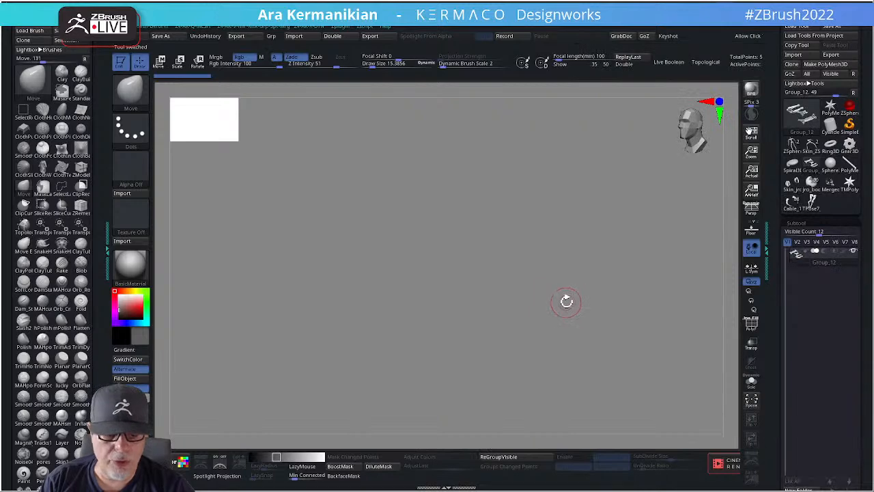
Clear the canvas, draw and frame the Group_12 parts, and check the PolyMesh cylinder tool.
key("ctrl+n")
left_click_drag(549, 352, 717, 260)
key("f")
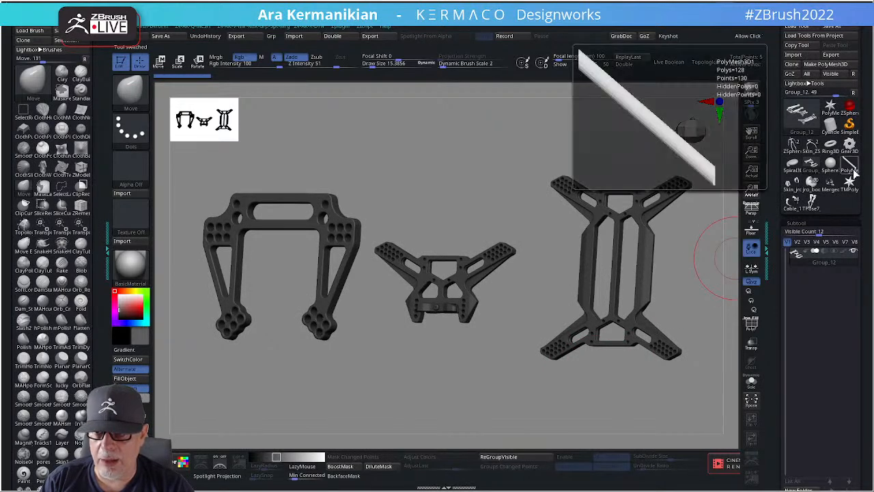
left_click(850, 166)
key("f")
left_click_drag(573, 318, 577, 341)
Switch to the Skin_jro_body_049 tool and permanently delete its only subtool.
left_click(790, 184)
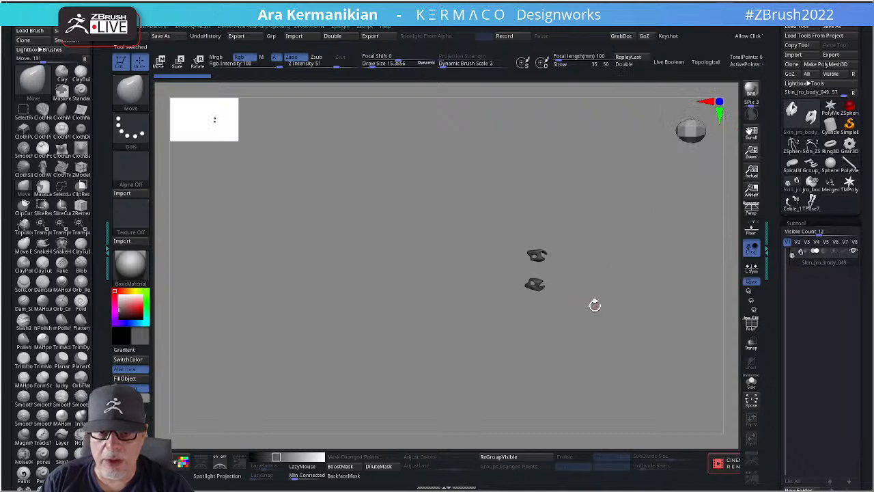
left_click_drag(595, 306, 634, 279)
mouse_move(796, 190)
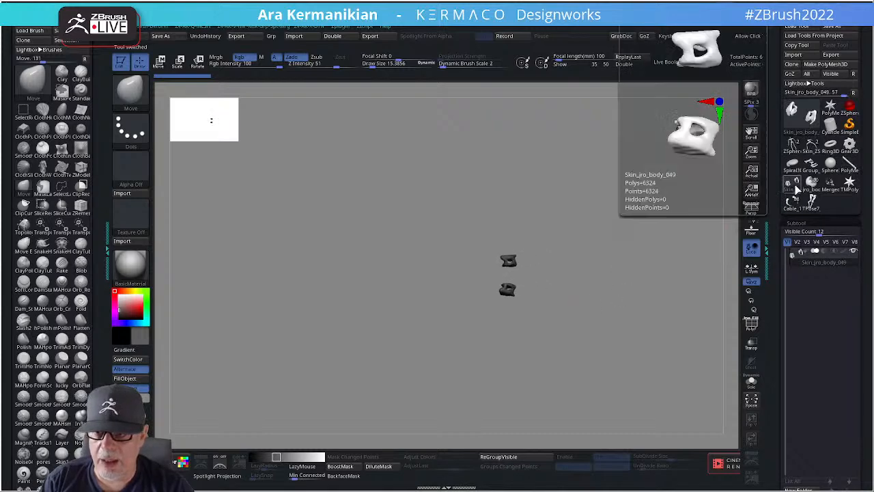
left_click_drag(772, 296, 777, 249)
left_click_drag(818, 164, 806, 164)
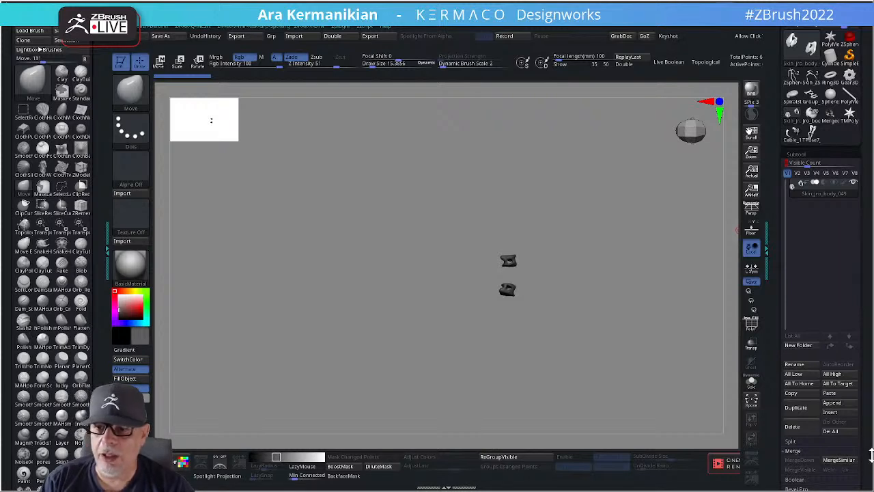
left_click(805, 427)
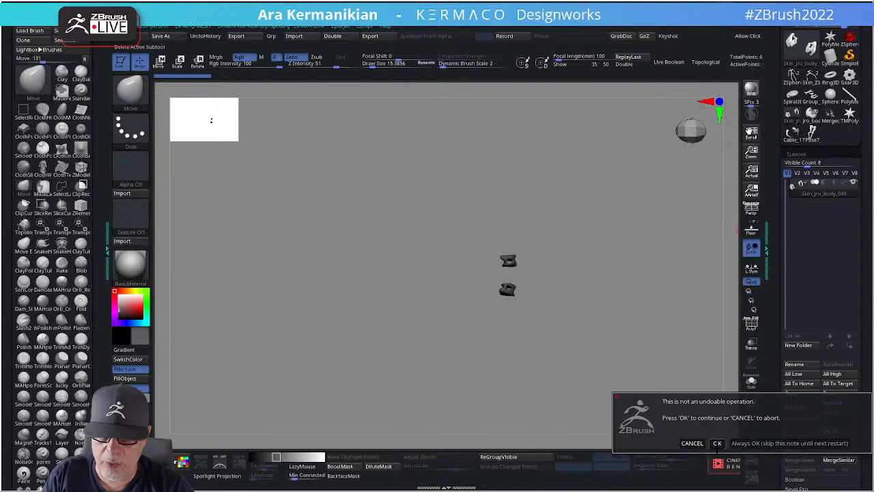
left_click(714, 444)
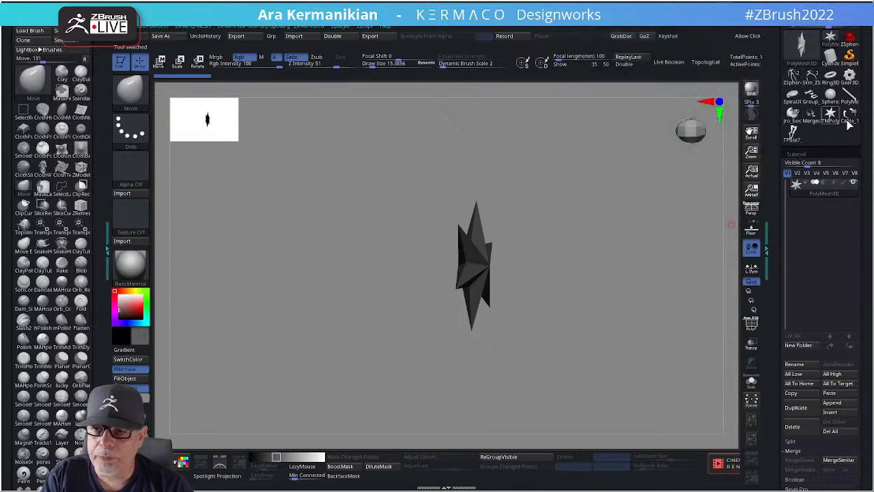
Switch to the TPose7 figure tool and permanently delete its subtool.
left_click(795, 140)
left_click_drag(718, 191, 673, 247)
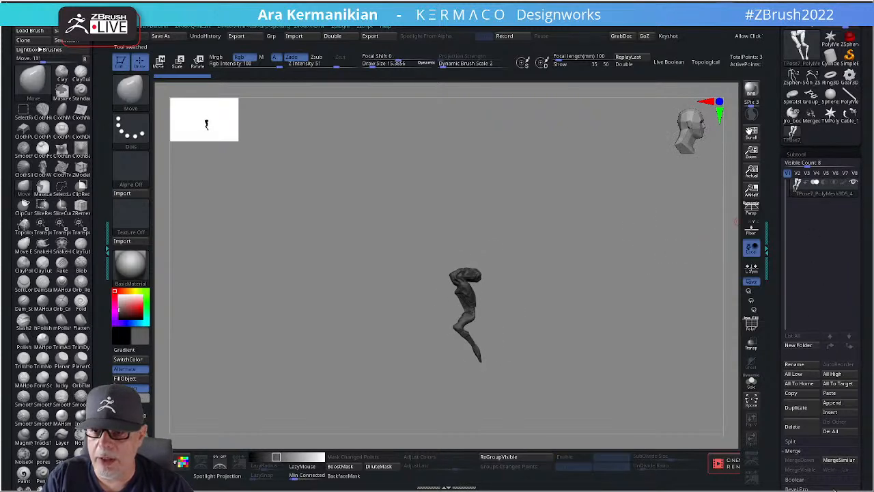
left_click(811, 427)
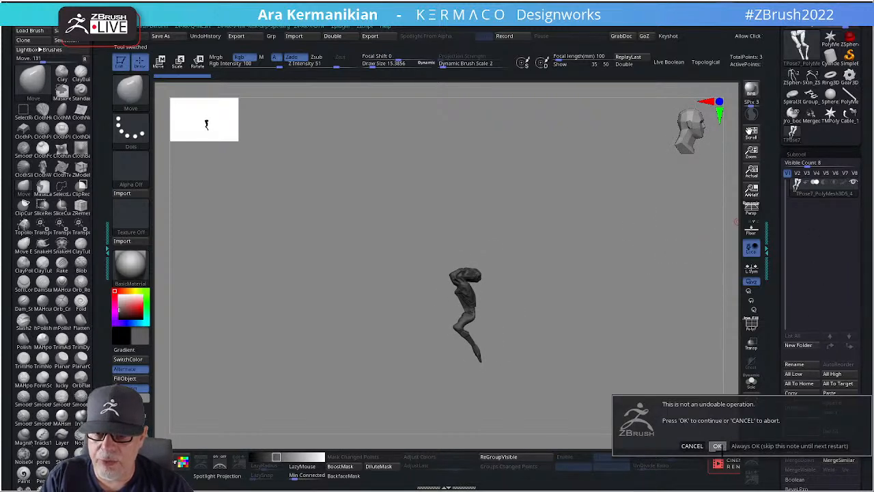
left_click(717, 445)
Switch to the Cable_10 creature tool and set the main colour to white to brighten the model.
left_click(849, 115)
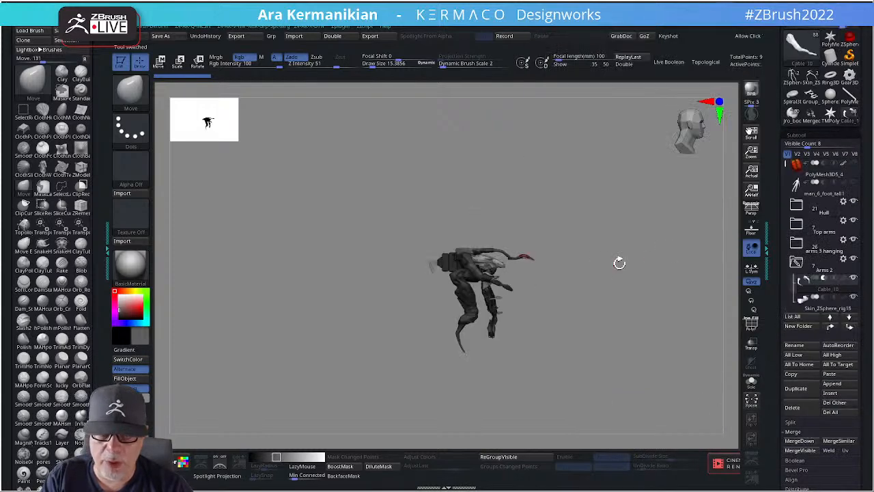
scroll(634, 269, "up", 10)
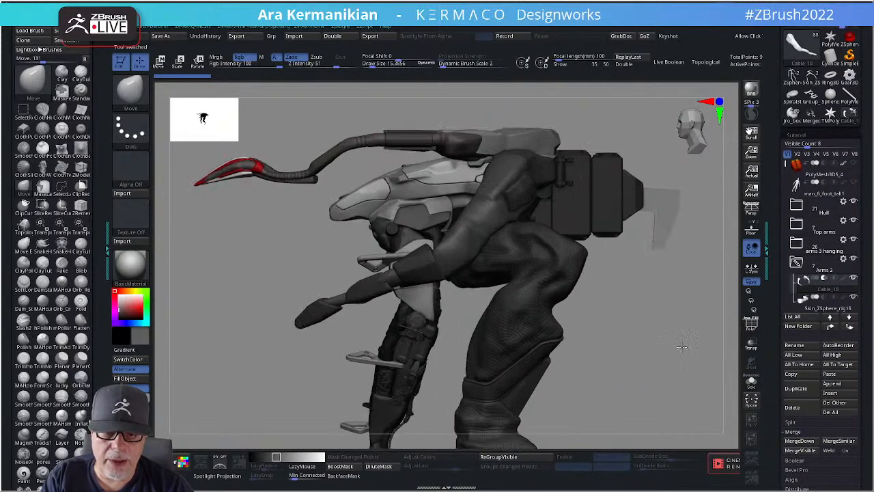
left_click_drag(647, 292, 494, 274)
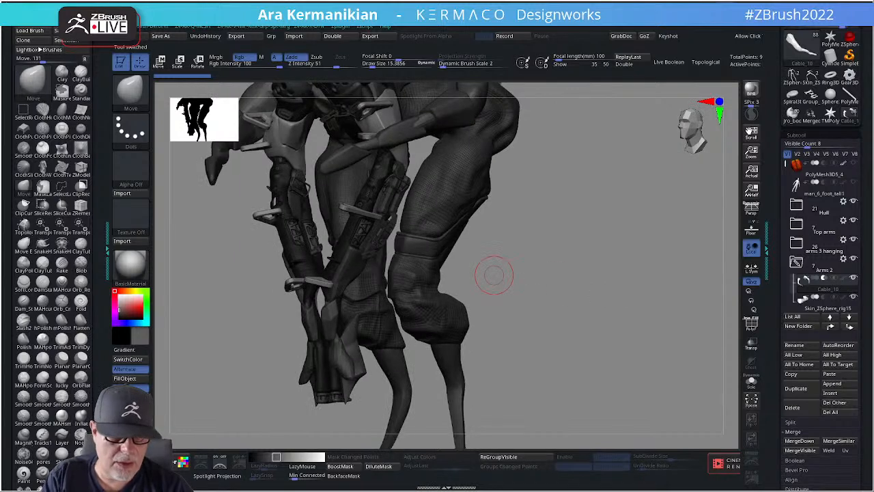
left_click_drag(121, 298, 113, 289)
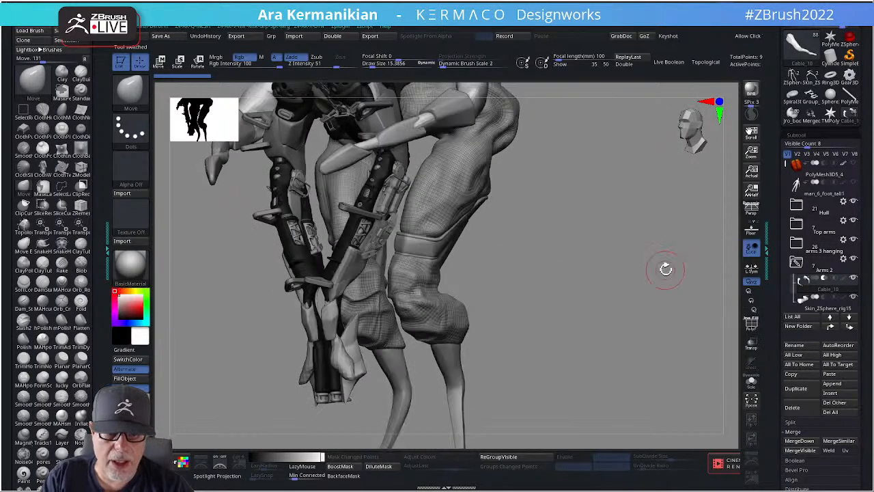
left_click_drag(666, 269, 507, 149)
left_click_drag(601, 315, 706, 308)
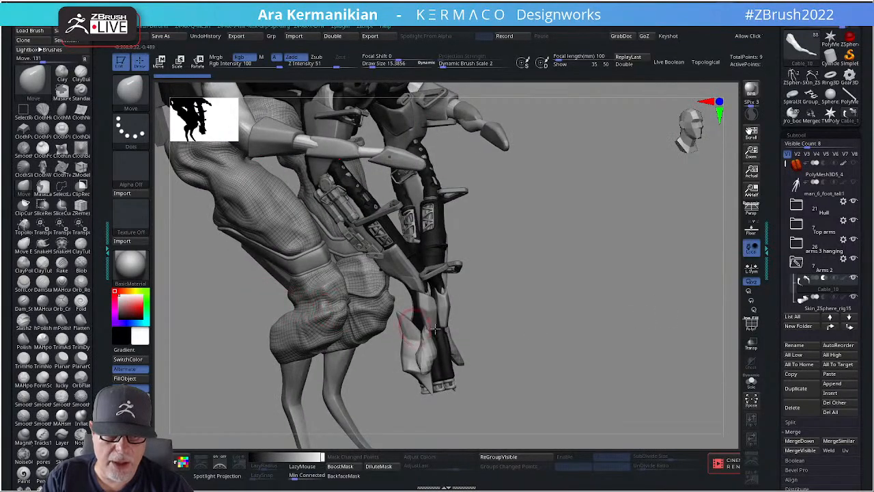
mouse_move(669, 330)
left_mouse_down()
mouse_move(635, 328)
mouse_move(638, 312)
mouse_move(474, 308)
mouse_move(580, 330)
mouse_move(622, 307)
mouse_move(604, 263)
mouse_move(564, 250)
mouse_move(612, 246)
mouse_move(596, 219)
mouse_move(615, 297)
mouse_move(604, 306)
mouse_move(448, 328)
left_mouse_up()
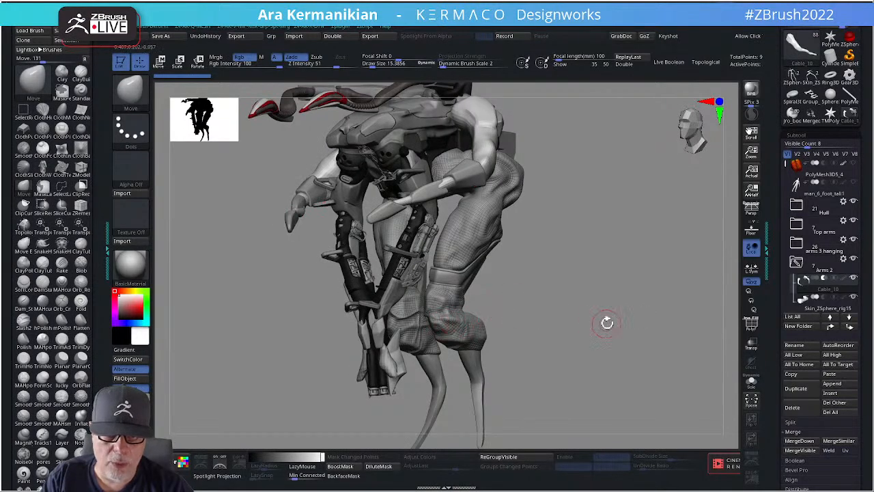
left_click_drag(607, 321, 450, 312)
Shrink the ZBrush on-screen radial menu to a small size through Wacom Tablet Properties.
right_click(450, 313)
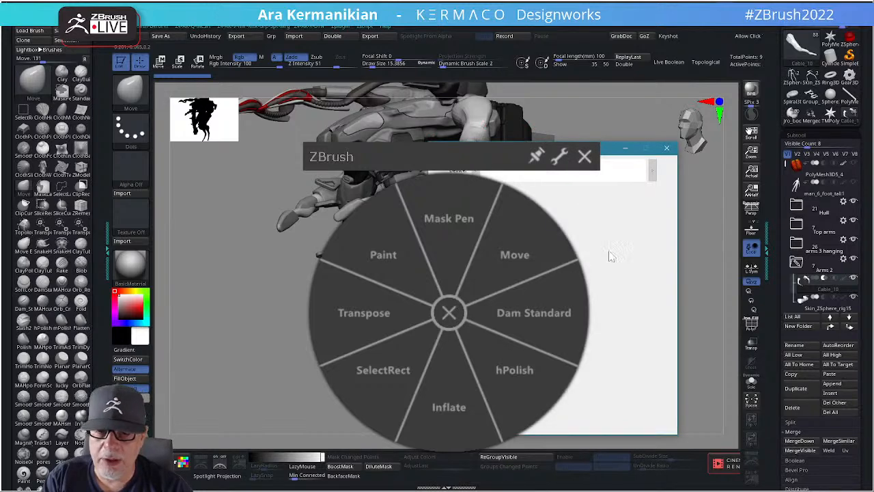
left_click_drag(613, 157, 746, 111)
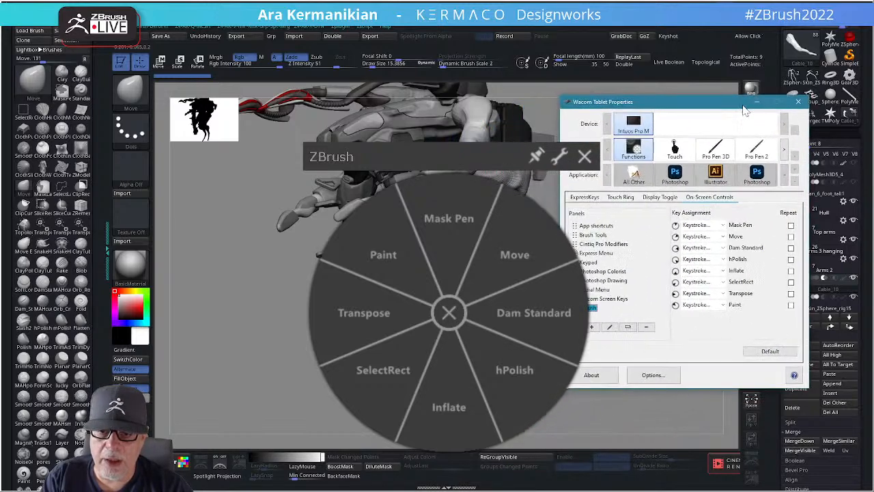
left_click(610, 327)
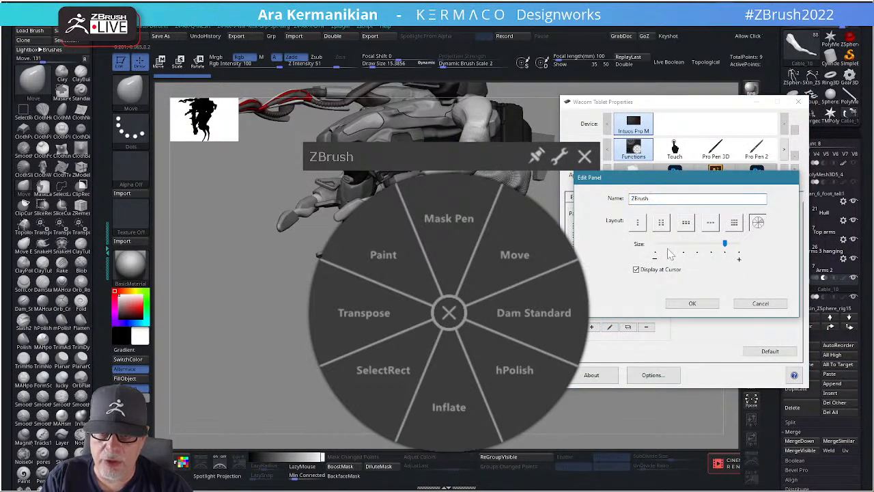
left_click(692, 304)
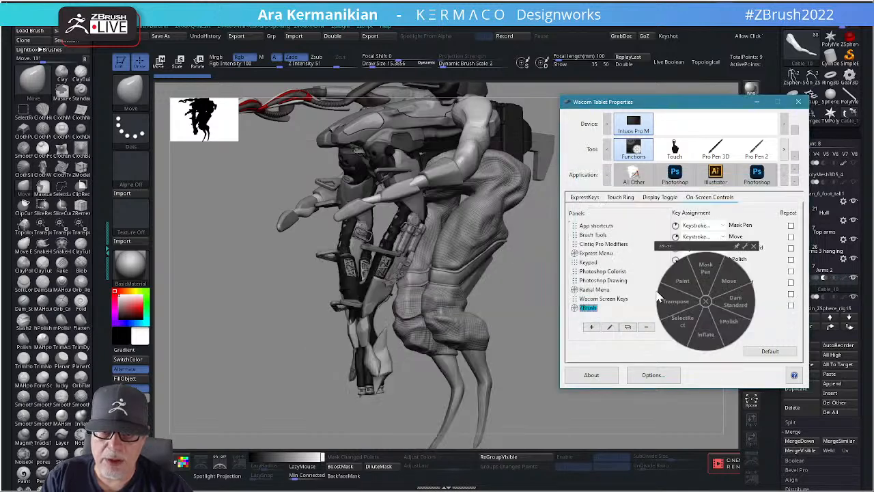
Set the ZBrush radial menu's size to the third mark in its Wacom panel settings, close the settings and test it over the canvas.
left_click(745, 247)
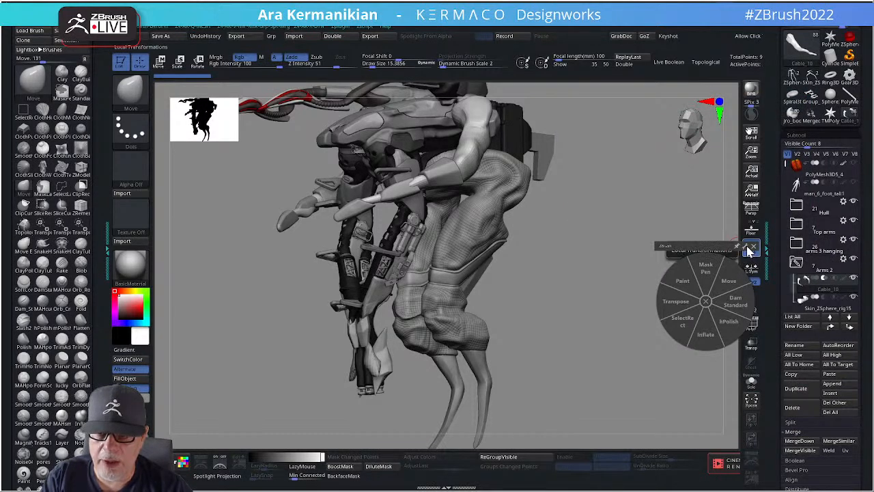
left_click(745, 247)
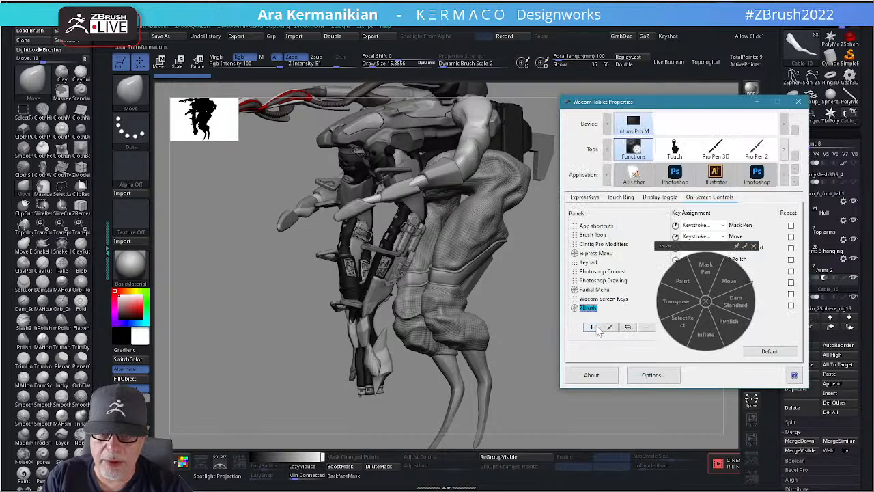
left_click(609, 327)
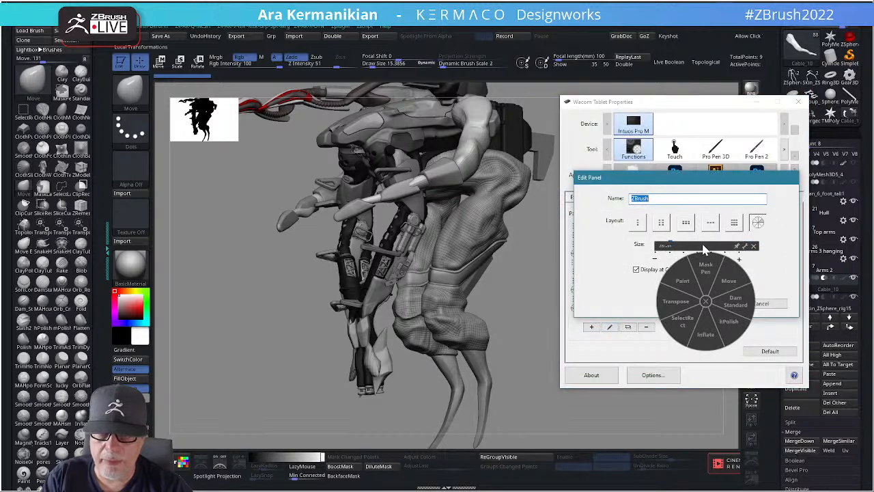
left_click_drag(704, 249, 501, 281)
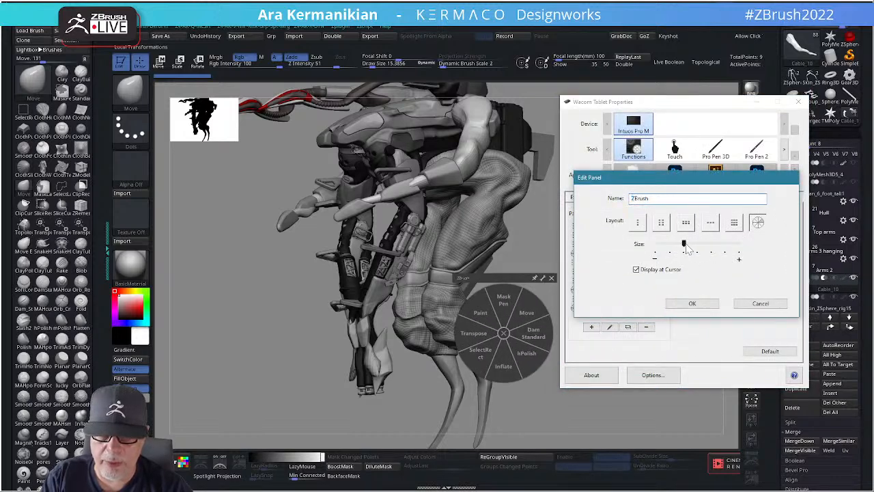
left_click(693, 303)
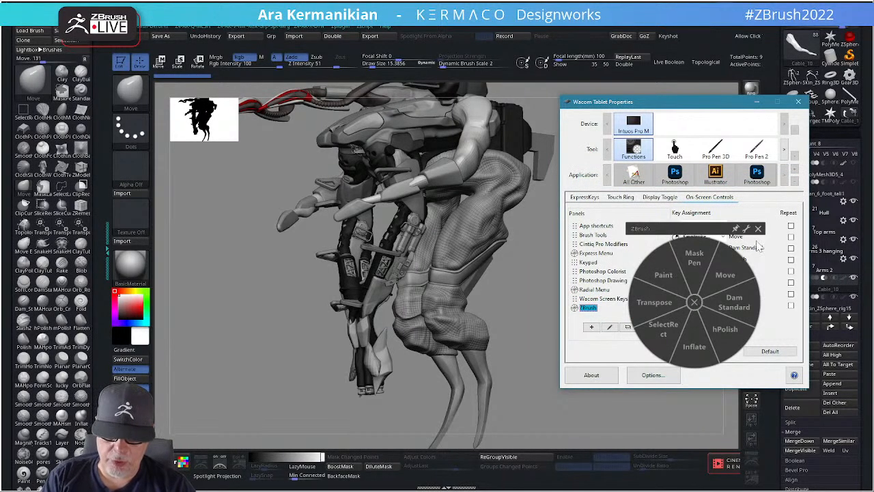
left_click(758, 228)
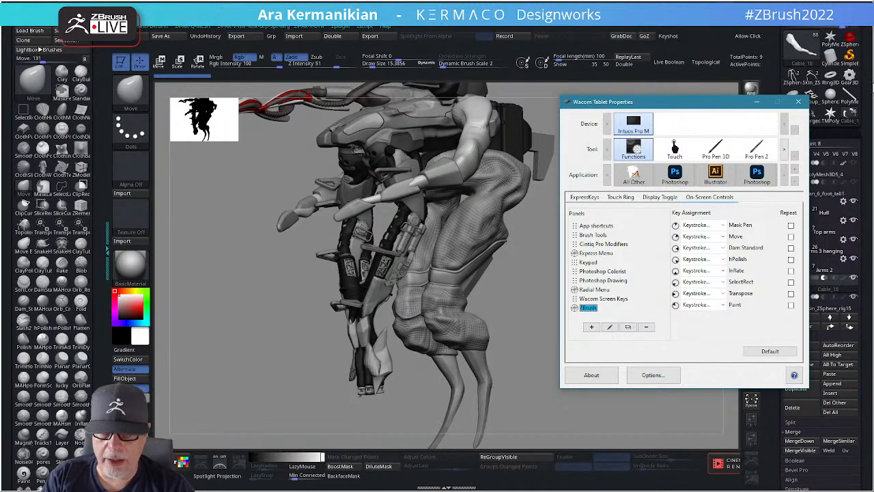
left_click(798, 101)
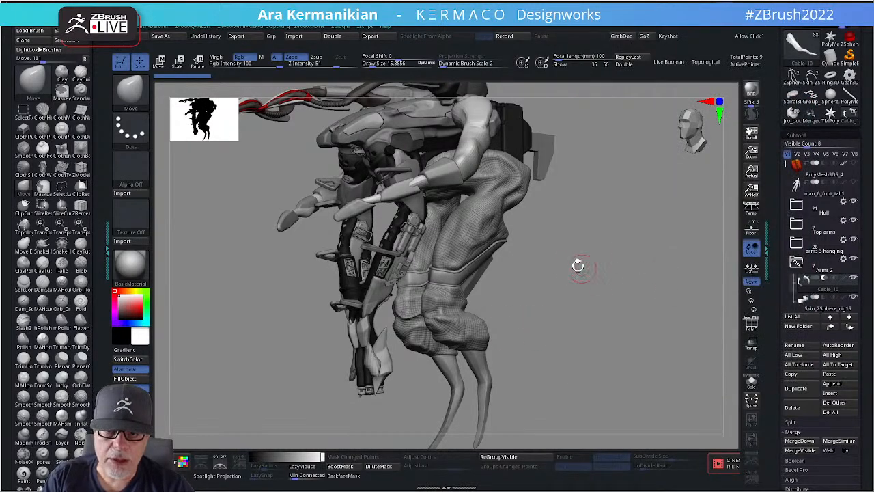
right_click(566, 259)
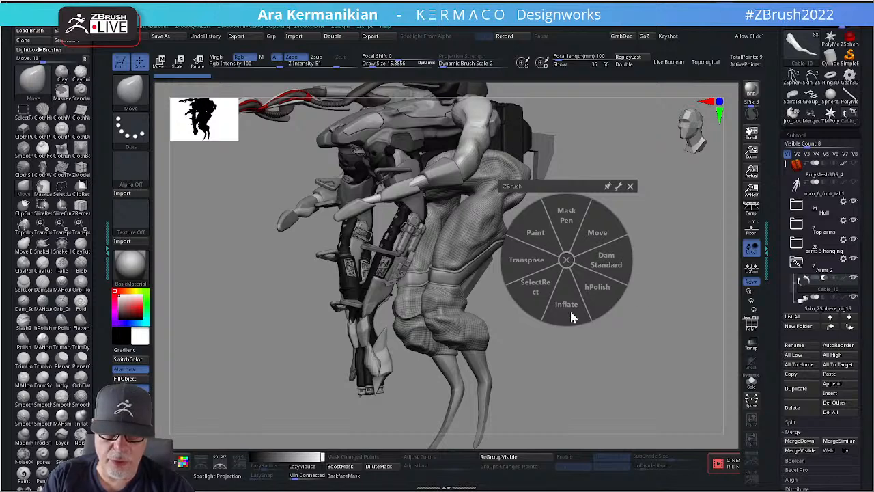
left_click(665, 235)
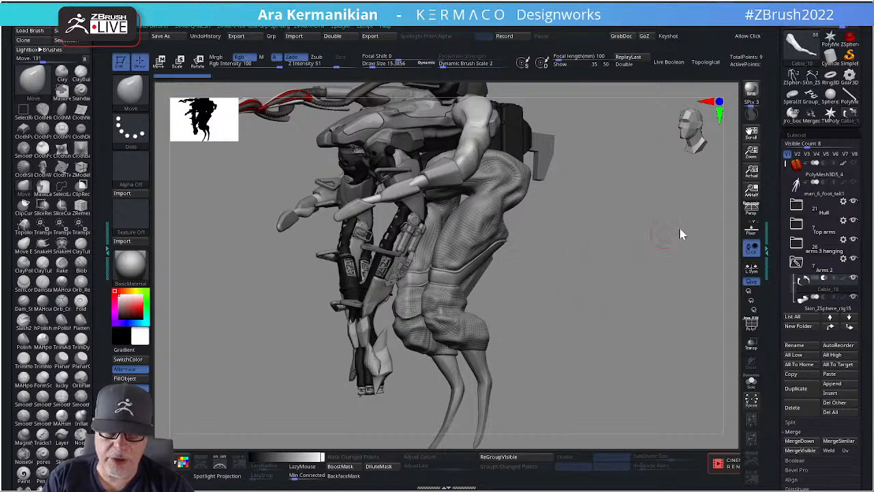
Examine the creature's upper arm, legs and body from the side.
left_click_drag(642, 295, 380, 292)
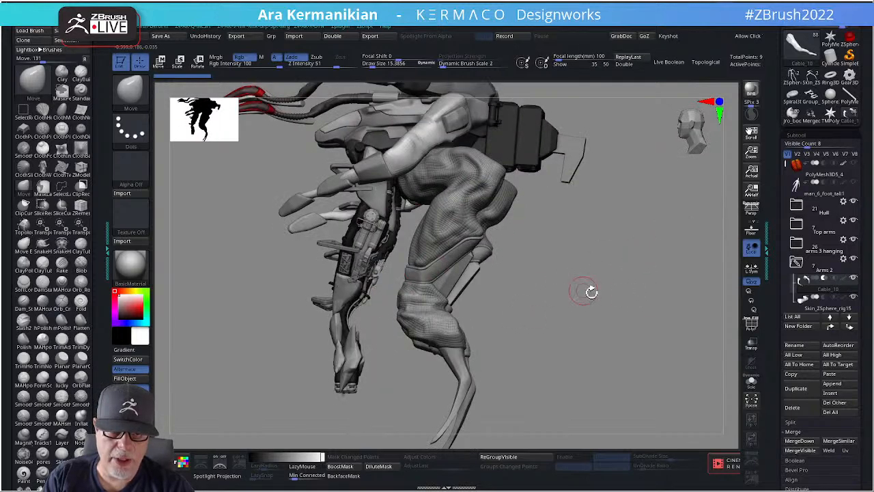
mouse_move(608, 292)
left_mouse_down()
mouse_move(615, 268)
mouse_move(643, 281)
mouse_move(621, 280)
mouse_move(634, 281)
left_mouse_up()
mouse_move(587, 259)
left_mouse_down()
mouse_move(662, 312)
mouse_move(643, 283)
mouse_move(610, 304)
mouse_move(645, 306)
mouse_move(632, 304)
left_mouse_up()
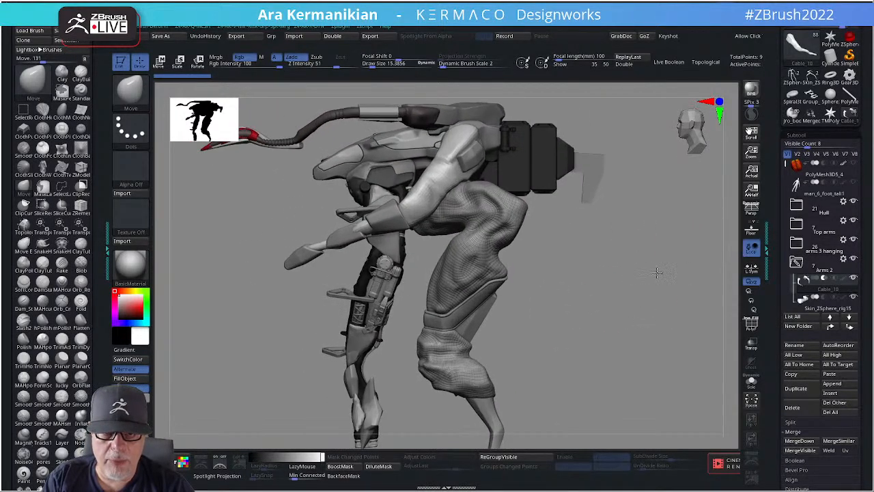
left_click_drag(657, 273, 691, 310, "alt")
mouse_move(612, 139)
left_mouse_down()
mouse_move(628, 237)
mouse_move(657, 237)
mouse_move(686, 301)
mouse_move(660, 408)
left_mouse_up()
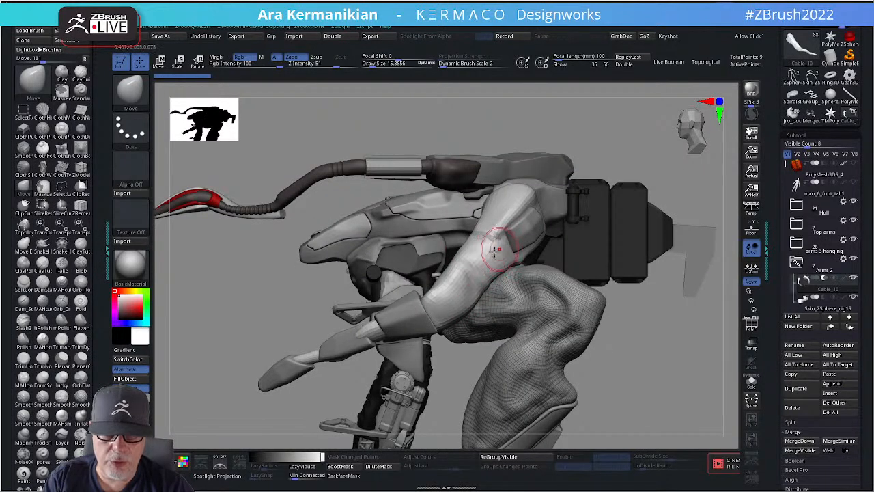
mouse_move(687, 367)
left_mouse_down()
mouse_move(697, 370)
mouse_move(642, 375)
mouse_move(673, 365)
mouse_move(640, 365)
mouse_move(621, 281)
mouse_move(593, 292)
mouse_move(620, 297)
mouse_move(575, 271)
mouse_move(599, 302)
mouse_move(626, 313)
mouse_move(591, 319)
left_mouse_up()
mouse_move(597, 246)
left_mouse_down()
mouse_move(549, 269)
mouse_move(610, 209)
mouse_move(607, 256)
mouse_move(603, 217)
mouse_move(594, 244)
mouse_move(618, 272)
left_mouse_up()
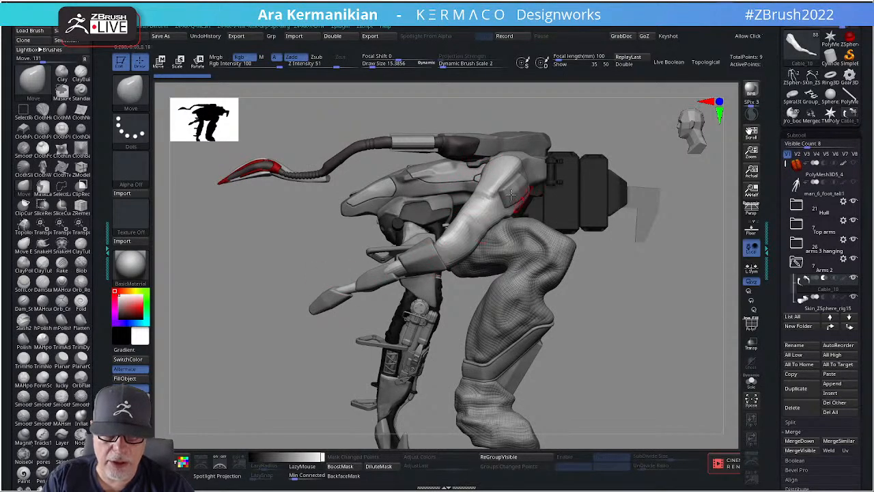
left_click_drag(689, 351, 714, 344)
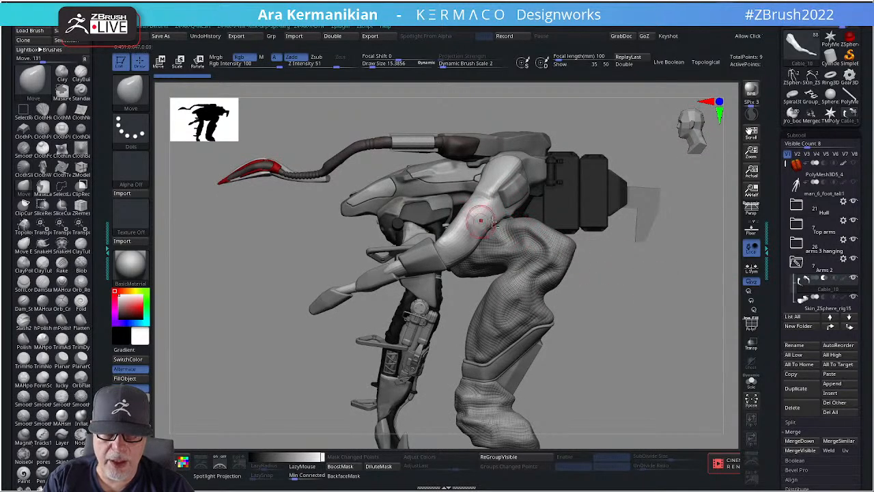
Turn on PolyFrame and isolate the creature's upper arm with Solo.
left_click(754, 326)
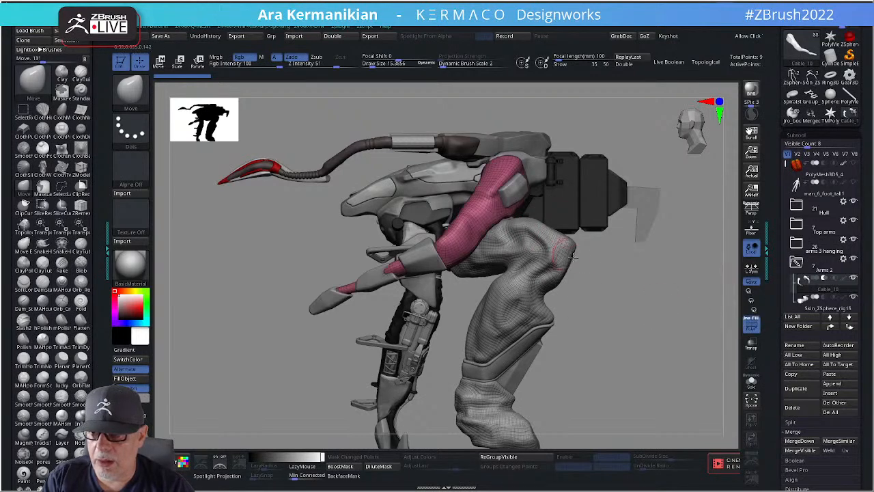
left_click_drag(665, 312, 638, 341, "alt")
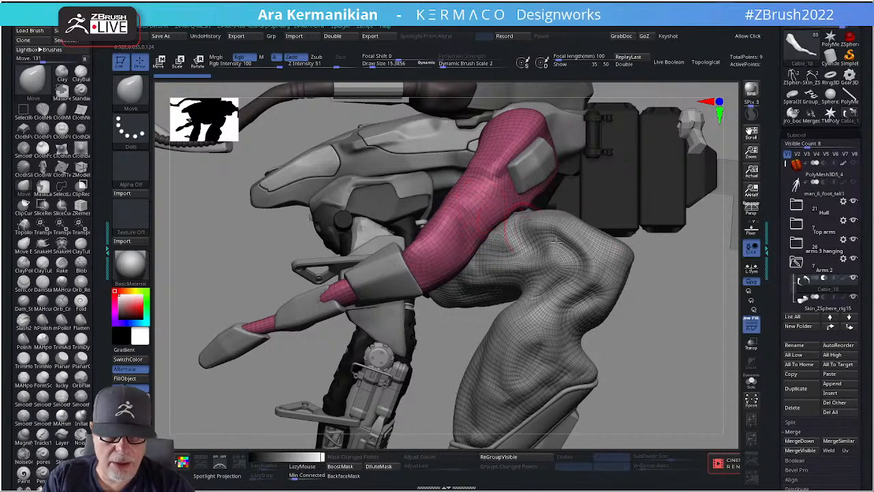
left_click(751, 380)
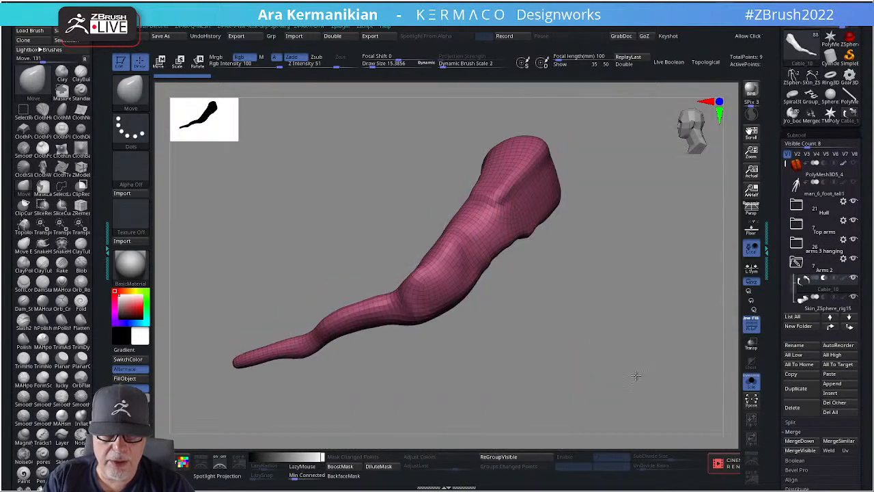
Switch to the ZModeler brush and set its polygon action to PolyGroup with the Polyloop target.
left_click_drag(635, 375, 629, 413, "alt")
right_click(449, 261)
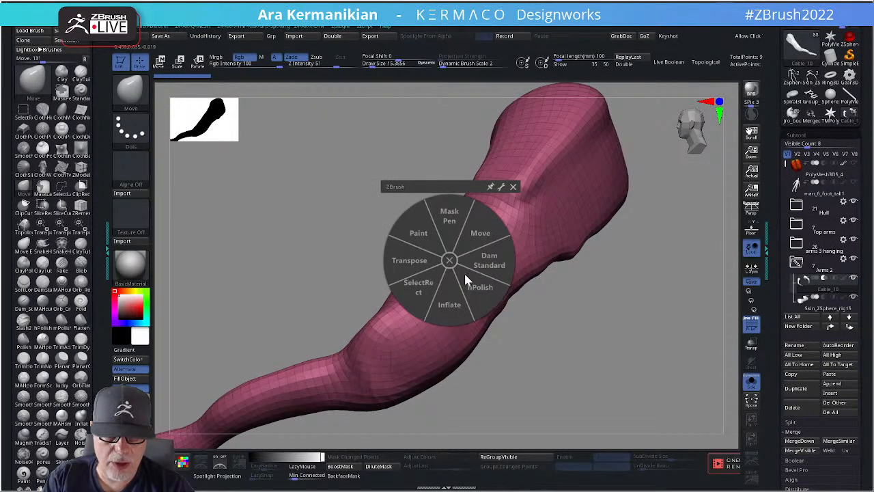
left_click(478, 236)
key("b")
key("z")
key("m")
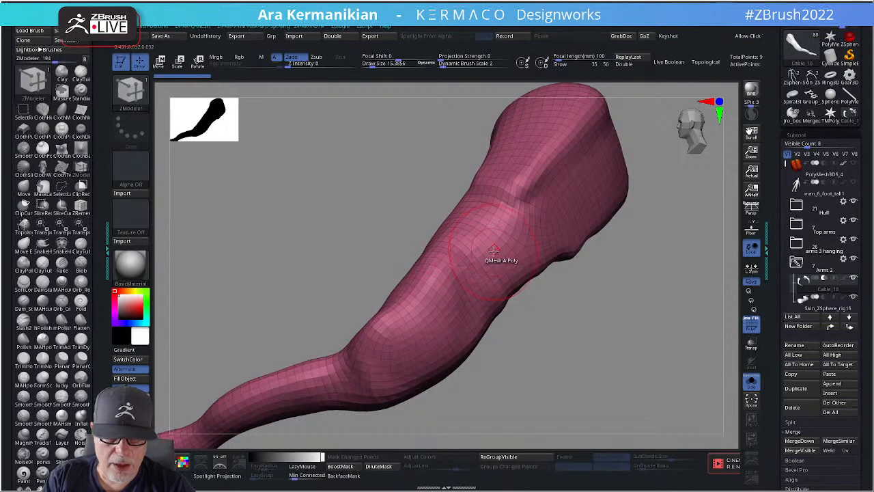
key("space")
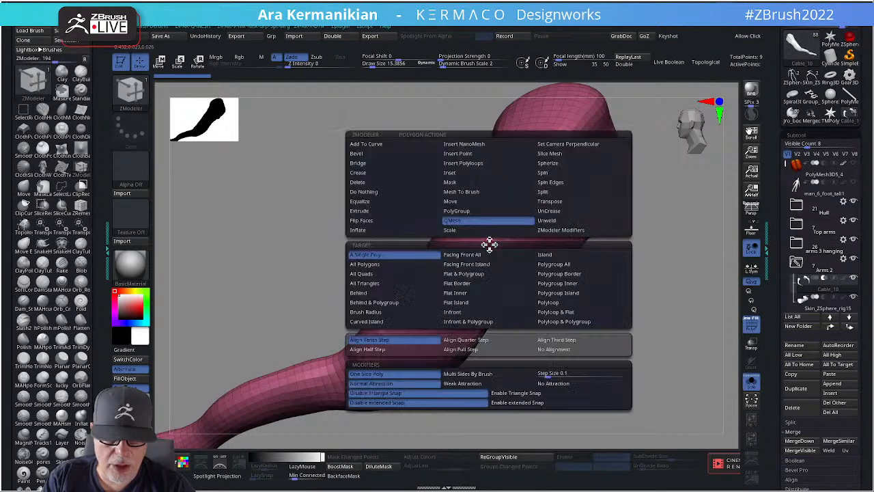
left_click(467, 212)
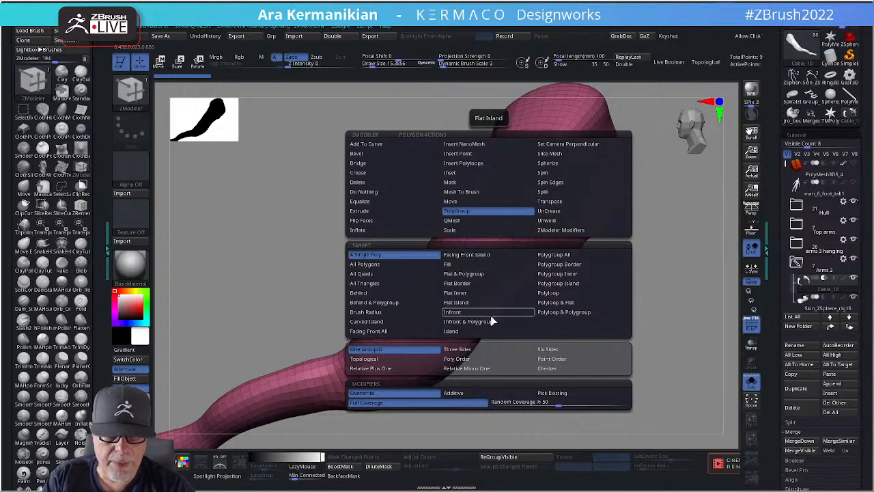
left_click(556, 293)
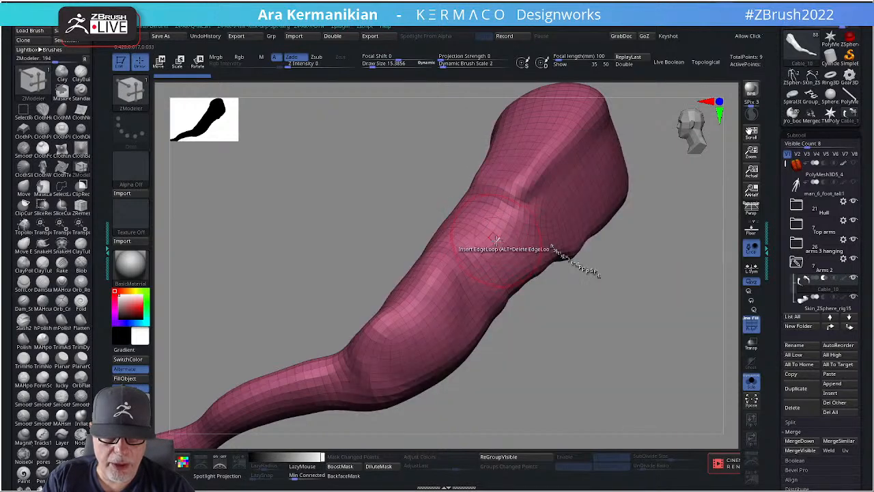
Undo the stray edit and assign a new polygroup to one polyloop around the middle of the arm.
left_click(499, 244)
key("ctrl+z")
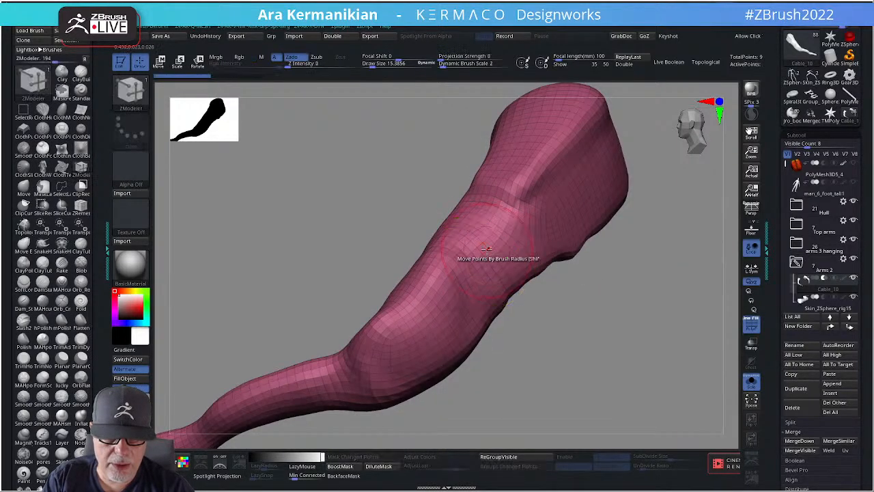
left_click(500, 251)
Set the ZModeler edge action to Mask with EdgeLoop Complete, mask the edge loop beside the green band and invert the mask.
mouse_move(582, 356)
left_mouse_down()
mouse_move(546, 369)
mouse_move(567, 341)
mouse_move(582, 347)
mouse_move(572, 345)
mouse_move(580, 314)
mouse_move(573, 296)
mouse_move(523, 263)
left_mouse_up()
key("space")
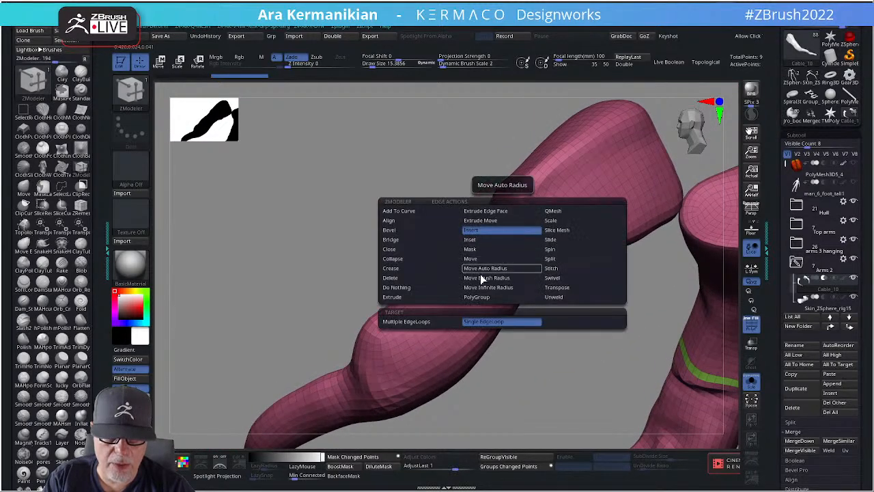
left_click(472, 249)
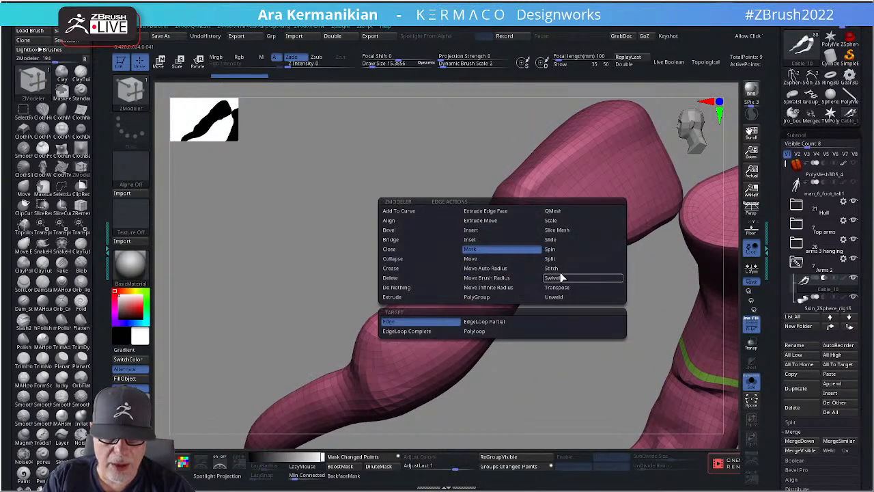
left_click(418, 332)
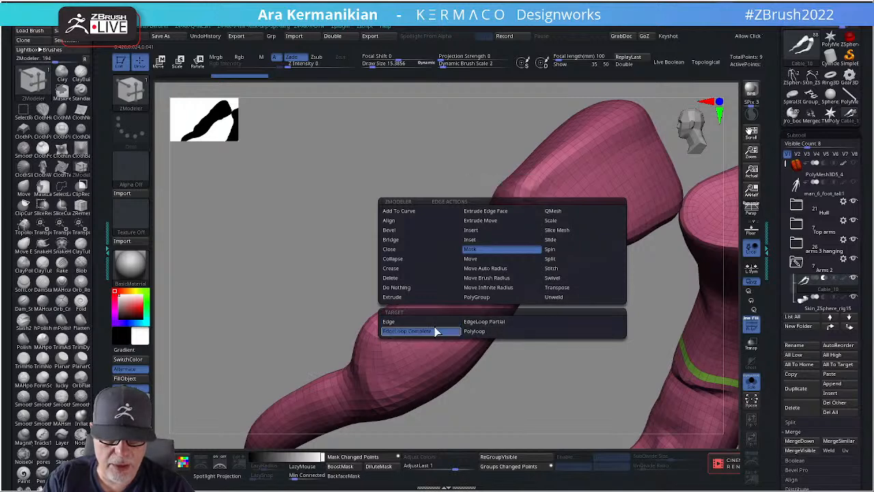
key("ctrl")
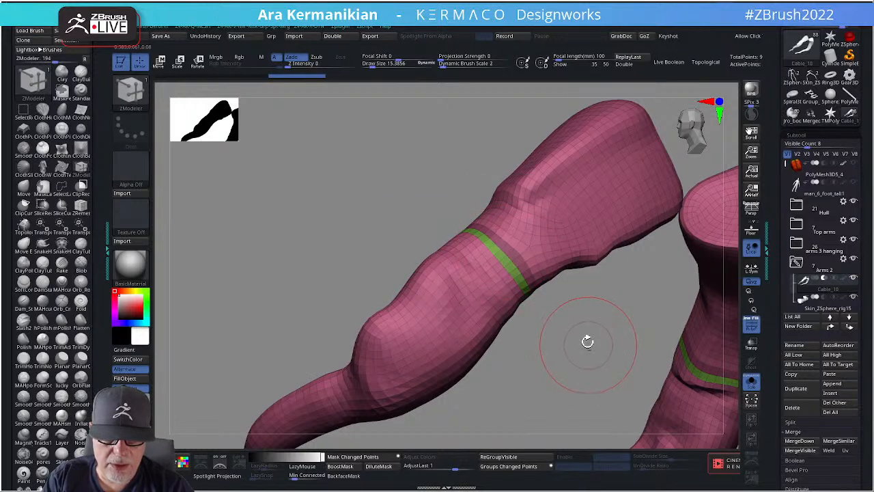
left_click(504, 251)
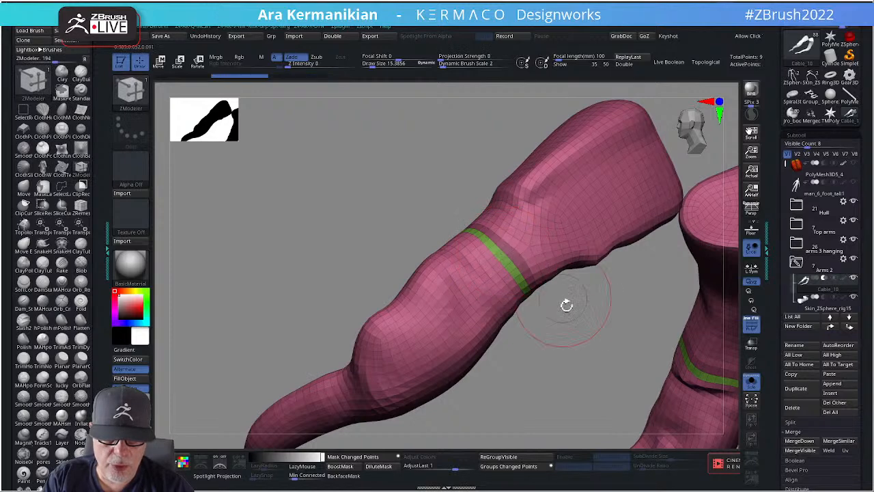
key("ctrl")
left_click(607, 349, "ctrl")
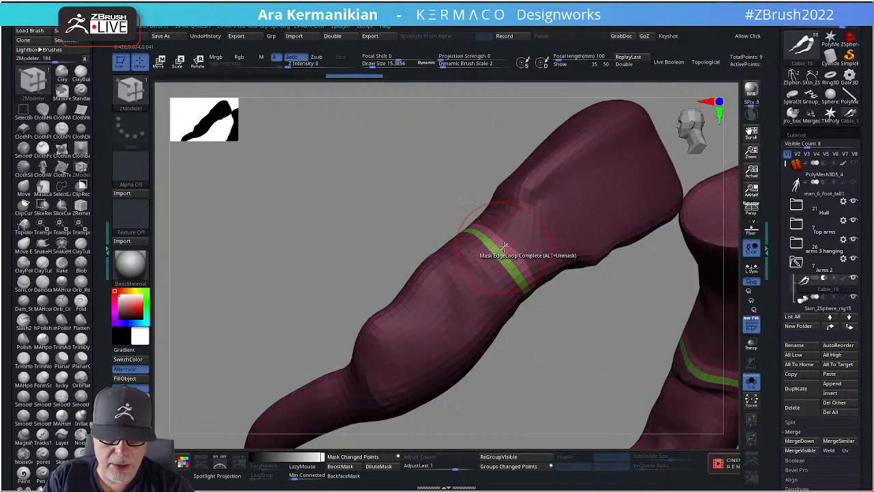
Bring up the Move gizmo, centre it on the unmasked edge loop, turn on local symmetry and align the gizmo with the arm.
key("w")
left_click_drag(540, 354, 459, 307, "alt")
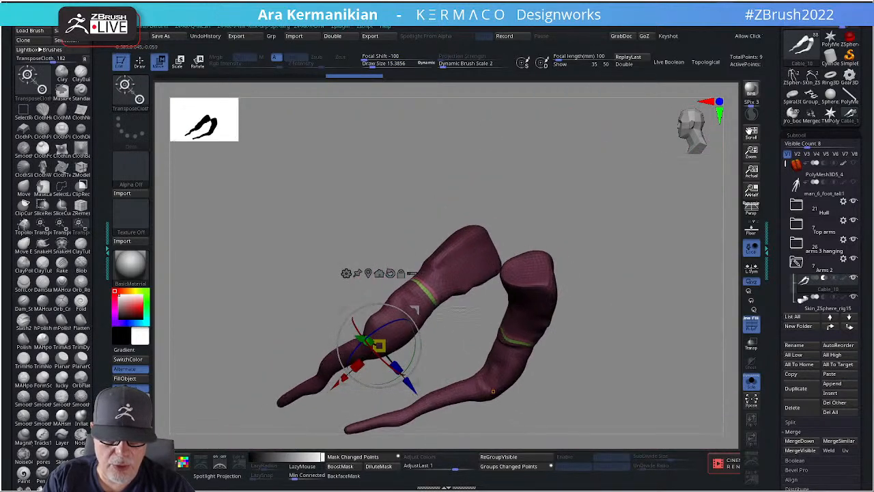
left_click_drag(453, 336, 362, 265)
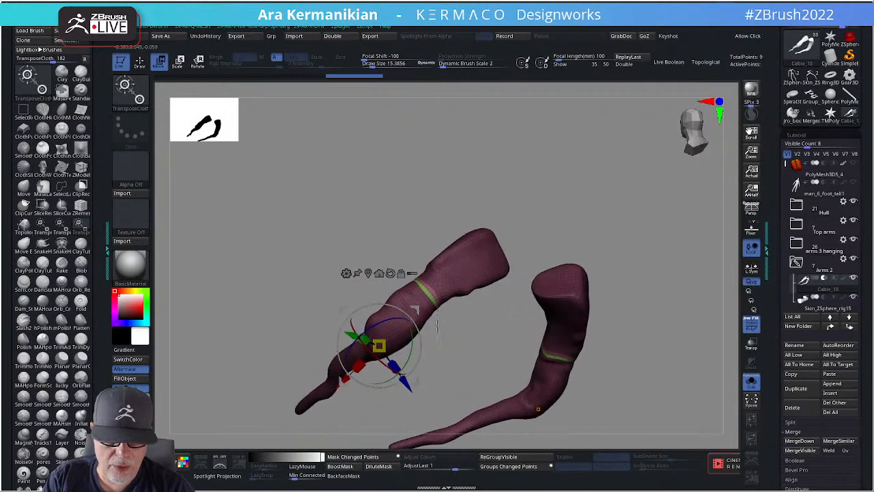
left_click(391, 273)
left_click(368, 273)
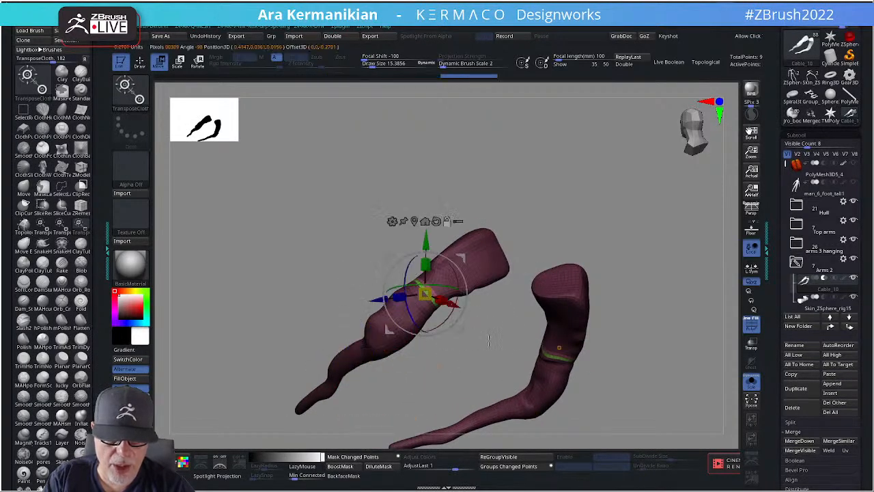
left_click(754, 273)
left_click_drag(516, 382, 638, 450)
left_click_drag(473, 293, 412, 337)
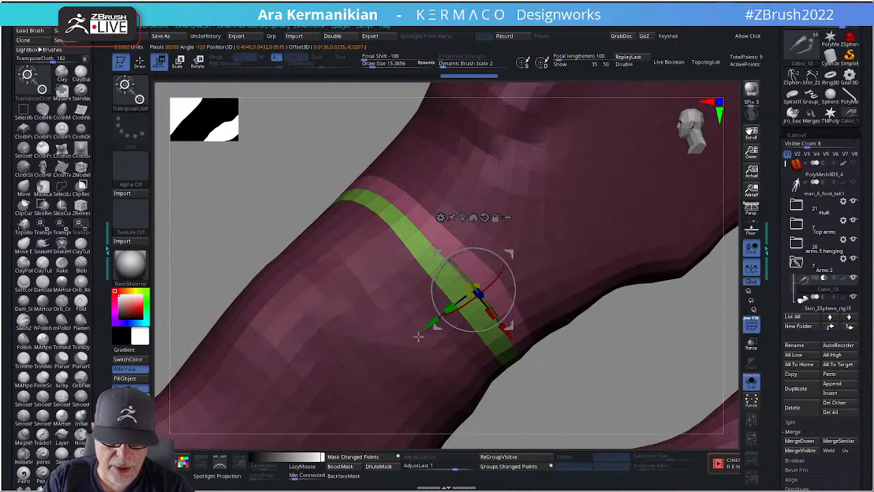
Try to reposition the Move gizmo around the unmasked edge loop, working from the other side of the arm.
left_click_drag(695, 391, 696, 262, "alt")
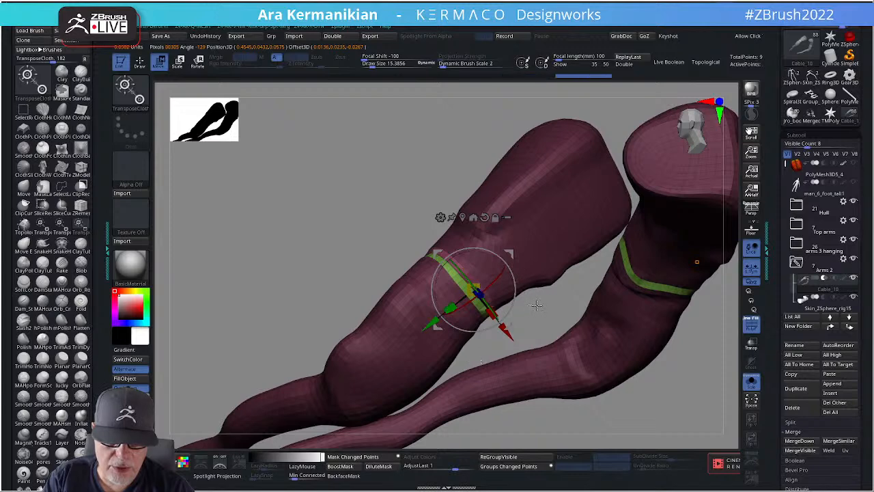
mouse_move(537, 306)
left_mouse_down()
mouse_move(636, 321)
mouse_move(623, 320)
mouse_move(634, 287)
mouse_move(617, 291)
mouse_move(618, 309)
left_mouse_up()
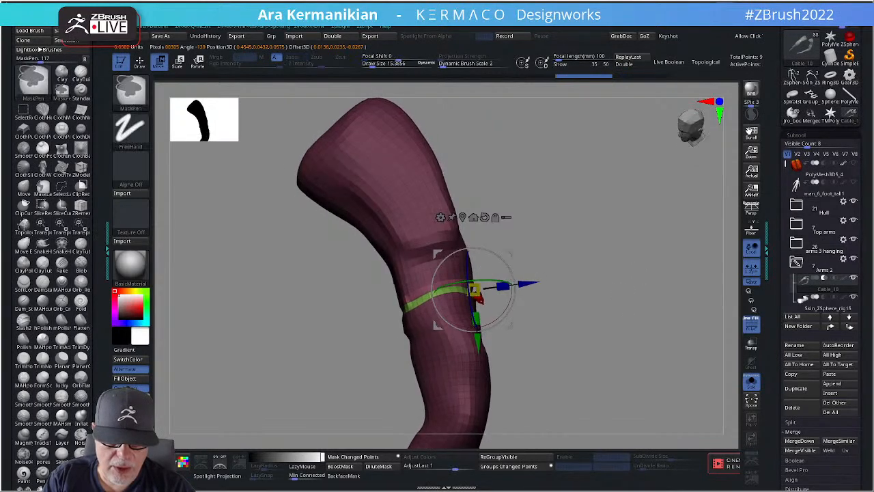
left_click_drag(548, 283, 645, 273)
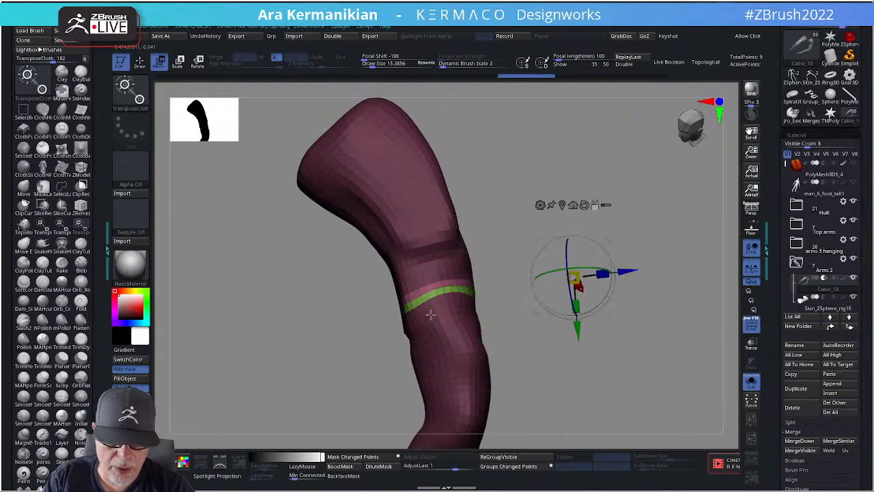
left_click_drag(562, 329, 571, 355)
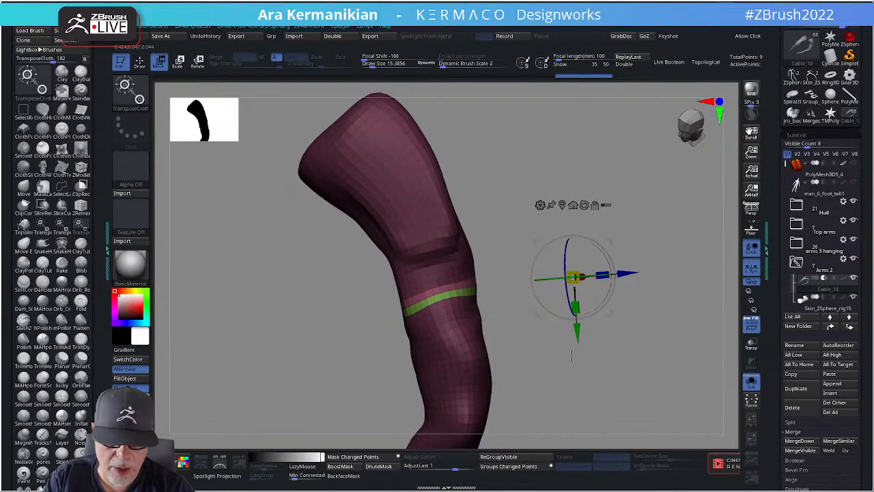
left_click(449, 292)
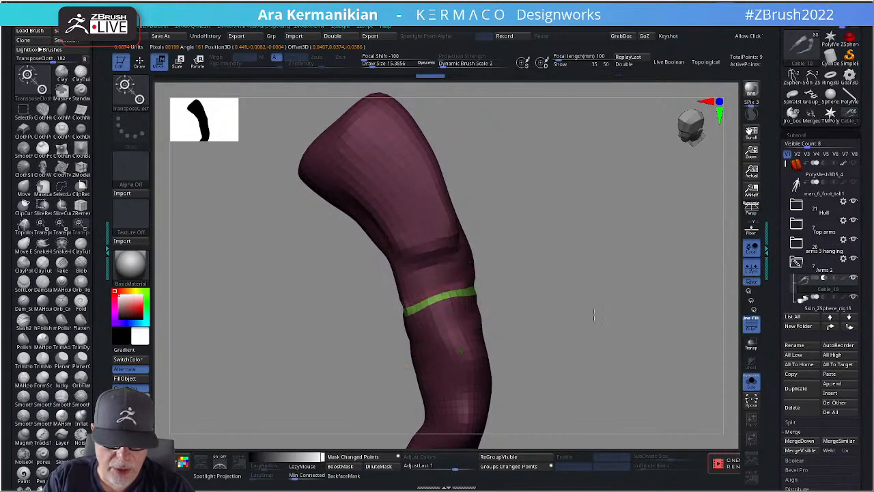
left_click_drag(594, 318, 571, 374)
left_click(636, 327, "ctrl")
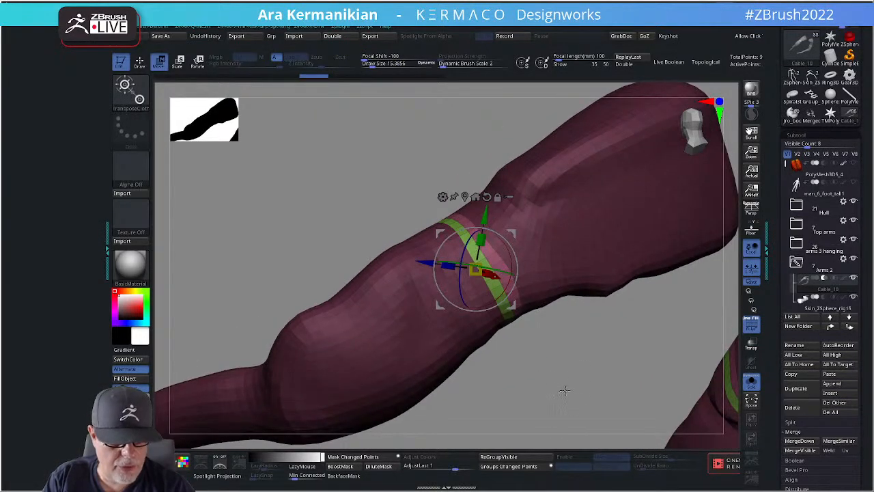
Hide the interface, return to Draw mode and insert a single edge loop beside the green band with ZModeler.
key("Tab")
key("q")
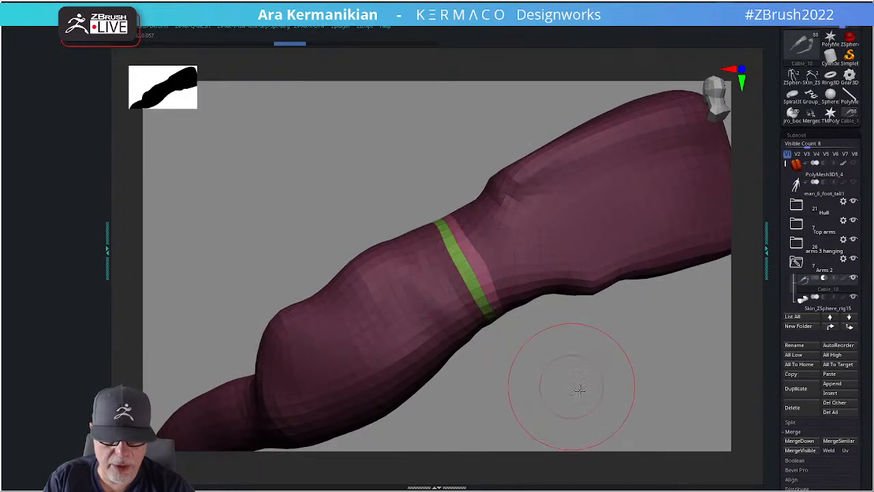
mouse_move(578, 390)
left_mouse_down("alt")
mouse_move(596, 413)
mouse_move(593, 447)
left_mouse_up("alt")
key("space")
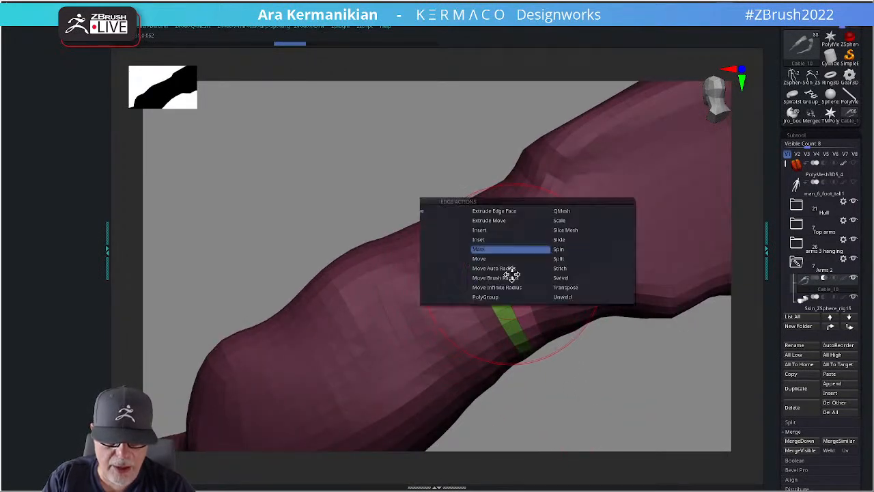
left_click(485, 230)
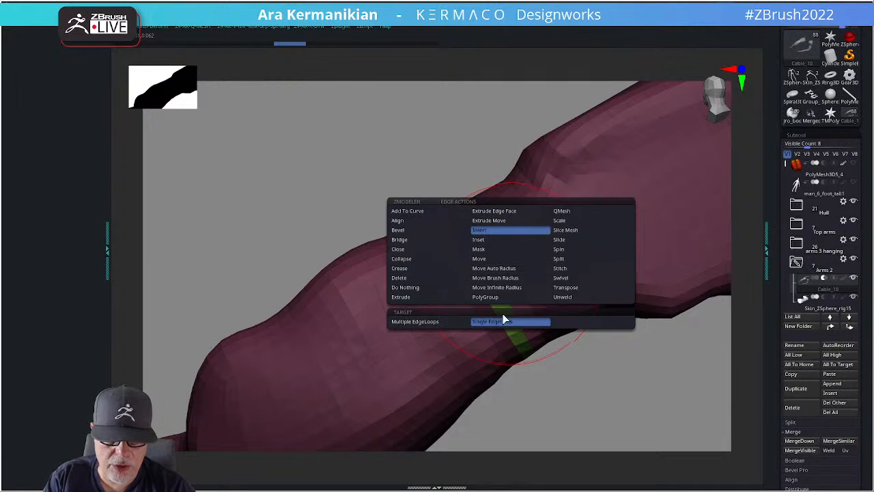
left_click(491, 322)
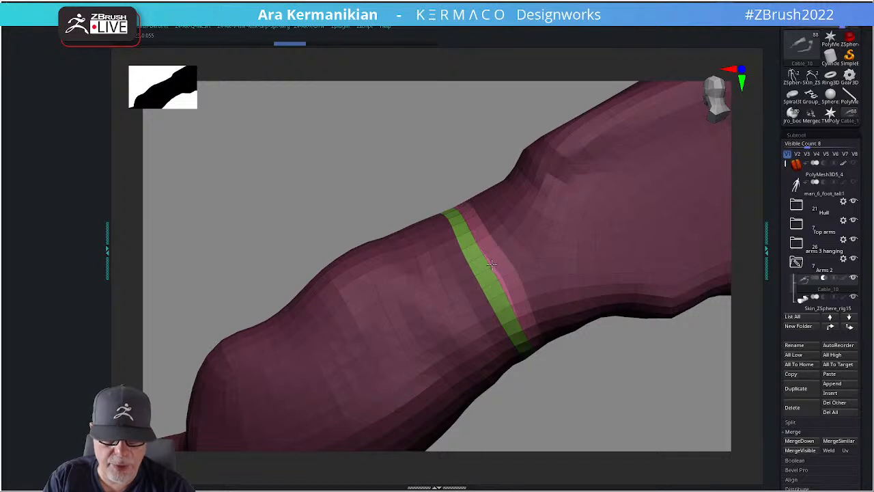
left_click_drag(493, 265, 501, 263)
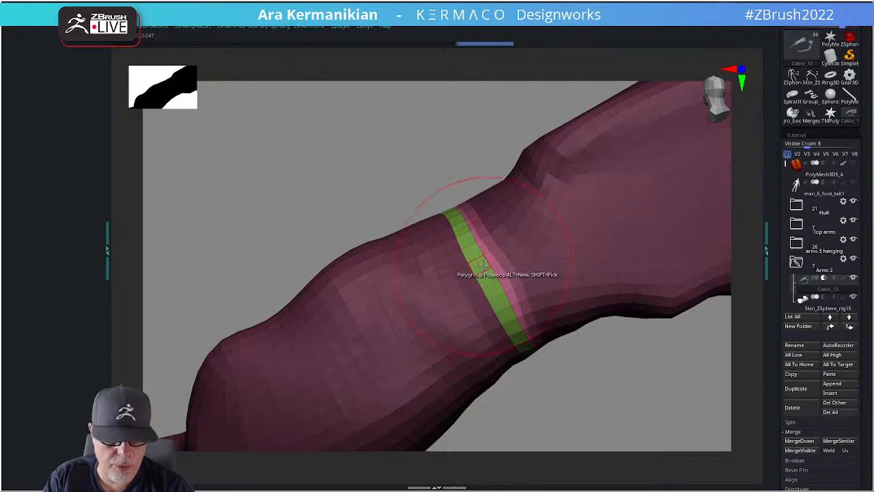
Restore the interface and rework the green polyloop's polygroup on the upper arm.
key("Tab")
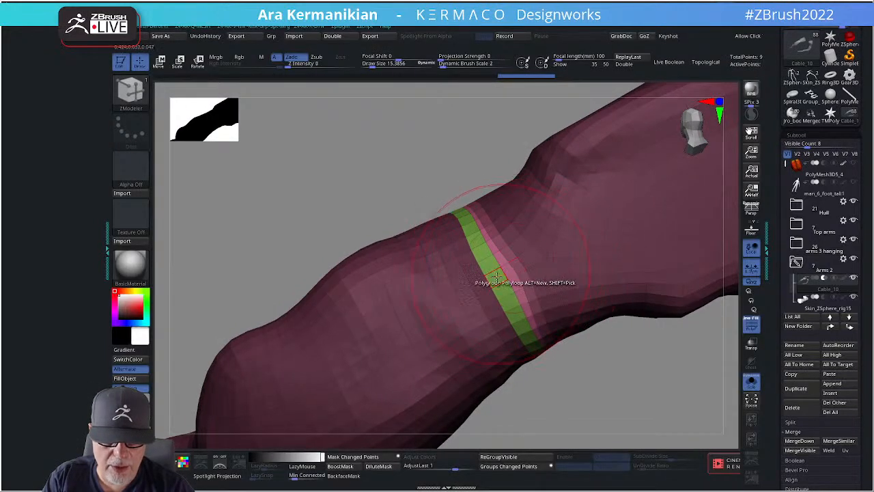
key("shift")
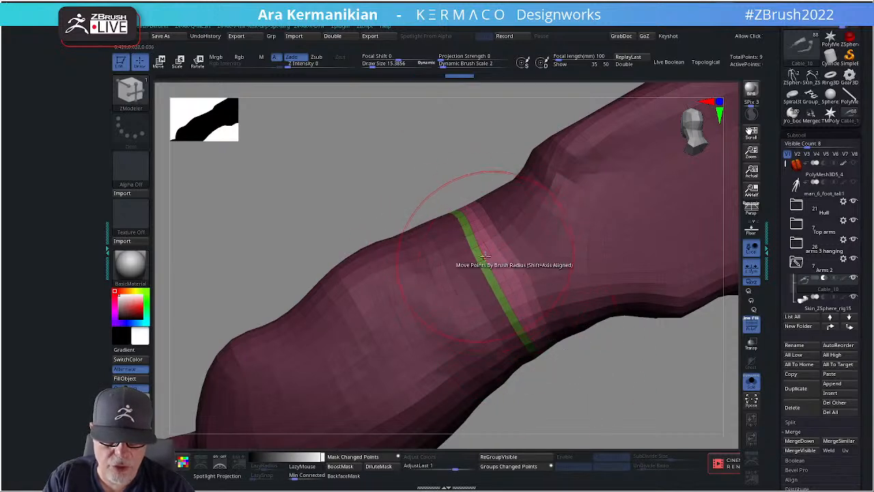
left_click(487, 264)
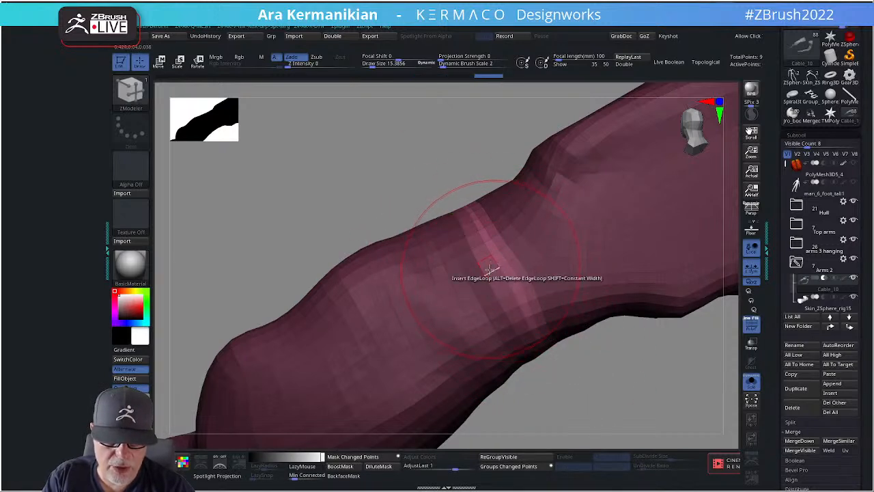
left_click(489, 266)
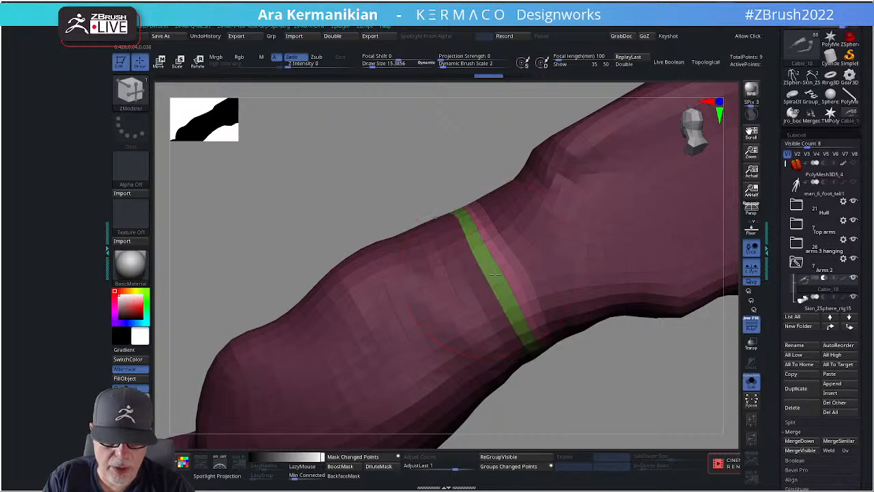
Clear the mask and assign the green polygroup to parallel polyloops, forming three bands around the arm.
left_click_drag(620, 411, 567, 322)
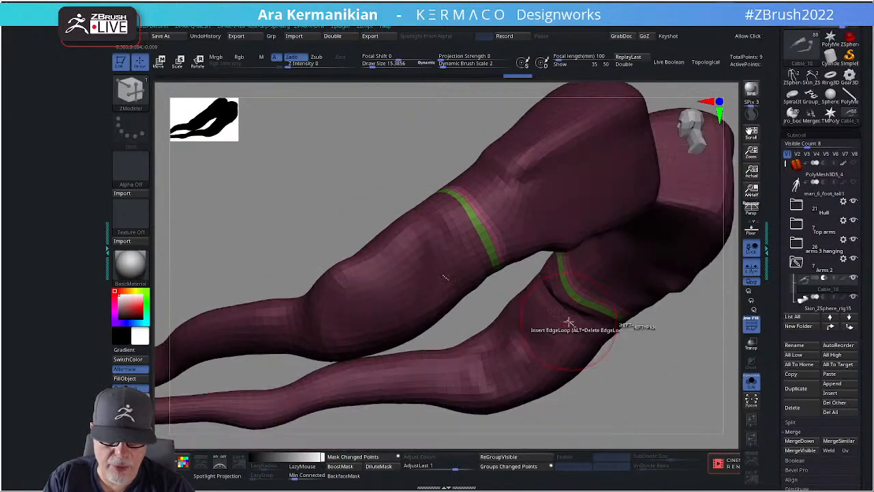
left_click_drag(311, 145, 471, 273)
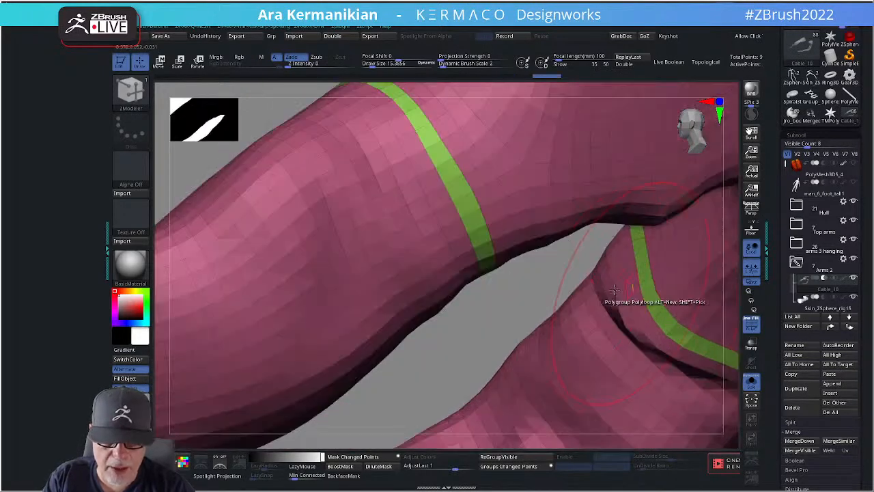
left_click(413, 195)
left_click_drag(501, 323, 456, 222, "alt")
left_click(390, 207)
Turn off Solo and examine the banded arms on the full creature from the side and front.
left_click_drag(636, 312, 437, 192)
left_click(751, 382)
key("shift")
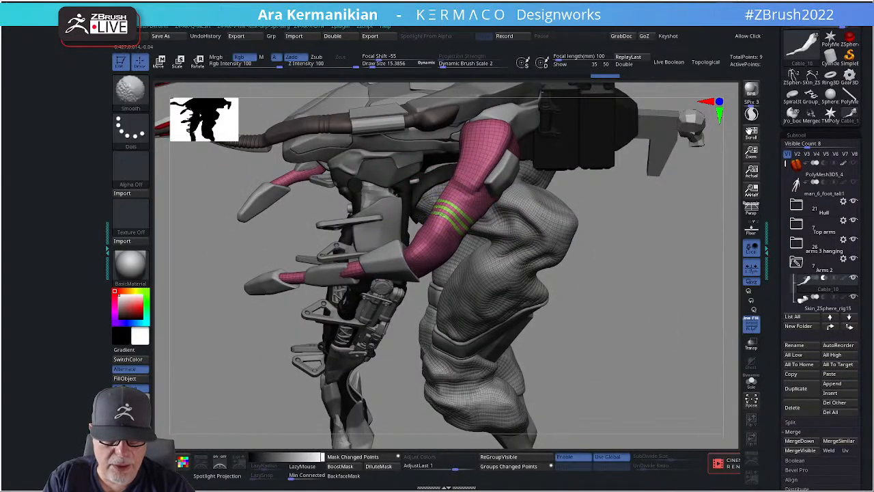
mouse_move(639, 282)
left_mouse_down()
mouse_move(340, 269)
mouse_move(263, 233)
left_mouse_up()
key("shift")
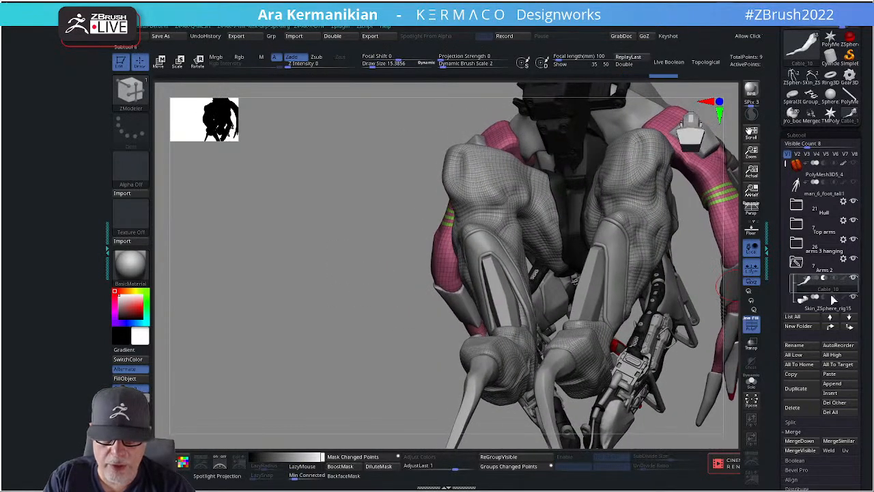
Isolate the arms with Solo and smooth the mesh around the three green bands.
left_click(751, 386)
left_click_drag(578, 383, 552, 347)
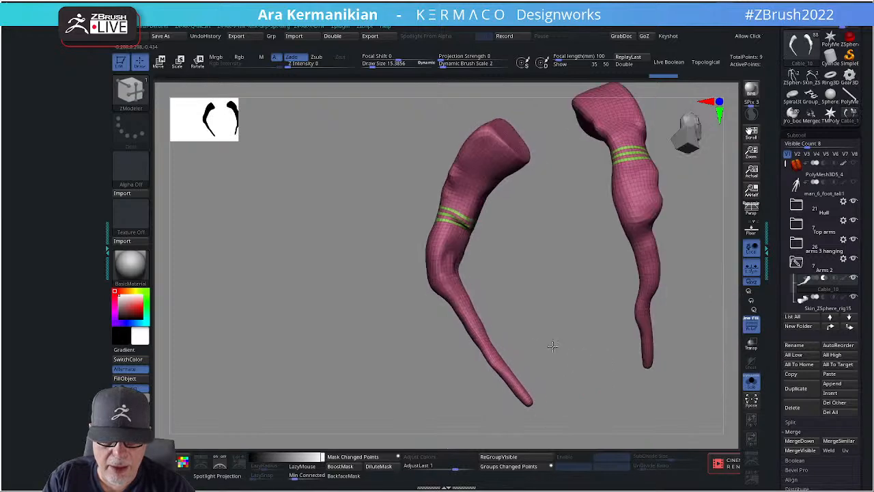
key("shift")
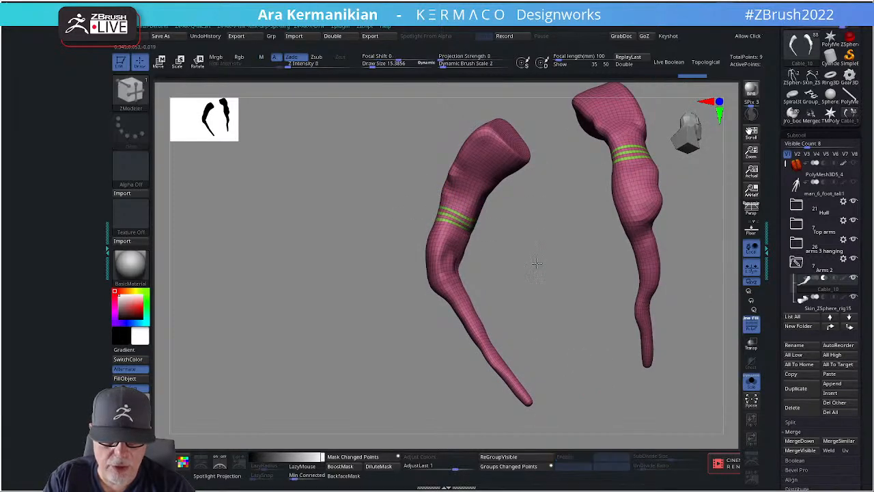
mouse_move(536, 265)
left_mouse_down()
mouse_move(427, 249)
mouse_move(437, 245)
left_mouse_up()
key("shift")
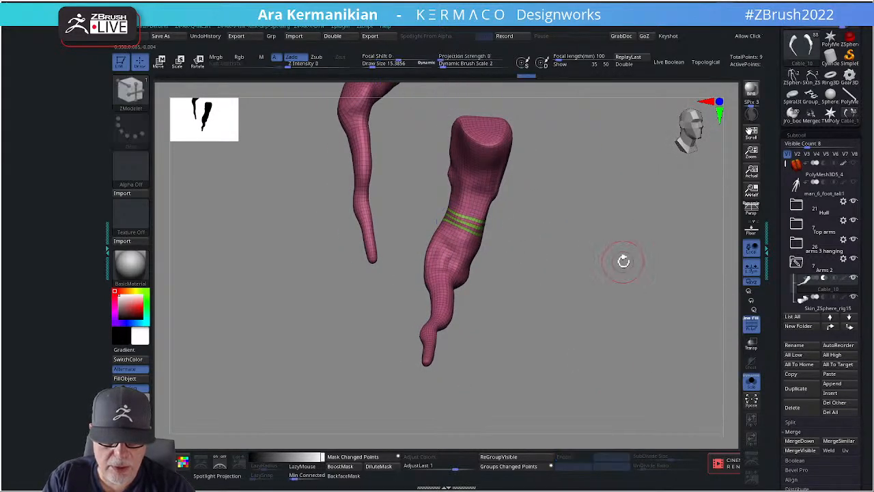
mouse_move(623, 260)
left_mouse_down()
mouse_move(642, 265)
mouse_move(619, 262)
left_mouse_up()
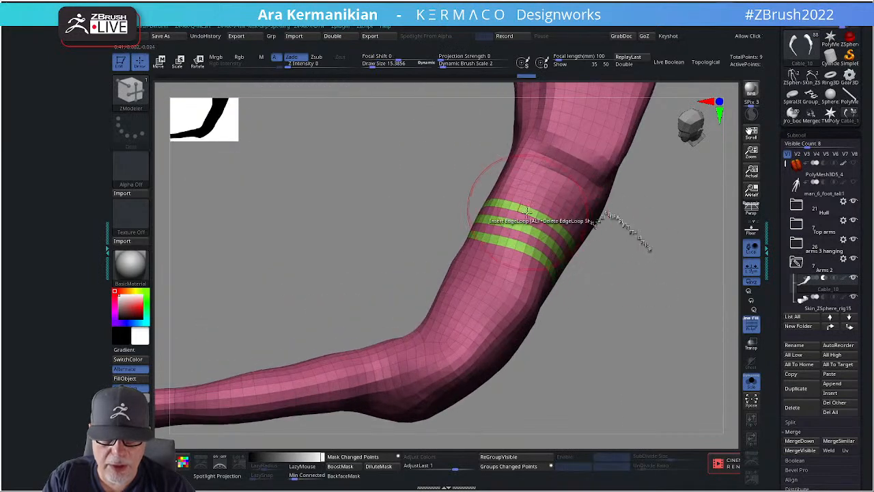
left_click_drag(659, 298, 639, 305)
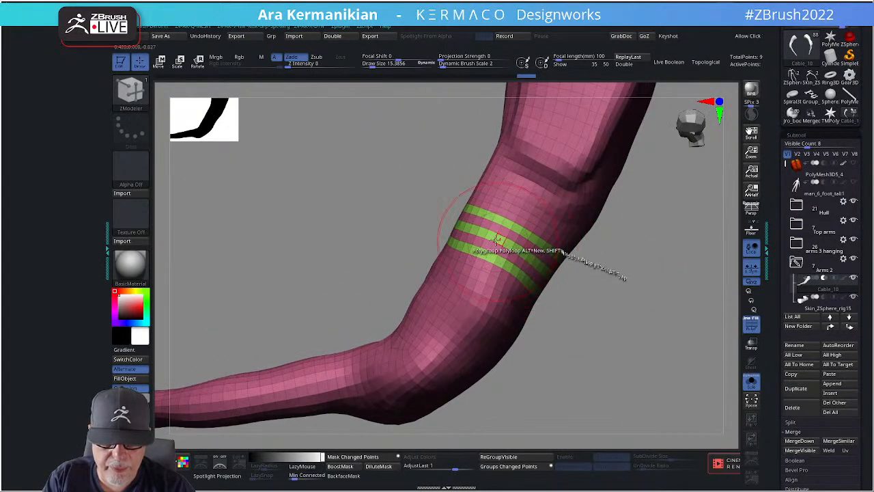
key("shift")
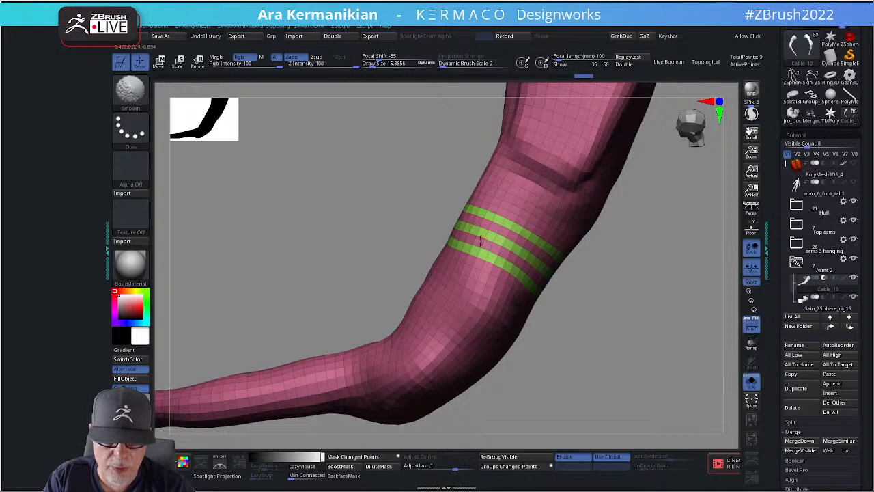
left_click_drag(507, 251, 478, 236, "shift")
left_click_drag(527, 264, 501, 245, "shift")
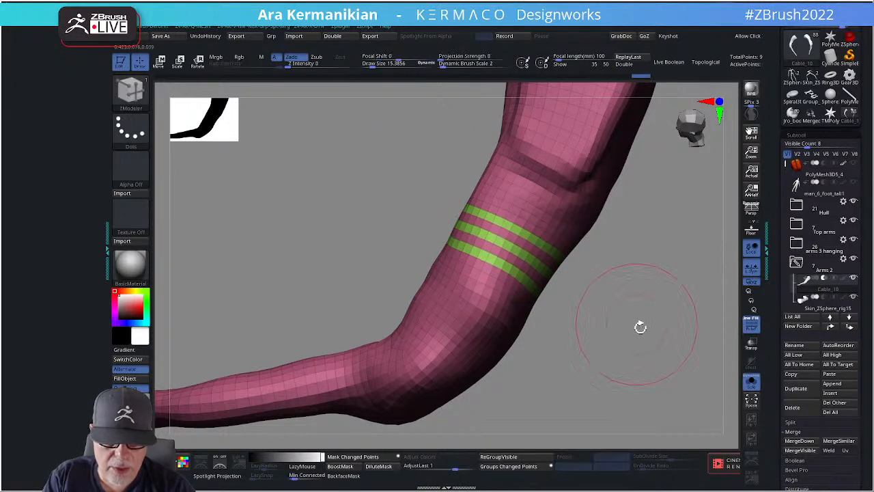
Set the ZModeler edge action to Slide with EdgeLoop Complete and slide the edge loops bordering the green bands to adjust their widths.
mouse_move(640, 327)
left_mouse_down("alt")
mouse_move(613, 324)
mouse_move(638, 335)
left_mouse_up("alt")
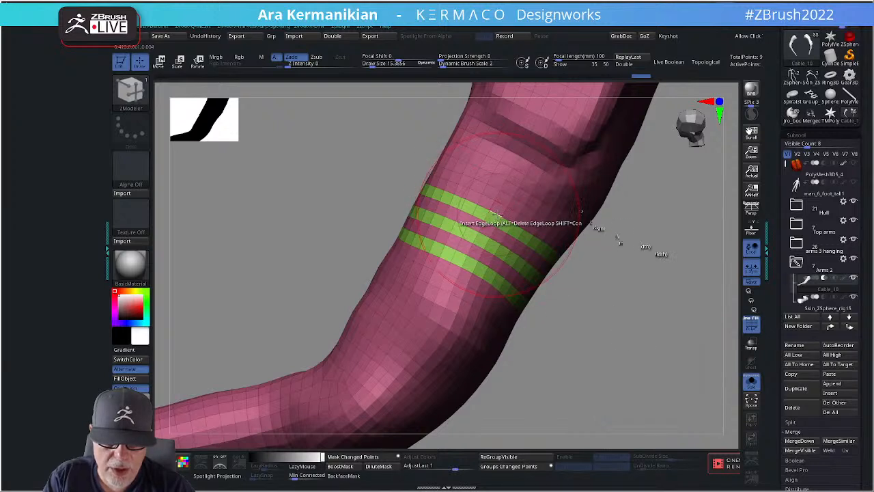
key("space")
left_click(550, 240)
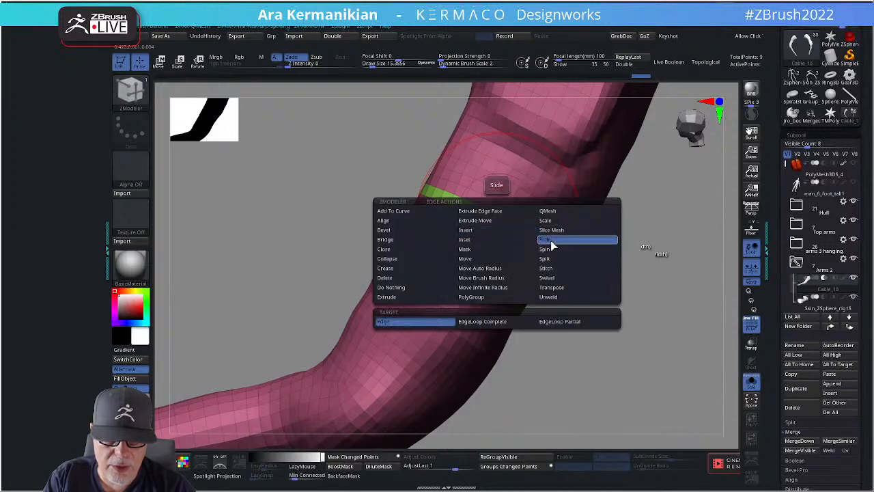
left_click(505, 321)
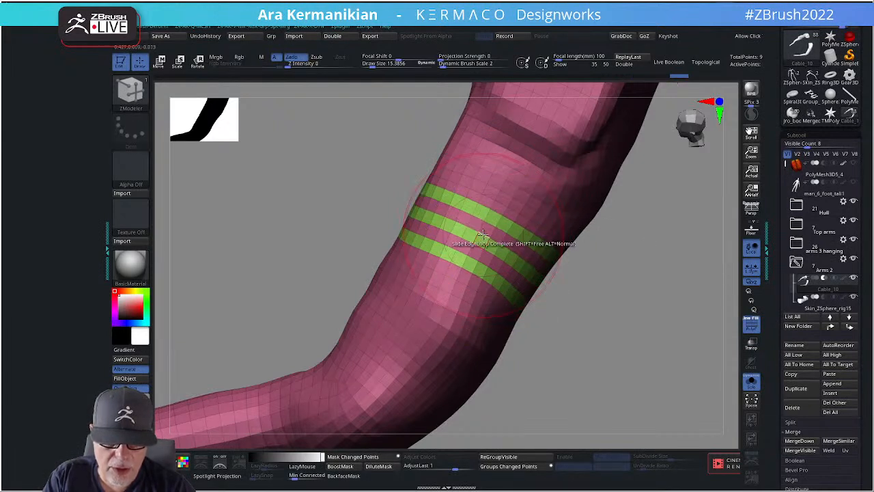
left_click_drag(485, 236, 470, 269)
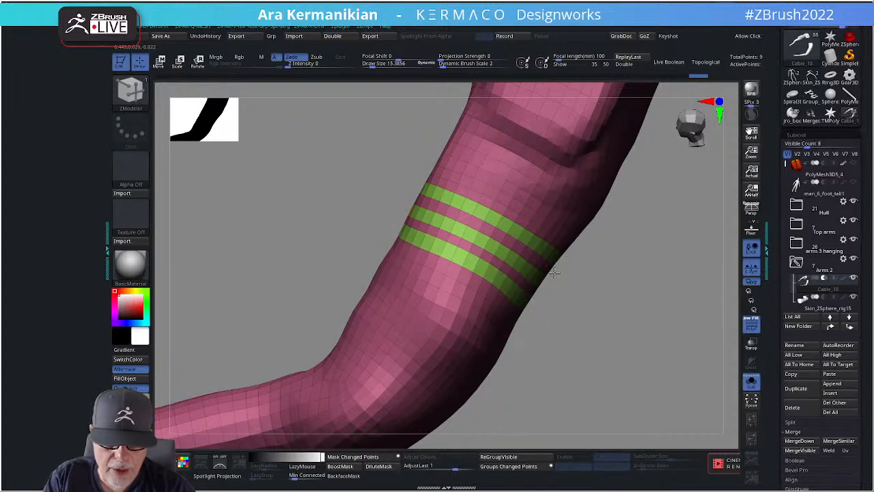
left_click_drag(554, 272, 554, 273)
left_click_drag(466, 267, 470, 270)
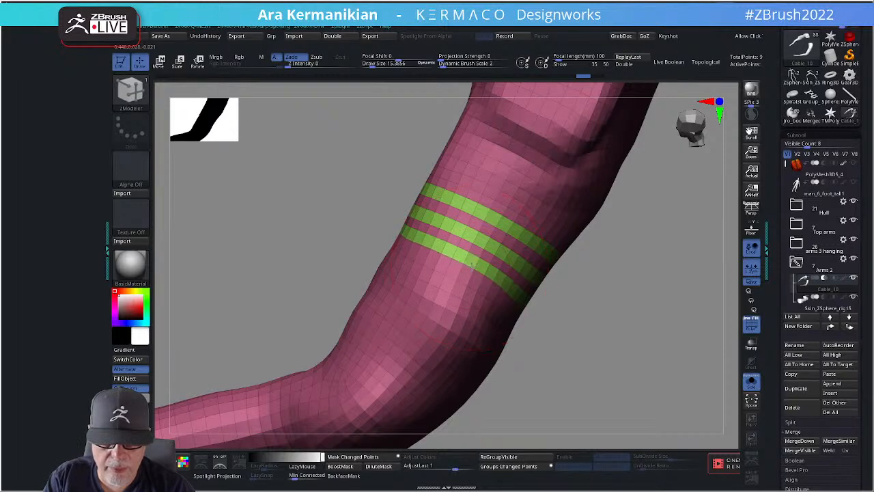
left_click_drag(470, 267, 472, 272)
Reduce the draw size to about 4.6 and raise all the green bands together using ZModeler QMesh with the Polygroup All target.
left_click_drag(612, 293, 633, 293)
left_click_drag(367, 248, 564, 338)
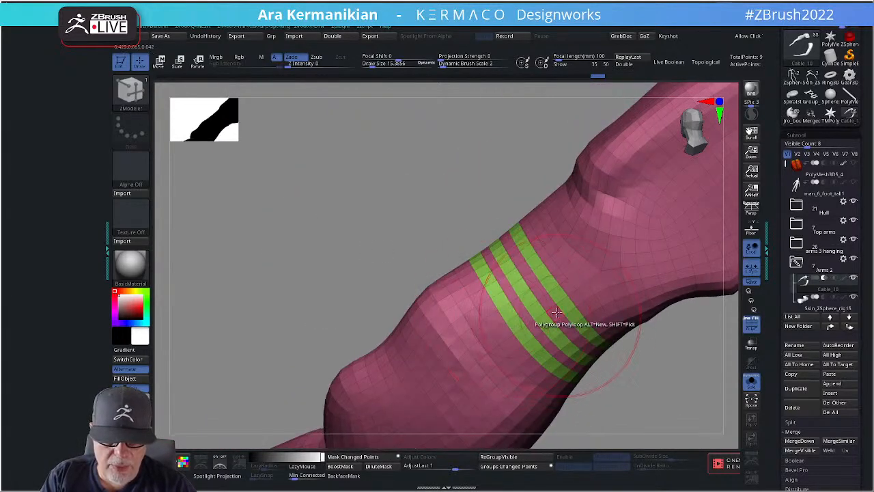
mouse_move(644, 342)
left_mouse_down("alt")
mouse_move(596, 339)
mouse_move(660, 348)
mouse_move(597, 255)
mouse_move(603, 232)
left_mouse_up("alt")
left_click_drag(643, 264, 511, 277)
key("s")
left_click_drag(504, 185, 499, 185)
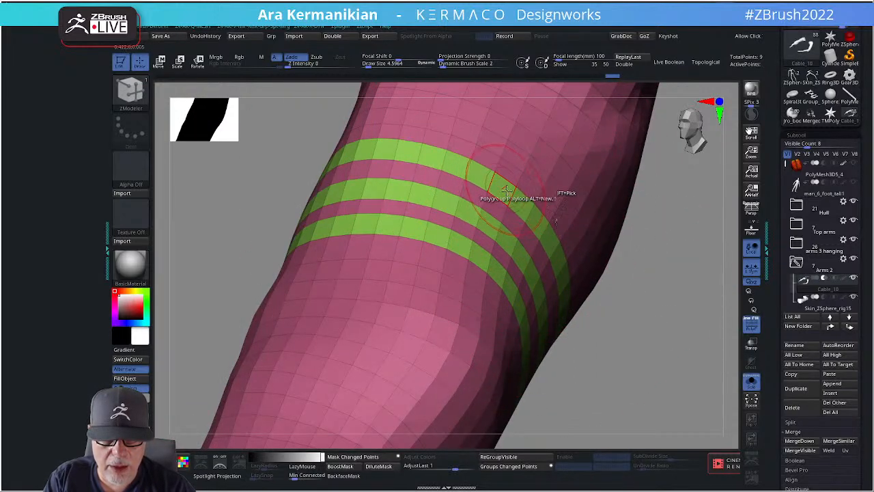
left_click_drag(676, 288, 468, 238)
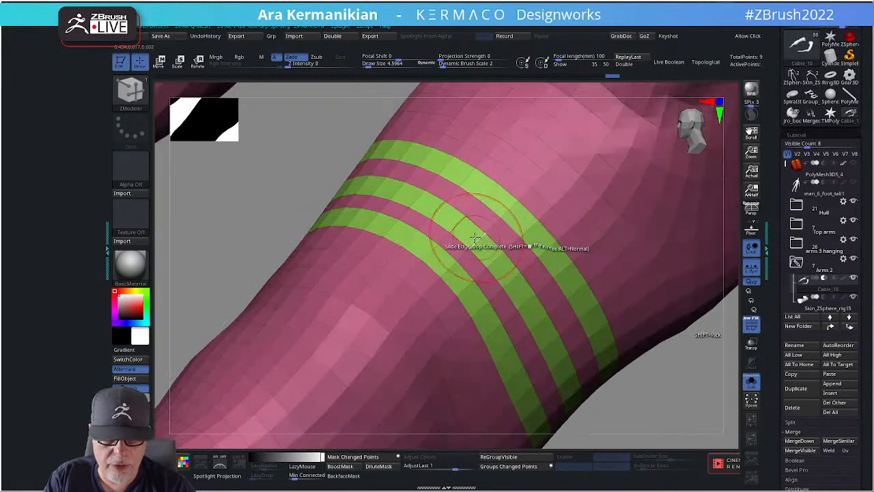
key("space")
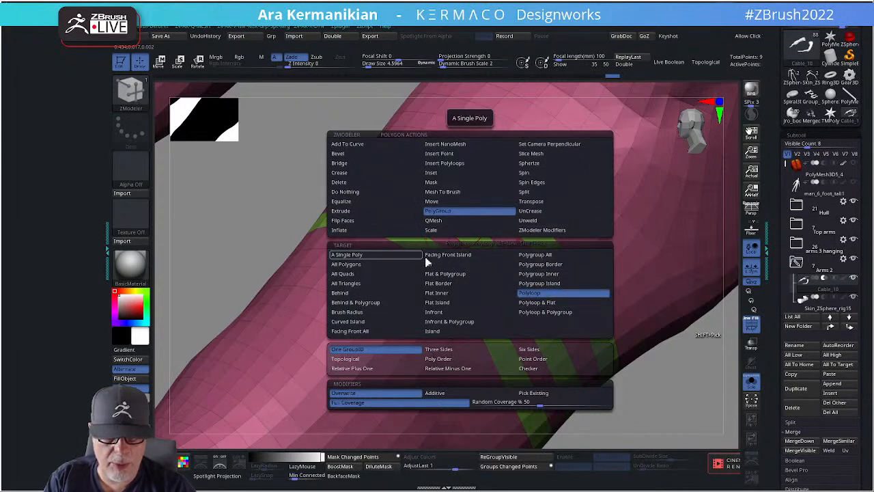
left_click(436, 222)
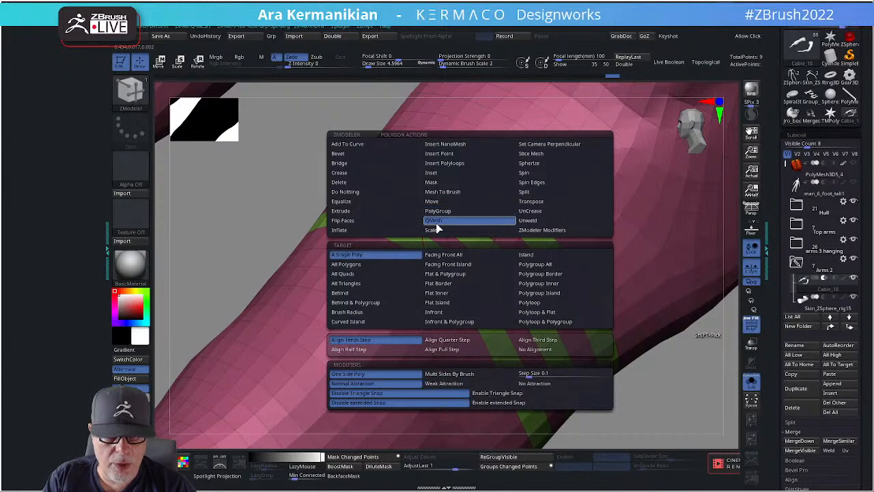
left_click(545, 264)
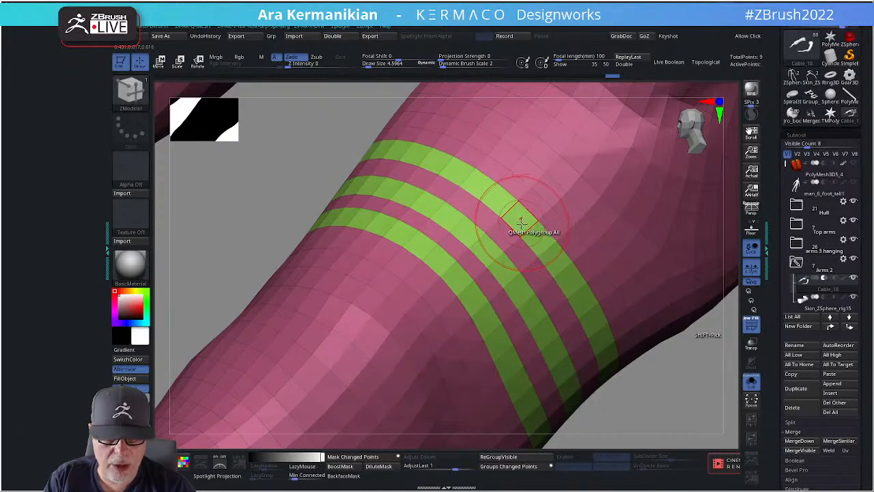
left_click_drag(517, 217, 502, 243)
Activate Dynamic Subdiv and hide the polyframe to examine the raised bands on both arms.
key("d")
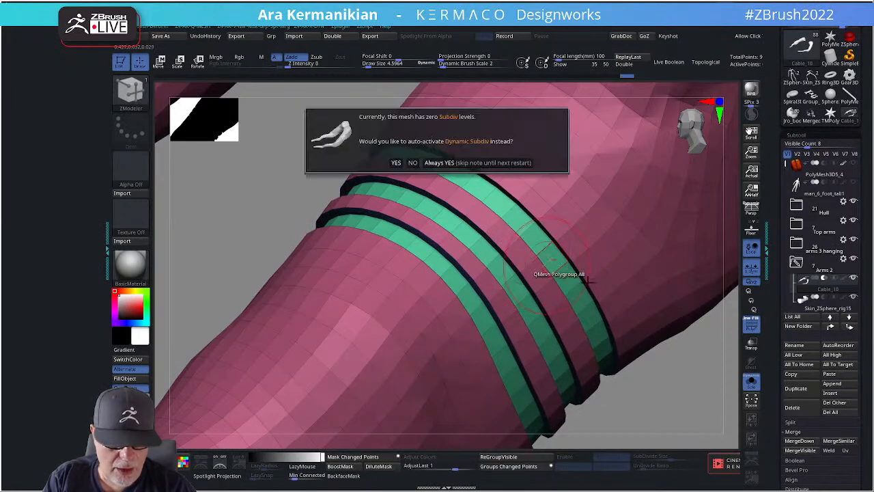
left_click(396, 163)
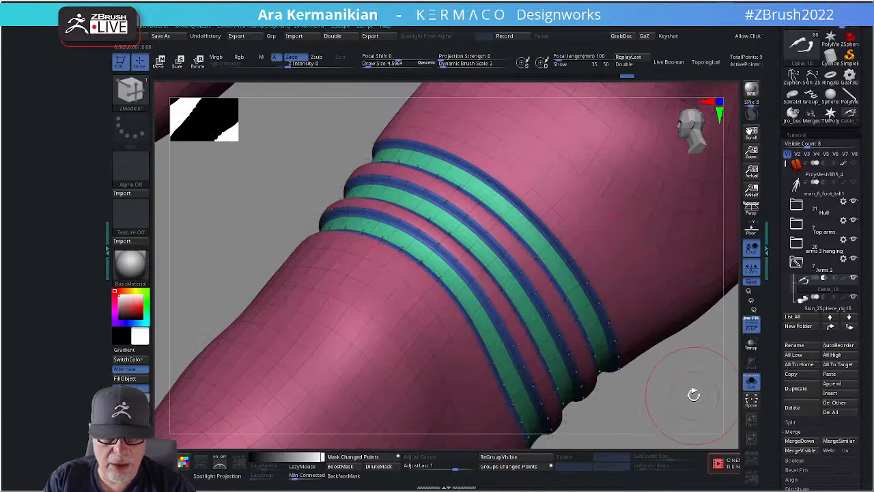
left_click_drag(693, 394, 674, 304)
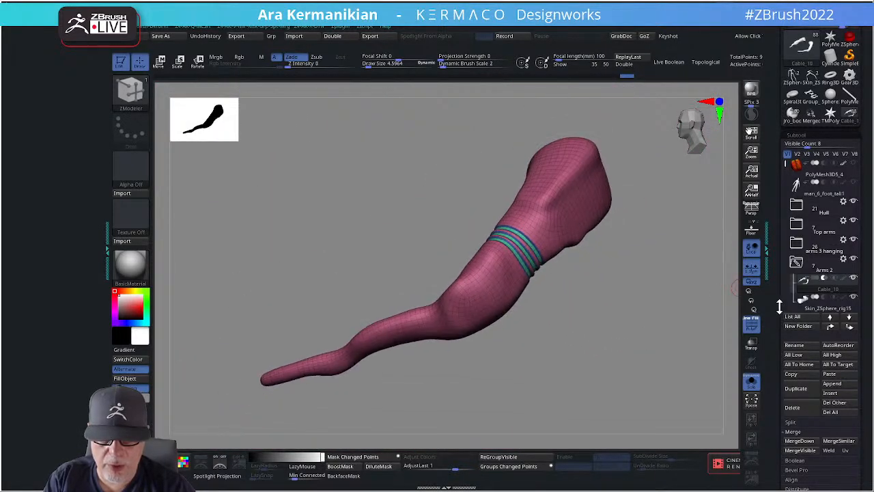
left_click(749, 332)
mouse_move(677, 334)
left_mouse_down()
mouse_move(499, 234)
mouse_move(524, 246)
left_mouse_up()
key("s")
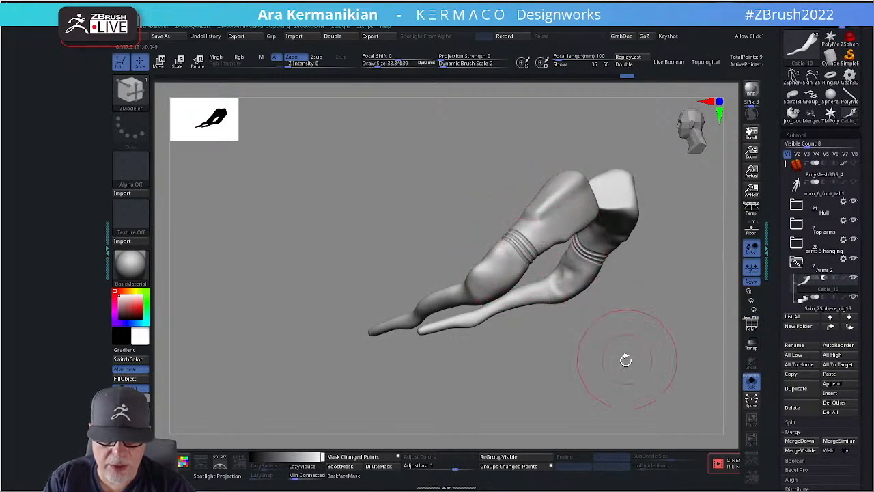
mouse_move(625, 360)
left_mouse_down("alt")
mouse_move(644, 359)
mouse_move(658, 392)
left_mouse_up("alt")
Turn off Dynamic Subdiv and smooth the raised bands all around the arm with a draw size of about 12.
left_click_drag(494, 256, 510, 265, "shift")
key("b")
key("z")
key("m")
key("shift+d")
key("s")
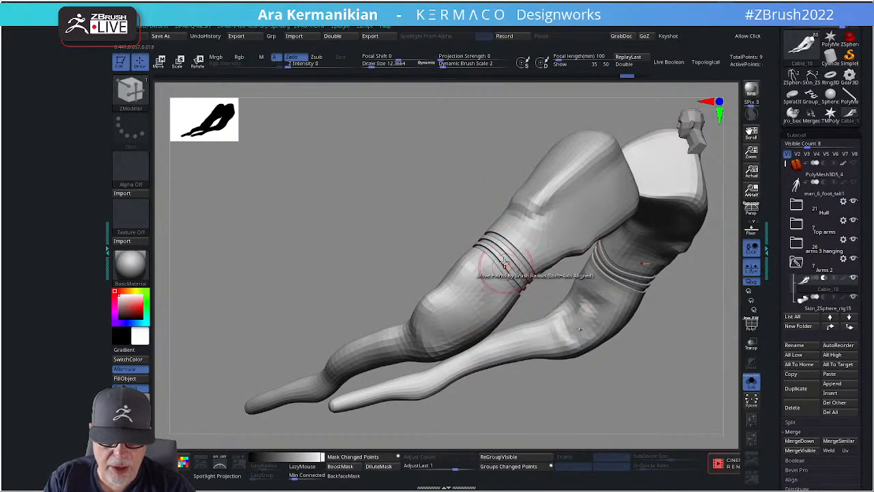
left_click_drag(469, 240, 501, 253, "shift")
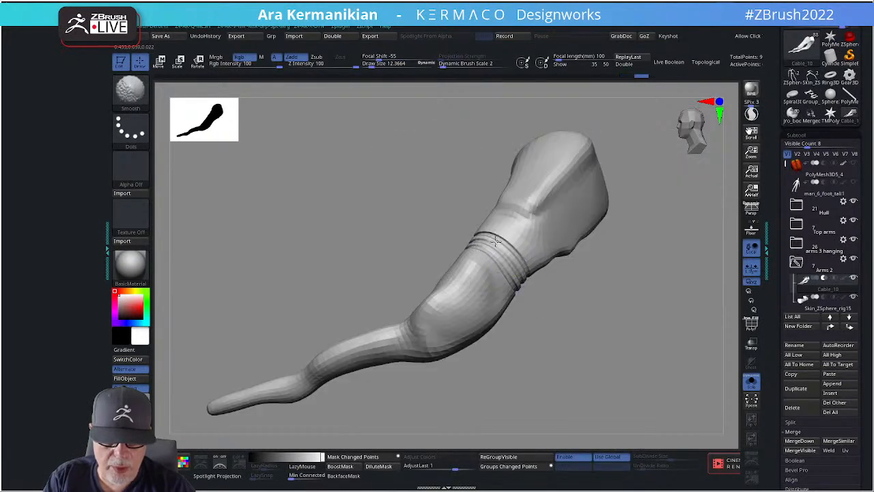
left_click_drag(534, 298, 596, 295)
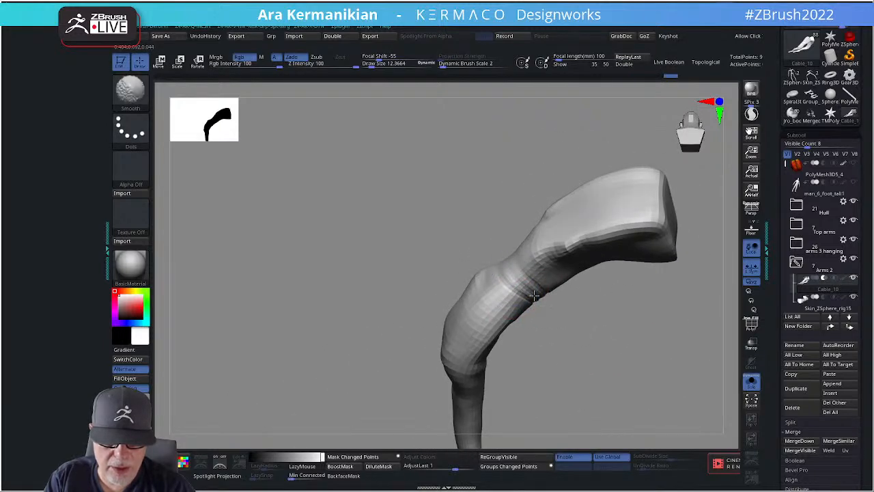
left_click_drag(609, 342, 554, 273)
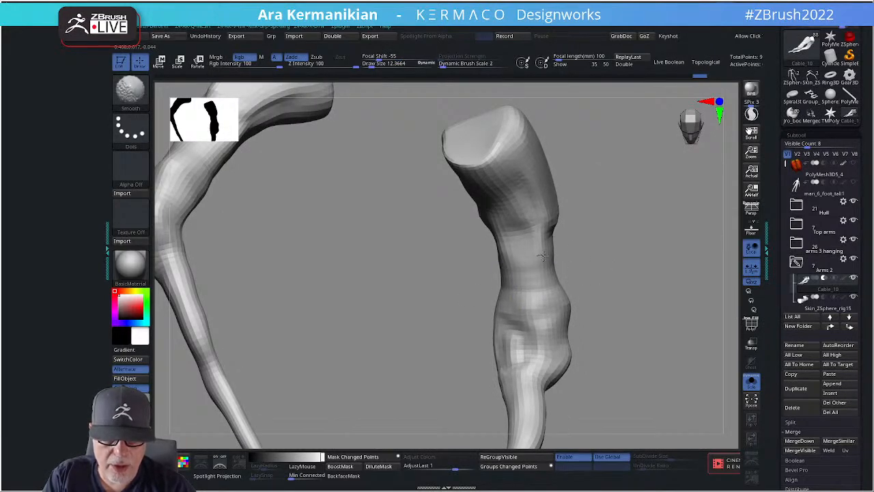
mouse_move(584, 287)
left_mouse_down()
mouse_move(634, 283)
mouse_move(517, 295)
mouse_move(546, 321)
left_mouse_up()
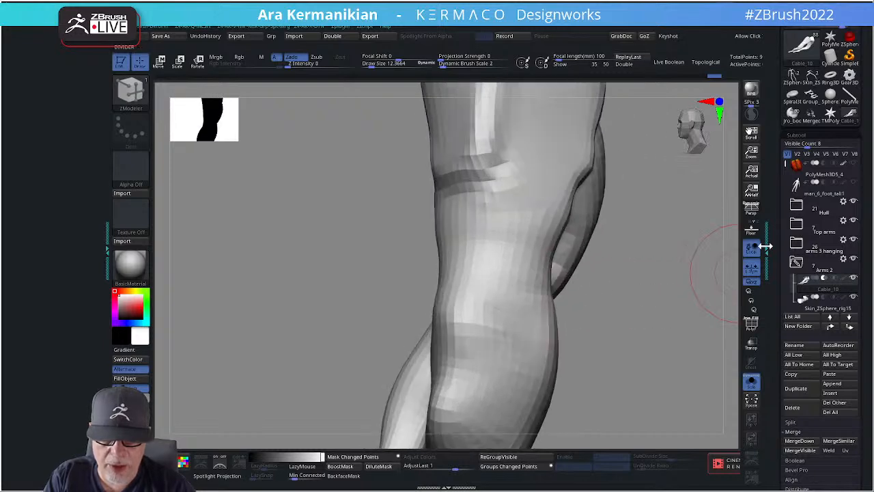
Show the polyframe and sculpt around the banded arm section with the Inflate brush, blending the surface with smoothing strokes.
left_click(749, 327)
left_click_drag(640, 325, 509, 205)
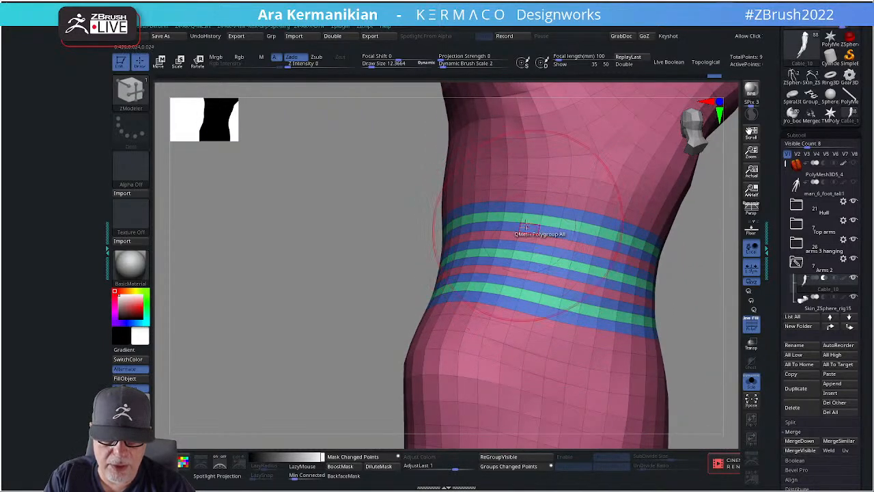
left_click_drag(686, 287, 414, 271)
right_click(416, 274)
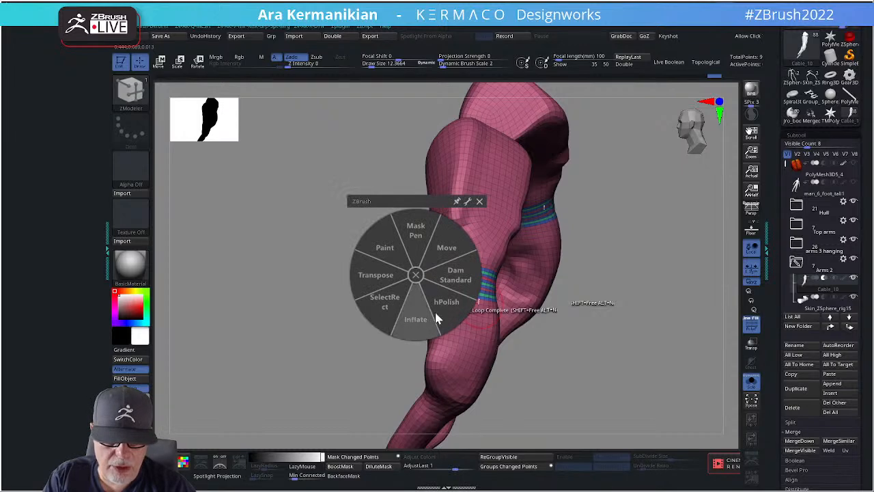
left_click(437, 318)
left_click_drag(437, 319, 505, 288)
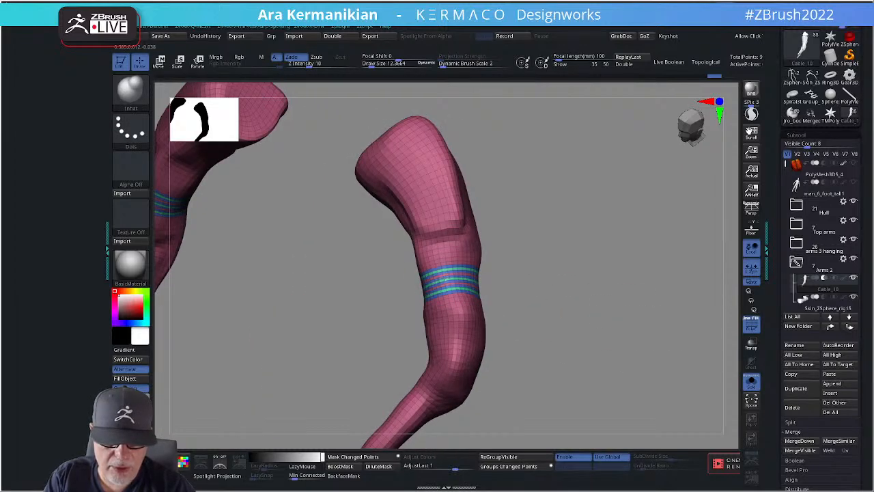
left_click_drag(575, 313, 468, 278)
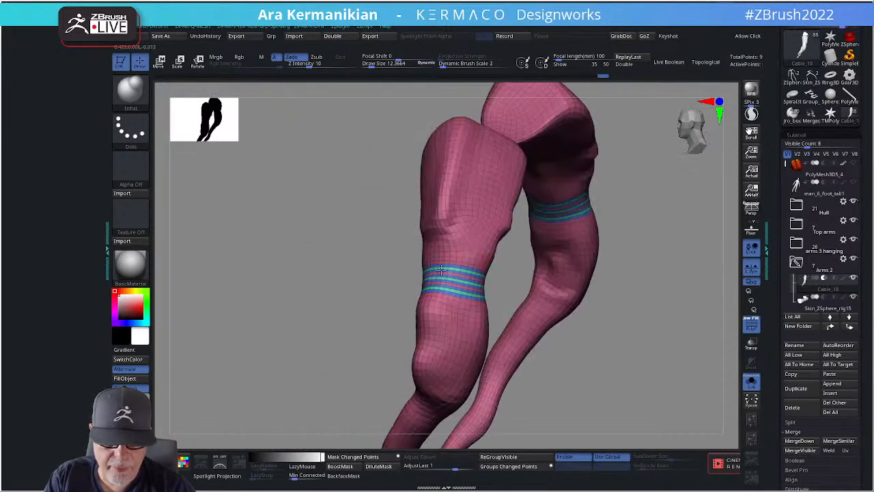
mouse_move(454, 286)
left_mouse_down()
mouse_move(437, 280)
mouse_move(640, 252)
mouse_move(599, 242)
left_mouse_up()
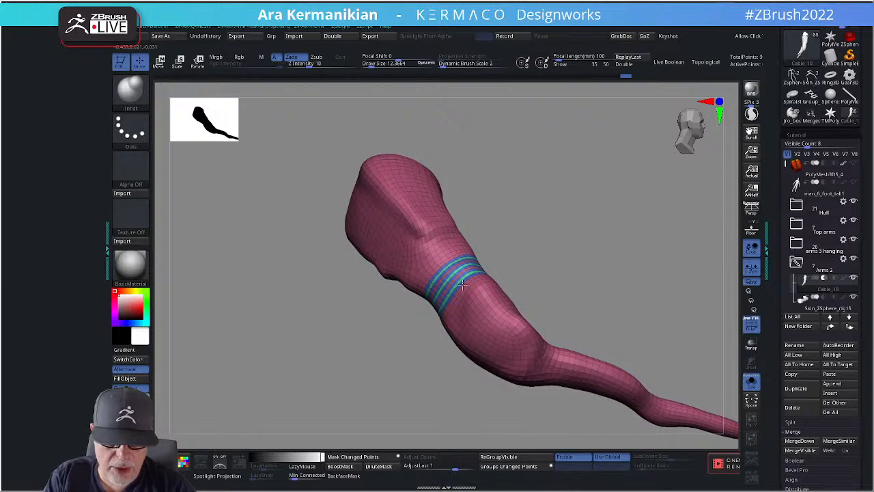
left_click_drag(593, 286, 509, 304)
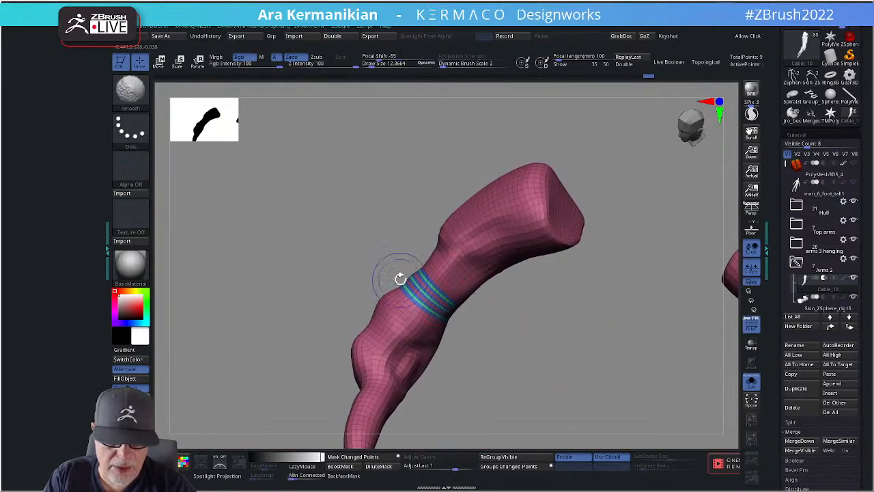
left_click_drag(400, 280, 423, 259, "shift")
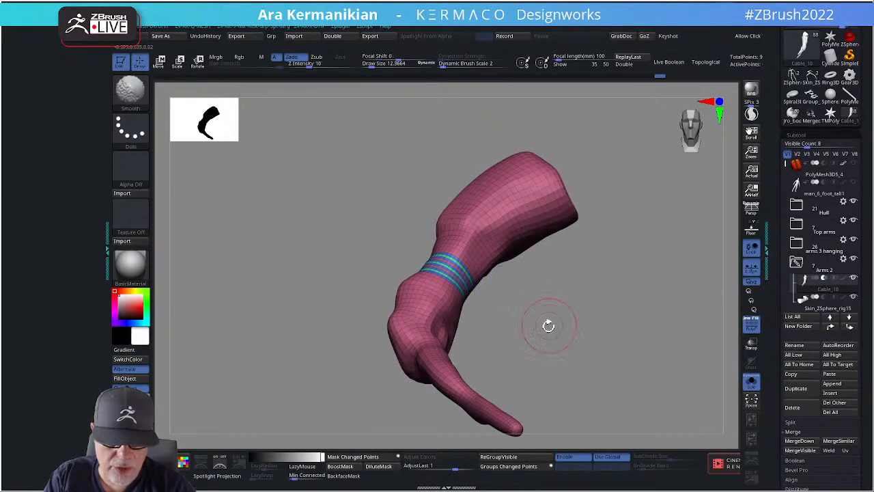
left_click_drag(549, 326, 439, 274)
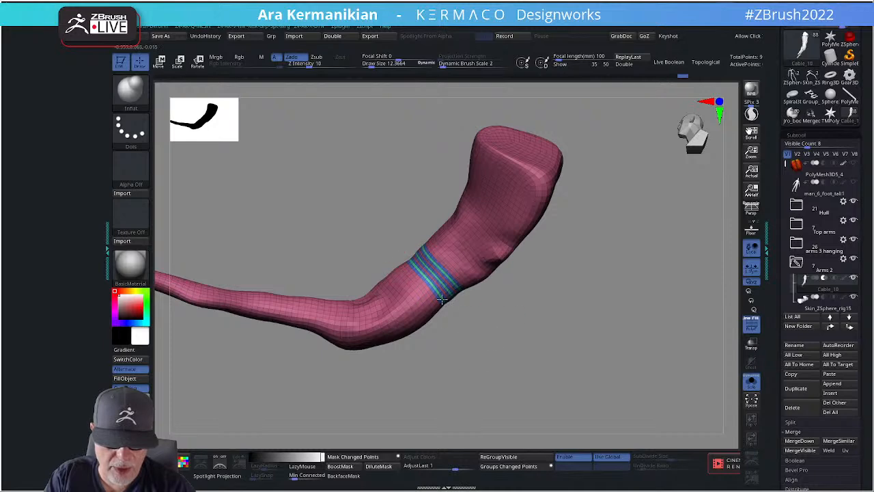
Switch to the Move brush and reshape the arm's contour around the striped bands.
left_click_drag(467, 309, 519, 290, "alt")
key("b")
key("m")
key("v")
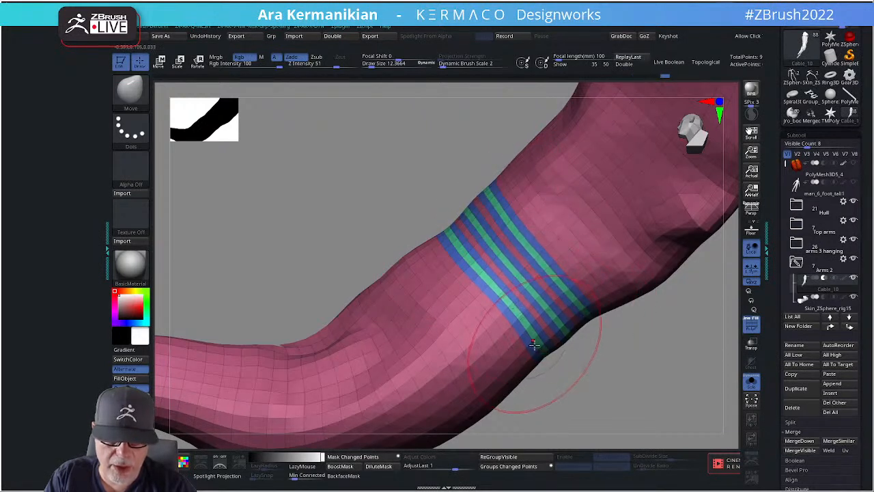
left_click_drag(624, 390, 539, 307)
left_click_drag(646, 336, 456, 208, "alt")
Reduce the draw size to about 9.7, smooth the bands' outer edge and nudge the band contours with the Move brush.
key("s")
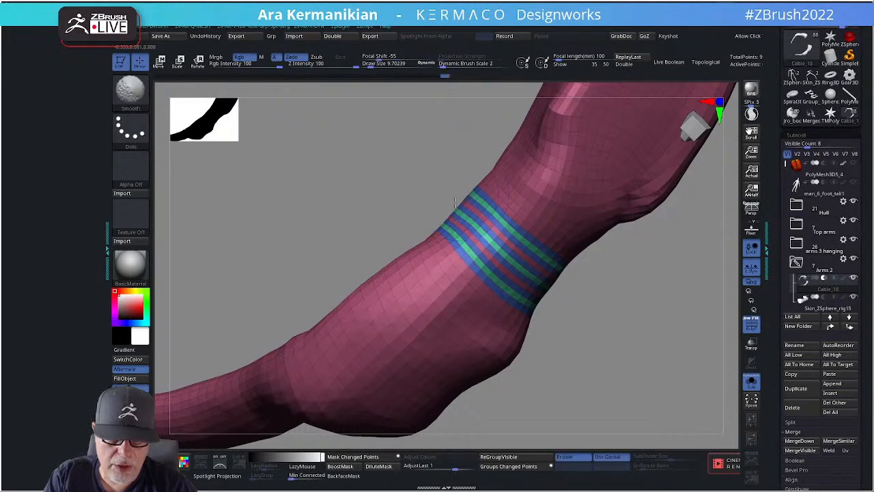
left_click_drag(448, 204, 451, 215, "shift")
left_click_drag(625, 370, 615, 414)
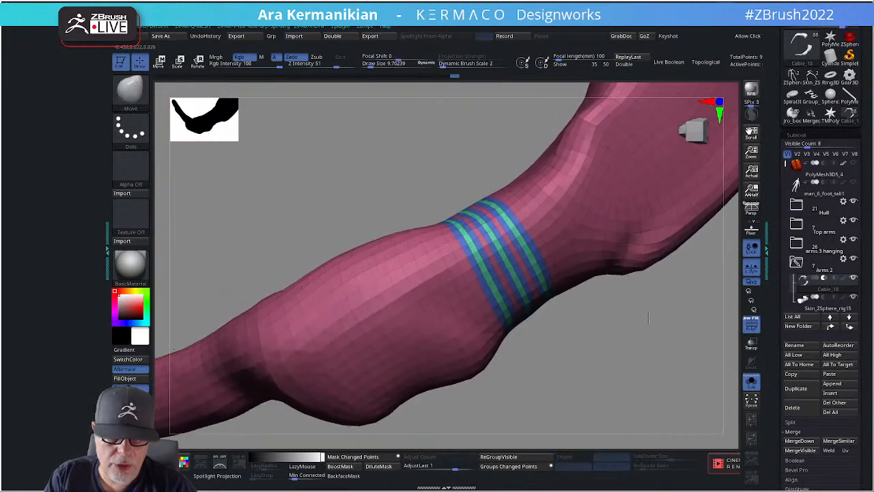
left_click_drag(435, 139, 455, 196)
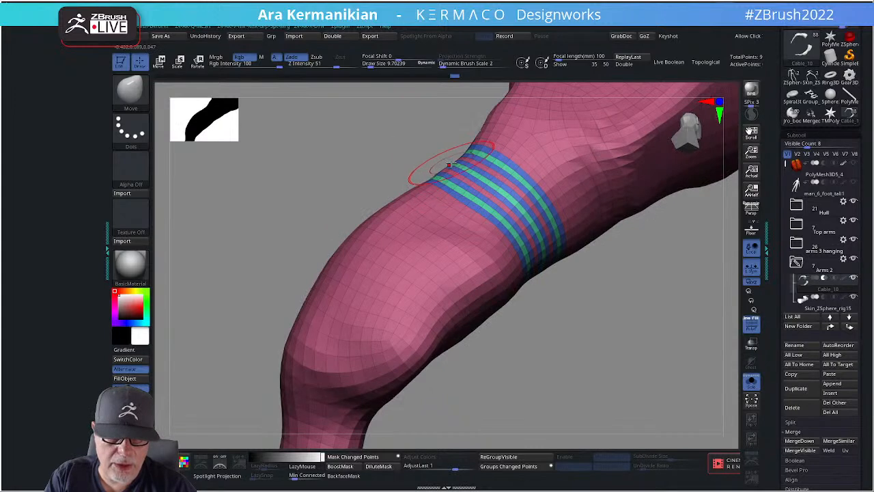
left_click_drag(459, 152, 453, 157)
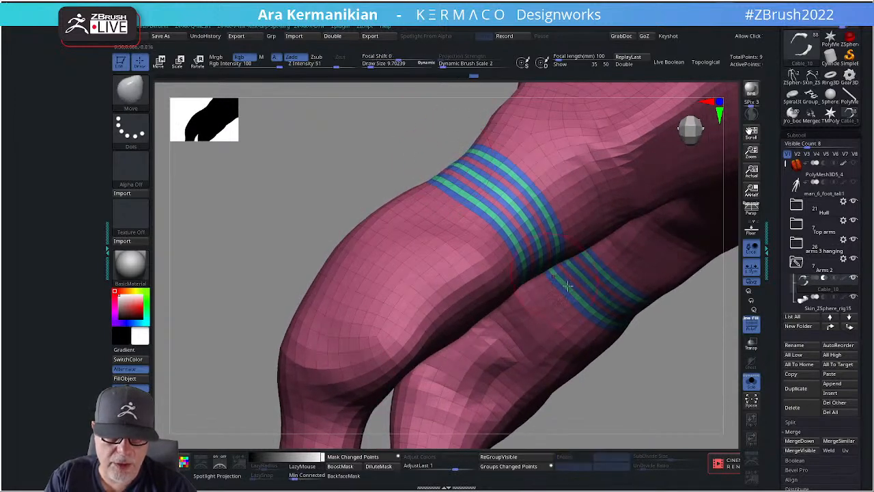
mouse_move(696, 354)
left_mouse_down()
mouse_move(611, 343)
mouse_move(617, 316)
mouse_move(609, 316)
mouse_move(678, 327)
mouse_move(465, 229)
left_mouse_up()
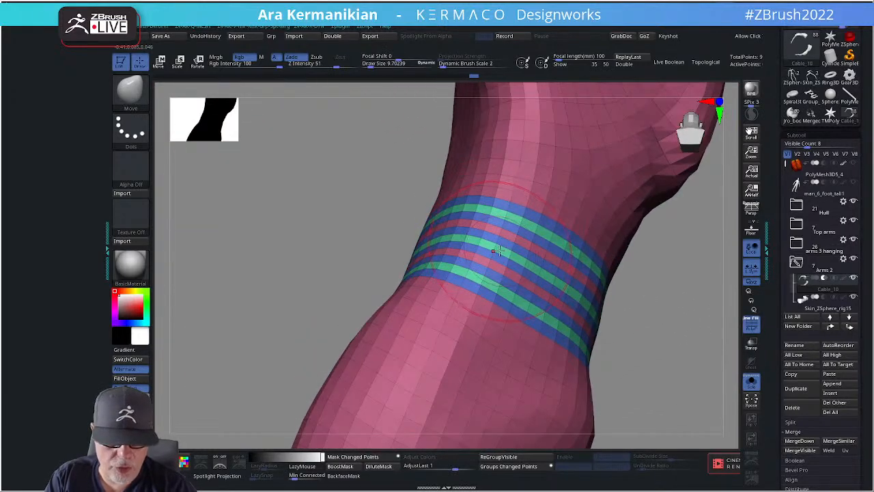
Raise all the green bands together using ZModeler QMesh with the Polygroup All target.
key("b")
key("z")
key("m")
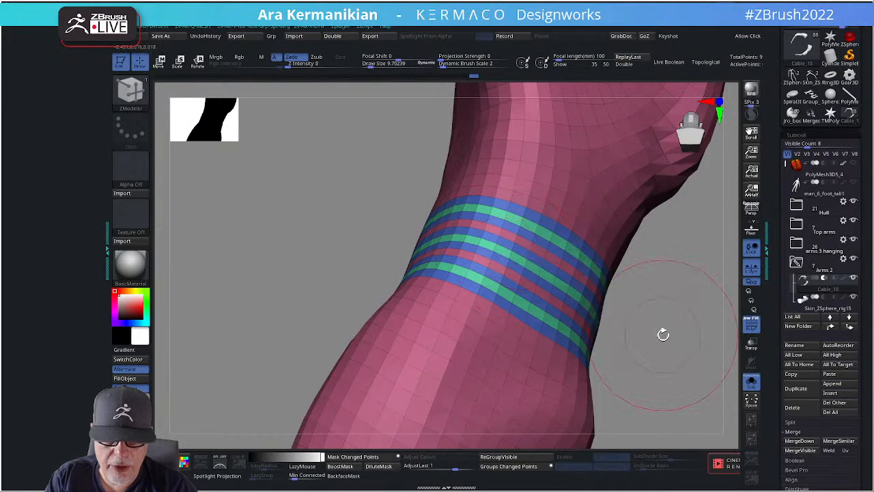
left_click_drag(663, 334, 489, 280)
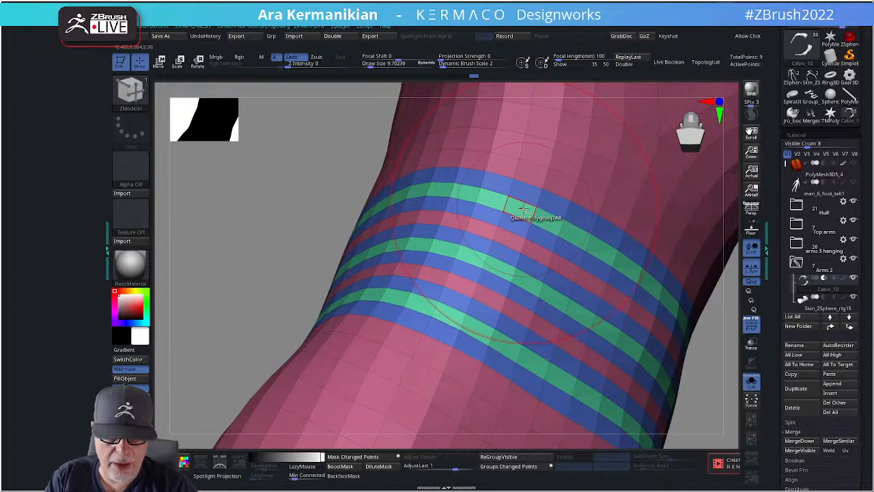
left_click(520, 214)
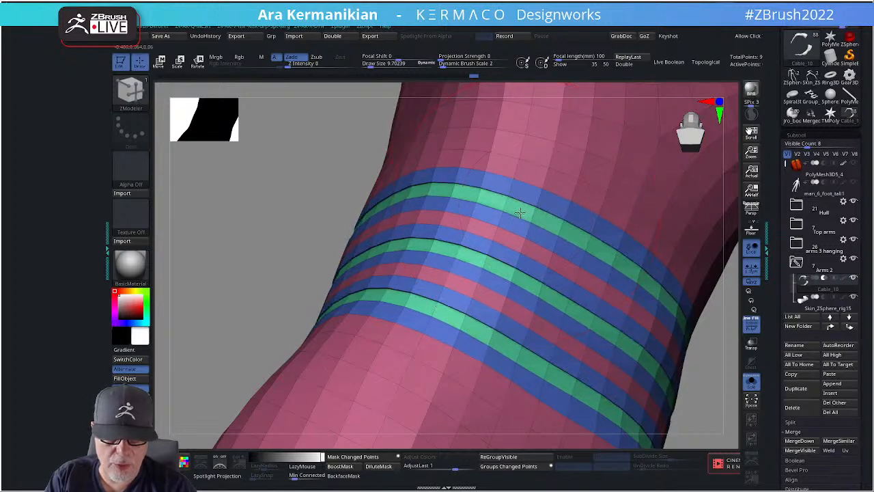
left_click_drag(519, 214, 493, 241)
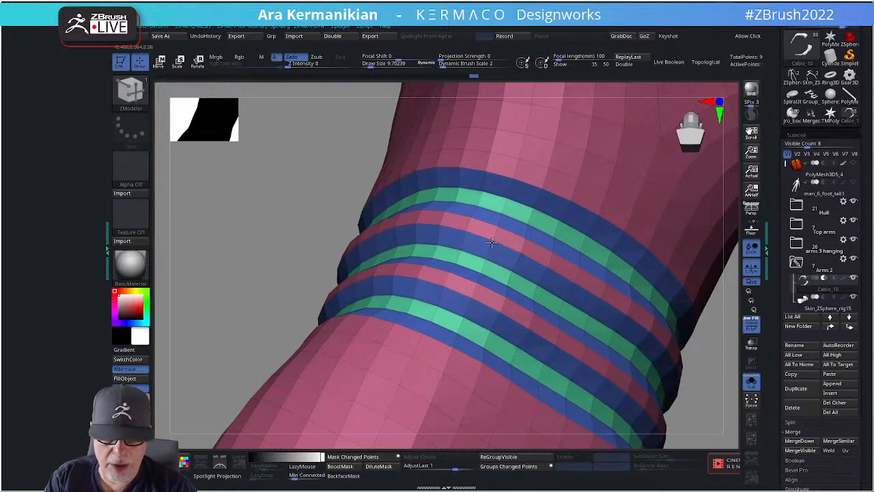
Hide the polyframe, turn off Solo and frame the full creature to examine the raised arm rings in context.
left_click_drag(717, 384, 746, 262, "alt")
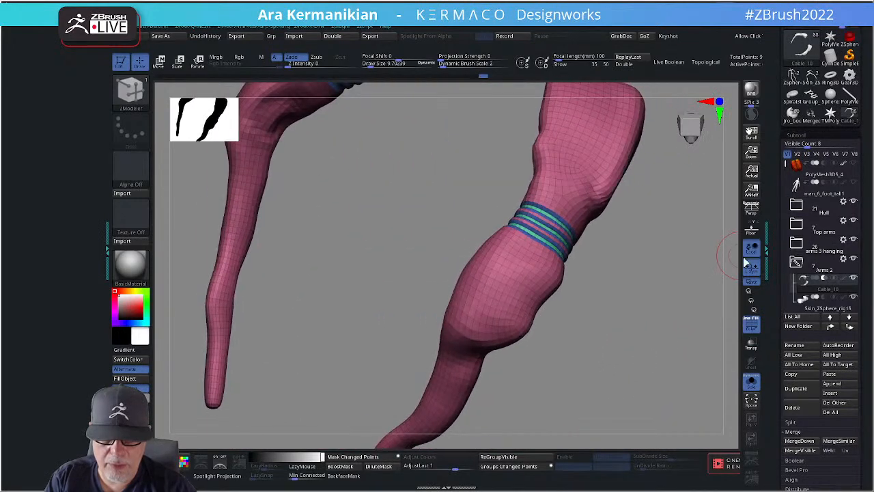
left_click(753, 331)
mouse_move(683, 334)
left_mouse_down("alt")
mouse_move(575, 291)
mouse_move(620, 283)
mouse_move(663, 325)
mouse_move(719, 337)
mouse_move(667, 331)
mouse_move(675, 321)
mouse_move(666, 295)
mouse_move(718, 298)
mouse_move(677, 244)
mouse_move(666, 262)
mouse_move(636, 256)
mouse_move(686, 308)
left_mouse_up("alt")
left_click(751, 382)
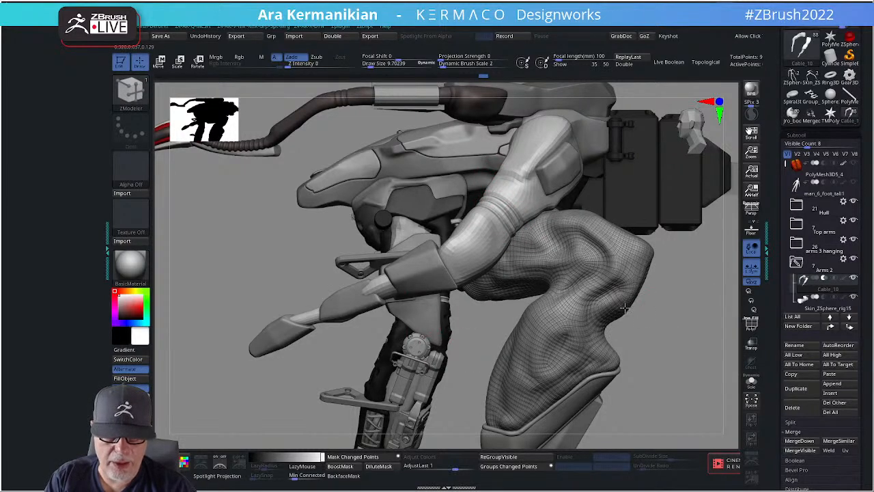
key("f")
left_click_drag(634, 291, 662, 334)
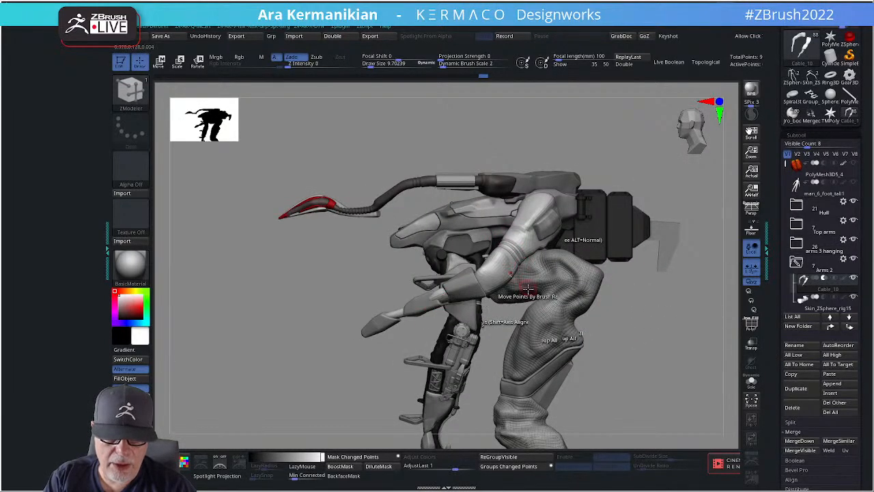
Select the Skin_ZSphere_rig14 forearm guard subtool and reposition it on the arm with the transform gizmo.
left_click(475, 291, "alt")
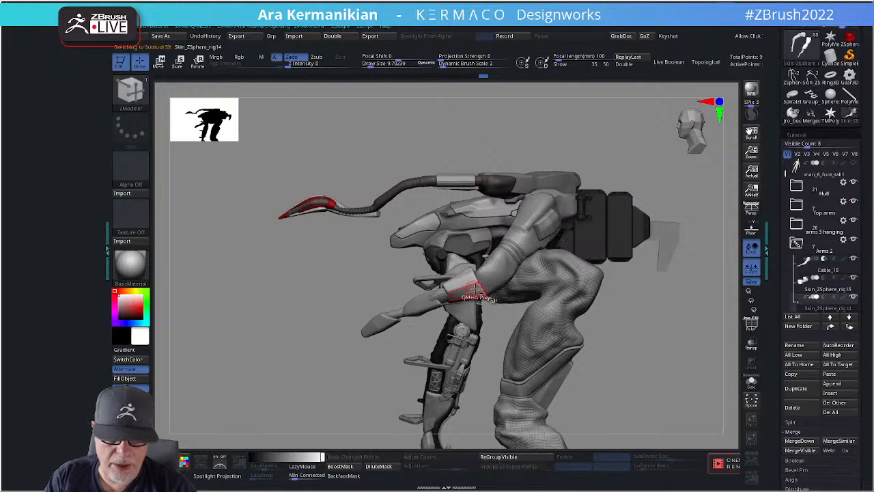
key("w")
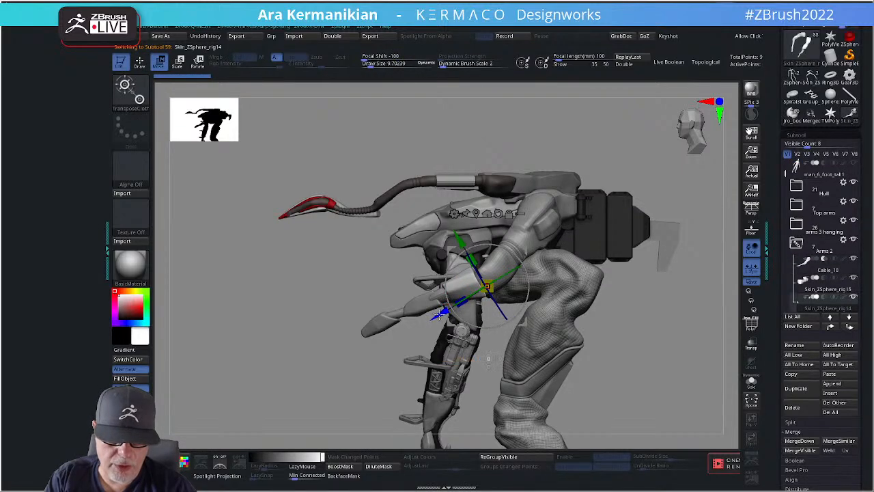
left_click_drag(650, 304, 521, 292)
left_click_drag(451, 262, 457, 265)
left_click_drag(673, 284, 497, 308)
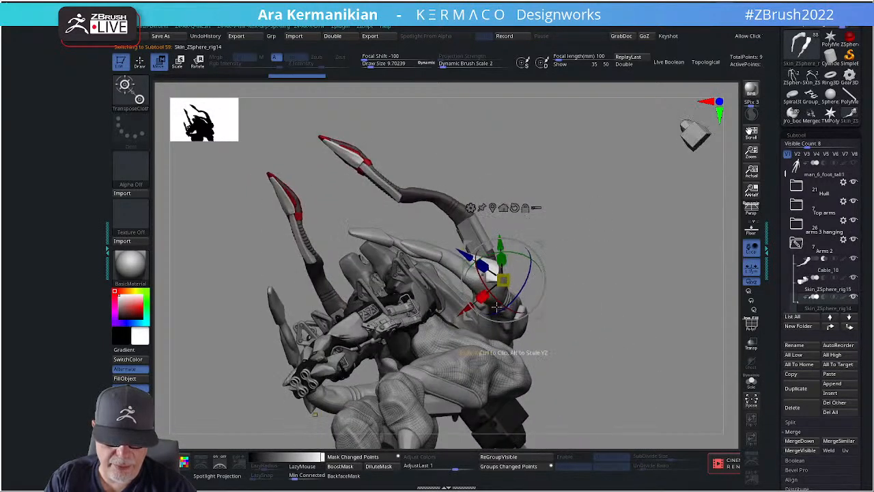
left_click_drag(500, 245, 501, 252)
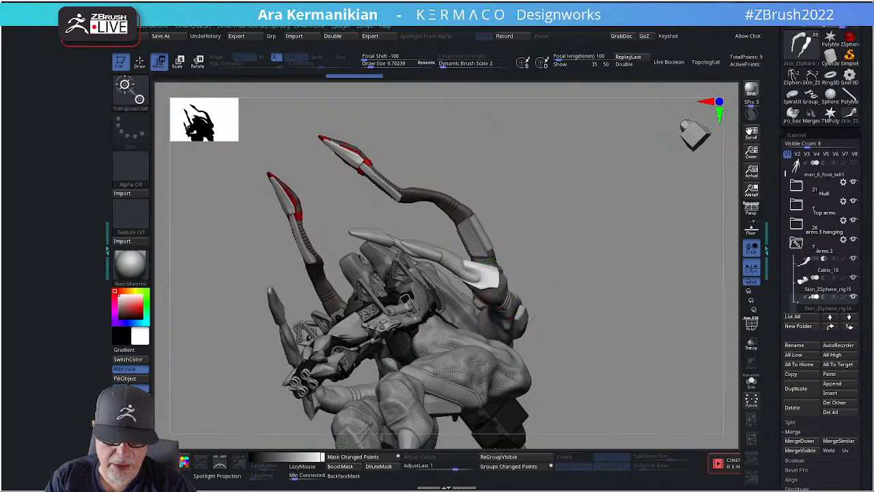
Try raising and tilting the forearm guards with the transform gizmo, and undo both changes.
left_click_drag(570, 342, 623, 325)
left_click_drag(682, 336, 570, 280)
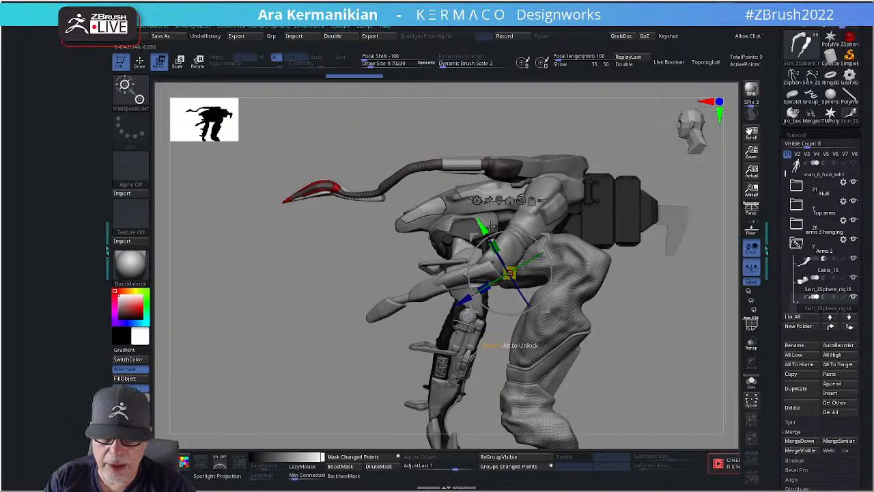
left_click_drag(488, 225, 483, 219)
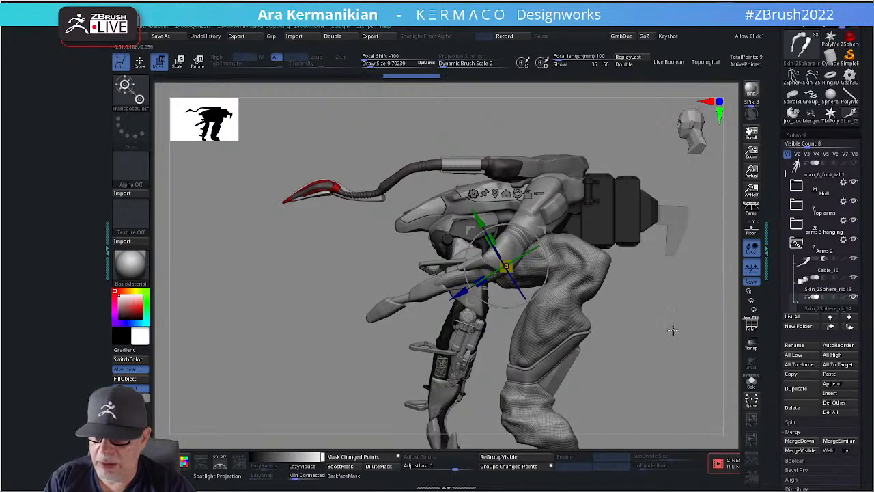
left_click_drag(654, 336, 707, 329)
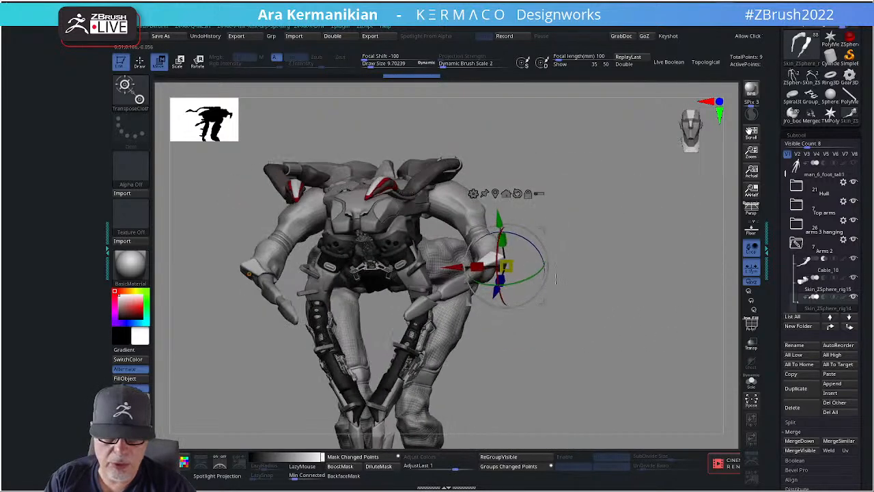
left_click_drag(527, 264, 525, 259)
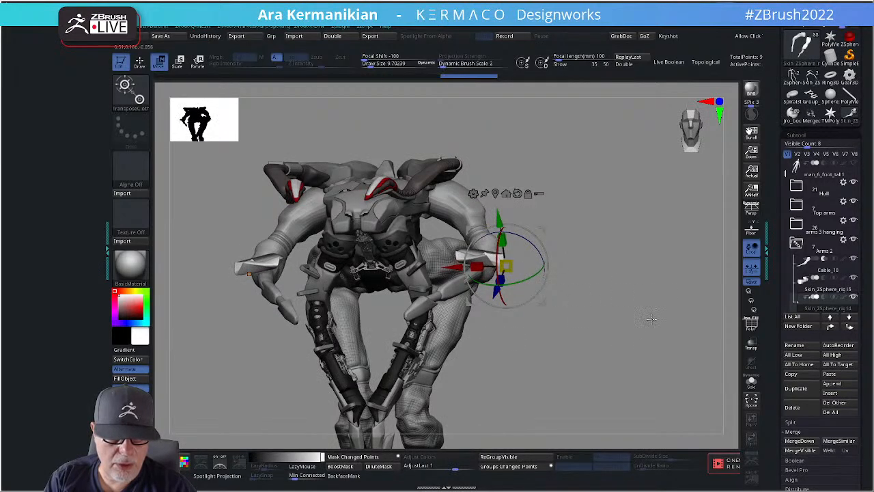
left_click_drag(620, 307, 602, 308)
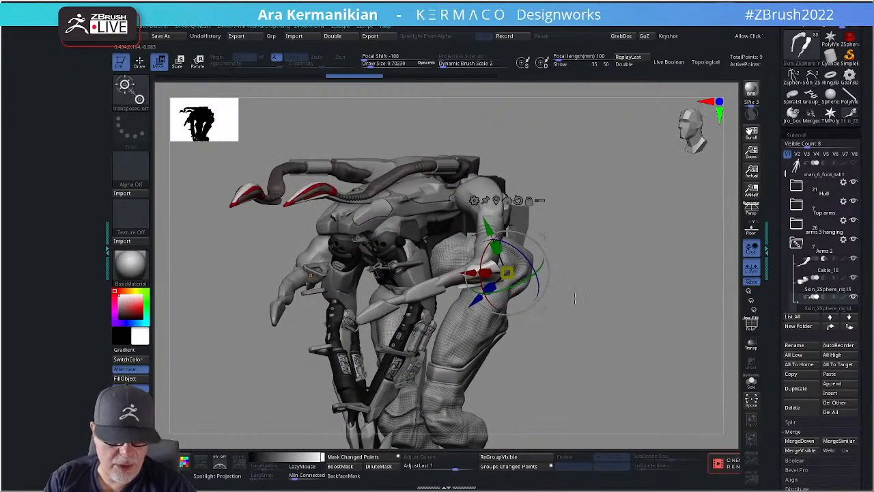
Replace the TransposeCloth brush with Transpose and raise the forearm guards along the gizmo's green axis.
key("ctrl+g")
left_click(537, 177)
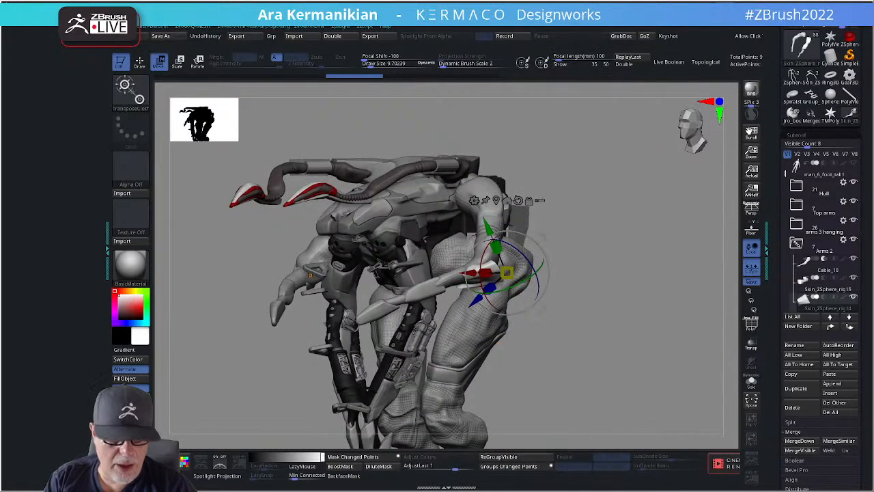
key("b")
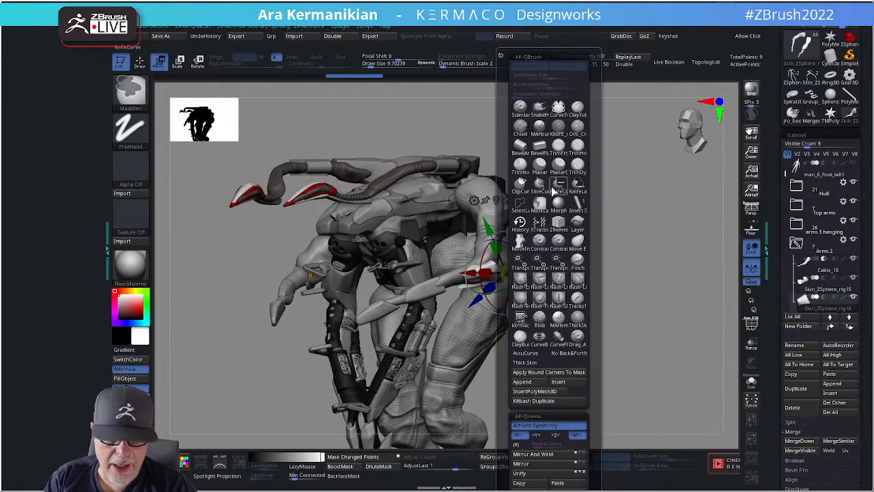
left_click(517, 265)
left_click_drag(604, 340, 546, 279, "alt")
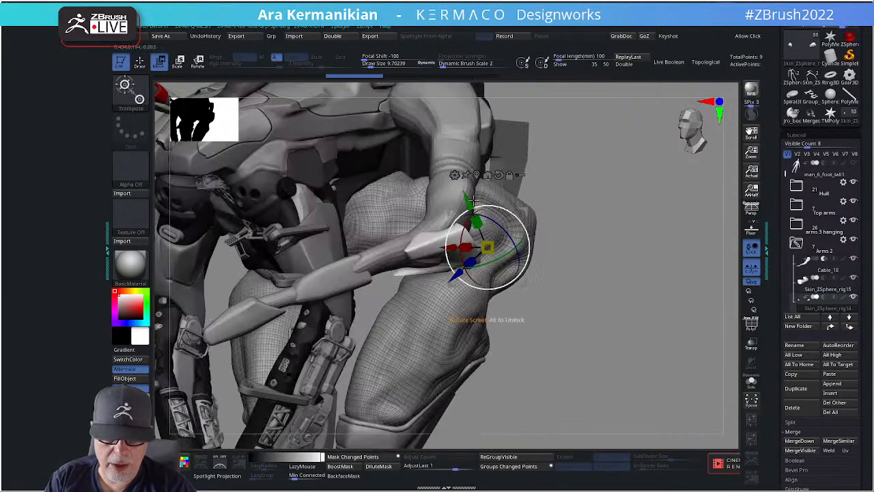
left_click_drag(464, 200, 454, 181)
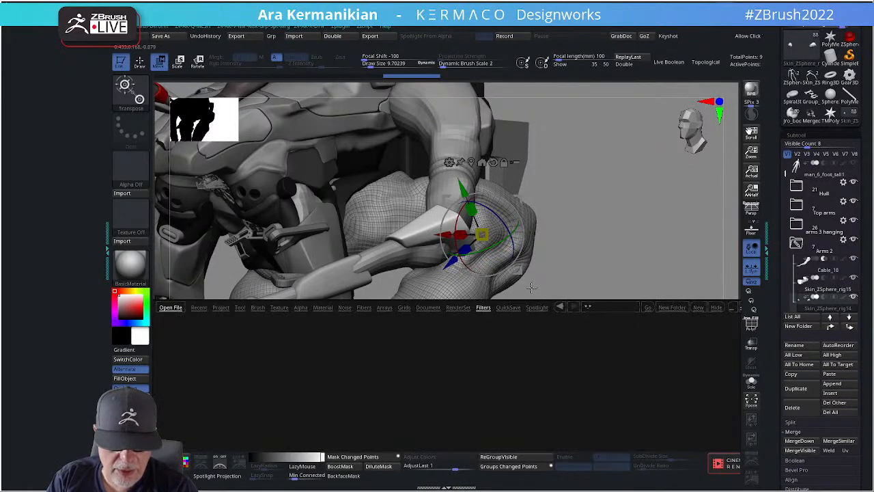
left_click(508, 307)
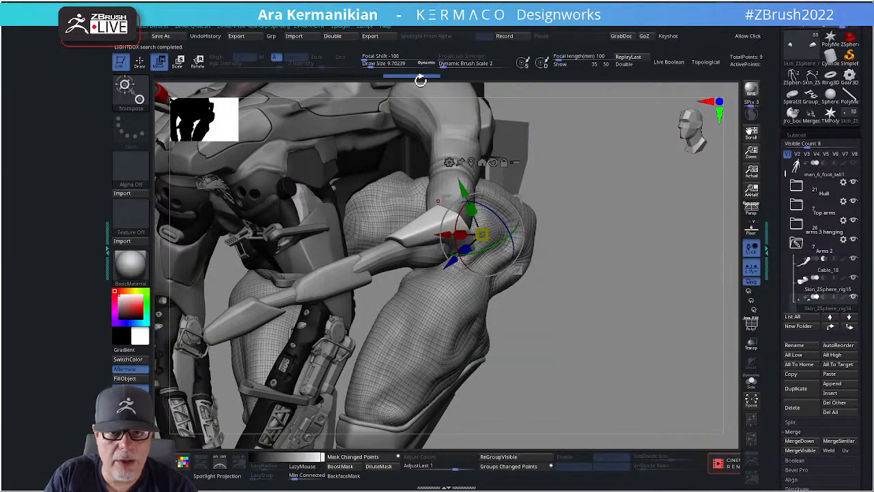
Request deletion of all stored QuickSave project files from the QuickSave preferences and close the confirmation prompt.
left_click(464, 22)
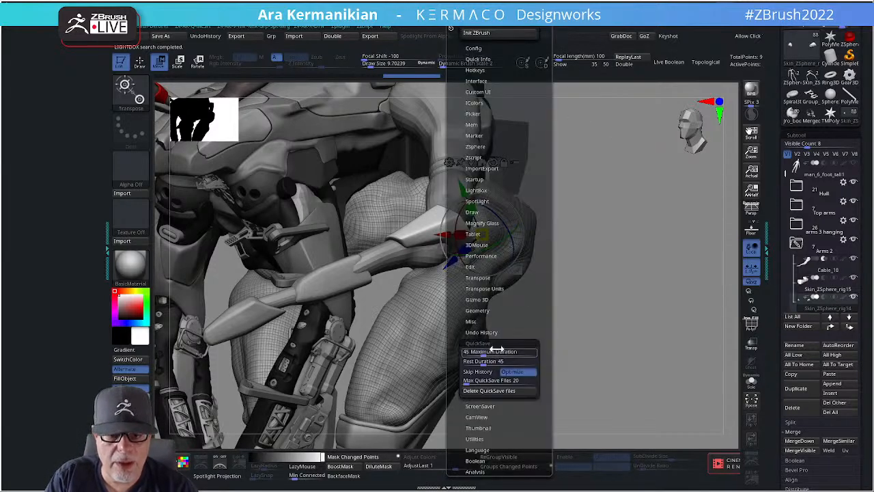
left_click(495, 390)
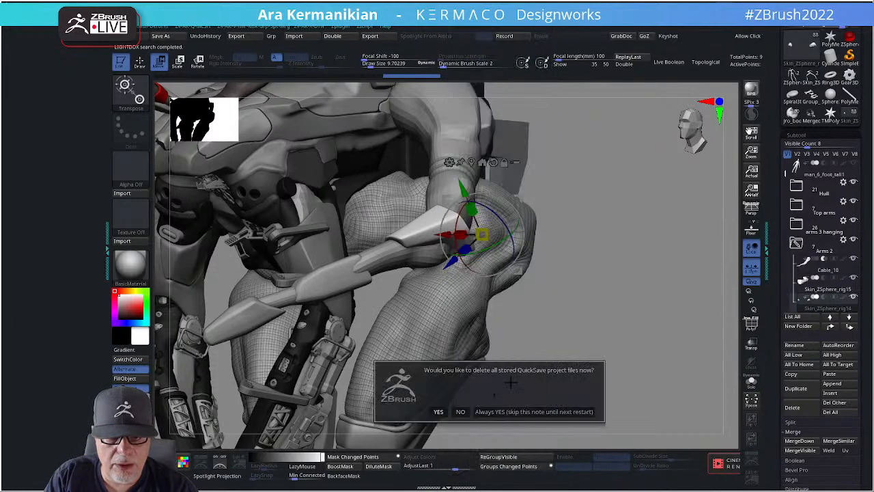
left_click(619, 278)
Switch to the Move brush with a draw size of about 33 and pull out the forearm guard's lower edge.
left_click_drag(634, 267, 548, 257)
key("q")
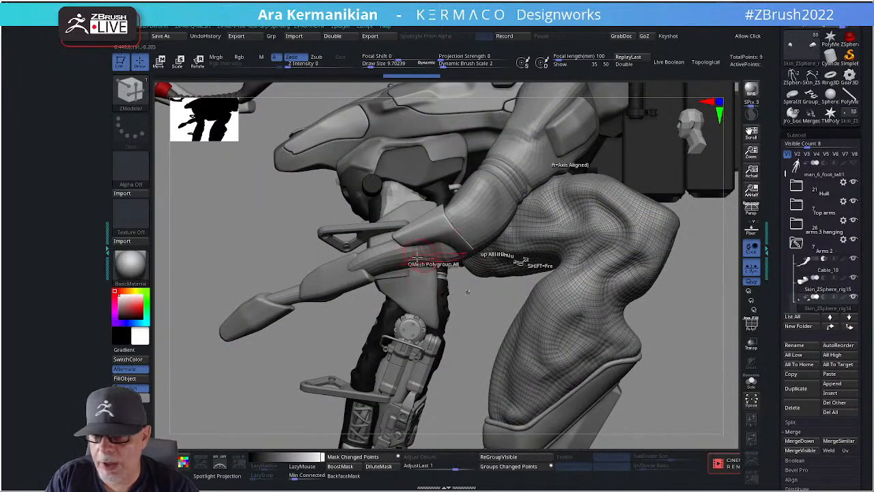
key("b")
key("m")
key("v")
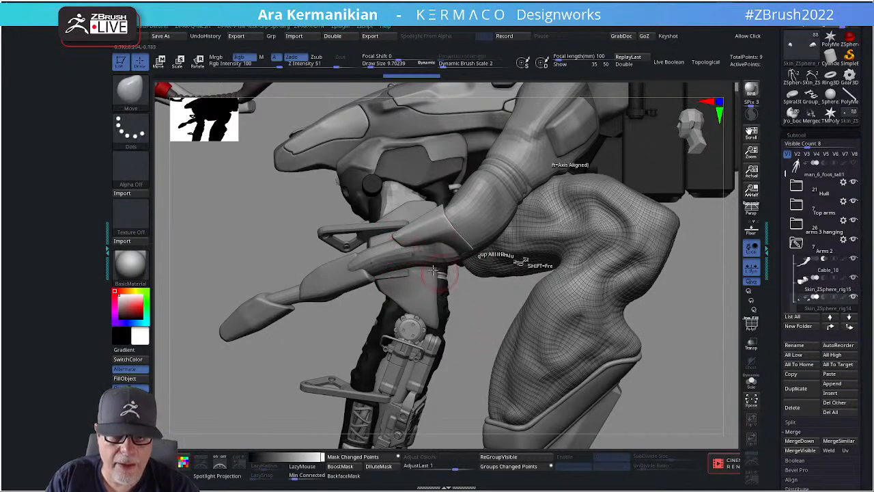
key("s")
mouse_move(410, 242)
left_mouse_down()
mouse_move(437, 242)
mouse_move(399, 243)
mouse_move(448, 267)
left_mouse_up()
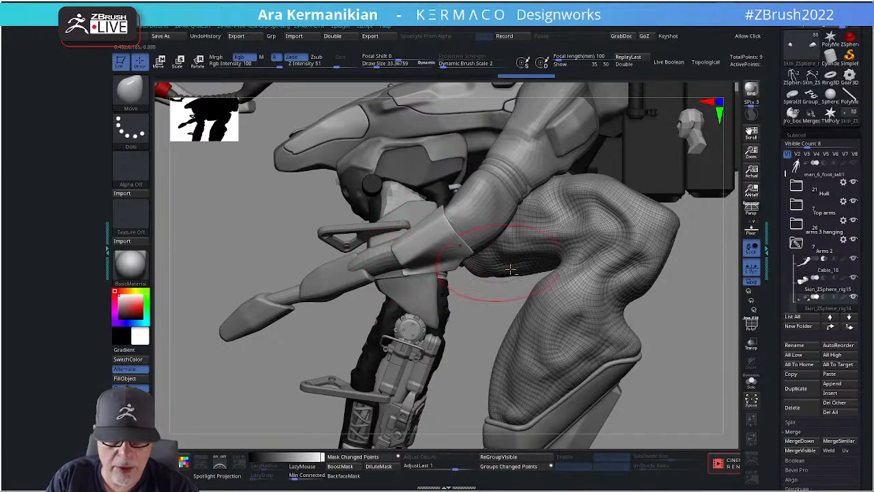
Isolate the forearm guard to inspect its shape, restore the full model and adjust the guard's elbow end with the Move brush.
left_click_drag(491, 341, 683, 273)
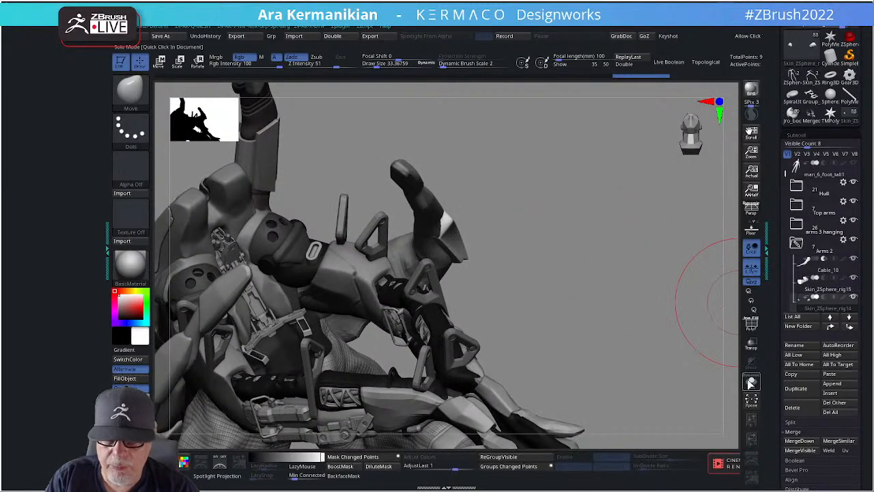
left_click(751, 383)
left_click_drag(546, 321, 573, 300)
key("ctrl")
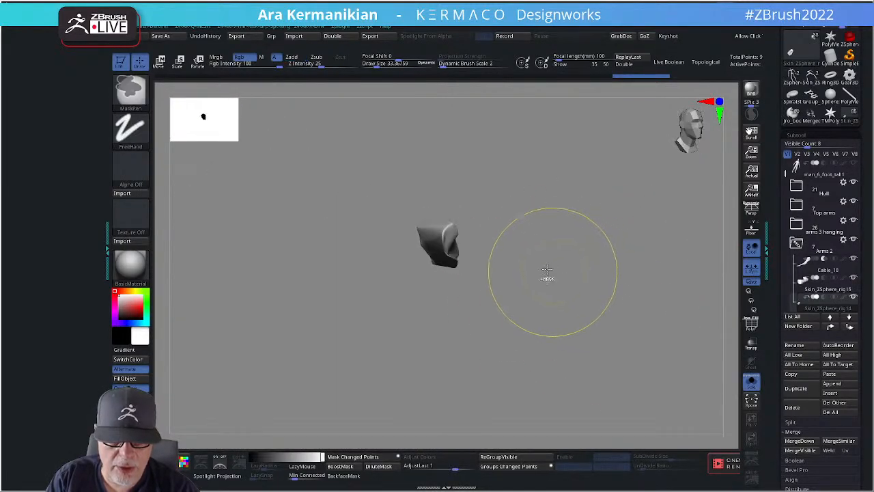
mouse_move(547, 270)
left_mouse_down()
mouse_move(536, 258)
mouse_move(551, 264)
left_mouse_up()
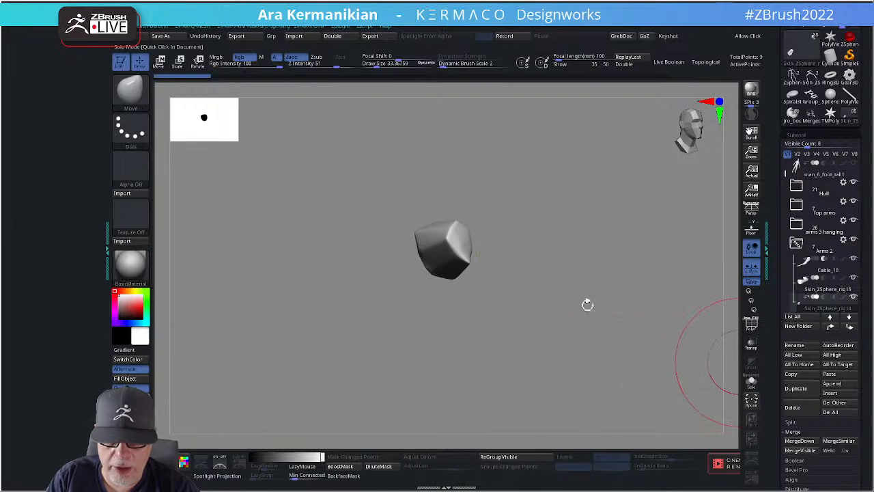
left_click_drag(626, 294, 442, 256)
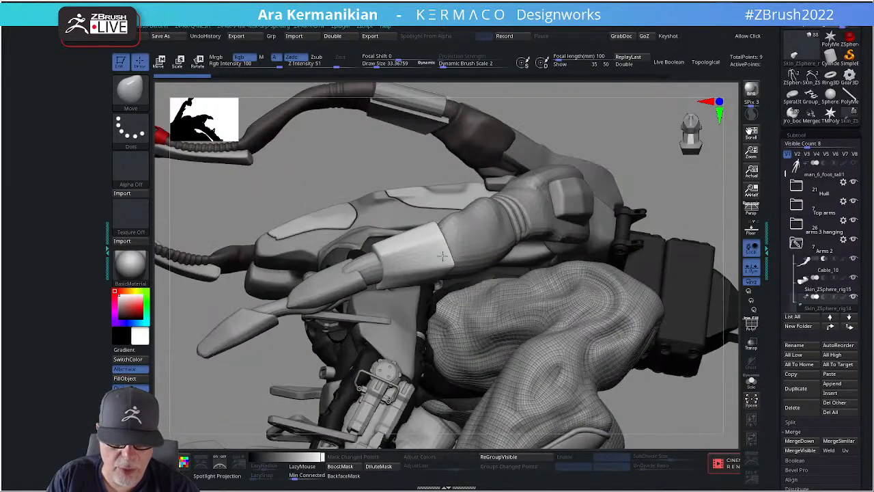
right_click_drag(442, 256, 443, 230)
left_click_drag(449, 235, 435, 216, "ctrl")
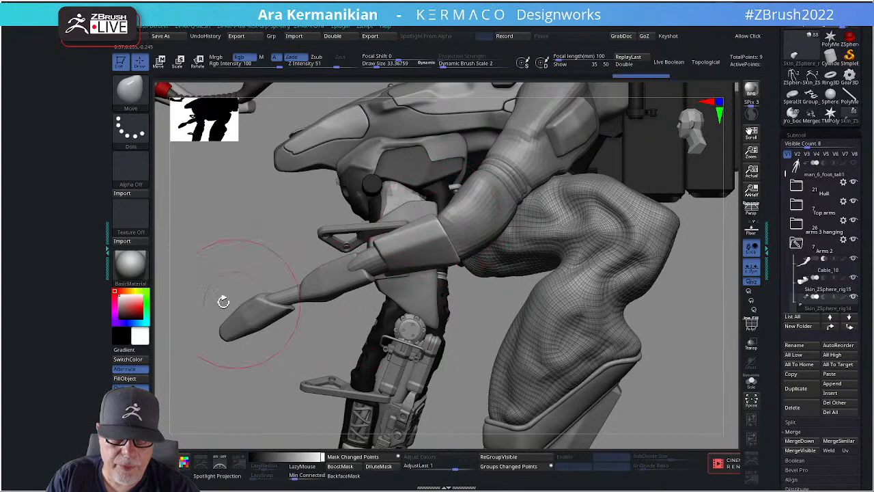
Reduce the Move brush's draw size to about 24 and reshape the forearm guard from the side and front.
left_click_drag(225, 303, 417, 297)
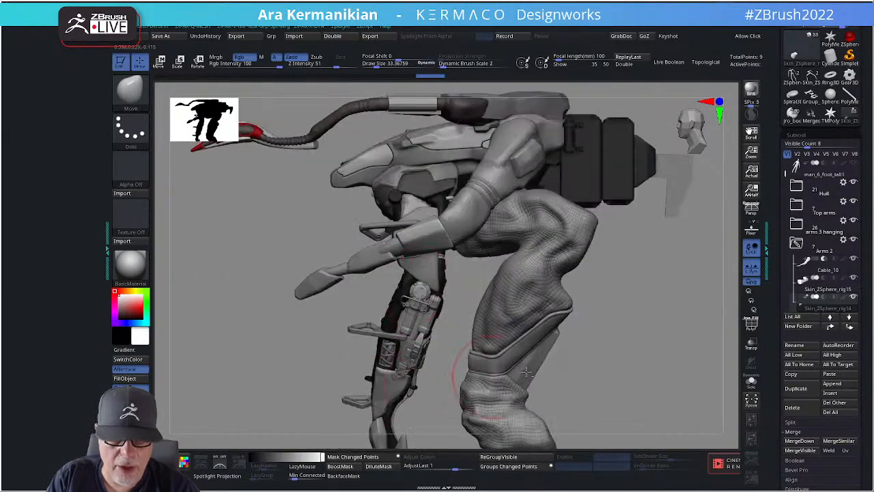
left_click_drag(443, 371, 437, 191, "alt")
left_click_drag(410, 253, 361, 312)
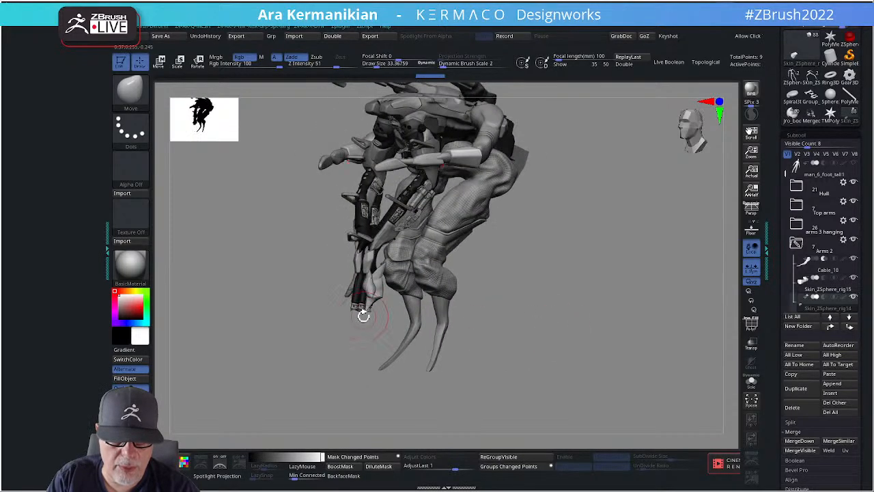
left_click_drag(596, 325, 471, 310)
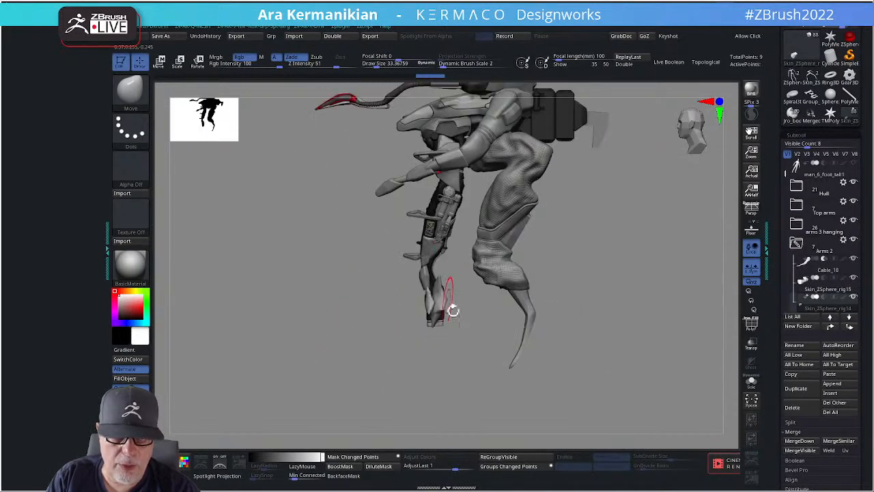
left_click_drag(621, 258, 695, 231)
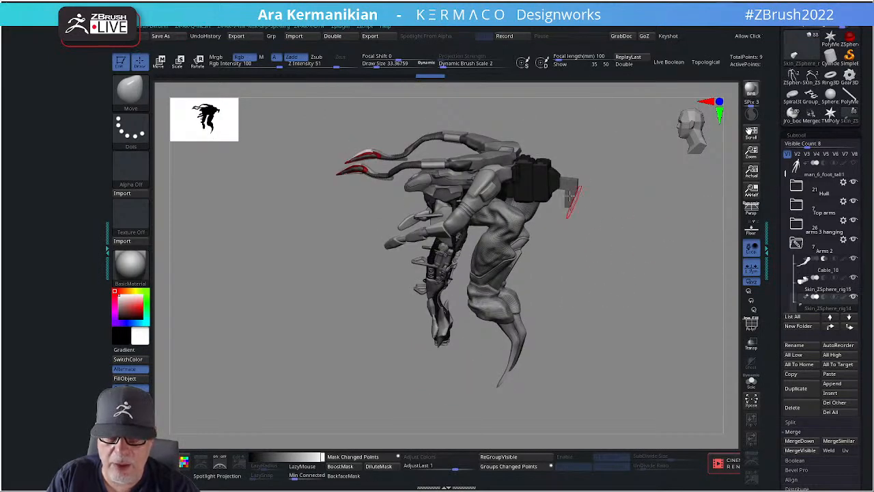
mouse_move(558, 247)
left_mouse_down()
mouse_move(596, 272)
mouse_move(589, 329)
left_mouse_up()
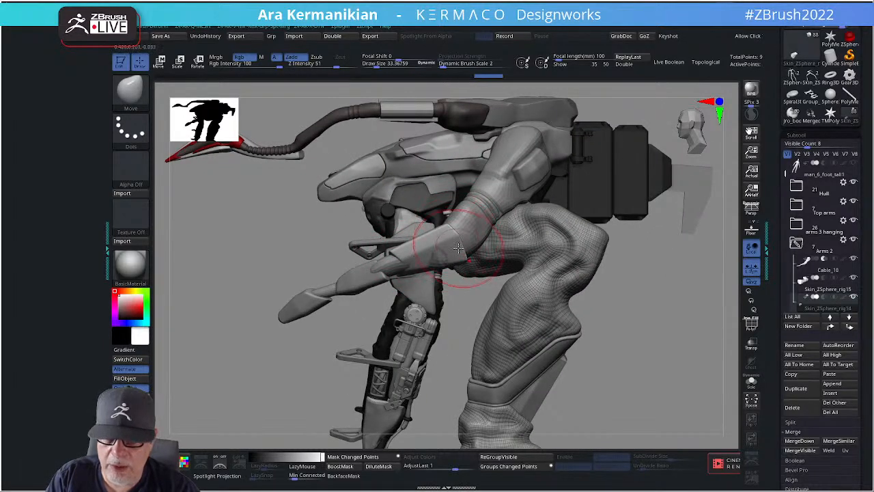
key("s")
mouse_move(448, 244)
left_mouse_down()
mouse_move(407, 276)
mouse_move(388, 247)
mouse_move(396, 256)
mouse_move(416, 248)
mouse_move(435, 256)
left_mouse_up()
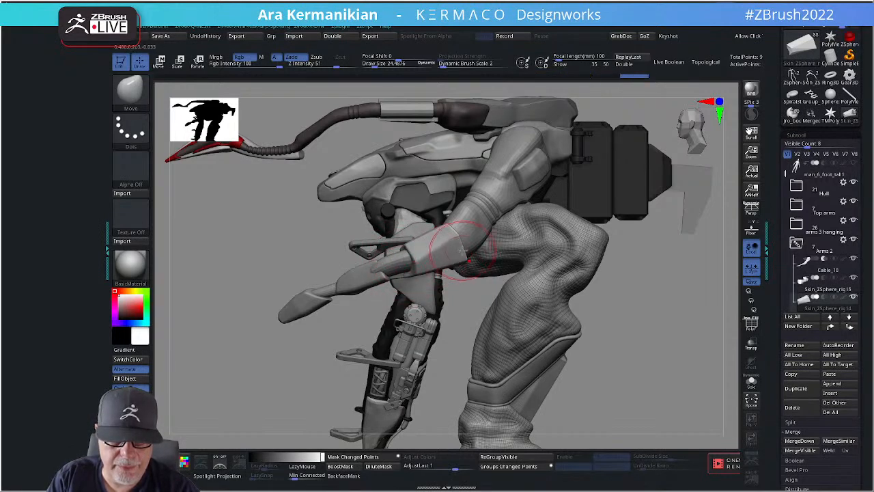
mouse_move(638, 303)
left_mouse_down()
mouse_move(685, 296)
mouse_move(448, 267)
left_mouse_up()
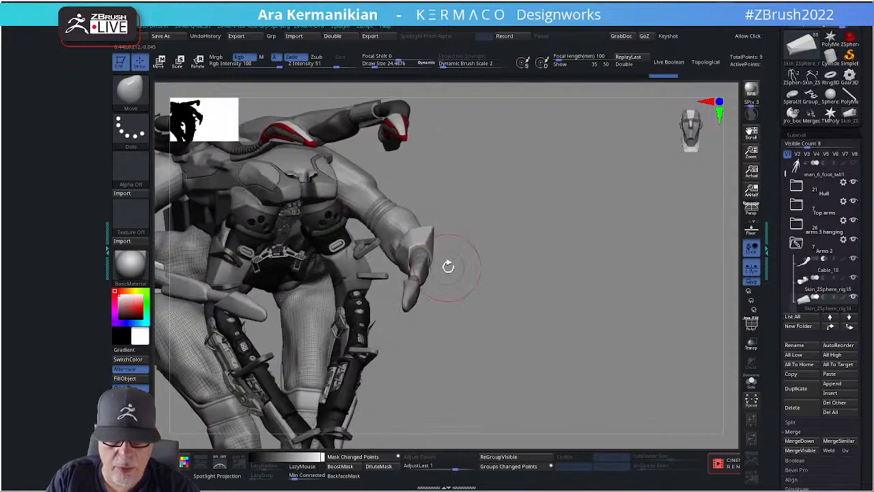
mouse_move(411, 241)
left_mouse_down()
mouse_move(435, 228)
mouse_move(425, 230)
left_mouse_up()
Reduce the Move brush's draw size to about 11 and frame the full creature in side view.
key("s")
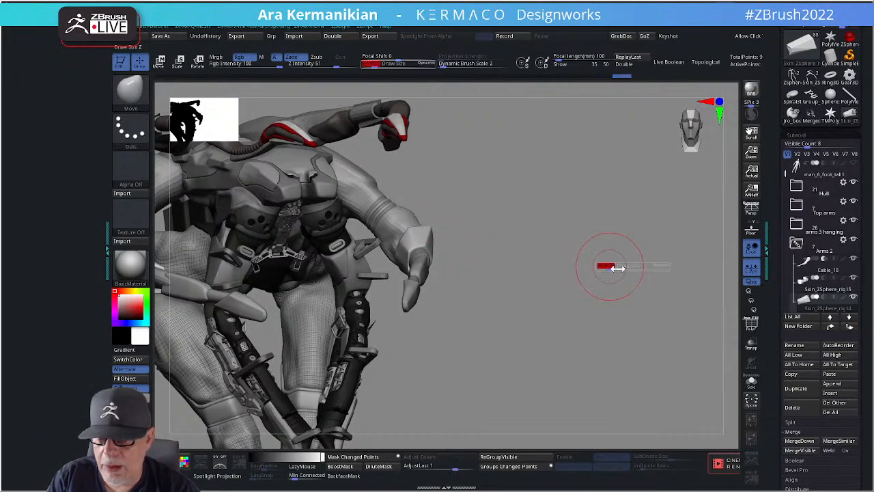
left_click_drag(615, 270, 606, 271)
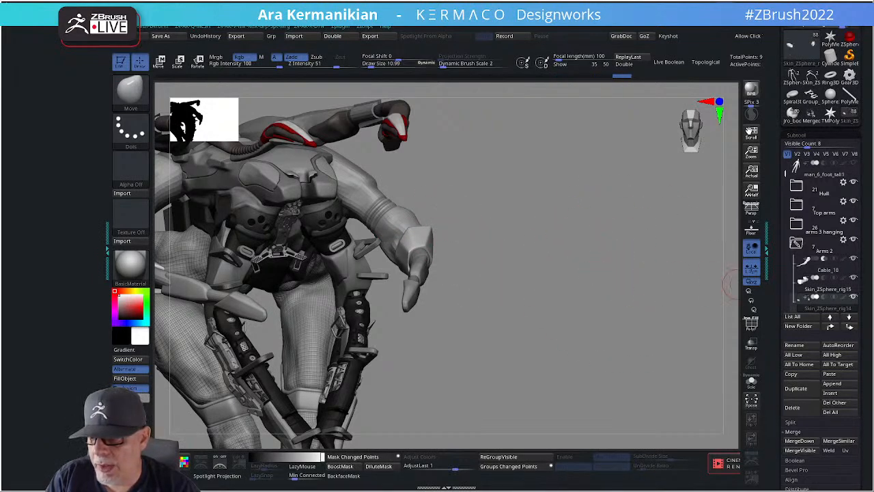
left_click_drag(569, 261, 592, 250)
left_click_drag(627, 284, 505, 219)
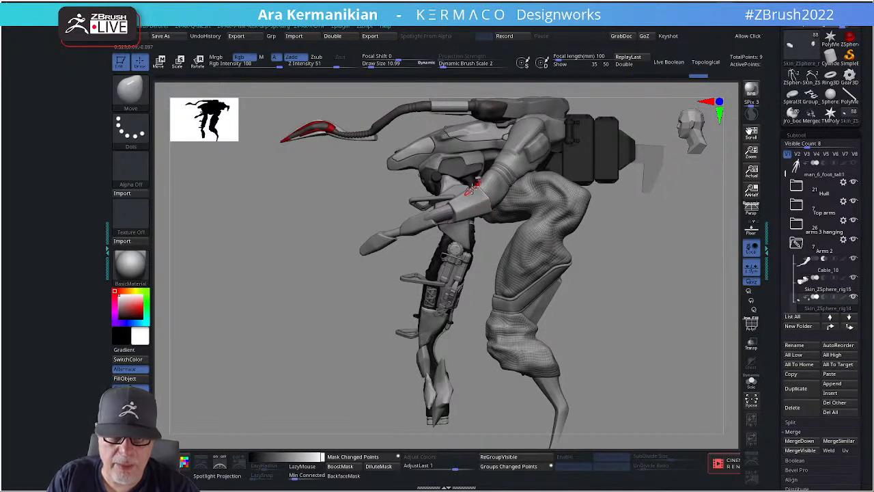
left_click_drag(661, 282, 664, 239, "alt")
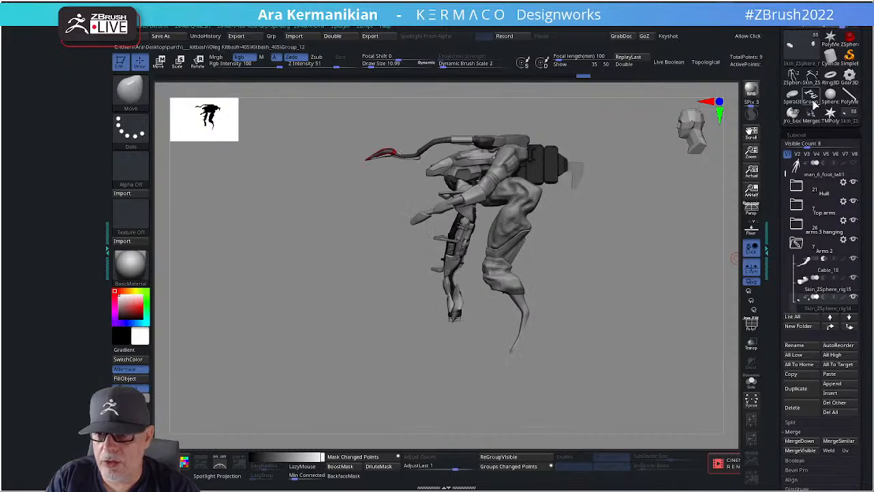
Switch to the Sphere3D tool, convert it to a PolyMesh3D and frame the whole sphere.
mouse_move(829, 98)
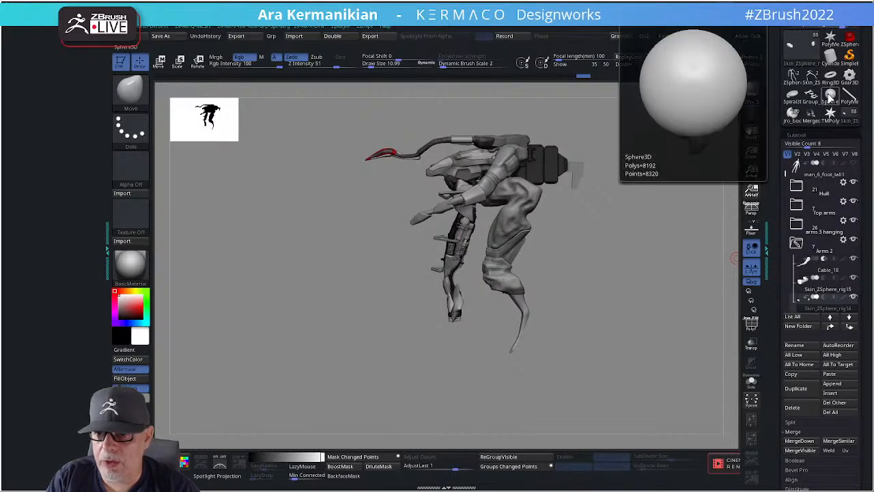
left_click(829, 98)
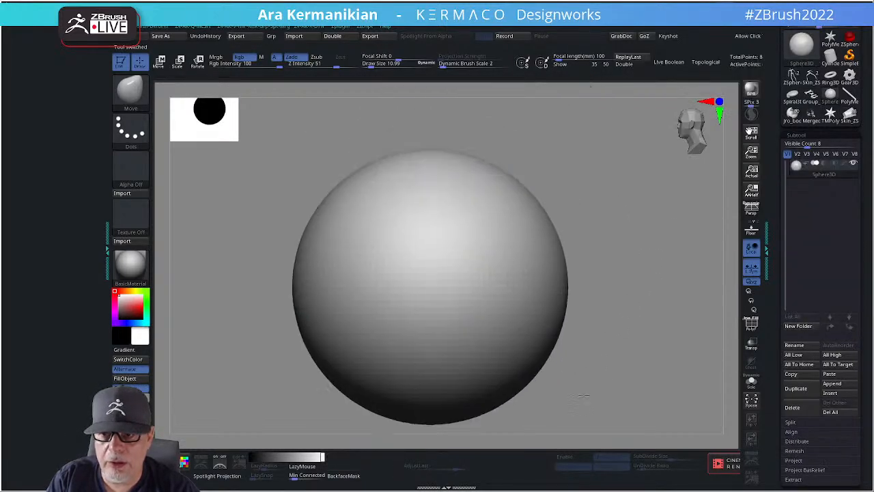
left_click(775, 101)
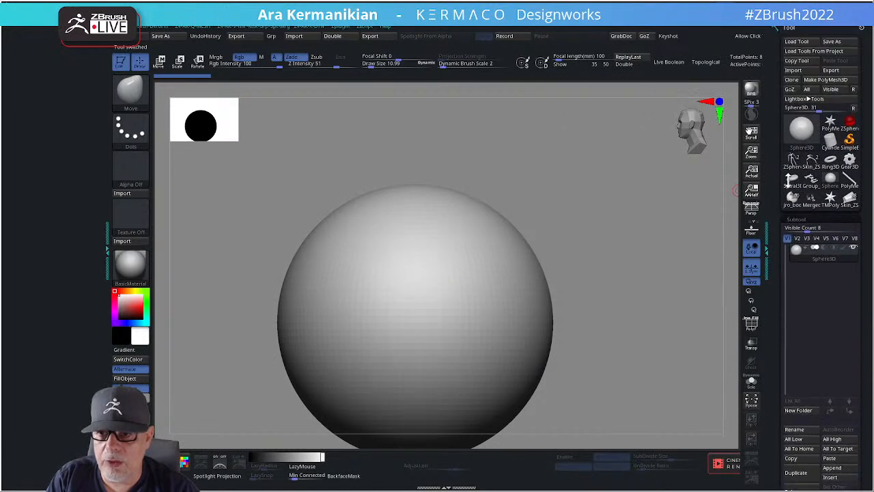
left_click(829, 80)
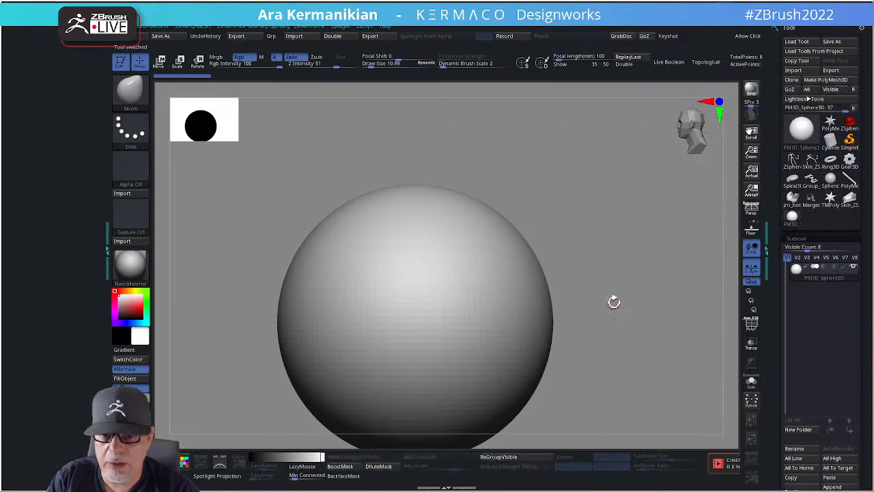
left_click_drag(614, 301, 621, 239, "alt")
Choose the hPolish brush with a draw size of about 59 and flatten a round patch on the sphere's front.
right_click(416, 259)
left_click(449, 297)
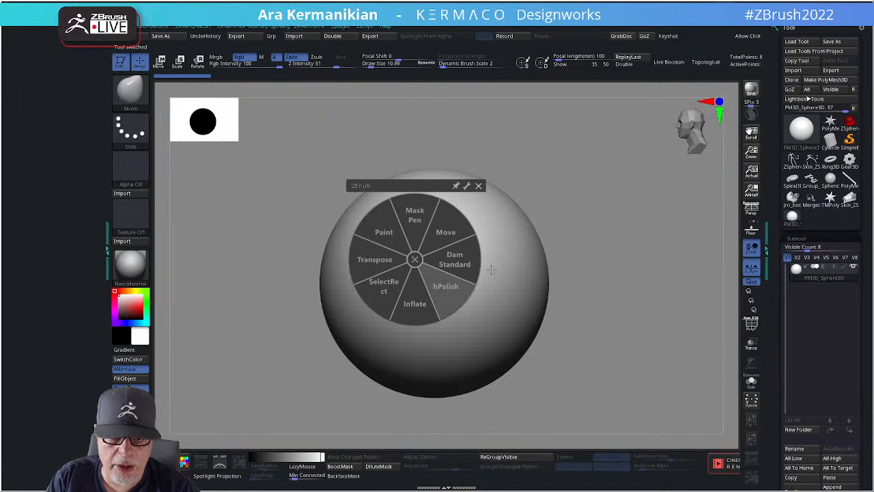
key("s")
mouse_move(455, 269)
left_mouse_down()
mouse_move(467, 269)
mouse_move(442, 297)
left_mouse_up()
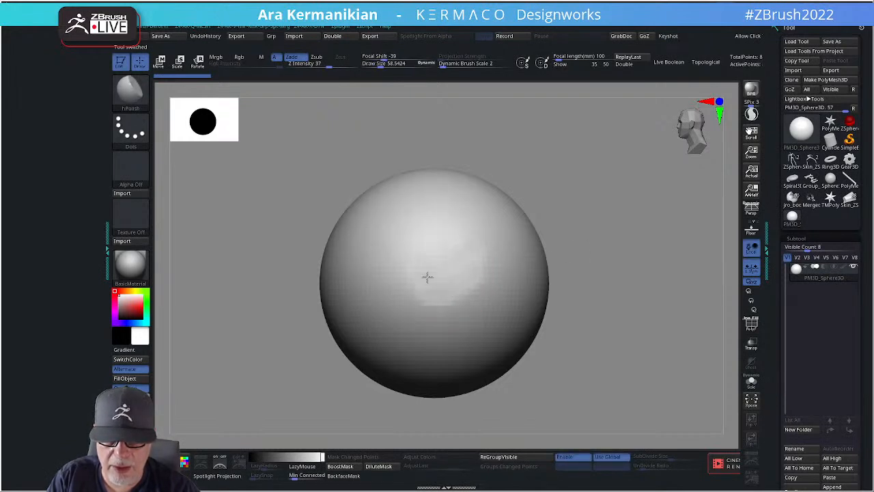
right_click_drag(462, 286, 692, 226)
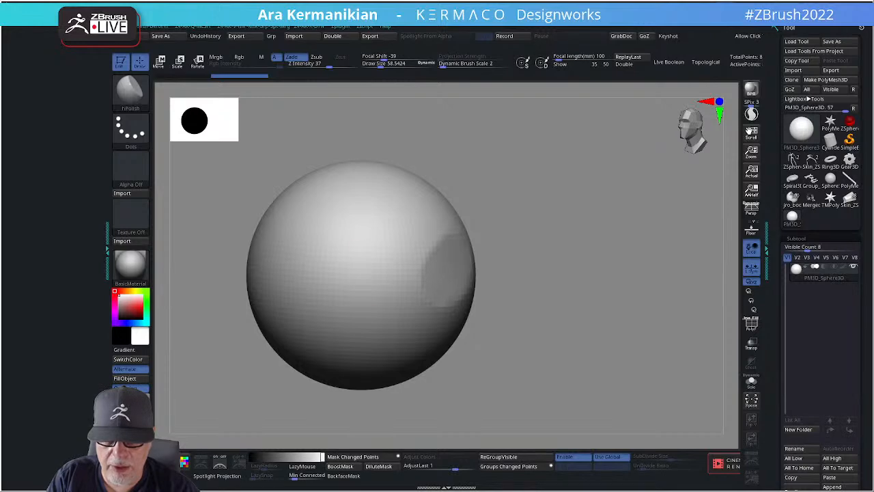
Hide the surrounding interface controls and show them again, with the sphere's flattened patch facing the view.
key("Tab")
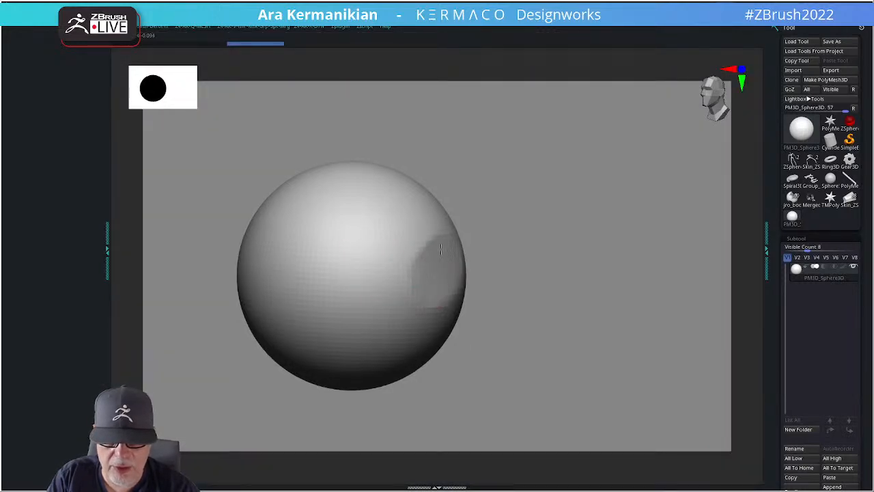
key("Tab")
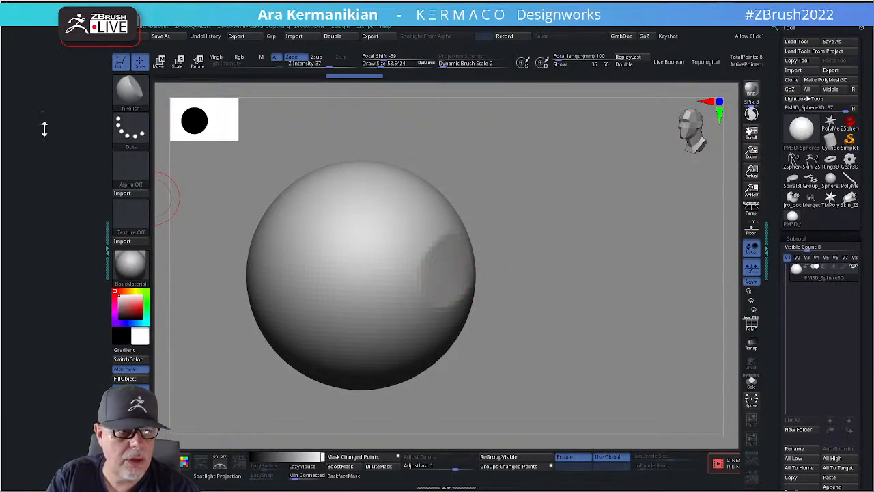
right_click_drag(556, 289, 390, 243)
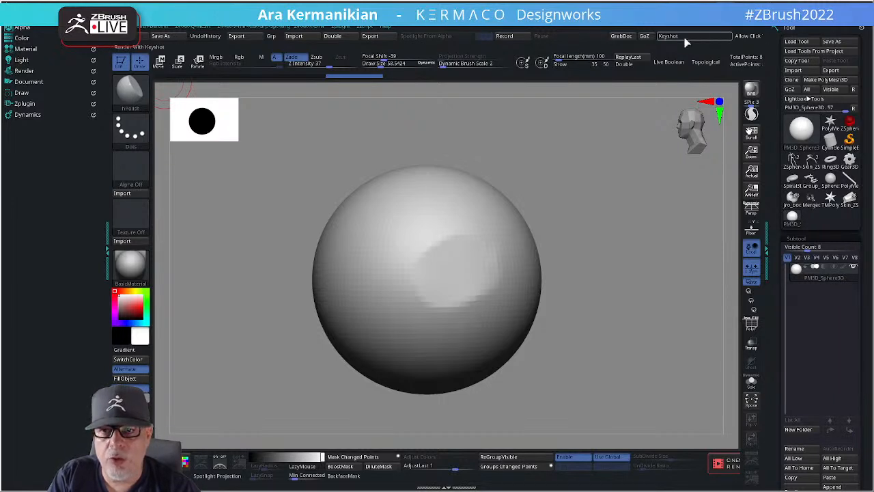
Switch the interface to the standard layout and restore the custom layout.
left_click(465, 29)
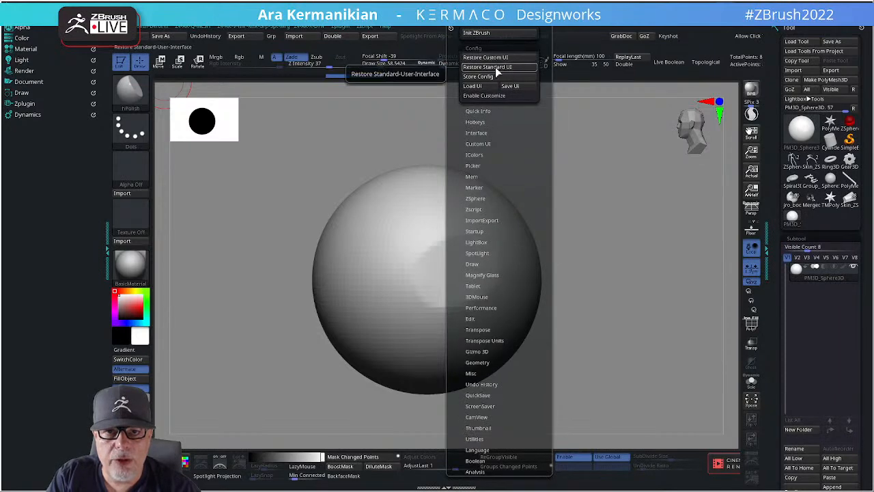
left_click(495, 69)
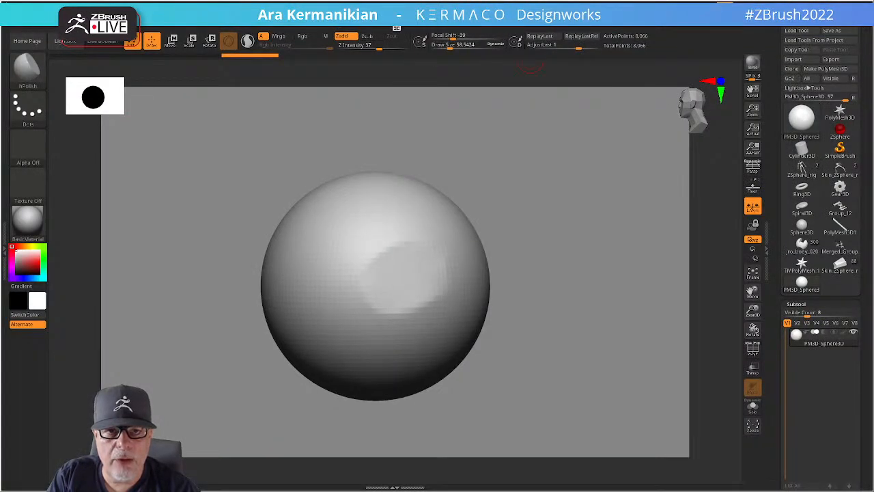
left_click(366, 29)
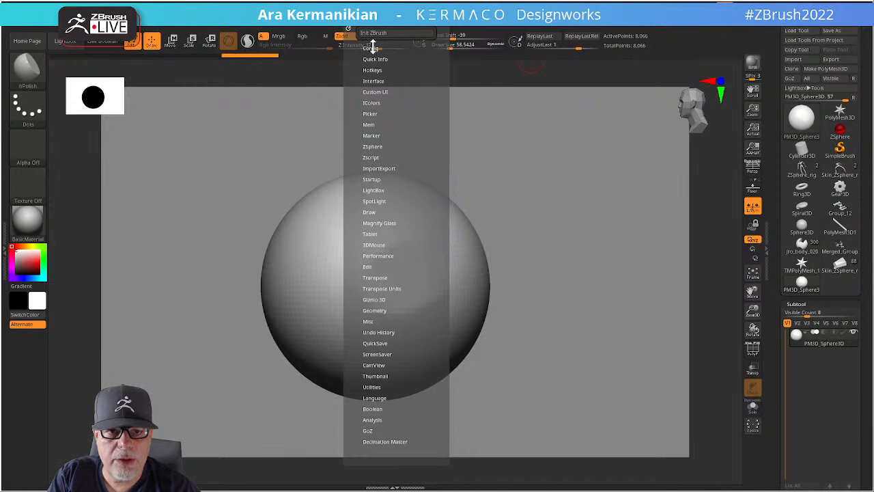
left_click(371, 48)
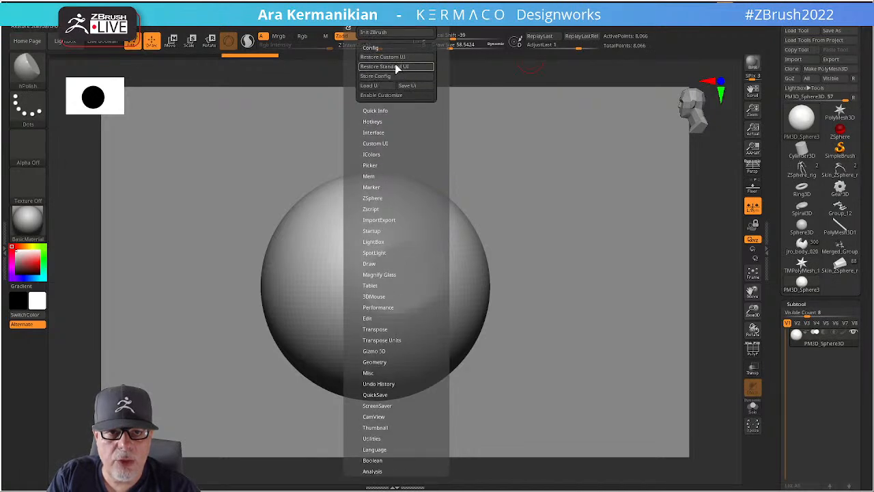
left_click(396, 58)
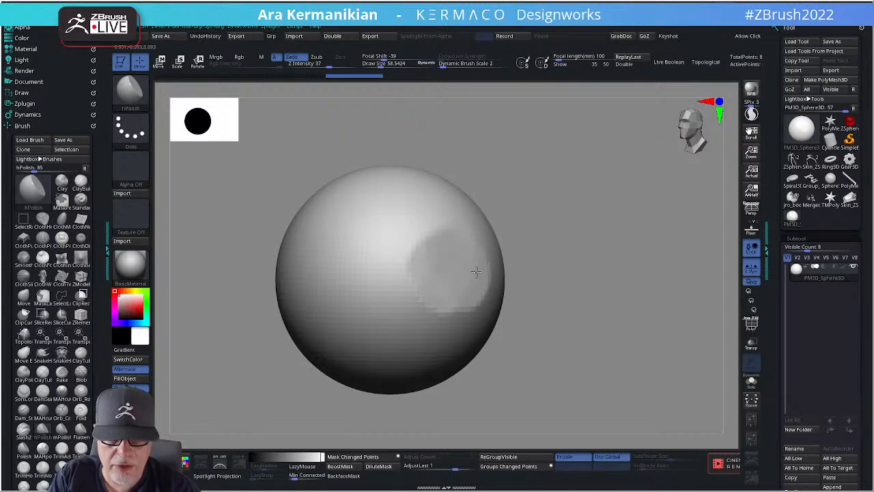
Use hPolish at draw size about 59 to flatten overlapping facets around and above the round patch on the sphere.
left_click_drag(416, 263, 447, 283)
left_click_drag(416, 217, 404, 220)
left_click_drag(635, 164, 596, 193)
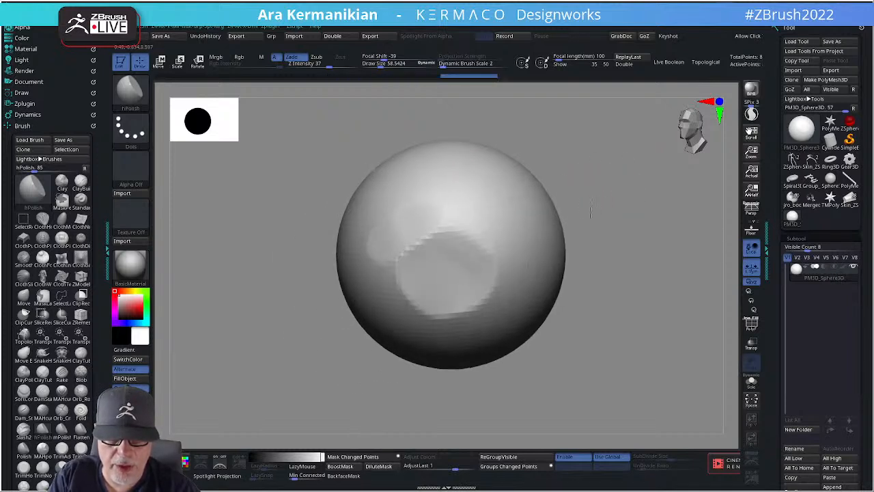
left_click_drag(477, 221, 475, 220)
left_click_drag(516, 252, 519, 254)
left_click_drag(444, 255, 483, 279)
left_click_drag(455, 205, 476, 225)
mouse_move(426, 240)
left_mouse_down()
mouse_move(464, 290)
mouse_move(431, 216)
left_mouse_up()
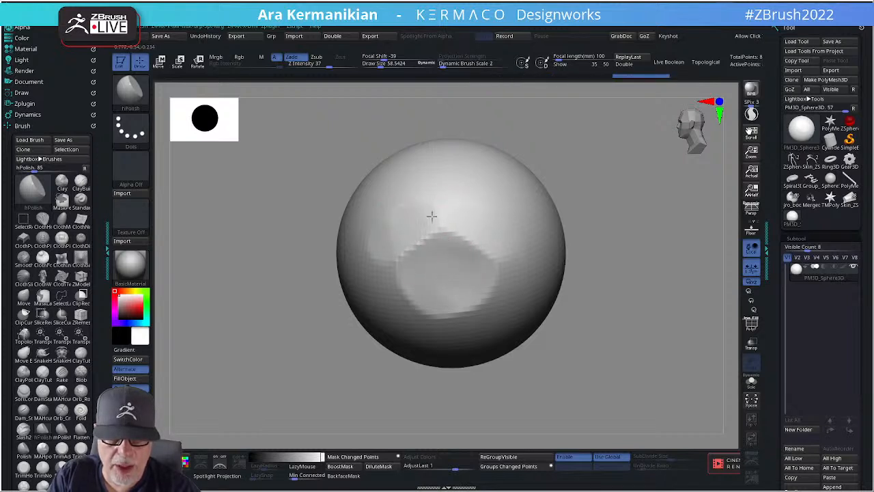
left_click_drag(386, 233, 392, 250)
mouse_move(442, 276)
left_mouse_down()
mouse_move(457, 276)
mouse_move(452, 305)
mouse_move(445, 279)
left_mouse_up()
Polish broader facets above and beside the front patch with hPolish while the sphere is viewed at a smaller scale.
mouse_move(568, 316)
left_mouse_down("alt")
mouse_move(628, 296)
mouse_move(643, 302)
left_mouse_up("alt")
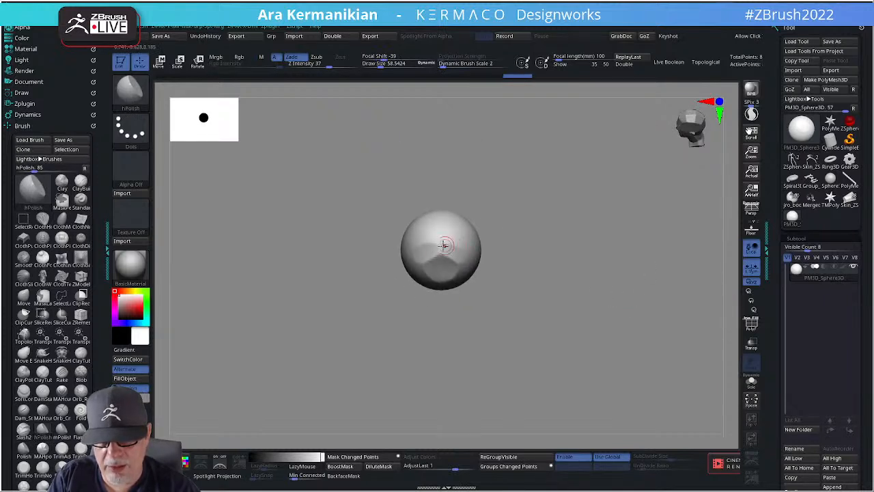
mouse_move(457, 246)
left_mouse_down()
mouse_move(433, 250)
mouse_move(437, 243)
left_mouse_up()
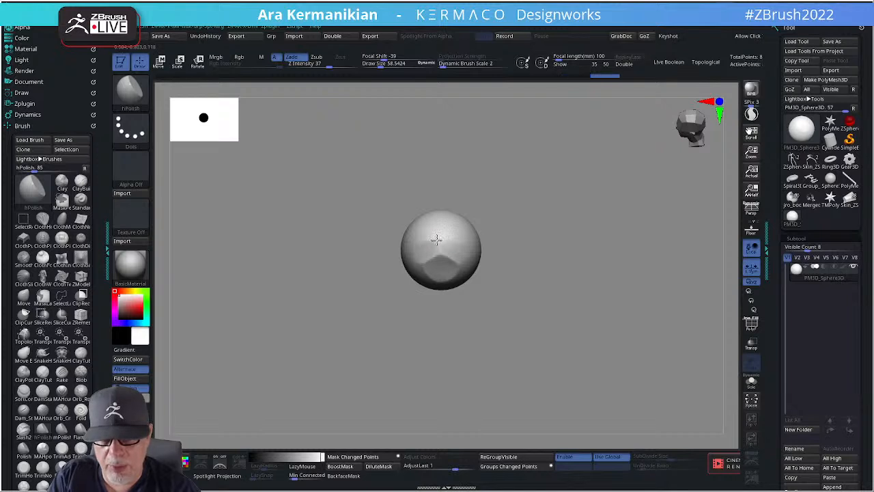
left_click_drag(552, 303, 543, 286)
left_click_drag(435, 263, 448, 272)
left_click_drag(556, 283, 514, 277)
left_click_drag(477, 272, 464, 271)
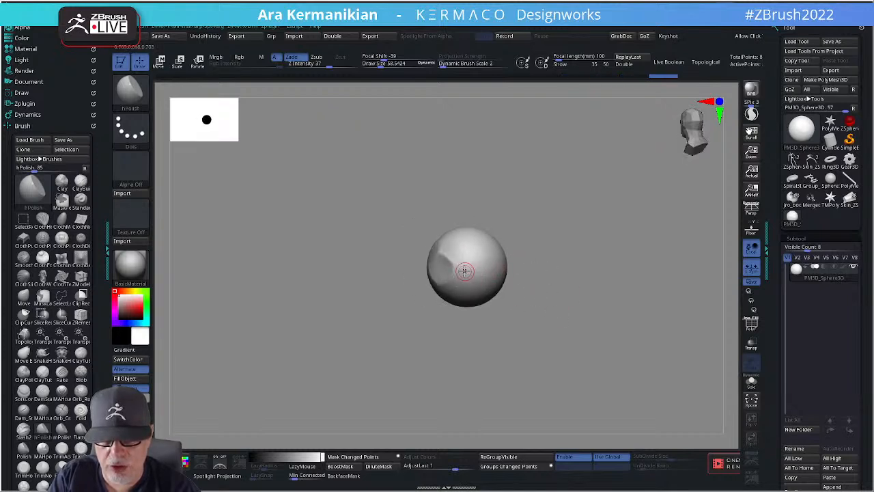
Flatten a second round patch on the sphere's side with hPolish and refine the surface near the first patch.
left_click_drag(468, 302, 480, 276)
mouse_move(580, 259)
left_mouse_down()
mouse_move(510, 290)
mouse_move(466, 289)
left_mouse_up()
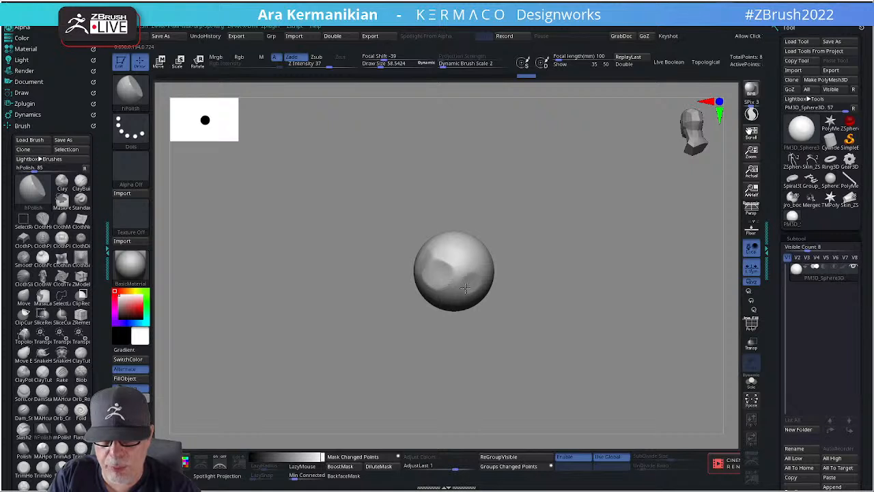
left_click_drag(465, 288, 470, 282)
mouse_move(606, 316)
left_mouse_down()
mouse_move(556, 287)
mouse_move(556, 277)
left_mouse_up()
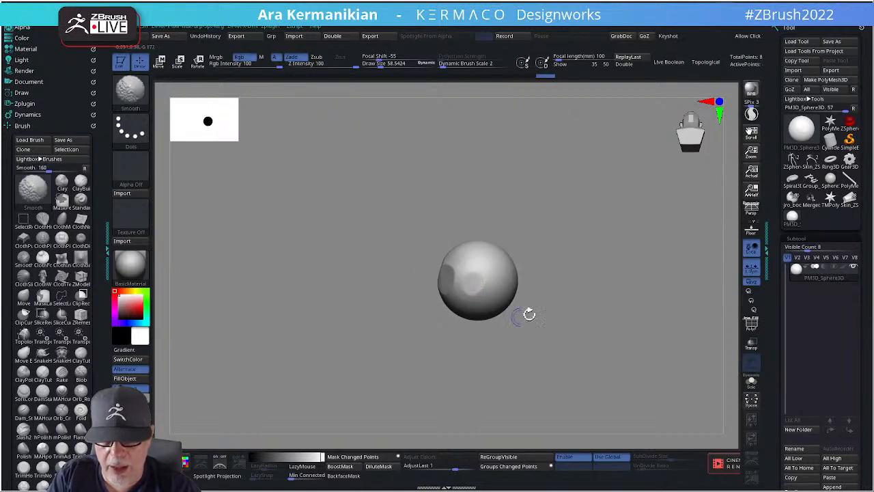
mouse_move(620, 278)
left_mouse_down("alt")
mouse_move(652, 278)
mouse_move(716, 244)
left_mouse_up("alt")
left_click_drag(659, 236, 717, 260)
left_click_drag(449, 273, 467, 286)
mouse_move(631, 276)
left_mouse_down()
mouse_move(669, 259)
mouse_move(530, 288)
left_mouse_up()
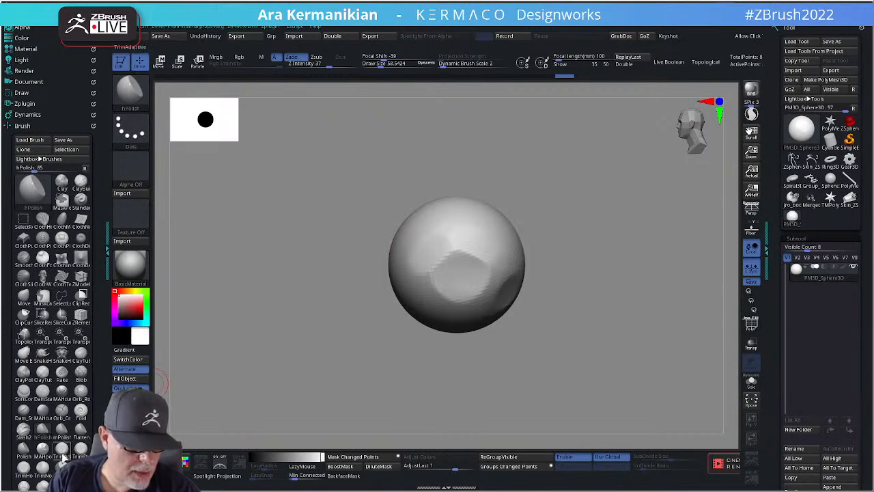
Choose the TrimDynamic brush with a draw size of about 126 and flatten several patches on untouched sides of the sphere.
left_click(81, 451)
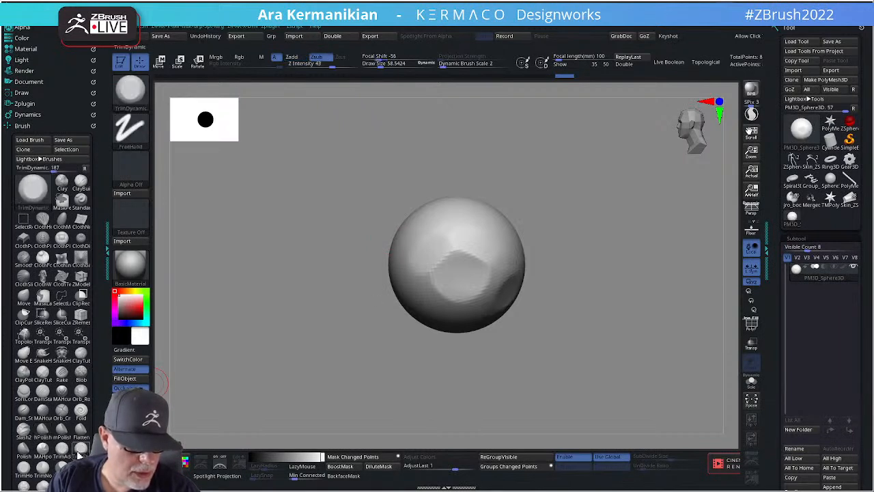
left_click_drag(595, 258, 523, 253)
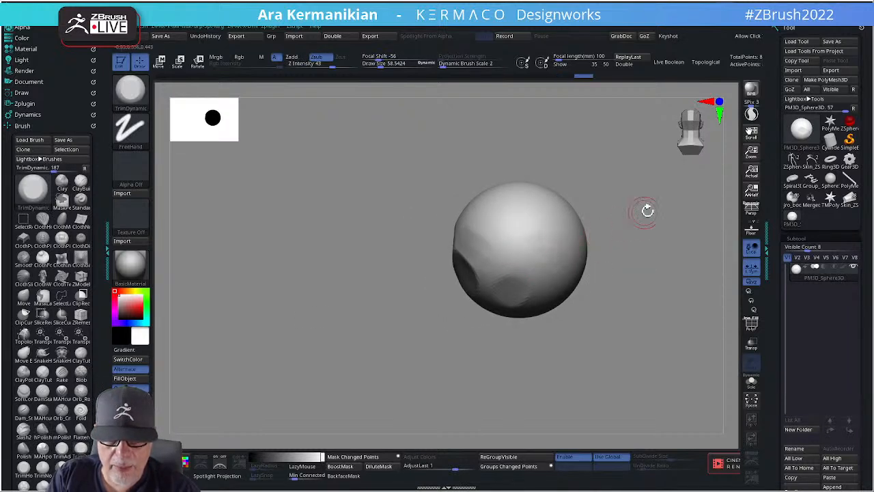
left_click_drag(647, 210, 523, 289, "alt")
key("s")
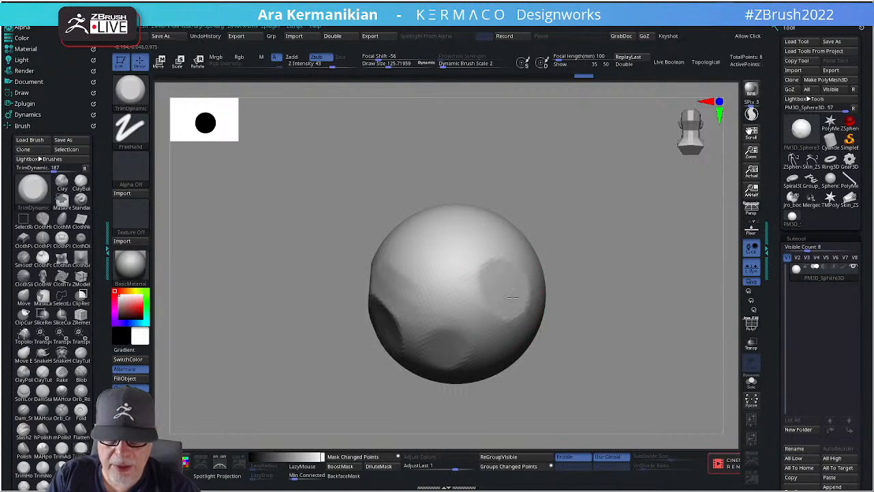
mouse_move(632, 256)
left_mouse_down()
mouse_move(485, 289)
mouse_move(523, 281)
left_mouse_up()
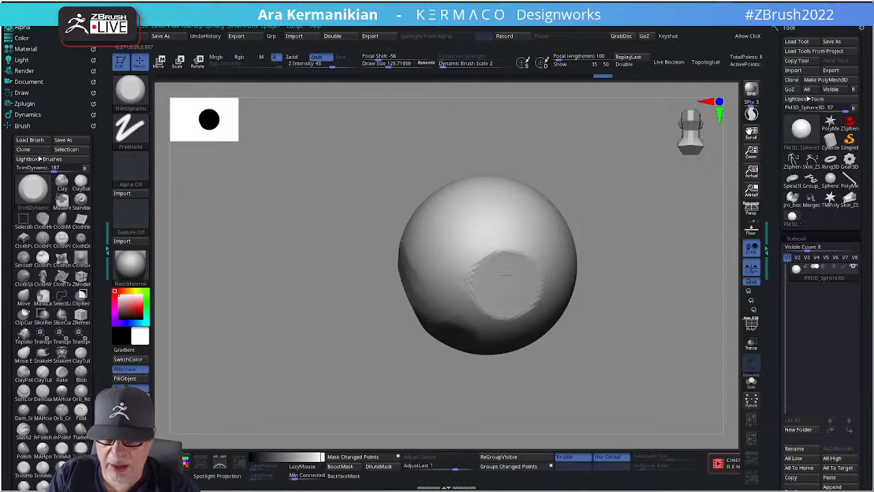
left_click_drag(631, 263, 687, 298)
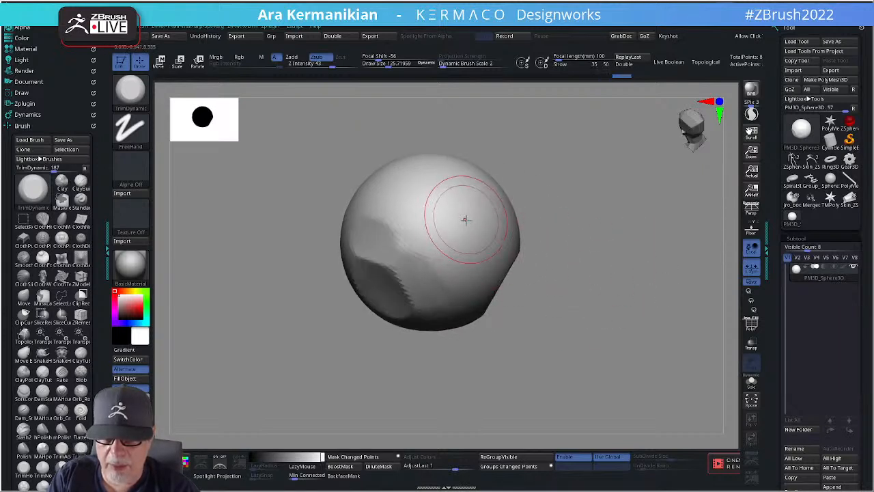
left_click_drag(466, 228, 476, 224)
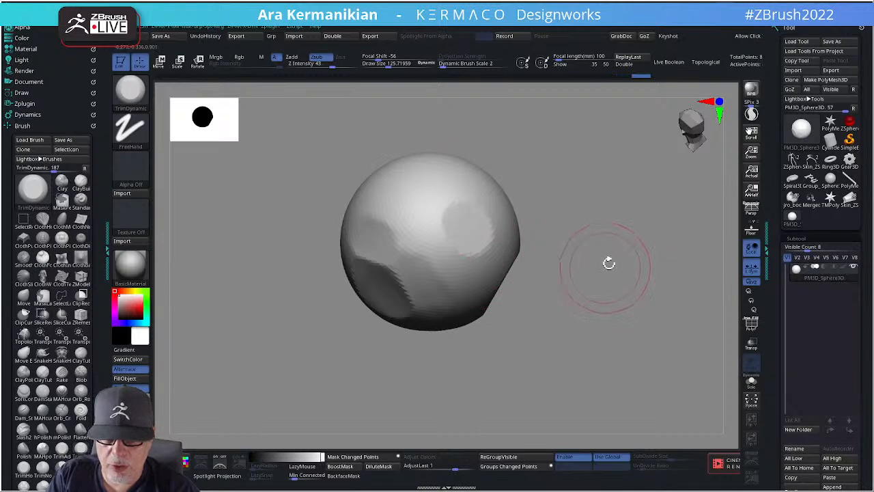
left_click_drag(609, 262, 595, 237)
Choose the hPolish brush with a draw size of about 41 and polish a small facet above the large trimmed patch.
right_click(488, 272)
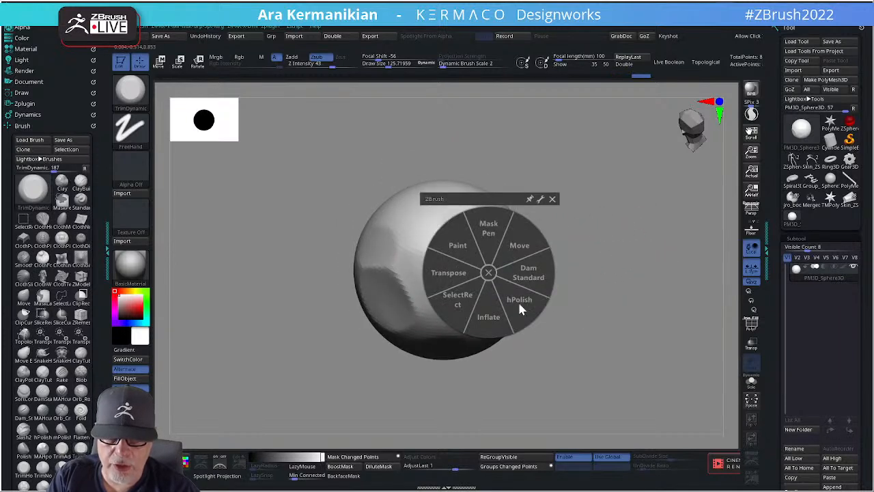
left_click(519, 305)
key("s")
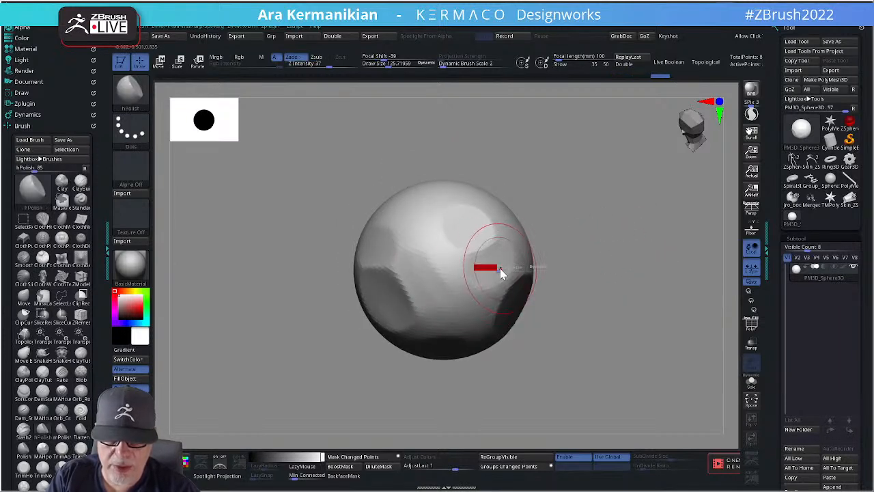
left_click_drag(499, 270, 488, 272)
left_click_drag(635, 228, 566, 248)
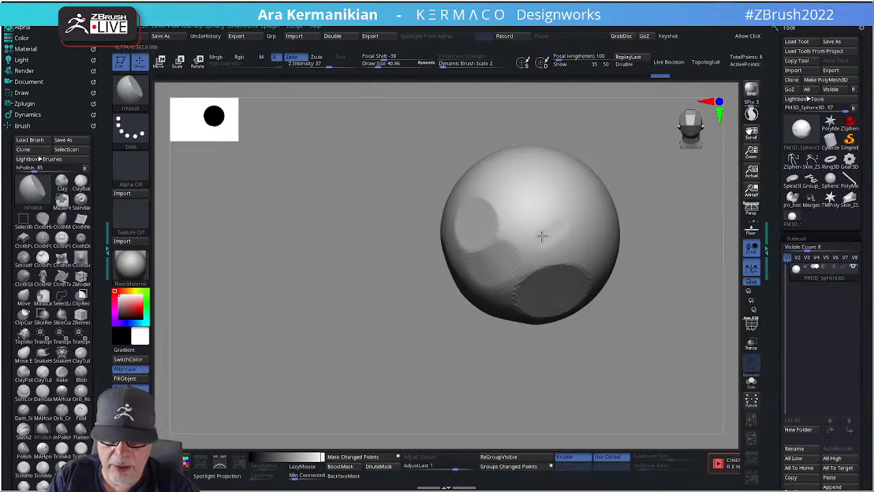
left_click_drag(549, 220, 537, 234)
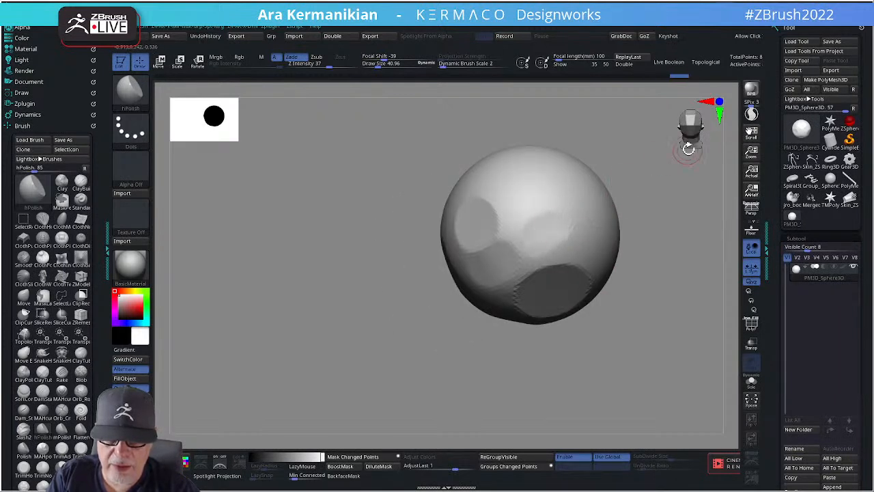
left_click_drag(690, 149, 725, 138)
mouse_move(656, 210)
left_mouse_down()
mouse_move(663, 195)
mouse_move(723, 170)
left_mouse_up()
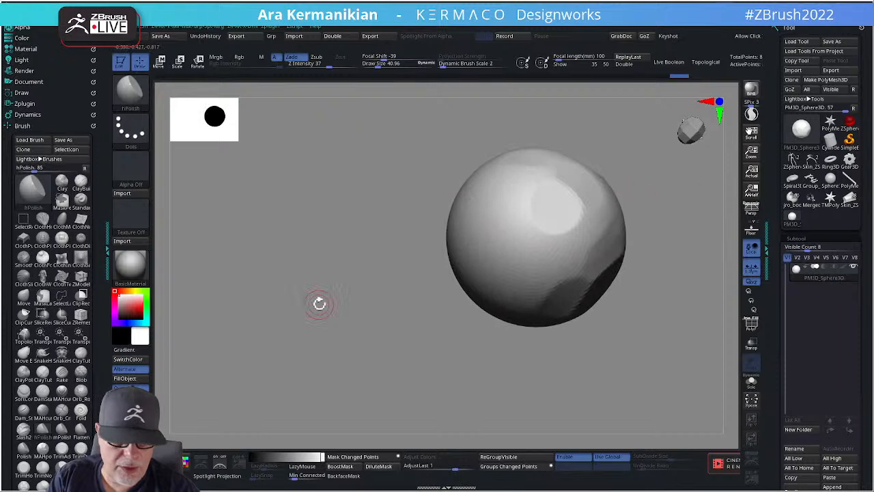
Choose TrimDynamic with a draw size of about 83 and trim adjoining flat planes into a smooth area of the sphere.
left_click(81, 449)
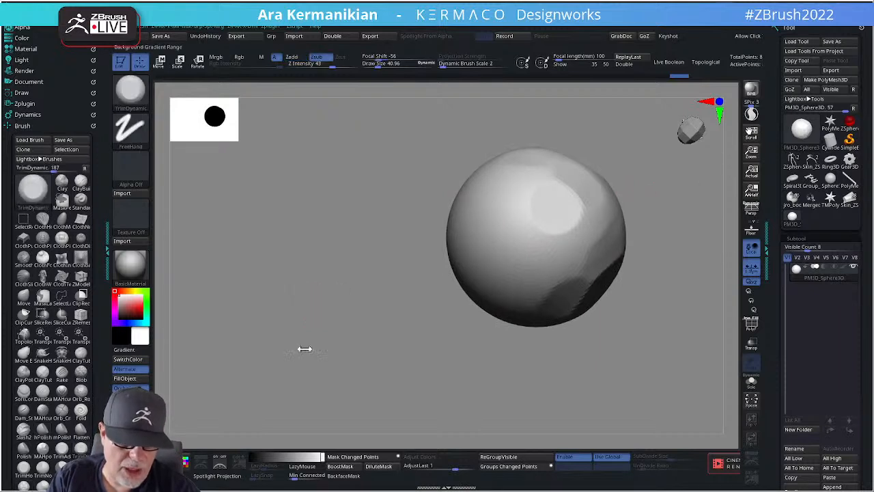
left_click_drag(655, 189, 710, 183)
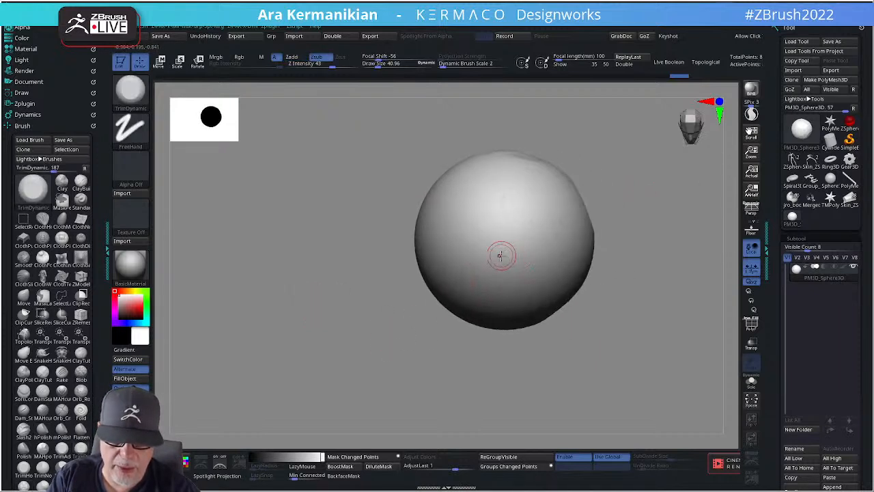
key("s")
left_click_drag(499, 255, 507, 256)
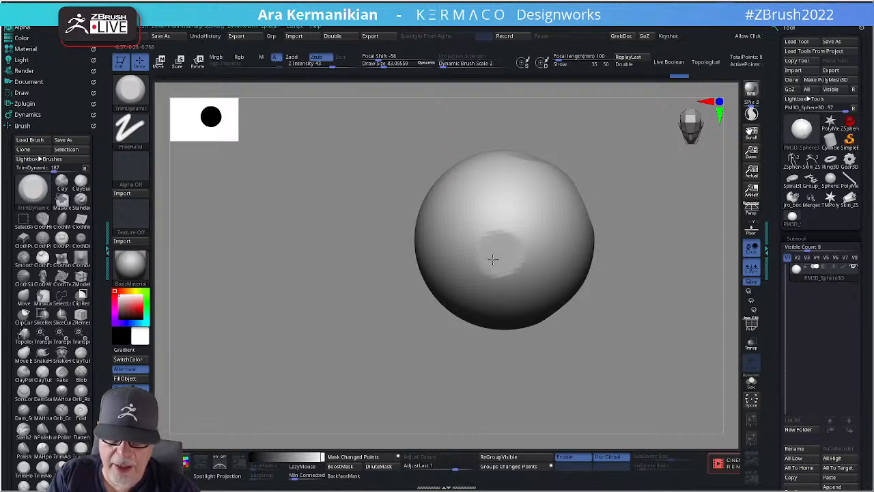
left_click_drag(493, 260, 495, 258)
left_click_drag(628, 273, 683, 265)
left_click_drag(503, 249, 493, 256)
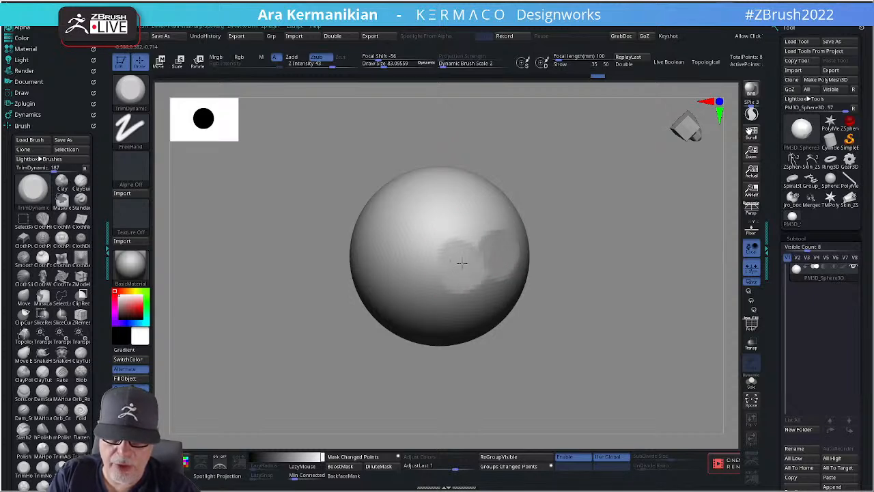
left_click_drag(589, 228, 476, 230)
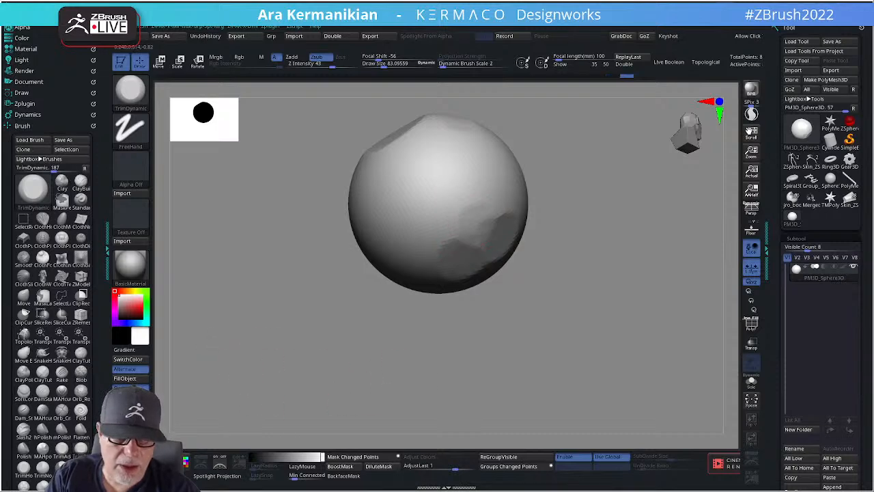
left_click_drag(355, 320, 283, 304)
Look through the full collection of available sculpting brushes, including the custom ones.
mouse_move(93, 238)
left_mouse_down()
mouse_move(100, 176)
mouse_move(97, 254)
left_mouse_up()
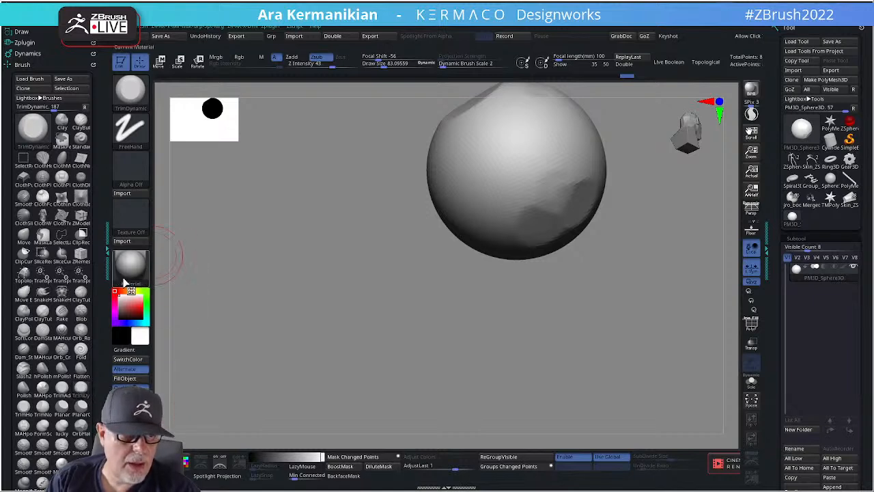
scroll(90, 280, "down", 5)
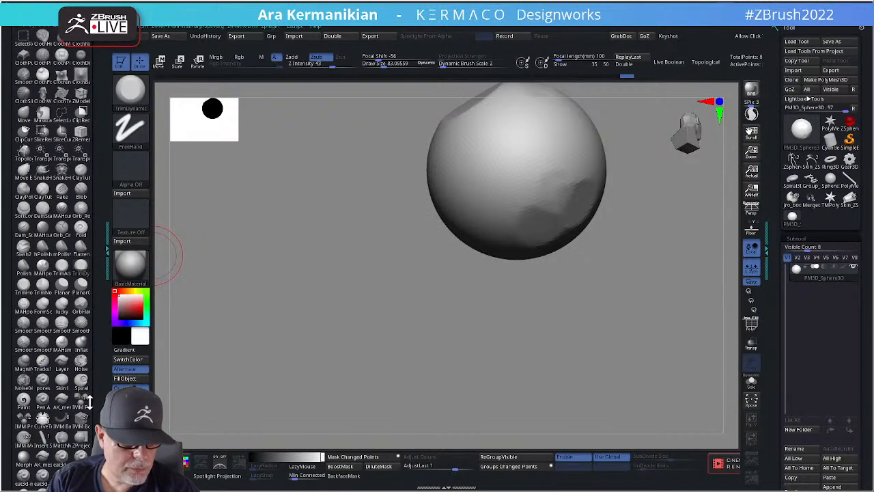
scroll(94, 324, "down", 8)
scroll(96, 324, "up", 5)
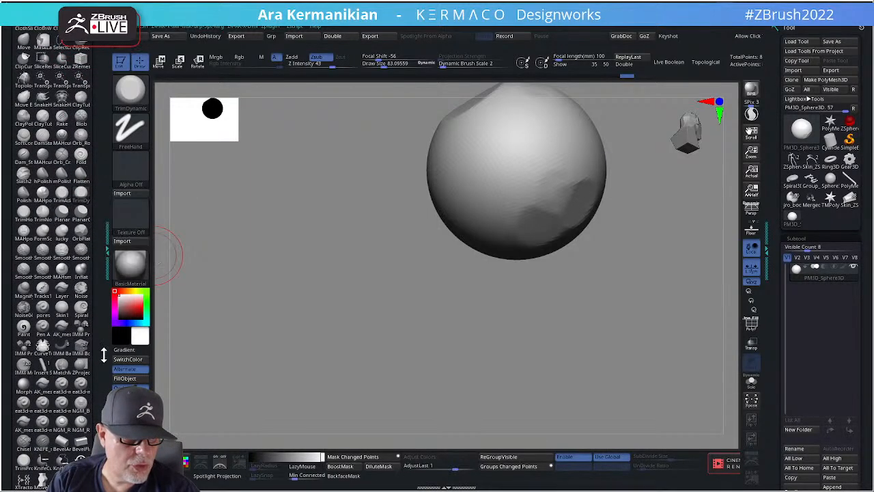
scroll(99, 348, "down", 3)
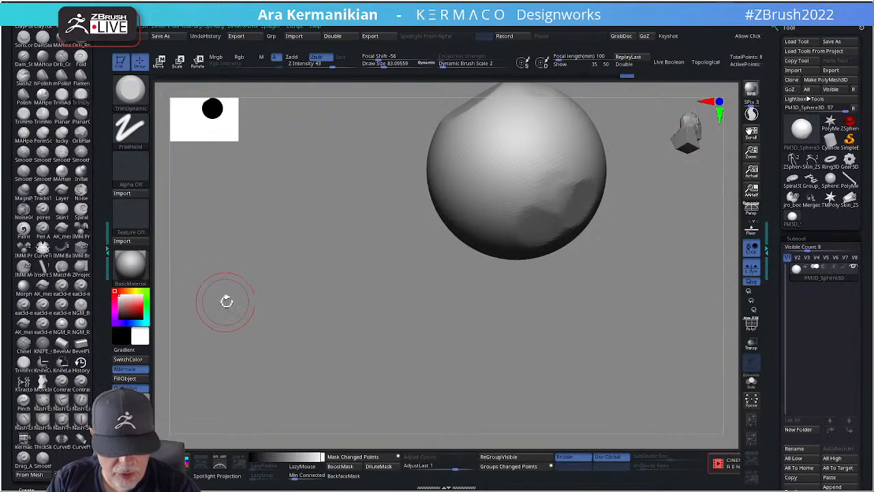
List only the brushes whose names start with H and examine the hPolish brush.
key("b")
key("h")
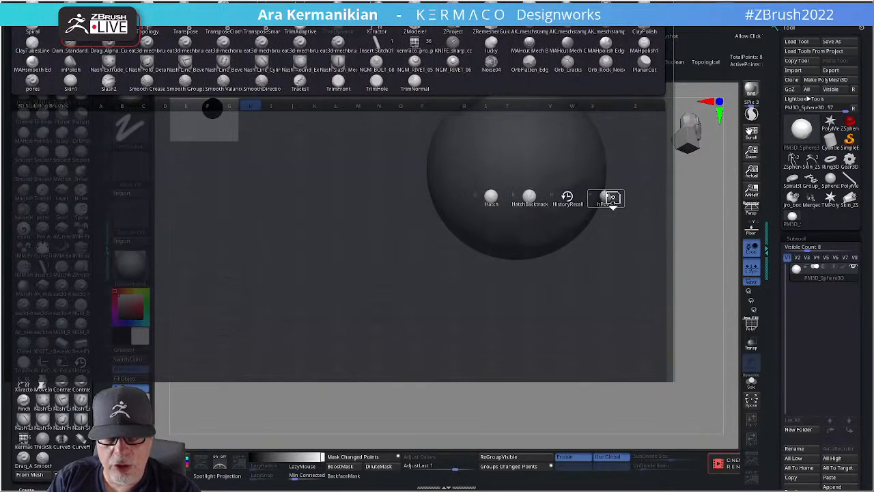
mouse_move(611, 201)
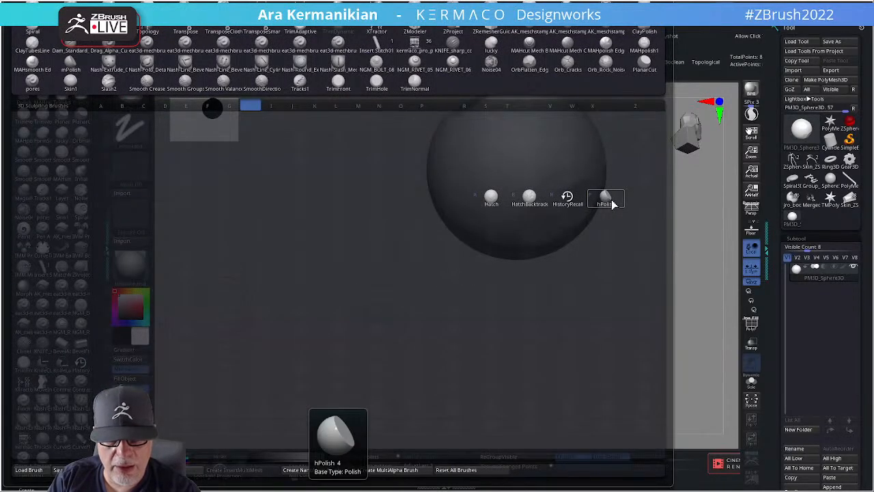
left_click(606, 203)
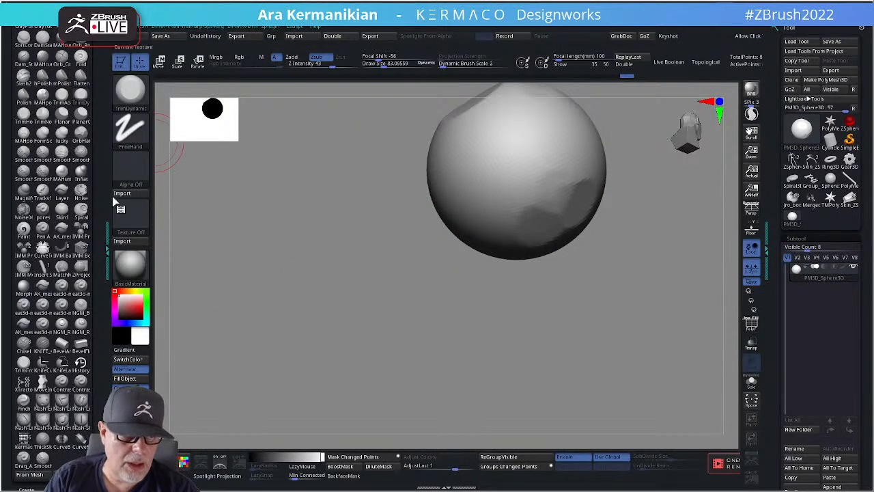
Open the Modifiers settings of the active TrimDynamic brush.
mouse_move(93, 200)
left_mouse_down()
mouse_move(93, 293)
mouse_move(82, 136)
left_mouse_up()
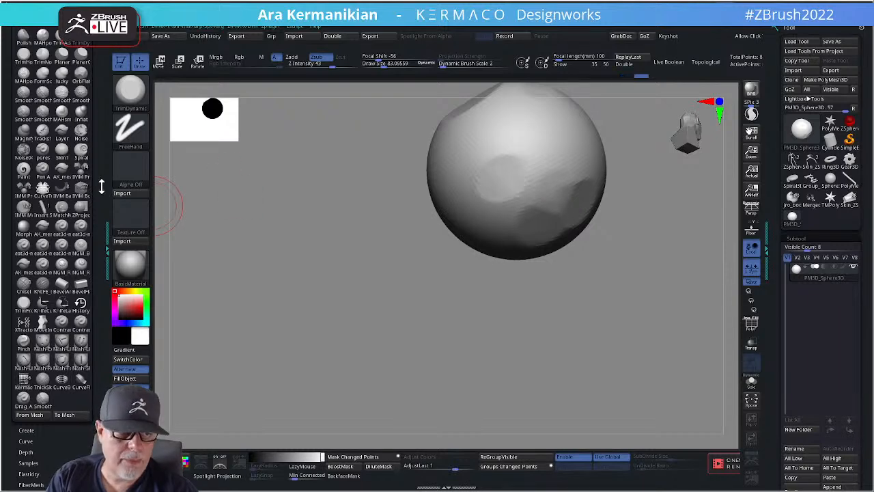
left_click_drag(103, 185, 100, 288)
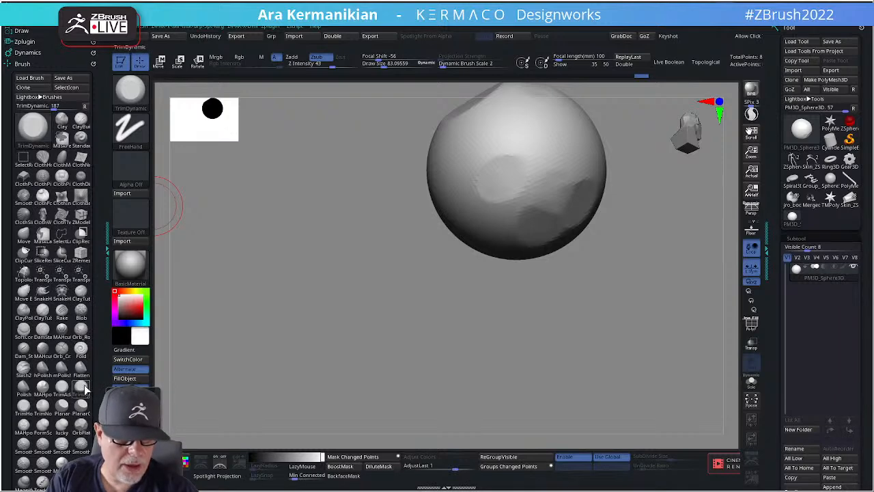
scroll(92, 370, "down", 4)
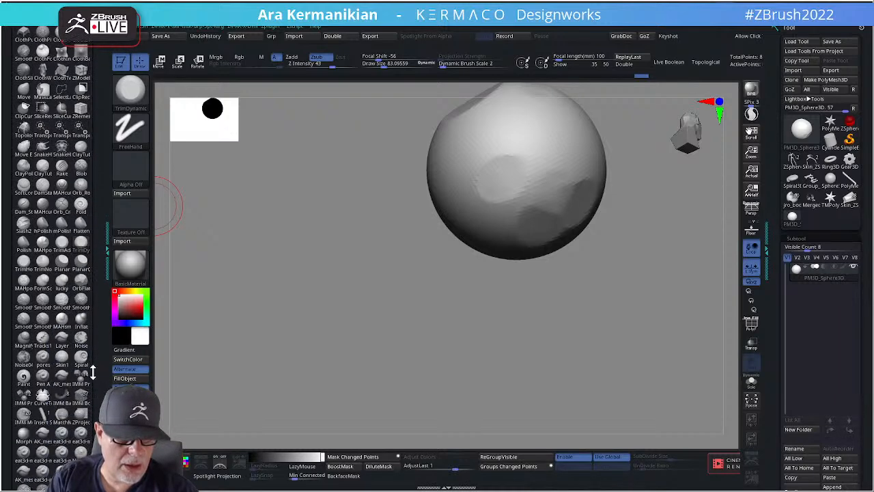
left_click_drag(382, 315, 399, 308)
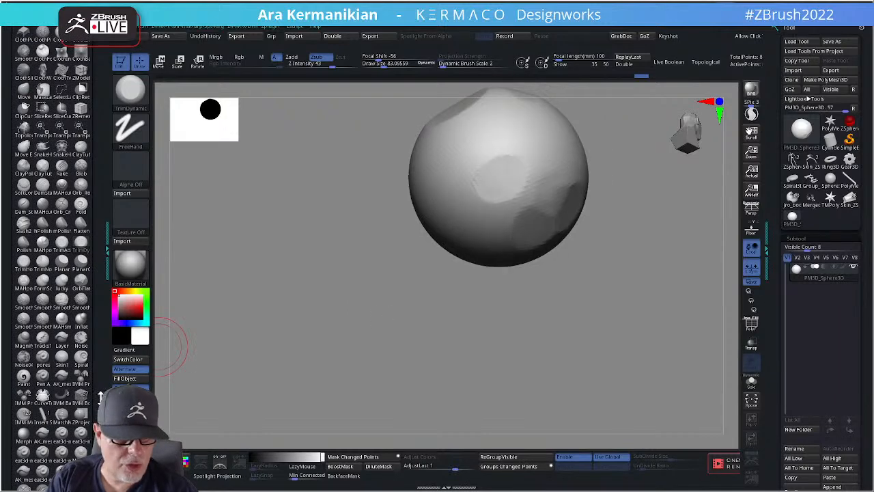
left_click_drag(97, 403, 119, 287)
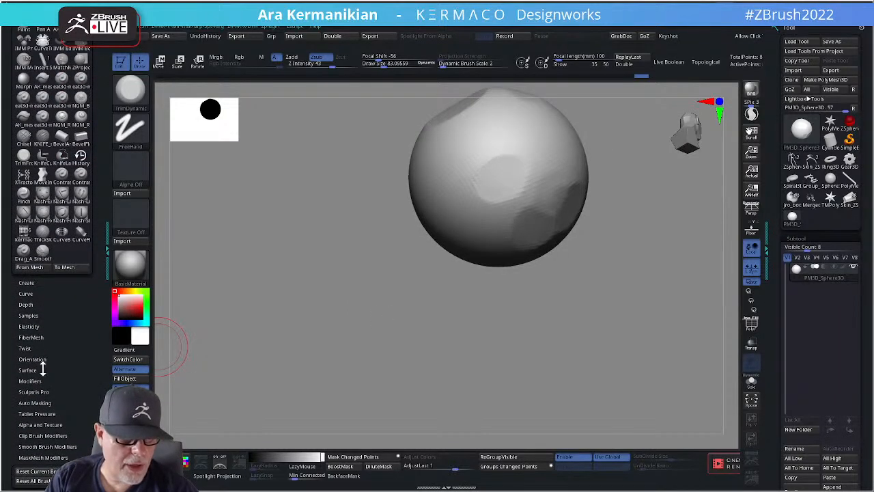
left_click(30, 380)
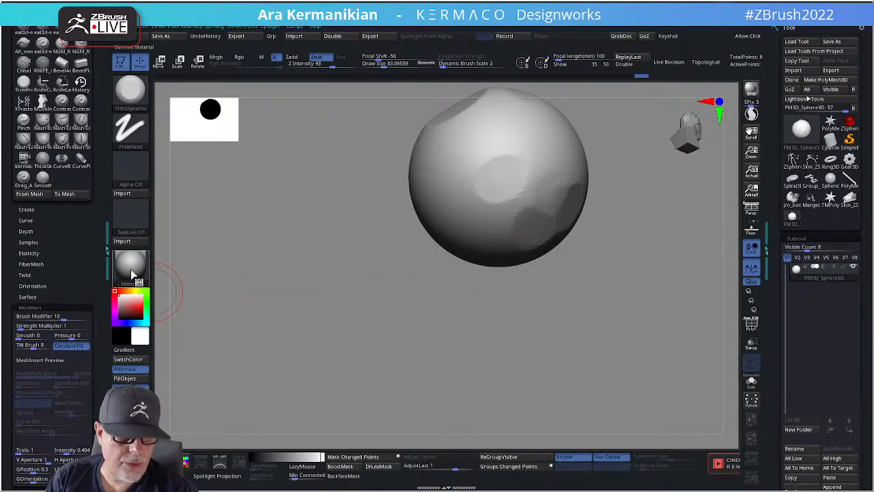
Choose the hPolish brush and examine its brush modifier settings.
right_click(238, 234)
left_click(260, 265)
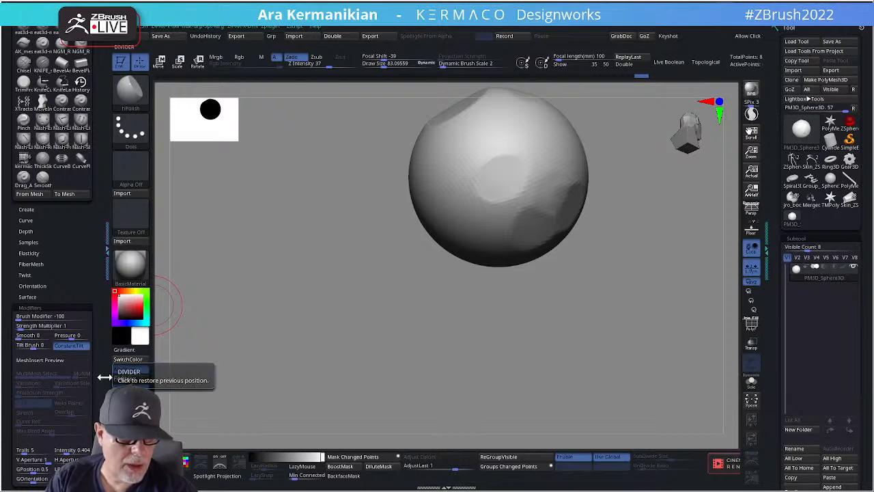
scroll(72, 355, "down", 3)
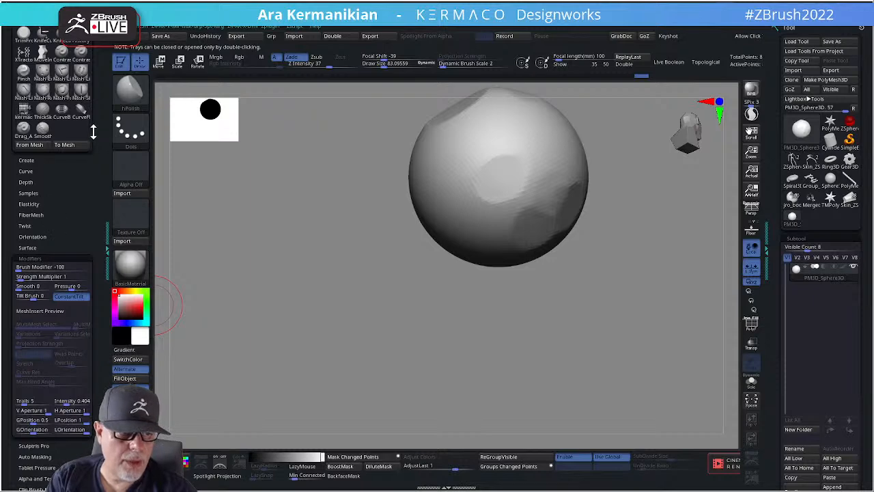
Choose the TrimDynamic brush again, review its modifiers and flatten a wider patch on the sphere's front.
mouse_move(94, 131)
left_mouse_down()
mouse_move(94, 252)
mouse_move(104, 241)
left_mouse_up()
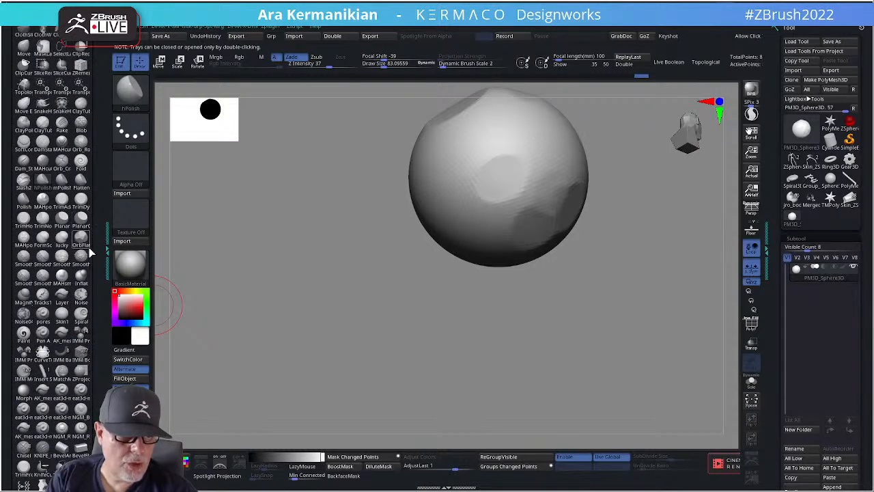
left_click(81, 205)
left_click_drag(96, 310, 109, 197)
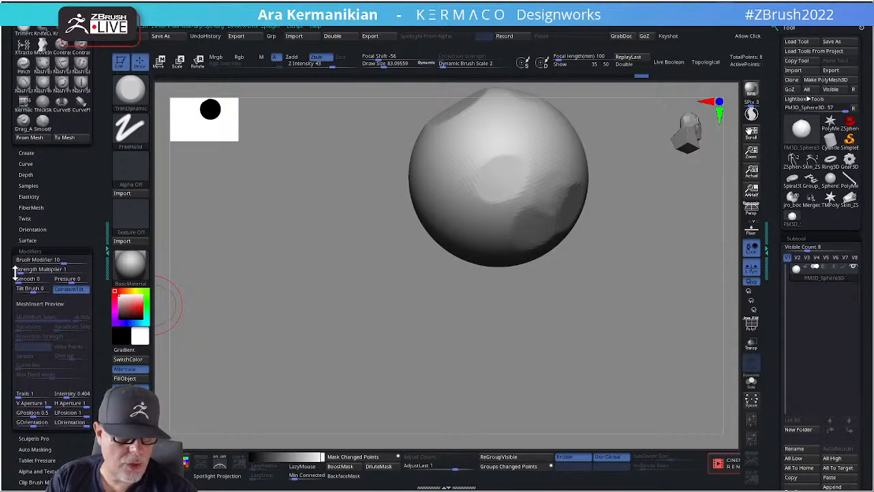
left_click_drag(95, 342, 112, 289)
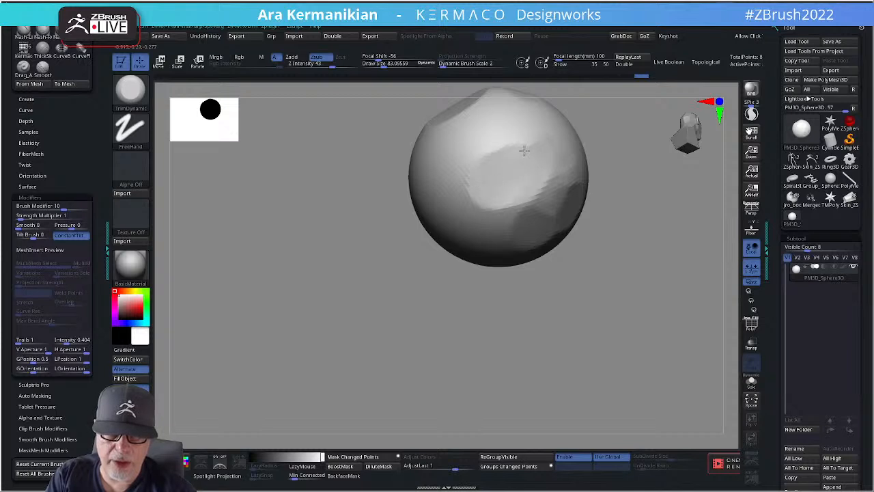
mouse_move(403, 349)
left_mouse_down()
mouse_move(490, 228)
mouse_move(482, 253)
left_mouse_up()
left_click_drag(623, 220, 554, 236)
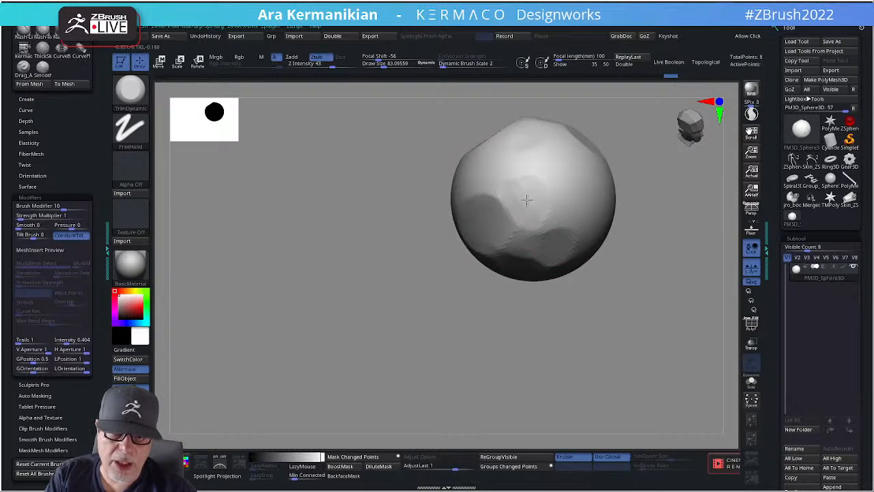
Choose the TrimNormal brush from the custom quick brush set and cut a large round flat facet into the sphere.
key("space")
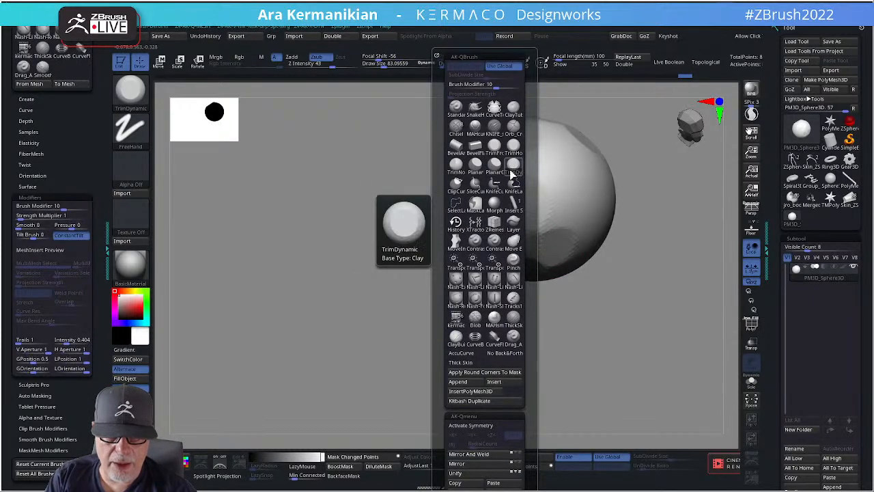
left_click(512, 171)
key("space")
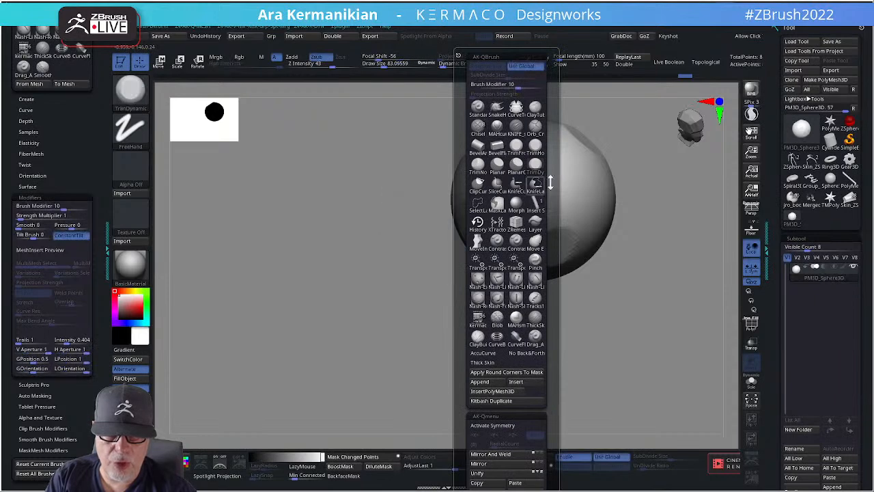
left_click(479, 167)
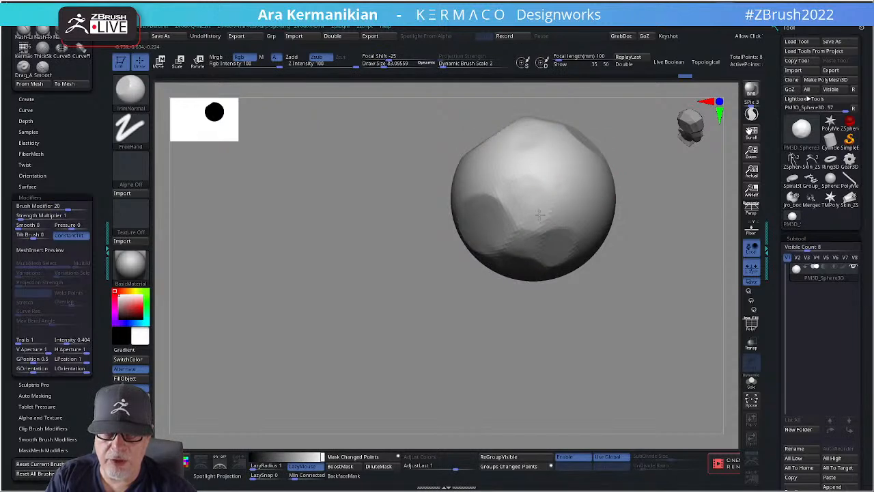
mouse_move(561, 187)
left_mouse_down()
mouse_move(564, 179)
mouse_move(578, 202)
mouse_move(541, 176)
mouse_move(576, 179)
left_mouse_up()
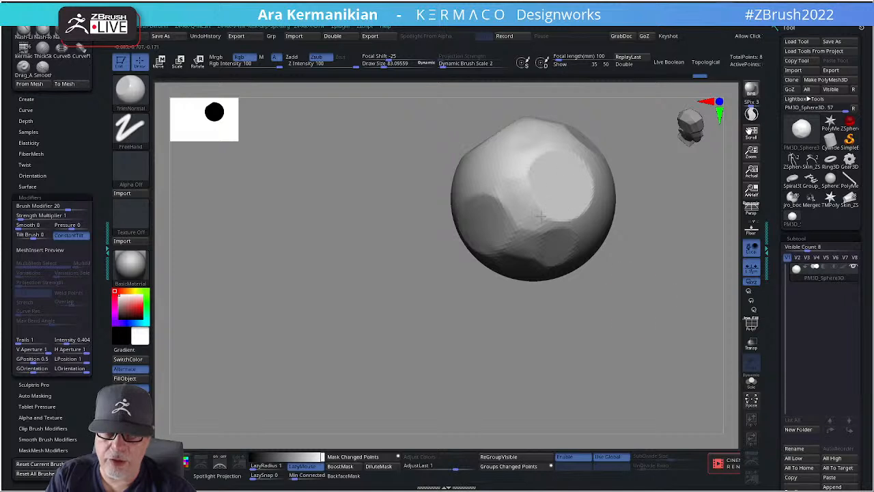
mouse_move(608, 265)
left_mouse_down()
mouse_move(648, 293)
mouse_move(594, 267)
left_mouse_up()
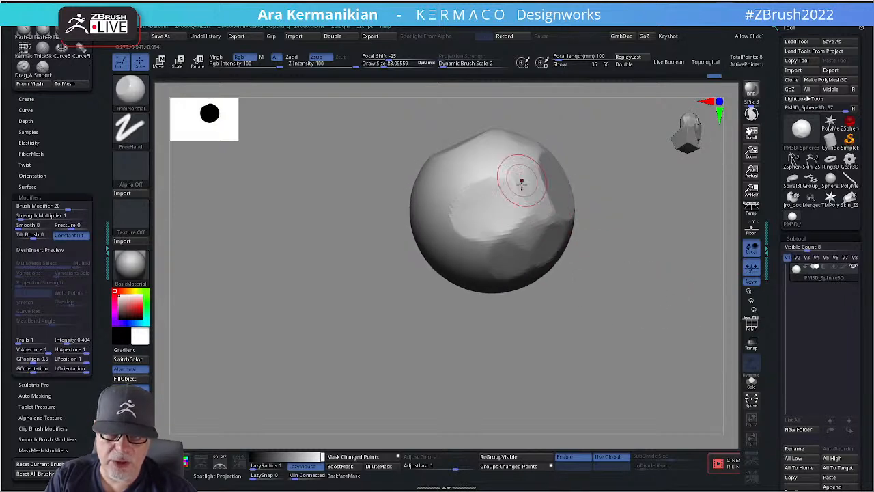
Trim further flat facets on other sides of the sphere with the TrimNormal brush.
key("shift")
mouse_move(673, 262)
left_mouse_down("alt")
mouse_move(644, 294)
mouse_move(702, 305)
left_mouse_up("alt")
left_click_drag(610, 281, 639, 289)
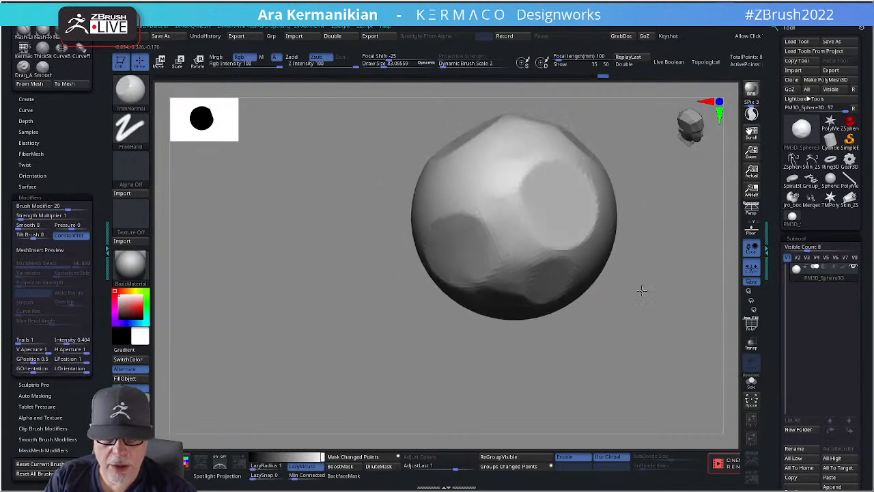
left_click_drag(689, 265, 610, 225)
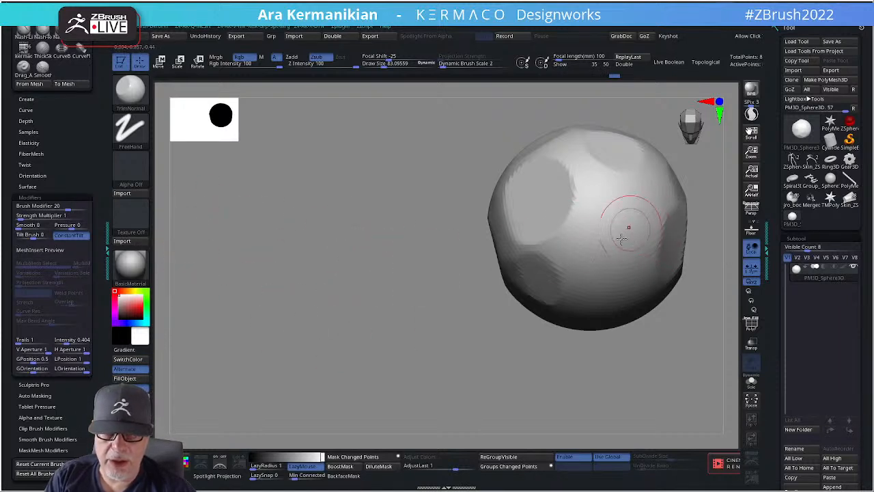
left_click_drag(445, 327, 523, 211)
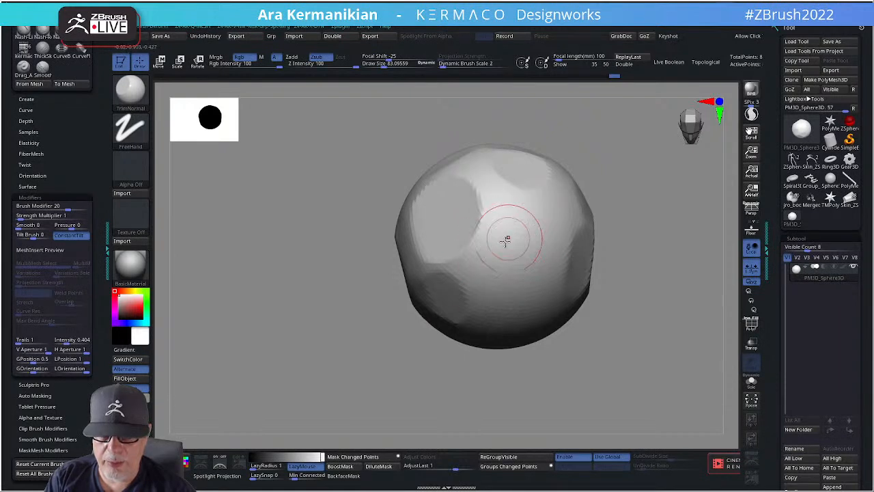
left_click_drag(644, 267, 593, 249)
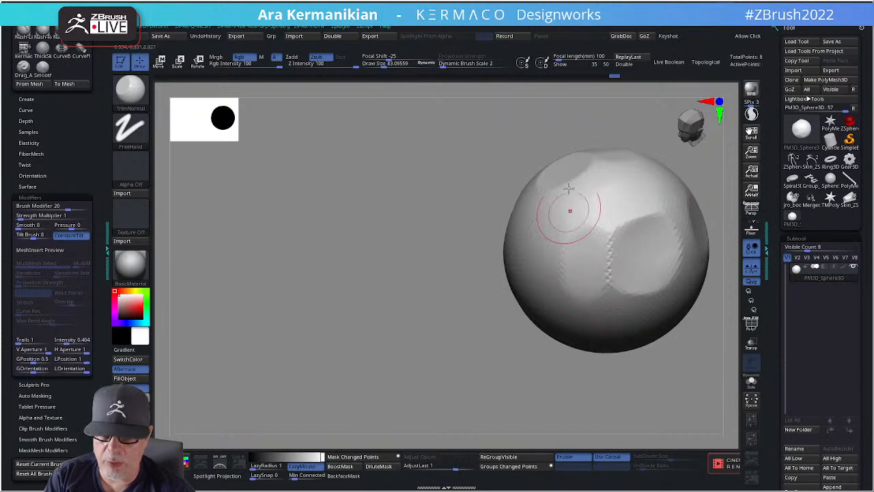
left_click(640, 248)
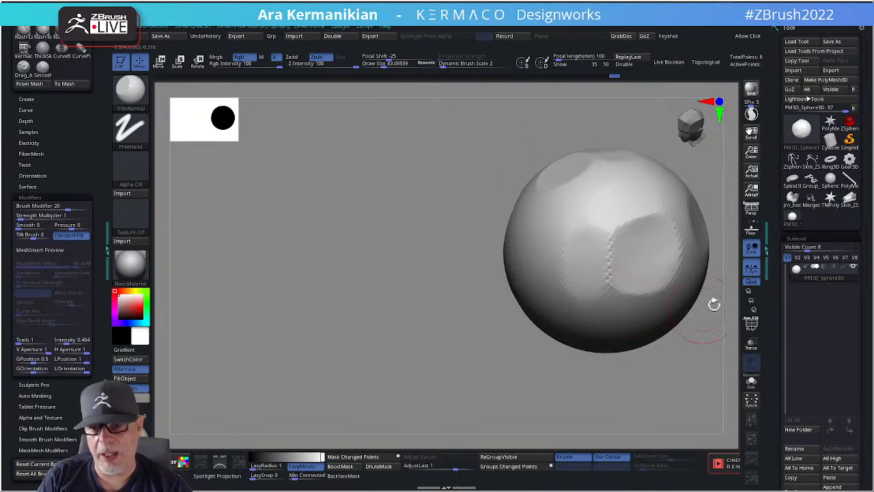
left_click_drag(642, 389, 537, 318, "alt")
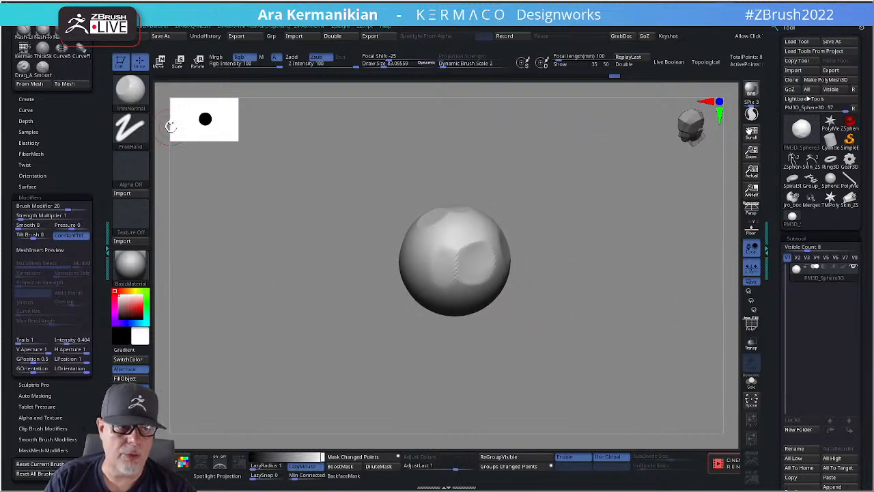
left_click_drag(98, 149, 111, 252)
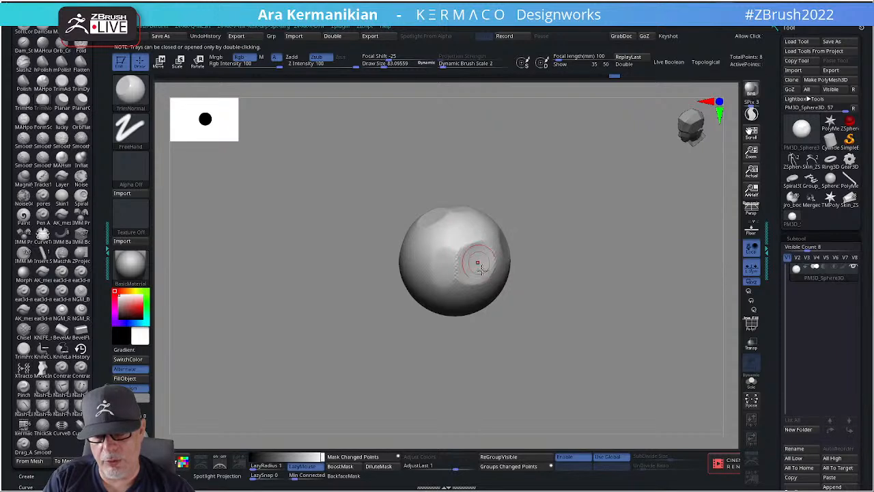
left_click_drag(545, 267, 491, 264)
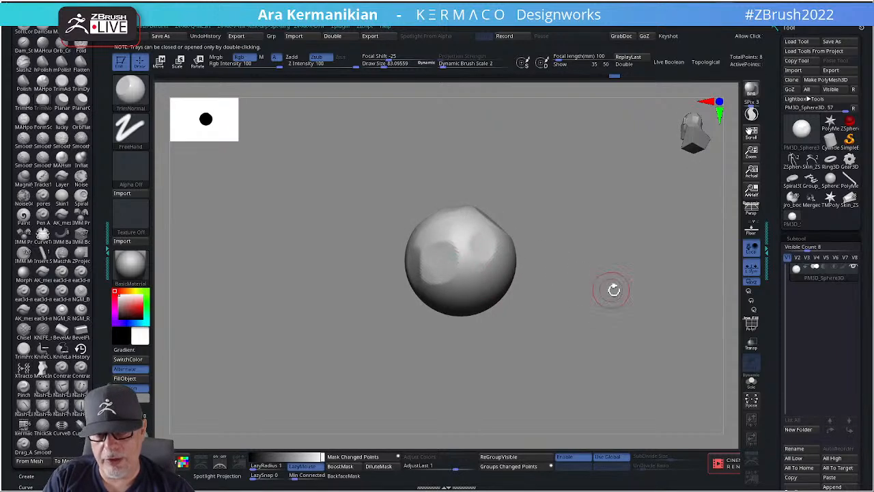
left_click_drag(614, 285, 646, 263)
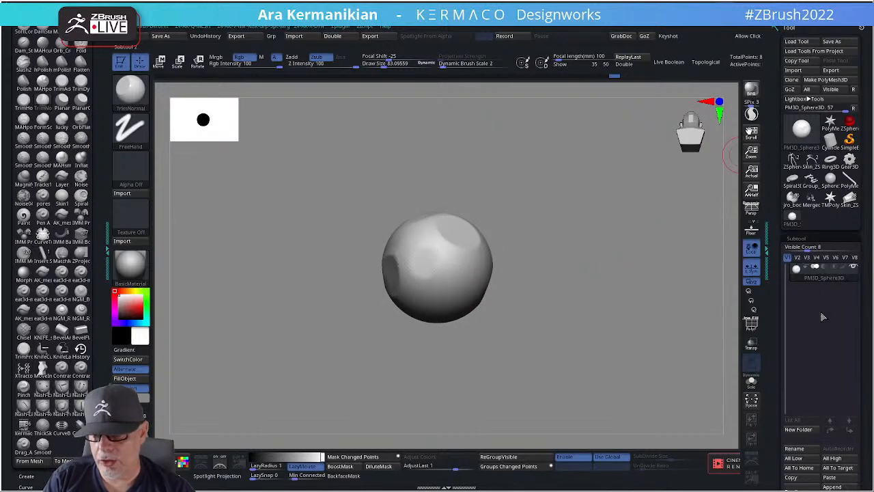
Delete the test sphere subtool and accept that the deletion cannot be undone.
left_click_drag(779, 416, 776, 362)
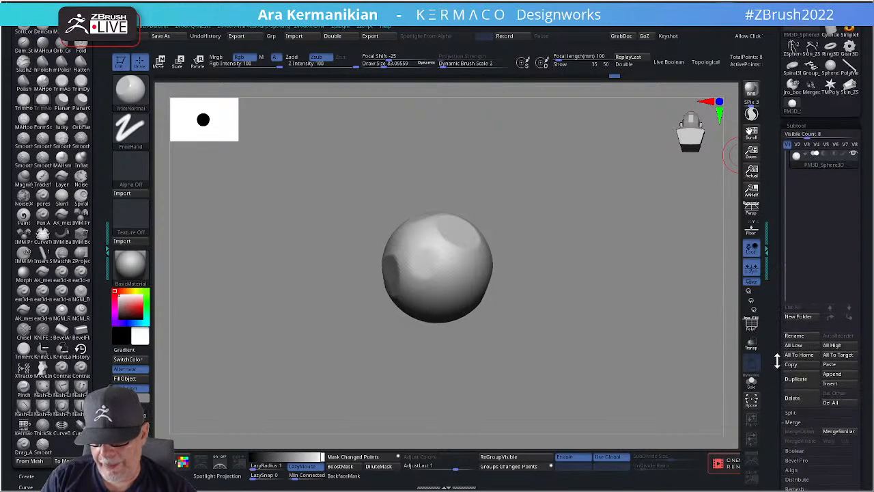
left_click(802, 398)
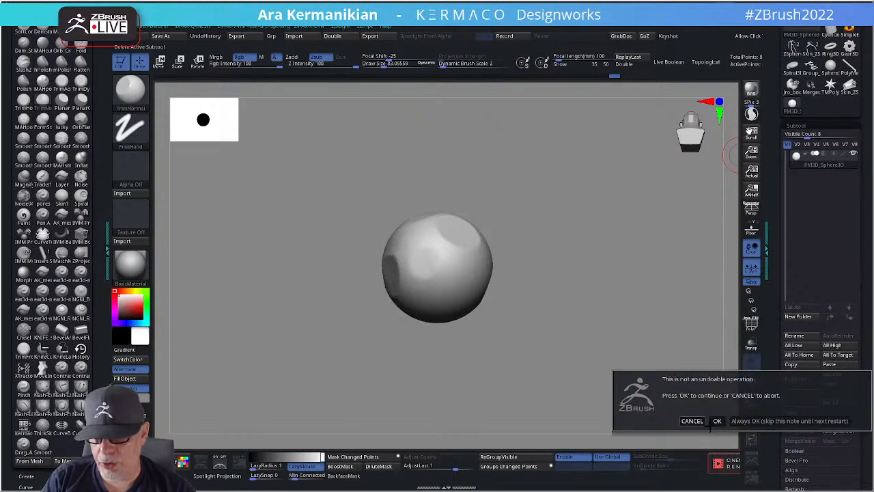
left_click(717, 421)
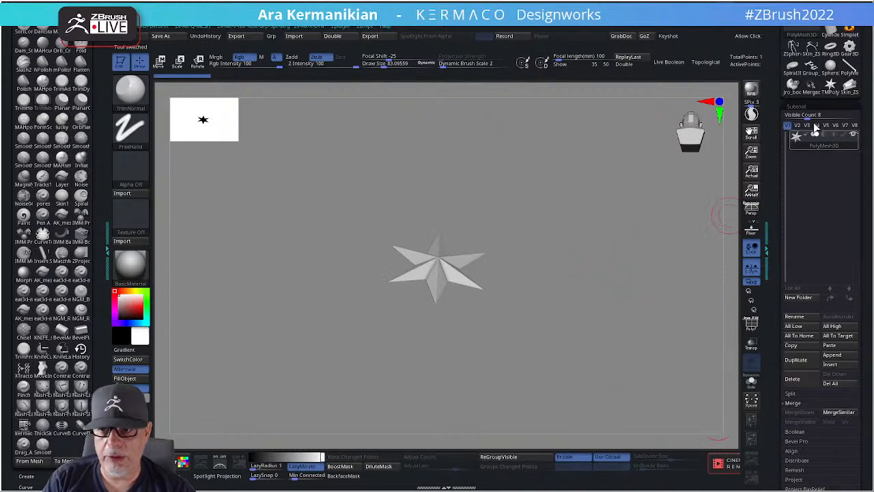
Switch back to the creature model by loading the Skin_ZSphere_rig14 tool.
left_click_drag(782, 101, 789, 157)
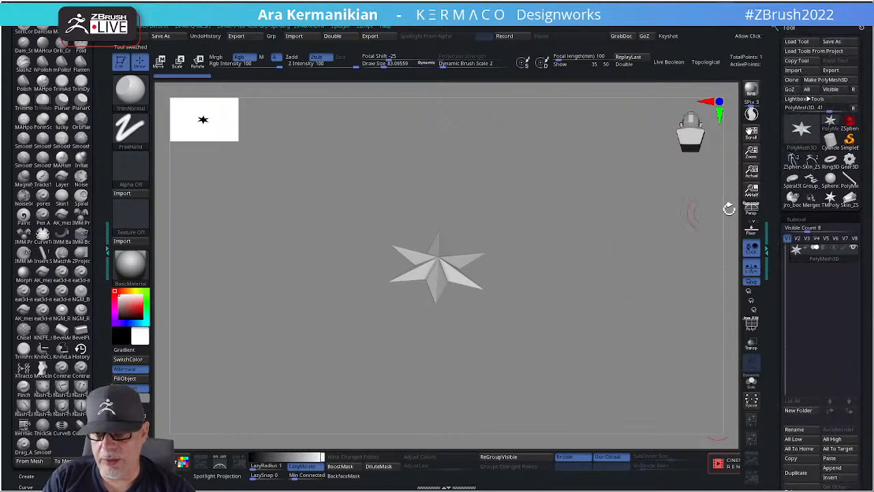
left_click(854, 200)
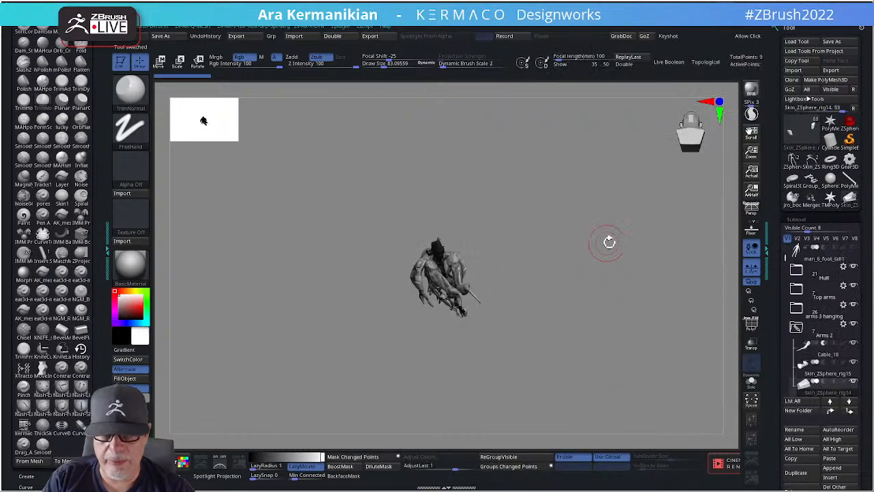
mouse_move(619, 212)
left_mouse_down()
mouse_move(613, 191)
mouse_move(619, 226)
left_mouse_up()
mouse_move(619, 226)
left_mouse_down("alt")
mouse_move(618, 190)
mouse_move(714, 276)
mouse_move(726, 304)
left_mouse_up("alt")
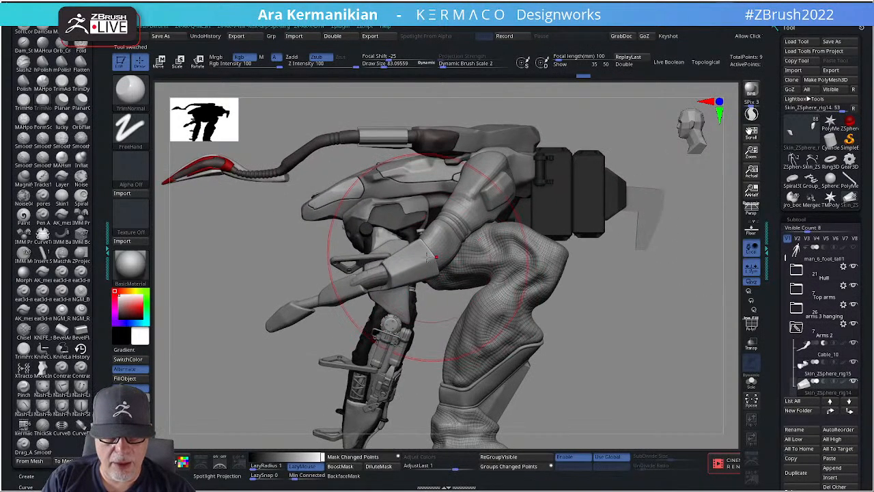
Choose the Move brush with a draw size of about 20.6 and reshape the edges of the creature's forearm guard.
key("s")
left_click_drag(416, 260, 419, 260)
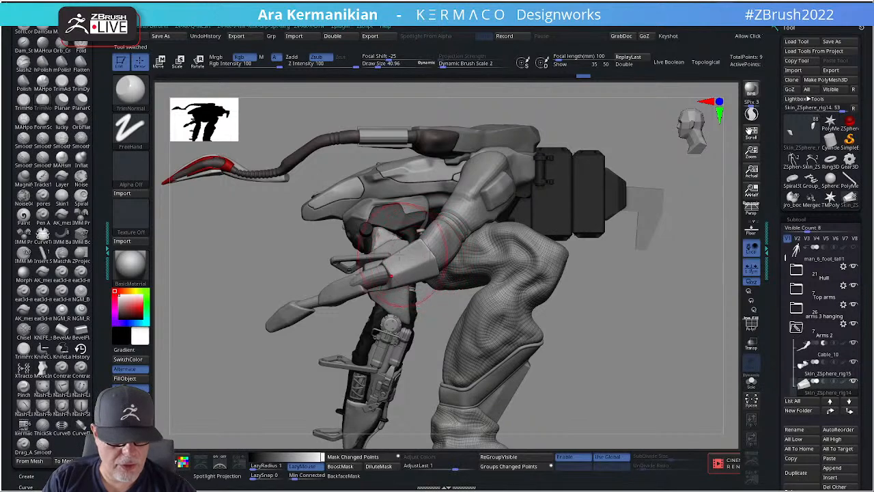
key("b")
key("m")
key("v")
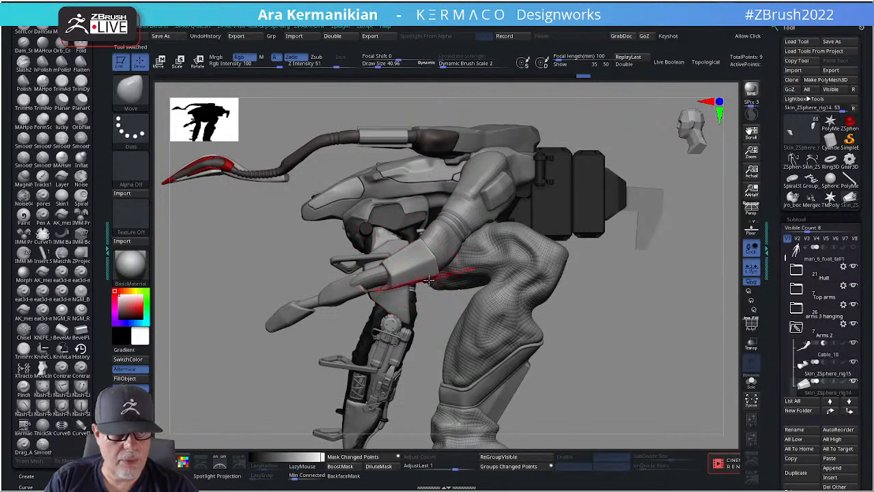
mouse_move(663, 324)
left_mouse_down("alt")
mouse_move(674, 322)
mouse_move(676, 342)
left_mouse_up("alt")
key("z")
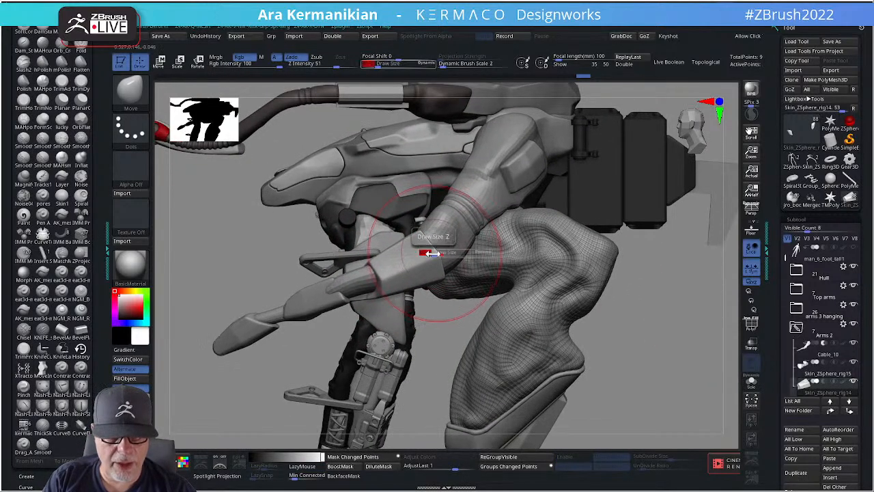
left_click_drag(429, 252, 411, 244)
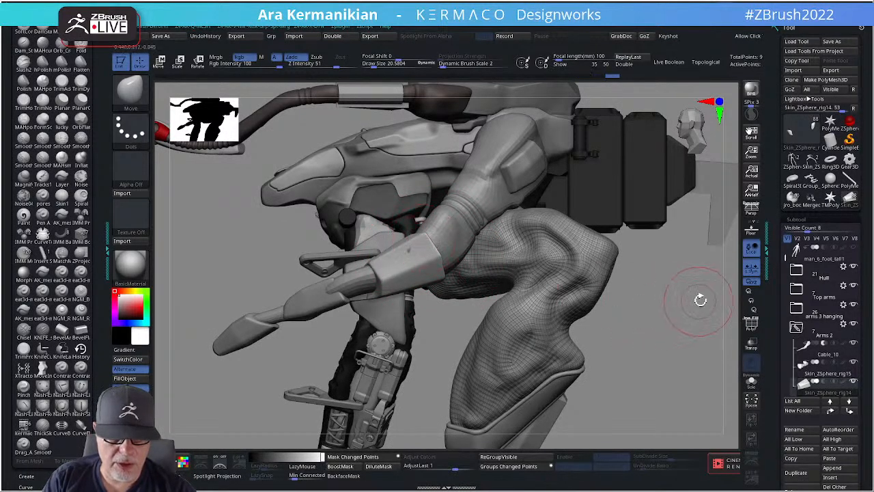
mouse_move(443, 254)
left_mouse_down()
mouse_move(370, 273)
mouse_move(386, 277)
mouse_move(365, 272)
left_mouse_up()
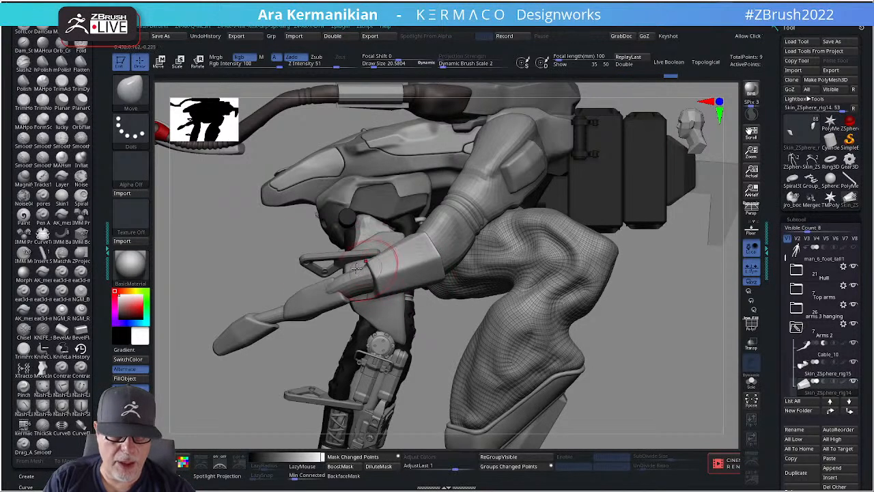
Switch the sculpting brush to ClayBuildup and after that to ZModeler.
scroll(97, 113, "up", 5)
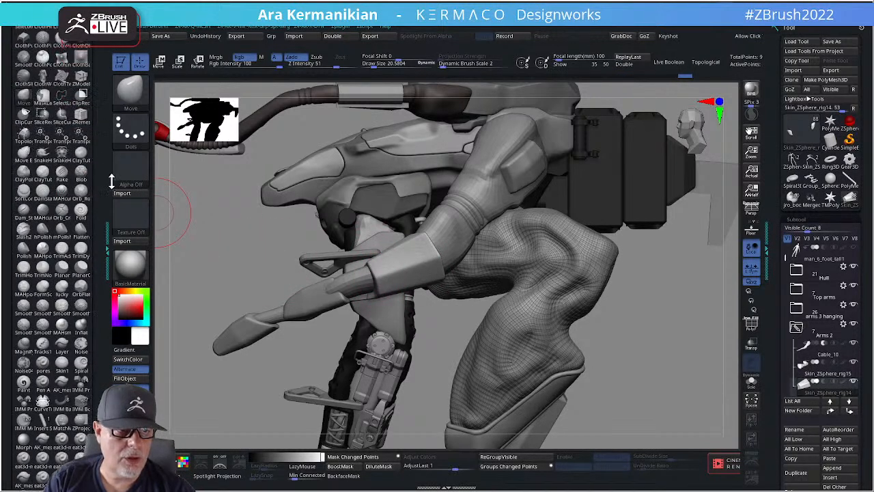
scroll(96, 75, "up", 8)
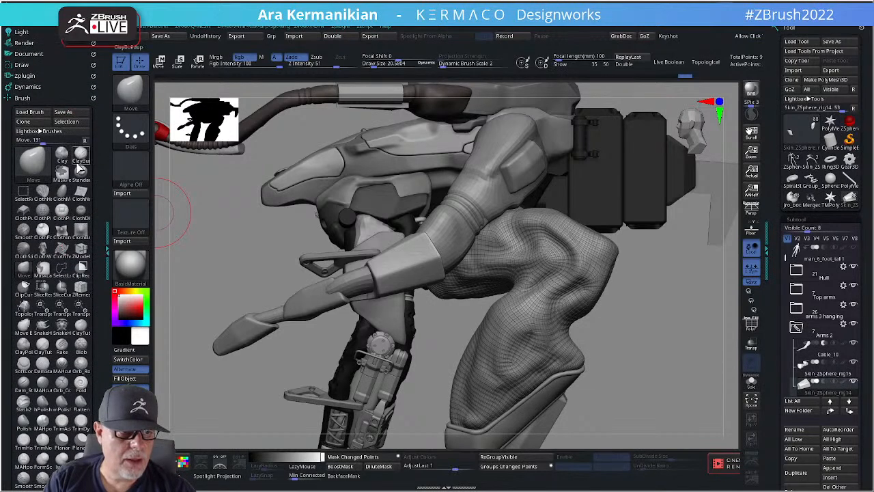
left_click(79, 163)
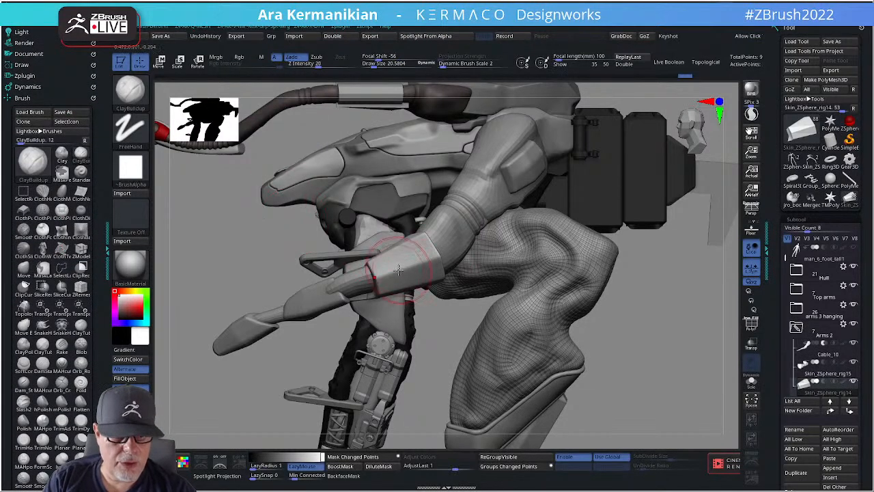
right_click(395, 235)
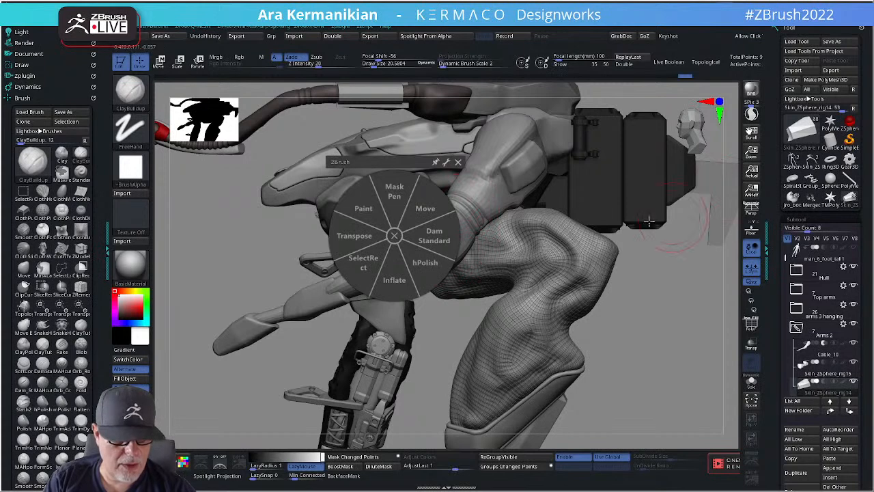
key("b")
key("z")
key("m")
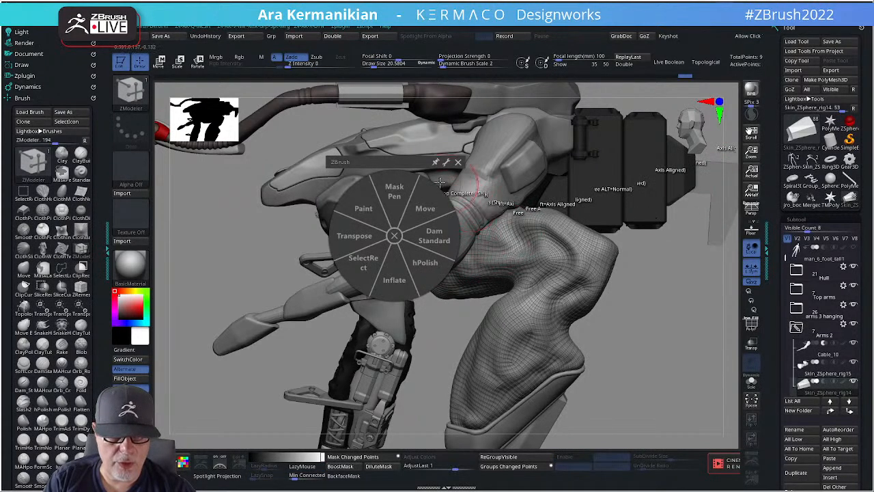
Return to the Move brush and nudge the wrist end of the forearm guard.
left_click(424, 208)
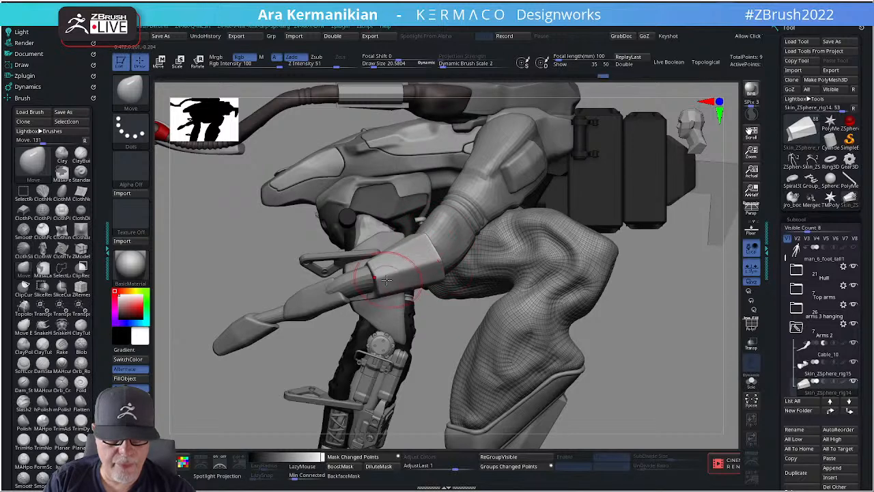
left_click_drag(395, 258, 374, 279)
right_click(477, 215)
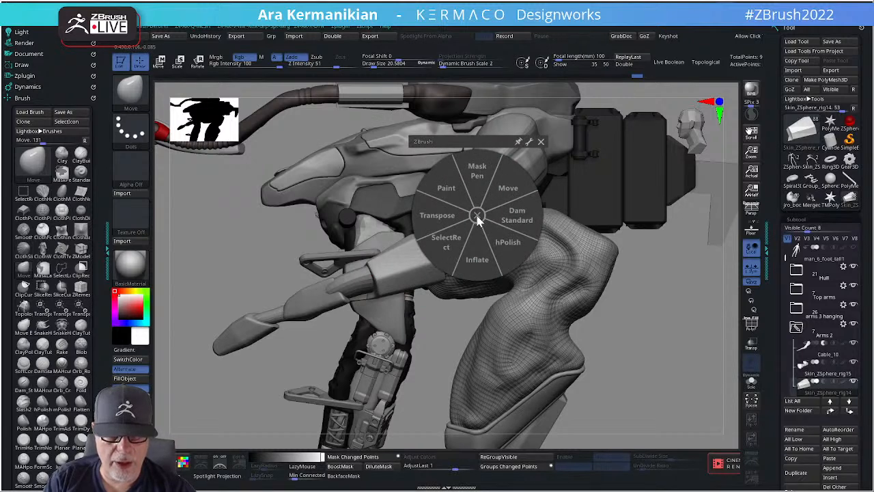
left_click(478, 217)
key("space")
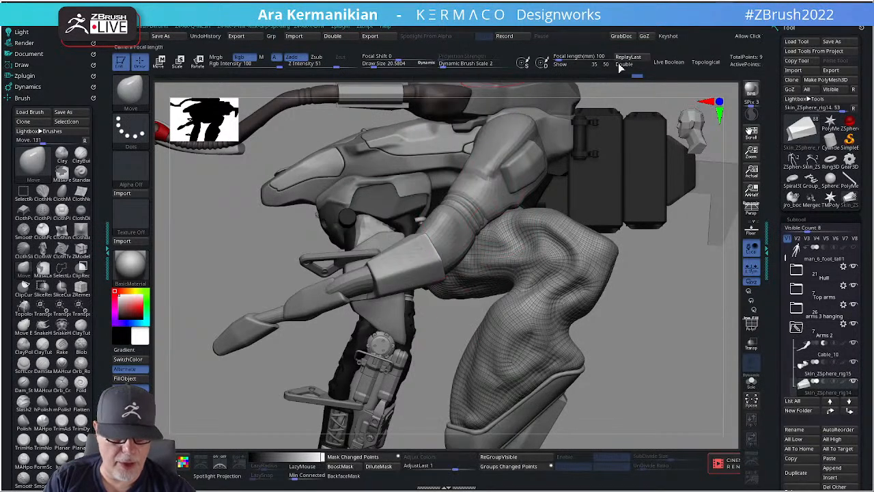
key("ctrl+space")
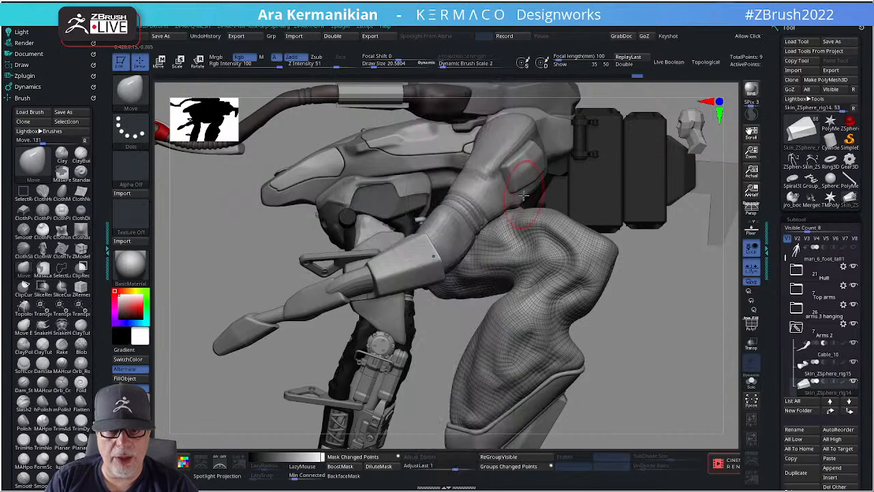
key("ctrl+space")
mouse_move(543, 171)
left_mouse_down()
mouse_move(541, 95)
mouse_move(543, 135)
mouse_move(531, 148)
left_mouse_up()
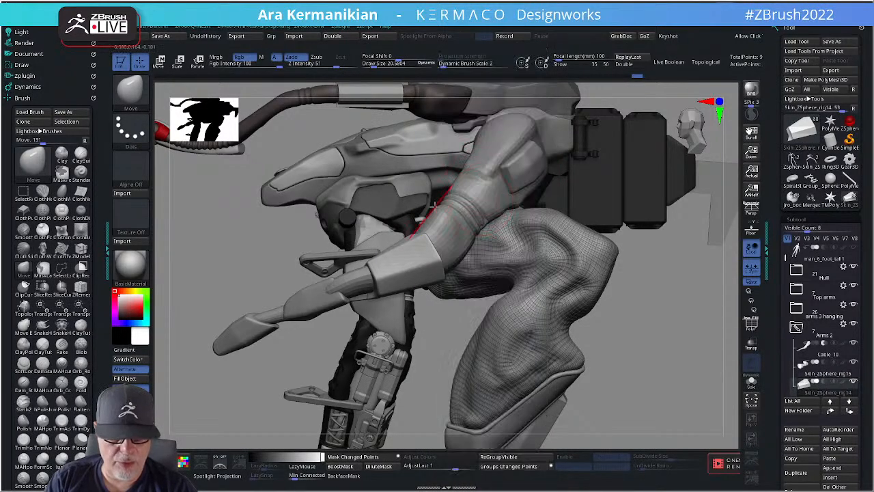
key("b")
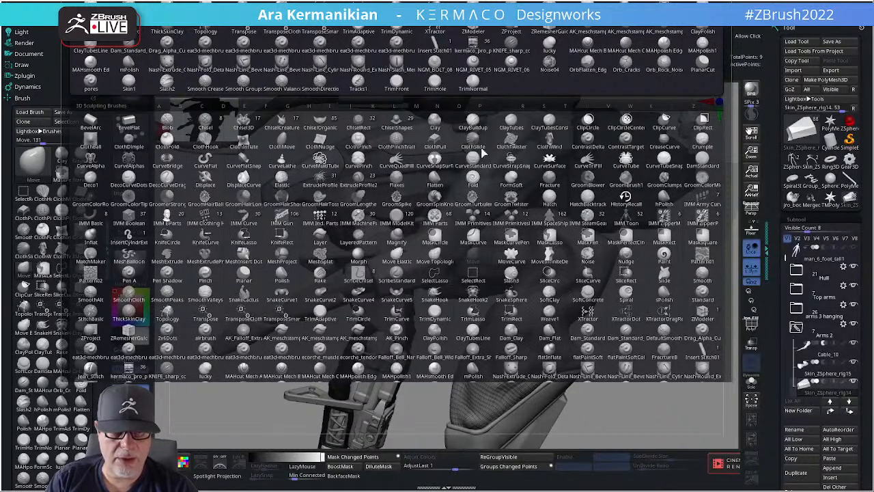
key("Escape")
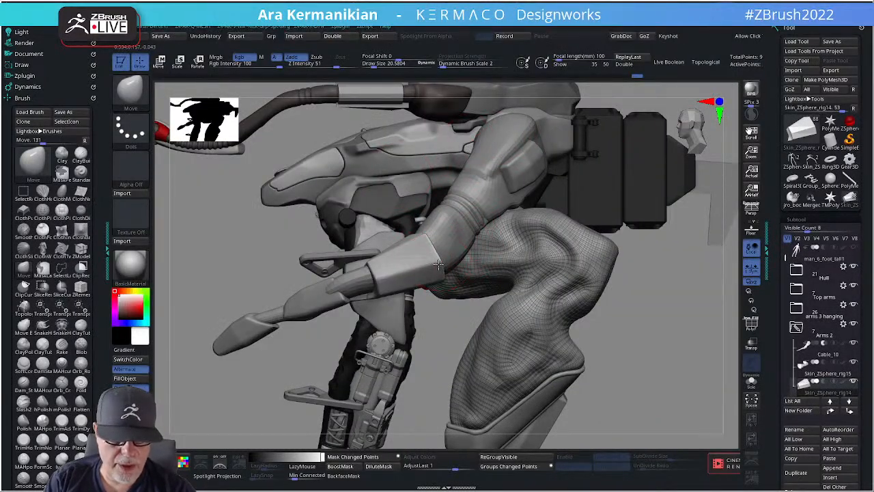
Pull the forearm guard's wrist corner and its upper elbow edge into shape with the Move brush.
mouse_move(369, 267)
left_mouse_down()
mouse_move(376, 264)
mouse_move(370, 270)
left_mouse_up()
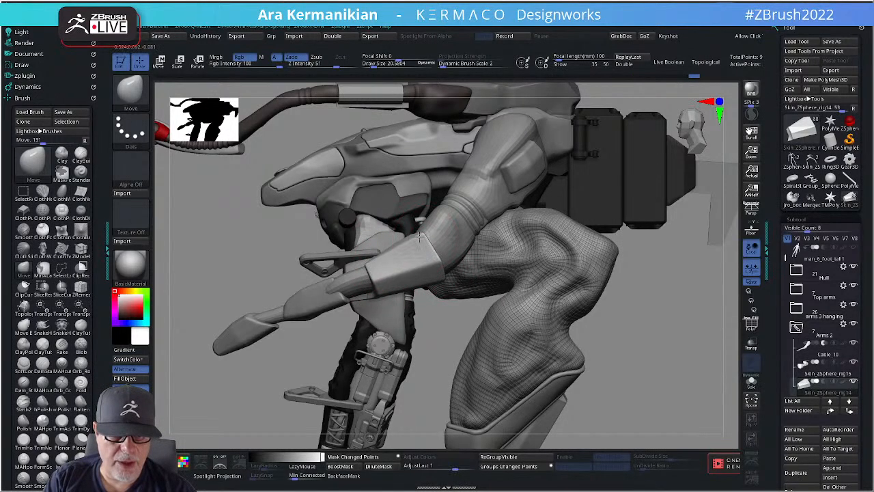
left_click_drag(415, 241, 433, 254)
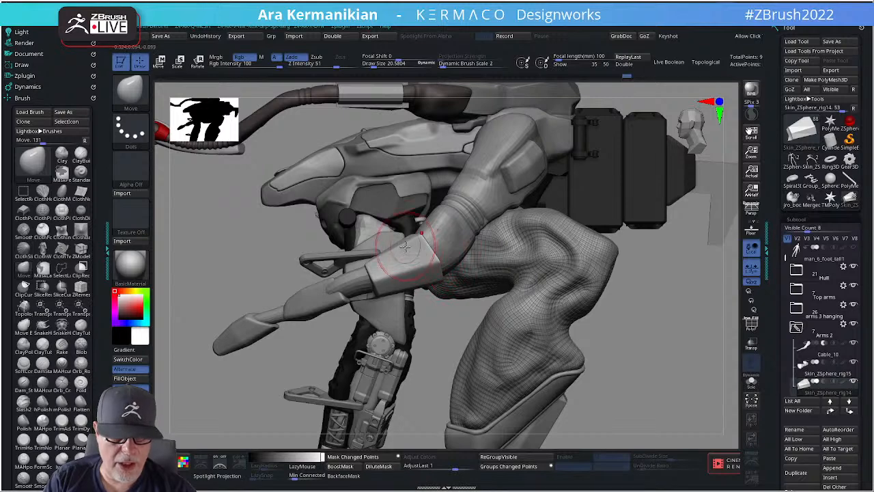
right_click(404, 248)
left_click(406, 251)
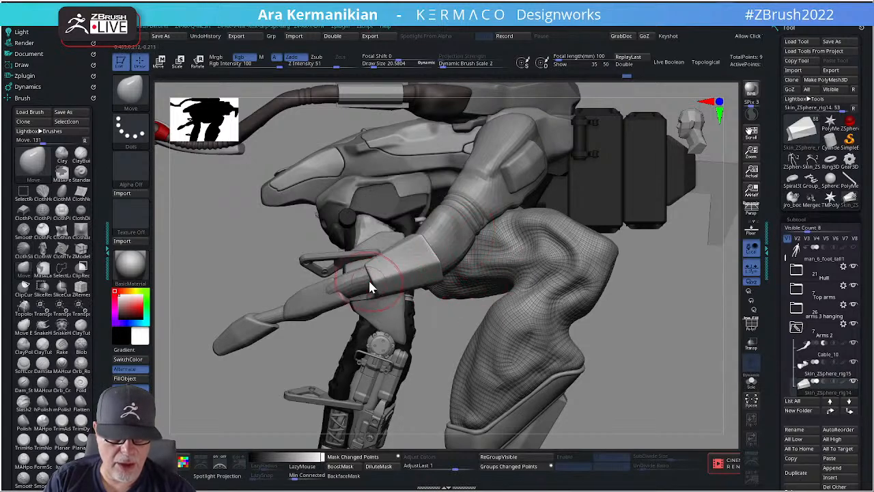
Reduce the draw size to about 7.4 and refine the underside of the forearm guard near the wrist.
left_click_drag(714, 312, 703, 239)
mouse_move(367, 300)
left_mouse_down()
mouse_move(373, 320)
mouse_move(392, 298)
mouse_move(381, 307)
mouse_move(373, 295)
mouse_move(381, 305)
left_mouse_up()
key("s")
left_click(380, 299)
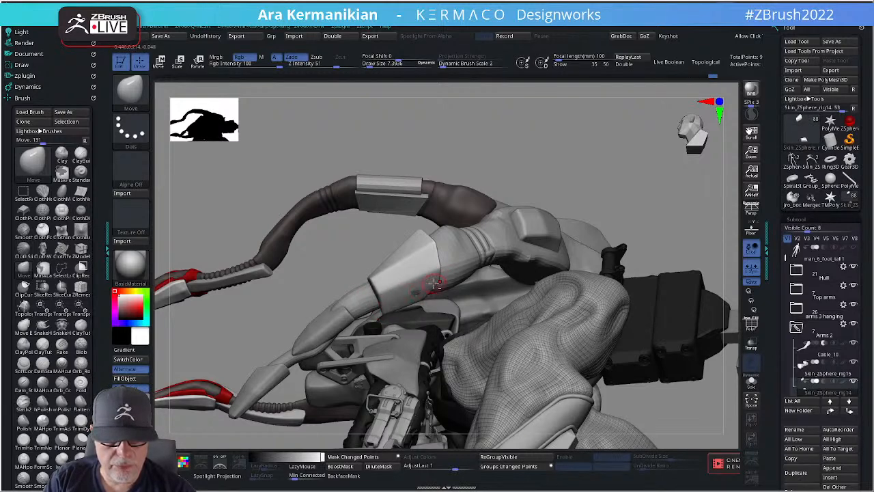
Use the Move brush at a draw size of about 13.8 to adjust the guard's elbow-side rim around the arm.
left_click_drag(642, 148, 459, 334)
left_click_drag(468, 182, 450, 273)
mouse_move(434, 243)
left_mouse_down()
mouse_move(453, 244)
mouse_move(437, 193)
mouse_move(433, 279)
left_mouse_up()
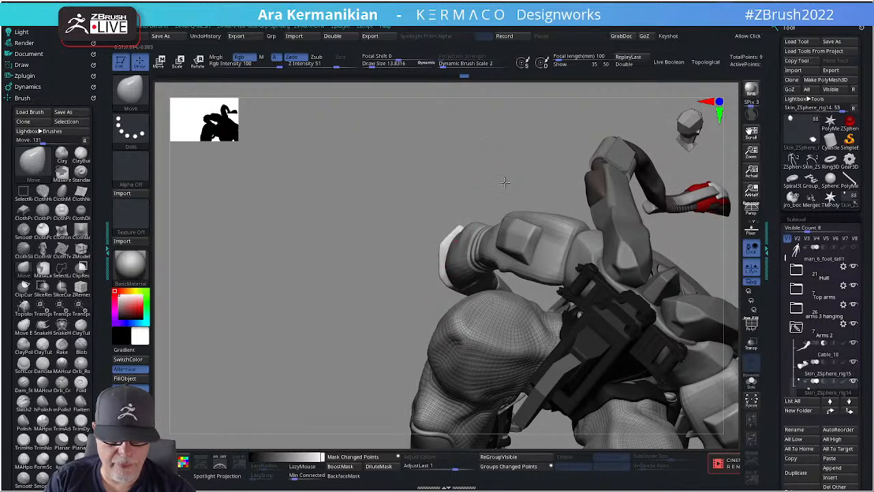
left_click_drag(503, 182, 466, 251)
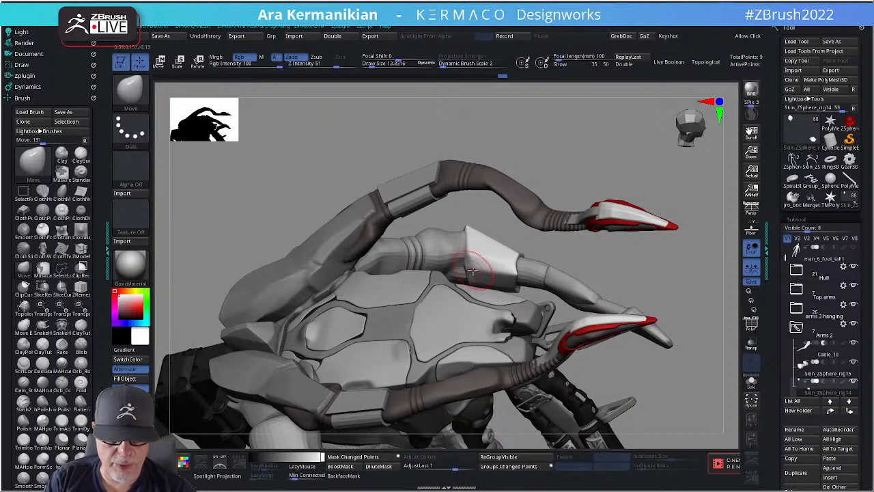
Isolate the forearm guards in Solo mode, smooth the surface of one guard, and show the full model again.
left_click_drag(675, 266, 646, 159)
left_click(750, 388)
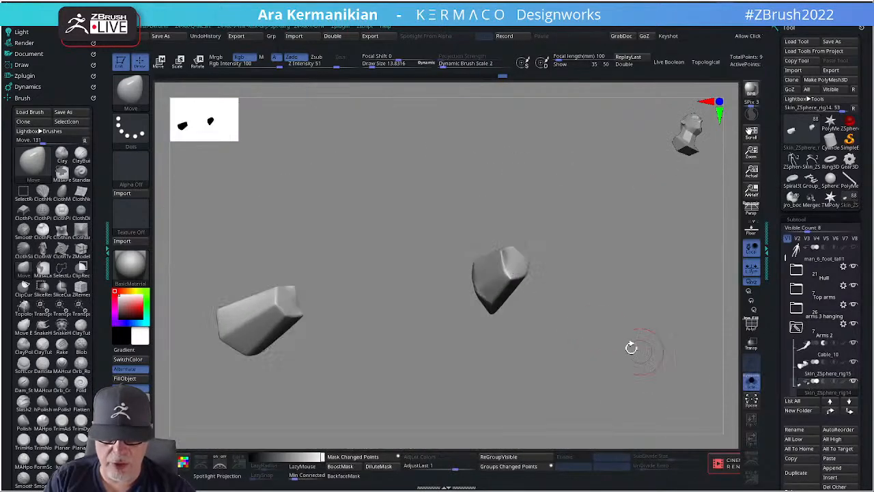
mouse_move(603, 307)
left_mouse_down()
mouse_move(627, 308)
mouse_move(594, 298)
left_mouse_up()
left_click_drag(484, 297, 477, 284, "shift")
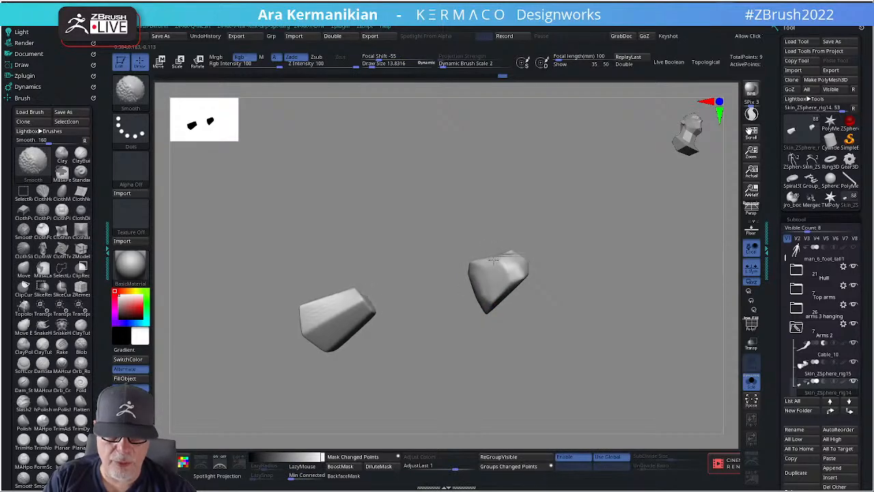
left_click(750, 388)
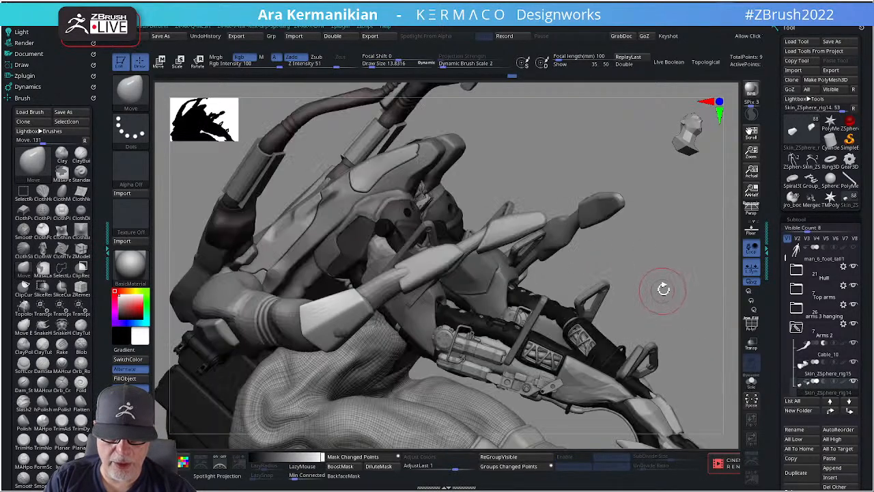
Try moving the forearm guards away from the arms with the gizmo, undo it, and return to the Move brush.
mouse_move(654, 290)
left_mouse_down("alt")
mouse_move(651, 250)
mouse_move(607, 291)
mouse_move(607, 282)
mouse_move(556, 284)
mouse_move(661, 341)
mouse_move(659, 389)
left_mouse_up("alt")
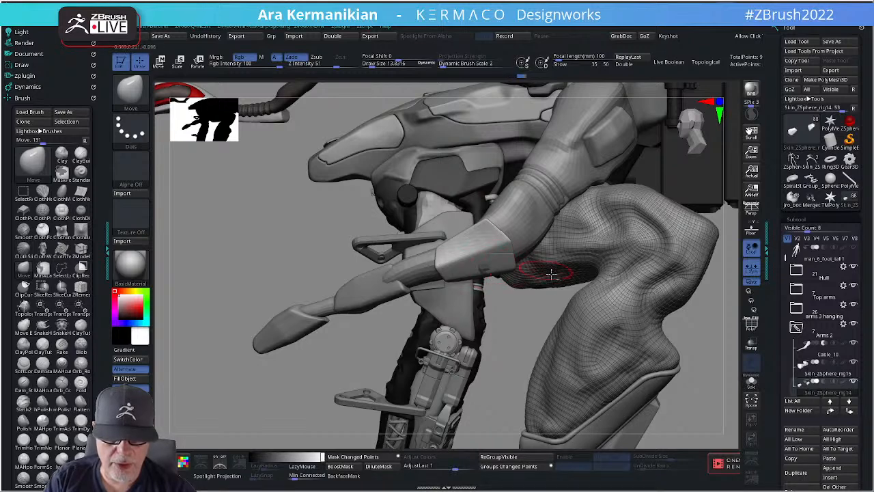
left_click_drag(719, 336, 639, 333, "alt")
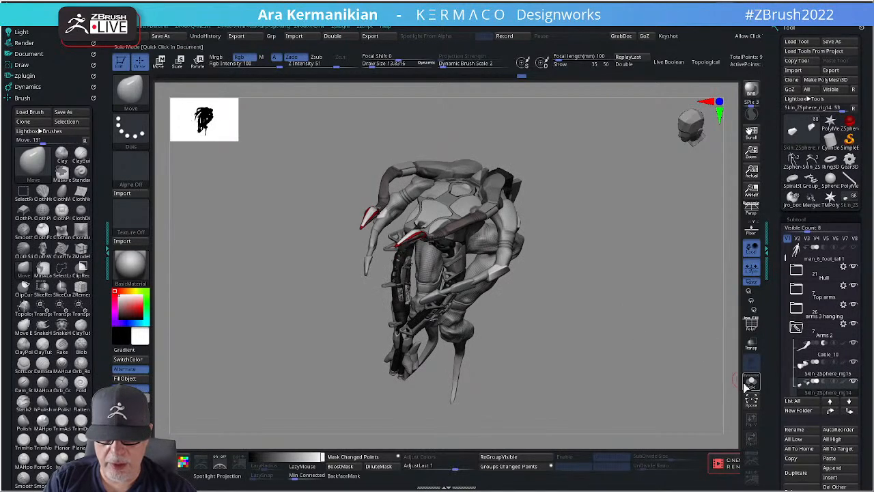
key("w")
left_click_drag(458, 249, 579, 315)
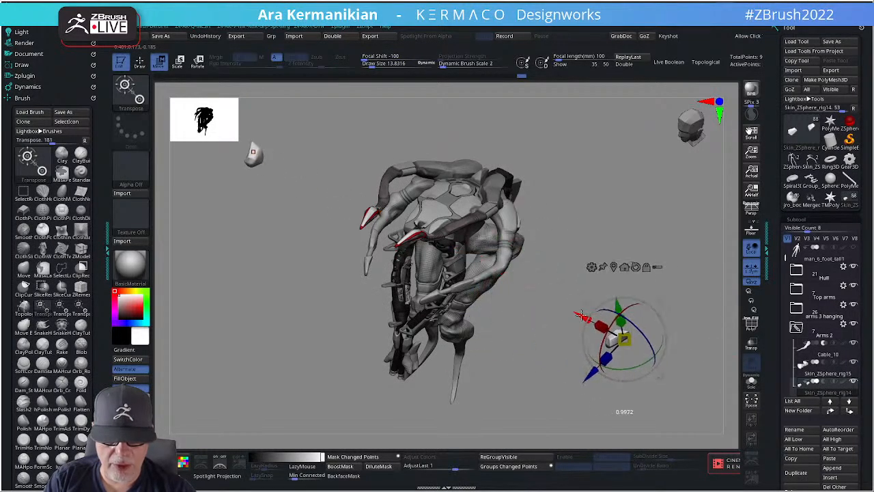
left_click_drag(643, 209, 586, 249)
key("ctrl+z")
left_click_drag(682, 267, 655, 270, "alt")
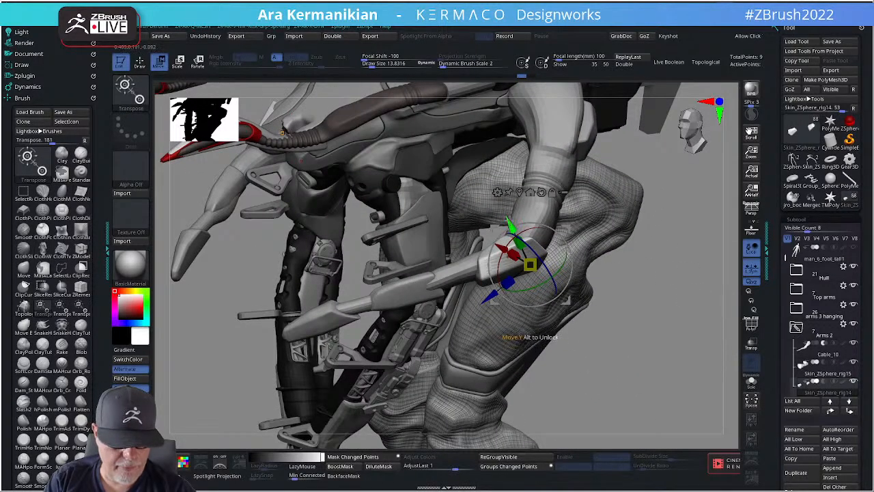
key("q")
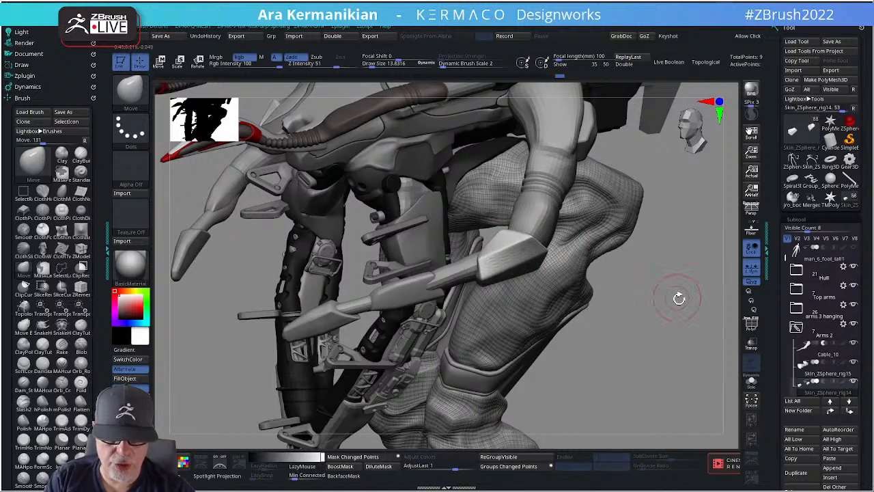
Refine the forearm guard's silhouette from the front, side and underneath with small Move brush strokes.
left_click_drag(679, 298, 490, 257)
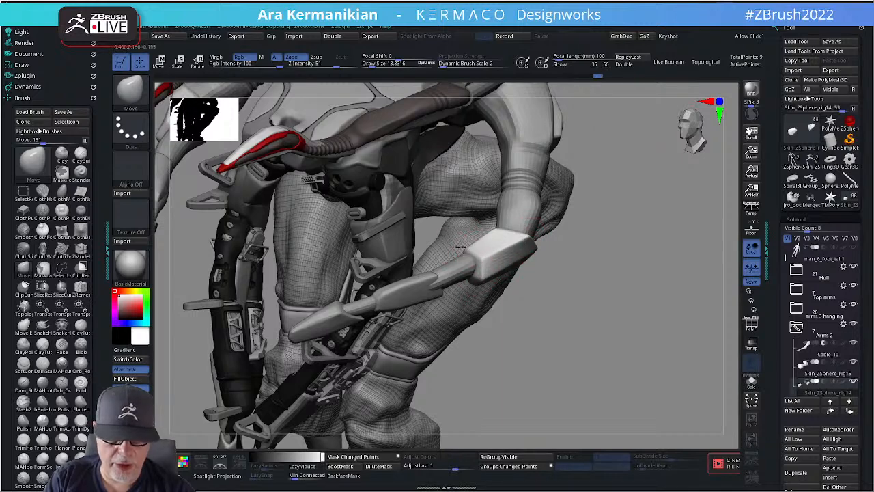
left_click_drag(607, 306, 518, 257)
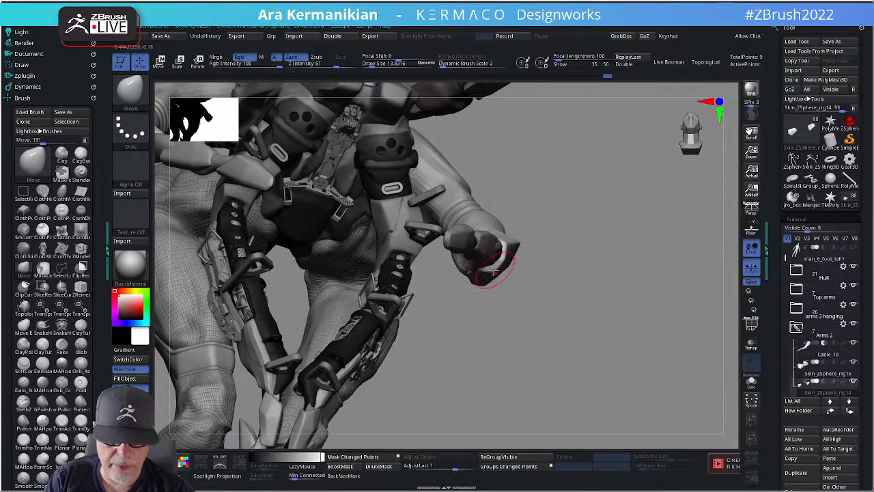
left_click_drag(556, 314, 602, 279)
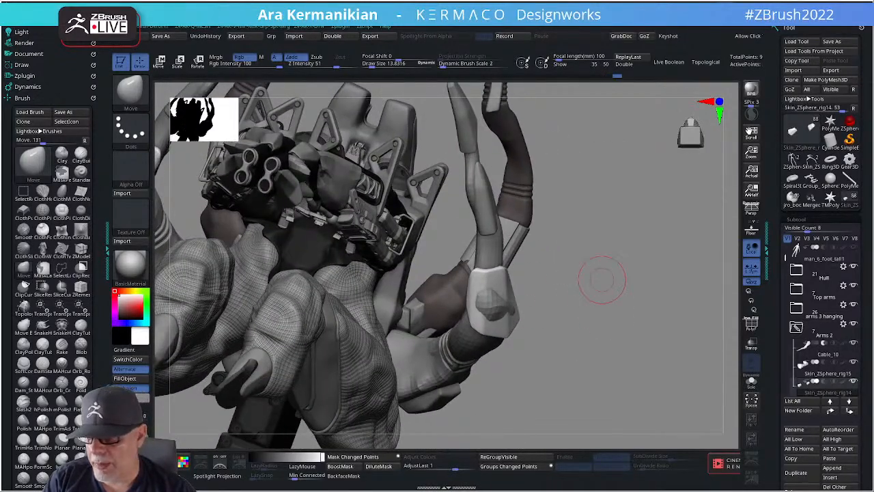
left_click_drag(607, 345, 477, 332)
left_click_drag(523, 314, 528, 317)
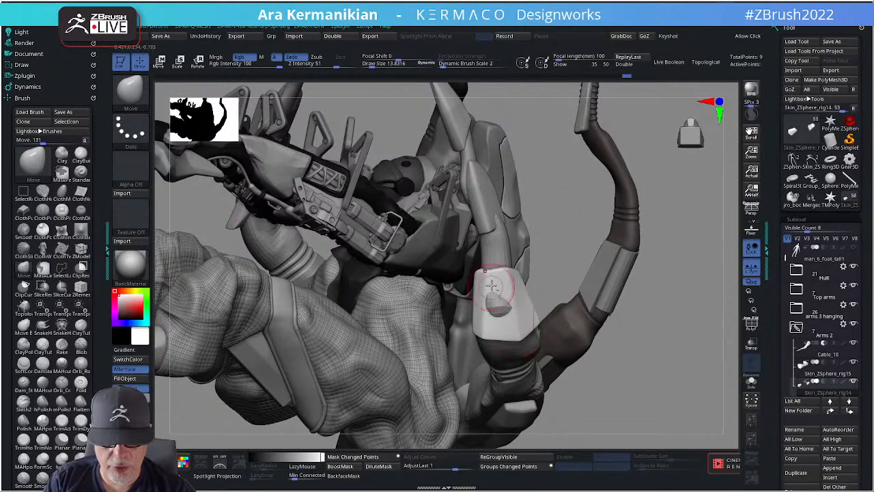
Reshape the forearm guard's wrist side and lower corner with small Move brush strokes, working from underneath and from the side.
left_click_drag(491, 285, 504, 273)
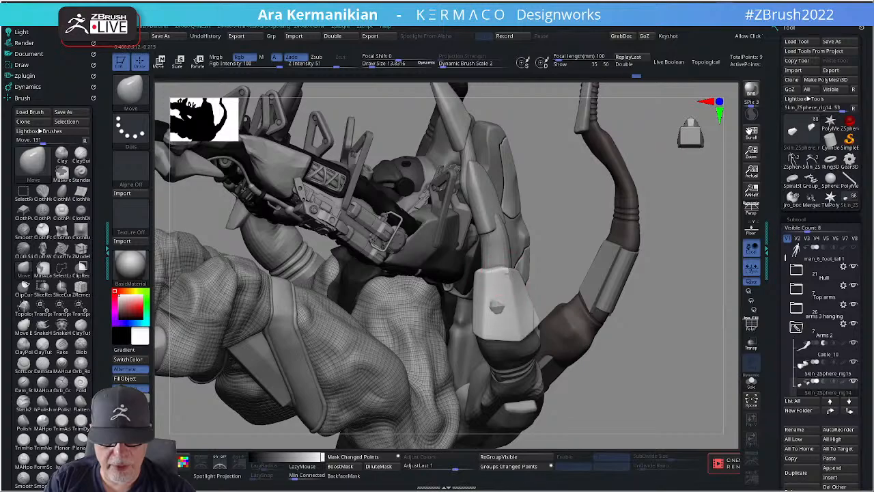
mouse_move(556, 236)
left_mouse_down()
mouse_move(561, 261)
mouse_move(451, 366)
mouse_move(432, 407)
mouse_move(425, 380)
left_mouse_up()
left_click_drag(423, 325, 563, 244)
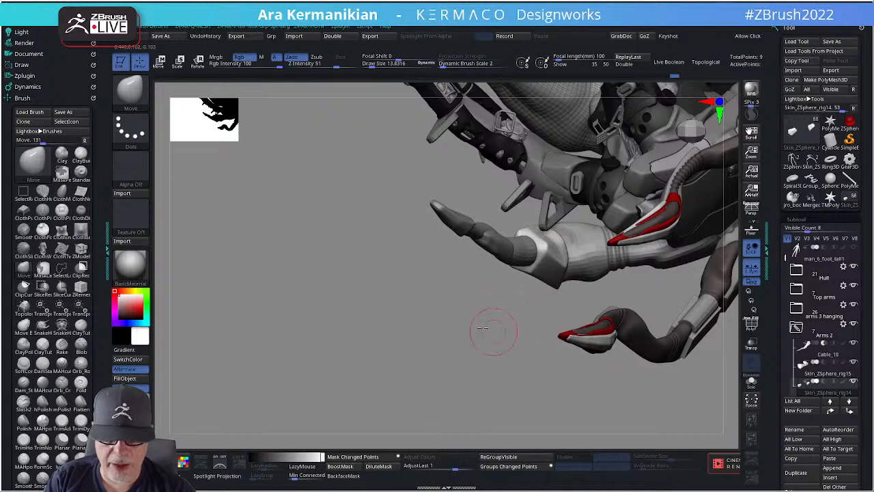
left_click_drag(485, 328, 540, 240)
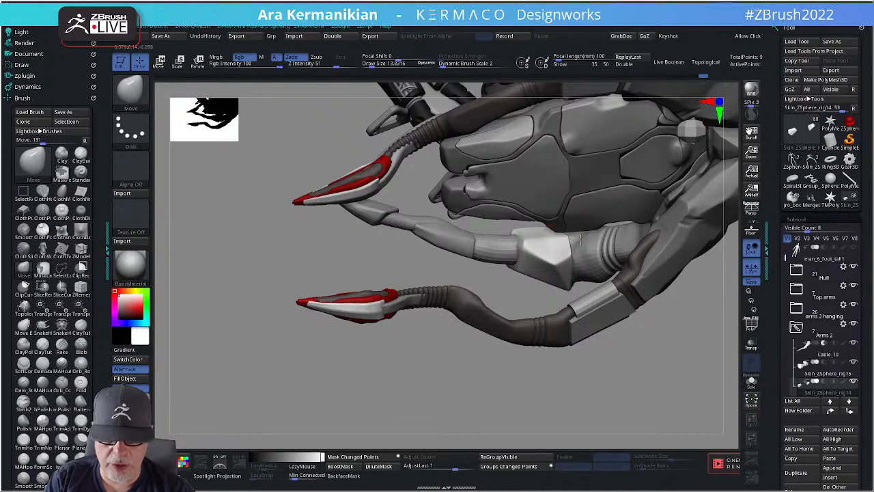
mouse_move(511, 297)
left_mouse_down()
mouse_move(610, 230)
mouse_move(573, 262)
mouse_move(524, 240)
left_mouse_up()
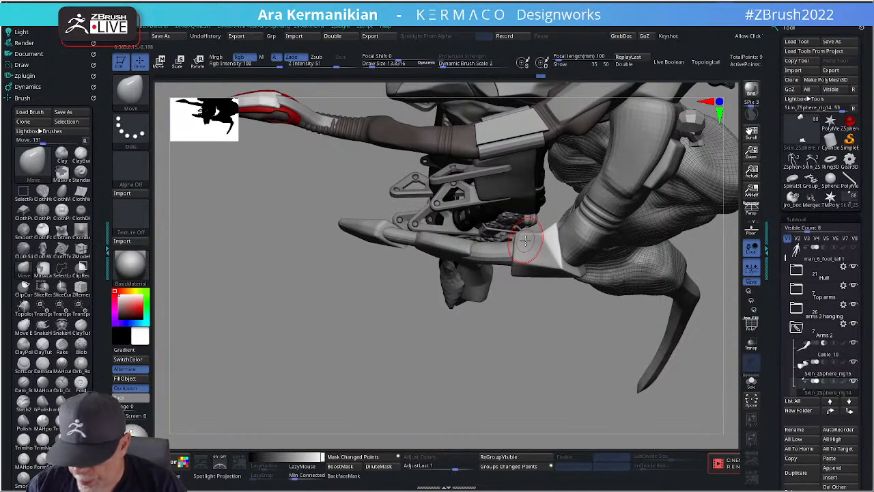
Adjust the forearm guard's upper and outer edges around the arm with the Move brush from several angles.
left_click_drag(547, 378, 542, 321)
mouse_move(518, 208)
left_mouse_down()
mouse_move(507, 210)
mouse_move(515, 214)
left_mouse_up()
left_click_drag(477, 235, 521, 197)
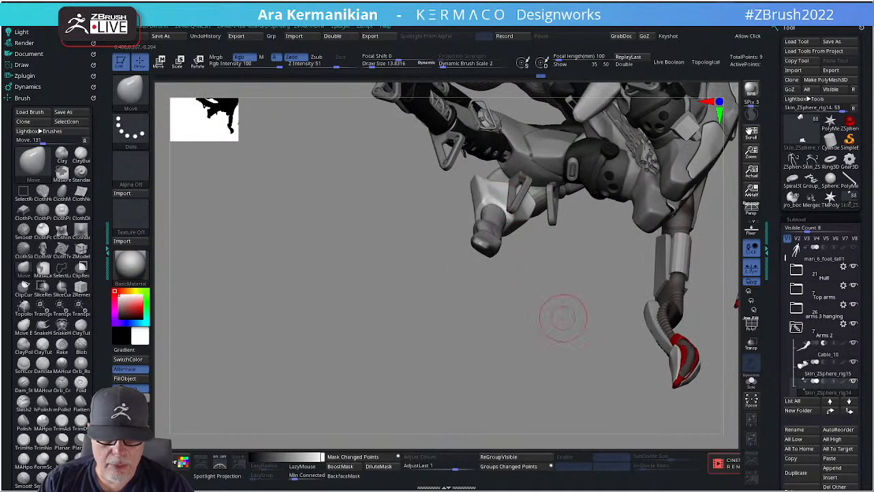
mouse_move(563, 316)
left_mouse_down()
mouse_move(487, 226)
mouse_move(489, 212)
left_mouse_up()
left_click_drag(450, 166, 453, 170)
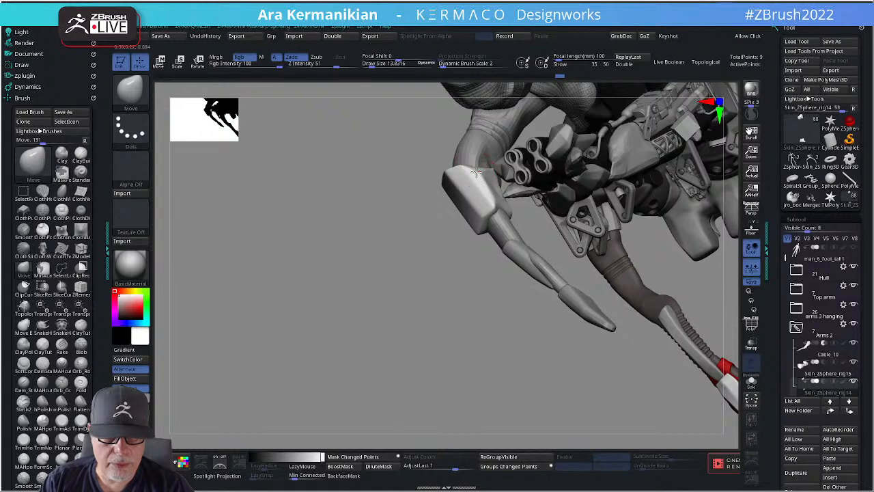
mouse_move(426, 308)
left_mouse_down()
mouse_move(412, 271)
mouse_move(386, 256)
mouse_move(501, 200)
mouse_move(488, 172)
left_mouse_up()
left_click_drag(452, 164, 486, 165)
mouse_move(439, 184)
left_mouse_down()
mouse_move(433, 179)
mouse_move(485, 172)
left_mouse_up()
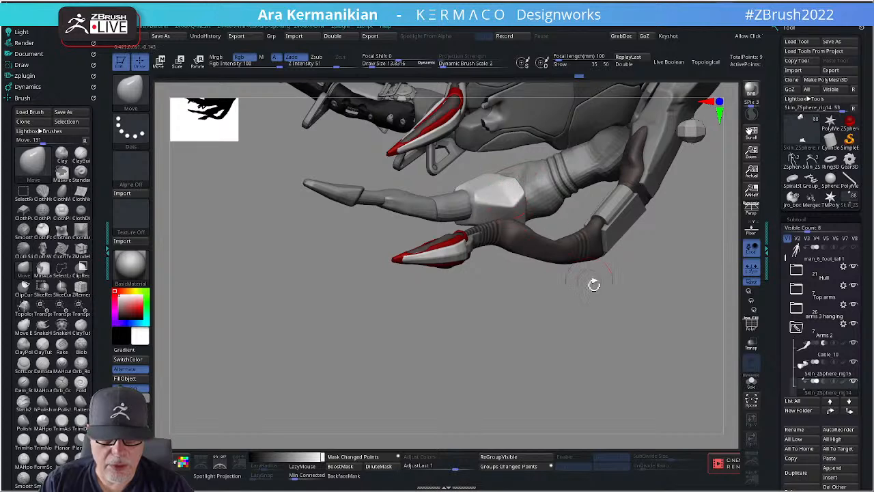
Use the Move brush to fit the guard's elbow-side rim closer around the forearm.
left_click_drag(625, 364, 539, 273)
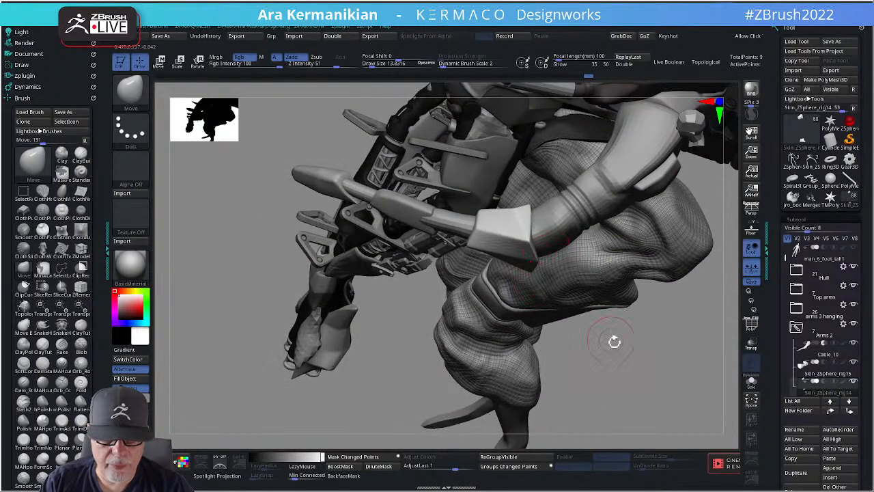
mouse_move(614, 341)
left_mouse_down()
mouse_move(517, 234)
mouse_move(532, 238)
left_mouse_up()
left_click_drag(631, 343, 539, 244)
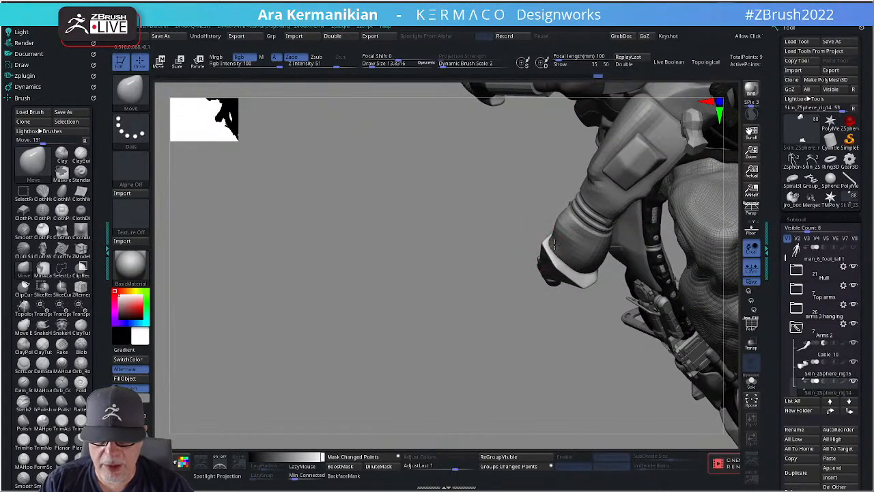
left_click_drag(581, 293, 589, 273)
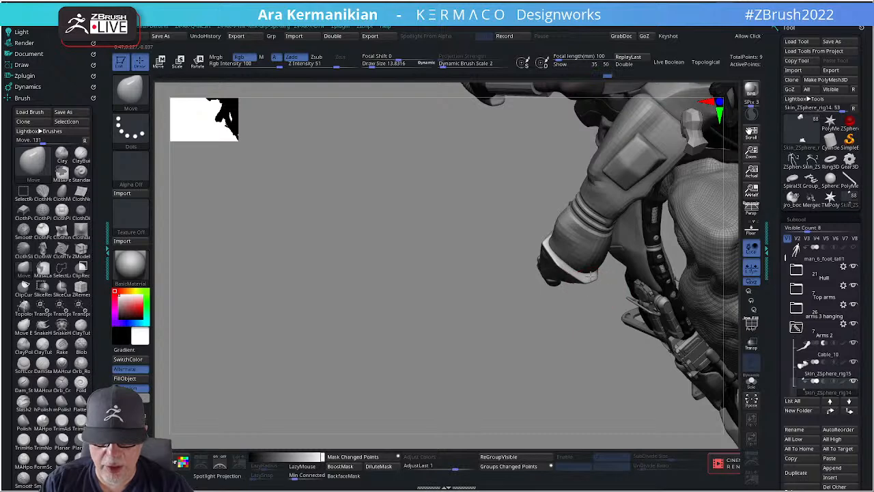
left_click_drag(579, 328, 552, 255)
left_click_drag(551, 253, 594, 328)
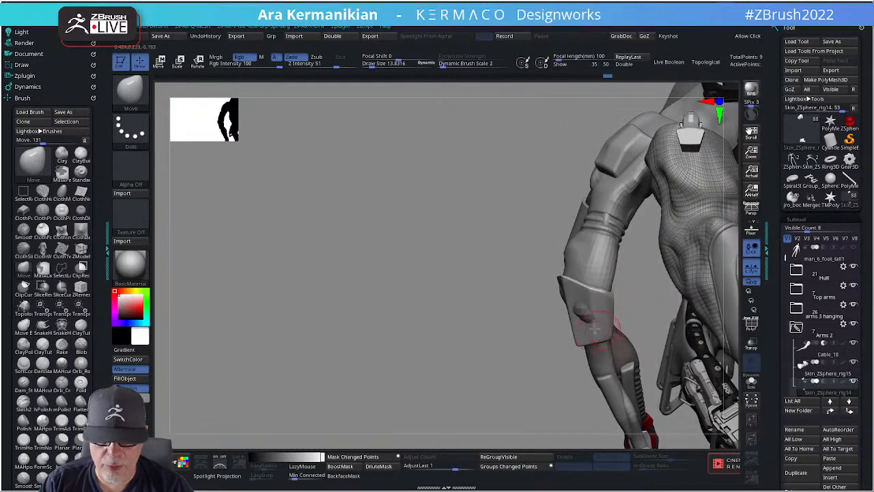
Select the Cable_10 arm subtool and smooth the forearm where it meets the guard.
left_click(591, 258, "alt")
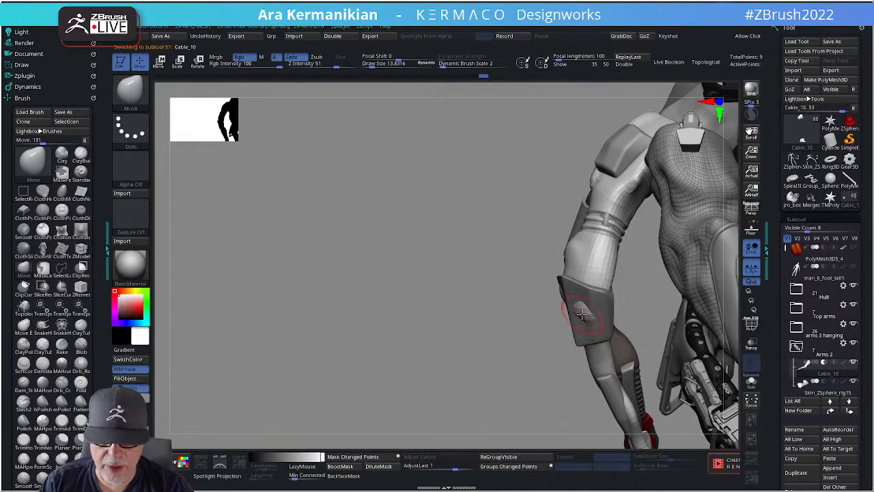
key("shift")
mouse_move(462, 377)
left_mouse_down()
mouse_move(560, 321)
mouse_move(648, 300)
mouse_move(566, 286)
left_mouse_up()
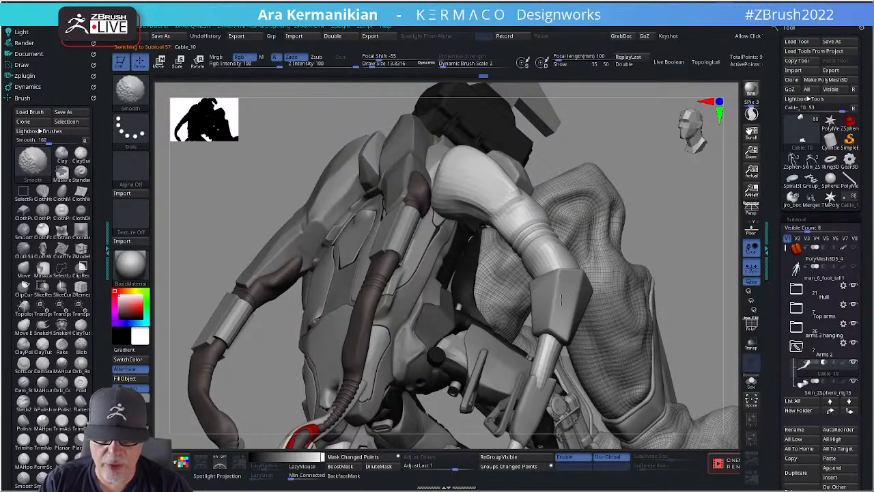
mouse_move(680, 245)
left_mouse_down("alt")
mouse_move(617, 238)
mouse_move(663, 255)
mouse_move(655, 239)
mouse_move(650, 251)
mouse_move(656, 183)
mouse_move(635, 233)
mouse_move(634, 284)
mouse_move(557, 295)
left_mouse_up("alt")
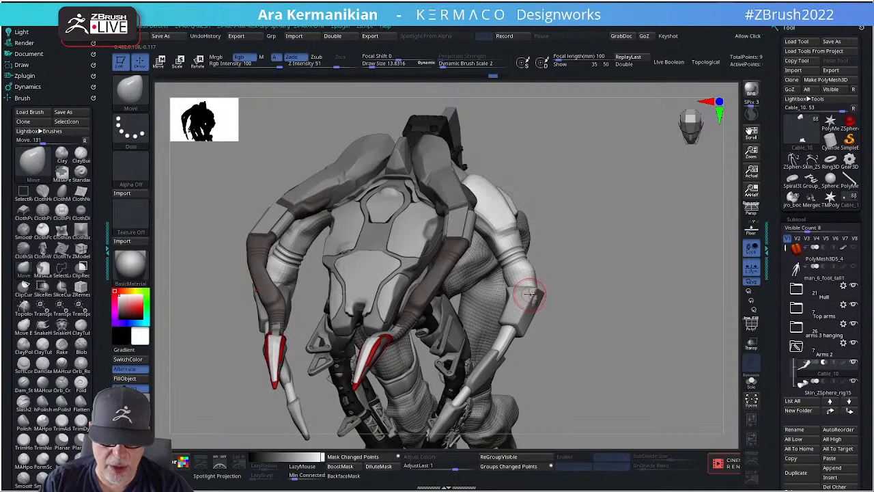
Select the forearm guard subtool again and nudge its outer rim with the Move brush.
left_click(530, 294, "alt")
key("ctrl+shift")
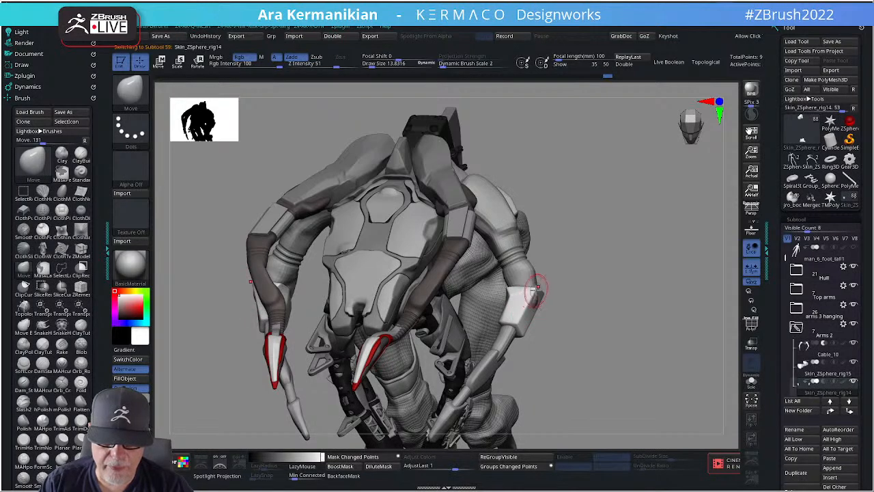
left_click_drag(605, 290, 528, 302)
Switch back to the Cable_10 arm subtool and soften the forearm beside the guard's elbow-side rim.
left_click(530, 297, "alt")
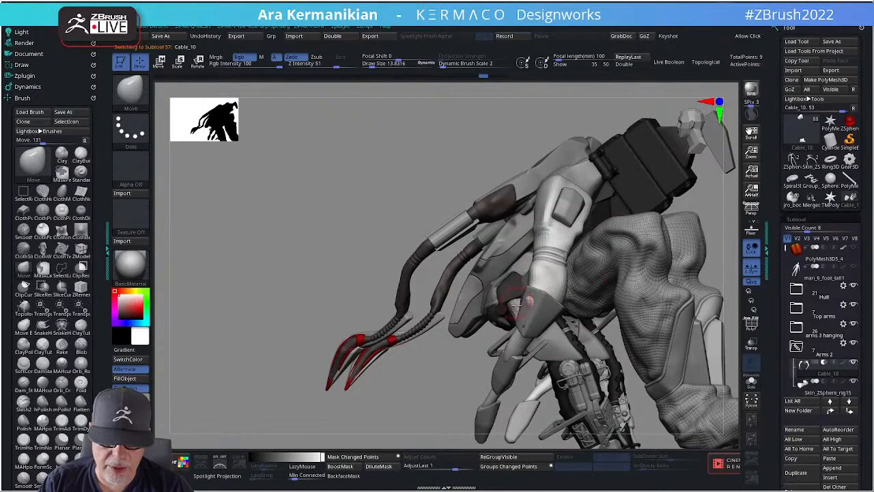
key("shift")
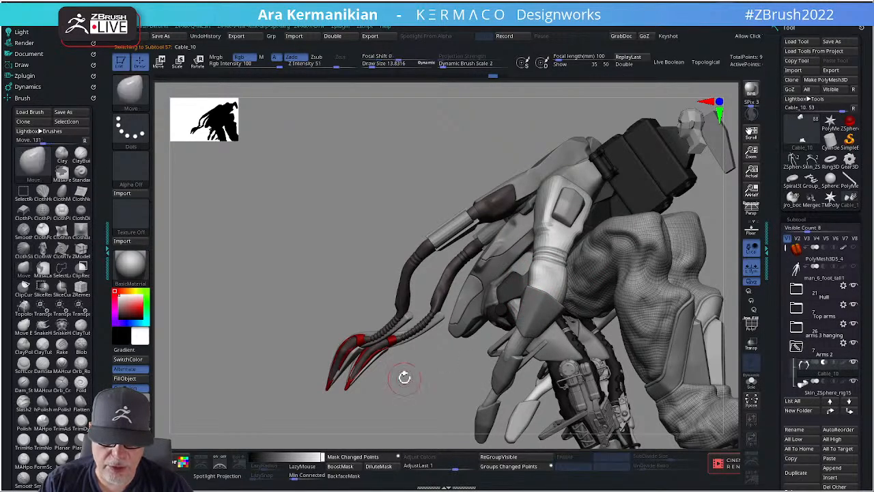
mouse_move(354, 378)
left_mouse_down("alt")
mouse_move(351, 370)
mouse_move(687, 244)
mouse_move(687, 284)
mouse_move(658, 228)
mouse_move(675, 260)
mouse_move(678, 293)
left_mouse_up("alt")
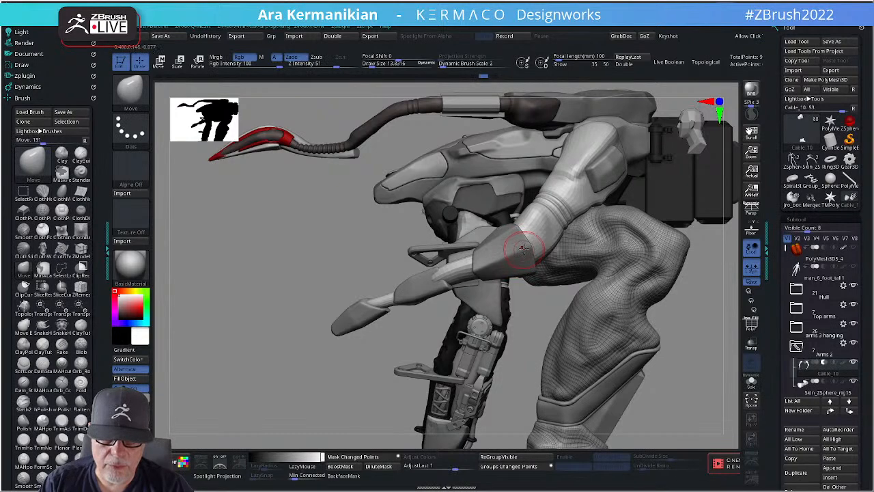
Select the forearm guards and refine their elbow-side corner and underside profile with the Move brush.
left_click(527, 250, "alt")
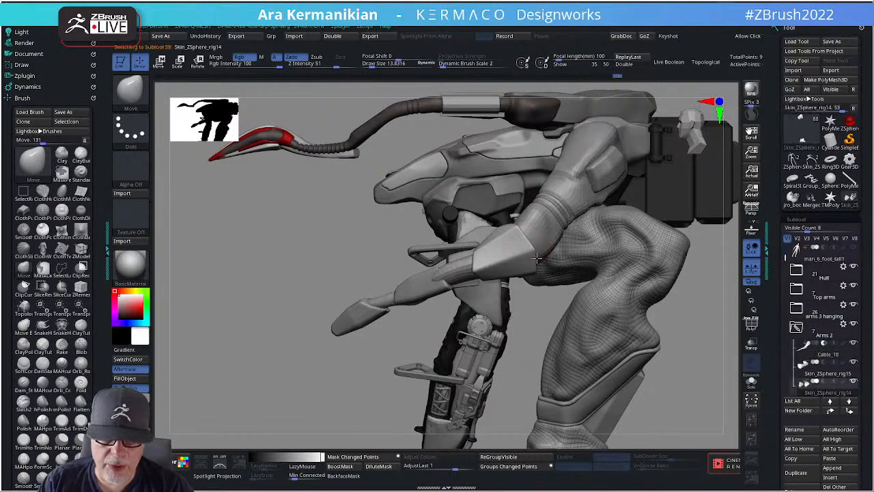
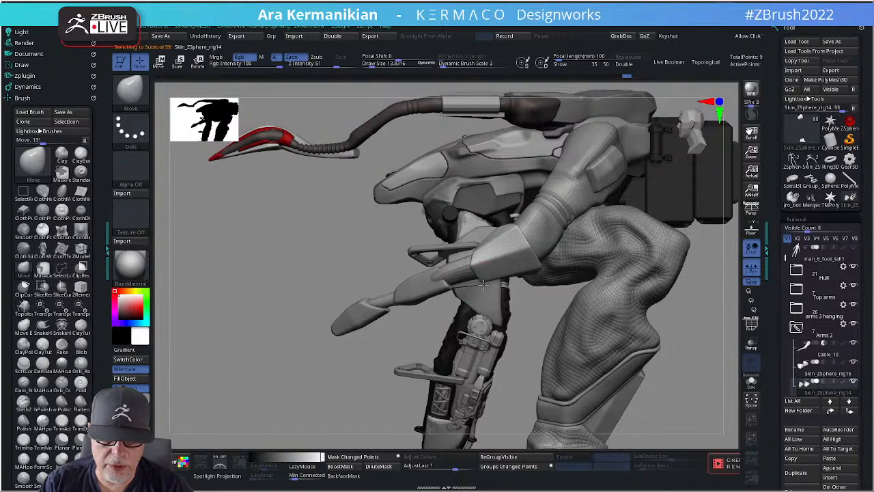
mouse_move(542, 312)
left_mouse_down()
mouse_move(500, 321)
mouse_move(521, 271)
mouse_move(567, 242)
mouse_move(473, 290)
mouse_move(519, 261)
mouse_move(557, 208)
mouse_move(603, 248)
mouse_move(461, 309)
left_mouse_up()
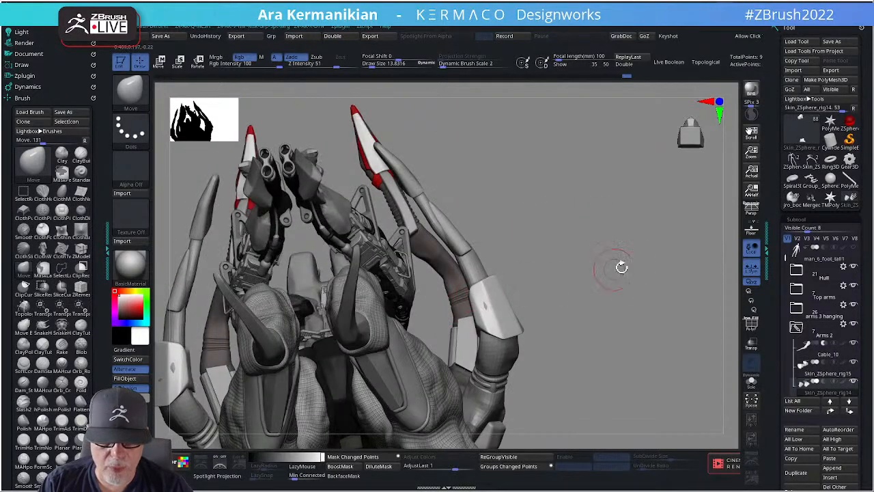
left_click_drag(621, 266, 504, 304)
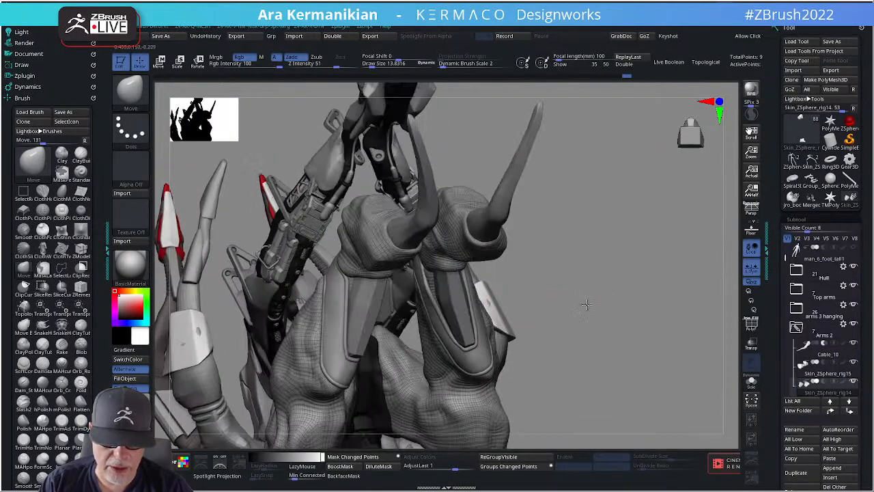
mouse_move(586, 304)
left_mouse_down()
mouse_move(476, 292)
mouse_move(468, 280)
left_mouse_up()
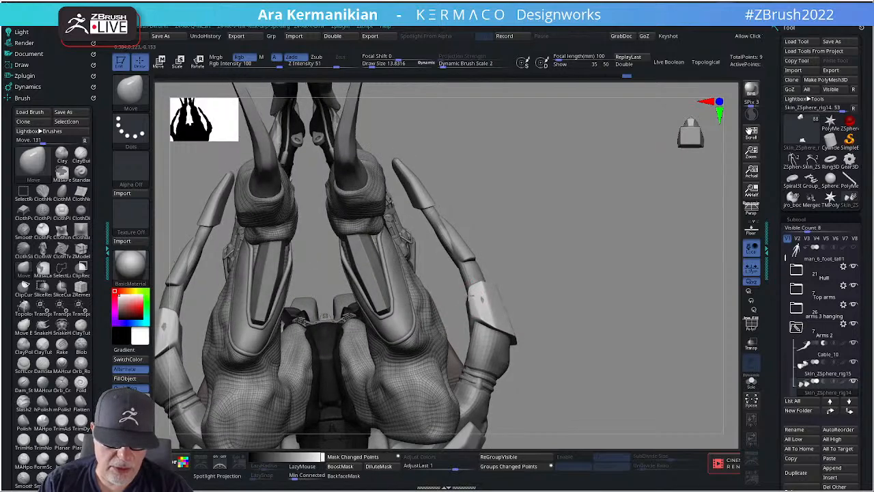
left_click_drag(469, 320, 463, 291)
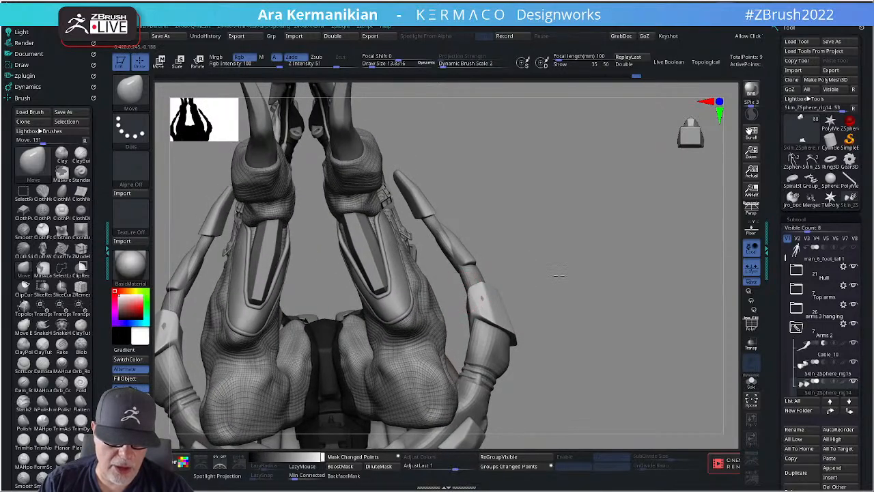
left_click_drag(558, 276, 461, 304)
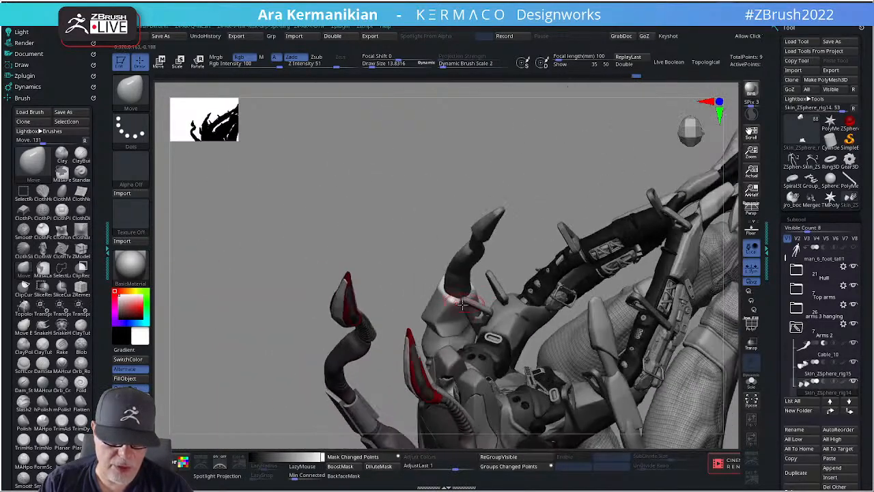
Adjust the forearm guard's lower edge with the Move brush from the creature's opposite side.
mouse_move(438, 199)
left_mouse_down("alt")
mouse_move(428, 199)
mouse_move(657, 341)
left_mouse_up("alt")
mouse_move(605, 340)
left_mouse_down()
mouse_move(646, 243)
mouse_move(631, 231)
mouse_move(648, 222)
left_mouse_up()
mouse_move(585, 224)
left_mouse_down("alt")
mouse_move(696, 284)
mouse_move(710, 335)
left_mouse_up("alt")
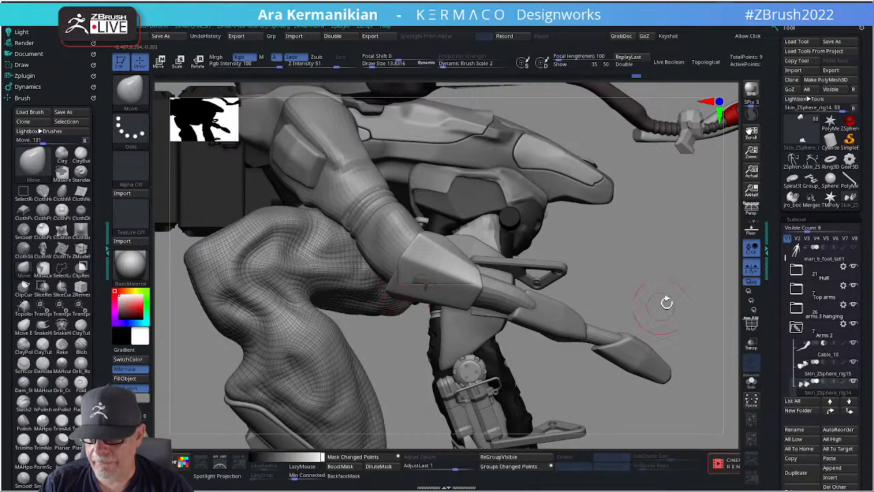
left_click_drag(687, 262, 701, 258)
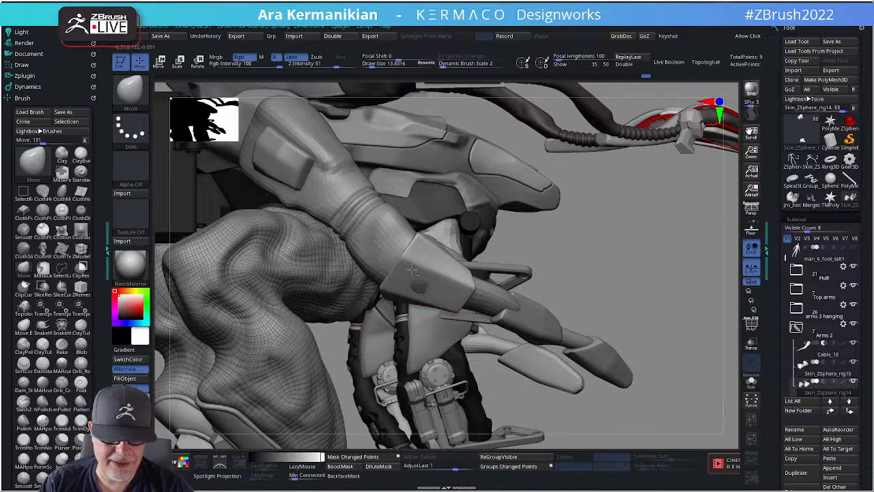
left_click_drag(629, 256, 689, 255)
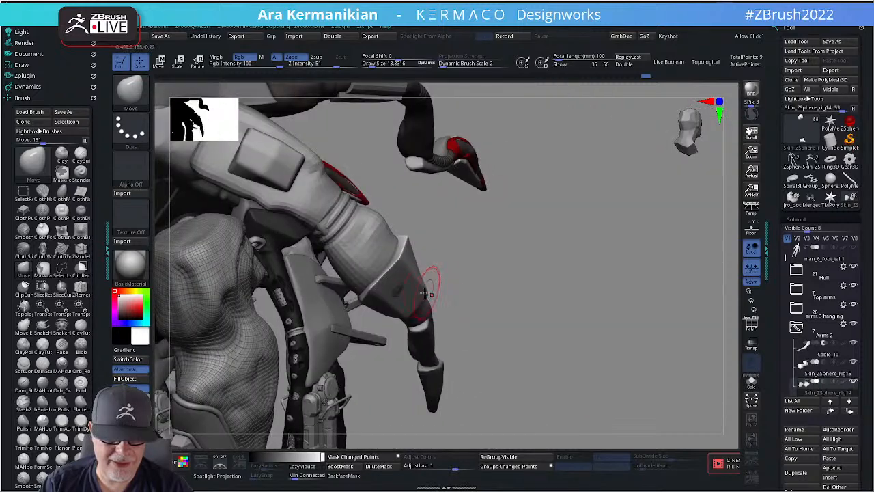
Select the Cable_10 arm subtool and smooth the forearm surface above the opposite guard.
left_click(370, 252, "alt")
left_click_drag(554, 289, 479, 274)
key("shift")
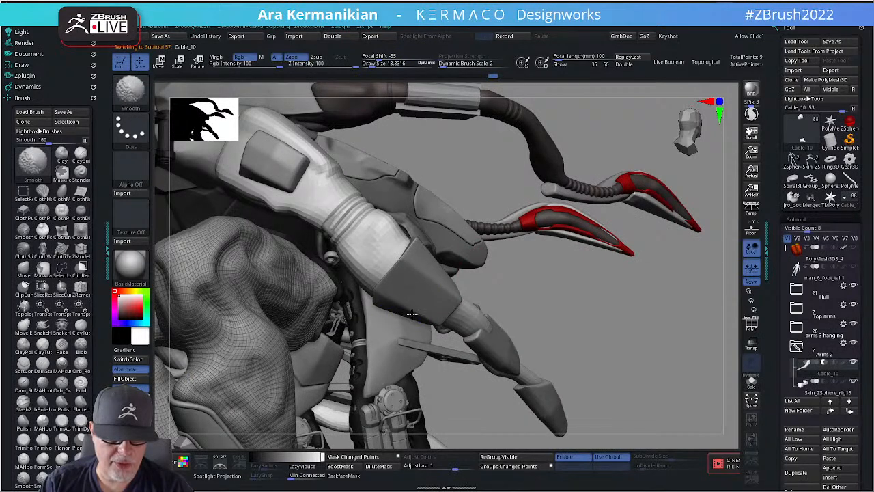
Select the Skin_ZSphere_rig13 pieces beside the elbow rings and move them onto the inner side of the upper arms with the gizmo.
left_click(427, 245, "alt")
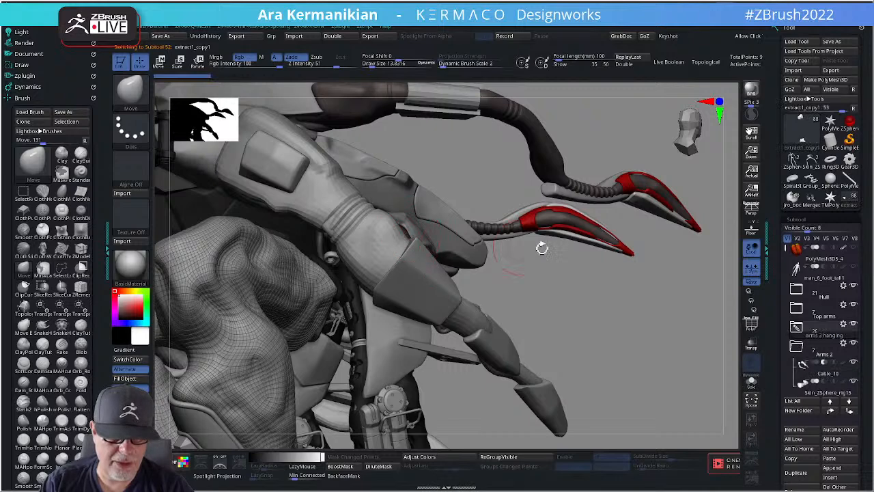
key("ctrl")
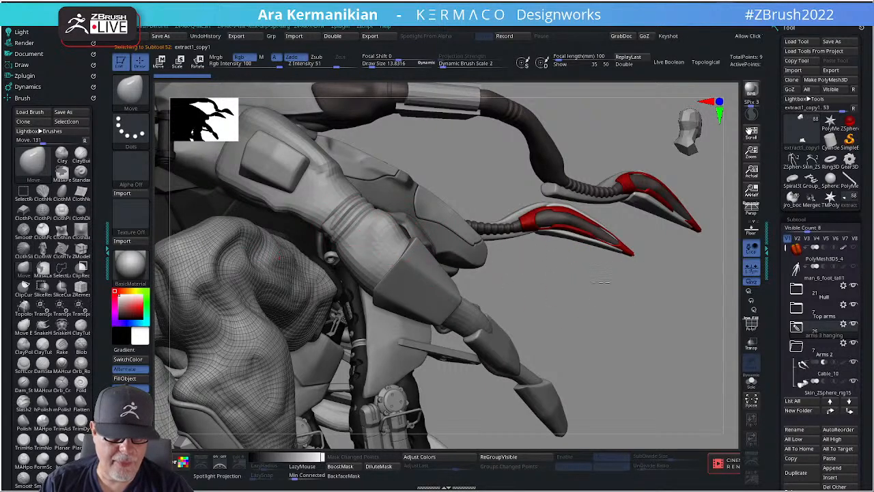
left_click_drag(514, 265, 613, 277)
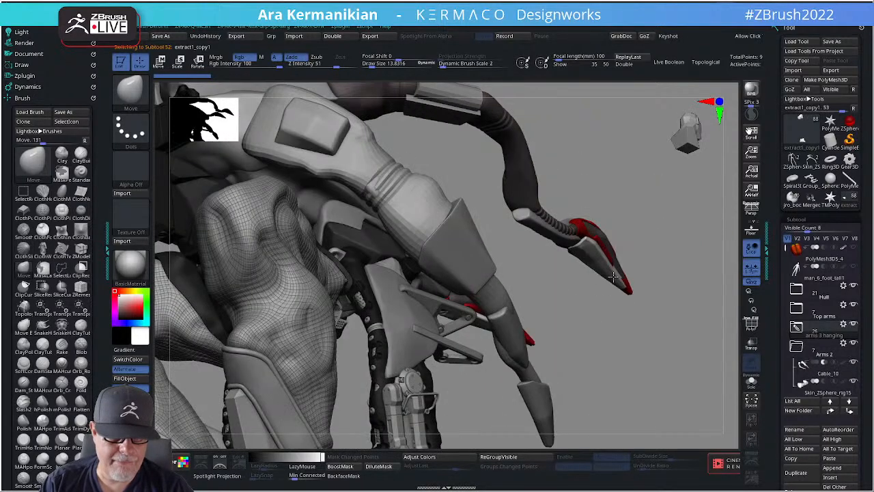
left_click(372, 185, "alt")
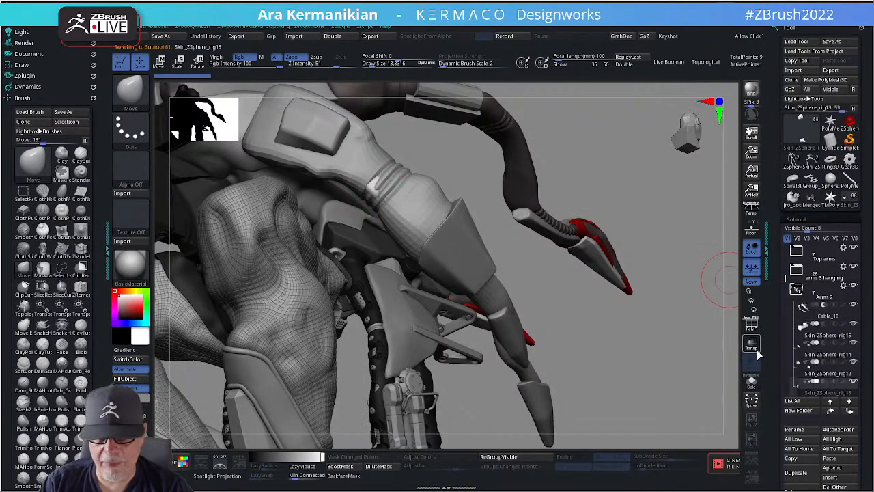
left_click(750, 383)
left_click(750, 383)
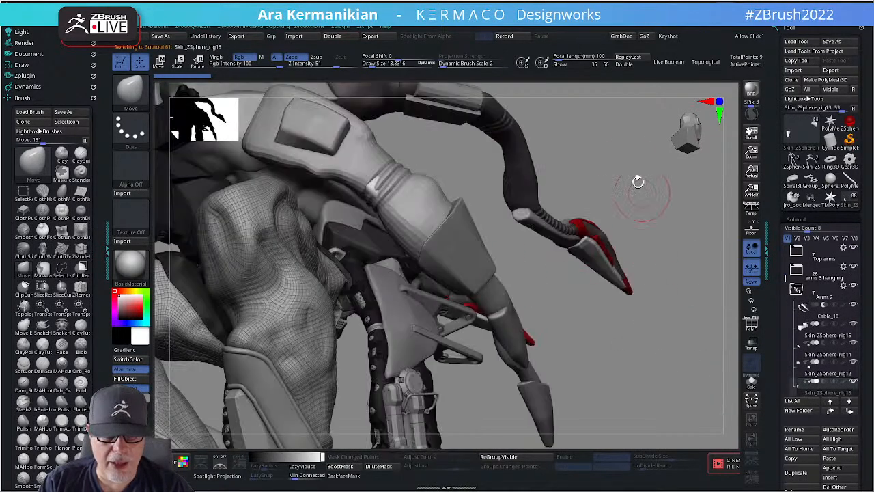
left_click_drag(590, 182, 342, 198)
key("w")
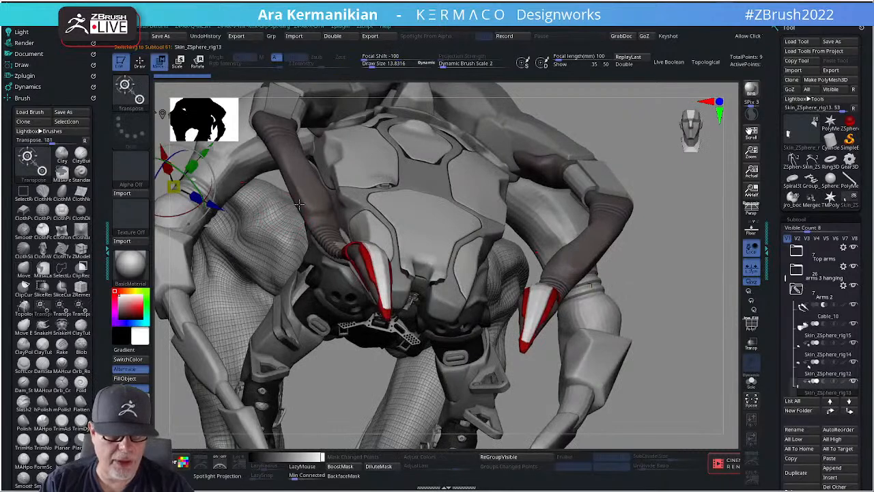
left_click_drag(214, 207, 281, 121)
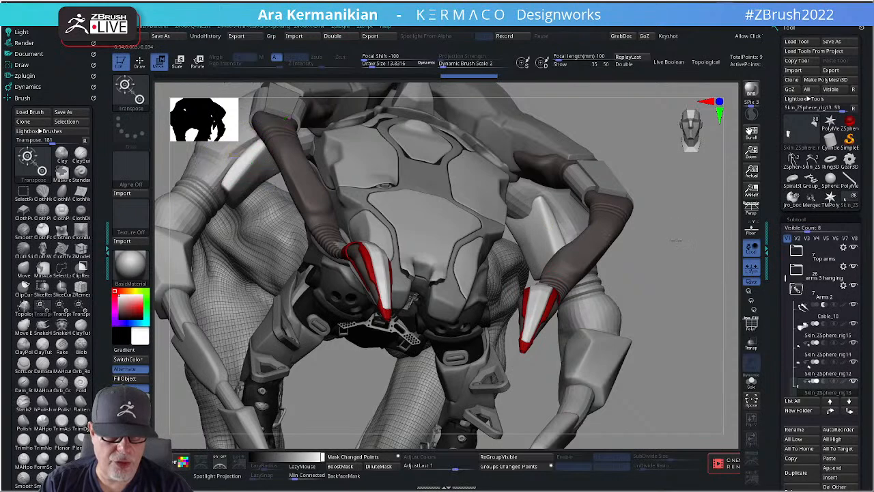
left_click_drag(670, 229, 669, 215)
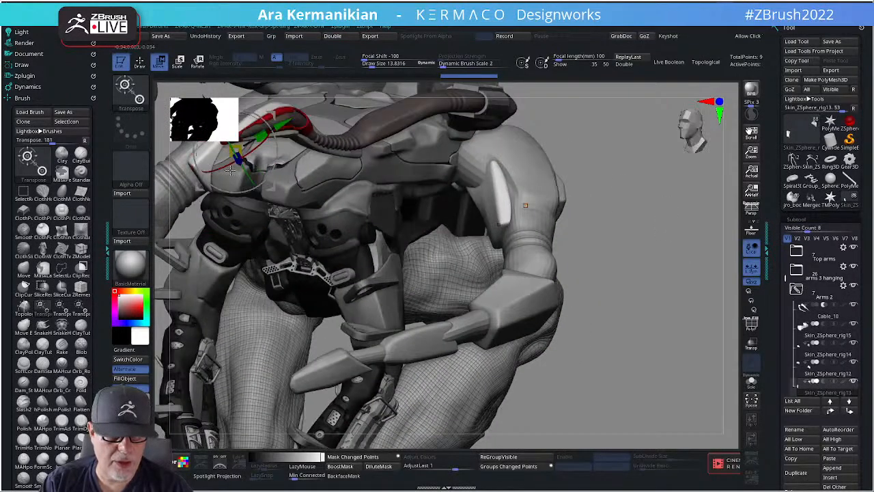
left_click_drag(250, 149, 252, 152)
Stretch the inner upper-arm plate's upper end towards the shoulder with the Move brush.
key("q")
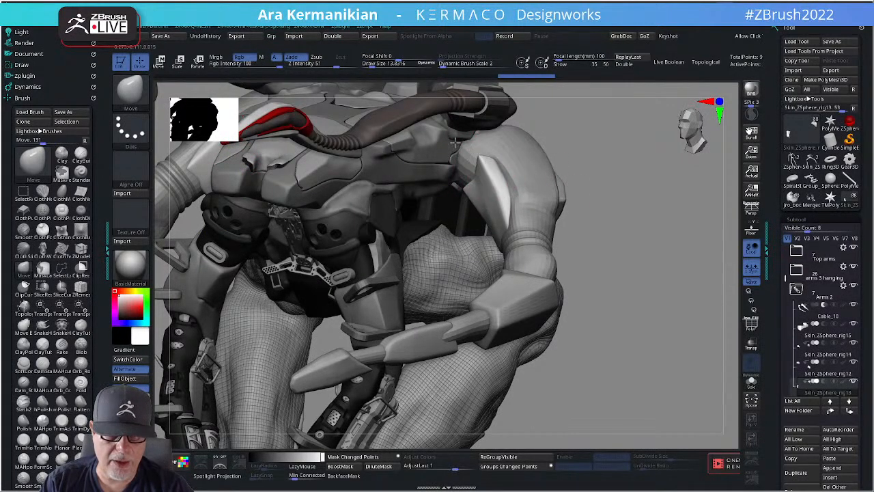
left_click_drag(669, 189, 478, 200)
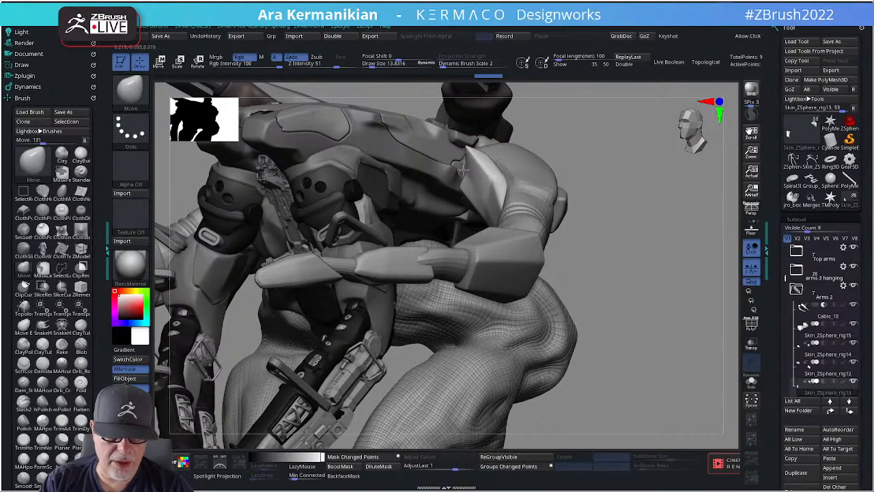
left_click_drag(616, 187, 566, 187)
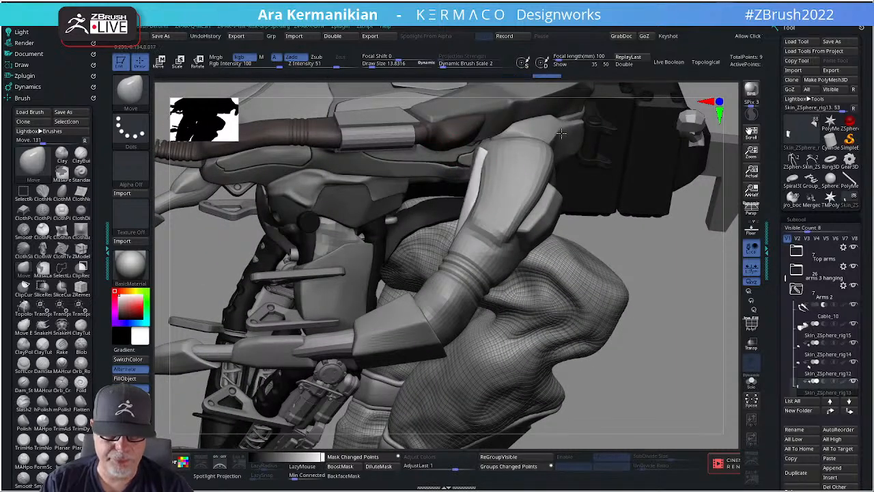
left_click_drag(663, 256, 720, 236)
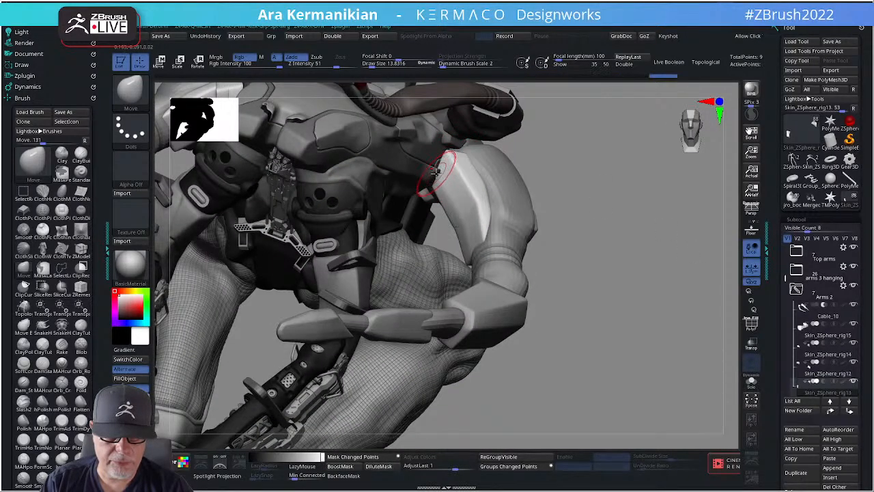
Broaden the inner upper-arm plate and fit its edges against the arm from the side, above and underneath.
left_click_drag(544, 185, 497, 195)
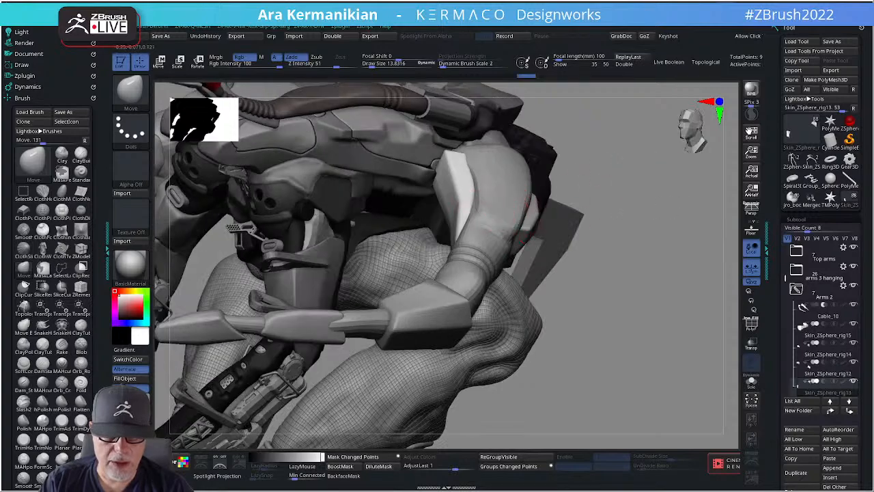
mouse_move(659, 184)
left_mouse_down()
mouse_move(669, 227)
mouse_move(594, 229)
mouse_move(446, 280)
left_mouse_up()
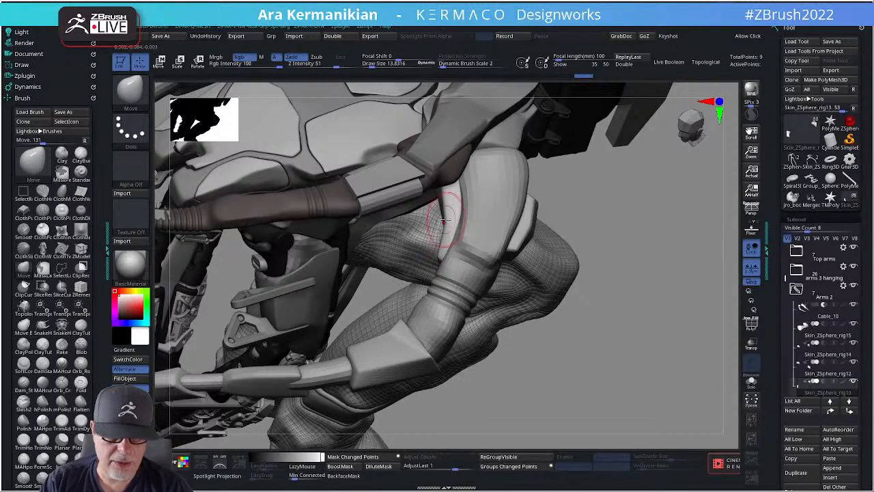
mouse_move(664, 219)
left_mouse_down()
mouse_move(686, 192)
mouse_move(666, 218)
mouse_move(661, 153)
mouse_move(672, 204)
mouse_move(659, 224)
mouse_move(605, 216)
left_mouse_up()
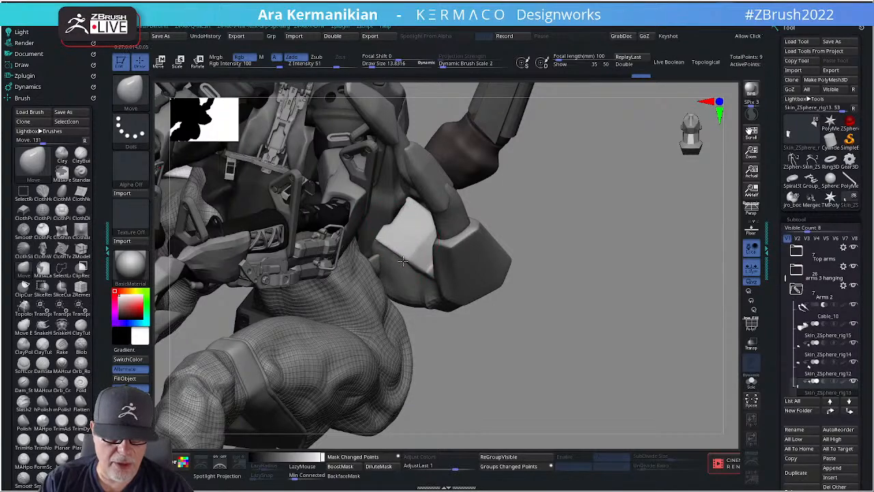
left_click_drag(618, 226, 628, 125)
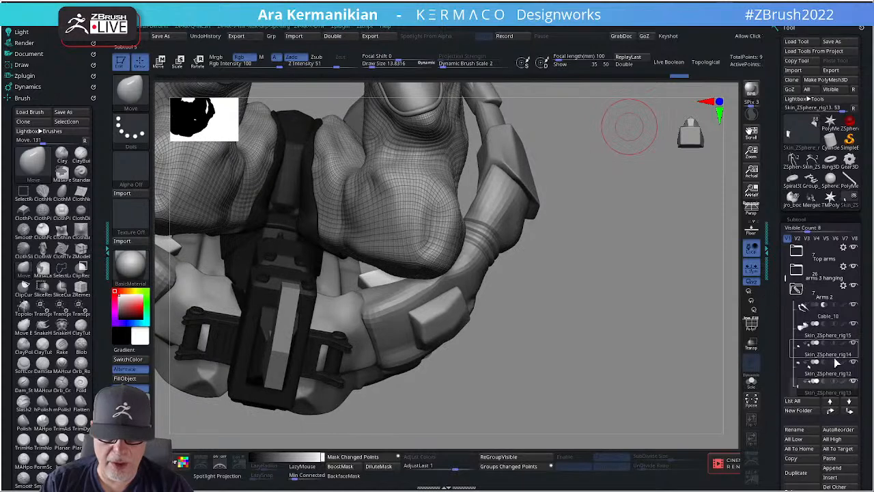
Isolate the inner upper-arm plates and refine their hidden faces and ends with the Move brush, restoring the full model.
left_click(751, 381)
left_click_drag(583, 365, 369, 297)
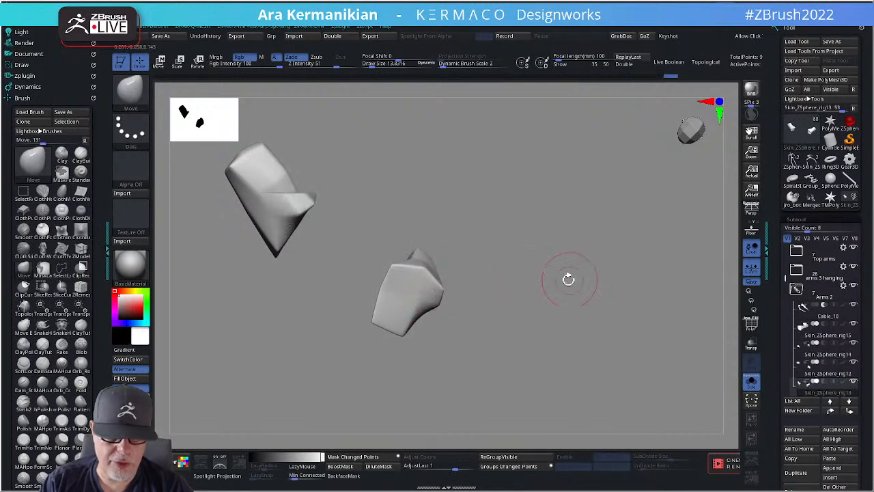
left_click_drag(568, 278, 457, 267)
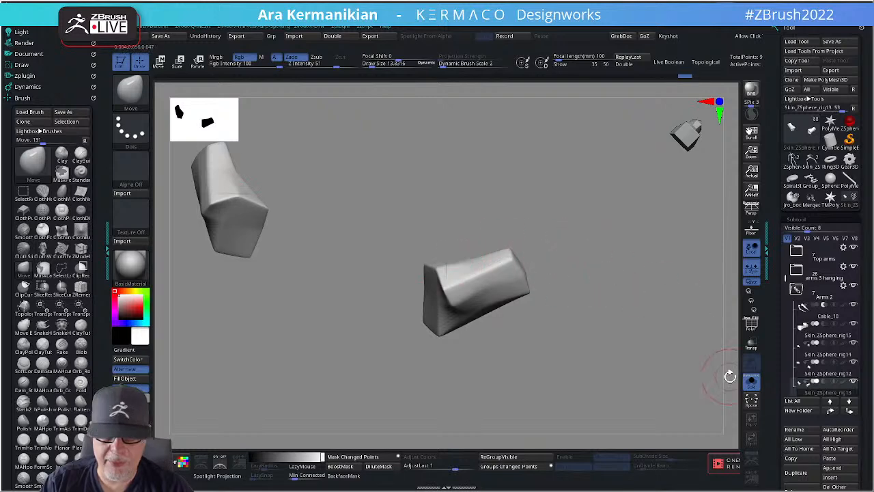
left_click(750, 380)
mouse_move(618, 294)
left_mouse_down("alt")
mouse_move(601, 325)
mouse_move(582, 322)
mouse_move(556, 347)
mouse_move(583, 354)
mouse_move(546, 354)
mouse_move(537, 367)
mouse_move(506, 415)
mouse_move(519, 431)
mouse_move(544, 371)
mouse_move(427, 244)
left_mouse_up("alt")
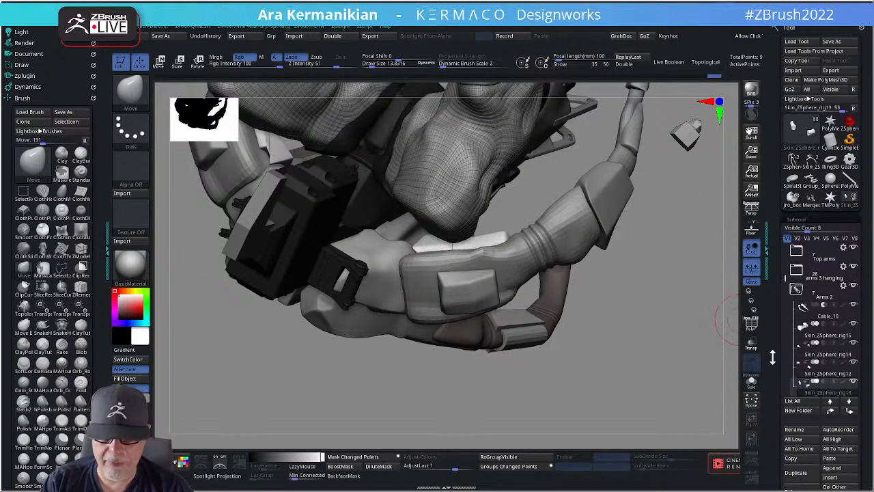
left_click(751, 381)
left_click_drag(441, 272, 412, 271)
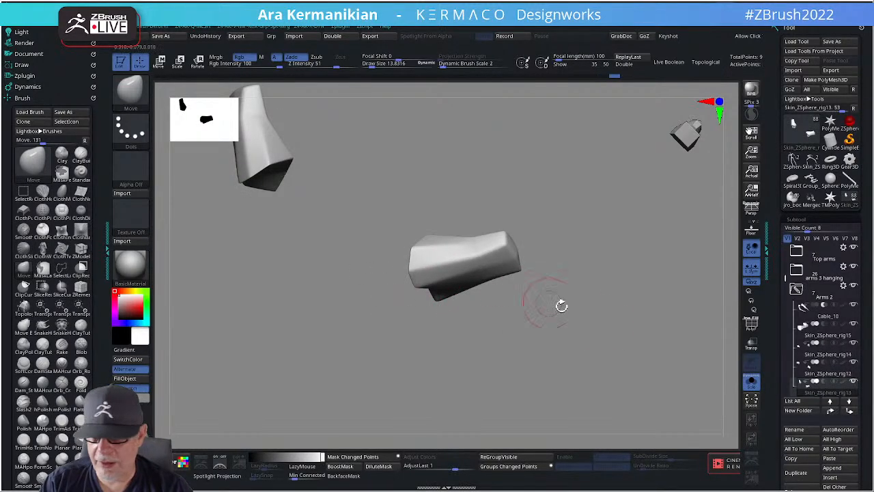
left_click(751, 382)
Adjust the plate's shoulder-side edge and outer corners on the opposite arm with the Move brush.
left_click_drag(635, 330, 498, 304)
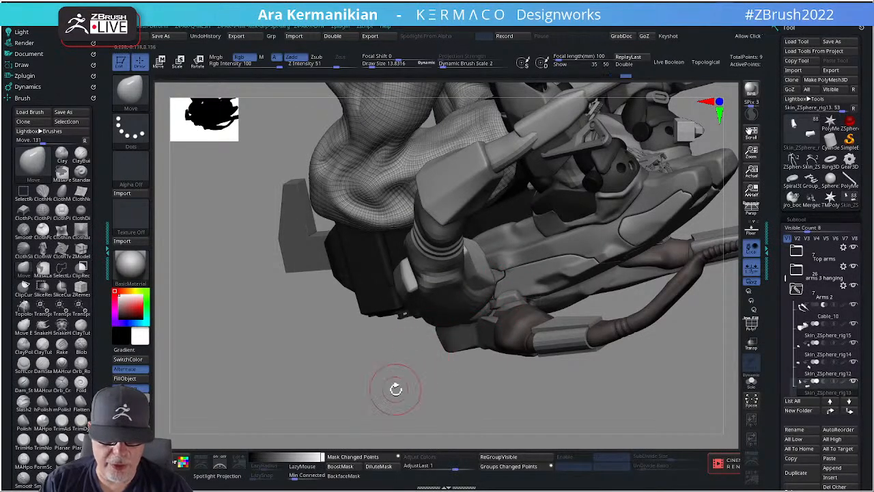
left_click_drag(396, 388, 487, 235)
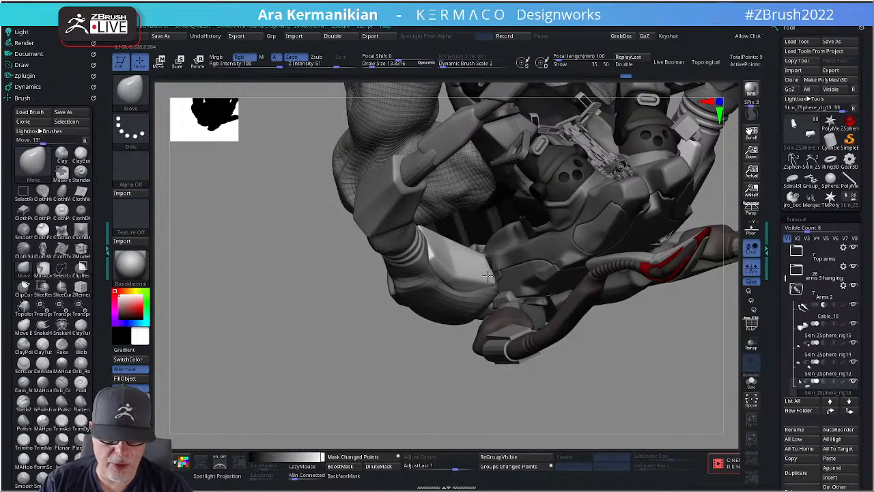
left_click_drag(458, 349, 416, 357)
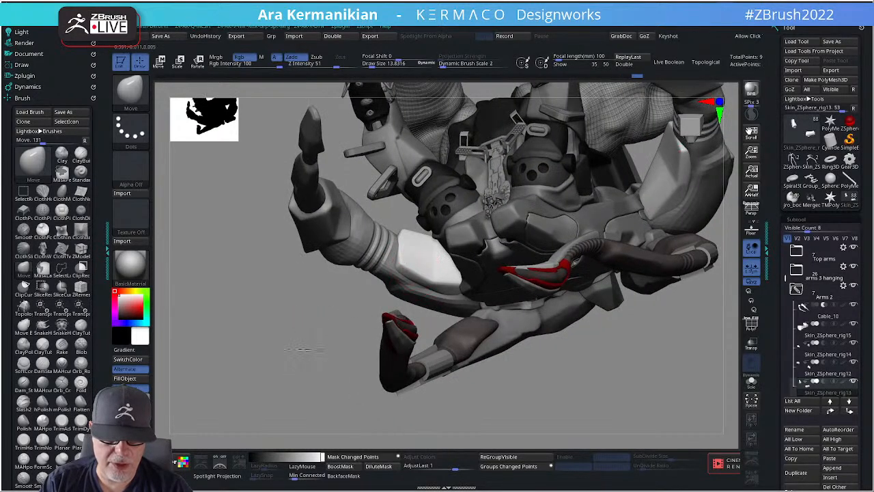
left_click_drag(304, 349, 287, 382)
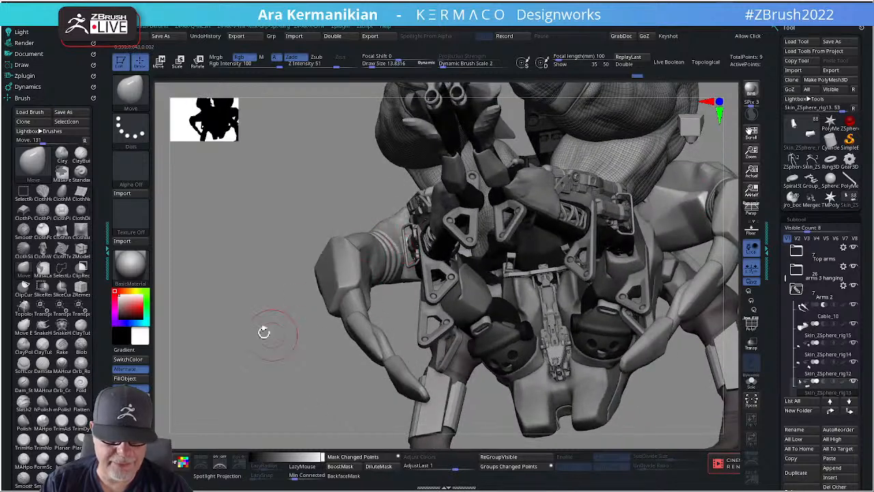
left_click_drag(263, 332, 513, 244)
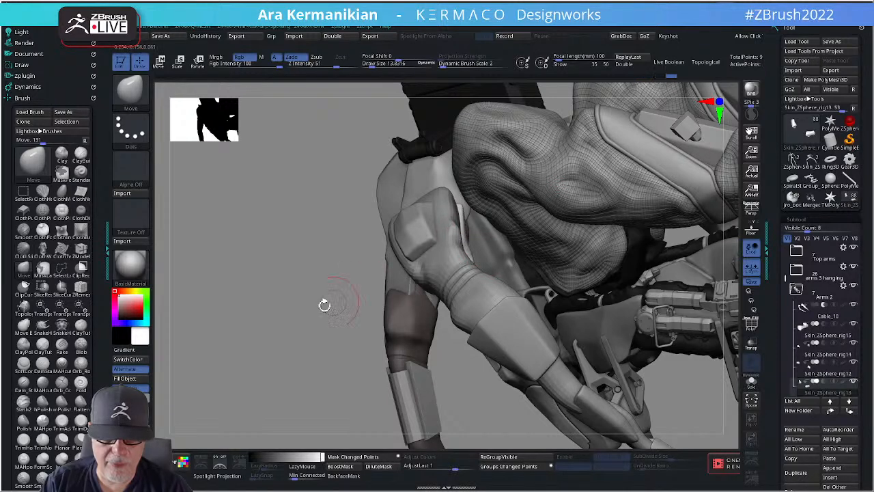
Select the arm mesh Cable_10 and reshape its upper arm's shoulder-side edge with the Move and Smooth brushes.
left_click_drag(326, 306, 260, 300)
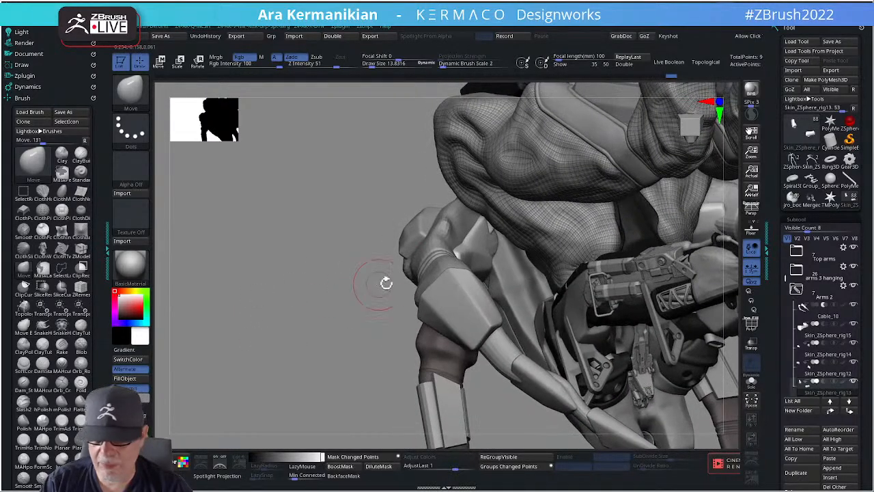
left_click_drag(326, 348, 330, 308)
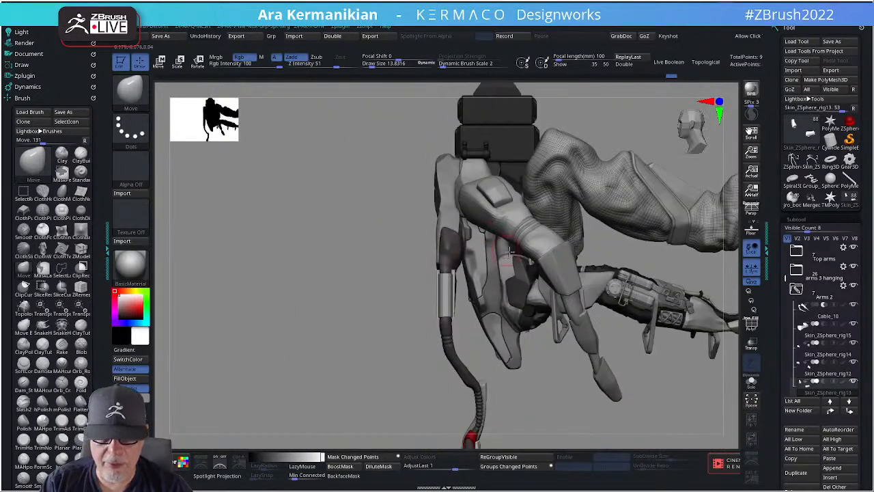
left_click_drag(625, 244, 646, 228, "alt")
left_click_drag(716, 229, 627, 217)
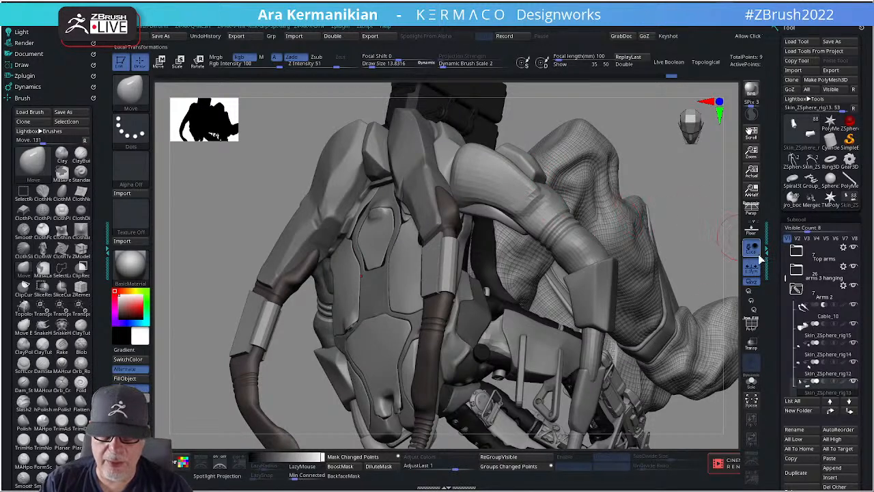
left_click_drag(670, 192, 548, 183, "alt")
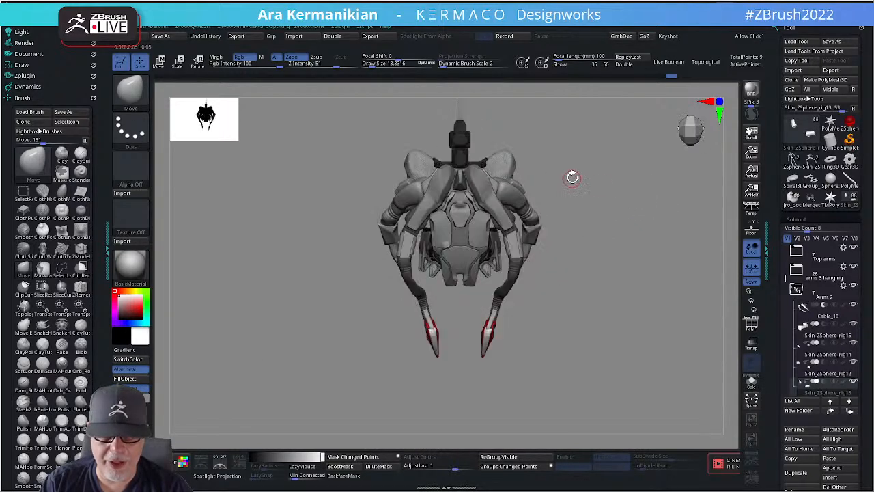
left_click_drag(626, 180, 452, 221, "alt")
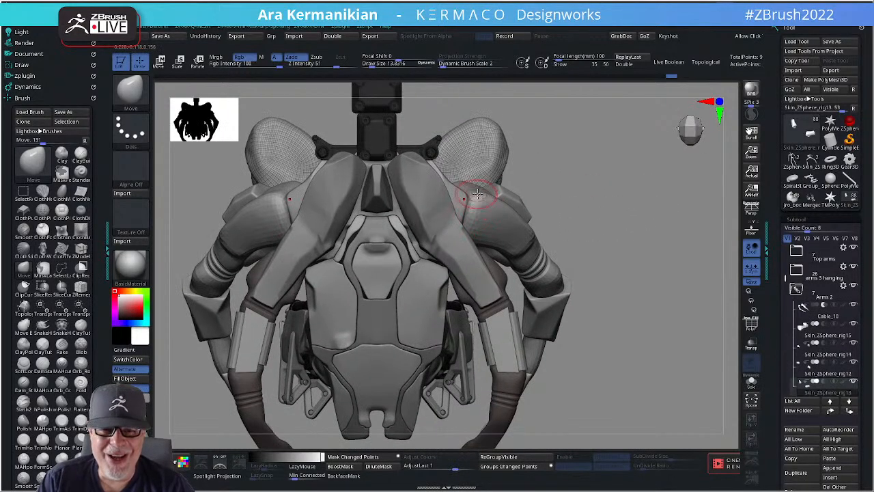
left_click(482, 195, "alt")
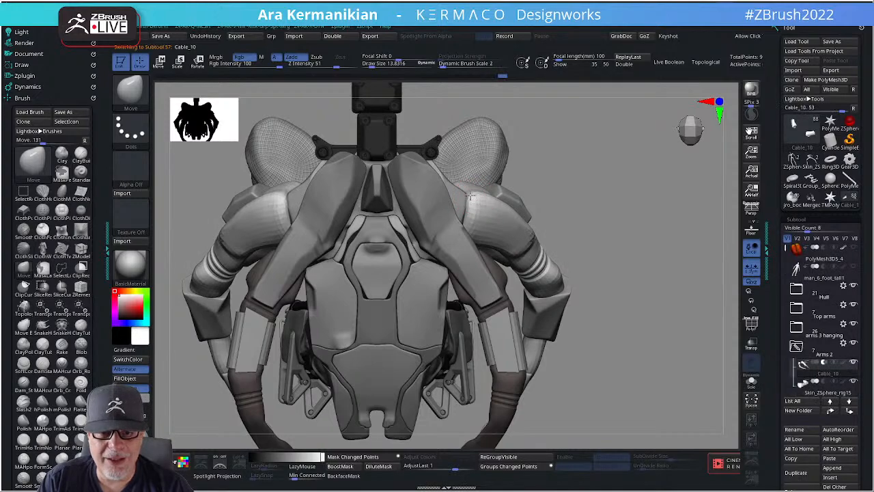
mouse_move(657, 209)
left_mouse_down()
mouse_move(616, 170)
mouse_move(626, 134)
mouse_move(613, 102)
mouse_move(569, 108)
mouse_move(598, 139)
mouse_move(593, 155)
mouse_move(649, 95)
mouse_move(478, 233)
left_mouse_up()
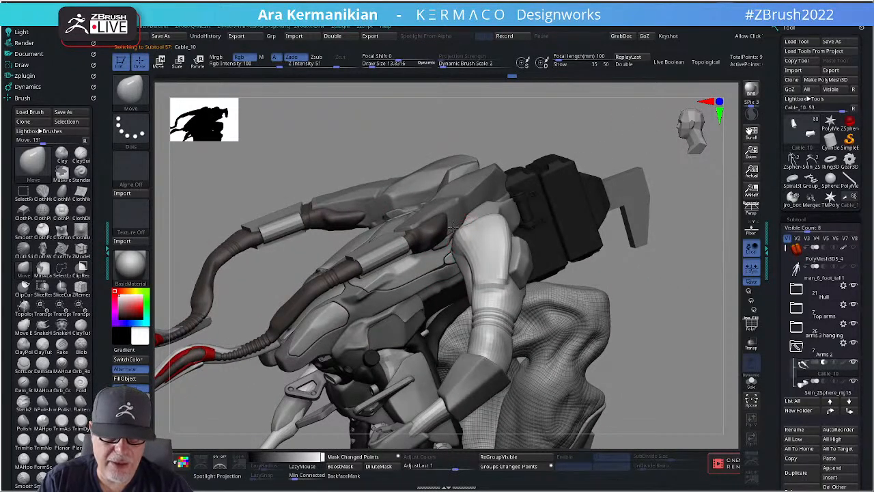
left_click_drag(662, 280, 461, 229)
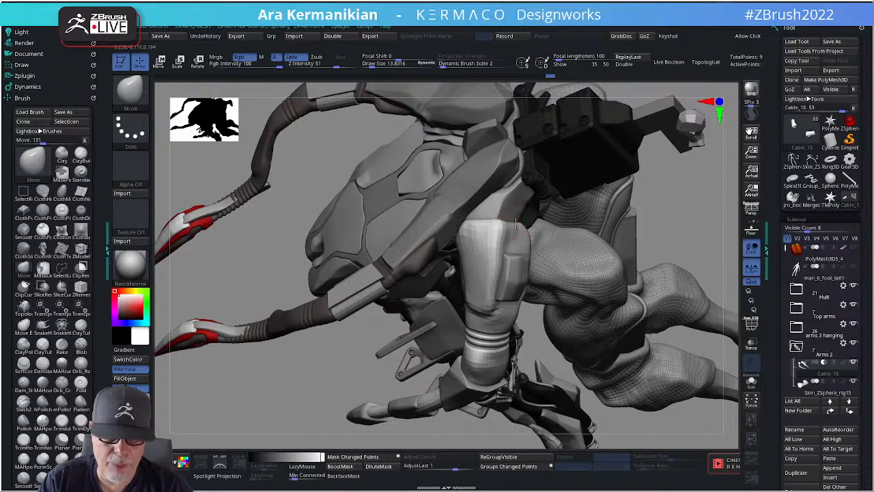
mouse_move(511, 224)
left_mouse_down()
mouse_move(675, 221)
mouse_move(521, 228)
left_mouse_up()
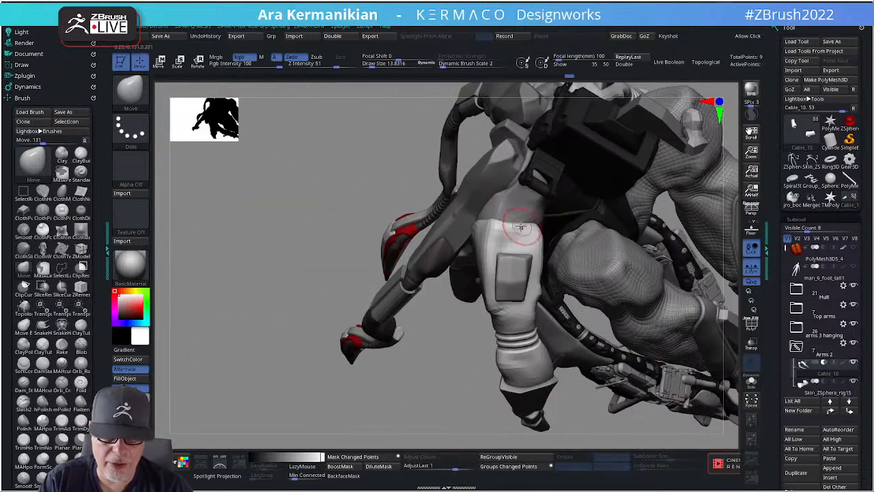
key("shift")
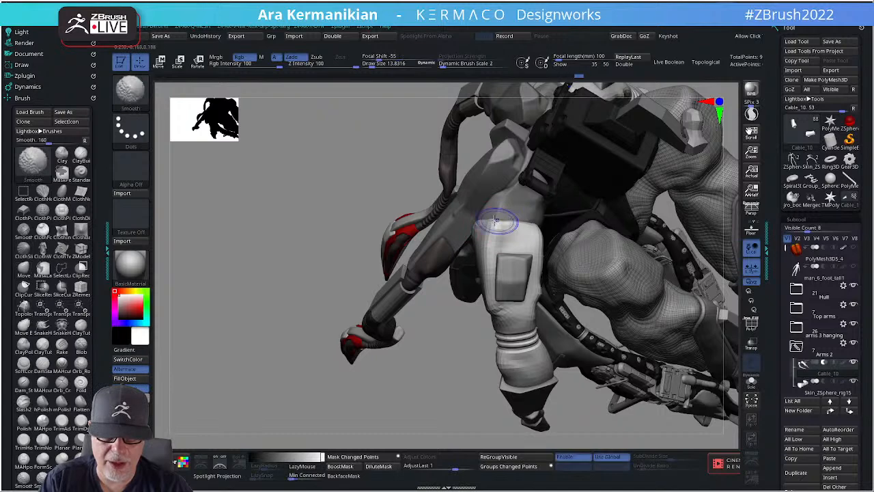
Fit the upper arm's inner edge and shoulder end from the outside, underneath and front with the Move brush.
left_click_drag(461, 360, 586, 238)
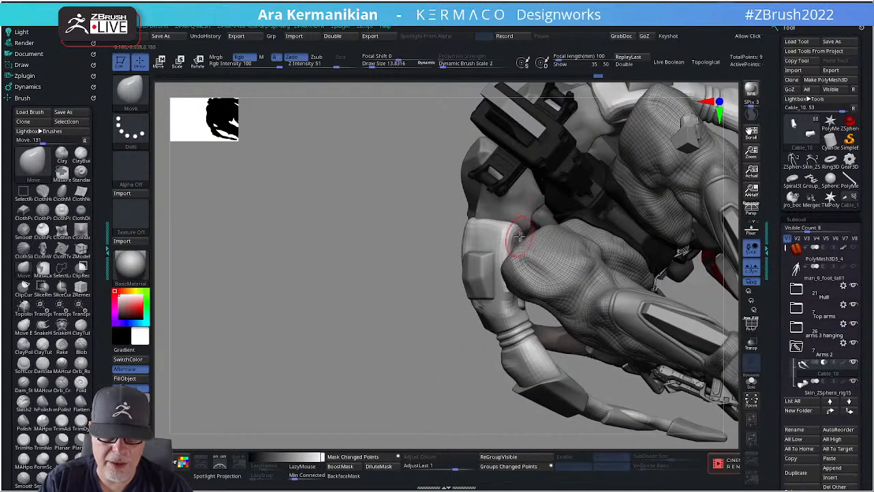
mouse_move(338, 387)
left_mouse_down()
mouse_move(359, 336)
mouse_move(316, 298)
mouse_move(301, 296)
mouse_move(491, 245)
left_mouse_up()
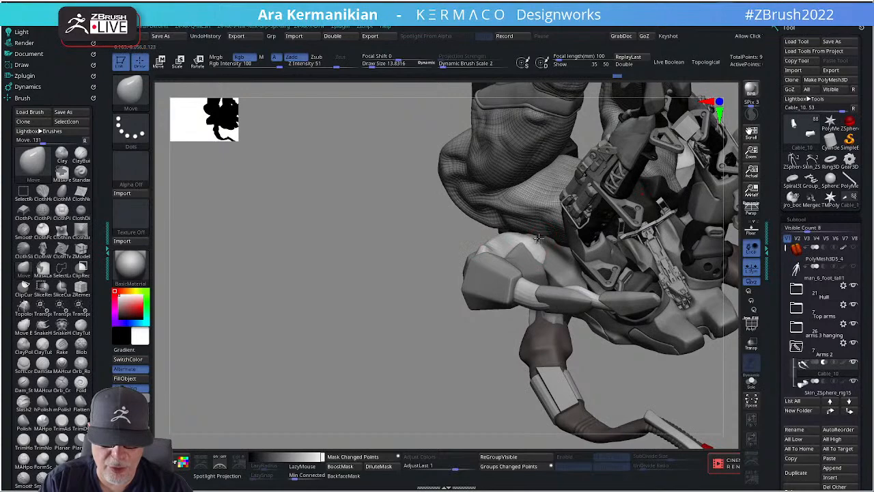
mouse_move(356, 299)
left_mouse_down()
mouse_move(351, 259)
mouse_move(366, 338)
mouse_move(377, 320)
left_mouse_up()
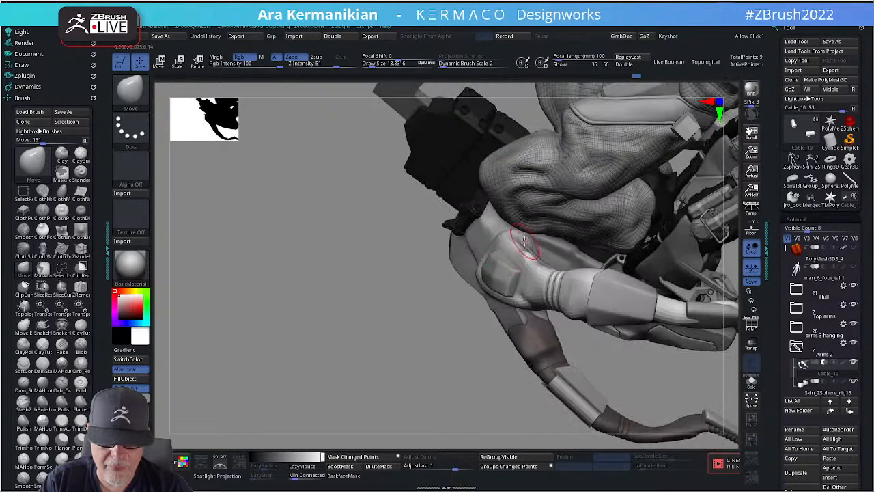
left_click_drag(320, 362, 600, 336, "alt")
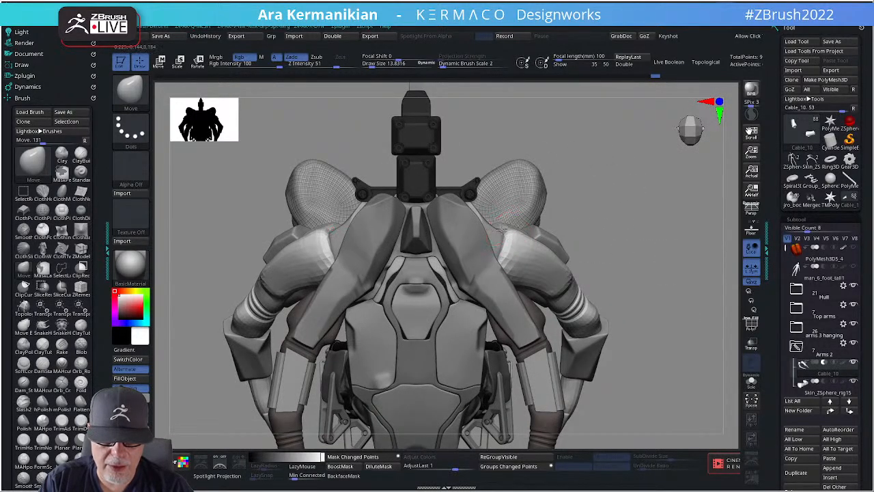
Polish the upper arm's surface above its raised rectangular pad with the hPolish brush and smooth it.
left_click_drag(676, 211, 583, 234)
left_click_drag(289, 321, 334, 319)
right_click(560, 233)
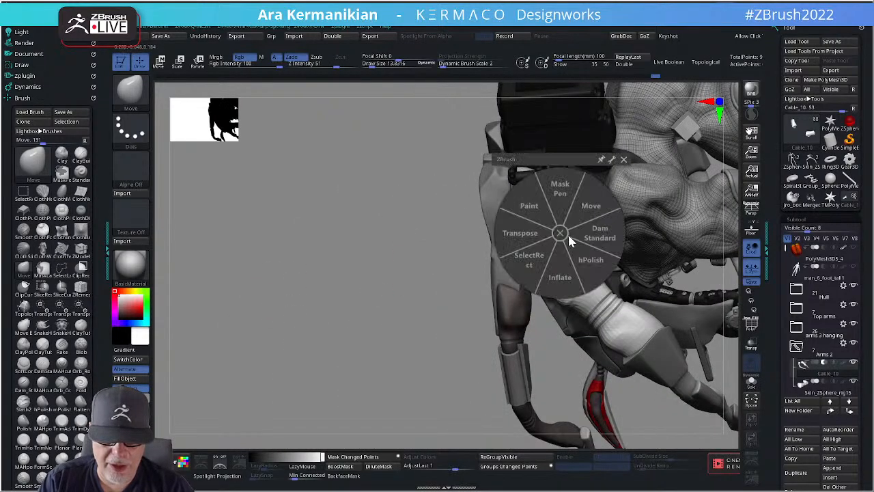
left_click(592, 260)
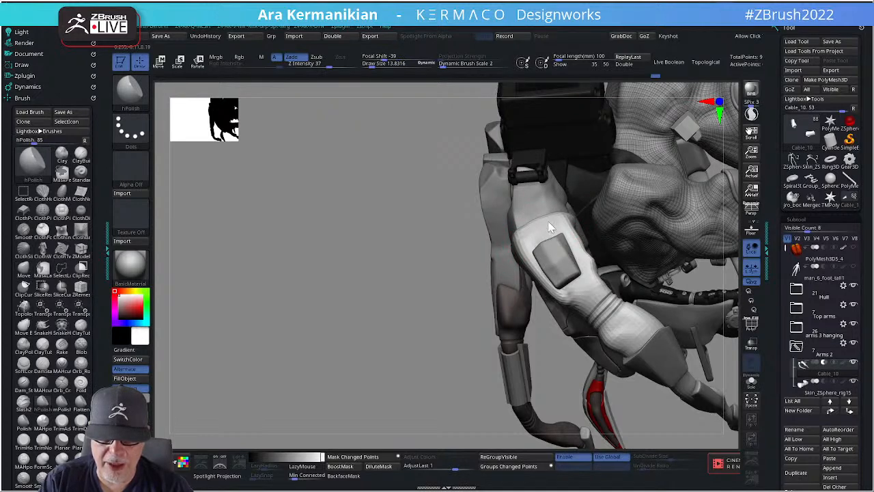
key("shift")
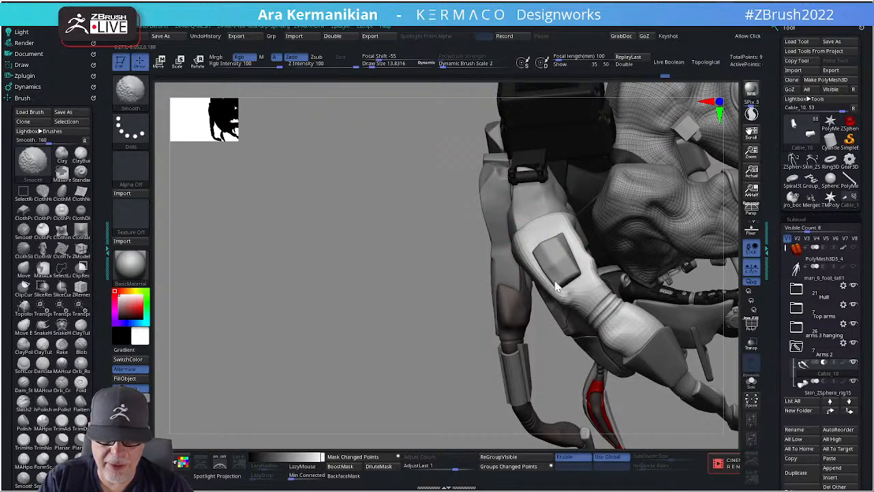
mouse_move(400, 336)
left_mouse_down()
mouse_move(376, 342)
mouse_move(389, 318)
mouse_move(404, 313)
left_mouse_up()
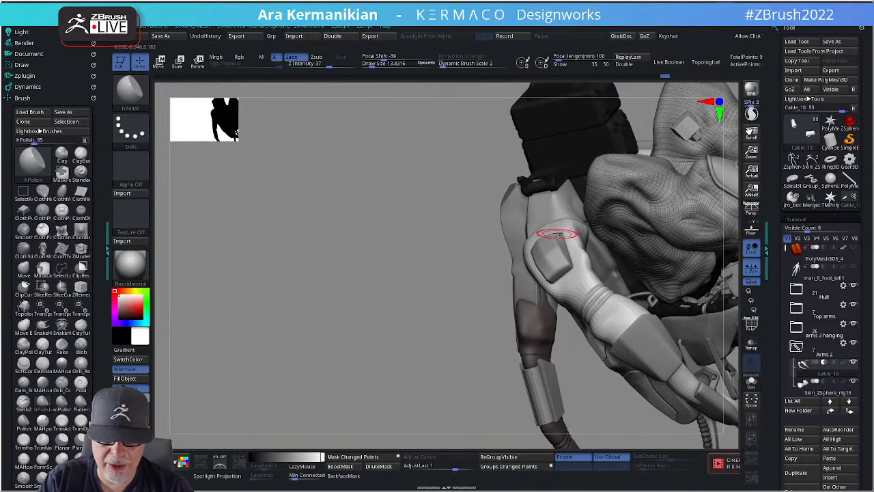
Switch to the Move brush and reshape the upper arm's contour between the shoulder end and the ribbed elbow, smoothing the surface.
right_click(555, 234)
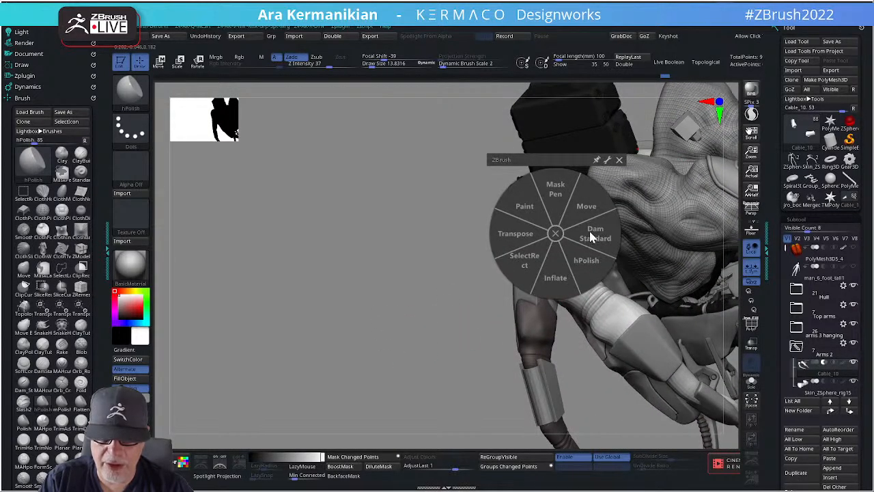
left_click(591, 206)
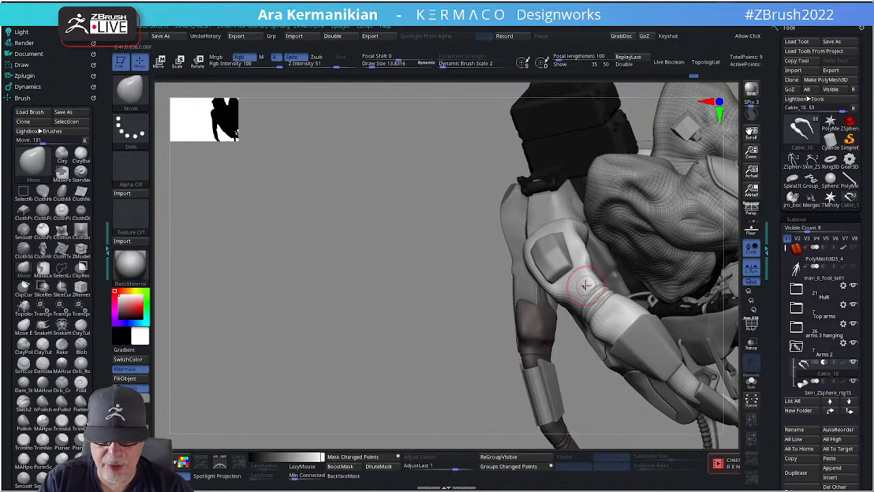
mouse_move(433, 346)
left_mouse_down()
mouse_move(421, 333)
mouse_move(476, 298)
left_mouse_up()
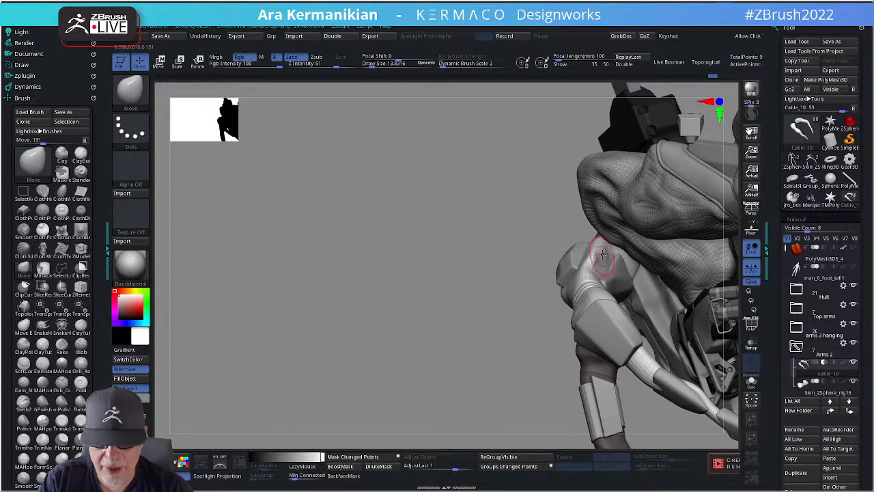
key("shift")
right_click_drag(598, 274, 597, 264)
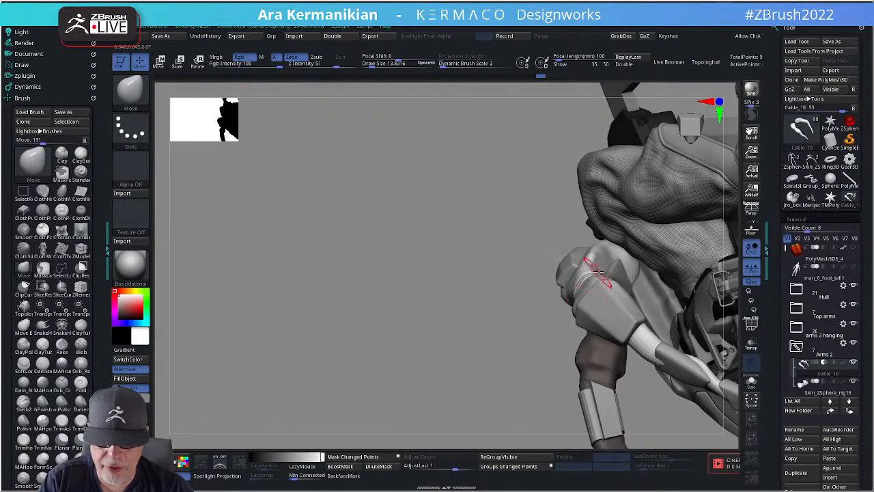
key("shift")
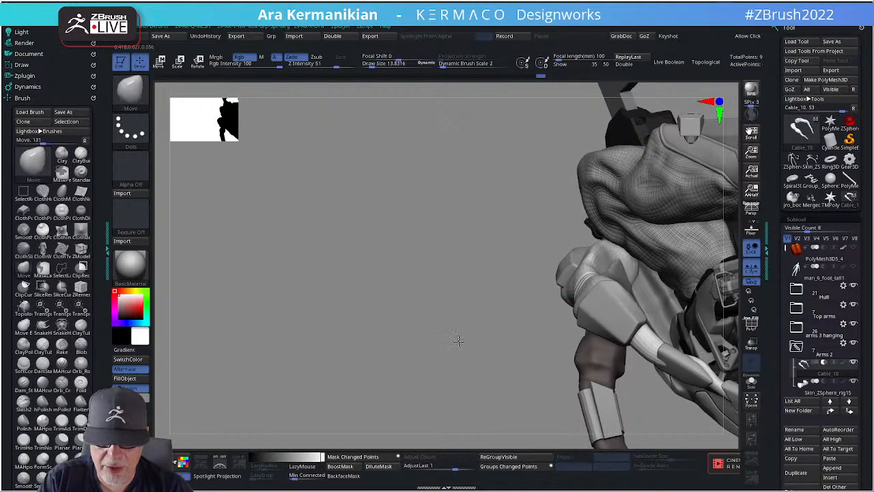
Refine the upper arms' inner contour and shoulder-side corner from above with the Move and Smooth brushes.
left_click_drag(458, 341, 669, 318)
left_click_drag(710, 291, 670, 341)
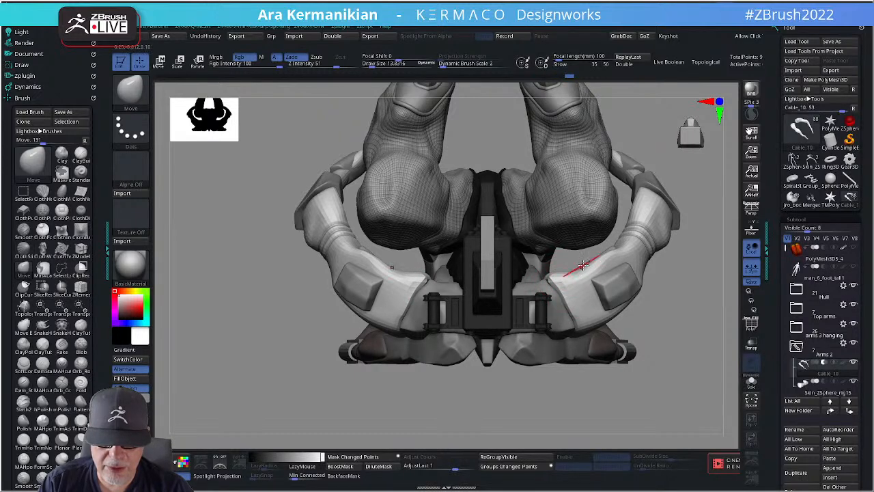
key("shift")
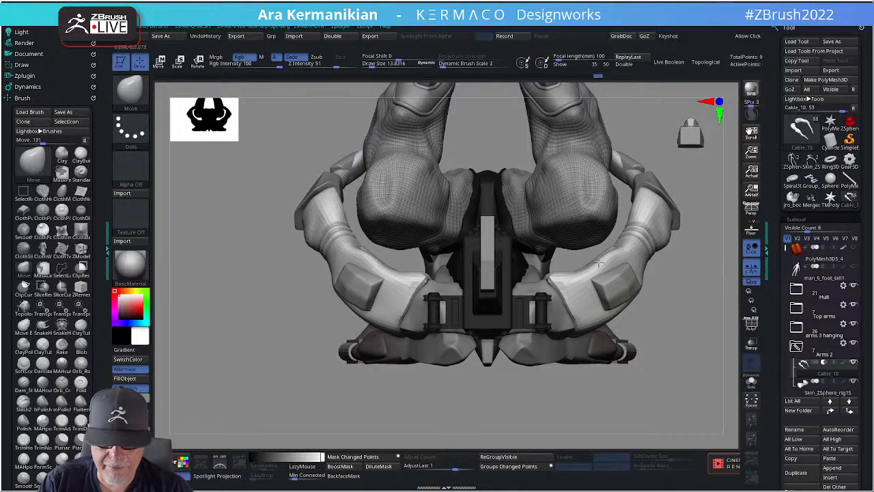
key("shift")
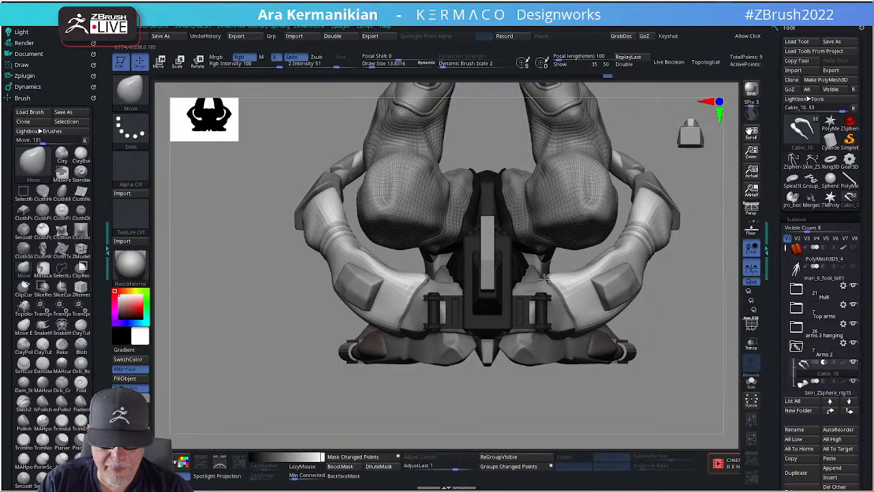
key("shift")
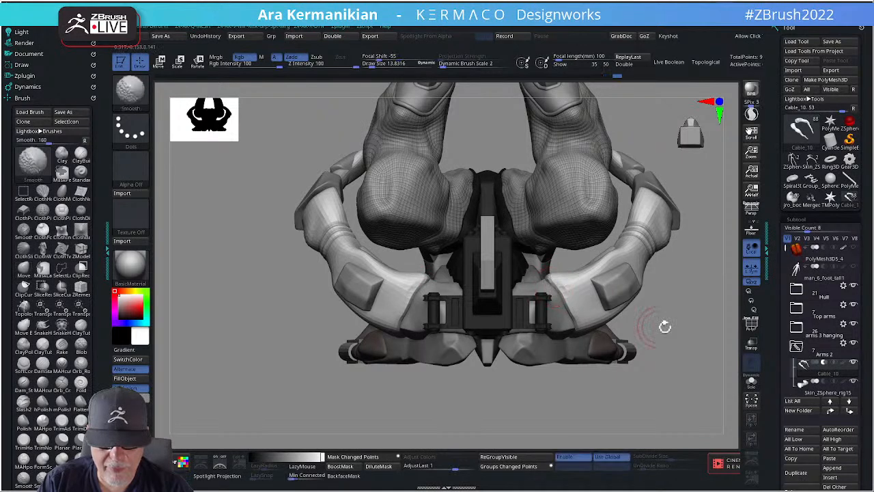
Examine how the forearm shells fit the Cable_10 arm pieces in the Arms 2 group from behind, the side and the front.
left_click_drag(672, 327, 600, 295, "alt")
key("shift")
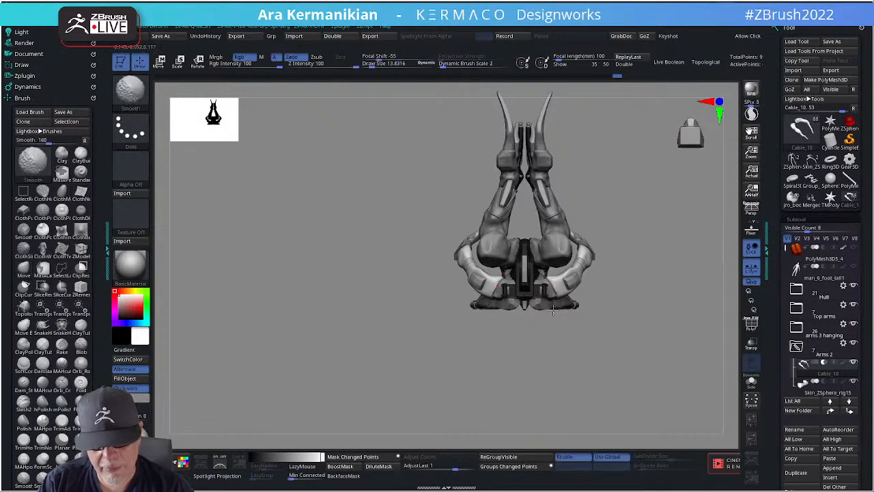
mouse_move(553, 310)
left_mouse_down()
mouse_move(655, 280)
mouse_move(672, 235)
mouse_move(618, 230)
mouse_move(619, 144)
mouse_move(488, 137)
mouse_move(515, 166)
mouse_move(497, 162)
mouse_move(494, 145)
mouse_move(478, 170)
mouse_move(447, 136)
mouse_move(463, 246)
left_mouse_up()
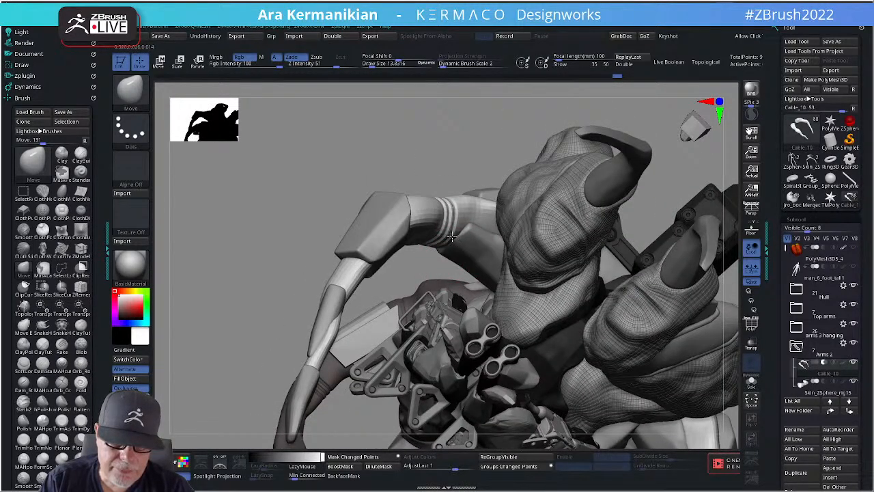
left_click_drag(497, 133, 337, 164, "alt")
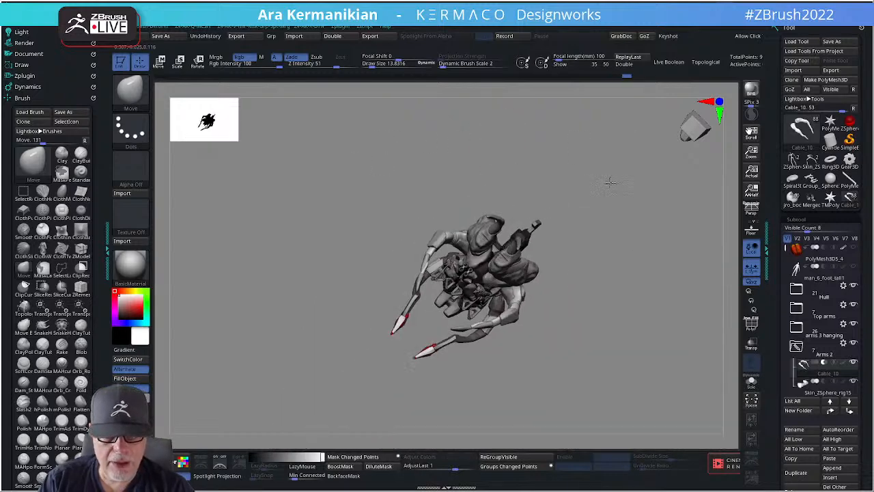
left_click_drag(610, 182, 593, 230)
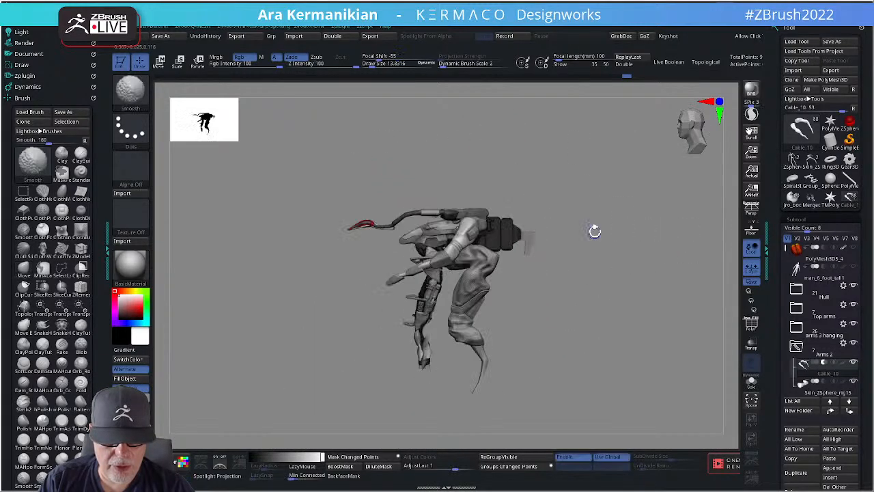
left_click(431, 260, "alt")
mouse_move(669, 308)
left_mouse_down()
mouse_move(708, 304)
mouse_move(684, 308)
mouse_move(611, 287)
mouse_move(635, 273)
mouse_move(546, 195)
left_mouse_up()
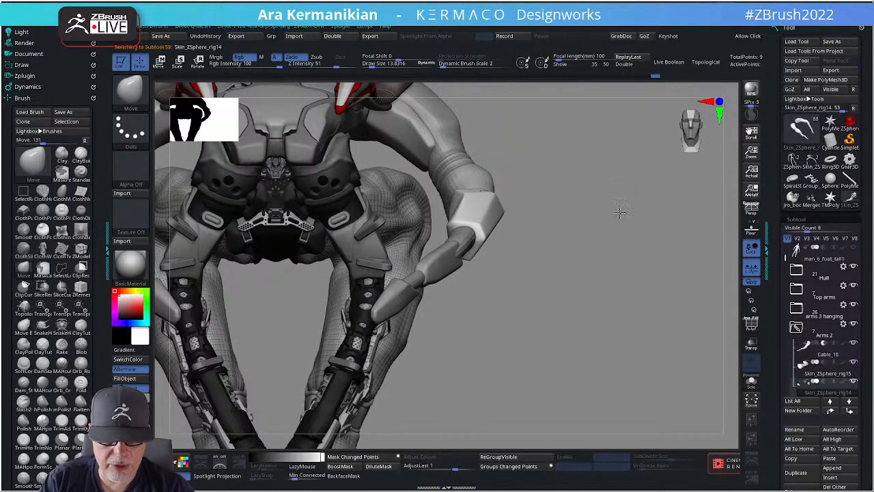
left_click_drag(621, 212, 550, 213)
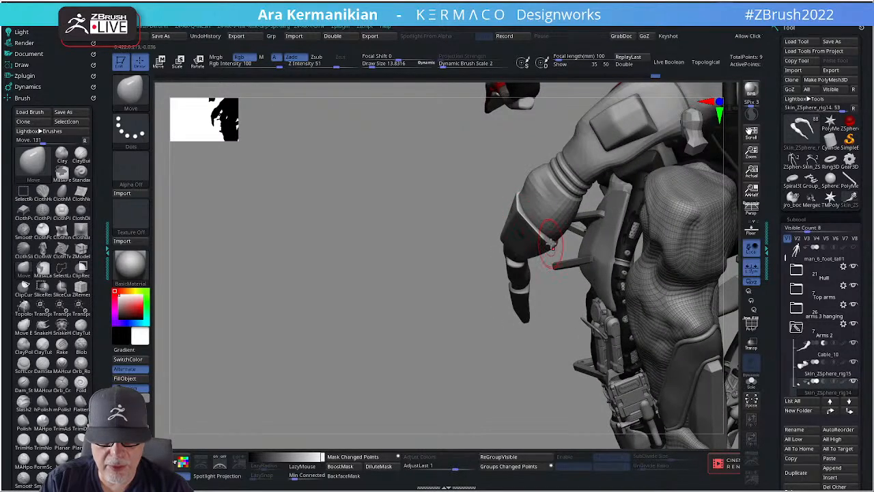
left_click_drag(406, 242, 552, 217)
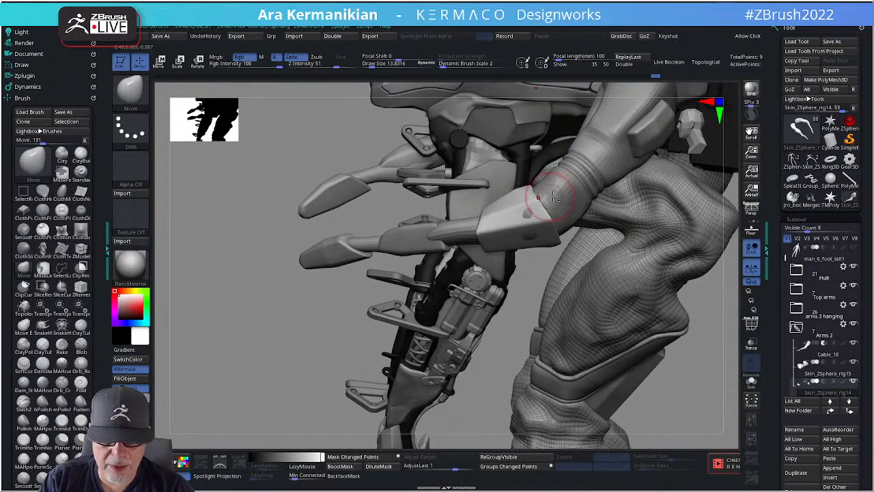
left_click(554, 192, "alt")
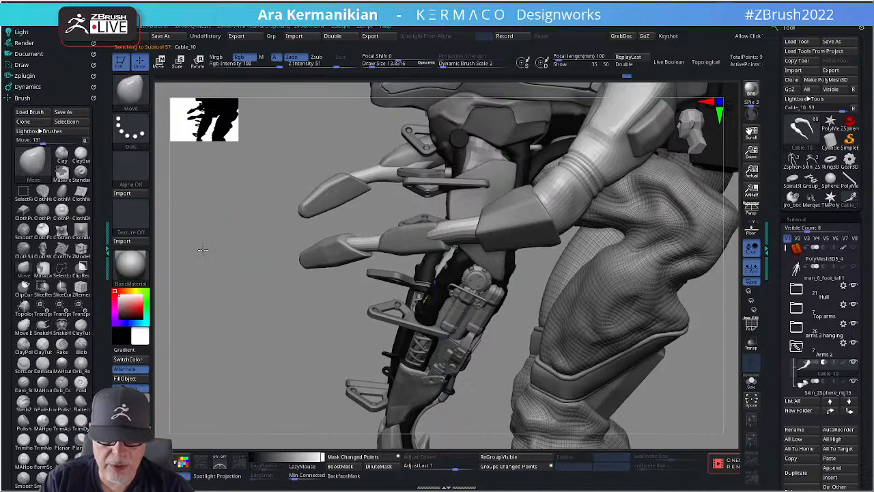
left_click_drag(202, 247, 205, 168, "alt")
mouse_move(689, 277)
left_mouse_down()
mouse_move(682, 266)
mouse_move(711, 248)
mouse_move(691, 248)
mouse_move(682, 287)
mouse_move(687, 277)
left_mouse_up()
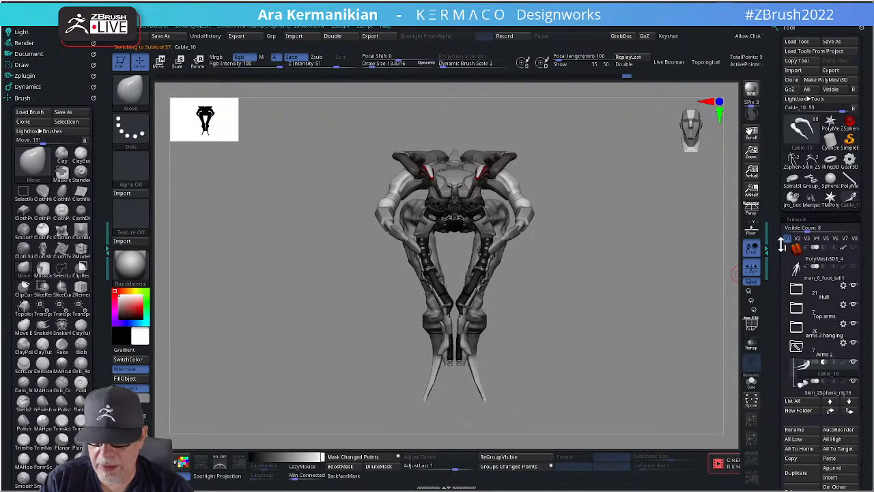
left_click_drag(782, 246, 782, 335)
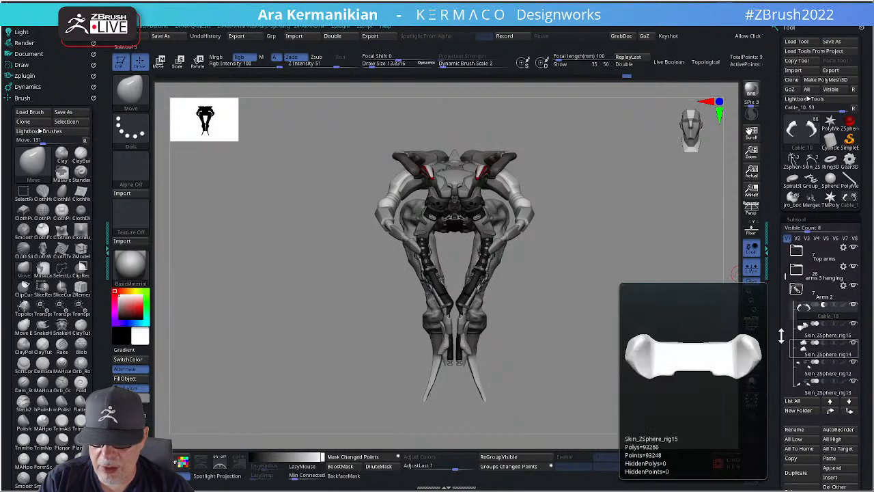
Select the forearm shells, Skin_ZSphere_rig14, and move them upward with the transform gizmo.
left_click(531, 217, "alt")
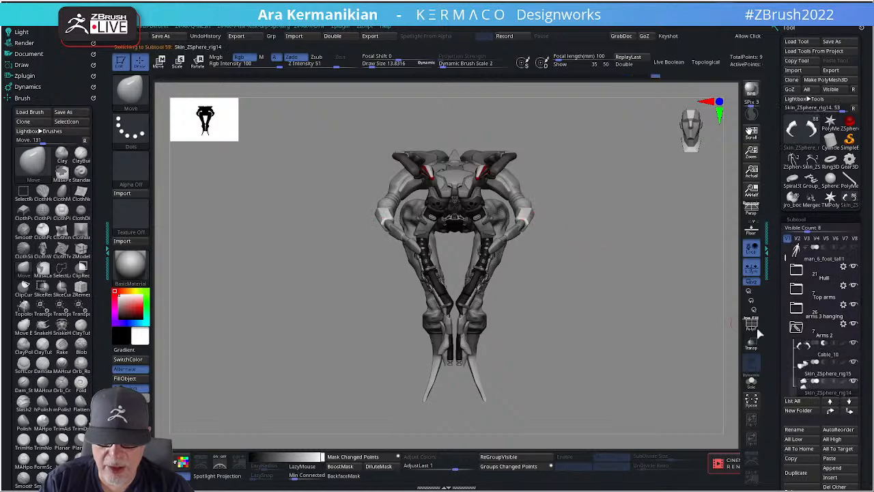
left_click_drag(625, 299, 602, 277)
key("w")
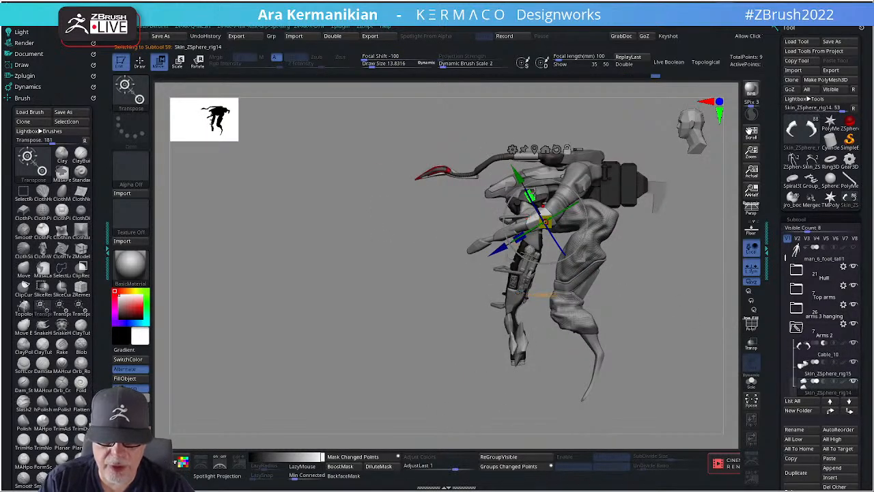
mouse_move(515, 171)
left_mouse_down()
mouse_move(490, 130)
mouse_move(501, 147)
left_mouse_up()
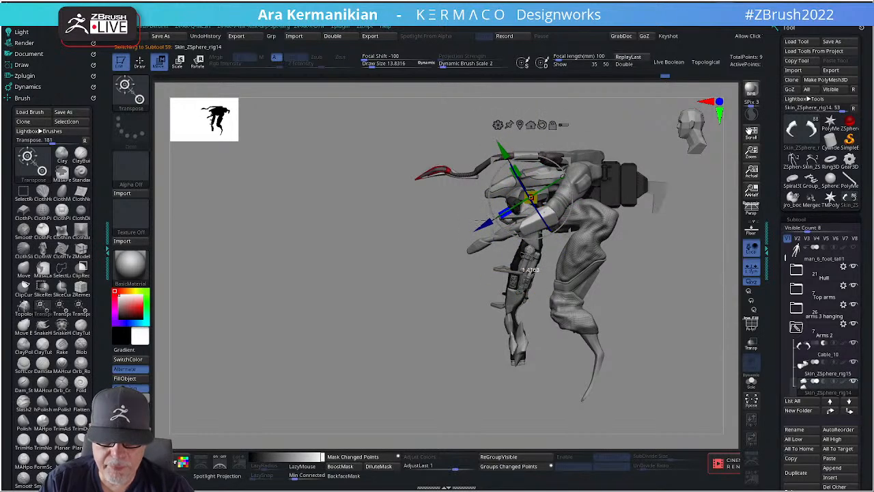
Place the gizmo at the forearm shell's upper end and adjust the shell's position and angle to fit over the arm joint.
left_click_drag(635, 217, 428, 141)
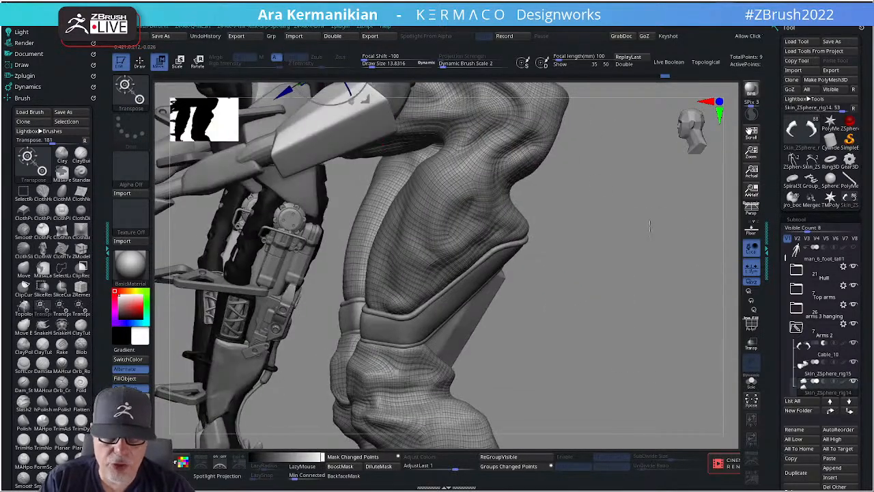
left_click_drag(650, 225, 486, 145)
left_click(484, 148)
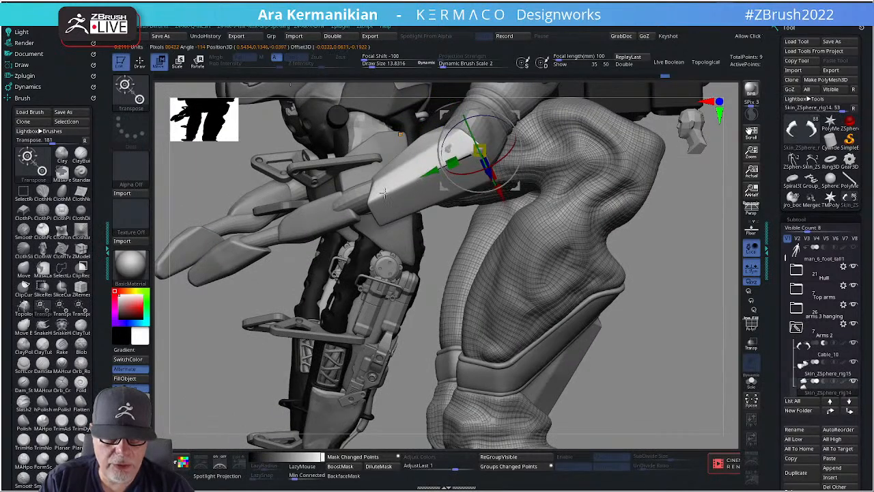
left_click_drag(694, 255, 643, 336)
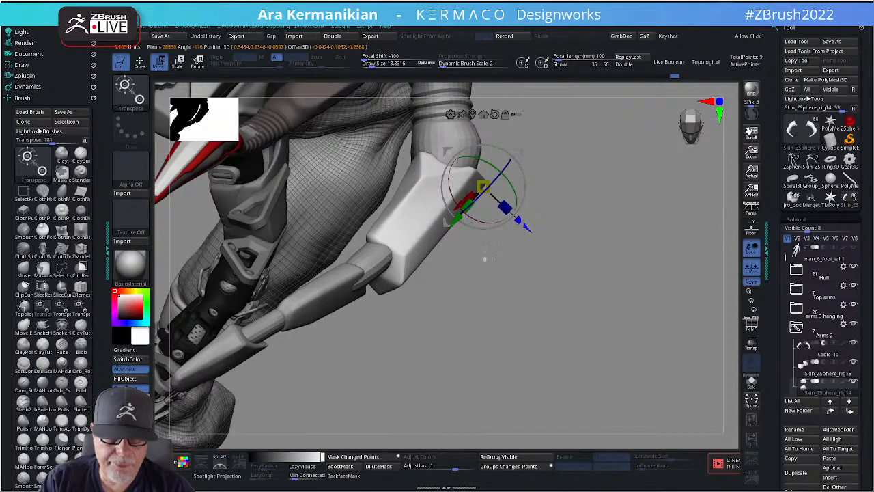
left_click_drag(485, 219, 478, 218)
left_click_drag(535, 217, 504, 232)
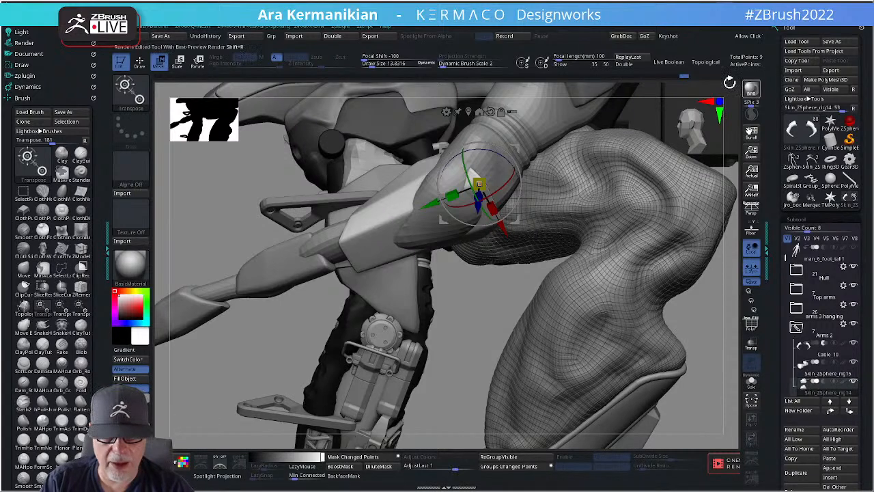
left_click_drag(480, 292, 446, 199)
left_click_drag(473, 154, 471, 158)
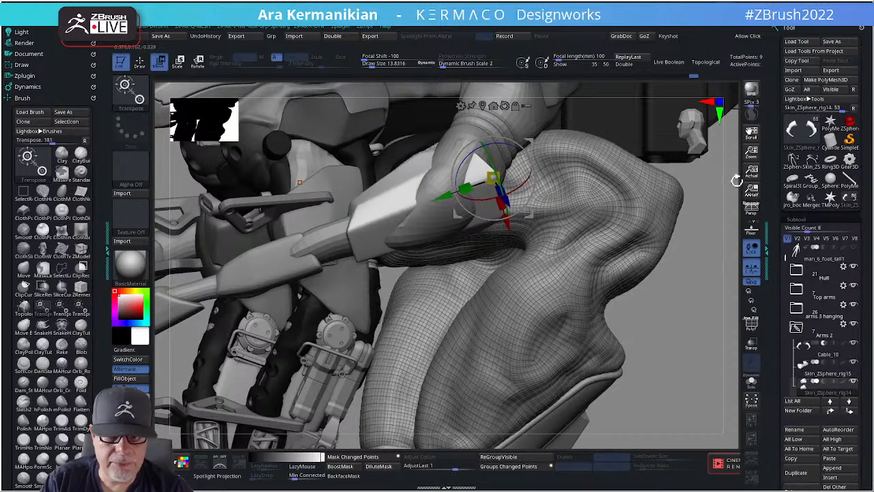
mouse_move(651, 255)
left_mouse_down()
mouse_move(696, 260)
mouse_move(650, 265)
mouse_move(630, 254)
left_mouse_up()
key("q")
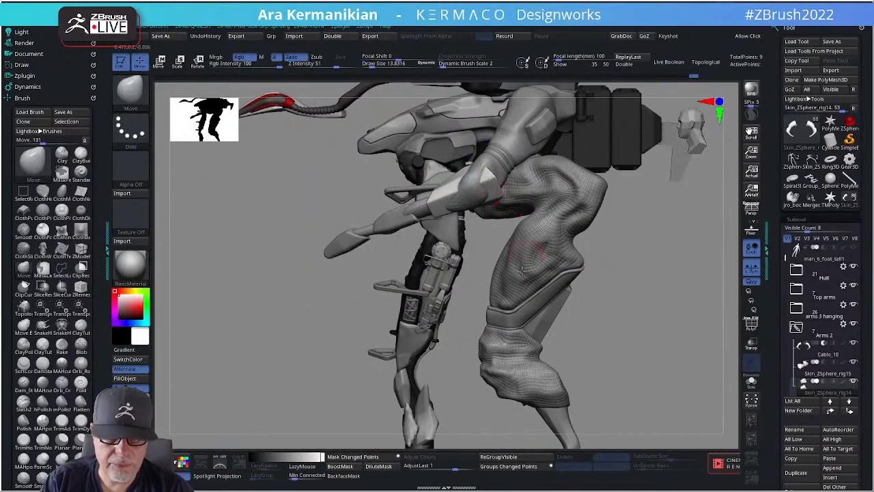
Check the forearm shell's fit from behind and the front, and DynaMesh it at resolution 128.
left_click_drag(320, 289, 347, 238)
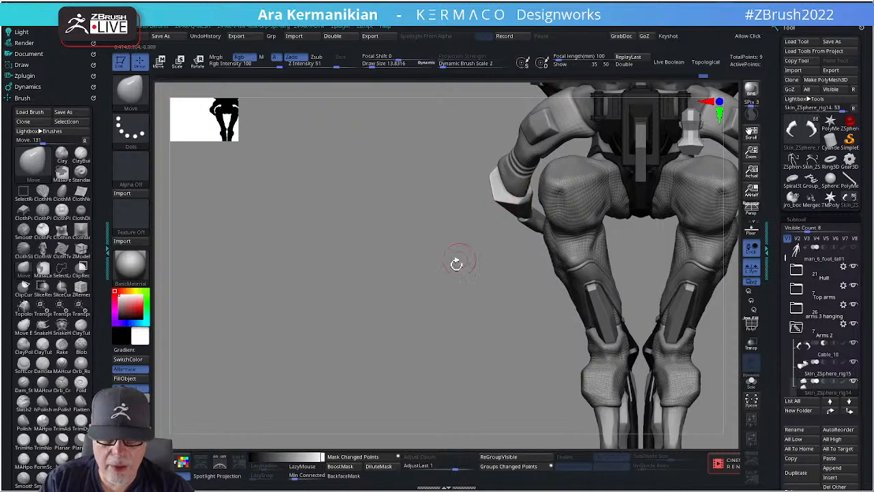
left_click_drag(456, 263, 506, 170)
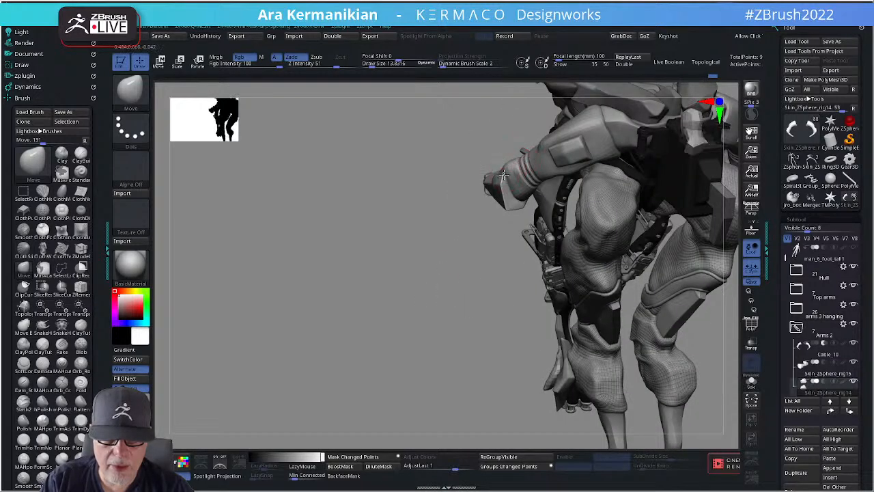
left_click_drag(404, 197, 490, 157)
left_click_drag(626, 206, 679, 265)
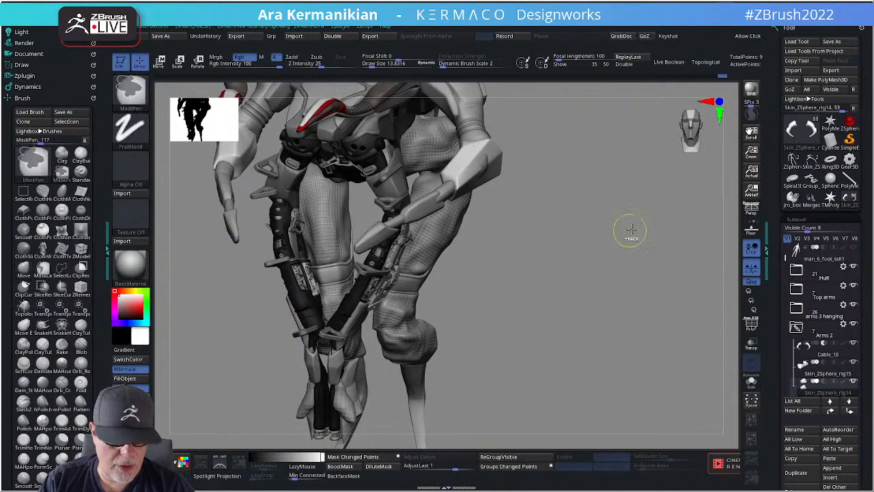
key("ctrl+space")
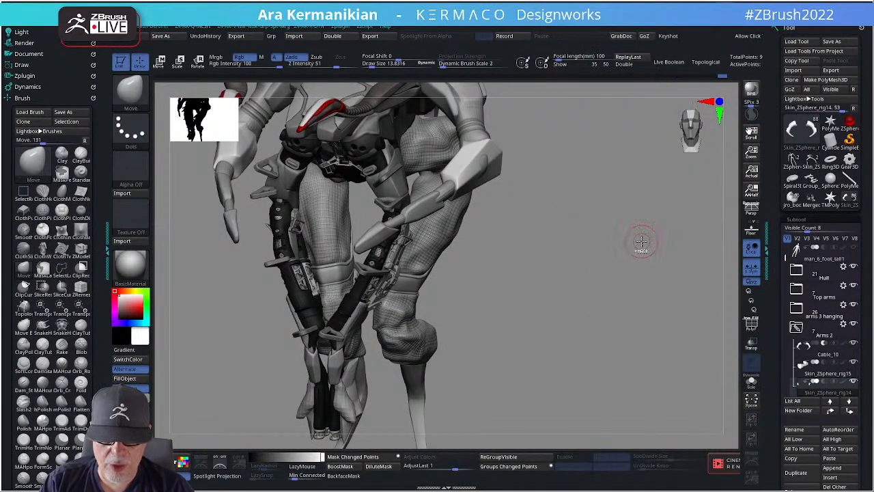
key("ctrl+space")
key("ctrl+space")
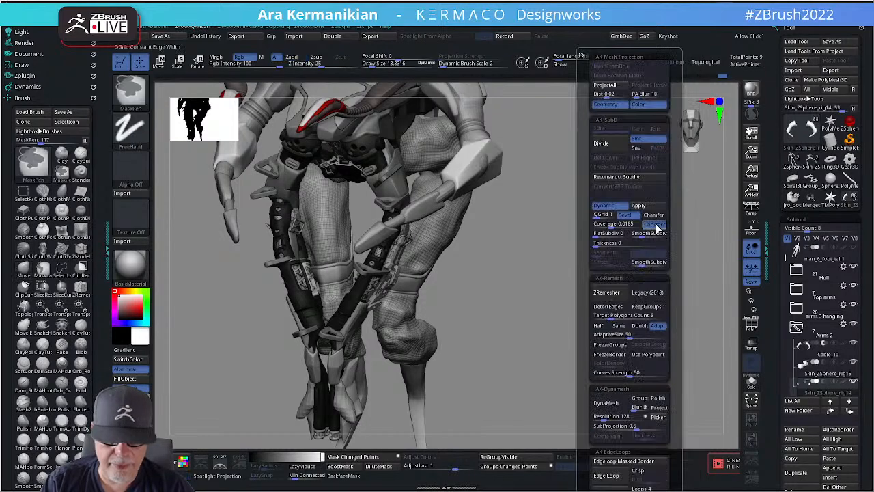
left_click(604, 403)
Trim the outer side of the forearm shell with a ClipCurve cut and check the shell in isolation.
mouse_move(589, 224)
left_mouse_down()
mouse_move(567, 222)
mouse_move(585, 131)
mouse_move(577, 176)
left_mouse_up()
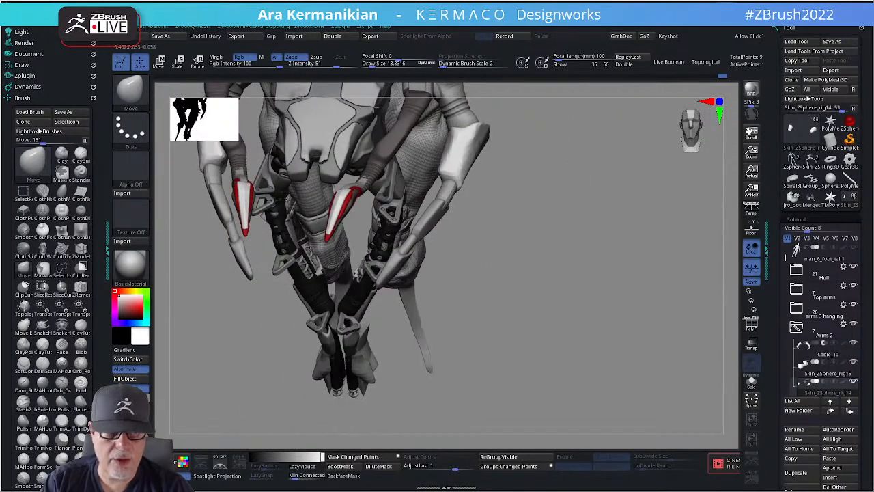
left_click(130, 88, "ctrl+shift")
left_click(181, 100)
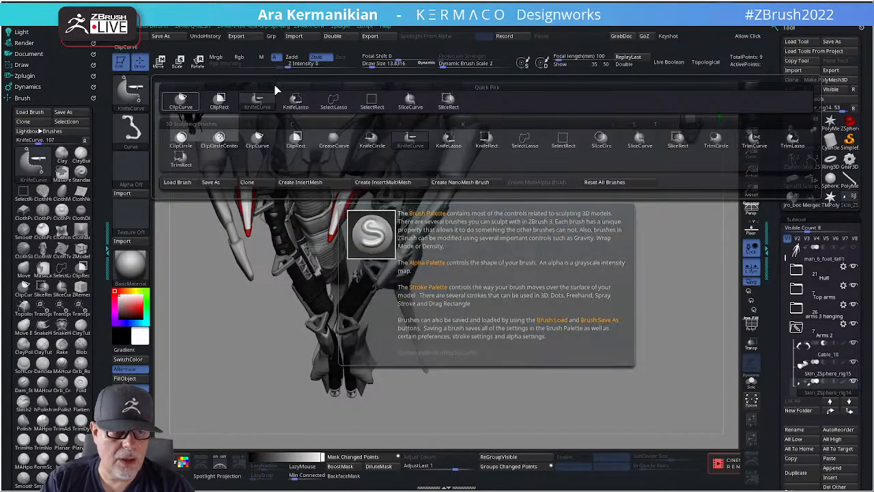
mouse_move(566, 111)
left_mouse_down("ctrl+shift")
mouse_move(589, 220)
mouse_move(585, 187)
mouse_move(564, 231)
mouse_move(560, 209)
mouse_move(631, 253)
mouse_move(595, 242)
mouse_move(605, 247)
mouse_move(560, 254)
mouse_move(544, 244)
mouse_move(570, 222)
mouse_move(513, 282)
mouse_move(508, 309)
left_mouse_up("ctrl+shift")
mouse_move(682, 296)
left_mouse_down()
mouse_move(737, 301)
mouse_move(667, 264)
mouse_move(648, 290)
mouse_move(667, 274)
mouse_move(695, 282)
left_mouse_up()
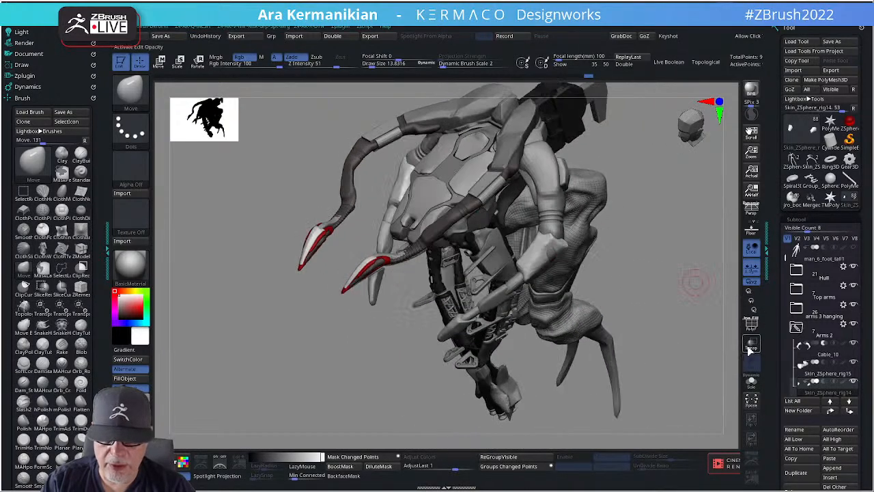
left_click(753, 381)
left_click(751, 384)
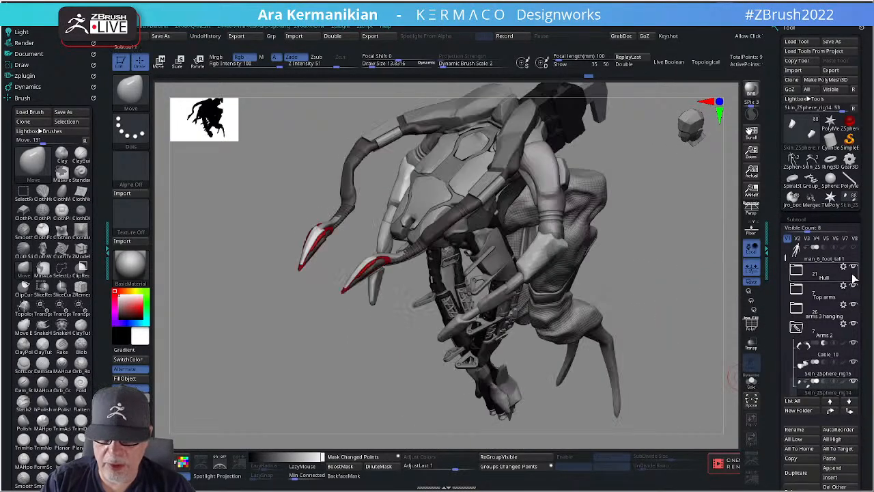
Hide the Top arms and legs subtool folders.
left_click(846, 297)
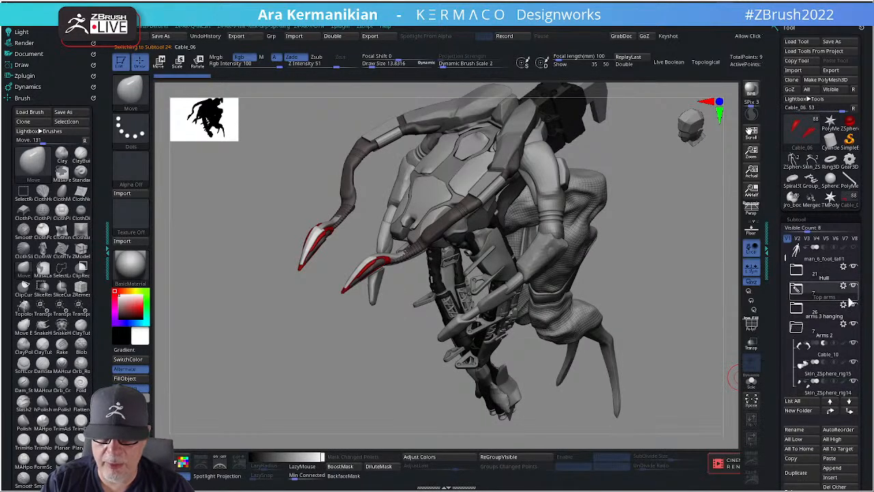
left_click(853, 287)
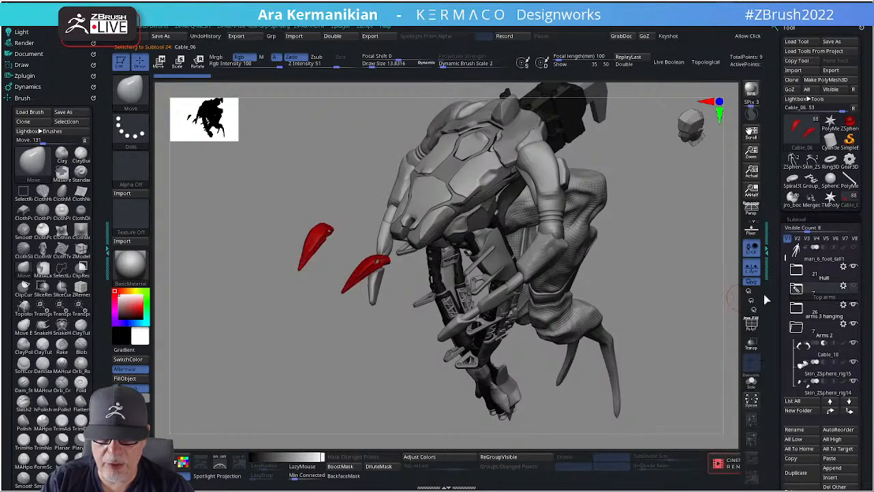
mouse_move(859, 271)
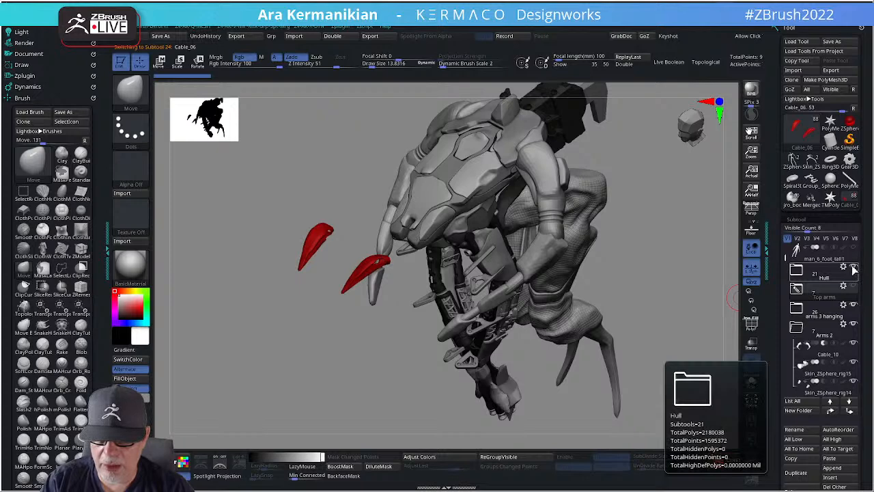
mouse_move(852, 332)
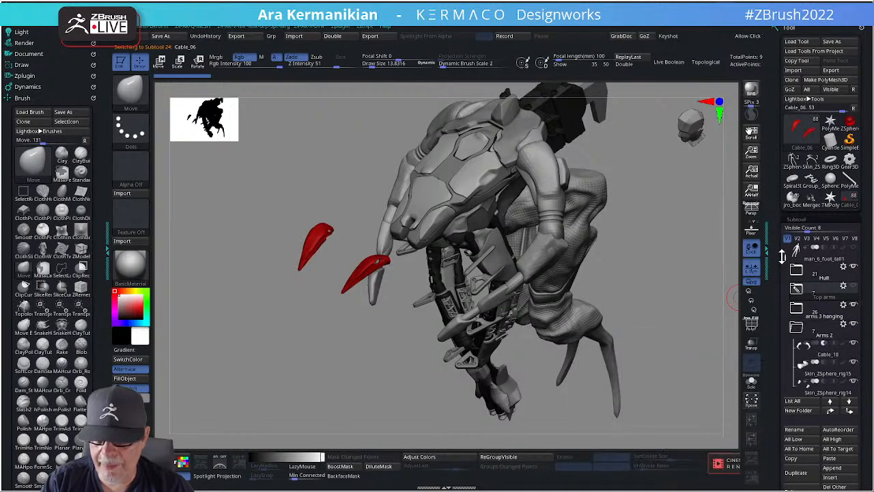
left_click_drag(787, 258, 789, 336)
mouse_move(855, 326)
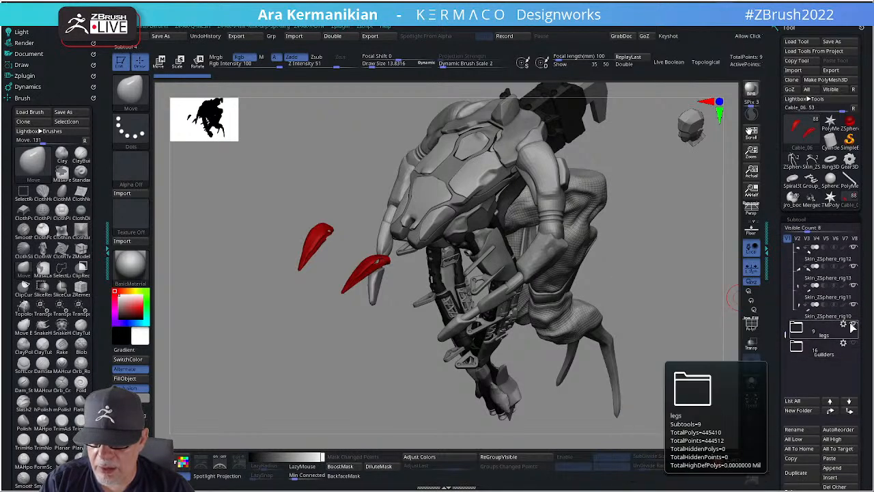
left_click(855, 326)
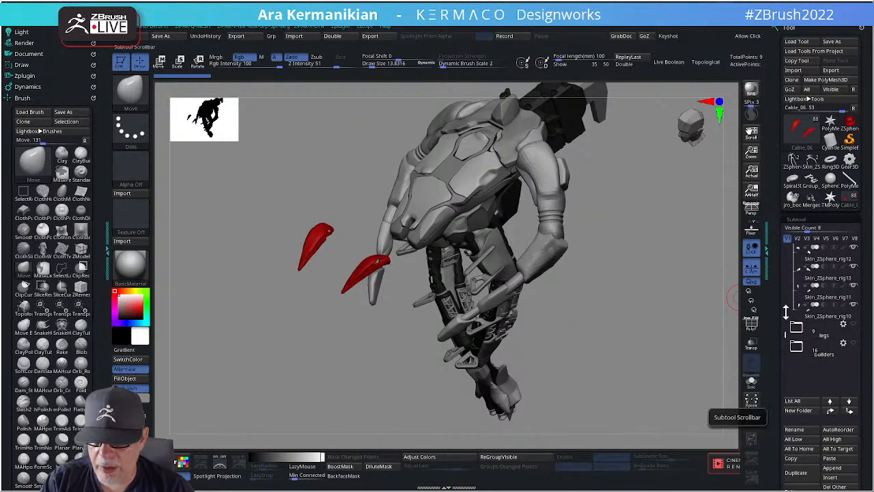
left_click_drag(782, 331, 781, 253)
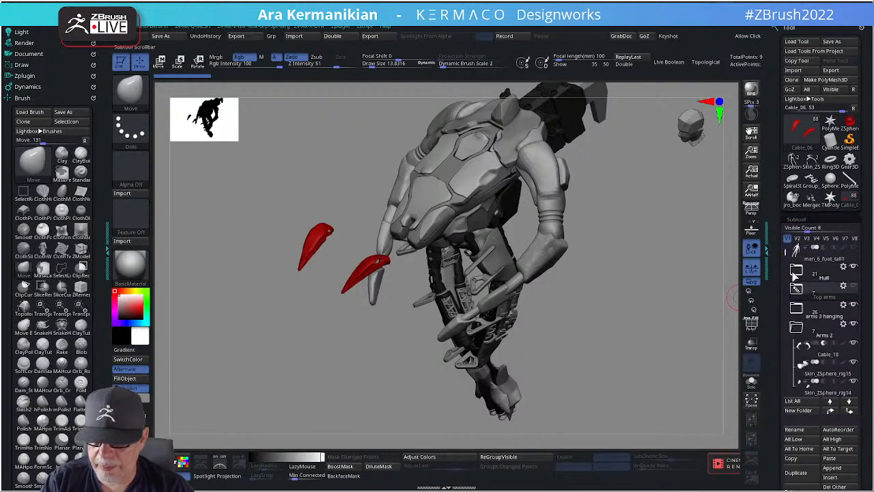
Hide the arms 3 hanging folder and make the forearm shell the active subtool.
left_click(855, 306)
left_click_drag(585, 338, 598, 251)
left_click(549, 250, "alt")
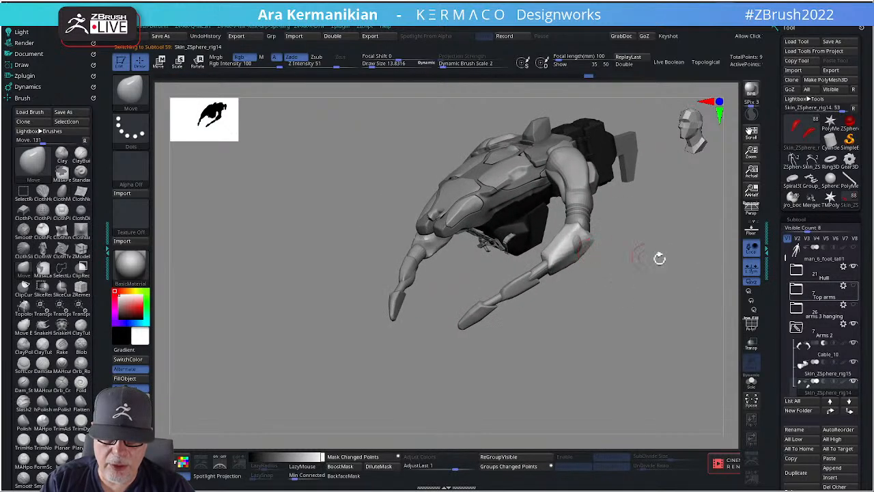
Try to trim the inner side of the forearm shell with a ClipCurve cut as seen from above.
left_click_drag(689, 277, 679, 421)
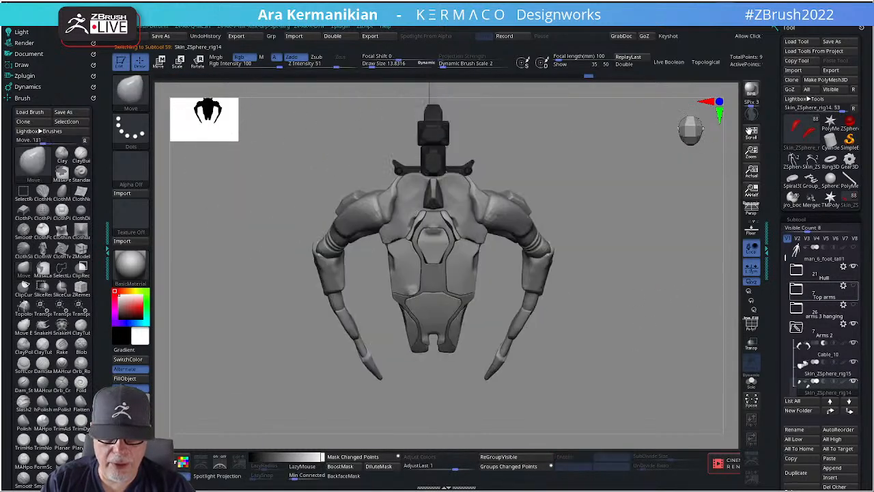
left_click_drag(567, 192, 573, 200, "alt")
key("ctrl+shift")
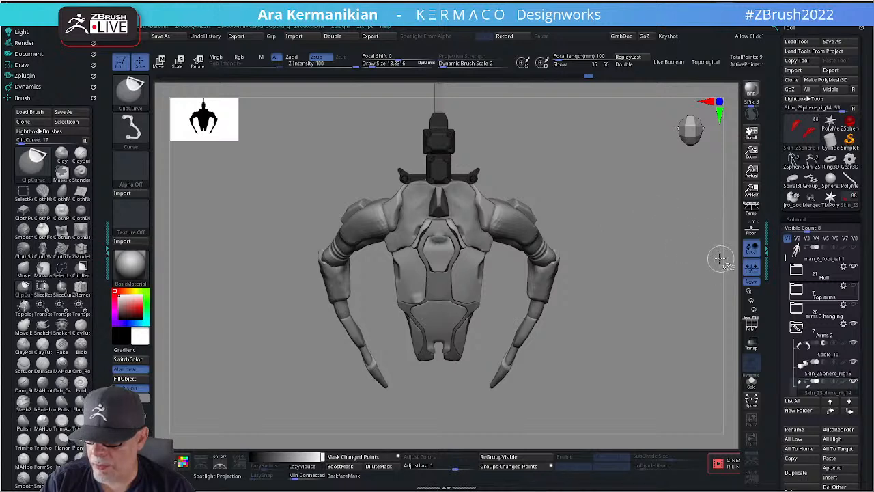
mouse_move(516, 328)
left_mouse_down("ctrl+shift")
mouse_move(504, 240)
mouse_move(536, 259)
mouse_move(509, 267)
mouse_move(536, 266)
mouse_move(567, 306)
mouse_move(546, 270)
mouse_move(496, 269)
mouse_move(542, 266)
mouse_move(519, 284)
mouse_move(534, 282)
mouse_move(508, 277)
mouse_move(534, 279)
mouse_move(534, 258)
left_mouse_up("ctrl+shift")
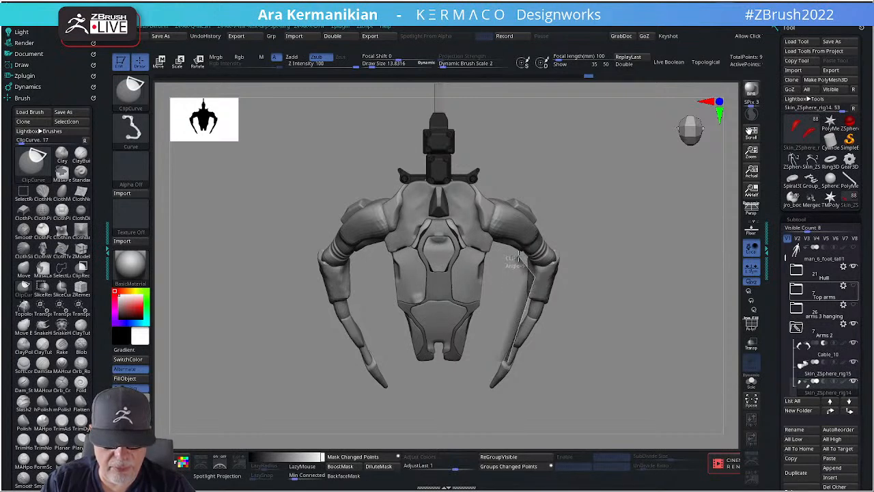
left_click_drag(525, 257, 527, 259, "ctrl+shift")
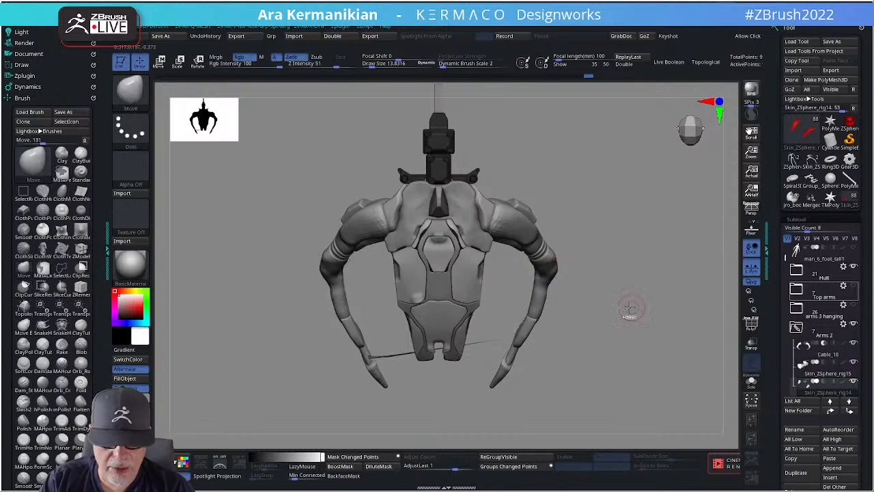
key("ctrl+z")
Reduce the forearm shells to a single one with Delete By Symmetry and mirror it onto the opposite arm.
key("ctrl+space")
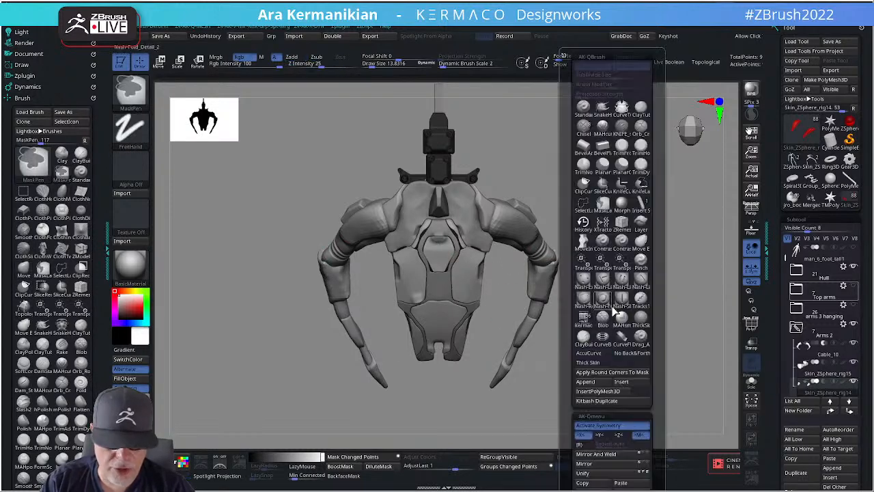
left_click_drag(659, 403, 657, 273)
key("ctrl+space")
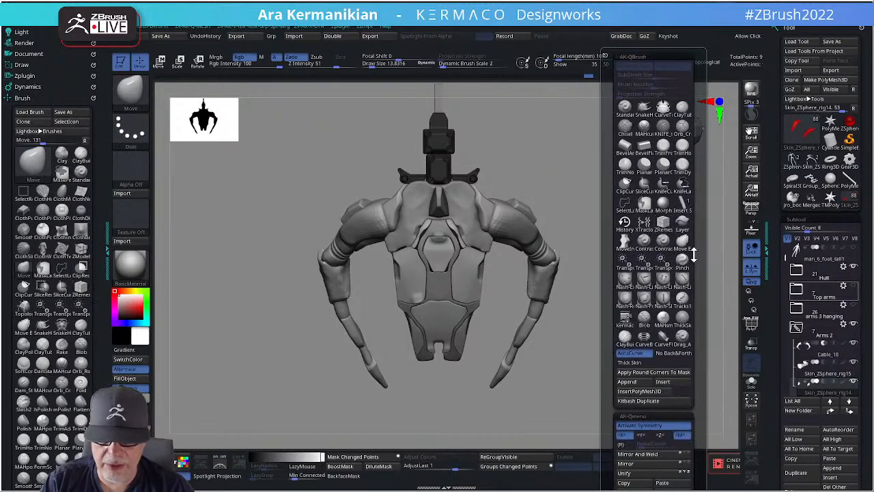
left_click_drag(704, 258, 693, 177)
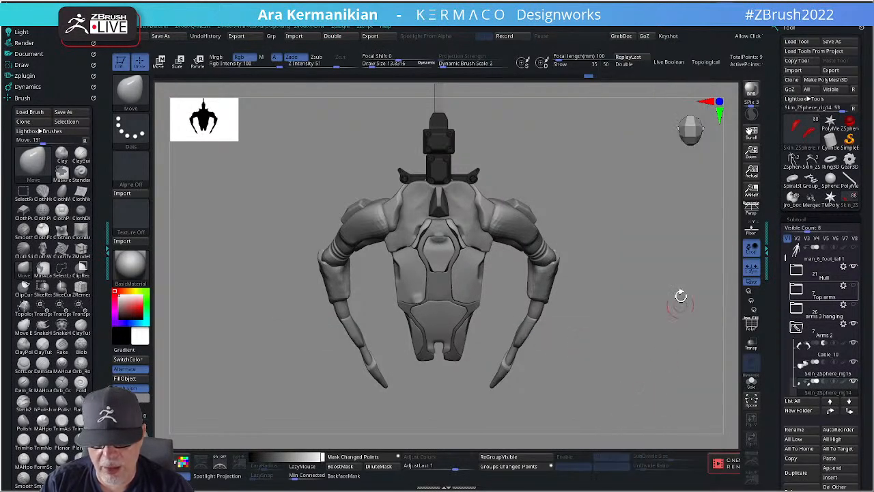
key("space")
left_click_drag(717, 281, 708, 195)
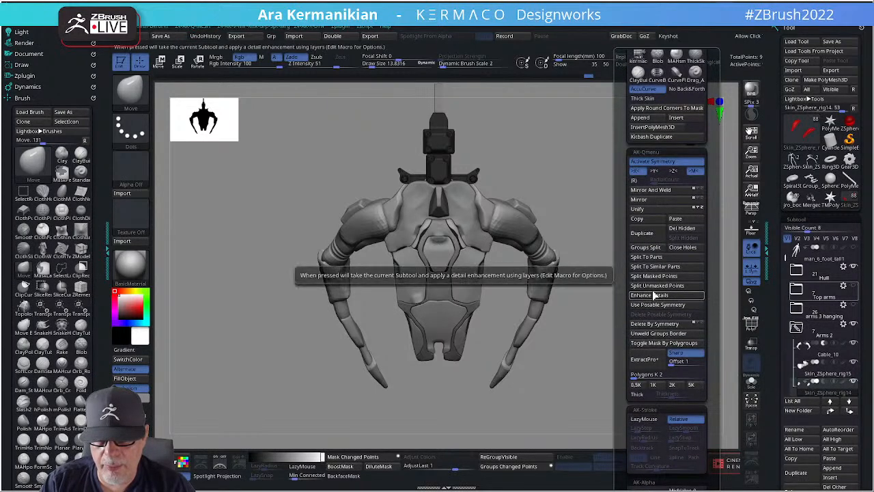
left_click(671, 325)
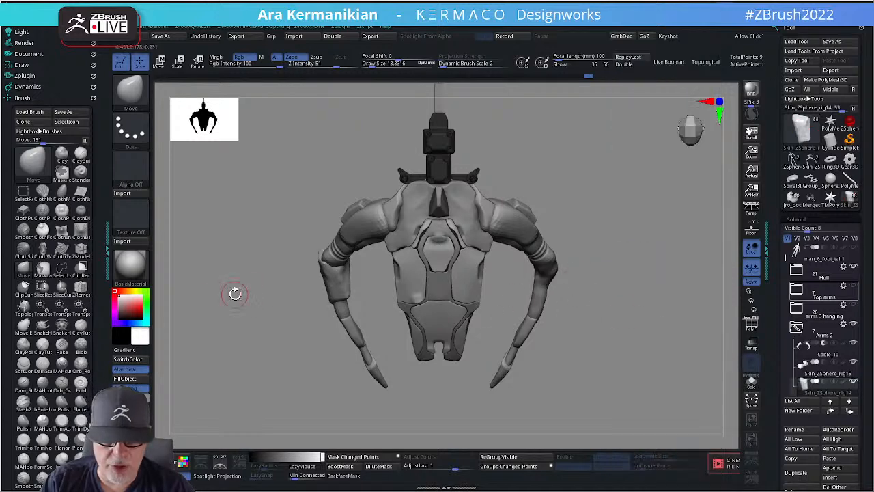
key("ctrl+space")
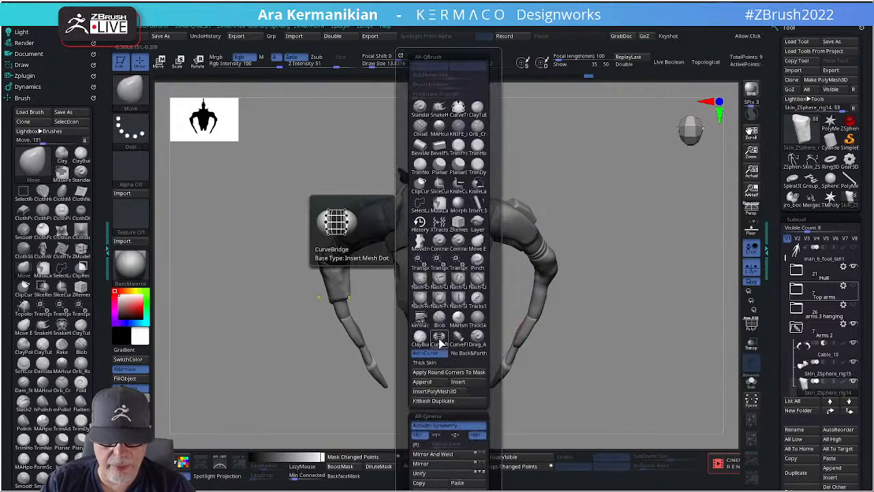
left_click(428, 465)
Trim the inner side of the single forearm shell with a ClipCurve cut from above.
left_click_drag(616, 316, 582, 250, "alt")
mouse_move(532, 170)
left_mouse_down("ctrl+shift")
mouse_move(621, 267)
mouse_move(606, 294)
mouse_move(614, 292)
left_mouse_up("ctrl+shift")
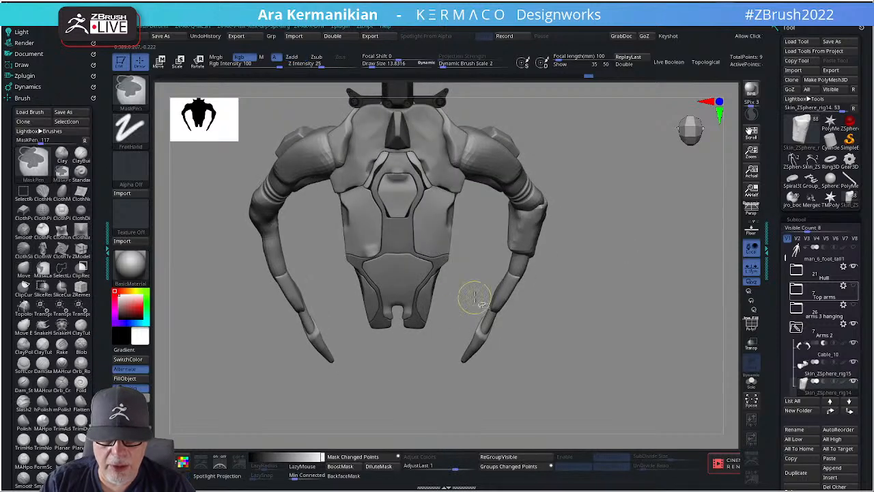
mouse_move(474, 299)
left_mouse_down("ctrl+shift")
mouse_move(495, 224)
mouse_move(468, 290)
left_mouse_up("ctrl+shift")
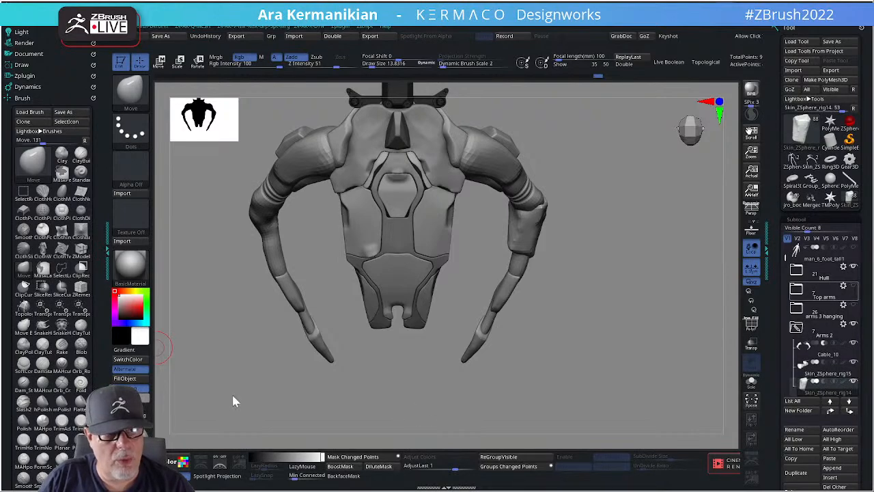
Switch to the web browser and open the Goliath Mech project on the KERMACO portfolio site.
left_click_drag(0, 198, 585, 2)
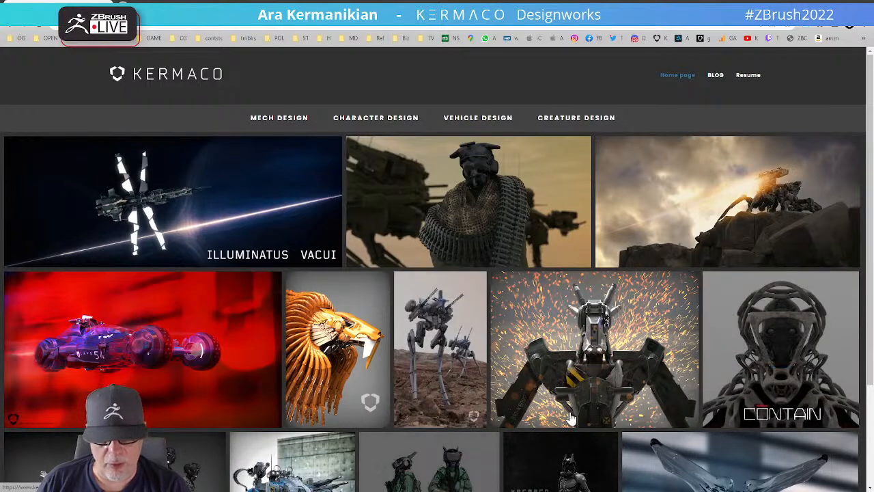
scroll(428, 478, "down", 2)
left_click(337, 364)
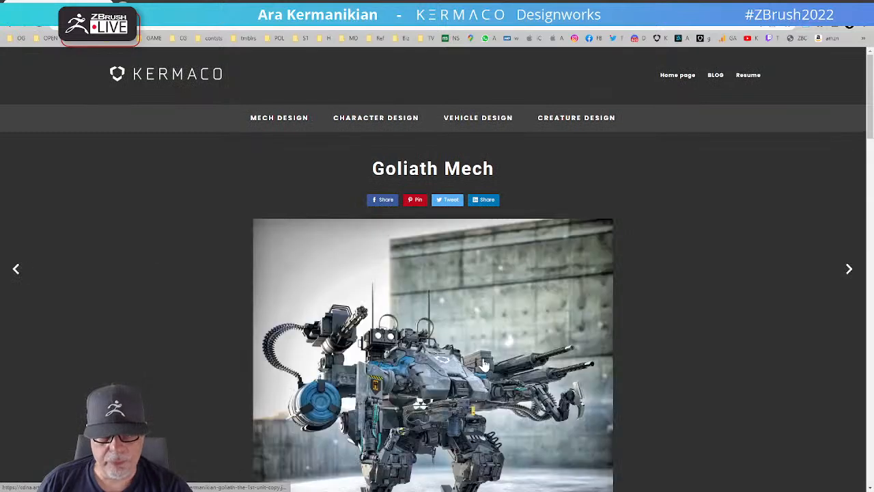
Examine the Goliath Mech's walking render, its docked drone and the top and front views.
scroll(483, 365, "down", 3)
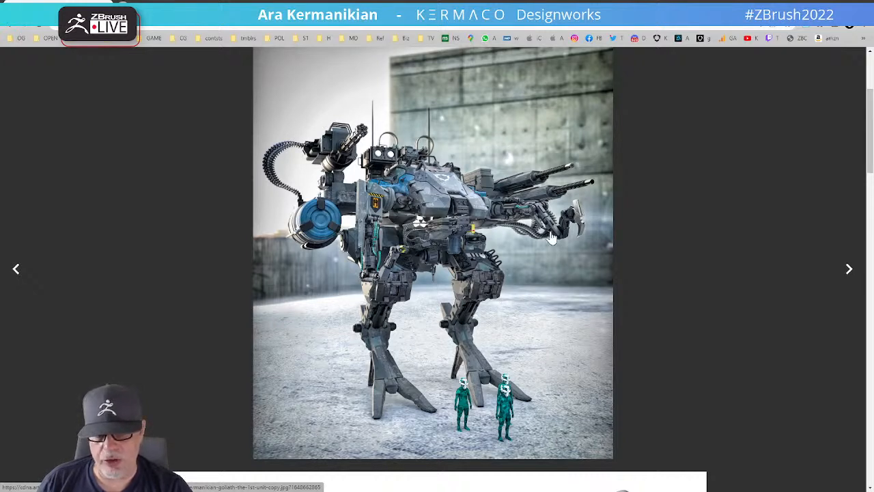
scroll(286, 114, "down", 1)
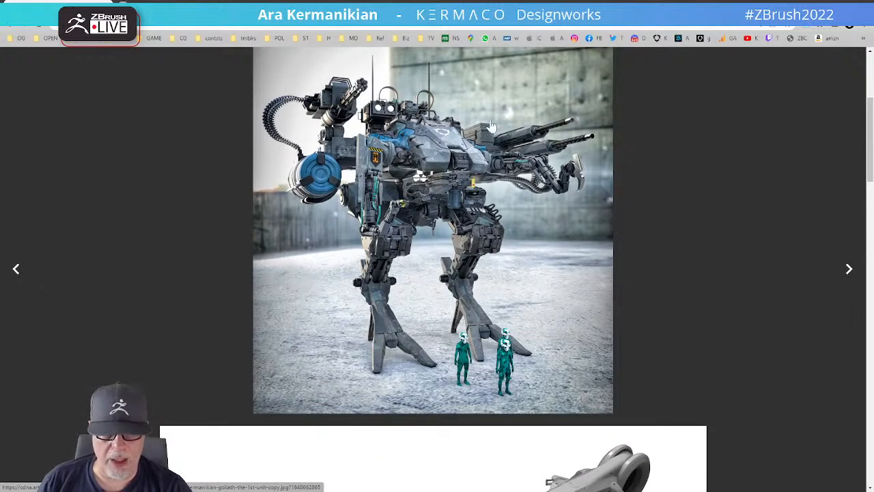
scroll(551, 283, "down", 6)
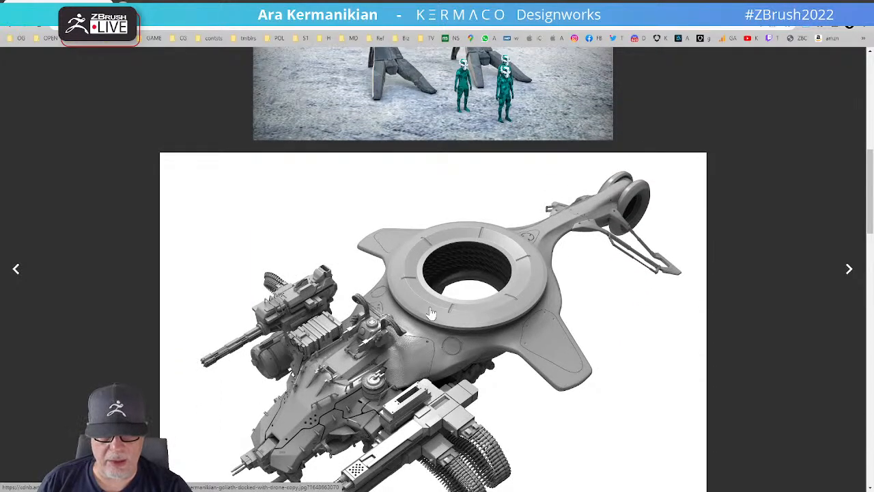
scroll(537, 392, "down", 12)
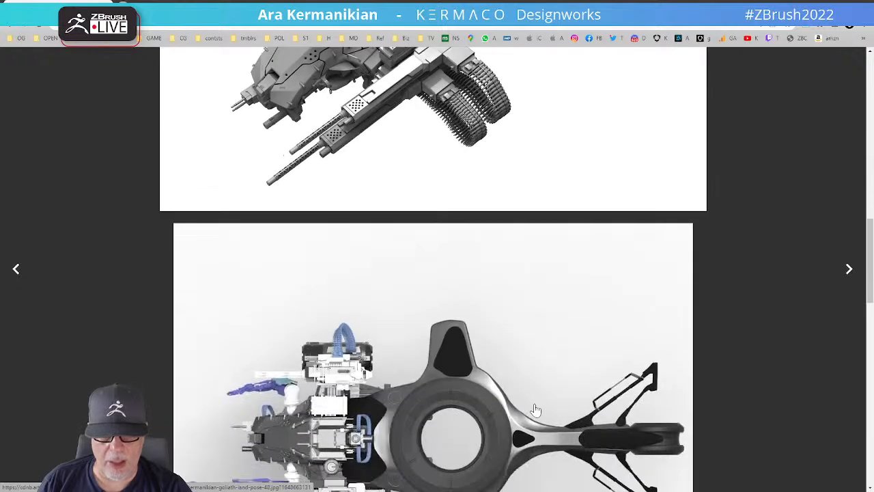
scroll(353, 293, "down", 7)
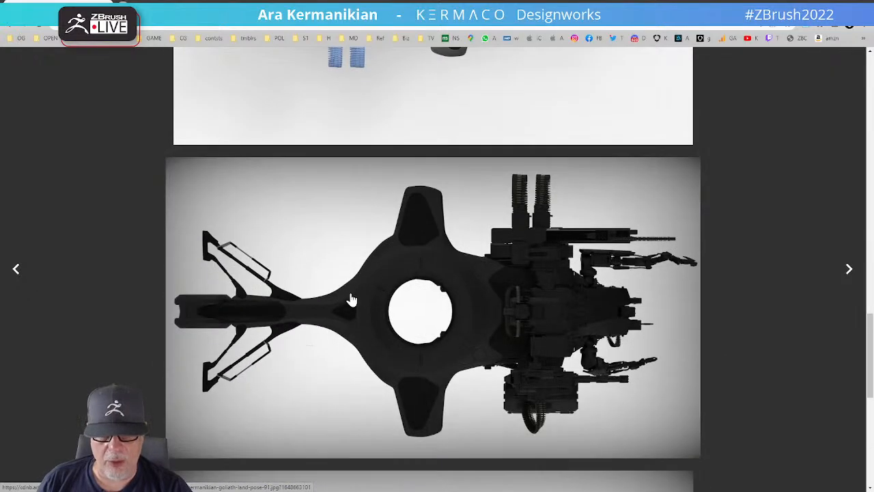
scroll(376, 346, "down", 6)
scroll(356, 267, "down", 3)
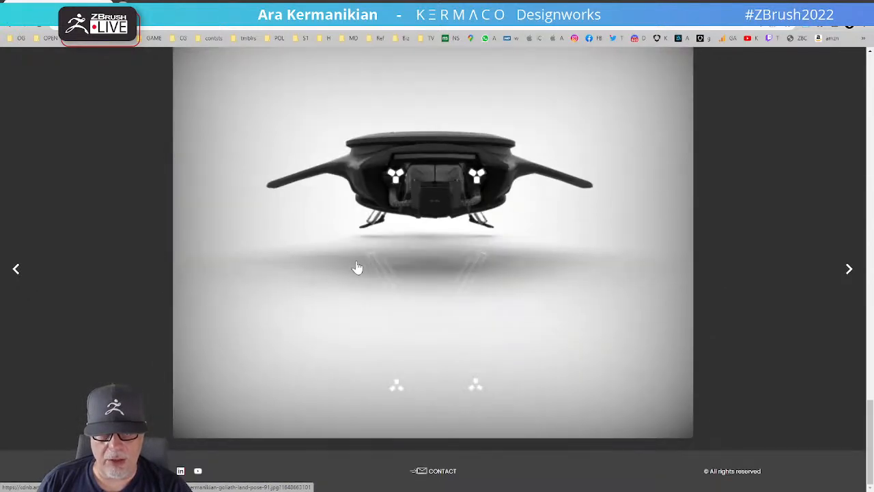
scroll(357, 267, "up", 20)
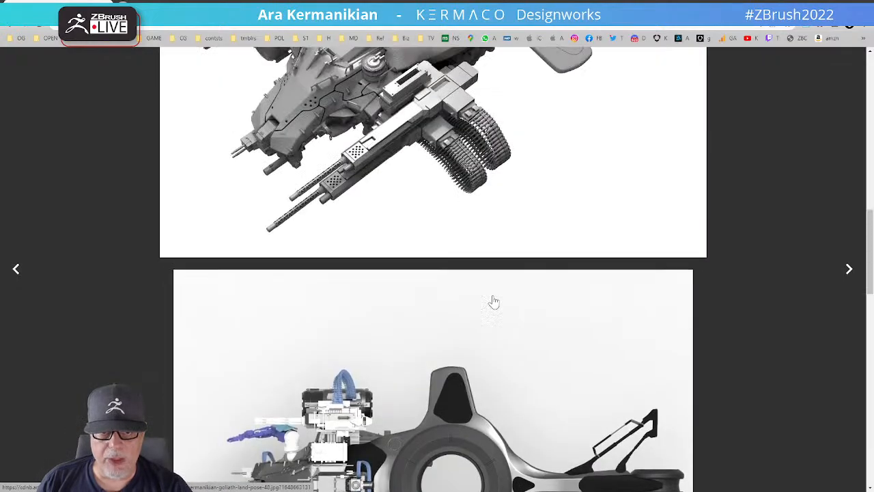
scroll(493, 301, "up", 7)
scroll(455, 332, "down", 4)
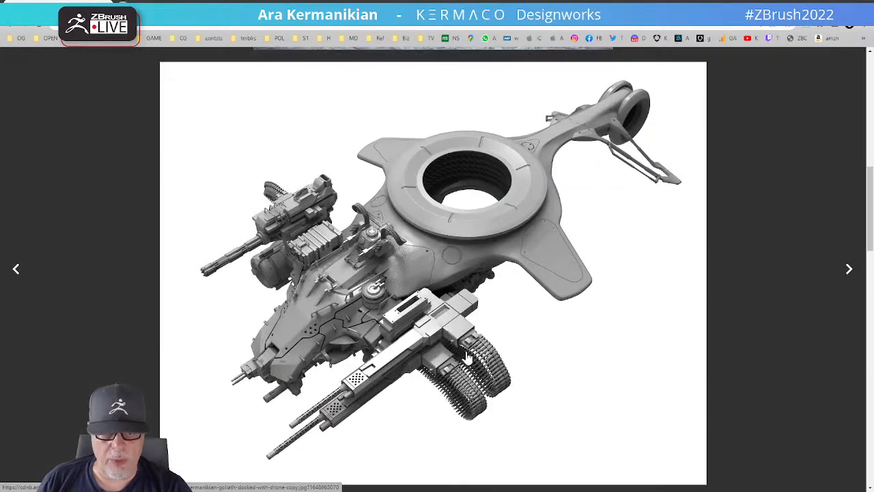
scroll(395, 261, "up", 8)
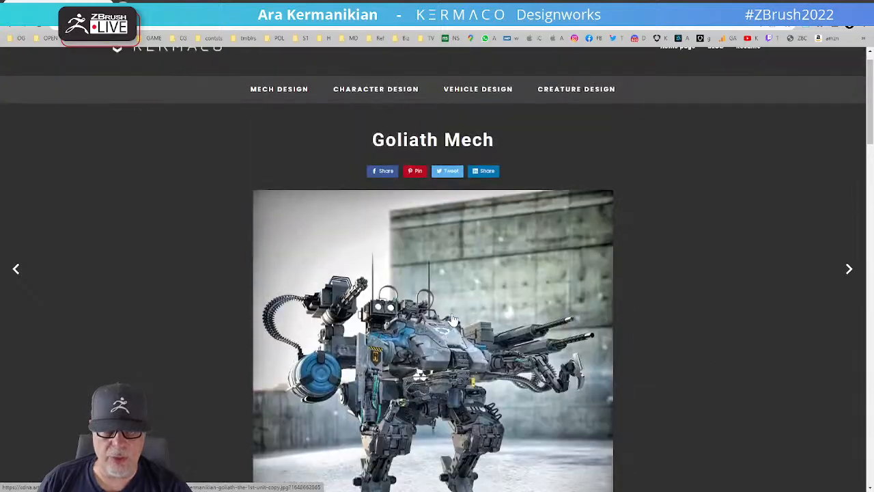
scroll(408, 330, "down", 2)
Return to the portfolio gallery and open the Gargoyle Mech project.
key("alt+Left")
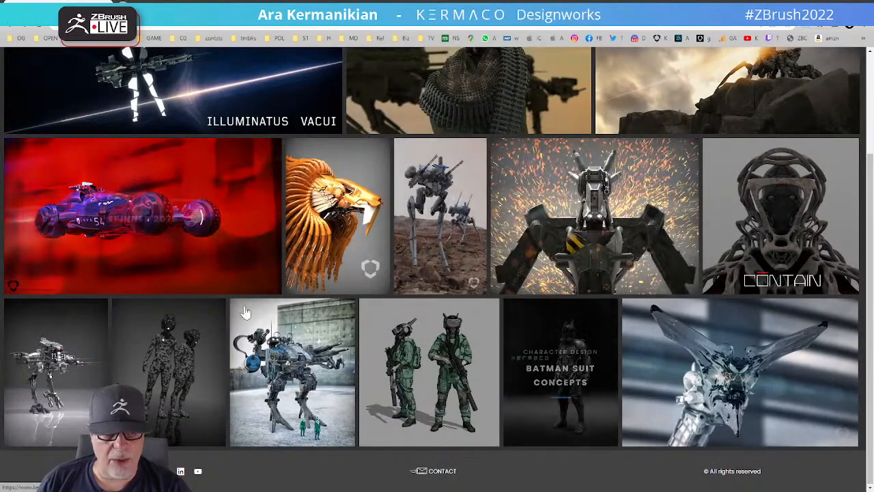
scroll(603, 244, "up", 3)
scroll(504, 350, "down", 2)
scroll(445, 356, "down", 1)
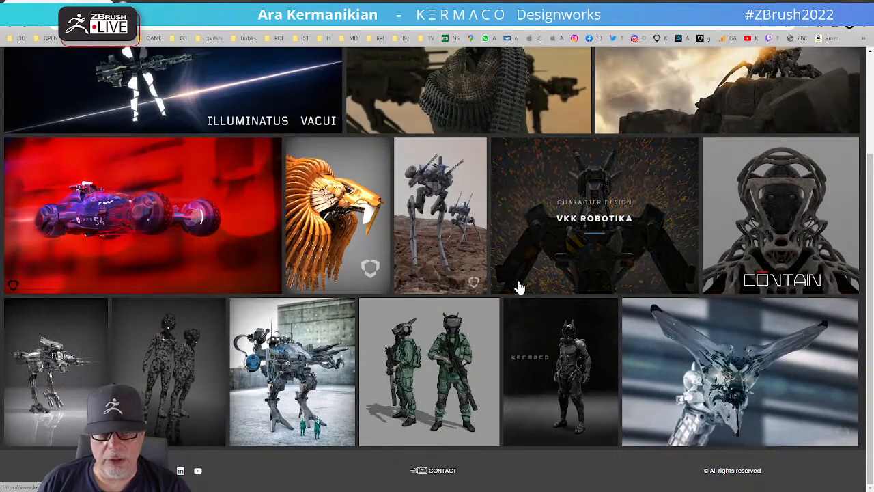
left_click(51, 354)
Examine the Gargoyle Mech's walking renders and its green and grey concept drawings, comparing the body and leg designs.
scroll(568, 350, "down", 2)
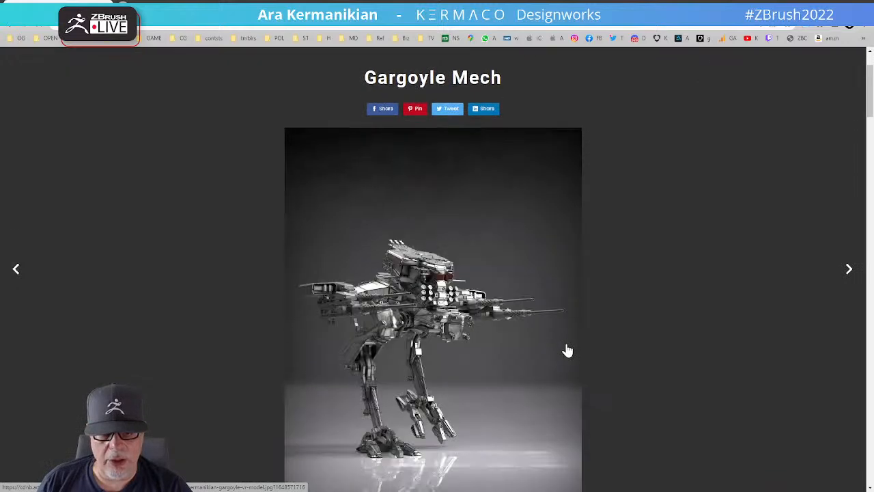
scroll(430, 305, "down", 2)
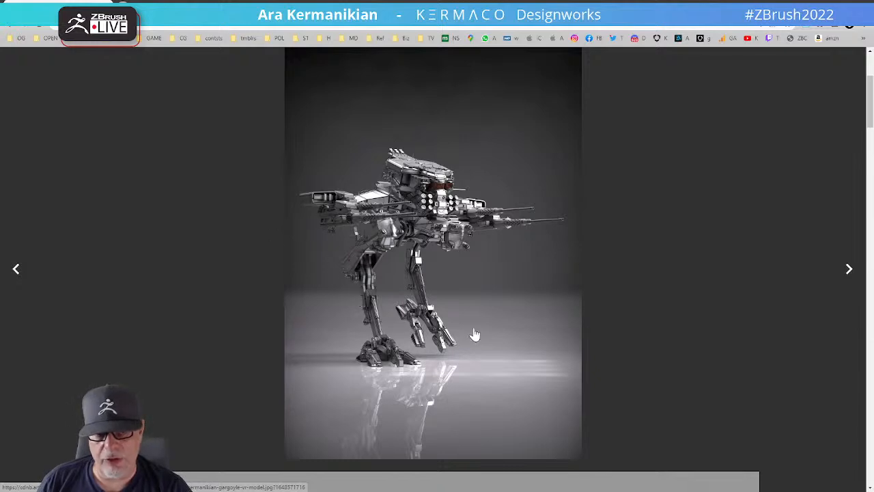
scroll(432, 332, "down", 9)
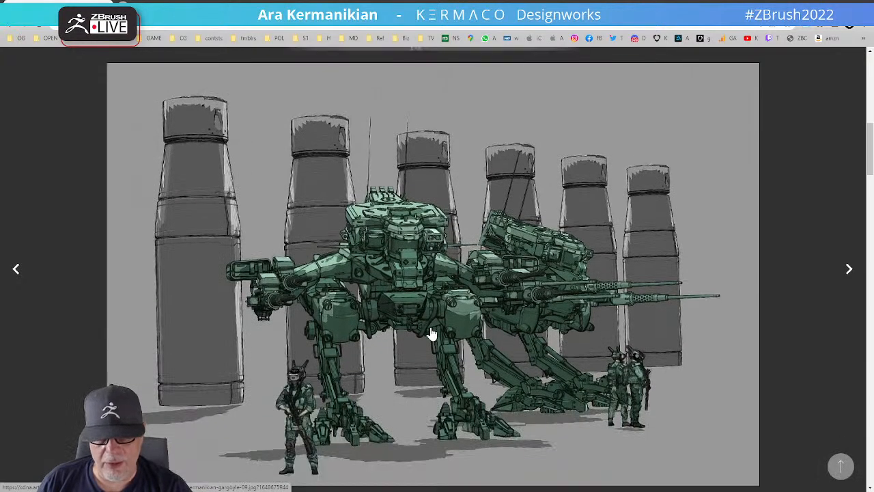
scroll(432, 332, "down", 1)
scroll(432, 335, "down", 8)
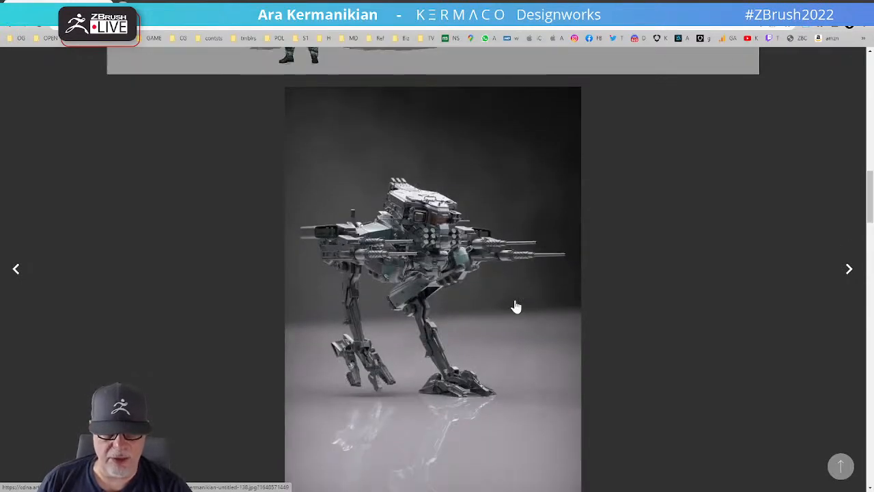
scroll(474, 288, "down", 2)
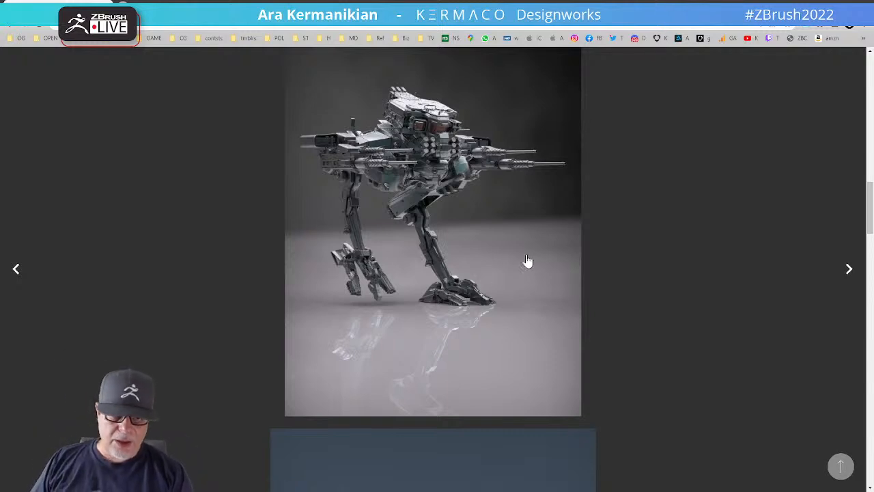
scroll(437, 202, "down", 5)
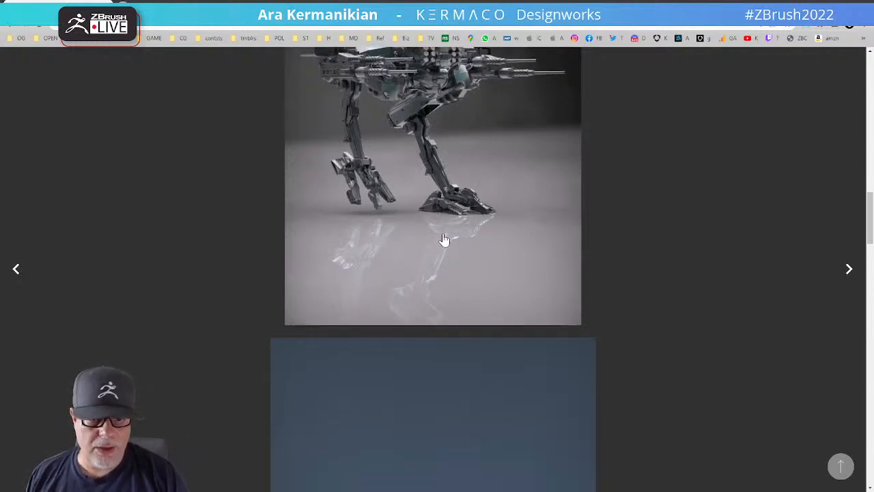
scroll(400, 351, "down", 3)
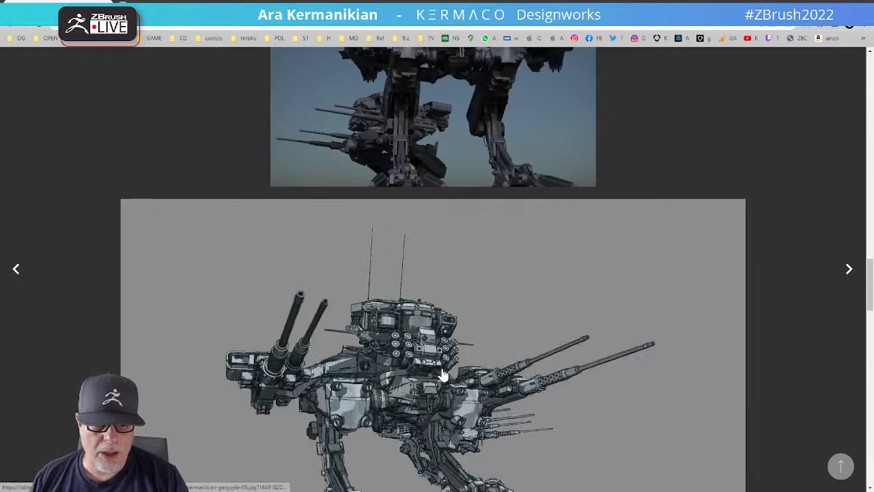
scroll(477, 239, "up", 8)
scroll(479, 239, "up", 4)
scroll(478, 238, "down", 6)
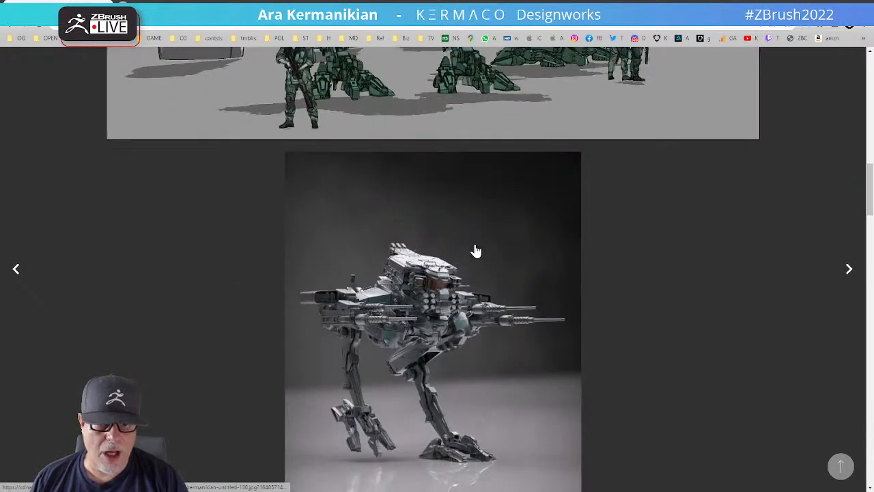
scroll(478, 238, "down", 11)
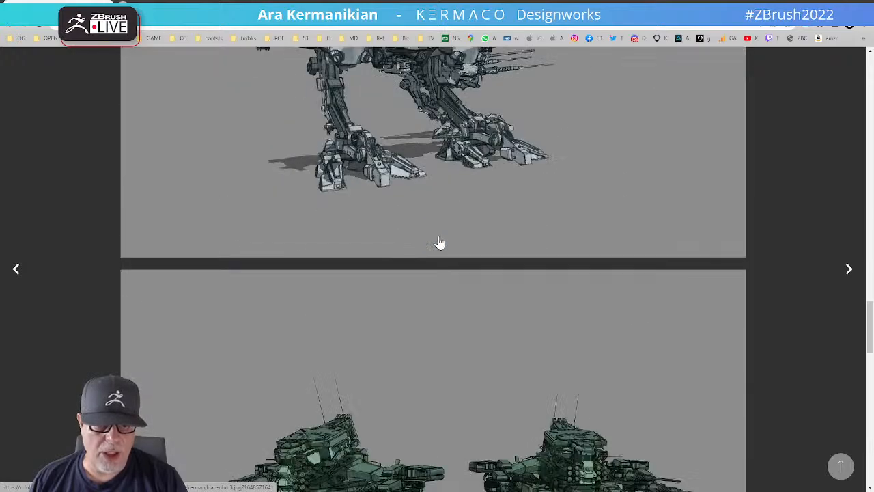
scroll(439, 243, "up", 4)
scroll(432, 217, "up", 12)
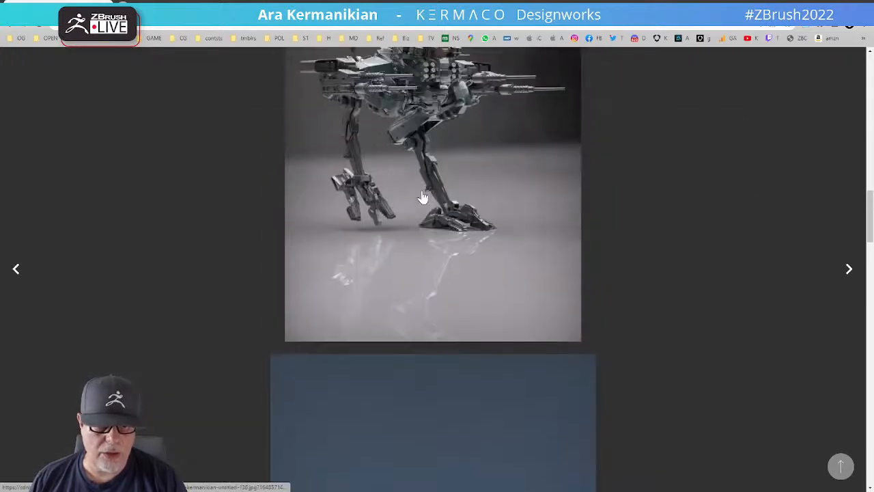
scroll(413, 178, "up", 5)
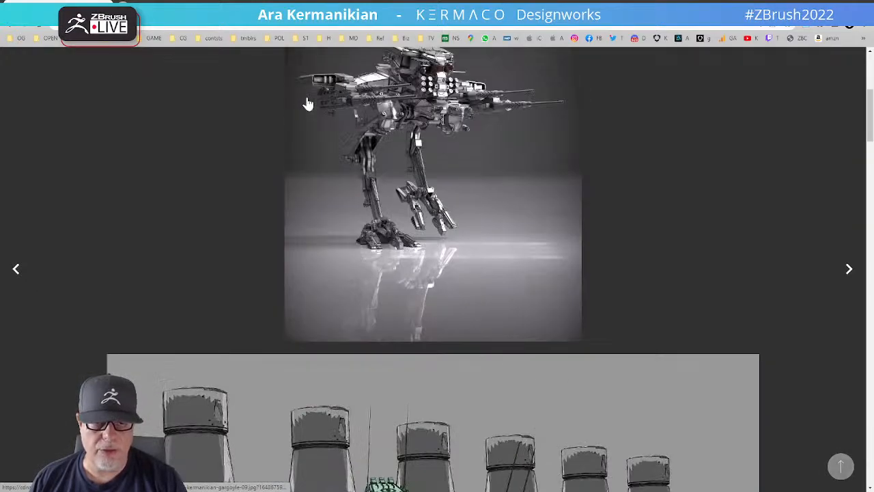
scroll(288, 148, "up", 2)
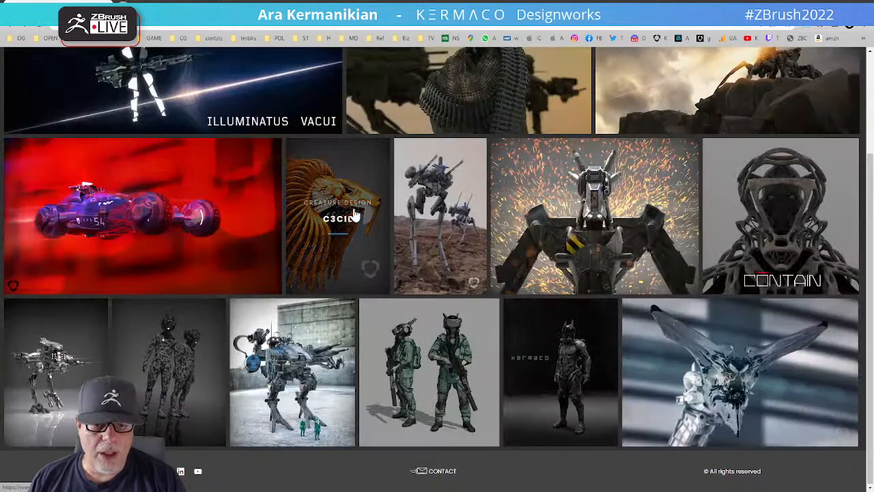
Open the MANTIS / Meteor Defense Mecha project from the gallery and examine its rocky-terrain renders and grey close-up.
left_click(423, 174)
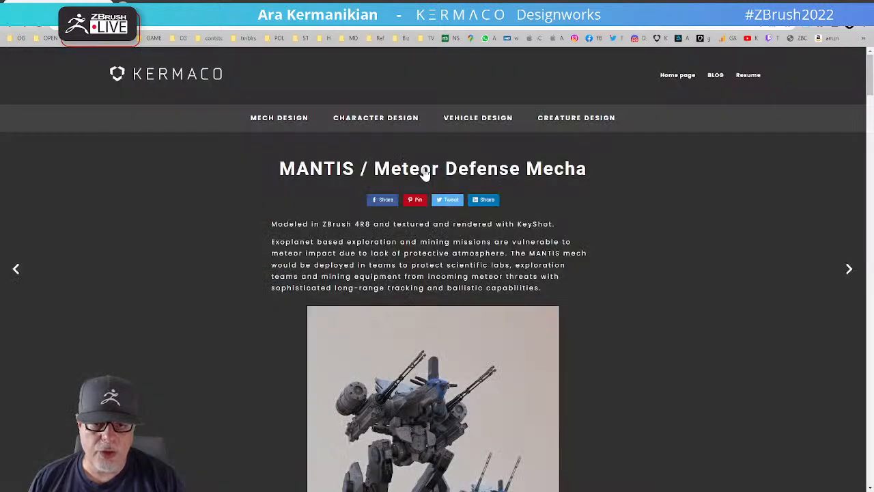
scroll(578, 326, "down", 6)
scroll(558, 299, "down", 10)
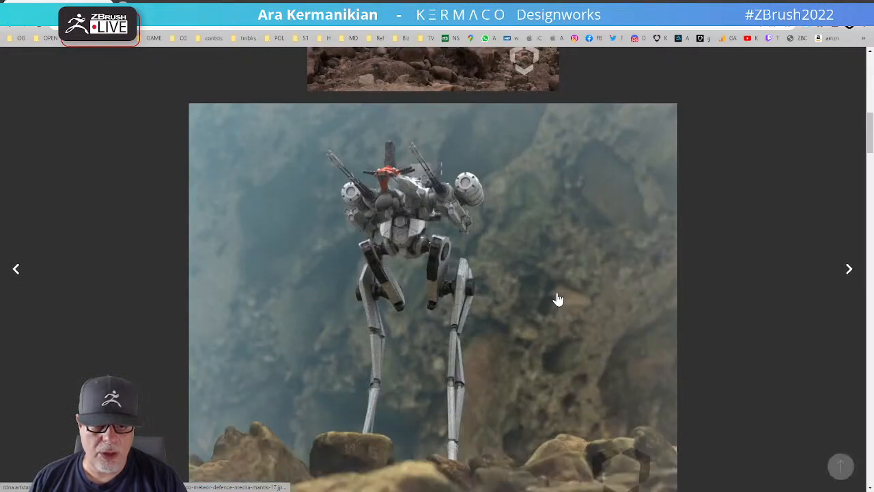
scroll(558, 299, "up", 2)
scroll(558, 299, "down", 8)
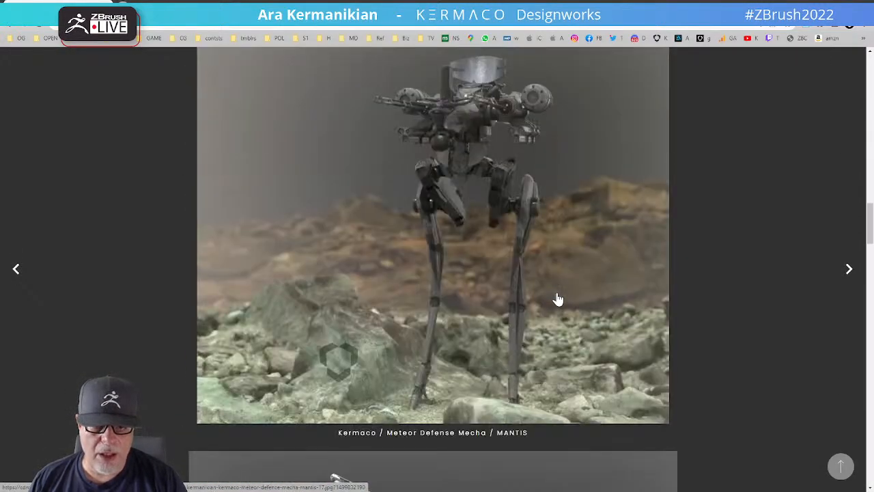
scroll(558, 299, "down", 3)
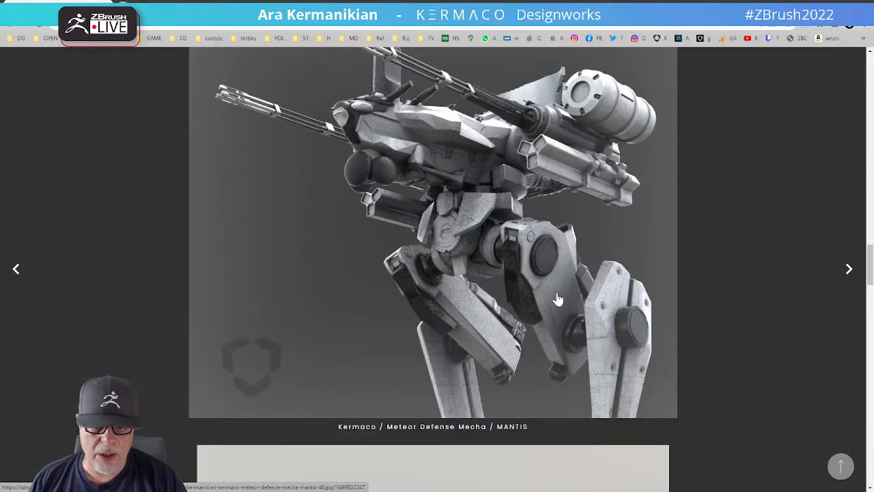
scroll(565, 283, "up", 2)
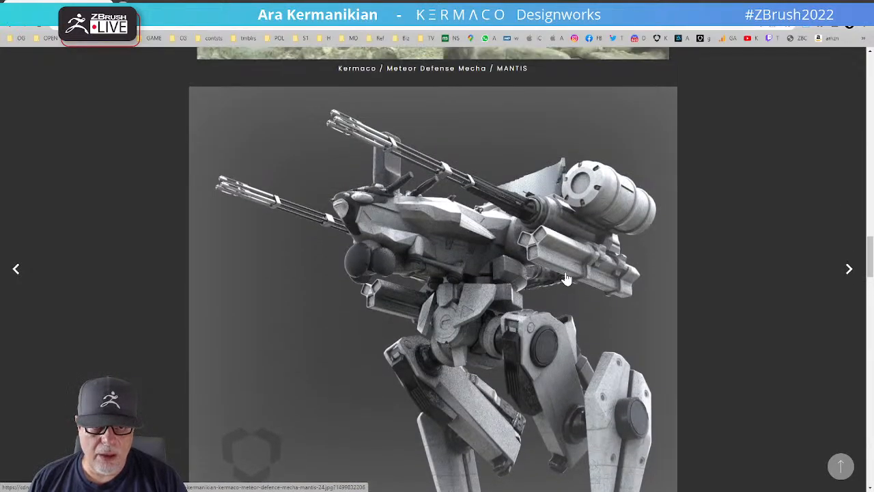
Return to the portfolio gallery, open the C3CIL creature project and examine the orange mechanical lion head.
key("alt+Left")
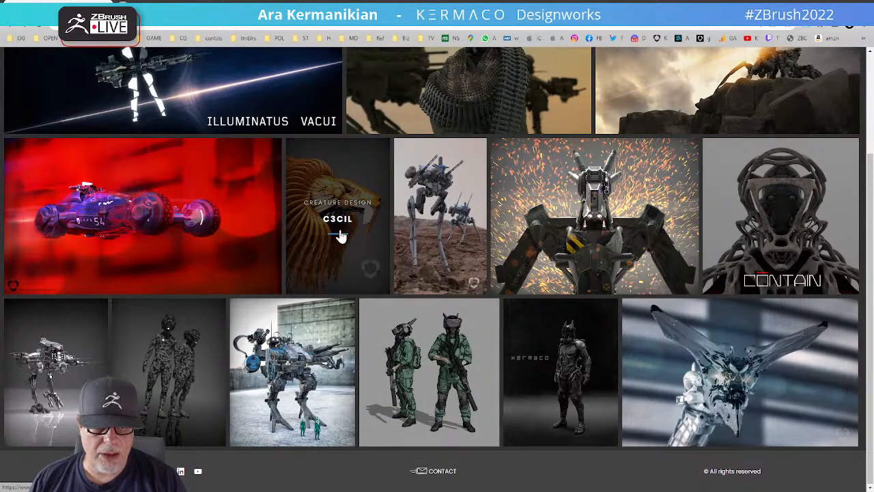
left_click(360, 216)
scroll(498, 363, "down", 3)
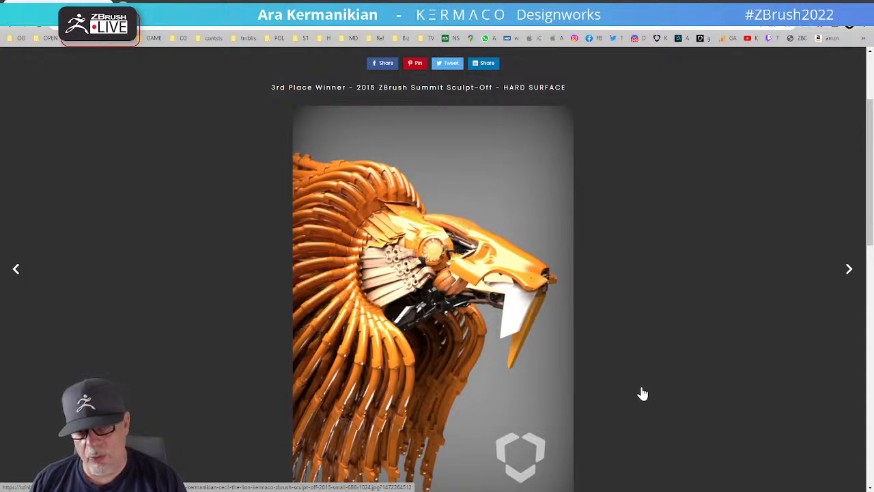
scroll(577, 303, "down", 5)
scroll(542, 311, "up", 5)
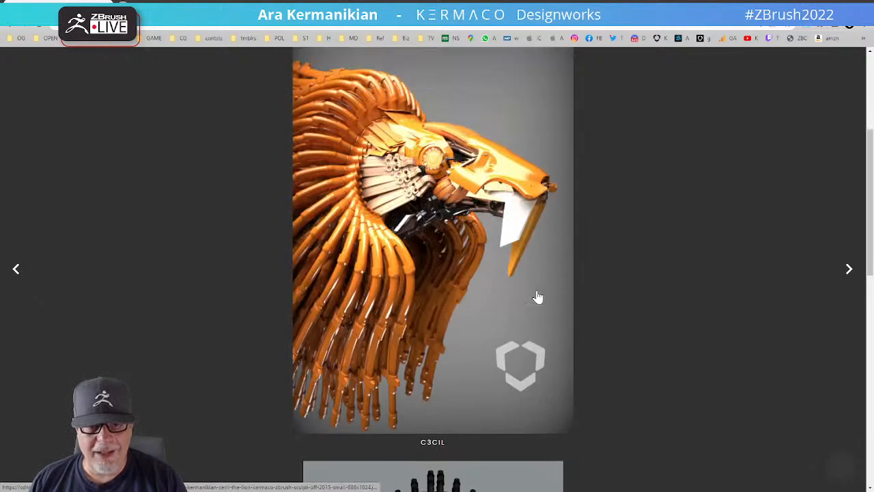
Switch back to ZBrush and turn off symmetry for the forearm shell below the ribbed elbow.
left_click_drag(560, 2, 1, 341)
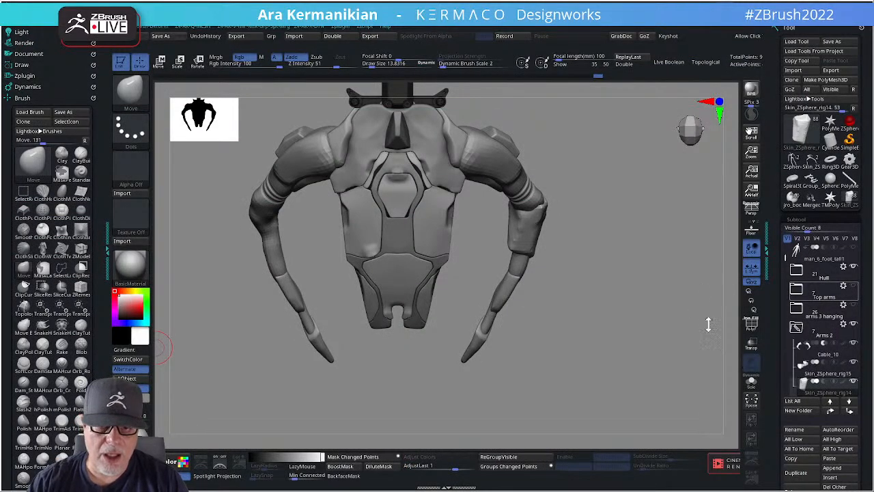
left_click_drag(607, 297, 579, 269)
mouse_move(641, 281)
left_mouse_down()
mouse_move(605, 259)
mouse_move(569, 264)
mouse_move(556, 234)
left_mouse_up()
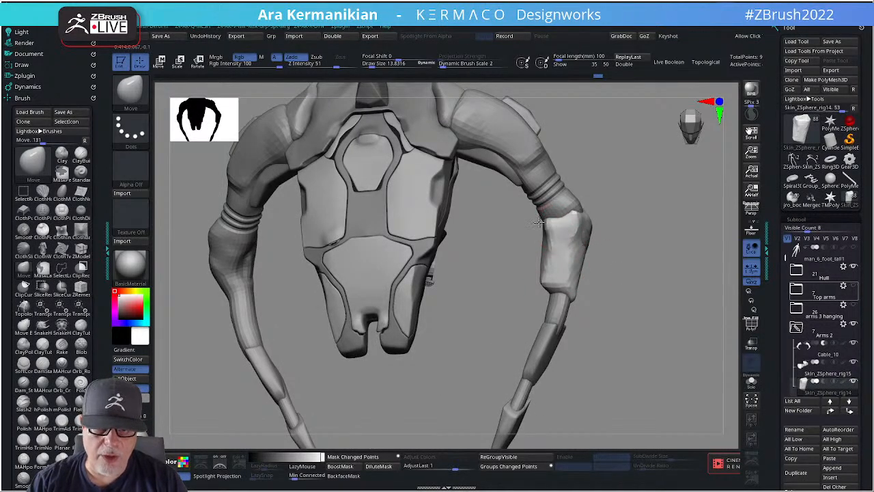
key("ctrl")
key("ctrl+q")
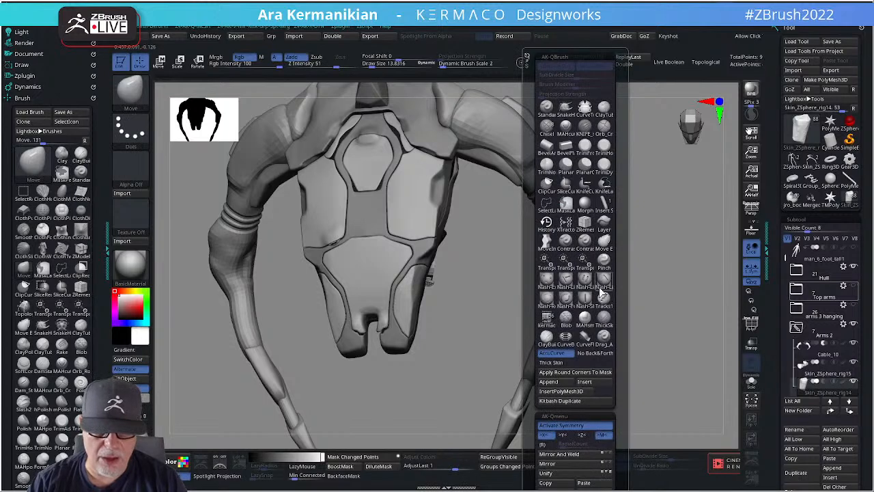
left_click(595, 425)
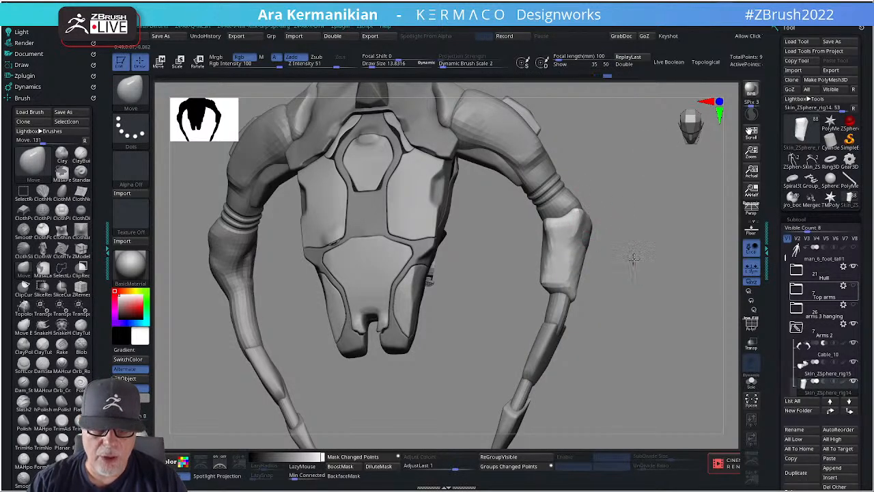
Shape and smooth the forearm shell's upper rim around the elbow with the Move and Smooth brushes from several sides.
mouse_move(634, 258)
left_mouse_down()
mouse_move(598, 234)
mouse_move(668, 263)
left_mouse_up()
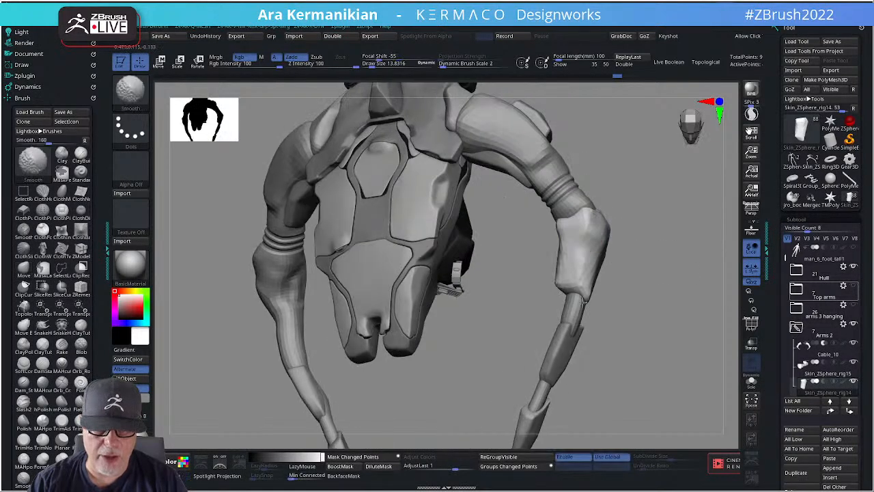
mouse_move(630, 307)
left_mouse_down()
mouse_move(638, 311)
mouse_move(661, 247)
mouse_move(650, 247)
left_mouse_up()
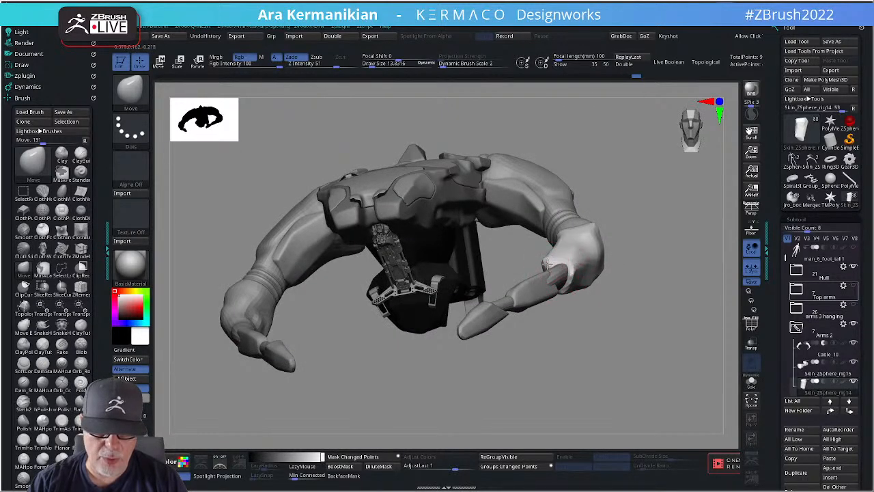
left_click_drag(636, 269, 568, 287)
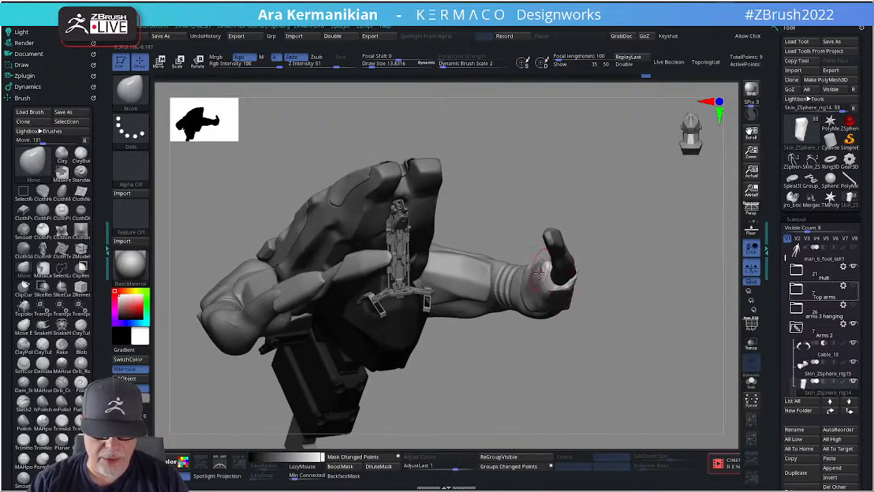
key("shift")
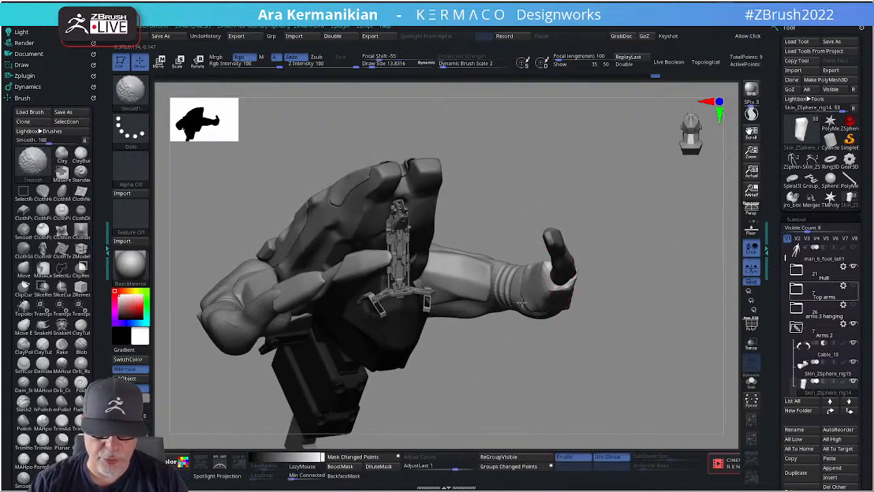
mouse_move(635, 307)
left_mouse_down()
mouse_move(714, 289)
mouse_move(633, 336)
mouse_move(609, 332)
mouse_move(644, 321)
mouse_move(558, 250)
left_mouse_up()
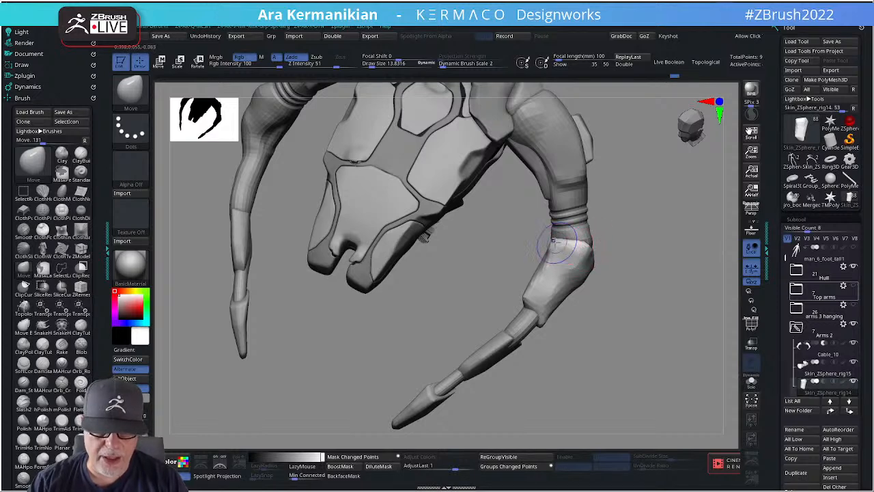
left_click_drag(555, 241, 572, 255, "shift")
mouse_move(652, 278)
left_mouse_down()
mouse_move(568, 263)
mouse_move(566, 252)
mouse_move(575, 254)
mouse_move(550, 250)
left_mouse_up()
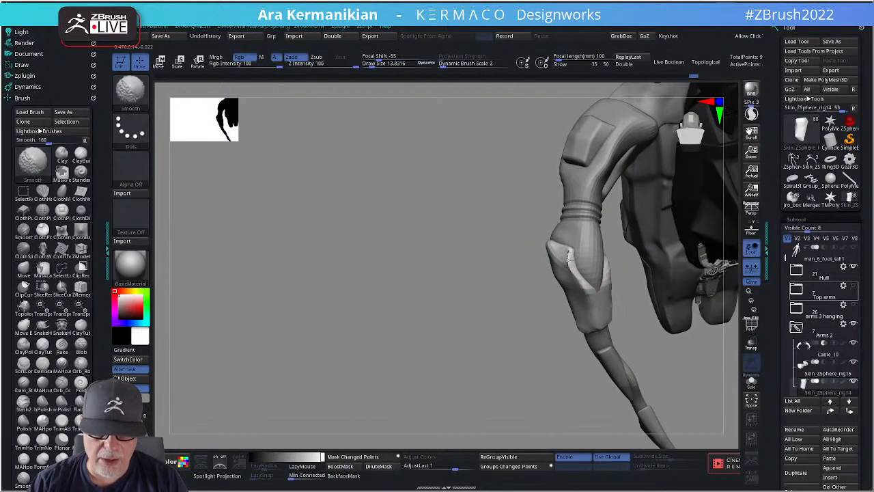
Isolate the forearm shell, reduce the draw size to about 2.6 and close the hole in its upper rim.
left_click(751, 383)
mouse_move(667, 375)
left_mouse_down()
mouse_move(628, 351)
mouse_move(654, 363)
mouse_move(610, 297)
mouse_move(713, 358)
mouse_move(649, 342)
mouse_move(625, 290)
mouse_move(640, 315)
mouse_move(594, 307)
mouse_move(607, 305)
left_mouse_up()
key("ctrl+q")
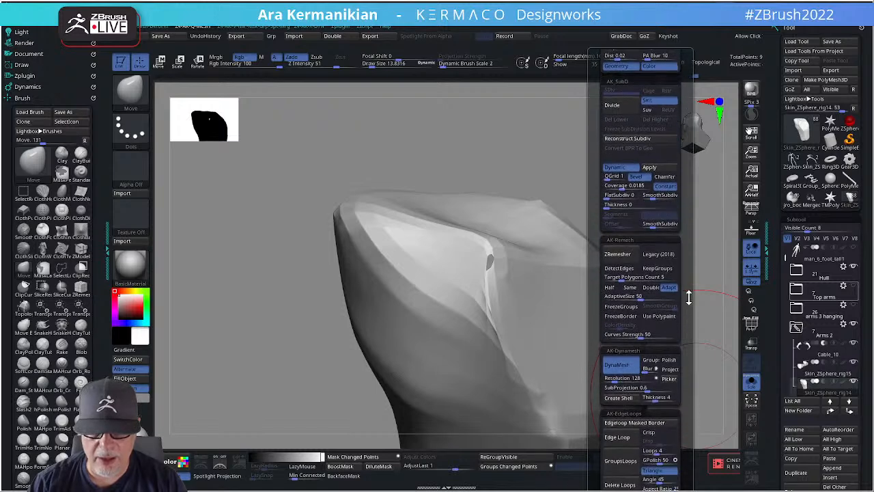
key("s")
left_click_drag(673, 270, 668, 271)
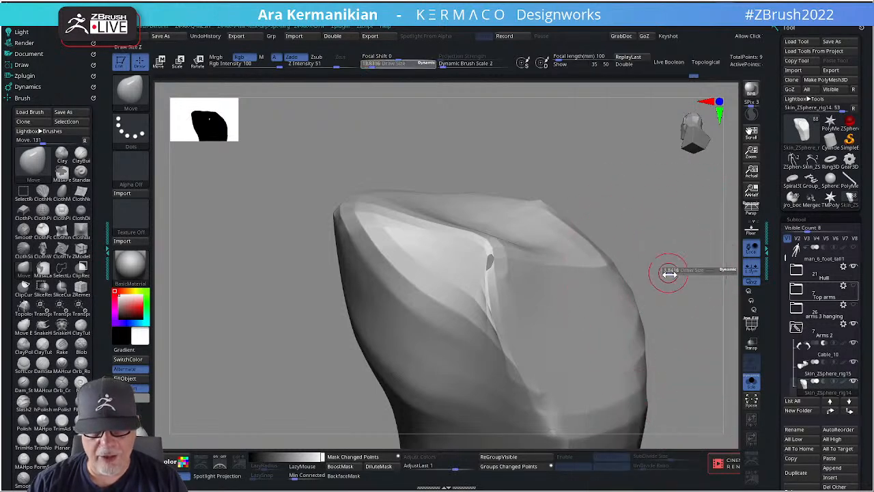
key("ctrl+q")
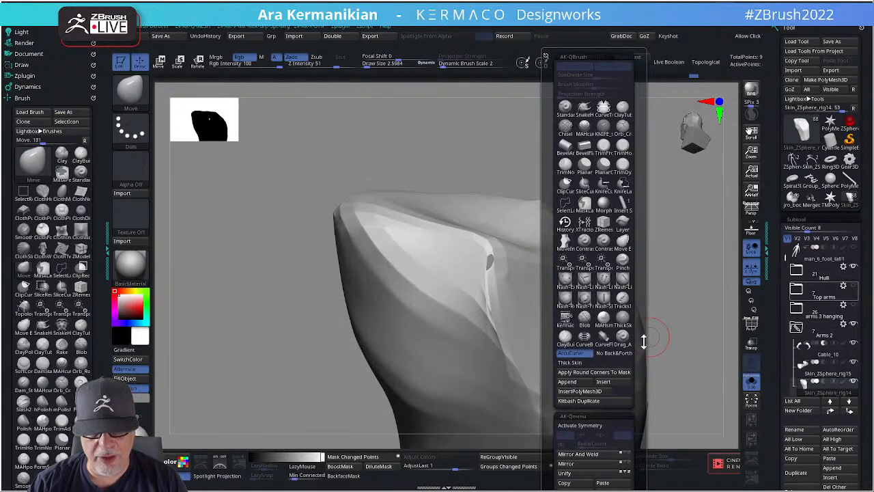
left_click_drag(642, 339, 638, 278)
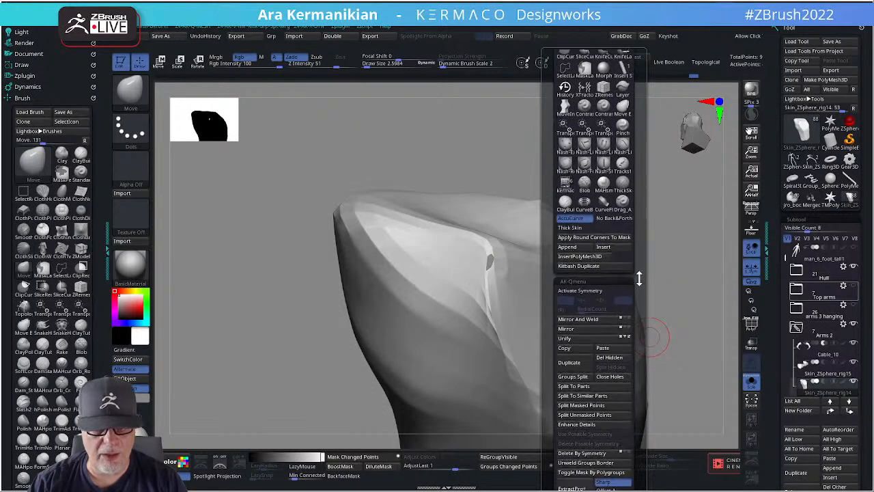
left_click(610, 376)
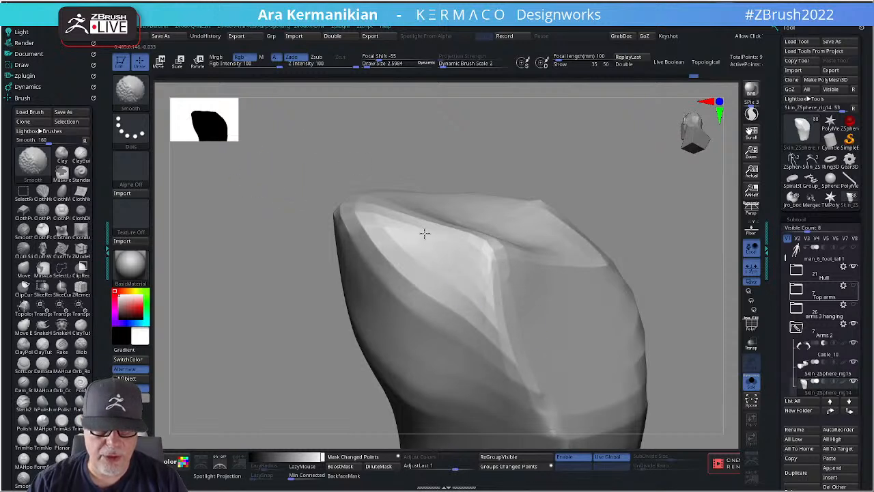
Set the Move brush draw size to about 15.4 and leave isolation so the forearm shell shows with the whole creature.
left_click_drag(673, 181, 536, 204)
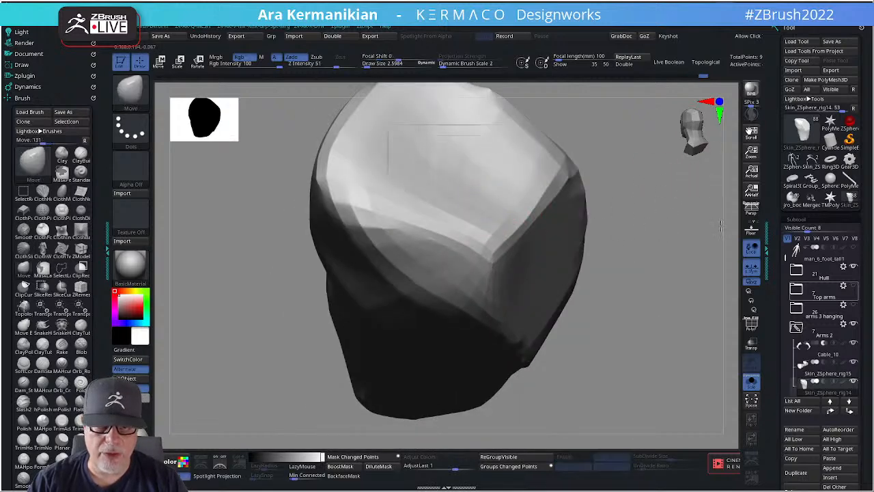
left_click_drag(641, 206, 645, 174, "alt")
key("s")
mouse_move(478, 243)
left_mouse_down()
mouse_move(495, 243)
mouse_move(426, 209)
mouse_move(468, 223)
mouse_move(500, 250)
left_mouse_up()
mouse_move(615, 288)
left_mouse_down()
mouse_move(661, 261)
mouse_move(626, 296)
mouse_move(620, 269)
mouse_move(625, 290)
left_mouse_up()
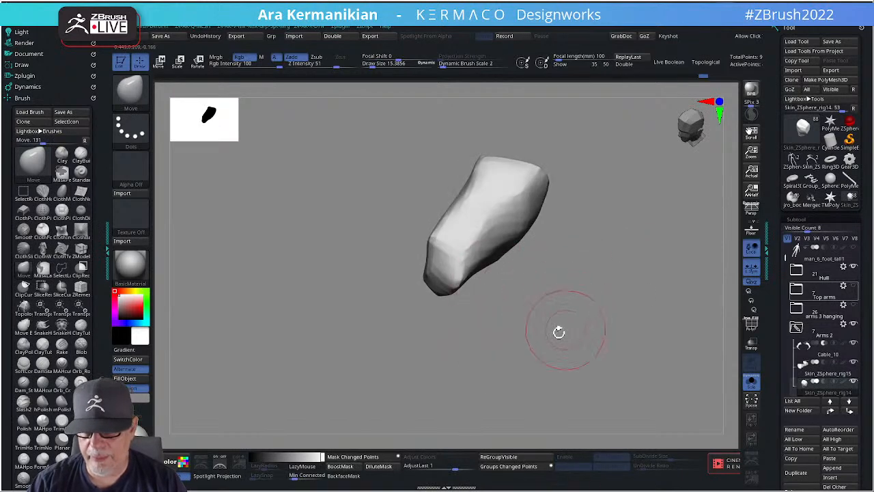
mouse_move(554, 296)
left_mouse_down("shift")
mouse_move(596, 293)
mouse_move(584, 290)
mouse_move(614, 335)
left_mouse_up("shift")
left_click(751, 379)
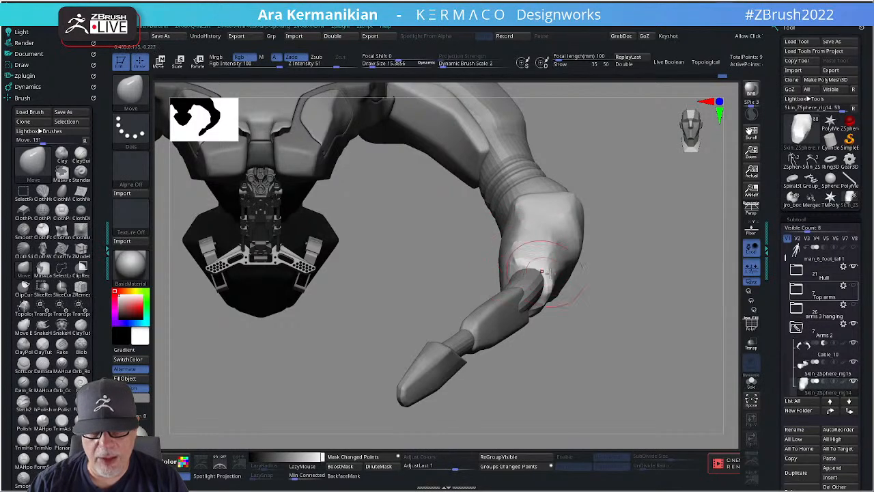
mouse_move(560, 351)
left_mouse_down()
mouse_move(637, 312)
mouse_move(627, 308)
mouse_move(616, 332)
mouse_move(566, 355)
mouse_move(577, 362)
mouse_move(482, 253)
left_mouse_up()
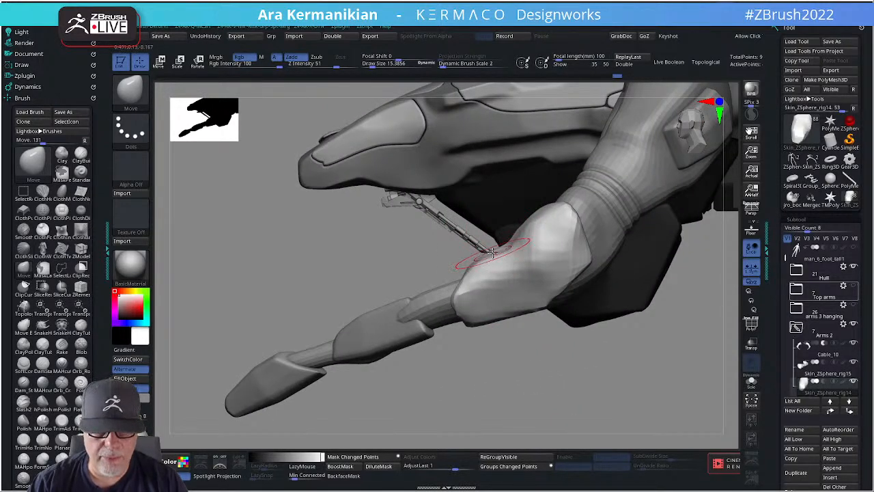
Try to trim the forearm shell's front edge with ClipCurve cuts made from the side.
mouse_move(390, 289)
left_mouse_down("ctrl+shift")
mouse_move(491, 250)
mouse_move(506, 255)
mouse_move(521, 241)
left_mouse_up("ctrl+shift")
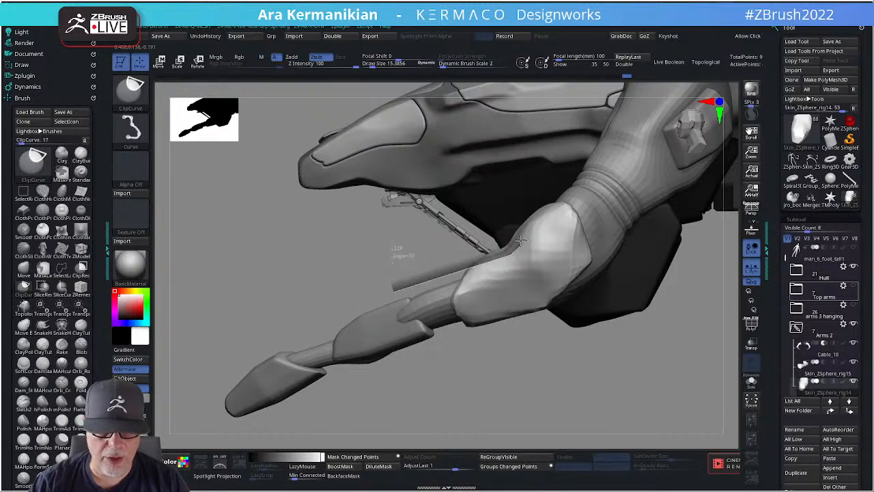
mouse_move(517, 199)
left_mouse_down("ctrl+shift")
mouse_move(526, 185)
mouse_move(511, 200)
left_mouse_up("ctrl+shift")
left_click_drag(543, 339, 554, 326)
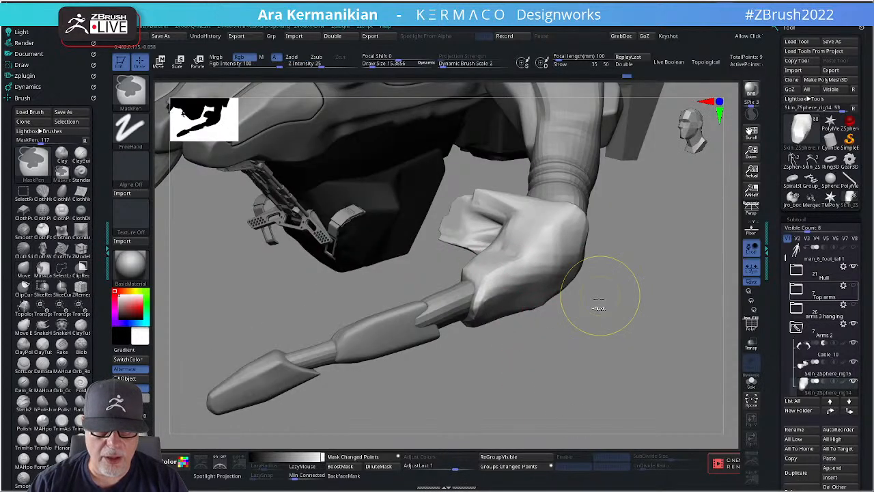
mouse_move(656, 335)
left_mouse_down()
mouse_move(624, 306)
mouse_move(607, 361)
mouse_move(640, 381)
mouse_move(619, 374)
left_mouse_up()
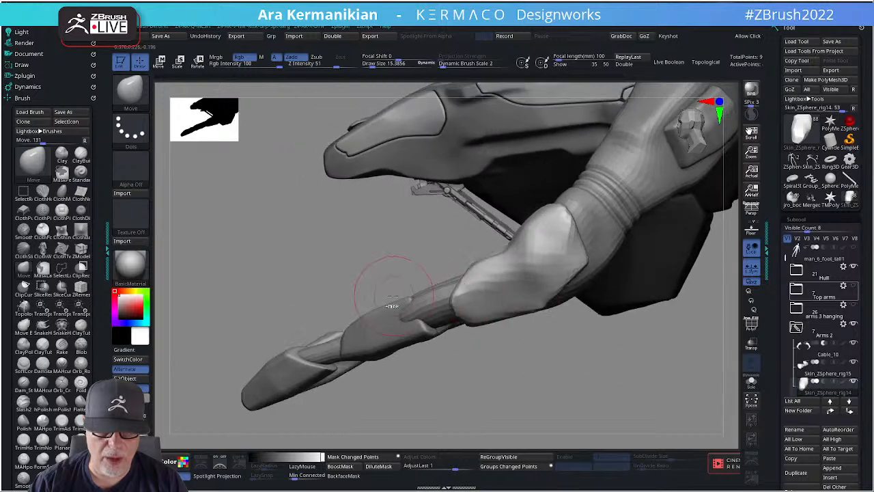
mouse_move(372, 280)
left_mouse_down("ctrl+shift")
mouse_move(495, 251)
mouse_move(512, 253)
mouse_move(511, 268)
mouse_move(504, 250)
mouse_move(519, 253)
mouse_move(533, 179)
left_mouse_up("ctrl+shift")
key("alt")
left_click_drag(570, 381, 601, 369)
Deepen the concave dip in the forearm shell's front edge with smoothing and DamStandard strokes.
left_click_drag(515, 248, 528, 240, "shift")
left_click_drag(616, 317, 567, 290)
right_click(488, 289)
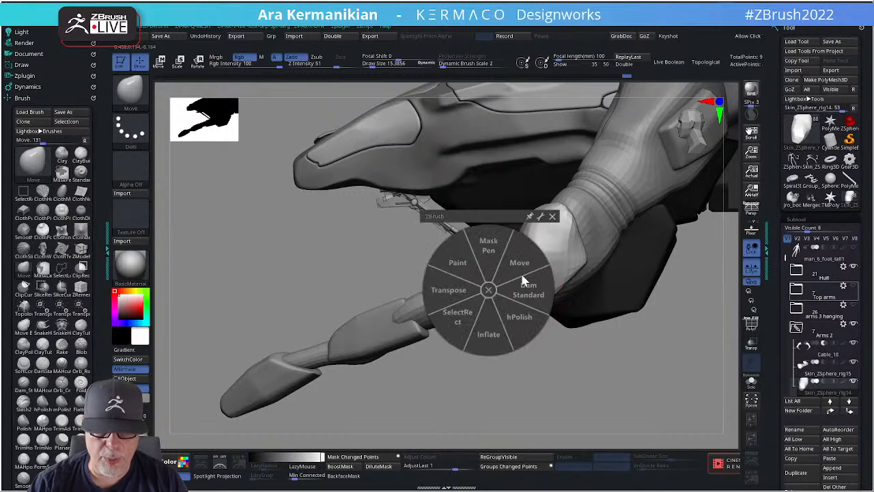
left_click(541, 292)
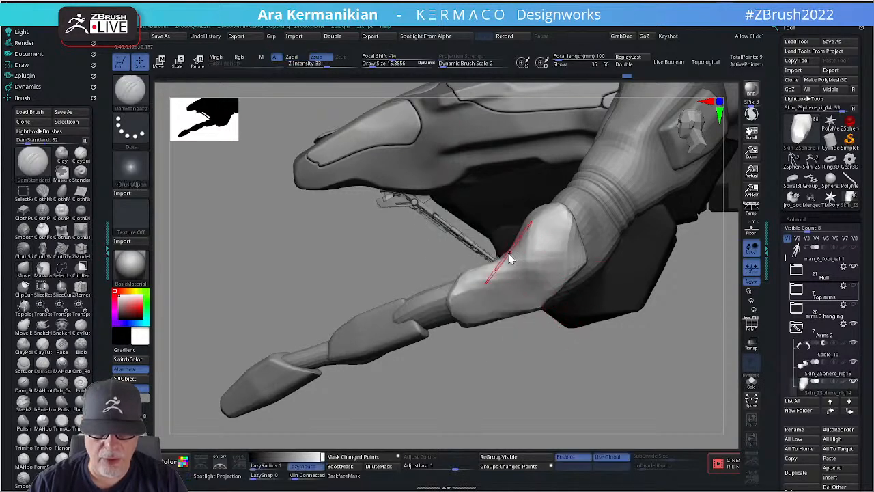
mouse_move(519, 265)
left_mouse_down()
mouse_move(513, 294)
mouse_move(514, 275)
left_mouse_up()
mouse_move(509, 278)
left_mouse_down()
mouse_move(466, 297)
mouse_move(516, 284)
mouse_move(505, 289)
mouse_move(540, 262)
left_mouse_up()
left_click_drag(590, 358, 668, 389, "ctrl")
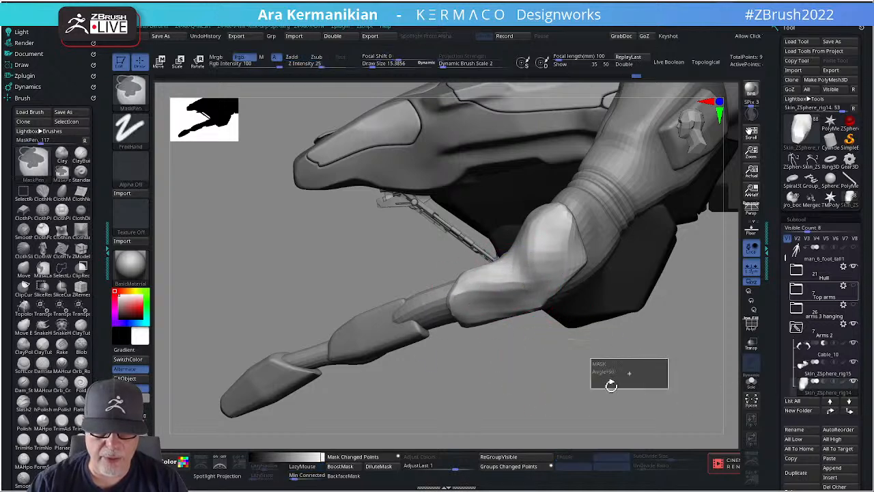
Adjust the forearm shell's upper rim around the ribbed elbow with the Move brush from several sides.
left_click_drag(614, 382, 577, 351, "alt")
key("ctrl+q")
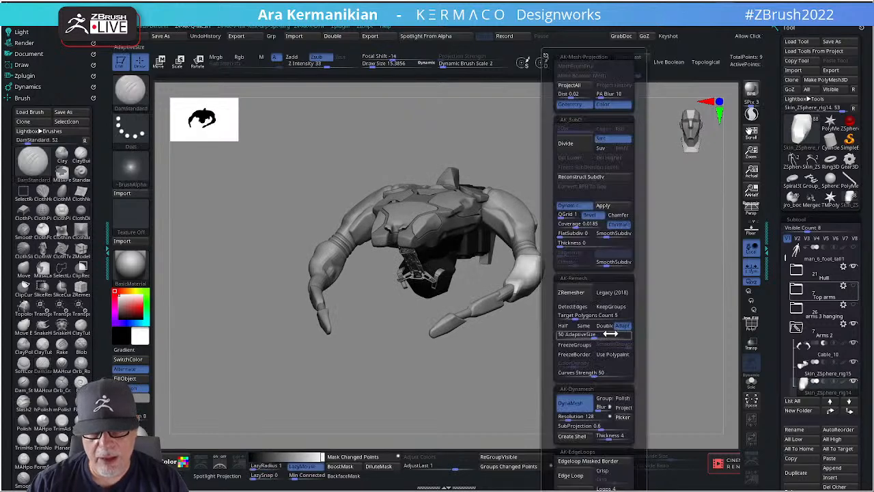
left_click_drag(598, 307, 578, 301)
left_click_drag(603, 262, 537, 265)
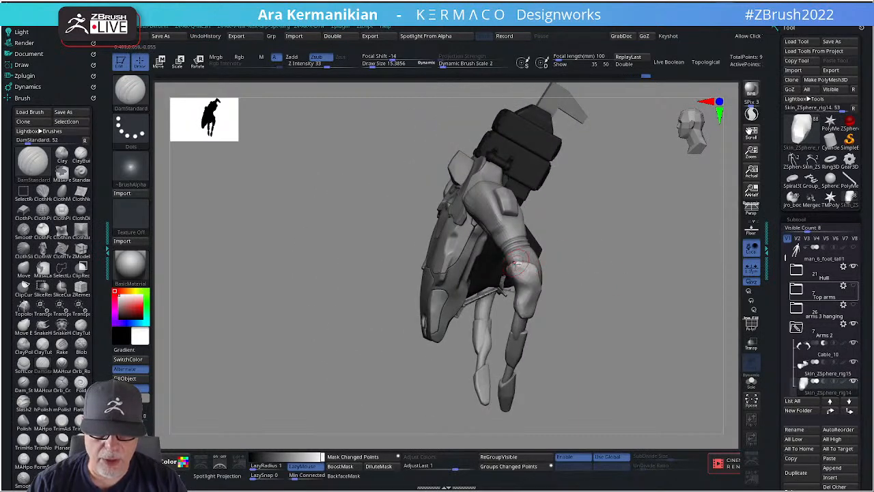
right_click(514, 274)
left_click(532, 254)
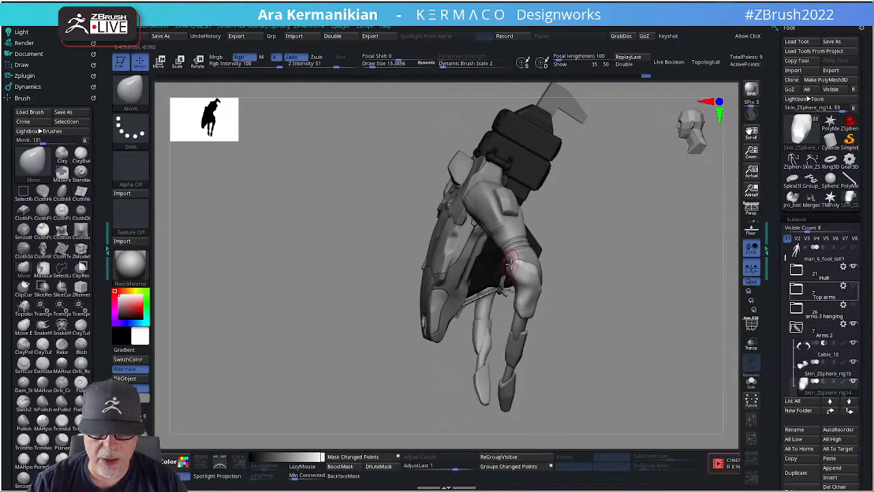
mouse_move(510, 263)
right_mouse_down()
mouse_move(593, 280)
mouse_move(507, 267)
right_mouse_up()
left_click_drag(498, 264, 503, 265)
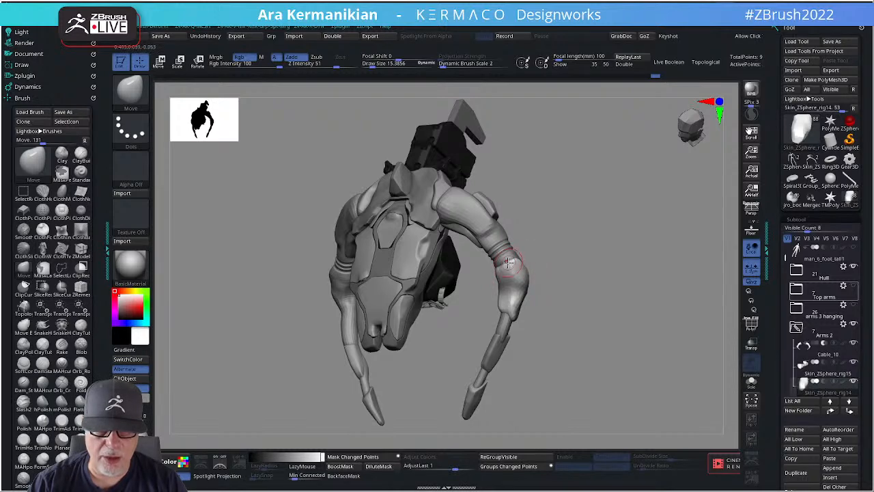
right_click_drag(577, 276, 491, 273)
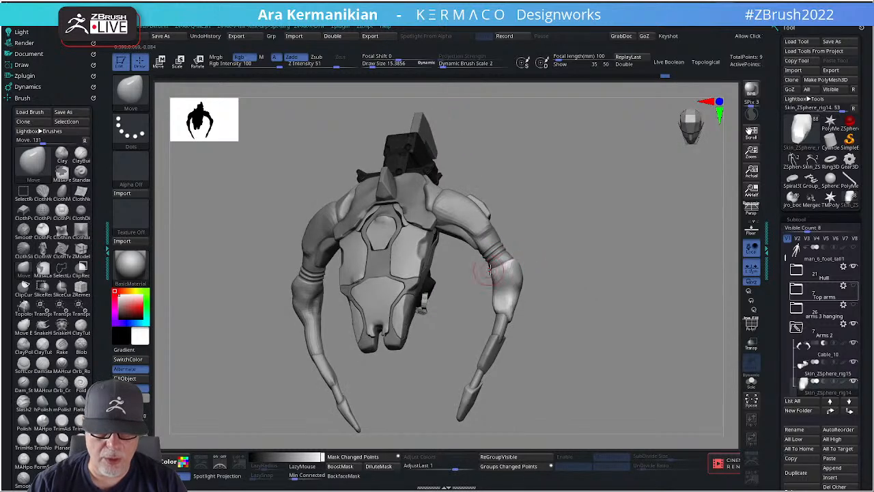
left_click_drag(509, 260, 508, 264)
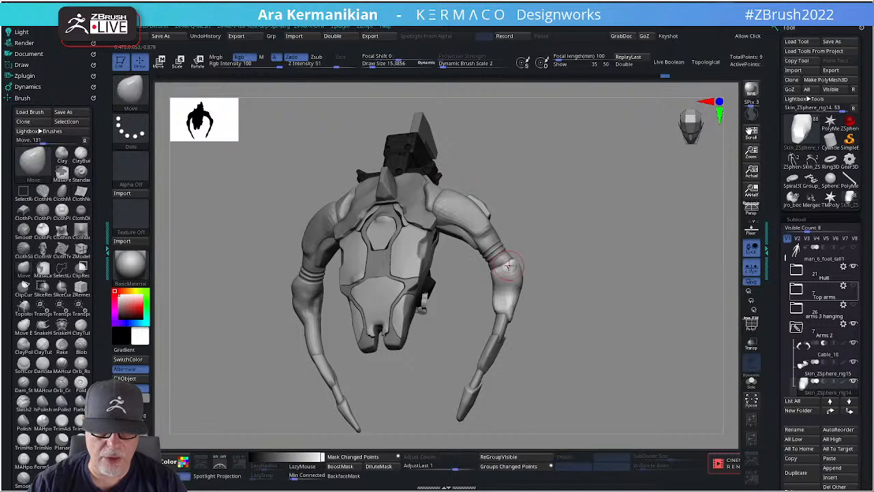
mouse_move(502, 263)
right_mouse_down()
mouse_move(553, 264)
mouse_move(522, 261)
right_mouse_up()
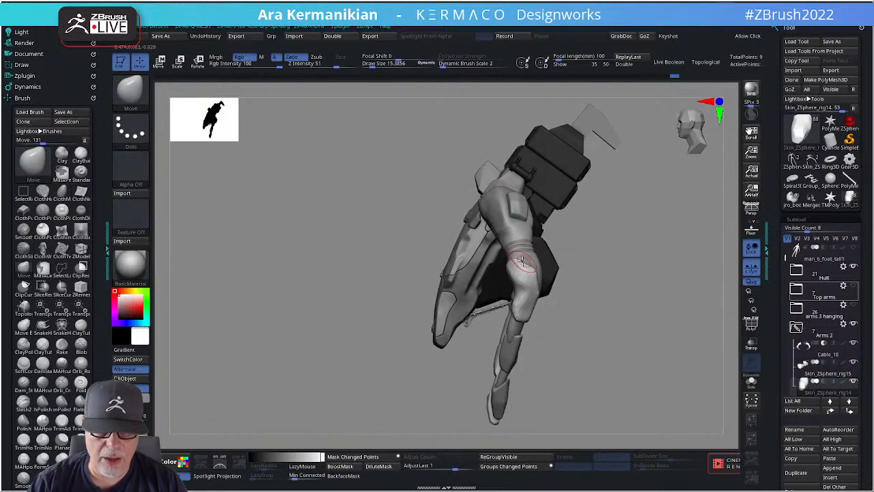
right_click_drag(644, 287, 523, 264)
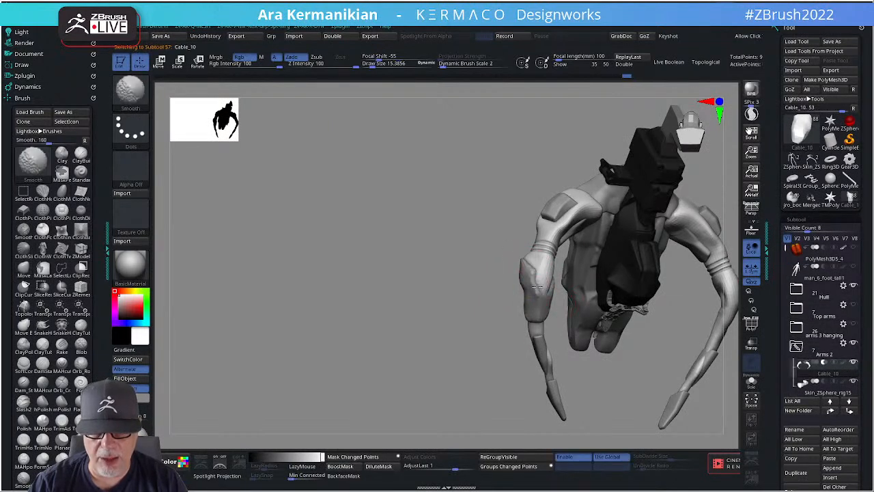
Try to pull the arm surface below the ribbed elbow with the Move brush, and undo the stroke.
right_click_drag(586, 327, 524, 264)
left_click_drag(525, 264, 534, 274)
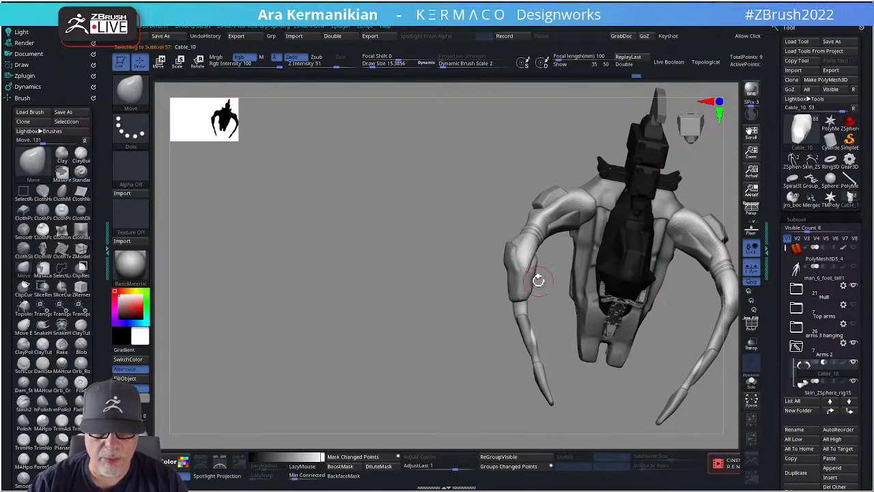
key("ctrl+z")
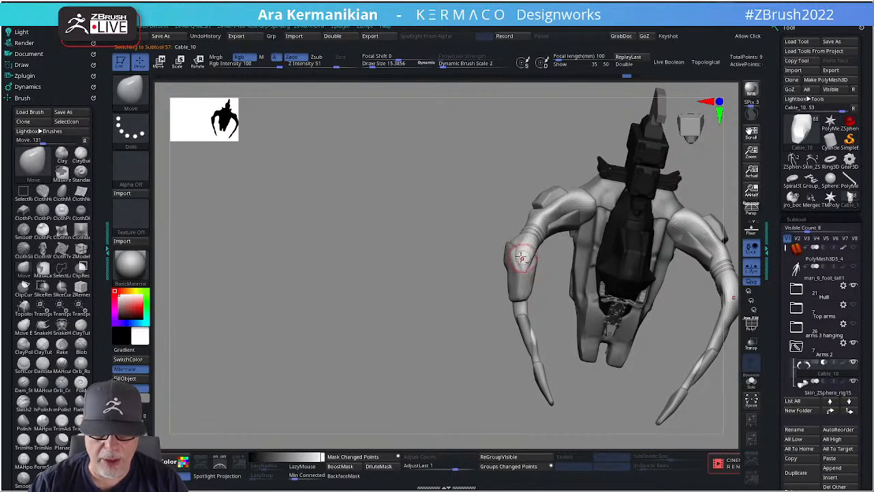
left_click(514, 256, "alt")
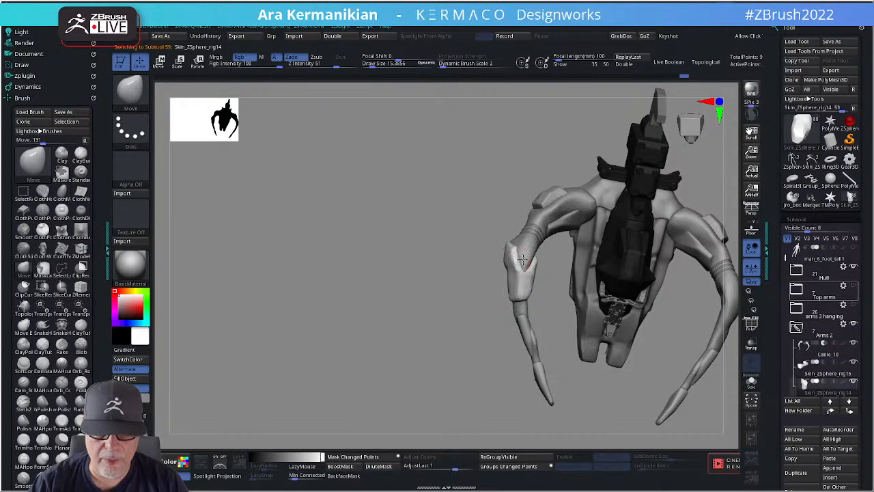
left_click(526, 261, "alt")
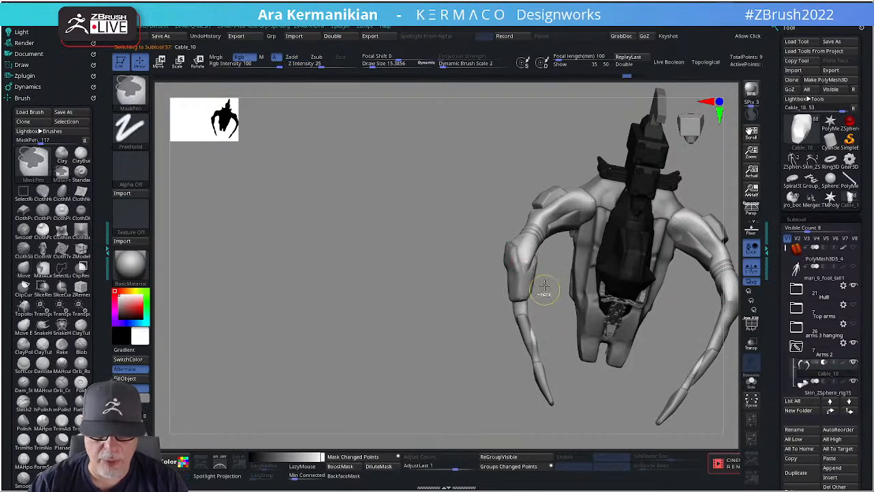
Choose the DamStandard brush, reselect the forearm shell and smooth the dip along its front surface.
mouse_move(546, 275)
left_mouse_down()
mouse_move(608, 290)
mouse_move(652, 228)
mouse_move(669, 267)
mouse_move(663, 278)
mouse_move(672, 247)
mouse_move(646, 251)
mouse_move(690, 270)
mouse_move(577, 305)
mouse_move(576, 294)
left_mouse_up()
right_click(522, 219)
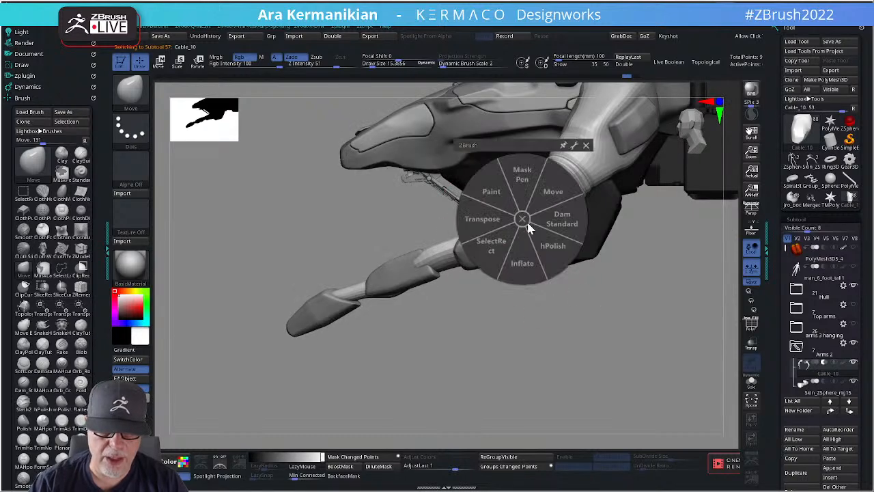
left_click(558, 234)
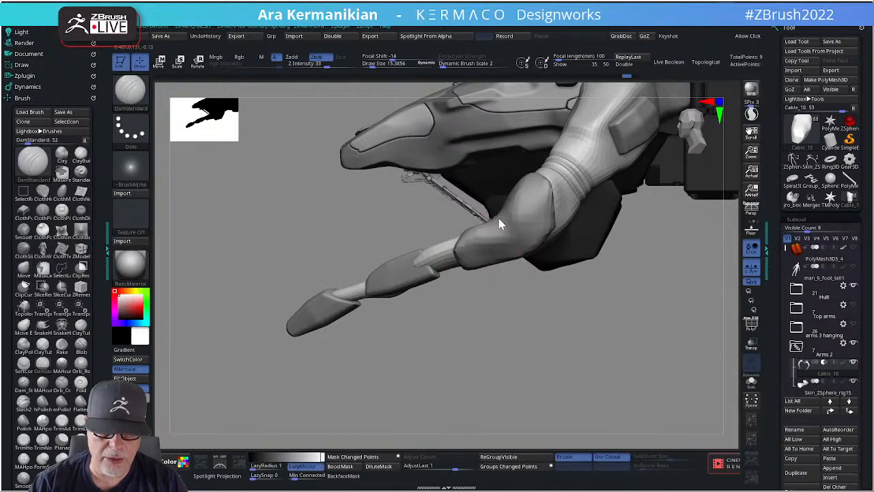
left_click_drag(525, 290, 539, 263)
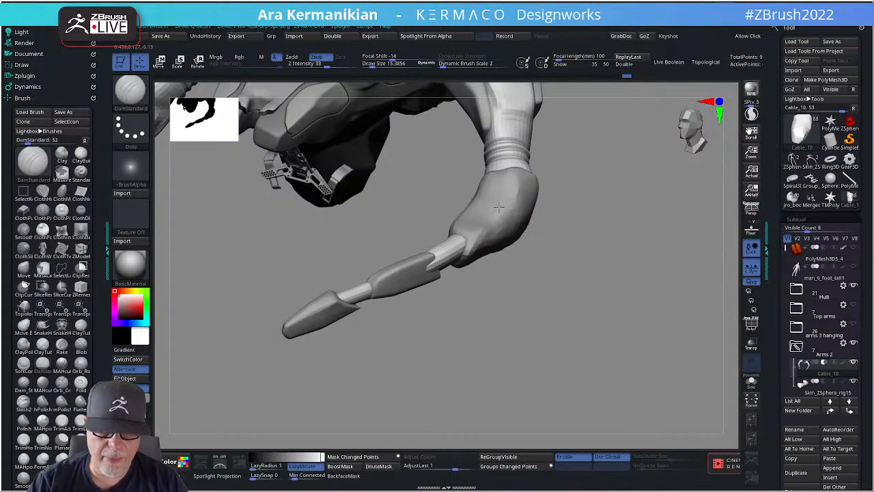
left_click(499, 209, "alt")
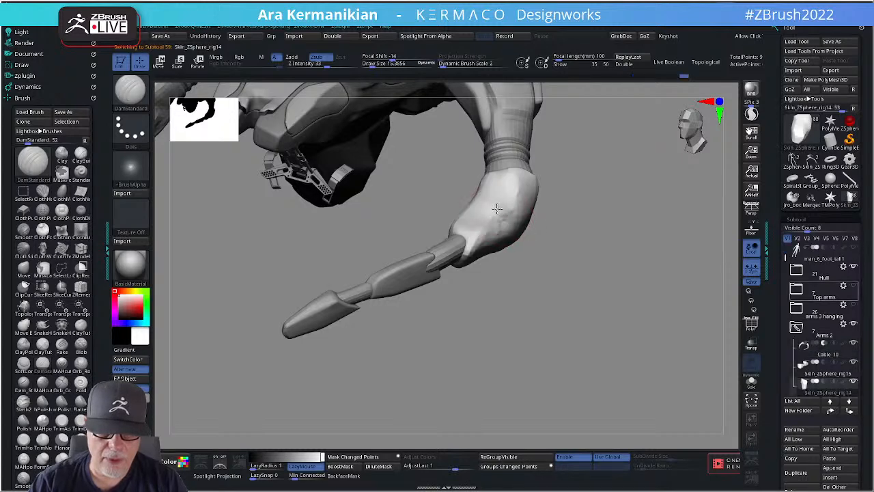
mouse_move(483, 203)
left_mouse_down("shift")
mouse_move(500, 210)
mouse_move(520, 263)
left_mouse_up("shift")
left_click_drag(617, 299, 575, 281)
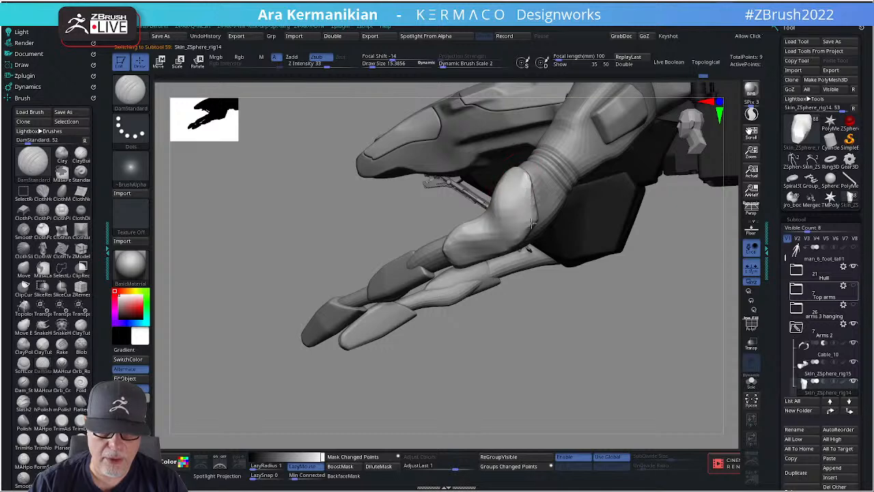
Examine the forearm shell and its fit around the ribbed elbow from the back, inside and underside.
mouse_move(601, 350)
left_mouse_down()
mouse_move(523, 203)
mouse_move(507, 256)
left_mouse_up()
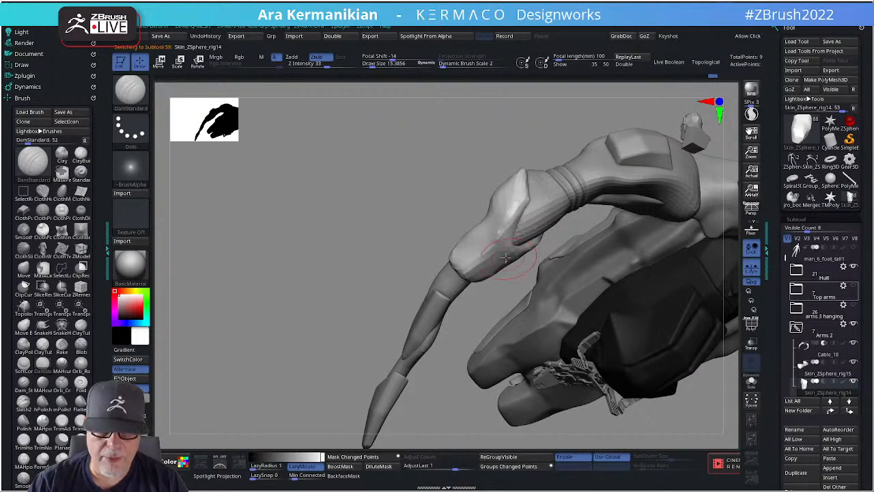
left_click_drag(521, 286, 537, 244)
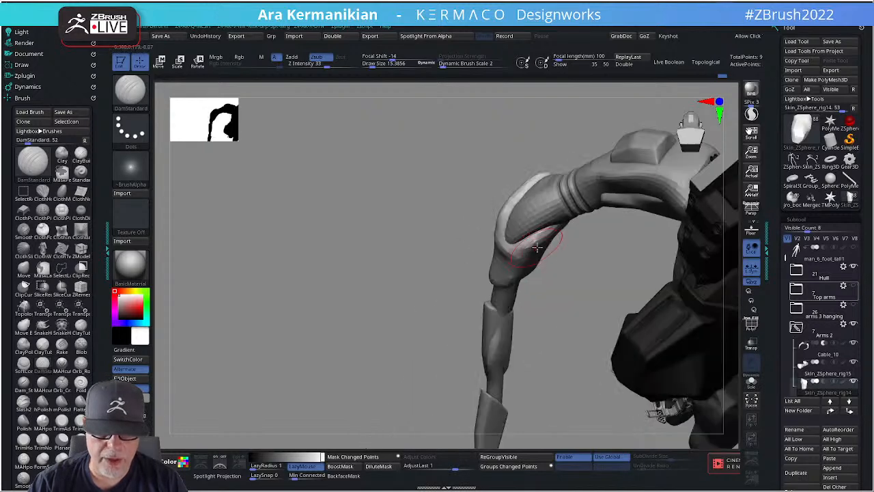
left_click_drag(589, 279, 345, 203)
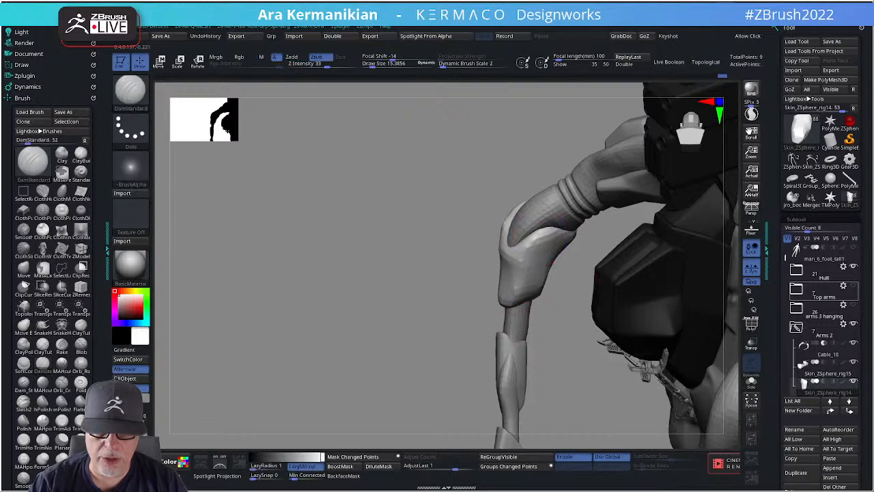
left_click_drag(556, 314, 471, 269)
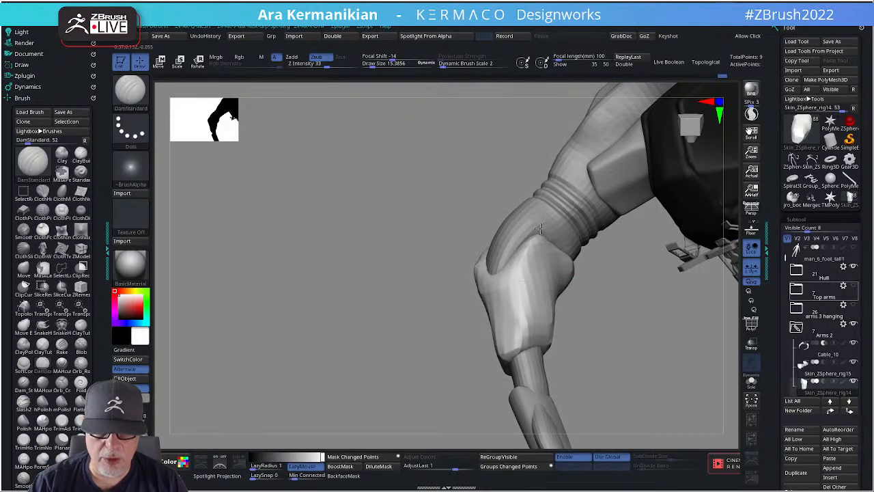
left_click_drag(589, 278, 553, 255)
left_click_drag(431, 238, 537, 253)
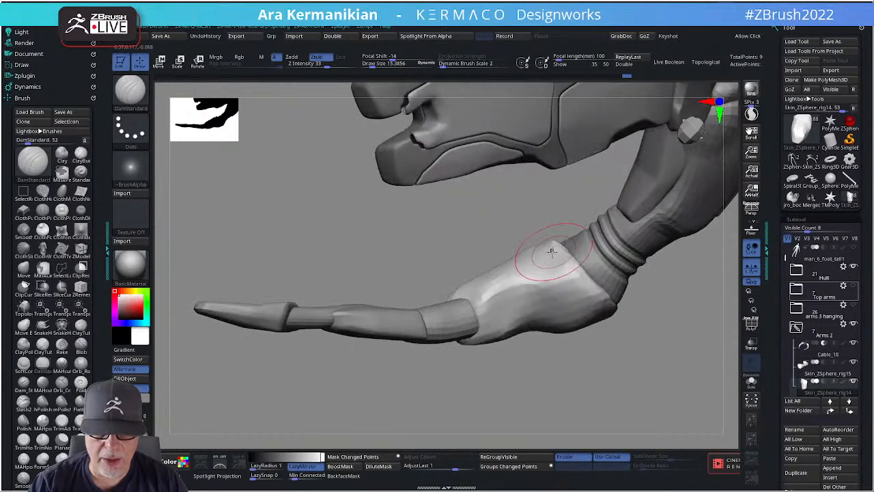
mouse_move(679, 351)
left_mouse_down("alt")
mouse_move(618, 343)
mouse_move(644, 336)
left_mouse_up("alt")
mouse_move(599, 368)
left_mouse_down()
mouse_move(608, 387)
mouse_move(596, 372)
mouse_move(584, 279)
mouse_move(556, 267)
left_mouse_up()
key("b")
key("z")
key("m")
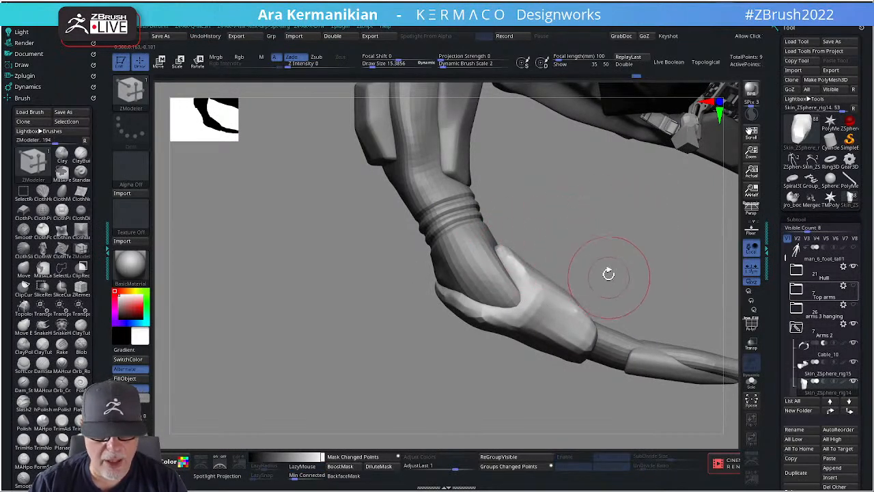
Return to the Move brush and frame the whole creature in the view.
key("b")
key("m")
key("v")
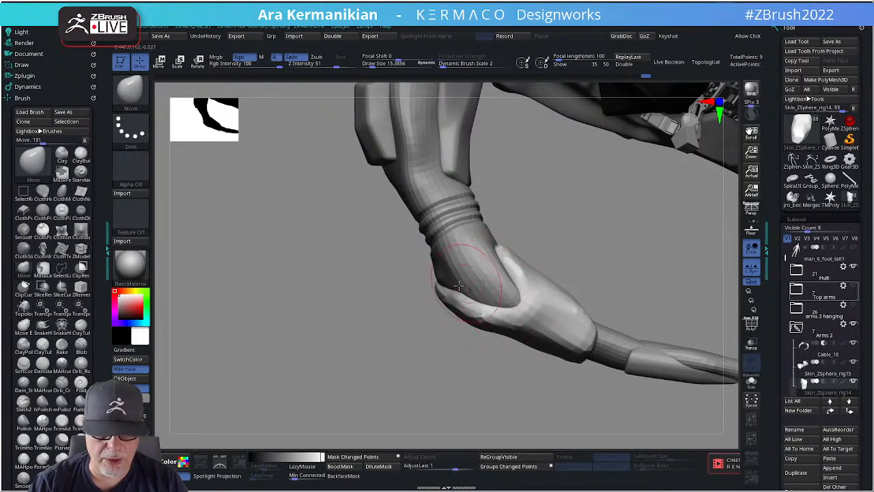
key("f")
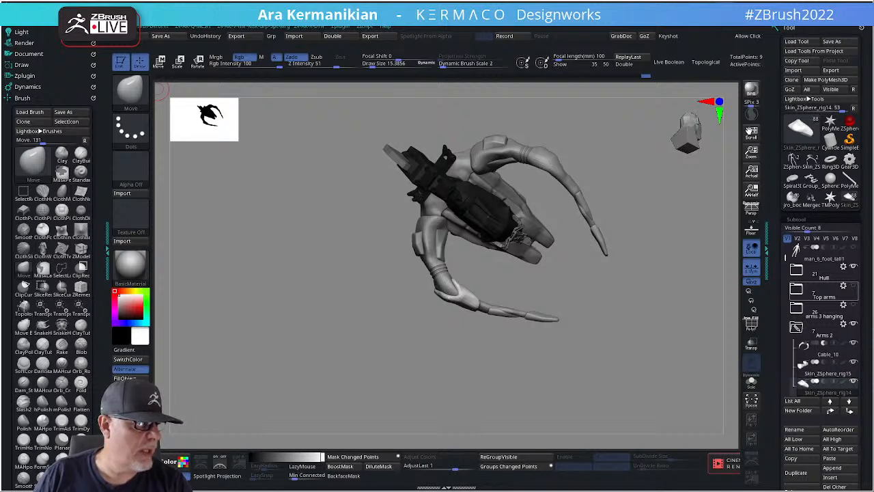
Switch to the web browser, dismiss the notification offer and log in to The Gnomon Workshop with the saved credentials.
left_click_drag(2, 170, 792, 2)
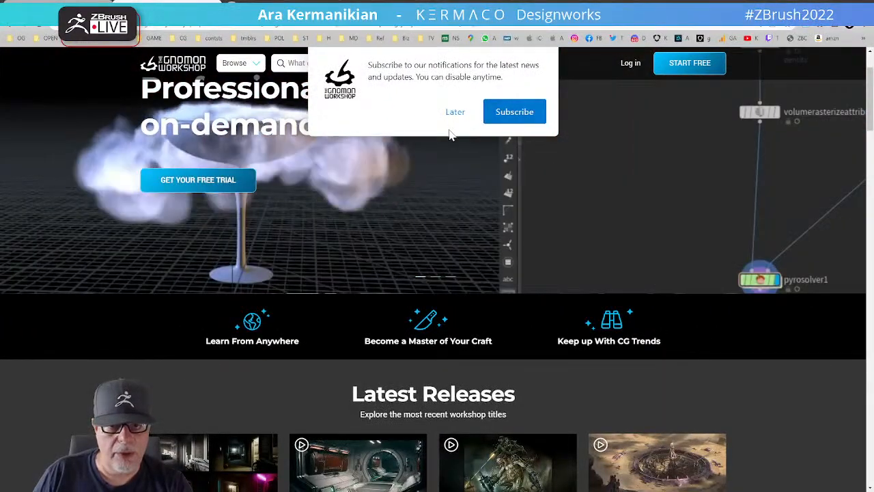
left_click(454, 114)
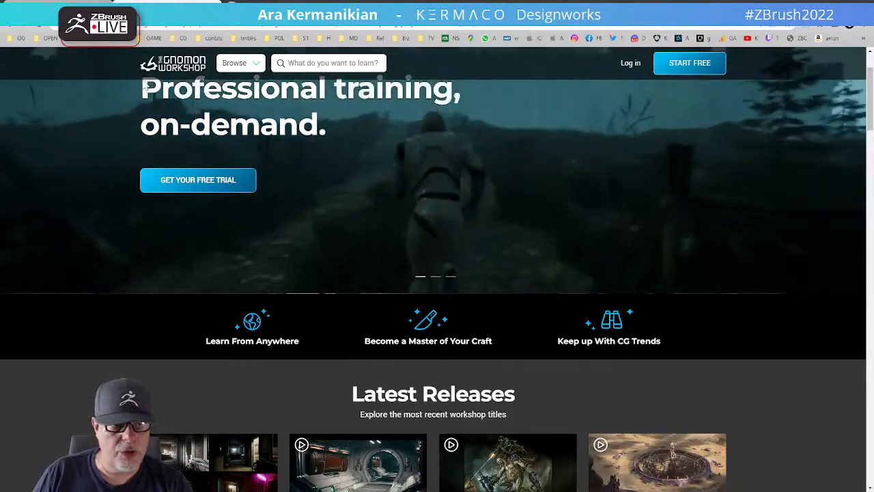
mouse_move(239, 63)
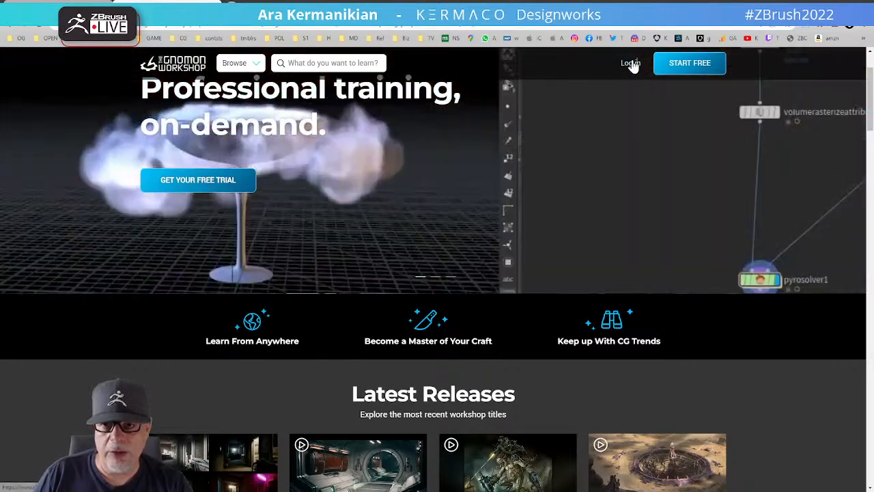
left_click(633, 65)
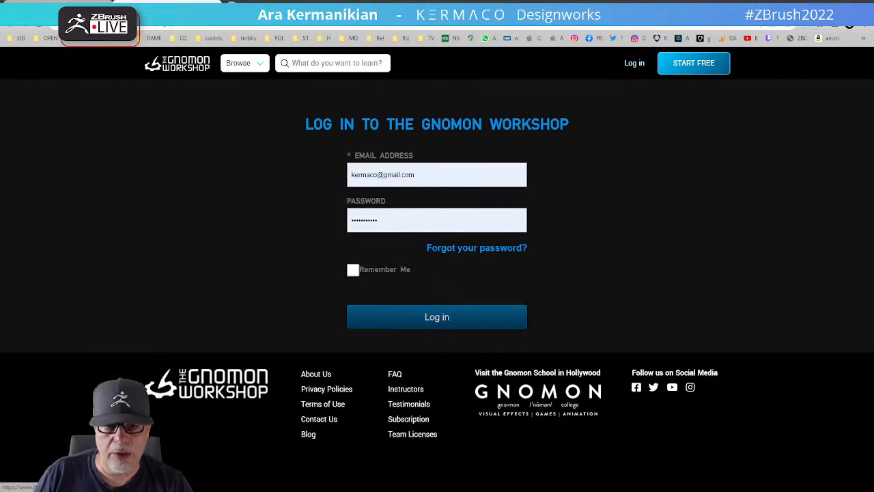
left_click(417, 317)
Open the workshop Designing a Piloted Combat Mech from the Keep Watching section of the dashboard.
mouse_move(250, 77)
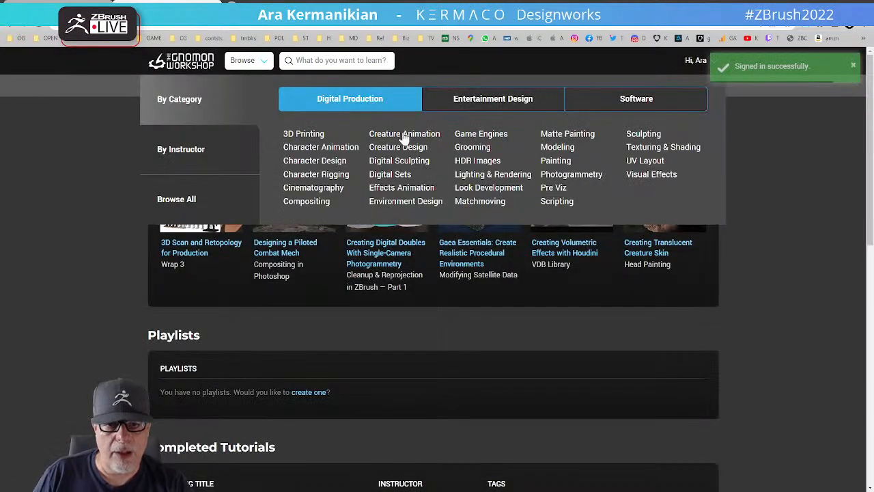
left_click_drag(780, 236, 761, 232)
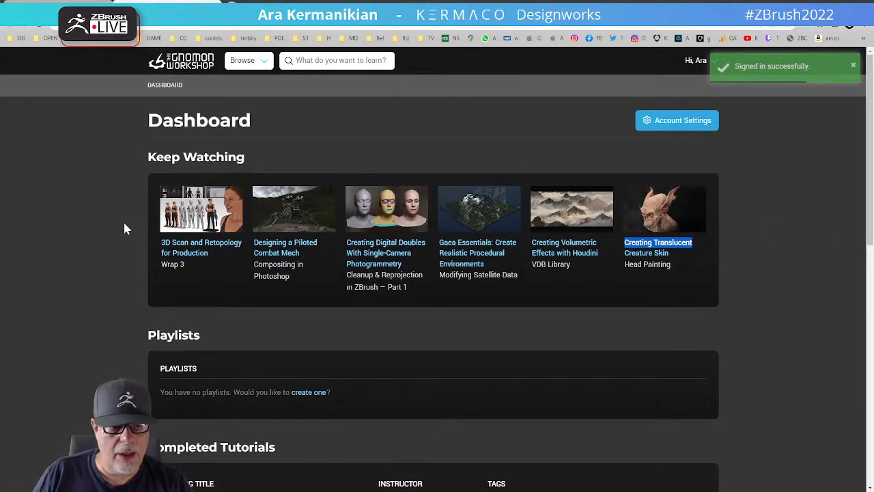
left_click(275, 244)
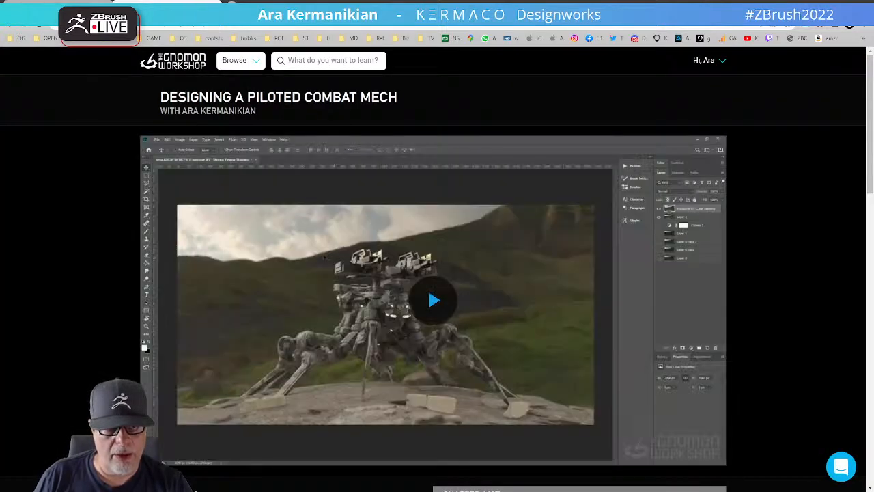
Find the combat mech workshop's instructor among the I - L instructors and open Designing a Piloted Combat Mech from the instructor's page.
mouse_move(250, 73)
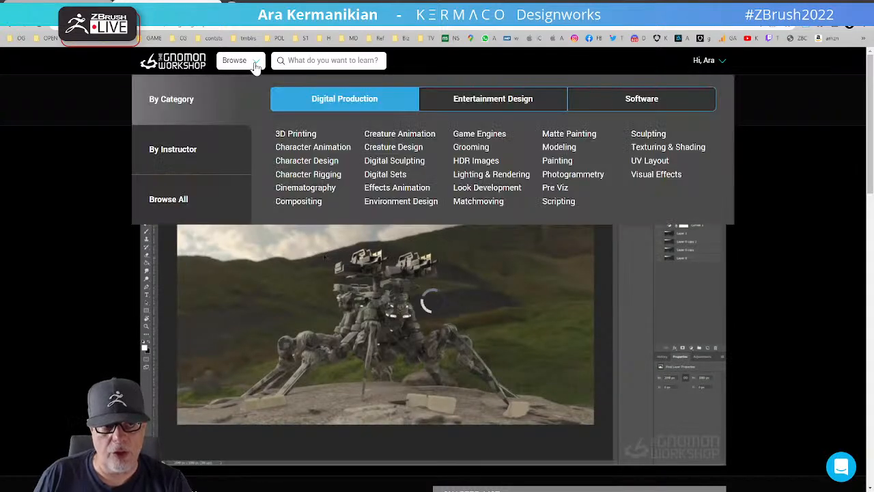
left_click(185, 146)
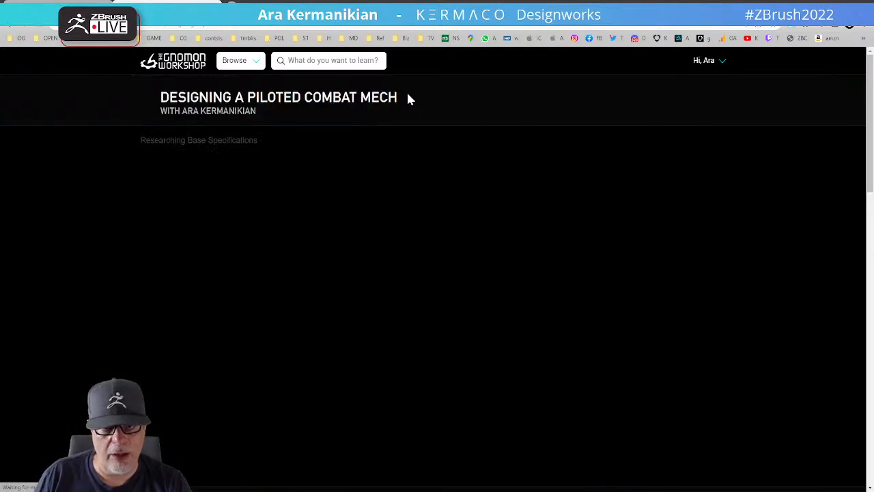
mouse_move(238, 67)
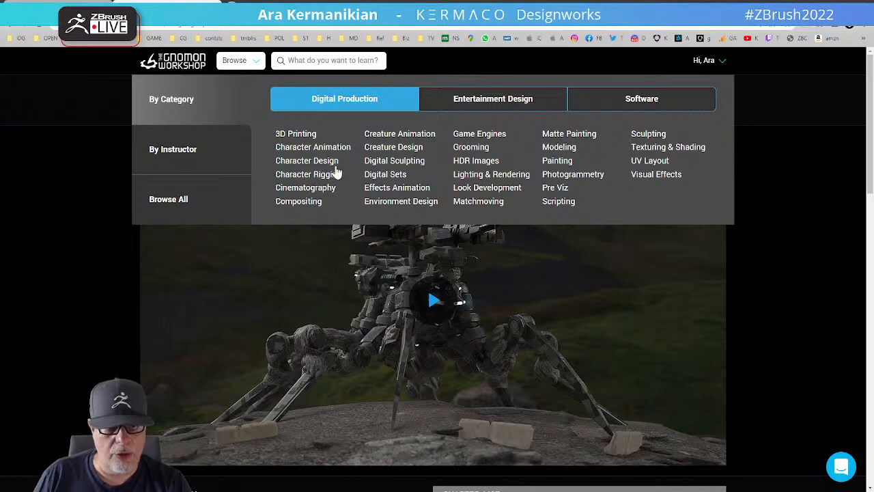
mouse_move(218, 151)
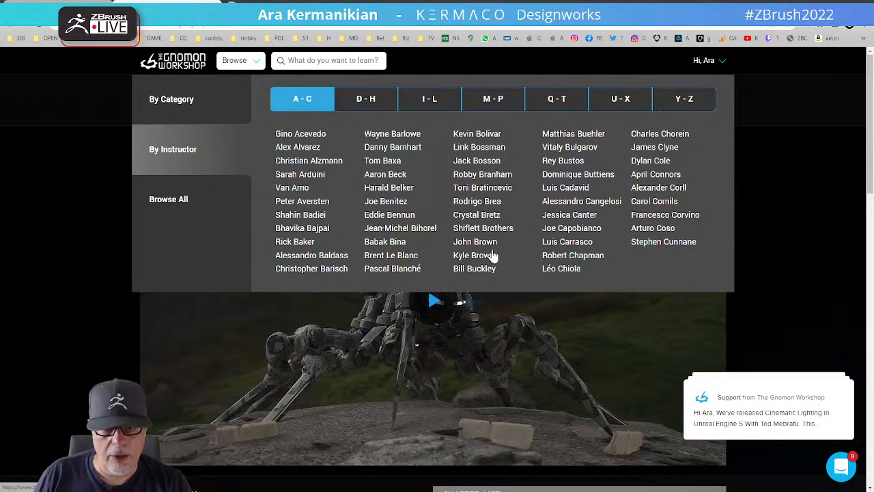
left_click(447, 101)
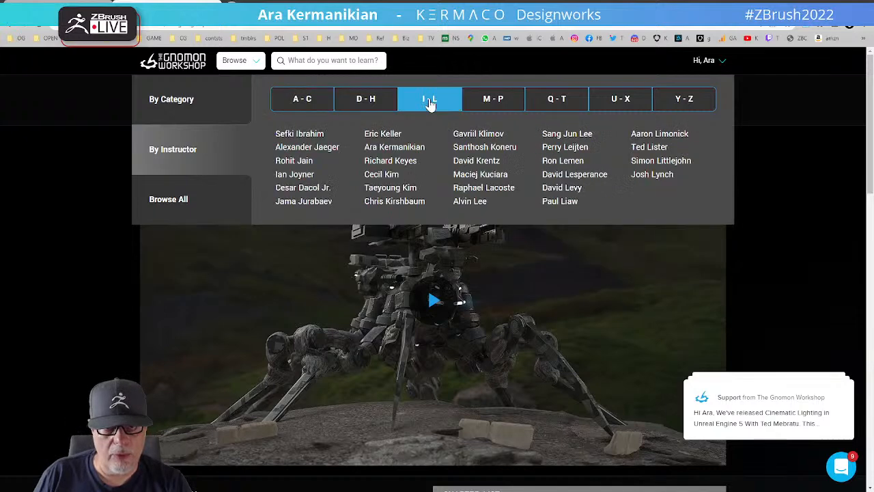
left_click(407, 148)
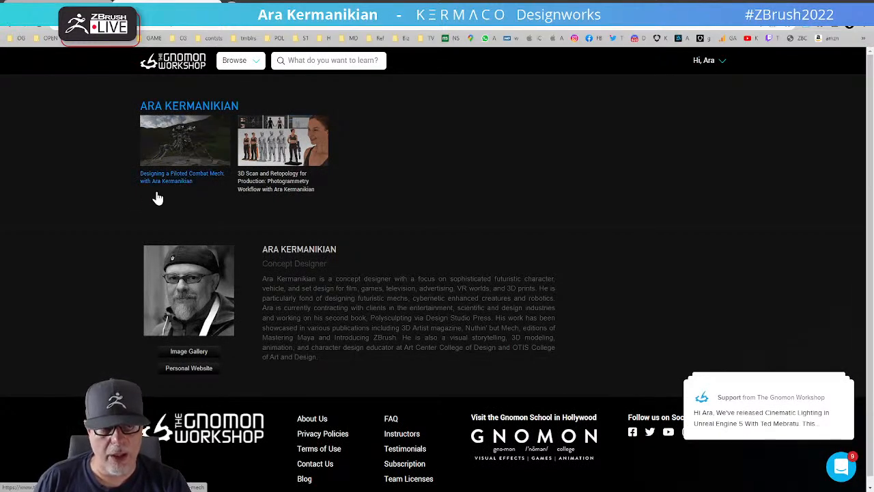
left_click(191, 178)
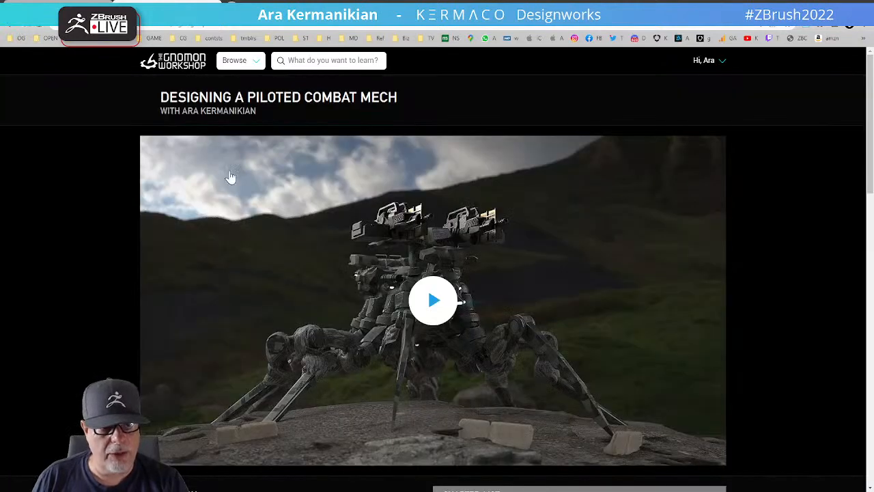
Review the workshop's description and its chapter list from Preview to Compositing in Photoshop, ending back at the video preview.
scroll(489, 400, "down", 5)
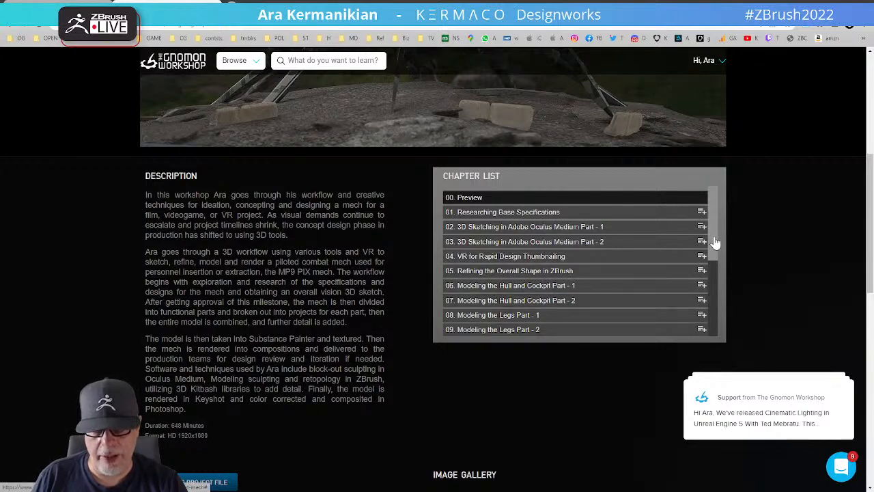
left_click_drag(714, 243, 710, 321)
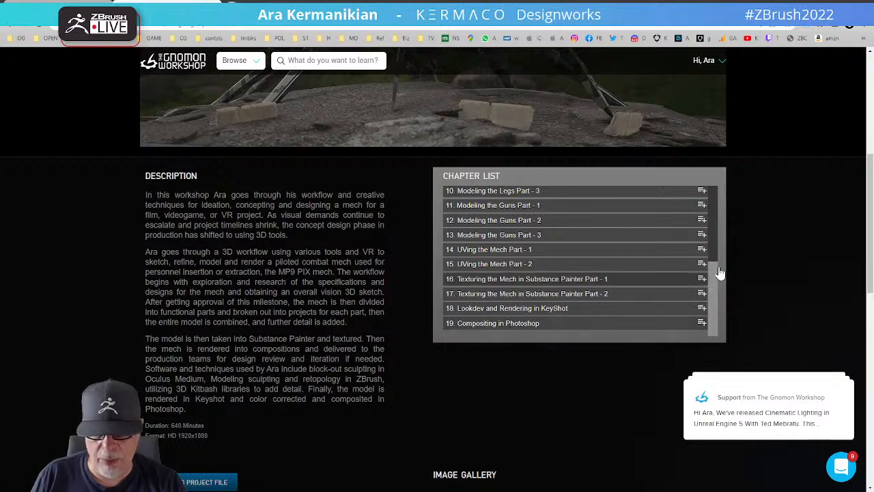
scroll(523, 209, "up", 4)
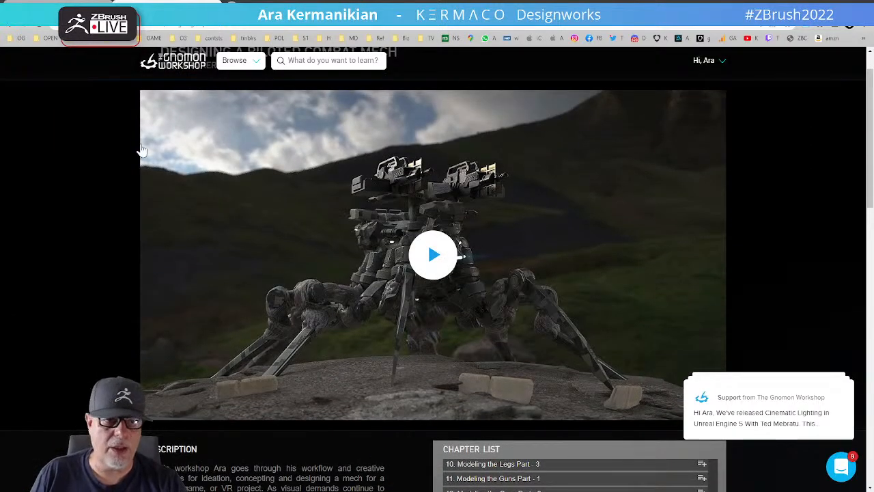
scroll(452, 347, "down", 2)
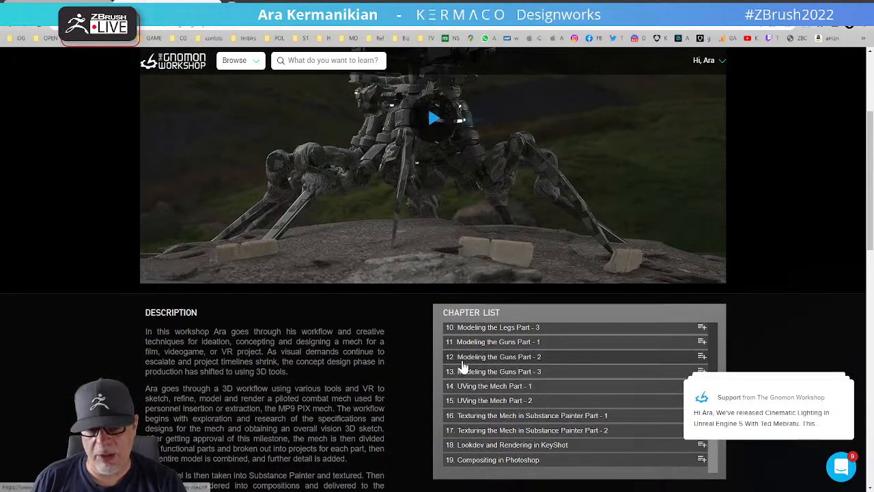
scroll(584, 382, "up", 3)
scroll(567, 400, "down", 3)
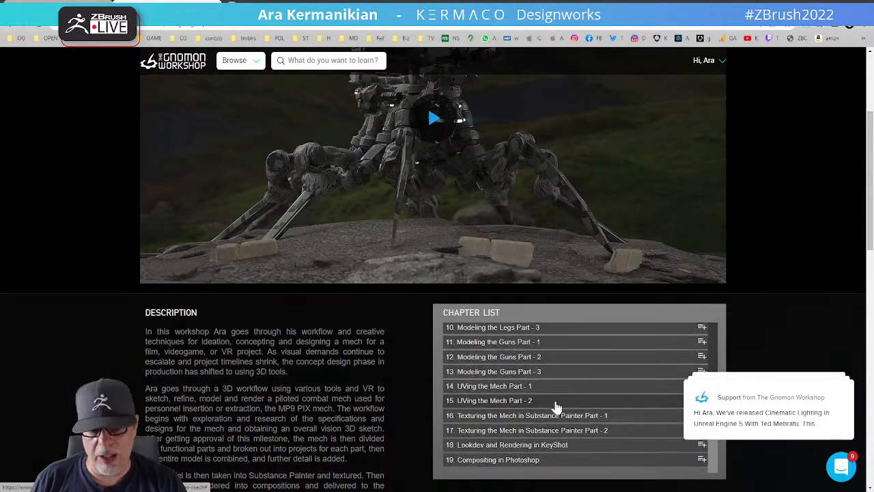
scroll(557, 407, "down", 1)
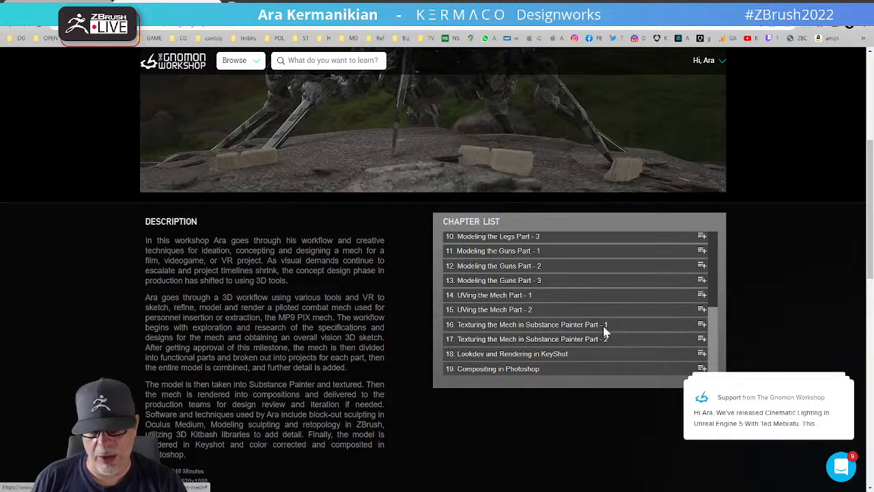
scroll(539, 270, "up", 3)
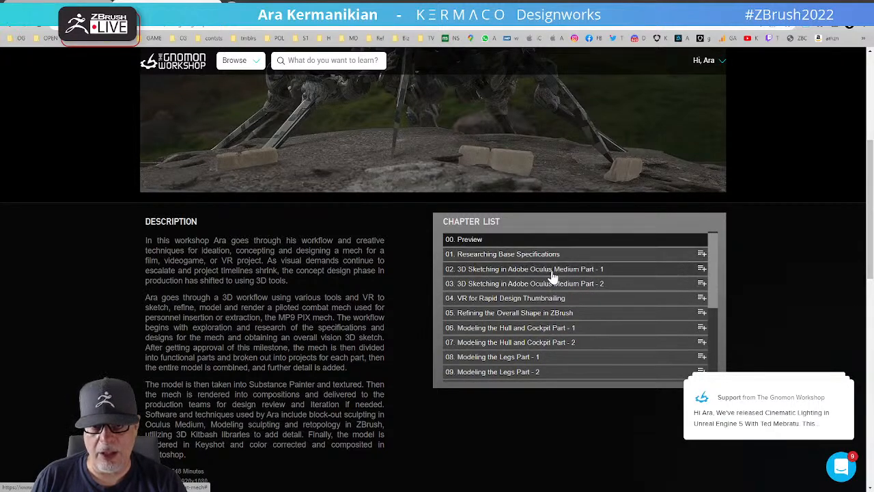
scroll(553, 276, "up", 4)
mouse_move(707, 377)
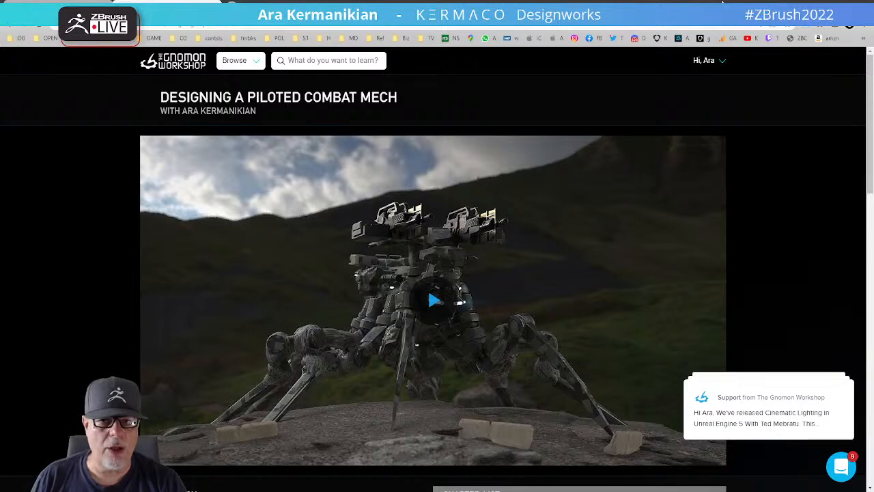
Switch back to ZBrush and choose the DamStandard brush for work on the forearm shell.
key("alt+Tab")
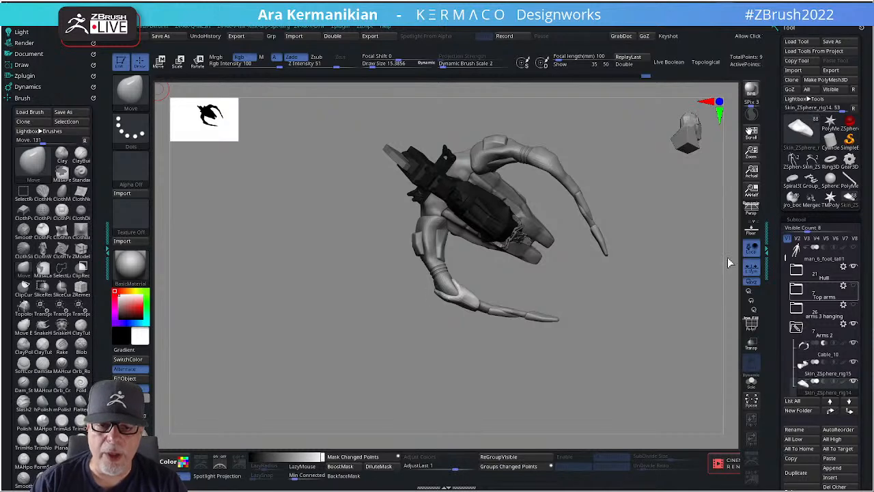
left_click_drag(645, 268, 560, 287)
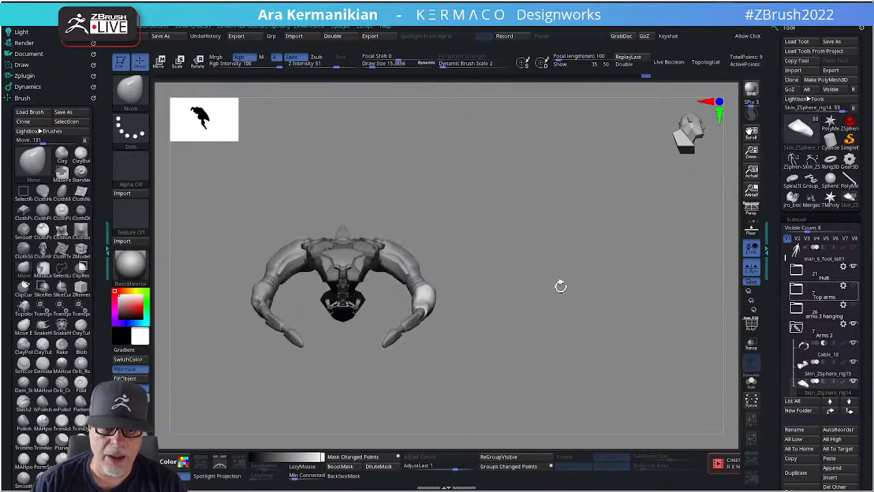
left_click_drag(464, 320, 431, 287)
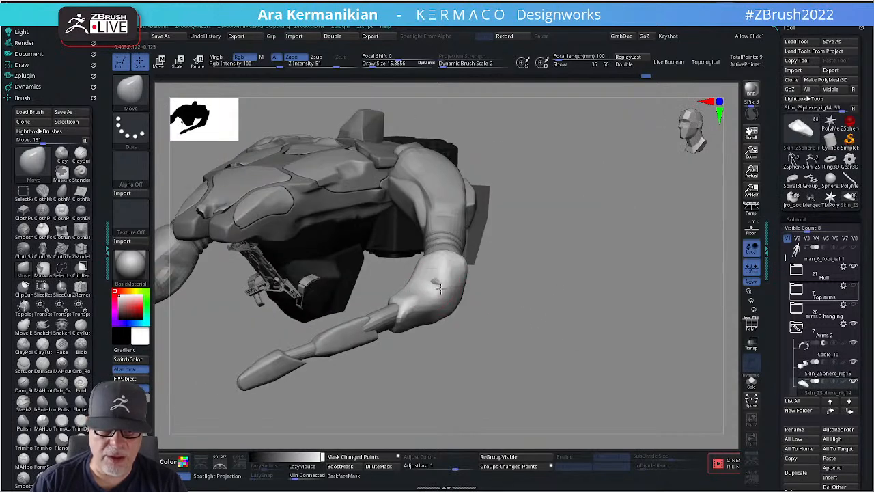
right_click(417, 280)
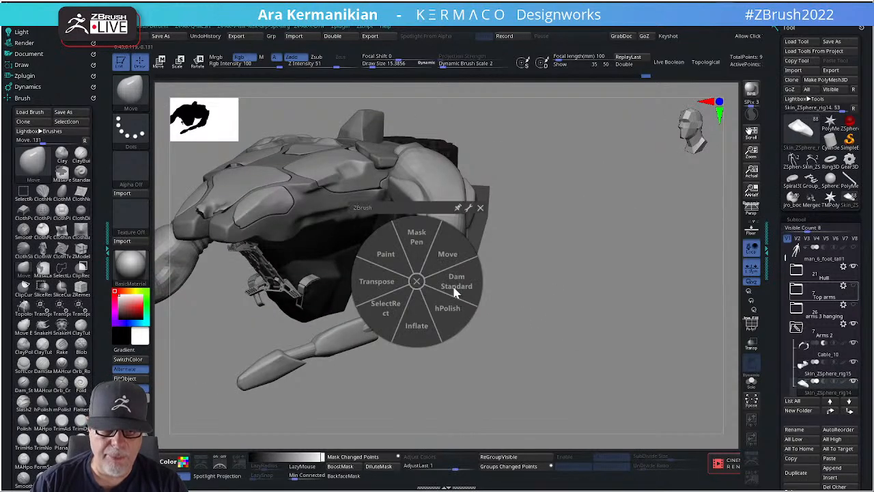
left_click(455, 289)
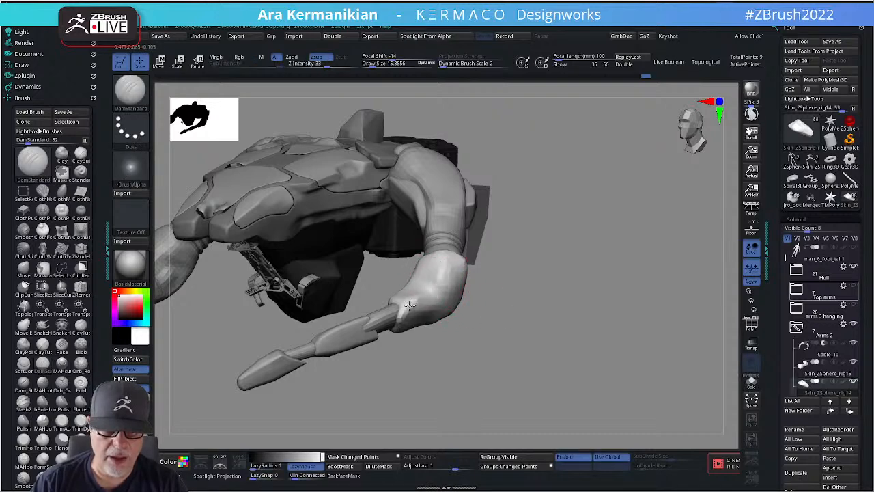
Smooth the forearm shell's surface near its lower end and along the bulge below the ribbed elbow.
left_click_drag(539, 338, 450, 326)
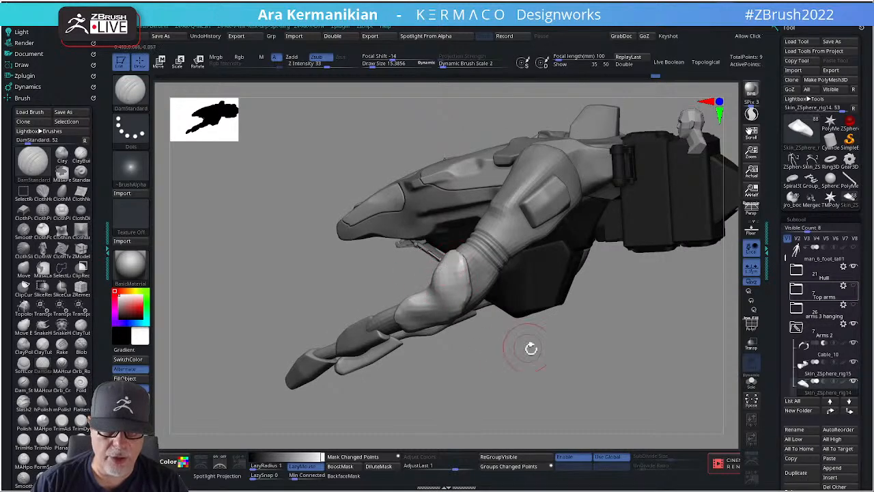
left_click_drag(530, 348, 435, 297, "alt")
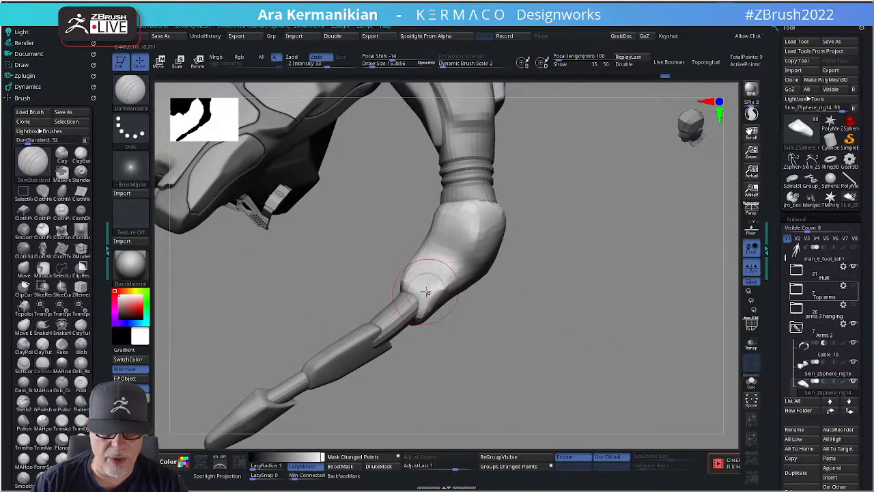
key("shift")
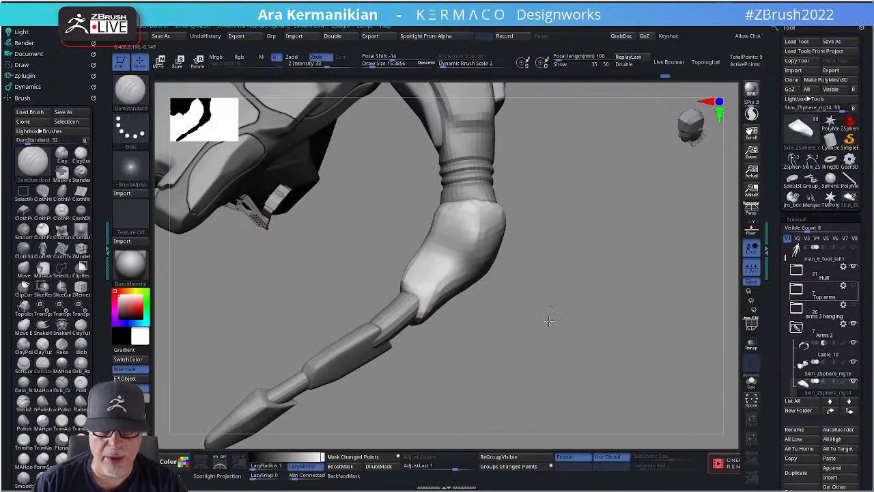
left_click_drag(548, 322, 482, 293)
mouse_move(462, 237)
left_mouse_down("shift")
mouse_move(482, 226)
mouse_move(475, 263)
left_mouse_up("shift")
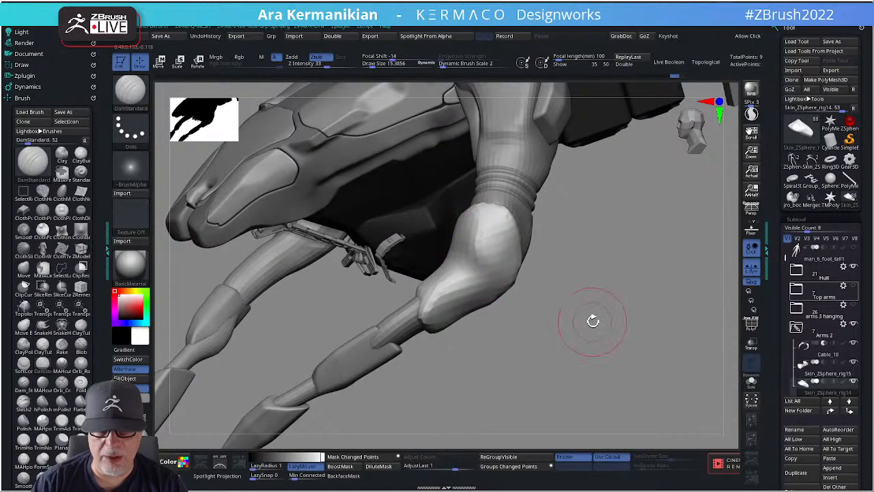
Mirror the forearm shell onto the creature's opposite arm and check both arms from the front and above.
left_click_drag(592, 320, 587, 344)
key("space")
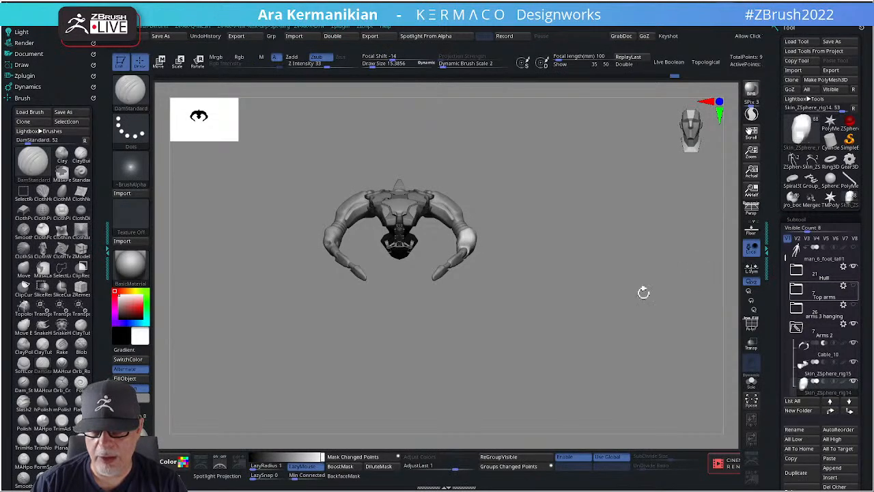
key("space")
left_click(530, 458)
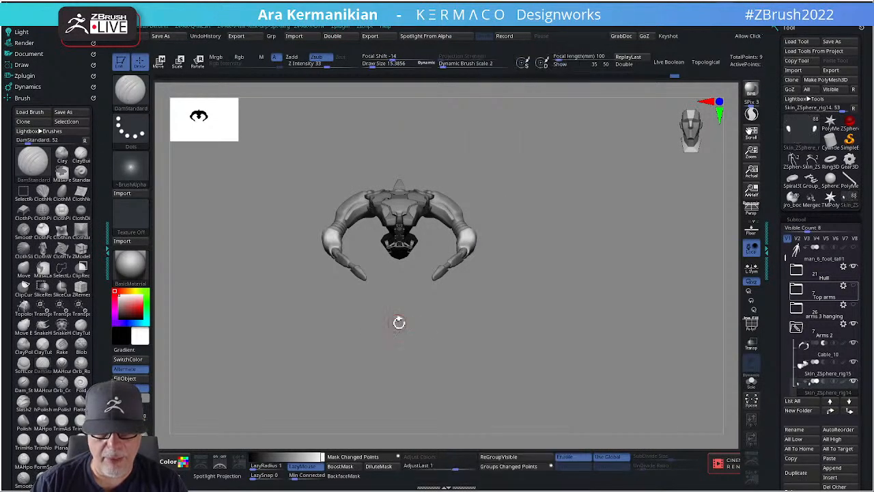
left_click_drag(398, 324, 567, 319, "alt")
left_click_drag(642, 239, 462, 185)
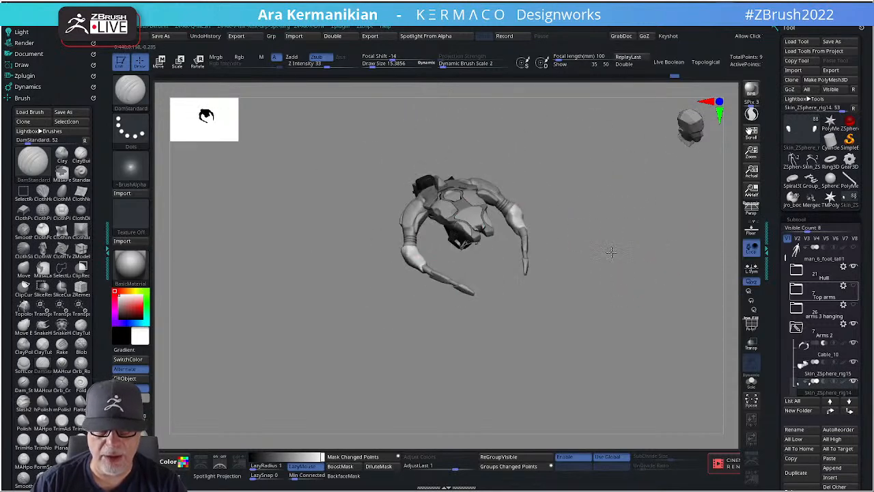
mouse_move(611, 252)
left_mouse_down()
mouse_move(583, 247)
mouse_move(630, 267)
mouse_move(482, 250)
left_mouse_up()
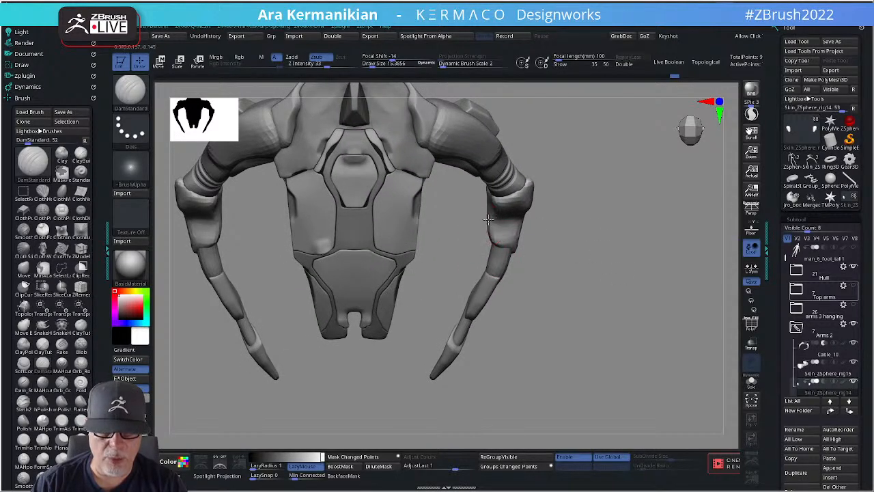
left_click_drag(589, 287, 508, 226)
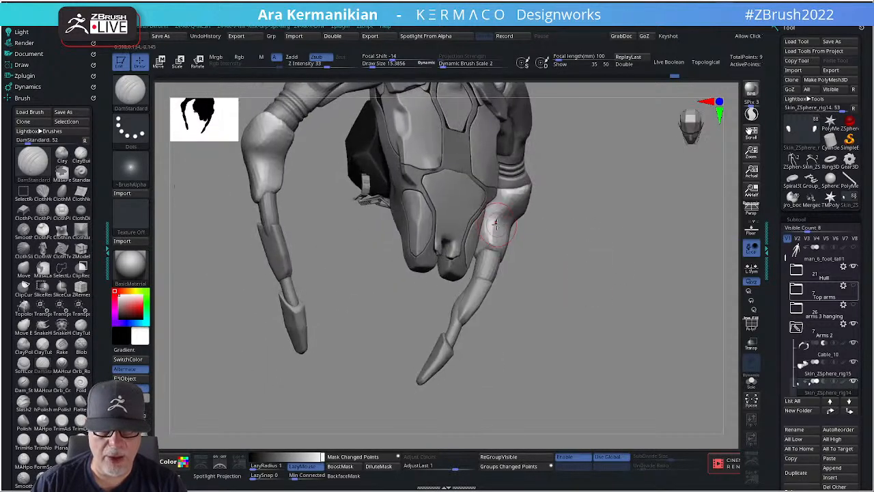
left_click_drag(683, 280, 614, 266)
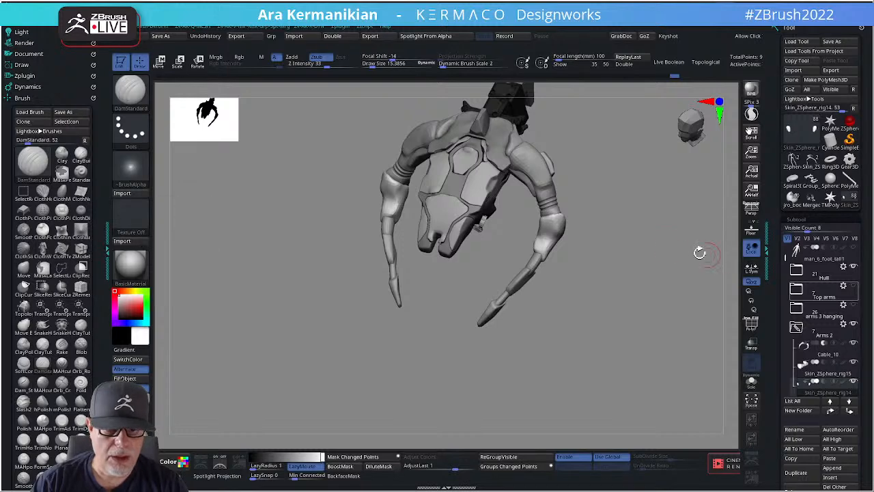
left_click_drag(637, 238, 511, 229, "alt")
key("shift")
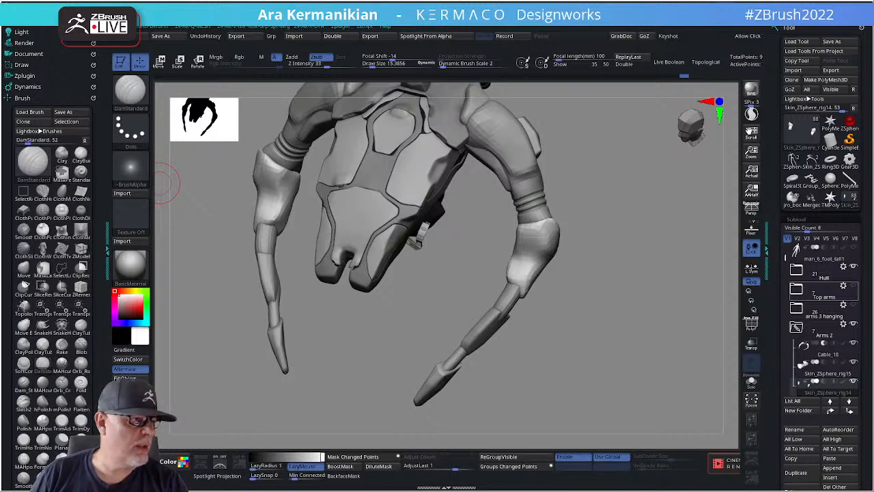
Switch to the browser, open the KERMACO portfolio's home page and look through its gallery of mech and creature designs.
left_click_drag(0, 272, 537, 2)
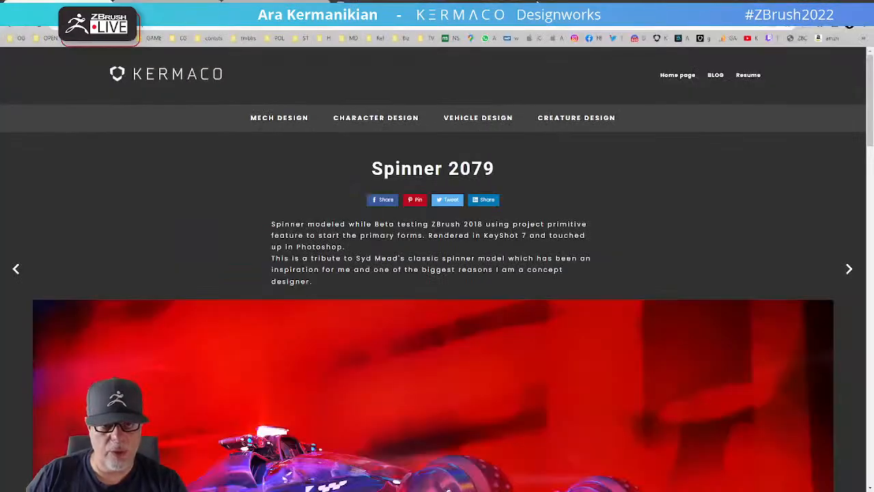
left_click(166, 74)
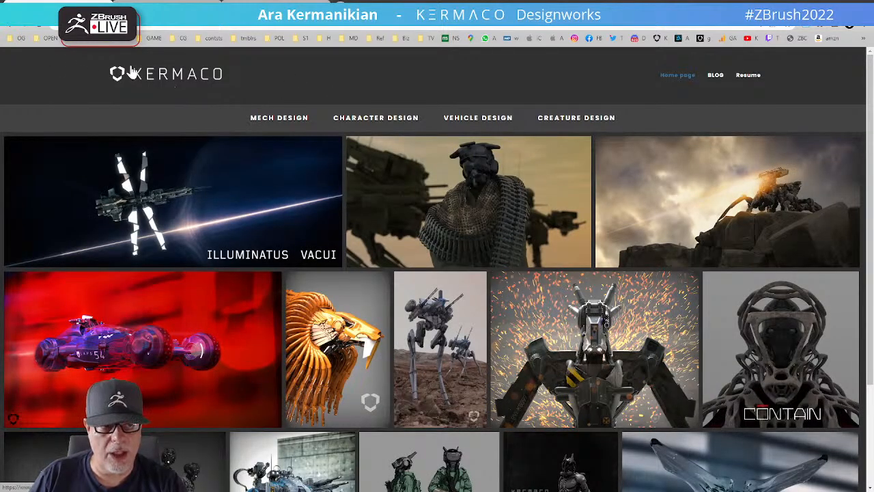
scroll(696, 408, "down", 1)
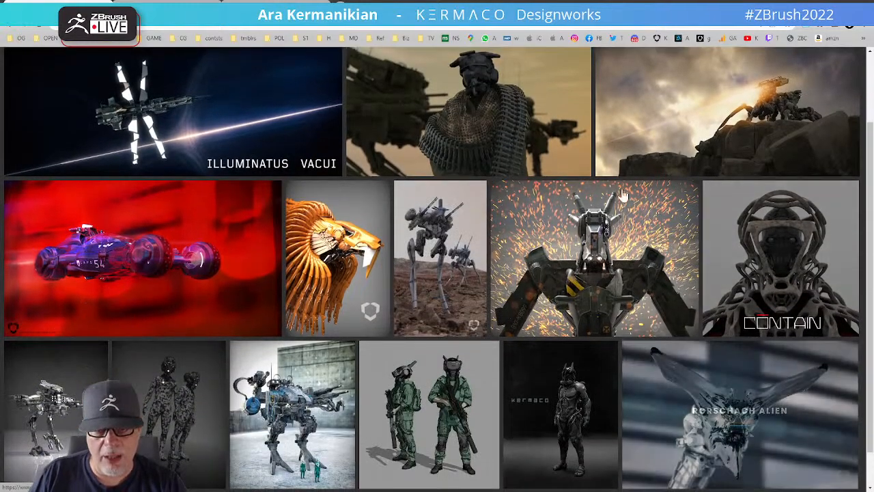
scroll(452, 300, "down", 1)
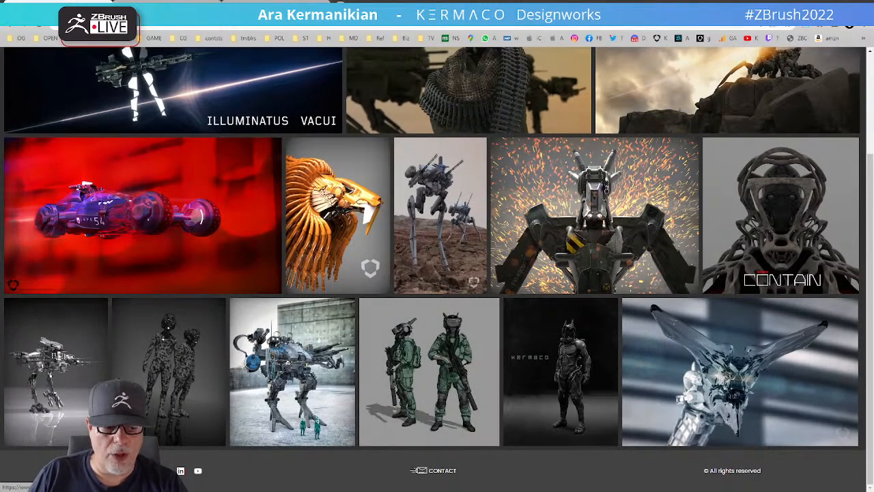
Open the portfolio's Instagram profile, view the Blue Pencil mech work-in-progress post and close it.
left_click(163, 470)
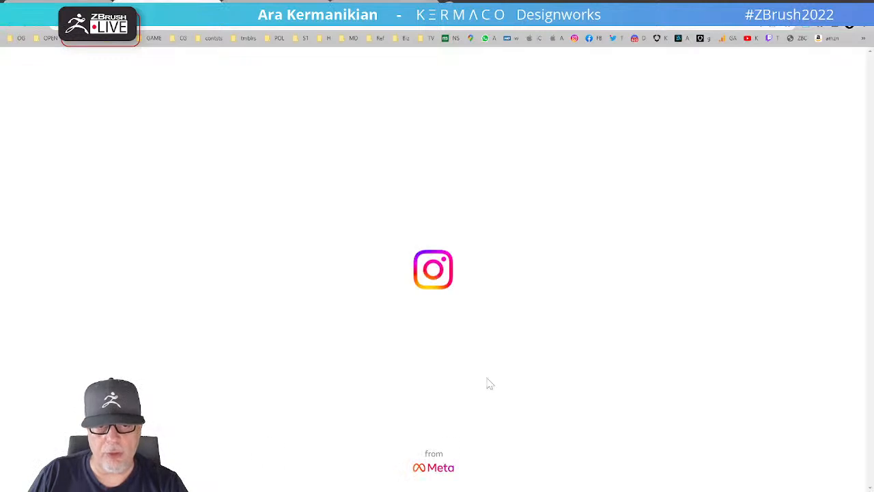
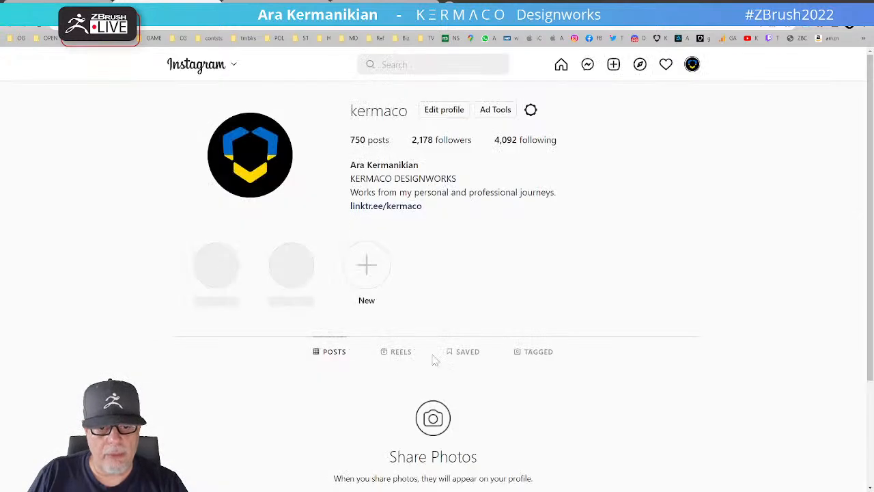
scroll(437, 357, "down", 2)
left_click(536, 280)
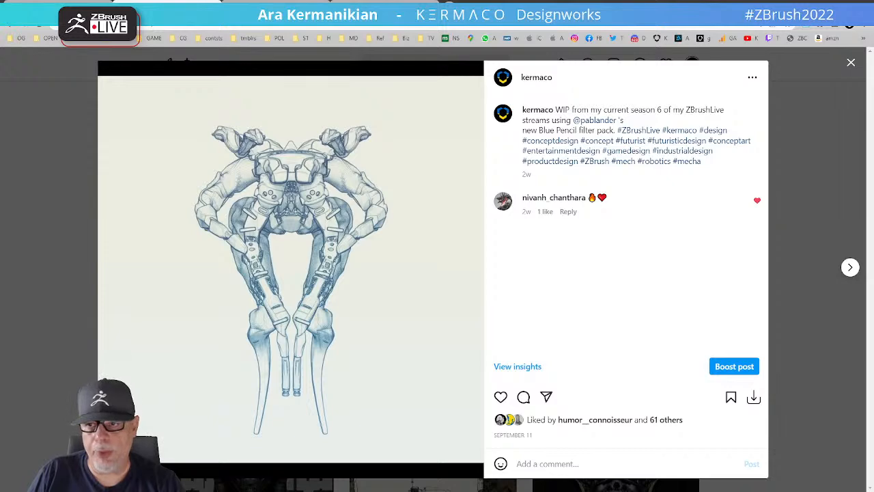
left_click(853, 61)
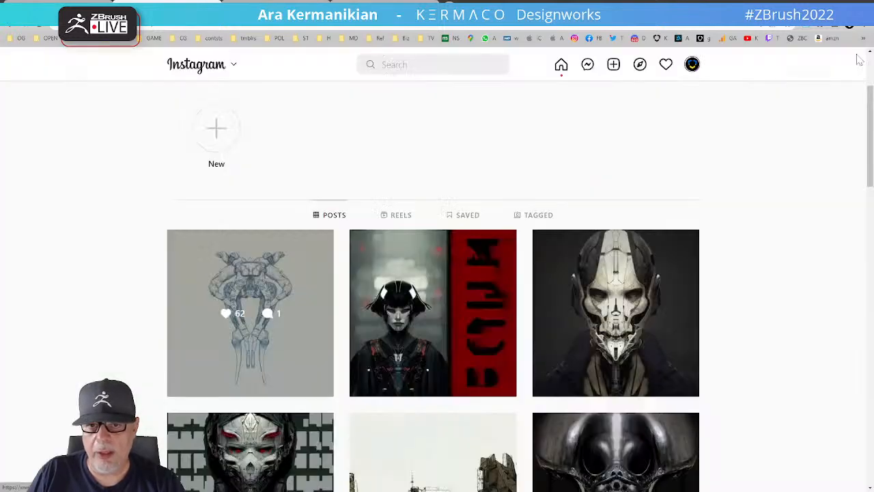
Switch back to ZBrush, select the Skin_ZSphere_rig13 panels inside the upper arms and adjust them with the Move brush.
left_click_drag(612, 2, 0, 280)
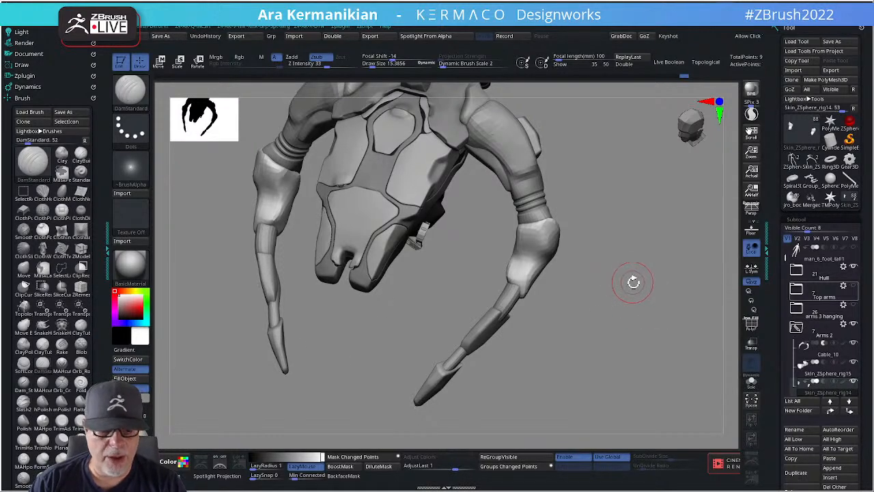
mouse_move(653, 297)
left_mouse_down("shift")
mouse_move(677, 289)
mouse_move(610, 266)
mouse_move(678, 238)
mouse_move(675, 226)
mouse_move(666, 233)
left_mouse_up("shift")
left_click_drag(678, 243, 550, 229)
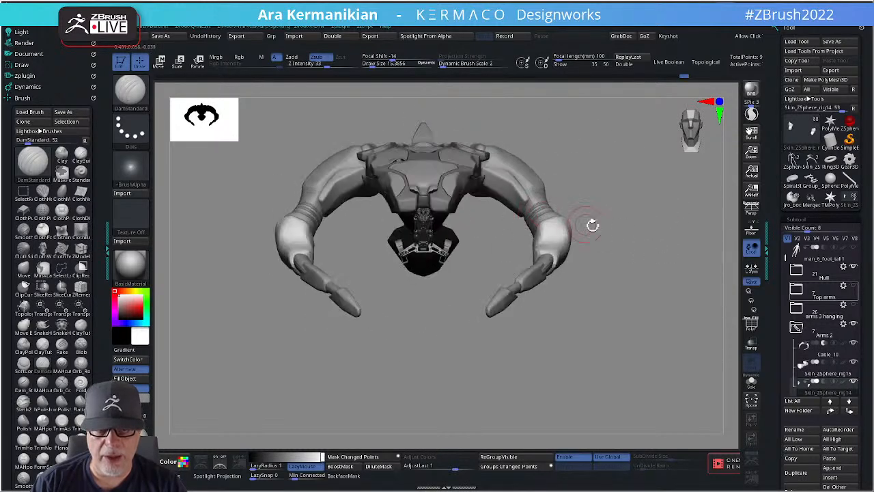
mouse_move(644, 240)
left_mouse_down()
mouse_move(545, 196)
mouse_move(600, 230)
left_mouse_up()
left_click(522, 184, "alt")
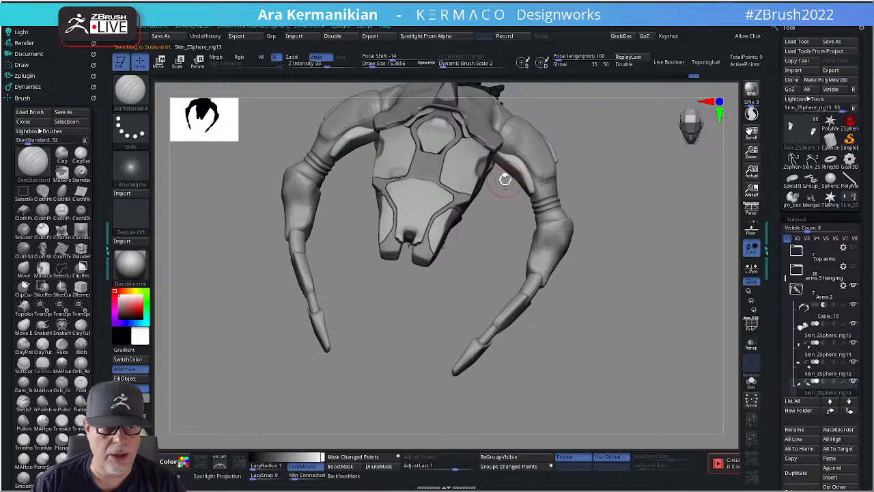
right_click(481, 182)
left_click(515, 160)
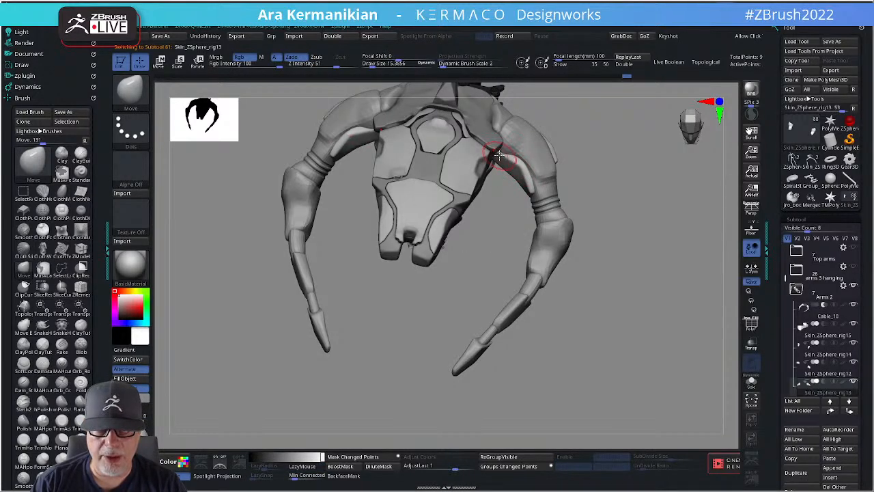
left_click_drag(617, 162, 529, 130)
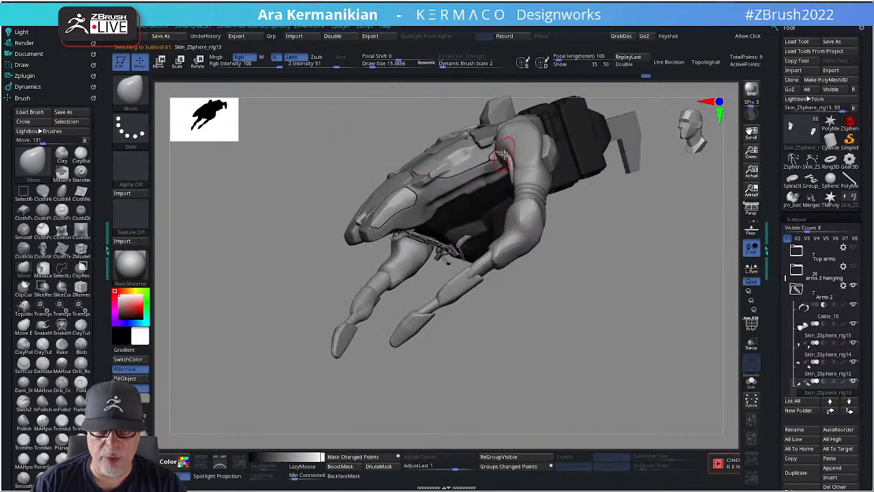
left_click_drag(663, 216, 498, 150)
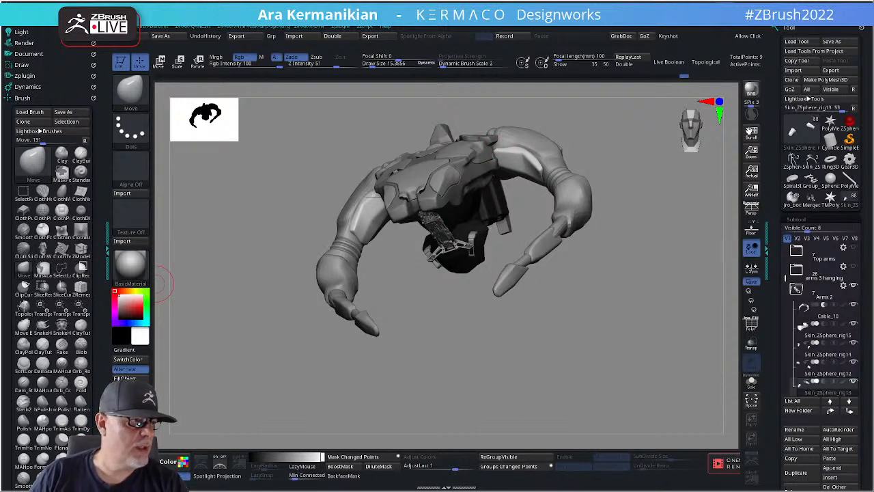
Switch to the browser to view the SKORE skull-mask post on the Instagram profile and return to ZBrush.
left_click_drag(308, 489, 535, 2)
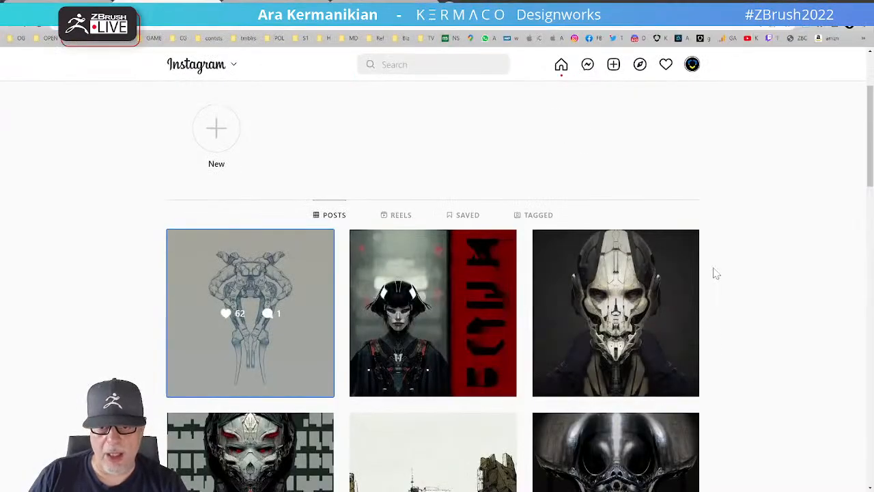
left_click(622, 266)
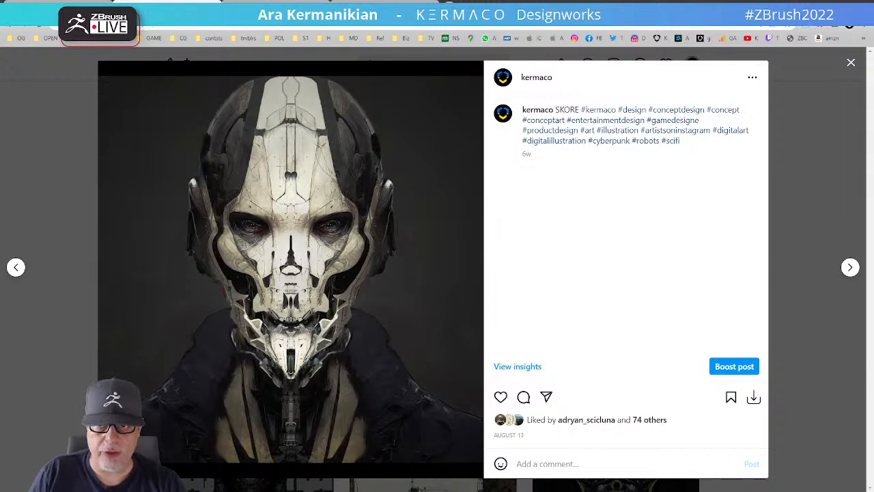
left_click_drag(708, 4, 2, 273)
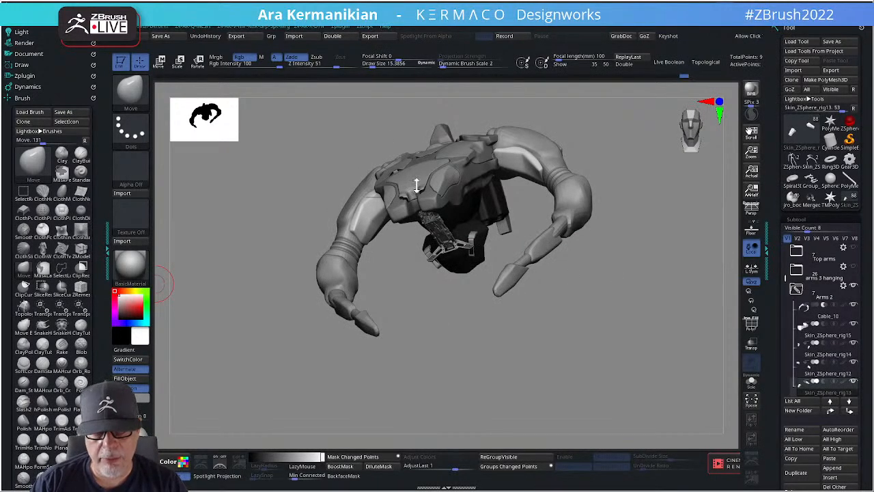
Select the Skin_ZSphere_rig14 forearm shells and trim the outer side below the ribbed elbow with a ClipCurve.
left_click_drag(624, 244, 638, 316)
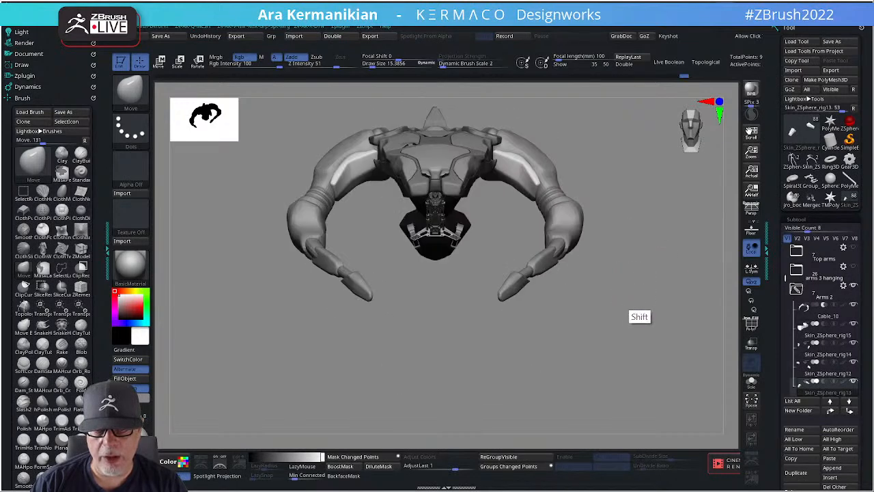
left_click_drag(667, 248, 650, 271, "alt")
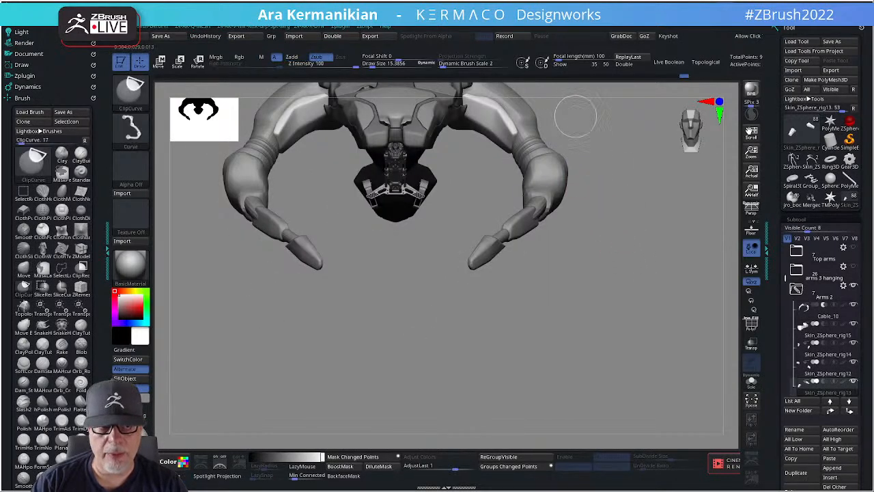
mouse_move(568, 122)
left_mouse_down("ctrl+shift")
mouse_move(640, 250)
mouse_move(585, 271)
mouse_move(608, 270)
left_mouse_up("ctrl+shift")
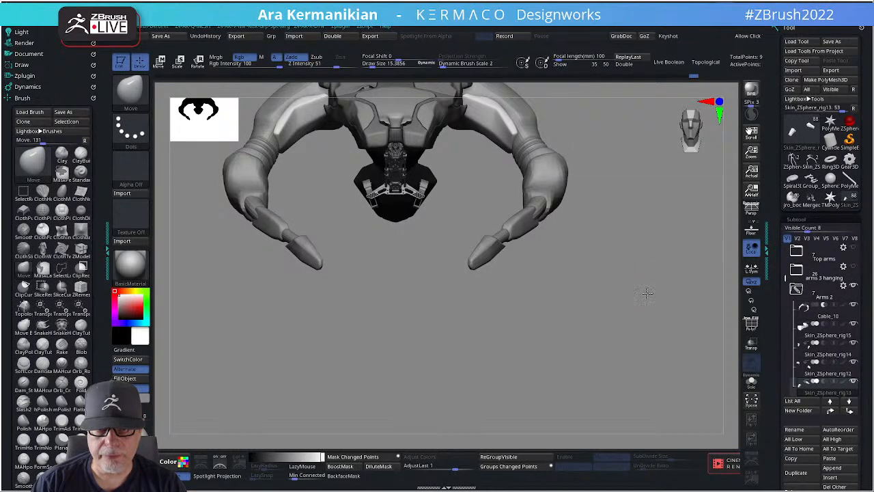
left_click(556, 181, "alt")
mouse_move(612, 174)
left_mouse_down()
mouse_move(617, 230)
mouse_move(616, 205)
left_mouse_up()
mouse_move(579, 134)
left_mouse_down("ctrl+shift")
mouse_move(607, 242)
mouse_move(635, 222)
mouse_move(624, 229)
left_mouse_up("ctrl+shift")
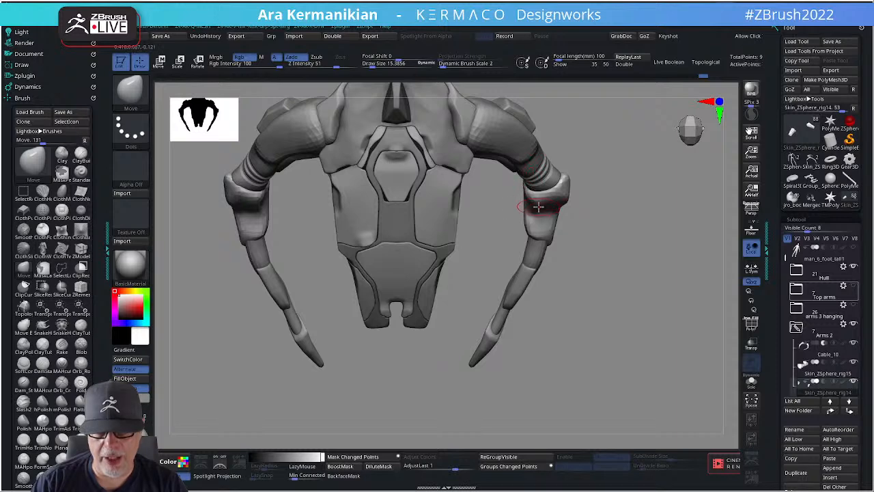
Reshape the forearm shell's inner edge below the ribbed elbow and its lower end with the Move brush.
left_click_drag(537, 203, 524, 195)
mouse_move(652, 234)
left_mouse_down()
mouse_move(666, 195)
mouse_move(680, 194)
mouse_move(549, 132)
mouse_move(433, 216)
mouse_move(572, 151)
mouse_move(612, 166)
left_mouse_up()
mouse_move(634, 343)
left_mouse_down()
mouse_move(668, 344)
mouse_move(669, 243)
mouse_move(558, 256)
left_mouse_up()
left_click_drag(682, 257, 615, 327)
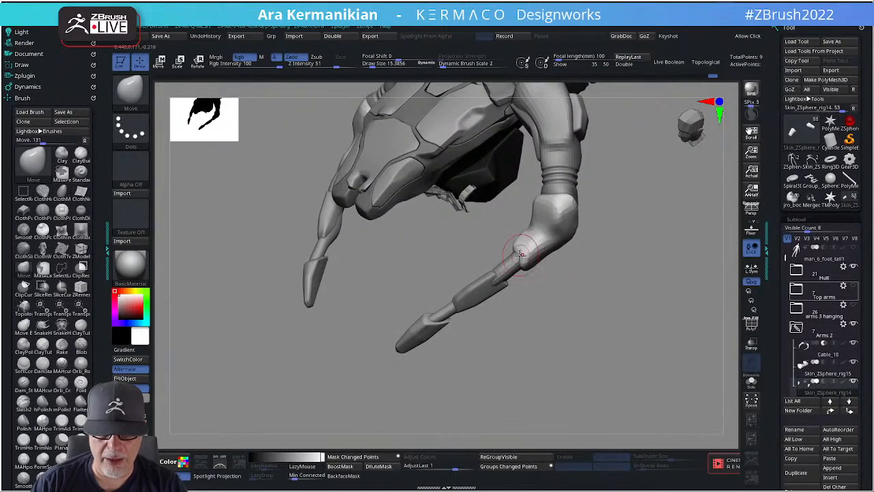
left_click_drag(589, 344, 540, 277)
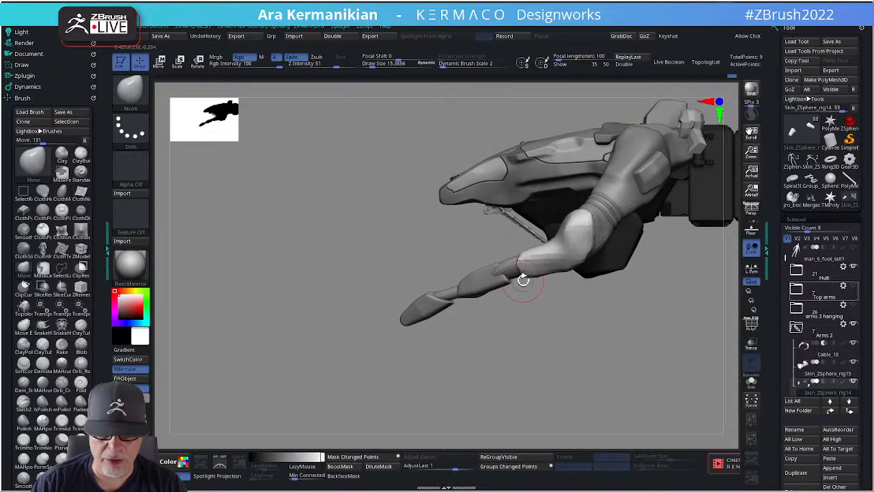
left_click_drag(541, 278, 538, 273)
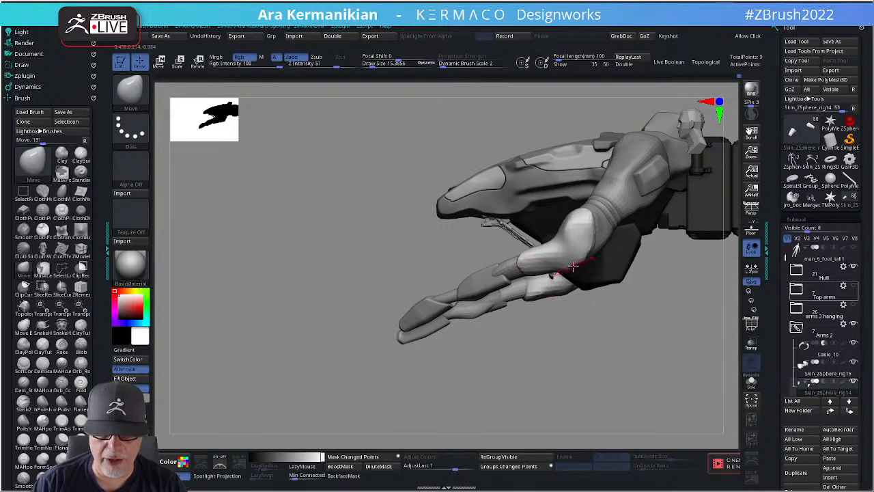
Clip the forearm shell's underside with a ClipCurve drawn from the side and check both arms from several angles.
left_click_drag(644, 302, 605, 307)
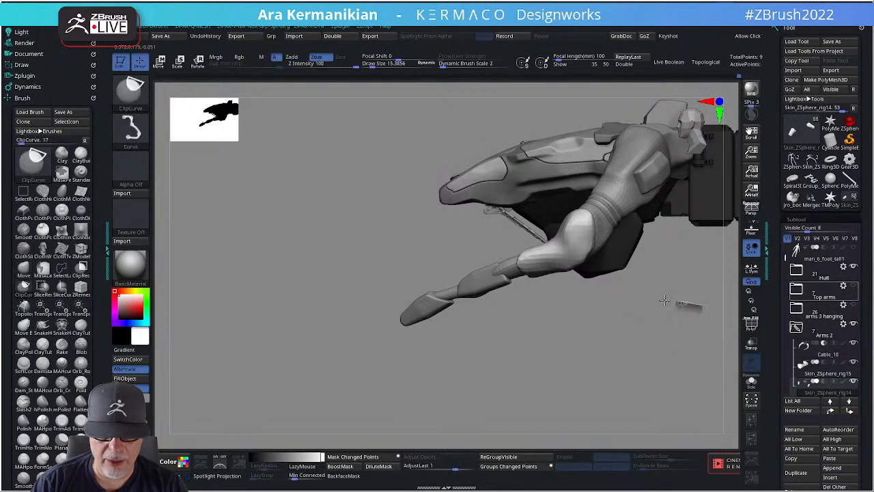
mouse_move(664, 300)
left_mouse_down("ctrl+shift")
mouse_move(429, 289)
mouse_move(433, 264)
mouse_move(473, 321)
mouse_move(451, 286)
left_mouse_up("ctrl+shift")
mouse_move(546, 308)
left_mouse_down()
mouse_move(615, 277)
mouse_move(570, 270)
left_mouse_up()
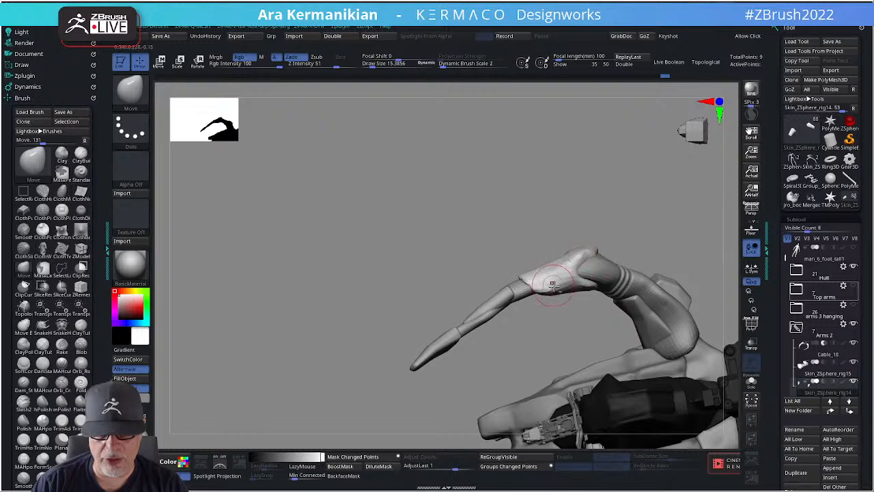
key("shift")
mouse_move(544, 273)
right_mouse_down("ctrl")
mouse_move(549, 325)
mouse_move(567, 272)
mouse_move(549, 250)
right_mouse_up("ctrl")
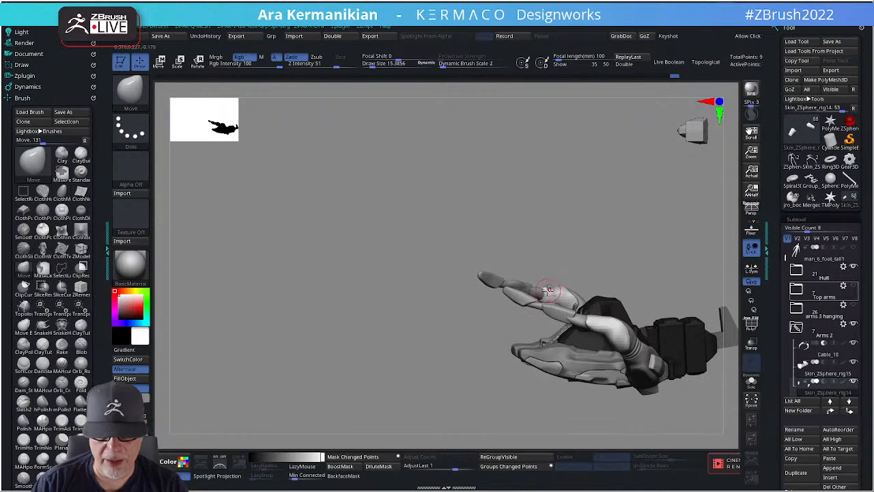
right_click_drag(571, 294, 545, 319)
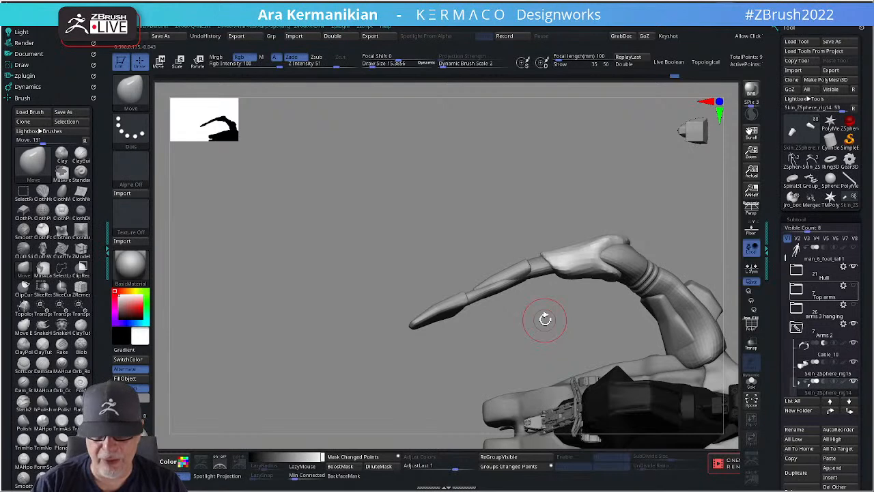
right_click_drag(660, 195, 633, 352)
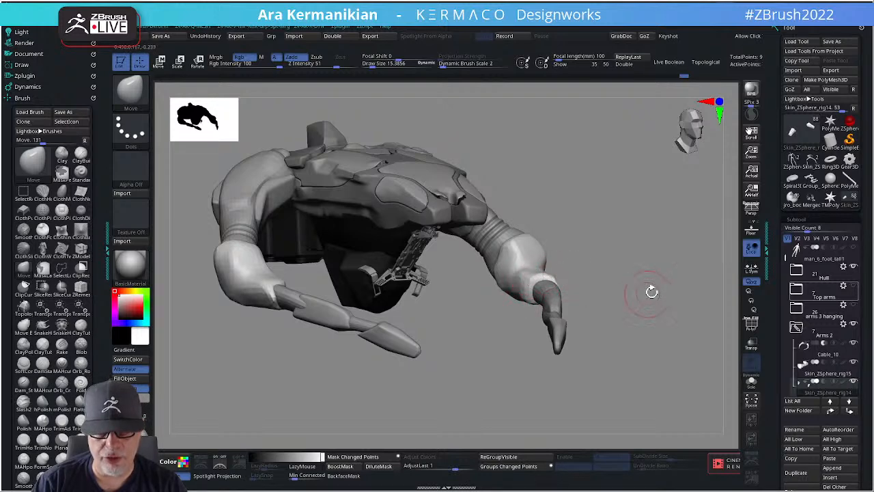
right_click_drag(652, 291, 576, 263)
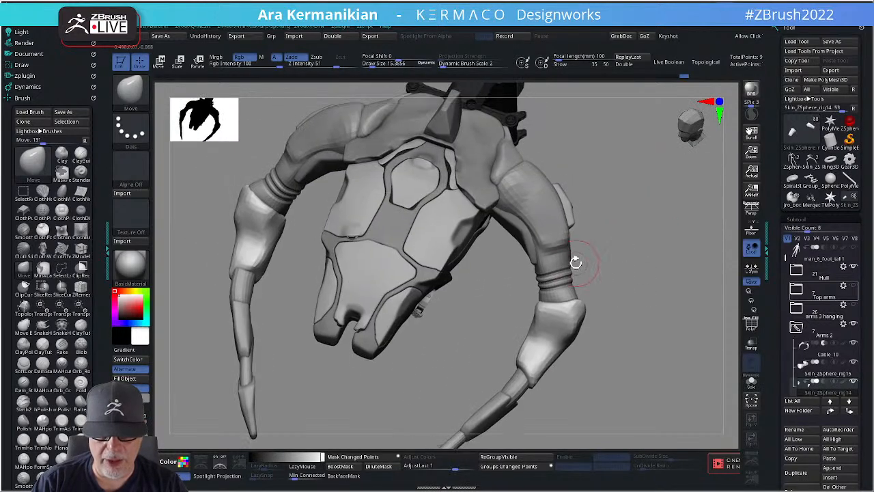
Select the Cable_10 arms and adjust the ribbed elbow with the Move brush at a draw size of about 31.
left_click(558, 276, "alt")
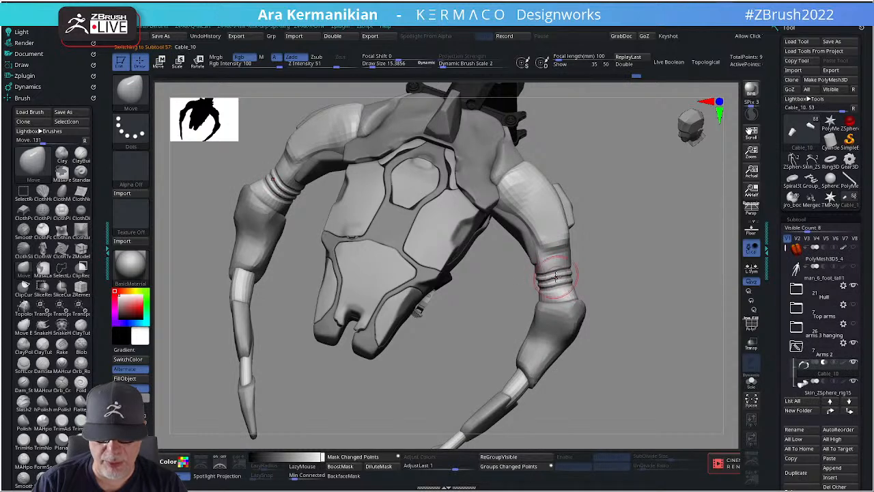
left_click_drag(608, 278, 692, 282)
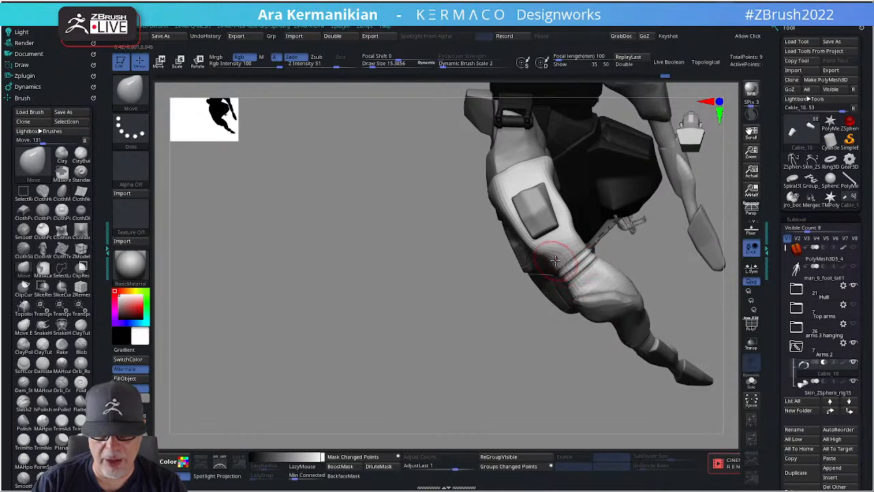
mouse_move(530, 277)
left_mouse_down()
mouse_move(633, 264)
mouse_move(683, 232)
mouse_move(687, 216)
mouse_move(669, 229)
left_mouse_up()
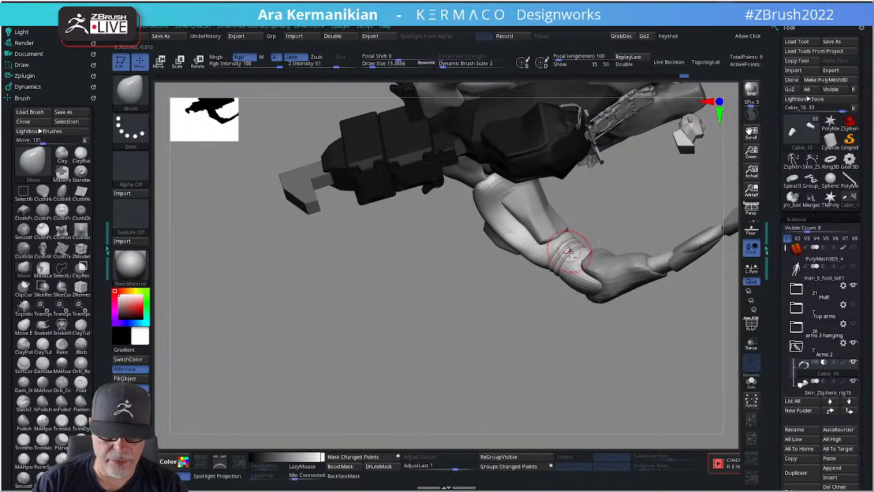
mouse_move(561, 244)
left_mouse_down()
mouse_move(586, 250)
mouse_move(544, 239)
mouse_move(599, 390)
mouse_move(685, 308)
mouse_move(637, 273)
mouse_move(649, 330)
mouse_move(606, 291)
mouse_move(626, 327)
mouse_move(434, 232)
left_mouse_up()
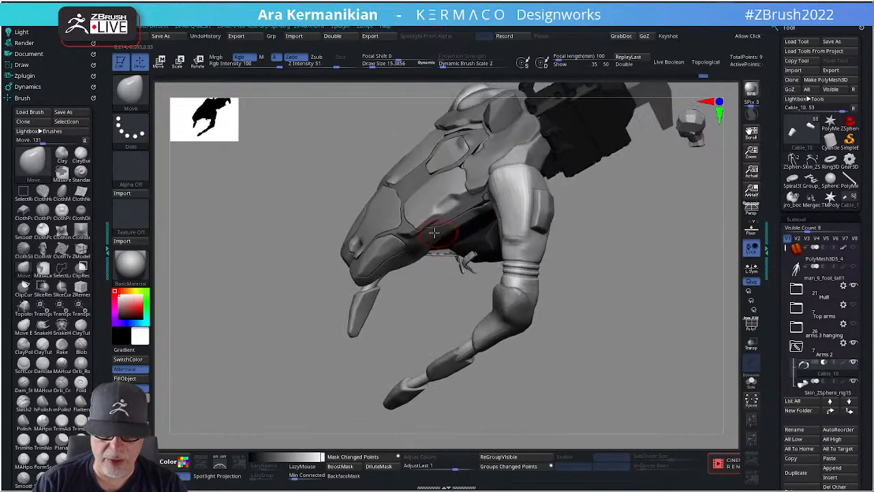
key("s")
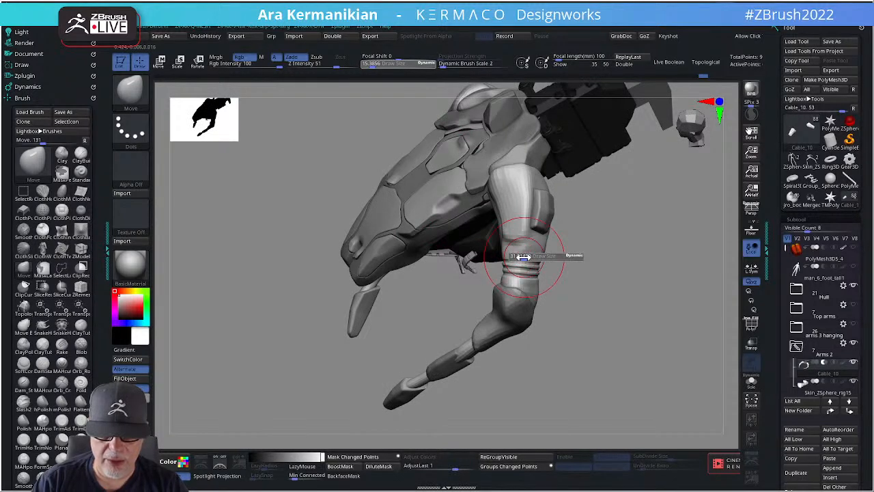
left_click(523, 258)
left_click_drag(532, 260, 522, 266)
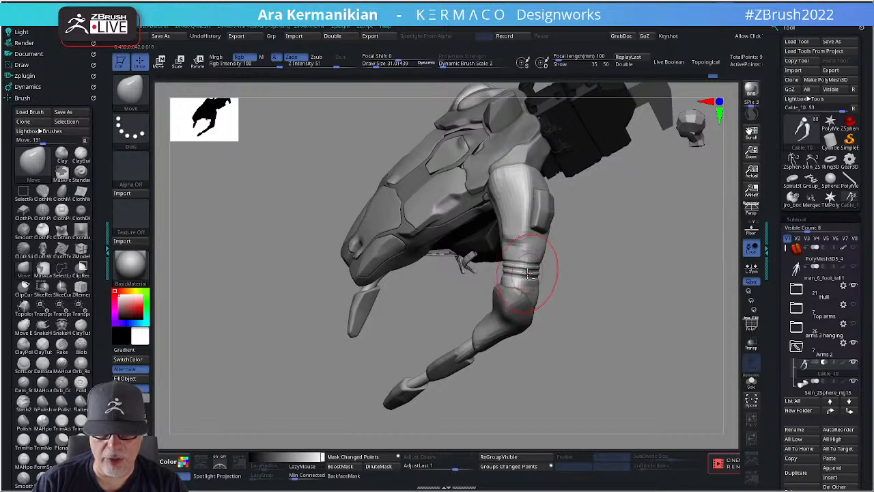
mouse_move(579, 262)
left_mouse_down()
mouse_move(618, 253)
mouse_move(579, 264)
left_mouse_up()
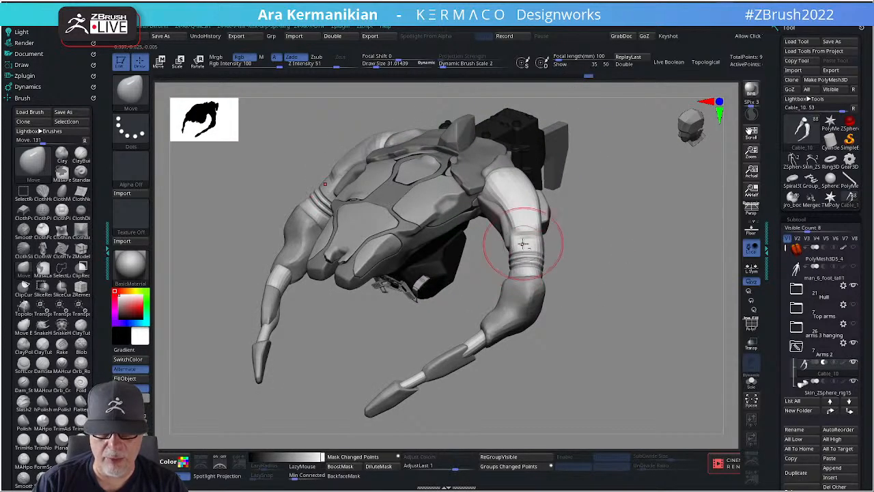
Smooth around the ribbed elbow and refine its shape with the Move brush at a draw size of about 19.
mouse_move(681, 291)
left_mouse_down()
mouse_move(605, 302)
mouse_move(594, 270)
mouse_move(639, 311)
mouse_move(644, 332)
mouse_move(625, 332)
mouse_move(609, 317)
mouse_move(631, 242)
mouse_move(620, 303)
mouse_move(628, 269)
mouse_move(588, 249)
mouse_move(577, 255)
mouse_move(626, 250)
mouse_move(521, 273)
left_mouse_up()
key("s")
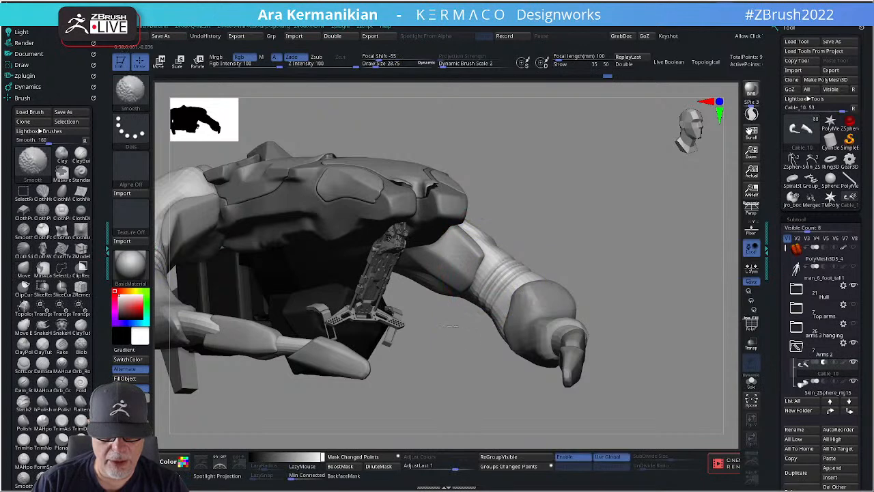
mouse_move(644, 292)
left_mouse_down()
mouse_move(598, 269)
mouse_move(612, 304)
mouse_move(600, 300)
mouse_move(605, 307)
mouse_move(612, 305)
mouse_move(484, 252)
mouse_move(511, 279)
left_mouse_up()
key("s")
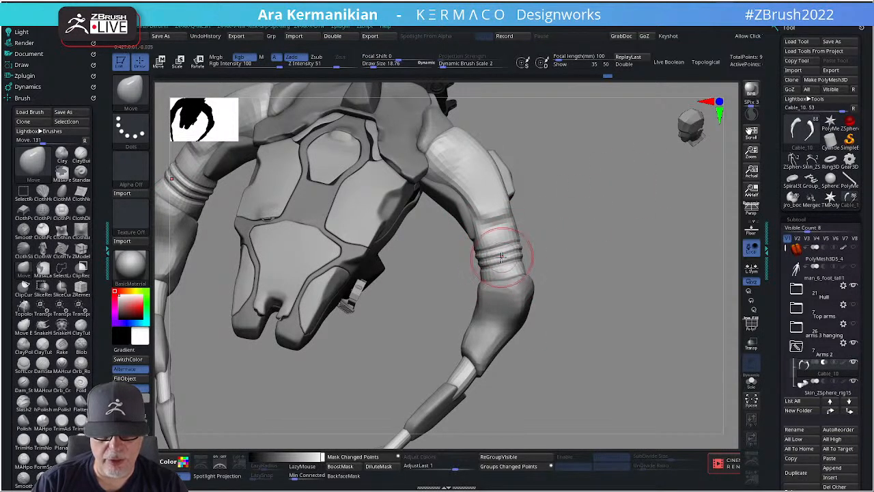
Smooth the upper arm's shoulder end and flatten the surface and lower edge around the outer panel with the hPolish brush.
left_click_drag(572, 252, 615, 293)
left_click_drag(673, 307, 639, 266)
mouse_move(652, 215)
left_mouse_down()
mouse_move(637, 176)
mouse_move(648, 224)
left_mouse_up()
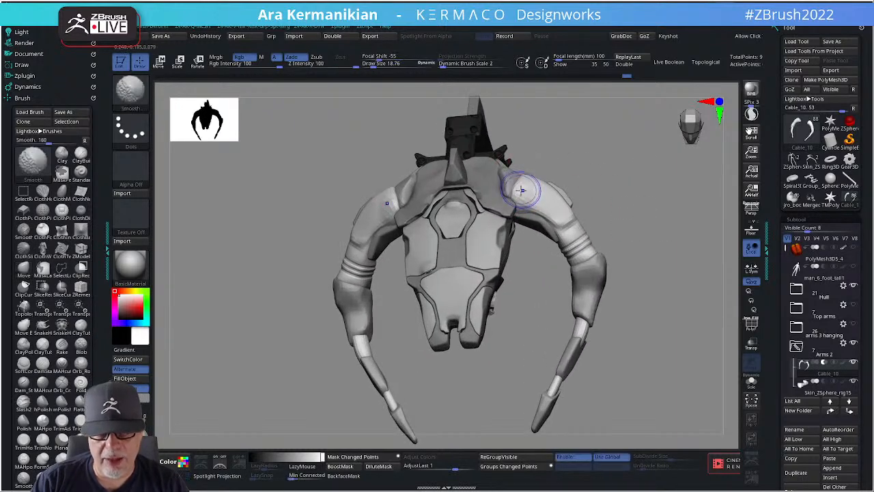
left_click_drag(522, 194, 519, 196, "shift")
right_click(515, 205)
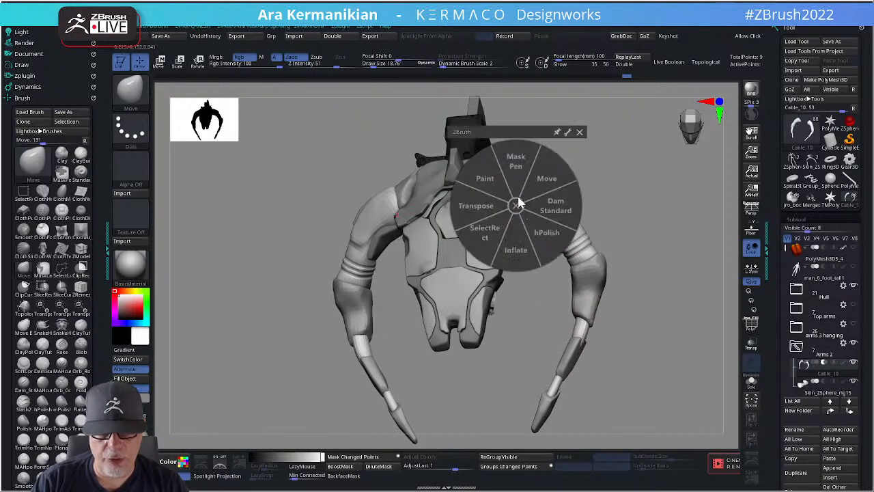
left_click(546, 233)
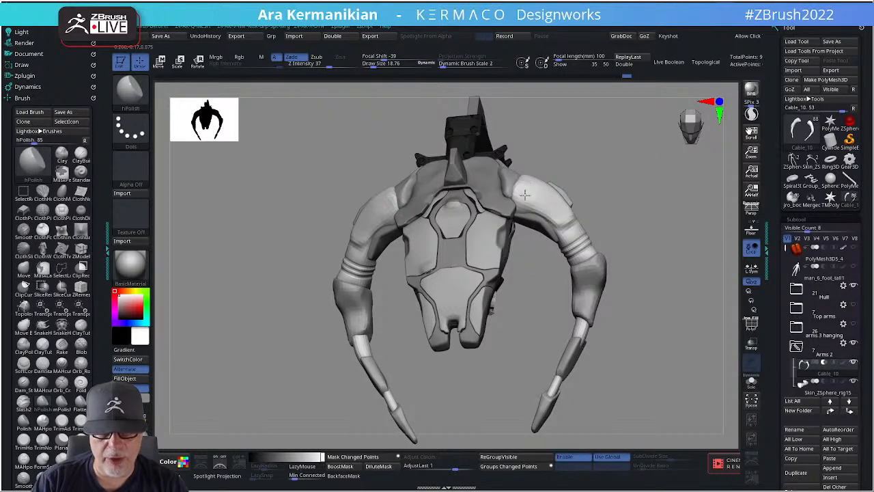
left_click_drag(642, 200, 666, 263)
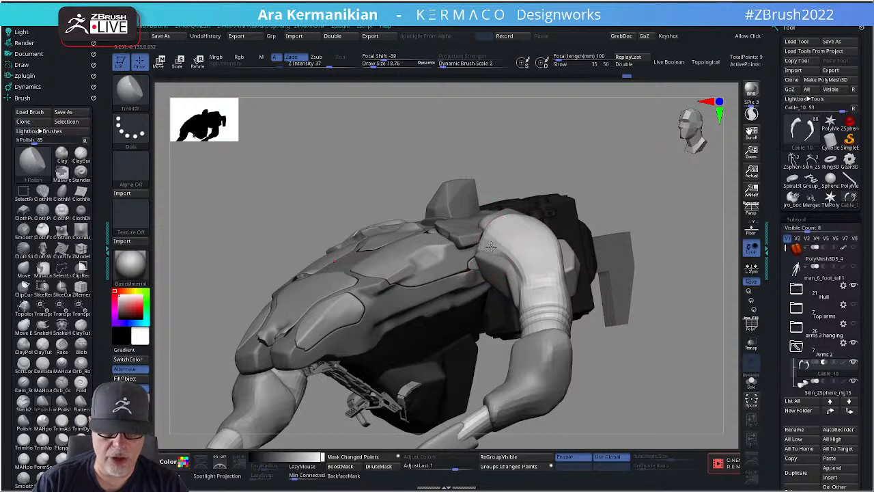
mouse_move(655, 233)
left_mouse_down()
mouse_move(658, 244)
mouse_move(523, 234)
left_mouse_up()
key("shift")
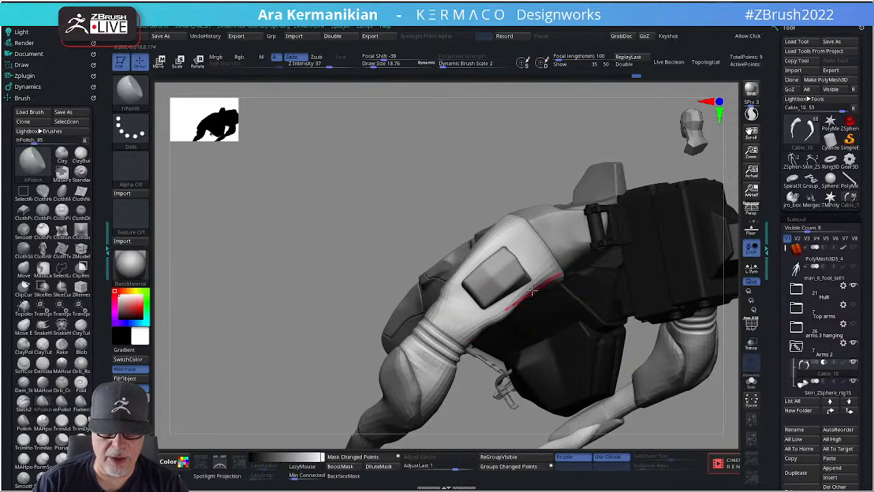
Reshape the upper arm's underside with the Move brush, pulling its surface further over the inner panel.
left_click_drag(368, 246, 487, 214)
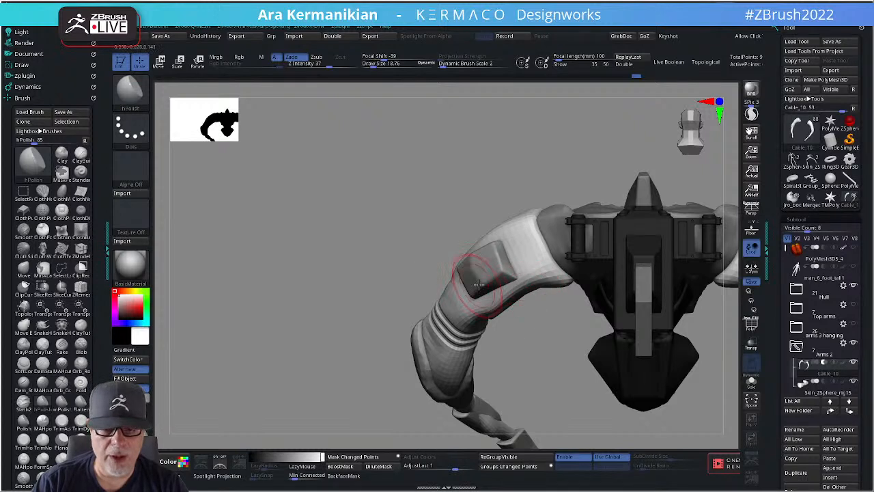
right_click(479, 284)
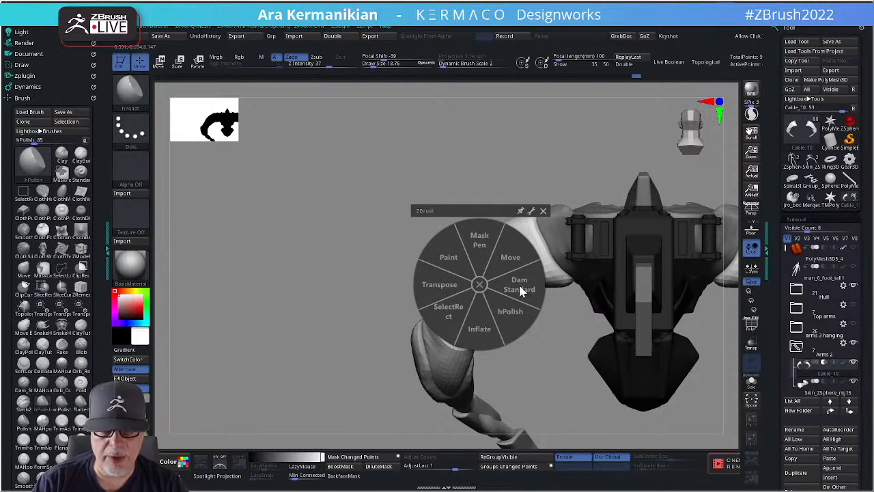
left_click(521, 290)
right_click(486, 281)
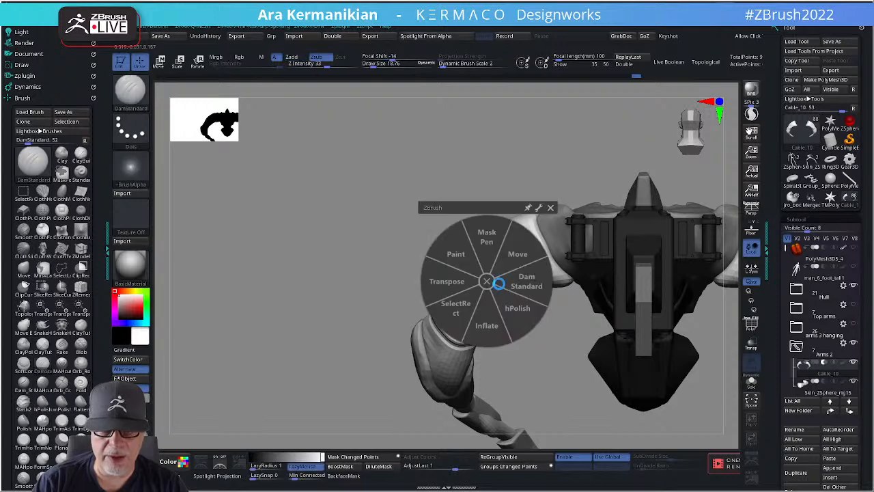
left_click(521, 252)
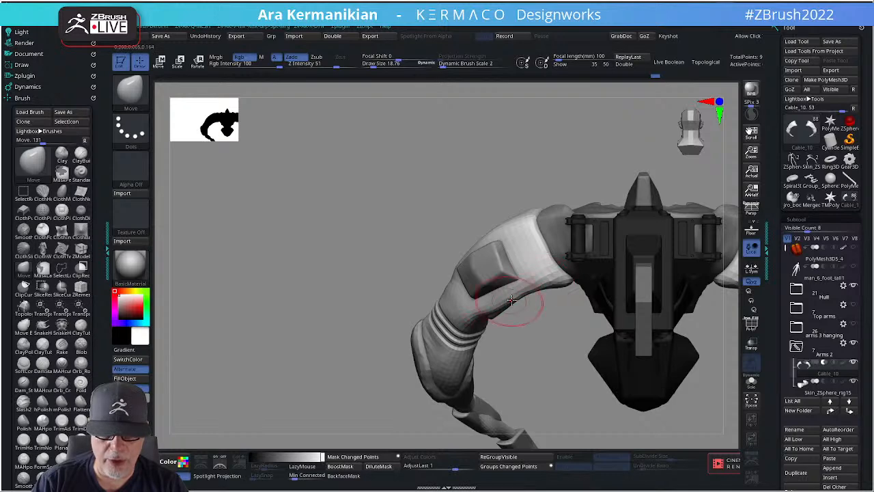
left_click_drag(511, 300, 516, 308)
left_click_drag(543, 337, 514, 250)
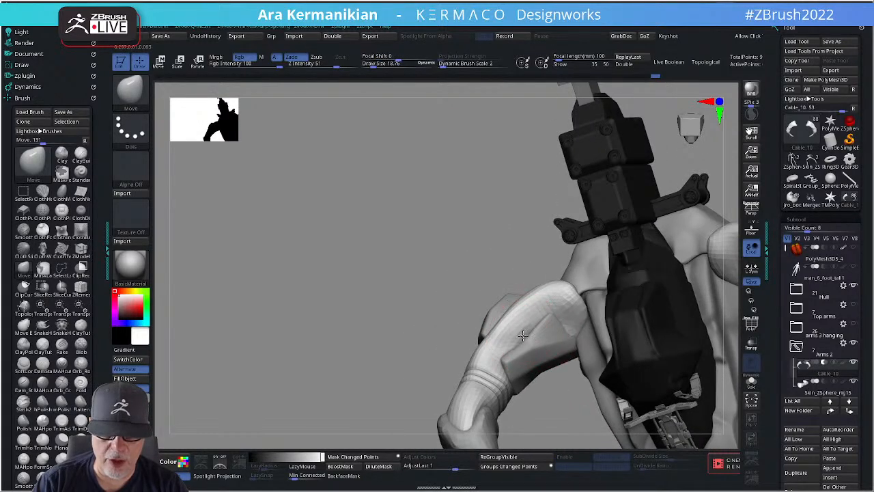
mouse_move(508, 340)
left_mouse_down()
mouse_move(568, 319)
mouse_move(559, 317)
left_mouse_up()
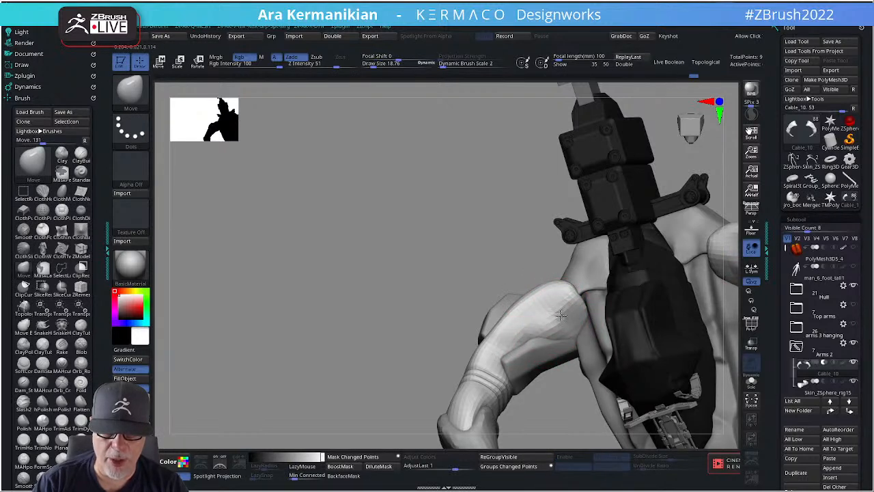
left_click_drag(561, 314, 562, 315)
Isolate the Cable_10 arms, trim their upper shoulder ends with a ClipCurve and show the whole creature again.
left_click_drag(470, 271, 386, 271, "alt")
mouse_move(385, 271)
left_mouse_down()
mouse_move(650, 253)
mouse_move(562, 227)
mouse_move(589, 201)
mouse_move(577, 203)
mouse_move(634, 192)
left_mouse_up()
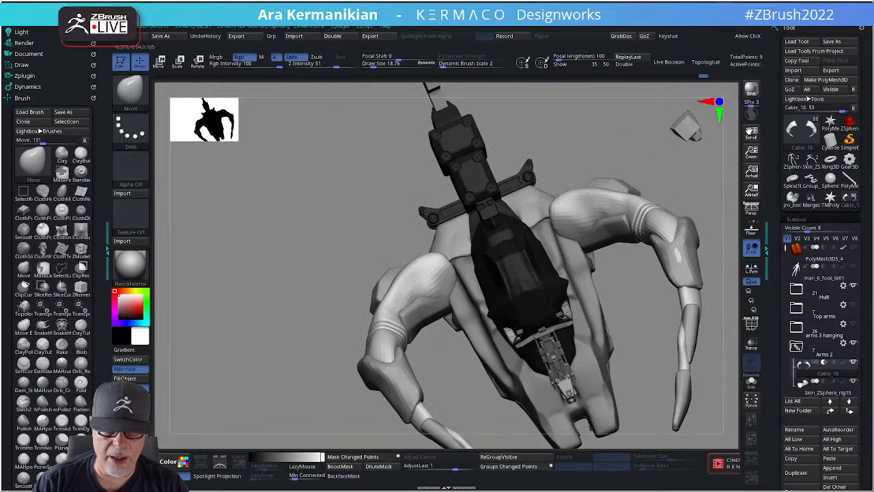
left_click_drag(661, 223, 678, 230, "shift")
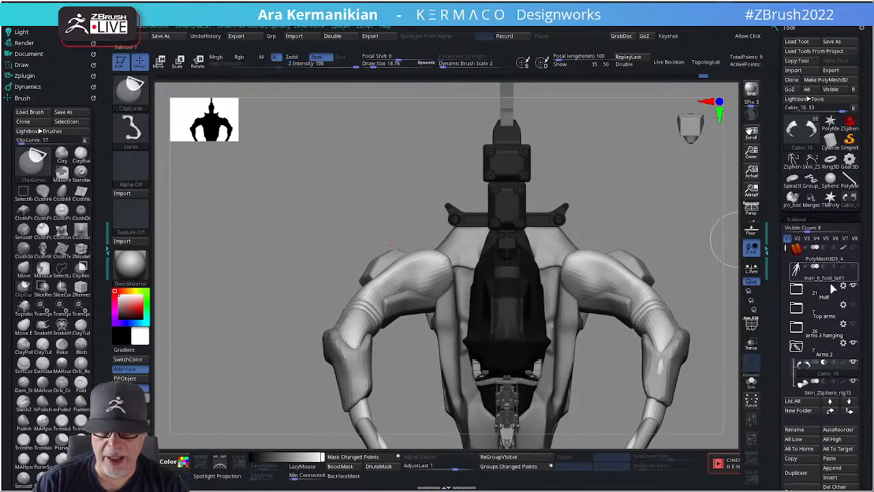
left_click(751, 381)
left_click_drag(362, 191, 509, 302, "ctrl+shift")
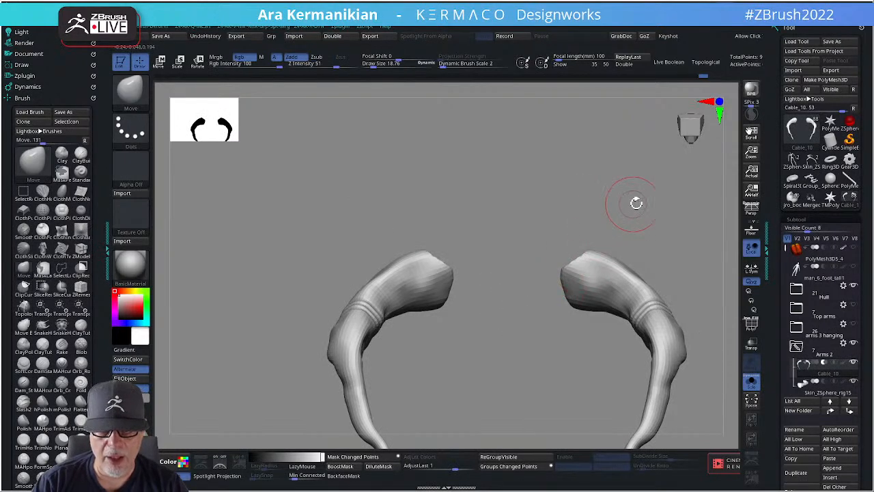
left_click(751, 380)
key("f")
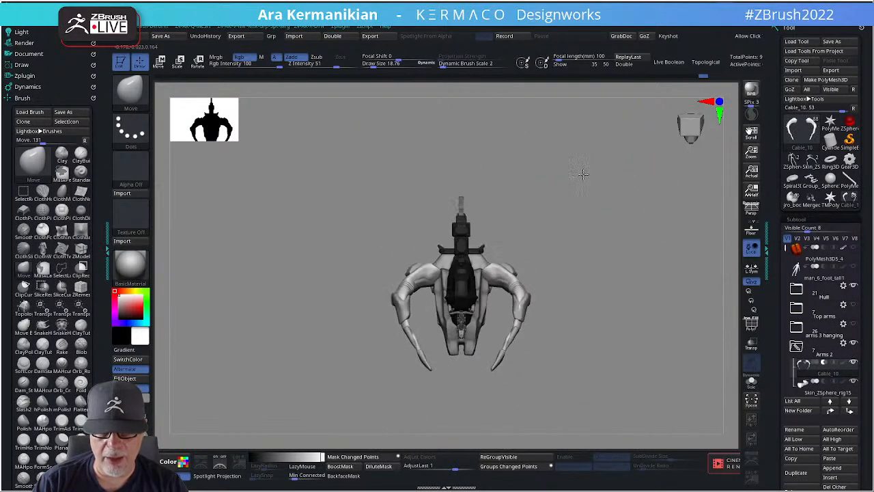
Reshape the upper arms' shoulder ends from behind with the Move brush so they fit around the shoulder joints.
mouse_move(582, 174)
left_mouse_down()
mouse_move(576, 275)
mouse_move(587, 232)
mouse_move(563, 217)
mouse_move(584, 242)
mouse_move(551, 238)
mouse_move(558, 235)
left_mouse_up()
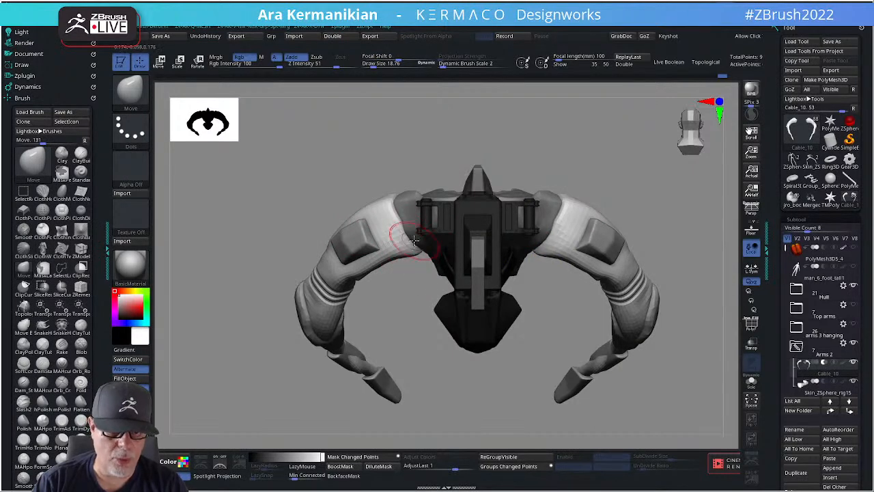
left_click_drag(656, 159, 492, 185)
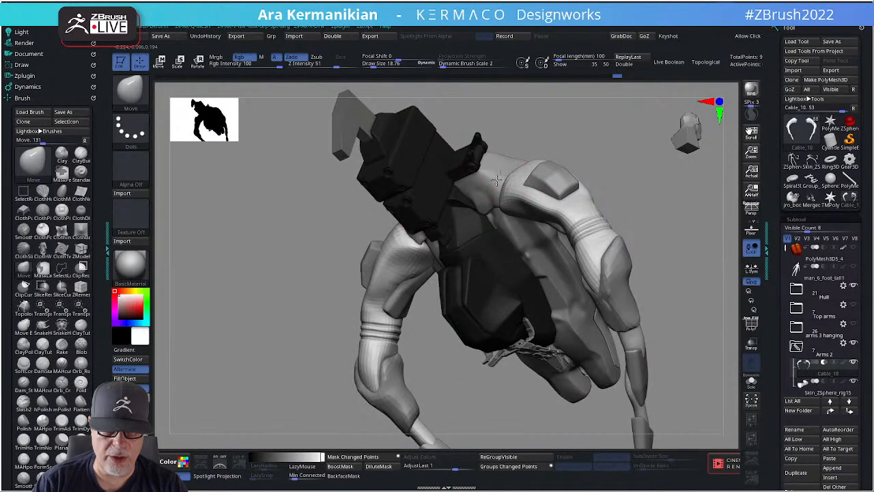
mouse_move(647, 173)
left_mouse_down()
mouse_move(515, 214)
mouse_move(679, 180)
mouse_move(649, 180)
mouse_move(631, 122)
mouse_move(474, 200)
mouse_move(581, 141)
mouse_move(544, 283)
mouse_move(588, 301)
mouse_move(499, 217)
left_mouse_up()
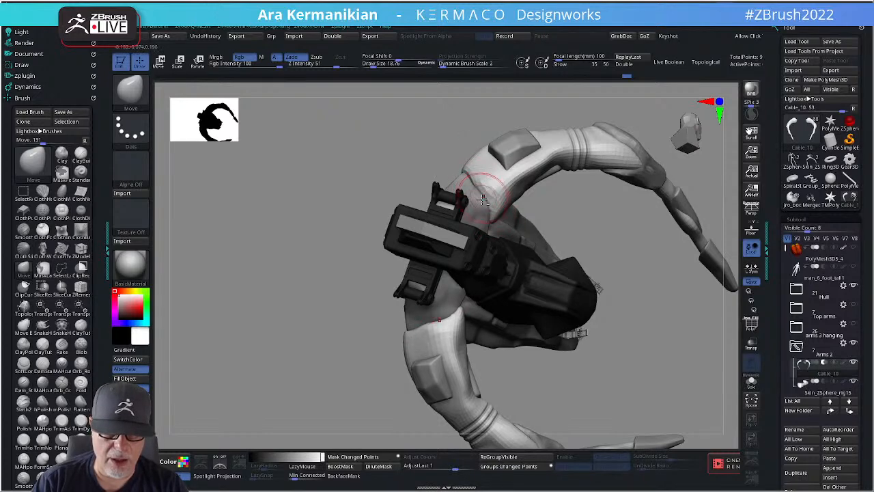
left_click_drag(603, 218, 570, 205, "alt")
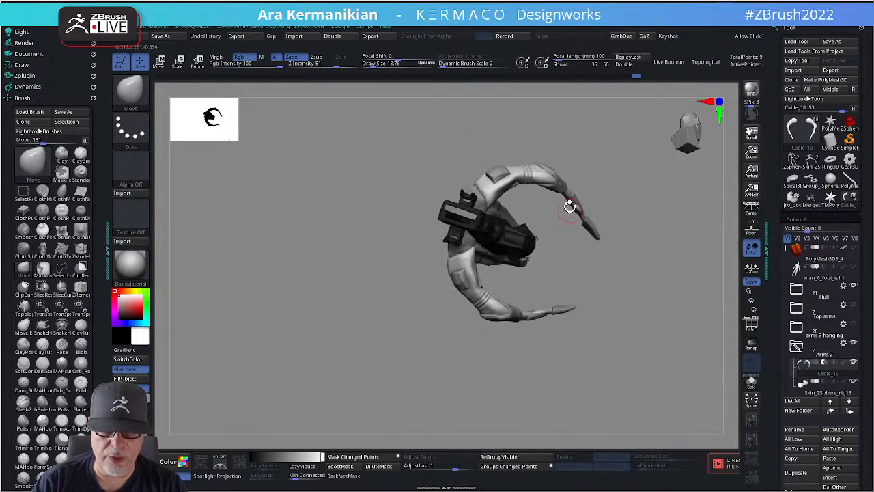
Refine the upper arms' inner edges between the shoulder and the ribbed elbow with the Move brush from above and the front.
mouse_move(605, 142)
left_mouse_down()
mouse_move(638, 141)
mouse_move(615, 151)
mouse_move(617, 165)
mouse_move(575, 171)
mouse_move(614, 183)
mouse_move(587, 226)
left_mouse_up()
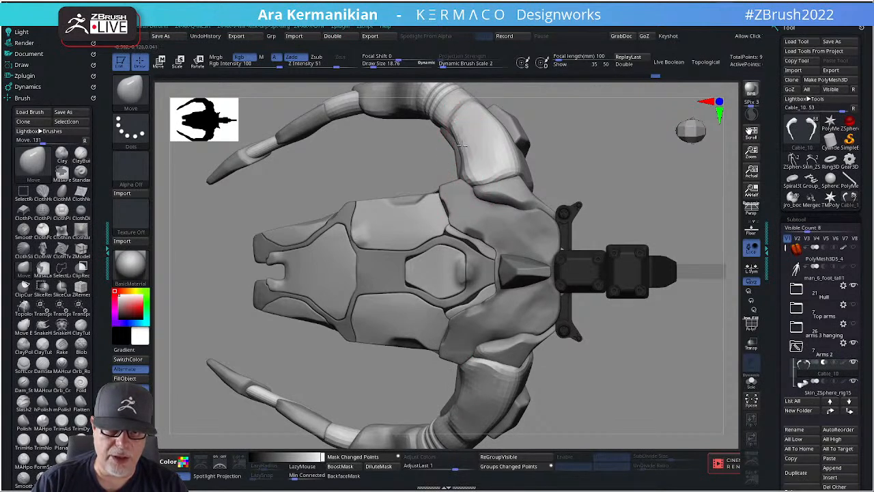
left_click_drag(658, 189, 550, 164, "alt")
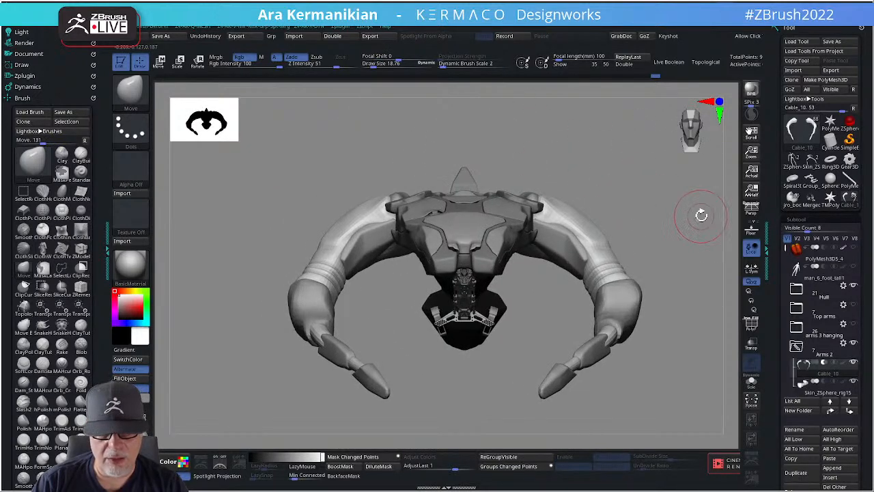
left_click_drag(708, 262, 665, 199, "alt")
mouse_move(560, 238)
left_mouse_down("shift")
mouse_move(539, 241)
mouse_move(556, 242)
left_mouse_up("shift")
mouse_move(633, 226)
left_mouse_down("alt")
mouse_move(632, 212)
mouse_move(624, 219)
left_mouse_up("alt")
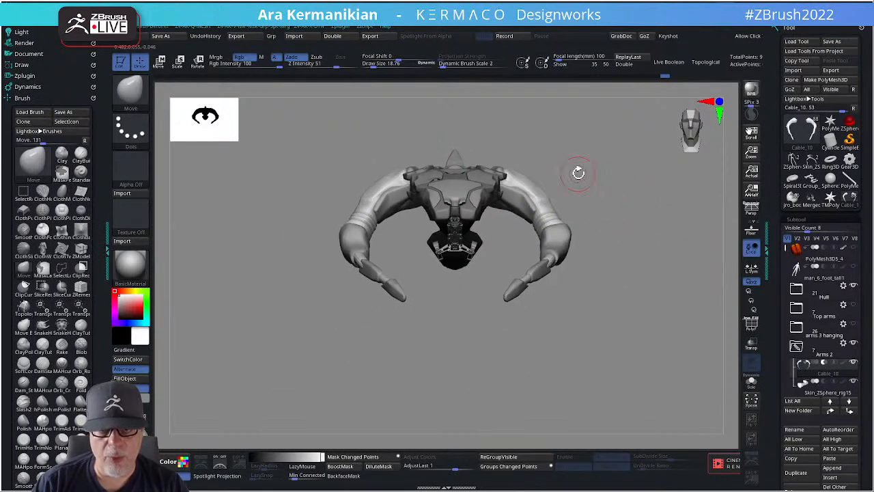
mouse_move(614, 177)
left_mouse_down()
mouse_move(607, 170)
mouse_move(619, 182)
left_mouse_up()
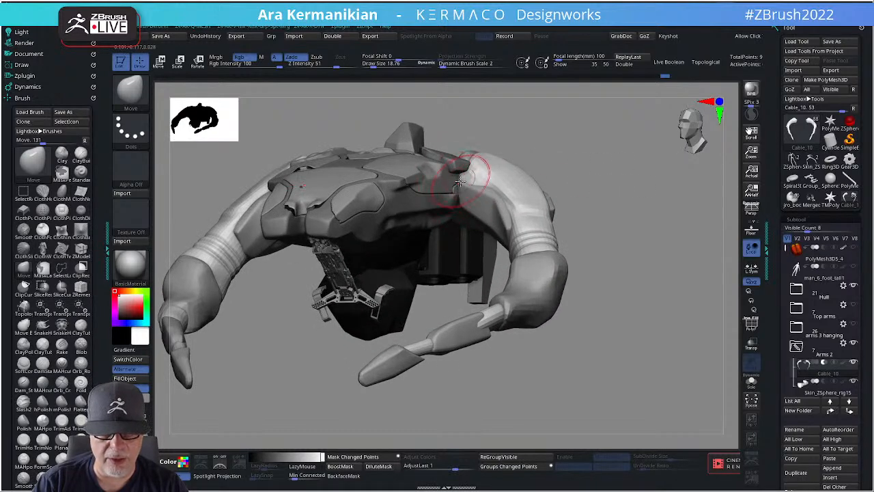
Select the Skin_ZSphere_rig13 inner arm panels and pull their upper corner toward the shoulder with the Move brush at a draw size of about 6.
left_click(461, 181, "alt")
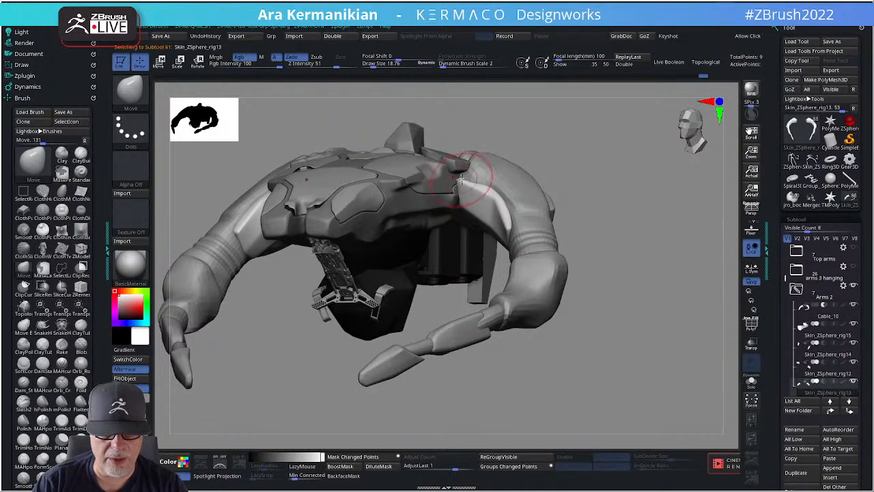
mouse_move(580, 123)
left_mouse_down()
mouse_move(593, 136)
mouse_move(526, 150)
mouse_move(493, 176)
mouse_move(457, 174)
left_mouse_up()
key("s")
key("s")
left_click_drag(595, 147, 628, 208, "alt")
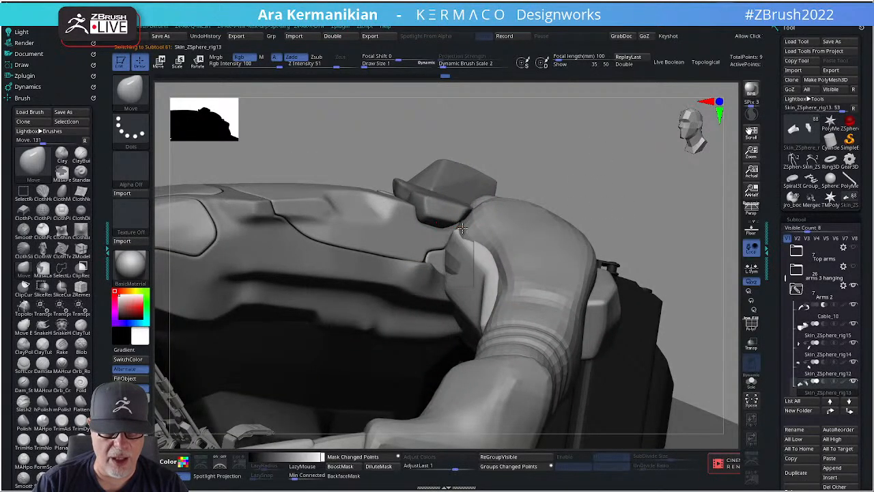
key("s")
mouse_move(459, 219)
left_mouse_down()
mouse_move(472, 219)
mouse_move(462, 220)
left_mouse_up()
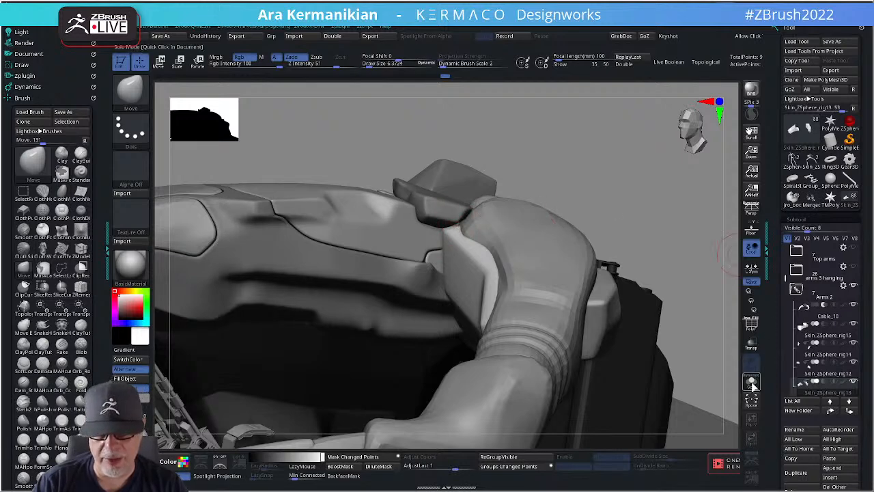
Isolate the inner arm panels, pull their pointed upper corner further outward with the Move brush and show the whole creature again.
left_click(751, 381)
left_click_drag(682, 254, 458, 252)
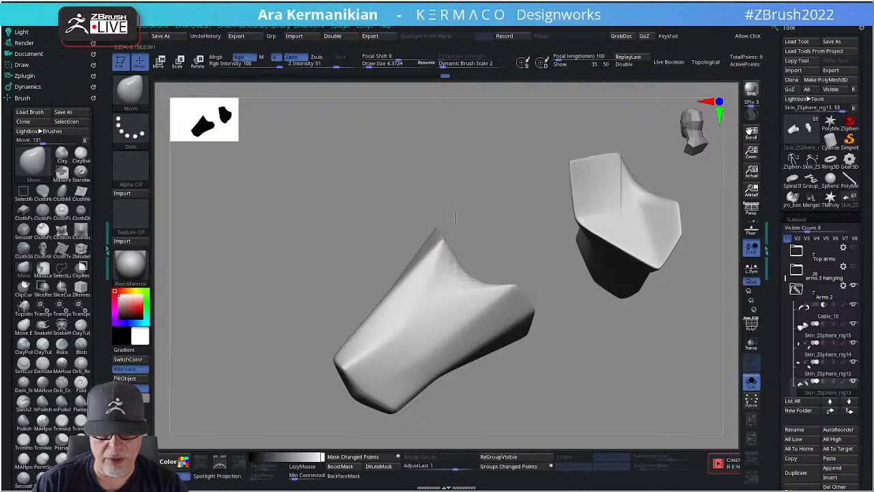
left_click_drag(454, 218, 461, 201)
left_click_drag(471, 281, 468, 271)
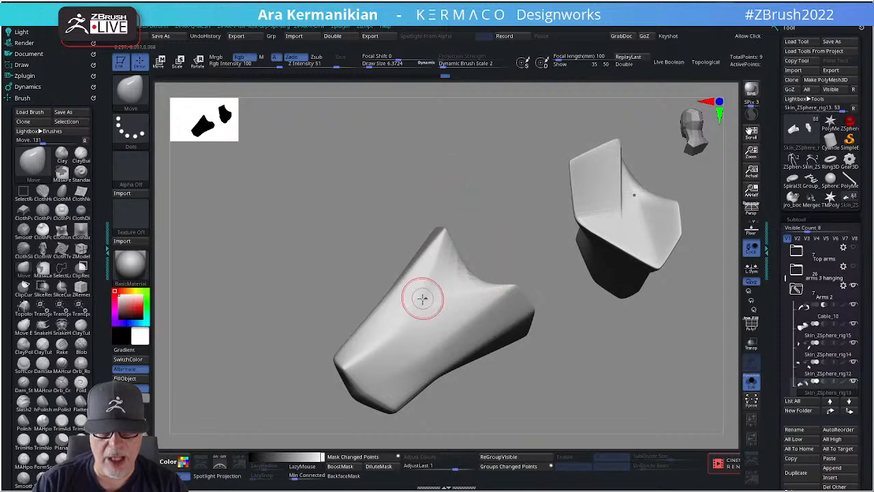
mouse_move(423, 299)
left_mouse_down()
mouse_move(547, 210)
mouse_move(541, 222)
mouse_move(461, 225)
left_mouse_up()
left_click_drag(588, 332, 658, 294)
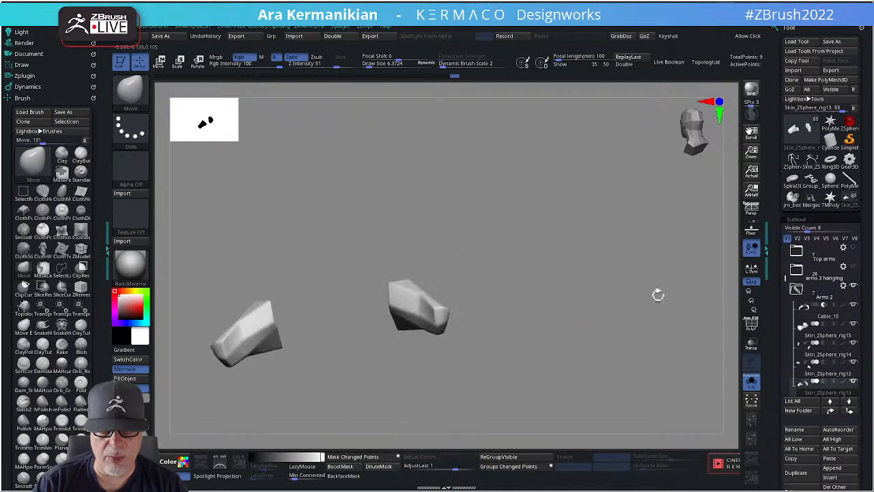
left_click(756, 387)
Refine the inner panels' side edges and lower ends above the ribbed elbows with the Move brush from several angles.
mouse_move(605, 273)
left_mouse_down()
mouse_move(579, 292)
mouse_move(583, 223)
mouse_move(602, 191)
mouse_move(626, 180)
mouse_move(626, 198)
mouse_move(372, 233)
left_mouse_up()
left_click_drag(386, 265, 337, 294)
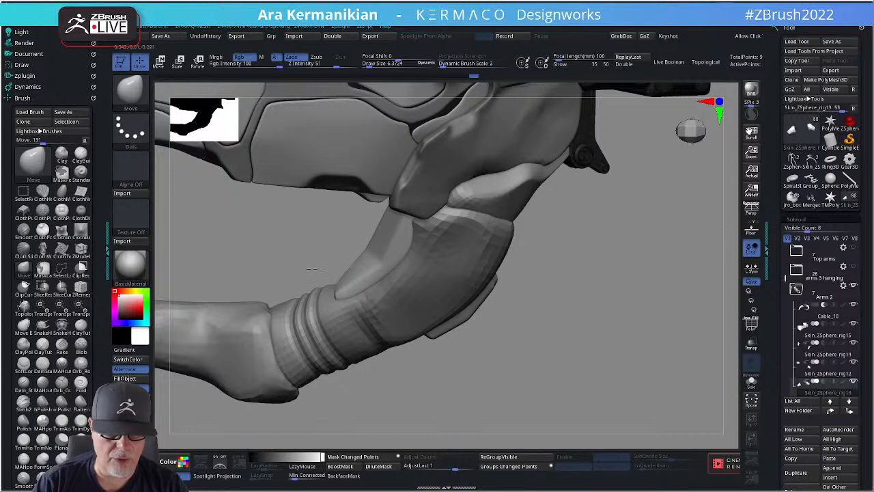
mouse_move(312, 269)
left_mouse_down()
mouse_move(321, 256)
mouse_move(312, 283)
left_mouse_up()
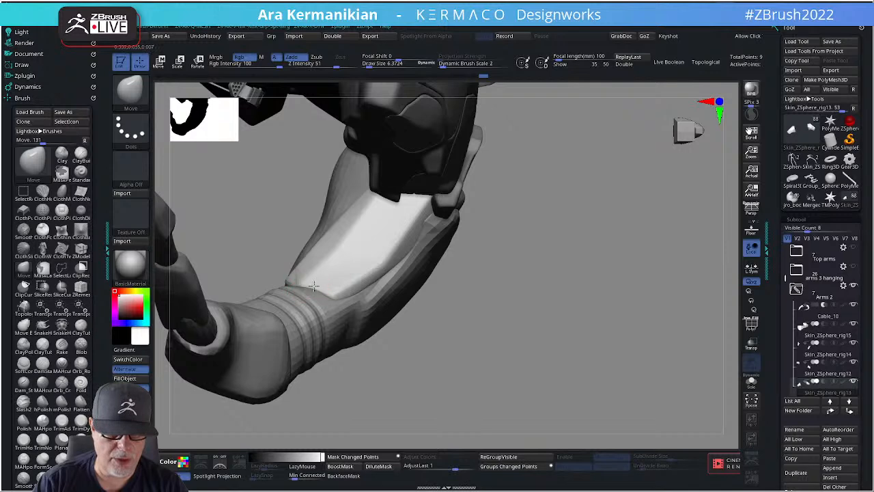
left_click_drag(492, 360, 264, 282)
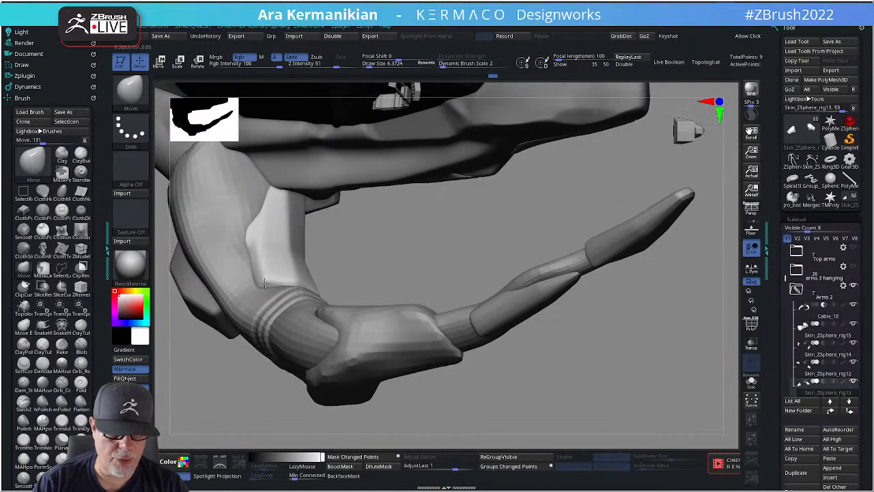
left_click_drag(429, 273, 267, 244)
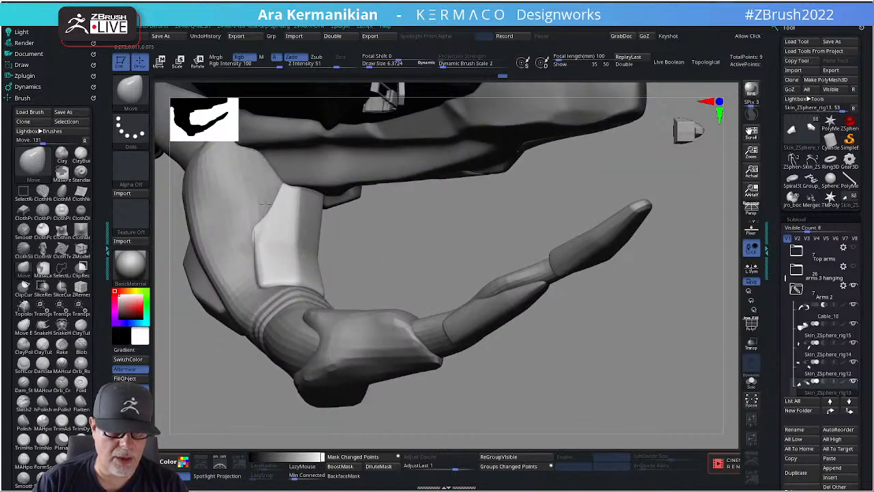
left_click_drag(485, 257, 361, 224)
left_click_drag(477, 273, 449, 217)
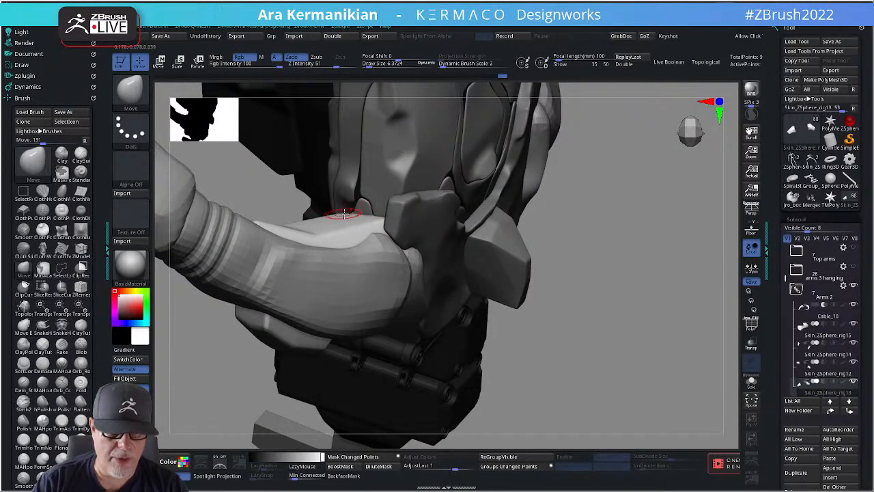
left_click_drag(613, 279, 485, 300)
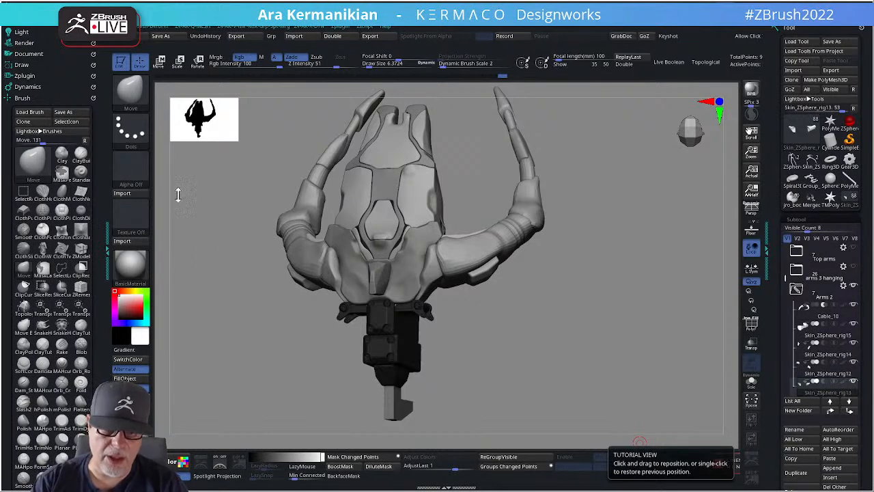
left_click_drag(589, 296, 599, 304)
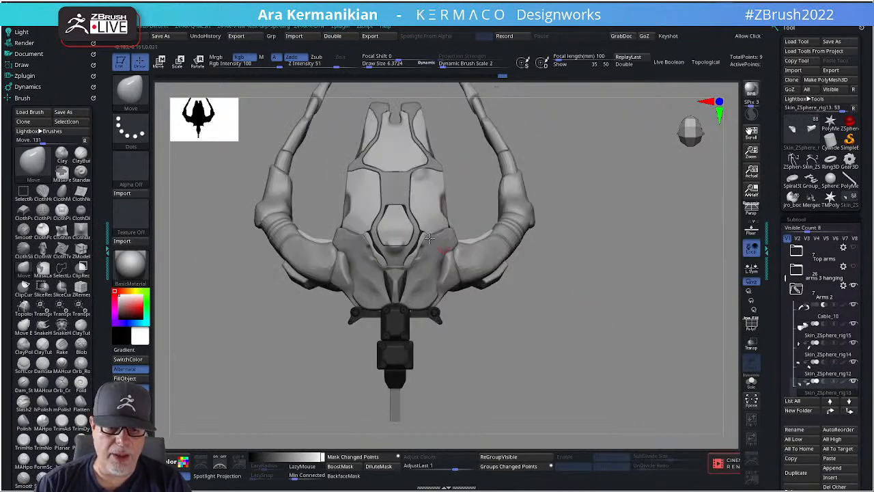
Select the Cable_10 arms and reshape their shoulder ends against the hull with the Move brush at a draw size of about 19.
left_click(466, 267, "alt")
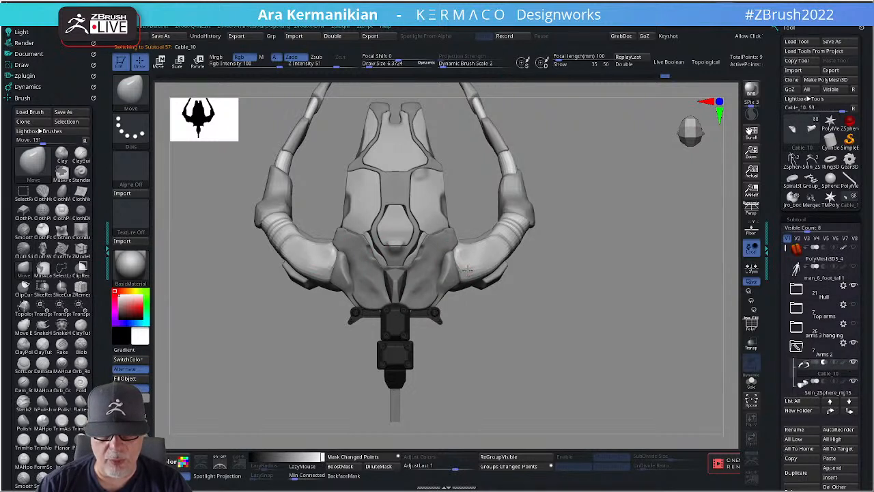
key("s")
key("s")
left_click_drag(473, 271, 469, 271)
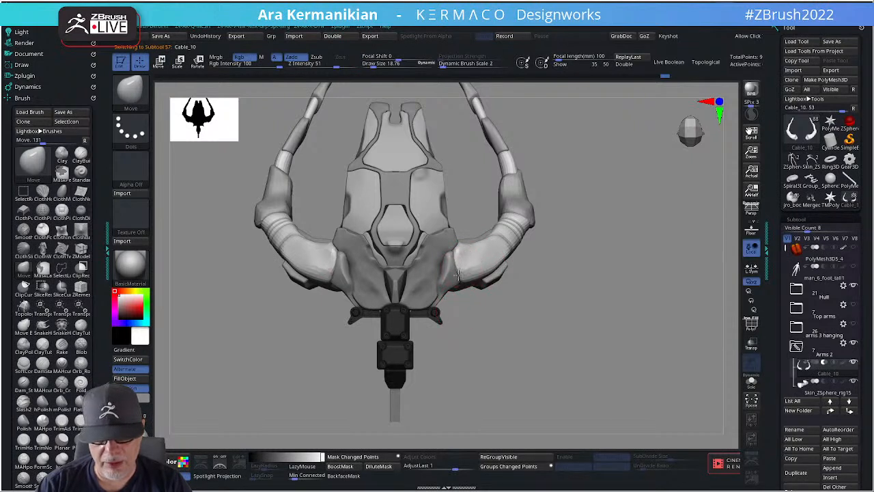
key("shift")
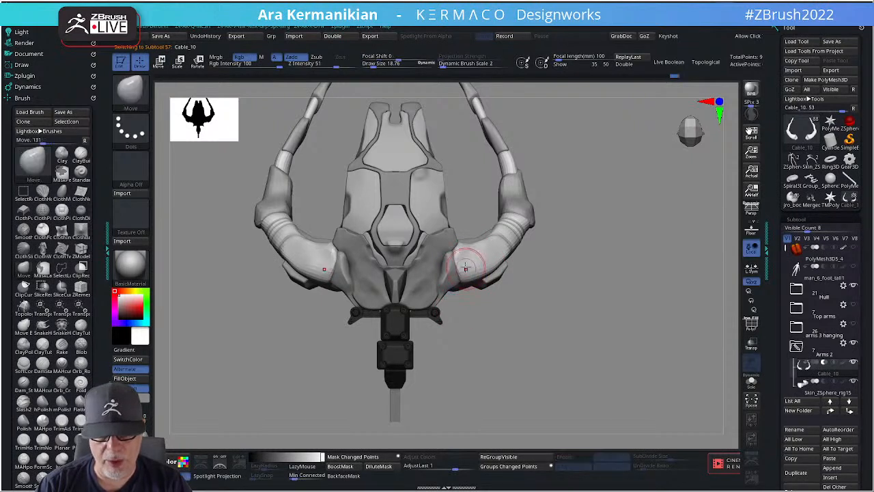
left_click_drag(455, 264, 462, 269)
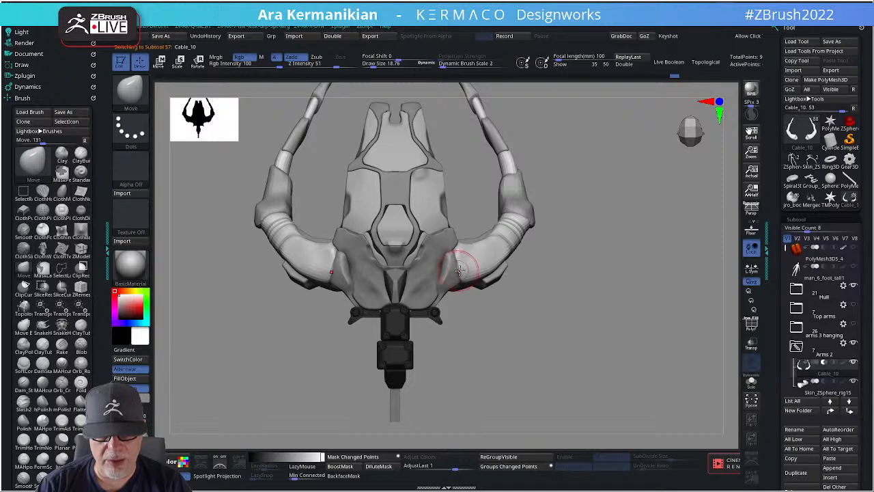
mouse_move(476, 336)
left_mouse_down()
mouse_move(460, 258)
mouse_move(505, 245)
mouse_move(497, 242)
mouse_move(494, 279)
mouse_move(459, 277)
left_mouse_up()
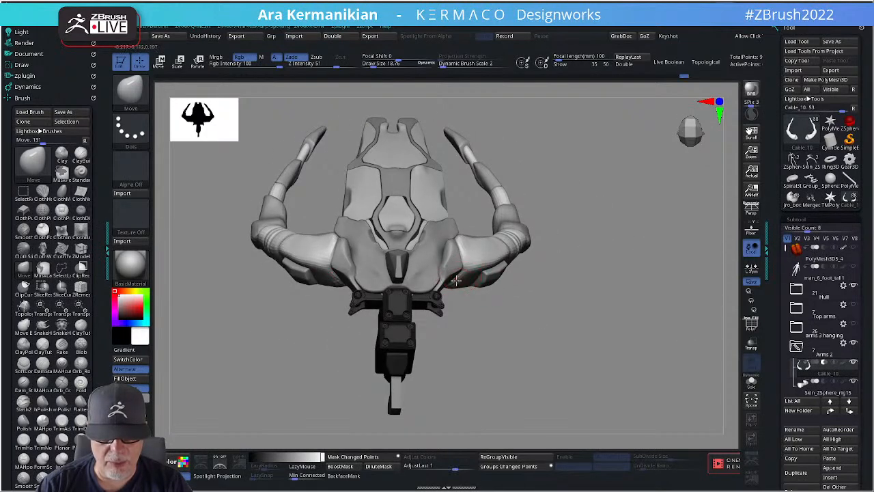
left_click_drag(456, 274, 467, 284)
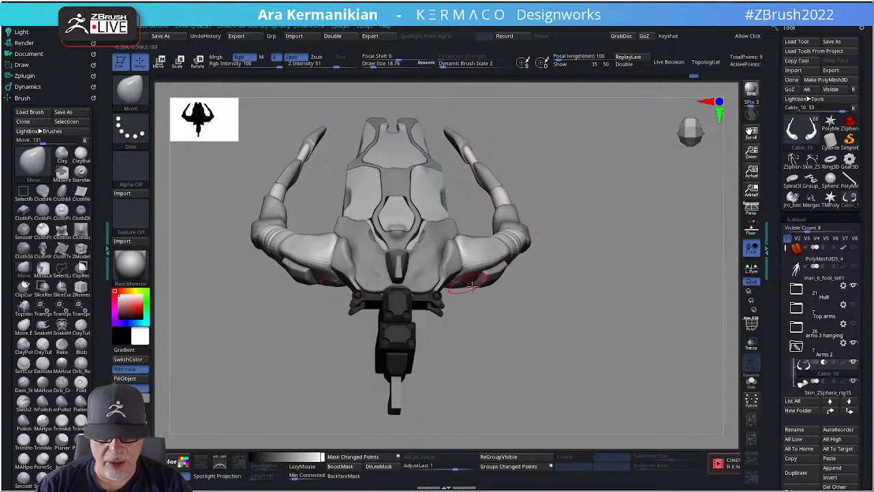
left_click_drag(559, 350, 532, 334)
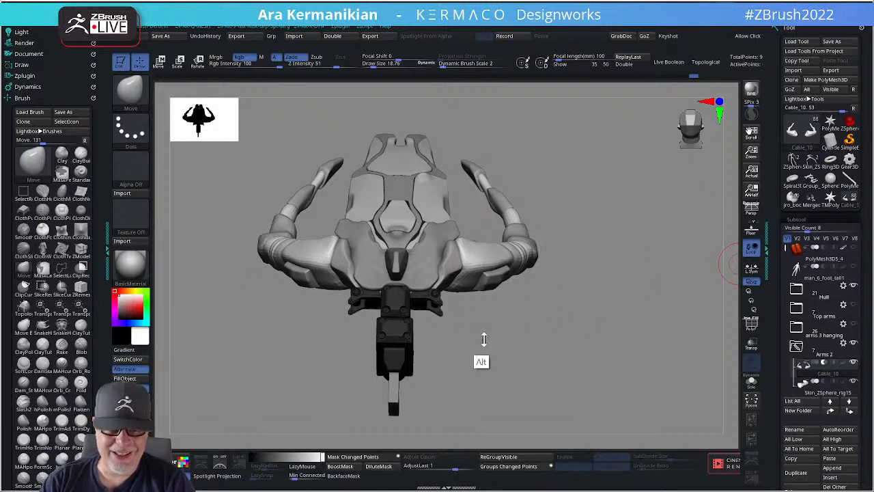
Try to trim the upper arms' inner shoulder edge with a ClipCurve.
left_click_drag(526, 342, 503, 238, "alt")
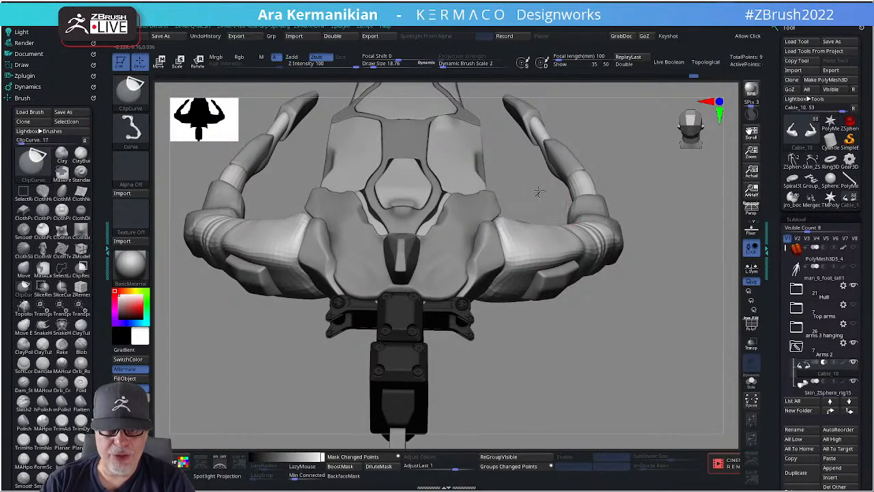
mouse_move(539, 194)
left_mouse_down("ctrl+shift")
mouse_move(486, 208)
mouse_move(566, 134)
mouse_move(501, 176)
mouse_move(535, 191)
mouse_move(518, 201)
left_mouse_up("ctrl+shift")
mouse_move(653, 346)
left_mouse_down()
mouse_move(629, 373)
mouse_move(670, 345)
left_mouse_up()
left_click_drag(572, 151, 515, 206)
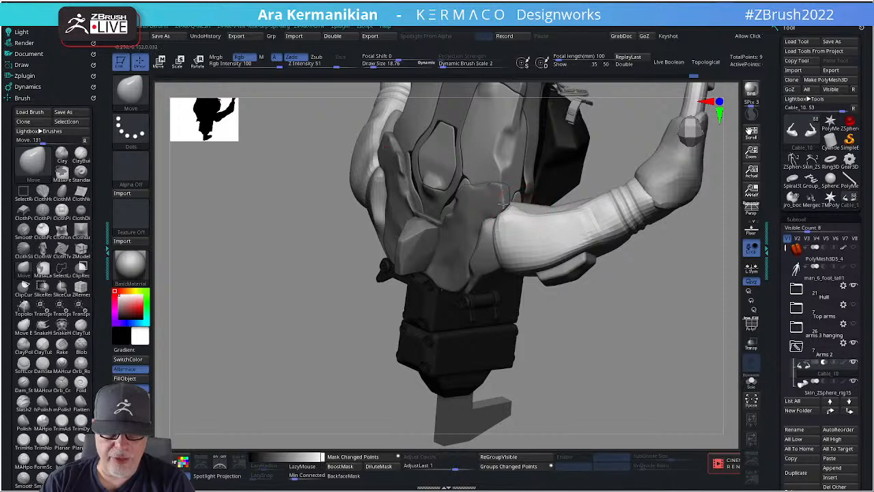
left_click_drag(621, 335, 654, 278)
Flatten the upper arms' inner edge beside the shoulder plates with the hPolish brush.
key("s")
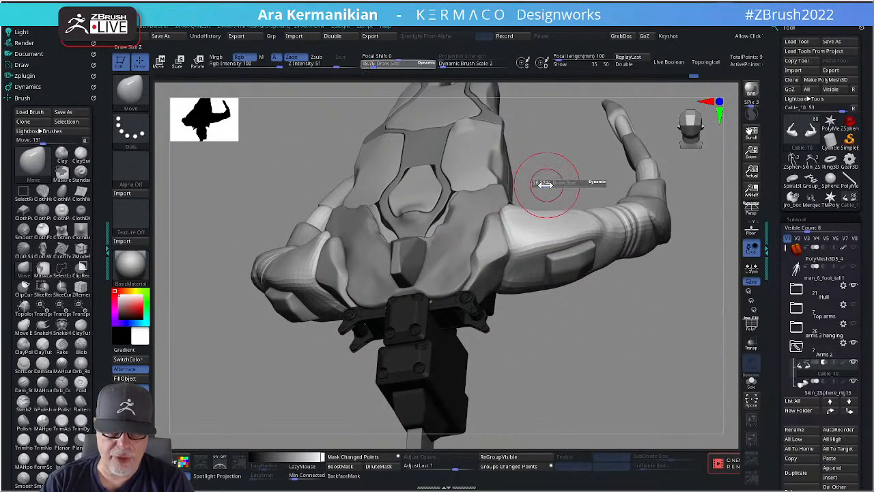
right_click(505, 226)
left_click(542, 262)
left_click_drag(594, 321, 666, 300)
left_click_drag(517, 206, 515, 217)
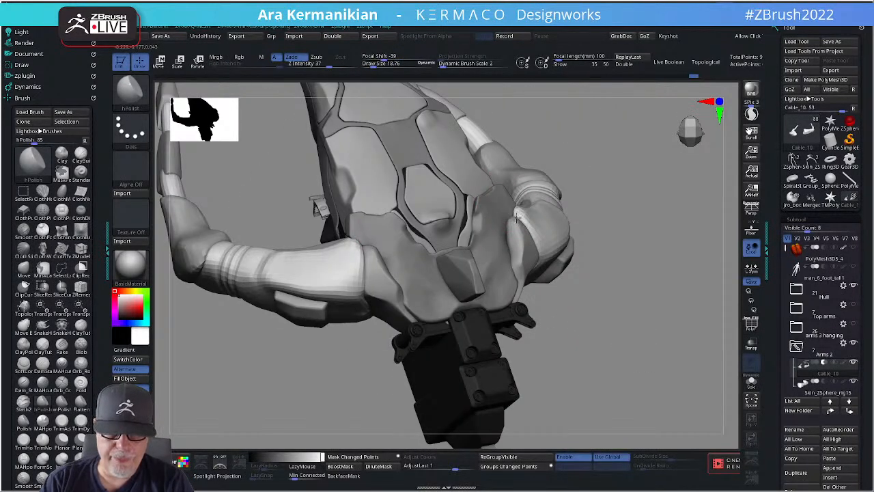
left_click_drag(695, 258, 614, 212)
left_click_drag(519, 215, 521, 208)
right_click(521, 207)
left_click(554, 205)
right_click(526, 212)
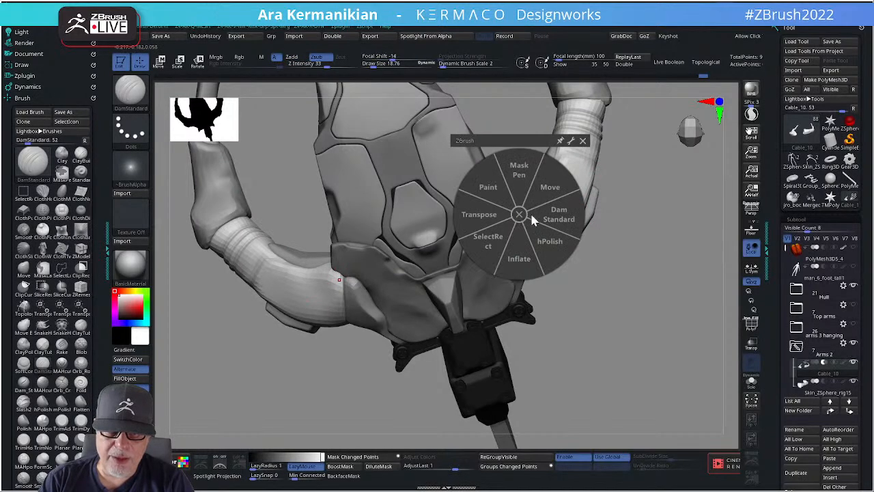
left_click(582, 201)
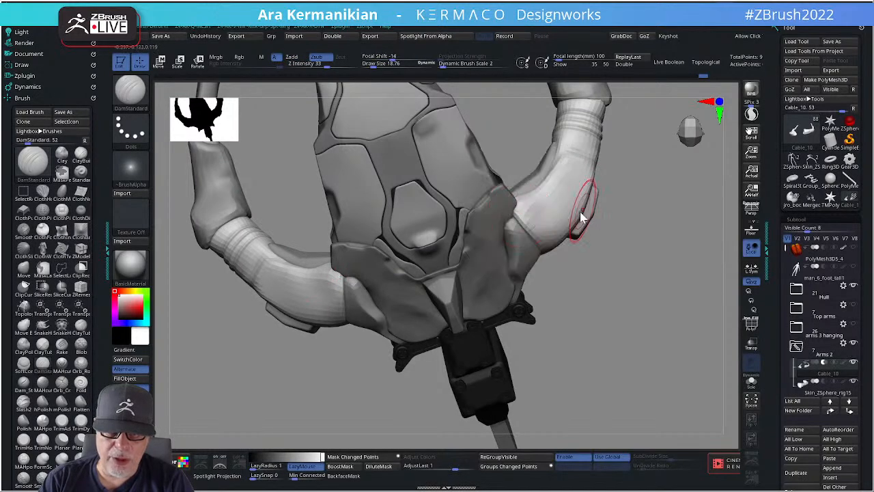
right_click(544, 218)
left_click(575, 246)
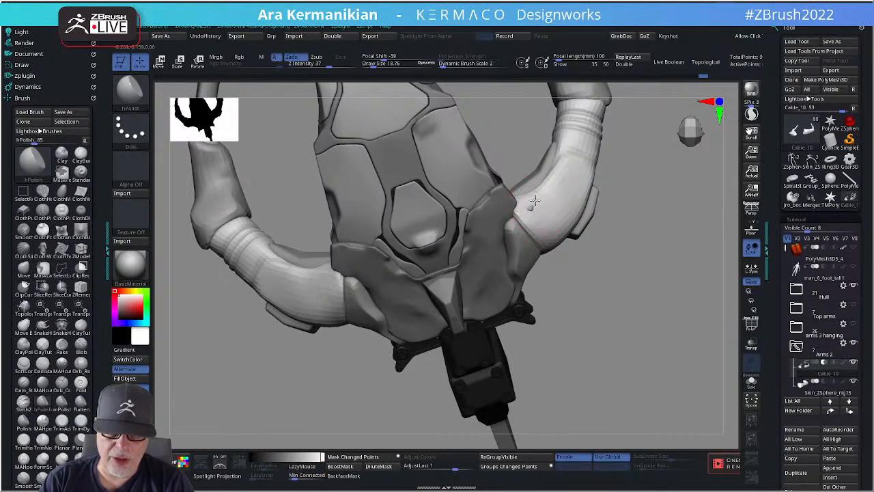
Turn on transparency and select the Skin_ZSphere_rig13 inner arm panels inside the upper arms.
left_click(587, 215, "alt")
left_click(751, 345)
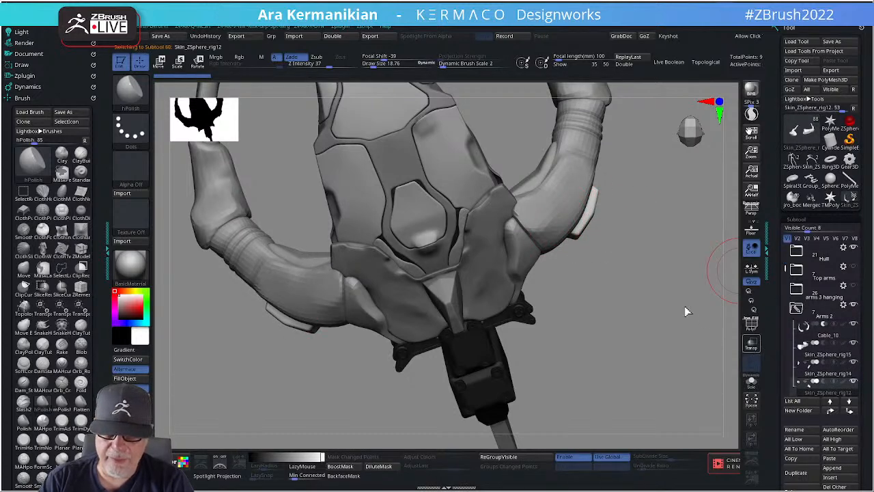
left_click_drag(621, 282, 539, 193)
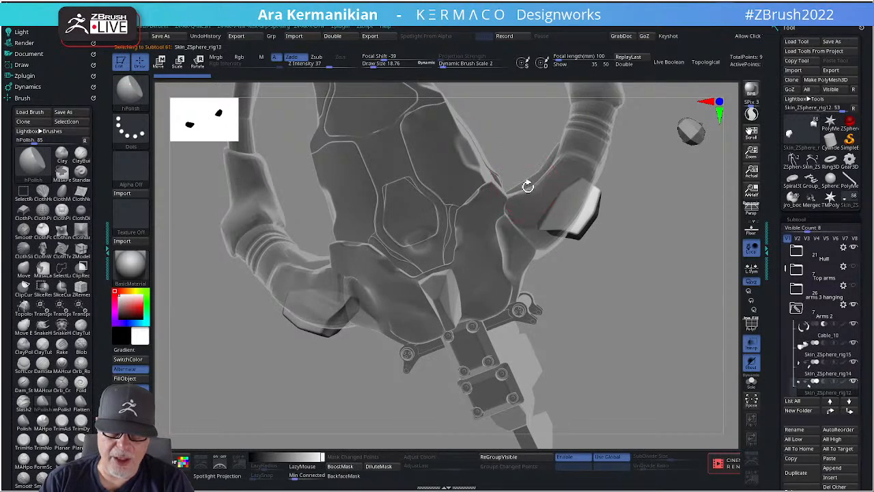
left_click(523, 185, "alt")
left_click_drag(629, 242, 517, 195)
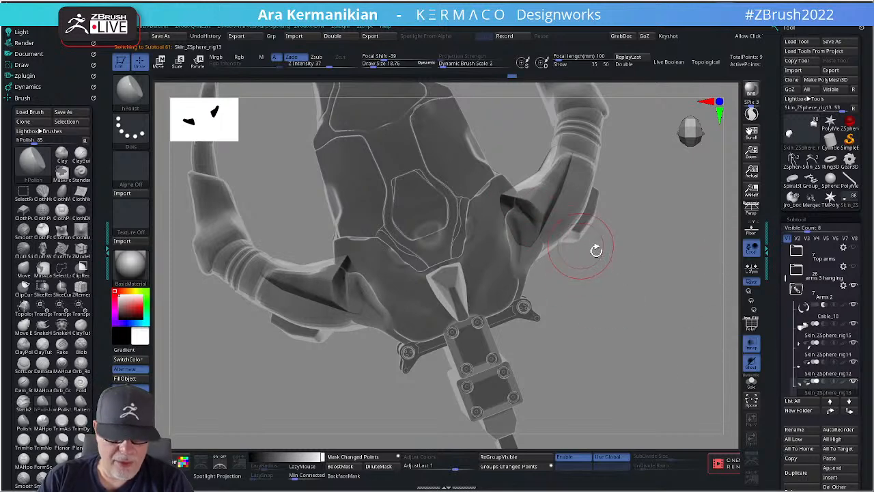
Adjust the inner panels' shoulder ends with the Move brush while they show through the arms, and turn transparency off.
key("b")
key("m")
key("v")
left_click_drag(660, 293, 536, 205)
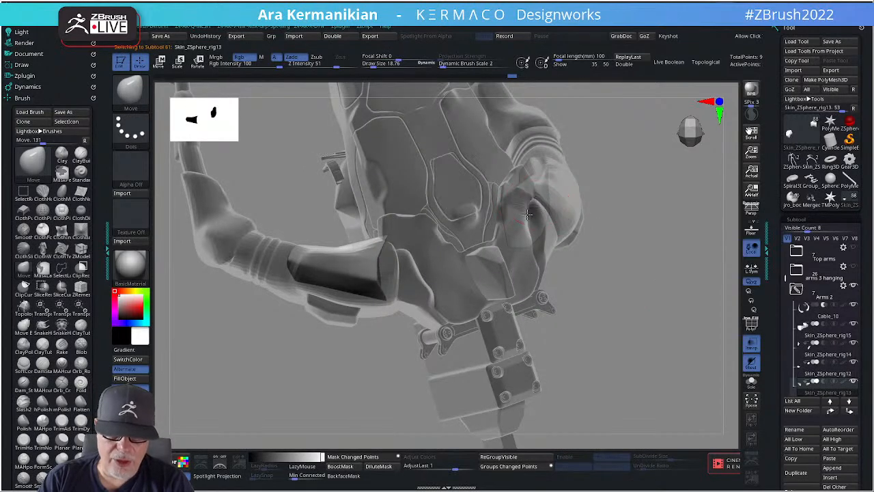
left_click_drag(636, 276, 665, 321, "shift")
left_click(752, 347)
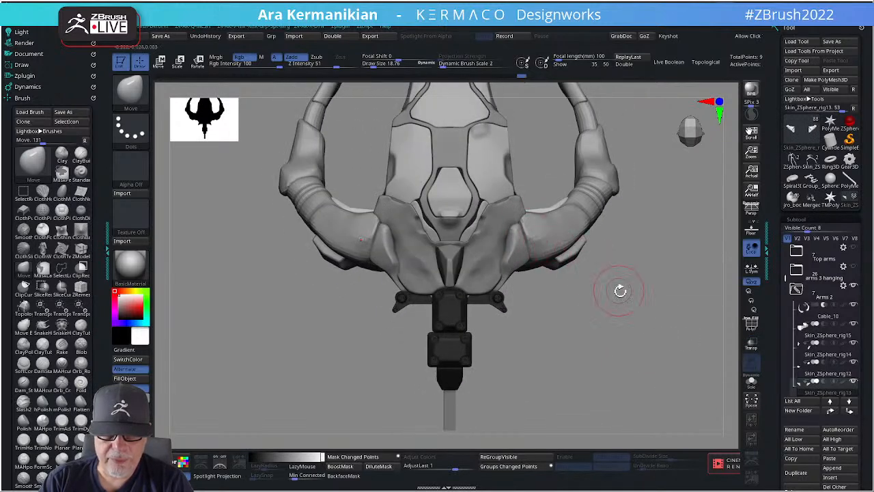
Select the Cable_10 arms and reshape their inner edges from shoulder to ribbed elbow with the Move brush at a draw size of about 14.
left_click_drag(620, 291, 624, 362, "alt")
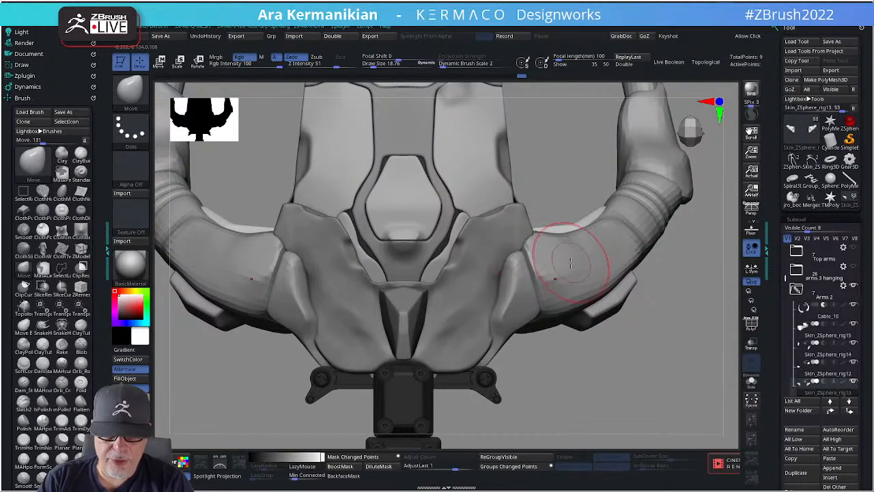
left_click(594, 264, "alt")
key("s")
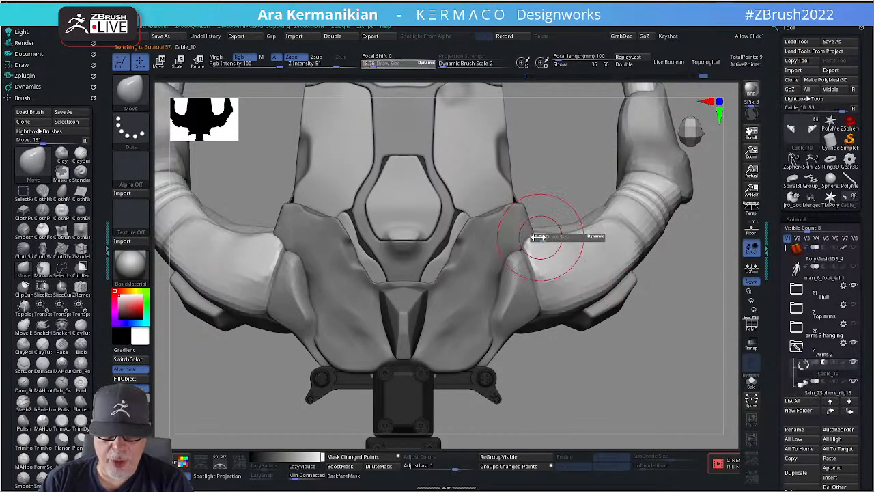
left_click_drag(541, 236, 539, 236)
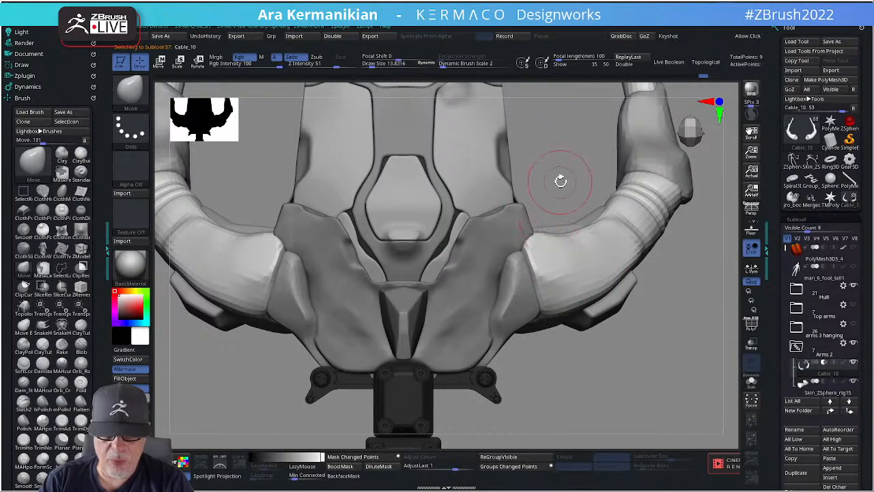
left_click_drag(560, 179, 536, 182)
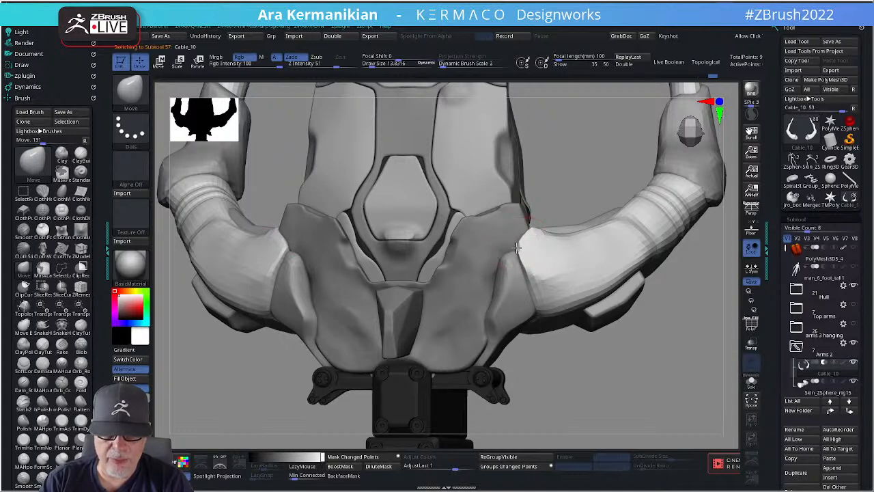
left_click_drag(571, 176, 558, 234)
mouse_move(553, 233)
left_mouse_down()
mouse_move(535, 230)
mouse_move(530, 220)
mouse_move(556, 237)
left_mouse_up()
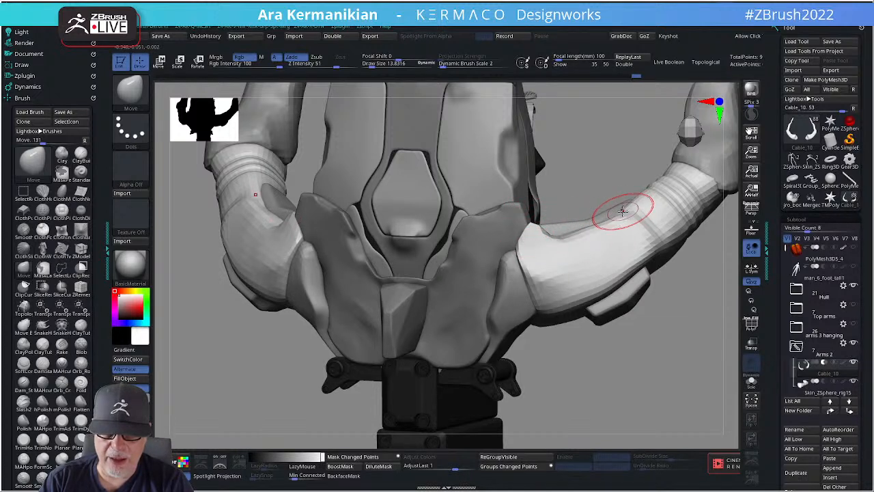
left_click_drag(635, 211, 626, 201)
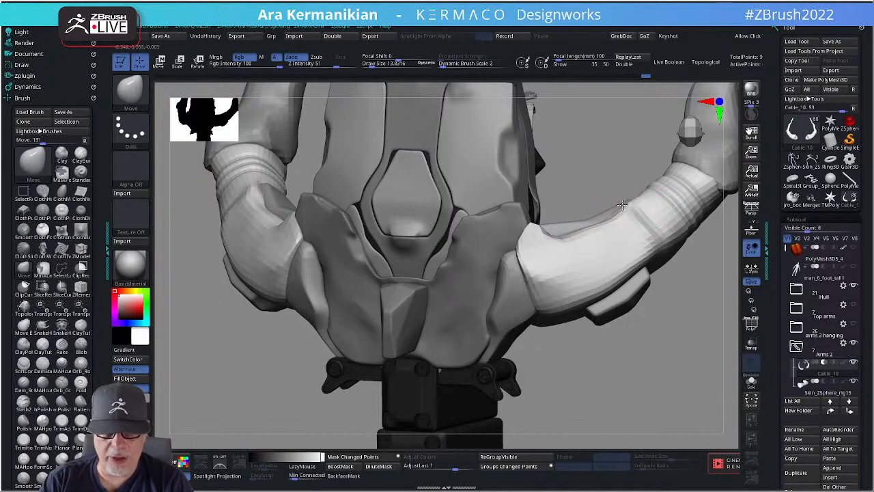
Refine the Cable_10 upper arms' surface around the inner panels, between the shoulder and ribbed elbow, with the Move brush.
mouse_move(592, 169)
left_mouse_down()
mouse_move(591, 192)
mouse_move(635, 211)
mouse_move(623, 189)
left_mouse_up()
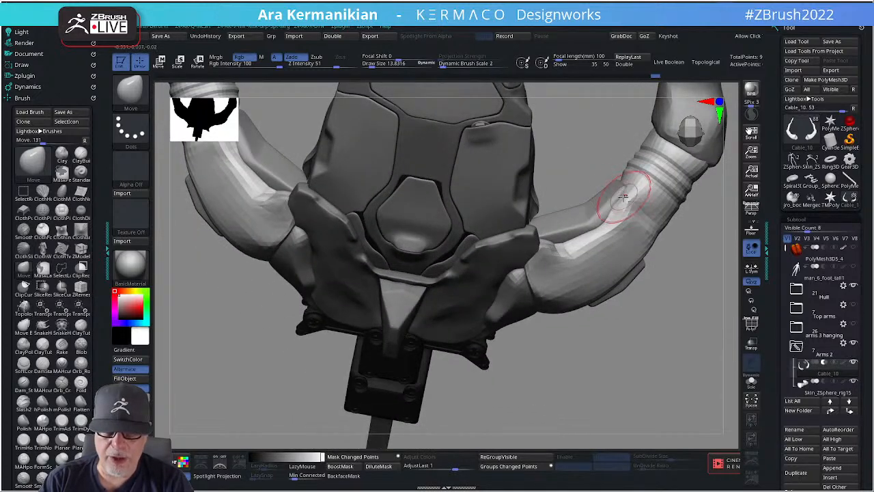
left_click_drag(701, 278, 601, 180)
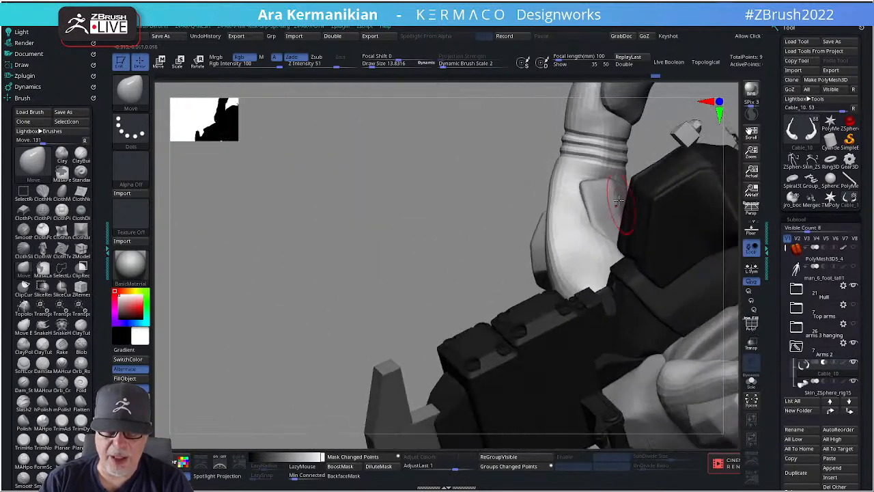
mouse_move(644, 140)
left_mouse_down()
mouse_move(650, 164)
mouse_move(592, 156)
left_mouse_up()
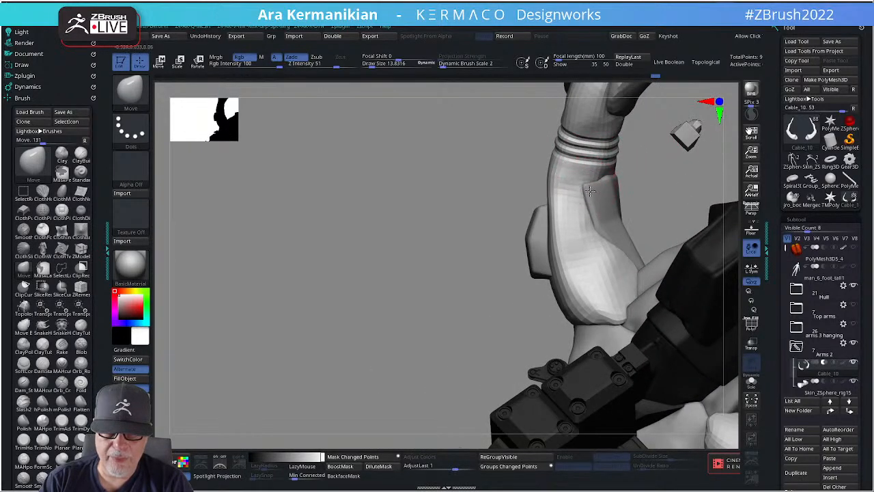
left_click_drag(663, 195, 392, 244, "alt")
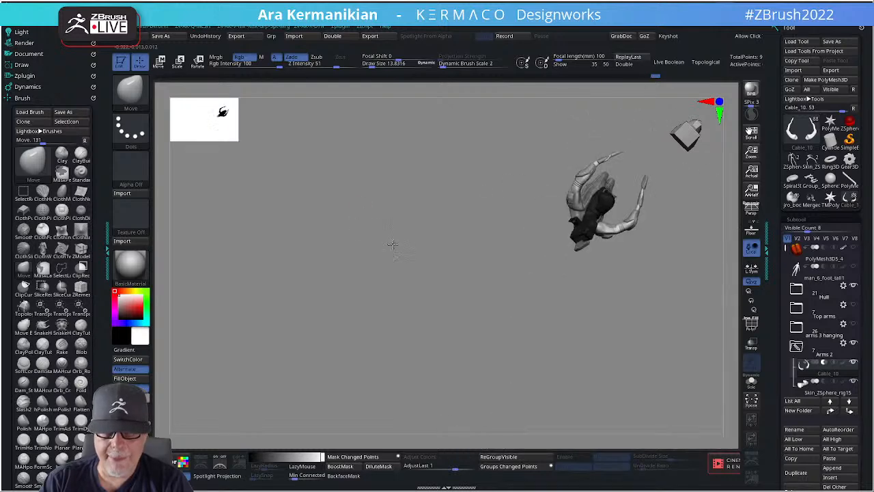
mouse_move(664, 311)
left_mouse_down()
mouse_move(609, 352)
mouse_move(690, 299)
mouse_move(673, 253)
mouse_move(666, 287)
mouse_move(675, 256)
left_mouse_up()
mouse_move(582, 323)
left_mouse_down("alt")
mouse_move(624, 312)
mouse_move(632, 235)
left_mouse_up("alt")
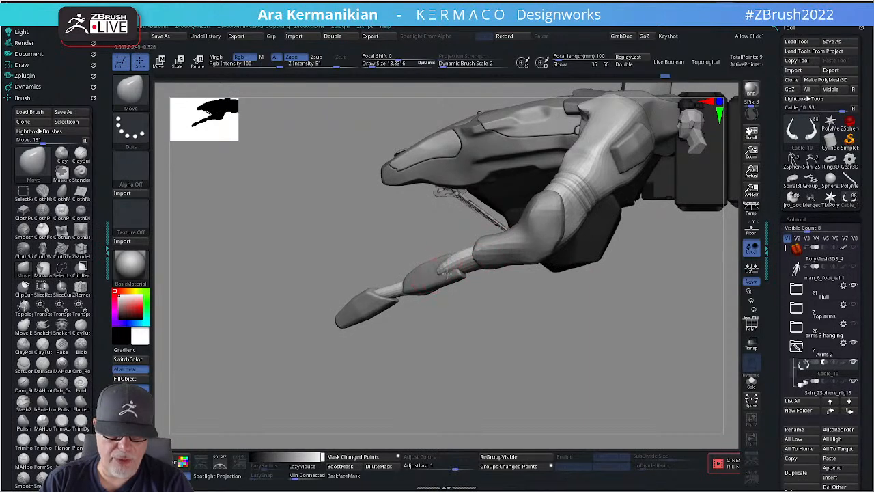
Select the Skin_ZSphere_rig10 wrist shells and reshape their upper rim and lower end with the Move brush.
mouse_move(453, 312)
left_mouse_down()
mouse_move(496, 344)
mouse_move(431, 276)
left_mouse_up()
left_click(441, 268, "alt")
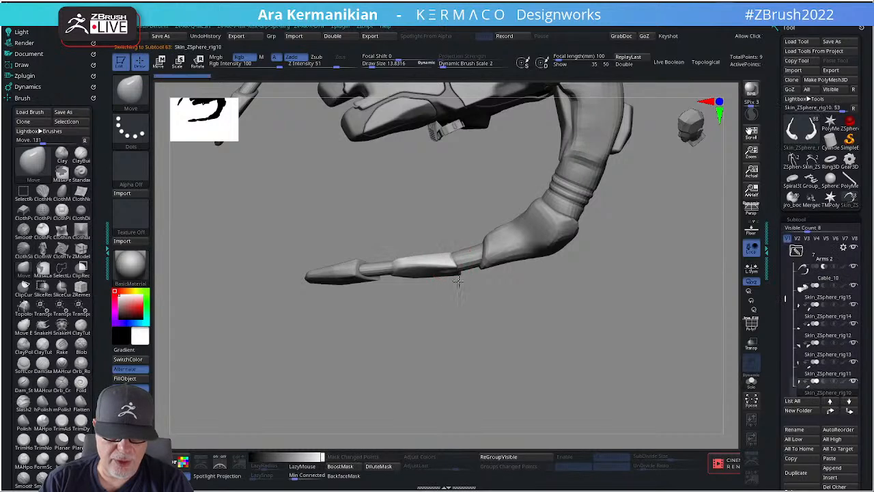
left_click_drag(508, 342, 448, 293)
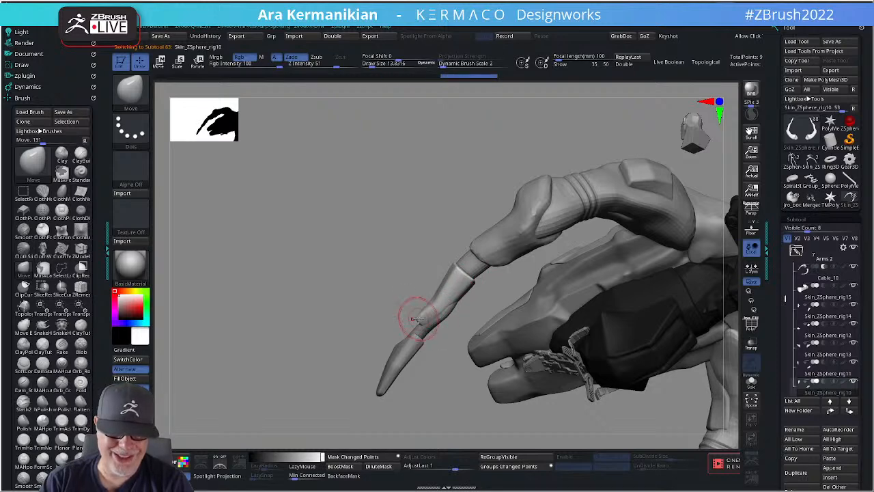
left_click_drag(439, 361, 537, 335)
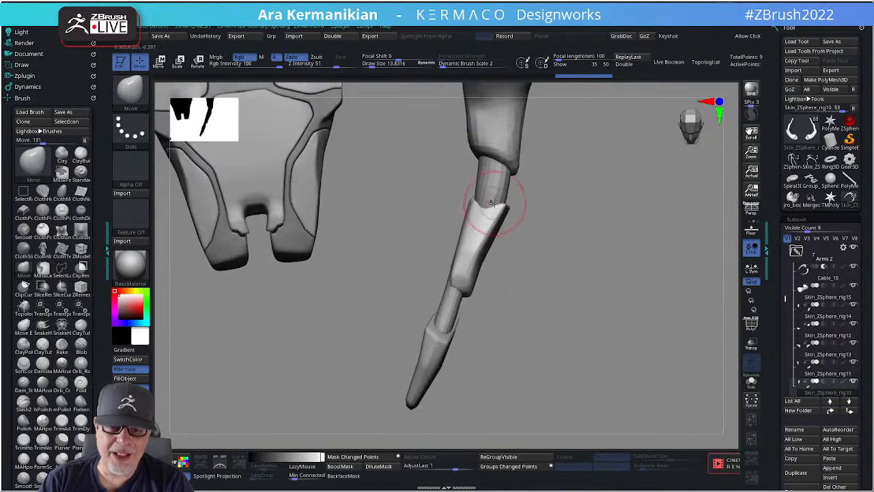
left_click_drag(499, 207, 475, 202)
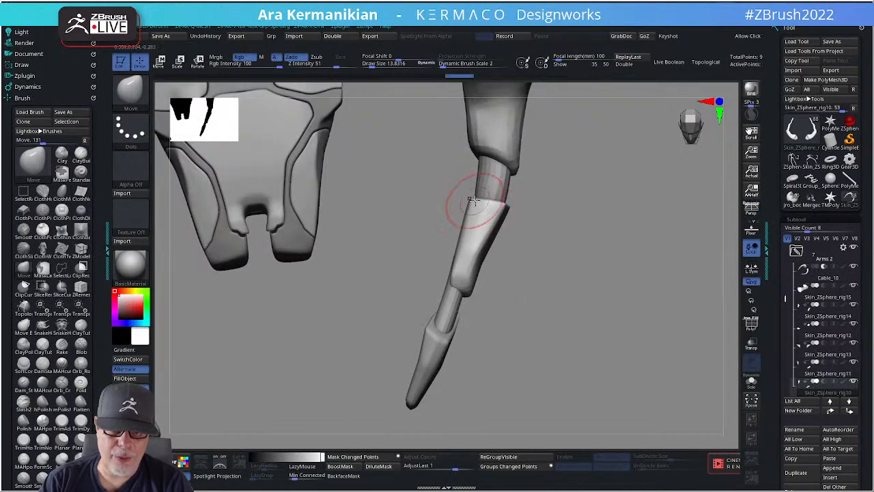
mouse_move(457, 281)
left_mouse_down()
mouse_move(454, 274)
mouse_move(446, 283)
left_mouse_up()
Adjust the sides of the Skin_ZSphere_rig10 wrist shells with the Move brush and smooth the surface near the upper rim.
left_click_drag(513, 332, 632, 329)
left_click_drag(441, 290, 430, 275)
mouse_move(423, 260)
left_mouse_down()
mouse_move(415, 256)
mouse_move(423, 259)
left_mouse_up()
mouse_move(410, 229)
left_mouse_down("shift")
mouse_move(425, 268)
mouse_move(448, 239)
mouse_move(415, 197)
mouse_move(422, 241)
left_mouse_up("shift")
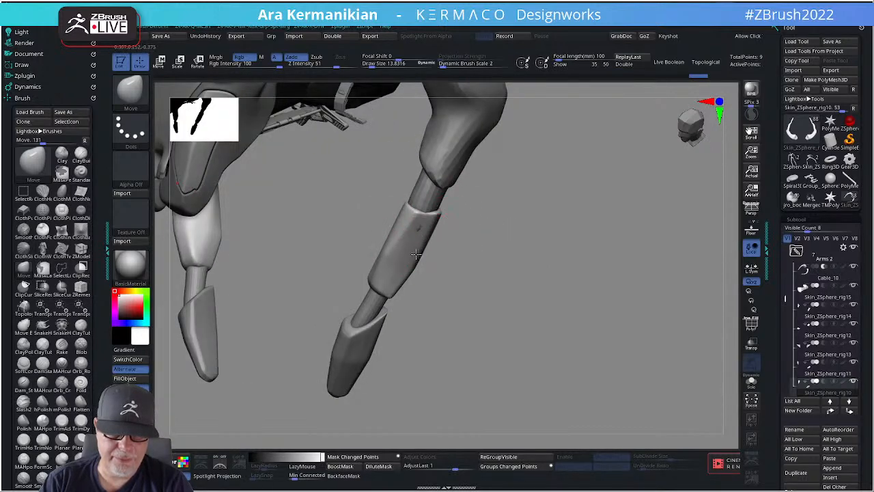
Turn on the polyframe display and refine the Skin_ZSphere_rig10 wrist shells' outline around both ends with the Move brush.
left_click(751, 326)
mouse_move(606, 295)
left_mouse_down()
mouse_move(381, 278)
mouse_move(413, 276)
left_mouse_up()
left_click_drag(413, 224, 407, 225)
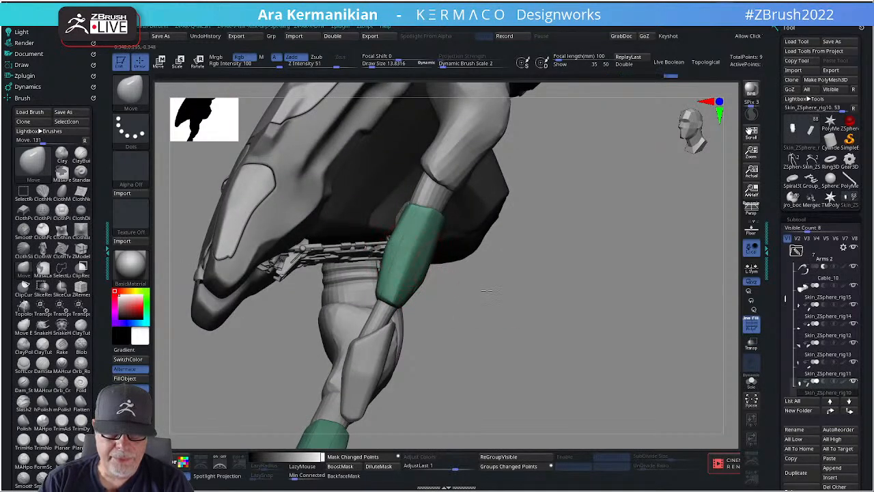
key("f")
mouse_move(517, 312)
left_mouse_down()
mouse_move(566, 302)
mouse_move(601, 277)
mouse_move(562, 247)
left_mouse_up()
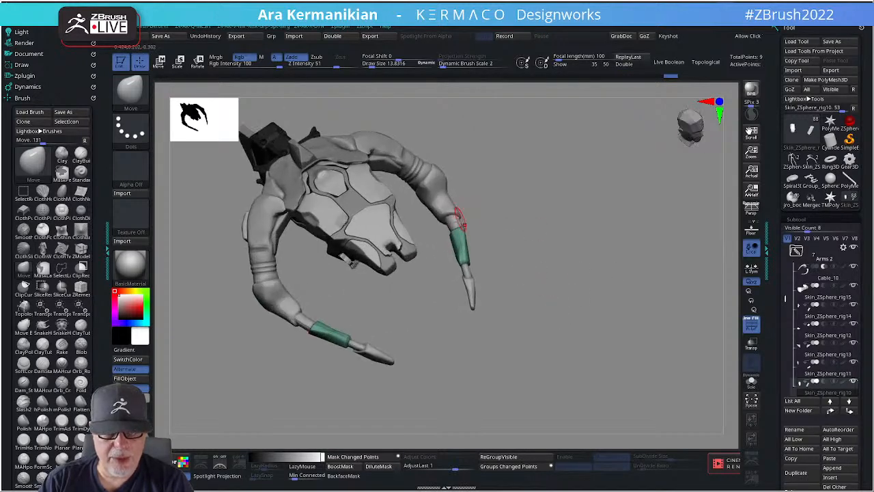
mouse_move(488, 240)
left_mouse_down("alt")
mouse_move(493, 269)
mouse_move(463, 260)
left_mouse_up("alt")
left_click_drag(468, 278, 472, 275)
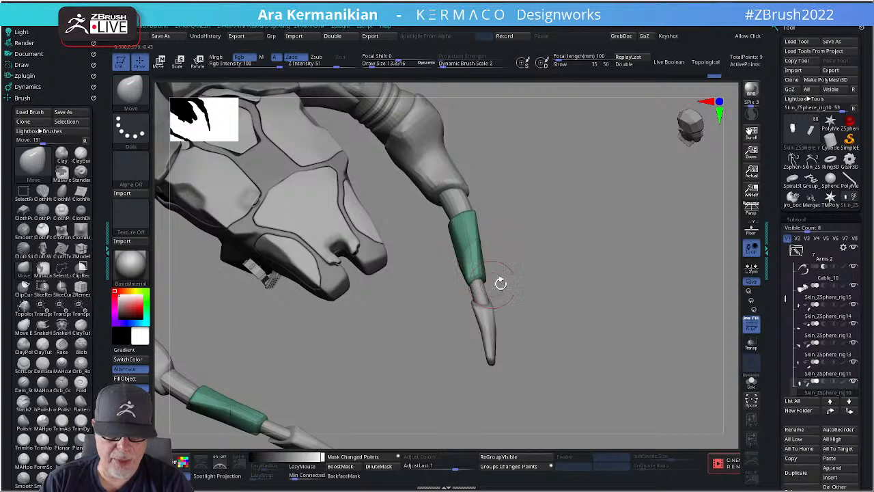
mouse_move(555, 283)
left_mouse_down()
mouse_move(544, 281)
mouse_move(579, 282)
left_mouse_up()
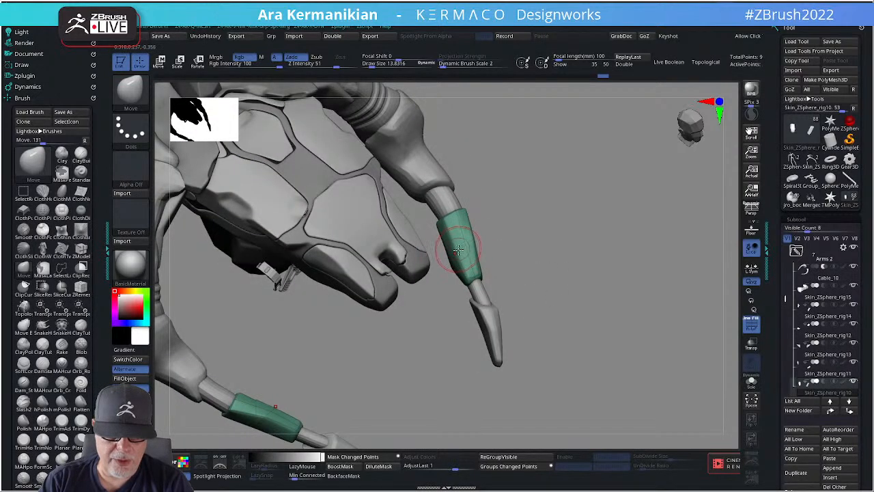
mouse_move(548, 229)
left_mouse_down()
mouse_move(540, 243)
mouse_move(547, 219)
mouse_move(646, 203)
left_mouse_up()
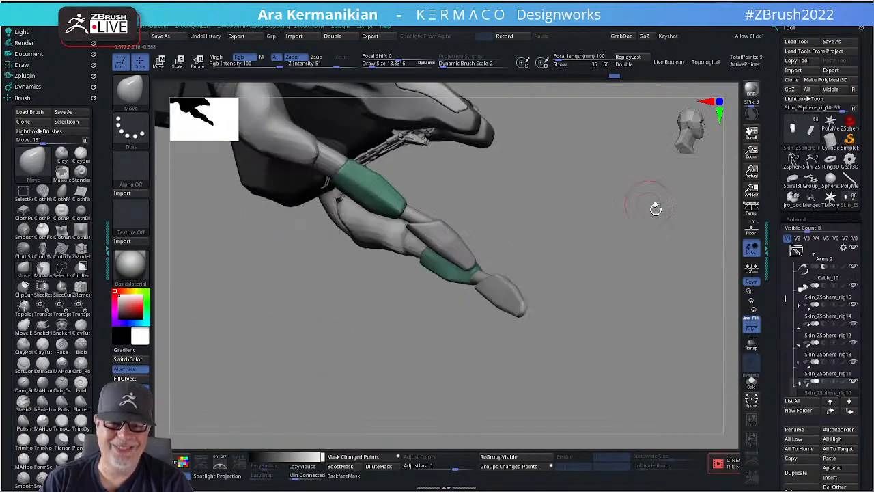
Select the Skin_ZSphere_rig11 tip shells and shift them forward and tilt them upward with the Move gizmo.
left_click_drag(615, 231, 536, 215, "alt")
left_click_drag(604, 226, 509, 228)
left_click_drag(471, 307, 529, 314, "alt")
left_click_drag(675, 281, 455, 297, "alt")
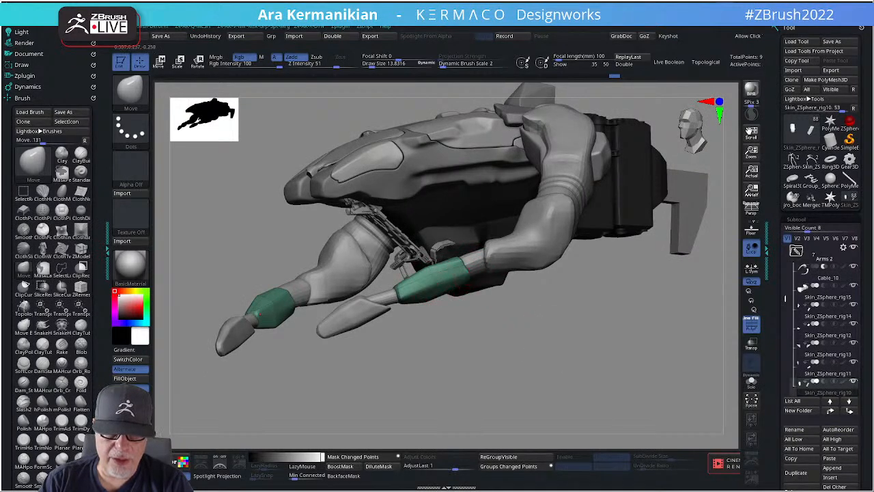
left_click_drag(365, 341, 444, 289)
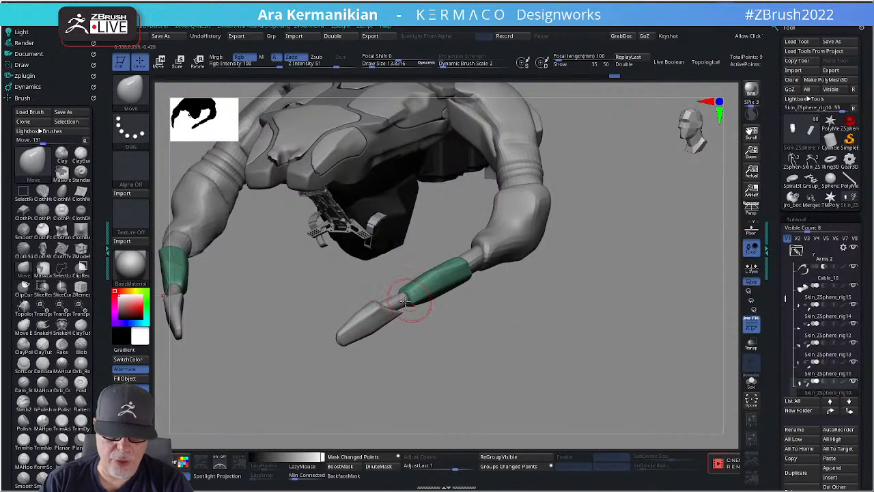
left_click(357, 336, "alt")
key("w")
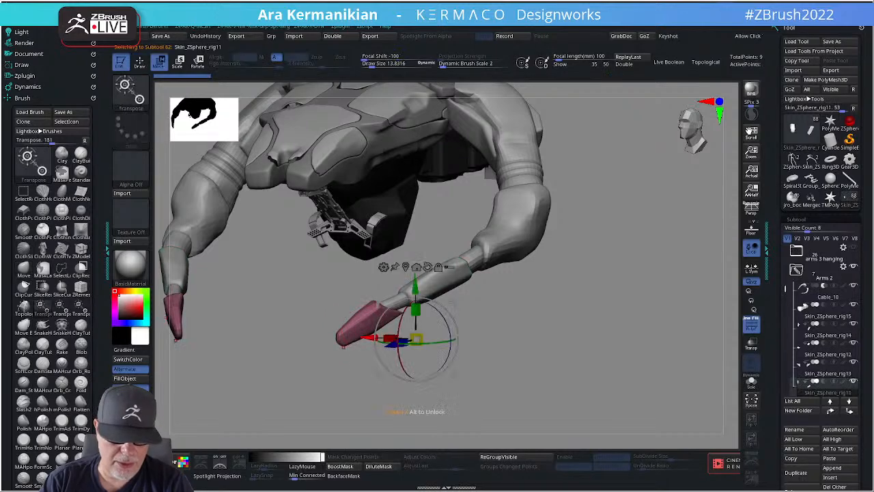
left_click_drag(560, 330, 437, 318)
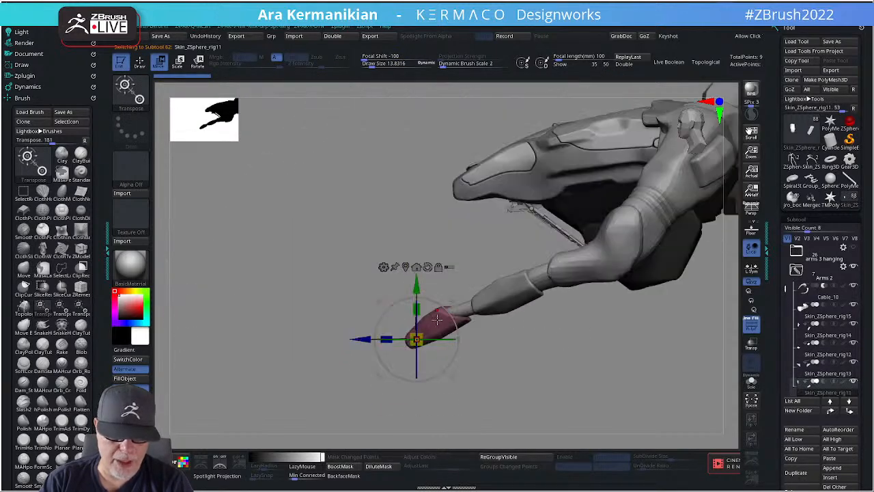
left_click_drag(361, 340, 350, 339)
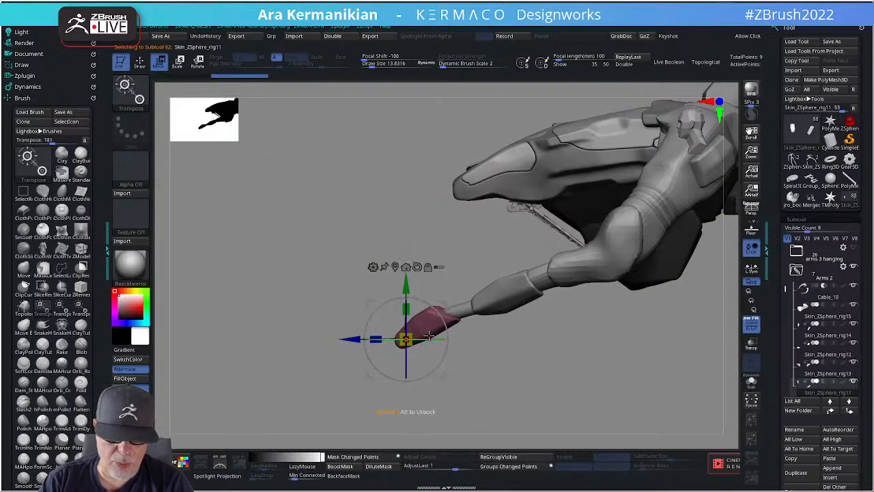
left_click_drag(446, 321, 447, 327)
left_click_drag(412, 282, 414, 277)
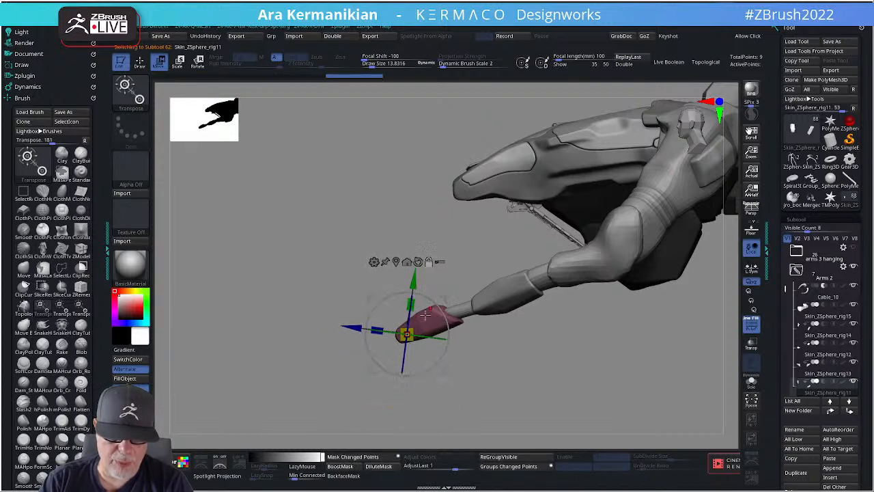
Align the gizmo with the length of the Skin_ZSphere_rig11 tip shells, and flatten and reposition them along the rods.
left_click_drag(444, 317, 428, 299, "alt")
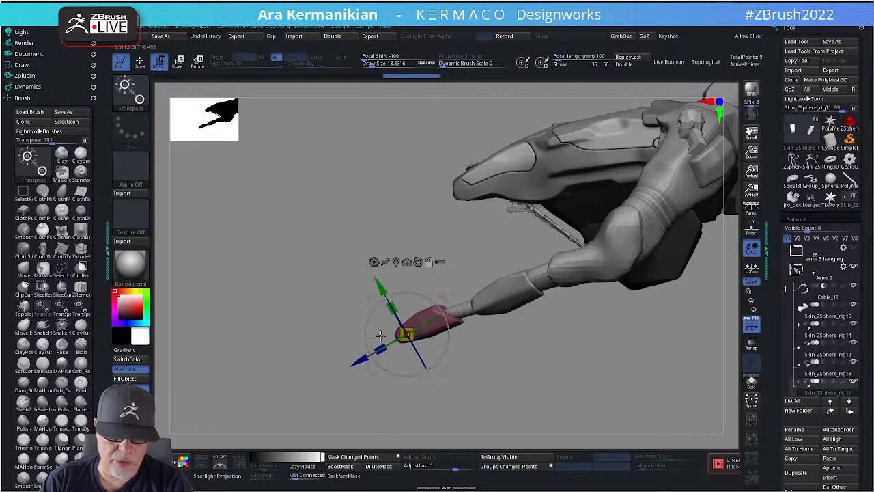
left_click_drag(356, 359, 378, 346, "alt")
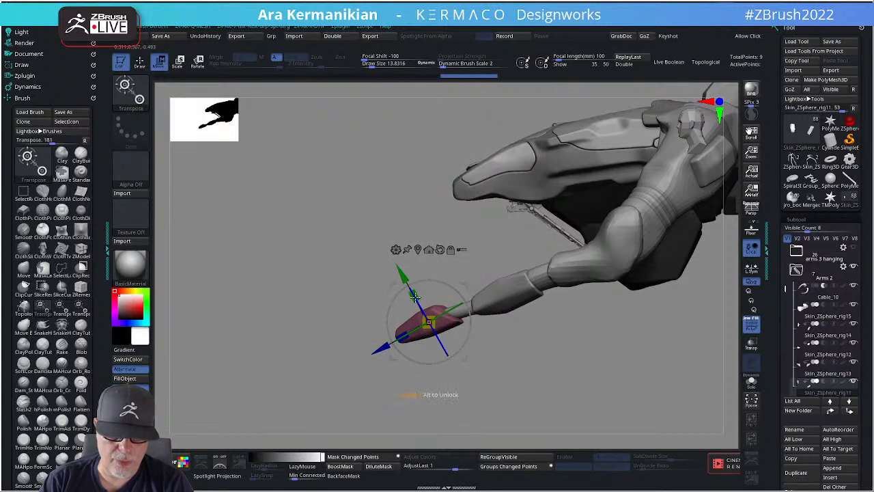
left_click_drag(417, 296, 467, 333)
left_click_drag(411, 271, 409, 271)
mouse_move(367, 338)
left_mouse_down()
mouse_move(353, 343)
mouse_move(363, 340)
left_mouse_up()
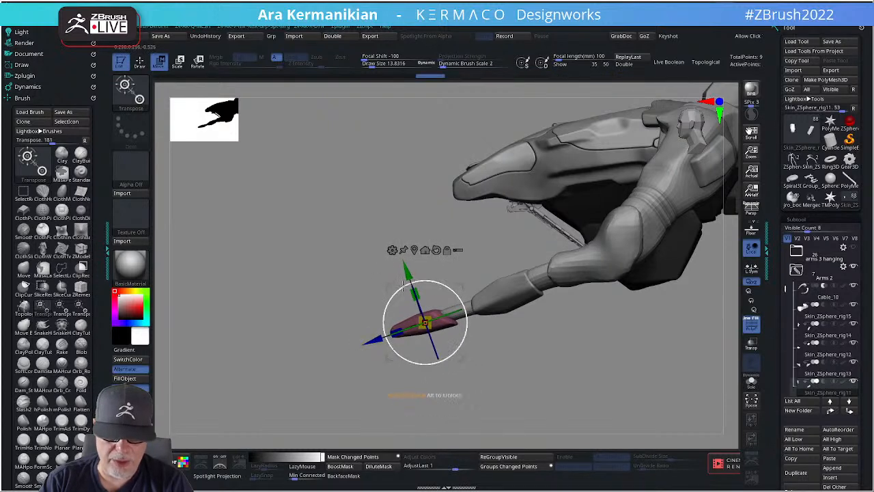
left_click_drag(402, 275, 402, 271)
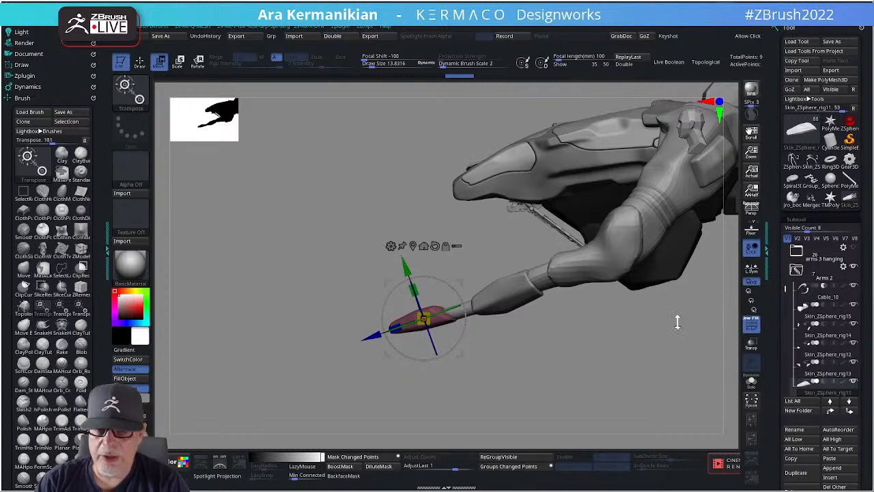
Select the Skin_ZSphere_rig10 wrist shells, place the gizmo near their upper end and reset its orientation.
left_click_drag(603, 368, 649, 357)
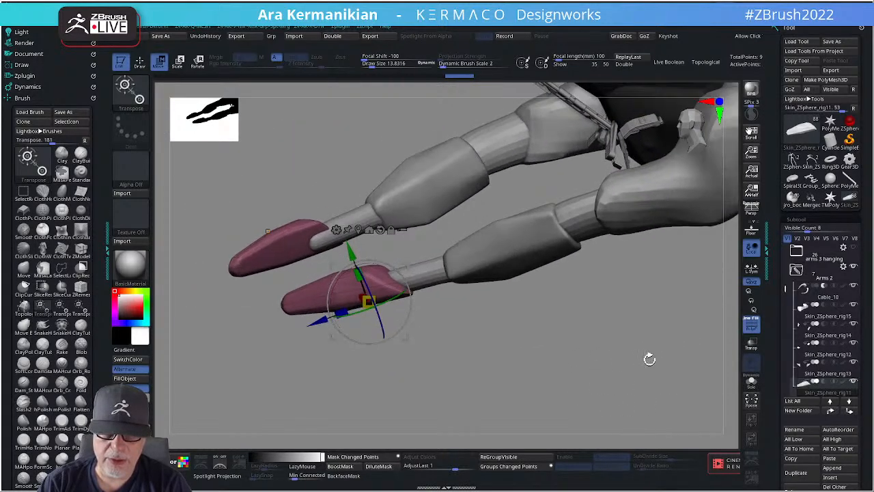
left_click(531, 263)
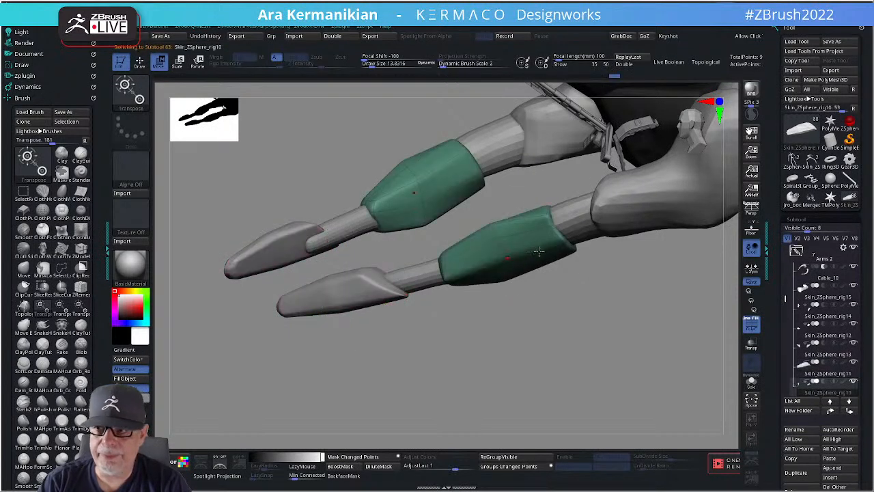
left_click(539, 251)
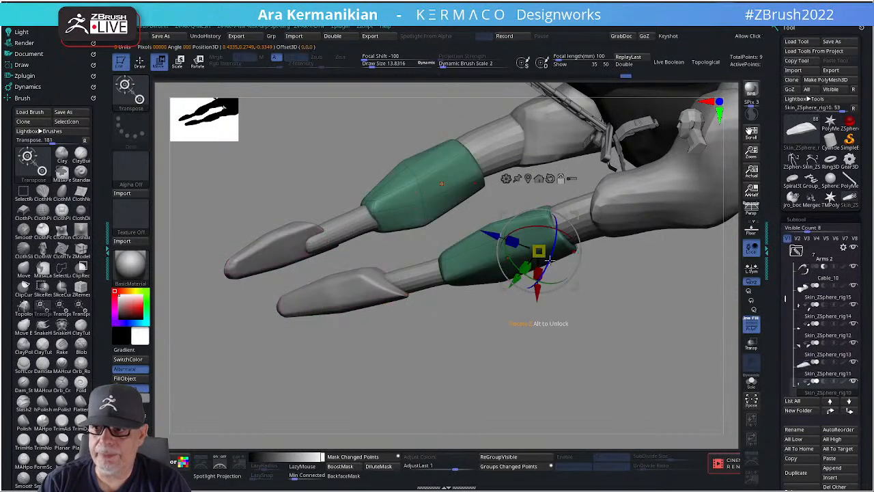
left_click(550, 178)
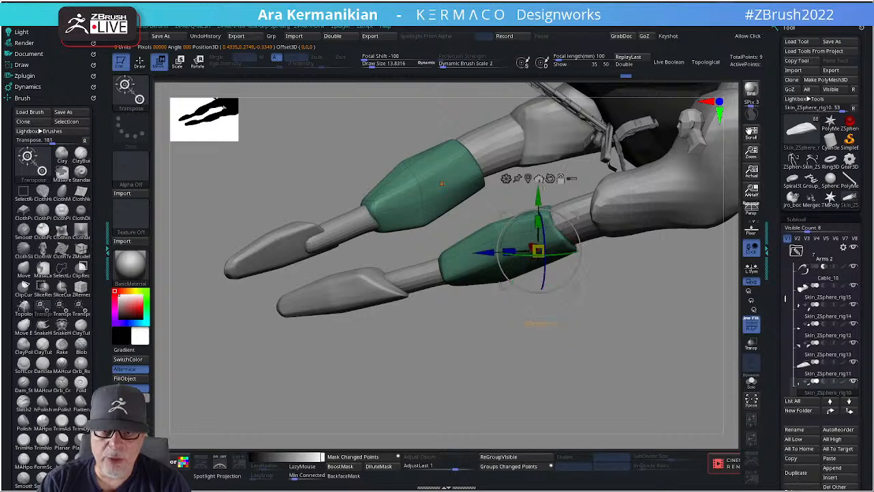
left_click_drag(636, 332, 657, 376)
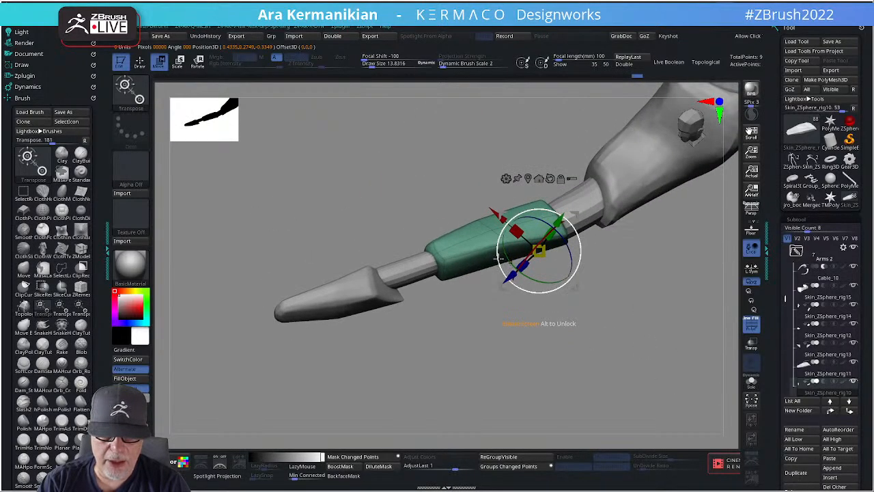
Reshape the lower end of the Skin_ZSphere_rig10 wrist shells around the rod with the Move brush.
key("q")
left_click_drag(518, 260, 500, 263)
mouse_move(517, 316)
left_mouse_down()
mouse_move(540, 321)
mouse_move(519, 299)
left_mouse_up()
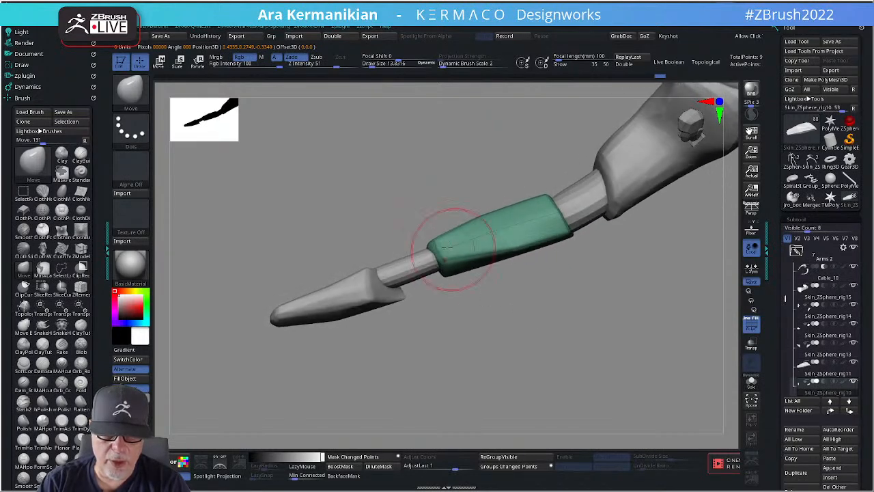
left_click_drag(449, 266, 459, 264)
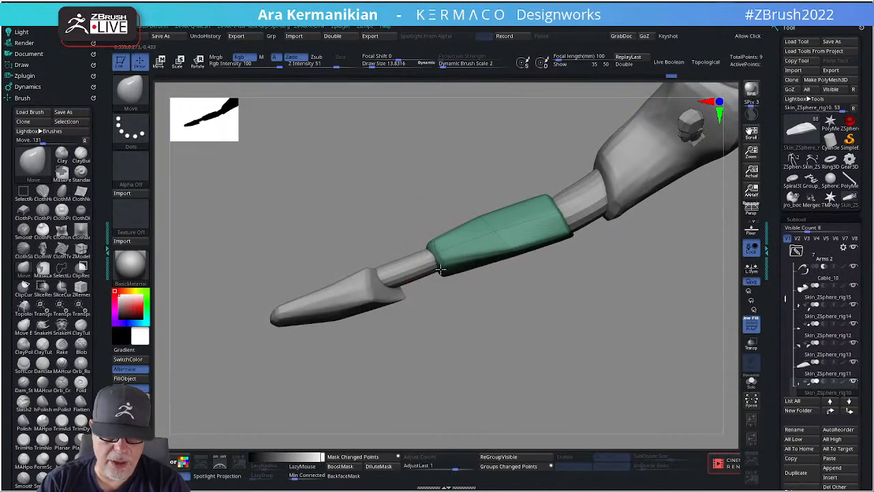
Pull the upper rim and underside of the Skin_ZSphere_rig10 wrist shells into shape with the Move brush.
mouse_move(489, 318)
left_mouse_down()
mouse_move(513, 322)
mouse_move(497, 255)
mouse_move(506, 225)
left_mouse_up()
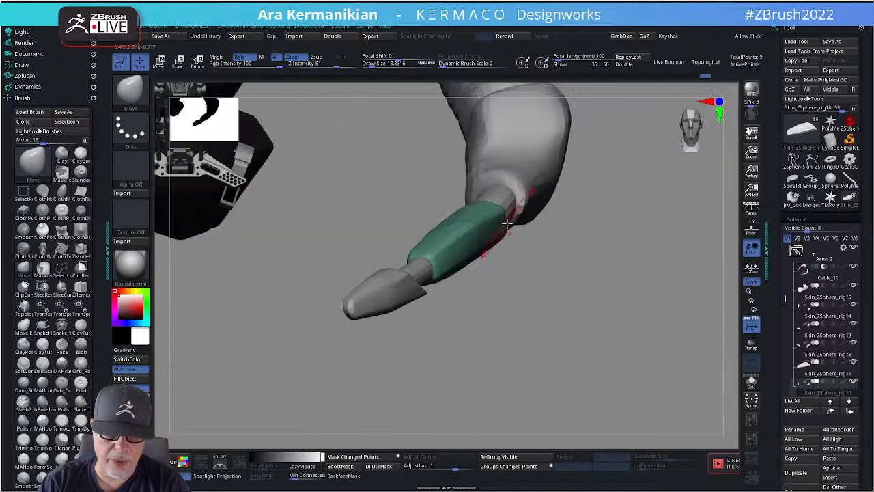
left_click_drag(556, 295, 580, 351)
mouse_move(584, 281)
left_mouse_down("alt")
mouse_move(550, 332)
mouse_move(515, 357)
mouse_move(529, 340)
mouse_move(537, 287)
left_mouse_up("alt")
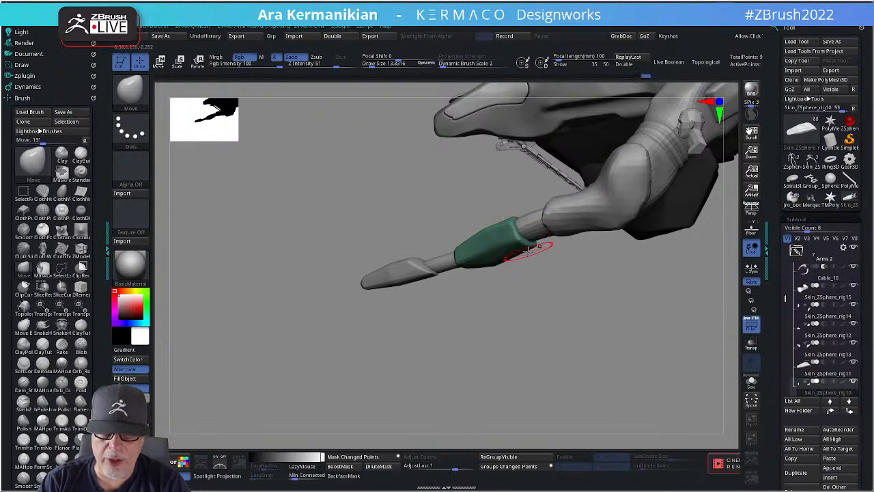
left_click_drag(575, 289, 564, 279)
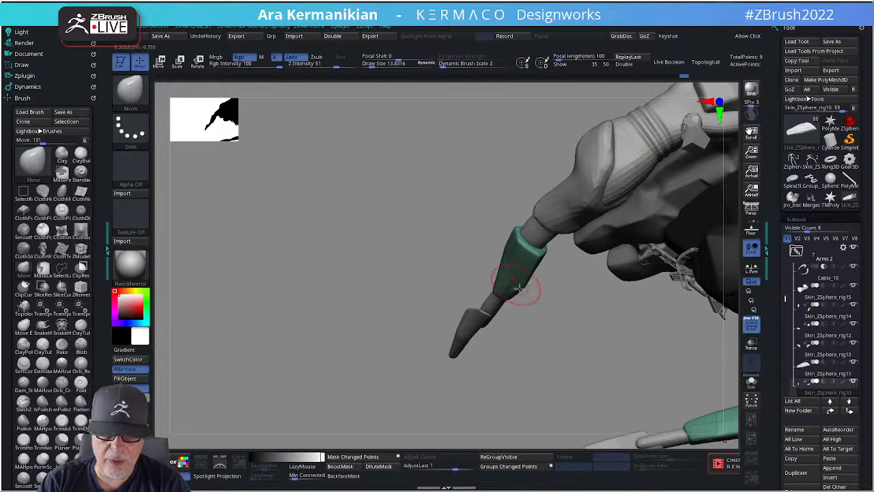
Refine the contour of the Skin_ZSphere_rig10 wrist shells with the Move brush, working from the front and underside.
left_click_drag(552, 315, 517, 287)
left_click_drag(516, 317, 512, 279)
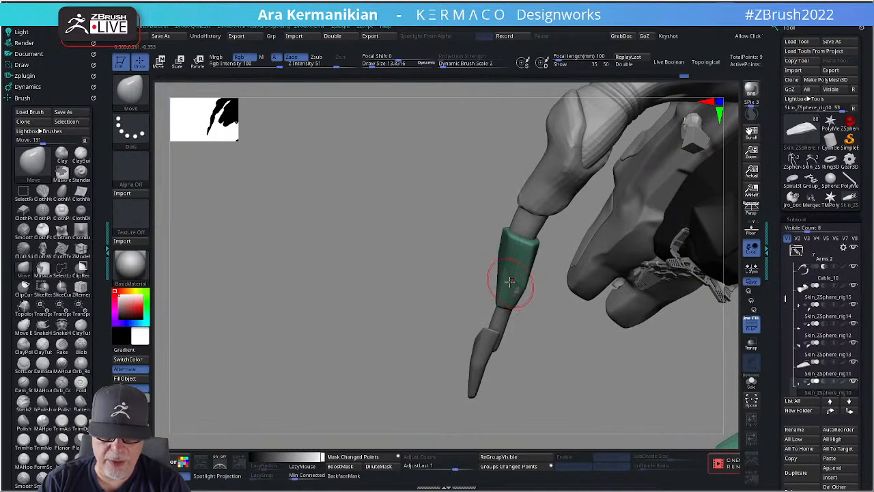
left_click_drag(558, 335, 506, 264)
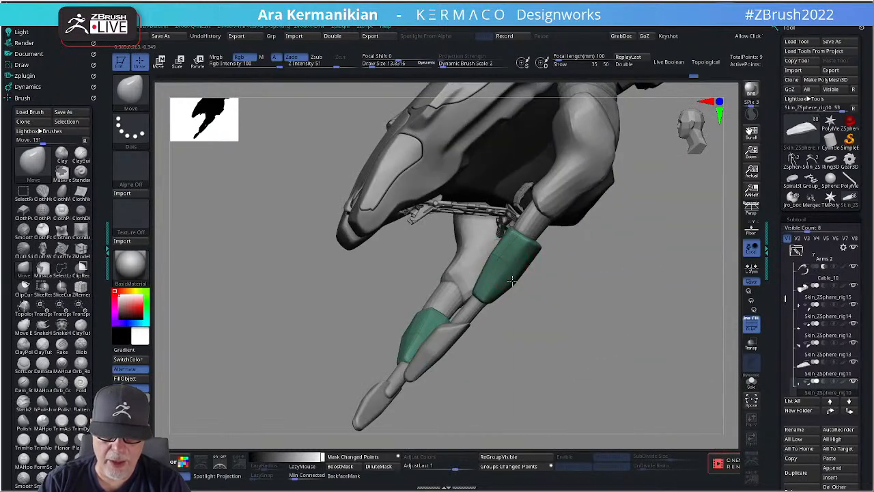
left_click_drag(564, 288, 594, 250)
Select the Skin_ZSphere_rig14 elbow shells and adjust their form near the lower end with the Move brush.
left_click(592, 264, "alt")
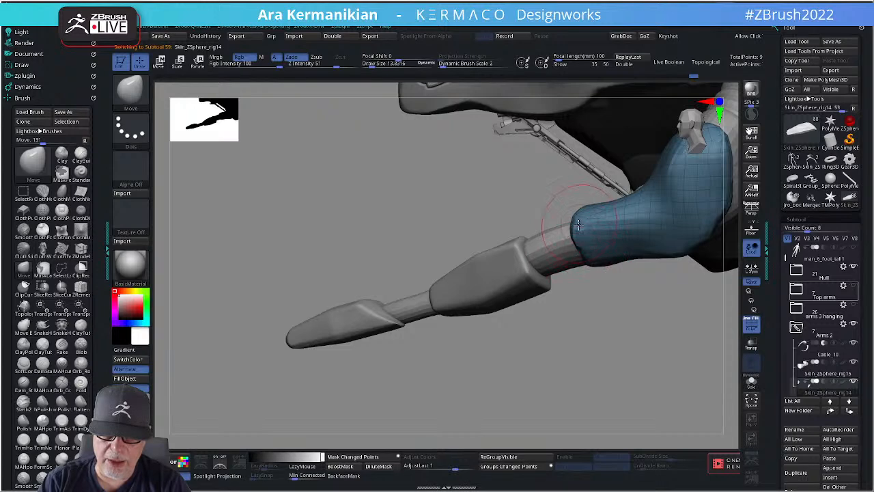
left_click_drag(624, 332, 431, 350)
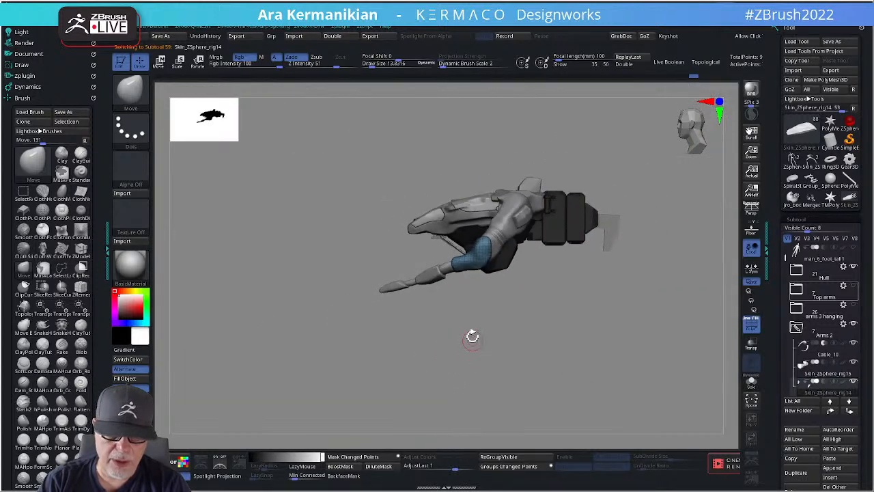
mouse_move(478, 381)
left_mouse_down("ctrl+shift")
mouse_move(445, 347)
mouse_move(355, 143)
mouse_move(416, 113)
mouse_move(398, 117)
mouse_move(408, 111)
mouse_move(423, 127)
left_mouse_up("ctrl+shift")
left_click_drag(549, 325, 610, 355)
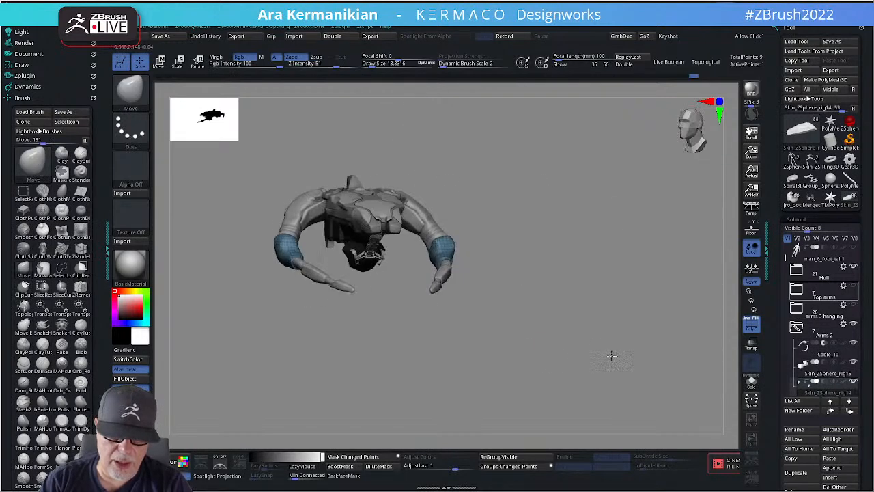
left_click_drag(564, 308, 551, 286)
left_click_drag(665, 305, 584, 349)
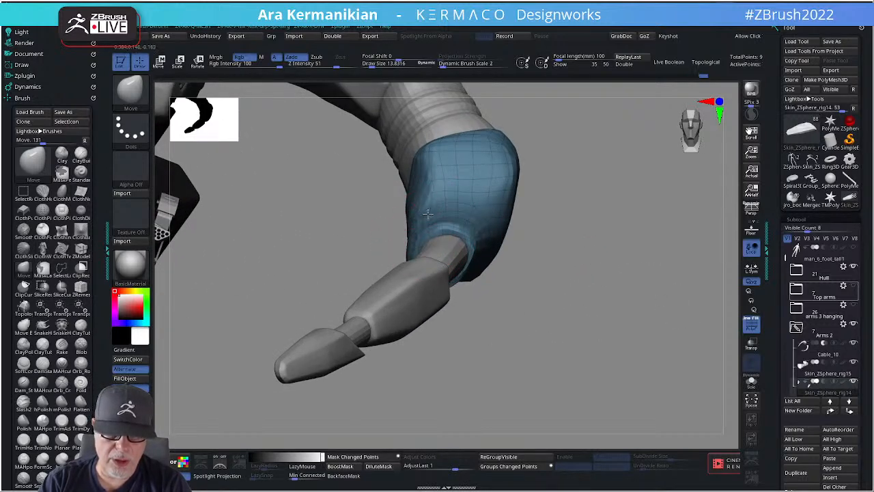
Reshape the opening of the Skin_ZSphere_rig14 elbow shells around the rod with the Move brush.
mouse_move(605, 320)
left_mouse_down()
mouse_move(519, 273)
mouse_move(482, 273)
mouse_move(486, 259)
left_mouse_up()
left_click_drag(480, 222, 426, 307, "shift")
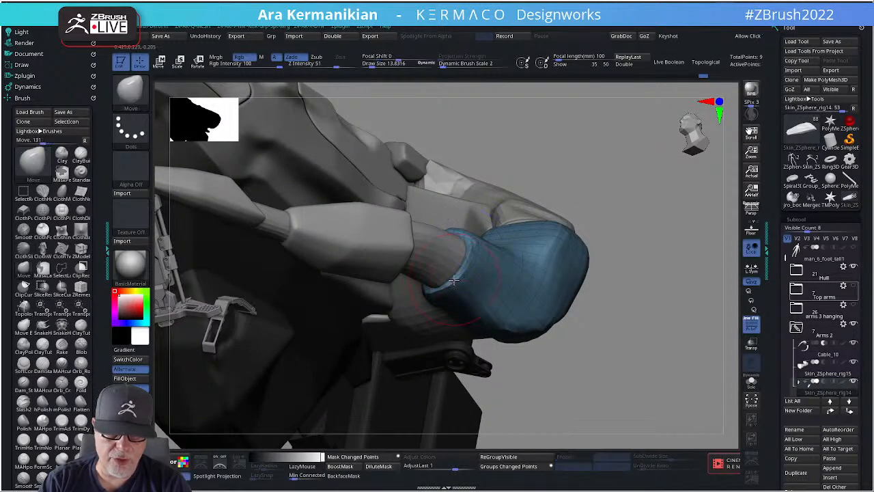
left_click_drag(670, 319, 512, 292, "alt")
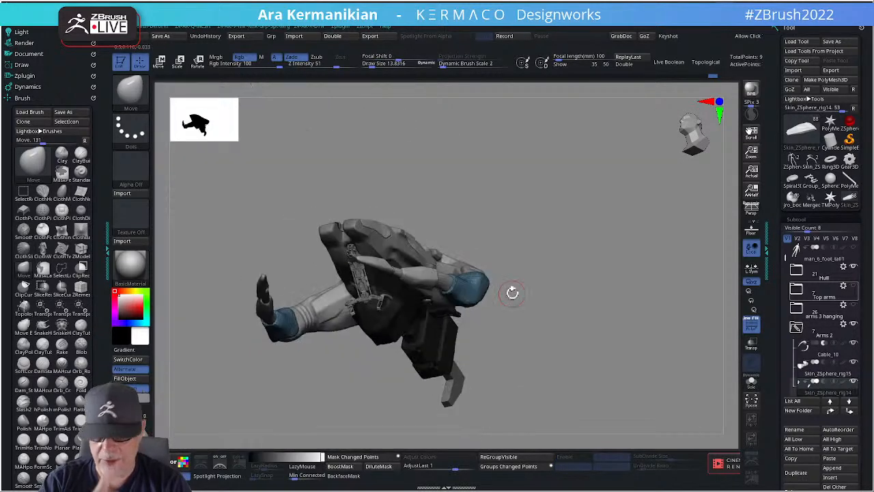
left_click_drag(574, 211, 621, 287, "shift")
left_click_drag(620, 287, 521, 255)
left_click_drag(488, 334, 582, 273, "alt")
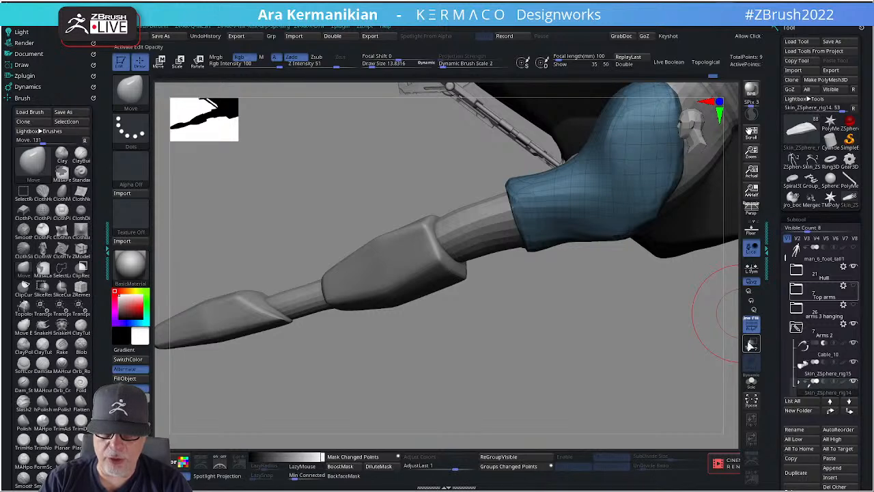
left_click_drag(628, 361, 741, 328)
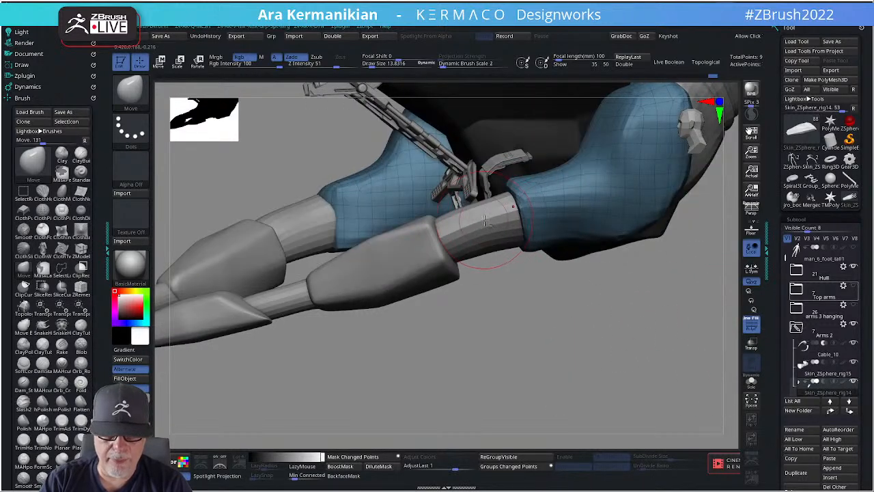
Select the Skin_ZSphere_rig10 wrist shells again and pull their lower end into shape with the Move brush.
left_click(487, 243, "alt")
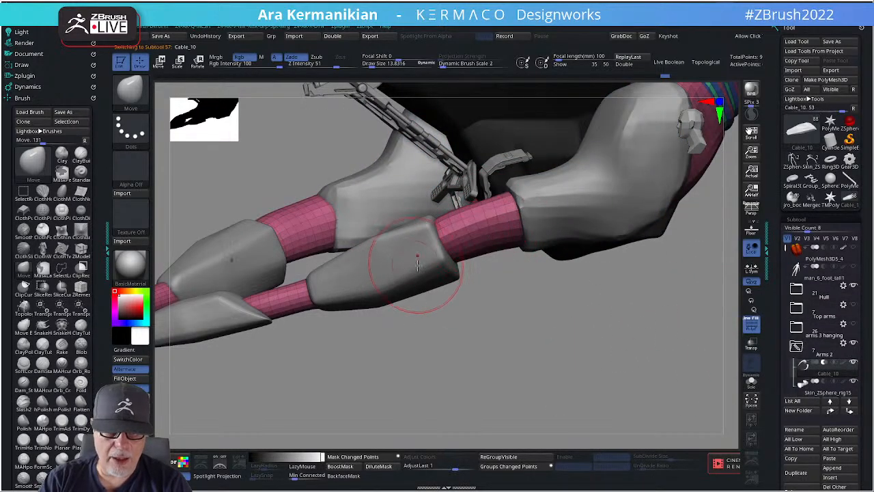
left_click(426, 271, "alt")
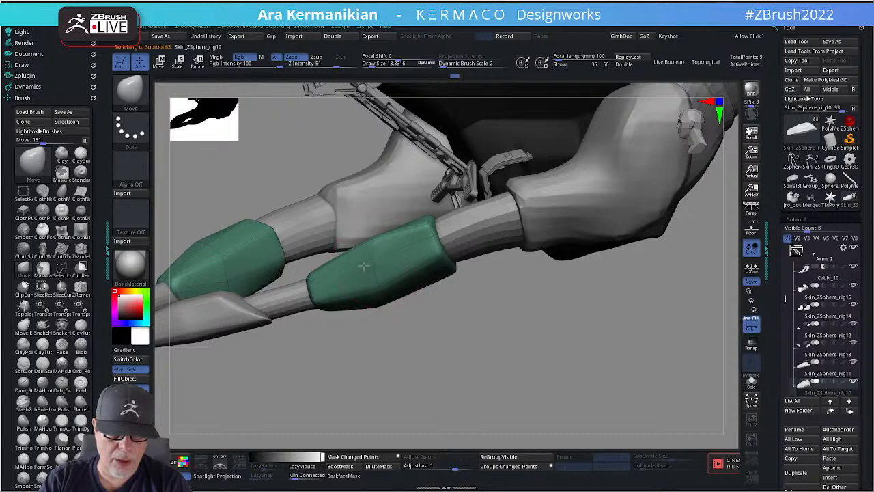
mouse_move(444, 323)
left_mouse_down()
mouse_move(399, 311)
mouse_move(375, 283)
mouse_move(471, 301)
mouse_move(441, 289)
left_mouse_up()
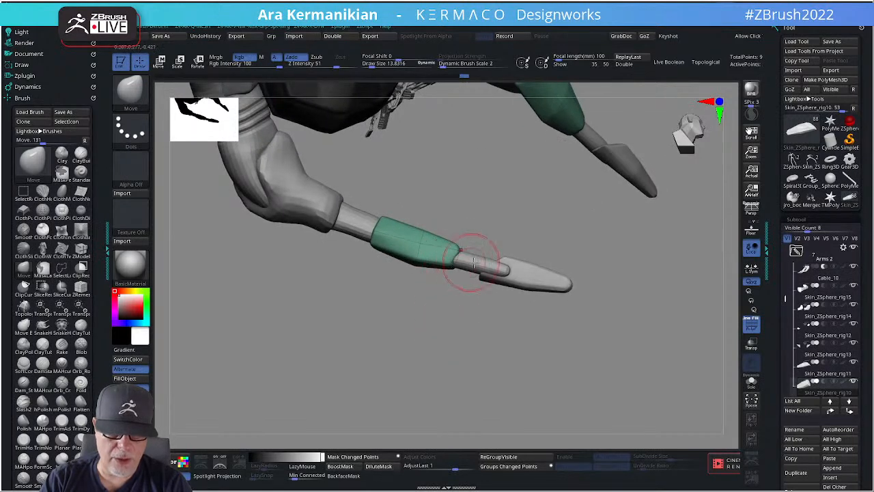
left_click_drag(456, 331, 449, 267)
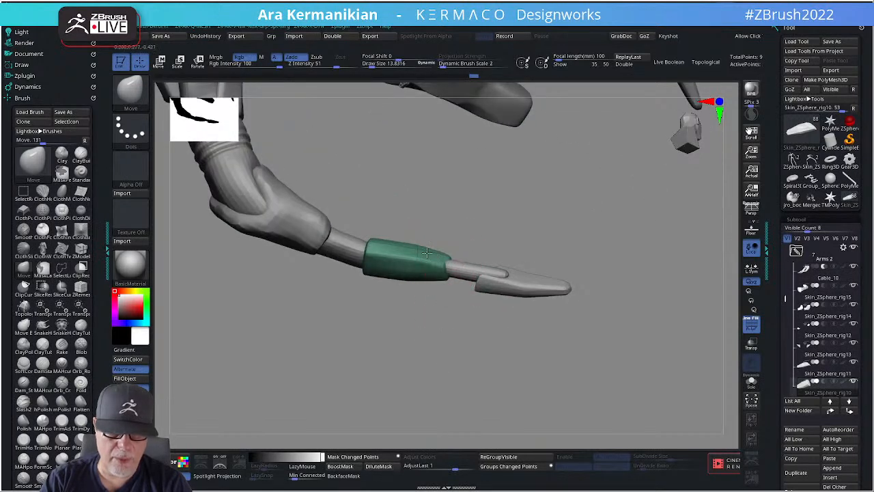
Reduce the Move brush's draw size to about 3.84 and refine the edges of the Skin_ZSphere_rig10 wrist shells.
key("bracketleft")
mouse_move(455, 312)
left_mouse_down()
mouse_move(420, 375)
mouse_move(390, 361)
mouse_move(488, 322)
mouse_move(490, 235)
left_mouse_up()
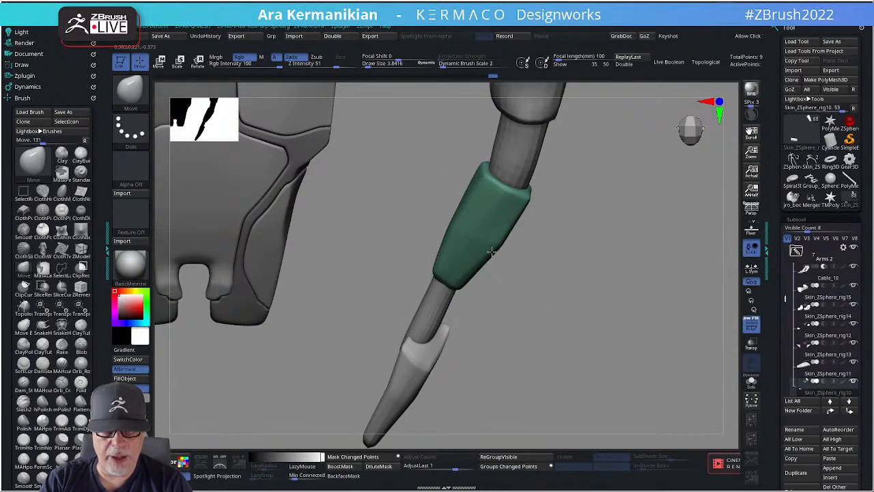
left_click_drag(511, 274, 554, 275)
left_click_drag(618, 334, 618, 300, "alt")
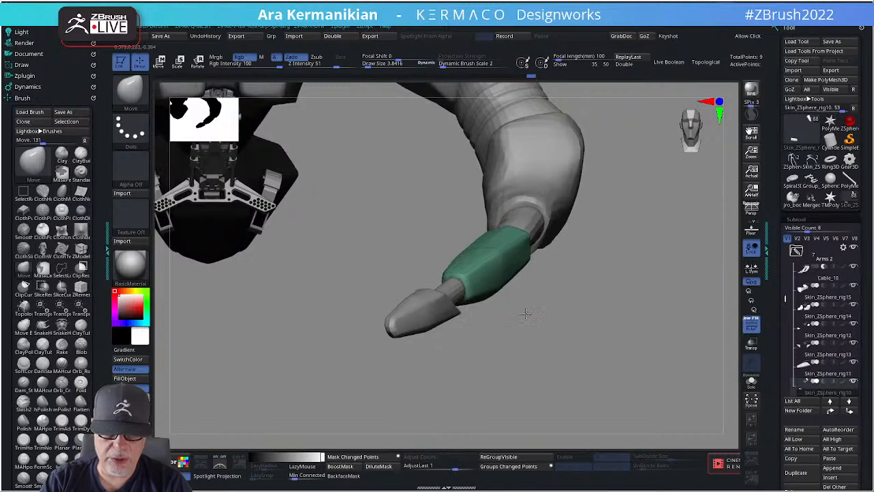
Fit the lower rim of the Skin_ZSphere_rig10 wrist shells around the rod from the underside with the small Move brush.
left_click_drag(496, 320, 560, 313)
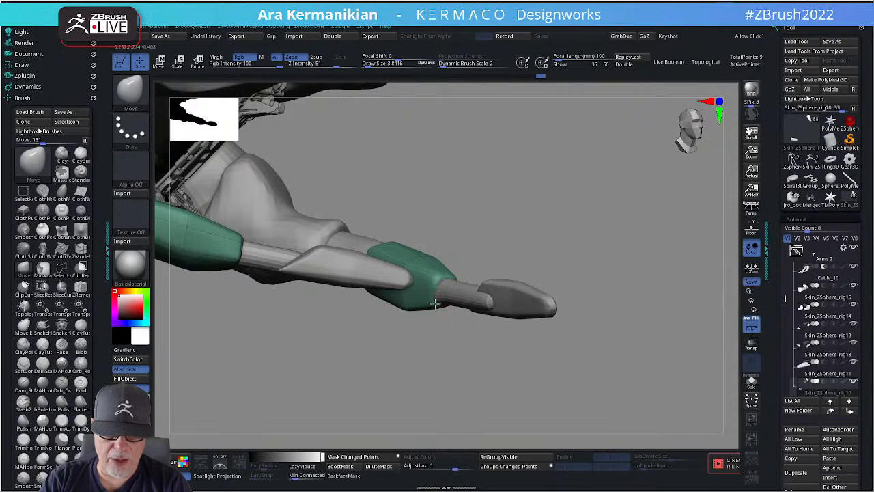
left_click_drag(443, 388, 437, 312)
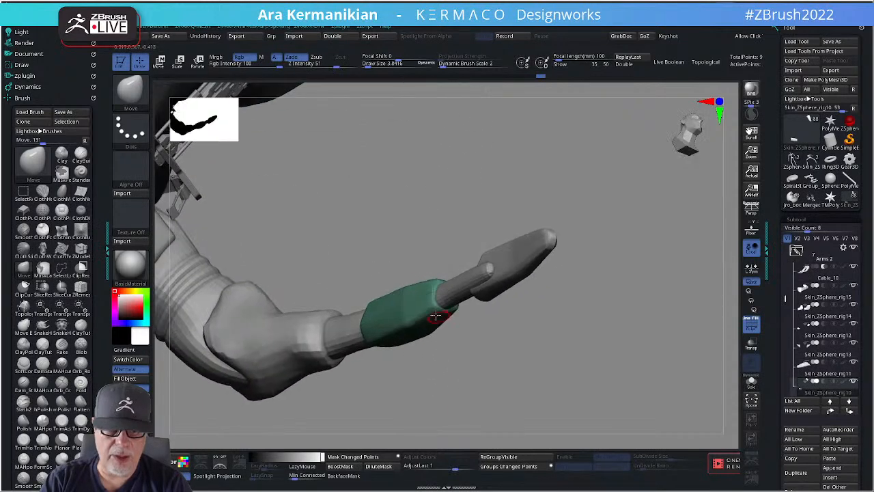
left_click_drag(487, 346, 463, 325)
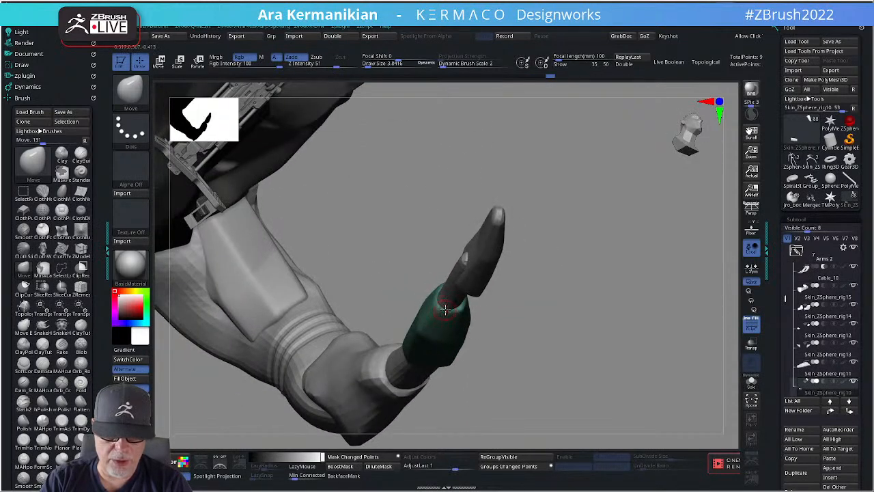
left_click_drag(520, 312, 461, 310)
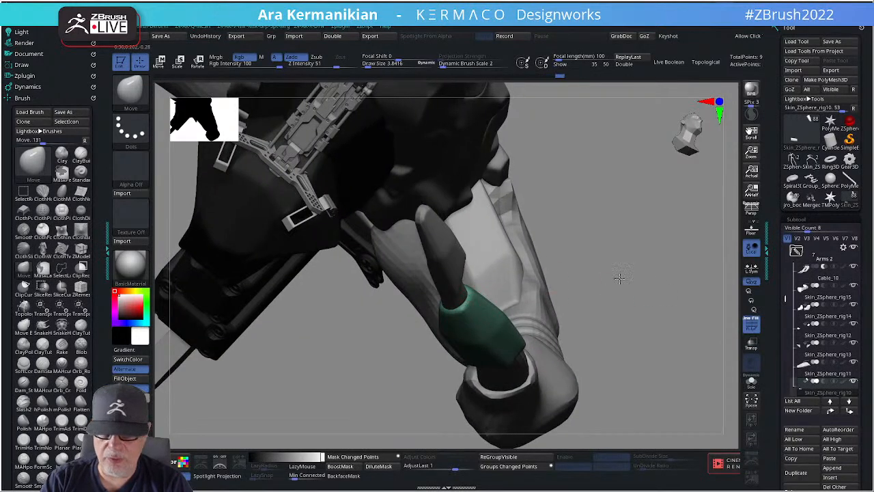
Check both arms from above and choose to wait for the unresponsive program during the auto-save.
left_click_drag(619, 277, 634, 289, "alt")
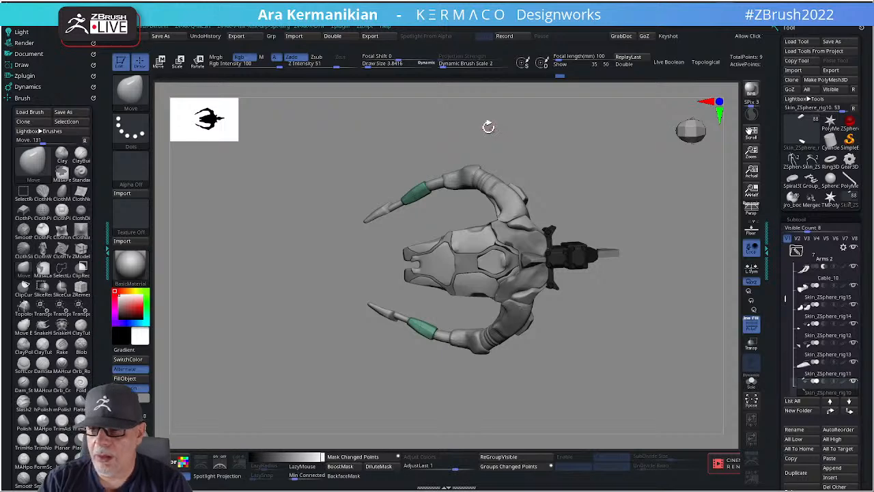
left_click_drag(582, 142, 682, 321)
left_click_drag(394, 167, 314, 321, "alt")
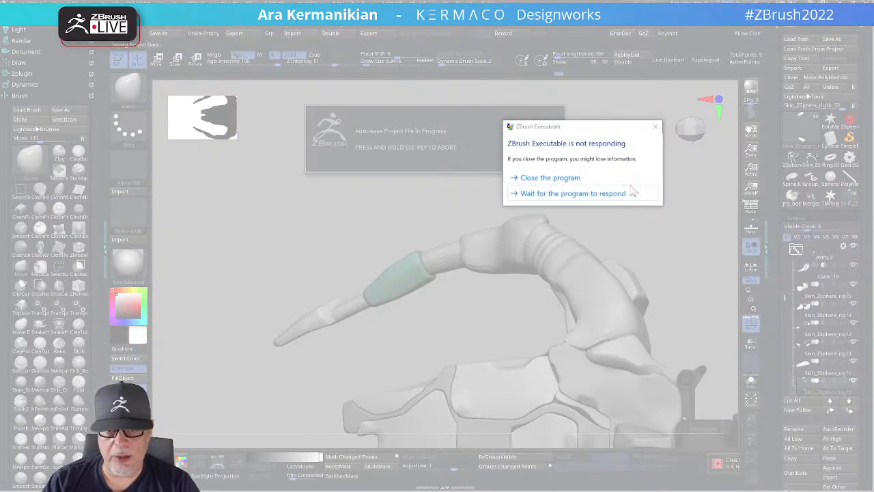
left_click(577, 197)
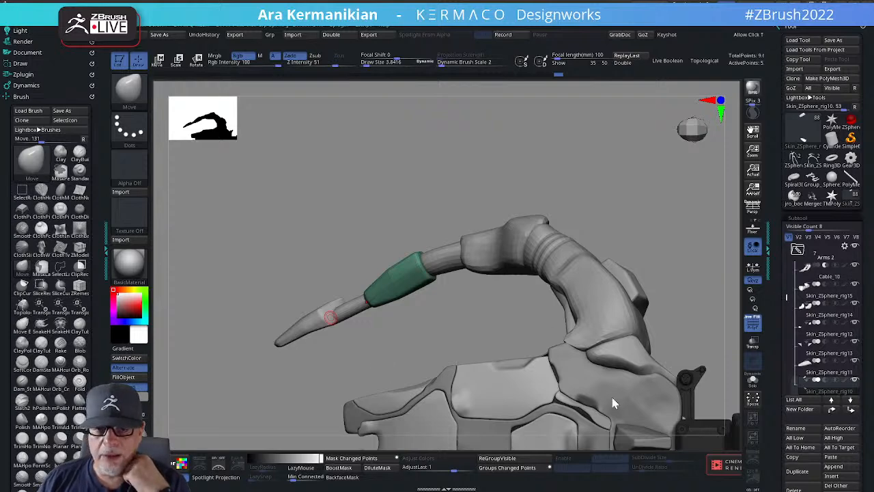
Examine the whole creature from above and from the side to judge the arms' proportions and silhouette.
mouse_move(441, 183)
left_mouse_down()
mouse_move(423, 189)
mouse_move(408, 211)
mouse_move(614, 195)
left_mouse_up()
key("shift")
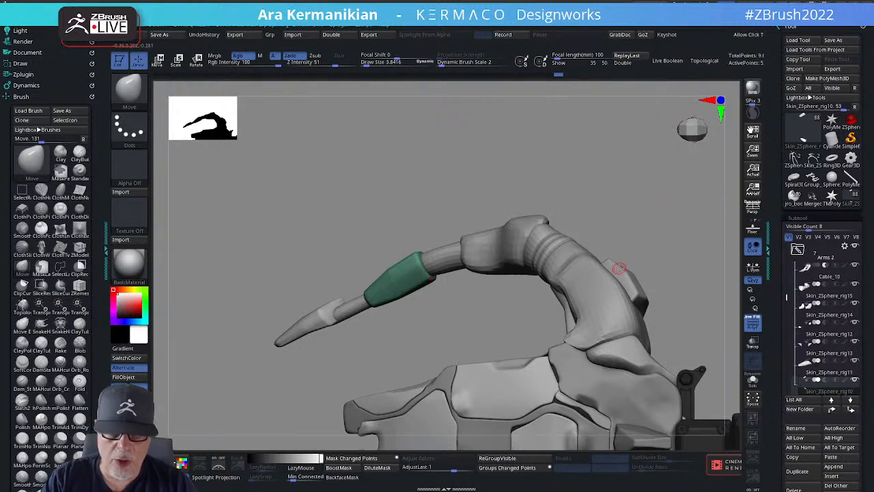
left_click_drag(658, 197, 545, 160)
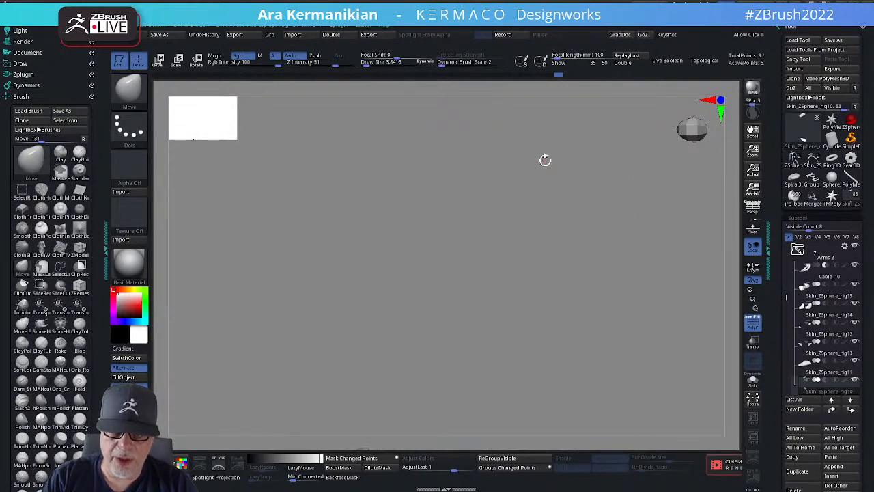
left_click_drag(581, 211, 382, 204, "alt")
key("f")
left_click_drag(628, 156, 616, 112, "alt")
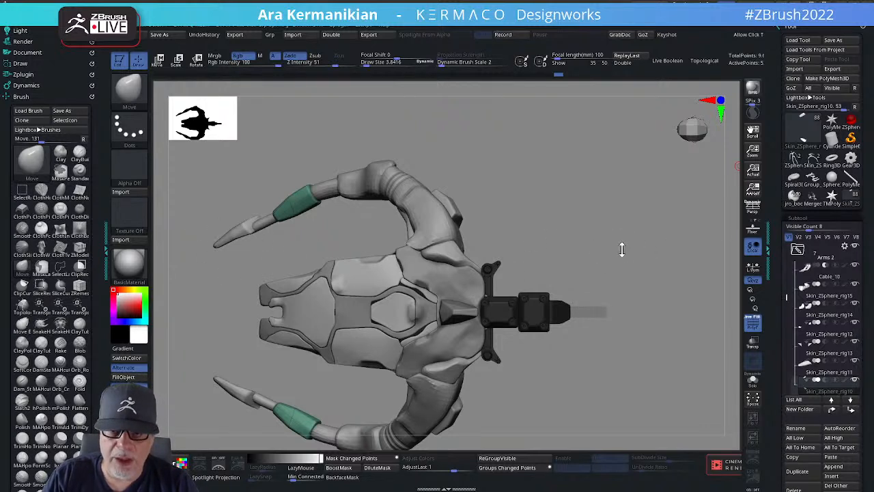
left_click_drag(631, 242, 621, 225)
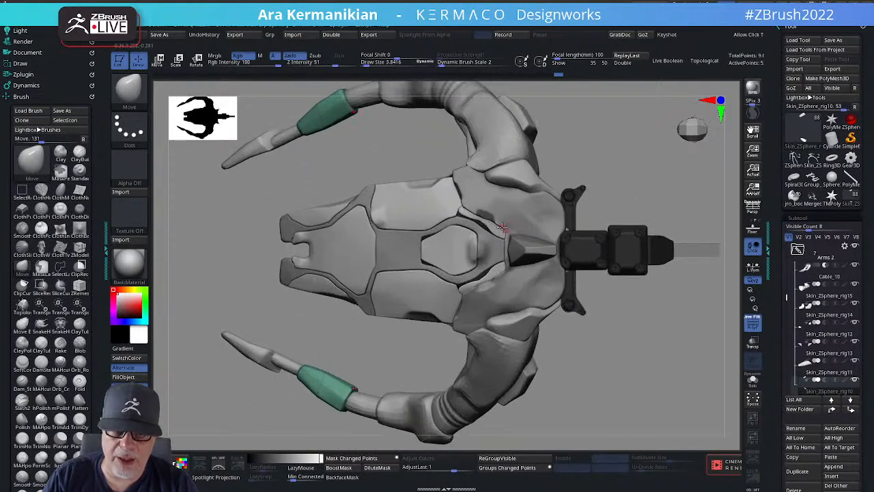
left_click_drag(663, 197, 635, 199, "alt")
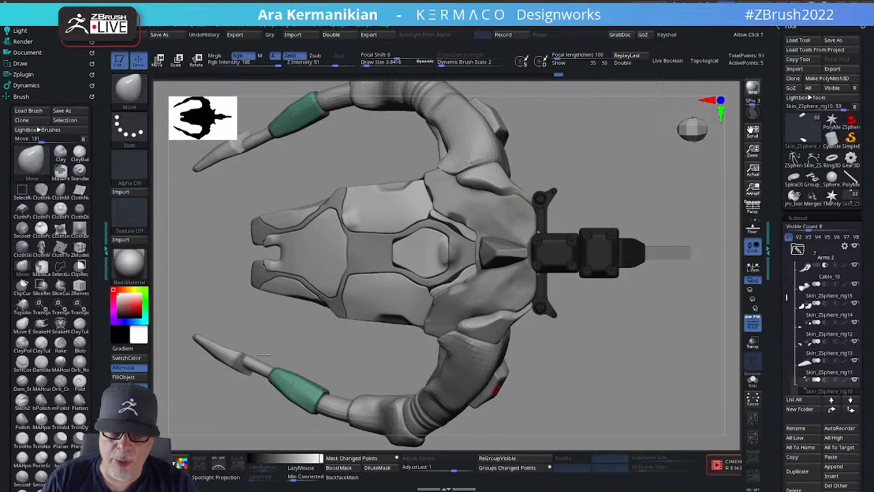
left_click_drag(640, 376, 646, 287)
left_click_drag(602, 355, 607, 360, "alt")
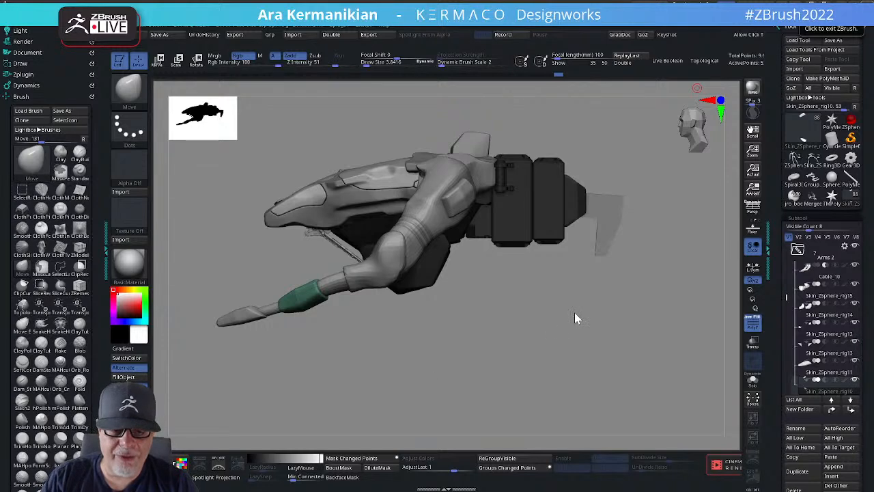
left_click_drag(574, 317, 562, 351)
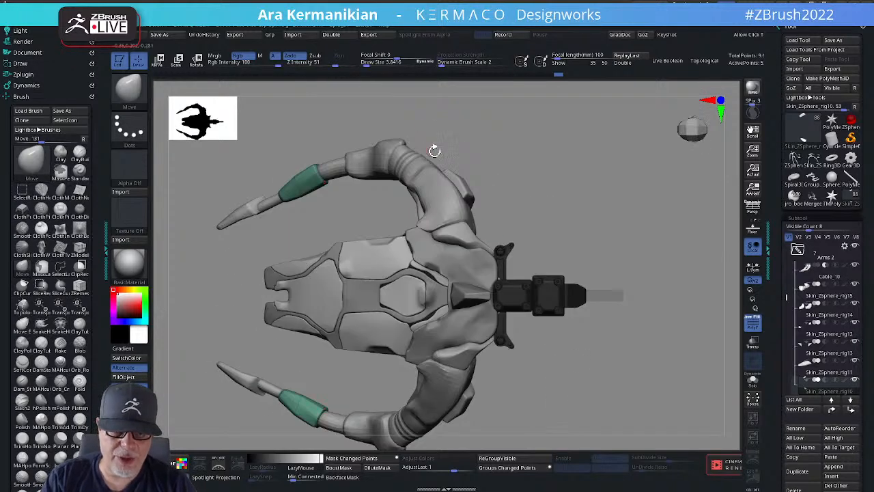
left_click_drag(552, 127, 433, 140)
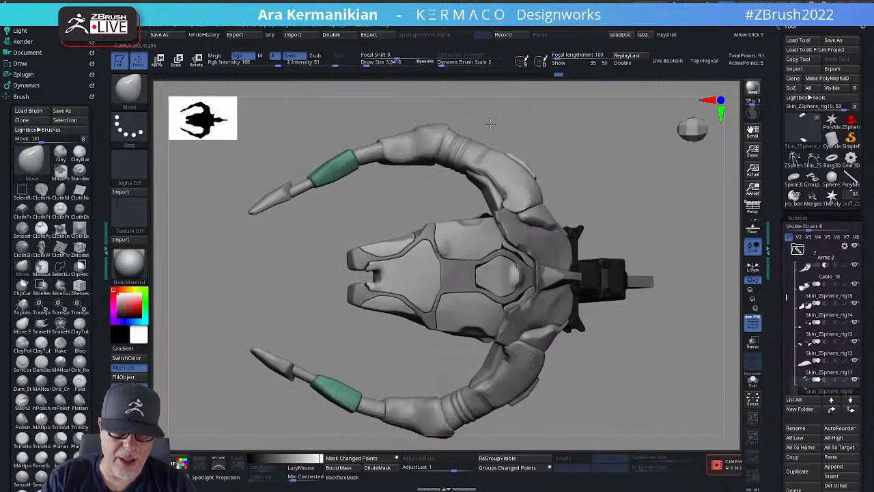
Select the Skin_ZSphere_rig14 elbow shells, enlarge the Move brush's draw size to about 22.49 and inspect the elbow from the side.
left_click(437, 140, "alt")
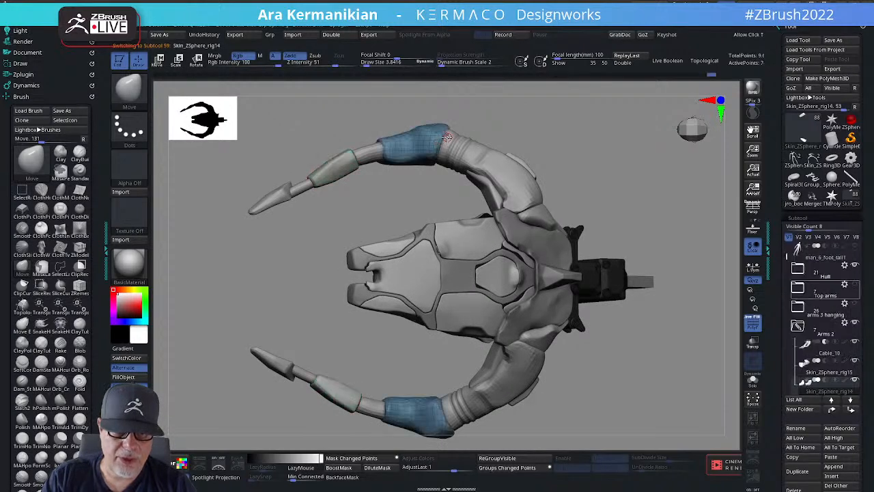
key("s")
left_click_drag(438, 140, 445, 139)
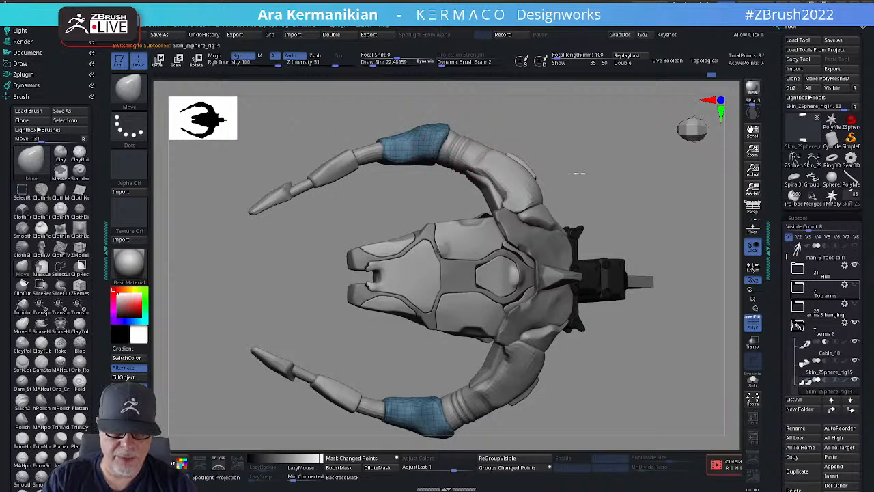
left_click_drag(563, 134, 635, 194)
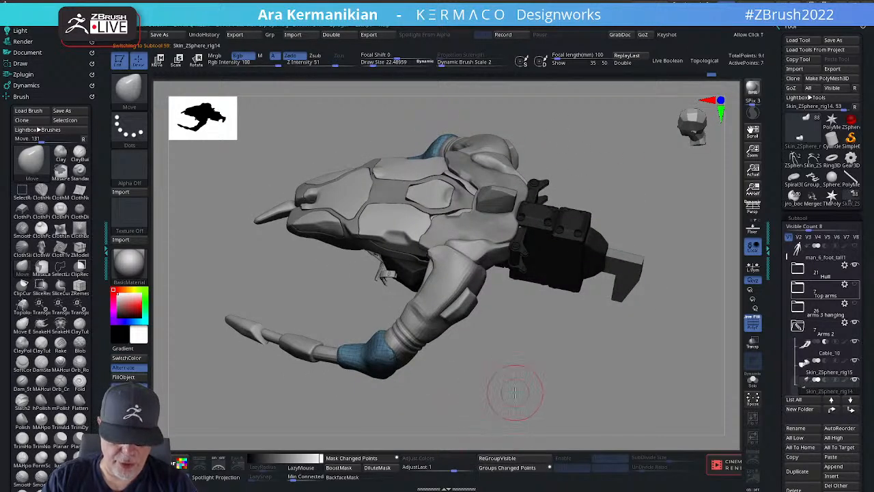
mouse_move(503, 390)
left_mouse_down()
mouse_move(522, 414)
mouse_move(506, 328)
mouse_move(494, 370)
left_mouse_up()
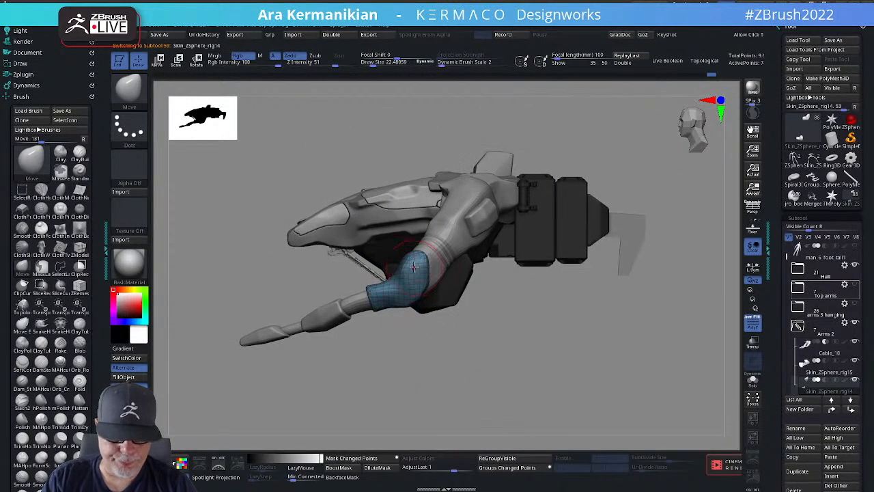
mouse_move(447, 351)
left_mouse_down()
mouse_move(389, 332)
mouse_move(449, 342)
mouse_move(483, 362)
mouse_move(450, 369)
left_mouse_up()
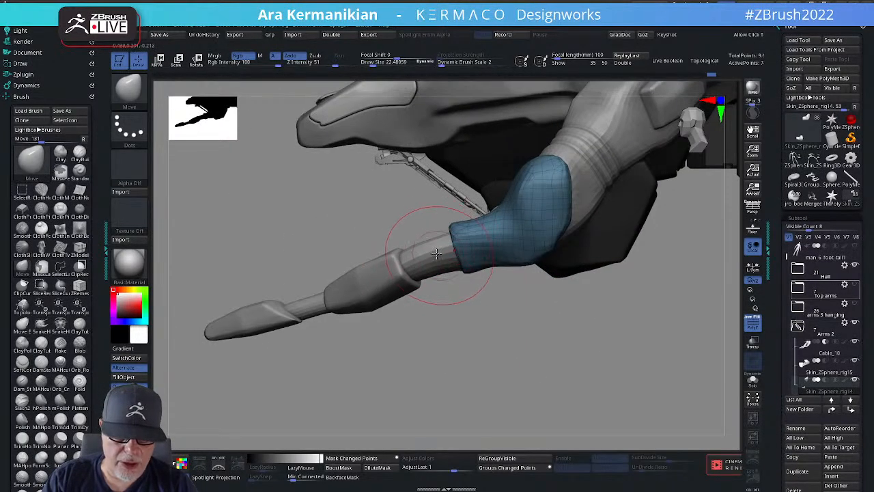
Make the Cable_10 inner arm tube the active subtool and reduce the draw size to about 13.83.
left_click(426, 255, "alt")
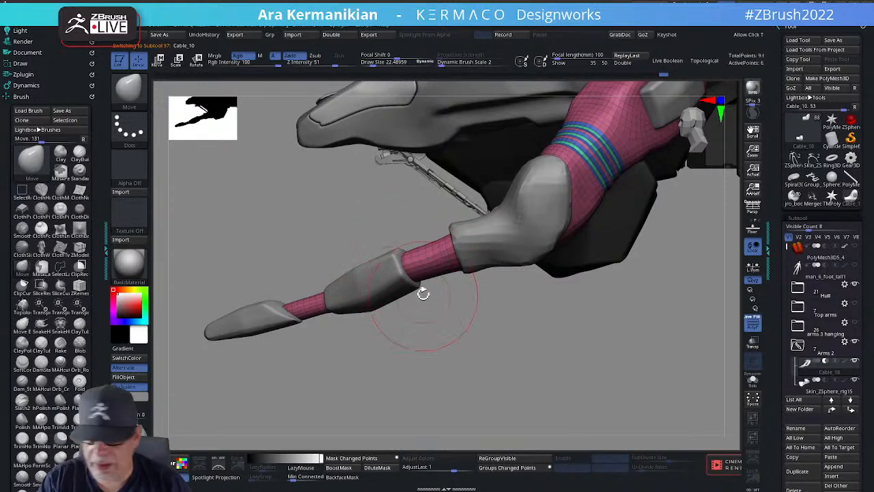
mouse_move(485, 317)
left_mouse_down("alt")
mouse_move(500, 308)
mouse_move(490, 329)
left_mouse_up("alt")
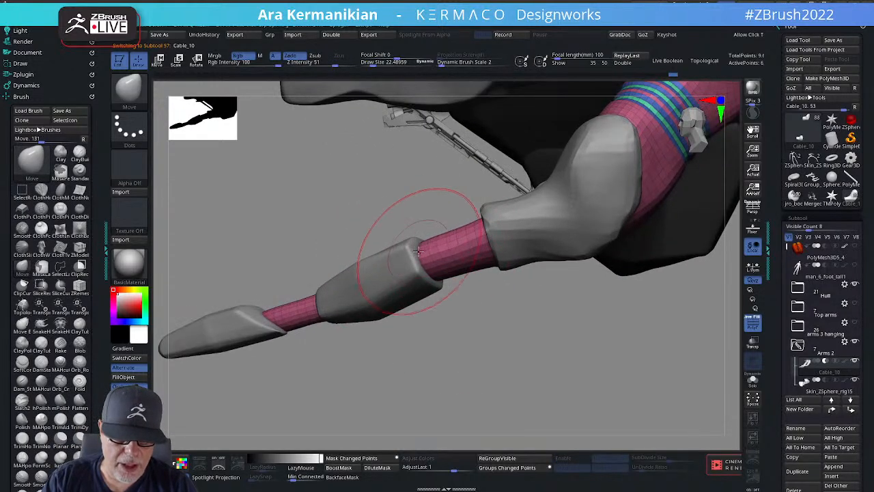
key("s")
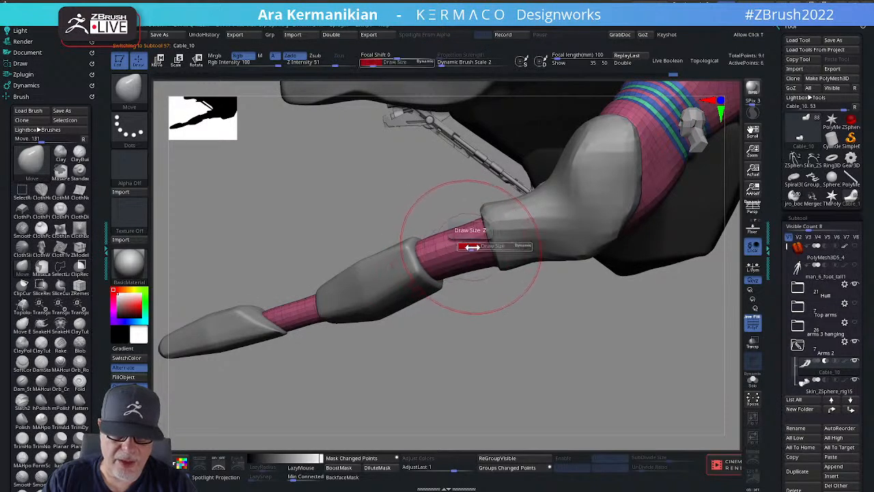
left_click_drag(472, 247, 467, 248)
mouse_move(484, 308)
left_mouse_down()
mouse_move(503, 287)
mouse_move(455, 265)
mouse_move(463, 255)
left_mouse_up()
Switch to the ZModeler brush and set its polygon action to PolyGroup for the exposed forearm section of the tube.
key("b")
key("z")
key("m")
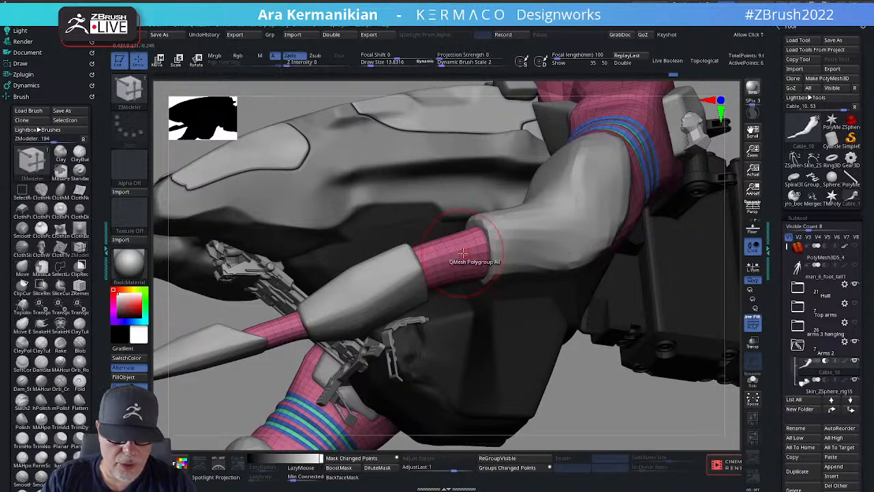
key("space")
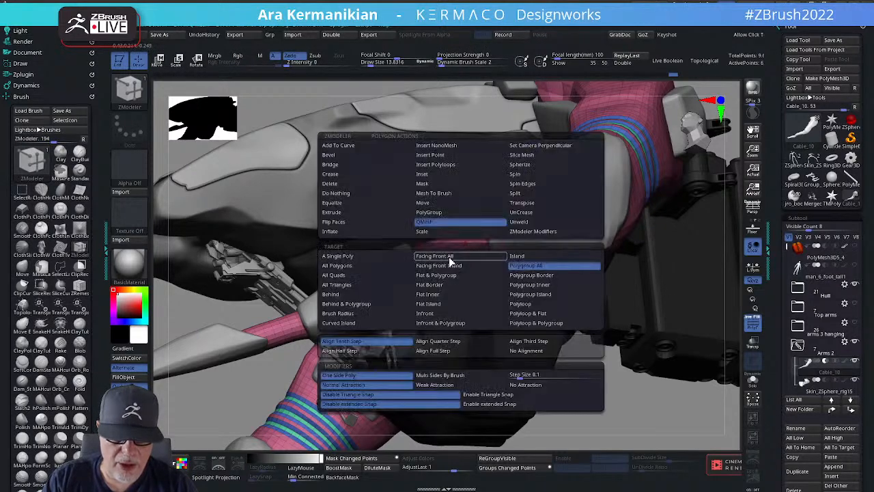
left_click(442, 211)
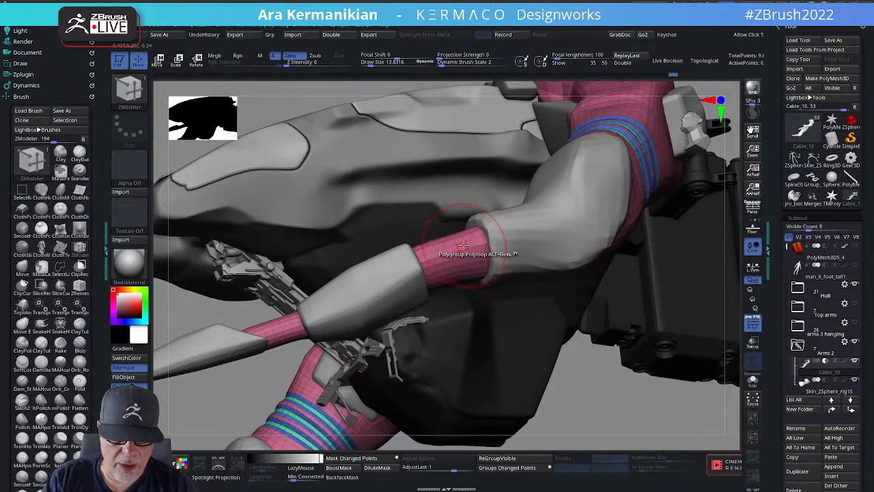
left_click(473, 245)
key("ctrl+z")
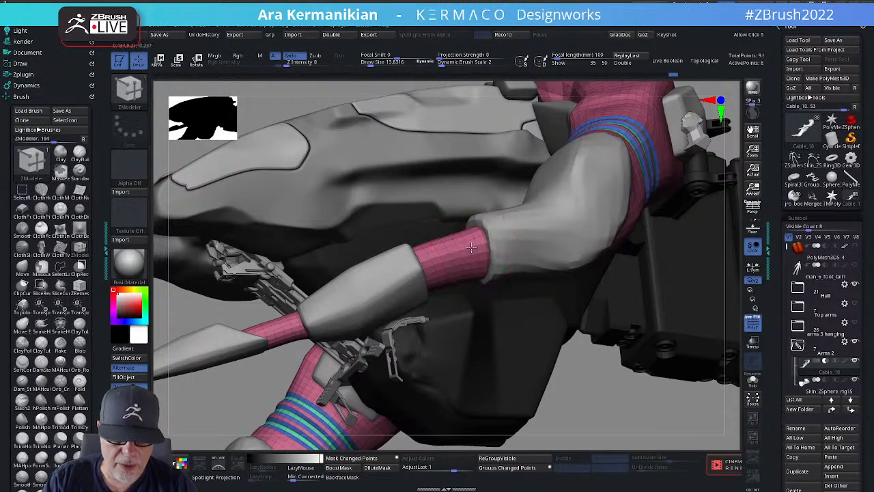
left_click(469, 244)
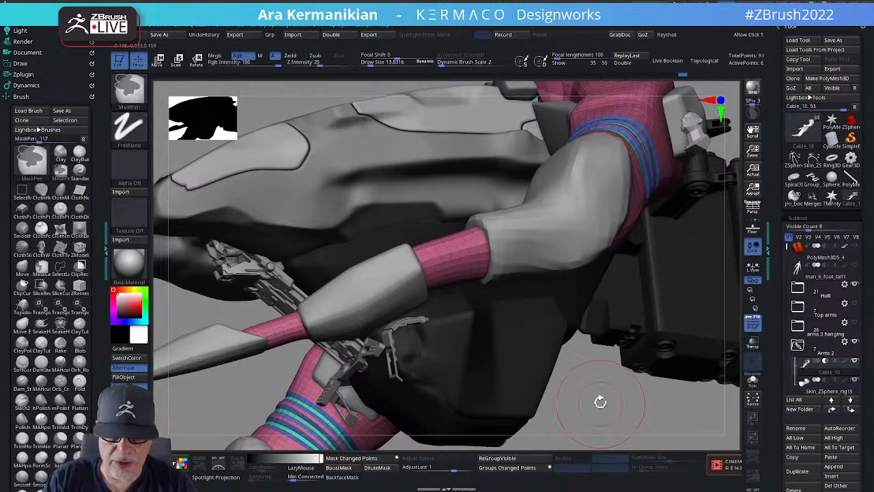
With ZModeler at draw size 1, assign a new polygroup to three alternating polyloops on the exposed cable beside the elbow armor.
mouse_move(601, 400)
left_mouse_down()
mouse_move(551, 405)
mouse_move(539, 382)
left_mouse_up()
key("s")
left_click_drag(454, 211, 448, 212)
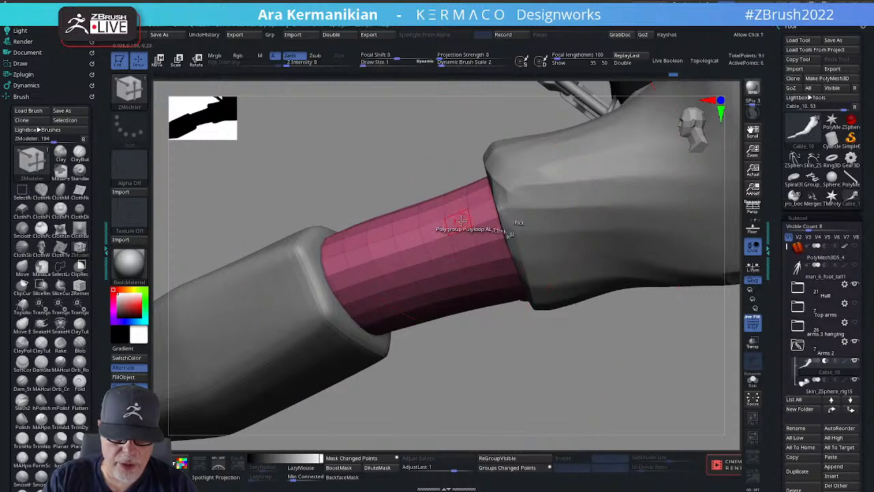
left_click(457, 217)
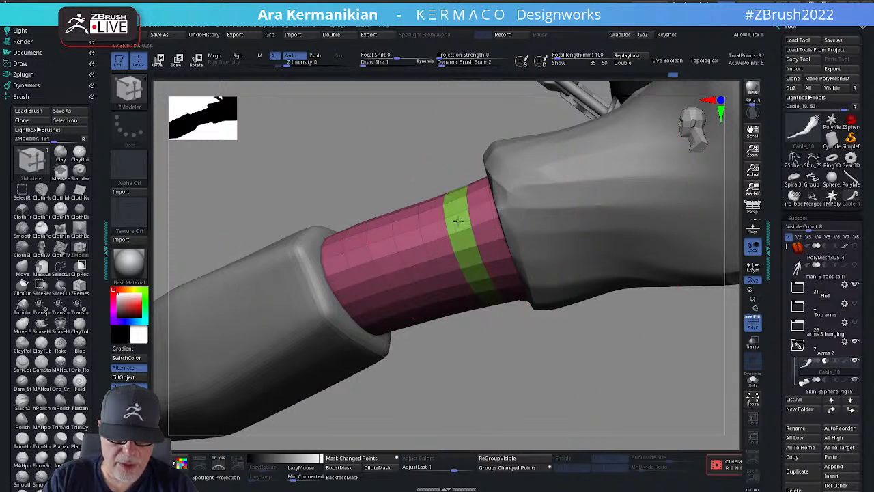
left_click(407, 236)
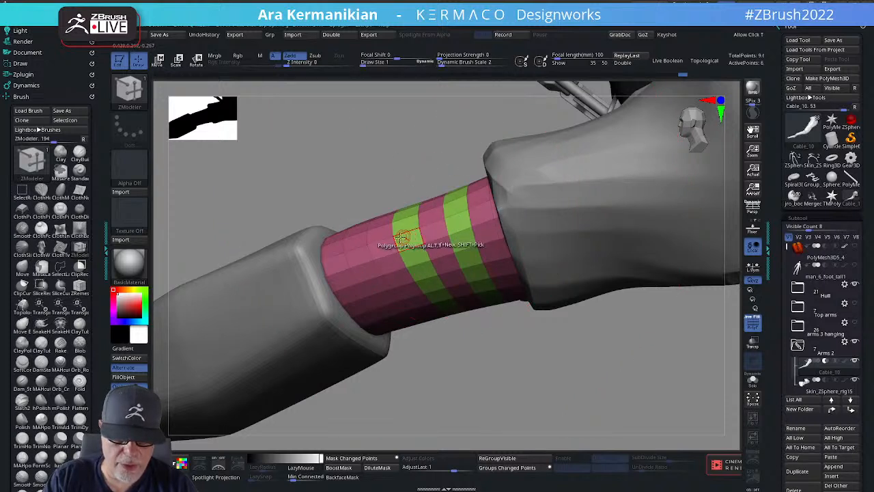
left_click(354, 254)
Assign the same polygroup to three alternating polyloops on the exposed cable beside the pointed tip armor.
left_click_drag(453, 364, 382, 304)
left_click(368, 296)
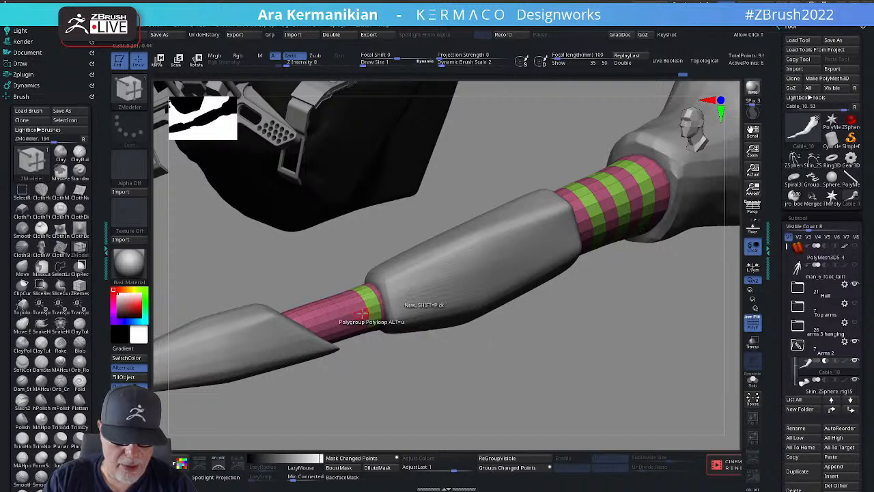
left_click(321, 312)
left_click(319, 312)
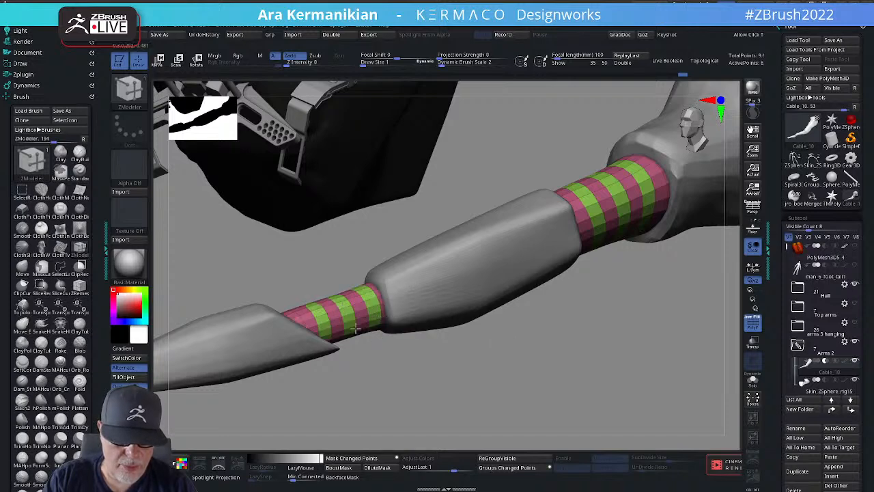
Adjust the banded cable section beside the elbow armor from several sides with the Move brush at draw size about 7.4.
left_click_drag(484, 369, 592, 300)
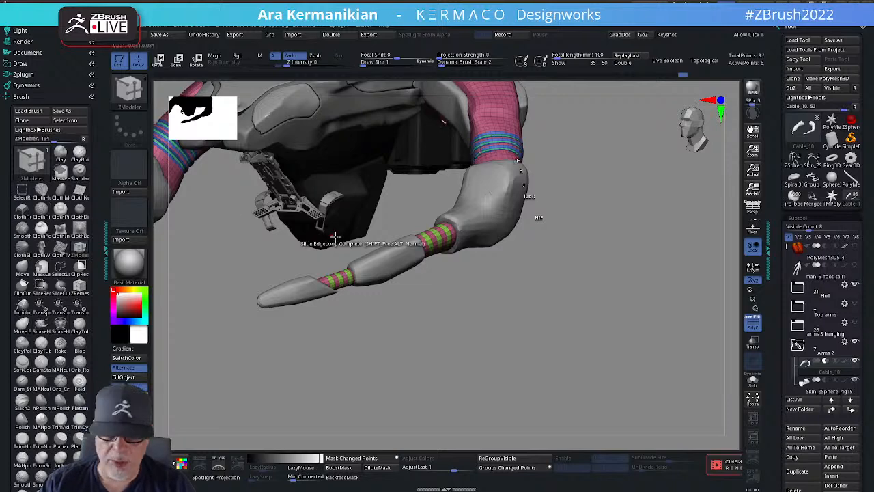
left_click_drag(517, 307, 361, 145)
left_click_drag(534, 249, 438, 332)
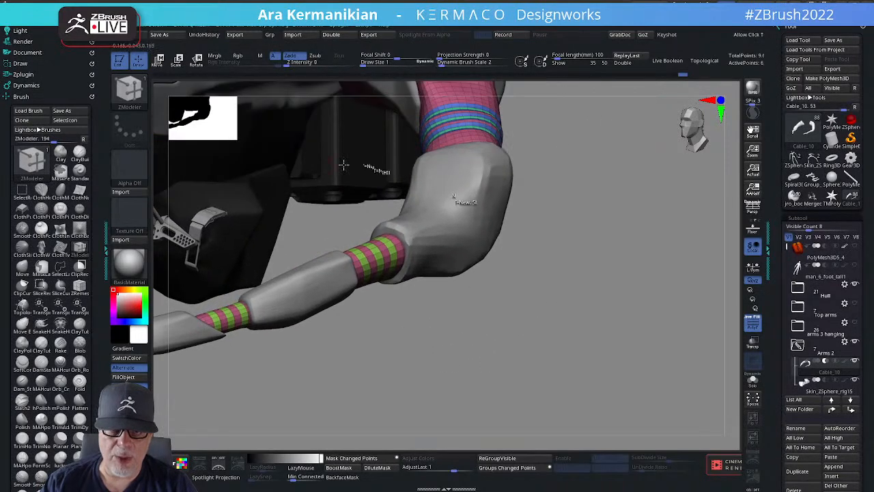
key("b")
key("m")
key("v")
key("s")
left_click_drag(478, 202, 466, 216)
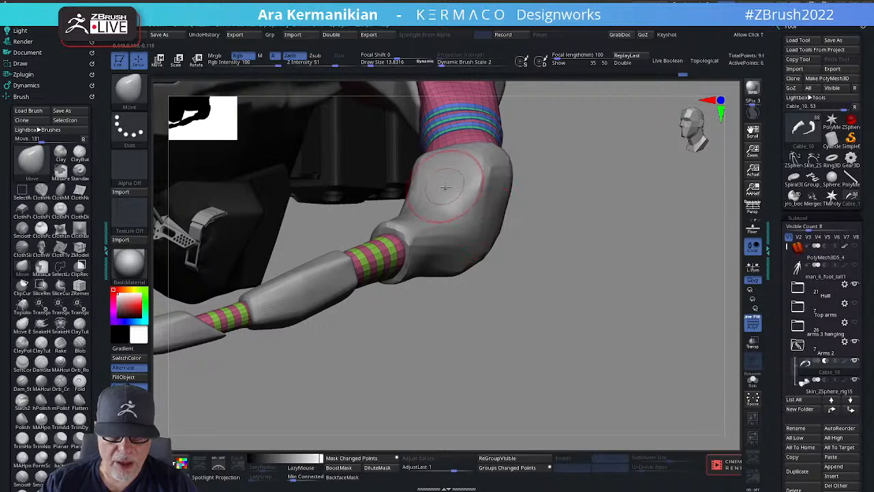
mouse_move(567, 246)
left_mouse_down()
mouse_move(567, 253)
mouse_move(476, 238)
left_mouse_up()
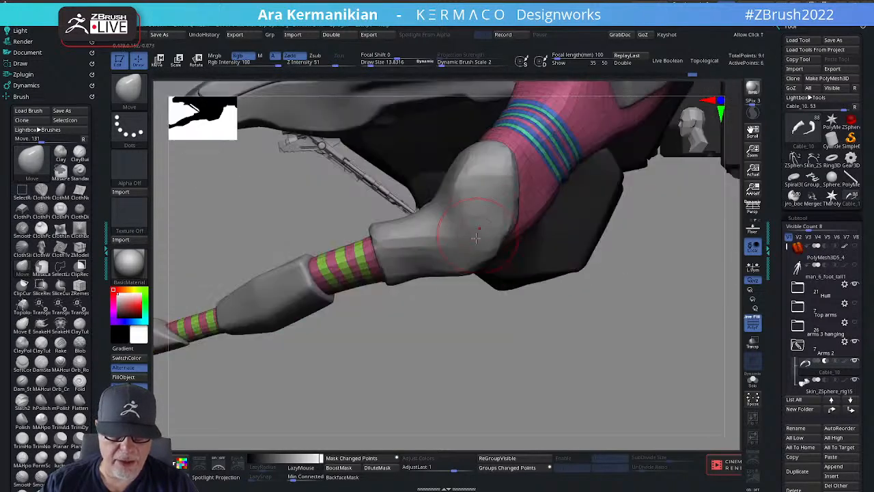
left_click_drag(371, 327, 403, 246)
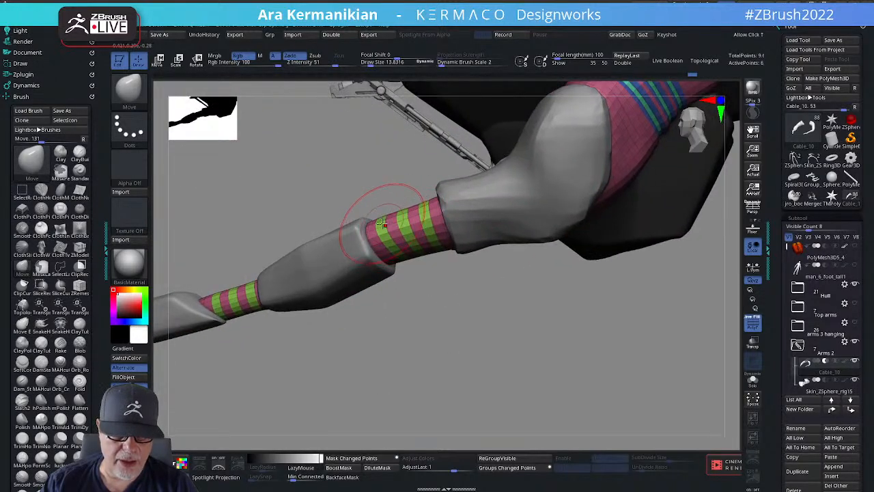
key("s")
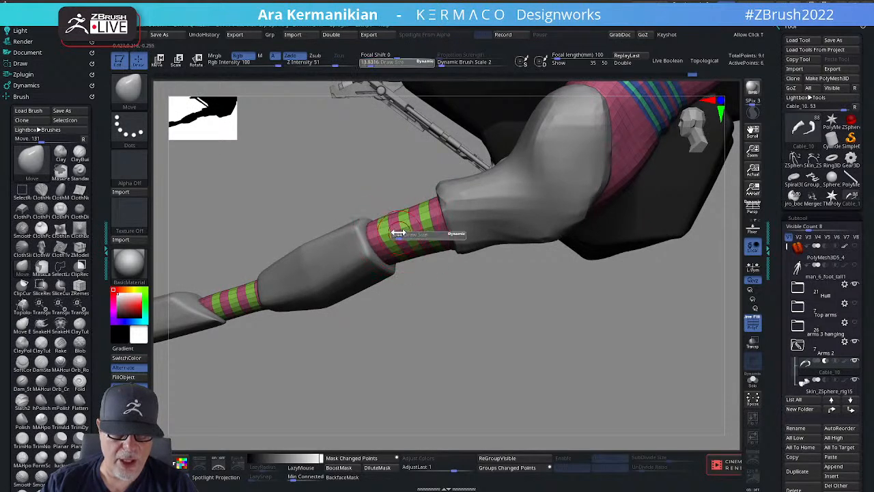
left_click_drag(400, 234, 396, 234)
mouse_move(443, 353)
left_mouse_down()
mouse_move(437, 382)
mouse_move(432, 369)
left_mouse_up()
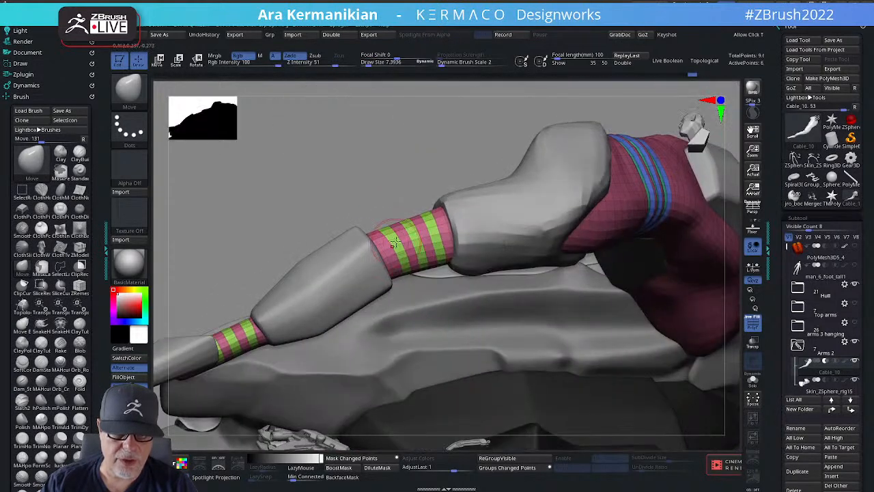
left_click_drag(403, 256, 394, 246)
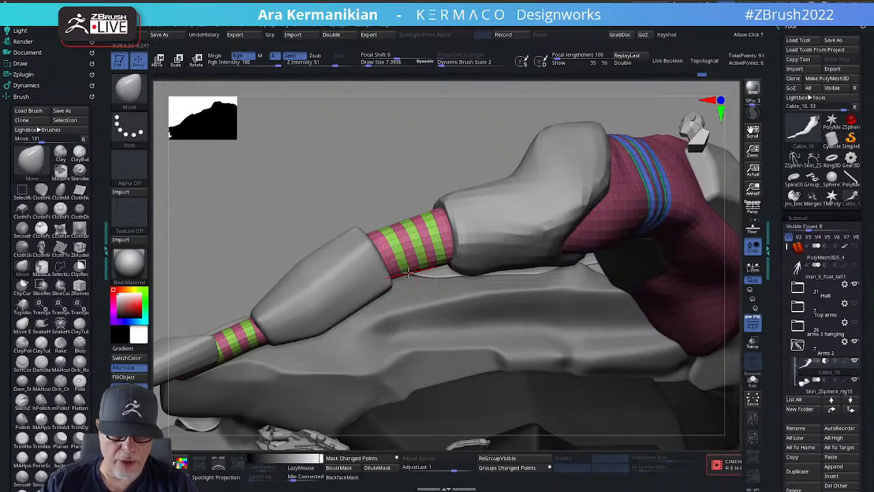
left_click_drag(415, 197, 471, 226)
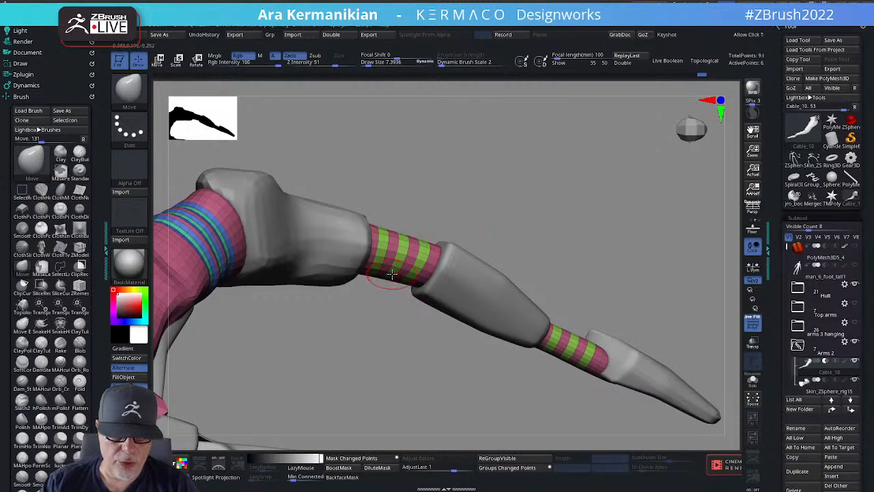
left_click_drag(450, 178, 411, 227)
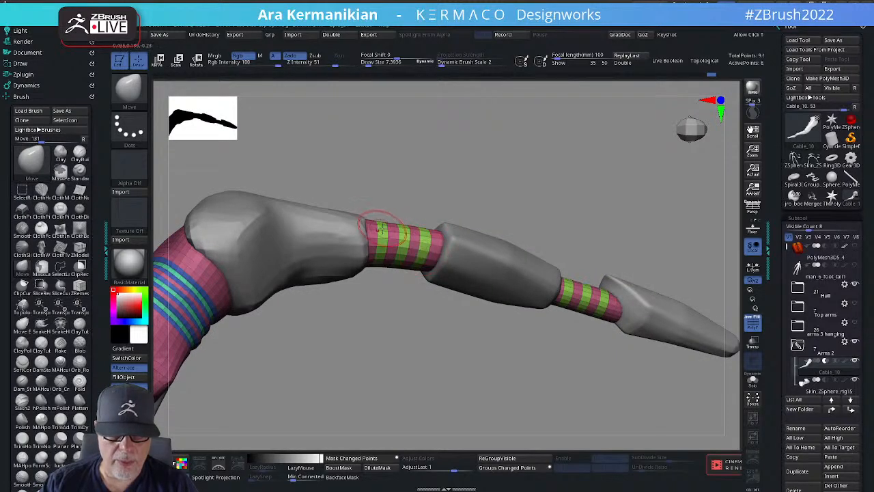
left_click_drag(518, 172, 413, 210)
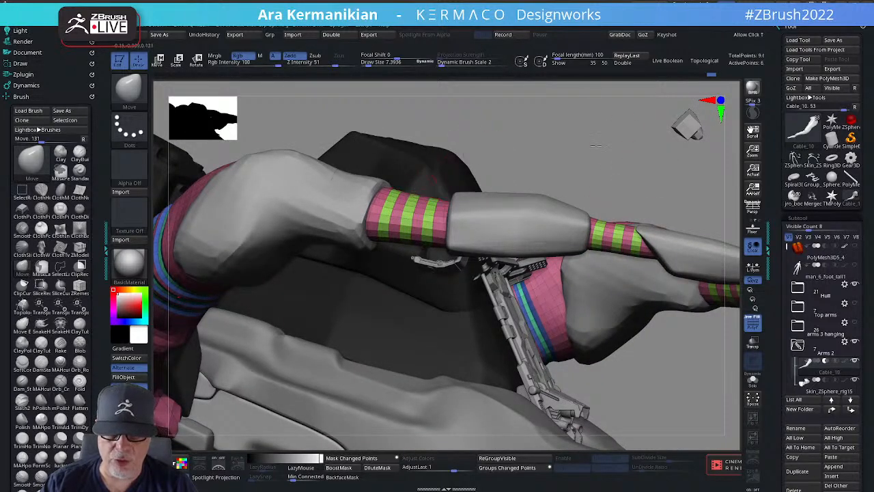
Select the pointed tip armor subtool Skin_ZSphere_rig11 and shift it slightly outward along the arm with the move gizmo.
left_click_drag(596, 144, 560, 182)
left_click(530, 224, "alt")
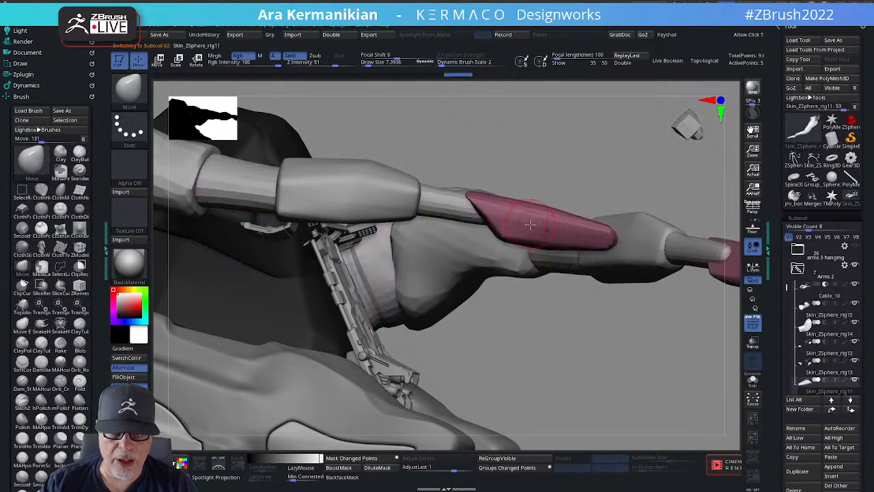
key("w")
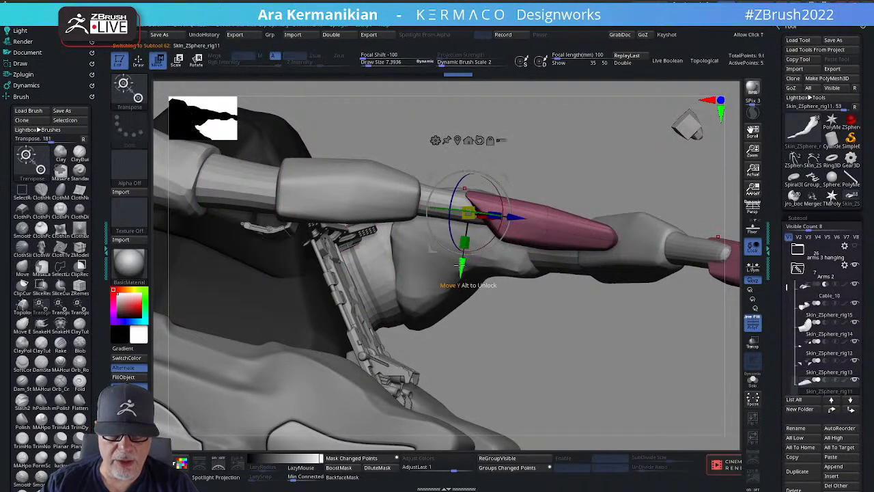
left_click_drag(462, 265, 531, 204)
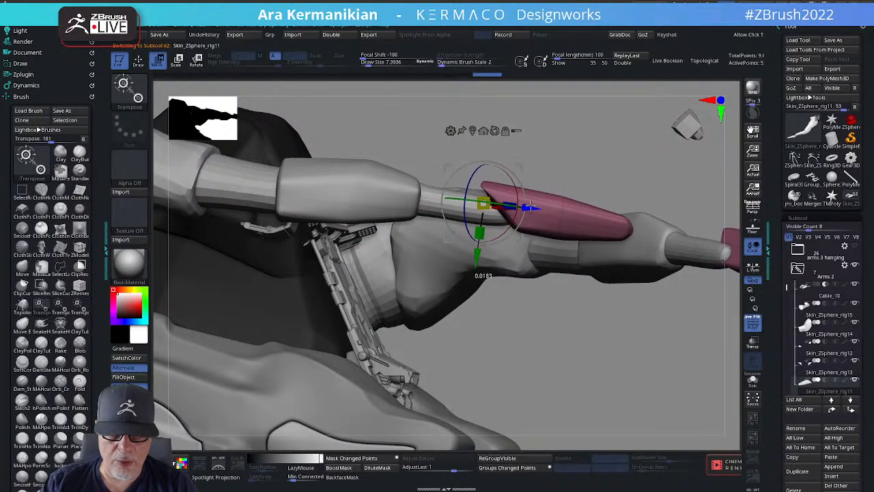
left_click_drag(478, 256, 477, 260)
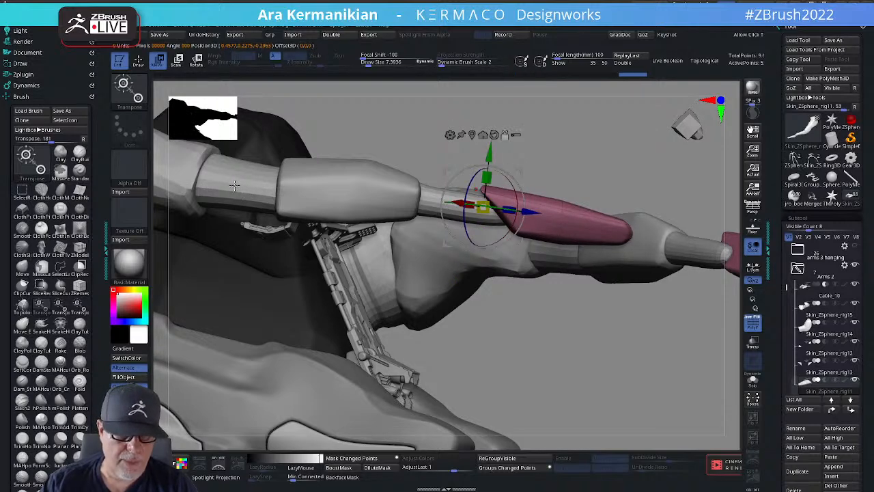
Make the cable subtool Cable_10 active again and switch to the ZModeler brush.
left_click(234, 186, "alt")
mouse_move(464, 115)
left_mouse_down("alt")
mouse_move(572, 130)
mouse_move(472, 129)
left_mouse_up("alt")
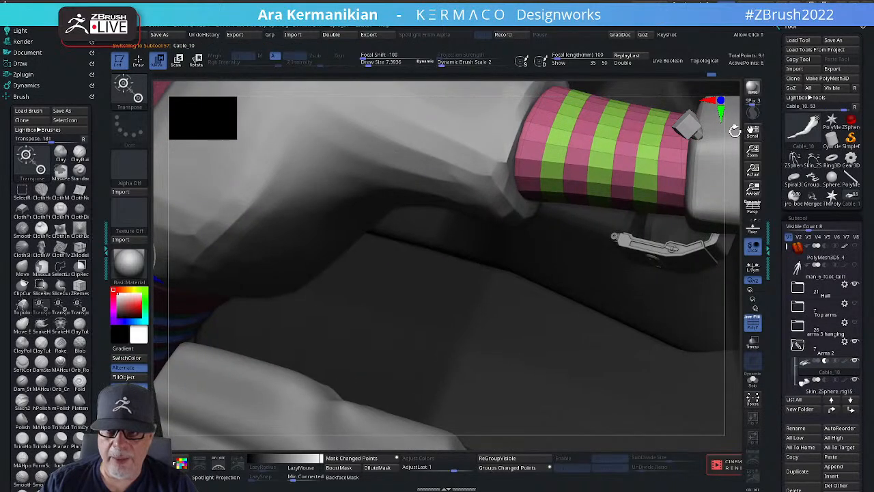
left_click_drag(713, 132, 706, 131, "alt")
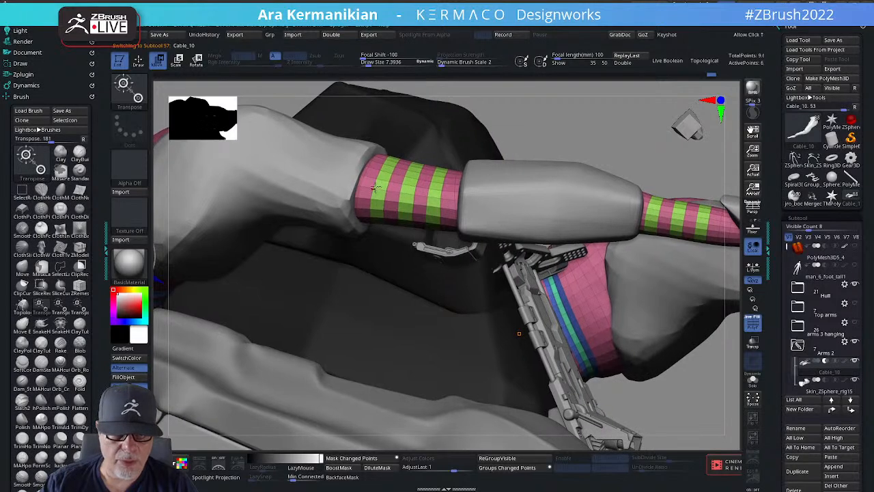
key("b")
key("z")
key("m")
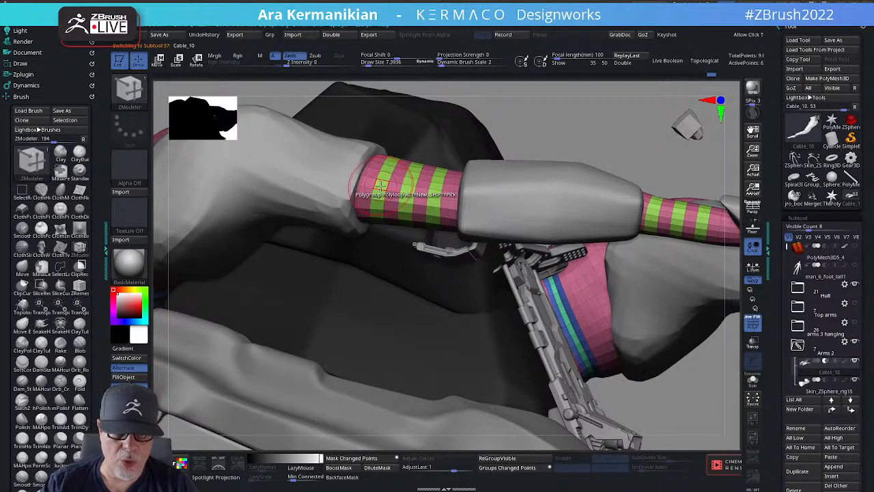
key("space")
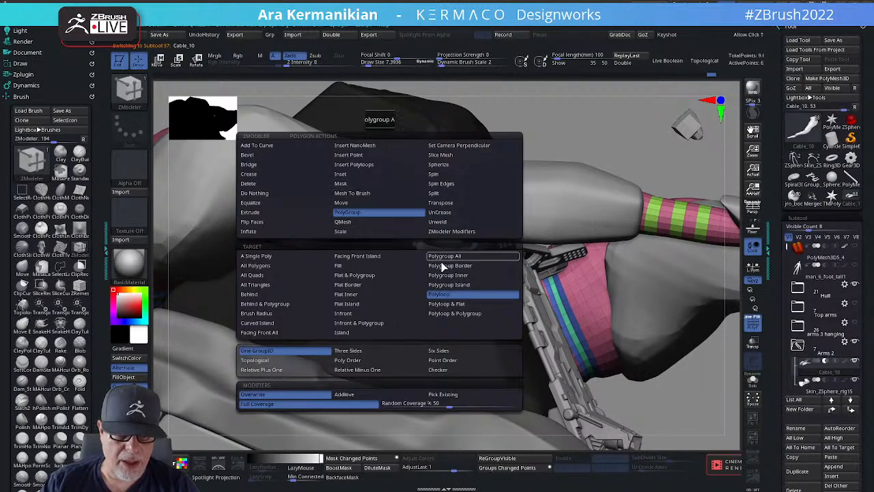
left_click(478, 295)
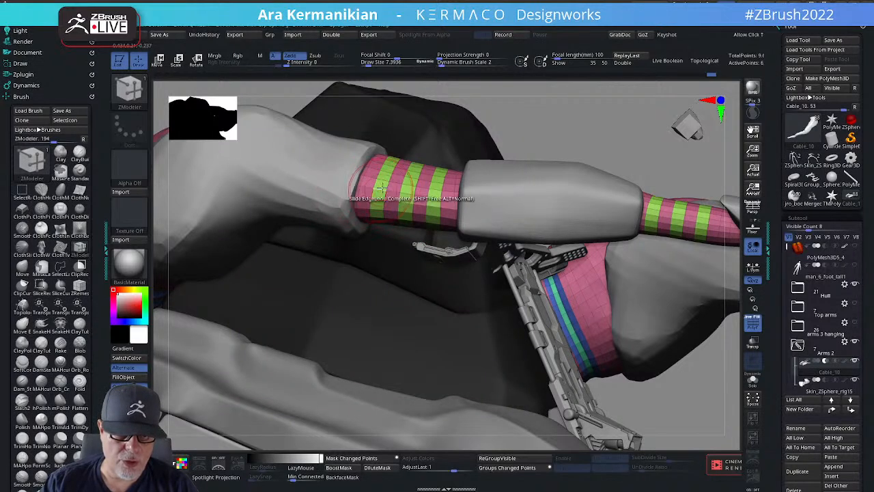
mouse_move(378, 186)
left_mouse_down()
mouse_move(381, 194)
mouse_move(381, 186)
left_mouse_up()
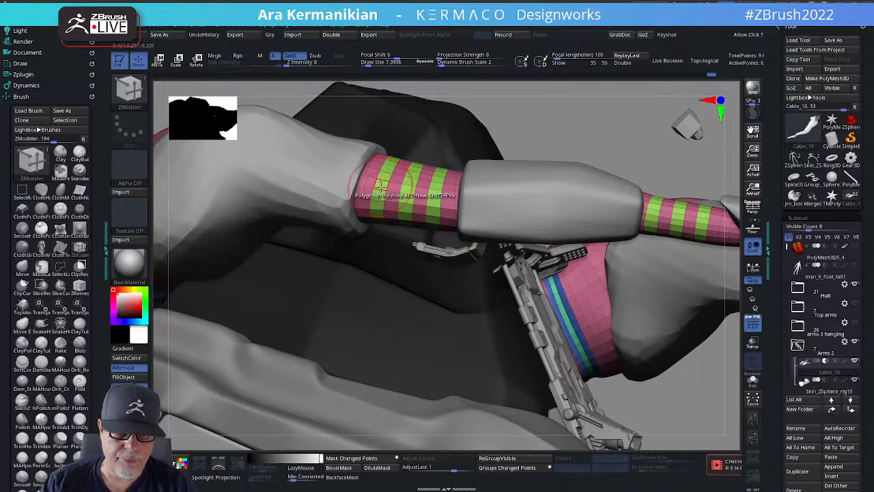
Set the ZModeler polygon action to QMesh with target Polygroup All and push the cable's grouped bands slightly inward.
key("space")
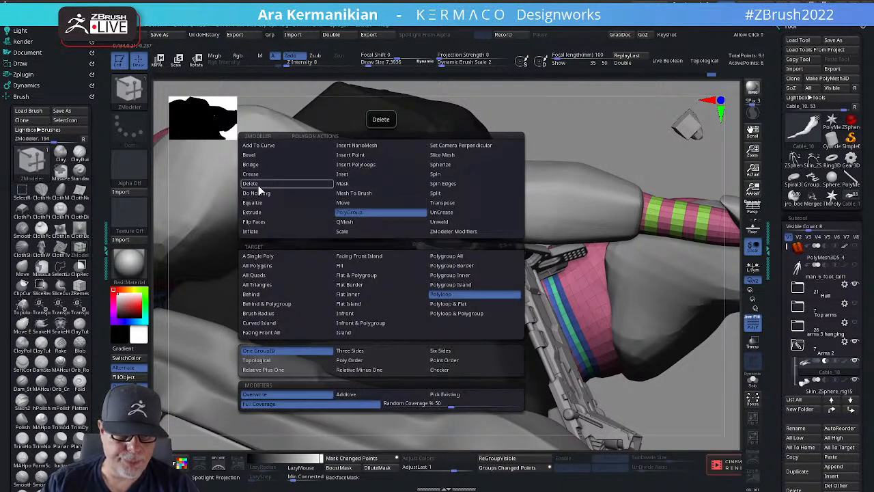
left_click(379, 222)
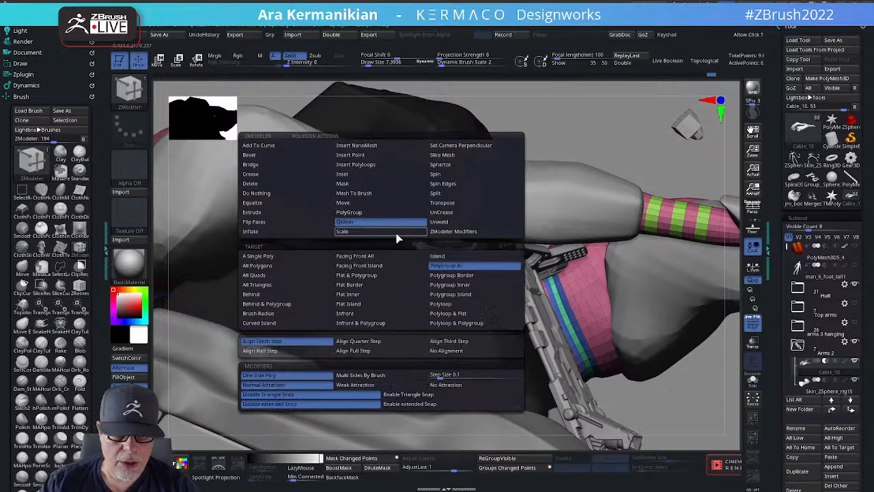
left_click(463, 268)
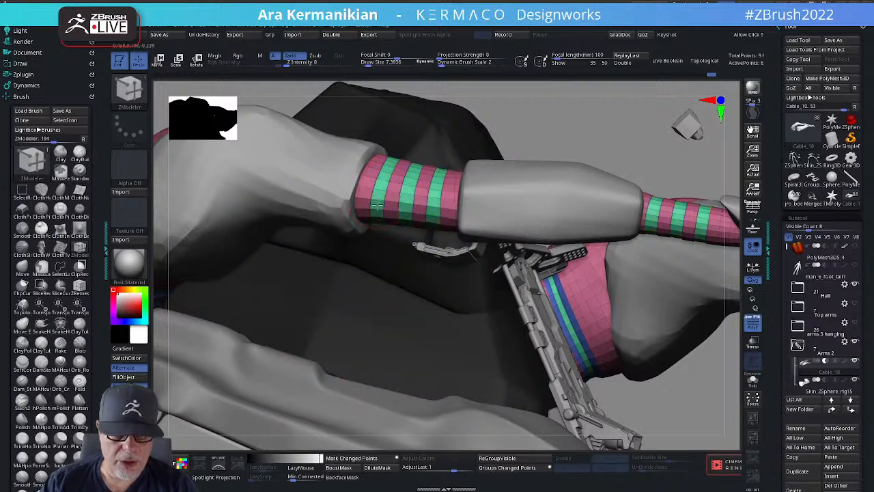
left_click_drag(377, 204, 381, 211)
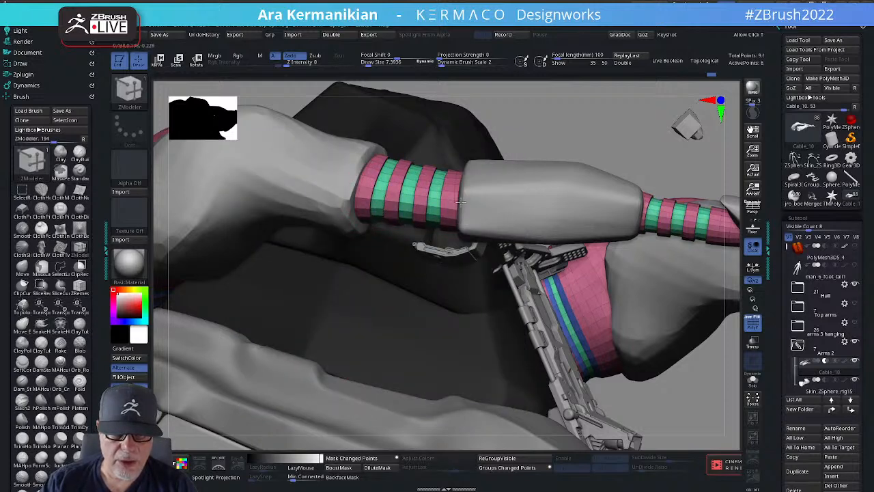
Isolate the cable subtool and examine its recessed bands from several angles.
key("f")
left_click_drag(556, 162, 644, 226)
left_click(753, 379)
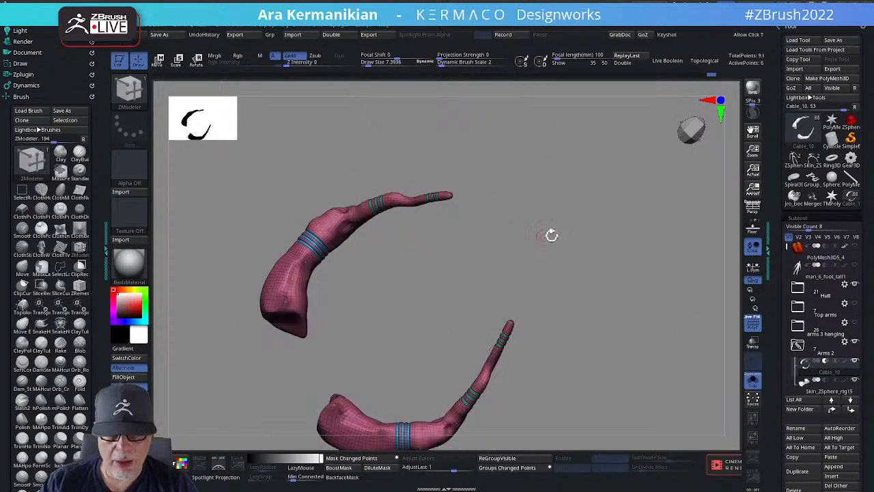
mouse_move(552, 234)
left_mouse_down()
mouse_move(544, 240)
mouse_move(548, 200)
mouse_move(524, 121)
left_mouse_up()
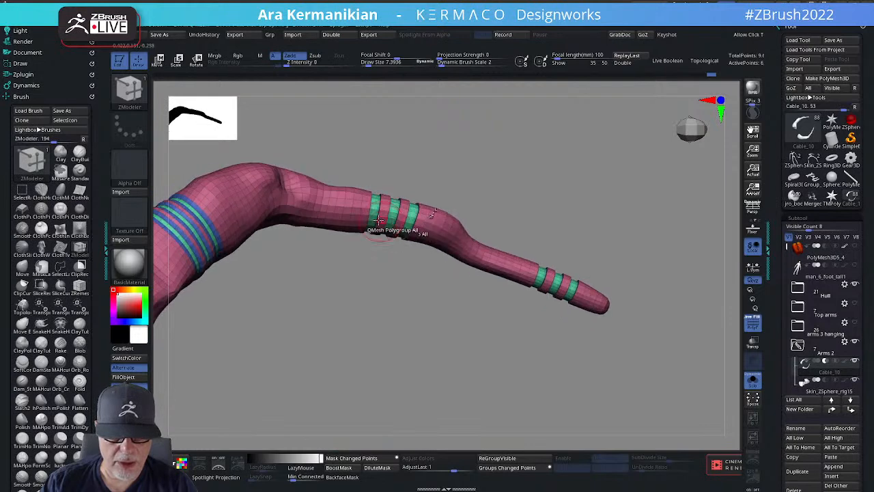
left_click_drag(381, 196, 388, 228, "shift")
left_click_drag(438, 296, 441, 201)
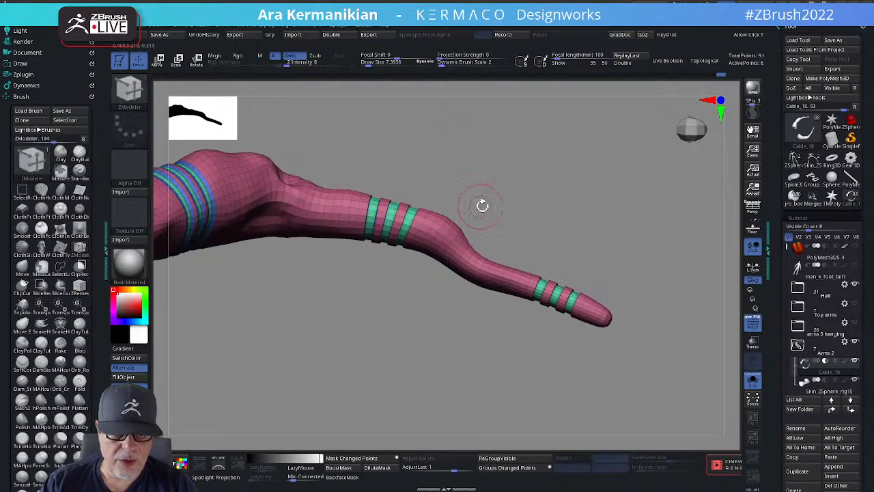
Undo the last change and smooth the cable's middle group of recessed bands from several sides with the Smooth brush.
left_click_drag(526, 199, 529, 142)
key("ctrl+z")
left_click_drag(456, 191, 489, 194)
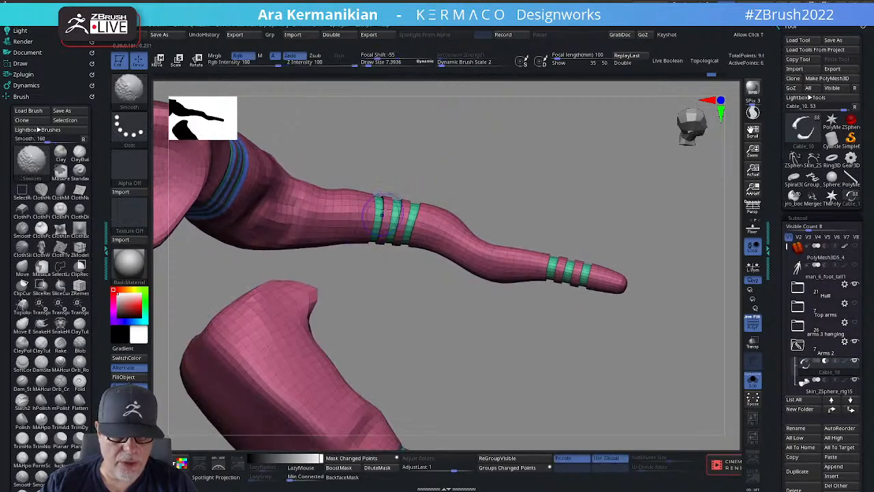
mouse_move(384, 207)
left_mouse_down("shift")
mouse_move(376, 198)
mouse_move(377, 219)
left_mouse_up("shift")
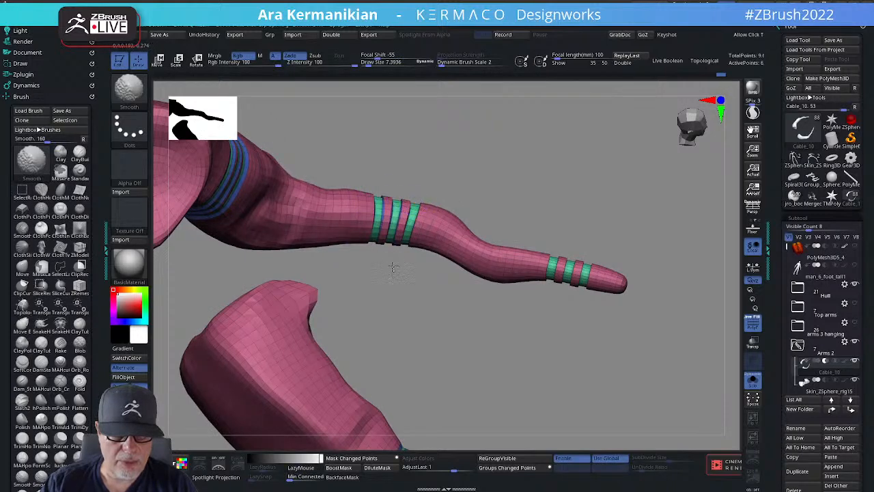
mouse_move(450, 332)
left_mouse_down()
mouse_move(351, 203)
mouse_move(385, 260)
left_mouse_up()
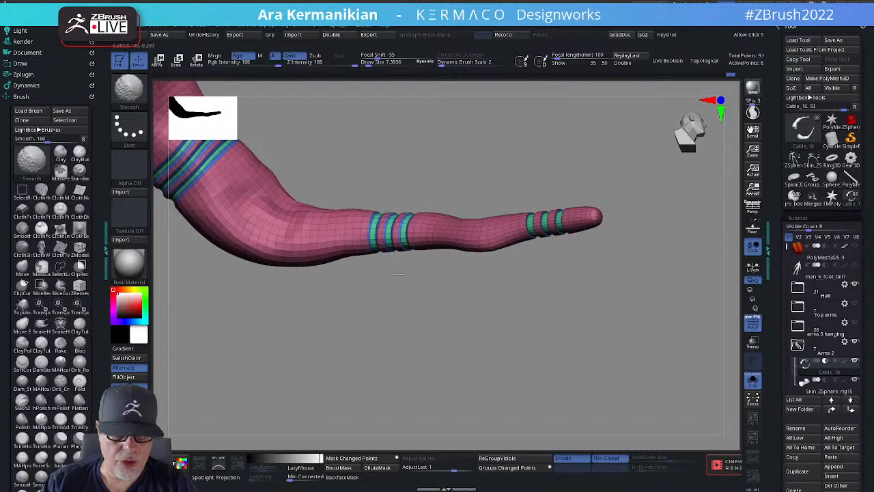
left_click_drag(433, 340, 444, 273)
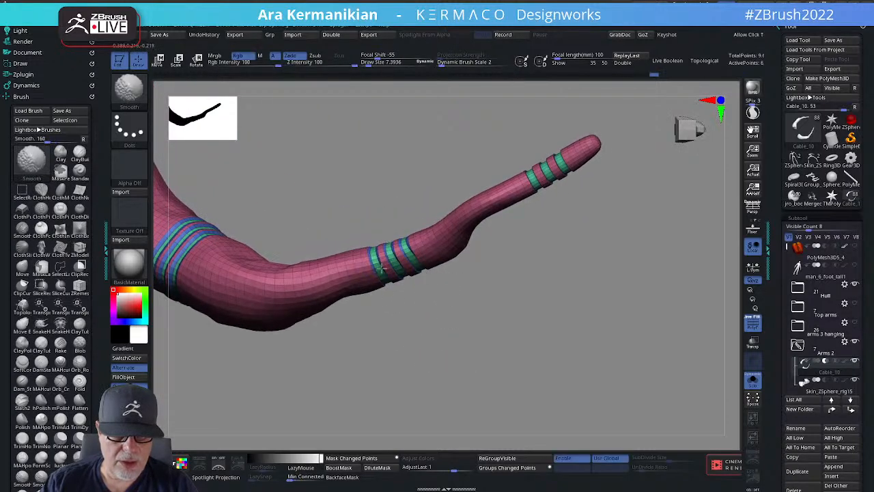
left_click_drag(447, 324, 444, 277)
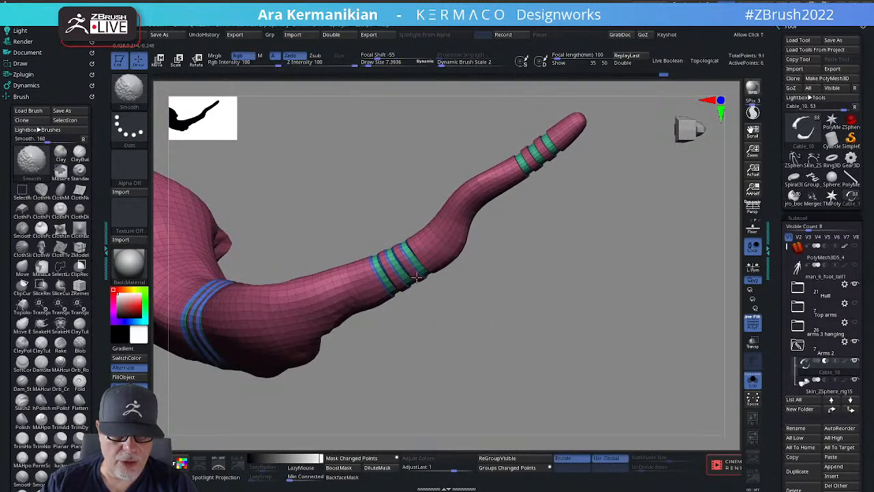
left_click_drag(450, 318, 407, 292)
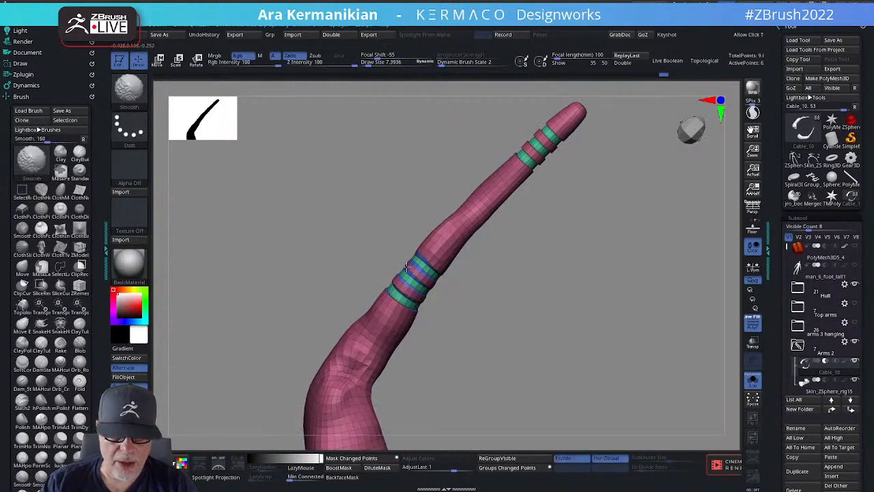
left_click_drag(456, 312, 453, 275)
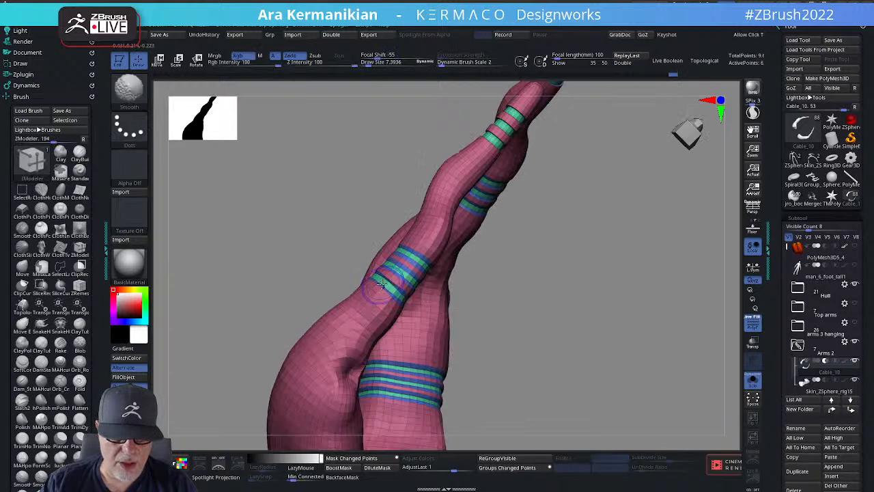
left_click_drag(377, 288, 396, 278, "shift")
mouse_move(537, 280)
left_mouse_down()
mouse_move(609, 333)
mouse_move(543, 278)
left_mouse_up()
Smooth the recessed bands near the cable's narrow tip from several sides.
left_click_drag(505, 237, 463, 279)
key("shift")
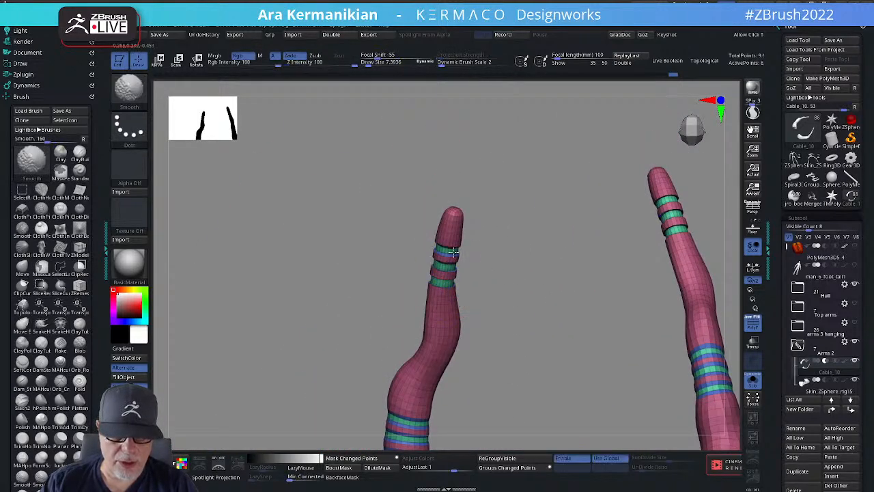
left_click_drag(516, 269, 501, 273)
mouse_move(459, 243)
left_mouse_down()
mouse_move(475, 259)
mouse_move(458, 268)
mouse_move(453, 246)
left_mouse_up()
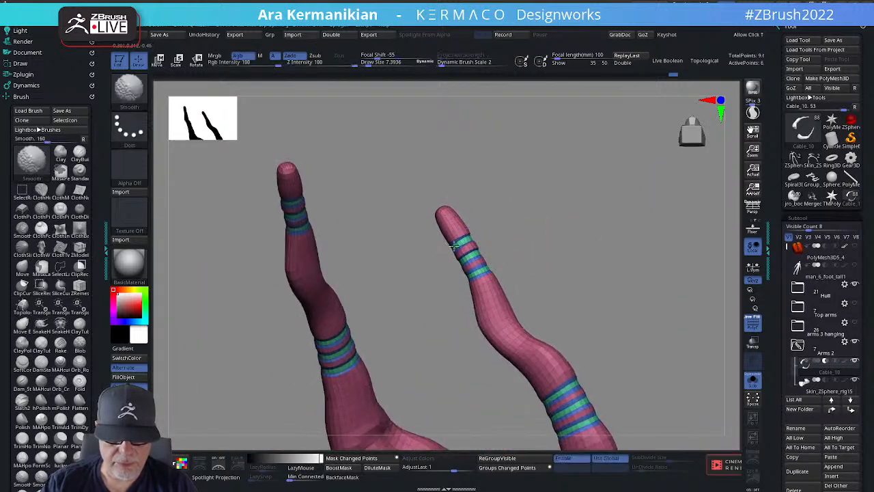
left_click_drag(571, 243, 478, 245)
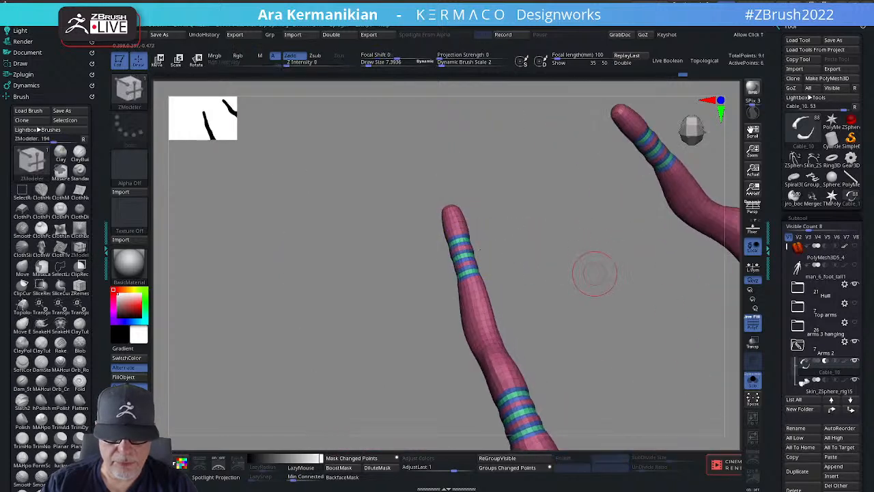
left_click_drag(595, 274, 592, 243, "alt")
left_click_drag(592, 243, 724, 286)
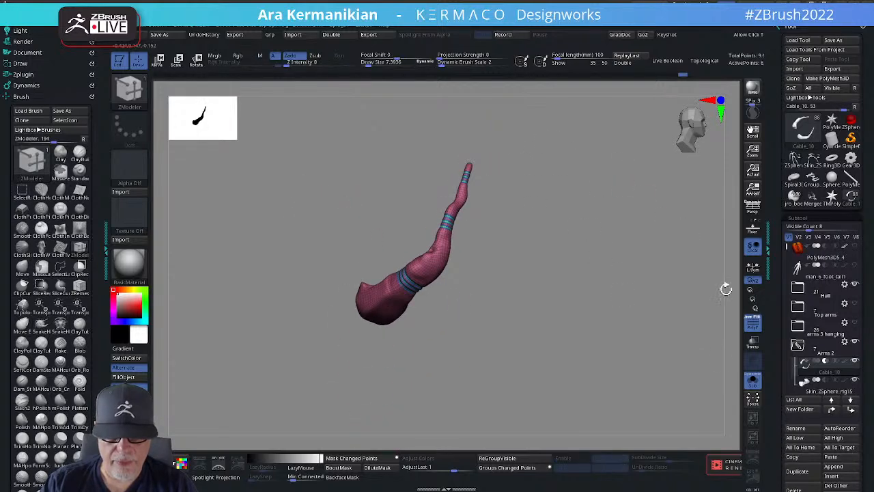
Show the other subtools again, select the pointed tip armor Skin_ZSphere_rig11 and center the move gizmo on it.
left_click(753, 380)
left_click_drag(606, 302, 470, 321)
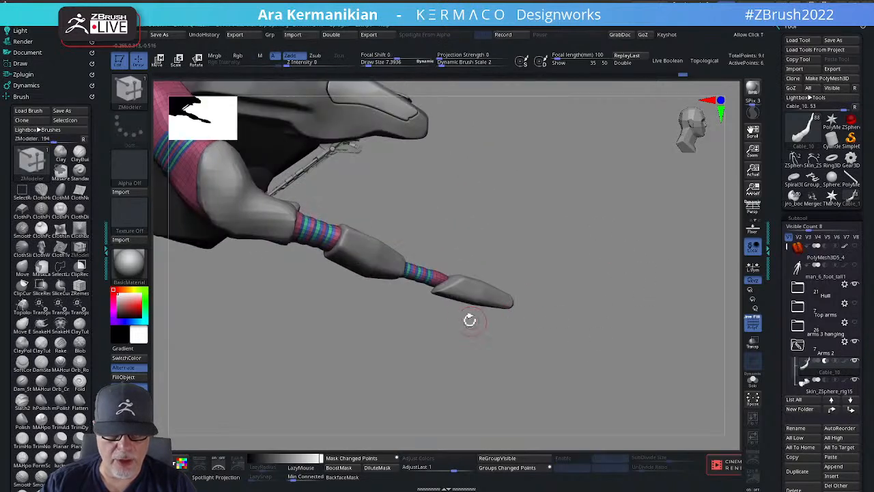
left_click(489, 295, "alt")
key("w")
left_click_drag(559, 271, 464, 314)
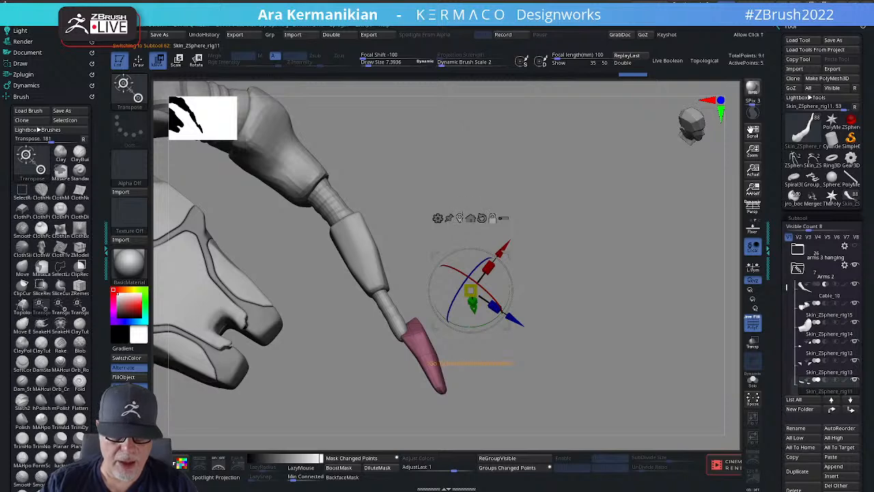
left_click(459, 217)
left_click_drag(459, 218, 447, 113, "alt")
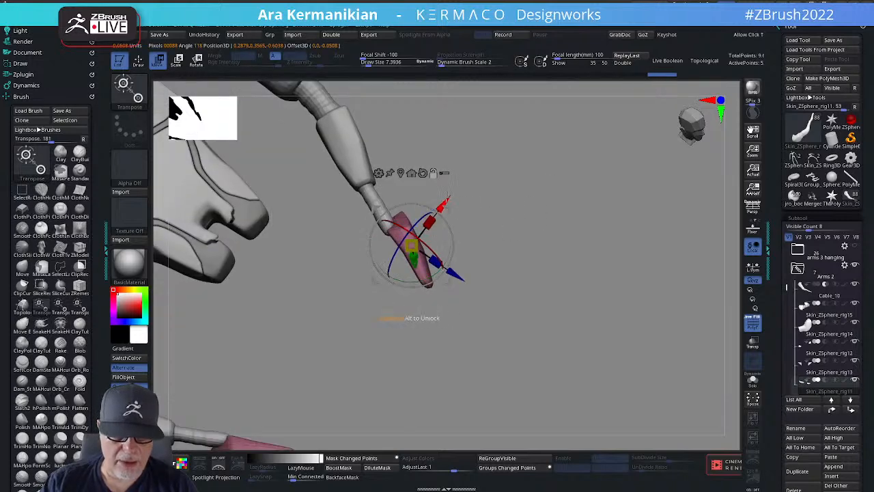
Align the gizmo with the tip armor's length and shift the piece to fit over the cable end.
left_click_drag(447, 198, 524, 102, "alt")
left_click_drag(398, 228, 423, 282, "alt")
left_click_drag(521, 255, 442, 205)
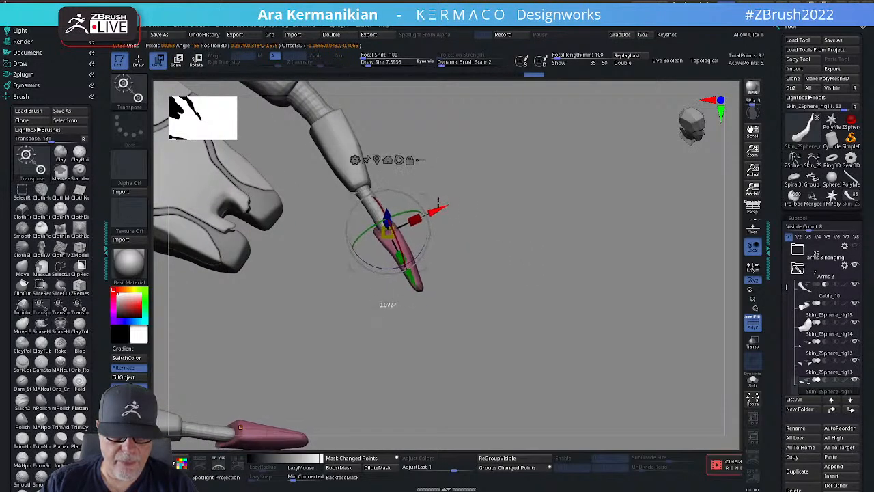
left_click_drag(556, 243, 536, 222)
left_click_drag(448, 211, 455, 192)
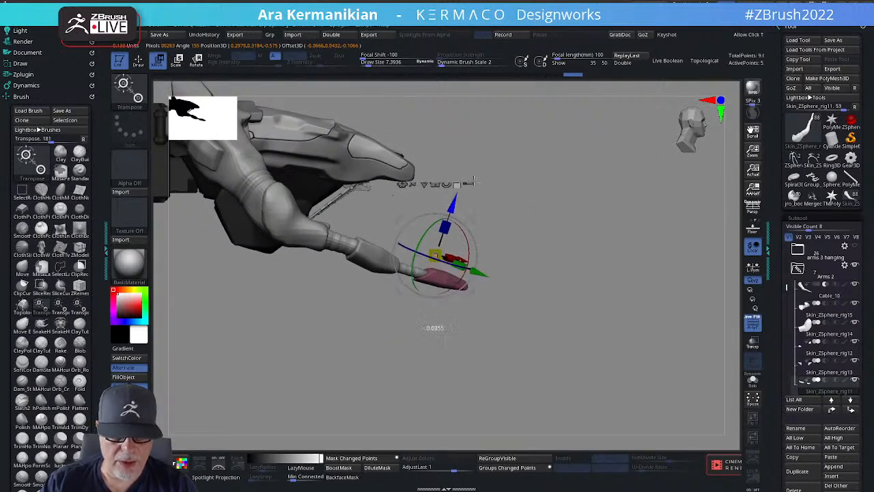
left_click_drag(550, 273, 429, 361, "alt")
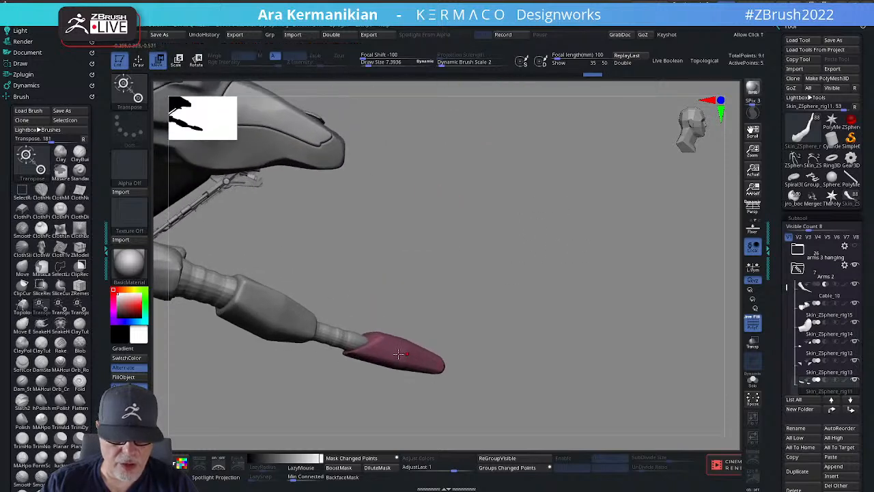
Place the gizmo at the middle of the tip armor and rotate the piece about 159 degrees around its length.
left_click(398, 353)
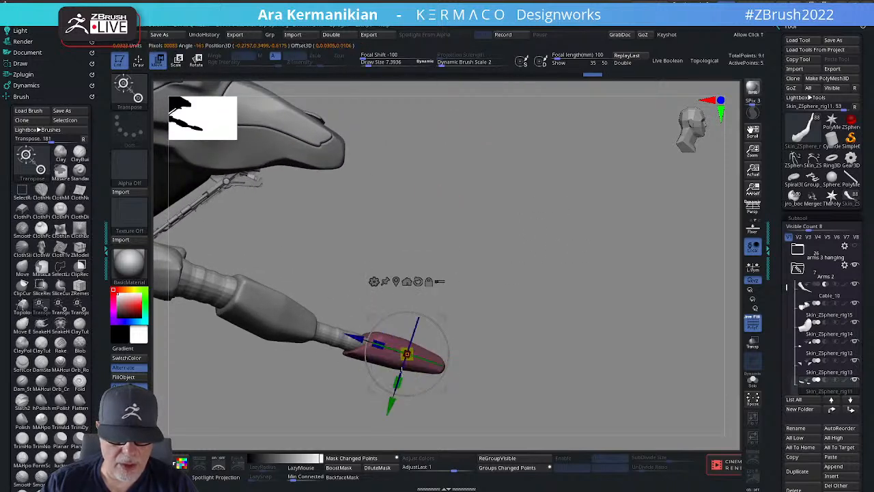
left_click_drag(578, 311, 599, 253, "alt")
left_click_drag(564, 245, 506, 238)
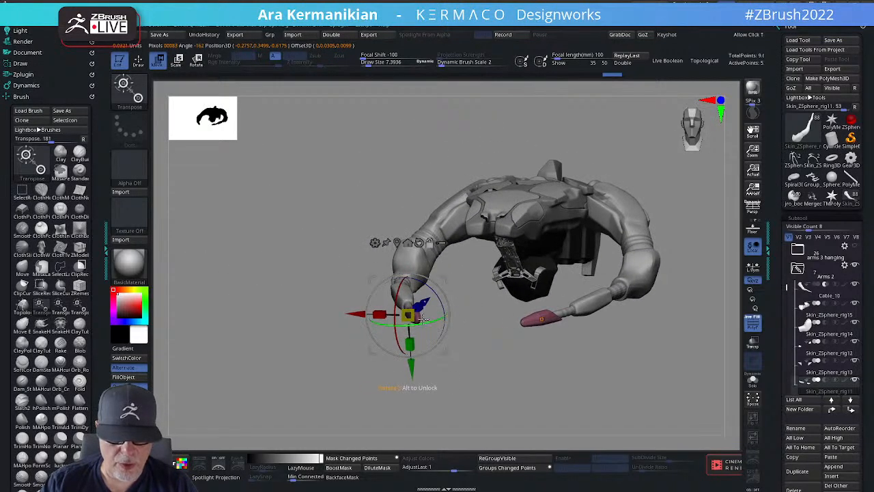
left_click_drag(440, 321, 412, 440)
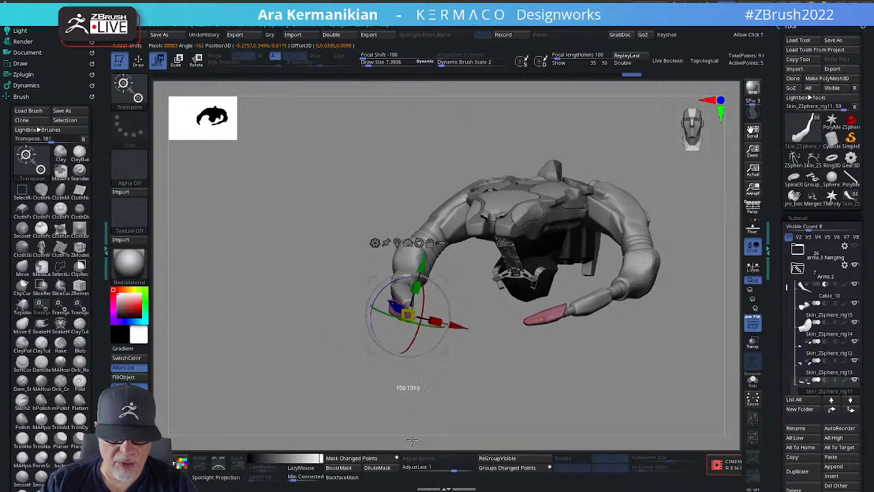
Move the rotated tip armor back onto the cable end and fine-tune its position and angle from front, side and top.
left_click_drag(481, 365, 472, 404)
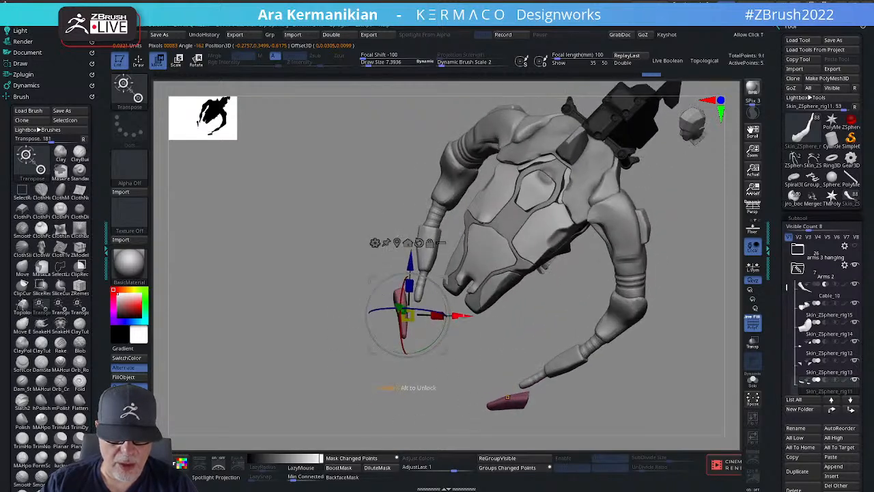
left_click_drag(462, 314, 477, 316)
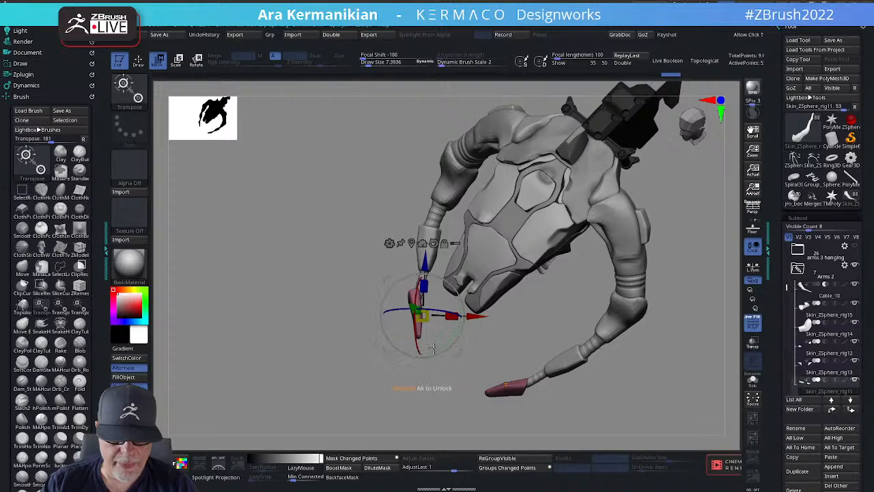
left_click_drag(433, 348, 424, 353)
left_click_drag(371, 423, 495, 290)
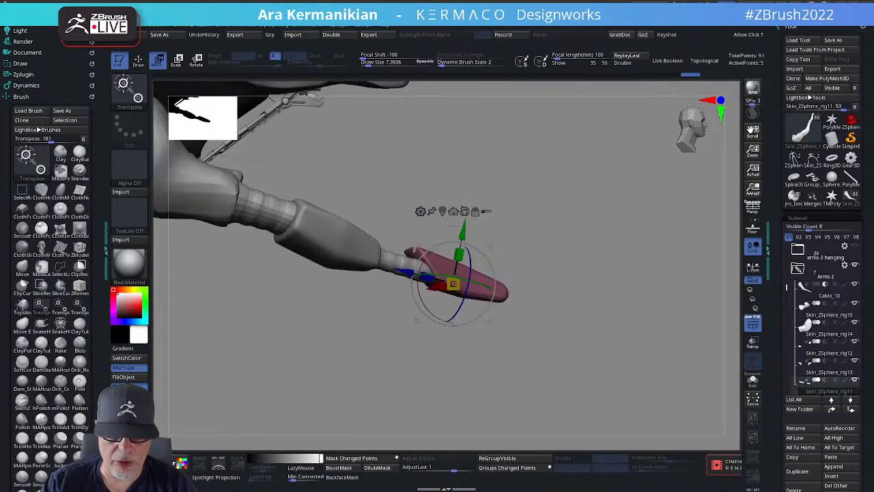
left_click_drag(465, 230, 464, 233)
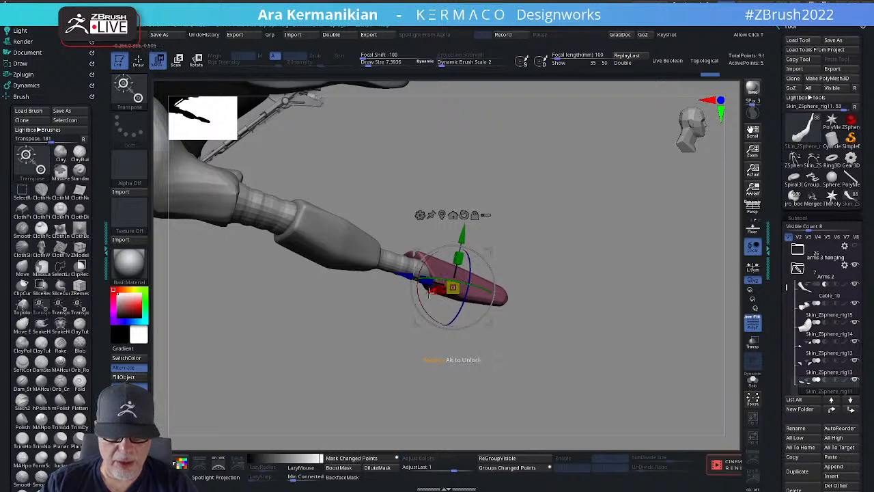
left_click_drag(429, 292, 429, 291)
left_click_drag(597, 246, 453, 205)
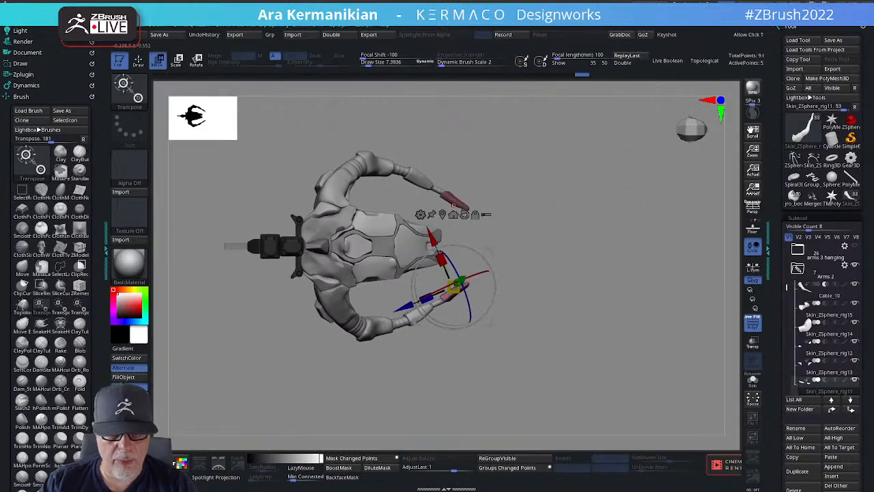
Switch to the Move brush and reshape the tip armor, adjusting its open rim around the cable end from side and top.
key("q")
mouse_move(554, 271)
left_mouse_down()
mouse_move(557, 203)
mouse_move(578, 196)
mouse_move(593, 220)
left_mouse_up()
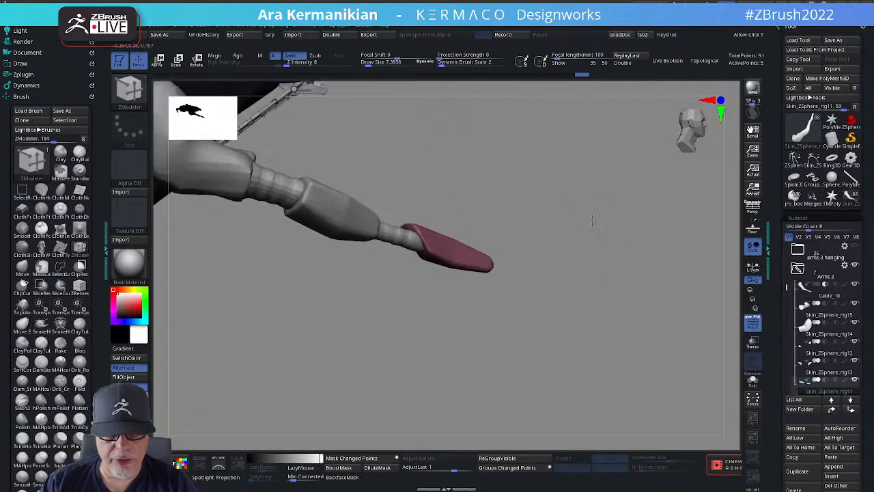
key("b")
key("m")
key("v")
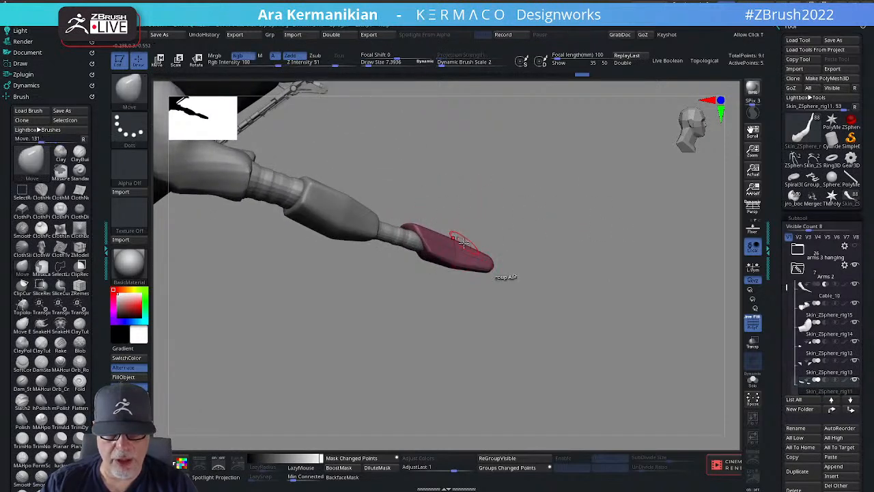
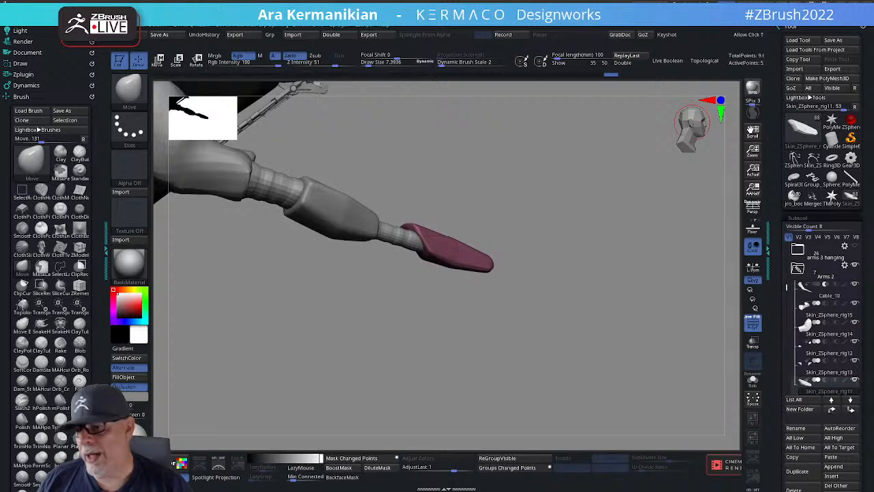
key("shift")
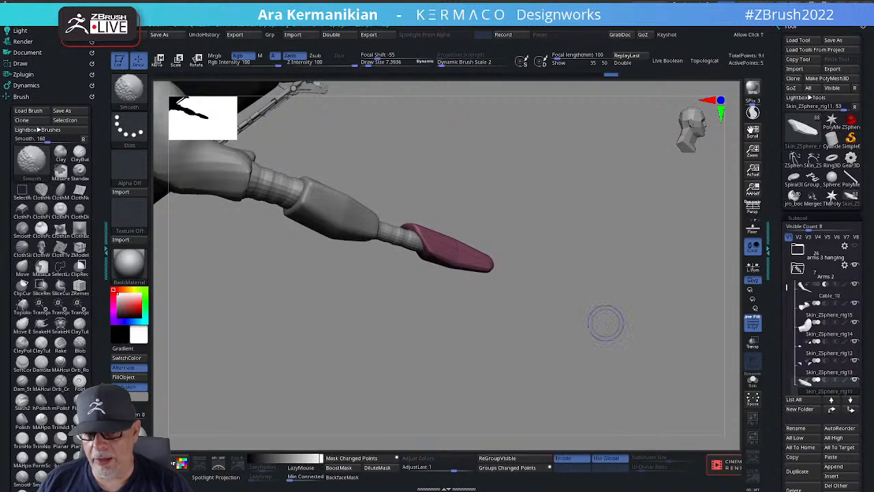
mouse_move(636, 307)
left_mouse_down()
mouse_move(590, 323)
mouse_move(617, 316)
left_mouse_up()
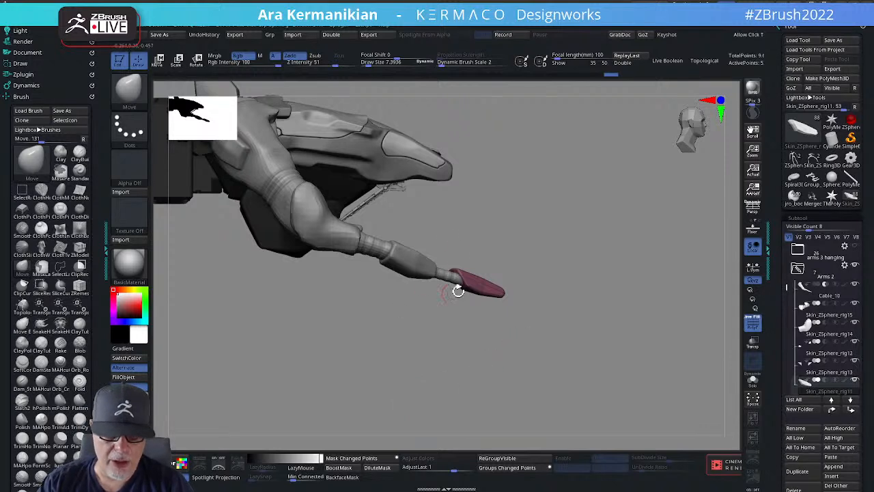
mouse_move(540, 232)
left_mouse_down()
mouse_move(546, 224)
mouse_move(546, 234)
left_mouse_up()
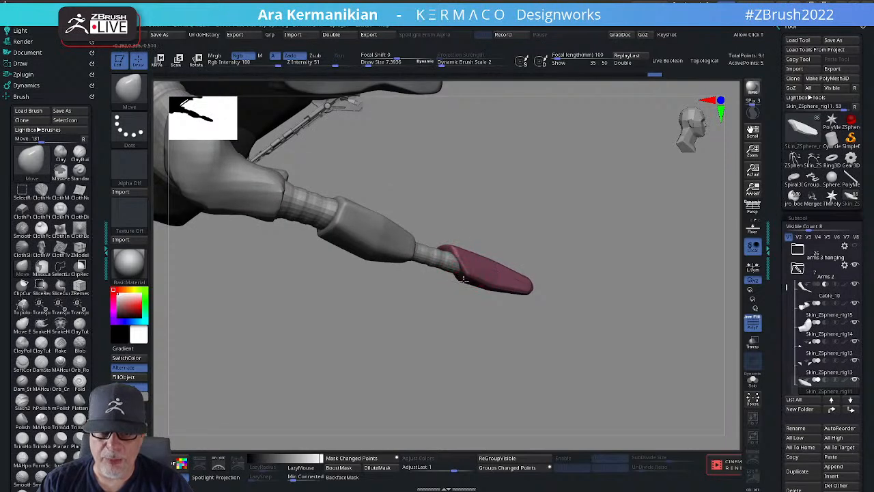
left_click_drag(588, 212, 451, 253, "alt")
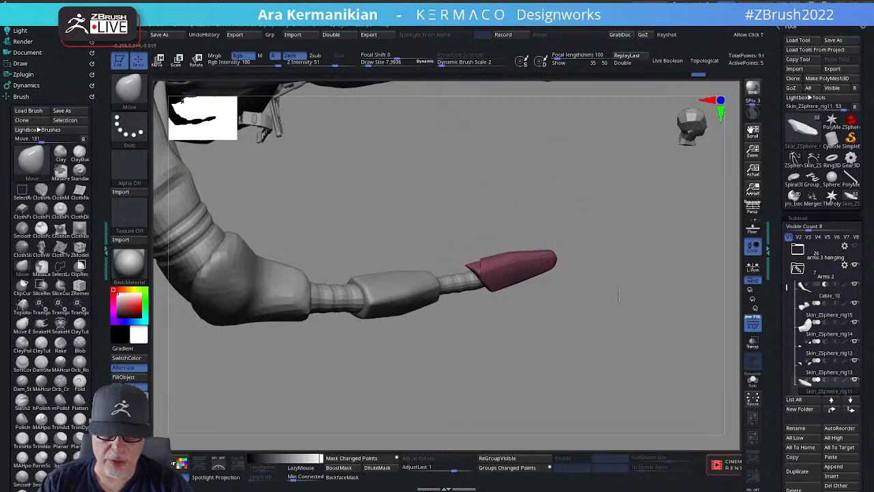
left_click_drag(618, 295, 475, 276)
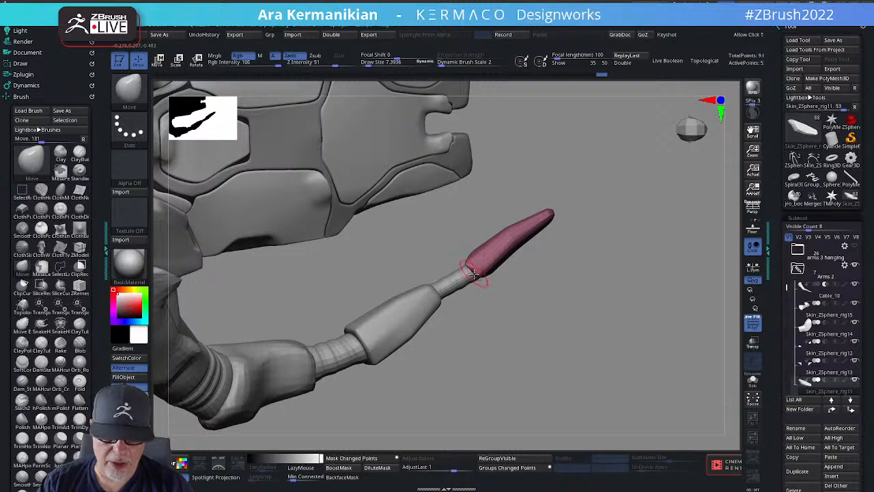
left_click_drag(548, 325, 526, 252)
left_click_drag(527, 216, 527, 248)
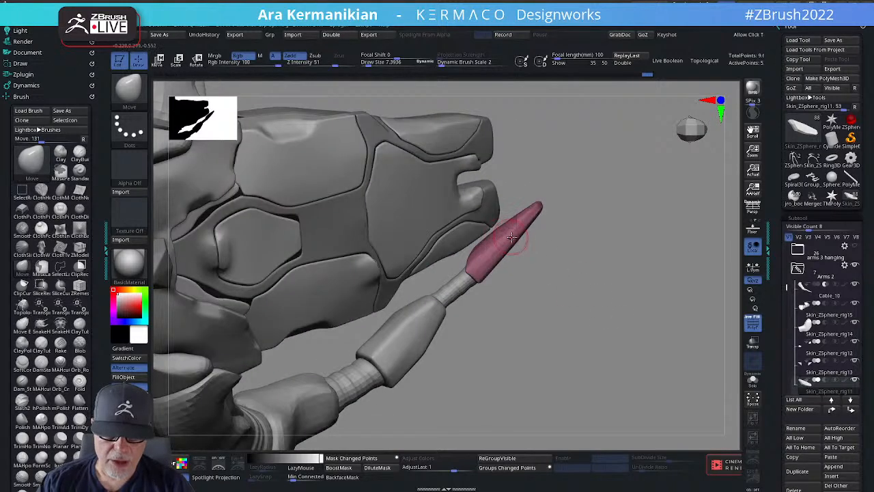
left_click_drag(570, 293, 541, 159)
left_click_drag(462, 206, 470, 216)
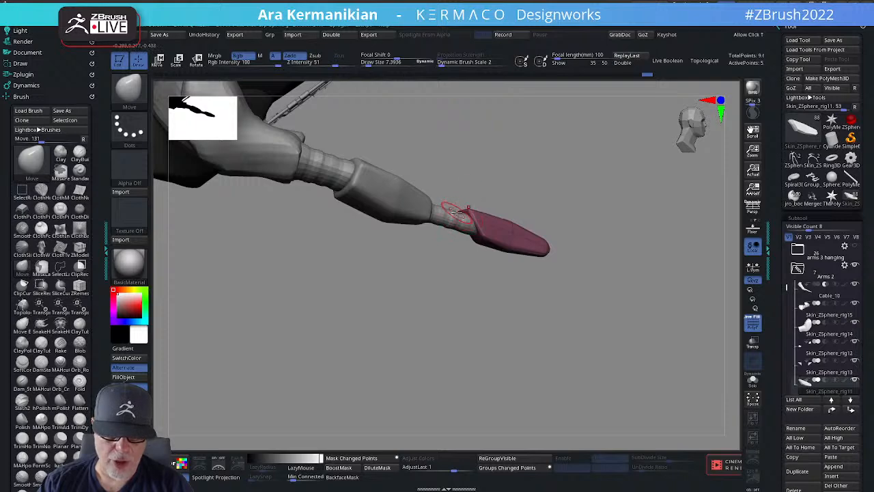
Open the QuickSave preferences and check the maximum duration and rest duration settings.
left_click_drag(556, 216, 615, 256)
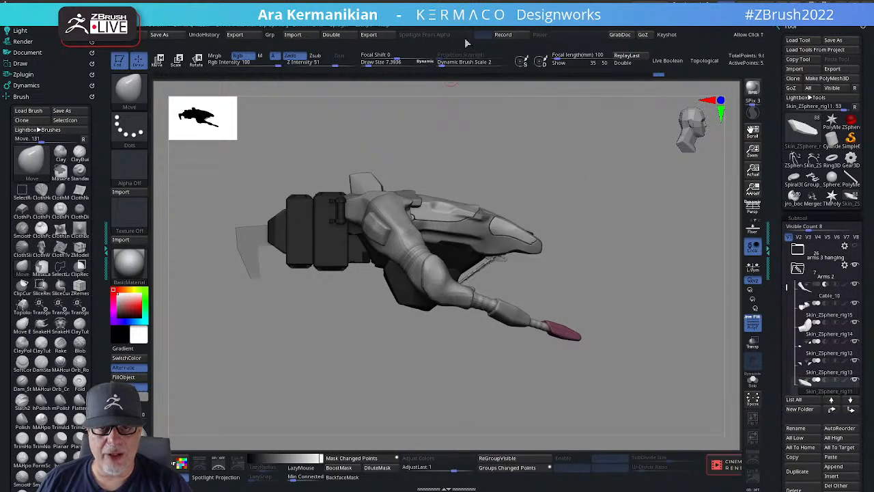
mouse_move(469, 30)
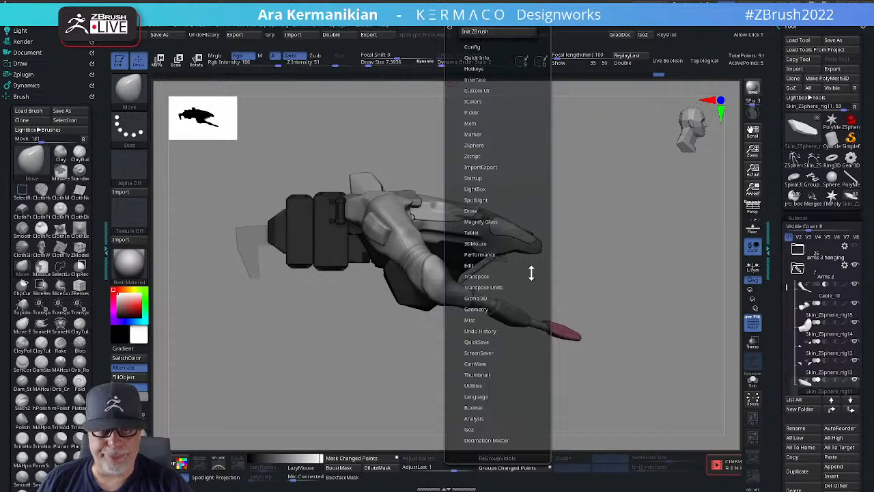
left_click_drag(531, 282, 537, 263)
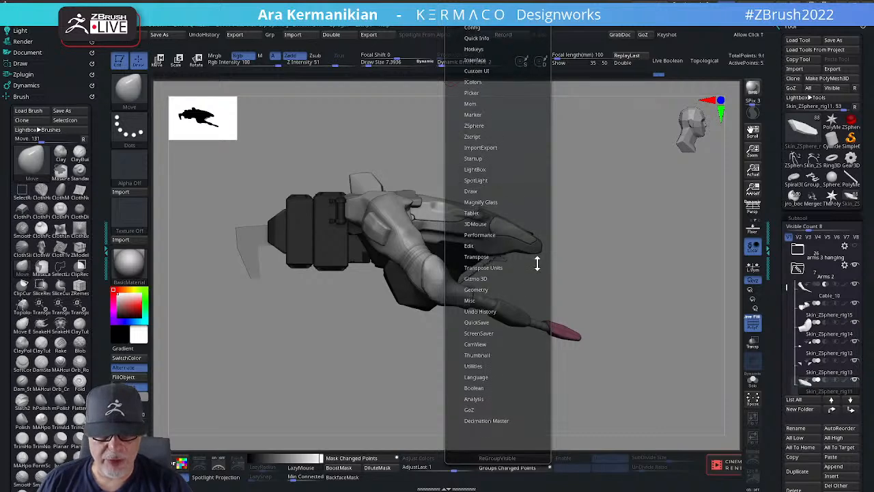
left_click(478, 322)
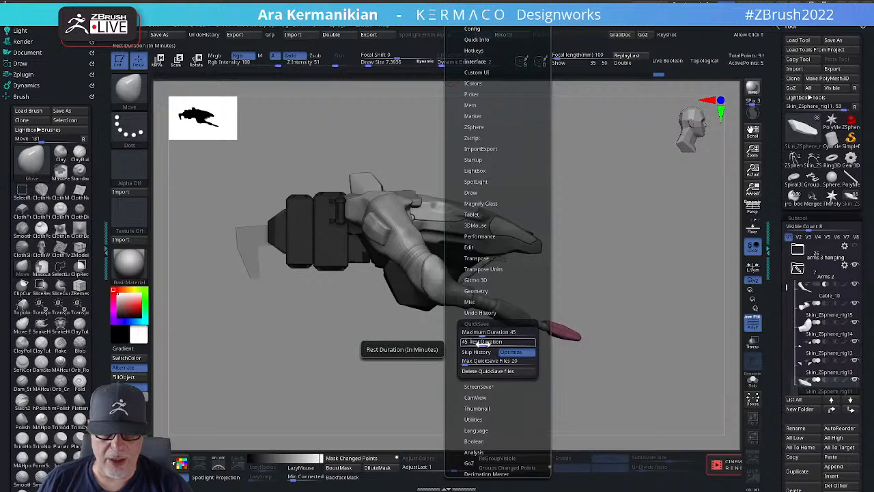
left_click_drag(580, 341, 490, 353)
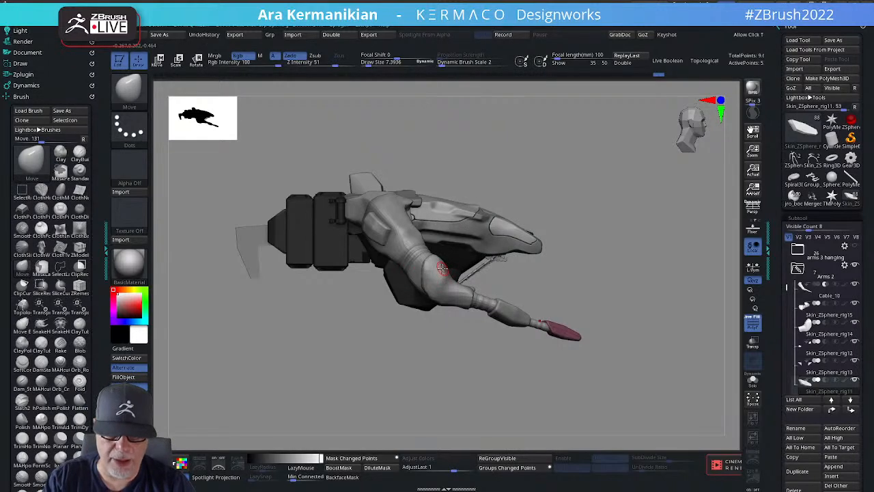
Refine the shape of the tip armor around the cable end with the Move brush from side, front and outer angles.
left_click_drag(627, 254, 532, 251)
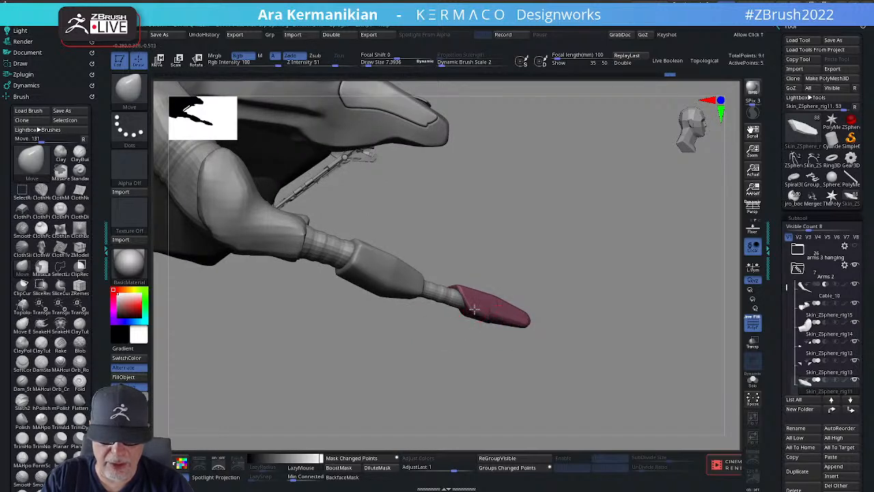
left_click_drag(599, 297, 445, 324)
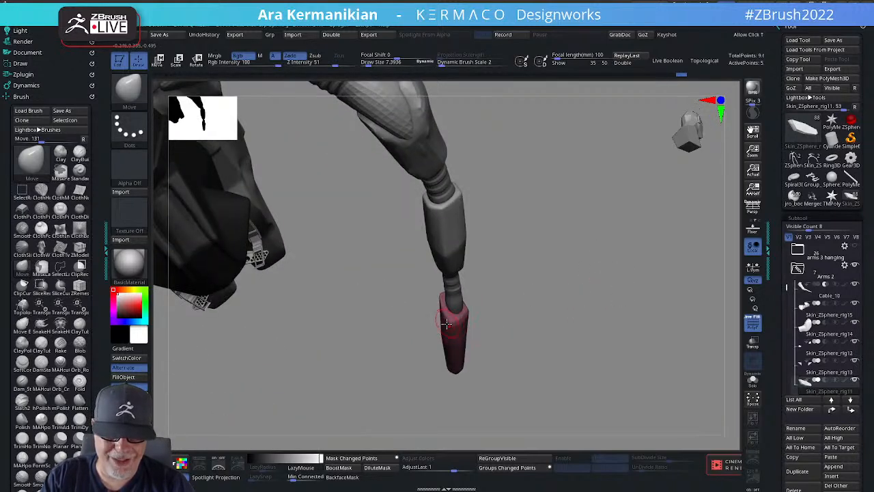
left_click_drag(526, 309, 472, 303)
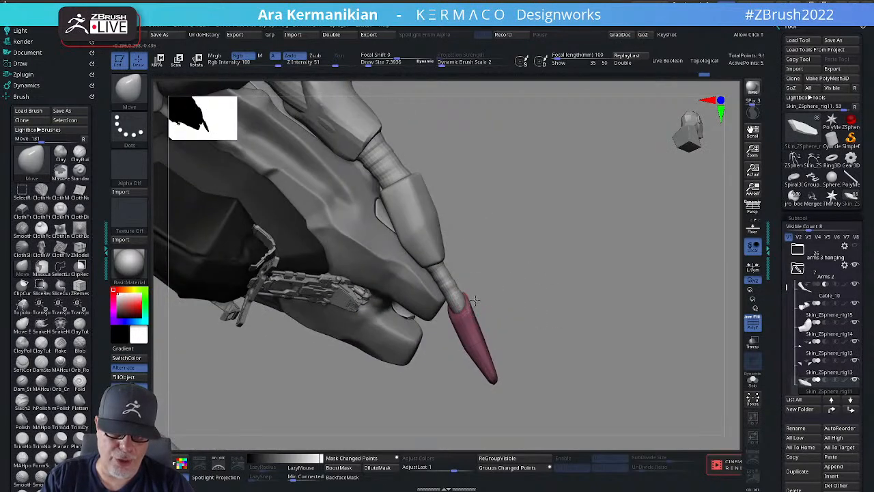
left_click_drag(556, 312, 481, 321)
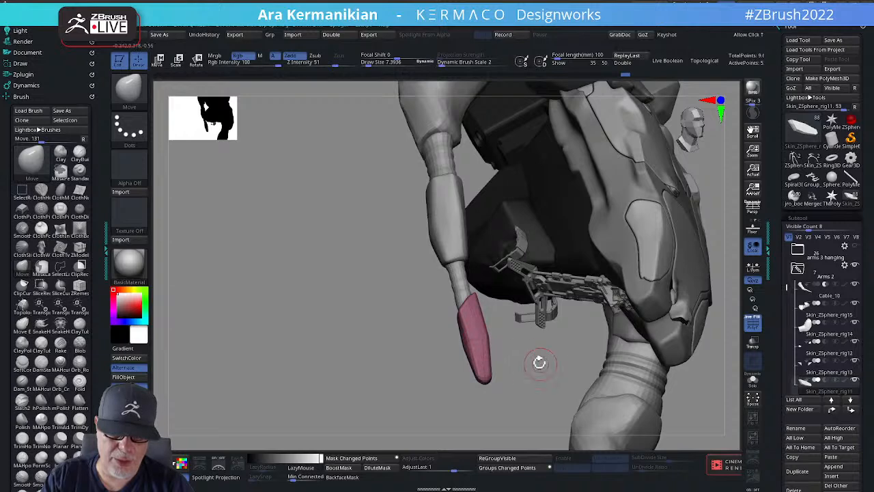
left_click_drag(539, 362, 468, 335)
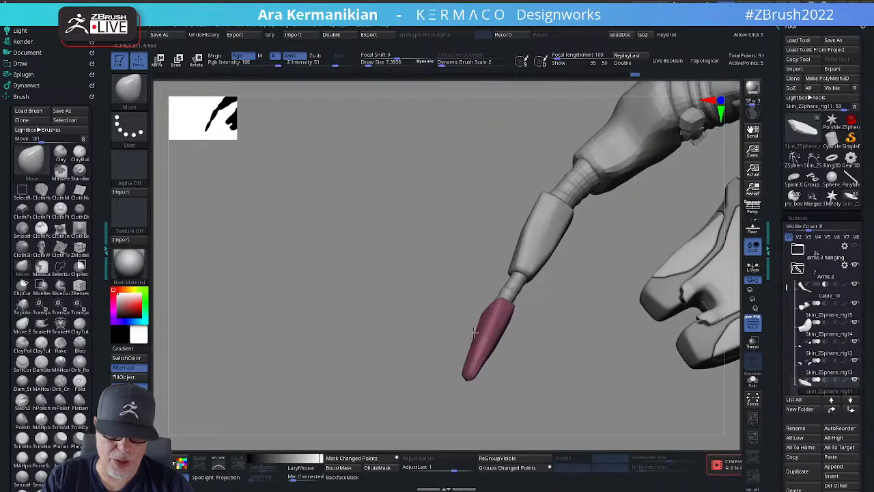
Make the arm cable the active subtool and use ZModeler to recess its alternating polygroup bands.
left_click_drag(556, 380, 308, 353)
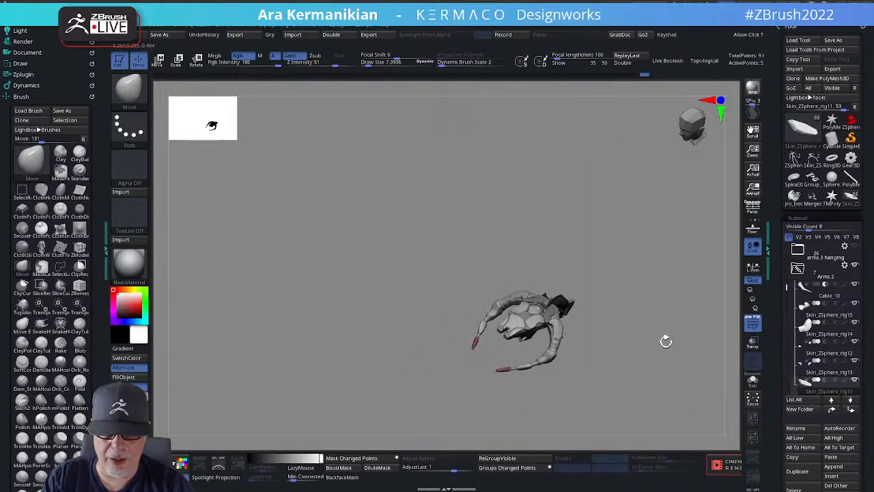
left_click_drag(666, 342, 754, 309, "alt")
left_click_drag(591, 314, 586, 222)
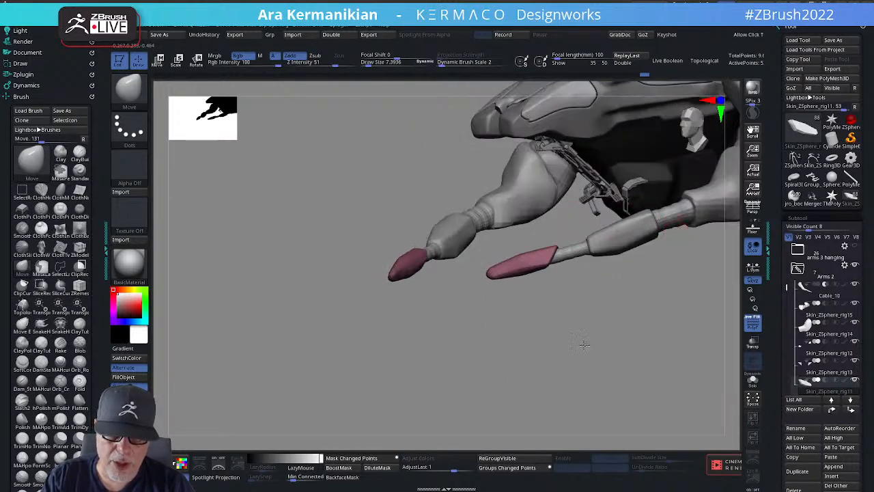
left_click_drag(584, 346, 594, 318, "alt")
left_click_drag(533, 343, 467, 353, "alt")
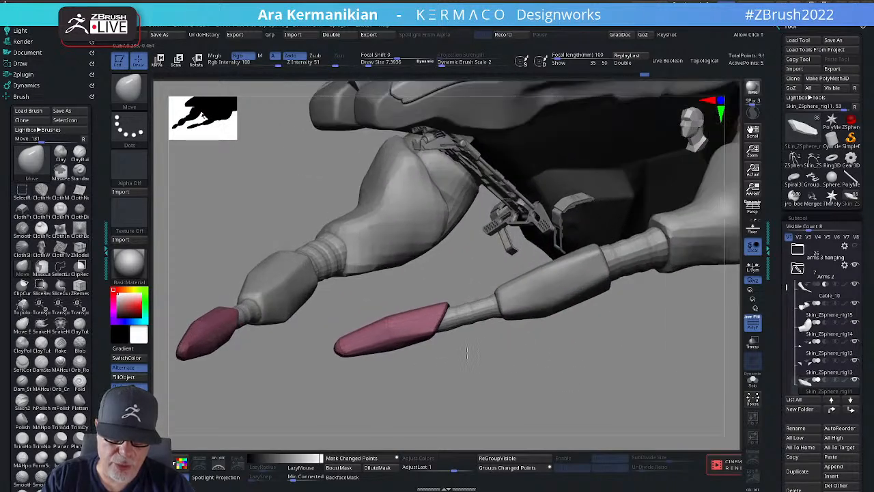
left_click(480, 308, "alt")
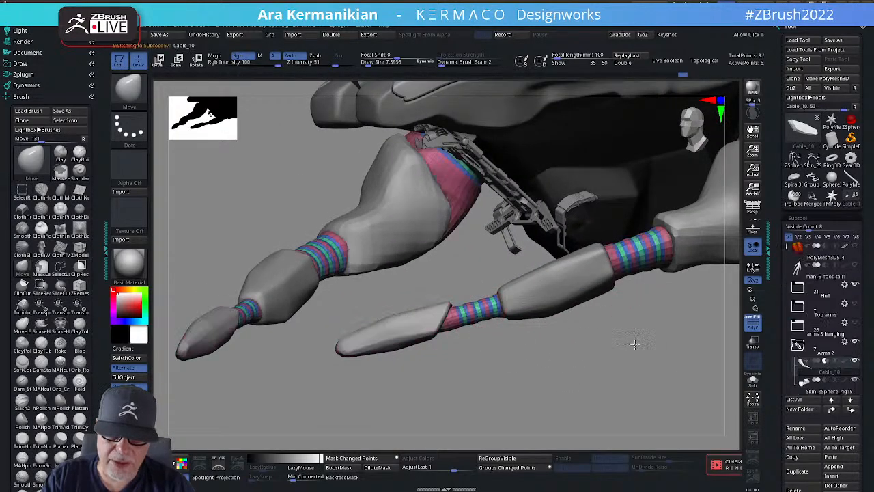
left_click_drag(635, 344, 582, 347, "alt")
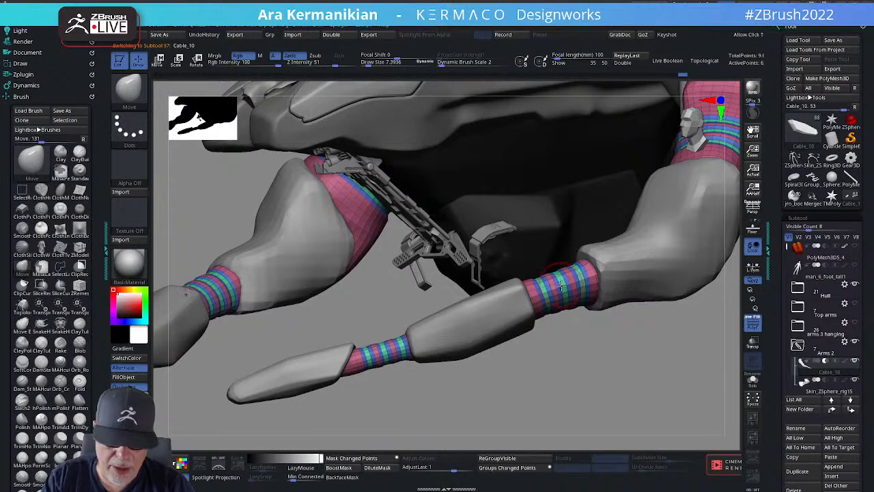
key("b")
key("z")
key("m")
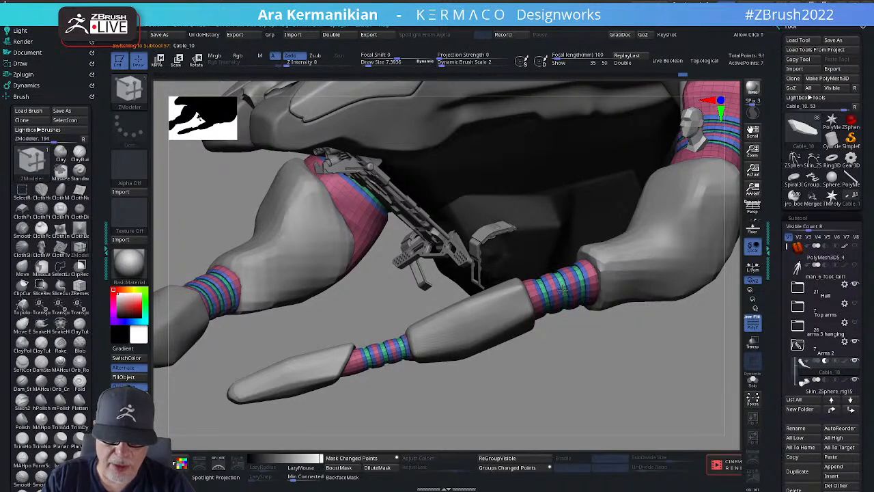
right_click_drag(589, 395, 577, 373, "ctrl")
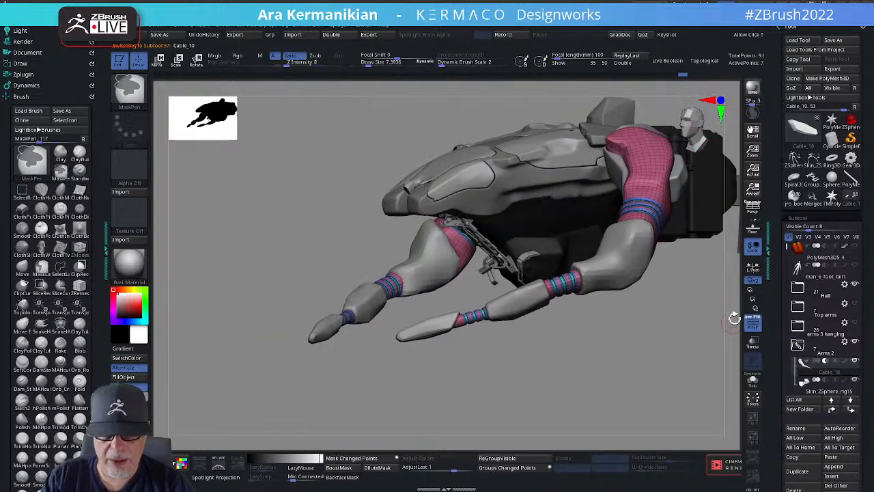
Turn off the polyframe display and examine the banded arms from the front and side.
left_click(753, 328)
left_click_drag(635, 357, 618, 313)
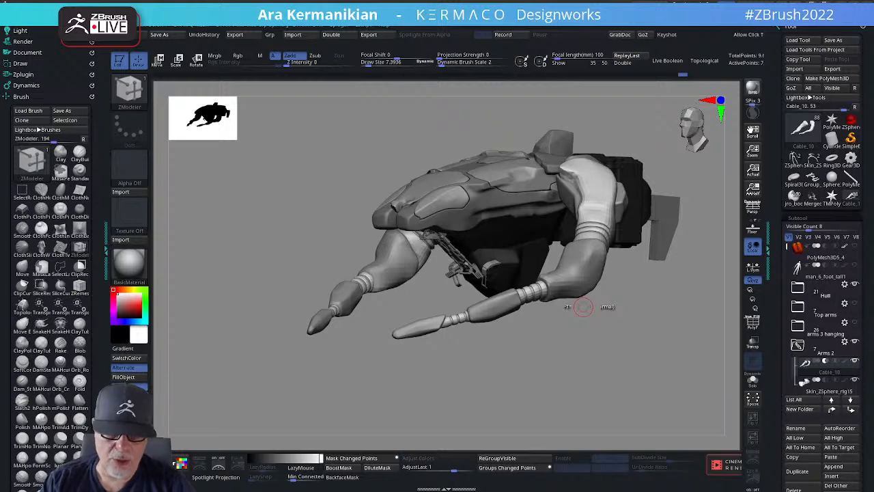
mouse_move(519, 441)
left_mouse_down()
mouse_move(640, 357)
mouse_move(583, 369)
mouse_move(617, 365)
left_mouse_up()
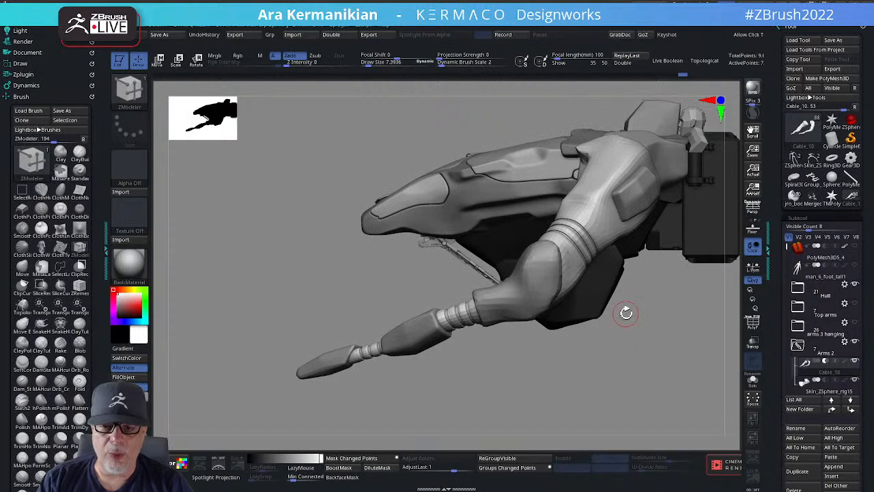
mouse_move(687, 314)
left_mouse_down()
mouse_move(610, 328)
mouse_move(576, 198)
left_mouse_up()
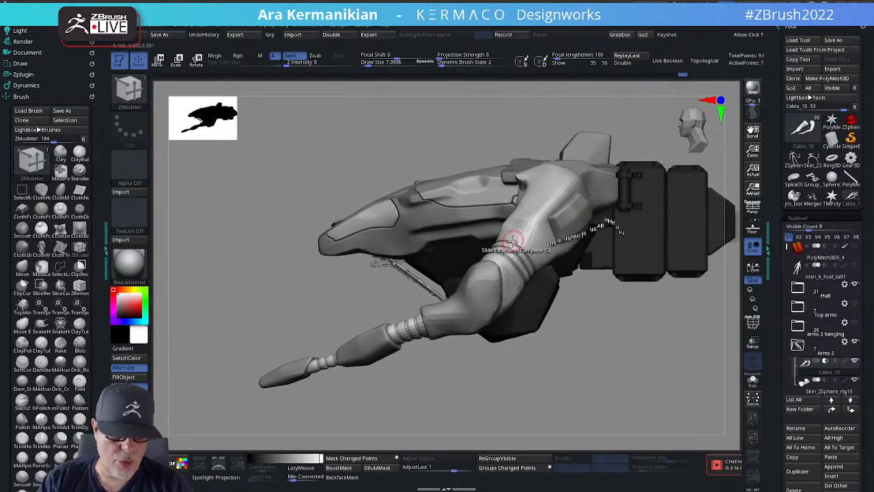
Set the Move brush's draw size to about 12.37 and reshape the upper arm cable just above its recessed bands.
key("b")
key("m")
key("v")
key("s")
left_click_drag(536, 258, 492, 248)
left_click_drag(499, 252, 493, 247)
left_click_drag(493, 248, 494, 238)
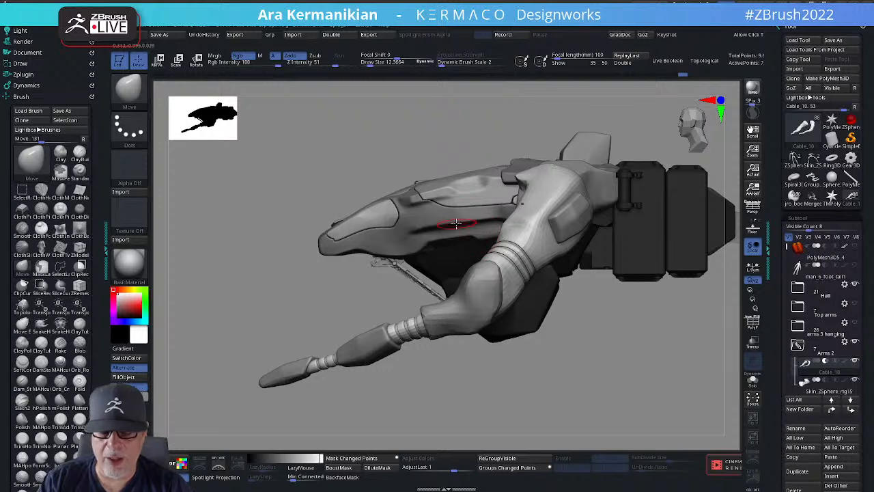
left_click_drag(618, 388, 628, 384)
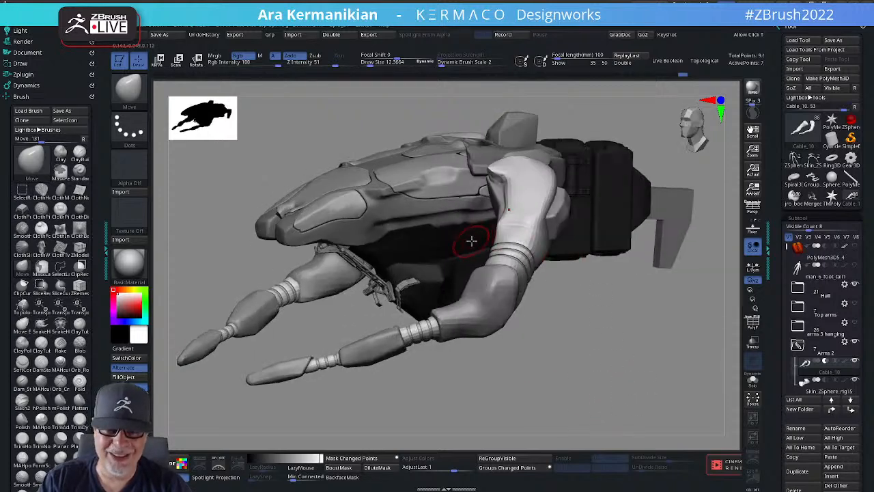
left_click_drag(497, 237, 502, 238)
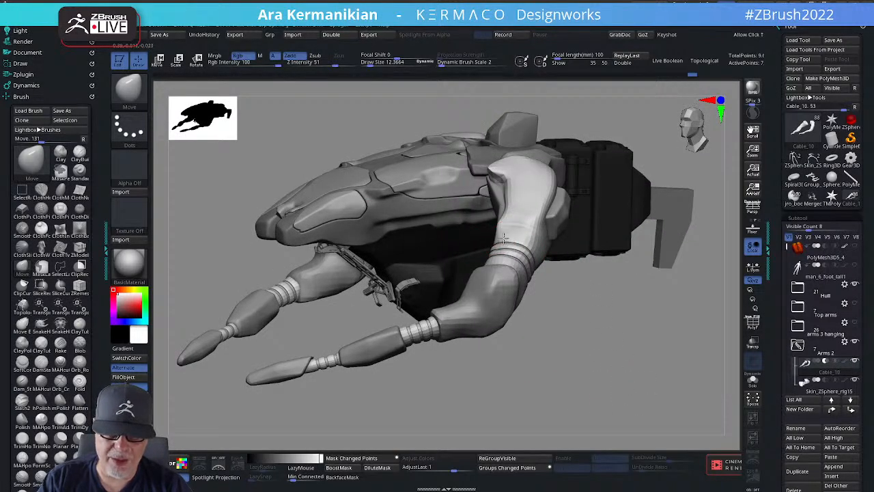
Polish the upper arm cable above the bands with hPolish at draw size 10.99, and adjust the area with Move and Smooth.
mouse_move(659, 312)
left_mouse_down()
mouse_move(645, 338)
mouse_move(595, 330)
mouse_move(580, 343)
mouse_move(580, 328)
mouse_move(580, 396)
left_mouse_up()
right_click(550, 294)
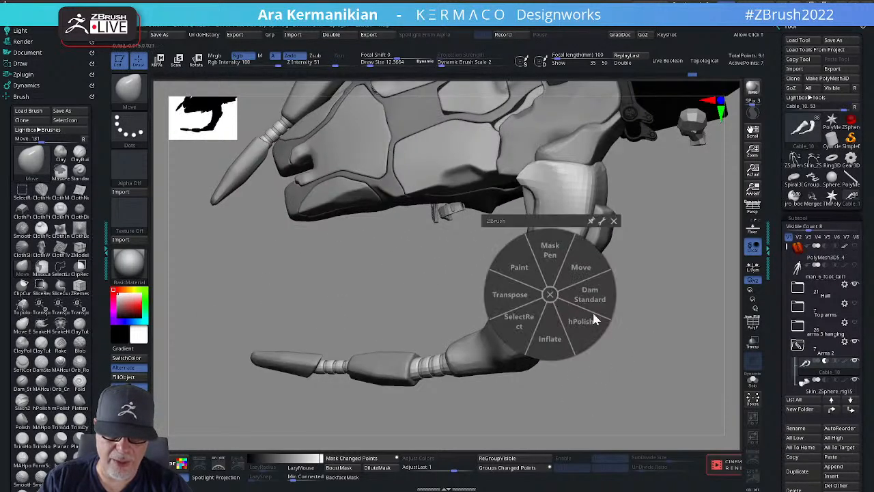
left_click(579, 321)
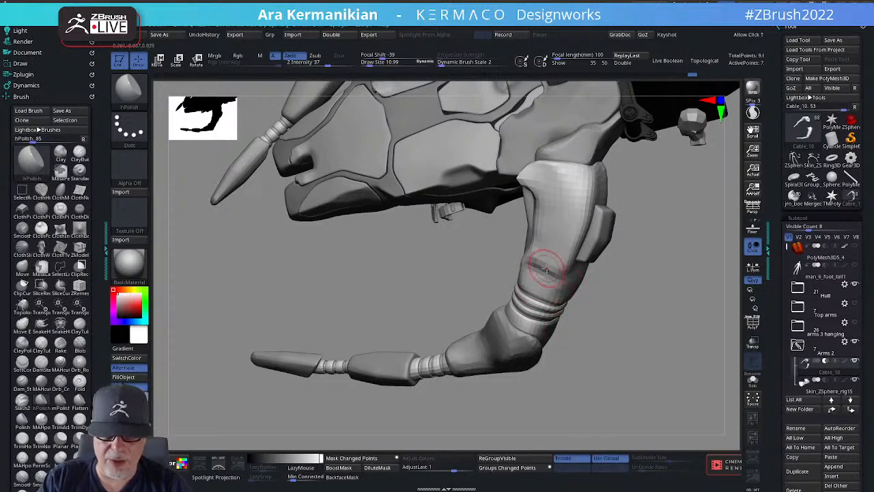
key("b")
key("m")
key("v")
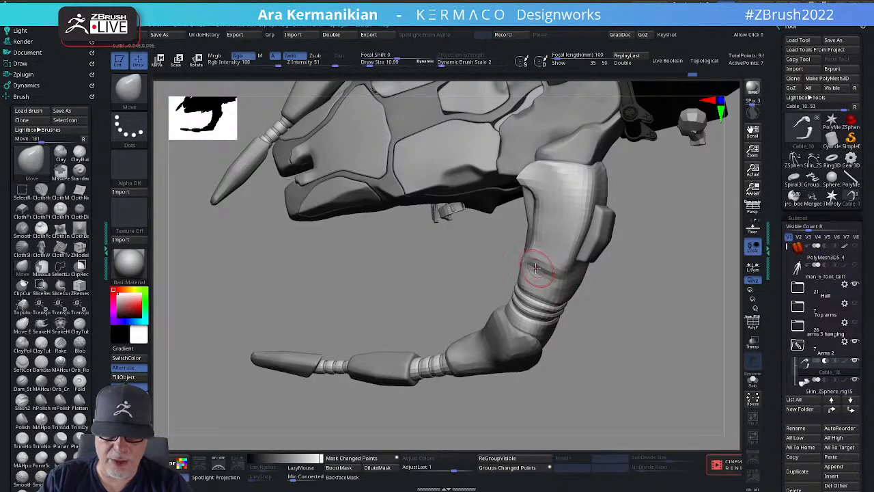
key("shift")
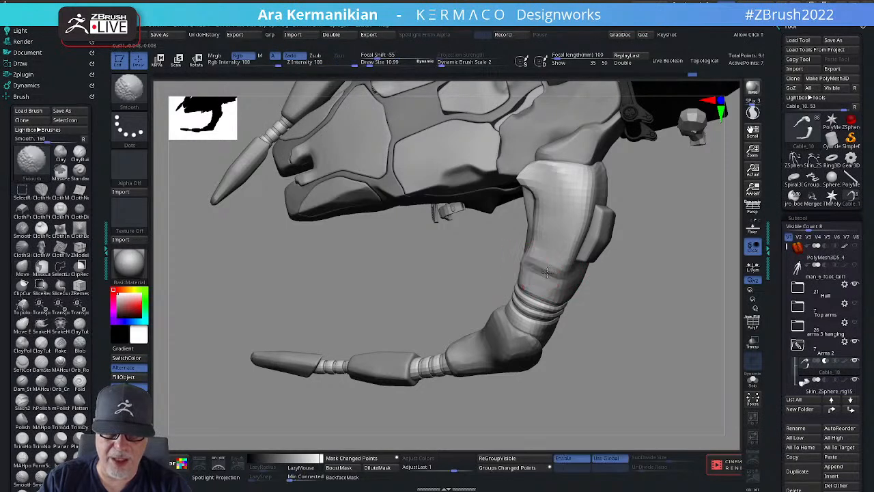
Carve a crease around the upper arm cable above the recessed bands with the Dam Standard brush.
right_click(527, 277)
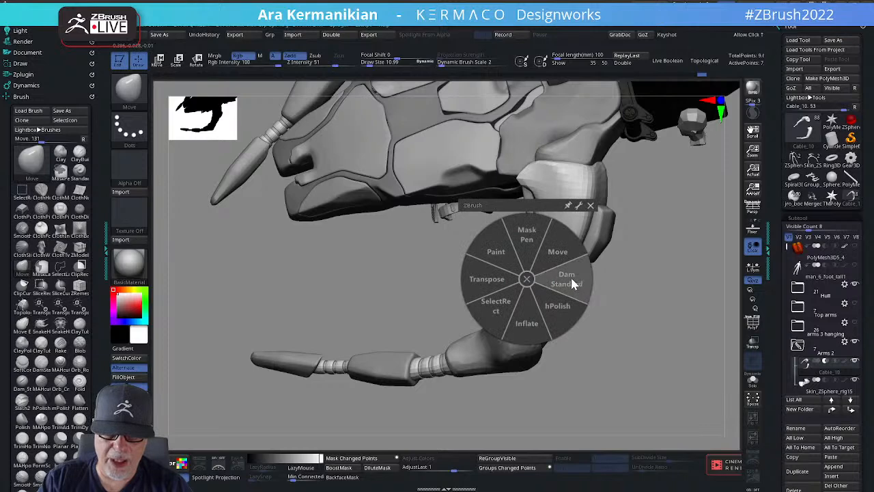
left_click(572, 282)
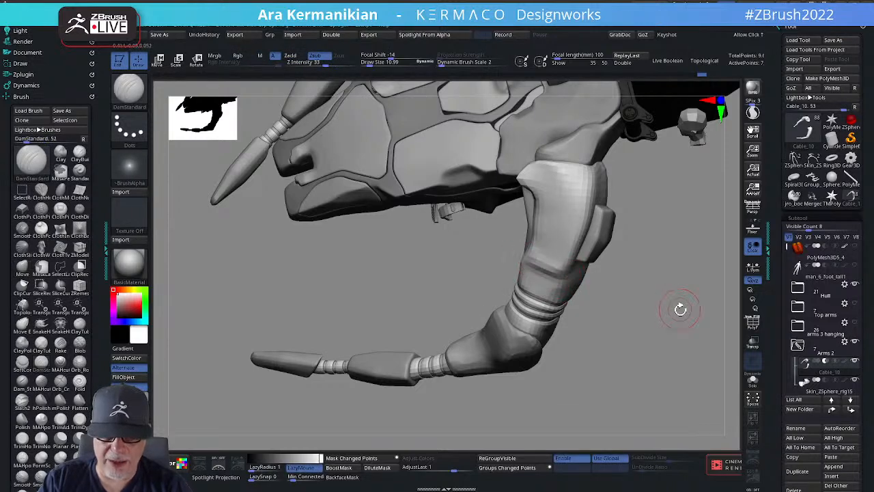
left_click_drag(680, 309, 569, 273)
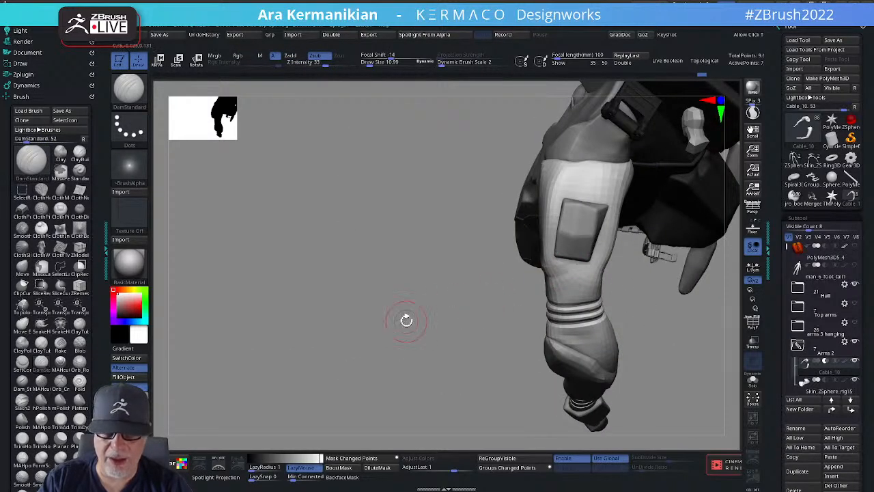
left_click_drag(406, 318, 581, 273)
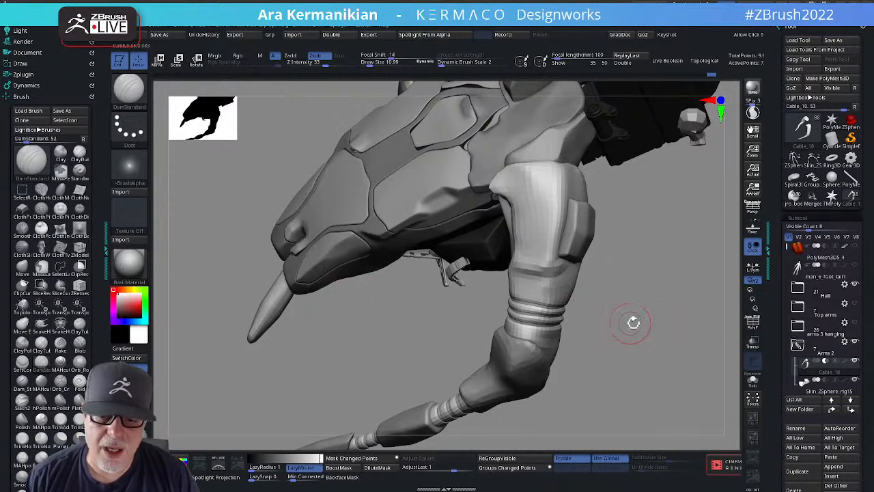
mouse_move(630, 321)
left_mouse_down()
mouse_move(648, 313)
mouse_move(511, 312)
left_mouse_up()
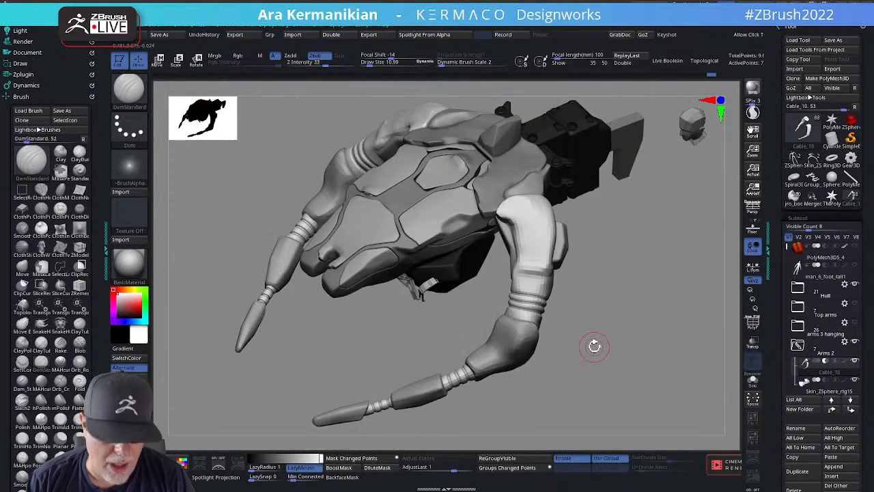
Reshape the upper arm cable around its recessed bands with the Move brush at draw size 10.99.
key("b")
key("m")
key("v")
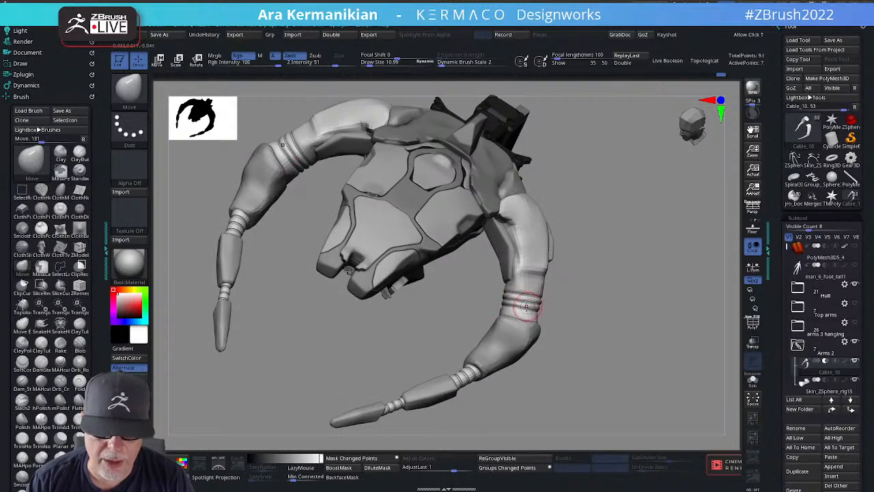
key("shift")
left_click_drag(616, 334, 553, 307)
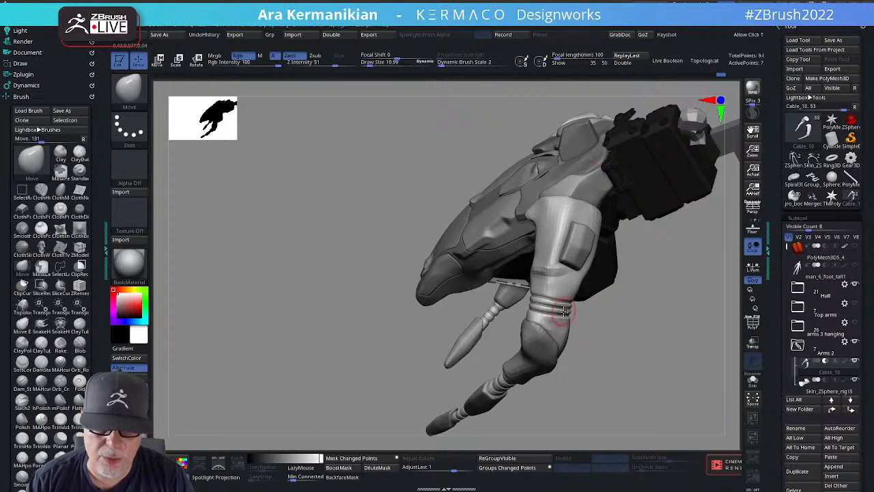
mouse_move(596, 331)
left_mouse_down()
mouse_move(586, 308)
mouse_move(618, 333)
mouse_move(581, 314)
left_mouse_up()
Adjust the arm's form below the recessed bands with the Move brush at draw sizes 28.75 and about 17.03.
key("s")
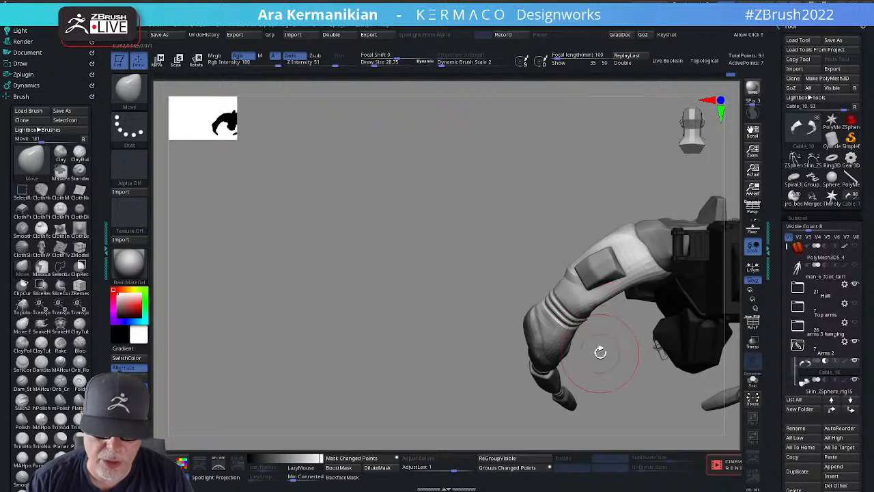
right_click_drag(600, 351, 610, 345)
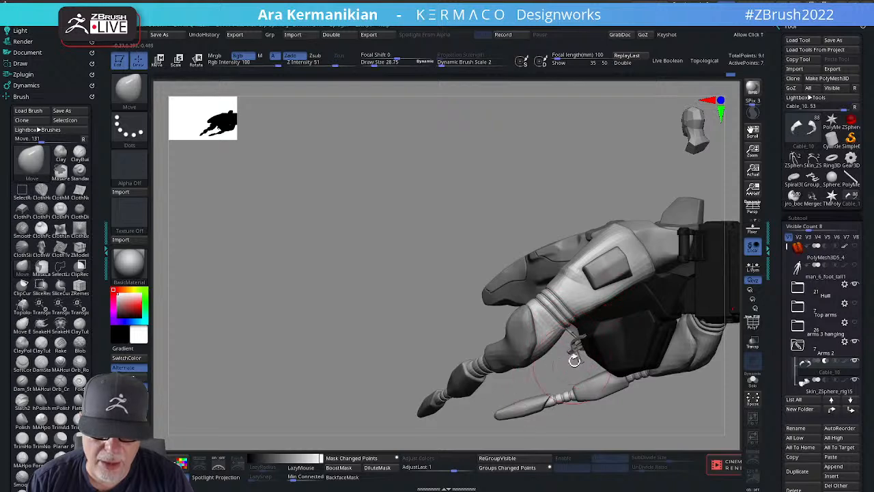
right_click_drag(575, 361, 576, 353)
key("s")
left_click_drag(565, 353, 564, 352)
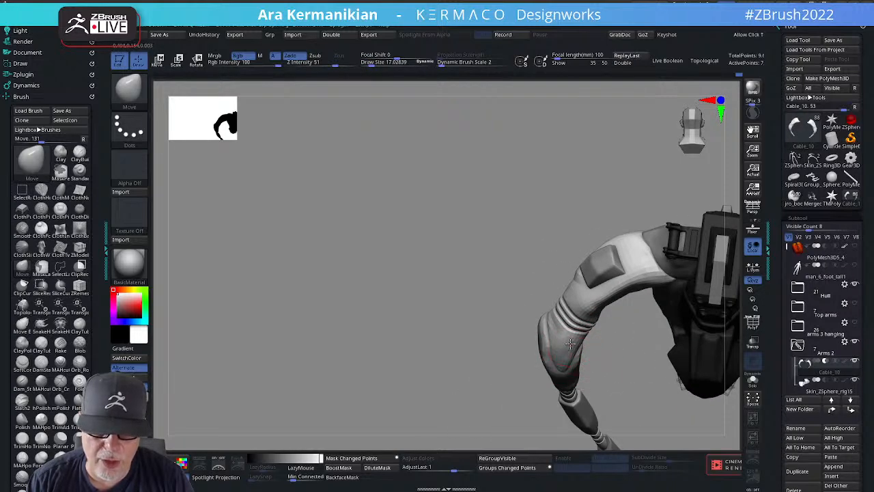
right_click_drag(608, 377, 630, 387)
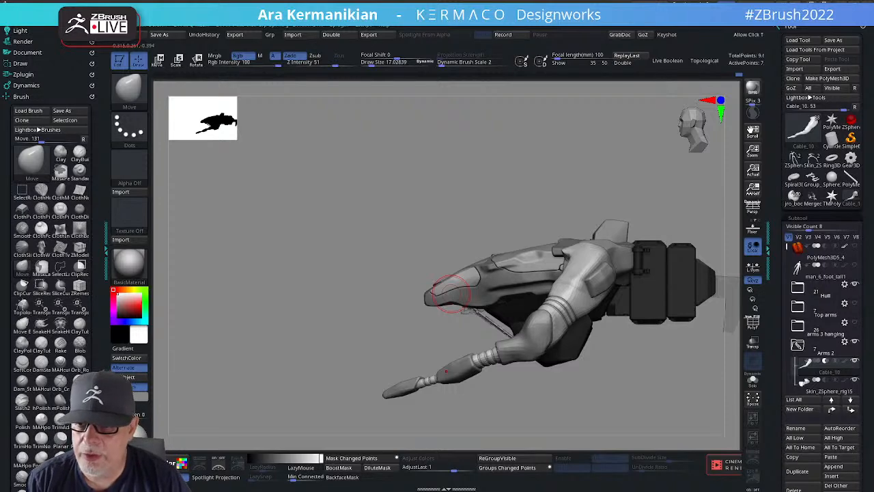
Switch to the Sphere3D tool, set KnifeCurve as the cutting brush, and convert the sphere to a PolyMesh3D.
left_click(832, 180)
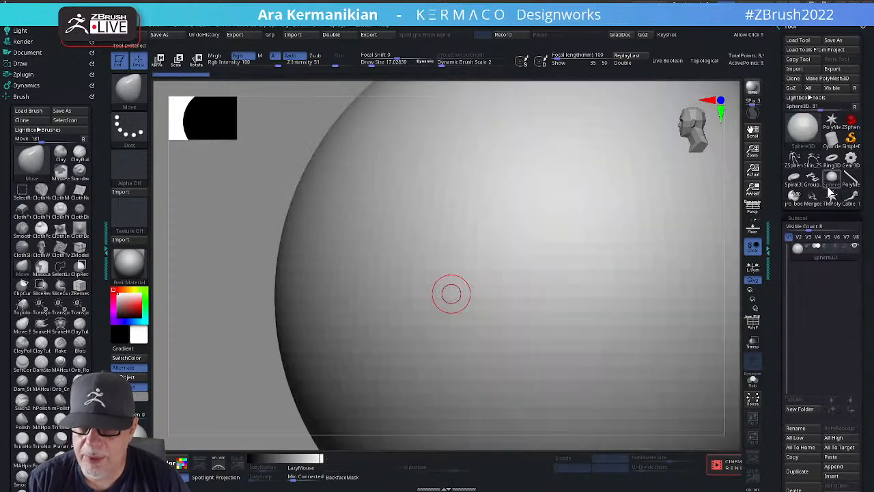
key("f")
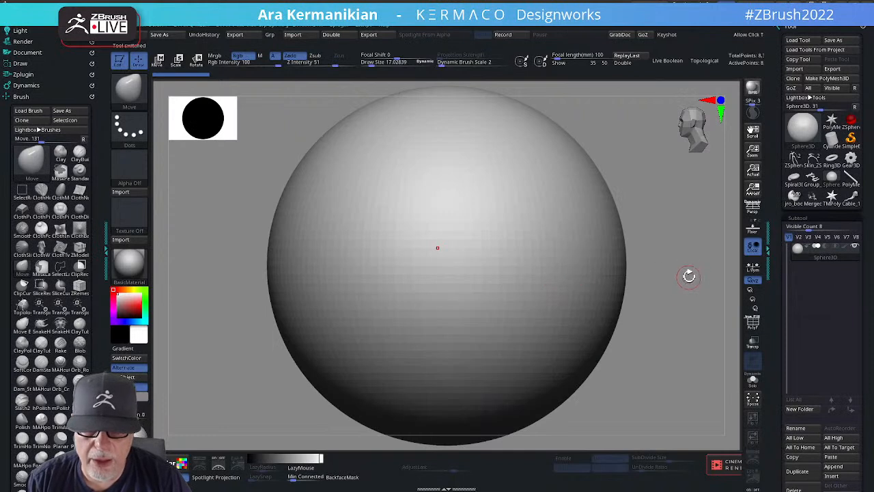
left_click_drag(695, 276, 640, 271, "alt")
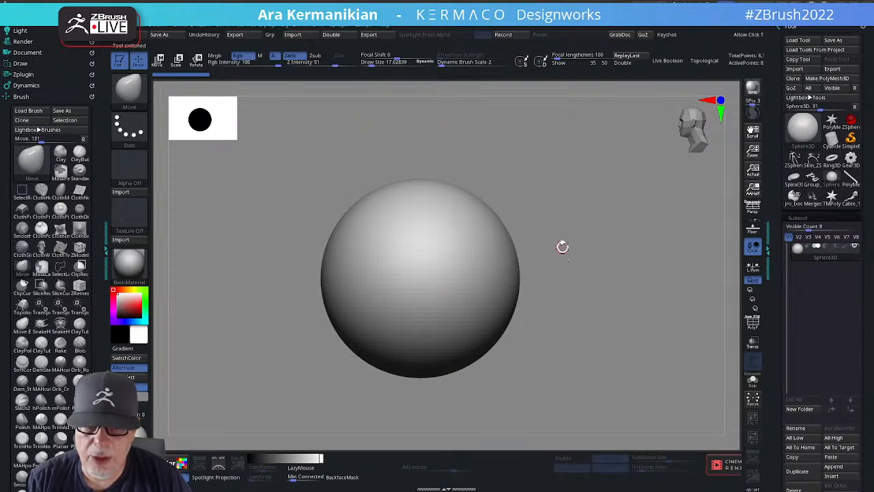
key("ctrl+shift")
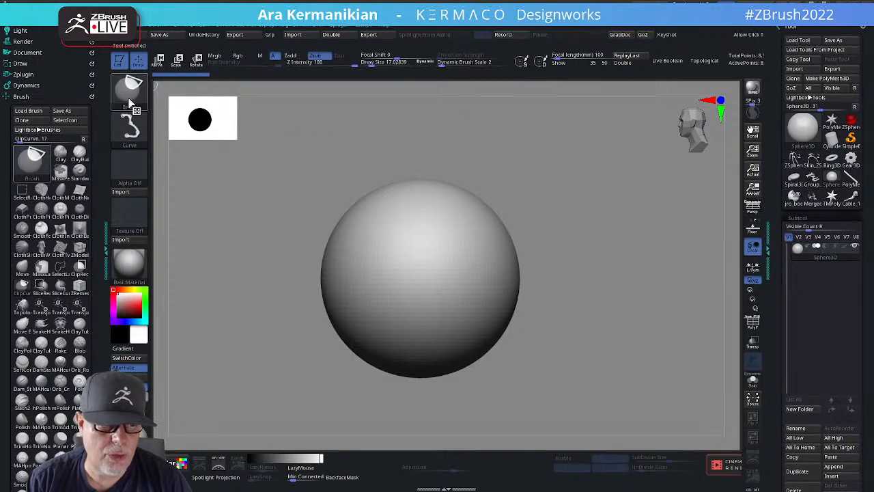
left_click(129, 84)
left_click(262, 103)
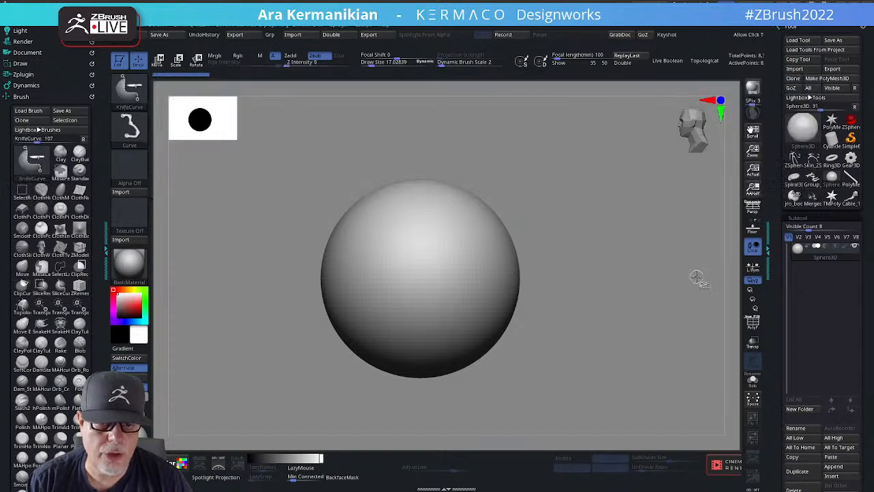
left_click(833, 79)
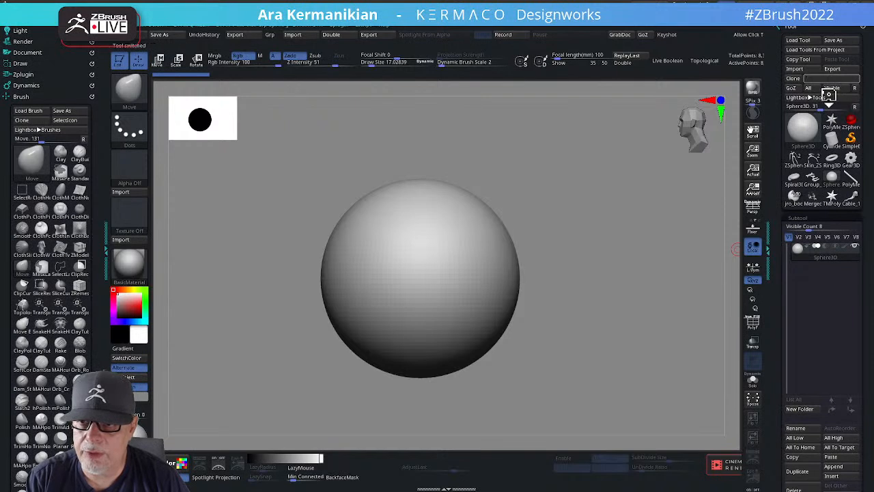
Slice off one side of the sphere diagonally with KnifeCurve and inspect the cut's polygroups with the polyframe on.
mouse_move(575, 166)
left_mouse_down("ctrl+shift")
mouse_move(331, 367)
mouse_move(330, 461)
left_mouse_up("ctrl+shift")
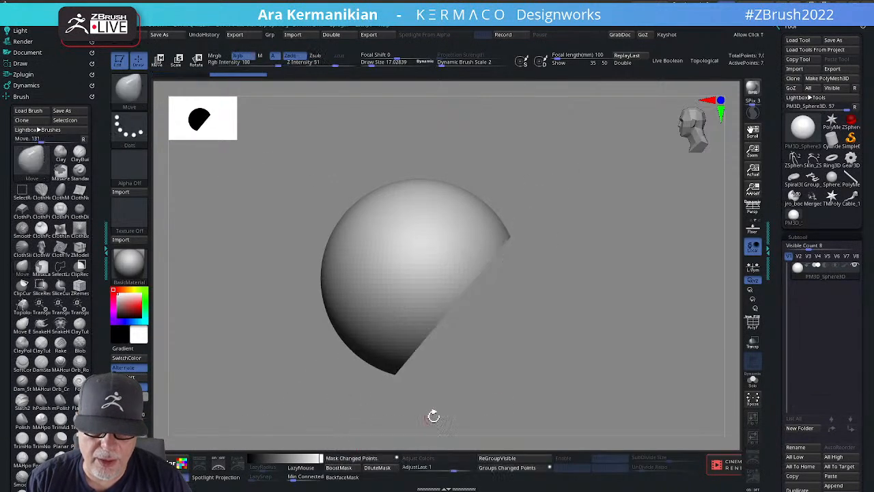
left_click_drag(433, 414, 546, 273)
left_click(752, 322)
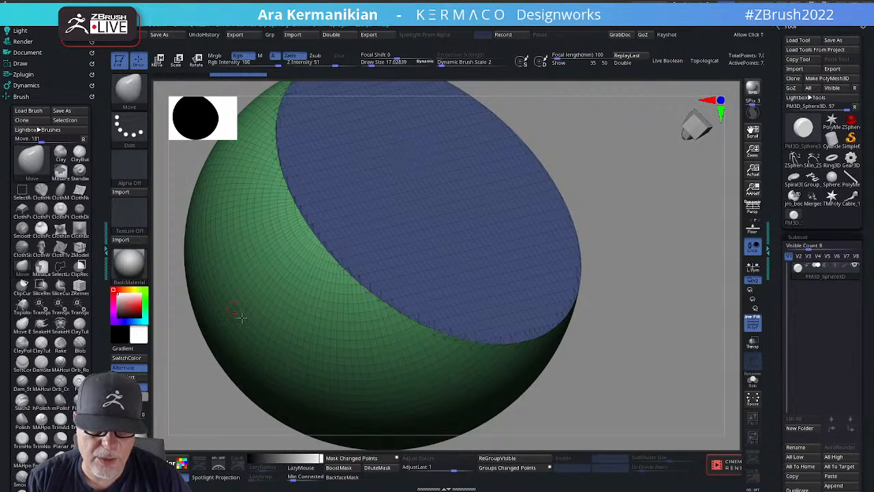
left_click_drag(672, 368, 397, 337)
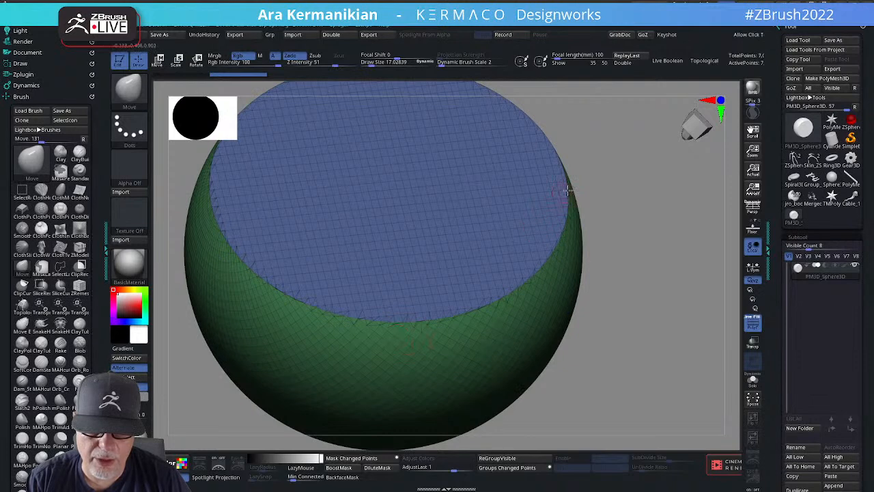
mouse_move(617, 289)
left_mouse_down("alt")
mouse_move(604, 287)
mouse_move(615, 291)
left_mouse_up("alt")
mouse_move(615, 292)
left_mouse_down()
mouse_move(628, 298)
mouse_move(621, 301)
left_mouse_up()
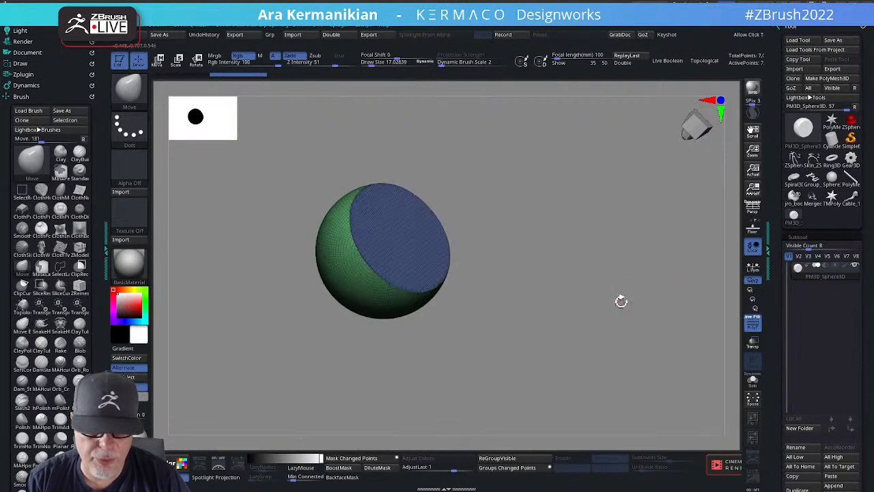
Try ZRemeshing the sliced sphere without KeepGroups, inspect the edge of the cut, and undo the remesh.
key("space")
left_click(605, 290)
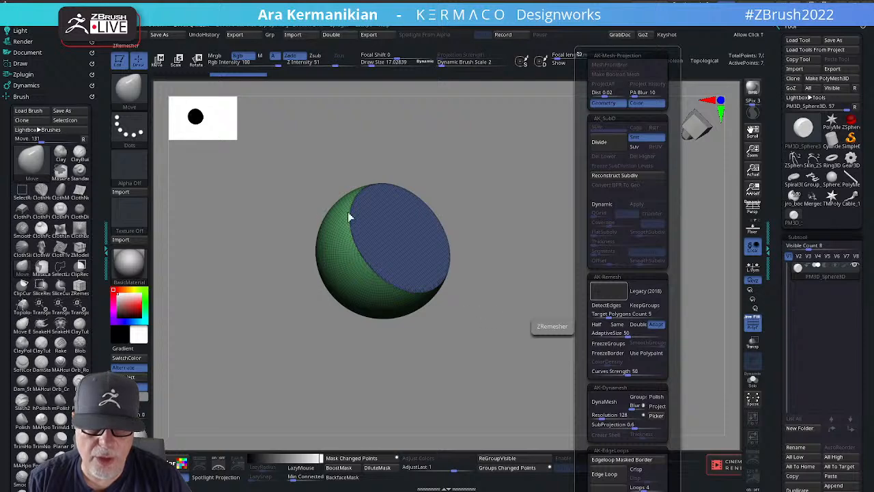
left_click_drag(559, 253, 502, 258)
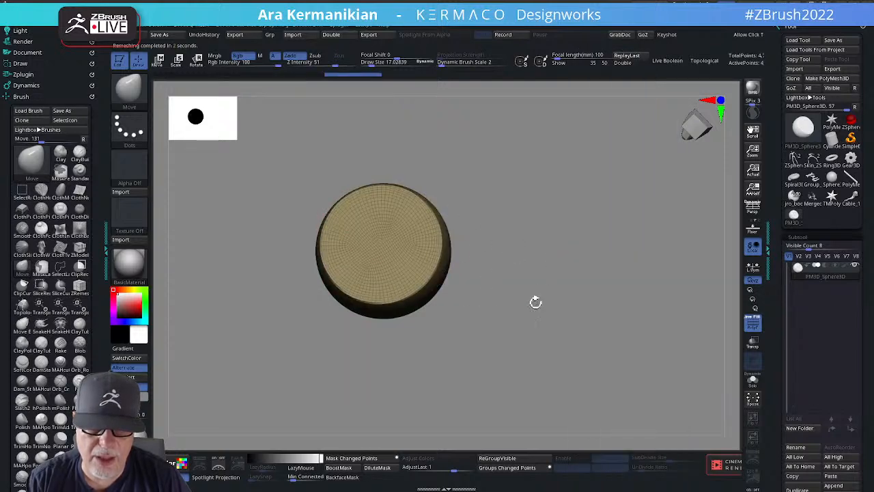
left_click_drag(535, 302, 512, 307)
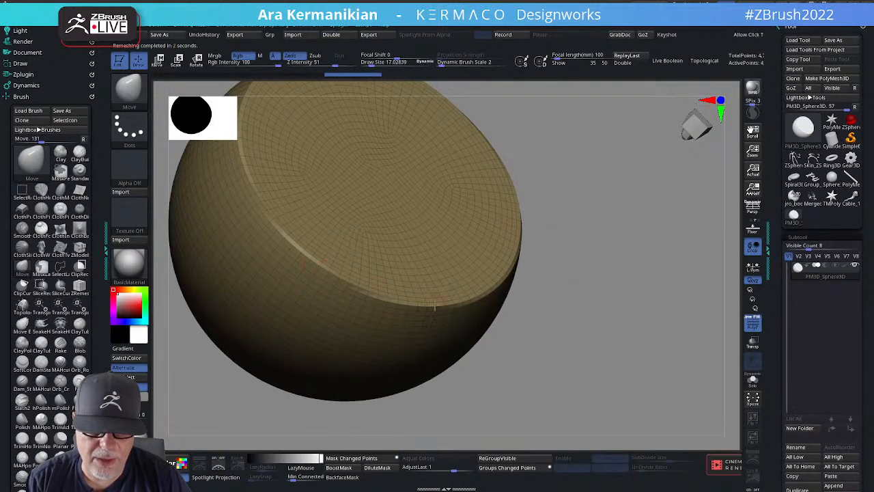
key("shift+f")
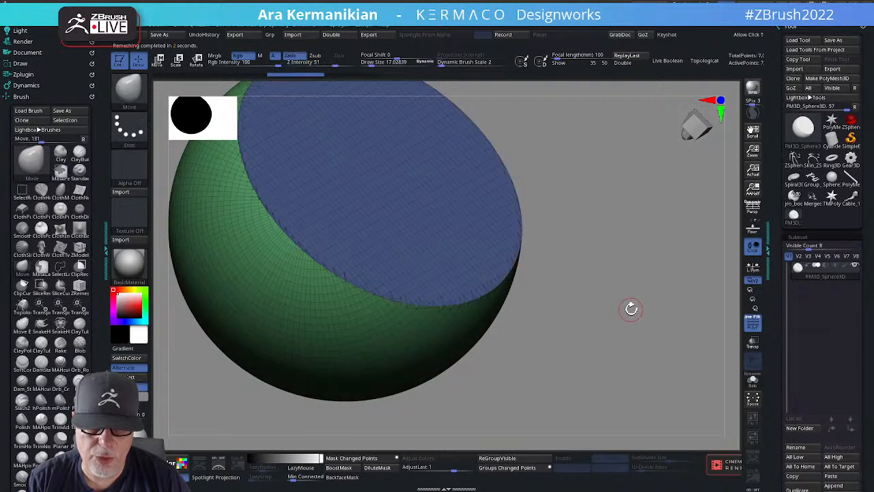
left_click_drag(630, 307, 471, 263)
left_click_drag(584, 261, 435, 185)
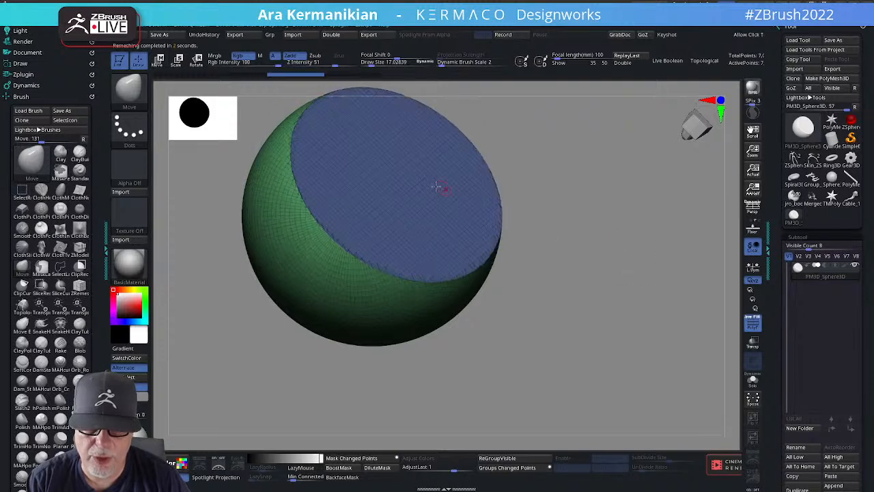
ZRemesh the sliced sphere with KeepGroups and SmoothGroups enabled and inspect the topology along the cut.
key("shift+g")
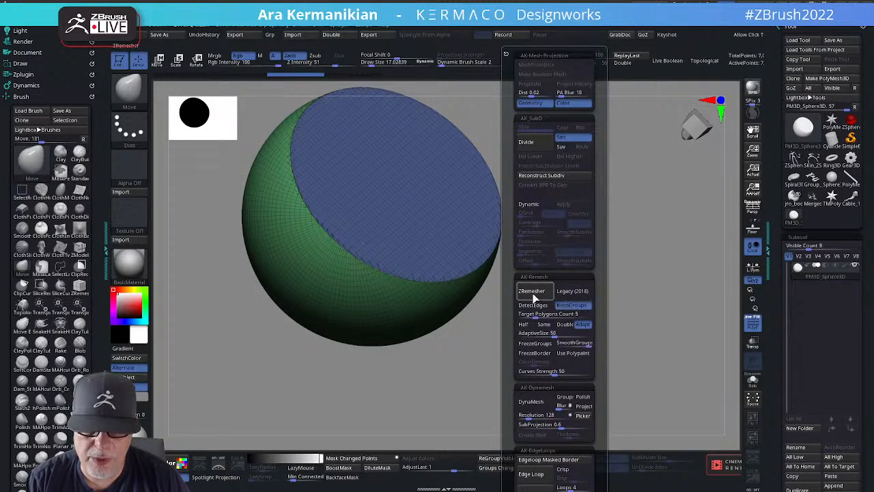
left_click(532, 291)
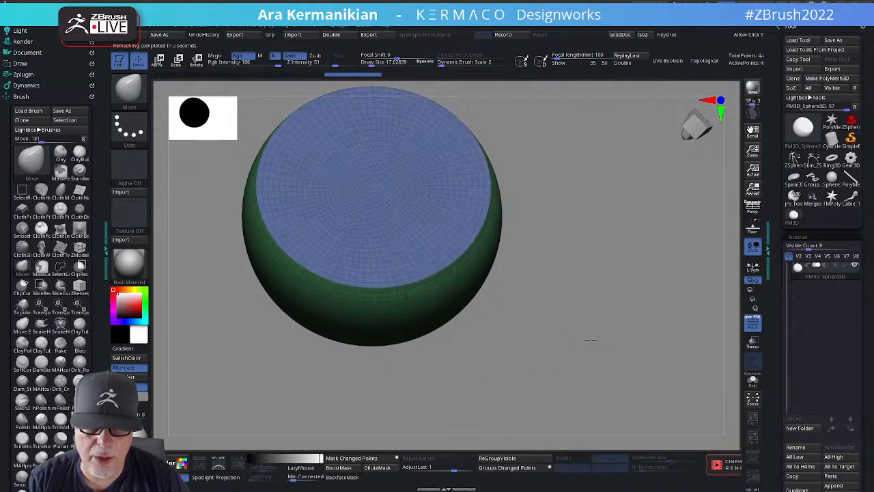
mouse_move(590, 340)
left_mouse_down()
mouse_move(569, 349)
mouse_move(440, 258)
mouse_move(694, 254)
mouse_move(616, 248)
left_mouse_up()
Undo the remesh and the diagonal slice to return to the uncut sphere.
key("ctrl+z")
key("ctrl+shift+z")
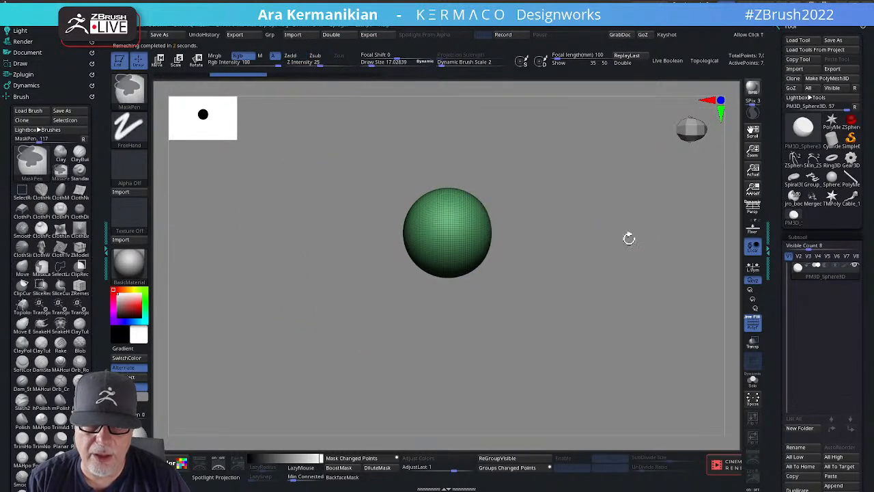
key("ctrl+z")
key("ctrl+shift+z")
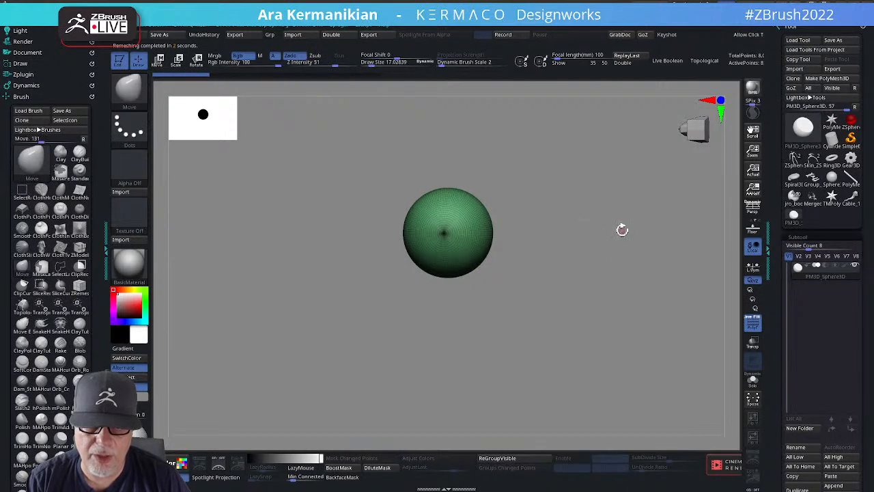
Cut a stepped, angular section off the upper part of the sphere with KnifeCurve.
mouse_move(329, 259)
left_mouse_down("ctrl+shift")
mouse_move(444, 222)
mouse_move(430, 227)
mouse_move(447, 194)
mouse_move(448, 229)
mouse_move(581, 164)
left_mouse_up("ctrl+shift")
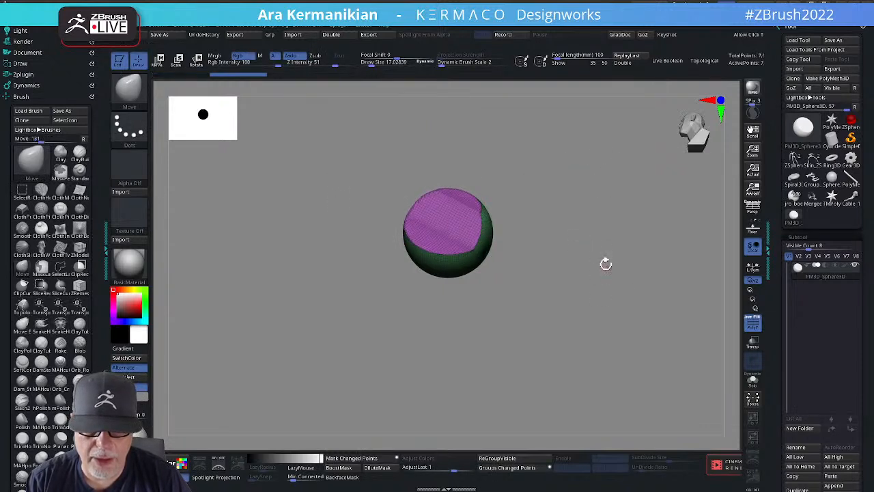
left_click_drag(606, 264, 588, 233, "alt")
left_click_drag(648, 268, 632, 262)
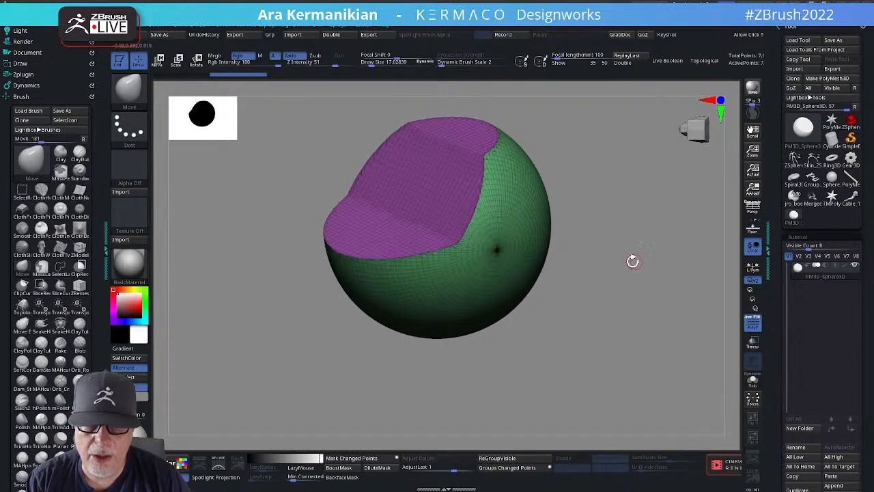
Try ZRemeshing the stepped sphere with KeepGroups on, inspect the cut's corners, and undo the remesh.
key("ctrl+r")
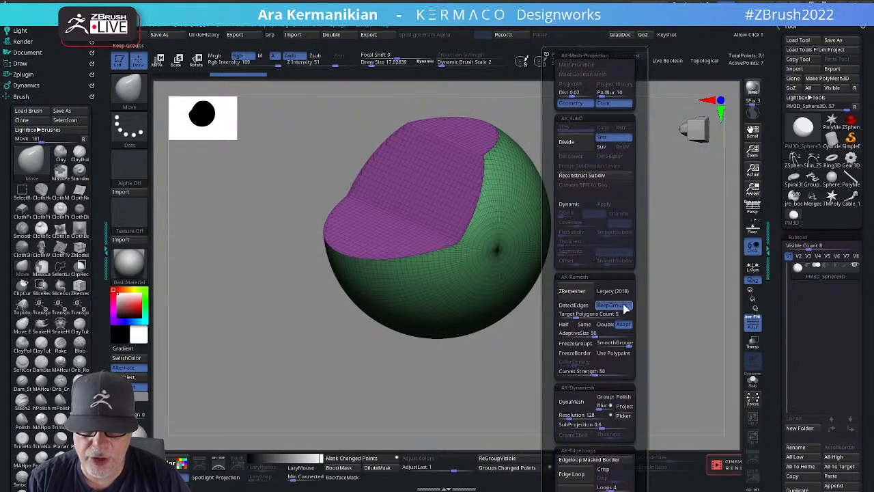
left_click(577, 291)
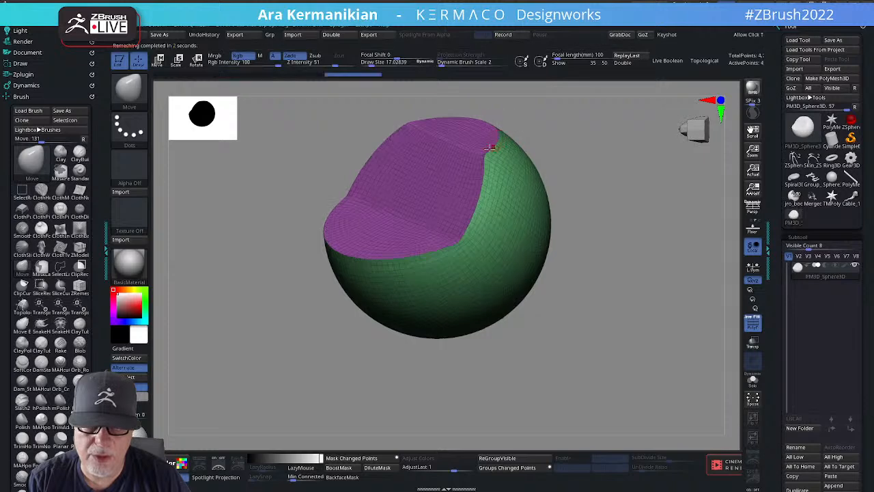
left_click_drag(216, 295, 341, 235)
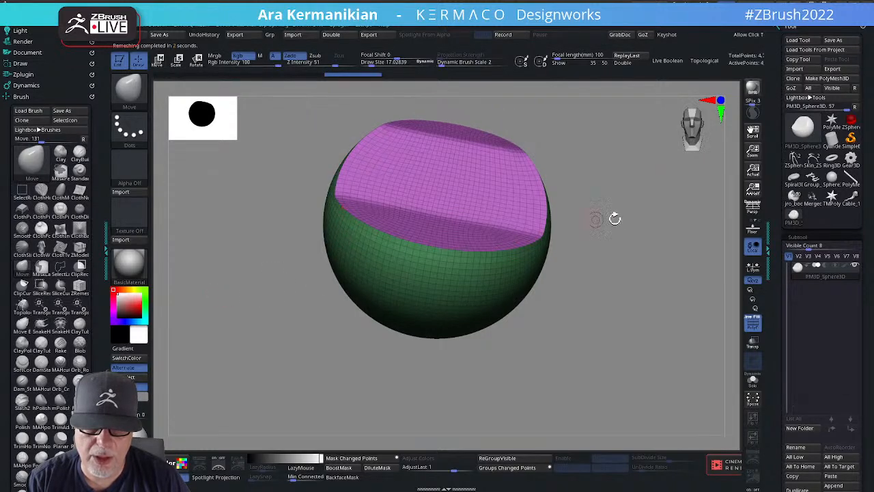
left_click_drag(614, 218, 579, 169)
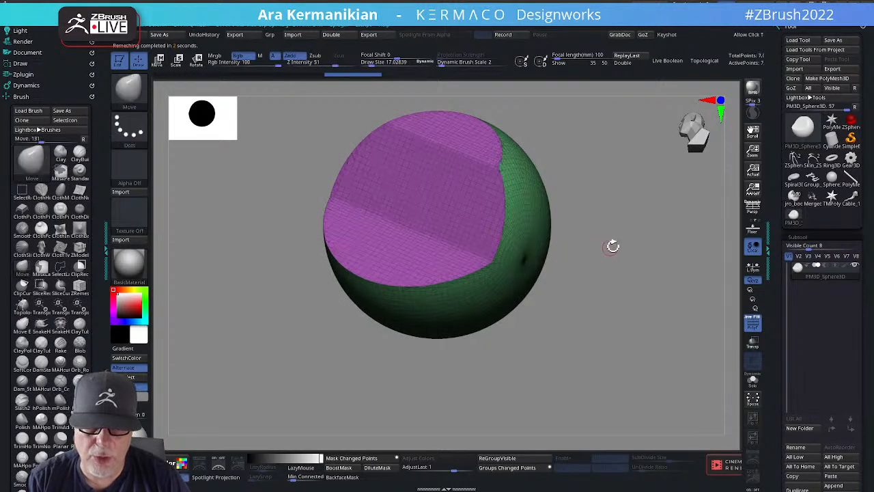
key("ctrl+z")
key("f")
key("f")
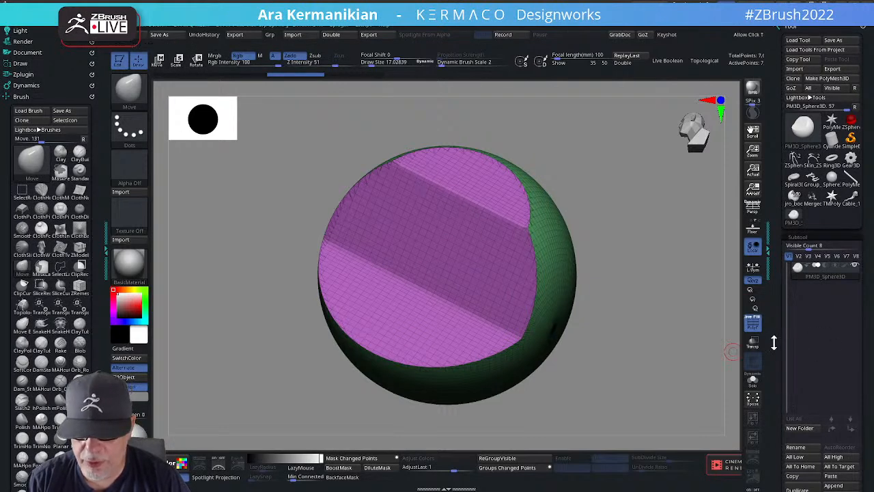
Regenerate the stepped sphere's polygroups with Groups By Normals.
scroll(774, 343, "down", 5)
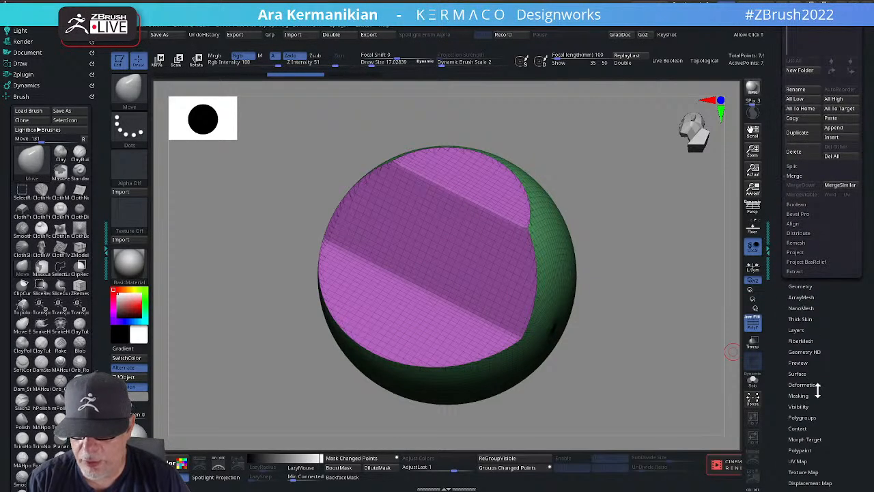
left_click(802, 416)
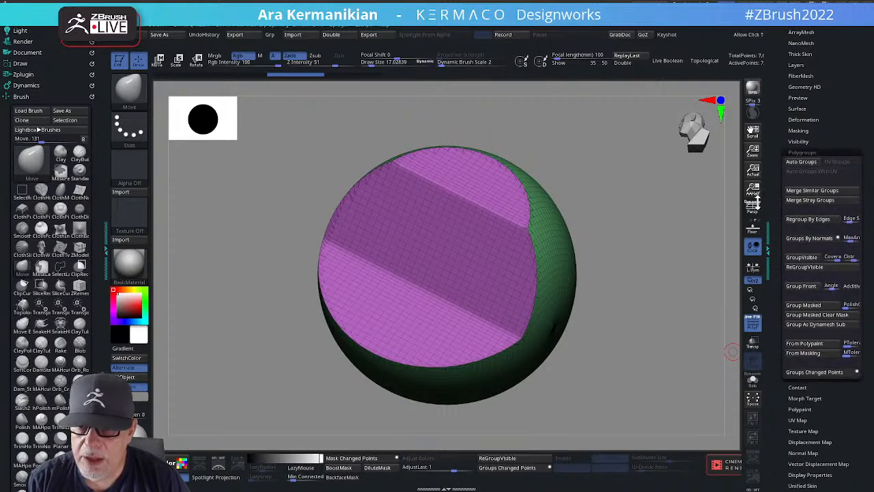
left_click(816, 238)
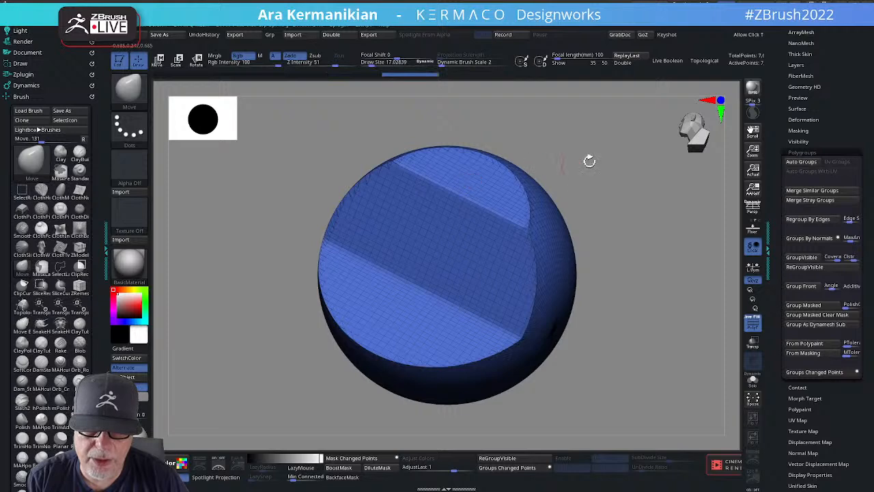
Undo the last polygroup regeneration so the cut area and the rest of the sphere are separate groups again.
left_click_drag(637, 184, 539, 164, "alt")
left_click_drag(669, 244, 673, 279)
key("ctrl+z")
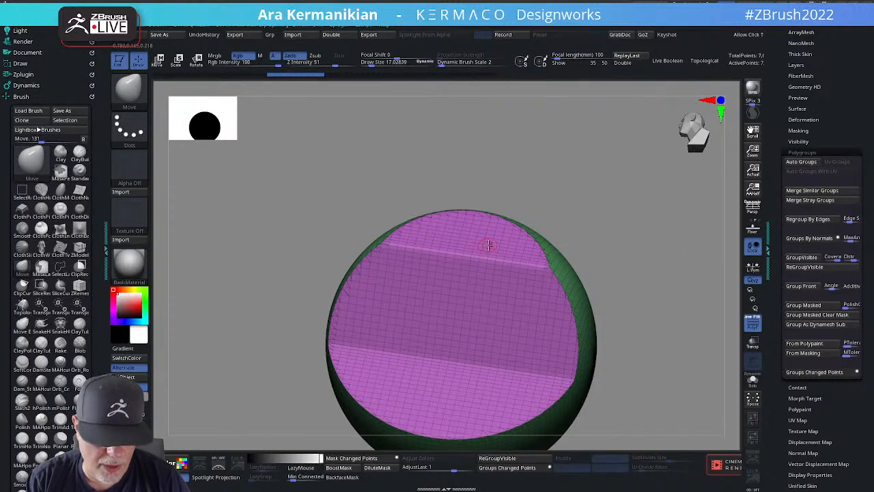
Assign a new polygroup to the sphere's upper, middle and lower cut faces using ZModeler's PolyGroup action with the Flat Island target.
key("b")
key("z")
key("m")
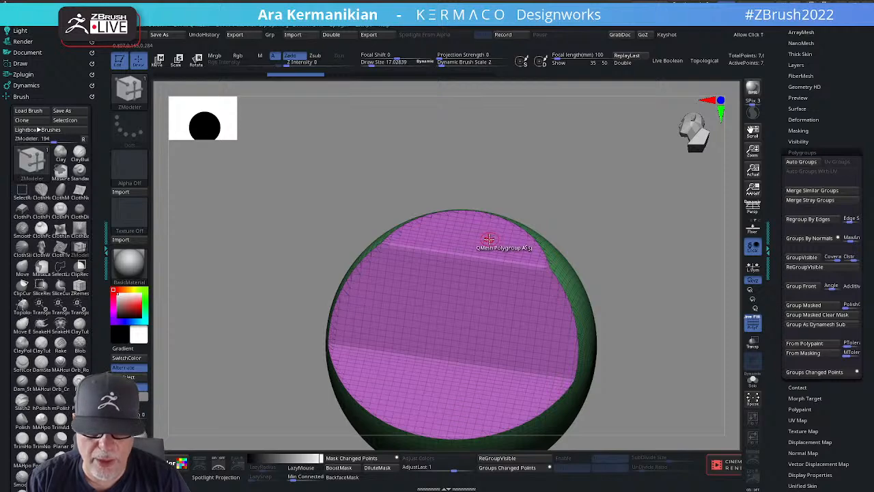
right_click(488, 238)
left_click(459, 214)
left_click(553, 293)
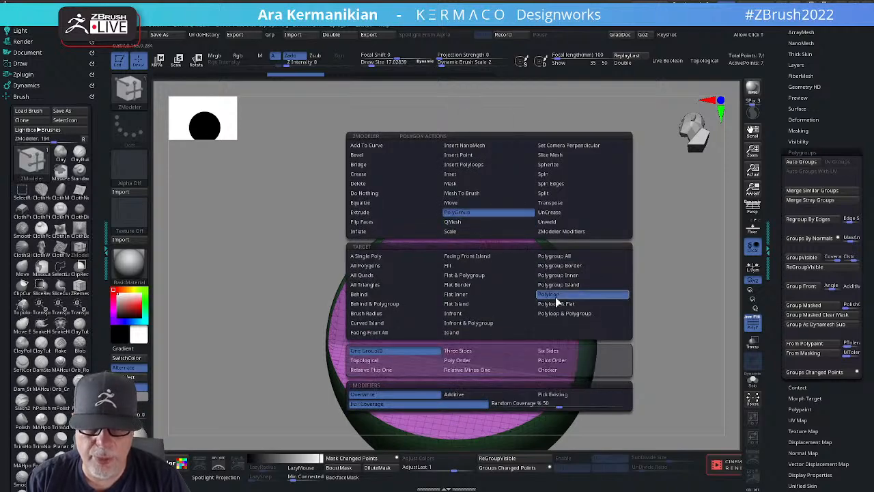
left_click(470, 304)
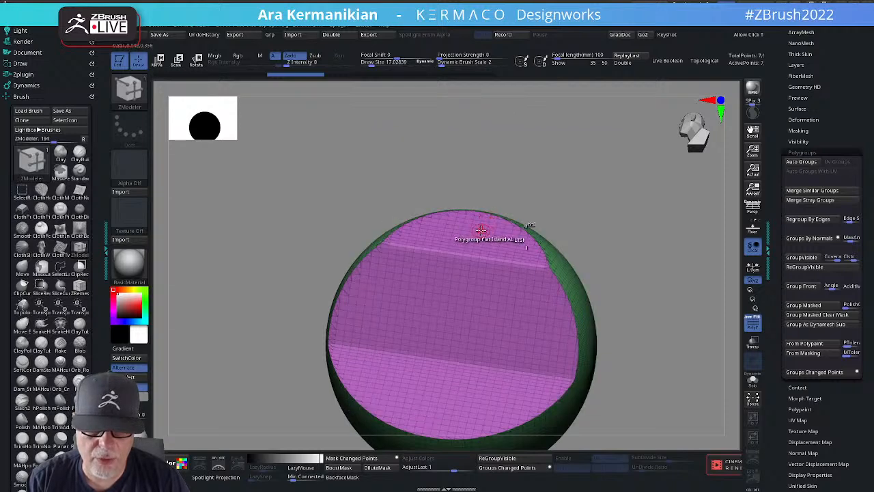
left_click(481, 230)
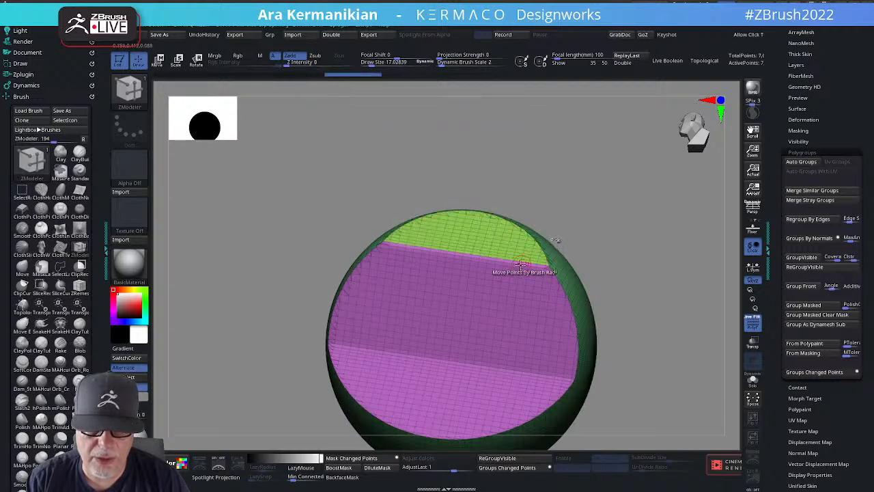
left_click(487, 297)
left_click_drag(669, 305, 639, 212, "alt")
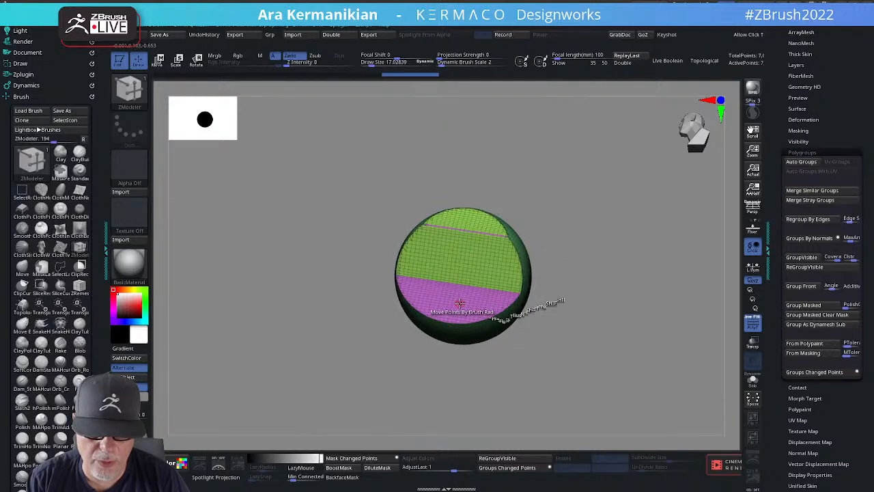
left_click(463, 306)
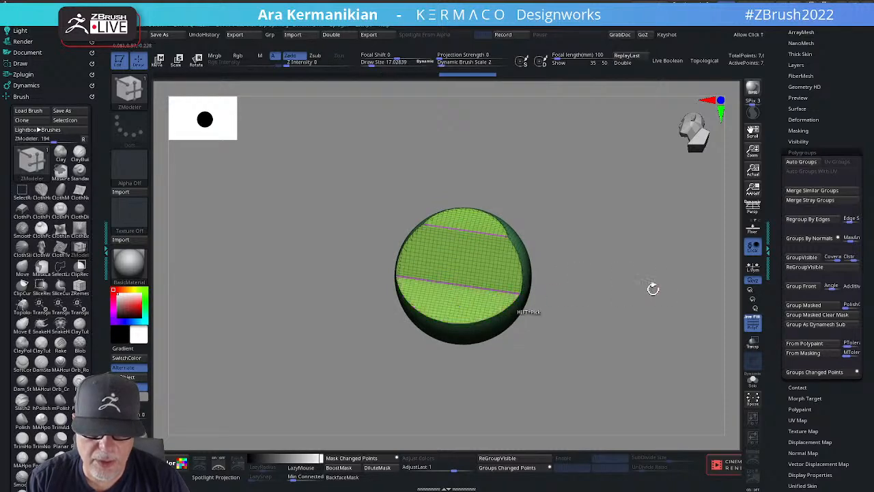
Regroup the middle and lower cut faces with a polygroup different from the upper face's, leaving out the thin edge strip between them.
left_click_drag(654, 287, 682, 279, "alt")
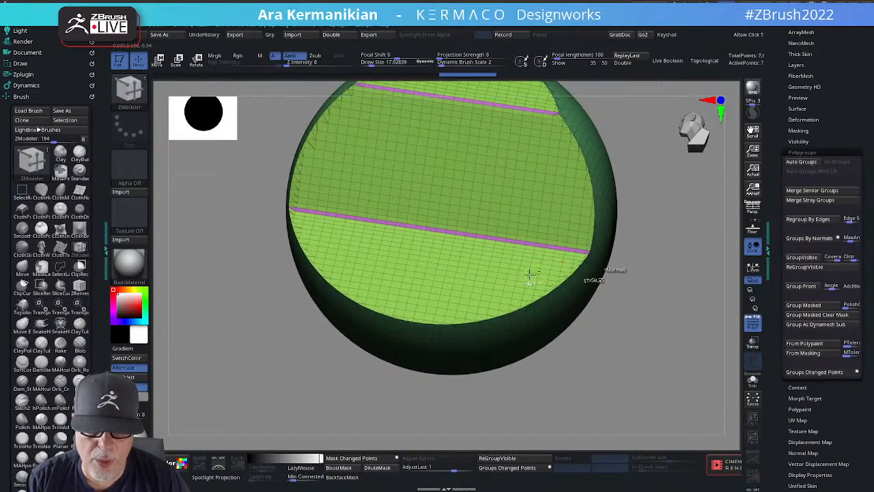
left_click(524, 273)
left_click(497, 171)
left_click(497, 171)
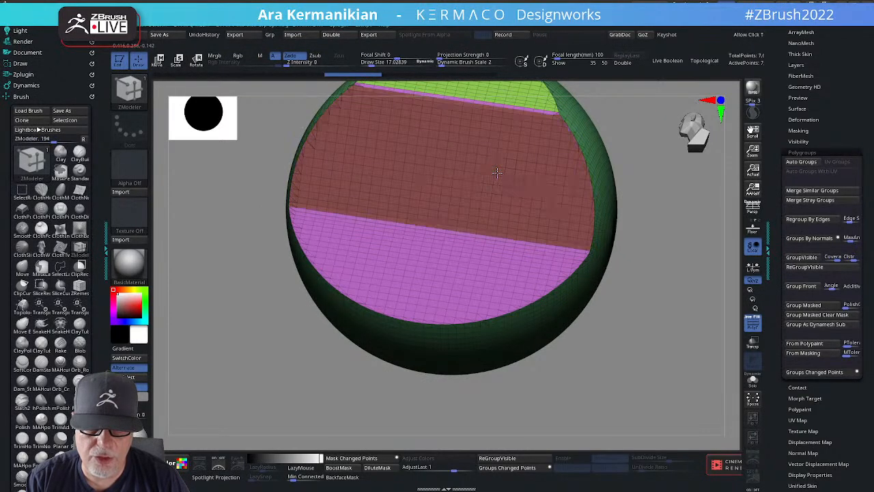
left_click(461, 266)
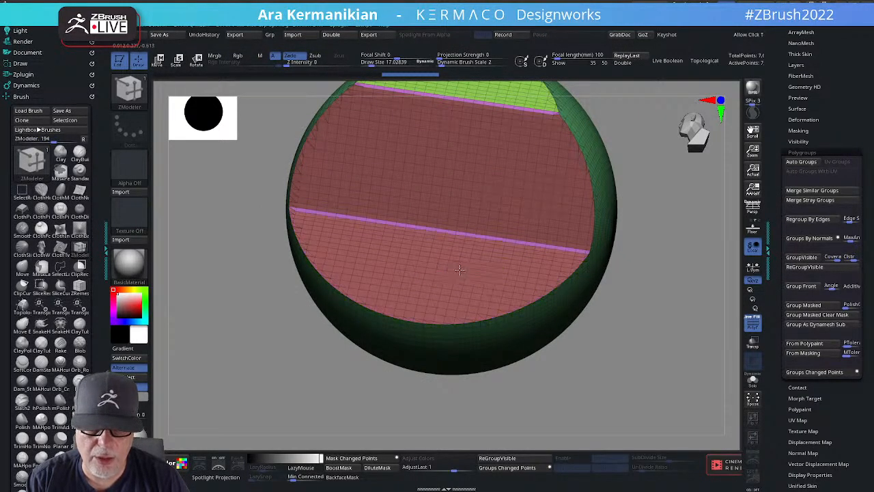
Set the PolyGroup target to A Single Poly and add the stray polygon at the lower strip's corner to the strip's polygroup.
left_click_drag(638, 338, 595, 351)
left_click_drag(663, 206, 688, 306, "alt")
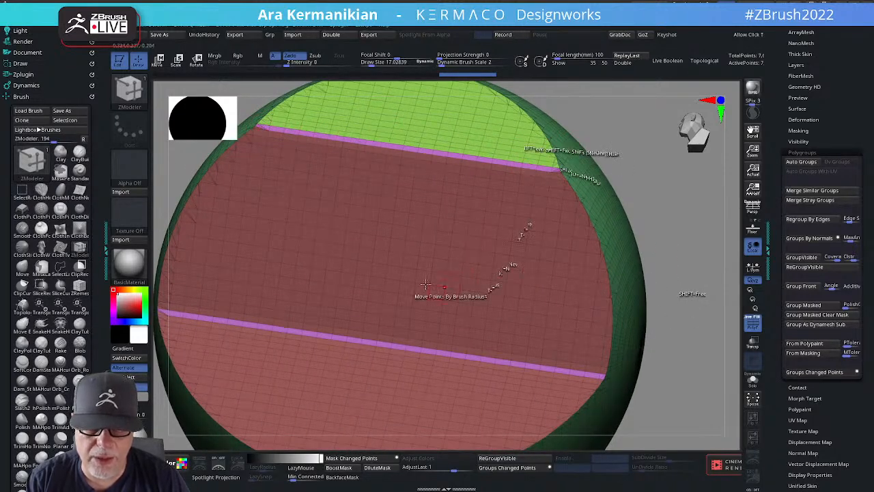
mouse_move(728, 309)
left_mouse_down("alt")
mouse_move(716, 293)
mouse_move(684, 302)
mouse_move(690, 291)
mouse_move(726, 292)
left_mouse_up("alt")
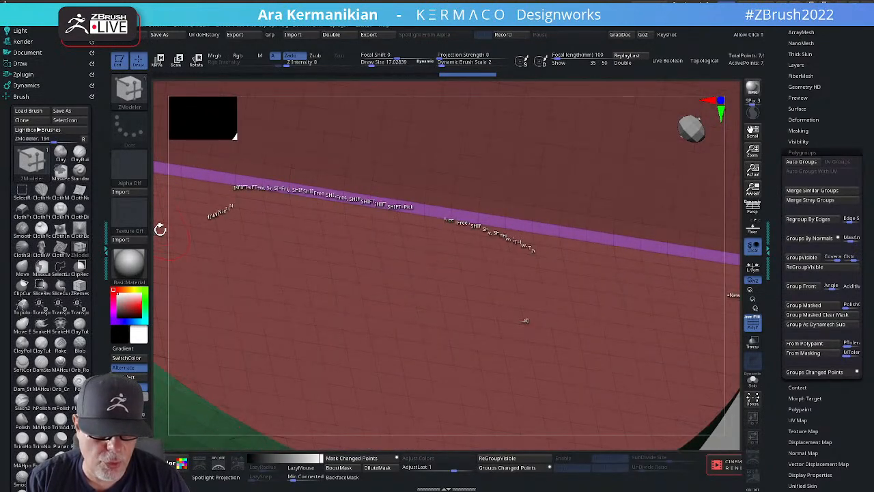
left_click_drag(160, 230, 415, 286)
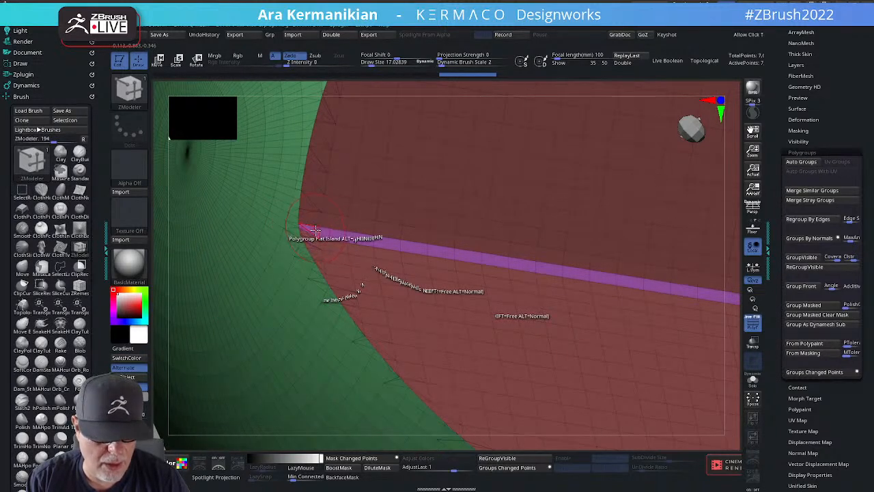
key("space")
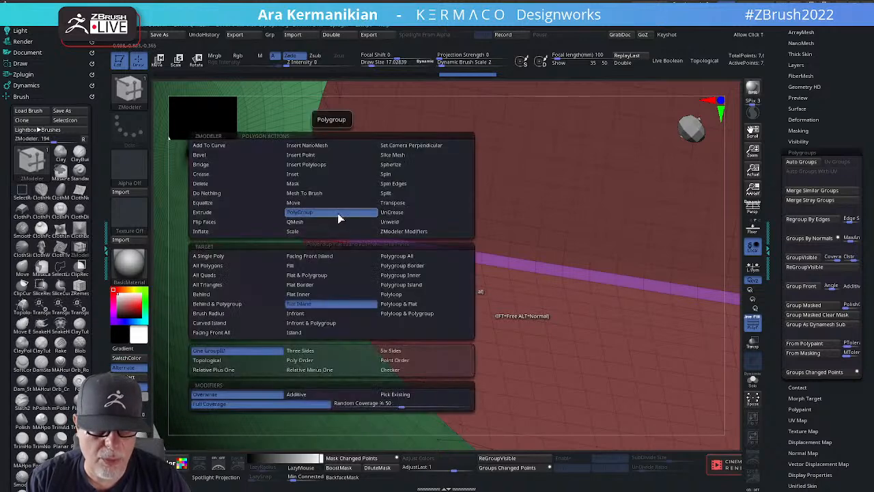
left_click(243, 255)
left_click(330, 234)
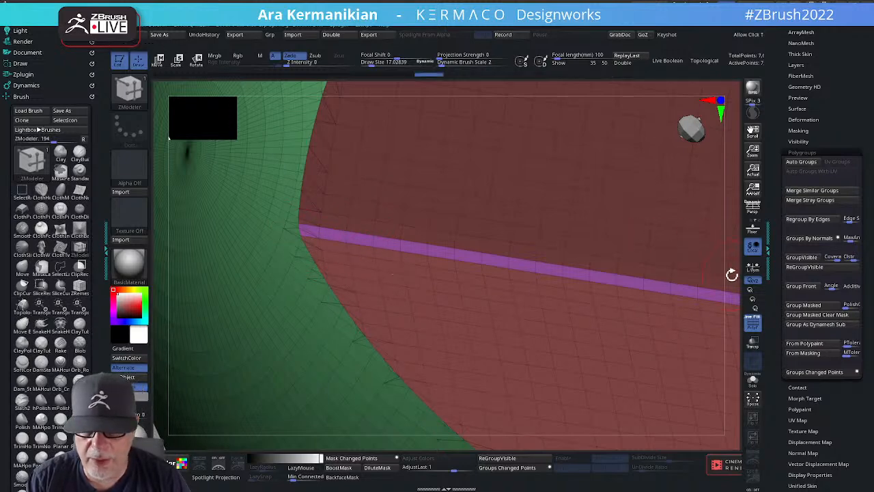
Assign the stray polygons at the upper strip's left corner to the strip's polygroup.
key("f")
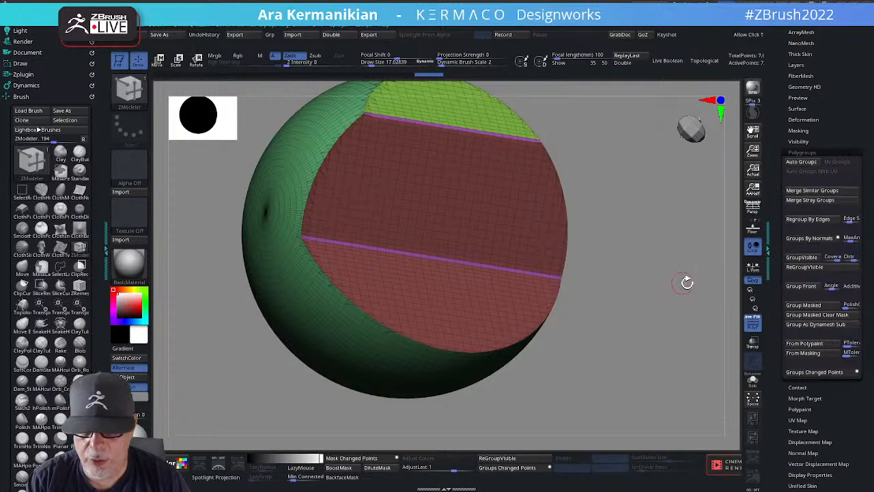
left_click_drag(687, 283, 679, 243)
left_click_drag(642, 198, 572, 327, "alt")
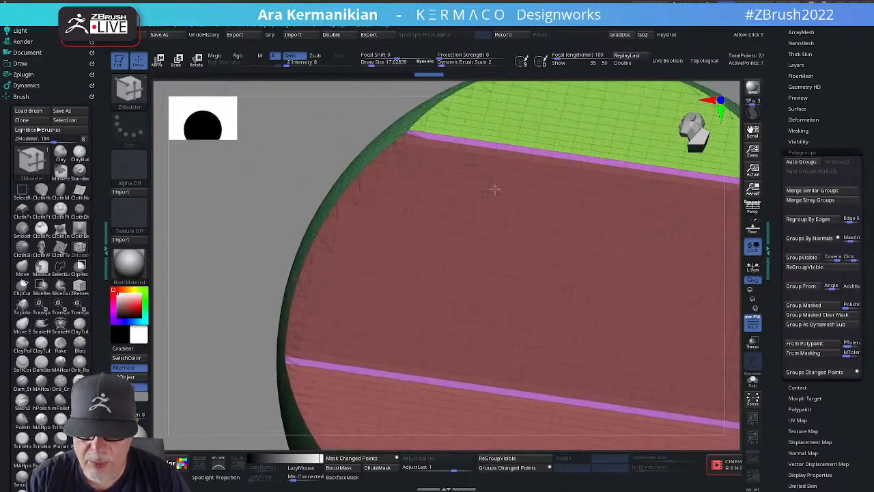
left_click_drag(270, 137, 198, 243, "alt")
left_click_drag(328, 112, 171, 413, "alt")
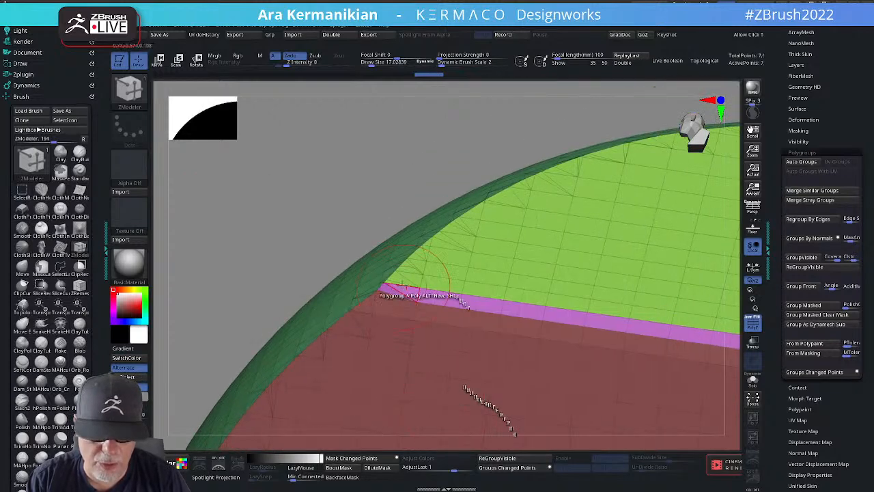
left_click(438, 299)
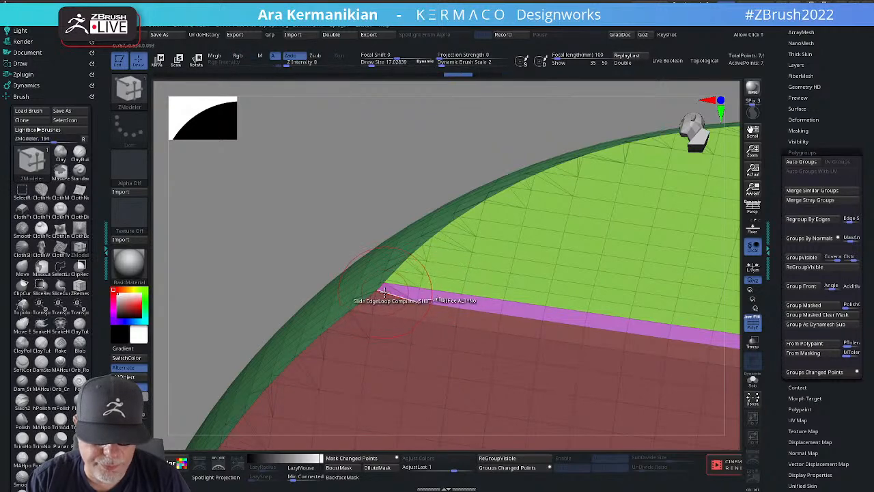
mouse_move(291, 236)
left_mouse_down("alt")
mouse_move(323, 260)
mouse_move(333, 304)
left_mouse_up("alt")
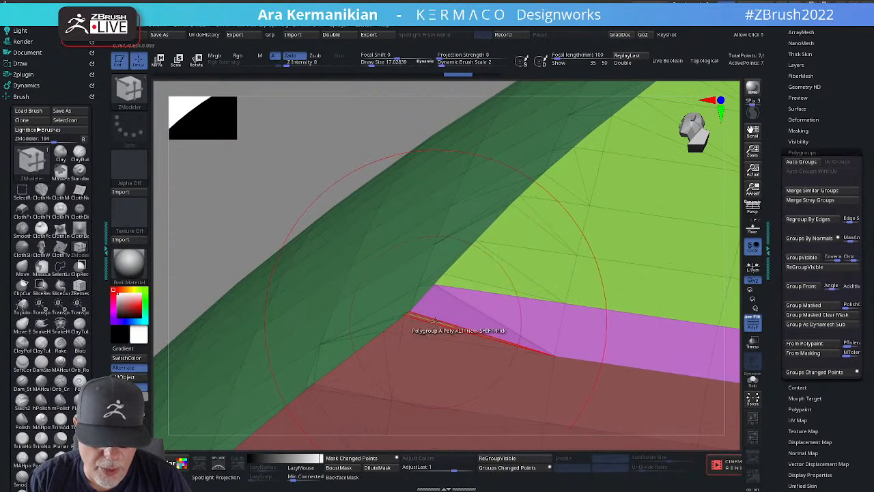
left_click(436, 321)
left_click(425, 332)
Check the right end of the upper strip and ZRemesh the regrouped sphere.
left_click_drag(396, 107, 62, 145, "alt")
left_click_drag(517, 183, 41, 132, "alt")
left_click_drag(520, 233, 580, 204, "alt")
left_click_drag(740, 171, 594, 164, "alt")
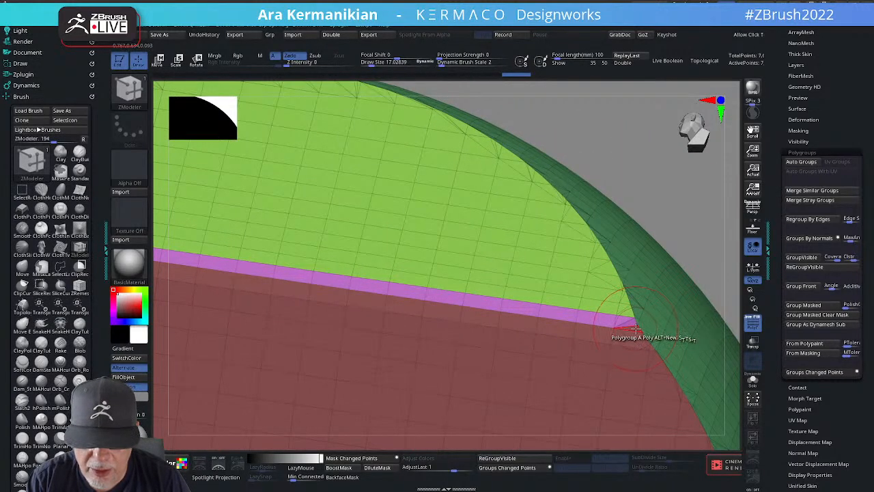
left_click_drag(683, 228, 706, 245, "alt")
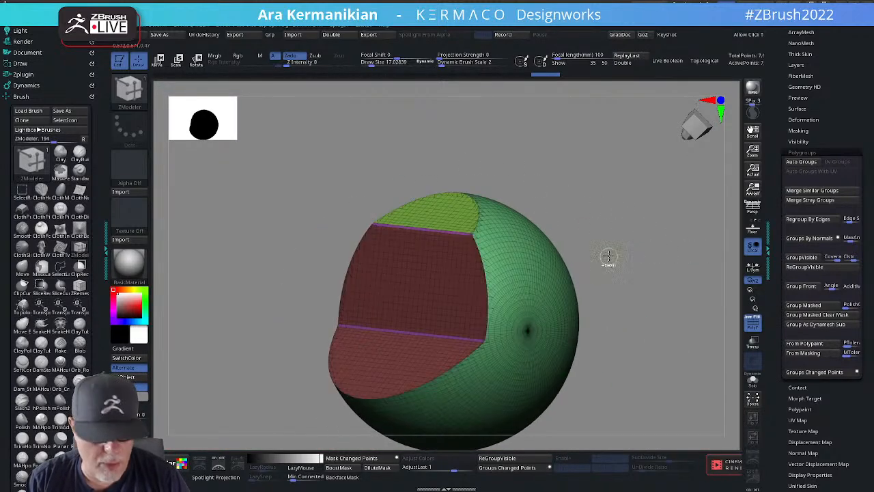
key("ctrl+g")
left_click(612, 294)
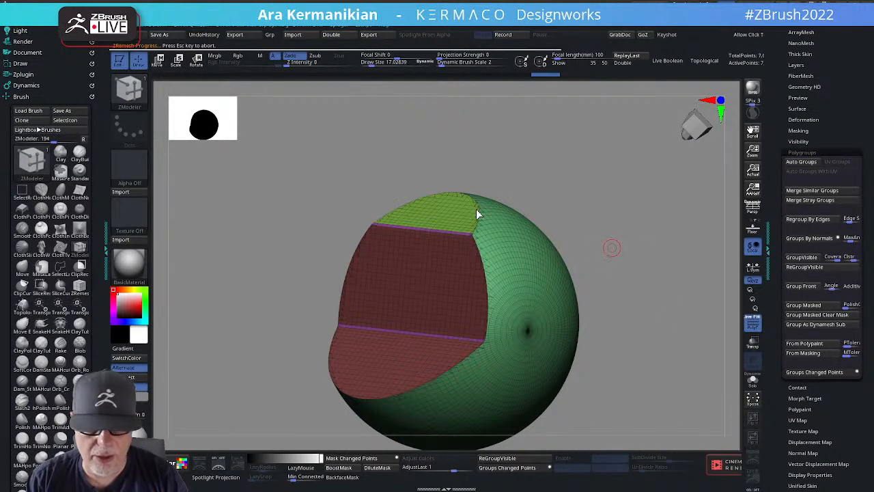
Inspect the remeshed sphere's topology along the cut edges and polygroup strips from several angles.
left_click_drag(657, 228, 493, 185)
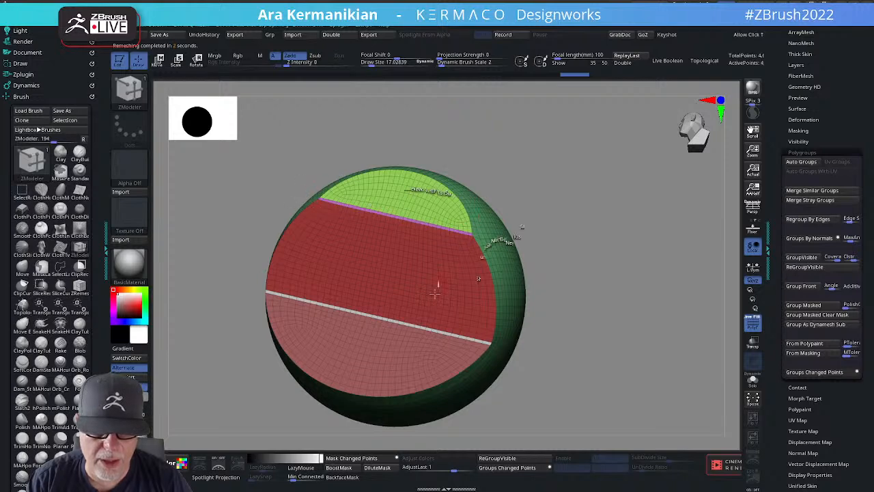
left_click_drag(624, 373, 567, 164)
left_click_drag(634, 318, 567, 201)
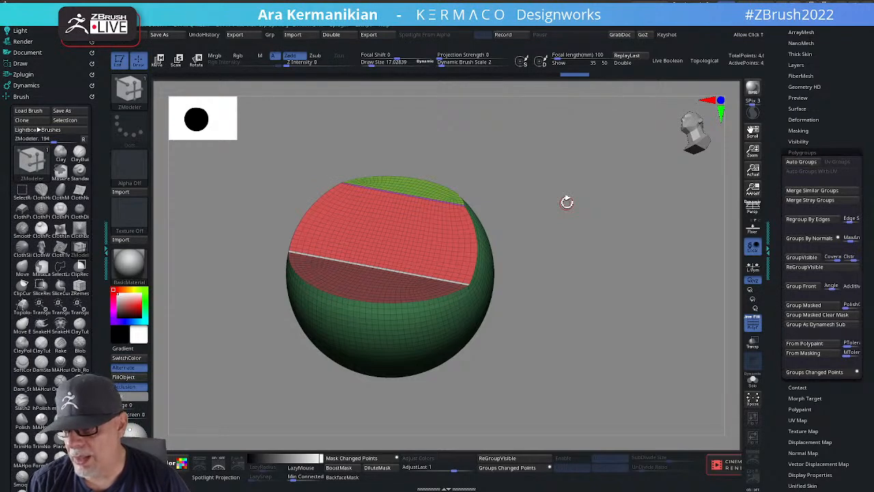
left_click_drag(580, 305, 695, 278)
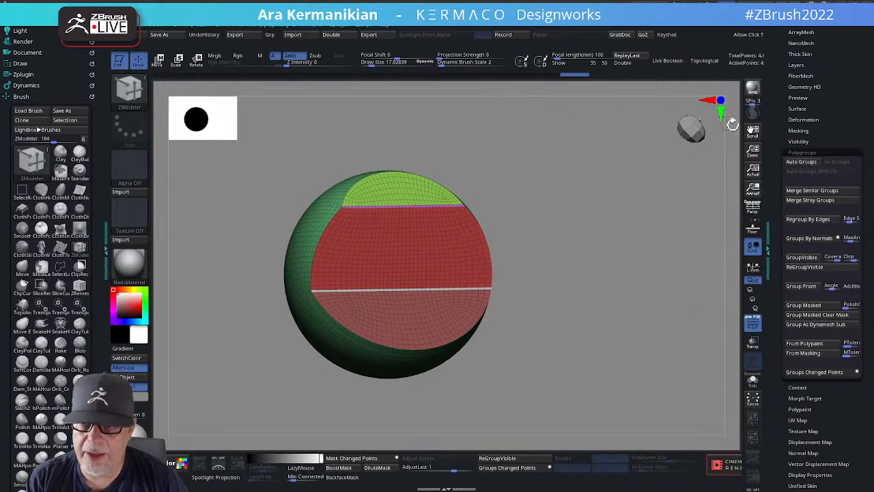
Delete the PM3D_Sphere3D subtool and accept that the deletion cannot be undone.
left_click_drag(777, 113, 787, 181)
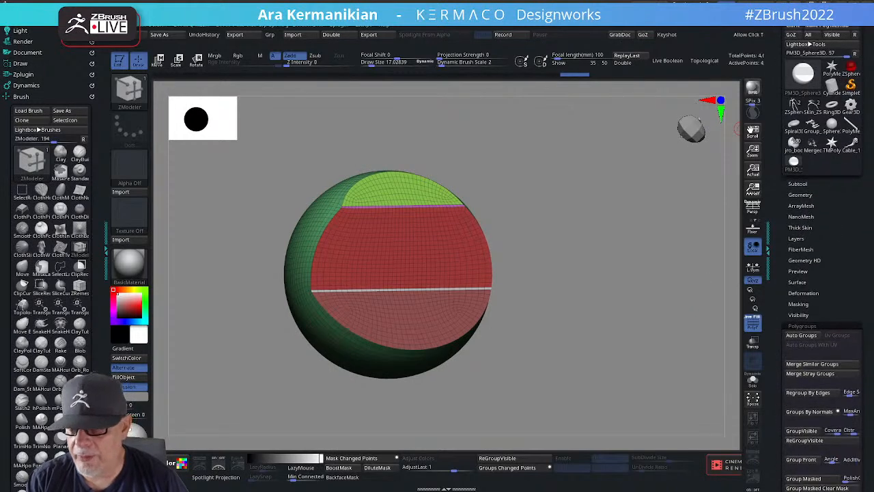
left_click(812, 326)
left_click_drag(867, 260, 861, 307)
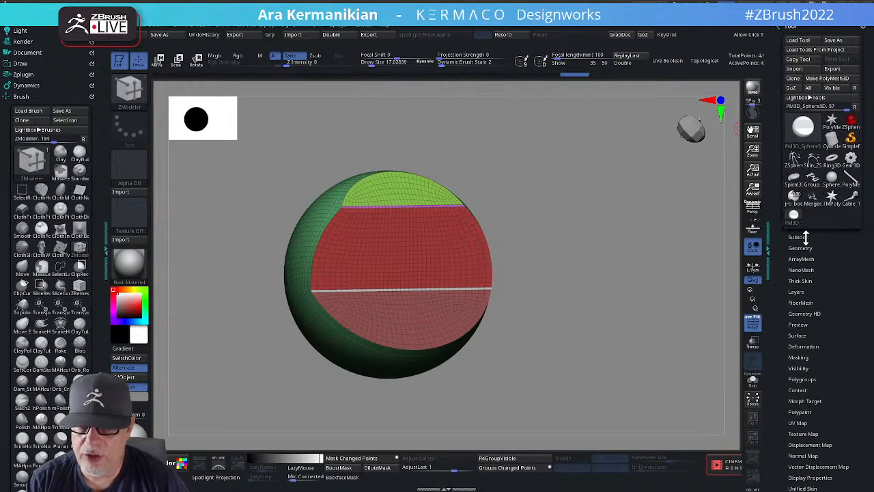
left_click(797, 237)
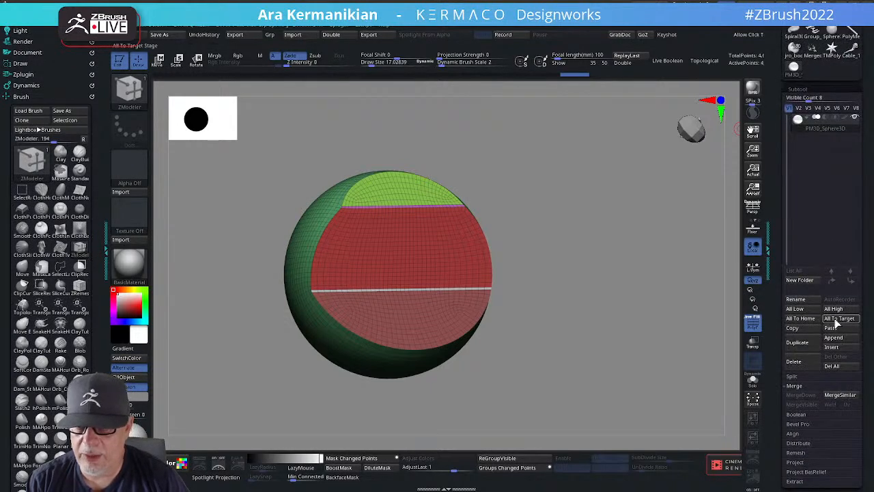
left_click(803, 363)
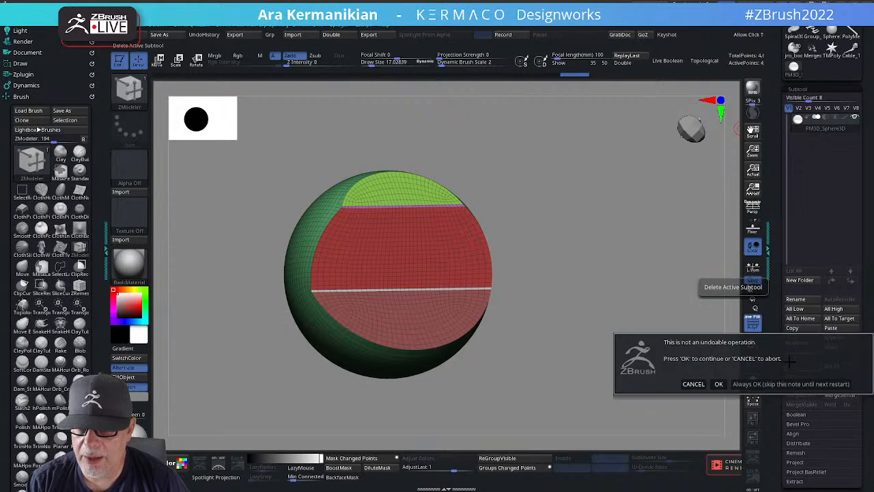
left_click(719, 385)
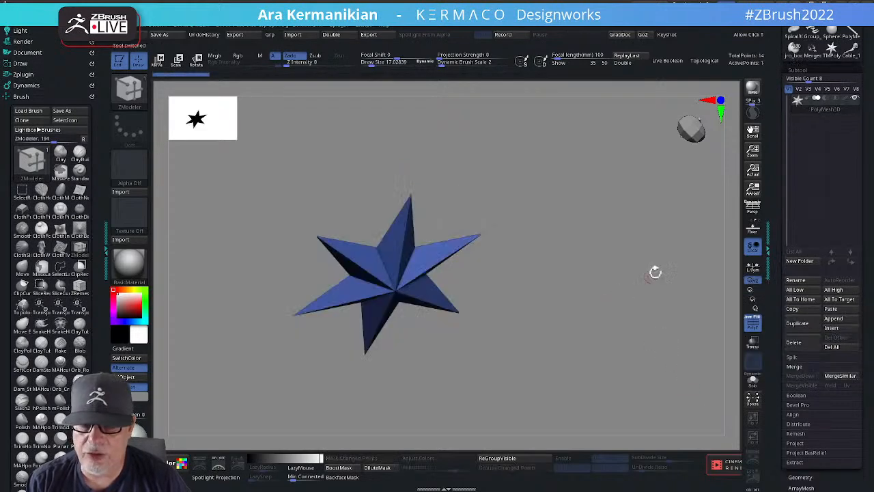
Switch back to the mech creature tool with the Cable_10 subtool and bring its segmented arm into close view.
left_click_drag(674, 279, 621, 288, "shift")
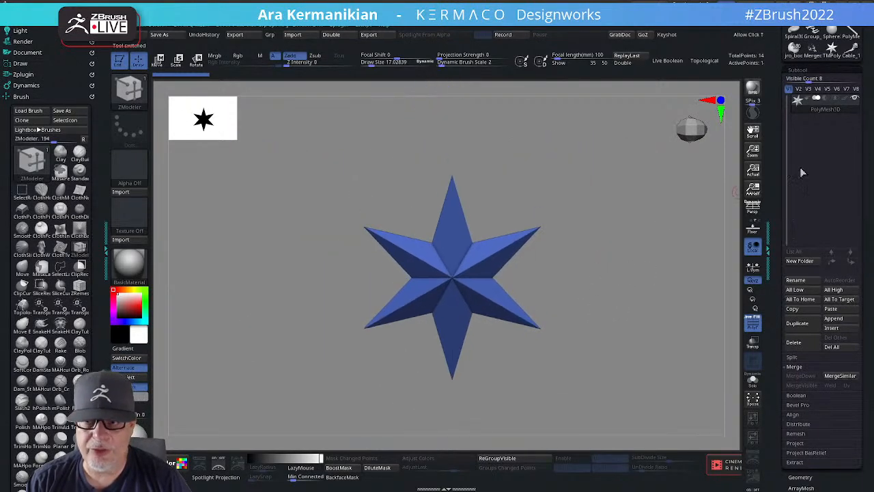
left_click_drag(785, 60, 785, 113)
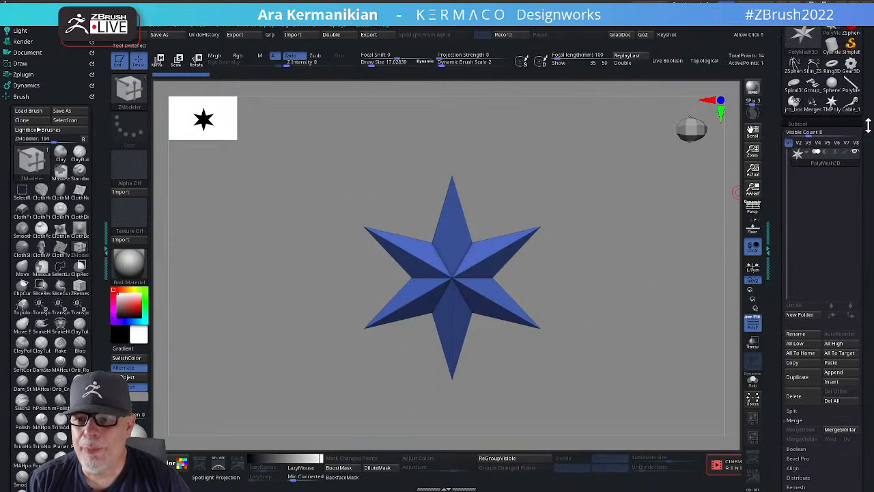
left_click(853, 110)
mouse_move(619, 306)
left_mouse_down()
mouse_move(577, 298)
mouse_move(629, 259)
mouse_move(647, 270)
mouse_move(625, 260)
mouse_move(601, 266)
mouse_move(560, 335)
mouse_move(598, 293)
mouse_move(583, 230)
mouse_move(605, 202)
mouse_move(595, 416)
mouse_move(603, 327)
mouse_move(605, 365)
mouse_move(615, 369)
mouse_move(625, 328)
mouse_move(613, 342)
left_mouse_up()
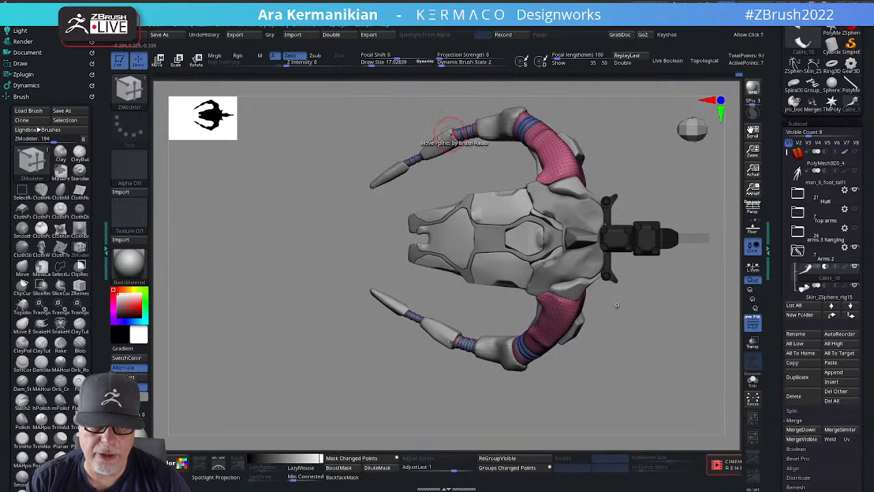
left_click_drag(650, 354, 612, 319)
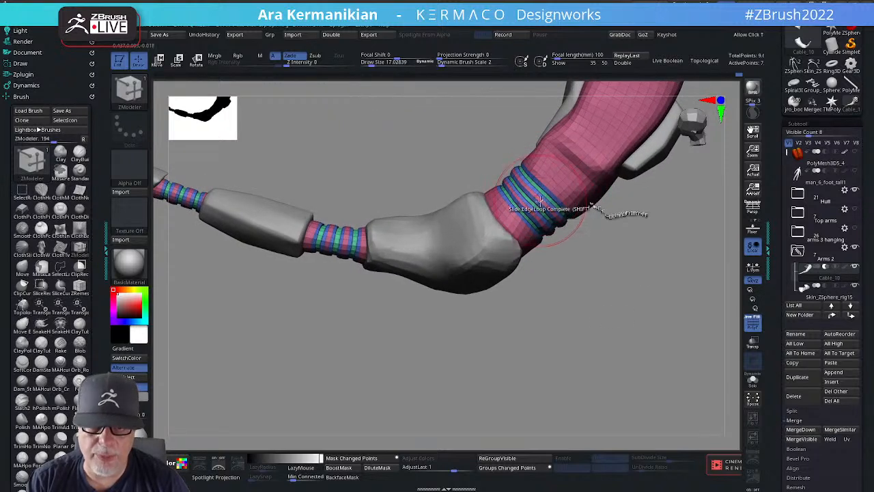
Switch to the Move brush and set its draw size to about 22.5 for the cable's ribbed joint.
key("b")
key("m")
key("v")
key("s")
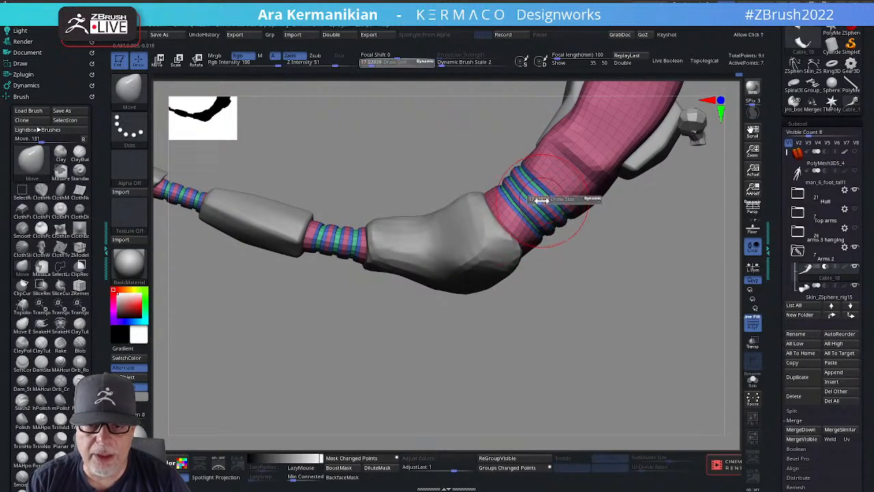
left_click_drag(541, 200, 539, 201)
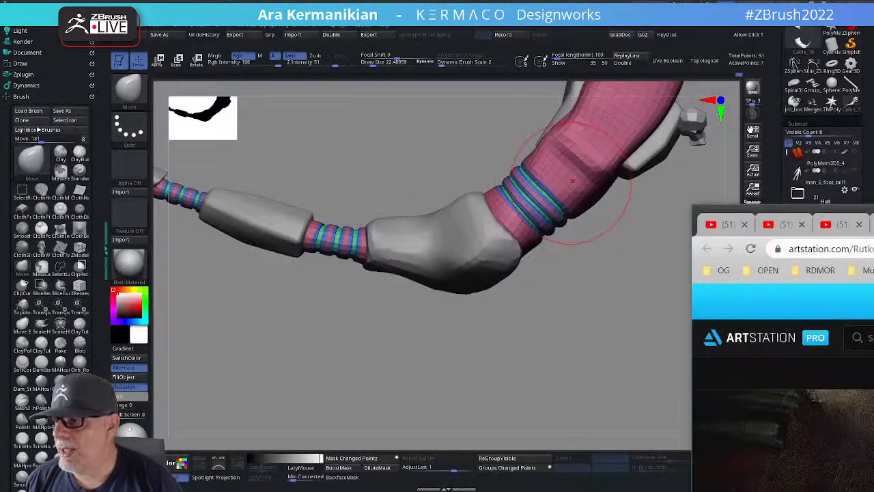
left_click(572, 181)
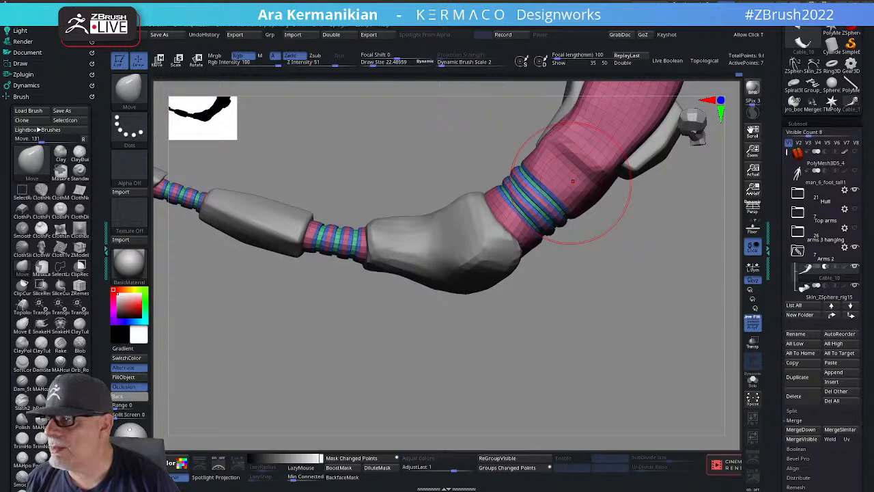
Pause the Blender and ZBrush comparison video playing in the YouTube browser window and return to ZBrush.
left_click_drag(205, 489, 382, 1)
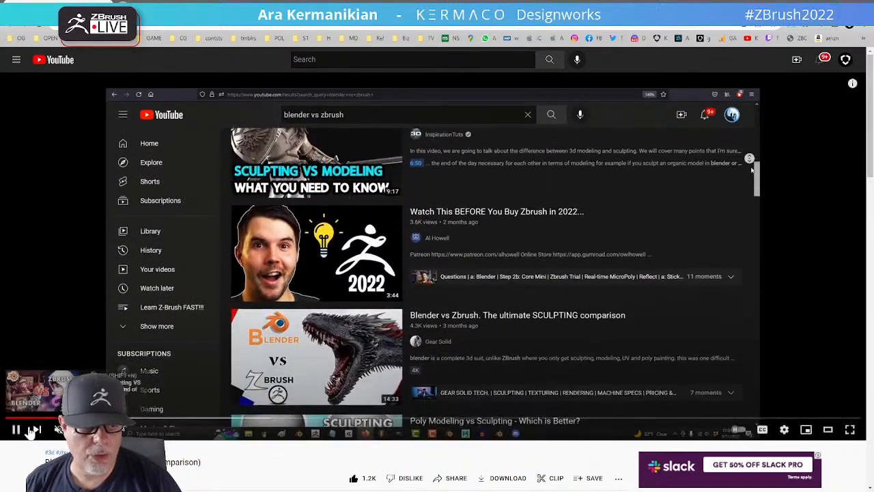
left_click(15, 429)
left_click_drag(438, 2, 873, 293)
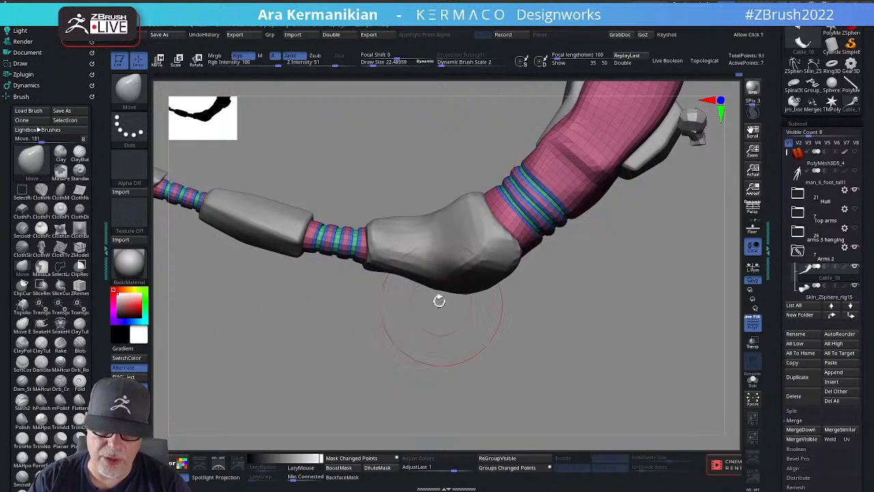
Set the draw size to about 9.7 and touch up the ribbed cable joint above the elbow, smoothing its edge.
key("s")
left_click_drag(630, 311, 635, 314)
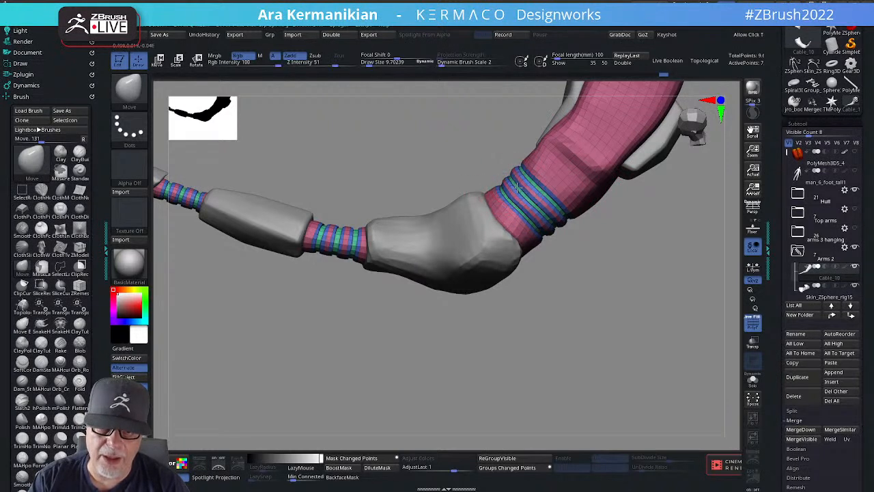
left_click_drag(621, 267, 616, 254)
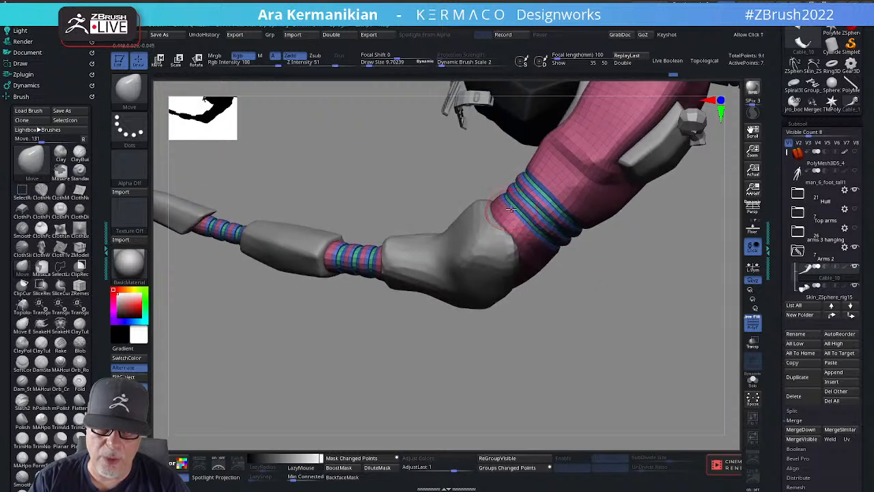
left_click_drag(512, 182, 538, 209, "shift")
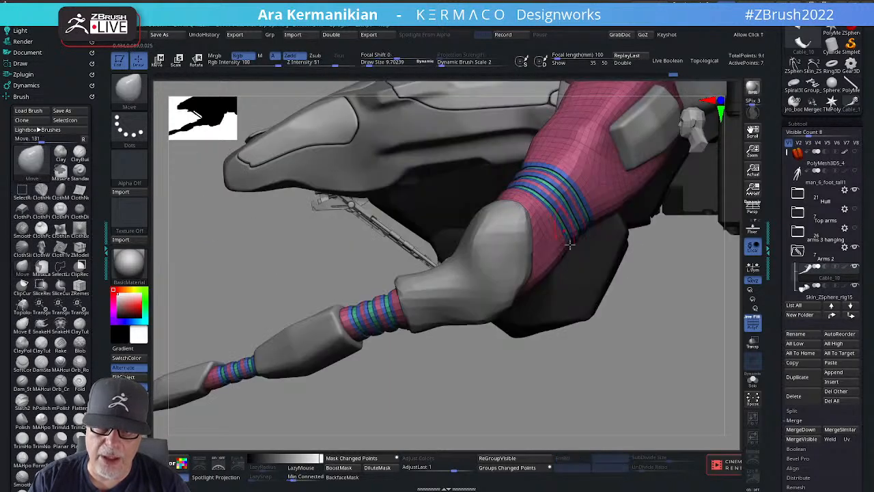
Select the elbow armor subtool Skin_ZSphere_rig14 and ZRemesh it with the adaptive setting and a target polygon count of 5.
left_click_drag(591, 348, 547, 359)
left_click_drag(456, 390, 634, 343)
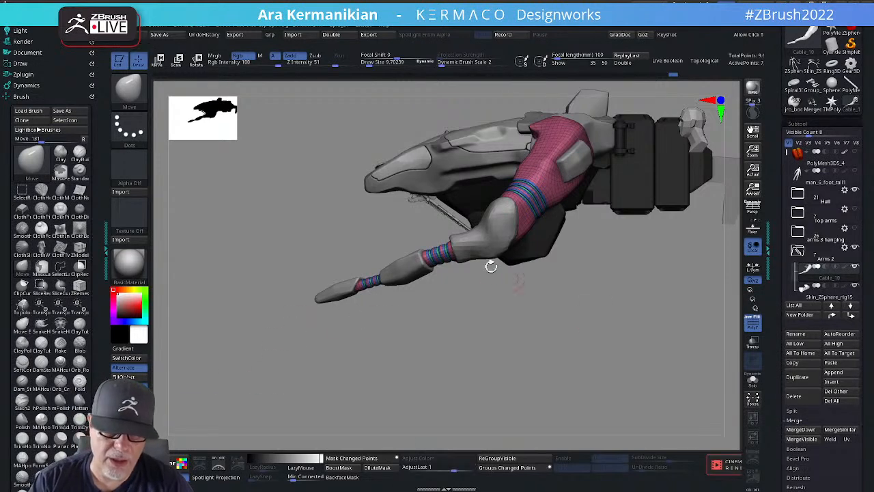
left_click_drag(563, 348, 574, 361, "alt")
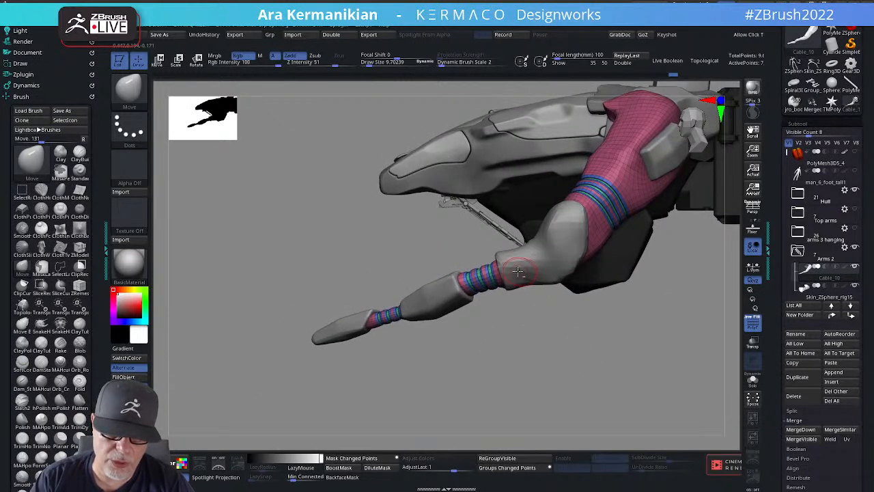
left_click(509, 265, "alt")
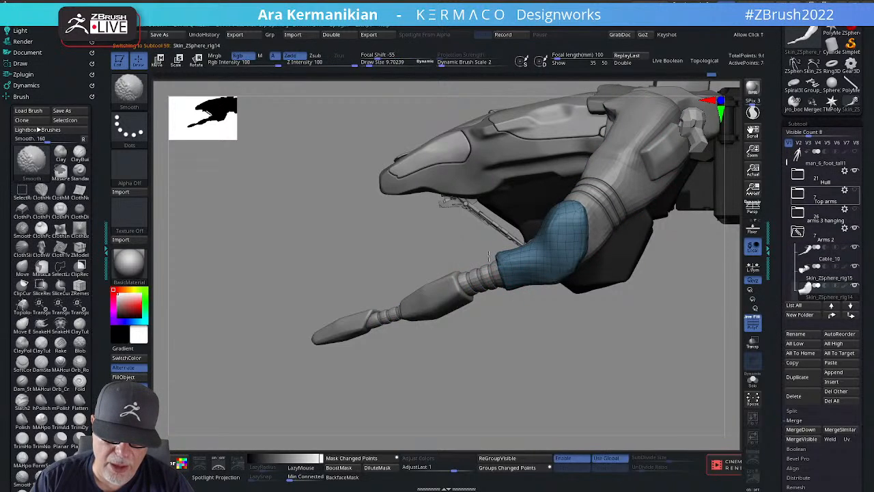
key("ctrl+r")
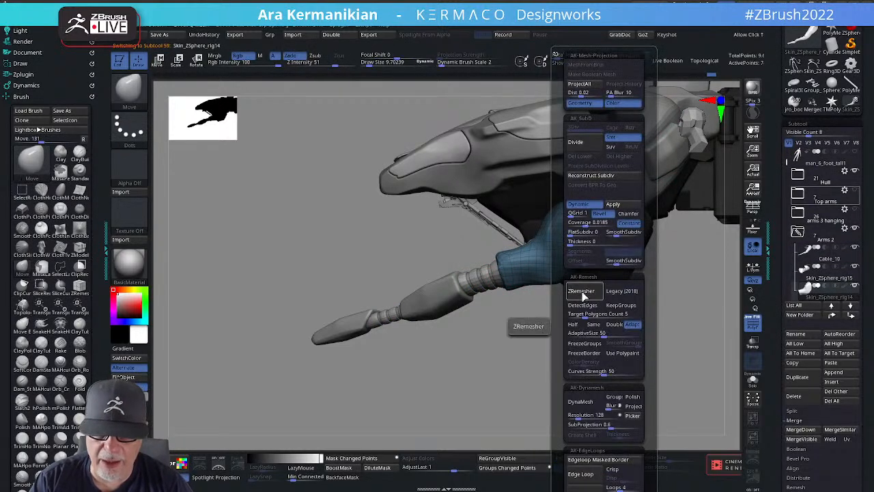
left_click(581, 295)
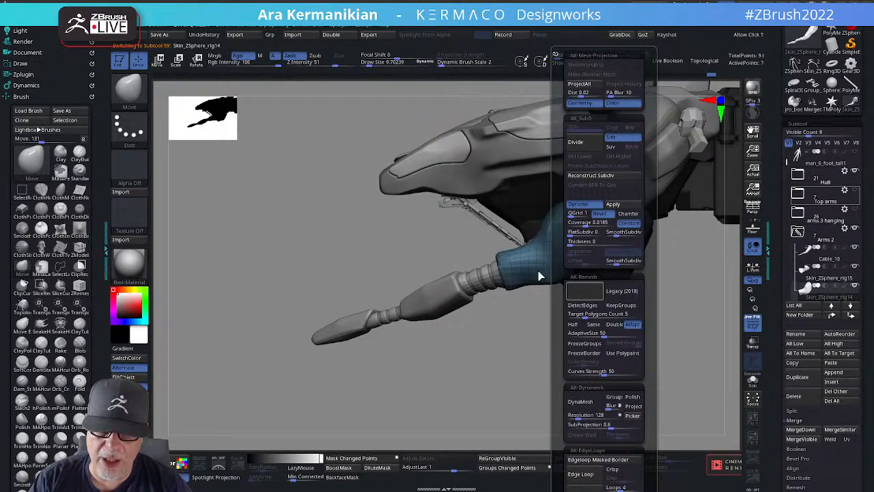
left_click_drag(578, 349, 618, 349)
key("ctrl+r")
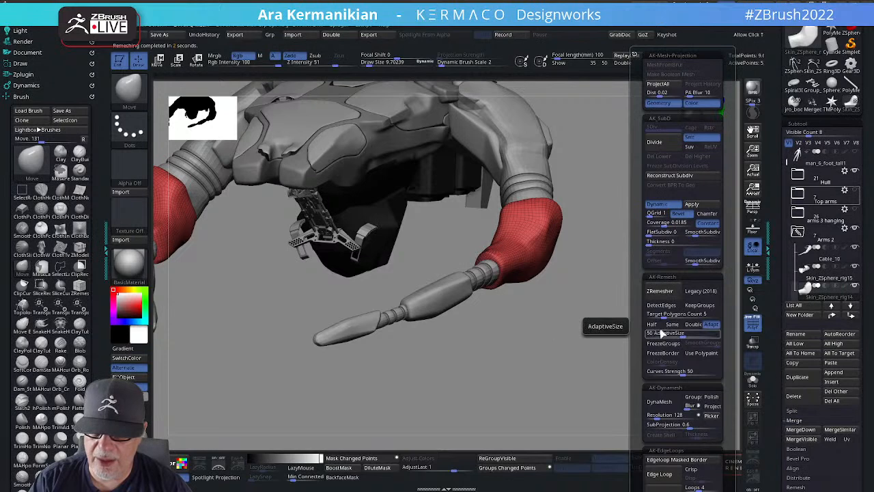
left_click_drag(566, 365, 587, 336)
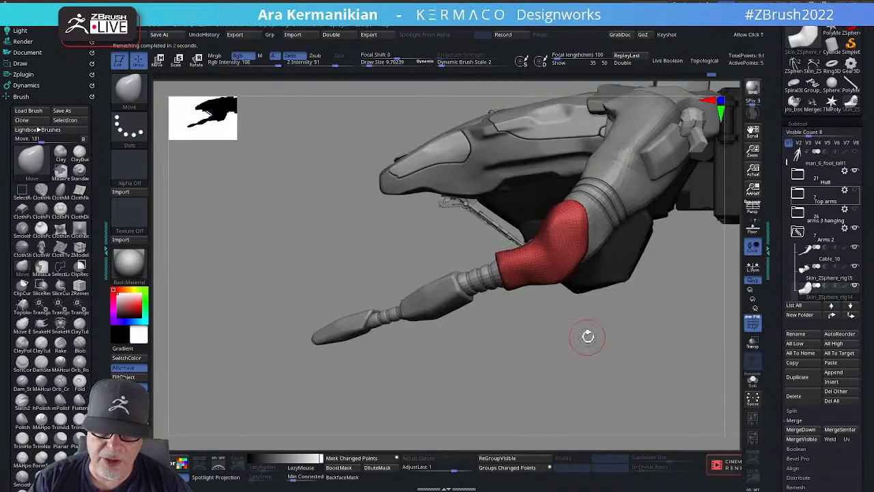
key("ctrl+r")
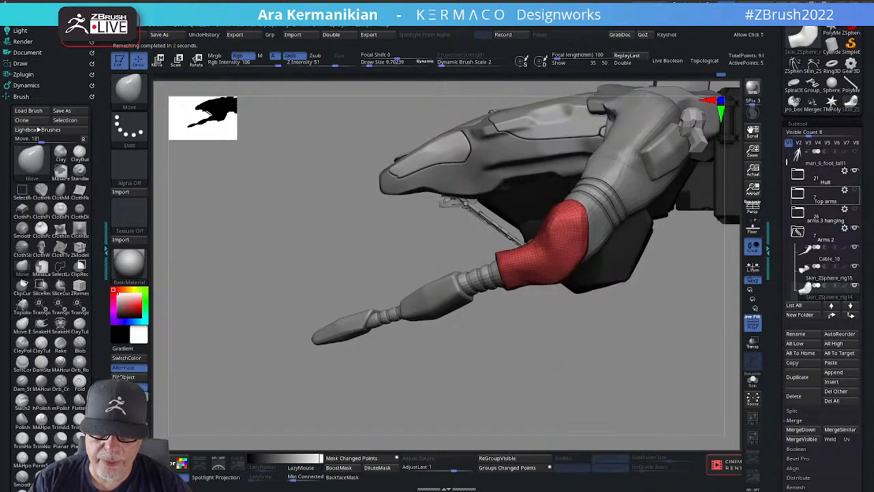
Reshape the narrow end of the elbow armor around the forearm's ribbed joint and smooth its rim.
left_click_drag(622, 347, 564, 312)
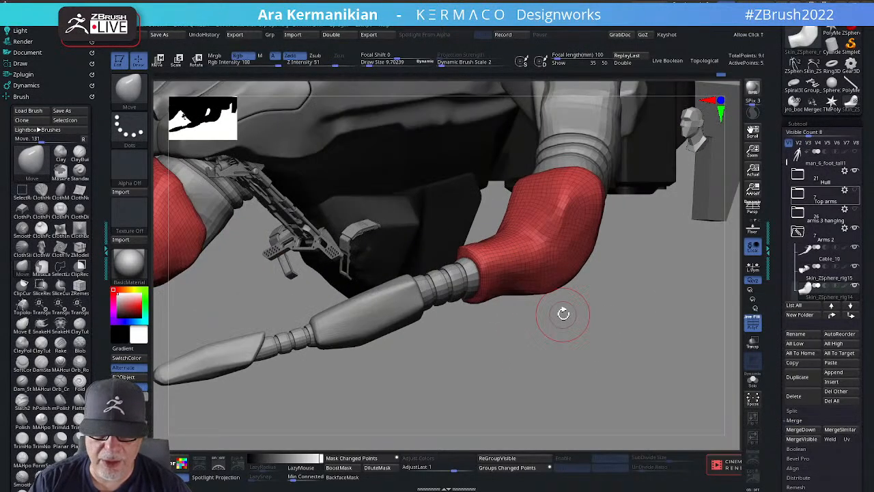
left_click_drag(667, 293, 487, 247)
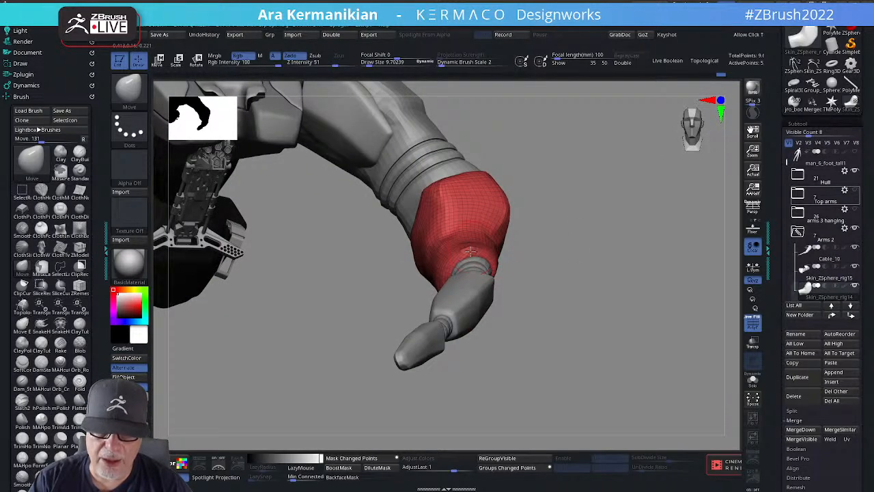
key("shift")
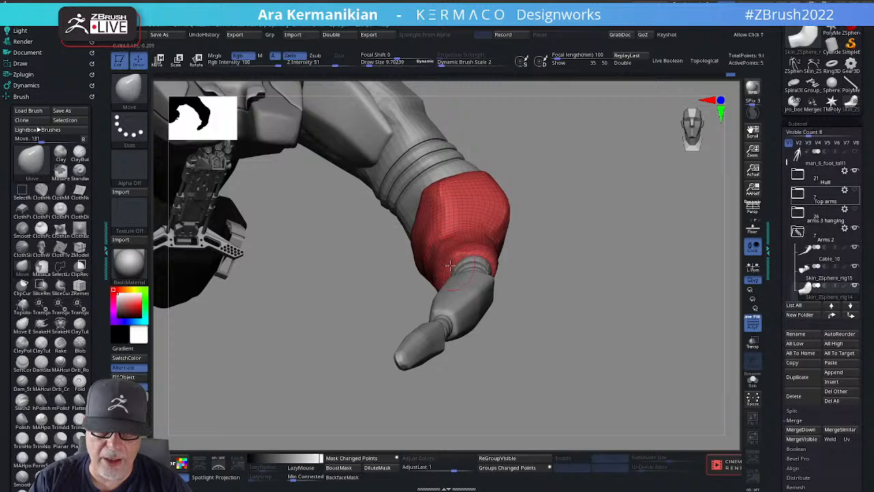
left_click_drag(594, 291, 546, 208)
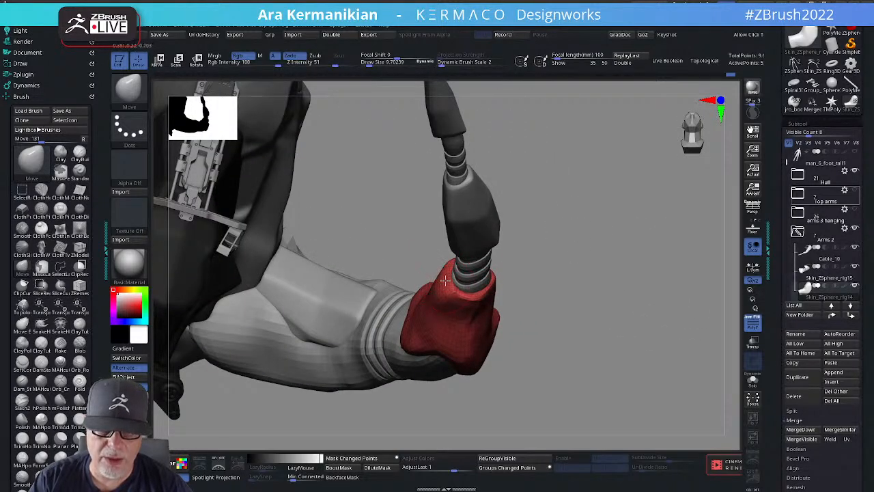
mouse_move(448, 272)
left_mouse_down()
mouse_move(453, 292)
mouse_move(533, 305)
left_mouse_up()
left_click_drag(453, 294, 441, 294, "shift")
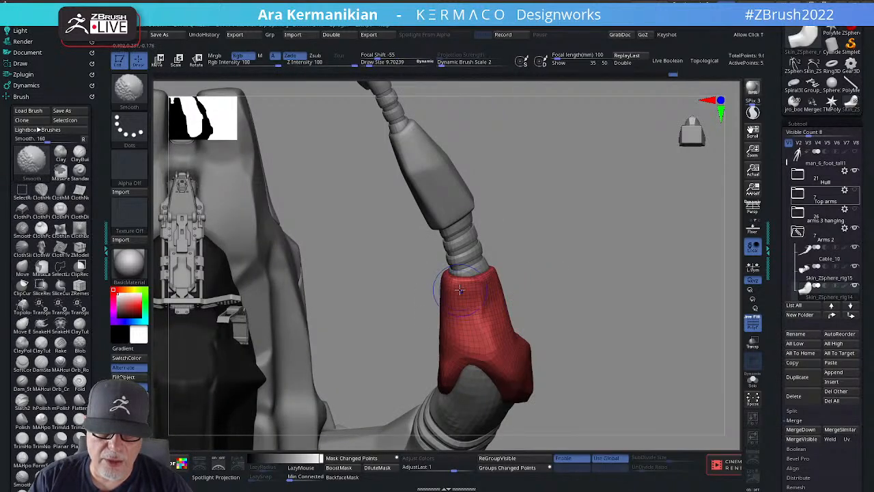
Switch to the DamStandard brush and refine the elbow armor's rim beside the ribbed joint with smoothing strokes.
right_click(481, 309)
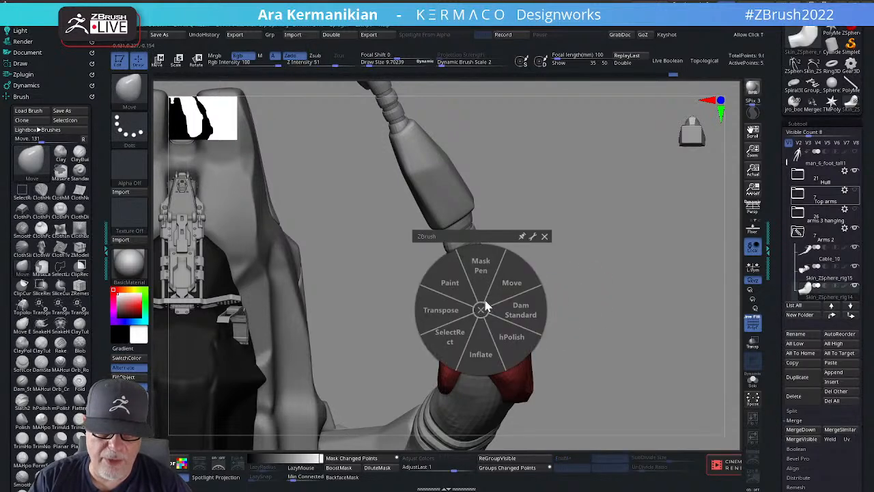
left_click(518, 320)
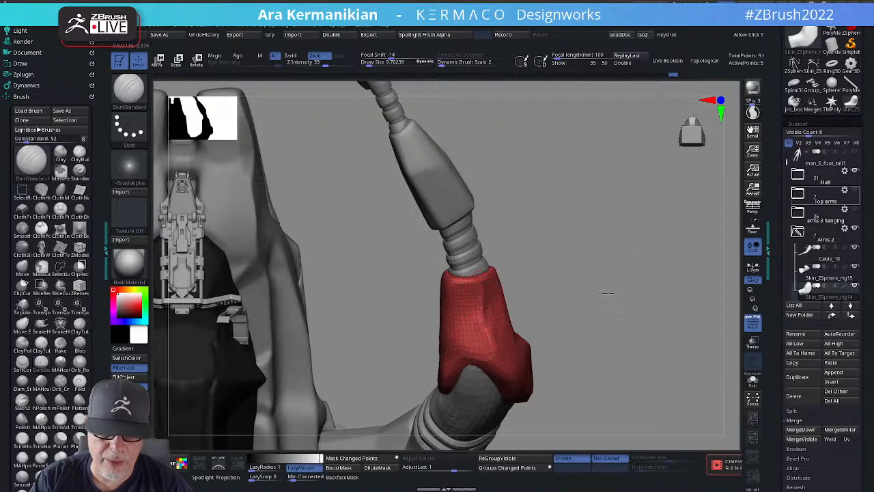
mouse_move(608, 294)
left_mouse_down()
mouse_move(471, 280)
mouse_move(508, 273)
left_mouse_up()
left_click_drag(669, 235, 574, 239)
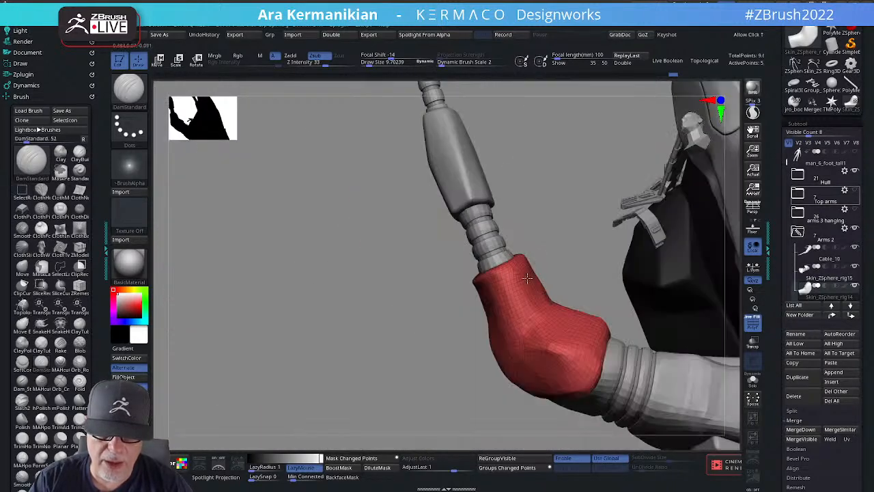
left_click_drag(492, 281, 487, 275, "shift")
left_click_drag(406, 348, 461, 300)
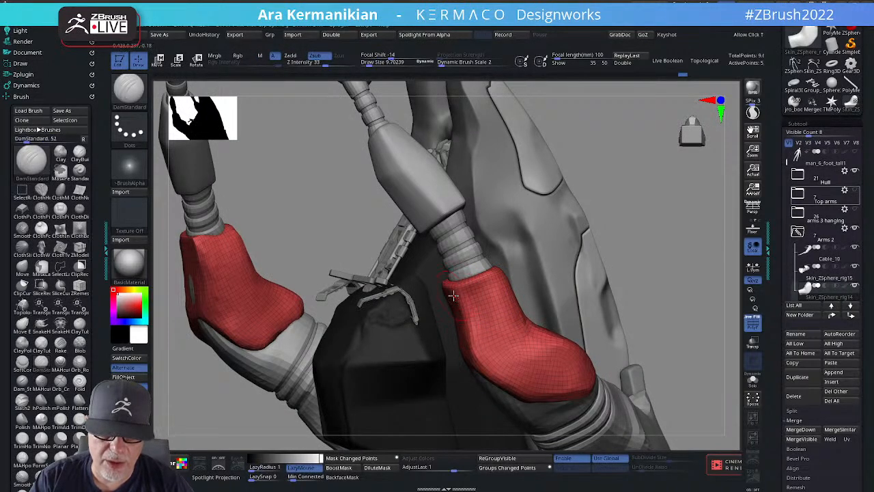
Turn off the polyframe display and carve creases along the inner side of the elbow armor, smoothing the surface around them.
left_click_drag(722, 264, 630, 335)
left_click(751, 329)
mouse_move(587, 372)
left_mouse_down("alt")
mouse_move(521, 398)
mouse_move(492, 314)
left_mouse_up("alt")
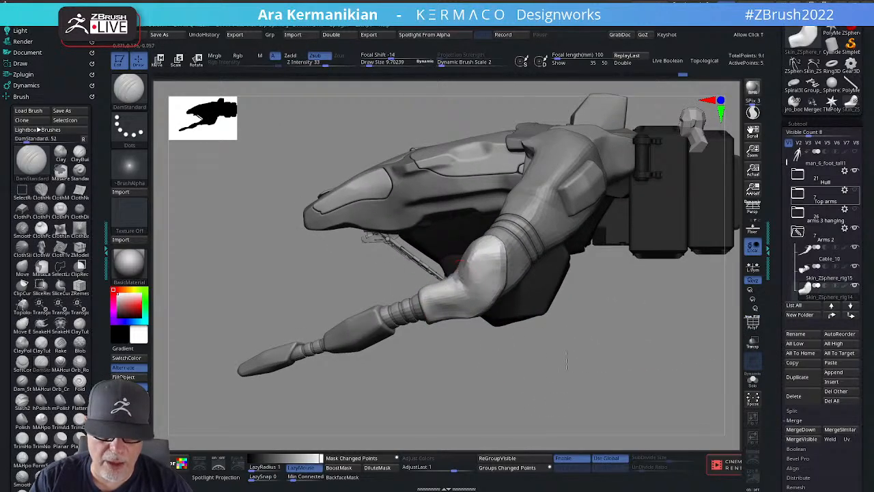
left_click_drag(566, 362, 469, 286)
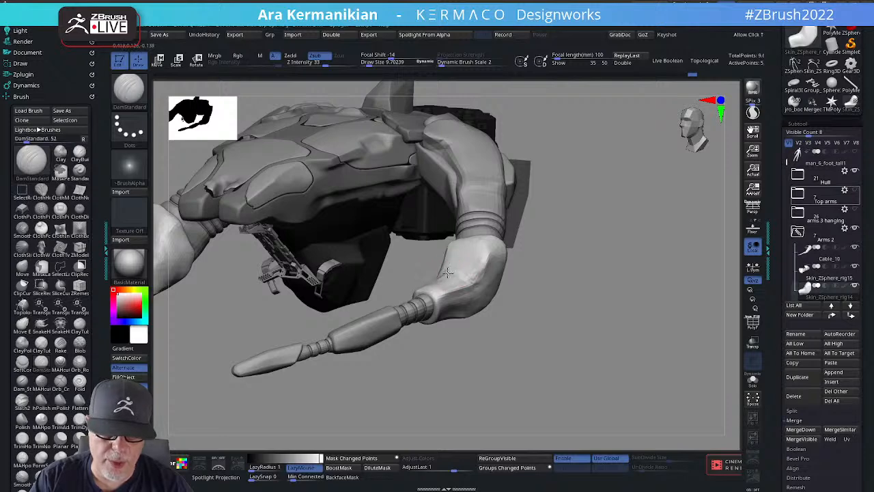
key("shift")
mouse_move(538, 289)
left_mouse_down()
mouse_move(560, 318)
mouse_move(561, 362)
left_mouse_up()
mouse_move(445, 274)
left_mouse_down("shift")
mouse_move(465, 279)
mouse_move(444, 273)
mouse_move(441, 256)
mouse_move(480, 237)
mouse_move(455, 244)
left_mouse_up("shift")
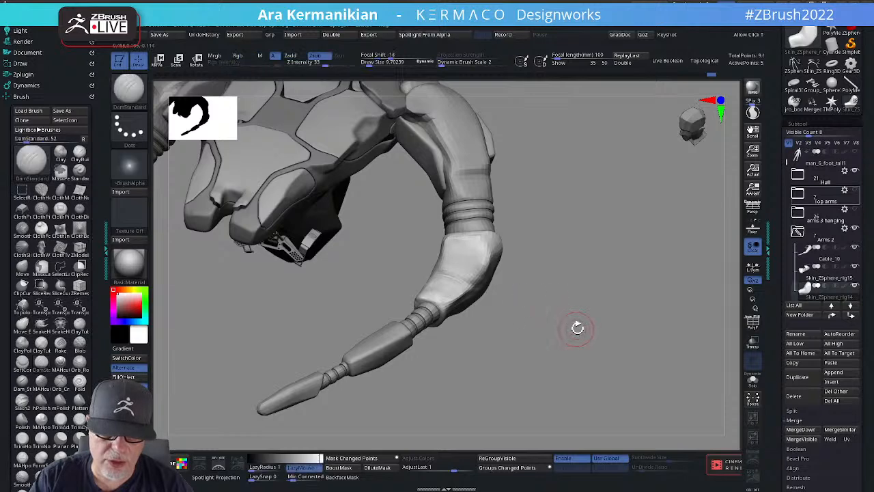
left_click_drag(578, 326, 435, 292)
mouse_move(452, 394)
left_mouse_down("alt")
mouse_move(516, 345)
mouse_move(529, 403)
left_mouse_up("alt")
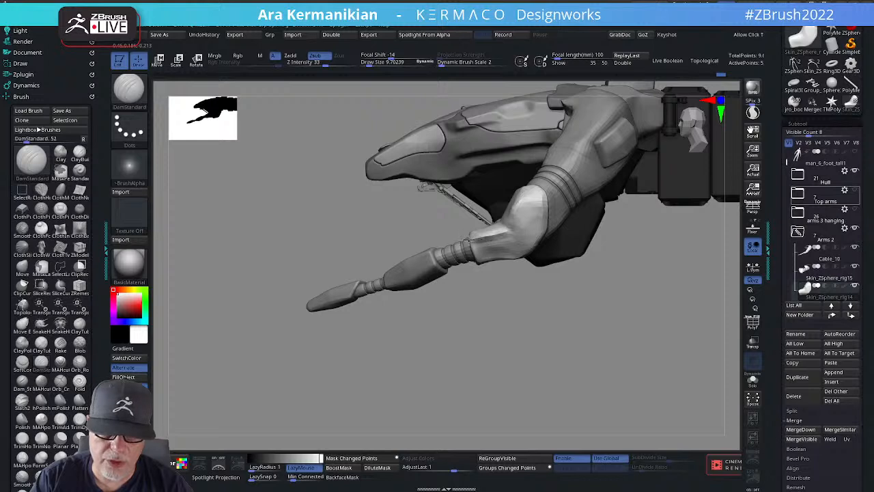
left_click_drag(476, 236, 500, 235)
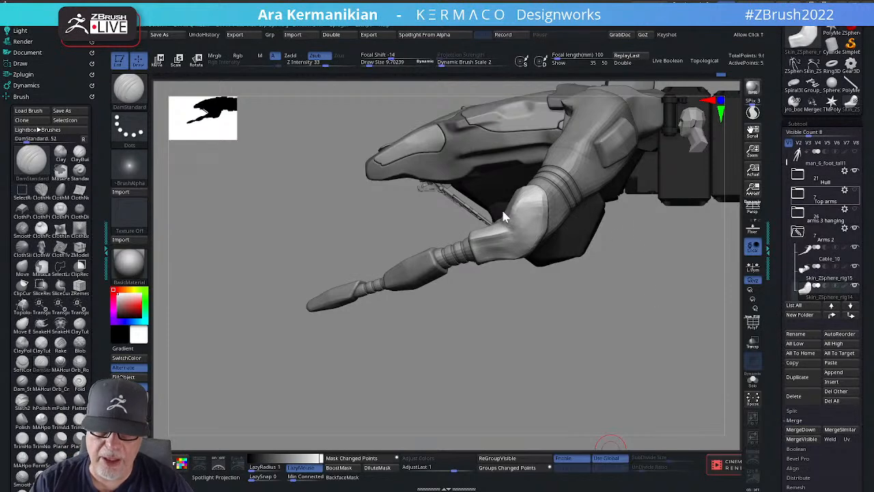
Examine the arms' silhouette from the side, above and the front, and look through the subtools in the Arms 2 folder.
mouse_move(531, 235)
left_mouse_down("alt")
mouse_move(519, 234)
mouse_move(550, 237)
left_mouse_up("alt")
left_click_drag(646, 312, 546, 227)
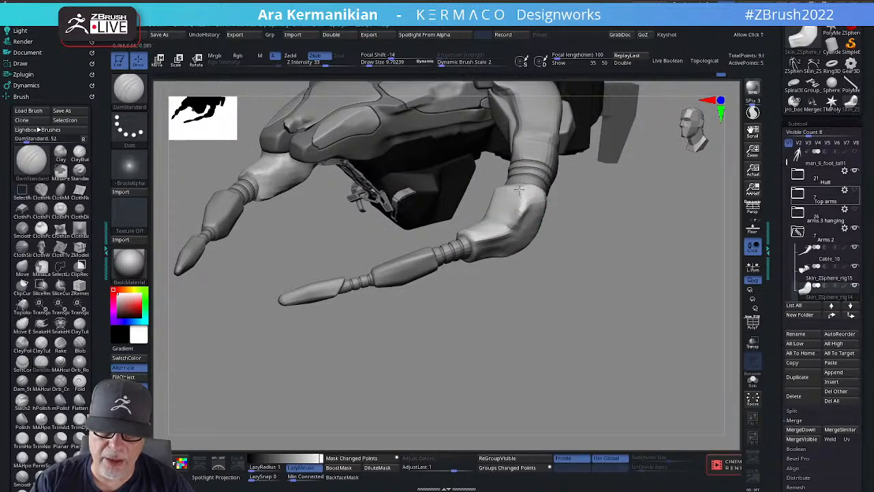
left_click_drag(525, 273, 589, 365)
left_click_drag(553, 269, 554, 292, "alt")
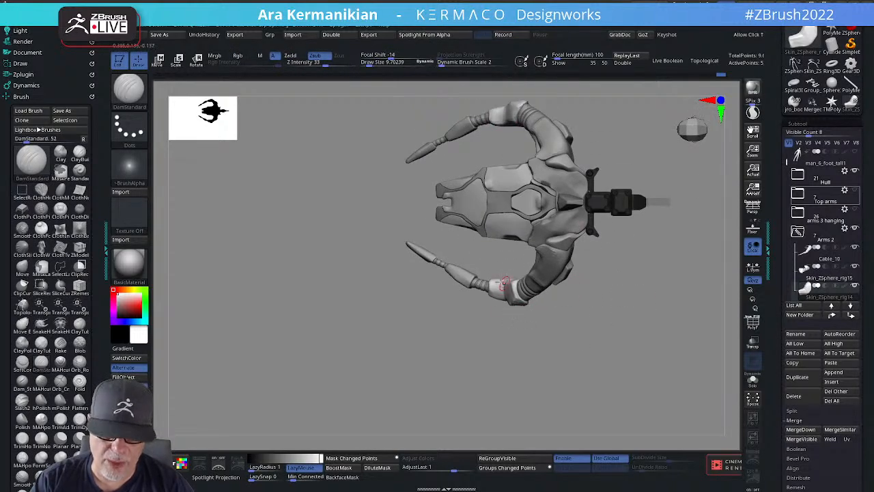
left_click_drag(605, 327, 495, 276)
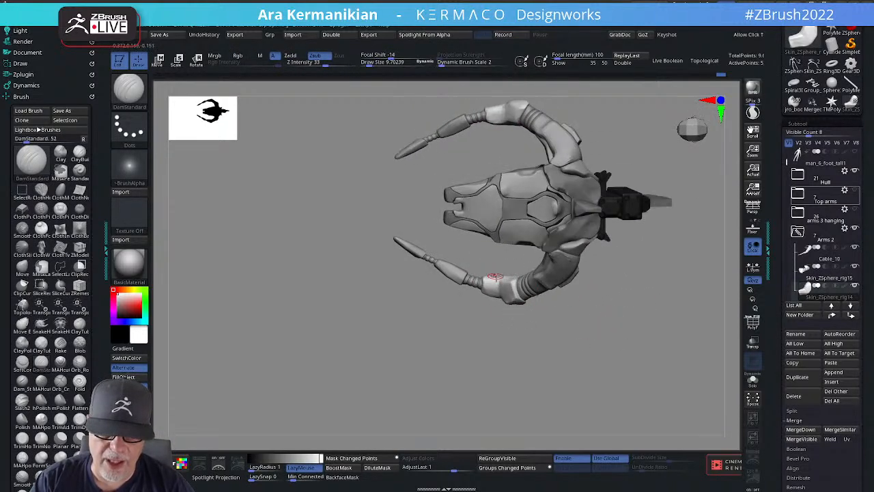
mouse_move(633, 331)
left_mouse_down("alt")
mouse_move(675, 294)
mouse_move(658, 265)
mouse_move(685, 274)
left_mouse_up("alt")
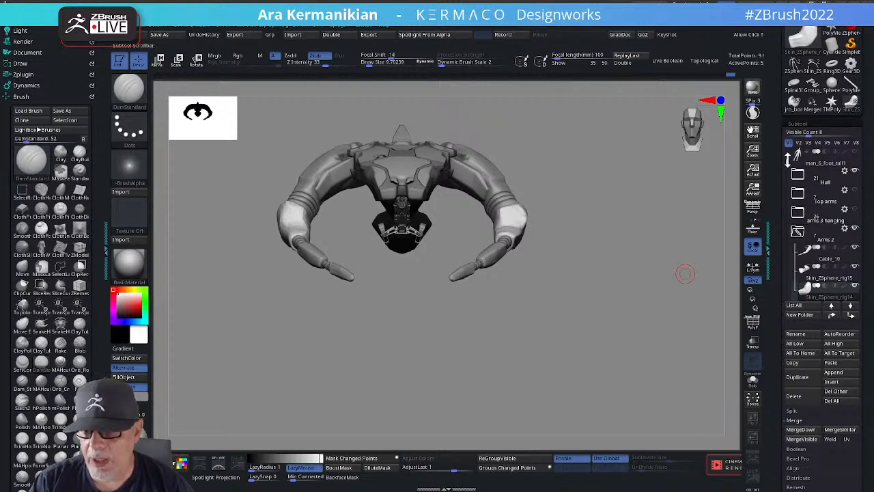
scroll(847, 218, "down", 5)
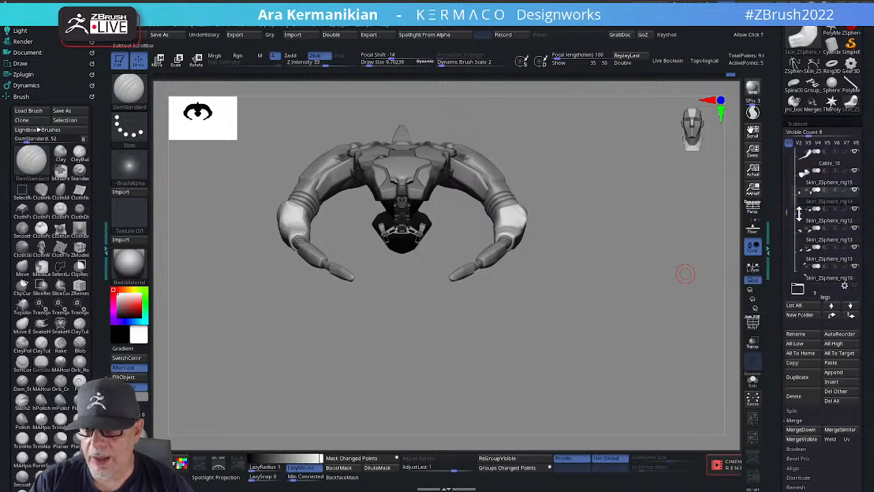
Show the legs folder, expand its subtools and select the Cable_07 subtool.
left_click(848, 215)
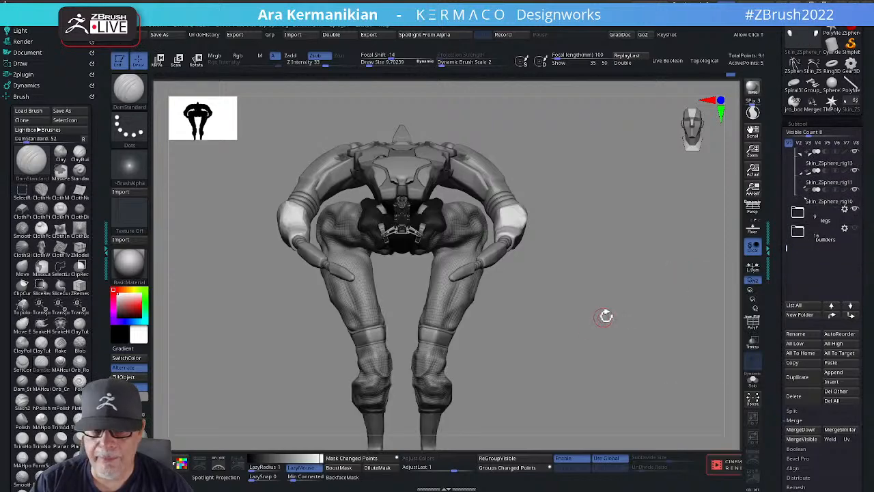
left_click_drag(605, 314, 537, 292)
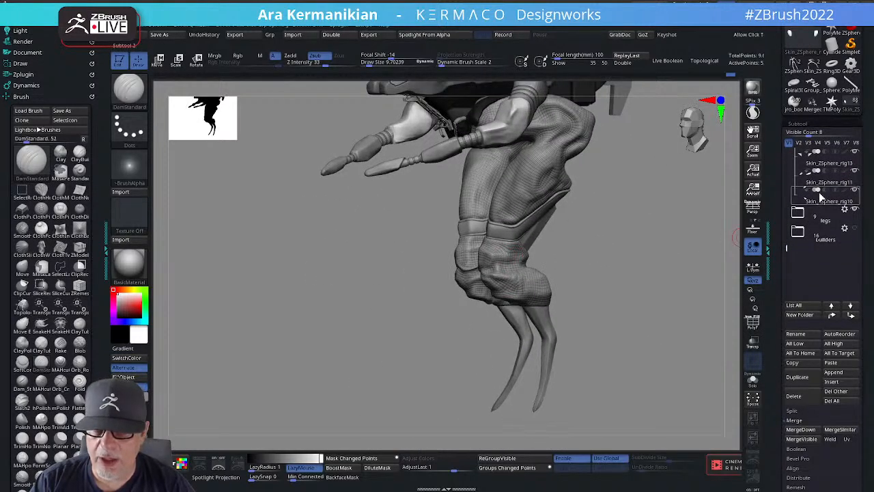
left_click(797, 215)
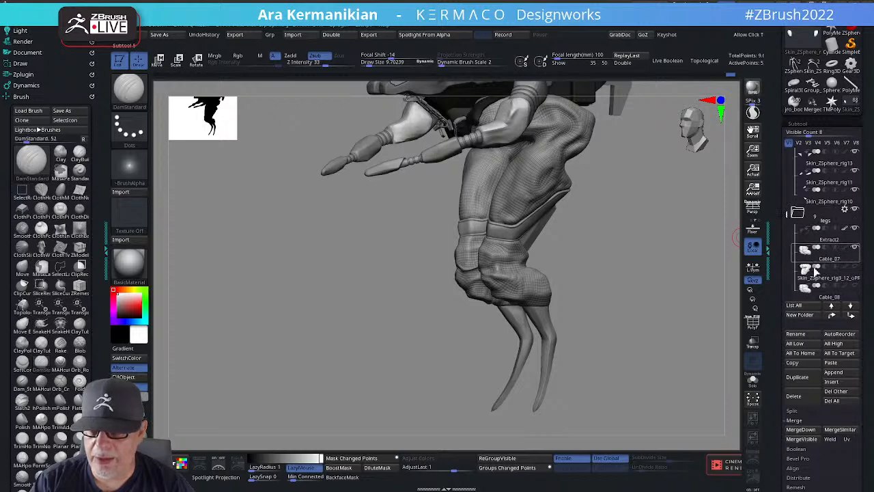
mouse_move(824, 295)
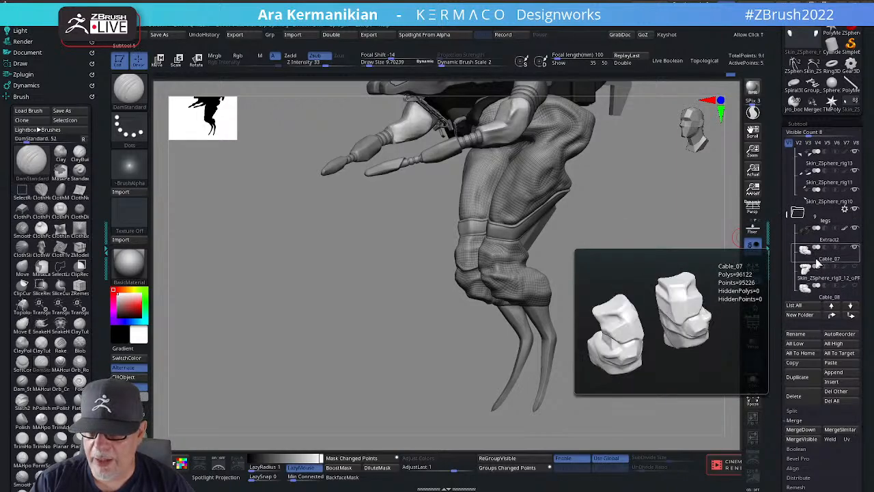
left_click(817, 262)
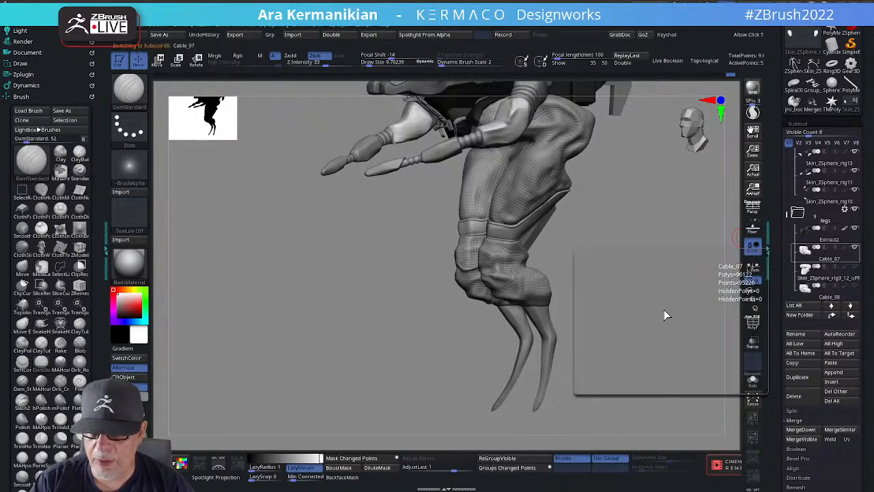
Isolate Cable_07, inspect its surface with and without the polyframe display, and bring the rest of the model back.
left_click(751, 385)
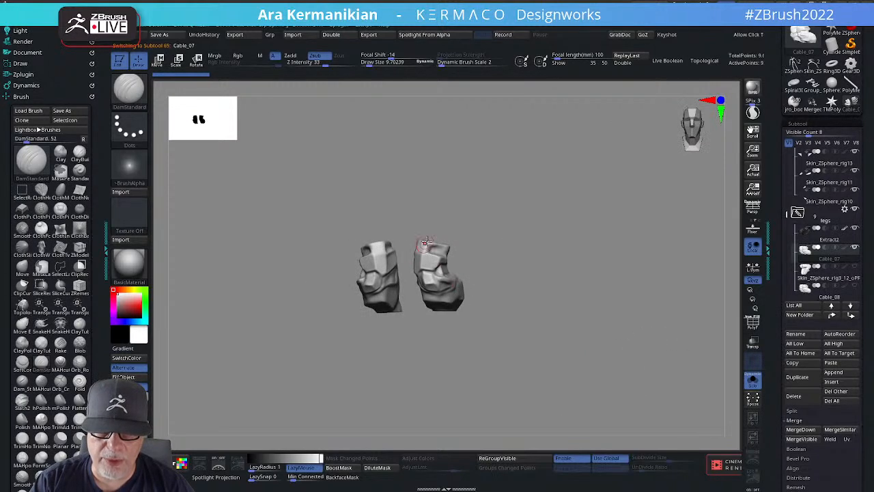
left_click_drag(570, 272, 569, 266)
left_click(756, 325)
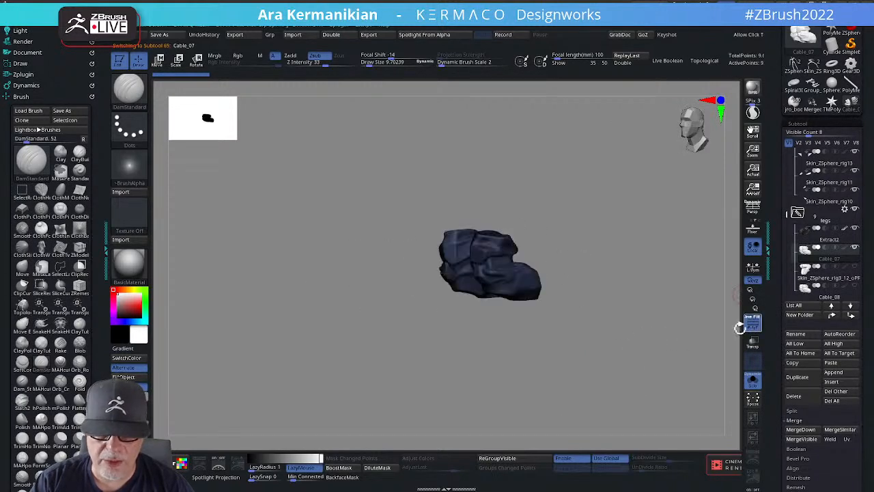
left_click_drag(686, 287, 615, 172, "alt")
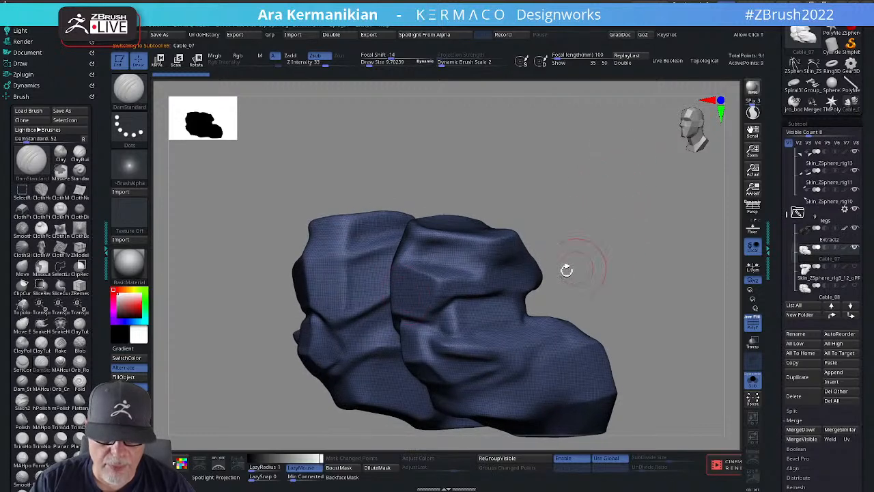
left_click_drag(637, 289, 648, 131, "alt")
left_click(753, 323)
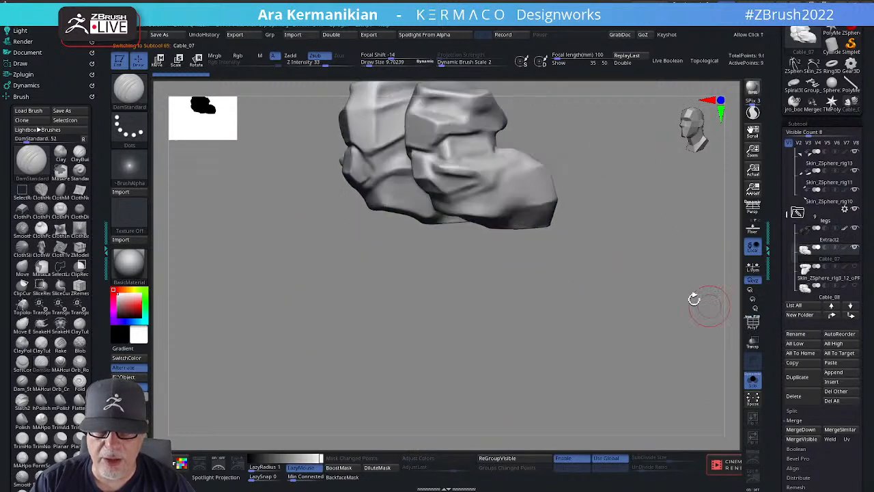
left_click_drag(693, 297, 426, 198)
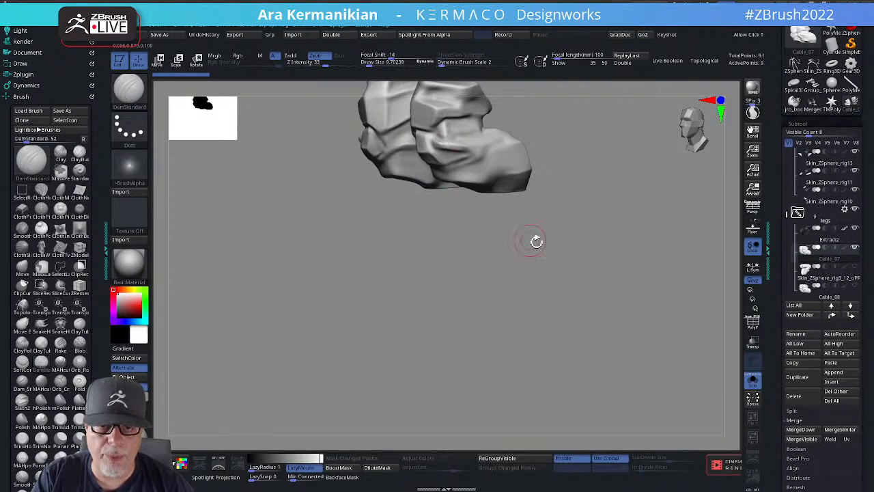
left_click_drag(534, 240, 591, 309)
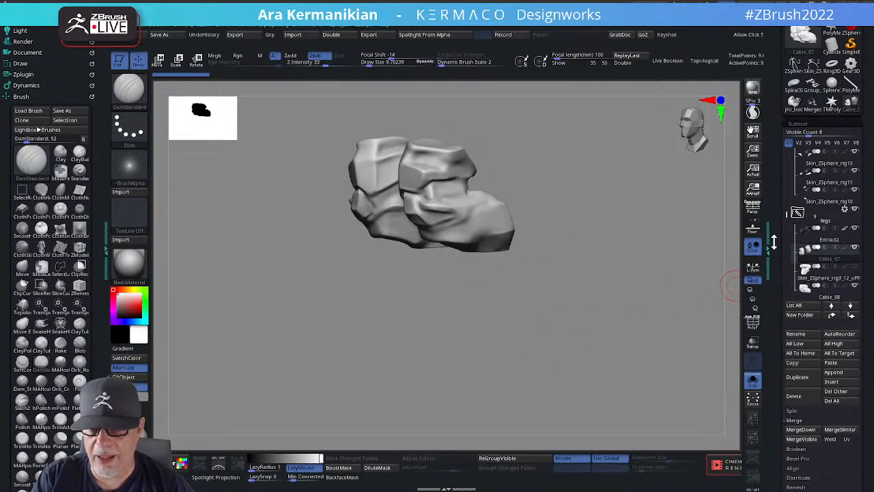
left_click(753, 377)
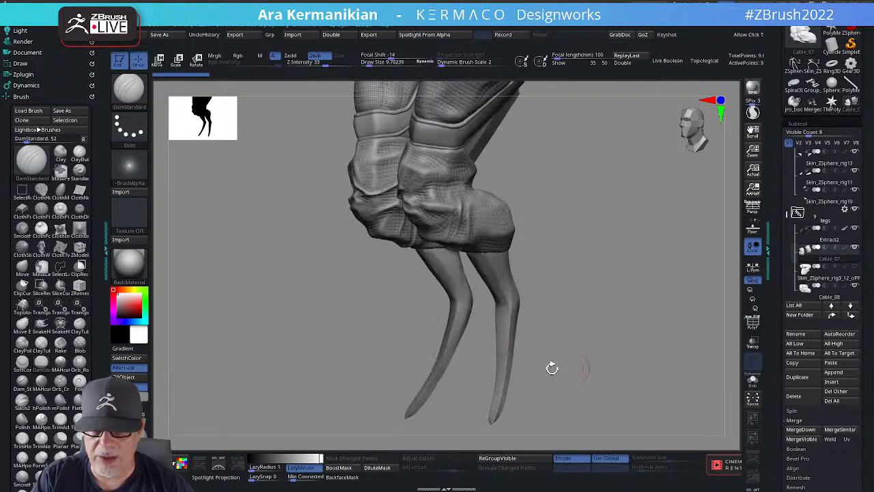
Compare the overlapping lower-leg subtools in the legs folder, selecting Cable_08 and Cable_15.
mouse_move(852, 275)
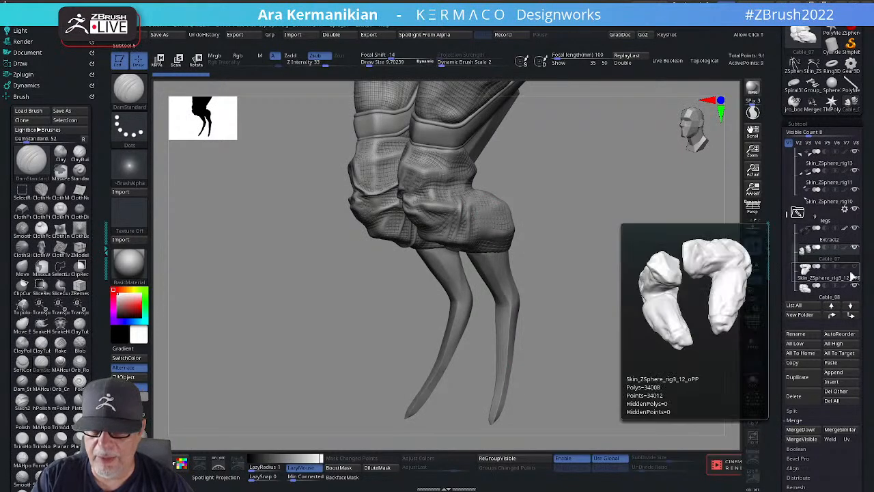
mouse_move(856, 253)
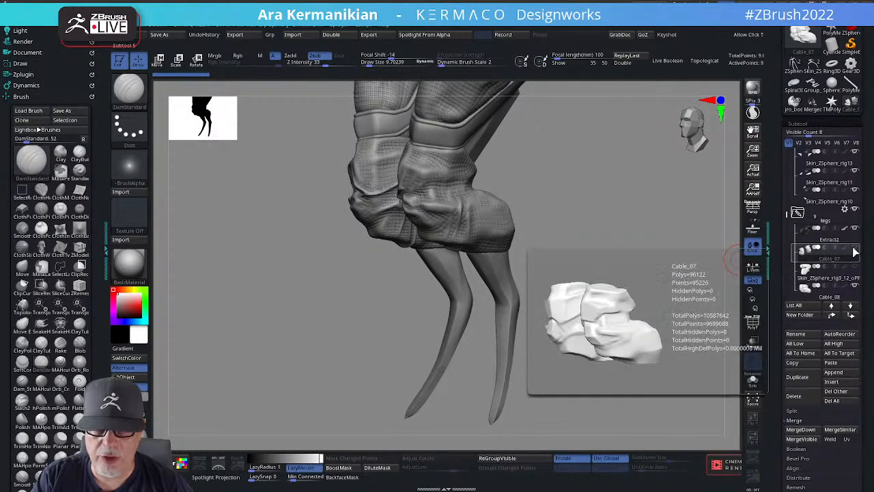
left_click(833, 295)
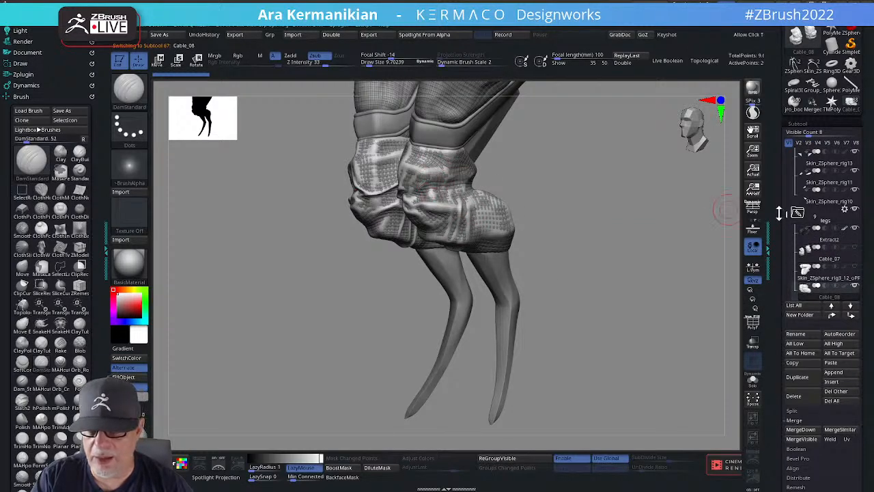
scroll(813, 215, "down", 2)
mouse_move(855, 213)
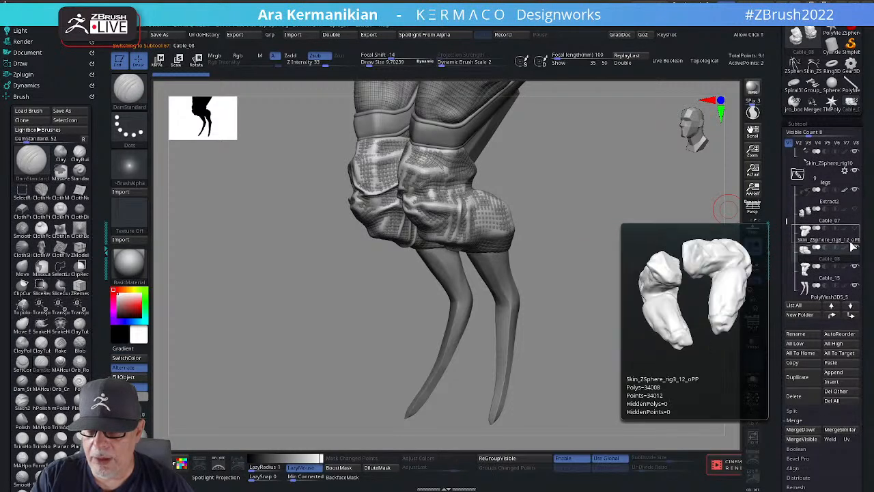
mouse_move(811, 268)
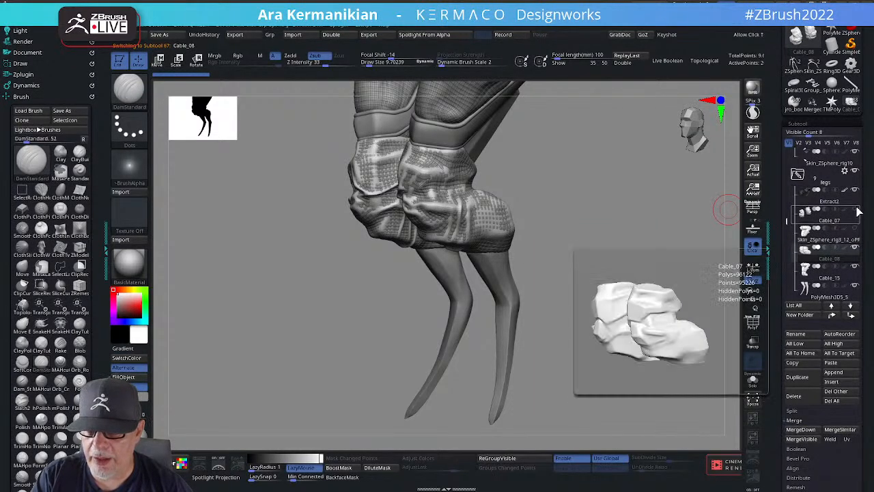
mouse_move(861, 193)
left_click_drag(585, 279, 703, 239)
left_click(827, 280)
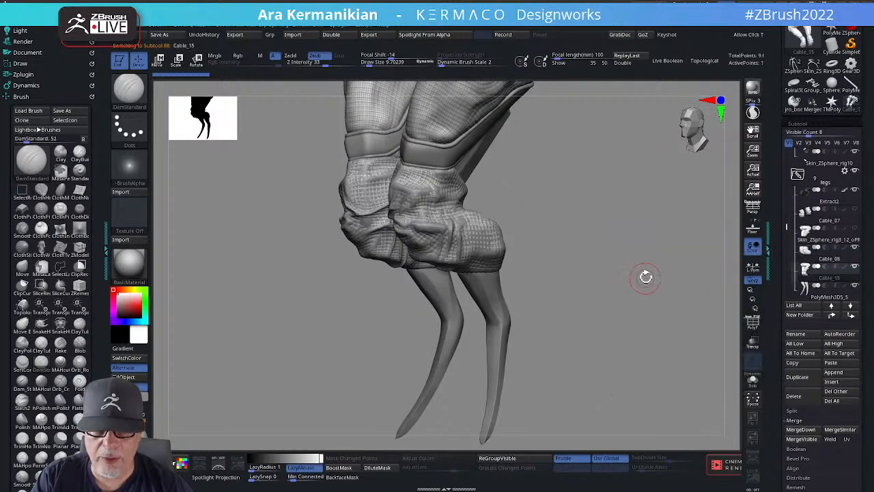
left_click_drag(646, 275, 653, 277)
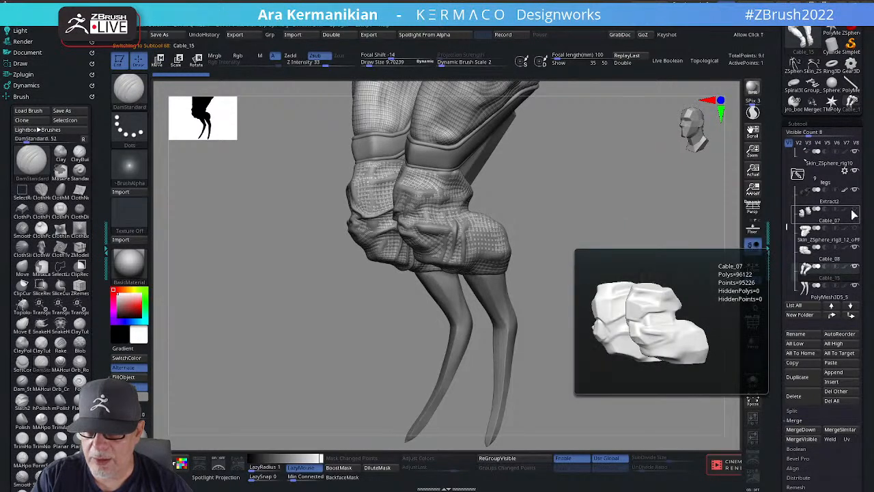
Pick the Cable_08 lower-leg piece, hide it, and select Skin_ZSphere_rig3_12_oPP.
mouse_move(844, 256)
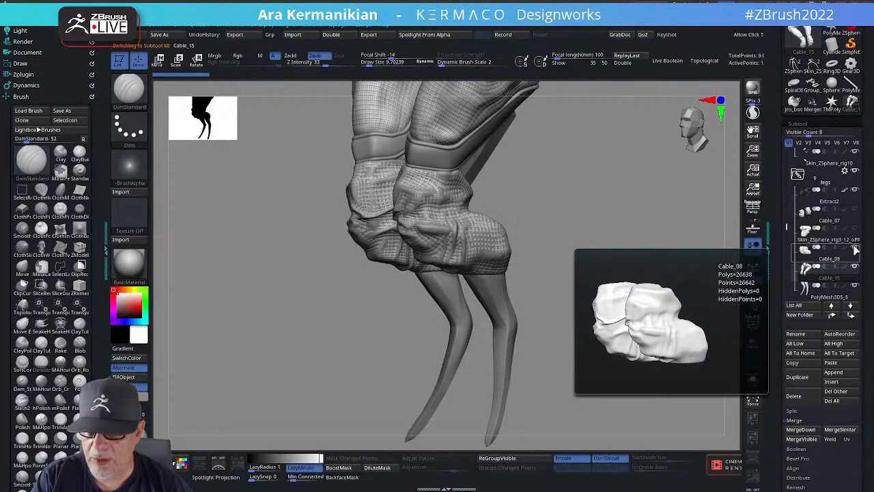
left_click(441, 227, "alt")
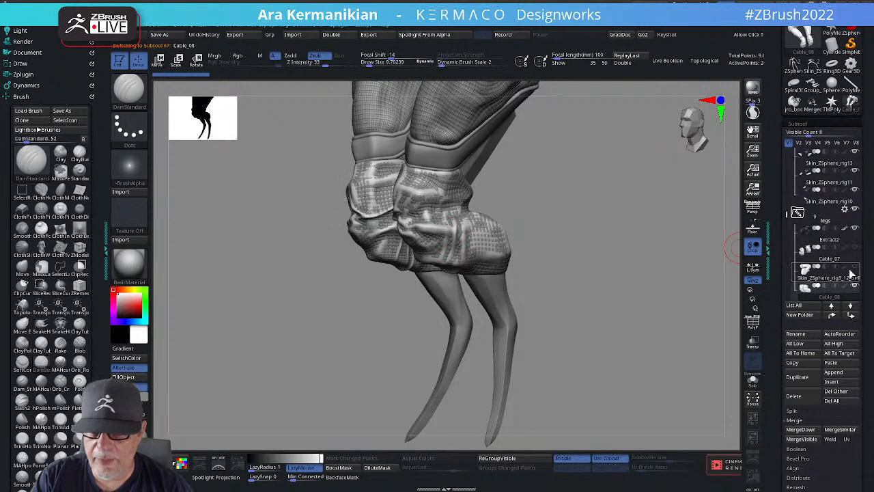
mouse_move(854, 289)
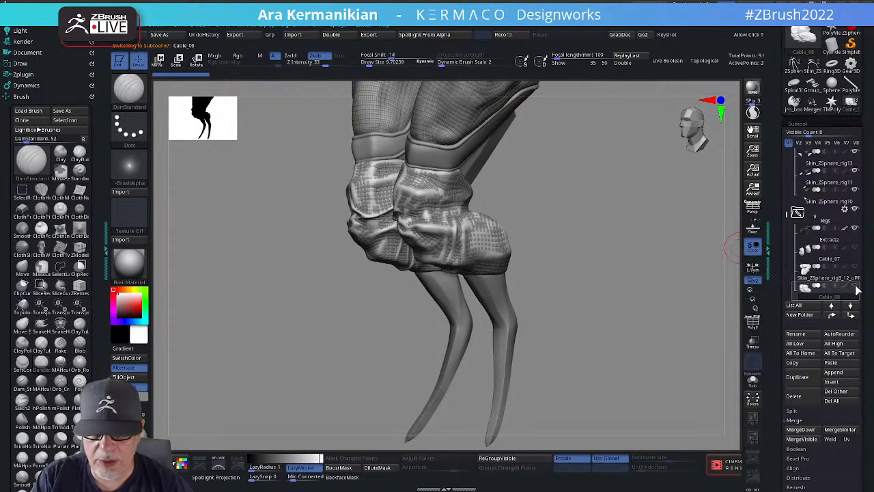
left_click(822, 282)
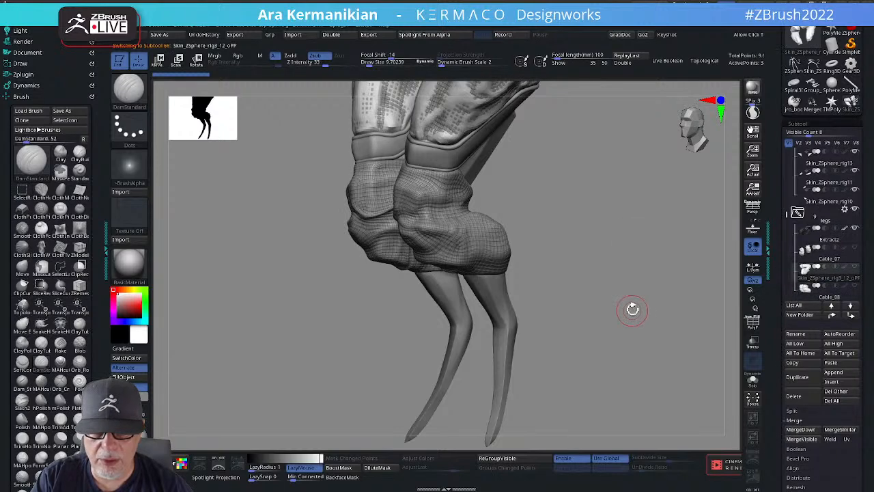
Select the Cable_15 leg subtool and examine the legs from the side, front and close up with the body.
left_click_drag(620, 307, 574, 280)
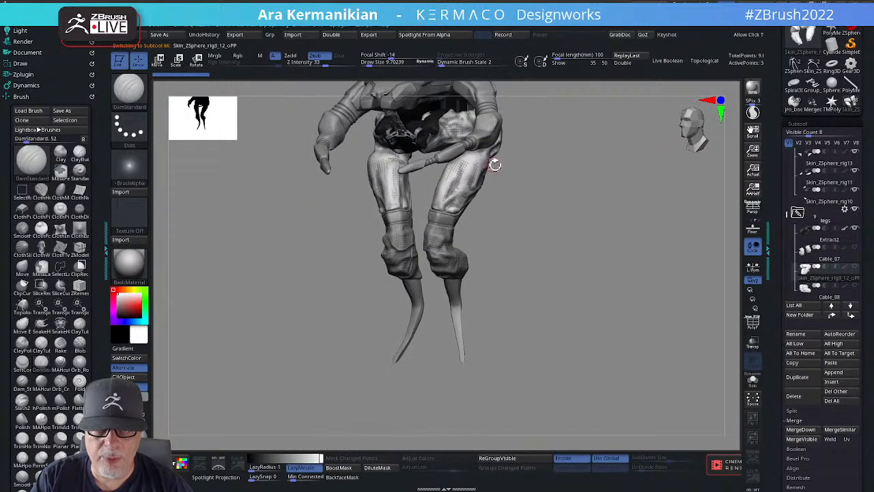
left_click_drag(565, 218, 576, 238)
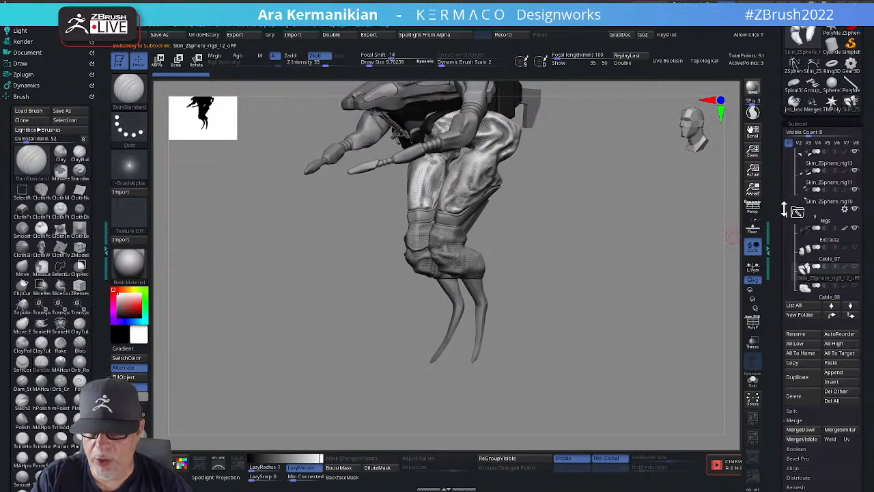
left_click_drag(788, 214, 786, 231)
left_click(824, 258)
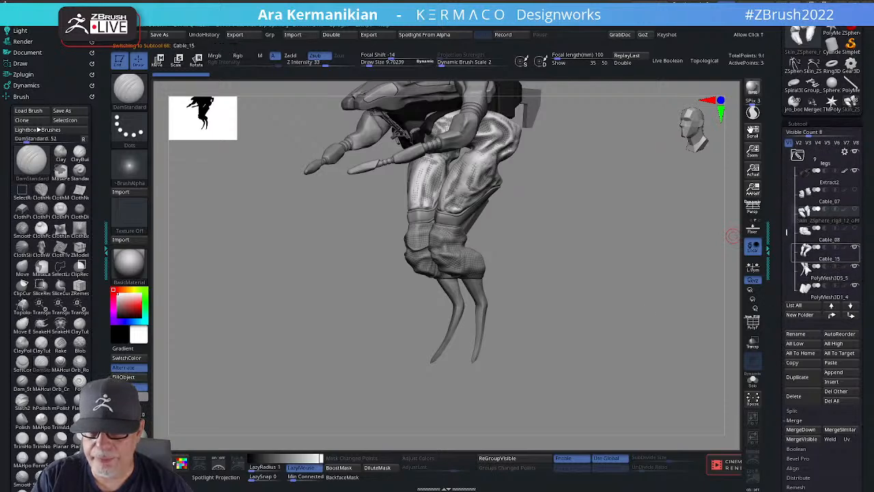
left_click_drag(639, 292, 478, 168)
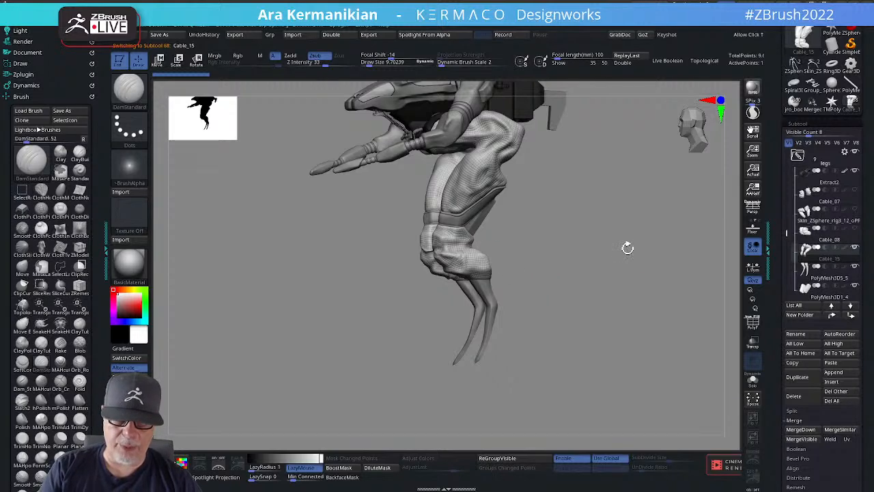
left_click_drag(627, 248, 456, 248)
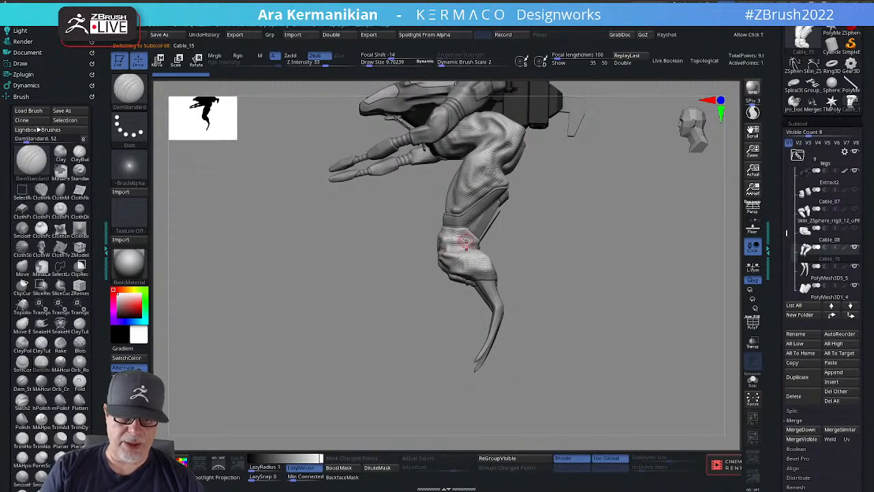
left_click_drag(626, 264, 472, 238)
left_click_drag(559, 265, 649, 266)
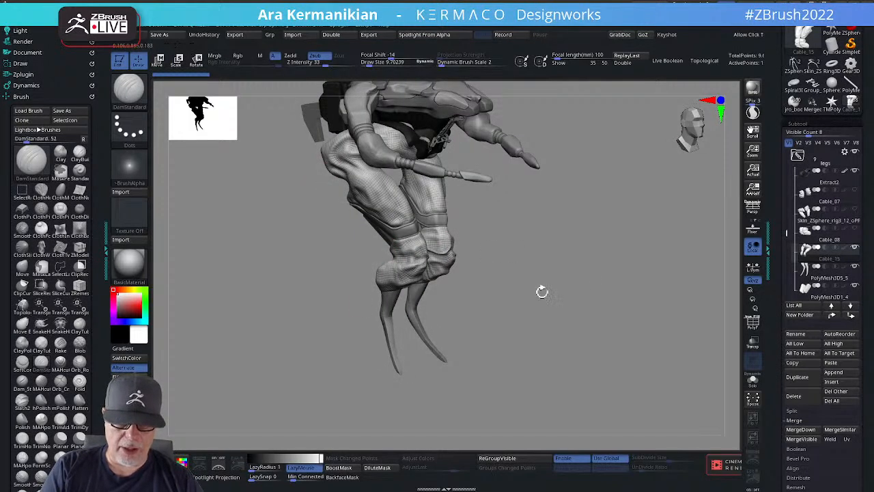
left_click_drag(542, 293, 443, 252)
left_click_drag(629, 272, 657, 331, "alt")
key("f")
left_click_drag(654, 278, 673, 436, "alt")
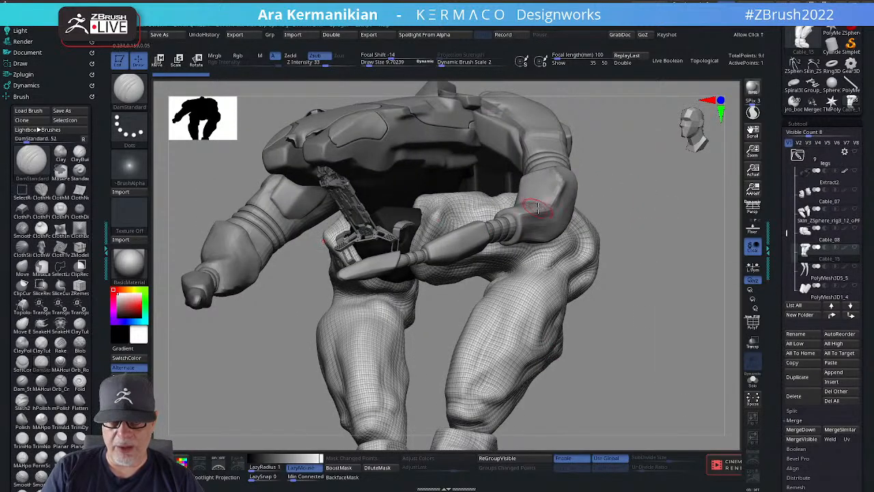
Collapse and hide the legs folder, and select the elbow armor subtool in the Arms 2 folder.
left_click(813, 157)
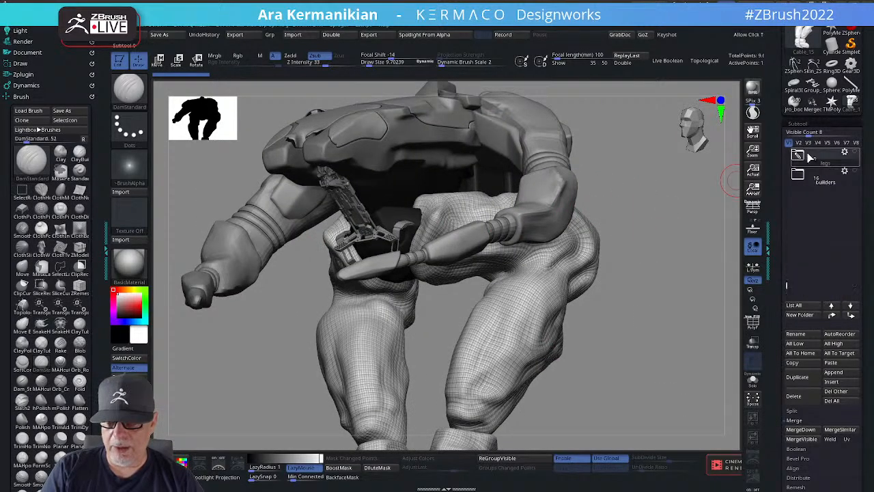
left_click_drag(783, 288, 786, 223)
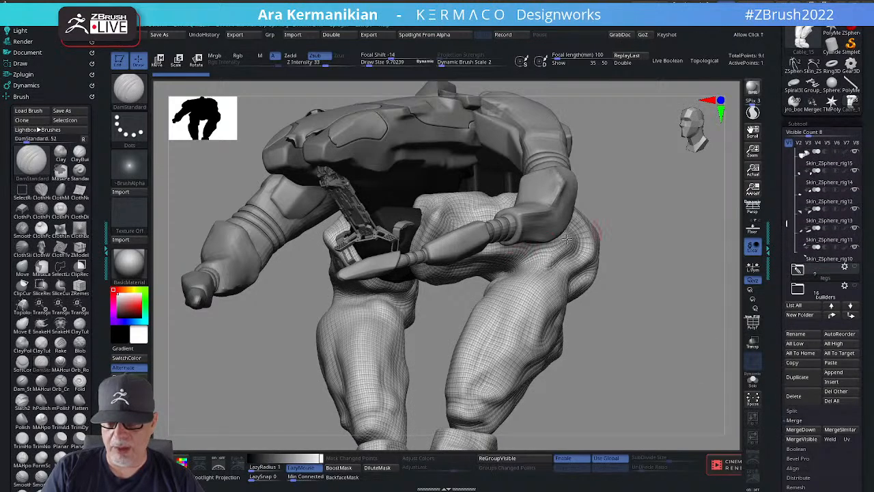
left_click(544, 212, "alt")
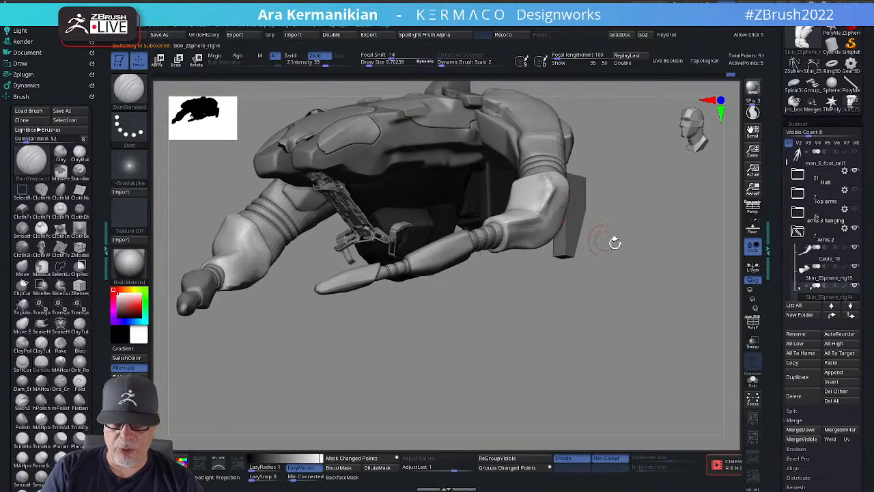
Switch to the hPolish brush and flatten the outer faces of the elbow armor along its raised ridge.
left_click_drag(615, 243, 464, 284)
mouse_move(632, 330)
left_mouse_down()
mouse_move(433, 263)
mouse_move(413, 220)
mouse_move(465, 219)
left_mouse_up()
left_click_drag(610, 185, 589, 267)
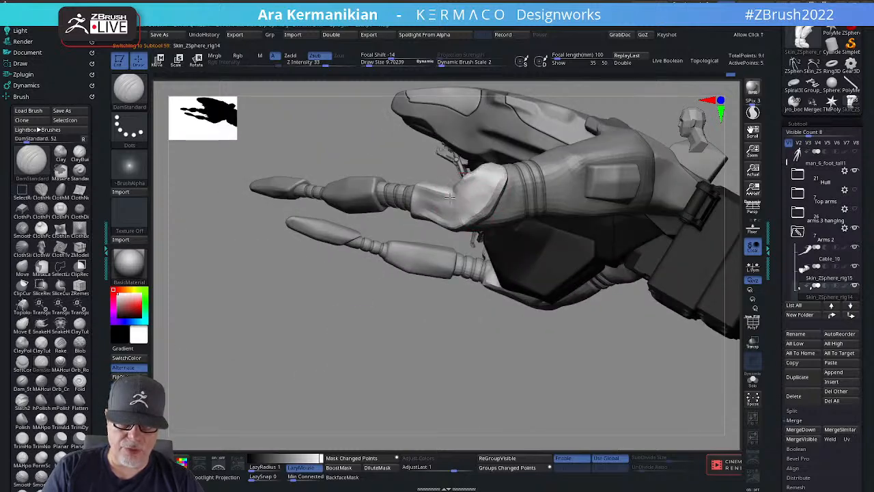
right_click(420, 214)
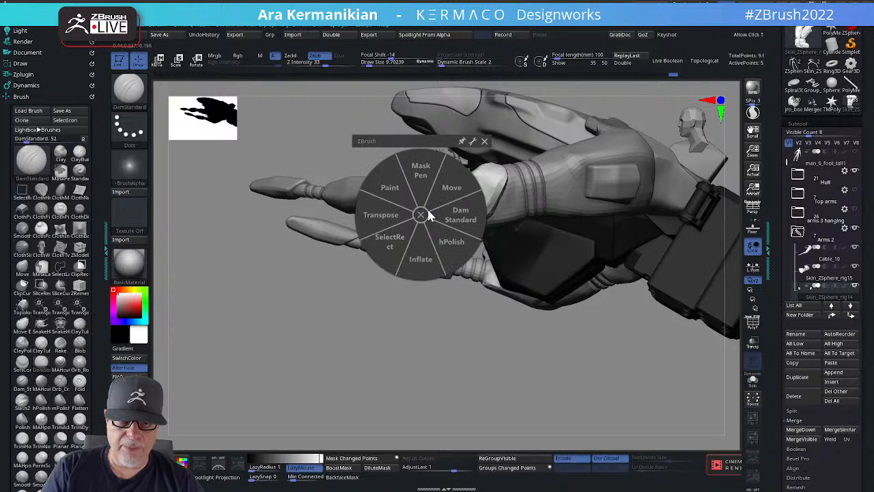
left_click(454, 244)
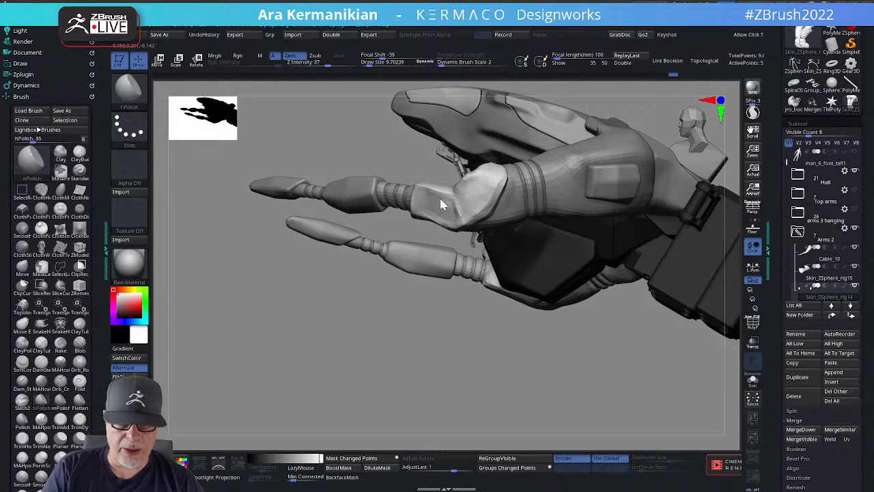
left_click_drag(406, 353, 432, 222)
left_click_drag(625, 166, 611, 81)
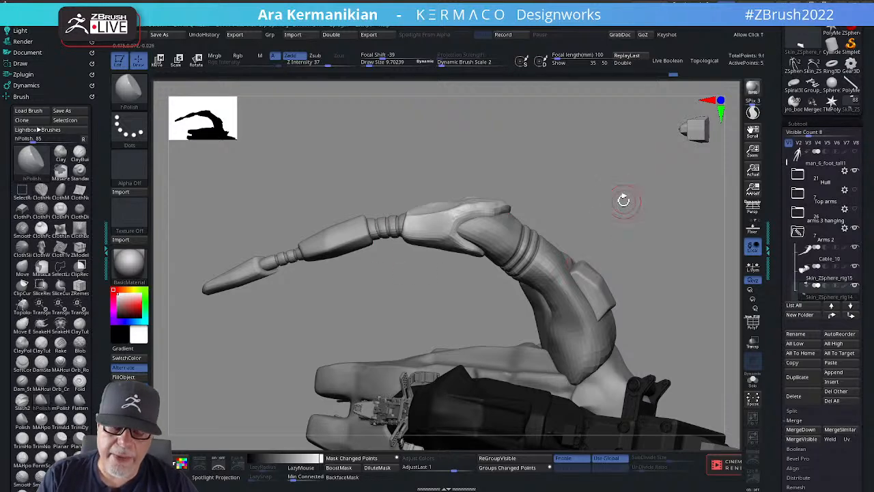
left_click_drag(624, 201, 437, 224)
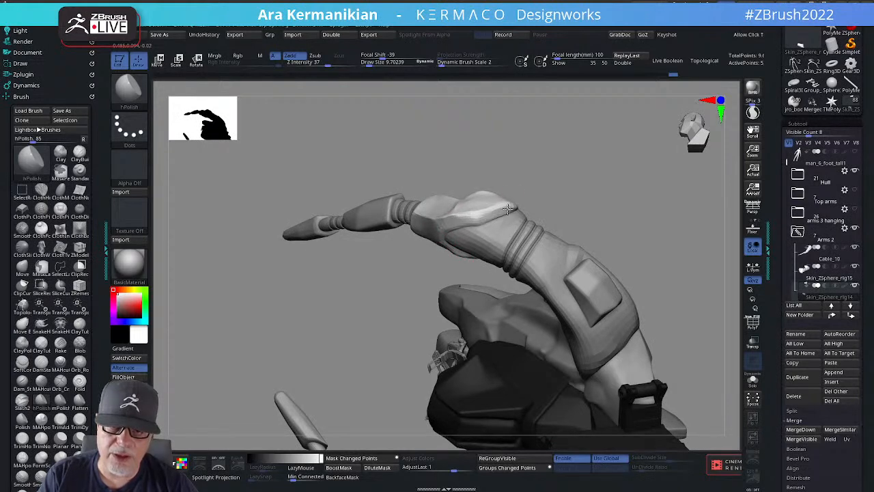
left_click_drag(592, 205, 455, 225)
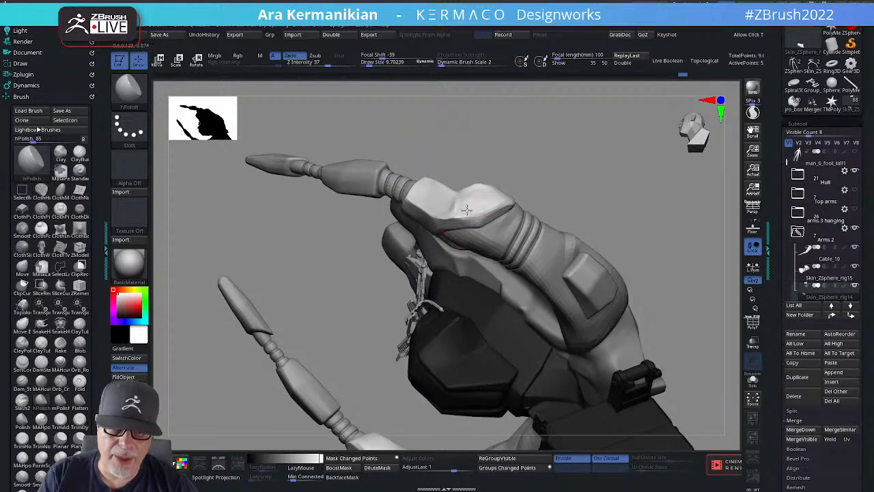
Polish the front faces of the elbow armor into flatter planes around the bend below the ribbed joint.
right_click_drag(461, 217, 467, 198)
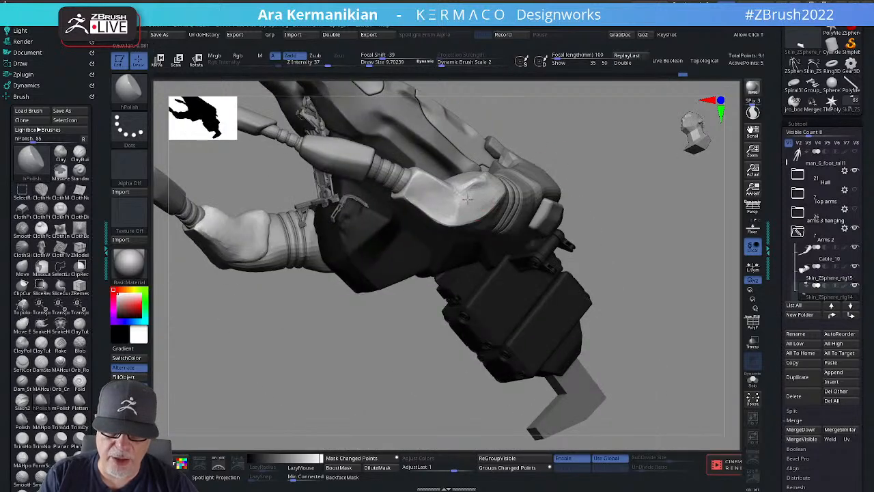
left_click_drag(634, 198, 591, 308, "alt")
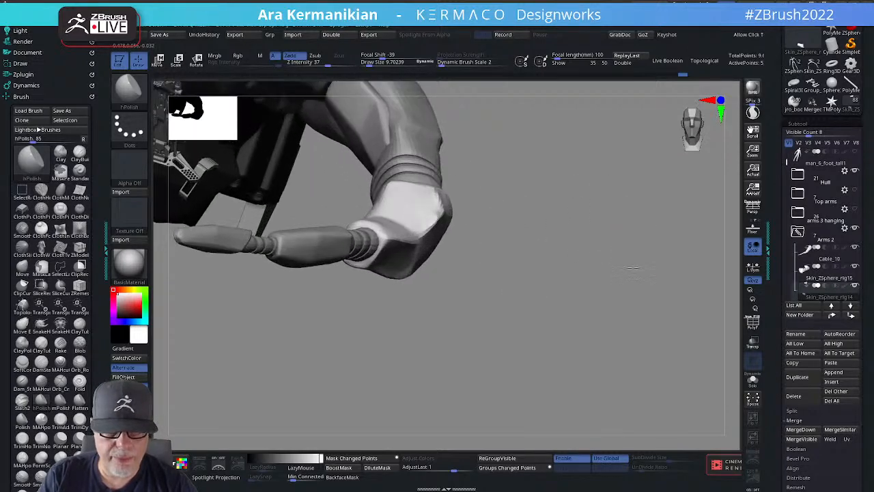
left_click_drag(527, 213, 515, 263)
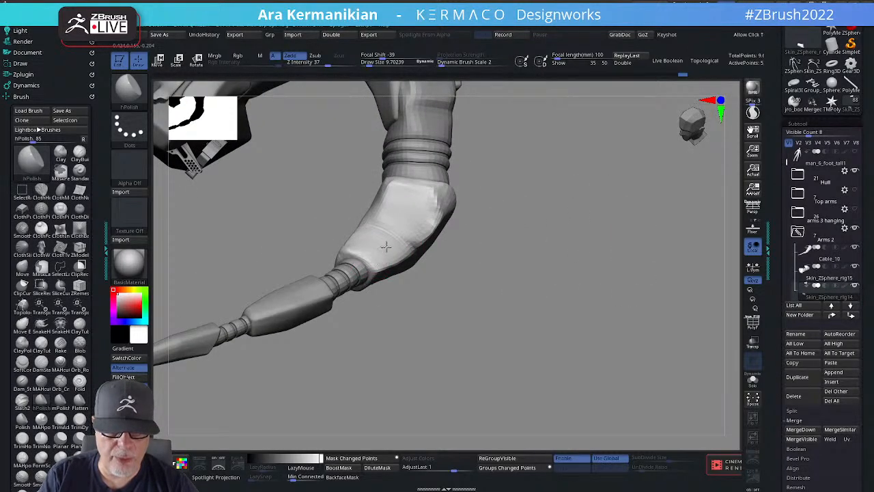
mouse_move(385, 247)
left_mouse_down()
mouse_move(398, 249)
mouse_move(404, 224)
mouse_move(382, 188)
left_mouse_up()
right_click_drag(428, 215, 435, 195)
left_click_drag(429, 205, 411, 188)
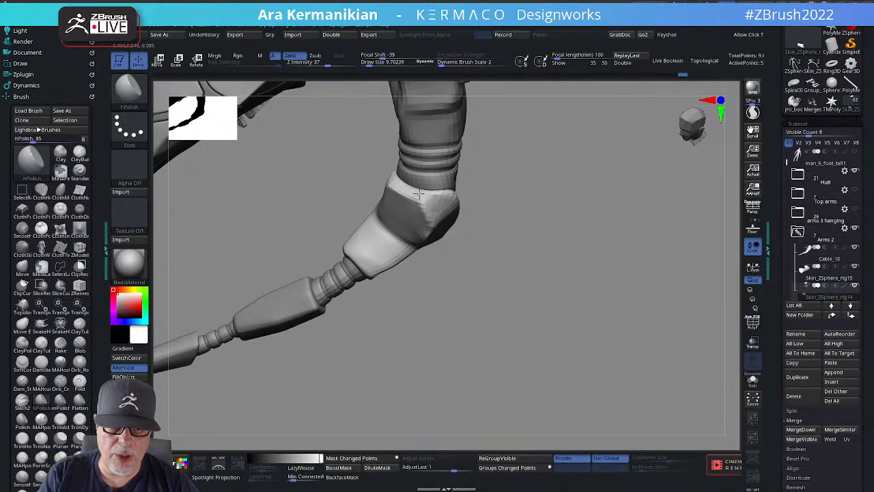
left_click_drag(594, 281, 526, 269, "alt")
left_click_drag(449, 233, 468, 236)
Polish the upper side plane of the elbow armor and sharpen its rim beside the ribbed joint.
left_click_drag(520, 274, 459, 267)
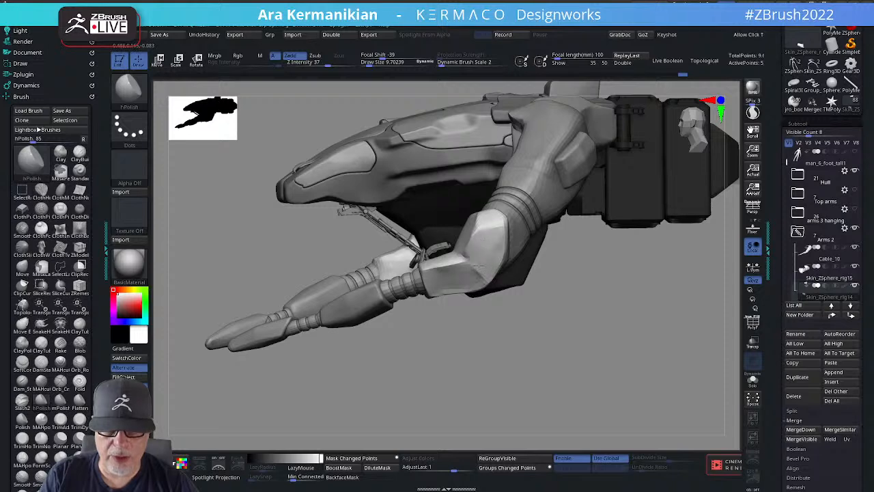
left_click_drag(503, 234, 490, 214)
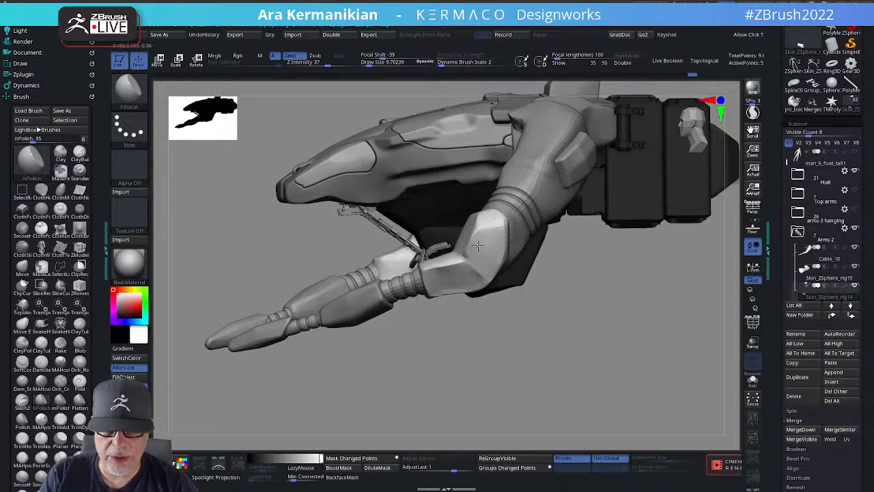
right_click_drag(478, 246, 502, 239)
left_click_drag(502, 222, 508, 250)
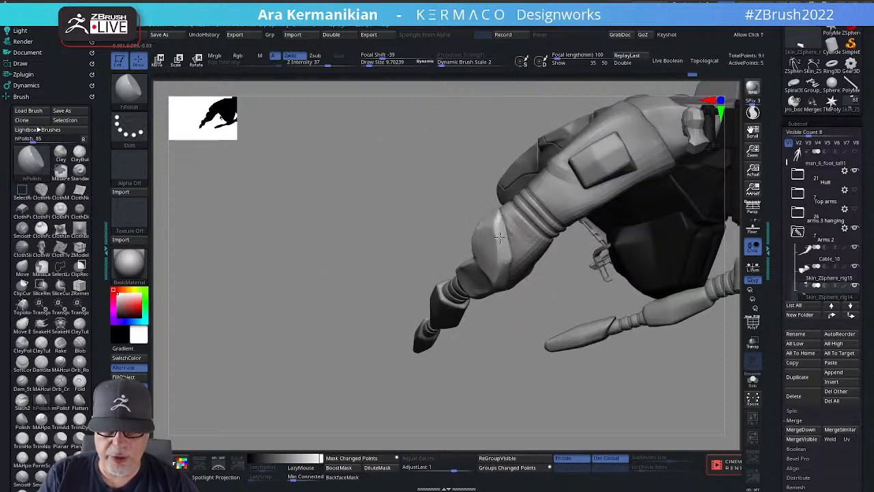
right_click_drag(499, 237, 506, 276)
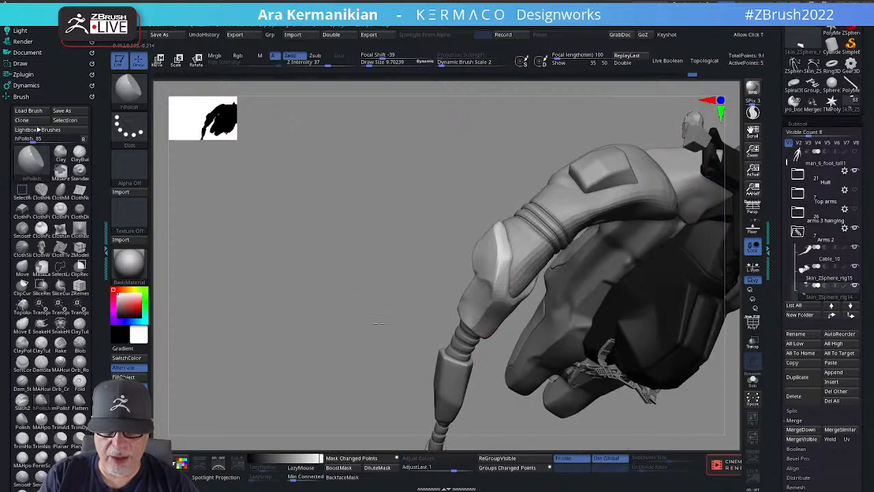
Try a KnifeCurve cut across the lower part of the elbow armor in an axis-aligned view.
mouse_move(323, 323)
right_mouse_down("ctrl")
mouse_move(270, 295)
mouse_move(396, 298)
mouse_move(609, 253)
mouse_move(611, 269)
mouse_move(605, 234)
mouse_move(644, 264)
mouse_move(665, 325)
mouse_move(556, 293)
right_mouse_up("ctrl")
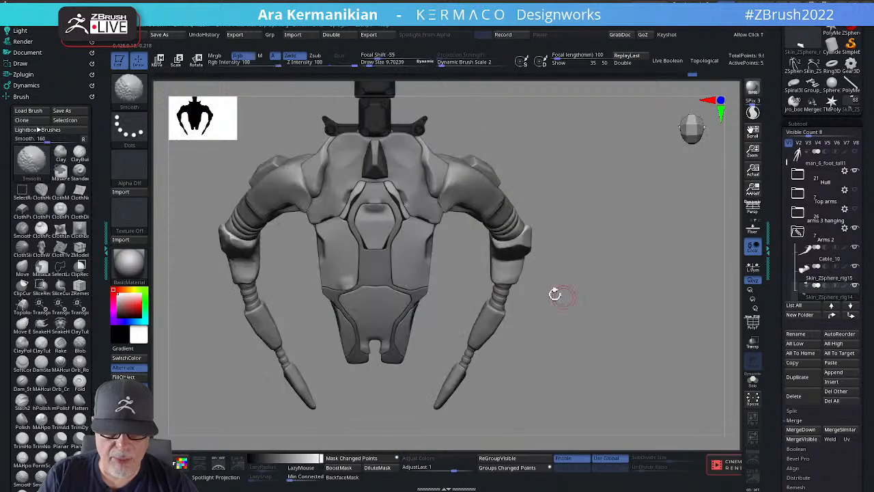
key("ctrl+shift")
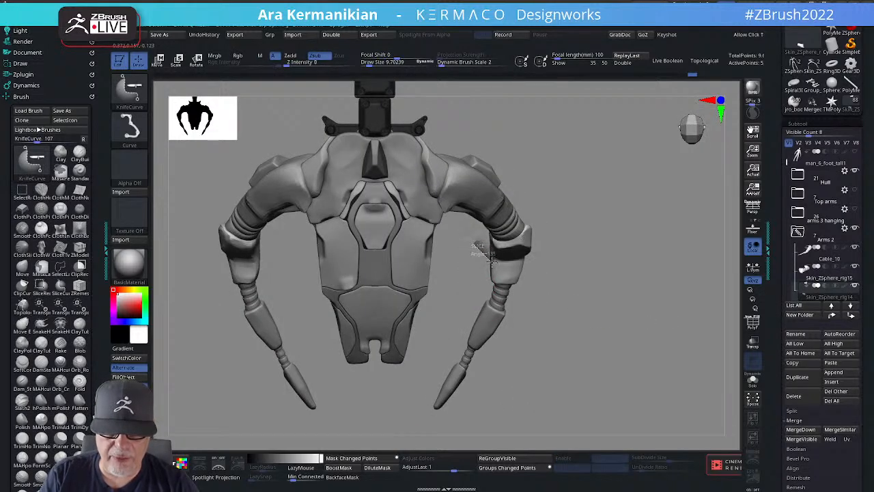
mouse_move(494, 259)
left_mouse_down("ctrl+shift")
mouse_move(463, 295)
mouse_move(471, 300)
left_mouse_up("ctrl+shift")
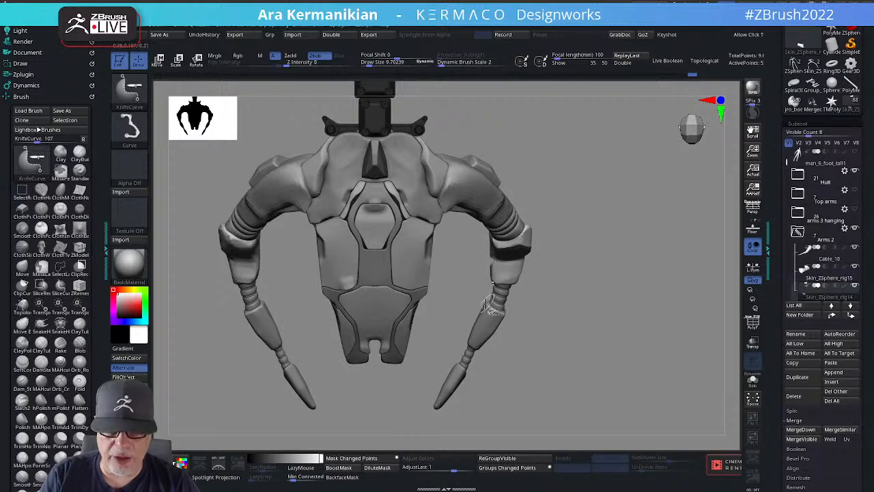
Examine the arms and elbow armor against the body from the side, front and at a distance.
left_click_drag(617, 298, 630, 276)
left_click_drag(645, 314, 570, 276)
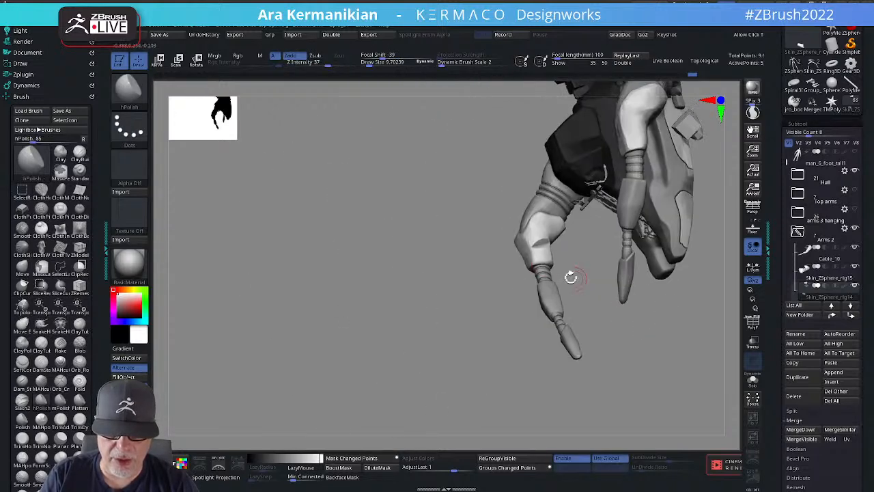
key("shift")
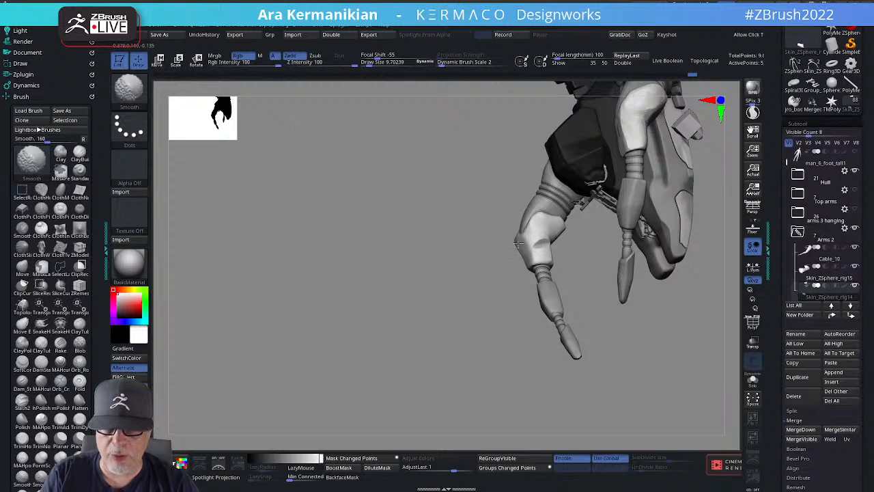
mouse_move(652, 365)
left_mouse_down()
mouse_move(620, 355)
mouse_move(575, 388)
mouse_move(617, 310)
left_mouse_up()
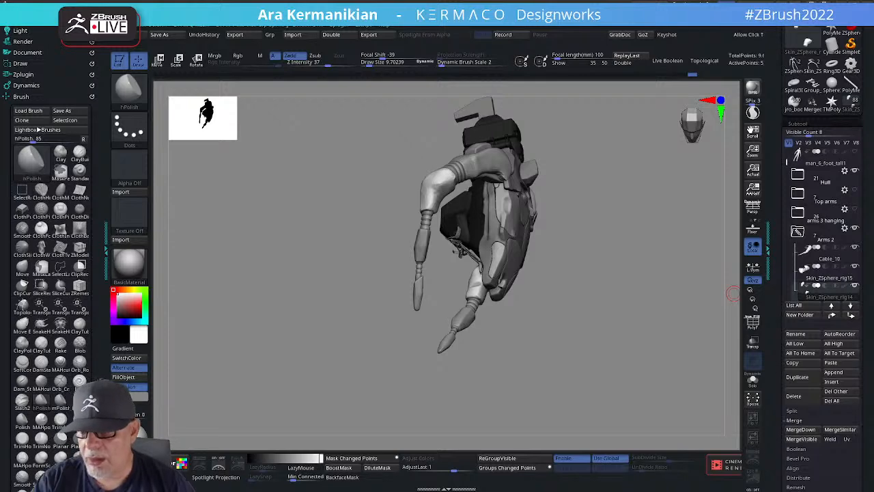
left_click_drag(732, 293, 216, 289)
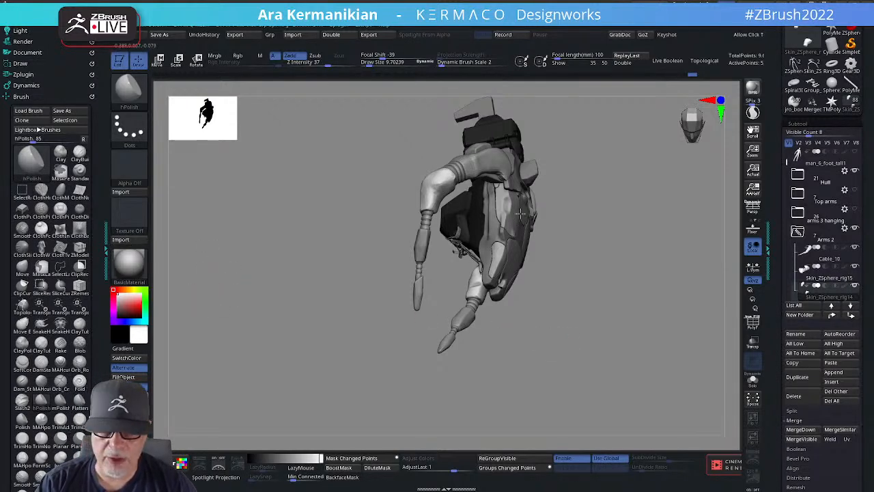
left_click_drag(661, 311, 462, 292)
left_click_drag(570, 353, 524, 236)
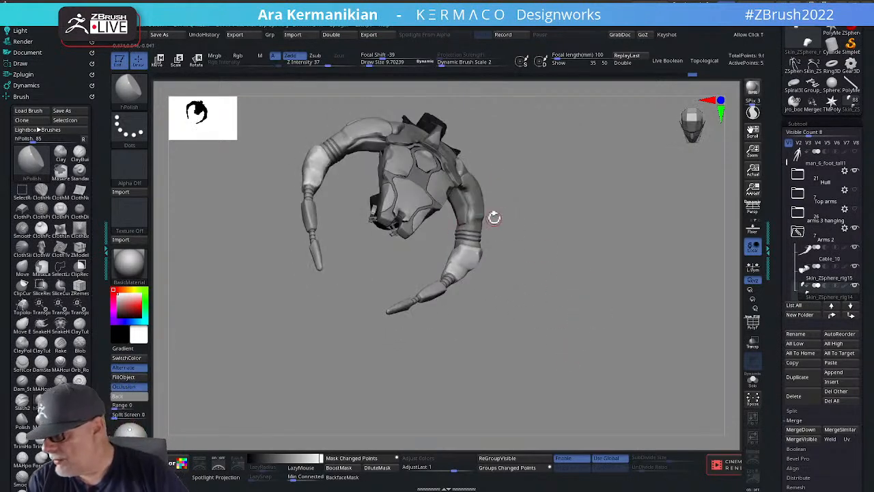
Switch to the DamStandard brush and carve a crease across the front of the elbow armor.
left_click_drag(538, 293, 454, 183, "alt")
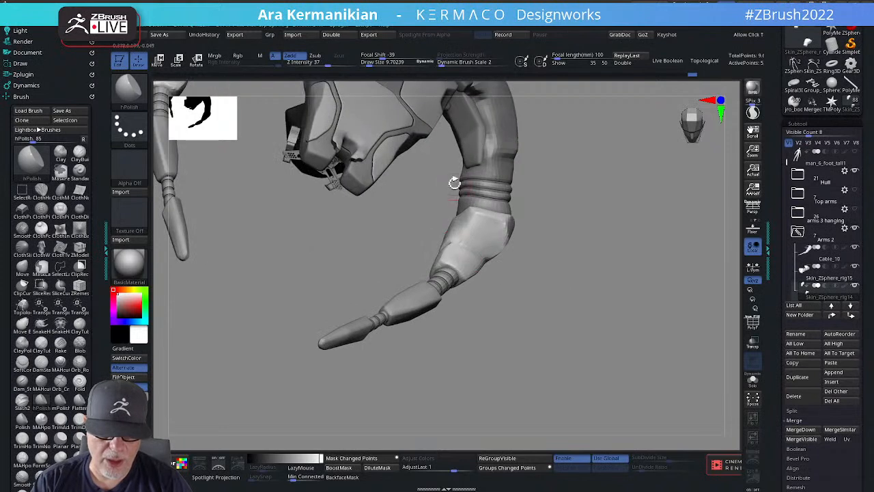
right_click(472, 227)
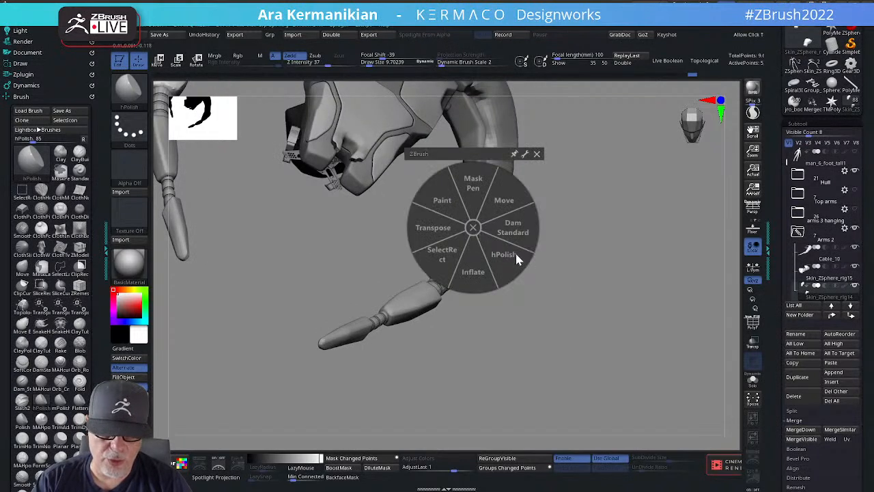
left_click(511, 225)
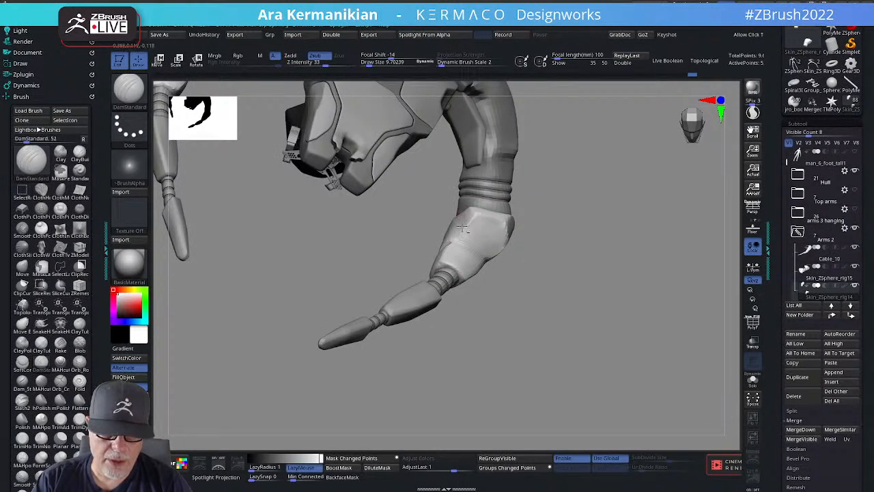
left_click_drag(555, 267, 486, 257)
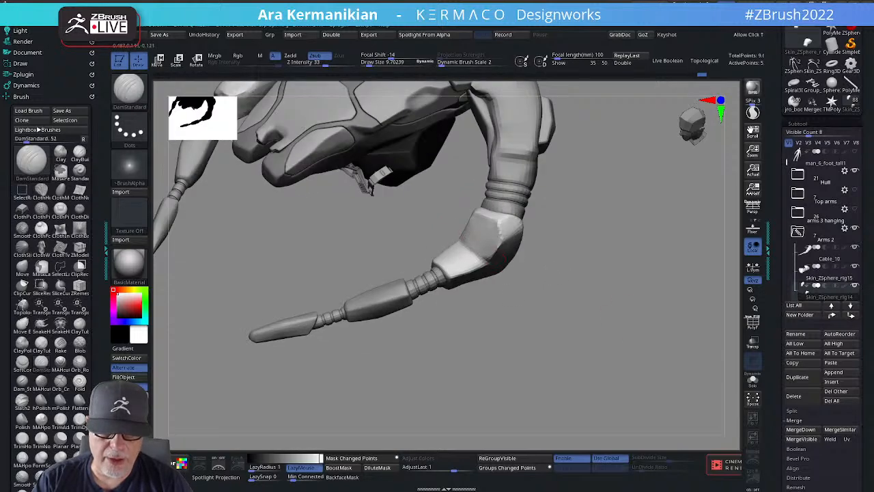
Smooth the side crease of the elbow armor and sharpen its lower edges with DamStandard.
mouse_move(587, 307)
left_mouse_down("alt")
mouse_move(575, 306)
mouse_move(577, 256)
mouse_move(566, 234)
mouse_move(615, 265)
left_mouse_up("alt")
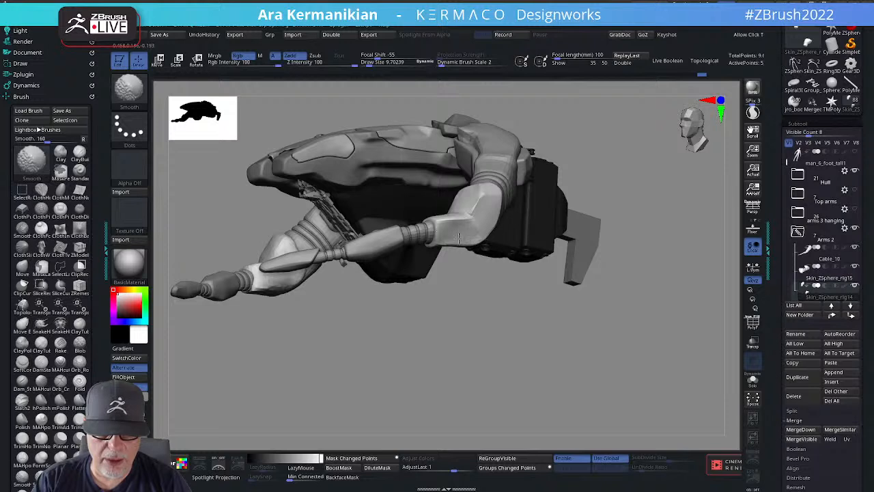
left_click_drag(468, 227, 474, 220, "shift")
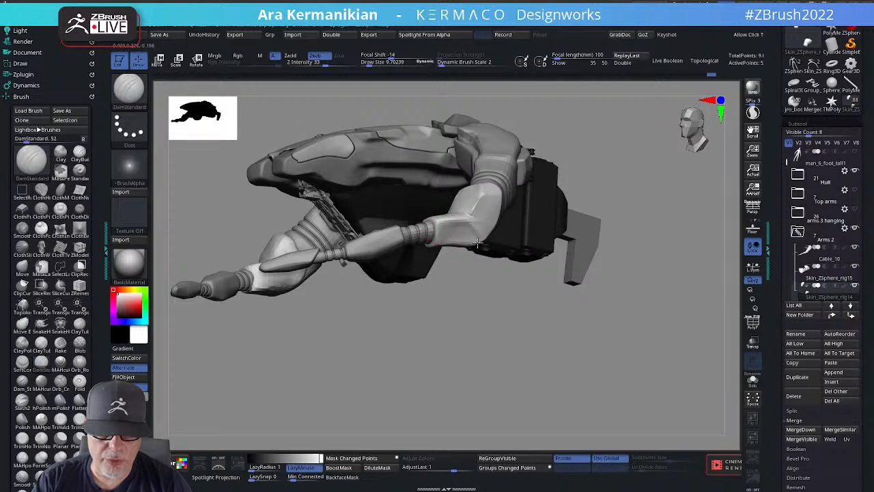
mouse_move(504, 324)
left_mouse_down()
mouse_move(542, 269)
mouse_move(548, 205)
mouse_move(451, 235)
left_mouse_up()
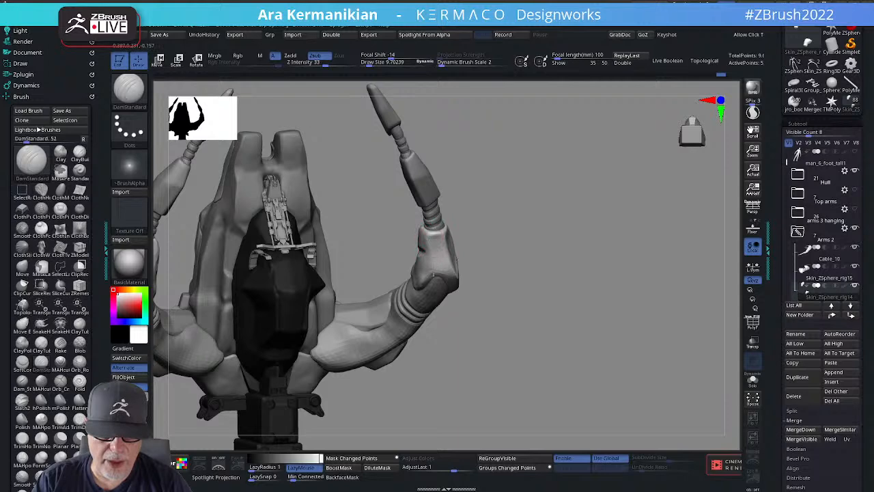
left_click_drag(486, 277, 446, 276)
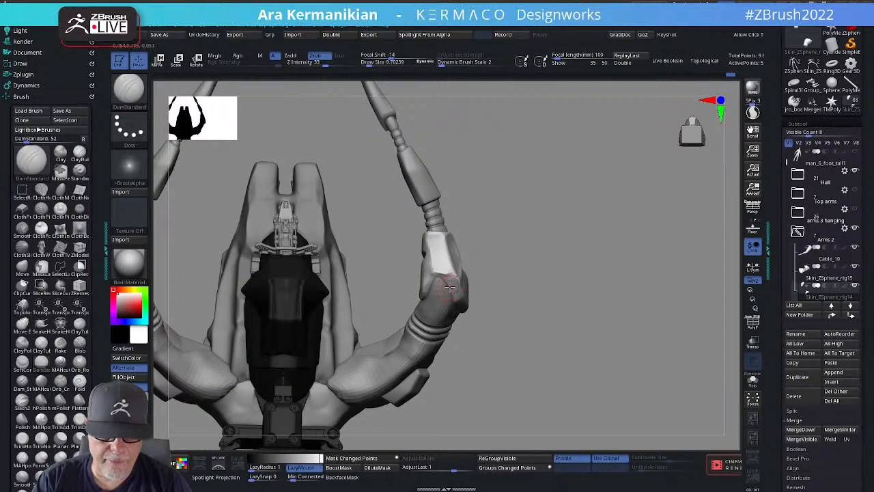
Rework the crease on the inner side of the elbow armor with DamStandard and smooth the surface around it.
mouse_move(530, 301)
left_mouse_down()
mouse_move(480, 283)
mouse_move(462, 295)
mouse_move(582, 303)
mouse_move(475, 292)
left_mouse_up()
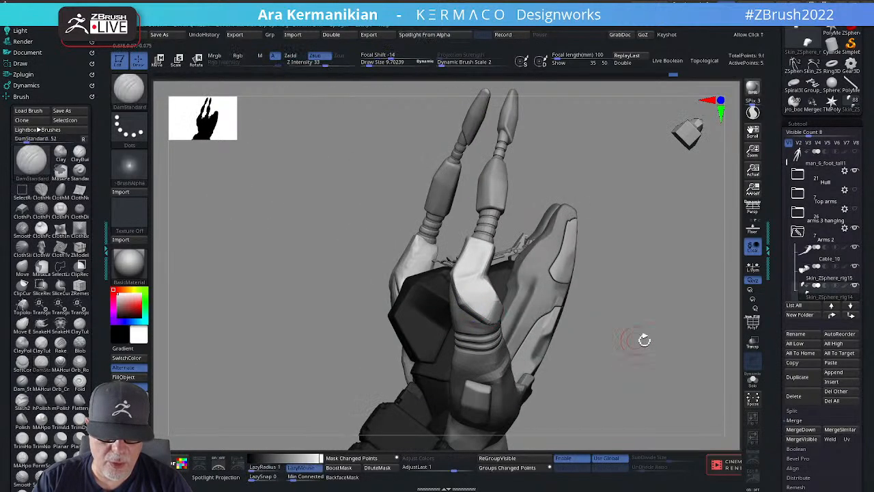
mouse_move(642, 340)
left_mouse_down()
mouse_move(478, 324)
mouse_move(431, 298)
left_mouse_up()
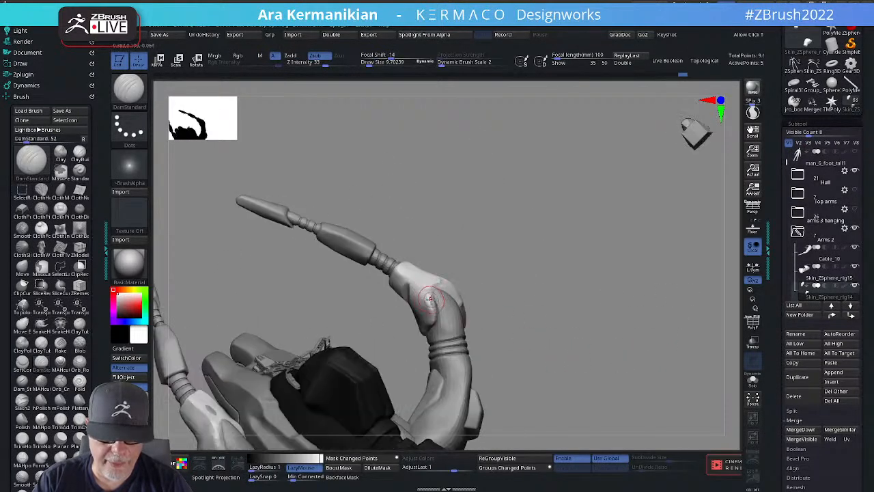
key("shift")
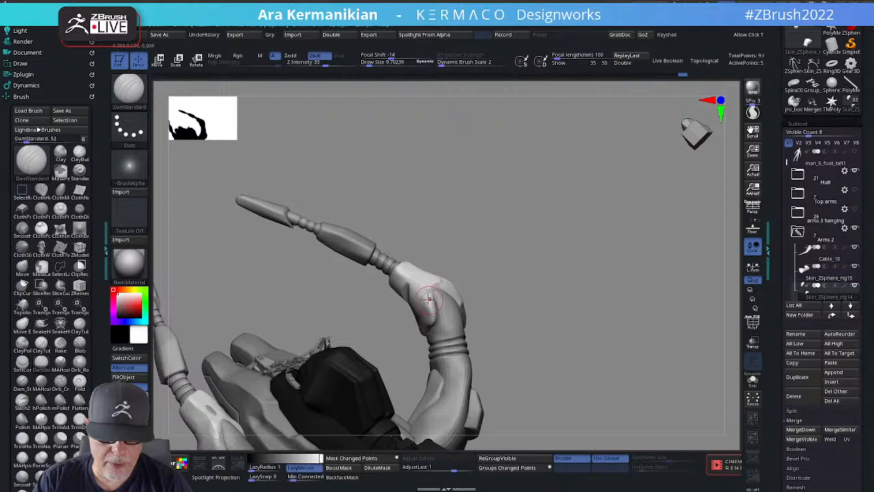
left_click_drag(427, 295, 433, 309)
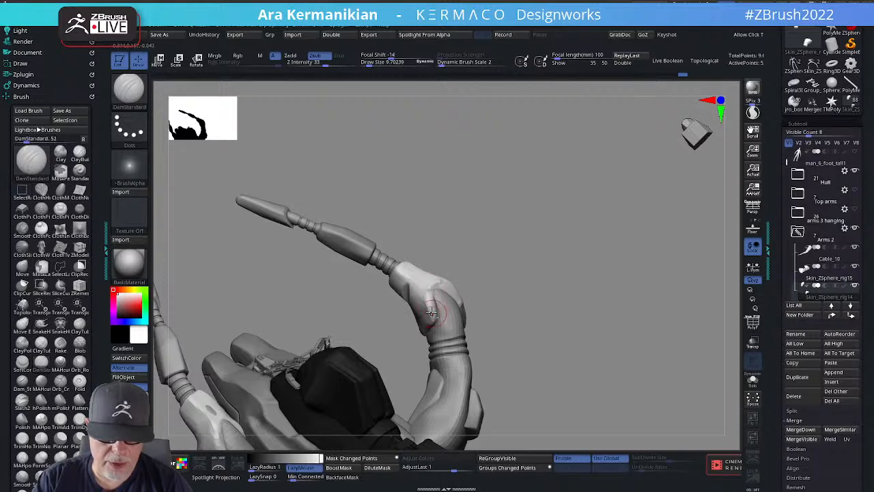
mouse_move(503, 320)
left_mouse_down()
mouse_move(585, 316)
mouse_move(515, 316)
mouse_move(528, 284)
mouse_move(409, 282)
mouse_move(402, 301)
left_mouse_up()
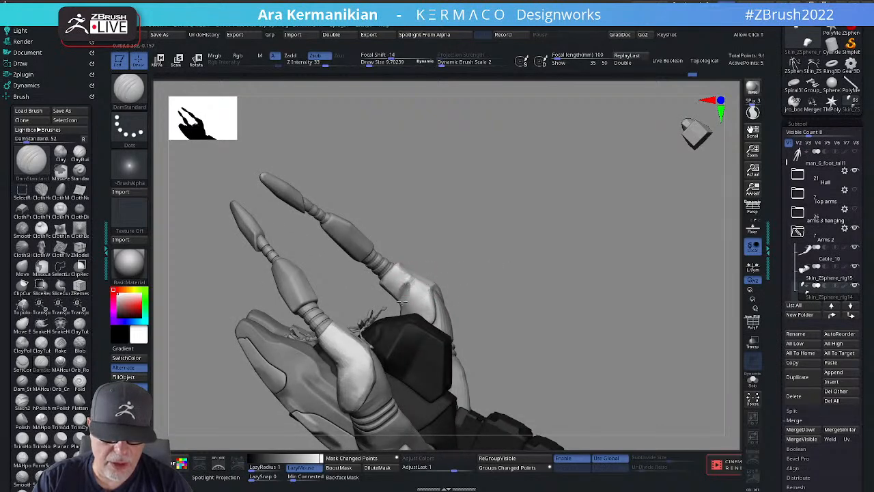
key("shift")
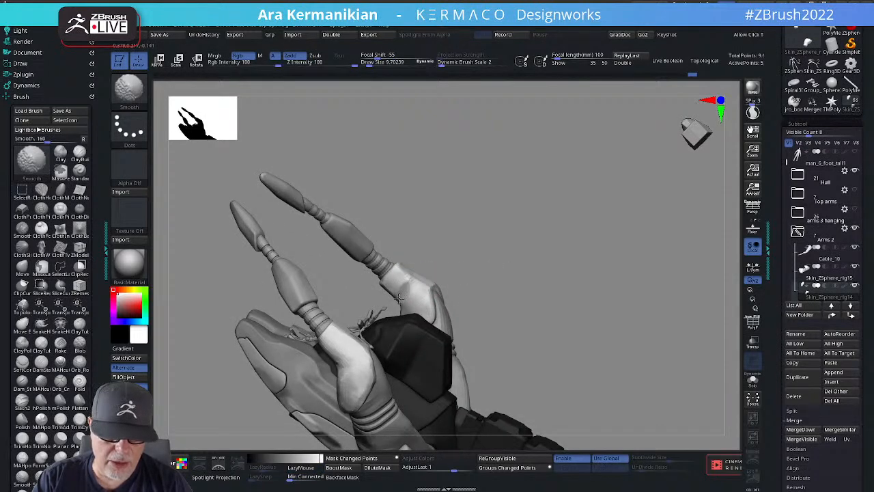
key("alt")
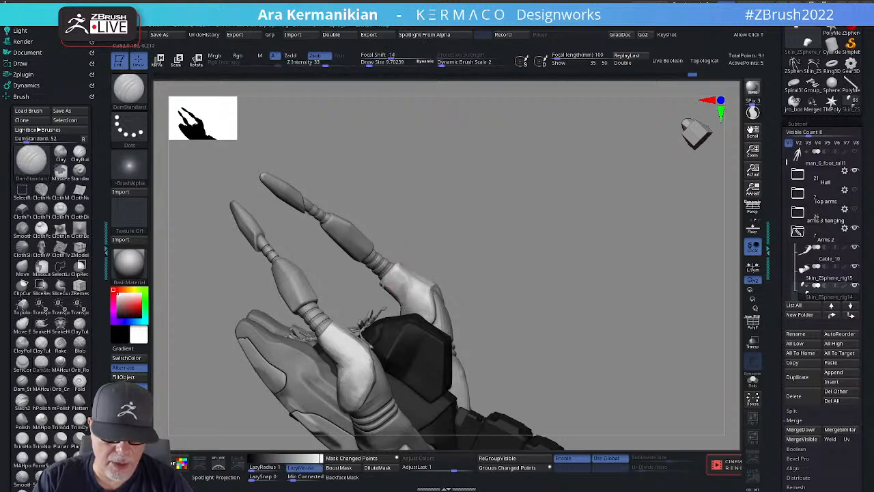
key("shift")
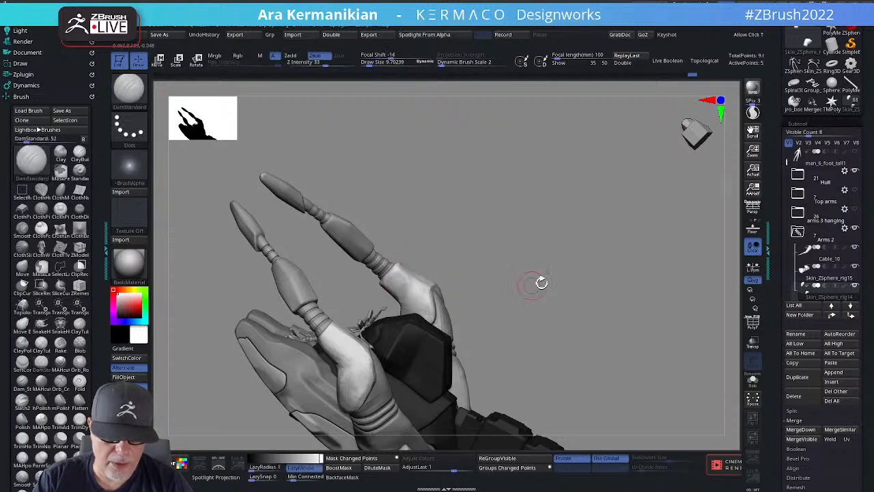
mouse_move(542, 283)
left_mouse_down("alt")
mouse_move(557, 301)
mouse_move(564, 250)
mouse_move(564, 335)
mouse_move(523, 347)
left_mouse_up("alt")
key("shift")
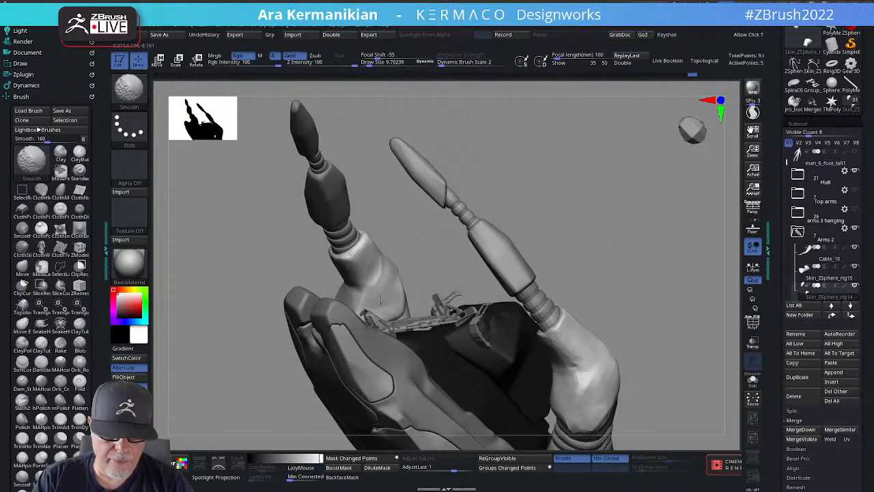
Isolate the elbow armor from the other subtools and display its polygon wireframe.
mouse_move(655, 293)
left_mouse_down("alt")
mouse_move(689, 335)
mouse_move(751, 379)
left_mouse_up("alt")
mouse_move(614, 351)
left_mouse_down("alt")
mouse_move(743, 337)
mouse_move(738, 381)
left_mouse_up("alt")
left_click(756, 385)
left_click_drag(608, 270, 575, 225)
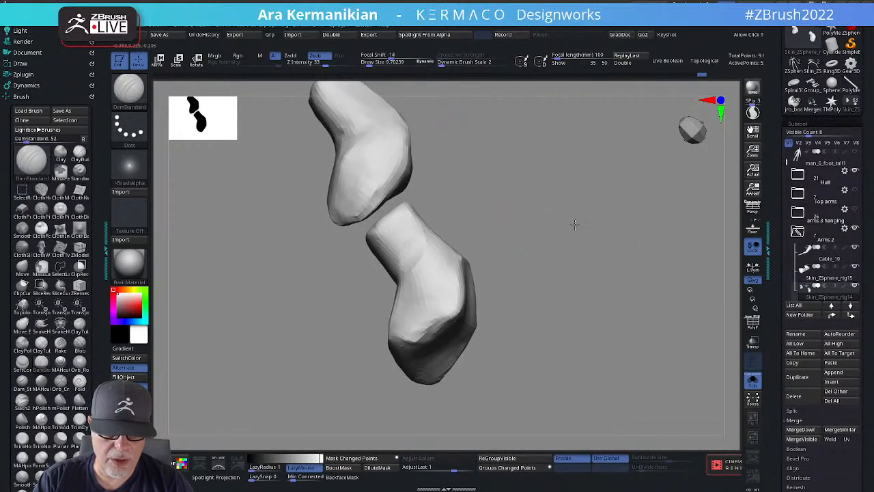
left_click(752, 320)
left_click_drag(631, 319, 586, 293)
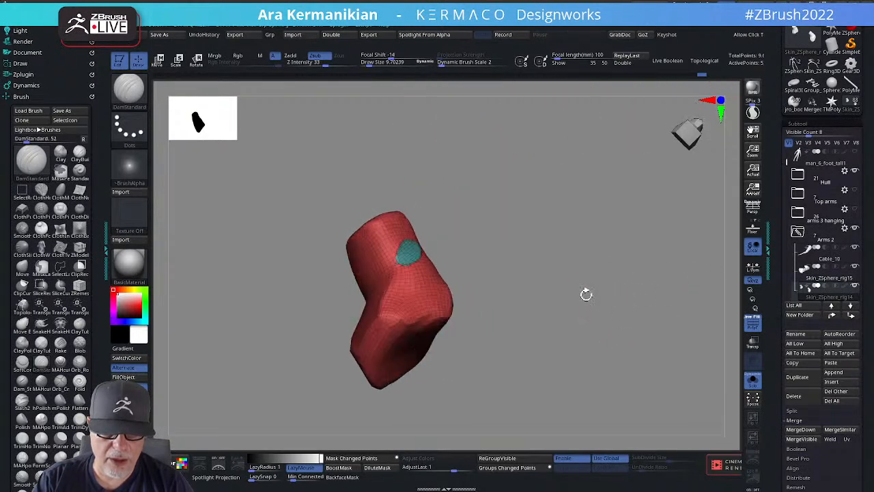
Remesh the elbow armor with ZRemesher using the Half and Adapt options, and smooth the new mesh.
key("space")
left_click(552, 291)
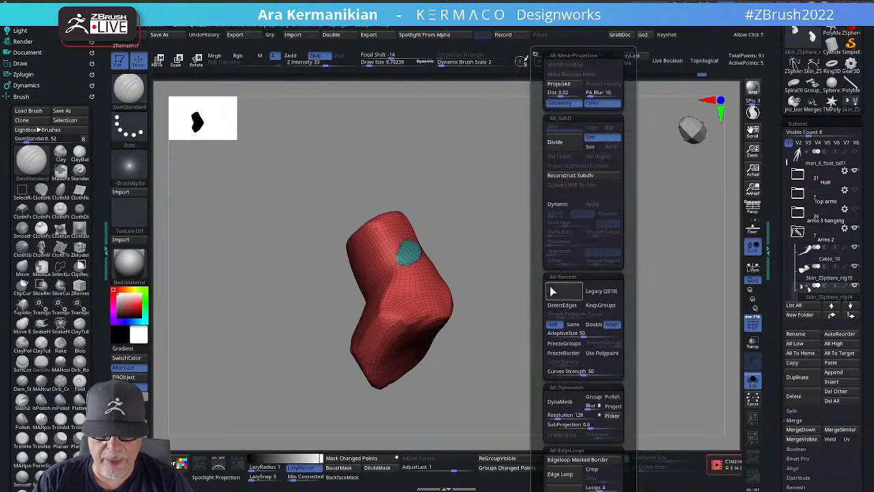
key("shift")
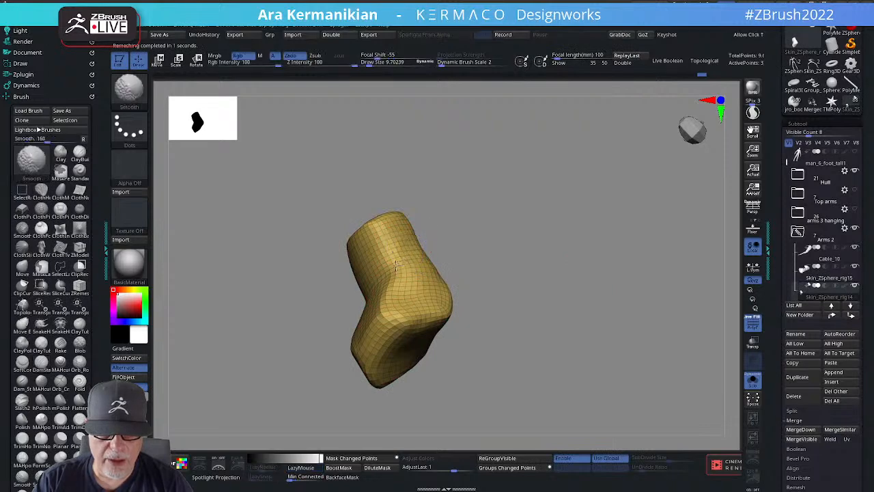
left_click_drag(579, 318, 579, 306, "shift")
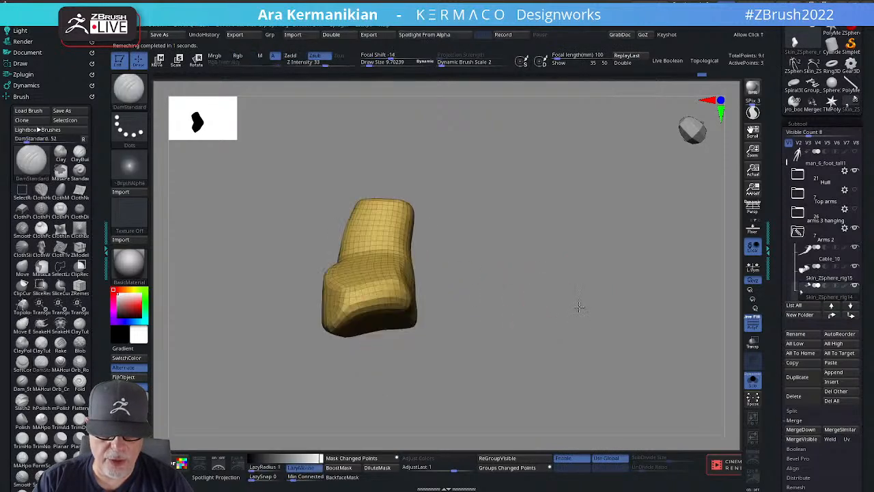
Switch to the hPolish brush and flatten the surface of the elbow armor's upper section.
right_click(452, 270)
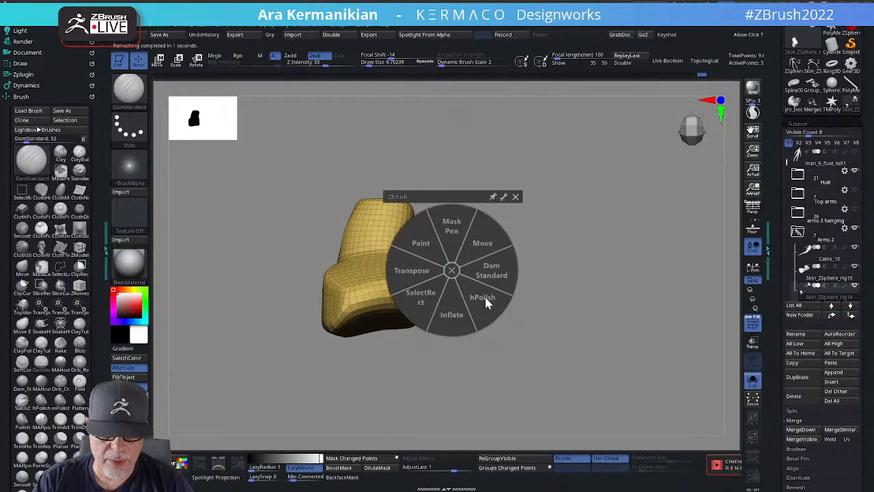
left_click(586, 300)
left_click_drag(586, 300, 516, 305)
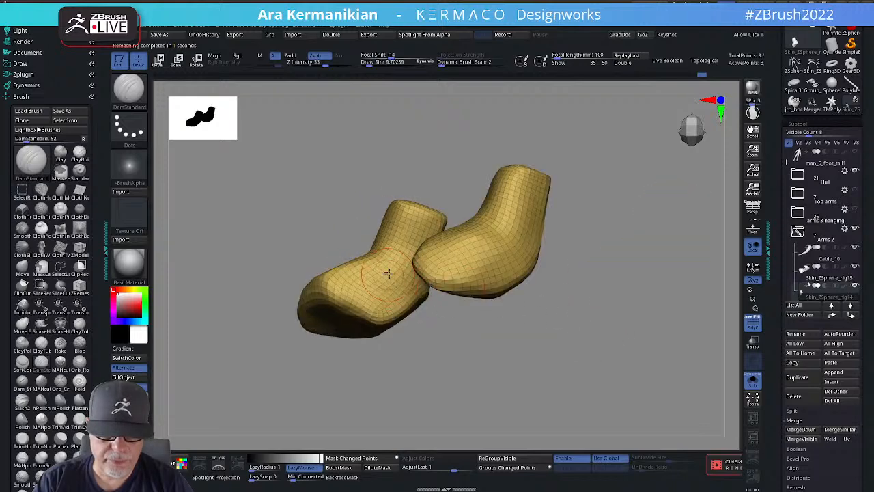
right_click(404, 305)
left_click(446, 330)
left_click_drag(527, 392, 478, 380)
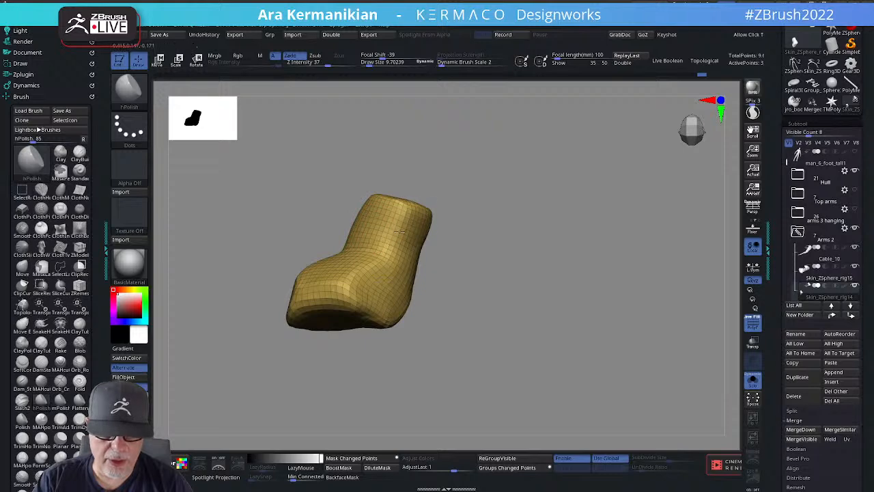
left_click_drag(528, 279, 525, 240)
Mask the front face of the elbow armor's upper section and turn it into a polygroup, clearing the mask.
mouse_move(419, 234)
left_mouse_down("ctrl")
mouse_move(408, 232)
mouse_move(436, 229)
mouse_move(409, 245)
mouse_move(396, 241)
mouse_move(422, 258)
mouse_move(553, 264)
mouse_move(562, 255)
mouse_move(572, 266)
left_mouse_up("ctrl")
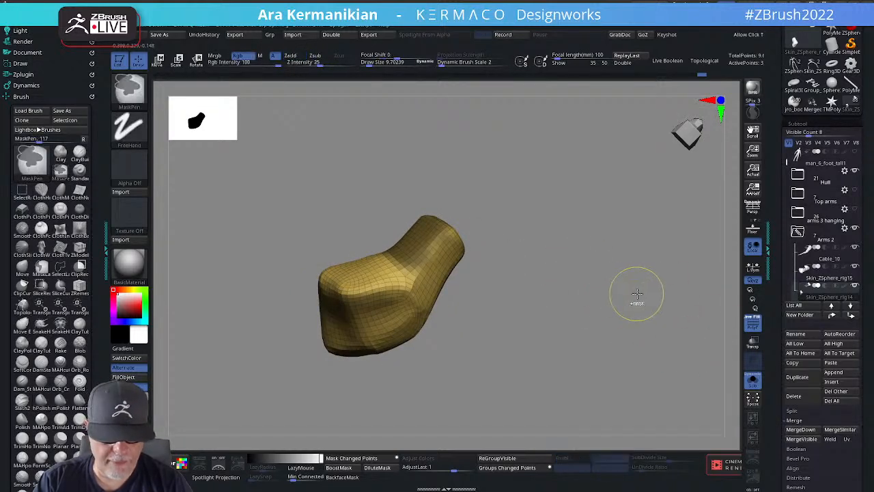
key("space")
key("shift+space")
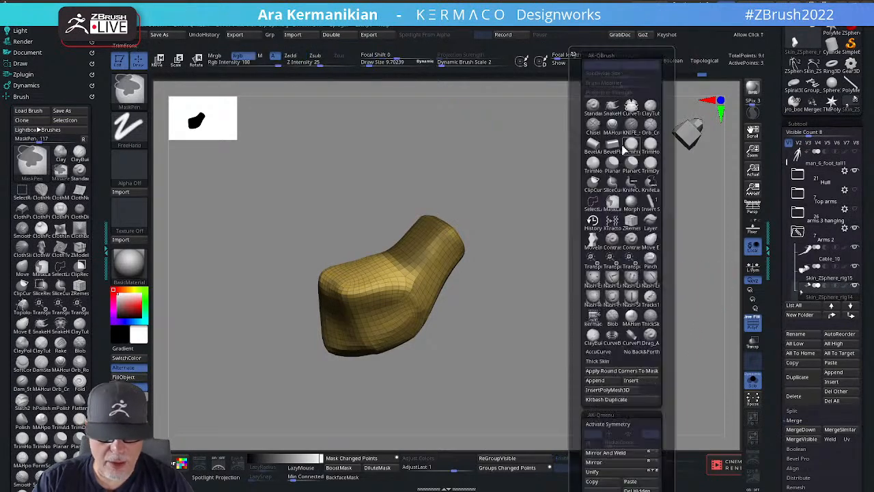
left_click_drag(667, 317, 656, 189)
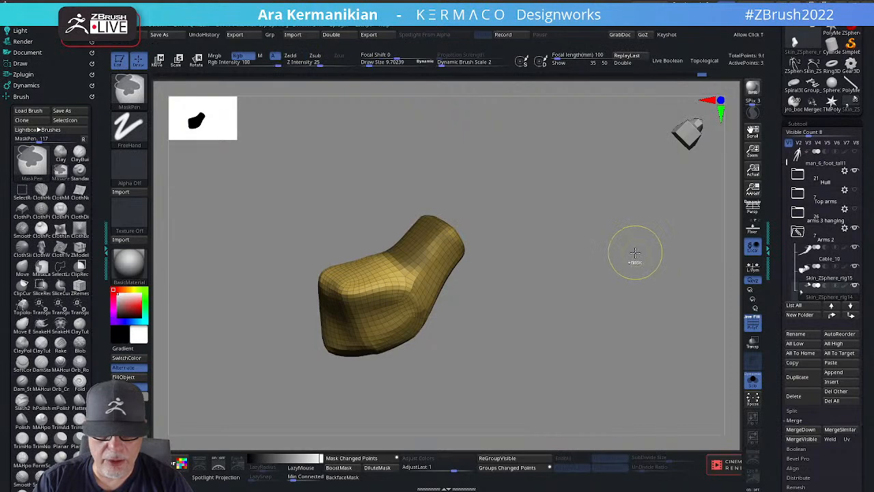
key("shift+space")
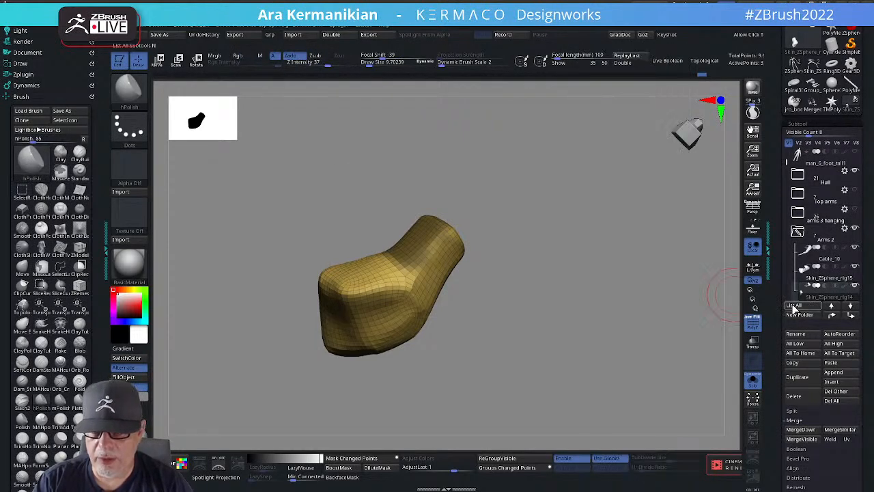
left_click_drag(794, 324, 796, 196)
left_click_drag(834, 151, 847, 176)
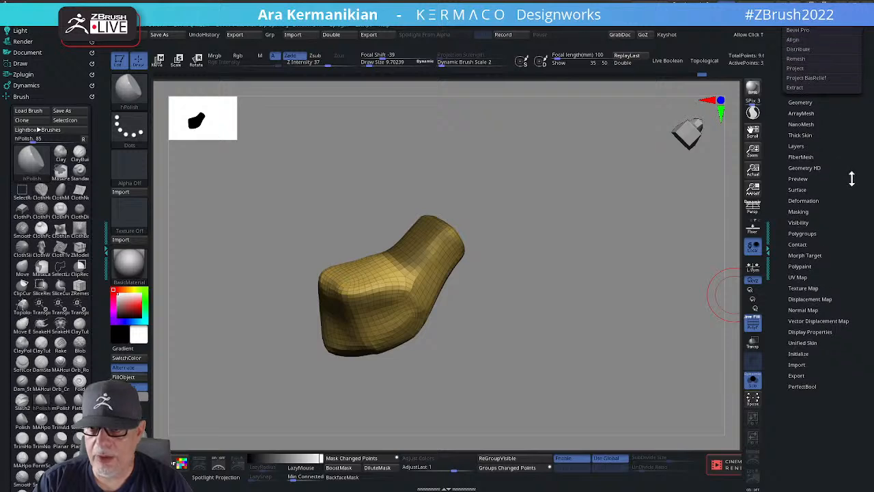
left_click(800, 234)
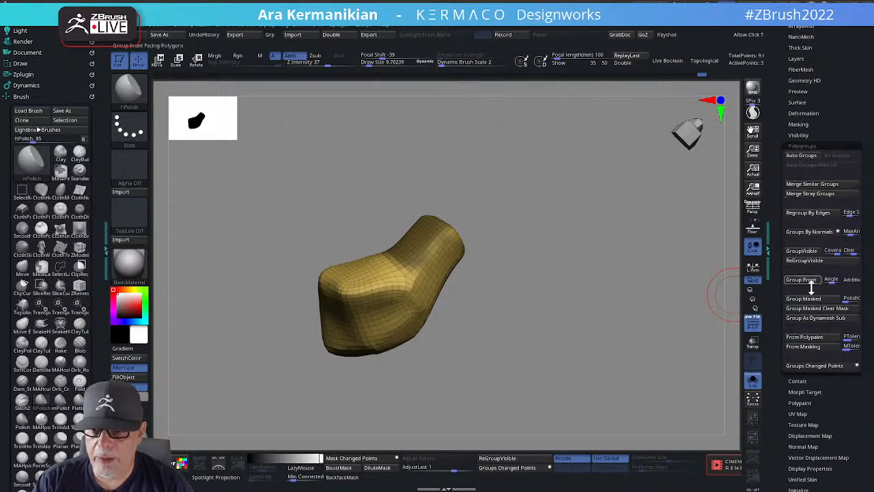
left_click(825, 309)
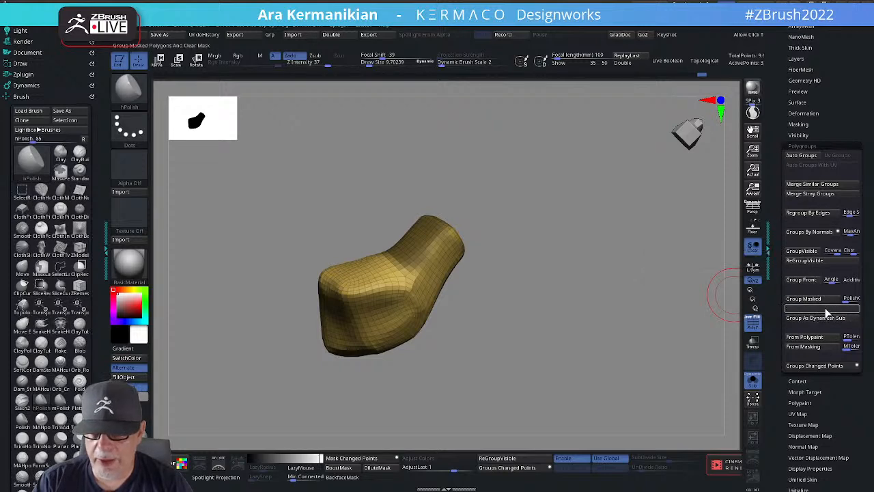
Mask the side face running from the upper section down to the elbow bend and make it its own polygroup.
left_click_drag(499, 305, 493, 252)
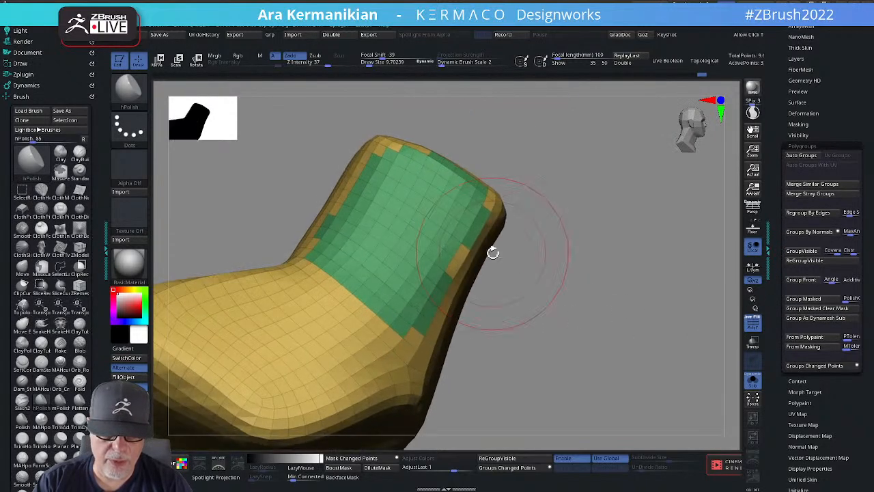
mouse_move(608, 259)
left_mouse_down()
mouse_move(610, 221)
mouse_move(626, 260)
mouse_move(601, 256)
left_mouse_up()
mouse_move(549, 266)
left_mouse_down("alt")
mouse_move(583, 247)
mouse_move(580, 263)
mouse_move(554, 233)
mouse_move(529, 225)
mouse_move(540, 214)
mouse_move(544, 229)
mouse_move(537, 222)
mouse_move(483, 225)
mouse_move(471, 204)
mouse_move(480, 231)
mouse_move(496, 238)
left_mouse_up("alt")
left_click_drag(560, 233, 627, 230)
left_click_drag(476, 247, 445, 282, "ctrl")
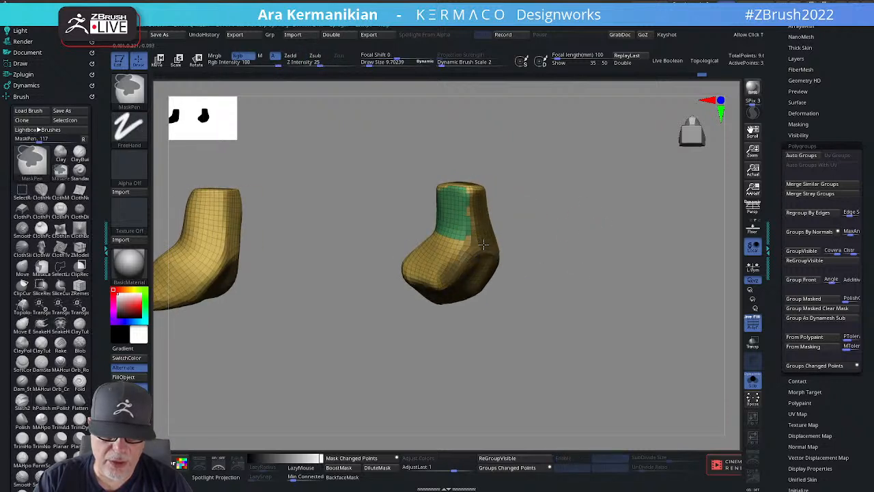
left_click_drag(552, 262, 517, 266)
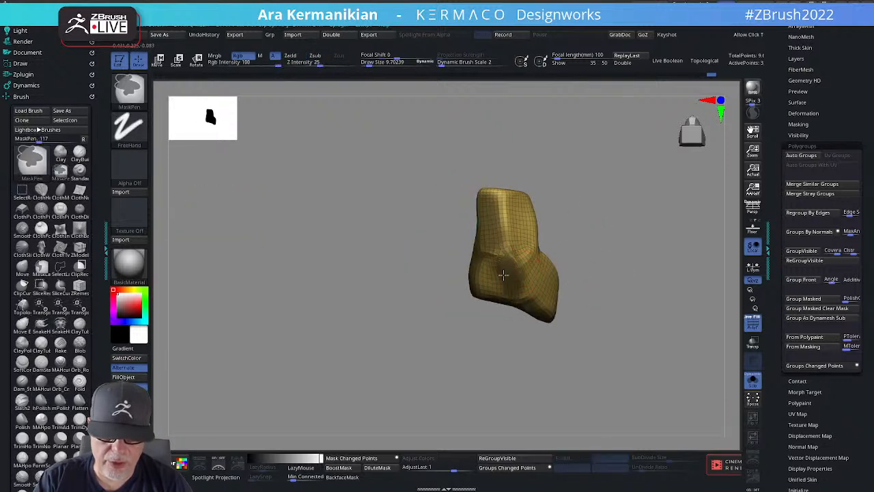
key("ctrl")
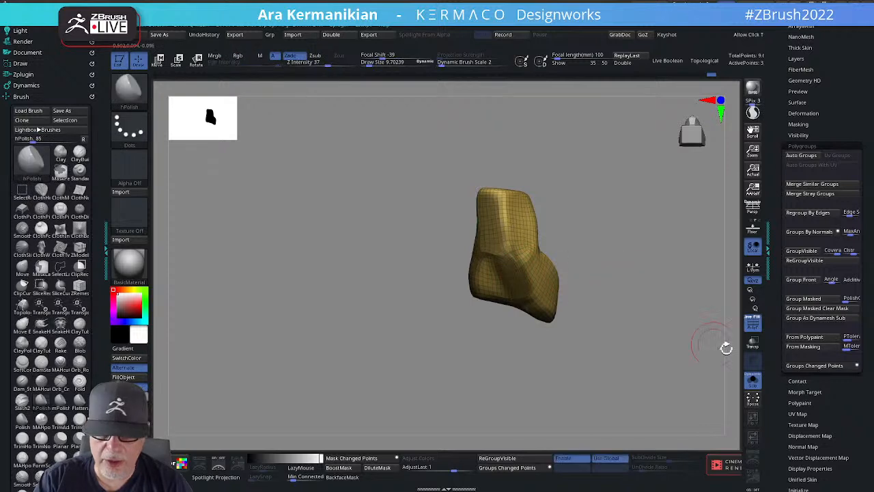
left_click(838, 308)
Mask the two remaining faces around the elbow armor's upper section and convert each into a separate polygroup.
left_click_drag(657, 328, 470, 232)
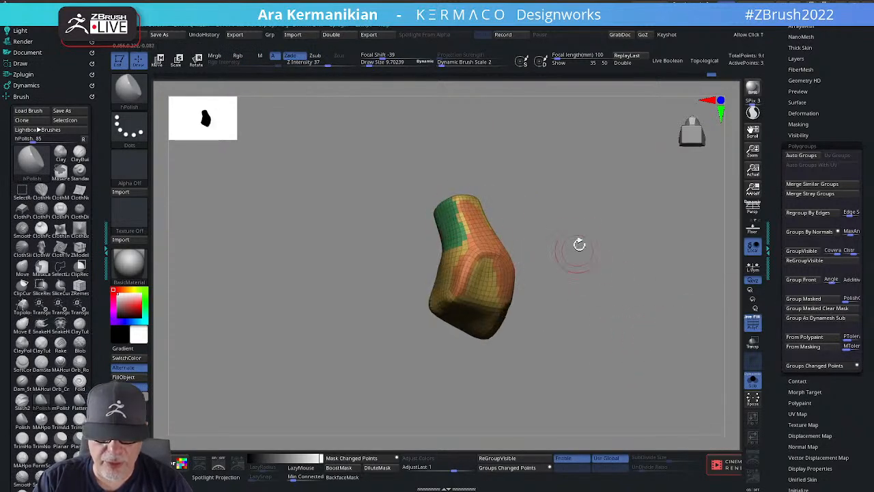
mouse_move(579, 244)
left_mouse_down()
mouse_move(571, 209)
mouse_move(629, 222)
mouse_move(591, 269)
mouse_move(465, 253)
mouse_move(475, 242)
mouse_move(488, 246)
mouse_move(493, 232)
mouse_move(447, 275)
left_mouse_up()
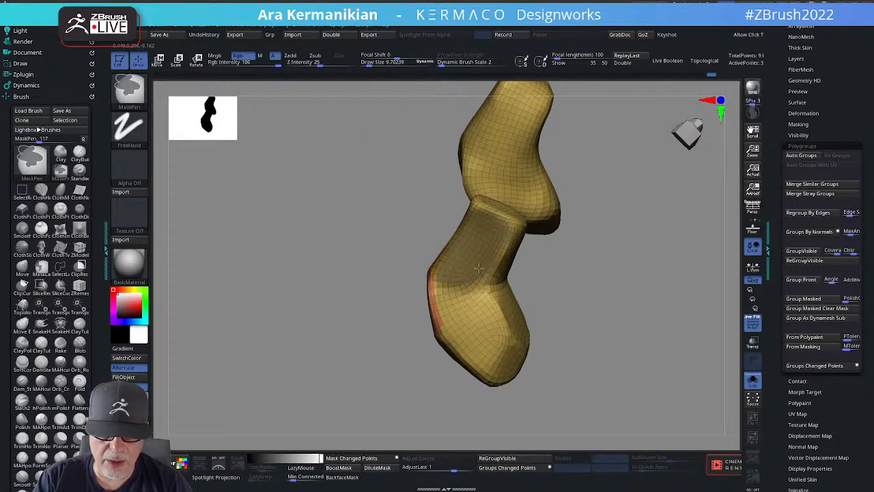
left_click(823, 308)
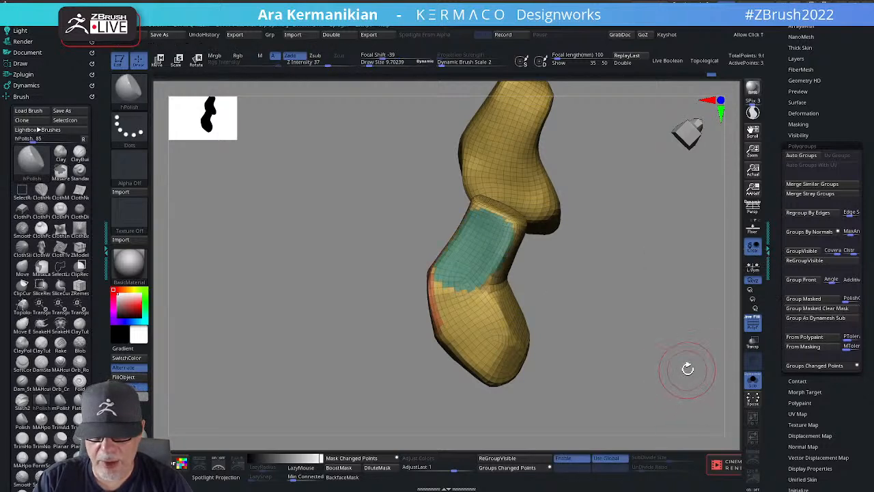
left_click_drag(687, 365, 607, 330)
mouse_move(517, 250)
left_mouse_down("ctrl")
mouse_move(512, 239)
mouse_move(501, 248)
left_mouse_up("ctrl")
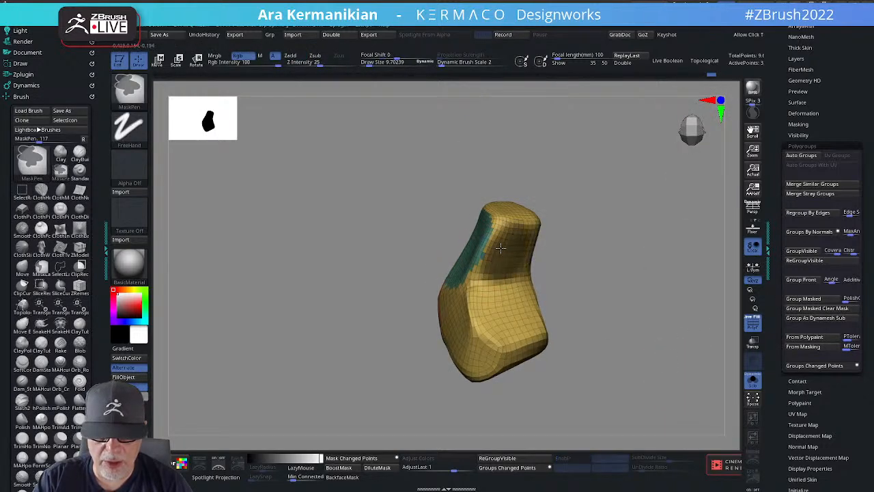
left_click(833, 308)
Mask the end cap on top of the elbow armor and make it a separate polygroup, clearing the mask.
left_click_drag(663, 332, 608, 314)
left_click_drag(519, 205, 531, 197, "ctrl")
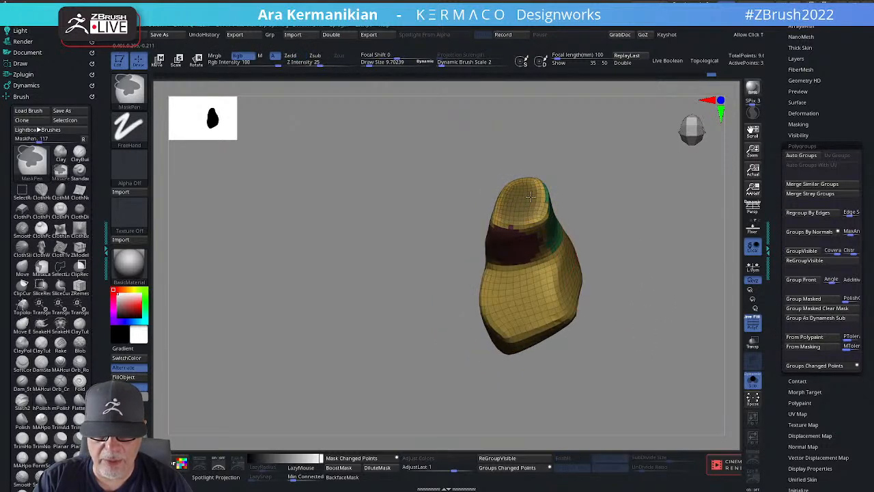
left_click(818, 308)
Mask the elbow armor's lower faces beneath the dark red and green upper faces, turning each into its own polygroup and clearing the mask.
mouse_move(710, 324)
left_mouse_down()
mouse_move(564, 296)
mouse_move(557, 286)
left_mouse_up()
mouse_move(471, 297)
left_mouse_down("ctrl")
mouse_move(477, 288)
mouse_move(461, 301)
mouse_move(492, 305)
mouse_move(517, 283)
mouse_move(507, 301)
left_mouse_up("ctrl")
left_click(823, 318)
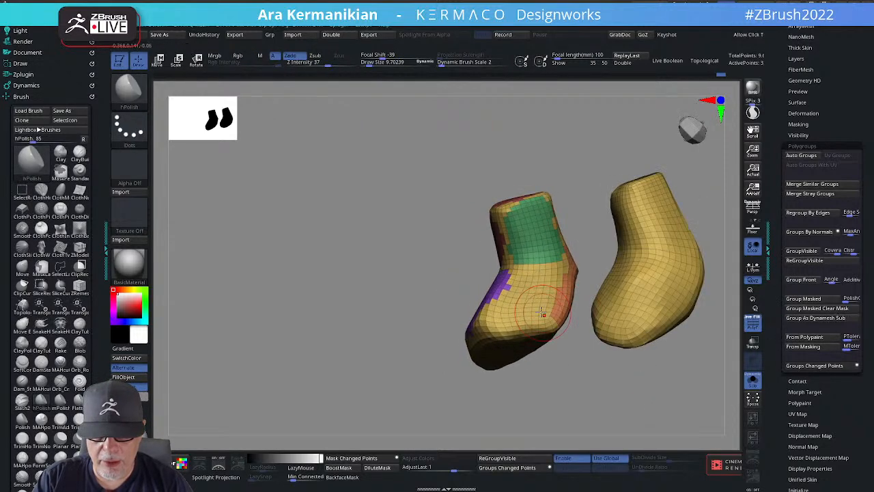
mouse_move(519, 274)
left_mouse_down("ctrl")
mouse_move(506, 294)
mouse_move(509, 309)
mouse_move(520, 315)
mouse_move(550, 279)
mouse_move(560, 300)
left_mouse_up("ctrl")
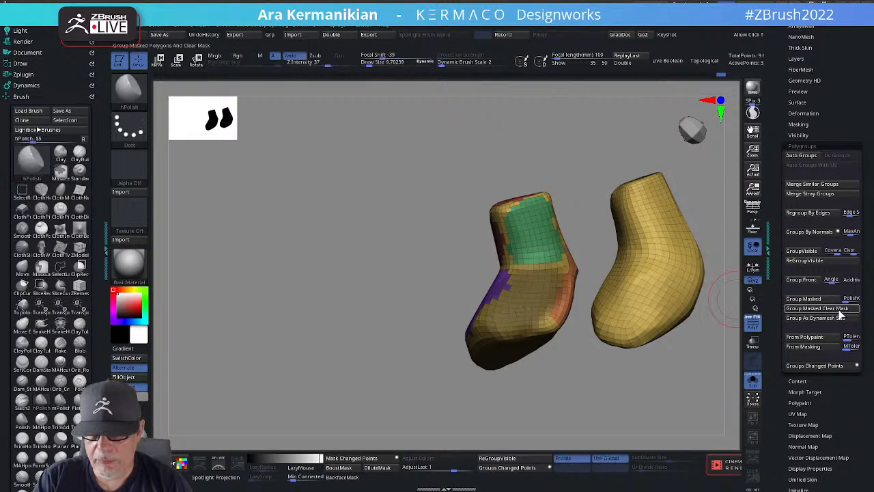
left_click(819, 308)
Mask the lower face adjoining the teal upper face and make it a separate polygroup, clearing the mask.
mouse_move(558, 419)
left_mouse_down()
mouse_move(602, 273)
mouse_move(621, 250)
mouse_move(552, 262)
mouse_move(566, 250)
left_mouse_up()
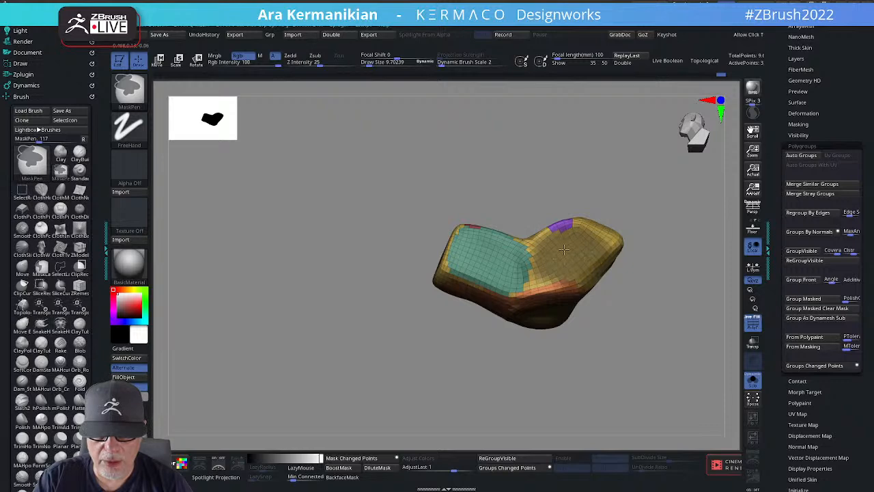
left_click(823, 308)
left_click_drag(601, 315, 724, 265)
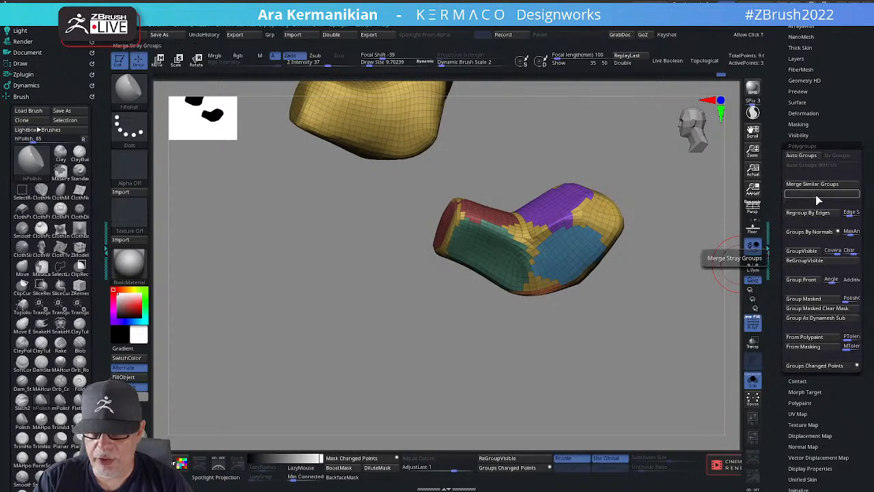
Reduce the draw size to about 1.71 and switch to the ZModeler brush for polygroup cleanup on the elbow armor.
left_click_drag(663, 256, 649, 298)
key("f")
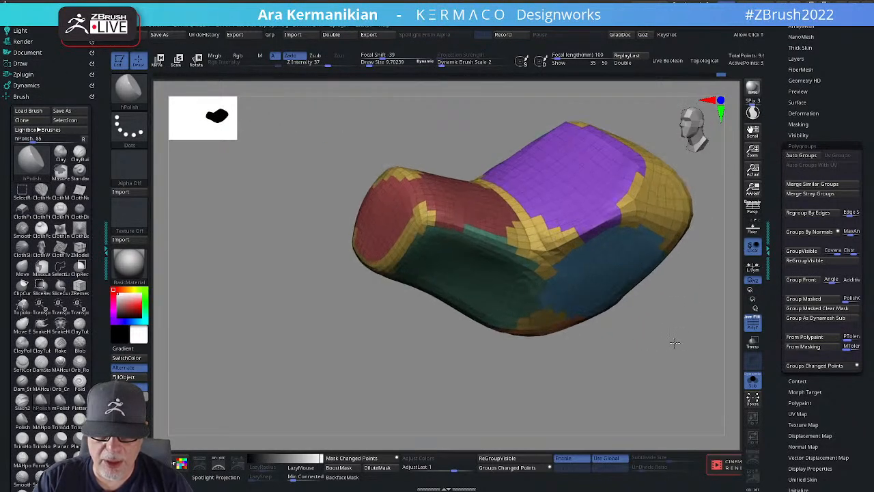
key("s")
left_click_drag(472, 216, 472, 217)
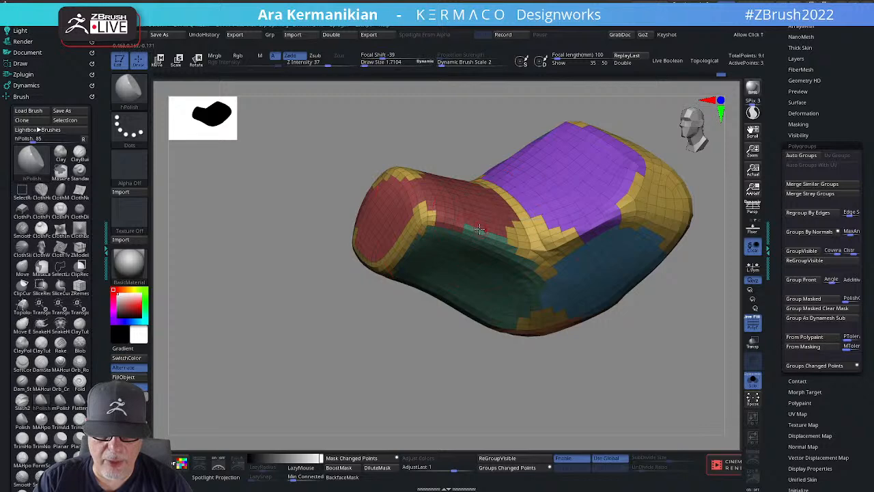
left_click_drag(488, 96, 506, 278)
key("b")
key("z")
key("m")
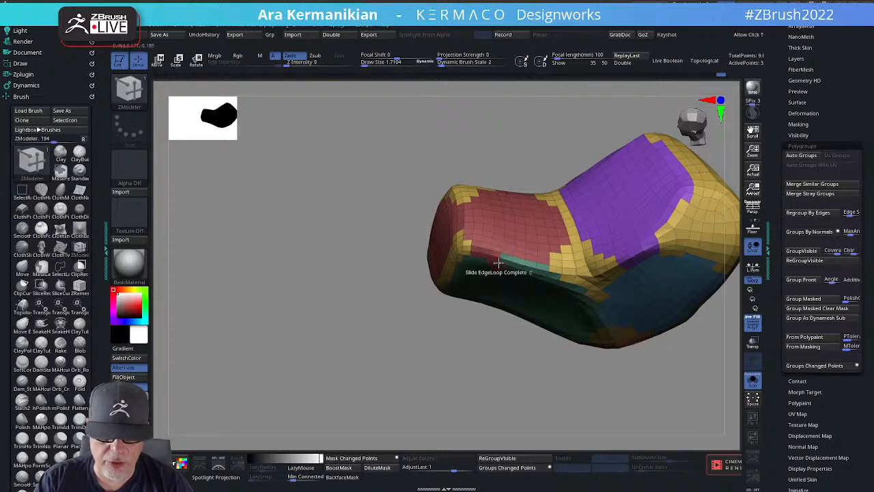
Reassign the stray teal polygons along the lower edge of the red upper face to the red polygroup.
left_click_drag(395, 410, 405, 358)
left_click(404, 358, "ctrl+shift")
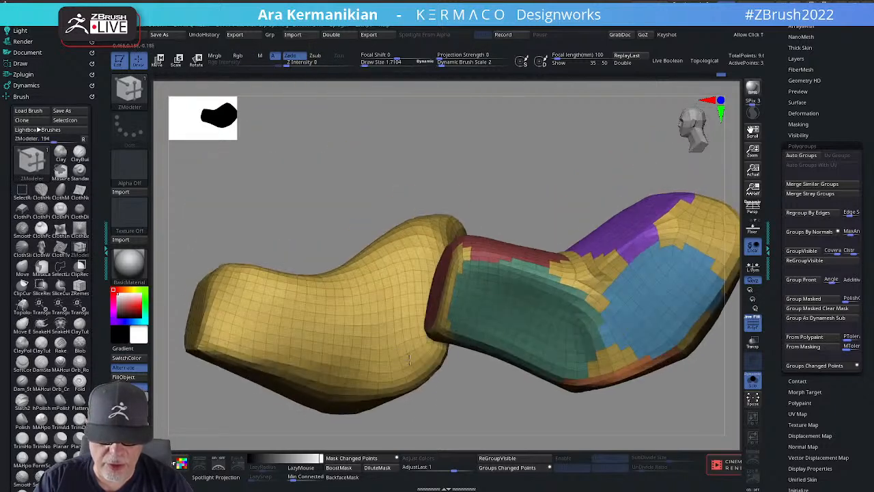
left_click_drag(564, 156, 582, 172)
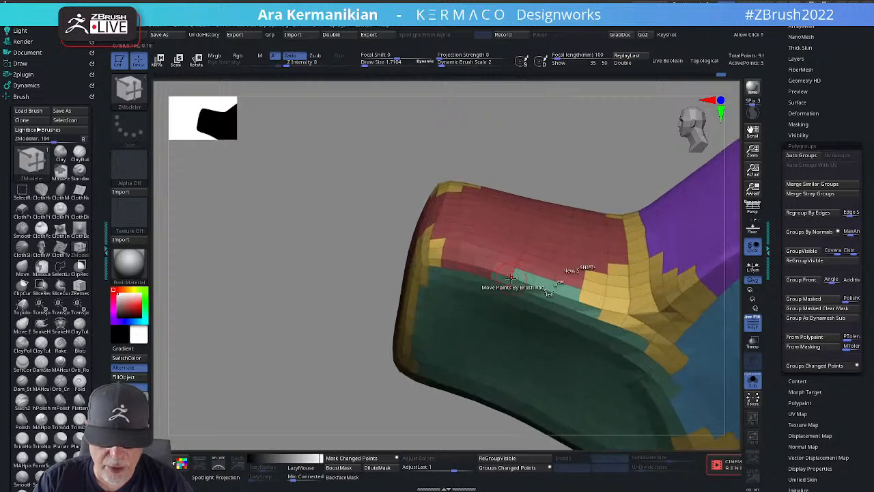
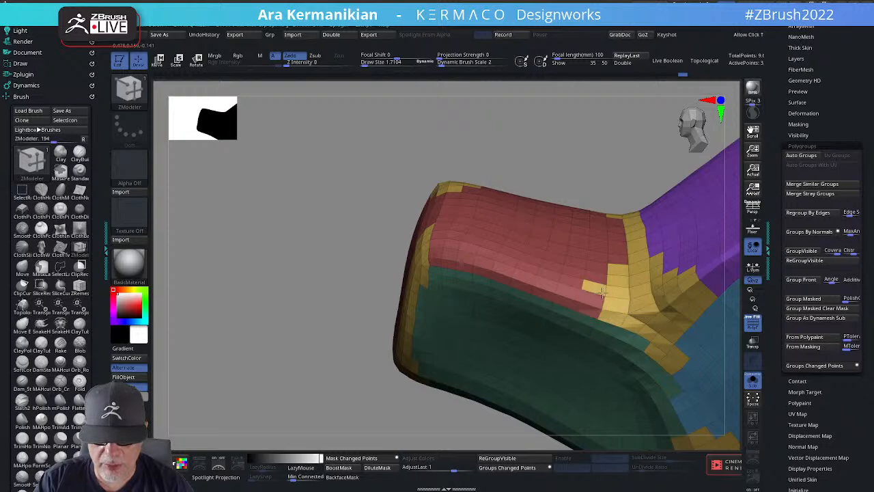
Set the ZModeler edge action to Do Nothing and change the point action so polygons can be picked without interference.
key("space")
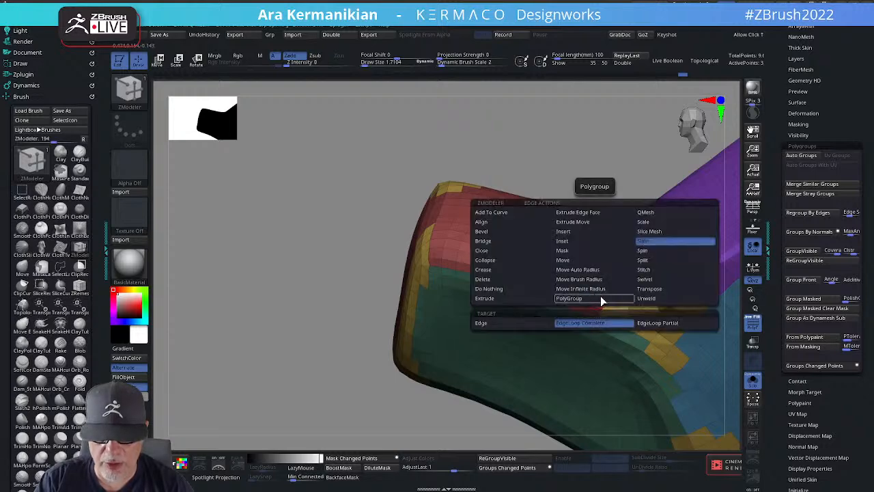
left_click(498, 289)
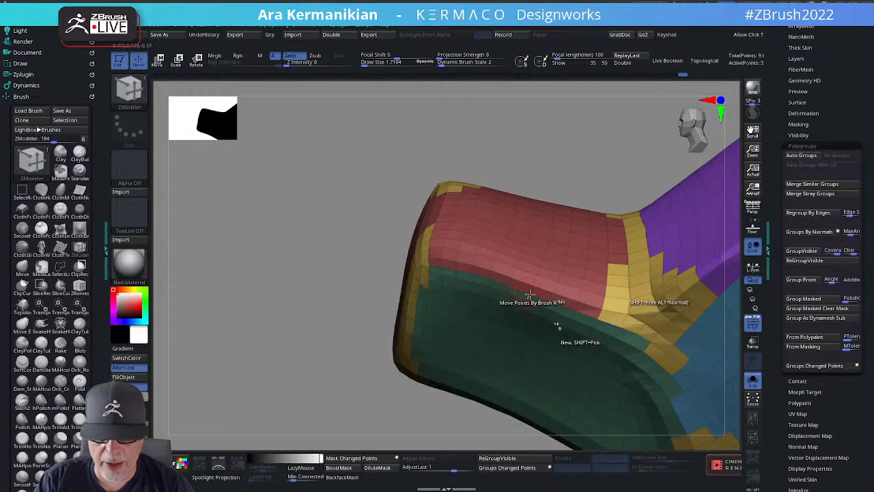
key("space")
left_click(456, 326)
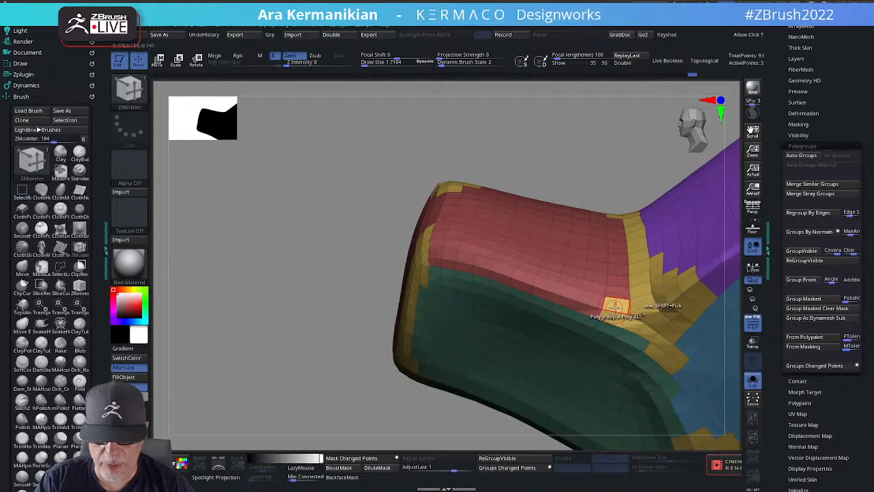
Add the stray yellow polygons beside the elbow bend to the red upper face's polygroup, one polygon at a time.
left_click_drag(589, 129, 592, 223)
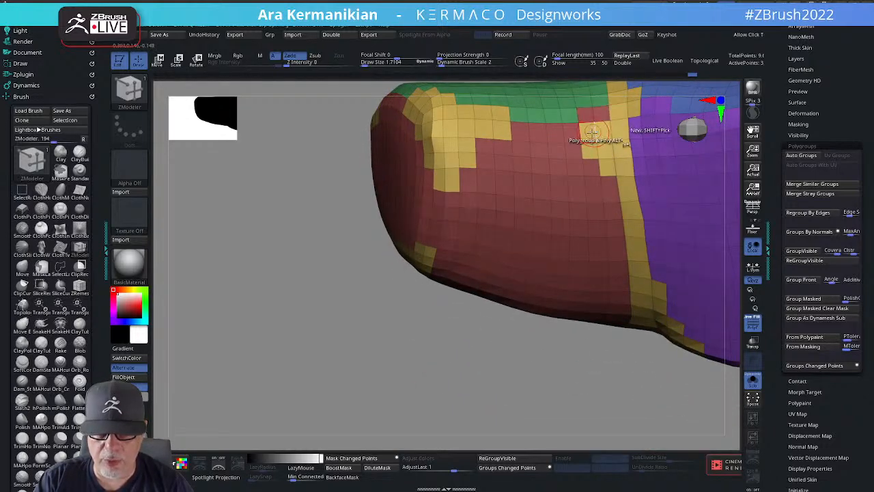
left_click(607, 150)
left_click(607, 167)
left_click(591, 151)
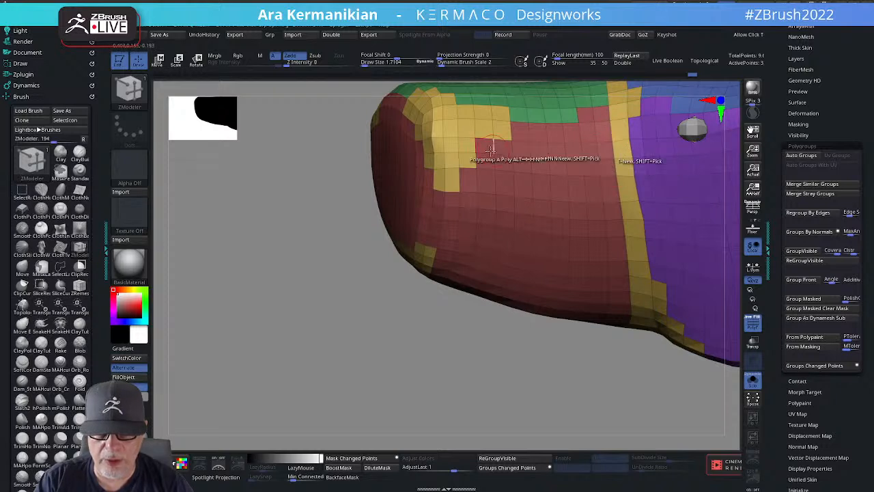
Assign the columns of yellow polygons on the red upper face nearest the end cap to the red polygroup.
left_click(467, 159)
left_click(450, 184)
left_click(451, 173)
left_click(452, 163)
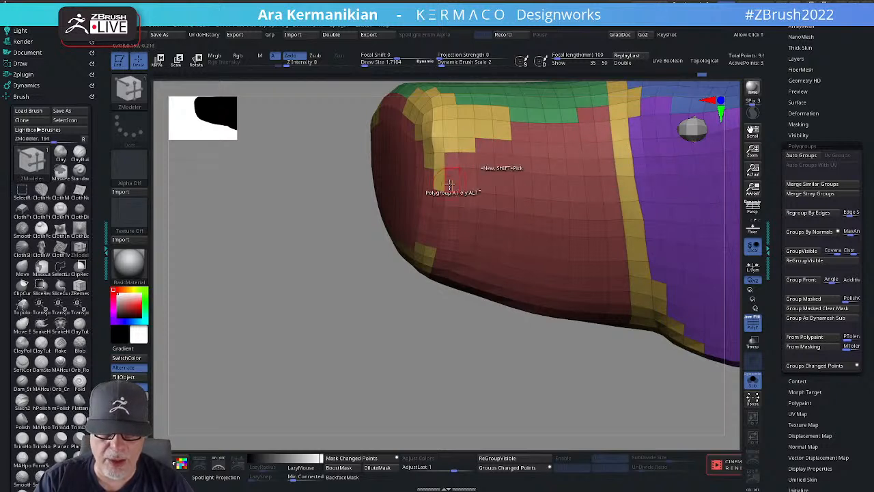
left_click(442, 178)
left_click(443, 162)
left_click(441, 142)
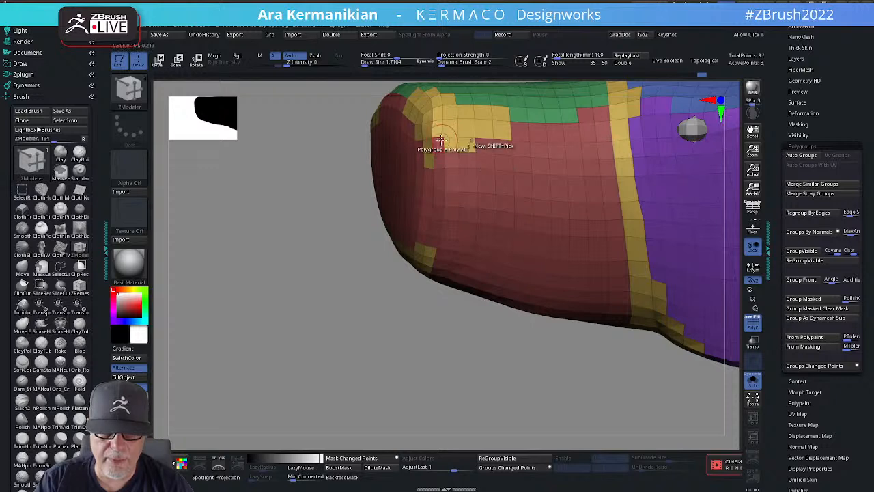
Extend the red polygroup along its border with the green face, converting the yellow and green polygons in that row.
left_click(440, 131)
left_click(438, 116)
left_click(465, 110)
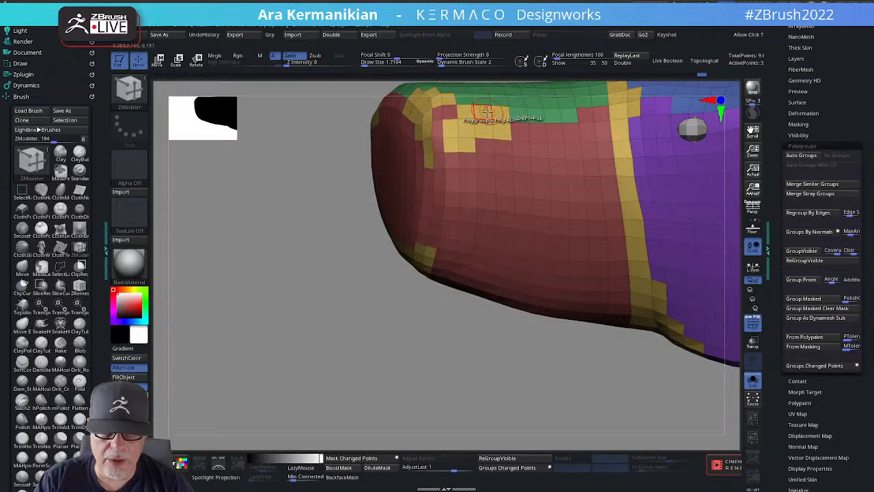
left_click(483, 111)
left_click(465, 111)
left_click(501, 112)
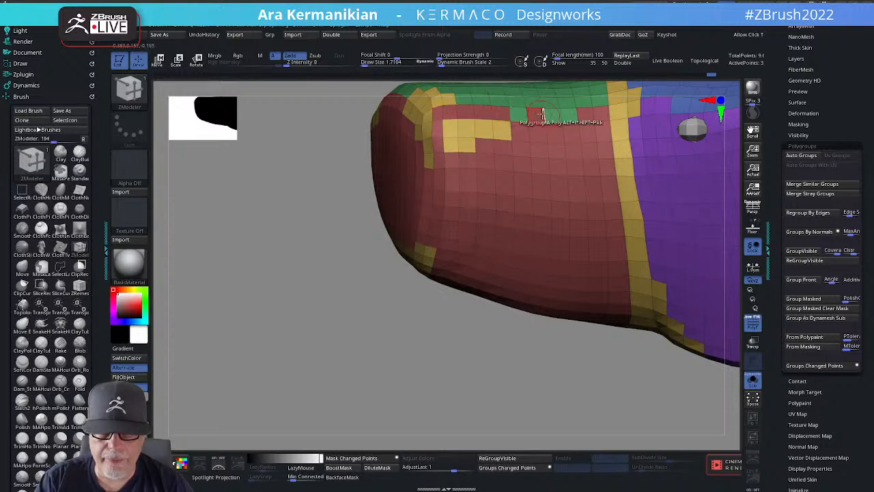
left_click(553, 118)
left_click(519, 114)
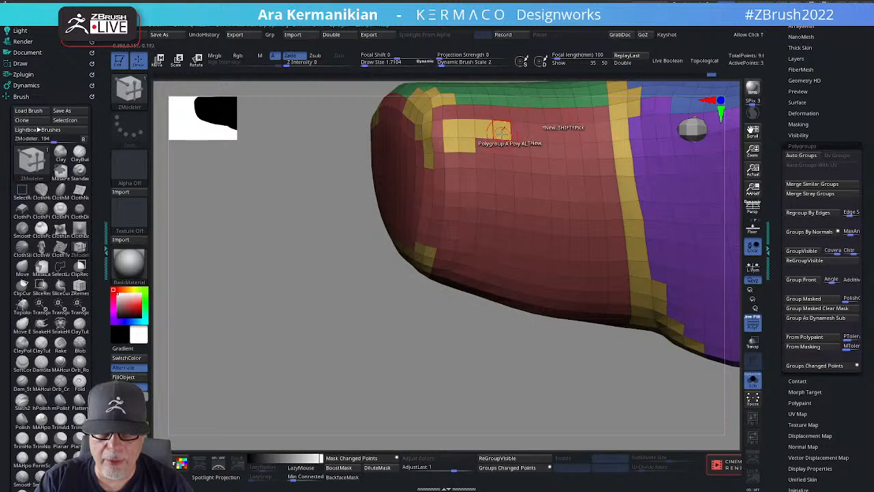
Convert the remaining yellow patch enclosed in the red upper face to the red polygroup.
left_click(501, 129)
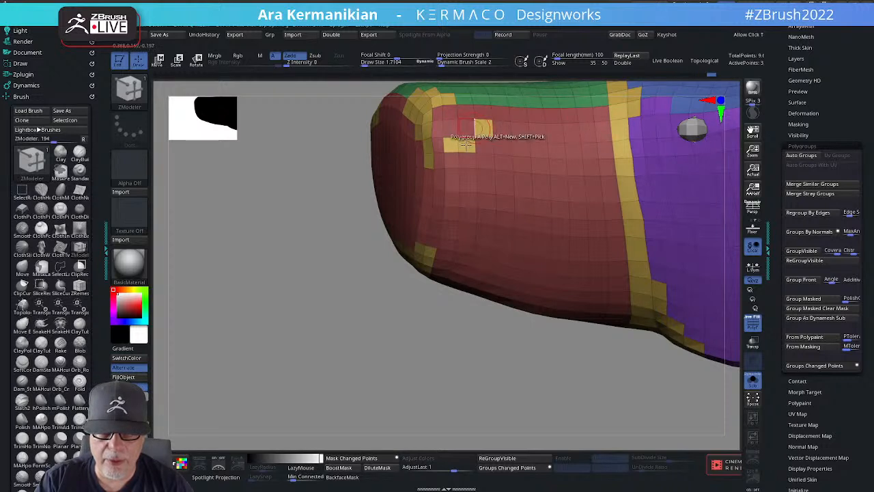
left_click(466, 145)
left_click(451, 145)
Set the PolyGroup target to Brush Radius and paint the yellow strip and corner beside the end cap into the red polygroup.
left_click_drag(440, 360, 451, 336)
key("space")
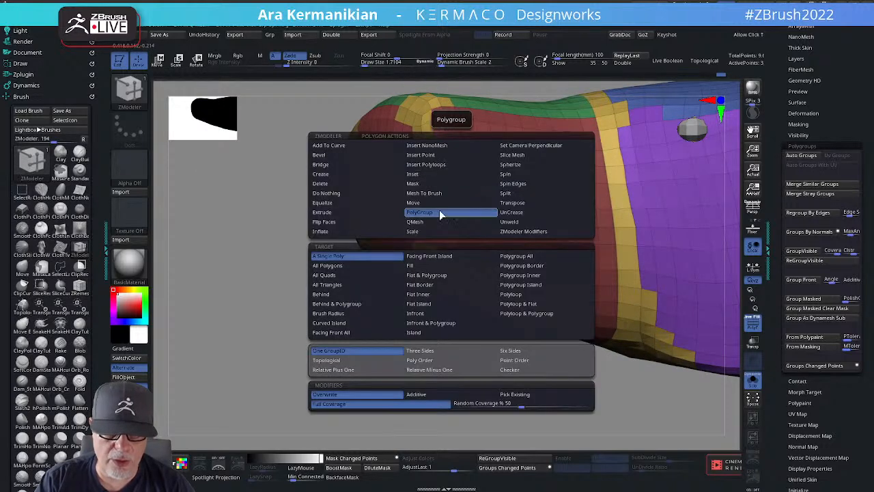
left_click(343, 313)
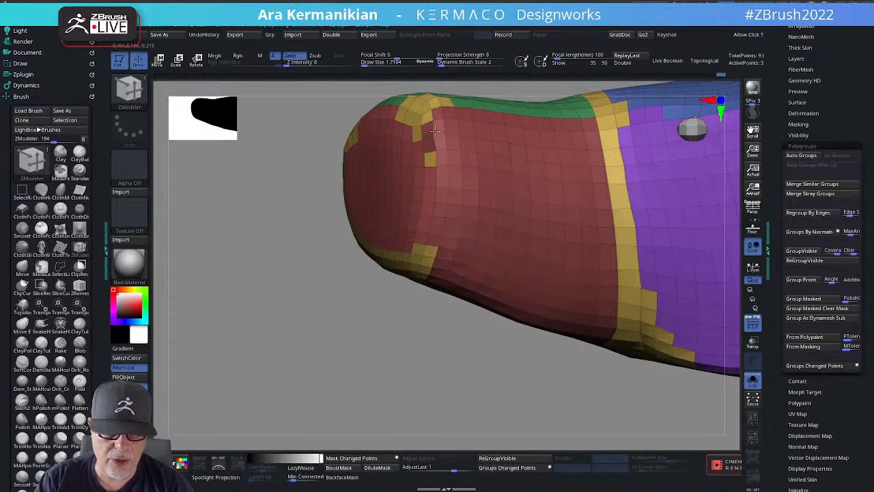
left_click(434, 154)
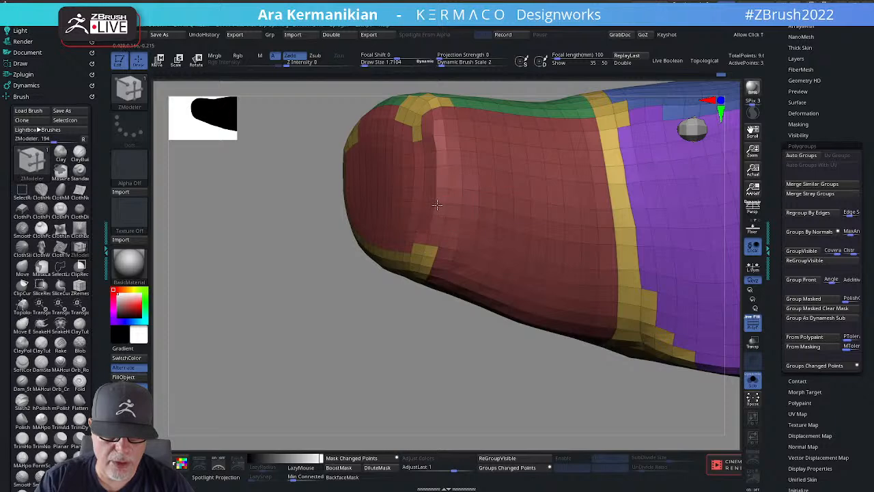
left_click_drag(417, 301, 393, 377)
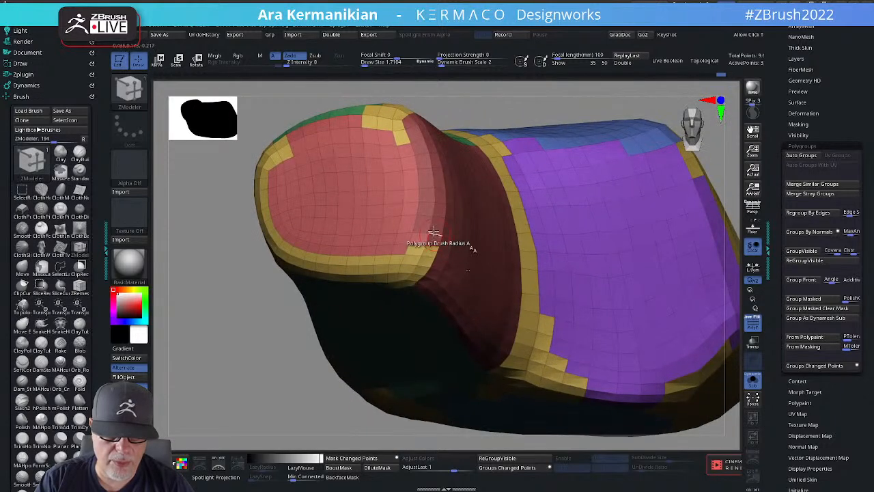
left_click(418, 257)
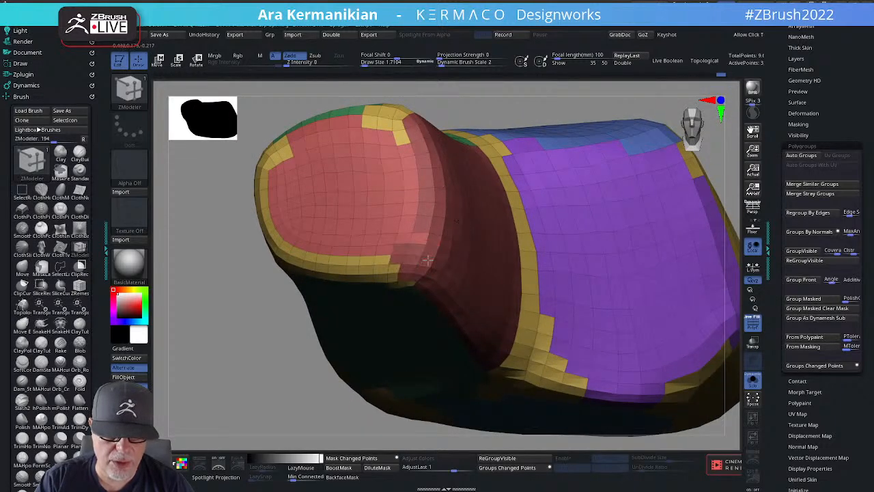
Paint a new blue polygroup over the whole end cap, including most of its yellow rim.
left_click_drag(264, 376, 410, 280)
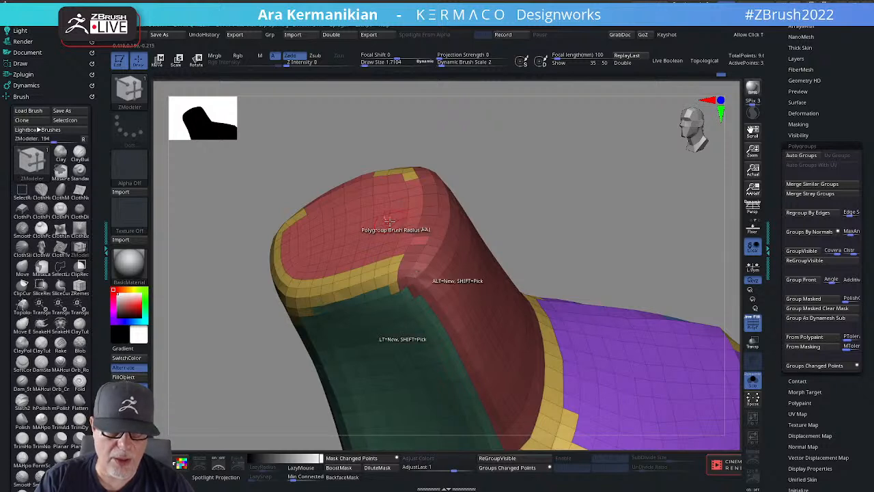
left_click(396, 227)
left_click(396, 225)
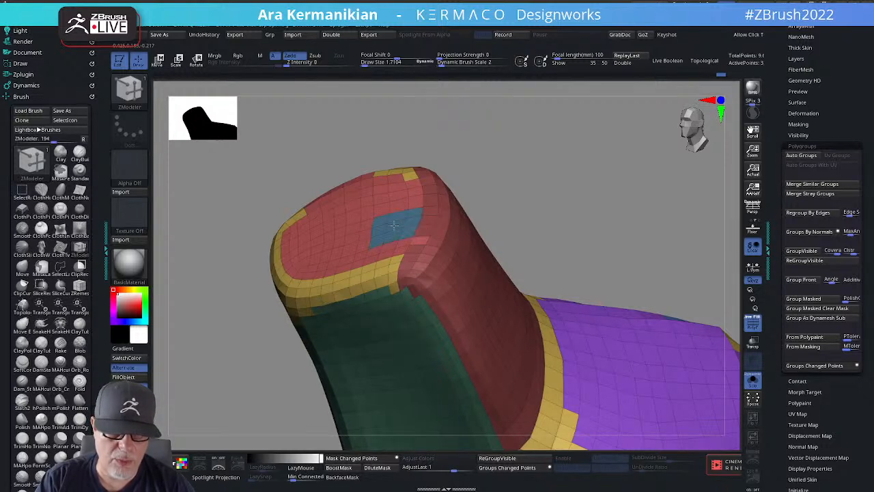
left_click(403, 176)
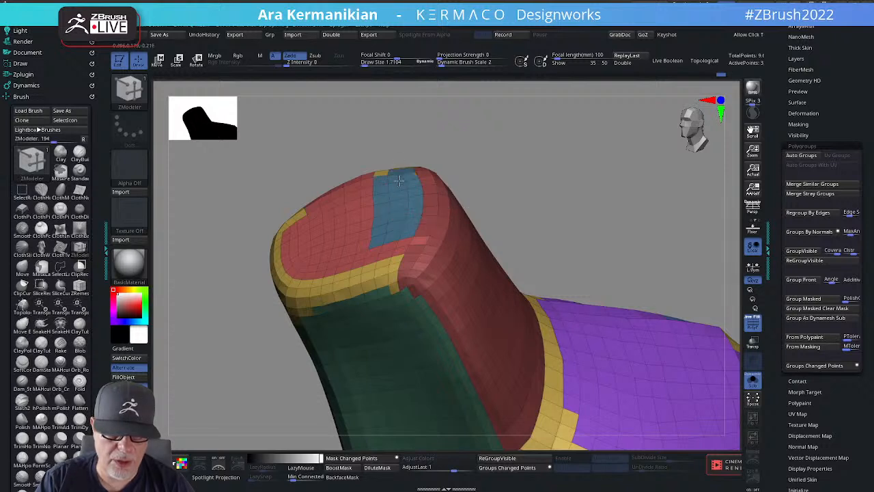
left_click(361, 210)
left_click(332, 206)
left_click_drag(384, 140, 452, 155)
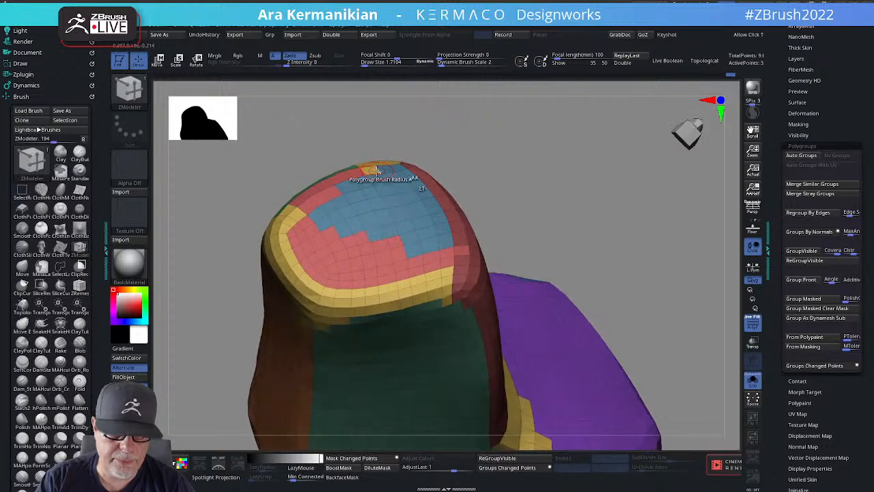
left_click(314, 212)
mouse_move(303, 234)
left_mouse_down()
mouse_move(294, 240)
mouse_move(298, 255)
mouse_move(322, 277)
mouse_move(376, 286)
mouse_move(369, 280)
mouse_move(396, 247)
mouse_move(357, 250)
mouse_move(441, 263)
mouse_move(420, 287)
mouse_move(316, 302)
left_mouse_up()
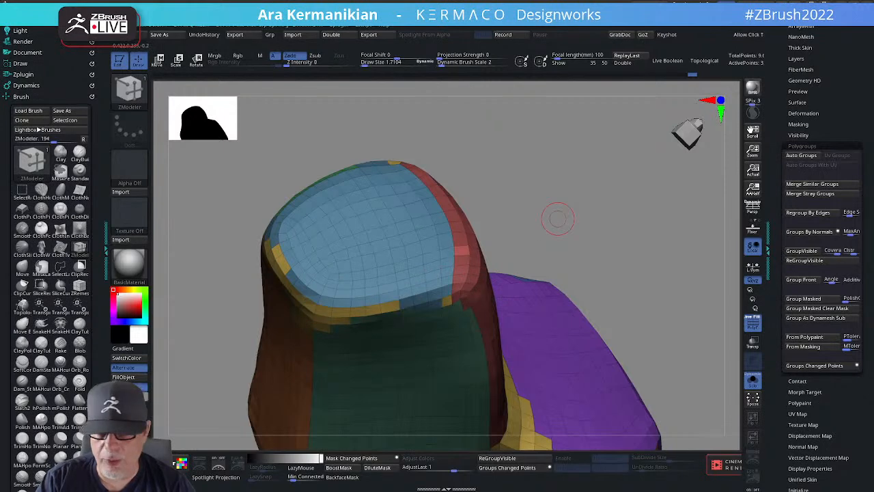
Merge the stray groups and paint the leftover yellow polygons around the end cap's rim into the blue polygroup.
left_click(807, 196)
mouse_move(604, 181)
left_mouse_down()
mouse_move(599, 164)
mouse_move(632, 179)
left_mouse_up()
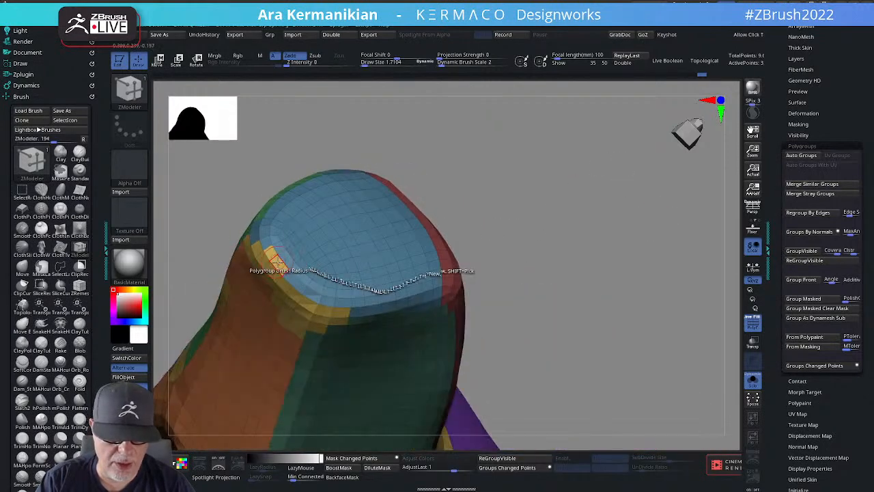
left_click_drag(276, 263, 299, 271)
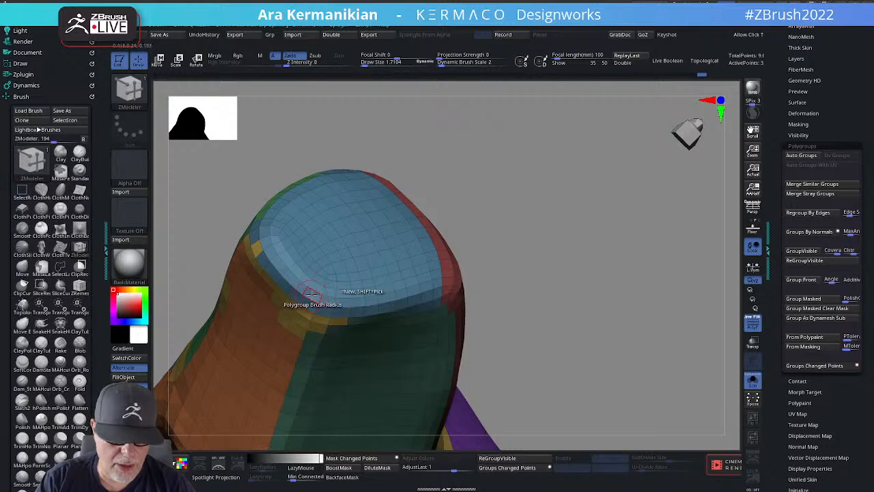
mouse_move(539, 117)
left_mouse_down()
mouse_move(327, 135)
mouse_move(296, 150)
mouse_move(285, 169)
mouse_move(275, 209)
mouse_move(283, 221)
mouse_move(260, 202)
left_mouse_up()
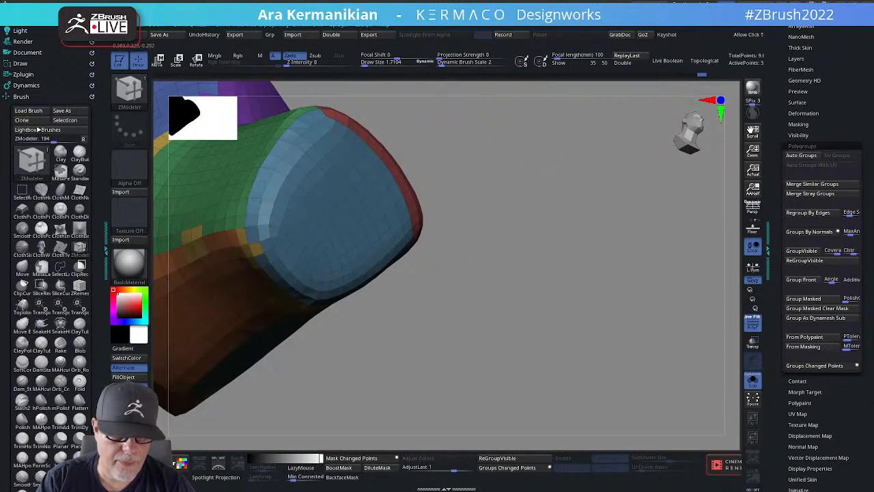
left_click_drag(552, 247, 400, 306)
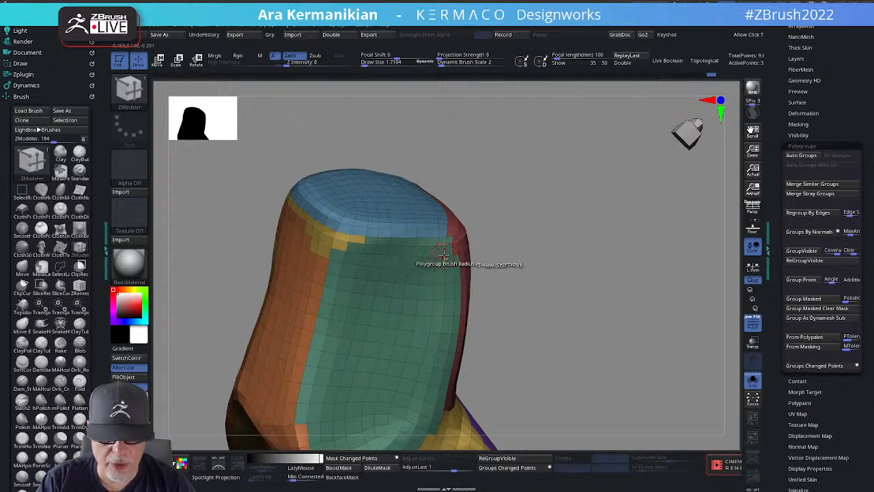
Paint the leftover yellow patches along the upper orange face and its border with the teal face into the neighbouring polygroups.
mouse_move(550, 287)
left_mouse_down()
mouse_move(584, 224)
mouse_move(562, 214)
mouse_move(471, 239)
left_mouse_up()
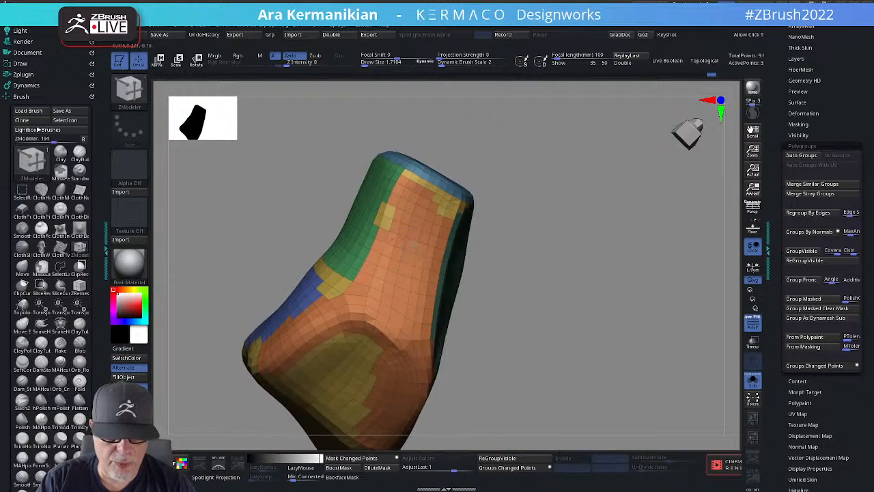
mouse_move(404, 206)
left_mouse_down()
mouse_move(417, 195)
mouse_move(410, 181)
left_mouse_up()
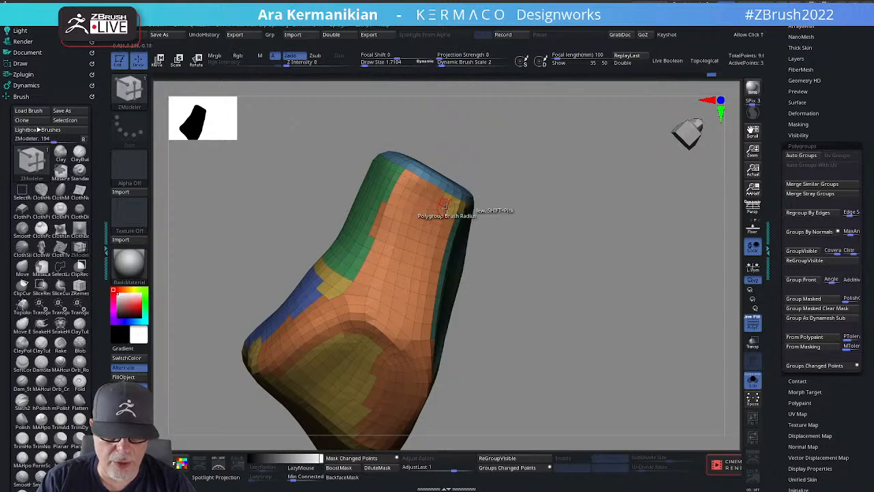
mouse_move(615, 275)
left_mouse_down()
mouse_move(599, 247)
mouse_move(585, 247)
left_mouse_up()
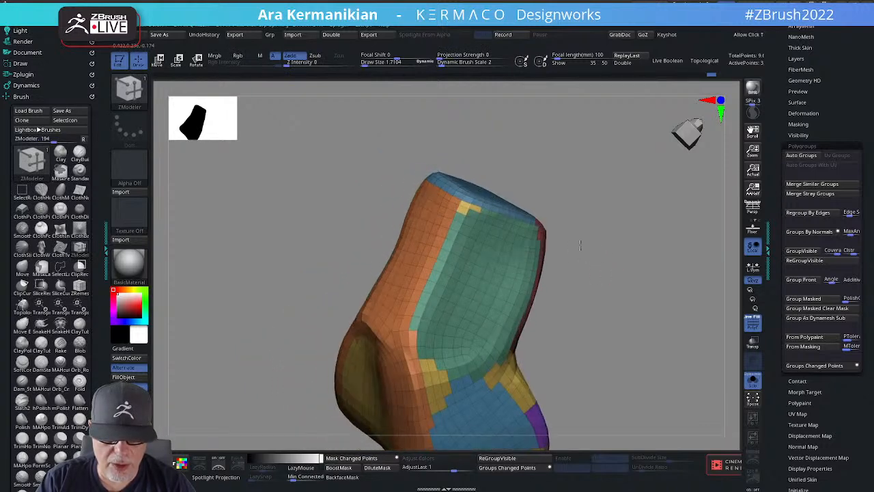
left_click(490, 240)
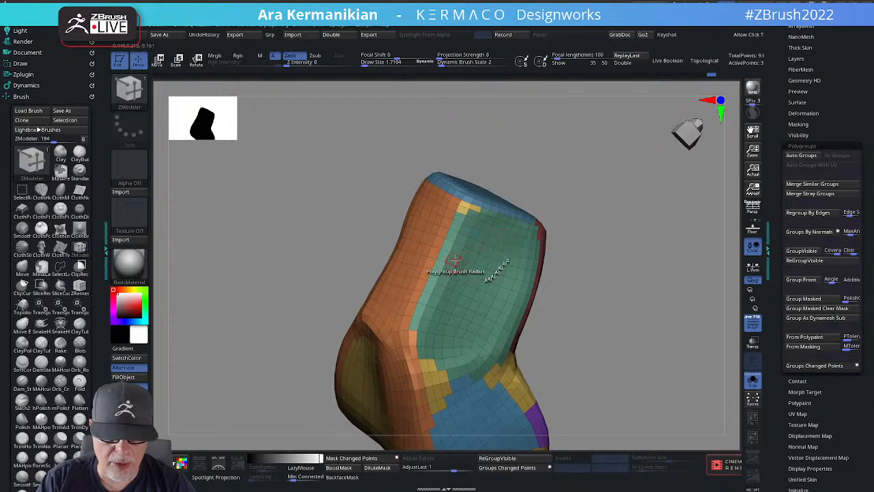
mouse_move(455, 260)
left_mouse_down()
mouse_move(464, 212)
mouse_move(469, 217)
left_mouse_up()
Activate symmetry and apply Mirror And Weld to the pair of elbow armor pieces.
mouse_move(613, 317)
left_mouse_down()
mouse_move(646, 294)
mouse_move(552, 207)
mouse_move(562, 201)
mouse_move(530, 255)
mouse_move(601, 266)
left_mouse_up()
left_click(562, 201, "ctrl+shift")
left_click_drag(552, 253, 547, 203, "alt")
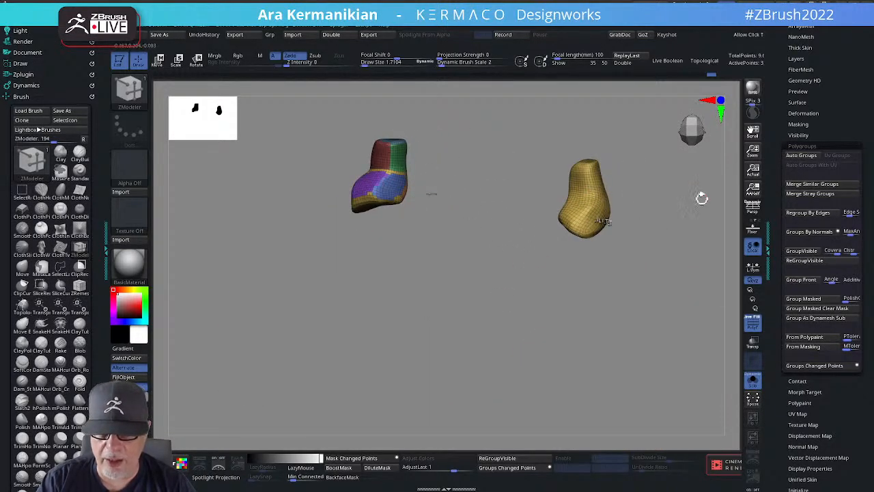
key("ctrl+q")
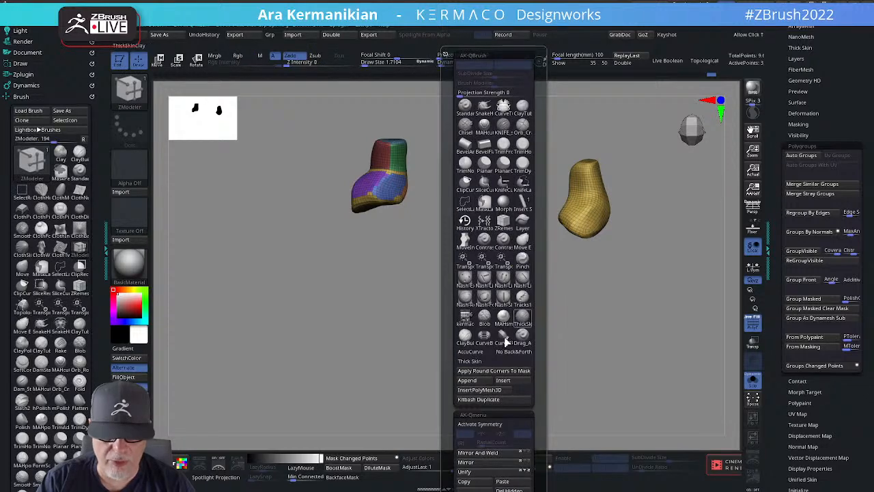
left_click(490, 427)
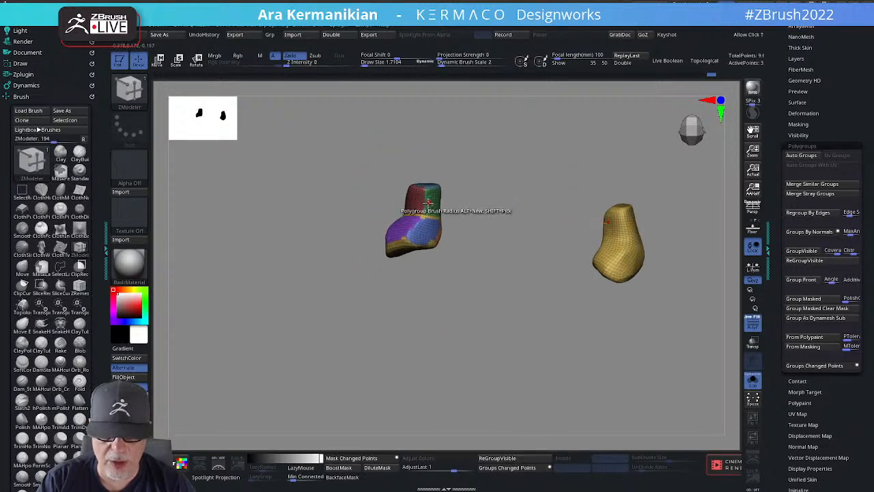
left_click_drag(485, 248, 550, 248, "alt")
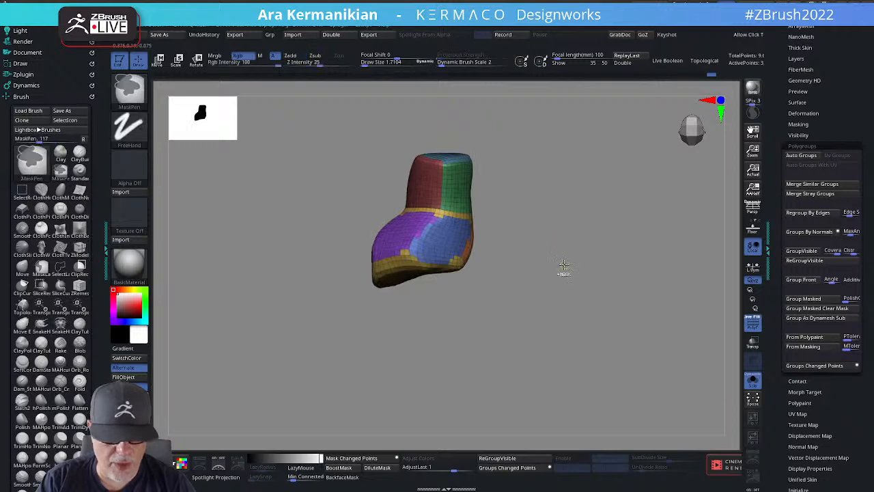
key("ctrl+q")
left_click(551, 453)
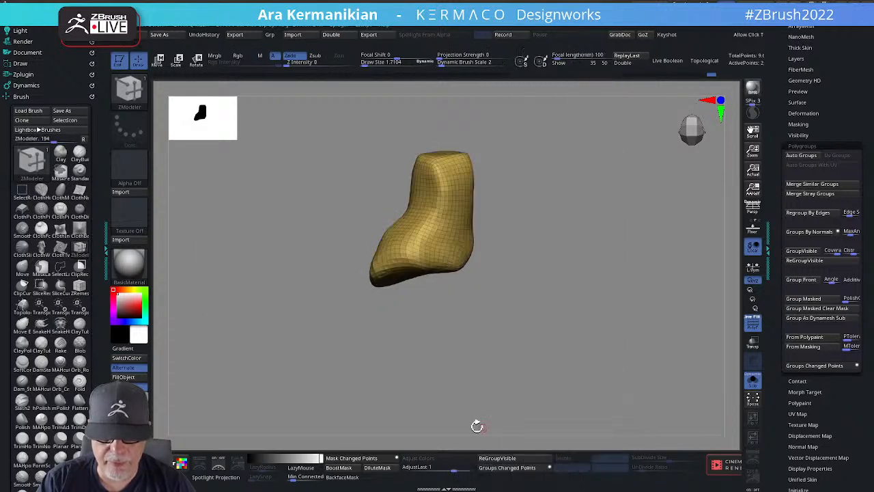
Mirror and weld the foot mesh to create its matching counterpart on the opposite side.
key("ctrl+q")
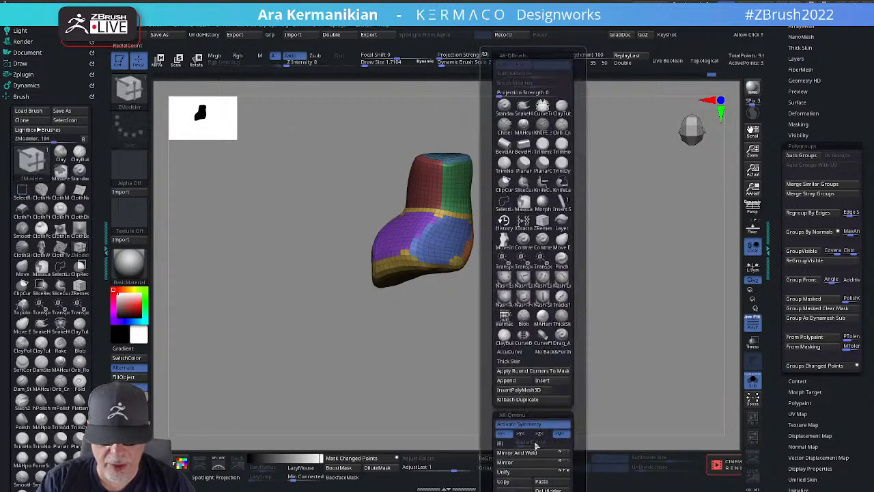
left_click(531, 453)
left_click_drag(435, 364, 505, 393, "alt")
left_click_drag(549, 327, 687, 258)
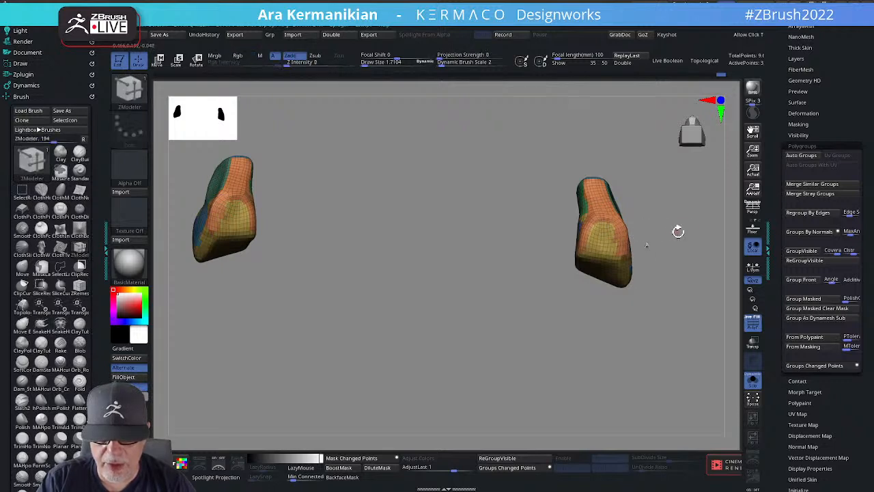
Paint the orange polygroup down the side and across the front of the foot, raising the draw size to about 6.37.
left_click_drag(678, 232, 592, 300, "alt")
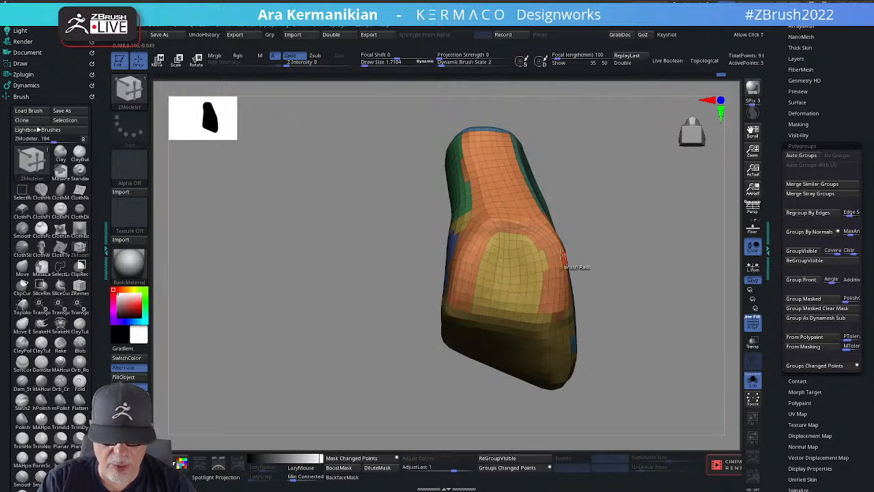
left_click_drag(655, 293, 524, 273)
mouse_move(612, 285)
left_mouse_down()
mouse_move(539, 284)
mouse_move(532, 317)
mouse_move(545, 296)
mouse_move(533, 317)
mouse_move(628, 319)
left_mouse_up()
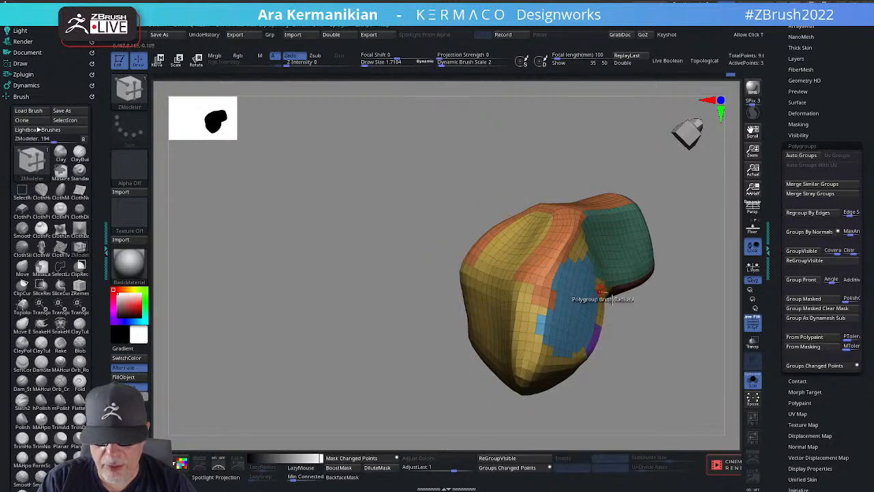
left_click_drag(648, 372, 509, 267)
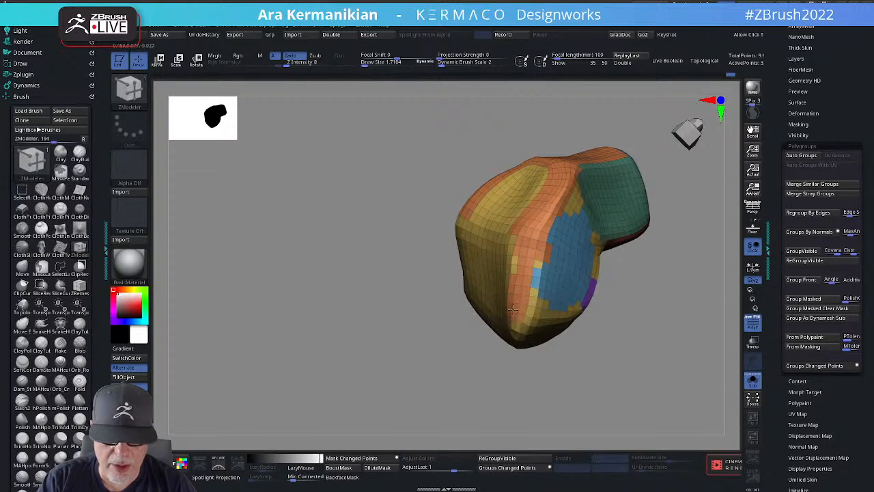
left_click_drag(500, 376, 529, 317)
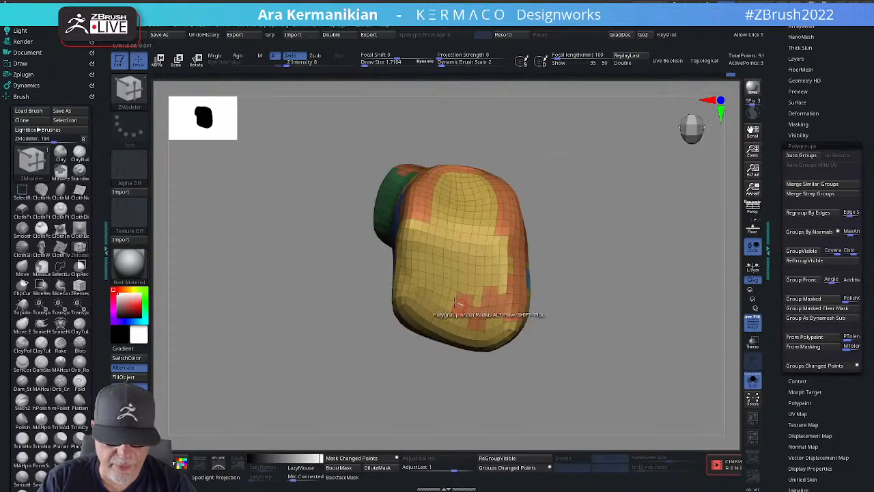
mouse_move(454, 275)
left_mouse_down()
mouse_move(423, 257)
mouse_move(469, 258)
mouse_move(455, 283)
left_mouse_up()
key("s")
mouse_move(461, 290)
left_mouse_down()
mouse_move(452, 292)
mouse_move(447, 277)
mouse_move(493, 290)
mouse_move(467, 248)
mouse_move(441, 263)
mouse_move(443, 251)
mouse_move(411, 239)
mouse_move(486, 291)
left_mouse_up()
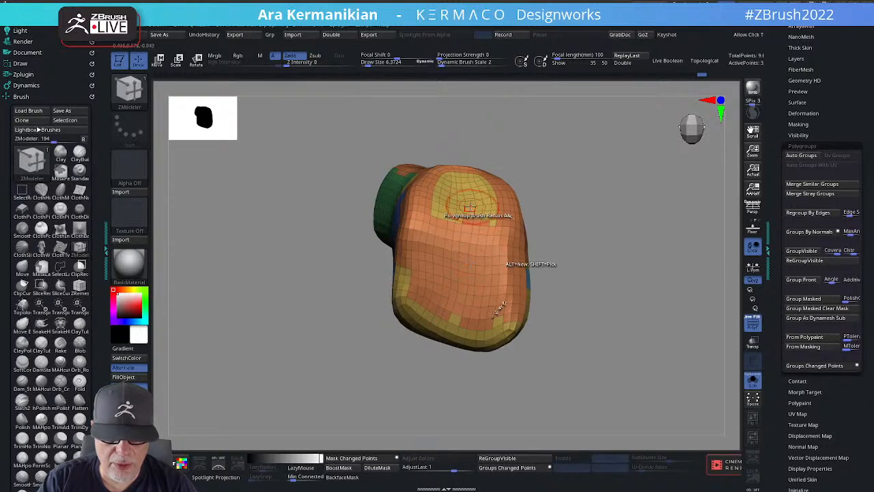
key("shift")
left_click_drag(469, 207, 494, 233)
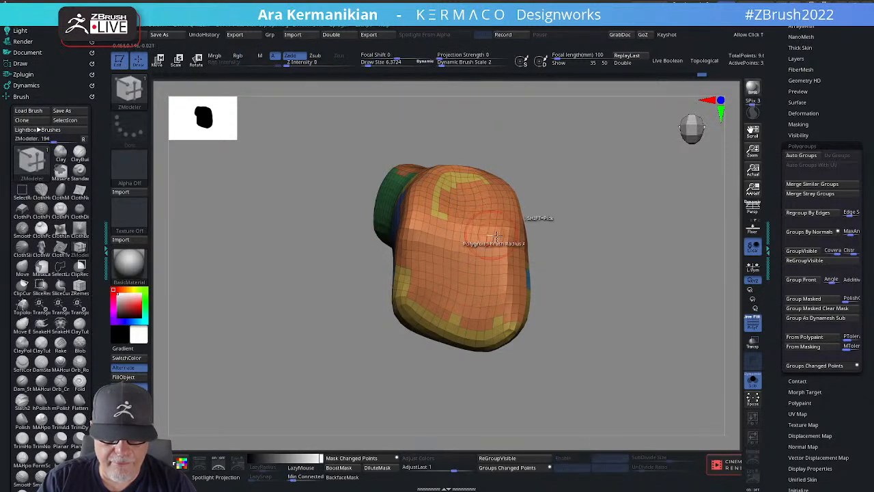
key("ctrl+z")
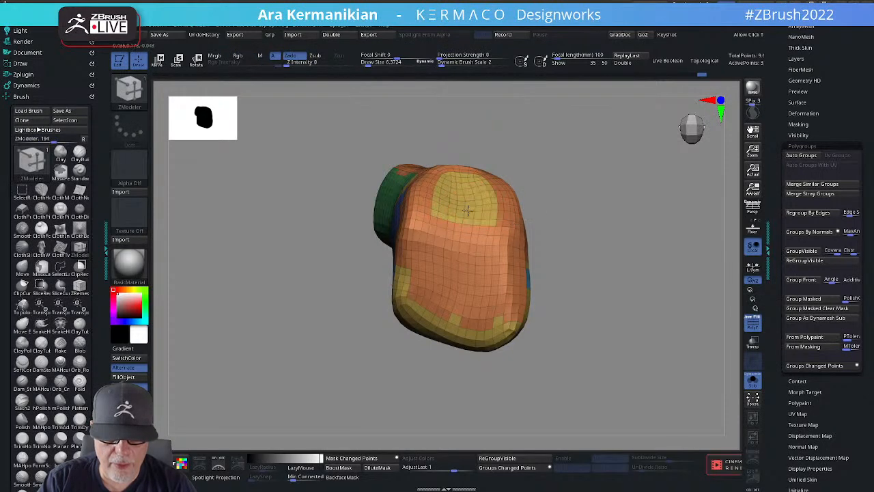
Extend the orange polygroup over the yellow band along the foot's lower toe edge.
left_click_drag(634, 225, 621, 253)
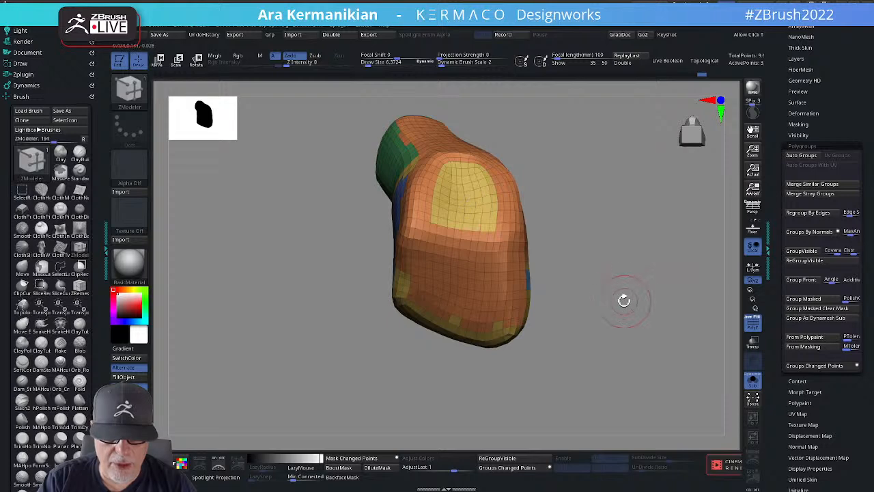
left_click_drag(623, 300, 601, 239)
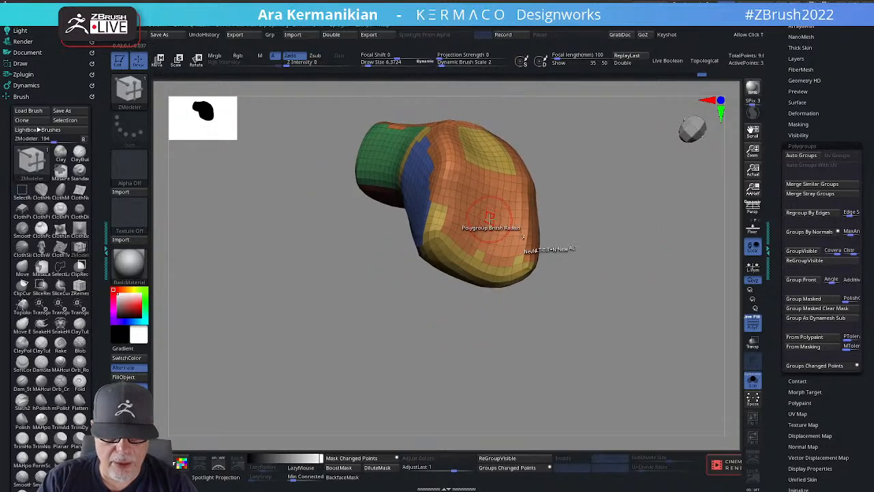
left_click_drag(627, 294, 629, 251)
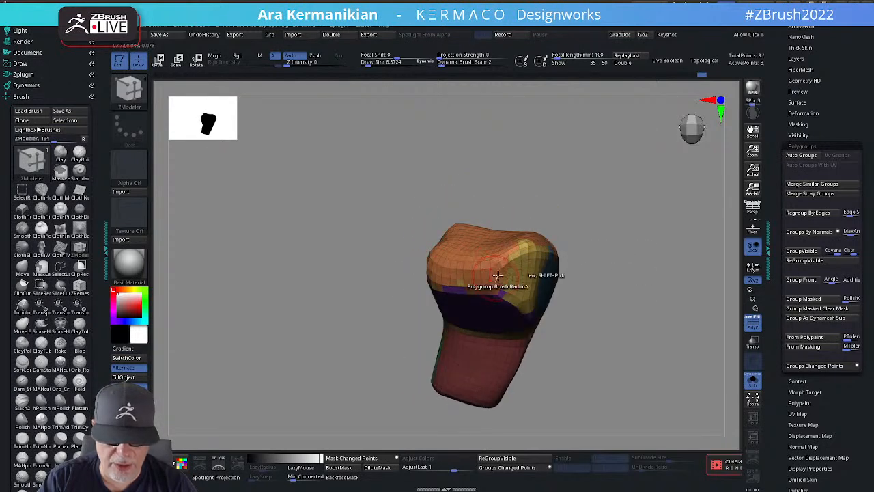
left_click_drag(607, 255, 578, 254)
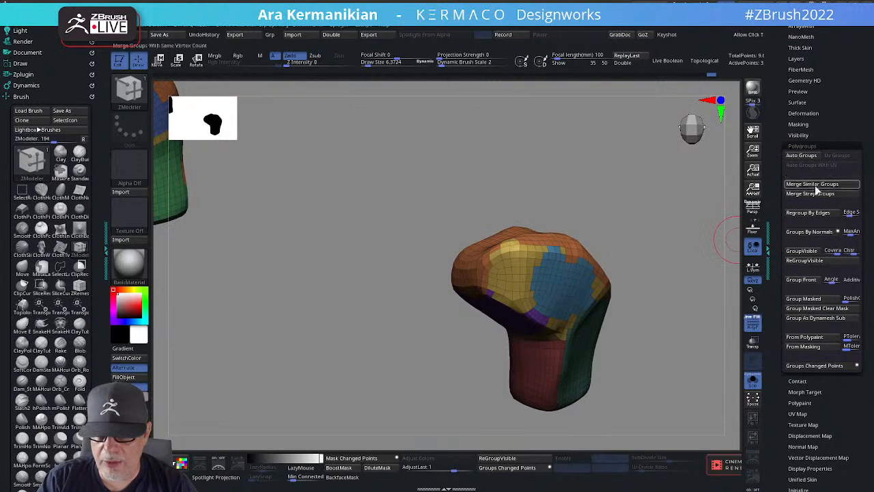
Extend the light-blue polygroup across the side of the foot with the ZModeler polygroup brush.
mouse_move(704, 224)
left_mouse_down()
mouse_move(654, 218)
mouse_move(676, 247)
mouse_move(667, 234)
mouse_move(682, 220)
mouse_move(694, 226)
left_mouse_up()
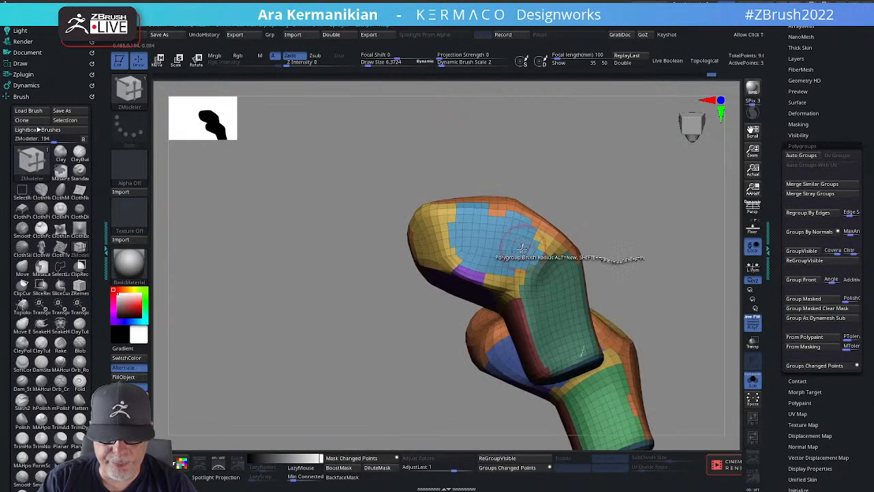
mouse_move(522, 248)
left_mouse_down()
mouse_move(500, 246)
mouse_move(496, 232)
mouse_move(520, 227)
mouse_move(537, 240)
mouse_move(481, 266)
mouse_move(460, 248)
mouse_move(454, 212)
left_mouse_up()
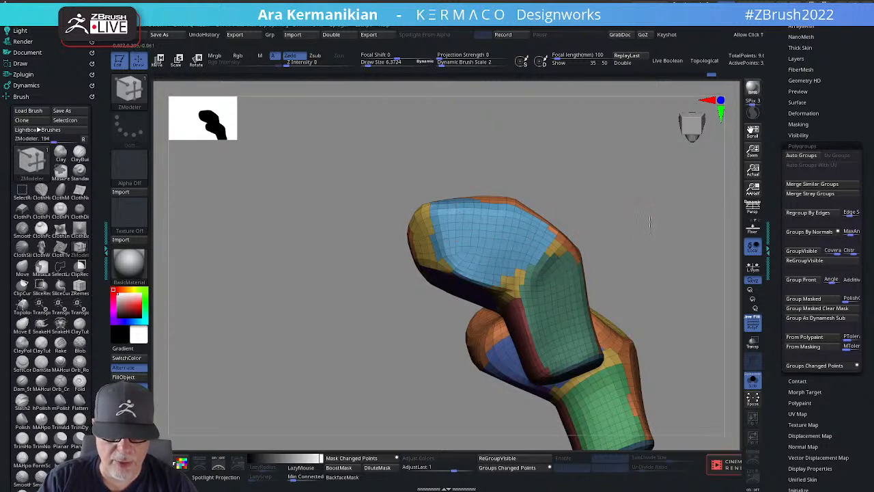
mouse_move(650, 222)
left_mouse_down("alt")
mouse_move(570, 209)
mouse_move(579, 173)
mouse_move(595, 232)
left_mouse_up("alt")
left_click_drag(438, 353, 430, 341)
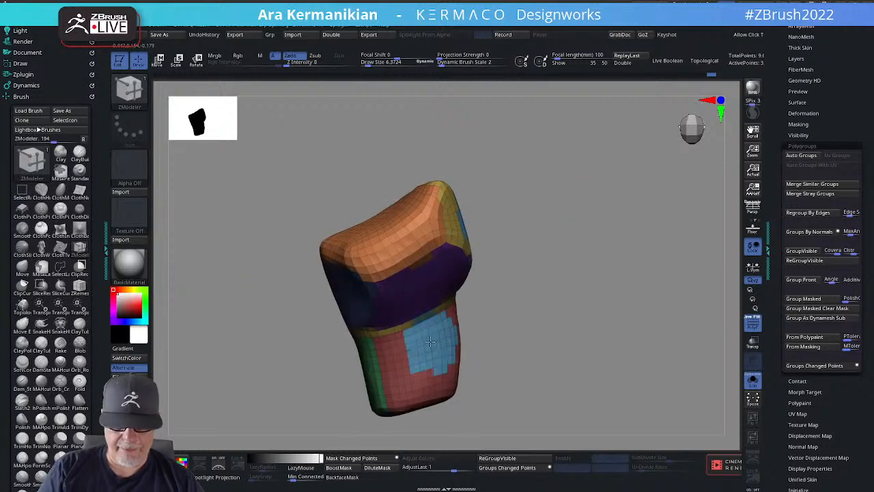
Enable KeepGroups and remesh both feet with ZRemesher.
left_click_drag(566, 341, 674, 339)
key("ctrl+1")
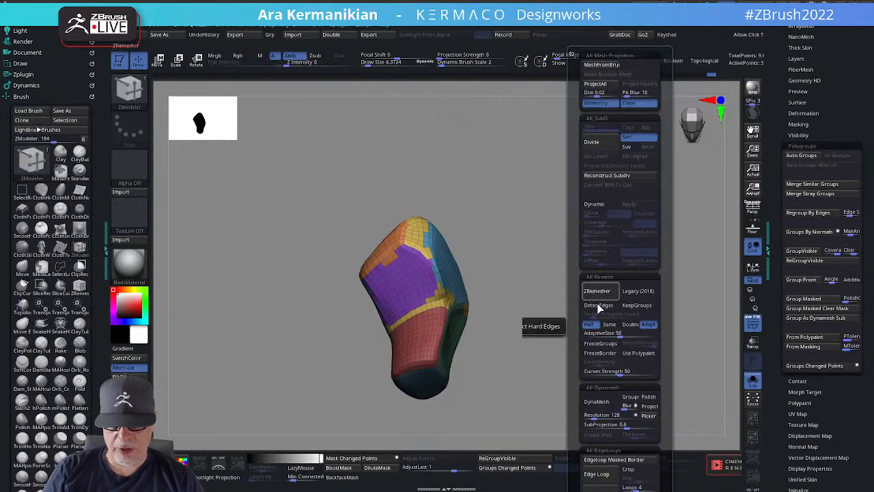
left_click(638, 305)
left_click(600, 290)
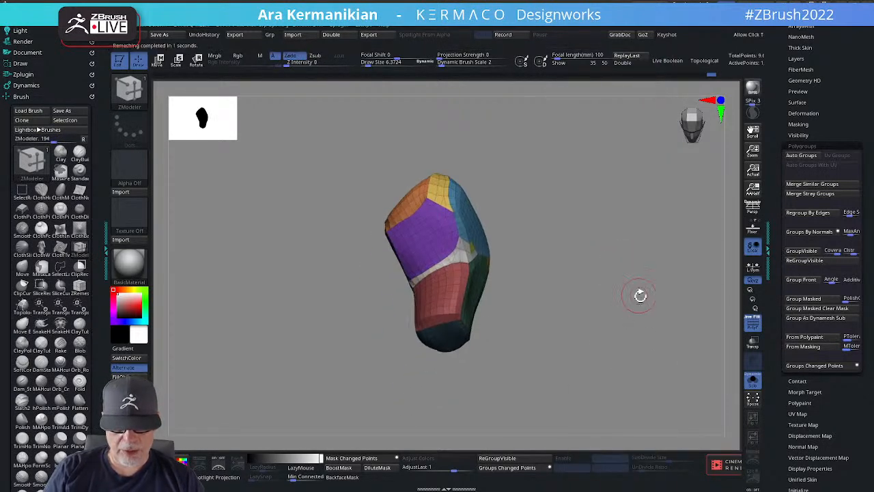
left_click_drag(636, 347, 567, 347)
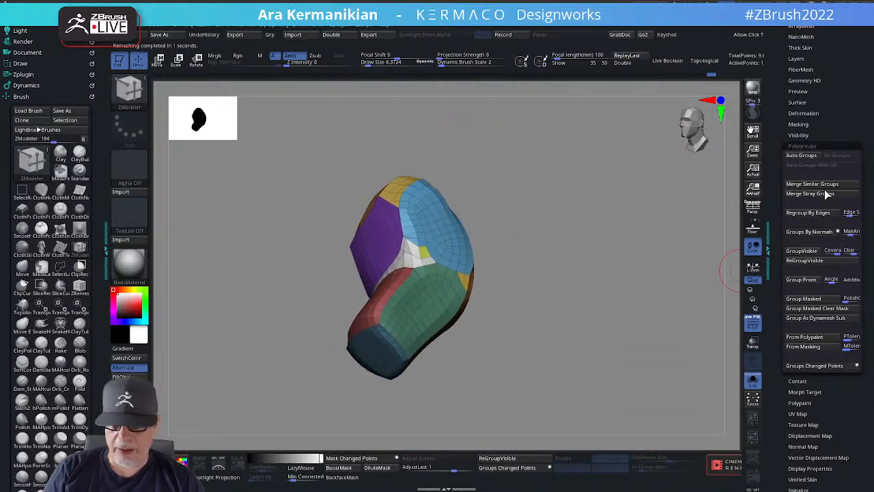
Merge the stray polygroups left on the remeshed feet.
left_click(808, 194)
mouse_move(609, 257)
left_mouse_down("alt")
mouse_move(628, 260)
mouse_move(627, 280)
mouse_move(696, 307)
mouse_move(629, 312)
mouse_move(417, 372)
mouse_move(401, 323)
left_mouse_up("alt")
mouse_move(607, 314)
left_mouse_down("alt")
mouse_move(636, 288)
mouse_move(618, 323)
mouse_move(626, 331)
mouse_move(595, 320)
left_mouse_up("alt")
Apply a slight Polish By Groups deformation to sharpen the borders between the feet's polygroups.
left_click_drag(774, 322, 809, 256)
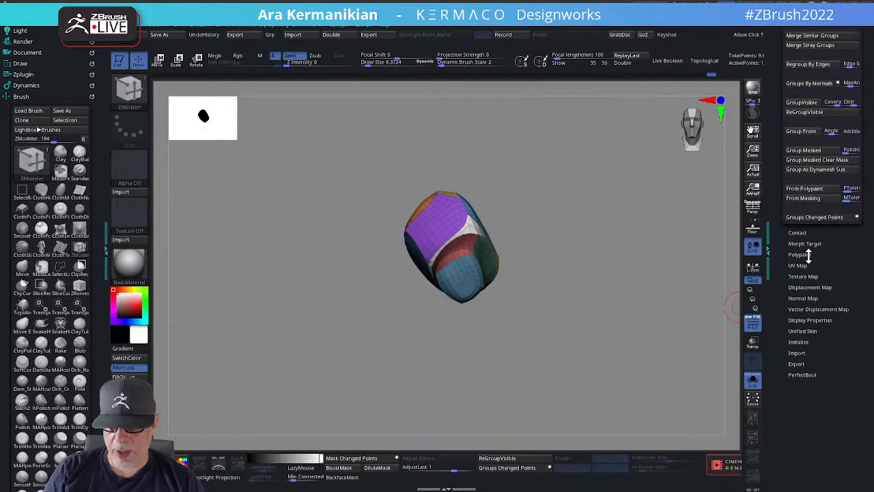
left_click(856, 268)
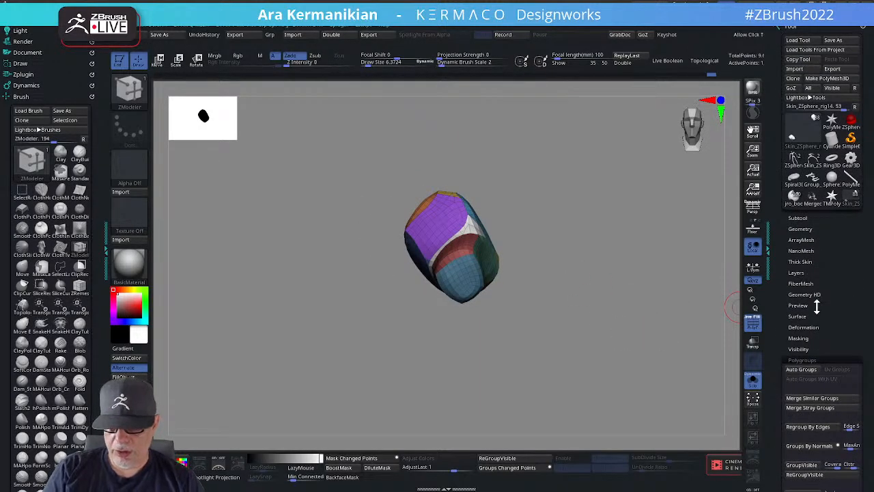
left_click(810, 360)
left_click(808, 282)
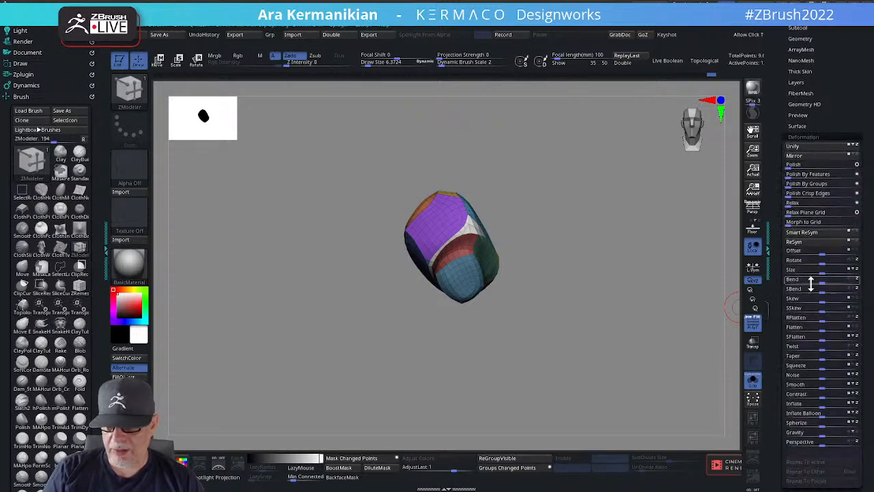
left_click_drag(799, 186, 805, 184)
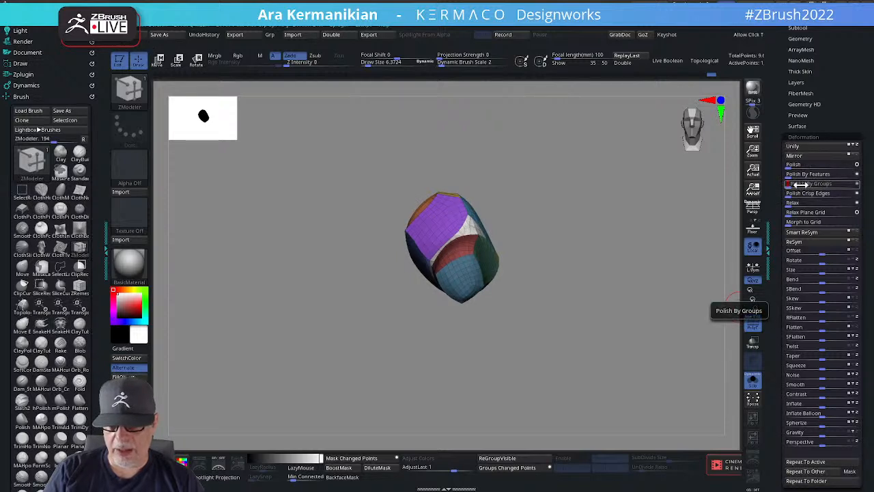
Flatten the foot's red and purple surfaces with the hPolish brush at a draw size of about 18.76.
left_click_drag(656, 272, 507, 300)
left_click_drag(549, 264, 582, 307, "alt")
right_click(484, 301)
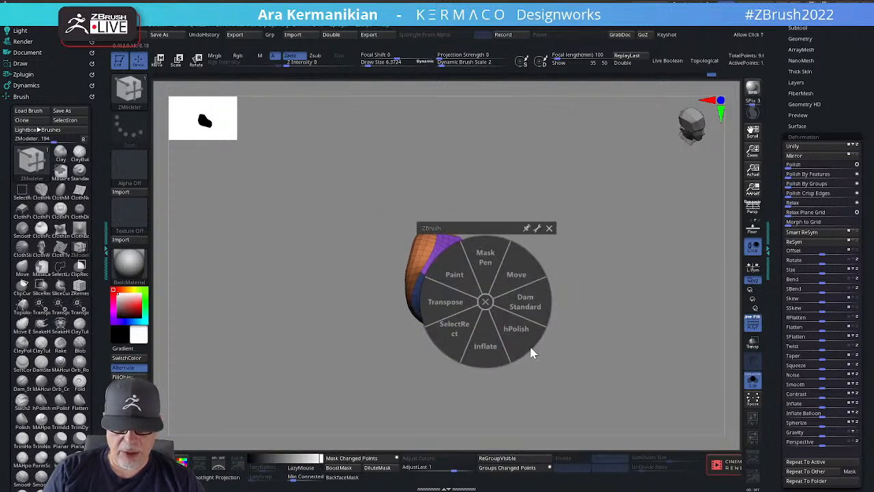
left_click(533, 325)
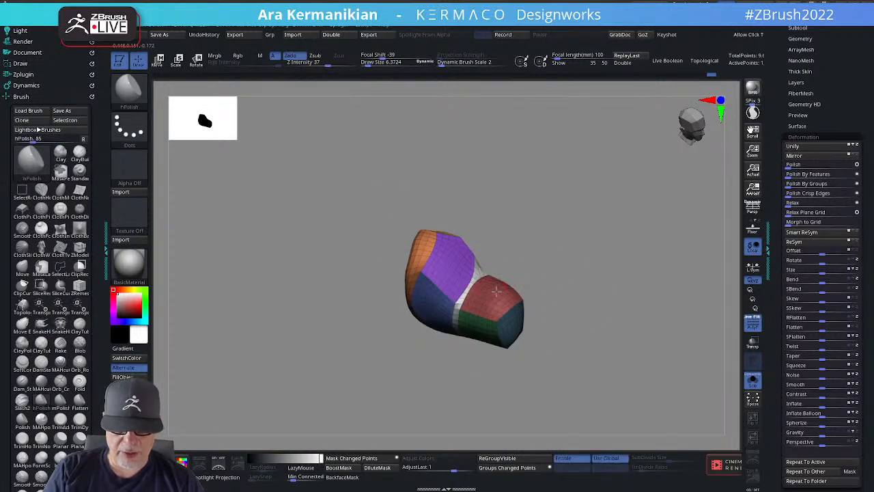
key("s")
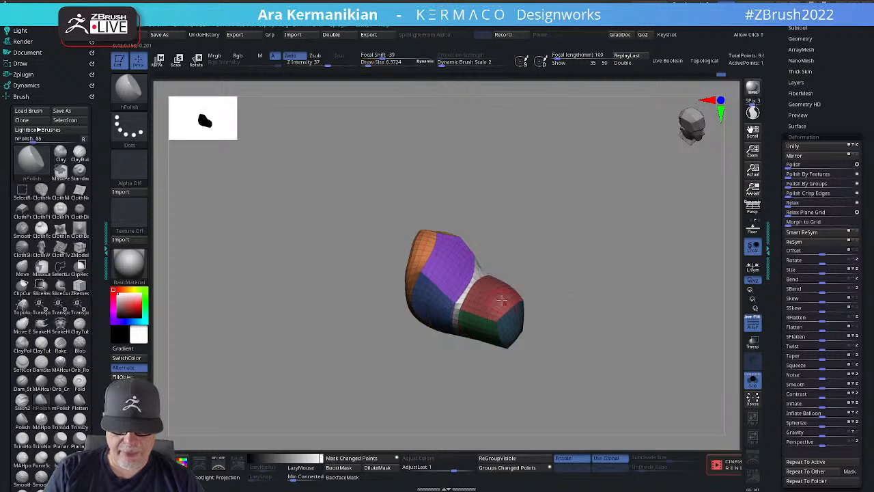
key("s")
left_click(506, 299)
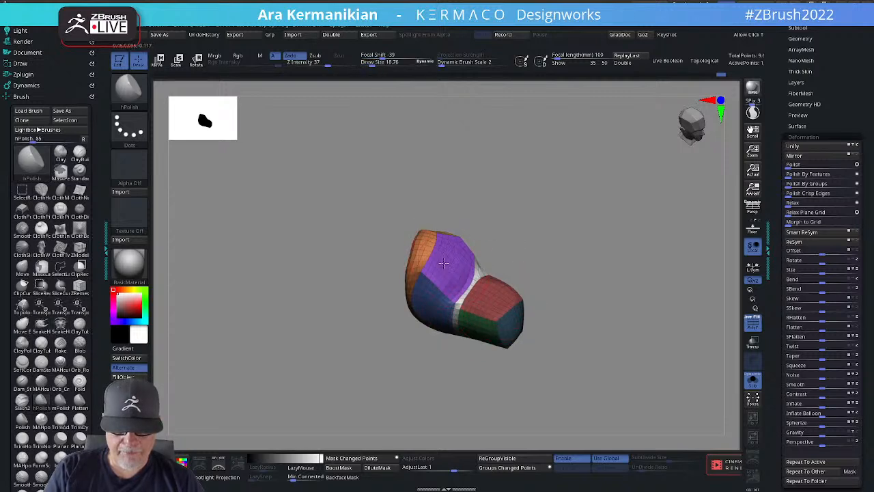
left_click_drag(601, 316, 485, 311)
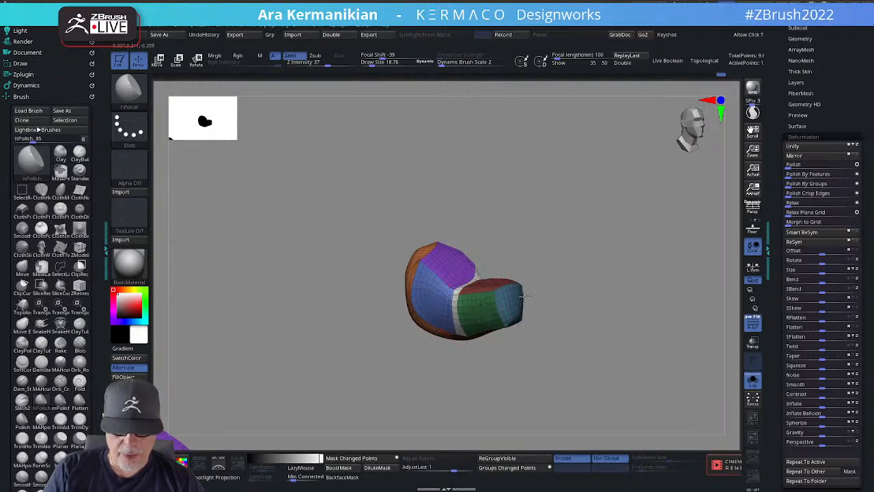
mouse_move(608, 297)
left_mouse_down()
mouse_move(595, 309)
mouse_move(534, 296)
left_mouse_up()
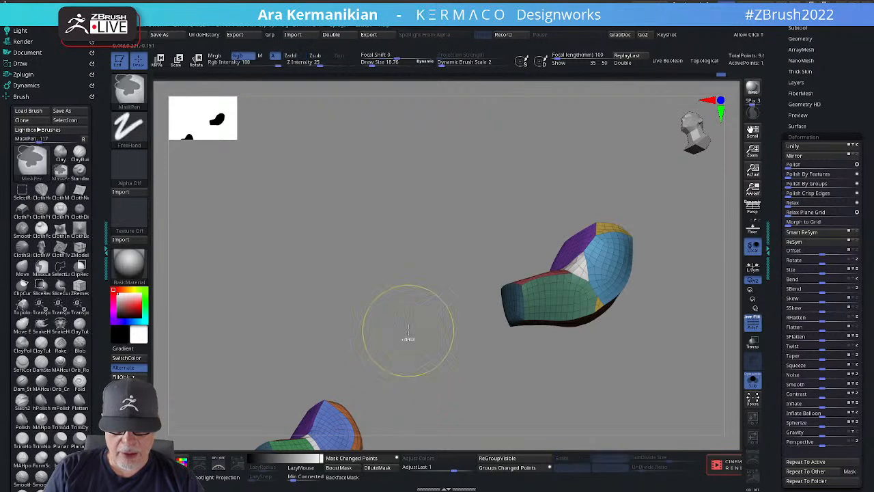
Try remeshing both feet with ZRemesher at half the polygon count, keeping the polygroups.
key("space")
key("ctrl+2")
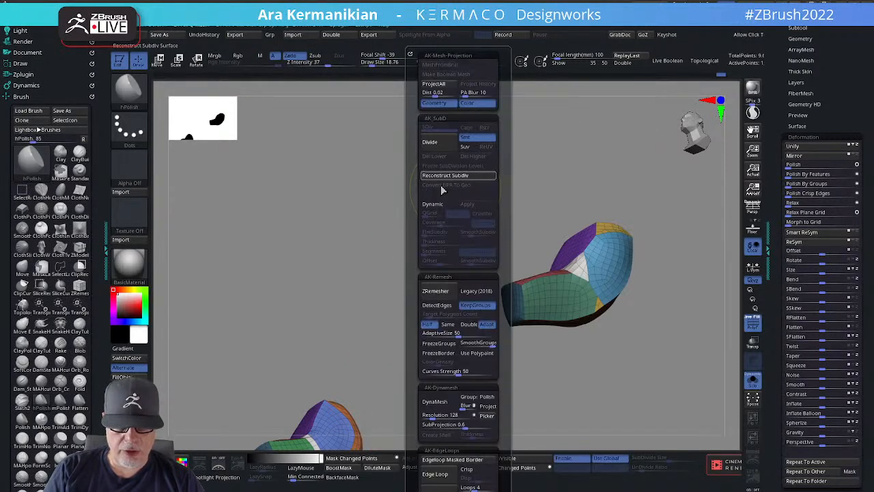
left_click(432, 298)
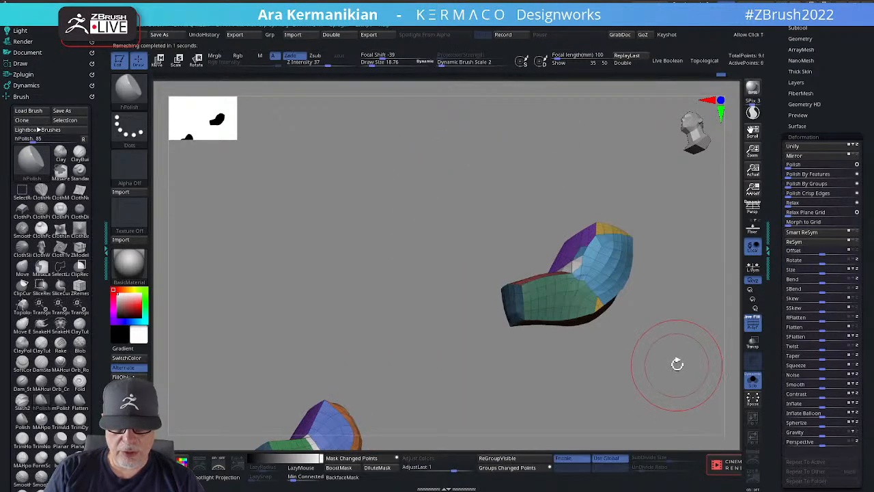
left_click_drag(677, 364, 603, 325, "alt")
Undo the half-density remesh and run ZRemesher on both feet with the polygon target set to Same.
key("ctrl+2")
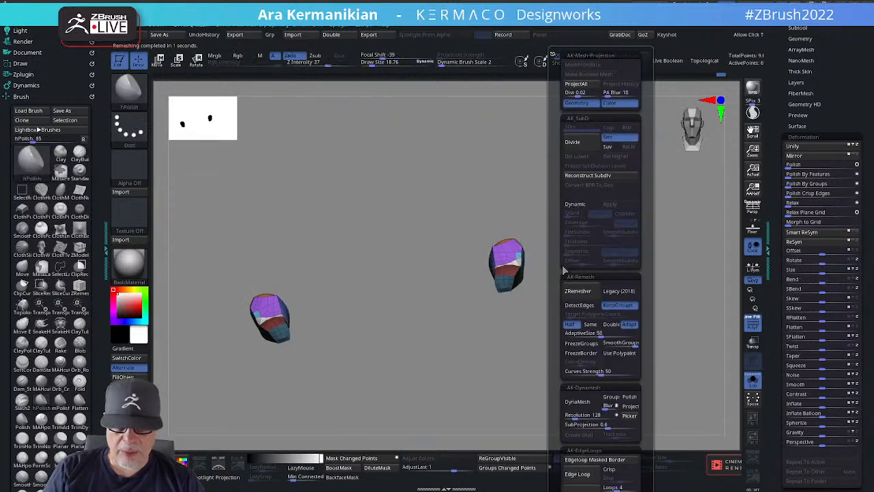
left_click(589, 325)
key("ctrl+z")
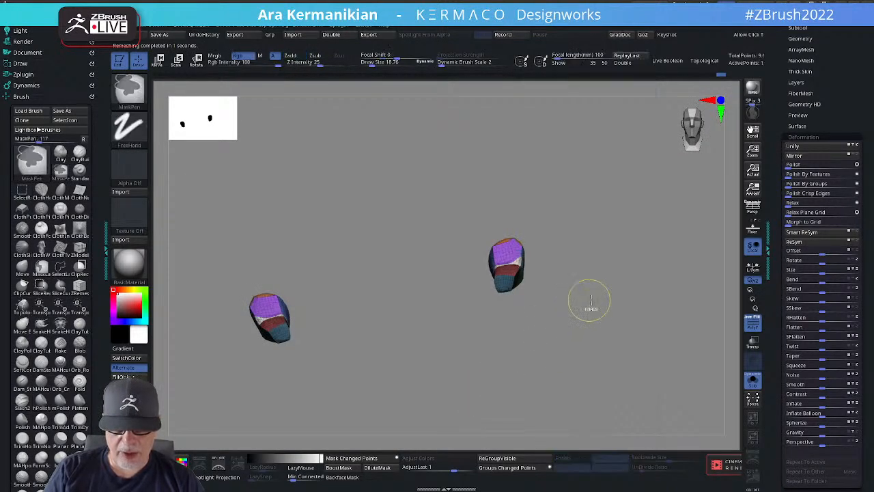
left_click_drag(599, 296, 613, 295)
key("ctrl+2")
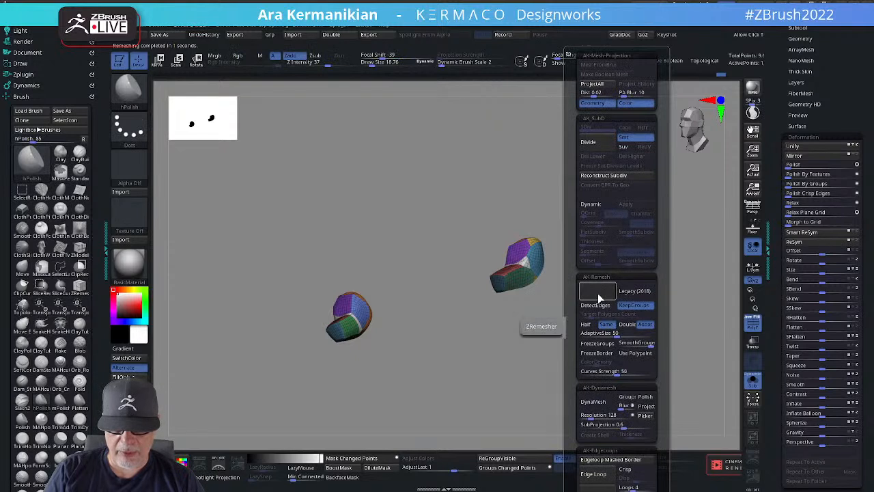
left_click(598, 296)
left_click_drag(581, 293, 562, 261)
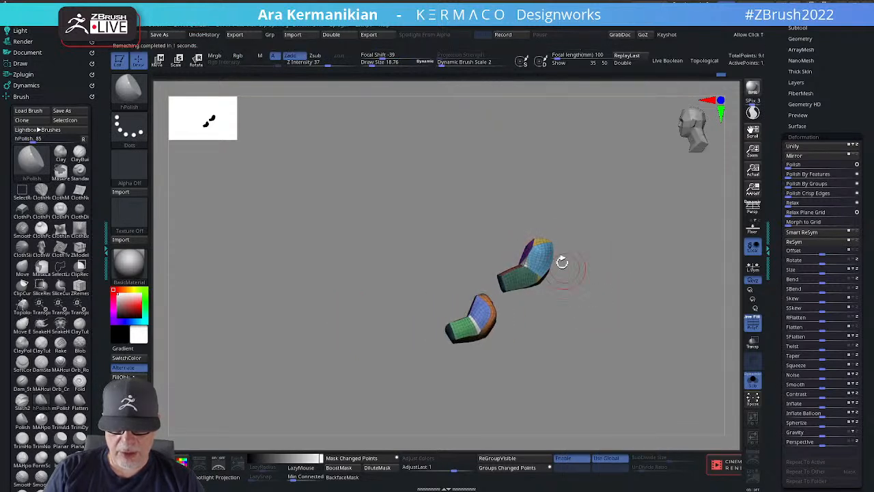
Leave solo display so the whole figure shows, keeping the polyframe on for the limb cover.
left_click(756, 331)
mouse_move(653, 349)
left_mouse_down()
mouse_move(620, 326)
mouse_move(655, 357)
left_mouse_up()
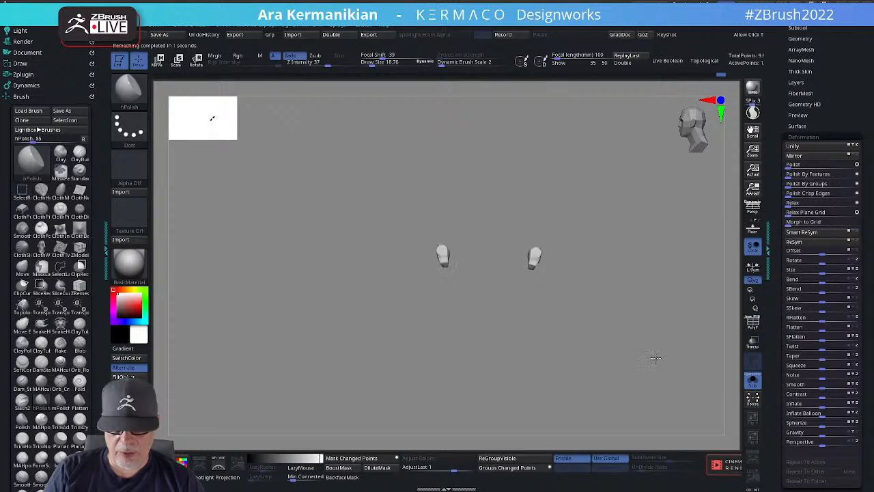
left_click(759, 383)
left_click(751, 331)
mouse_move(648, 325)
left_mouse_down("alt")
mouse_move(661, 354)
mouse_move(601, 359)
mouse_move(591, 333)
mouse_move(568, 332)
mouse_move(596, 328)
mouse_move(528, 314)
mouse_move(546, 283)
mouse_move(575, 313)
left_mouse_up("alt")
Reshape the cover's upper corners and rear rim around the limb with the Move brush.
key("b")
key("m")
key("v")
key("s")
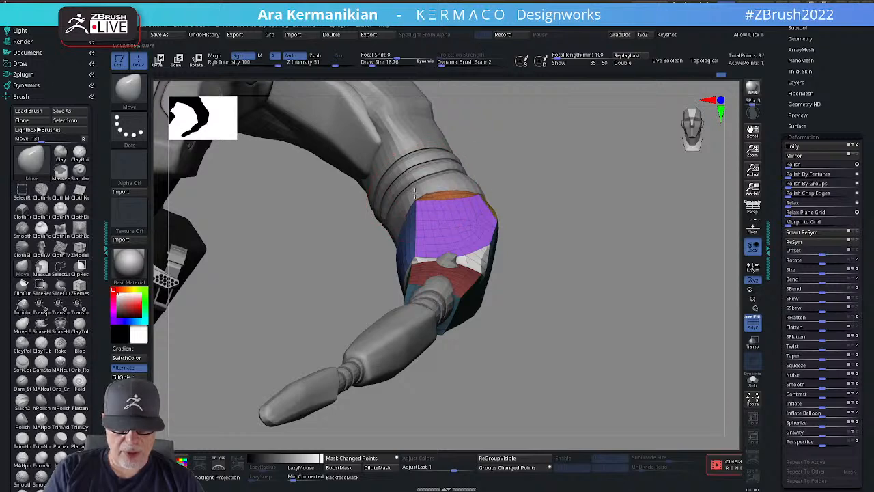
left_click_drag(569, 200, 533, 215)
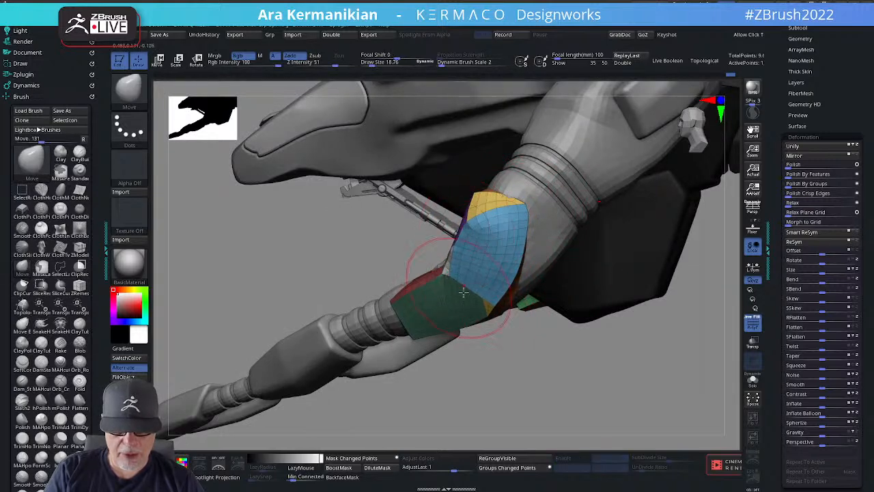
mouse_move(554, 342)
left_mouse_down()
mouse_move(555, 318)
mouse_move(527, 302)
left_mouse_up()
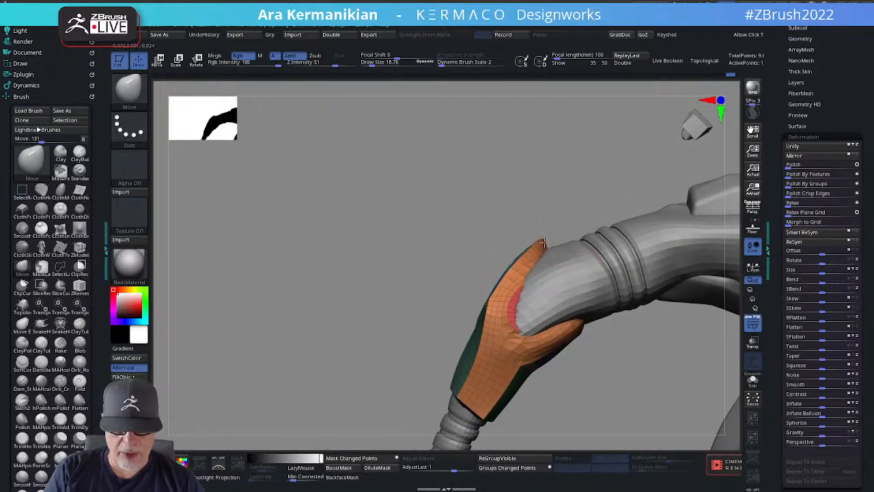
mouse_move(531, 265)
left_mouse_down()
mouse_move(545, 274)
mouse_move(519, 262)
left_mouse_up()
left_click_drag(580, 328, 526, 349)
mouse_move(568, 401)
left_mouse_down()
mouse_move(417, 308)
mouse_move(599, 328)
mouse_move(638, 355)
mouse_move(612, 313)
mouse_move(650, 332)
mouse_move(629, 321)
mouse_move(498, 308)
left_mouse_up()
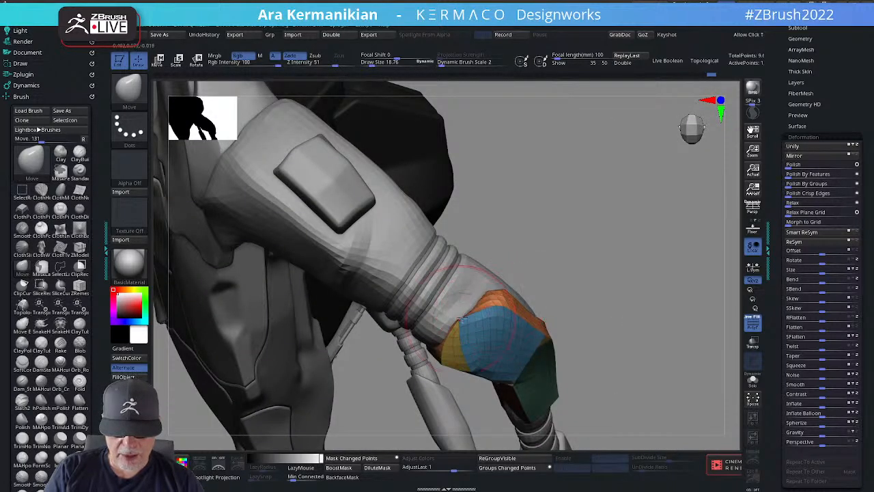
key("shift+g")
left_click(611, 292)
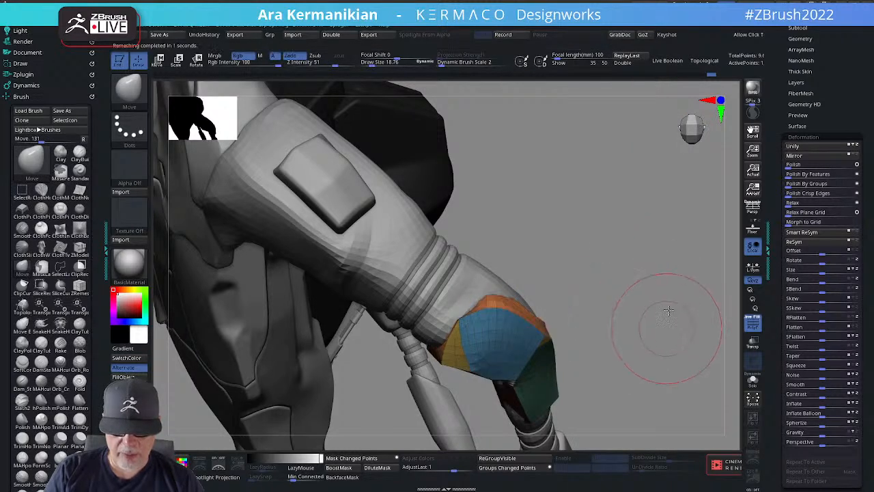
mouse_move(663, 308)
left_mouse_down()
mouse_move(682, 294)
mouse_move(618, 273)
mouse_move(599, 285)
mouse_move(645, 243)
mouse_move(602, 218)
mouse_move(640, 289)
mouse_move(667, 318)
mouse_move(668, 302)
left_mouse_up()
Turn off KeepGroups and run ZRemesher on the covers with the polygon target at Same.
key("ctrl+2")
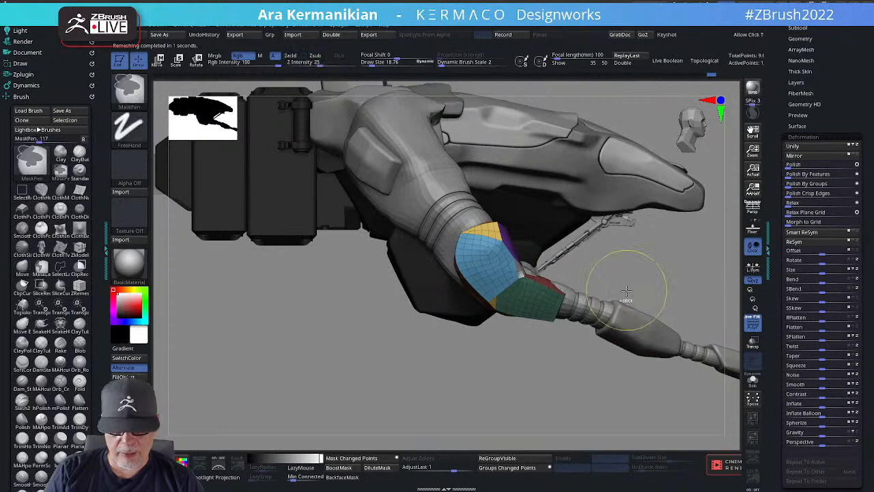
key("ctrl+2")
left_click(646, 305)
left_click(610, 286)
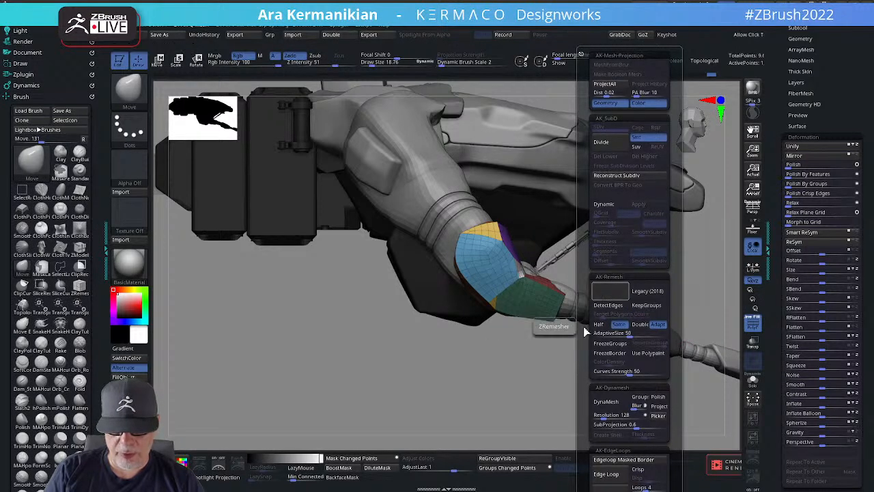
Smooth the cover's upper edge and long side ridge, reducing the draw size to about 8.5.
left_click_drag(550, 374, 522, 375)
mouse_move(591, 295)
left_mouse_down()
mouse_move(607, 293)
mouse_move(616, 355)
left_mouse_up()
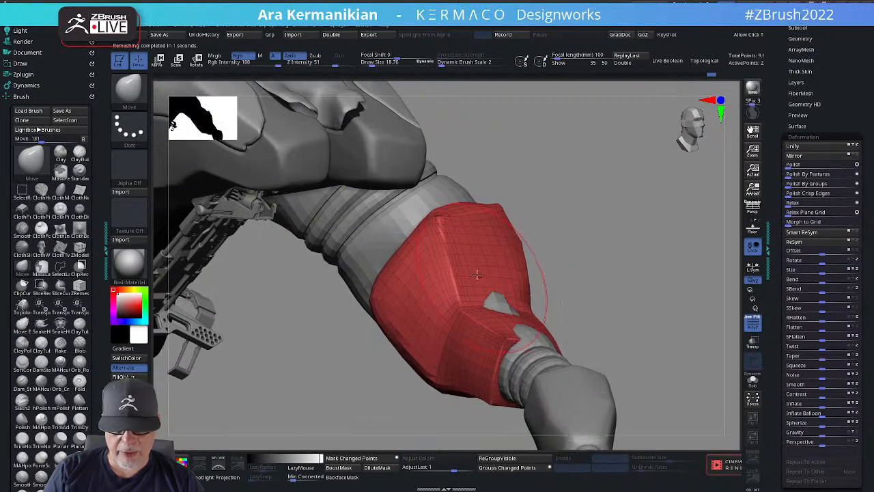
left_click_drag(434, 215, 437, 221, "shift")
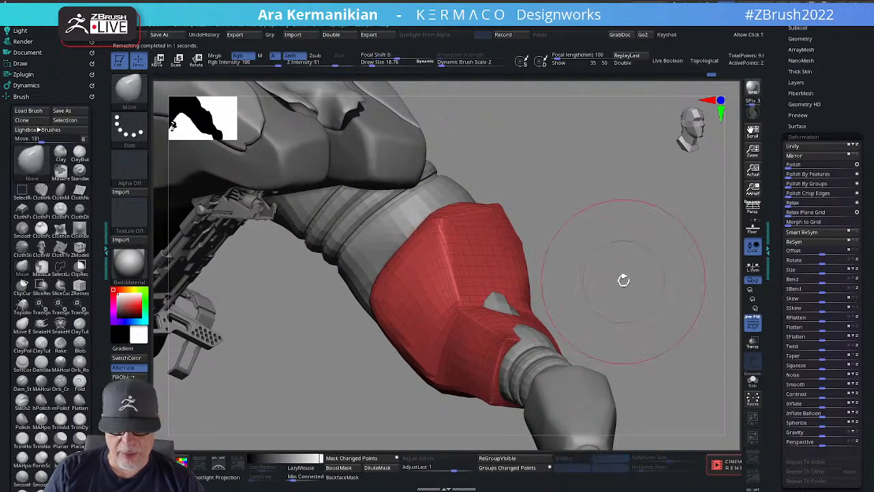
left_click_drag(621, 277, 498, 336)
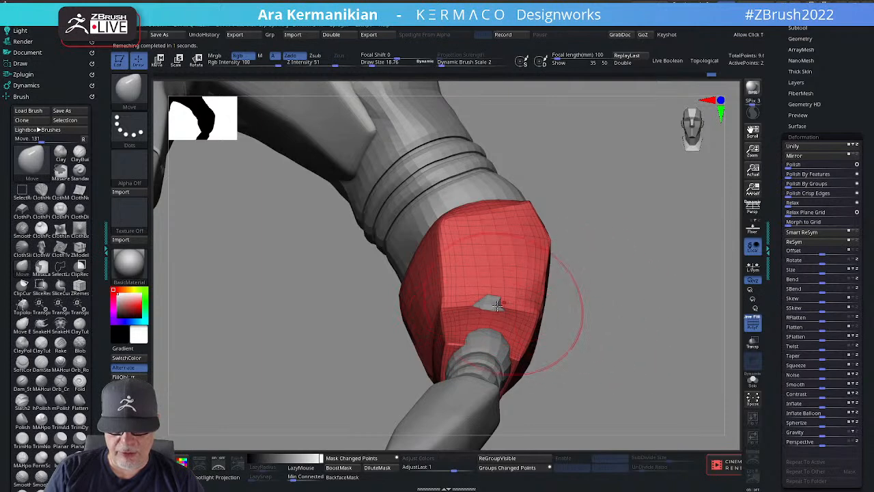
mouse_move(662, 321)
left_mouse_down()
mouse_move(574, 281)
mouse_move(552, 237)
mouse_move(567, 245)
mouse_move(565, 229)
left_mouse_up()
key("s")
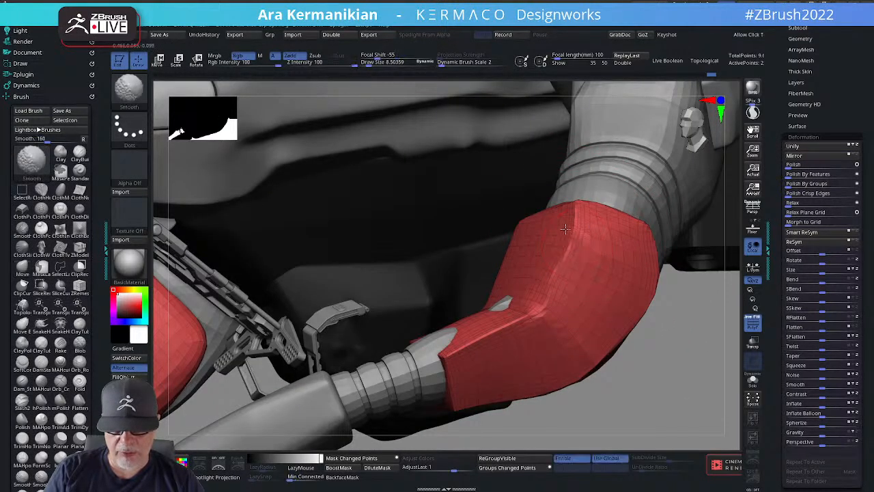
left_click_drag(549, 300, 558, 291, "shift")
Pull the cover's lower rim over the ringed joint with the Move brush at a draw size of about 8.5.
mouse_move(665, 381)
left_mouse_down("alt")
mouse_move(581, 307)
mouse_move(623, 362)
mouse_move(600, 268)
left_mouse_up("alt")
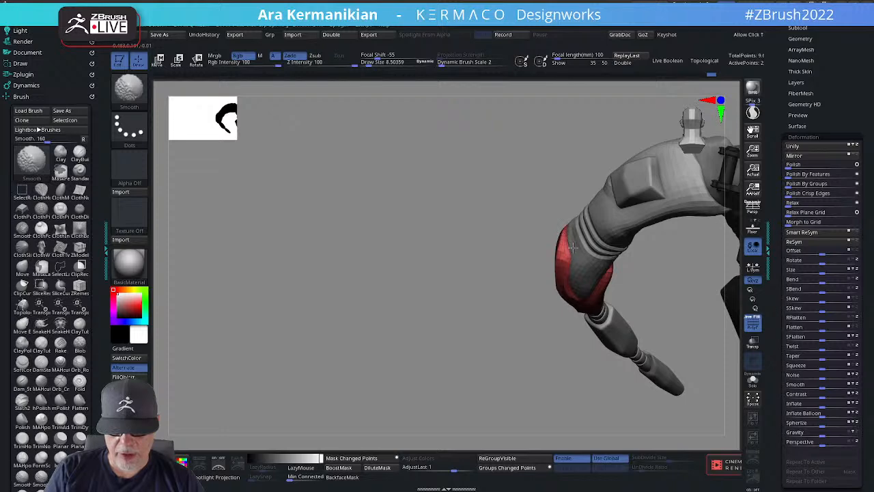
left_click_drag(669, 312, 634, 285)
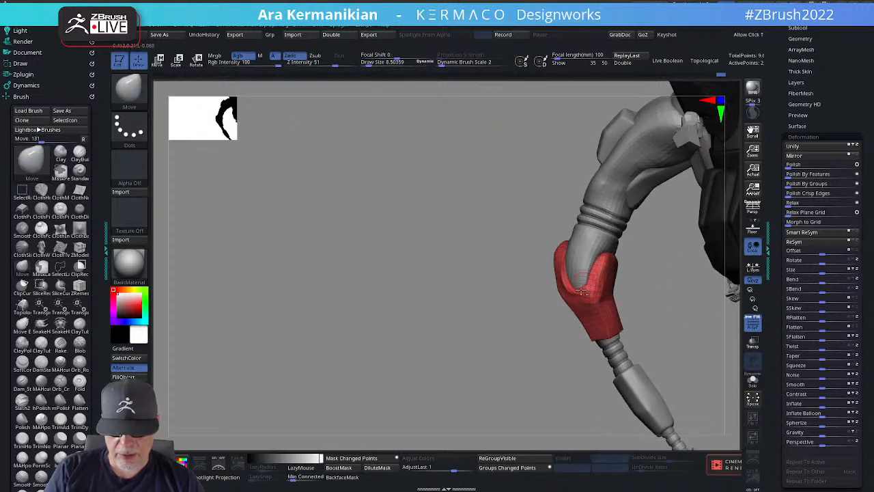
left_click_drag(649, 316, 539, 273, "alt")
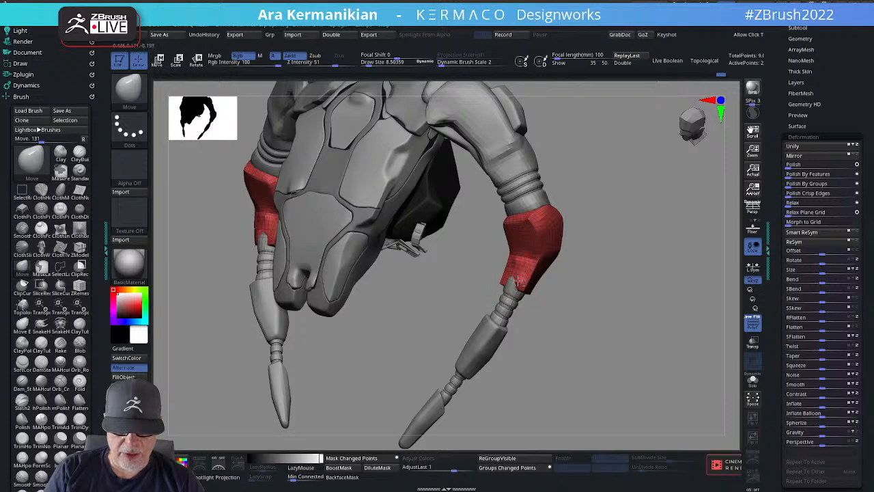
left_click_drag(508, 287, 511, 281)
left_click_drag(589, 321, 573, 296)
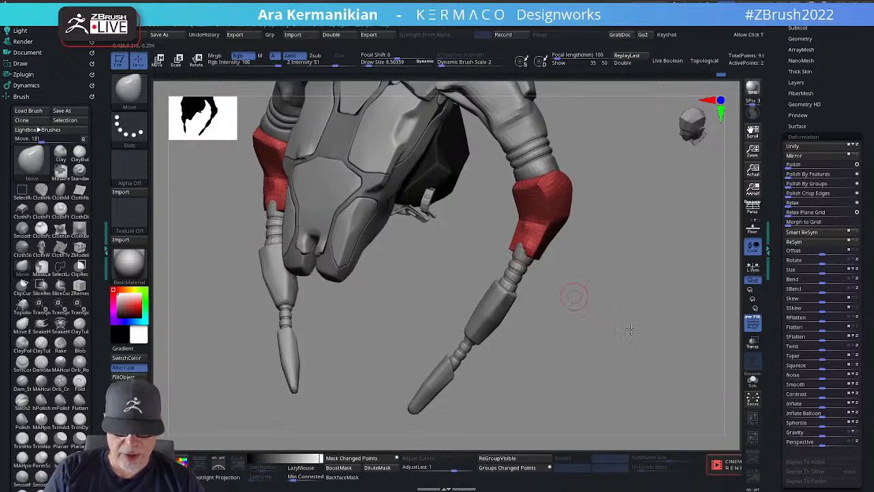
mouse_move(630, 330)
left_mouse_down("alt")
mouse_move(531, 261)
mouse_move(516, 267)
left_mouse_up("alt")
key("shift")
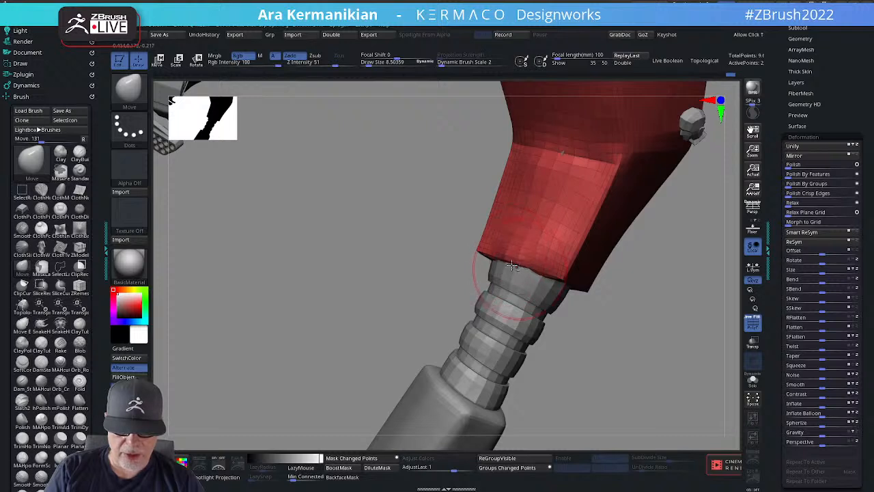
left_click(511, 265, "alt")
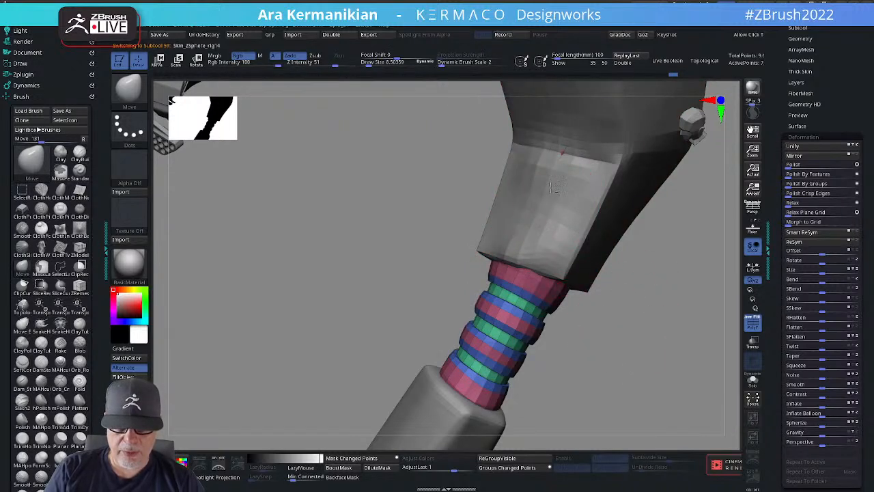
left_click(554, 186, "alt")
key("shift")
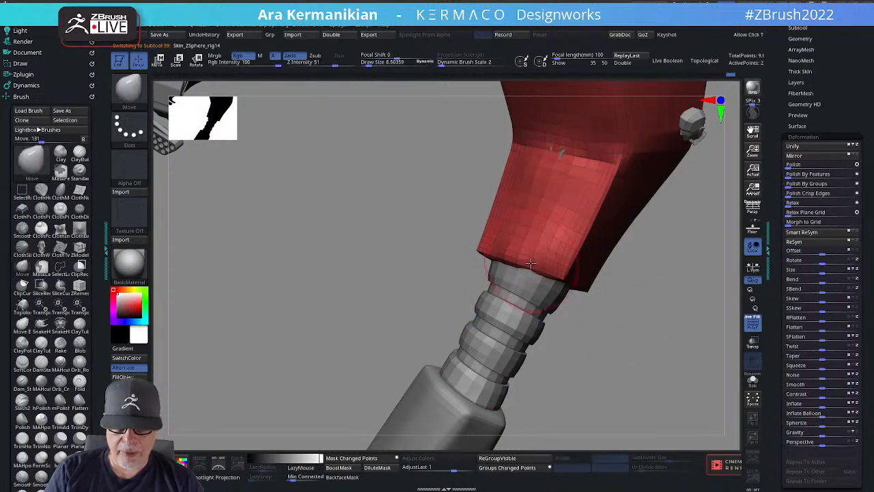
left_click_drag(532, 267, 546, 278)
Run ZRemesher again on the reshaped covers with KeepGroups off and the polygon target at Same.
key("f")
mouse_move(650, 319)
left_mouse_down()
mouse_move(636, 328)
mouse_move(659, 281)
mouse_move(671, 302)
mouse_move(657, 302)
mouse_move(645, 331)
mouse_move(615, 335)
mouse_move(646, 318)
left_mouse_up()
key("shift")
key("ctrl+space")
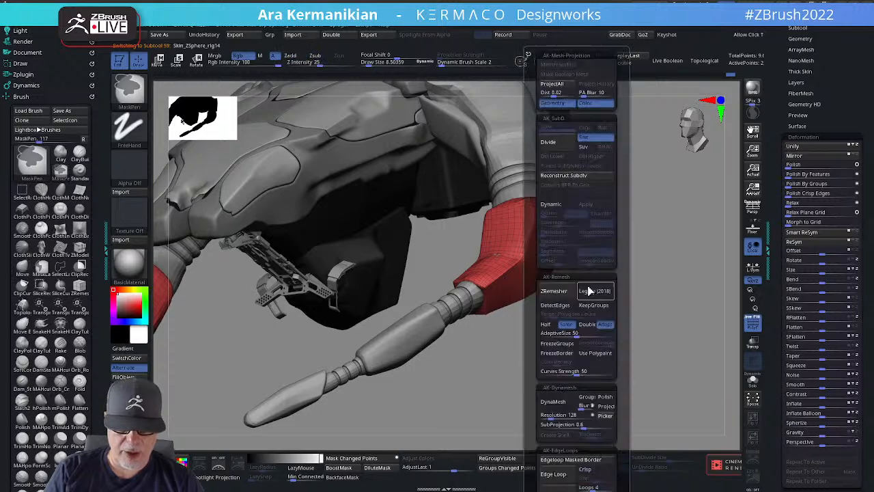
left_click(561, 285)
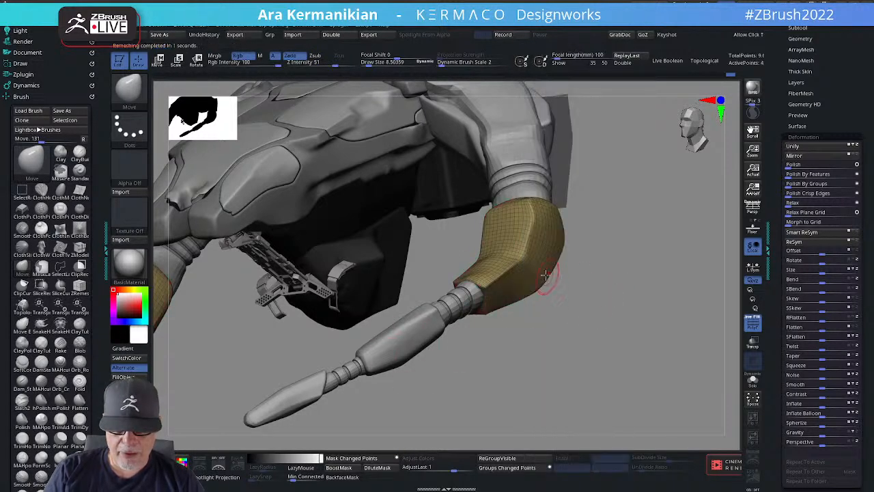
Hide the polyframe and smooth the cover's upper edge where it meets the ringed sleeve.
left_click_drag(657, 239, 615, 239)
left_click(758, 327)
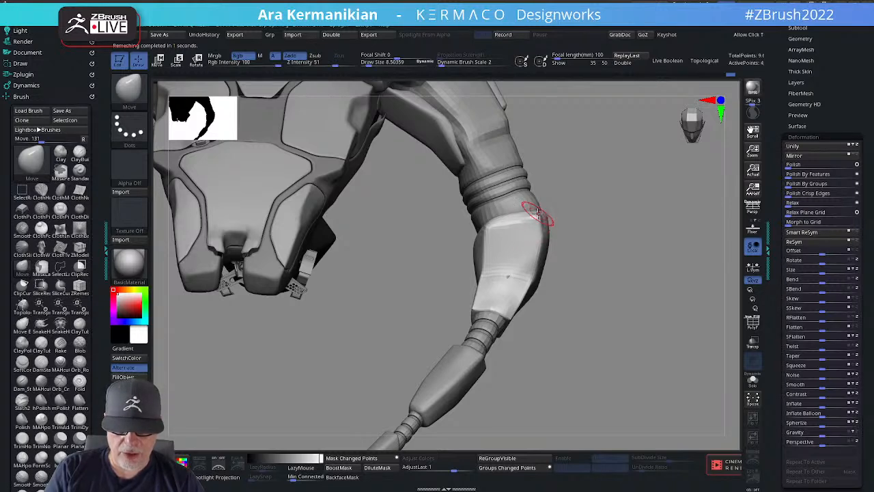
left_click_drag(621, 215, 558, 218)
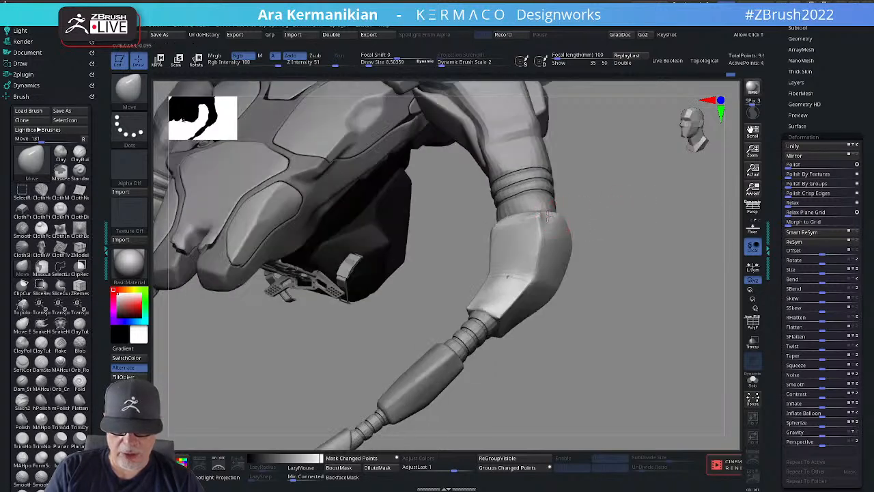
key("shift")
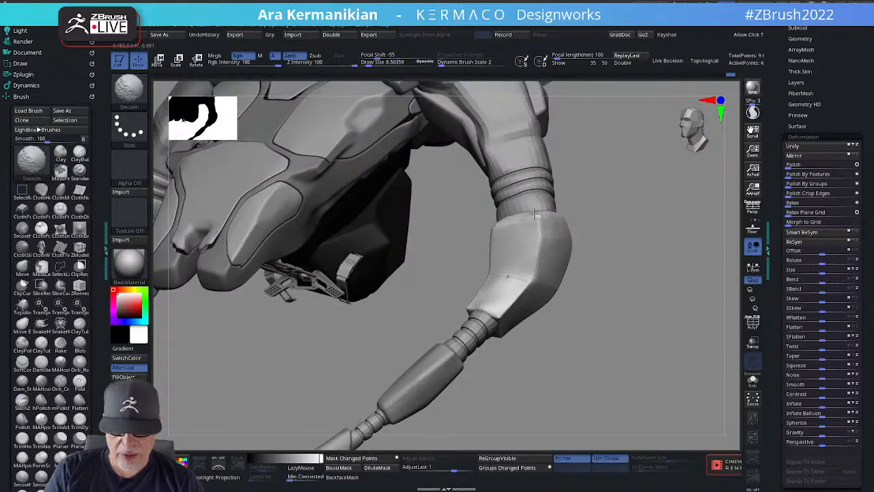
left_click_drag(614, 244, 503, 289)
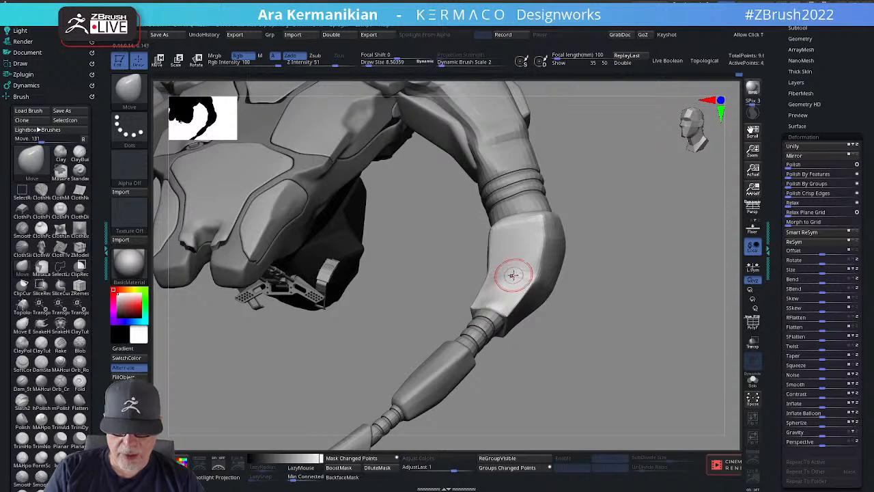
Reselect the cover subtool and pull its upper inner corner outward with the Move brush.
left_click(518, 265, "alt")
key("shift")
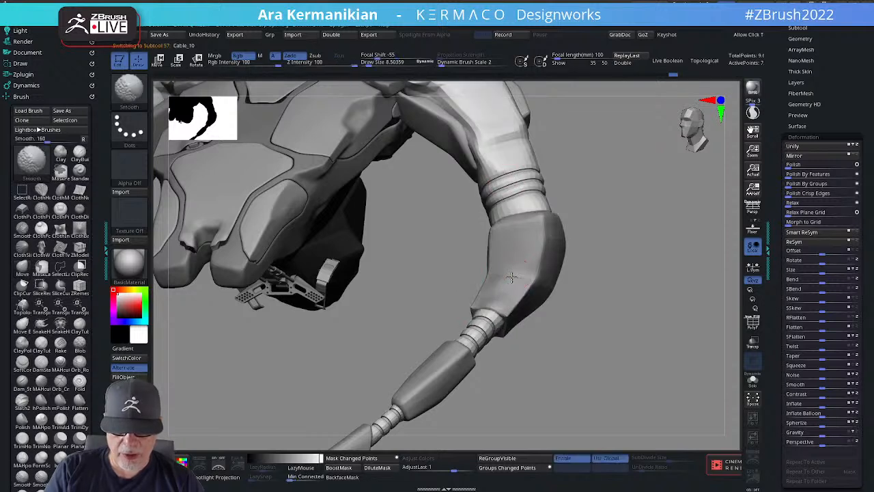
left_click(517, 230, "alt")
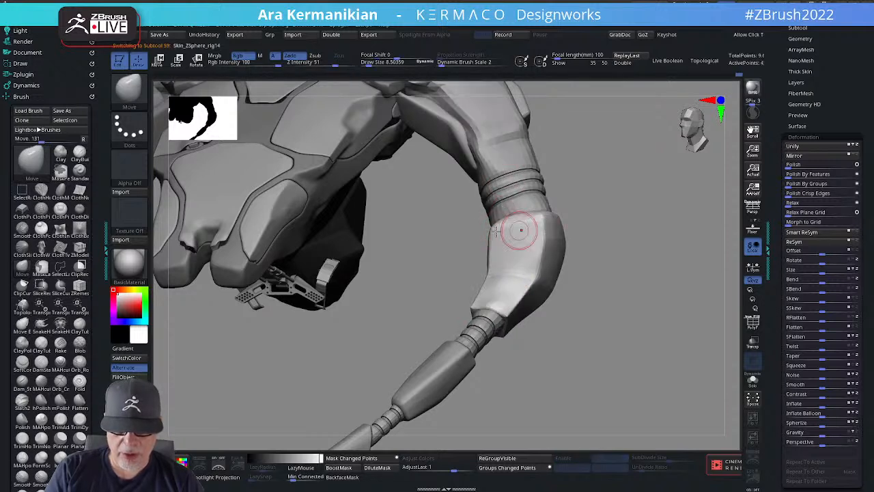
left_click_drag(494, 227, 487, 226)
left_click_drag(448, 256, 423, 254)
left_click_drag(504, 226, 493, 237)
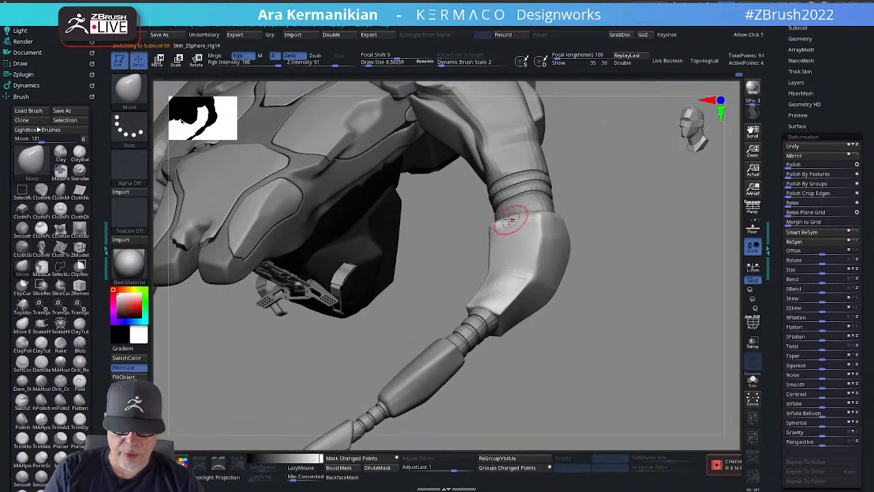
Isolate the covers and reshape the upper back edge with the Move brush.
mouse_move(589, 211)
left_mouse_down()
mouse_move(625, 225)
mouse_move(581, 222)
mouse_move(586, 226)
left_mouse_up()
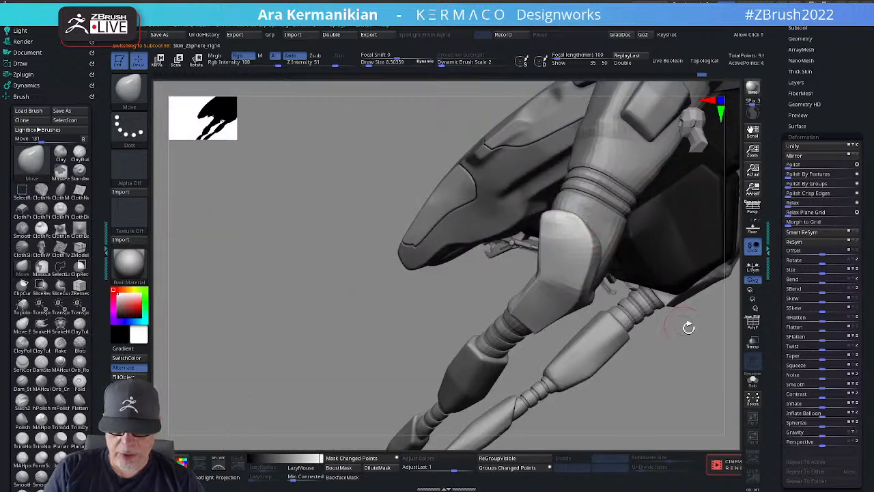
left_click_drag(381, 351, 249, 250)
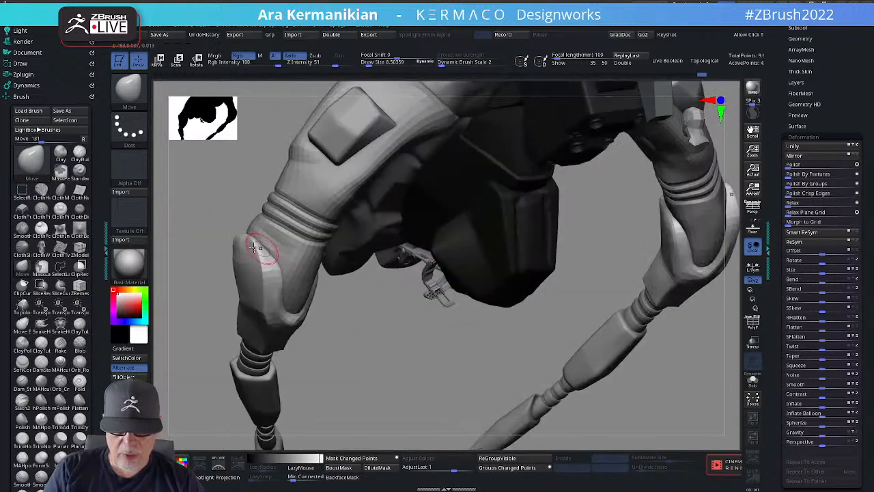
left_click(755, 380)
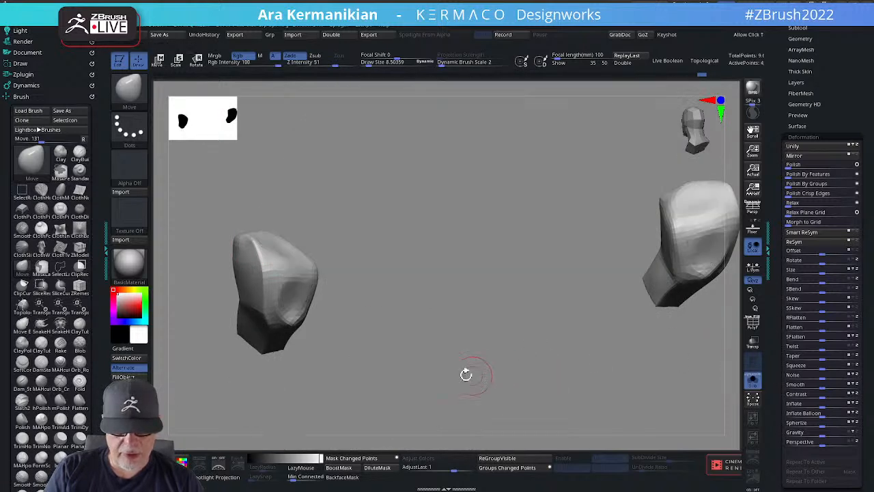
mouse_move(467, 374)
left_mouse_down()
mouse_move(578, 362)
mouse_move(433, 269)
left_mouse_up()
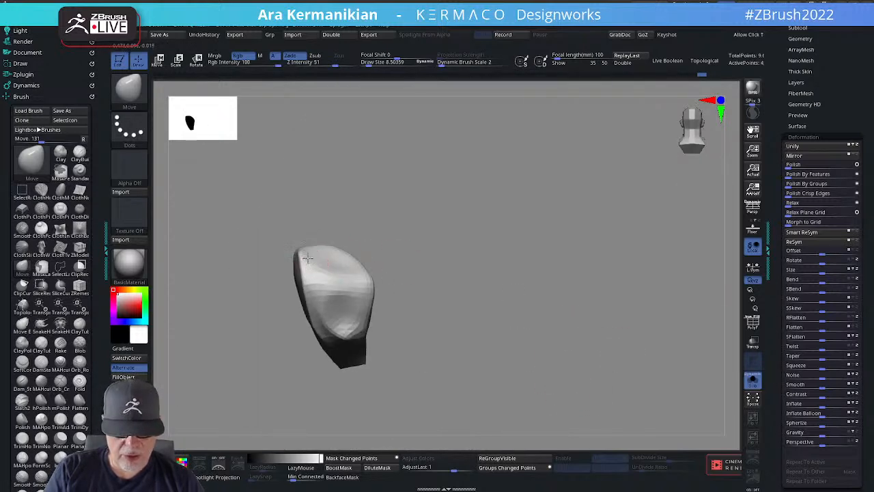
left_click_drag(309, 252, 319, 251)
left_click_drag(396, 239, 443, 251)
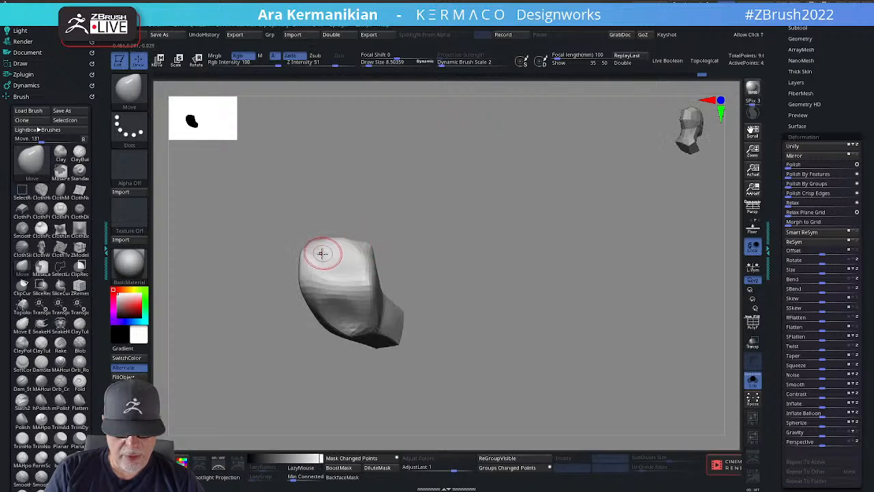
Bring the rest of the figure back into view and smooth the cover's upper rim beside the ringed sleeve.
left_click(753, 380)
left_click_drag(624, 364, 594, 356, "alt")
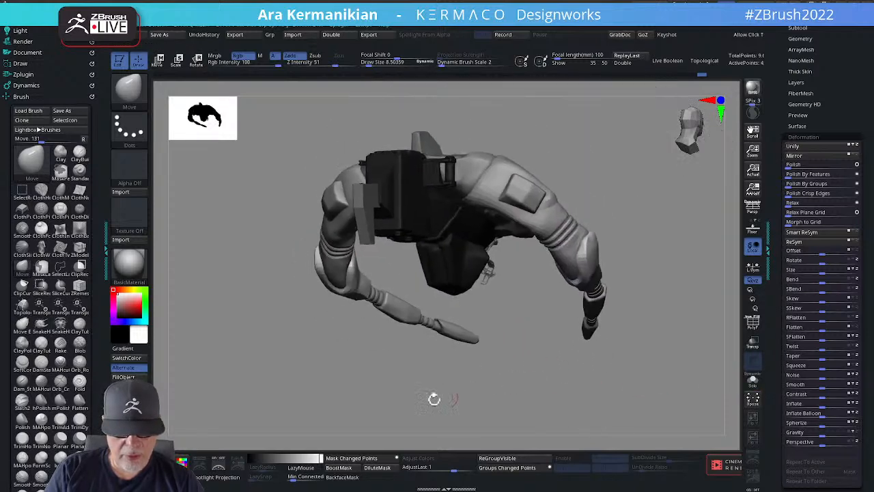
left_click_drag(434, 399, 498, 287, "alt")
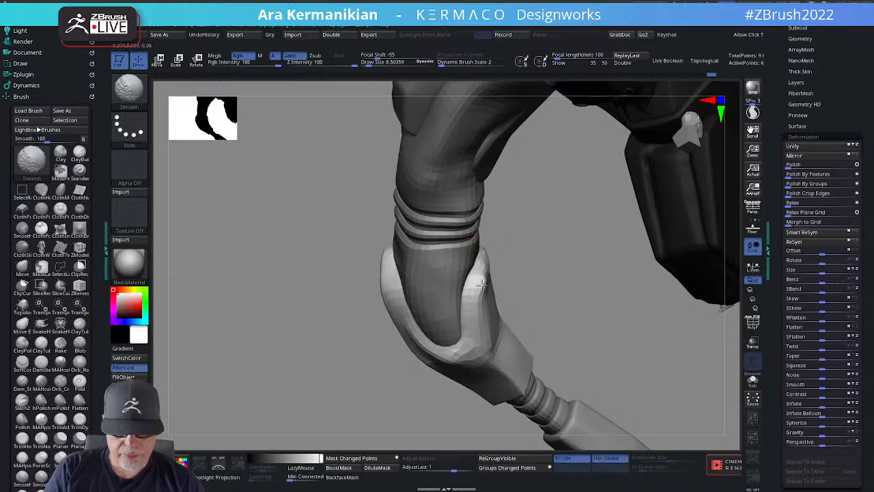
mouse_move(477, 280)
left_mouse_down()
mouse_move(509, 293)
mouse_move(509, 275)
mouse_move(490, 256)
left_mouse_up()
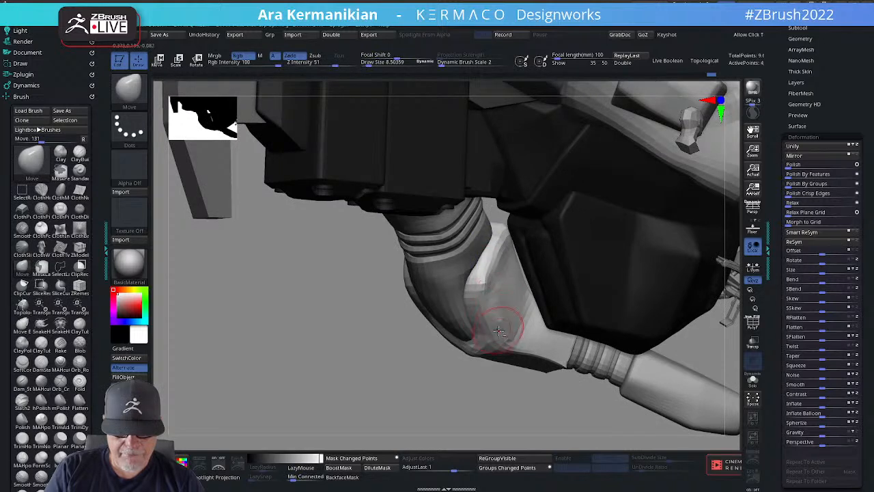
Check the smoothed limb covers on the whole figure and subdivide their mesh once.
key("f")
left_click_drag(459, 403, 335, 407)
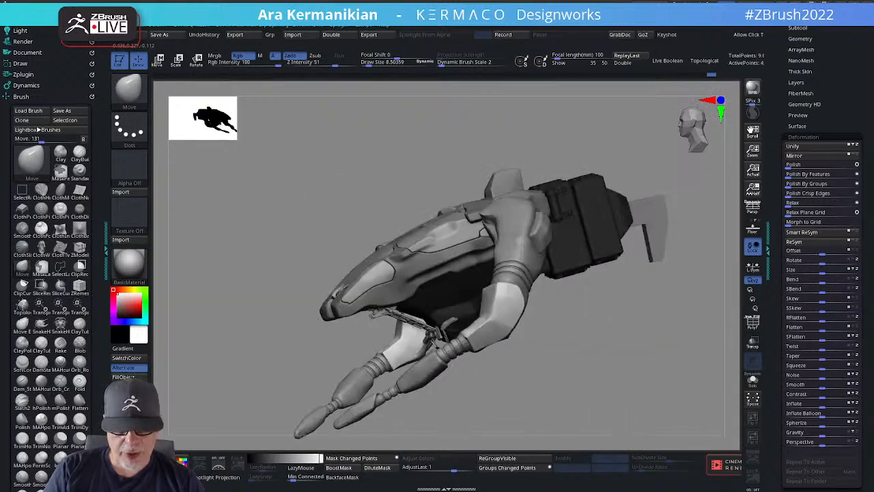
left_click_drag(572, 373, 479, 319)
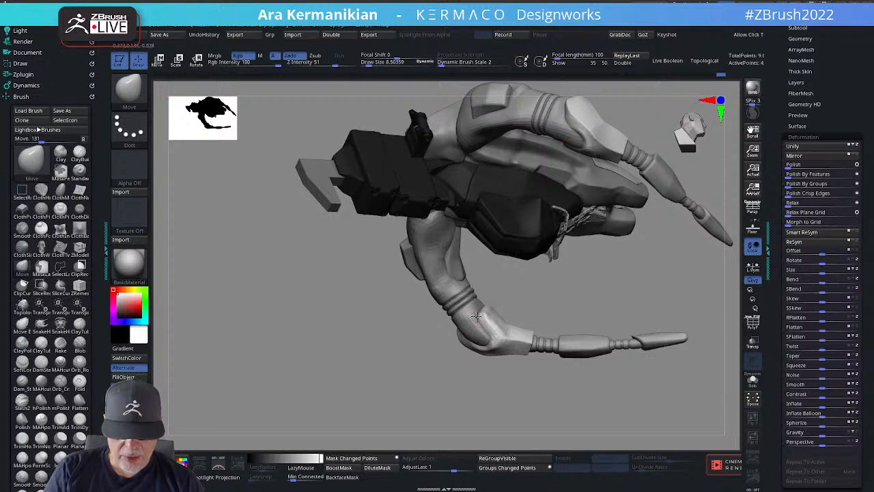
key("shift")
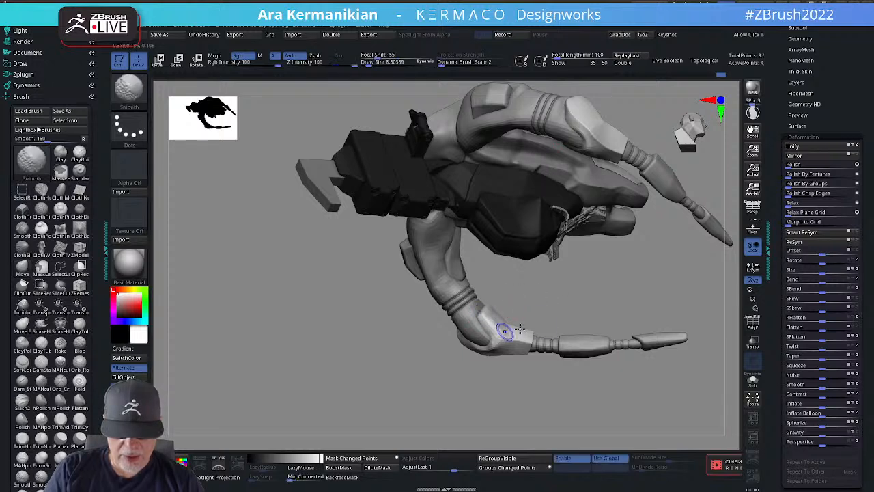
mouse_move(590, 319)
left_mouse_down("alt")
mouse_move(577, 239)
mouse_move(584, 383)
mouse_move(590, 326)
mouse_move(494, 312)
left_mouse_up("alt")
key("ctrl")
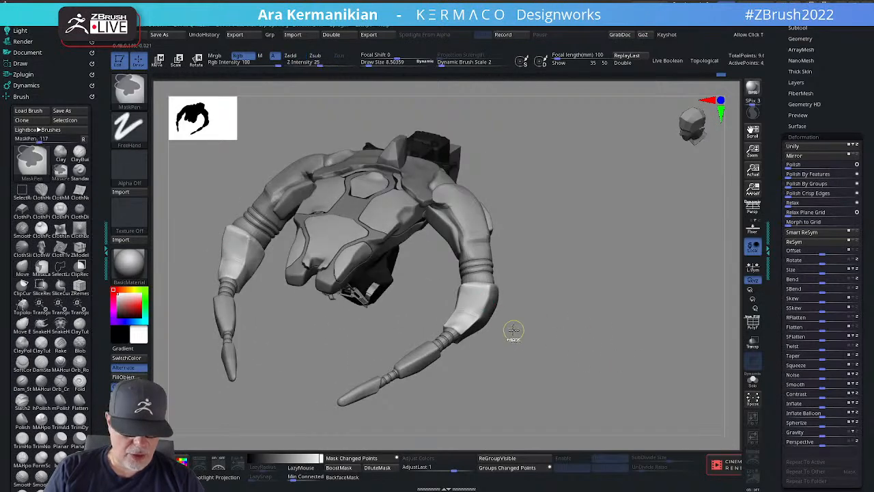
key("ctrl+d")
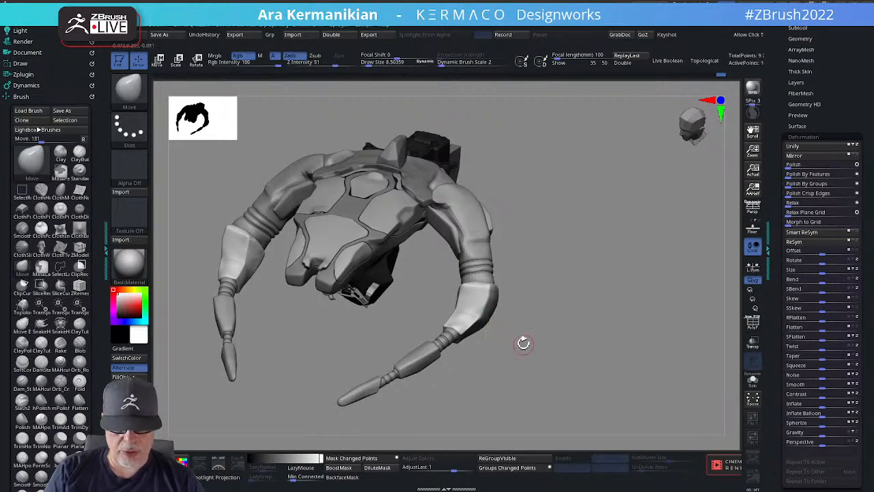
Flatten the front and lower faces of the cover with the hPolish brush.
left_click_drag(524, 343, 523, 318)
right_click(499, 329)
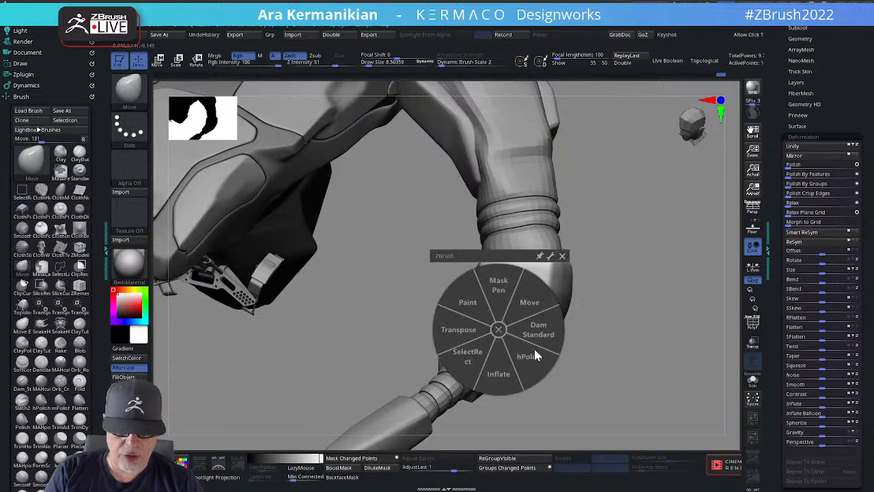
left_click(531, 355)
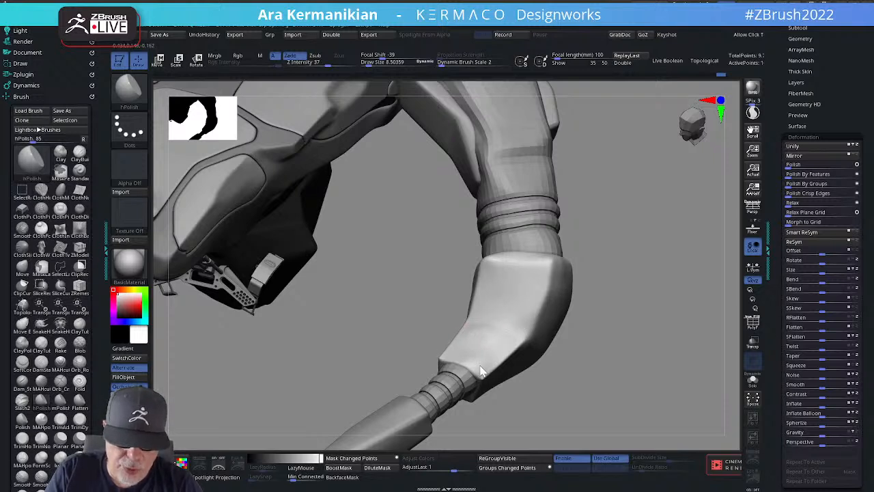
left_click_drag(484, 350, 476, 343)
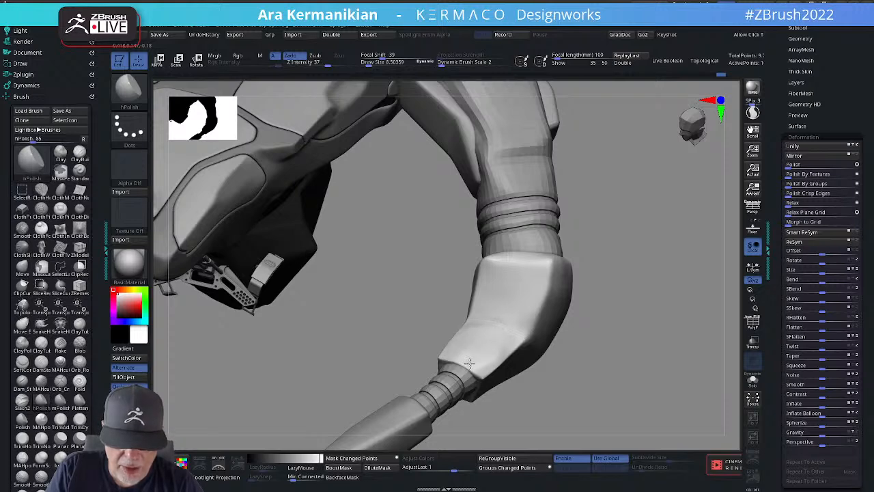
mouse_move(469, 362)
left_mouse_down()
mouse_move(488, 308)
mouse_move(495, 322)
left_mouse_up()
Polish the cover's side planes and upper plate with hPolish, working around the limb.
left_click_drag(637, 342, 496, 306, "alt")
mouse_move(594, 347)
left_mouse_down()
mouse_move(571, 324)
mouse_move(517, 299)
mouse_move(526, 306)
left_mouse_up()
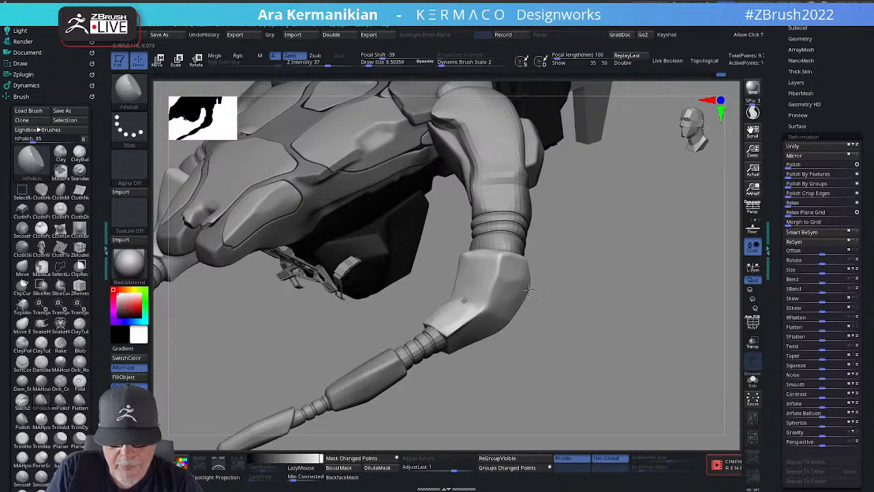
left_click_drag(577, 330, 502, 288)
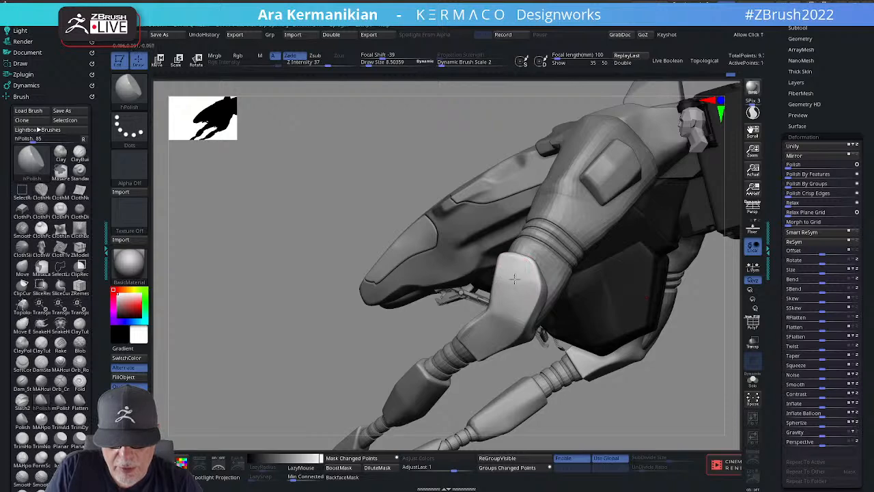
left_click_drag(402, 347, 480, 382)
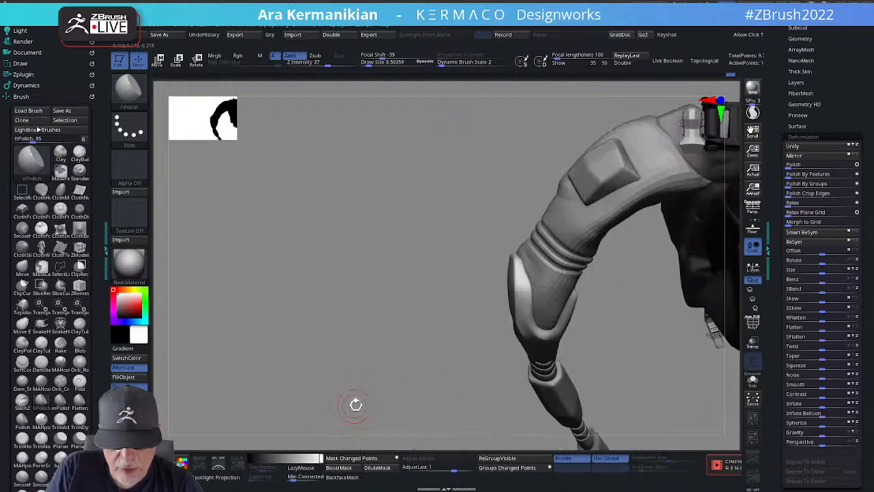
left_click_drag(355, 403, 497, 349)
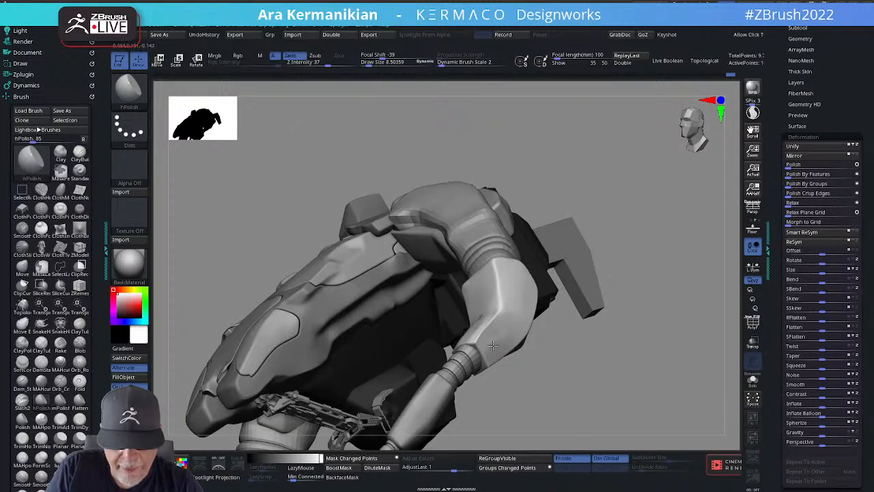
Enlarge the Move brush to a draw size of 18.76 and reshape and smooth the cover's lower end.
left_click_drag(558, 386, 546, 351)
left_click_drag(609, 373, 487, 313)
key("b")
key("m")
key("v")
key("s")
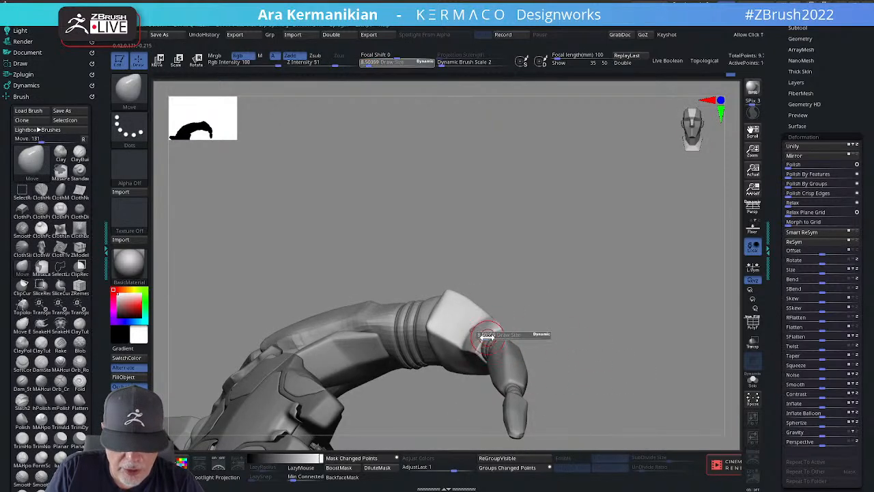
mouse_move(485, 337)
left_mouse_down()
mouse_move(493, 326)
mouse_move(466, 328)
left_mouse_up()
key("shift")
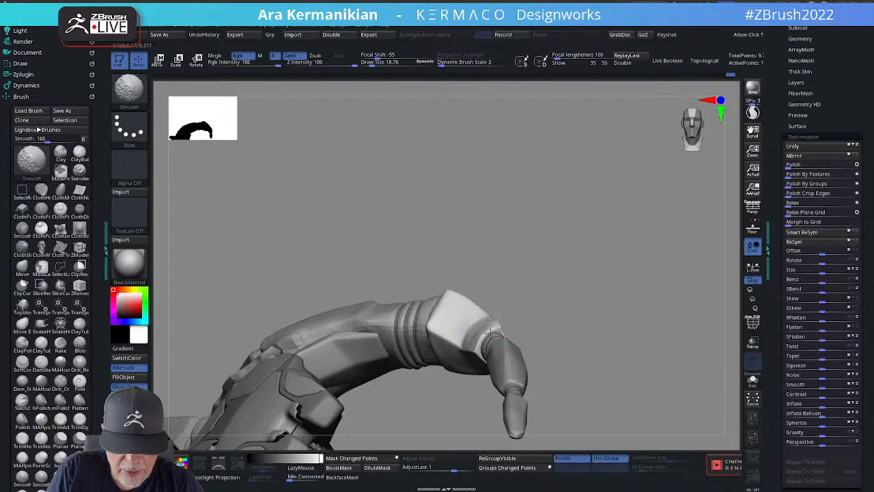
Smooth the cover's front face and adjust its outline above the narrow ringed joint.
mouse_move(609, 352)
left_mouse_down()
mouse_move(571, 336)
mouse_move(623, 331)
mouse_move(618, 380)
left_mouse_up()
key("shift")
left_click_drag(433, 266, 421, 297, "shift")
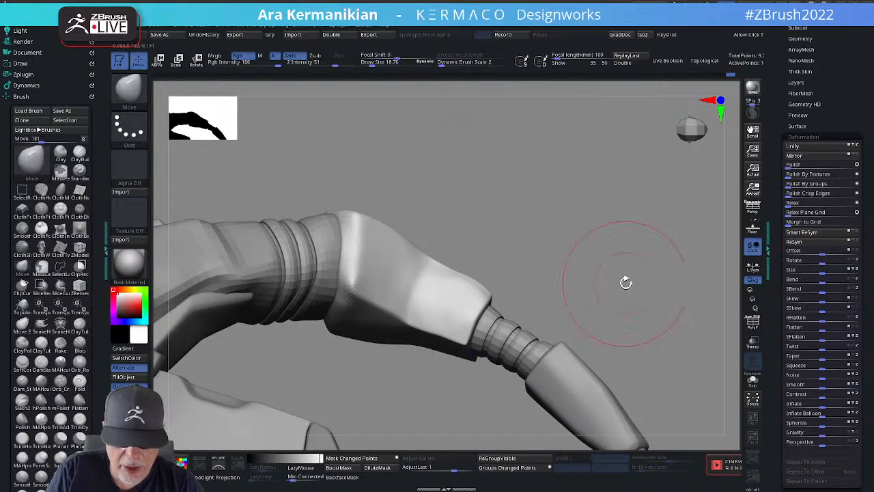
left_click_drag(626, 282, 620, 250, "alt")
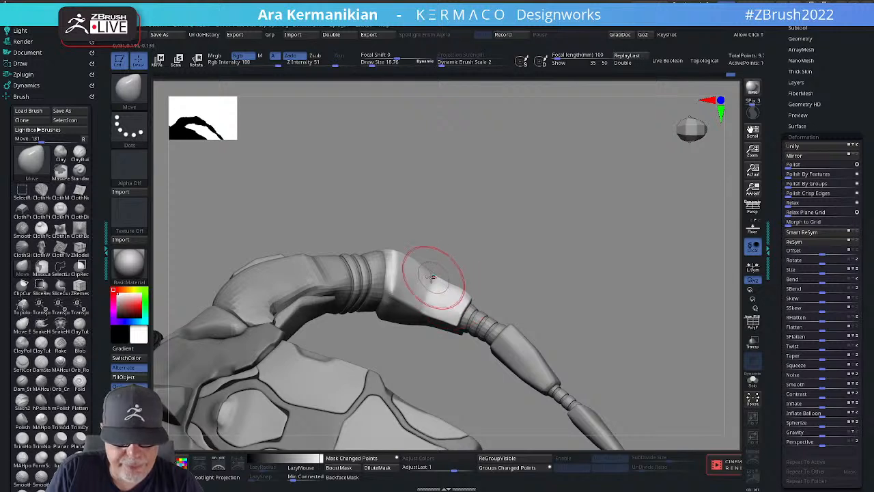
left_click_drag(554, 264, 430, 242)
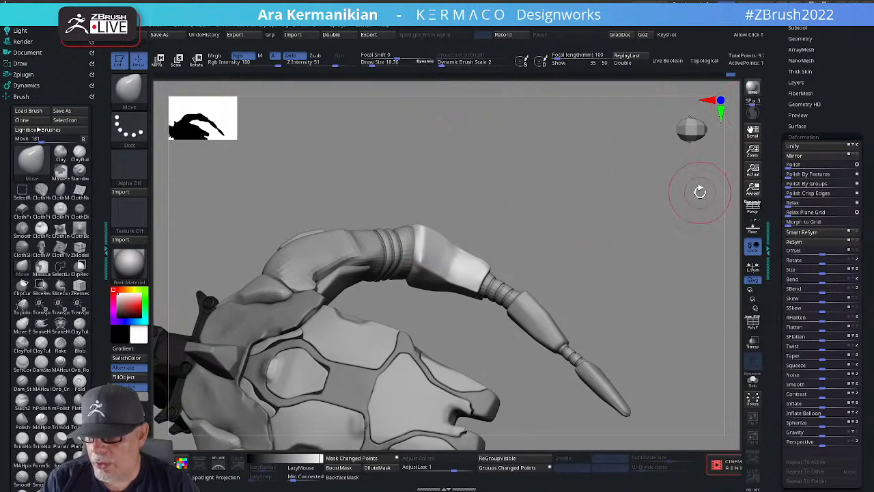
Display the polyframe on the covers and delete their lower subdivision level.
left_click(753, 320)
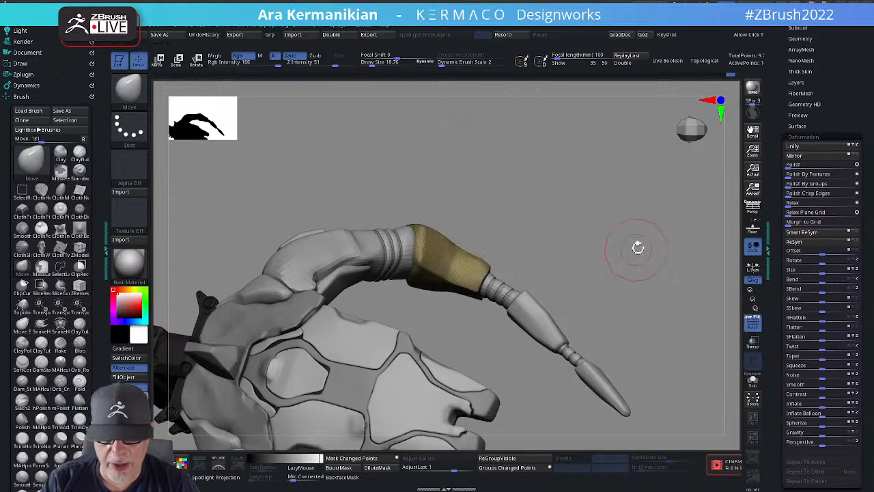
left_click_drag(637, 247, 608, 236)
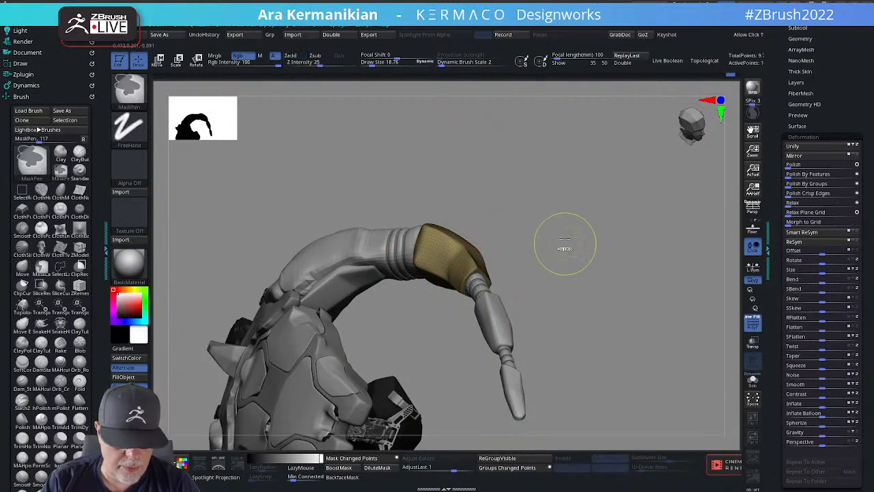
key("ctrl+space")
left_click(550, 159)
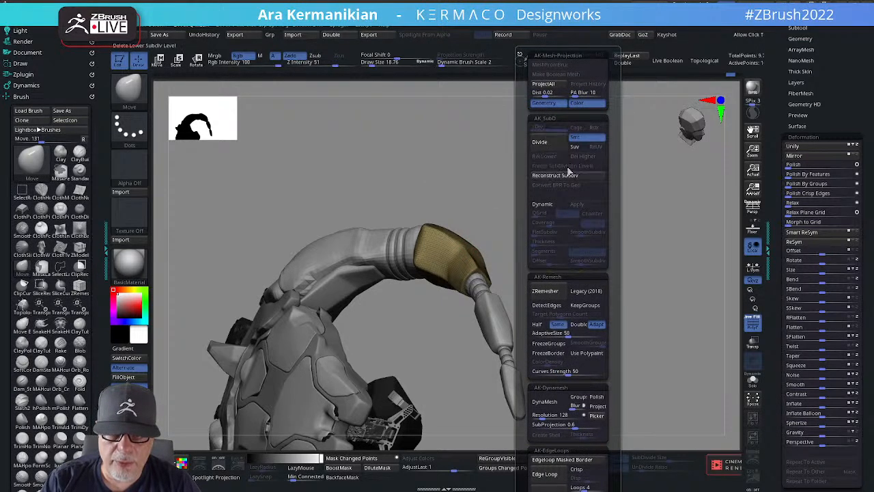
left_click_drag(476, 220, 500, 198)
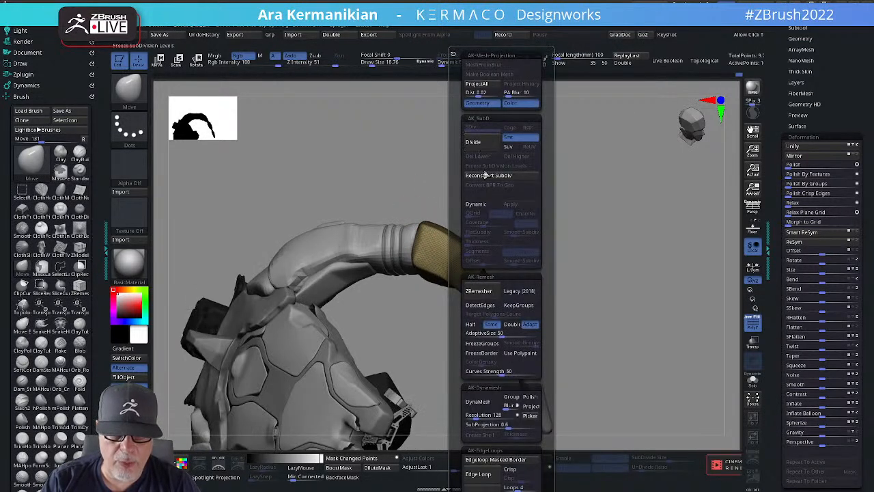
left_click(484, 175)
Assign a separate polygroup to the cover's face next to the sleeve with the ZModeler brush.
key("b")
key("z")
key("m")
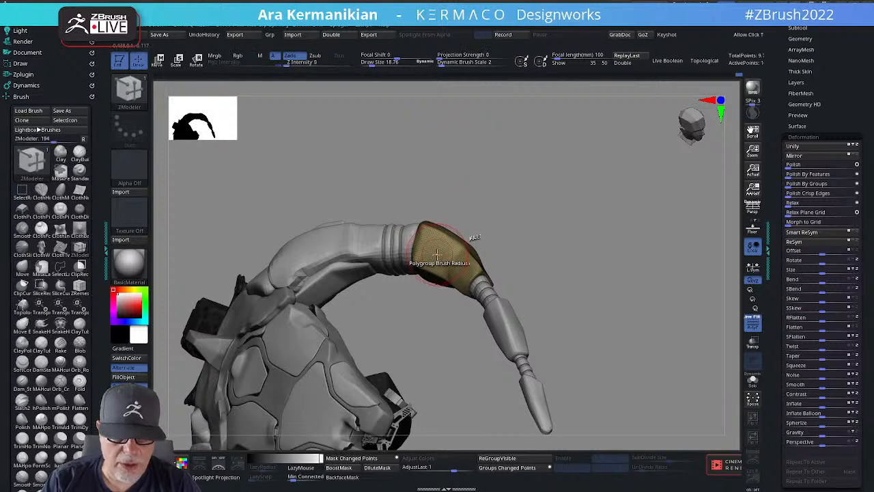
left_click(429, 232)
left_click_drag(617, 234, 582, 264)
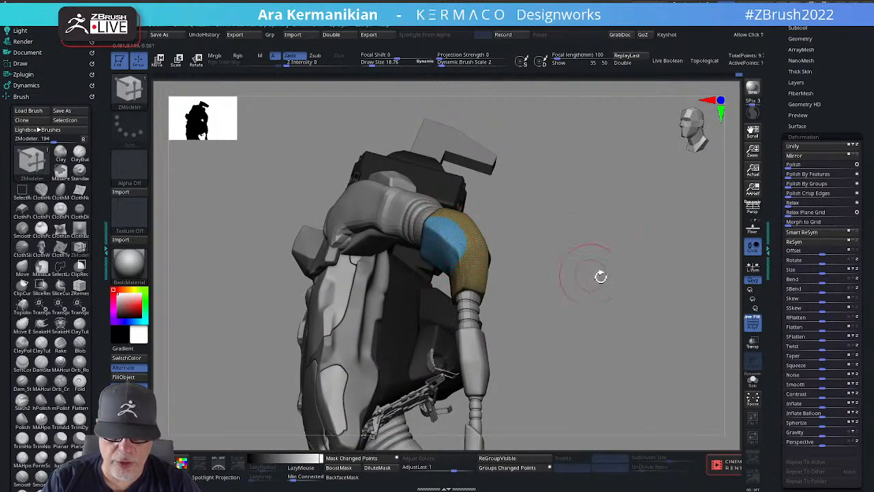
Group the entire cover mesh into a single polygroup.
key("ctrl+w")
left_click_drag(615, 296, 502, 237)
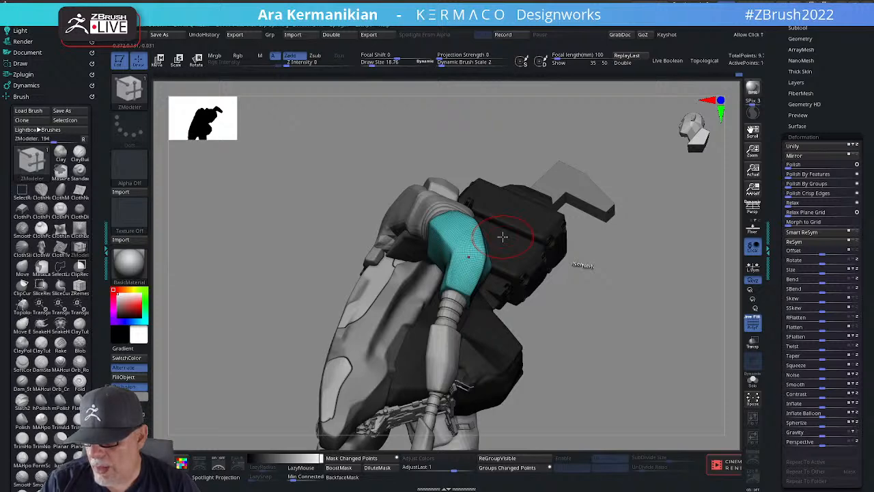
left_click_drag(598, 265, 490, 276)
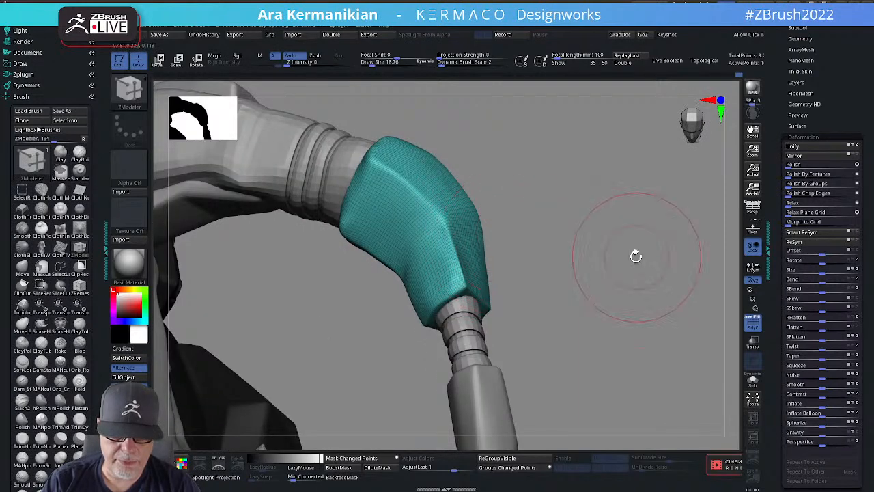
Set the Move brush's draw size to 15.3856 and reshape and smooth the cover's lower section.
left_click_drag(635, 256, 532, 263)
key("b")
key("m")
key("v")
key("s")
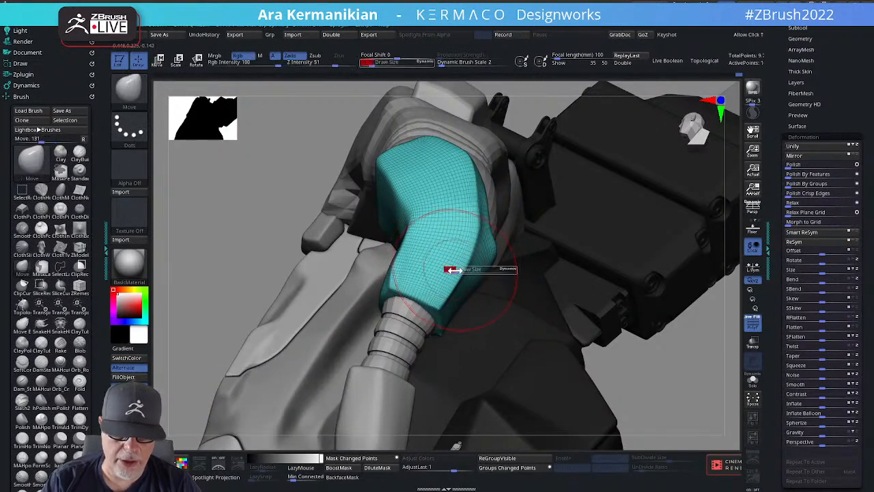
left_click_drag(455, 270, 453, 268)
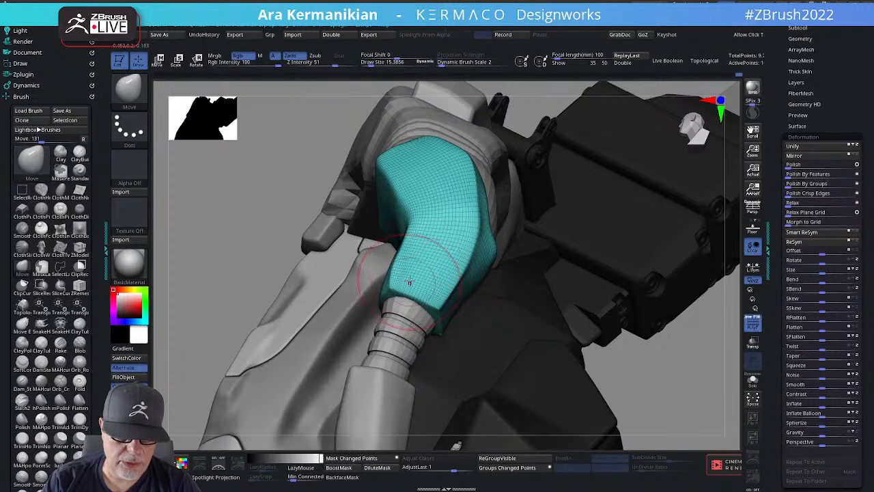
key("shift")
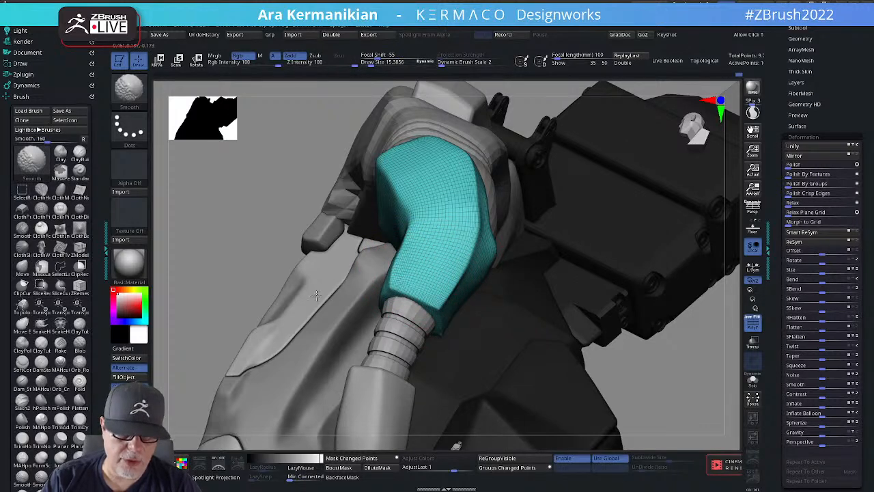
left_click_drag(317, 295, 372, 283)
left_click_drag(517, 288, 642, 324)
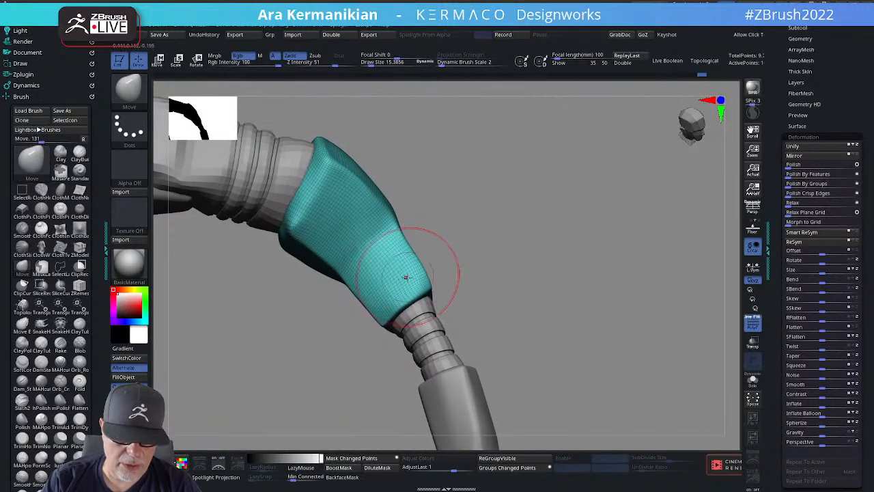
Flatten the cover's lower section with hPolish and push its outer edge inward with the Move brush.
right_click(359, 268)
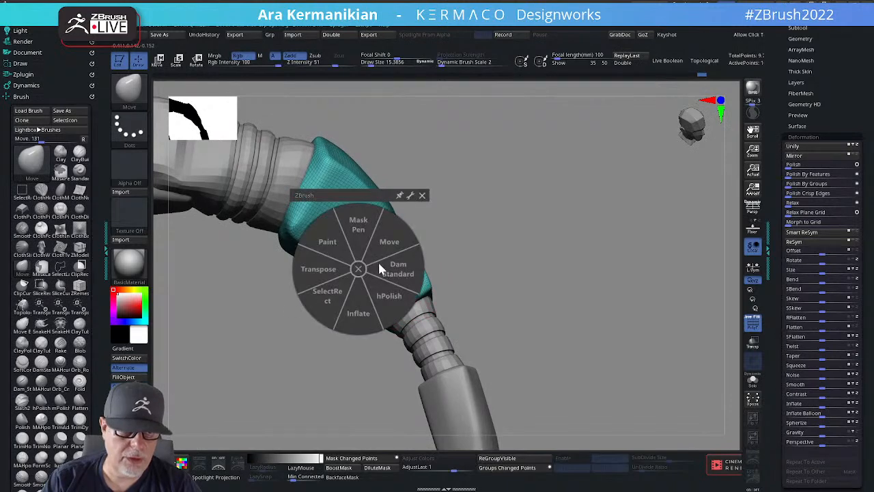
left_click(389, 298)
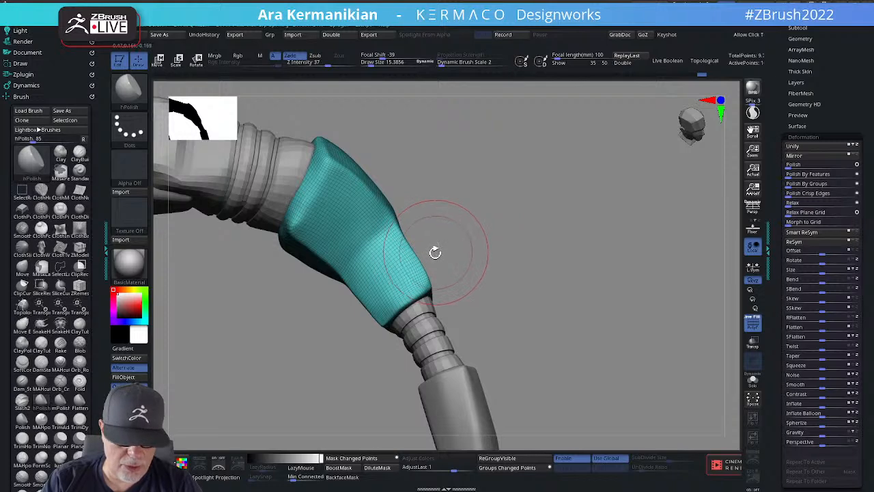
key("b")
key("m")
key("v")
left_click_drag(426, 271, 413, 260)
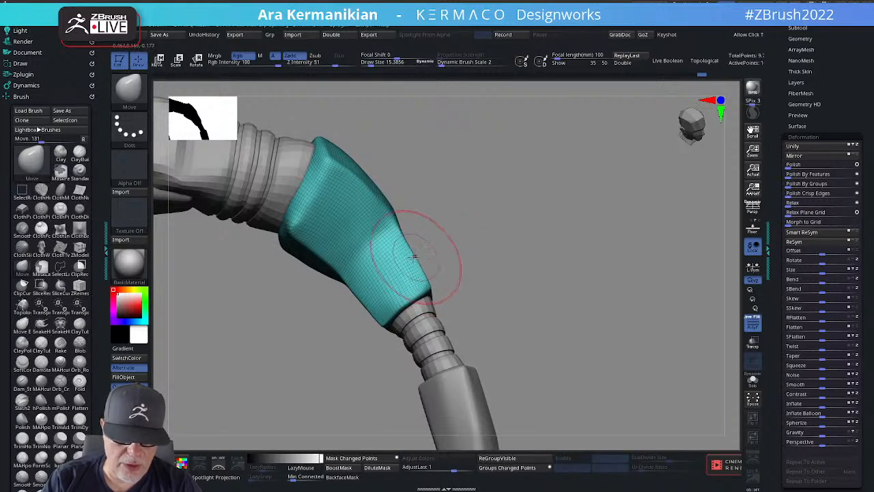
Isolate the limb cover and examine its form from several angles, then show the full figure again.
left_click_drag(517, 280, 504, 195, "alt")
left_click_drag(504, 194, 462, 214)
left_click_drag(579, 193, 462, 186)
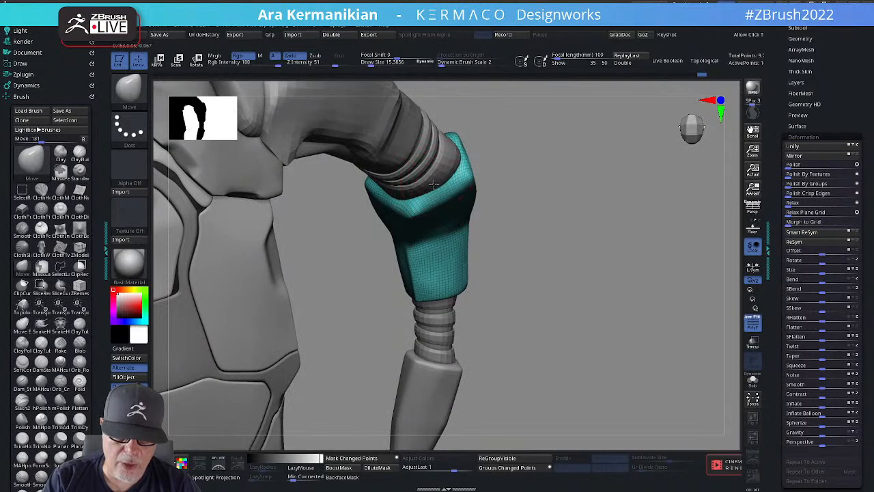
right_click(488, 201)
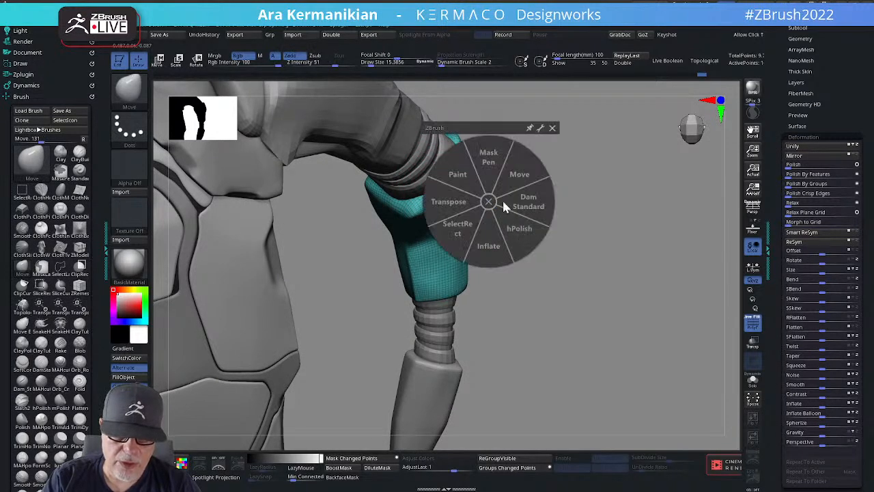
left_click(517, 228)
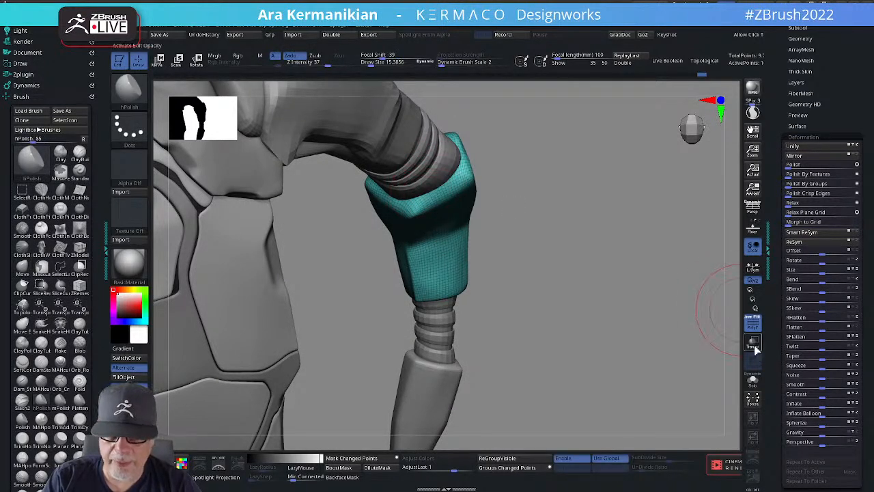
left_click(753, 379)
mouse_move(578, 250)
left_mouse_down()
mouse_move(446, 171)
mouse_move(466, 165)
left_mouse_up()
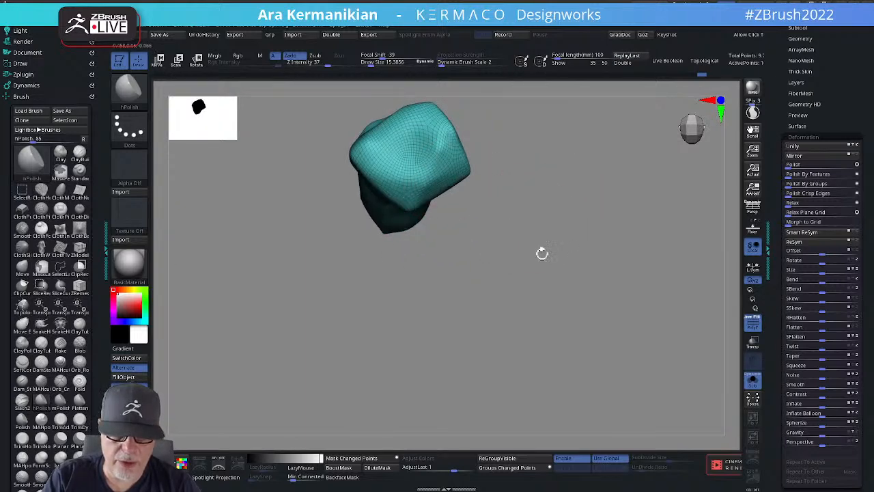
left_click_drag(542, 254, 462, 121)
left_click_drag(603, 189, 564, 195)
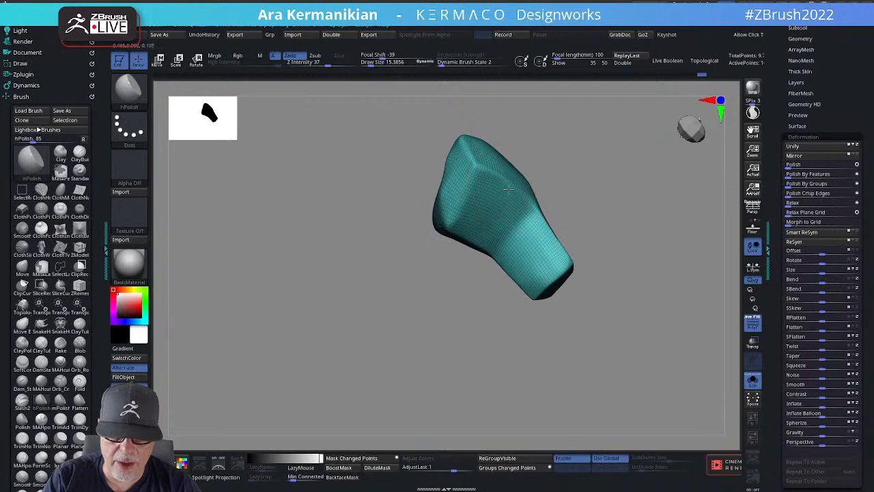
key("f")
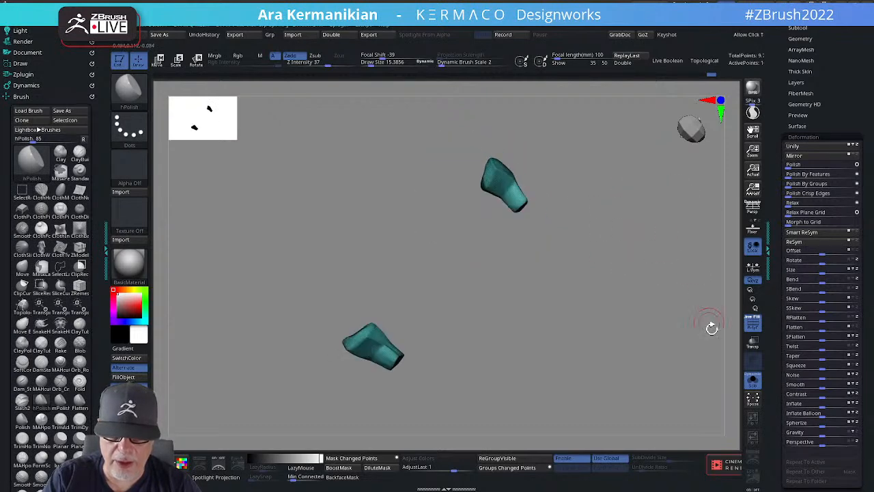
left_click(751, 381)
Smooth the cover's surface beside the upper sleeve and along its lower section.
left_click_drag(658, 335, 597, 276)
left_click_drag(502, 213, 509, 208, "shift")
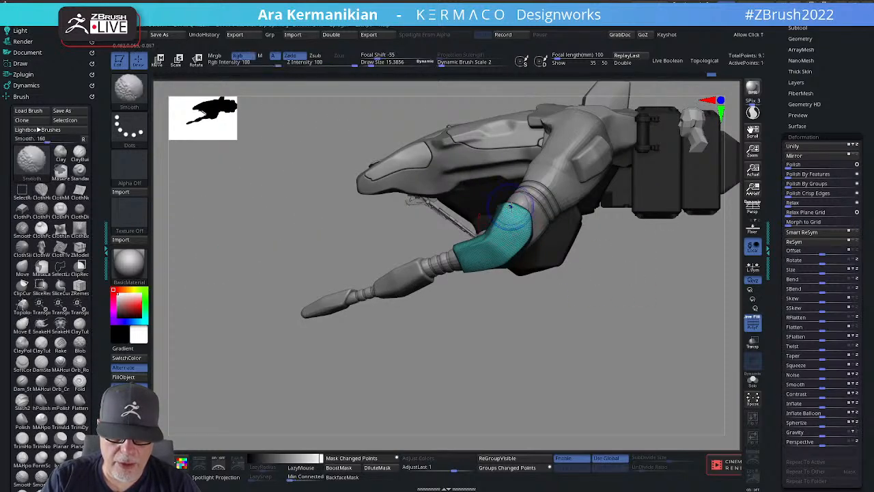
left_click_drag(544, 302, 533, 282, "alt")
left_click_drag(489, 213, 456, 225, "shift")
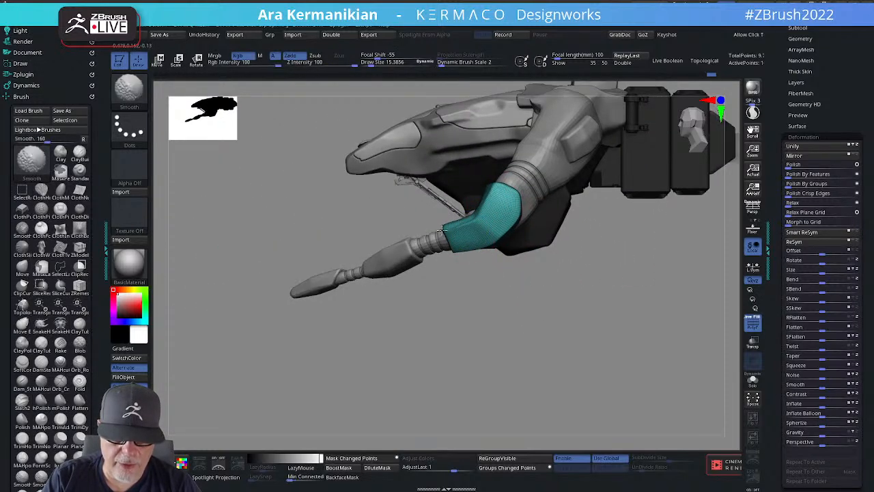
Turn off the polyframe display and flatten the cover's facets around the elbow with hPolish.
left_click(757, 329)
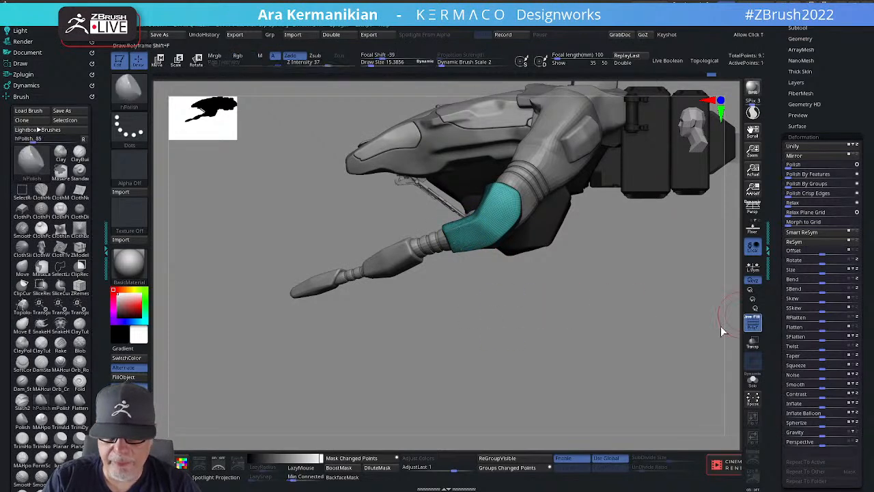
left_click_drag(660, 353, 649, 307, "alt")
mouse_move(566, 311)
left_mouse_down()
mouse_move(628, 325)
mouse_move(580, 321)
mouse_move(559, 307)
mouse_move(571, 305)
mouse_move(544, 268)
left_mouse_up()
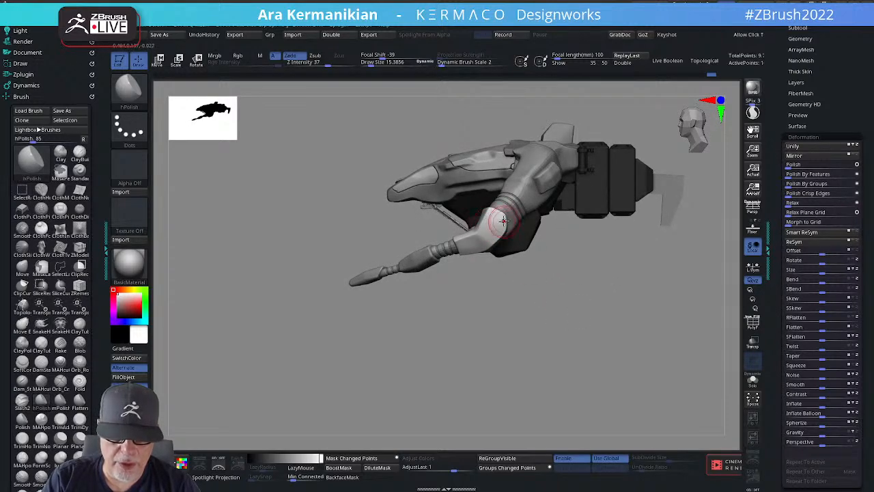
mouse_move(494, 213)
left_mouse_down()
mouse_move(562, 299)
mouse_move(490, 224)
left_mouse_up()
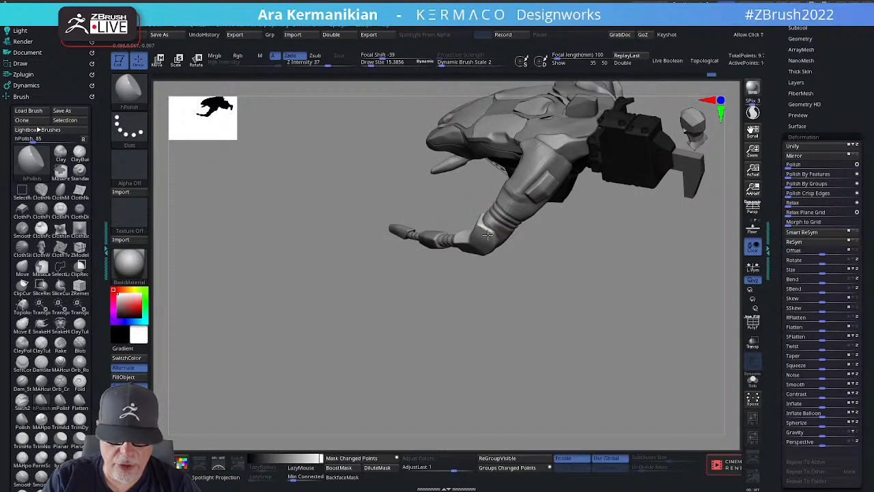
mouse_move(523, 331)
left_mouse_down()
mouse_move(520, 265)
mouse_move(491, 231)
left_mouse_up()
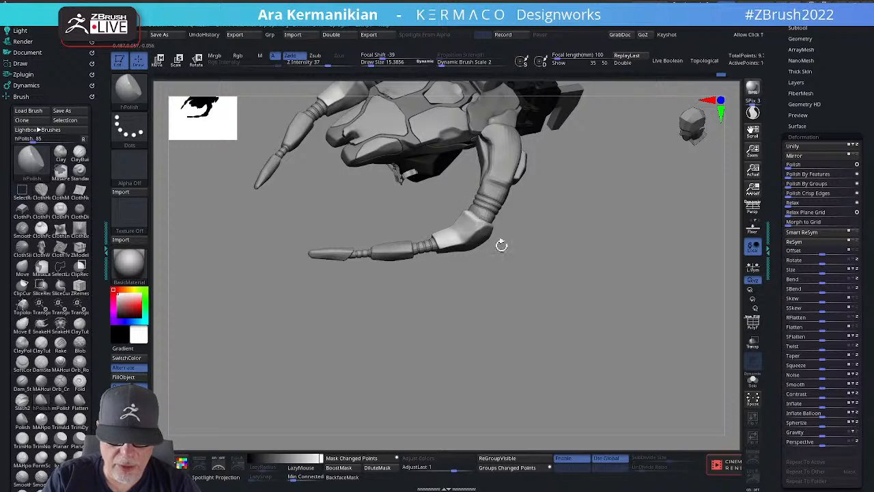
left_click_drag(501, 245, 440, 209)
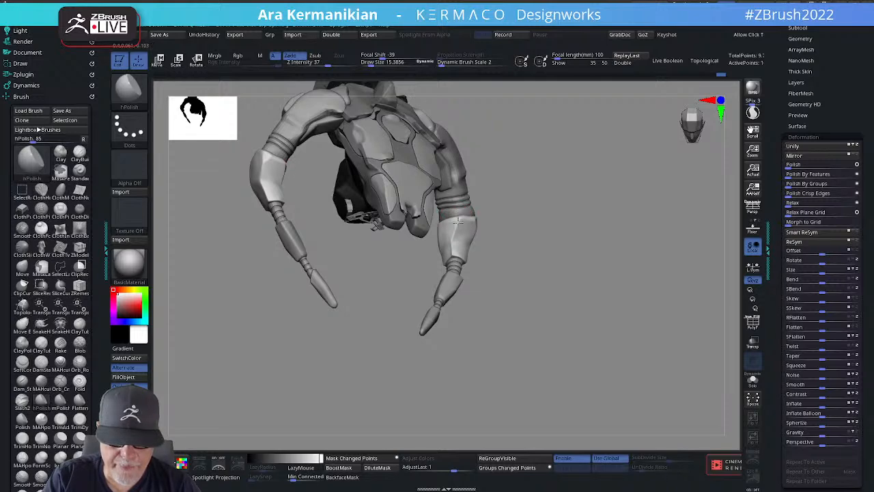
Set the hPolish draw size to 6.3724 and flatten the cover's upper corner and rim.
mouse_move(622, 261)
left_mouse_down()
mouse_move(594, 269)
mouse_move(590, 244)
mouse_move(657, 292)
mouse_move(453, 271)
left_mouse_up()
key("s")
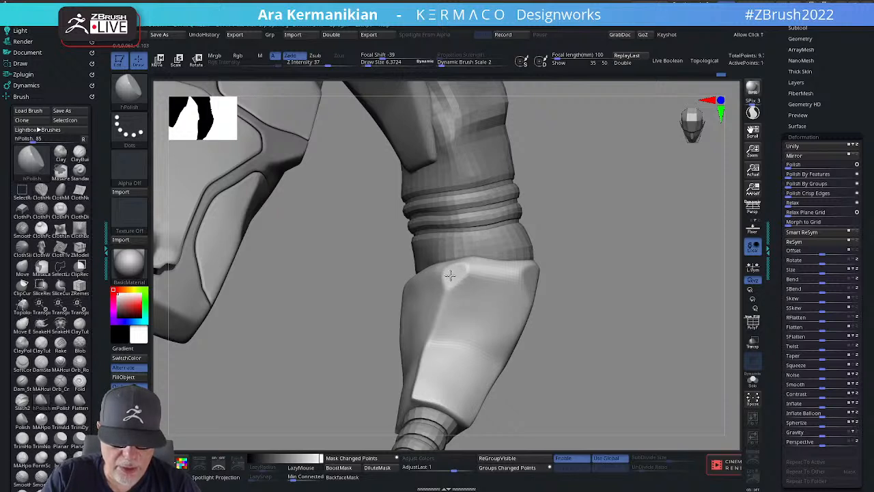
left_click_drag(463, 272, 490, 274)
Carve a crease below the cover's upper rim with Dam Standard and smooth it near the corner.
right_click(465, 274)
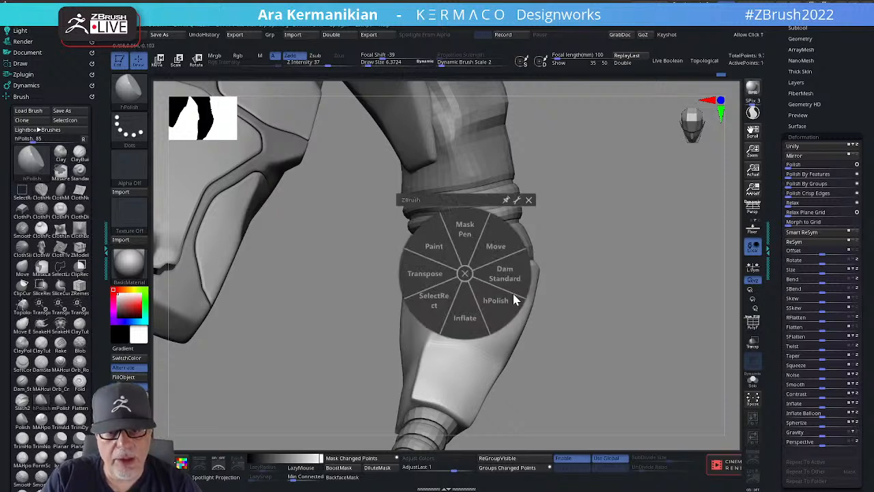
left_click(512, 280)
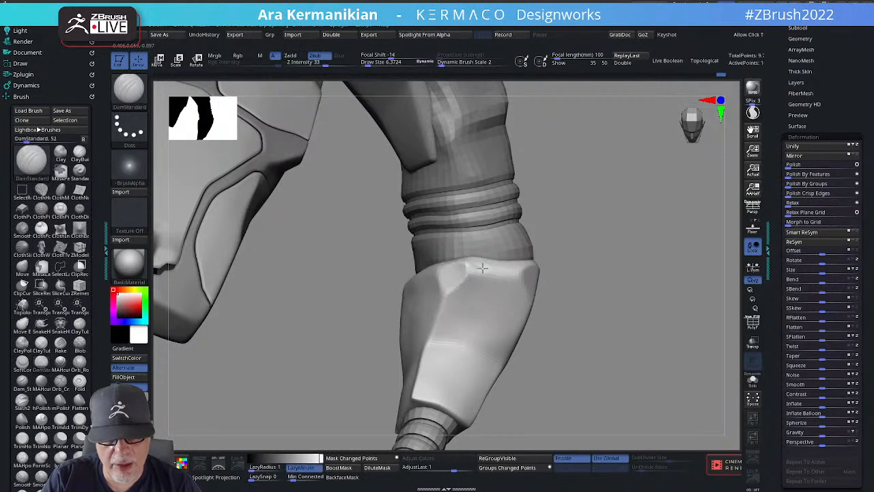
left_click_drag(524, 273, 465, 272)
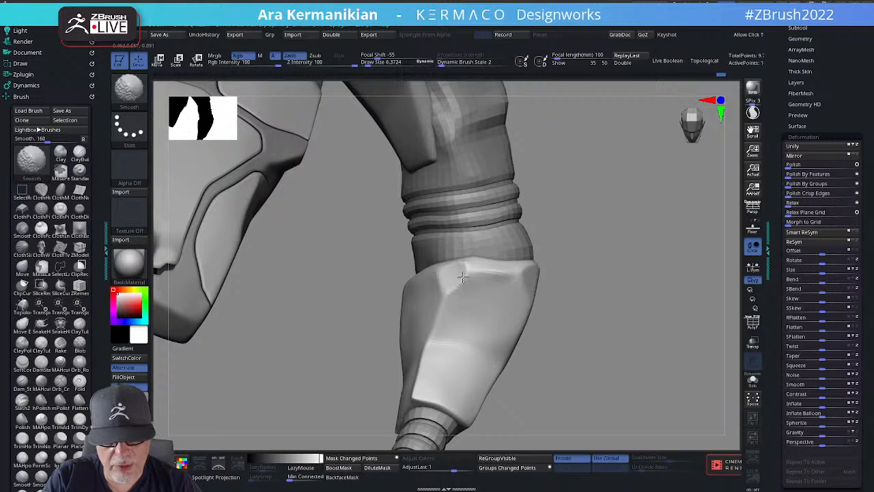
key("f")
mouse_move(608, 318)
left_mouse_down()
mouse_move(605, 302)
mouse_move(588, 327)
mouse_move(517, 286)
mouse_move(607, 310)
mouse_move(595, 355)
left_mouse_up()
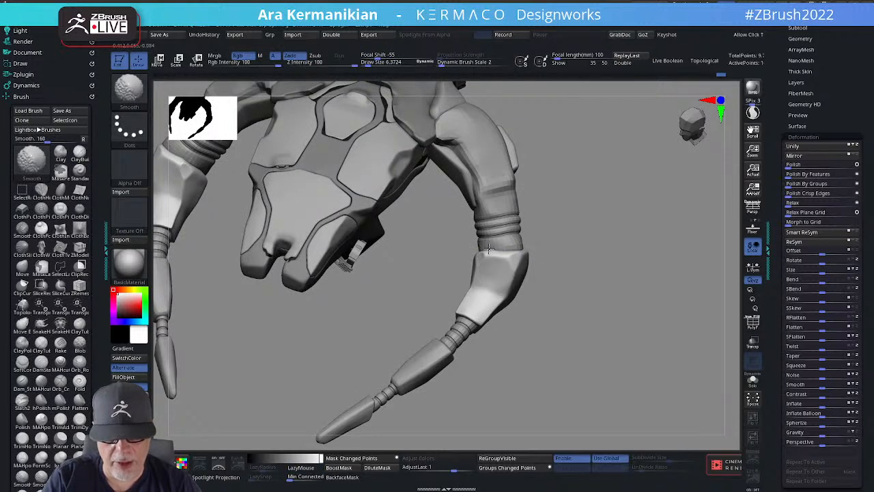
key("f")
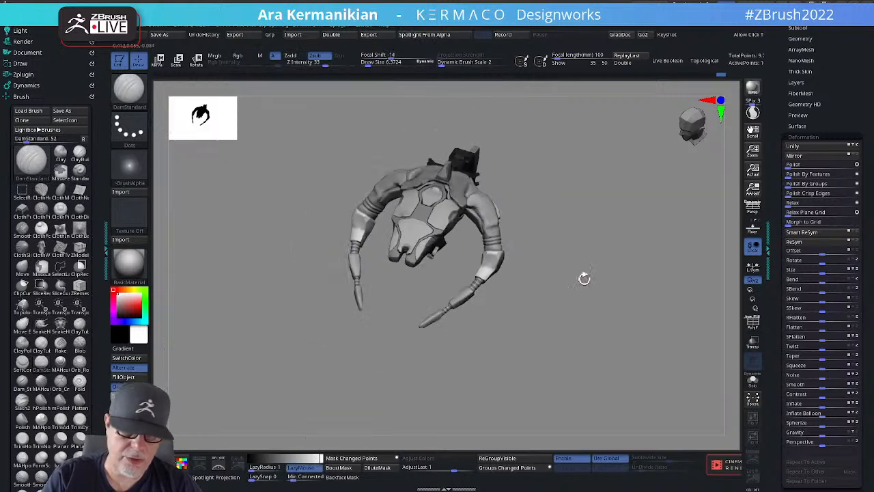
mouse_move(582, 278)
left_mouse_down()
mouse_move(587, 264)
mouse_move(570, 273)
mouse_move(580, 322)
mouse_move(523, 293)
left_mouse_up()
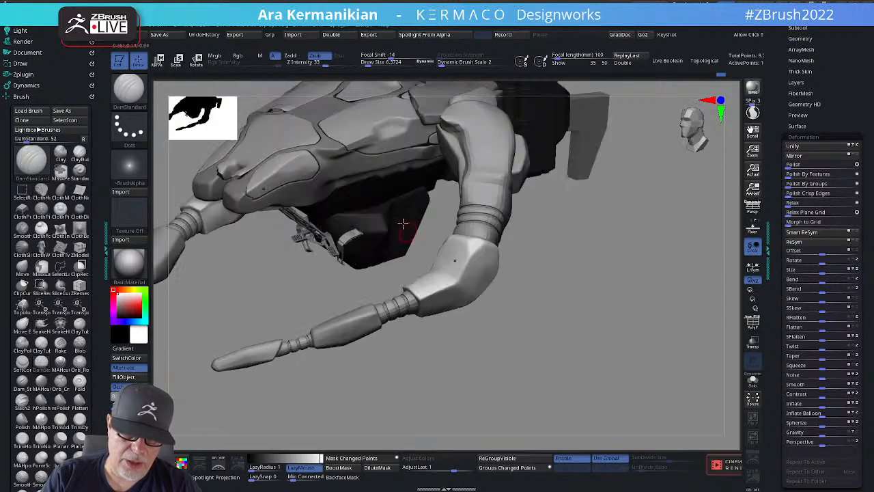
Define the planes around the cover's elbow bend with Dam Standard creases.
right_click(452, 290)
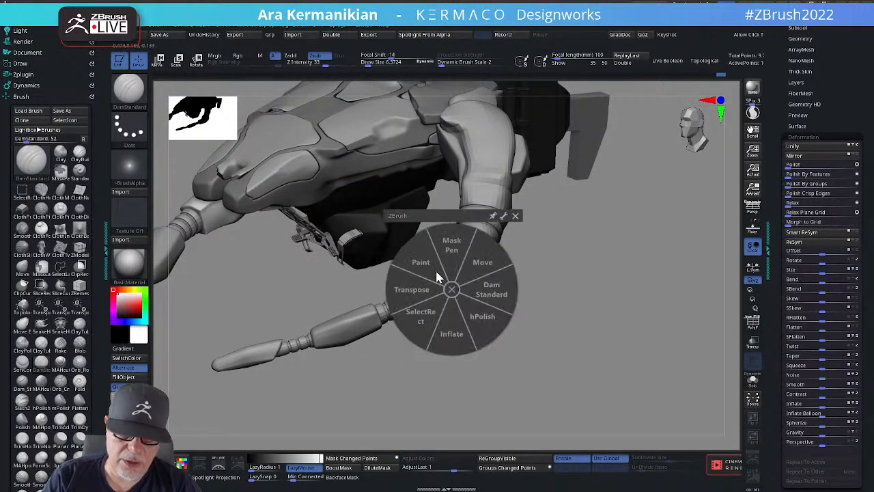
left_click(503, 299)
left_click_drag(597, 259, 449, 250)
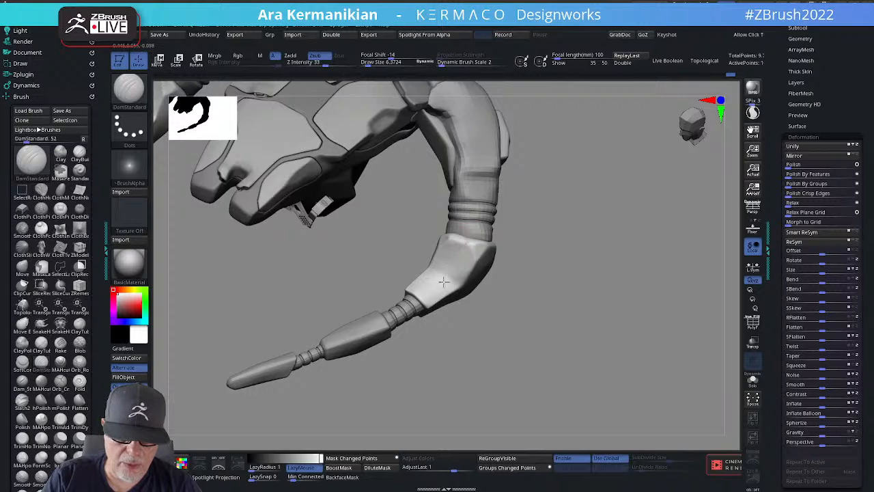
left_click_drag(536, 331, 451, 282)
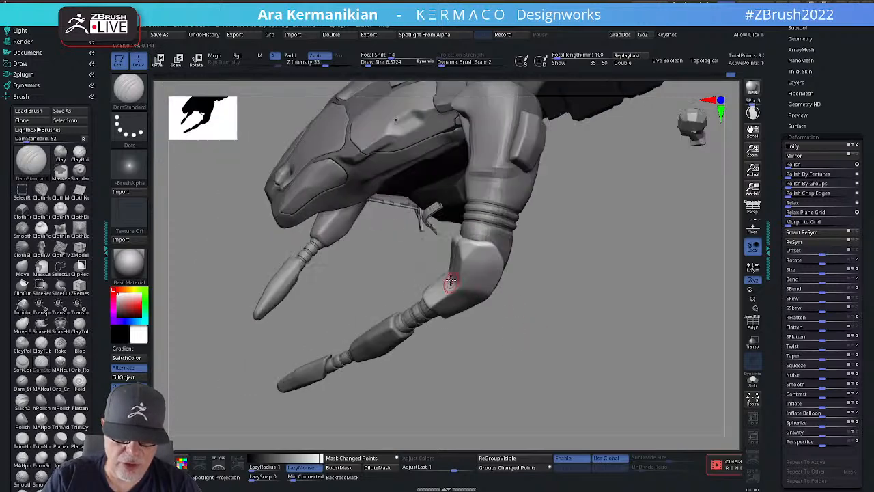
mouse_move(522, 332)
left_mouse_down()
mouse_move(526, 356)
mouse_move(468, 308)
left_mouse_up()
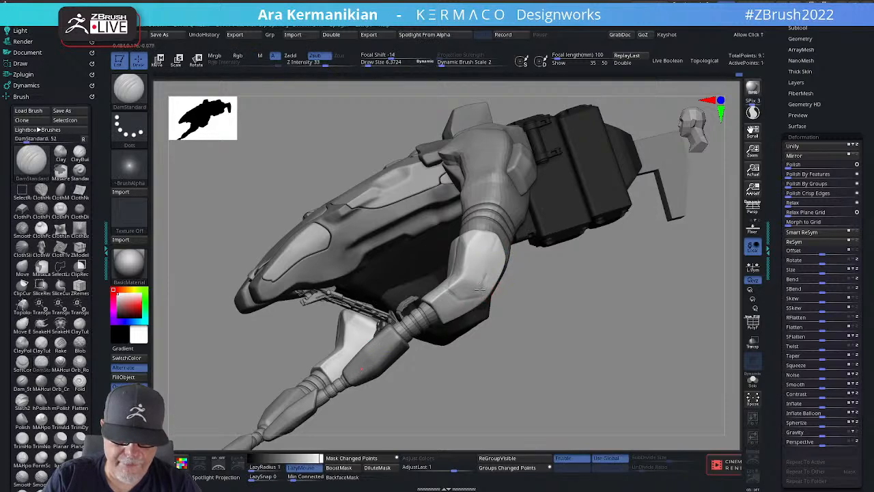
Smooth the creases on the front face of the cover's upper section.
left_click_drag(617, 306, 519, 290, "alt")
left_click_drag(567, 304, 616, 288)
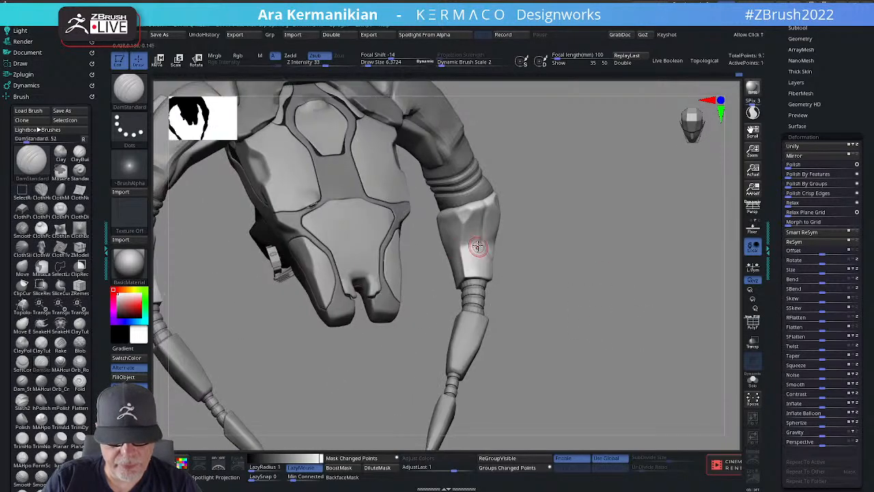
key("shift")
left_click_drag(550, 259, 521, 248)
left_click_drag(464, 203, 474, 230, "shift")
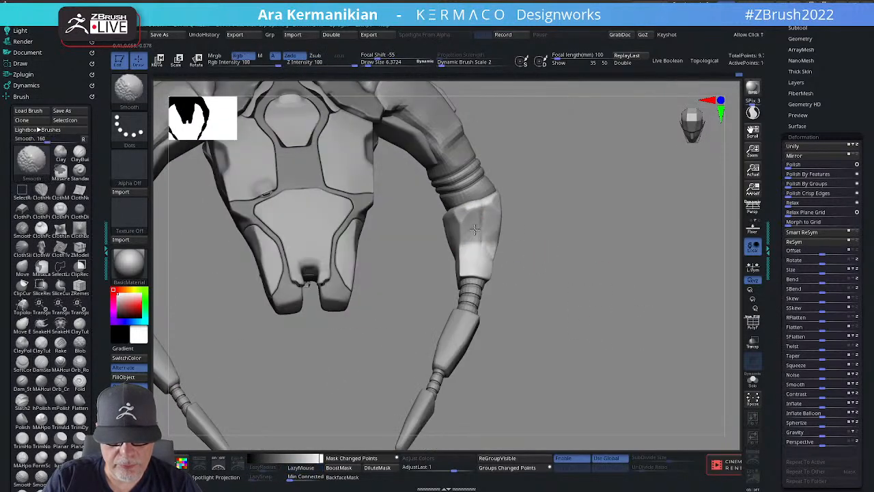
Carve Dam Standard creases across the cover's elbow bend and down from its upper rim.
left_click_drag(593, 281, 534, 272)
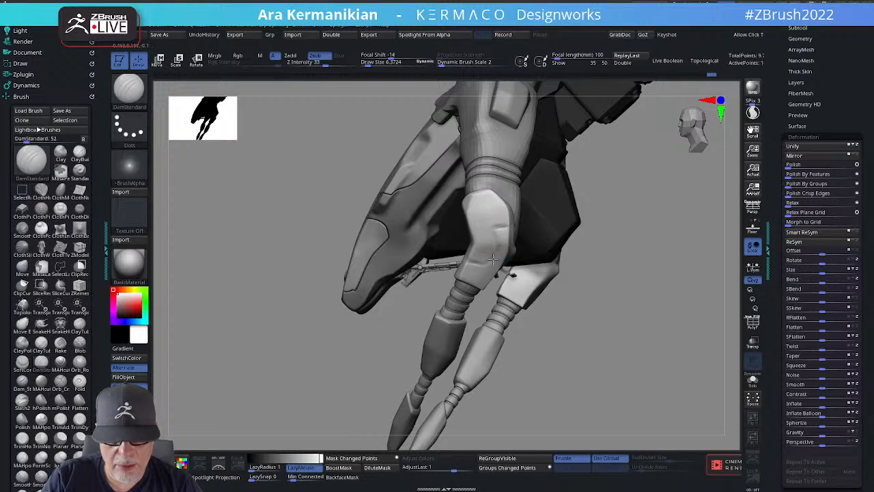
left_click_drag(619, 293, 476, 219)
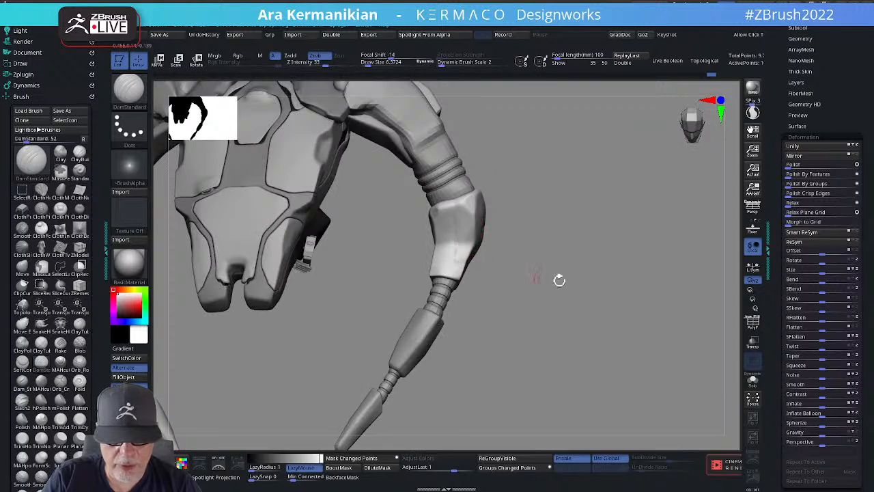
mouse_move(575, 271)
left_mouse_down("alt")
mouse_move(529, 267)
mouse_move(590, 262)
mouse_move(675, 291)
mouse_move(670, 276)
mouse_move(636, 258)
mouse_move(645, 277)
mouse_move(635, 282)
left_mouse_up("alt")
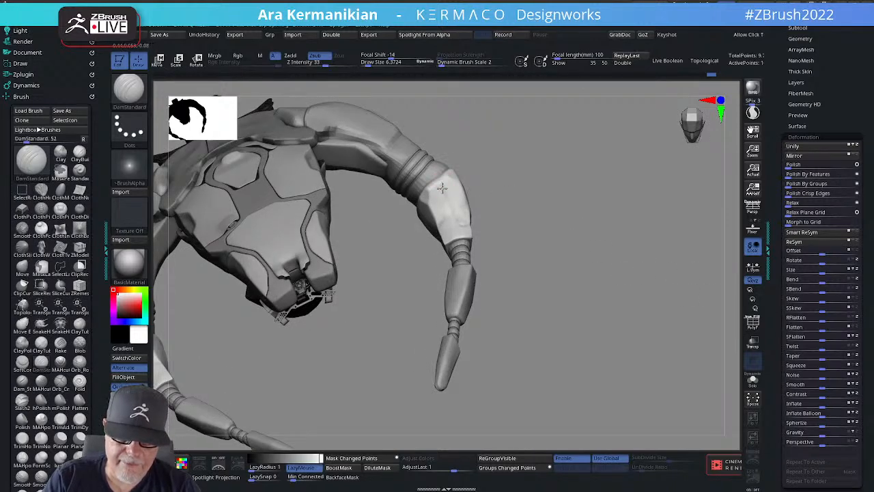
mouse_move(435, 182)
left_mouse_down()
mouse_move(450, 206)
mouse_move(439, 188)
left_mouse_up()
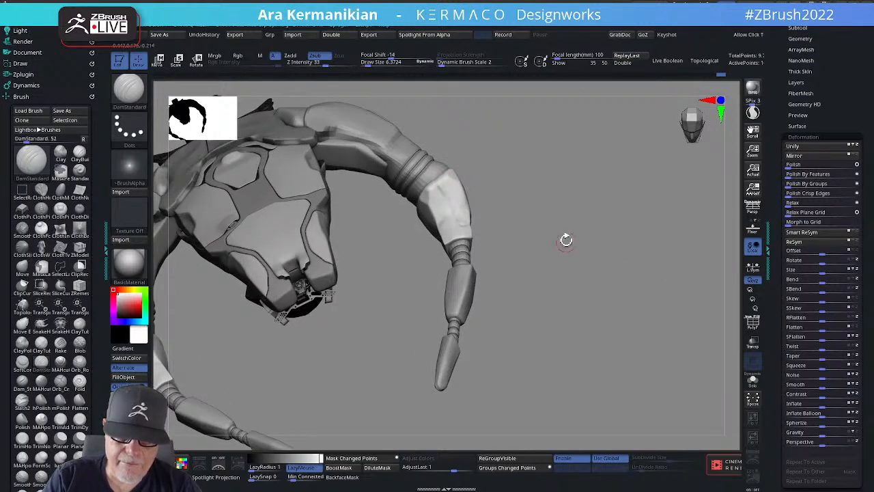
mouse_move(566, 240)
left_mouse_down("alt")
mouse_move(559, 253)
mouse_move(449, 253)
left_mouse_up("alt")
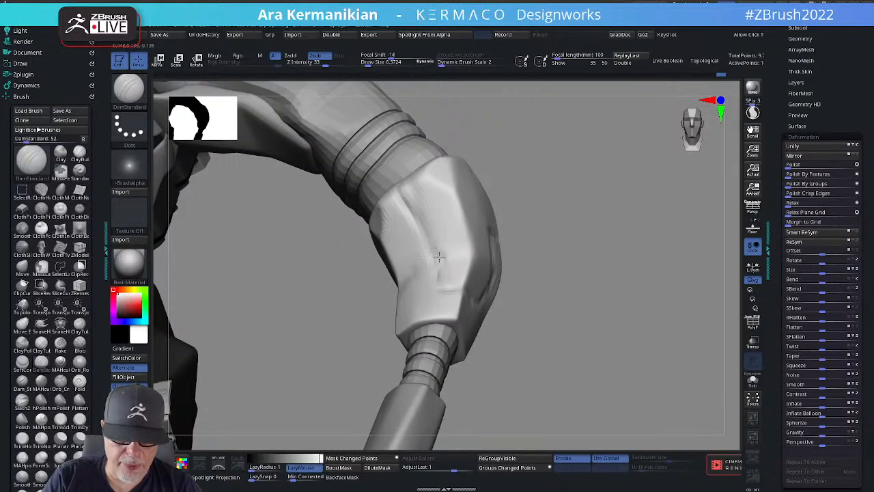
Refine the creases on the cover's inner and outer sides with Dam Standard and Smooth.
left_click_drag(581, 261, 587, 341)
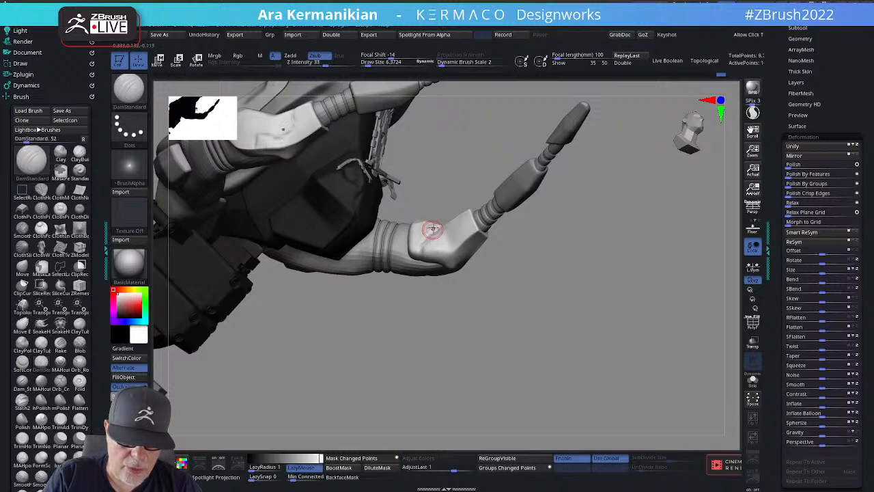
key("shift")
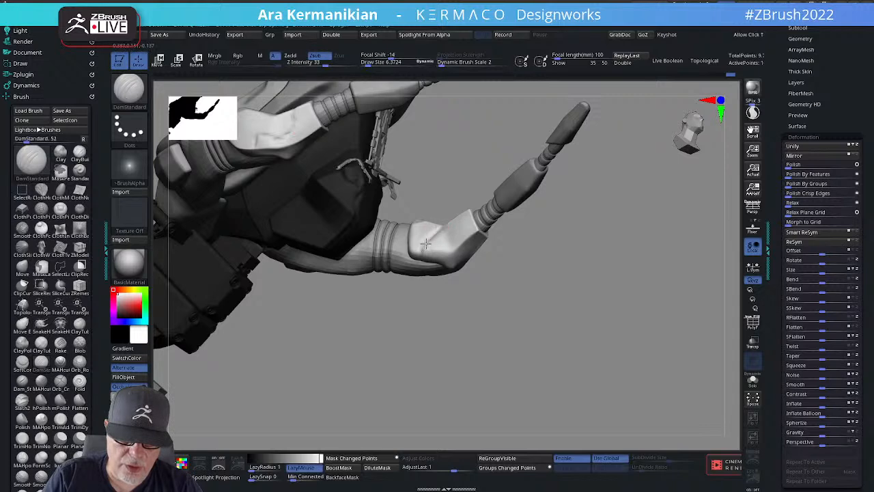
left_click_drag(532, 326, 533, 275, "alt")
left_click_drag(578, 268, 463, 242)
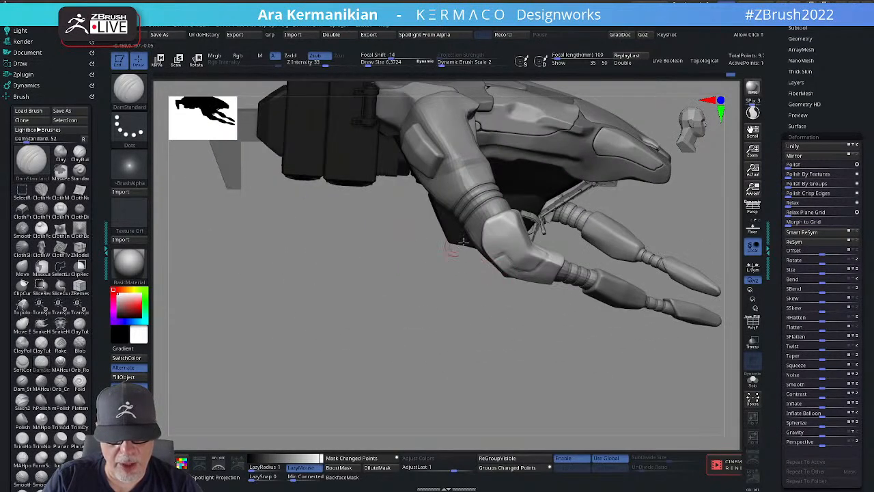
key("shift")
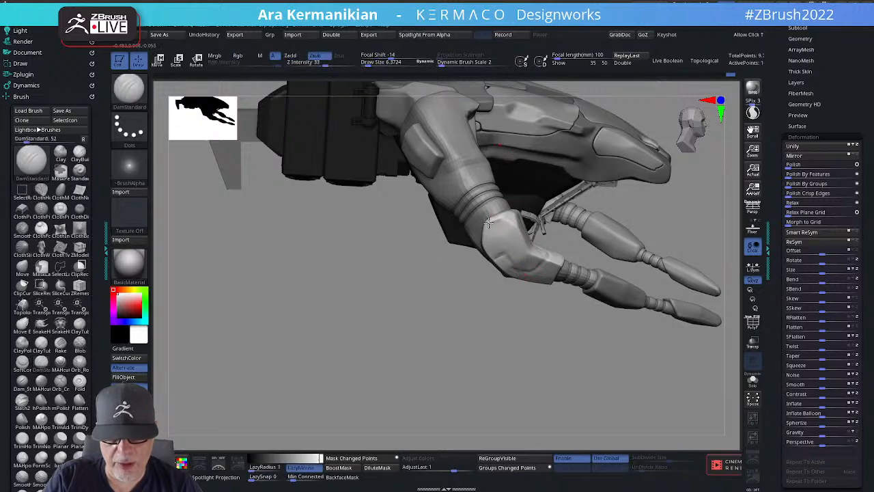
Carve a short Dam Standard crease on the front of the elbow cover's bend and soften it with Smooth.
key("f")
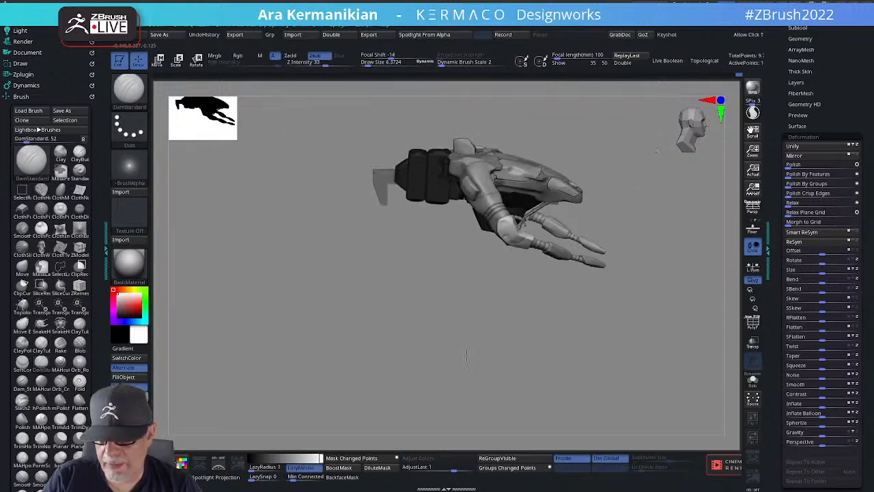
left_click_drag(494, 362, 586, 156)
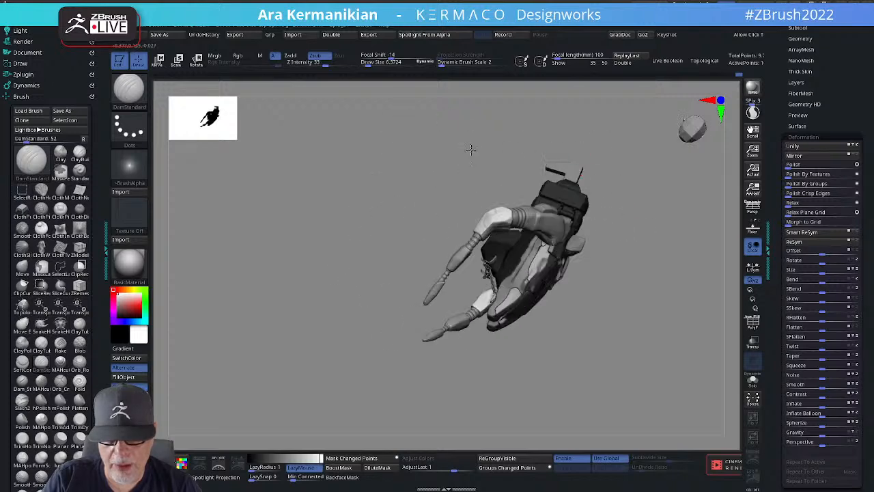
left_click_drag(470, 150, 498, 219)
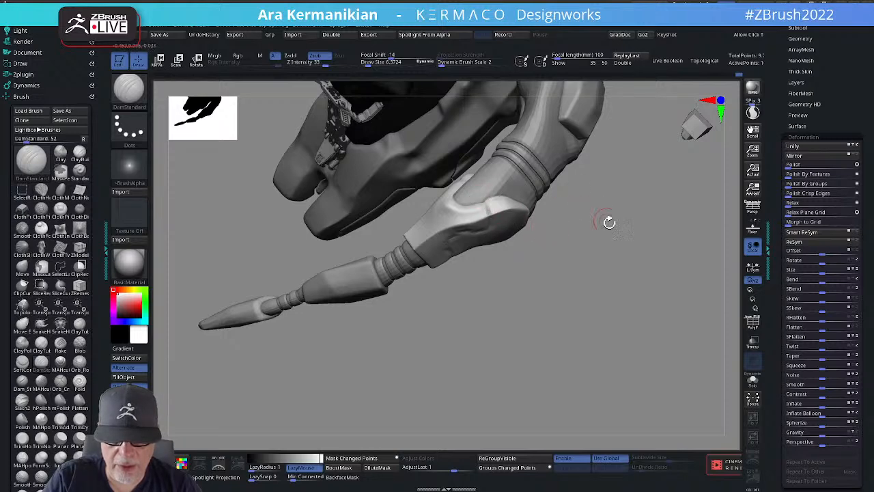
left_click_drag(609, 222, 524, 205)
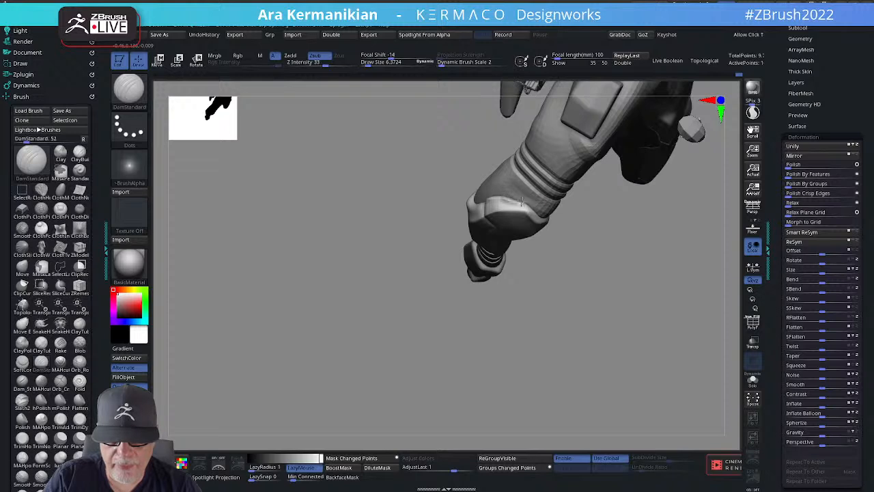
key("shift")
mouse_move(624, 259)
left_mouse_down()
mouse_move(555, 262)
mouse_move(580, 205)
mouse_move(624, 209)
mouse_move(646, 246)
mouse_move(676, 211)
mouse_move(624, 205)
mouse_move(630, 224)
mouse_move(670, 215)
mouse_move(673, 234)
mouse_move(617, 281)
mouse_move(683, 235)
left_mouse_up()
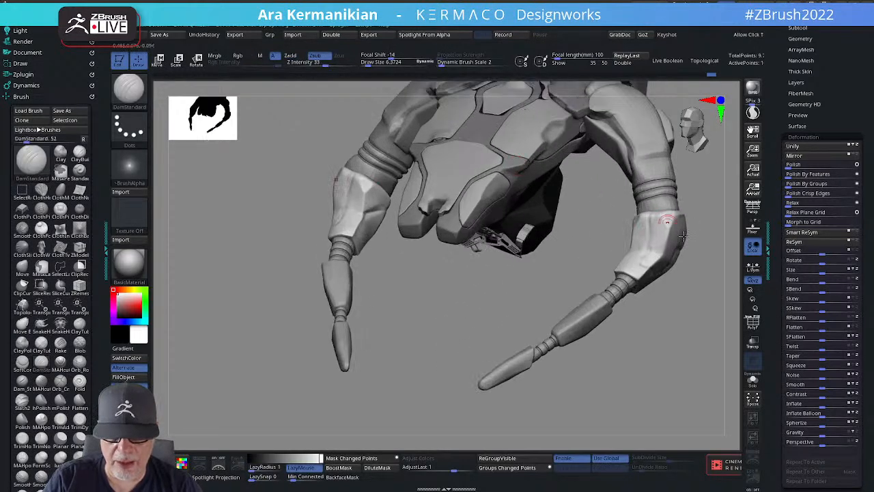
left_click_drag(636, 304, 578, 255)
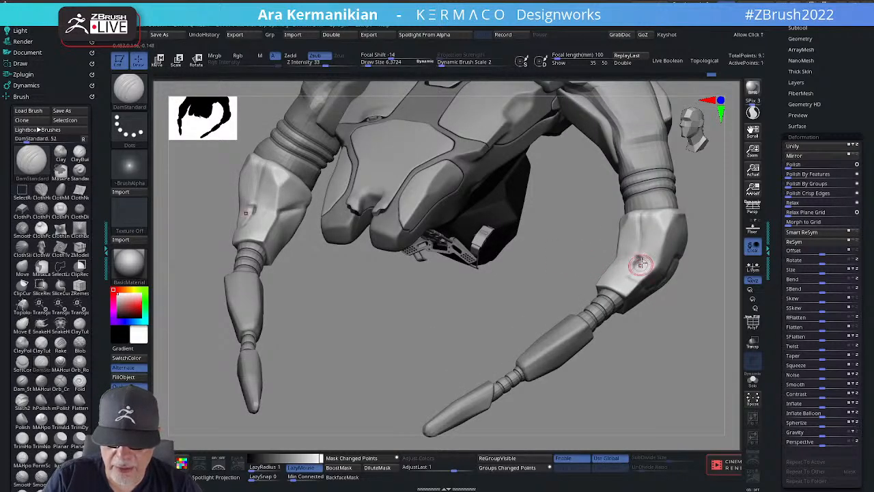
left_click_drag(641, 264, 632, 269)
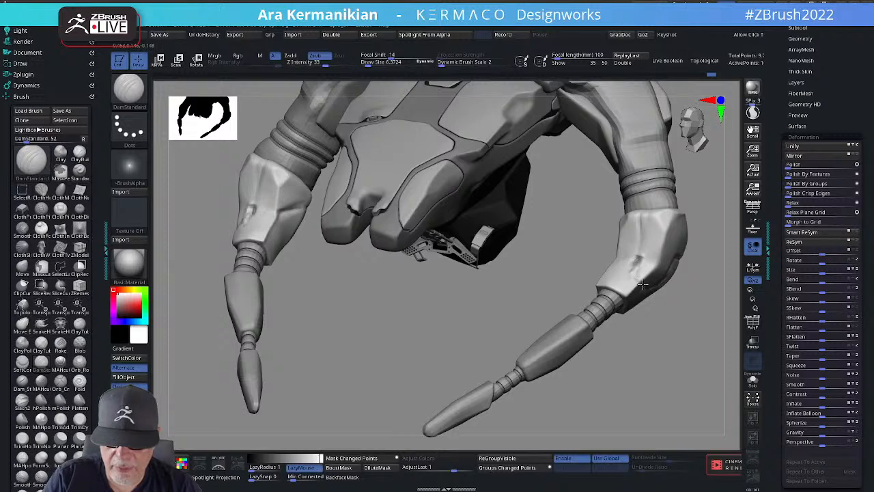
key("shift")
left_click_drag(632, 273, 636, 261, "shift")
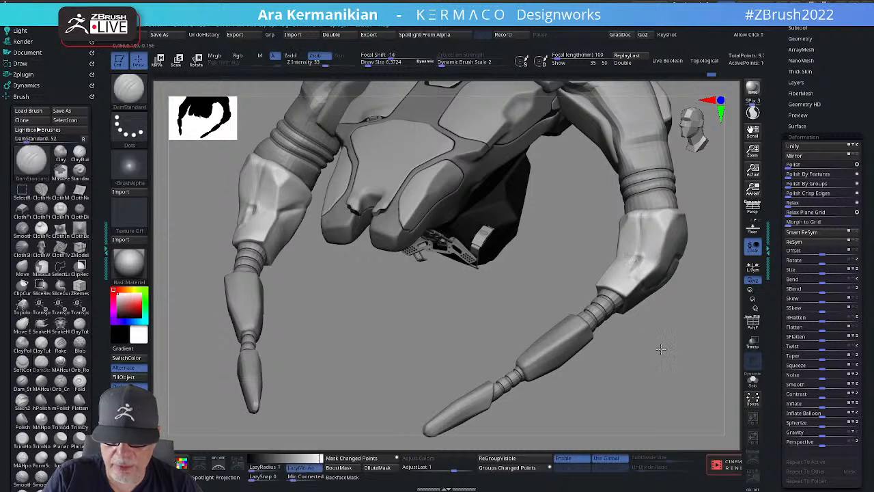
Make the ribbed upper-arm mesh active and set up the Move brush with a draw size of about 17.
mouse_move(660, 349)
left_mouse_down("alt")
mouse_move(660, 332)
mouse_move(659, 341)
left_mouse_up("alt")
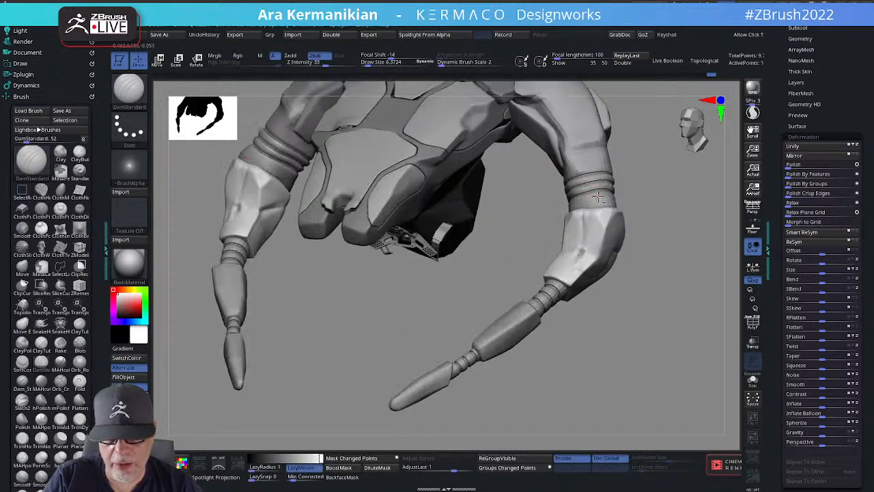
left_click(597, 197, "alt")
key("shift")
left_click_drag(596, 311, 591, 195, "alt")
mouse_move(656, 220)
left_mouse_down()
mouse_move(607, 232)
mouse_move(551, 228)
mouse_move(558, 220)
mouse_move(549, 217)
left_mouse_up()
key("s")
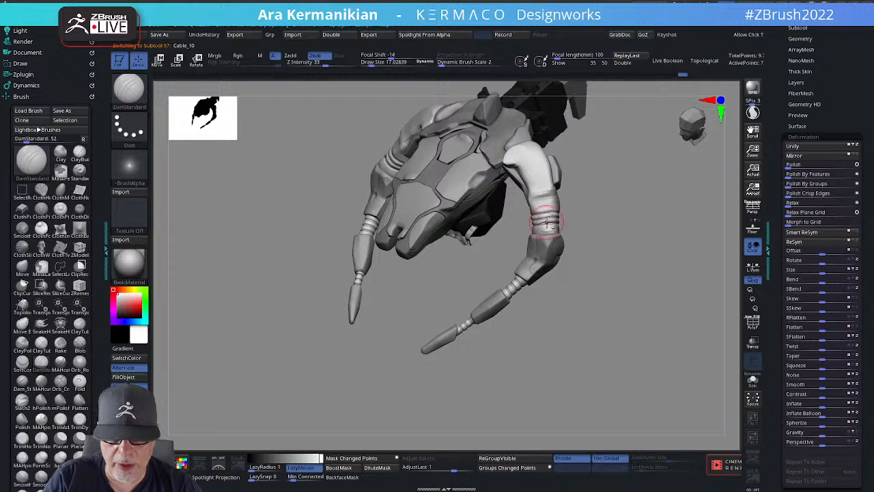
key("b")
key("m")
key("v")
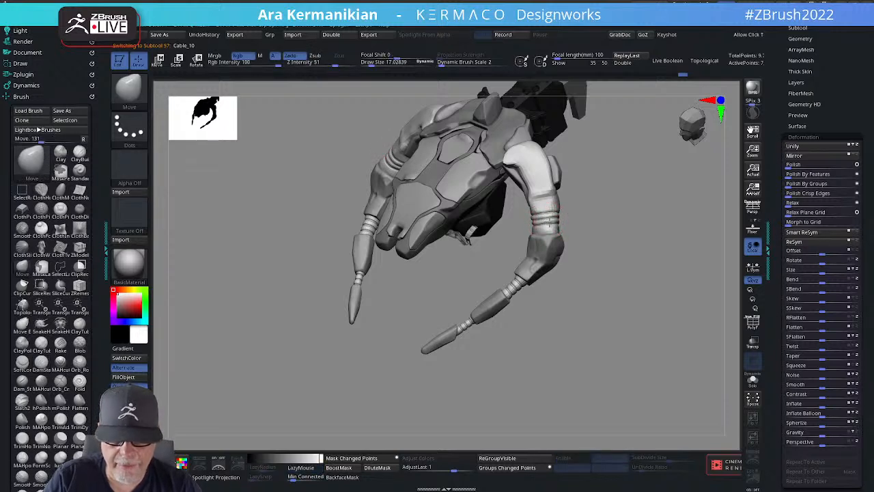
Reshape the upper arm's contour above the ribbed rings with the Move brush and smooth its inner surface.
left_click_drag(663, 247, 627, 324, "alt")
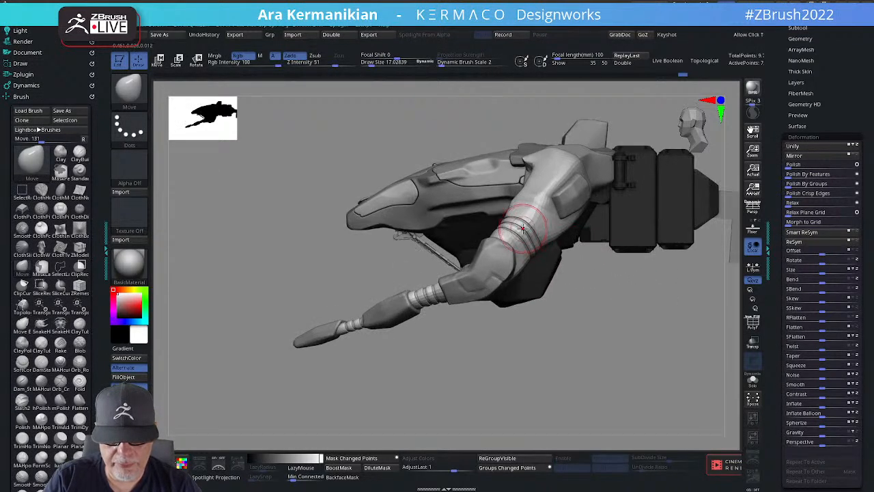
left_click_drag(523, 228, 505, 214)
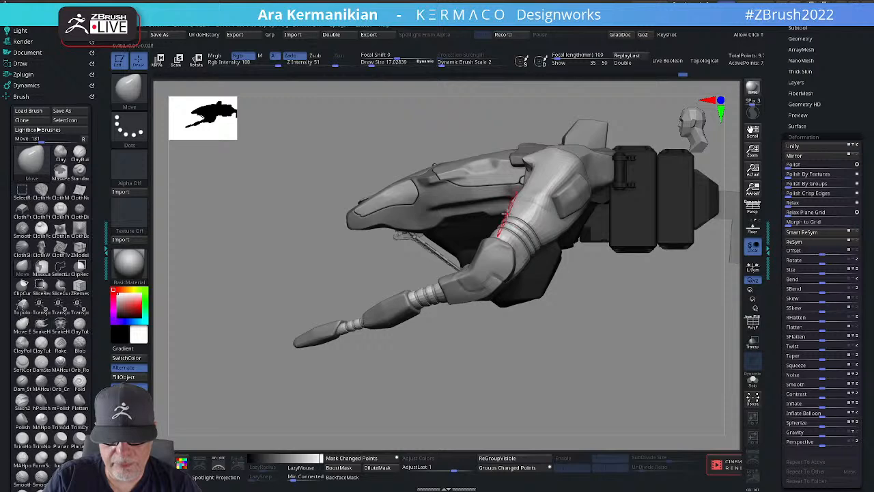
left_click_drag(378, 282, 510, 205)
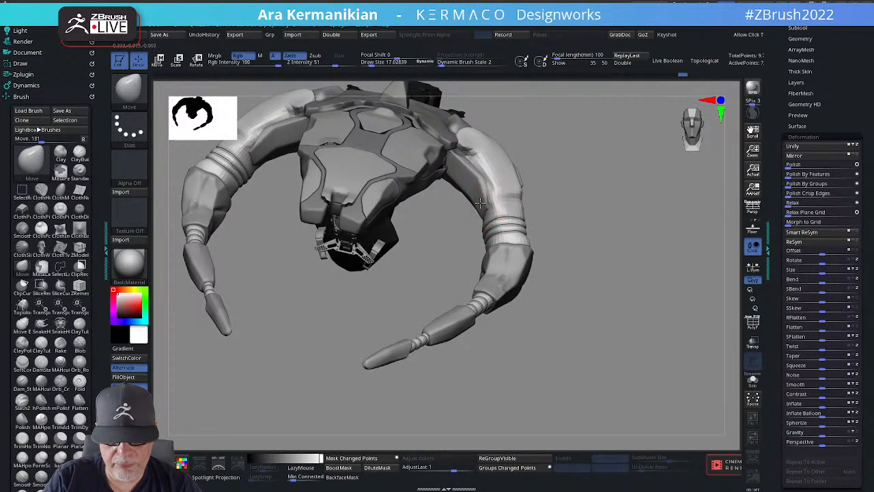
mouse_move(640, 242)
left_mouse_down()
mouse_move(649, 303)
mouse_move(562, 302)
mouse_move(482, 206)
left_mouse_up()
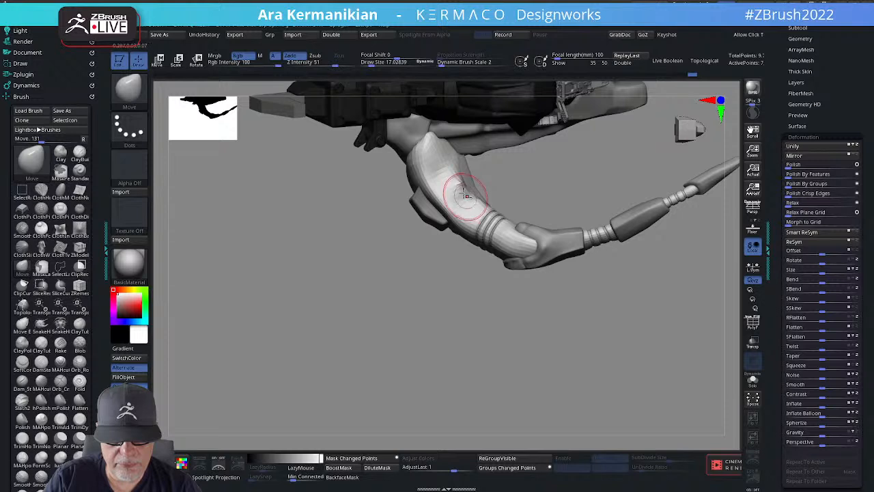
left_click_drag(467, 193, 460, 184)
mouse_move(461, 185)
right_mouse_down("ctrl")
mouse_move(466, 178)
mouse_move(471, 191)
right_mouse_up("ctrl")
mouse_move(560, 342)
left_mouse_down()
mouse_move(581, 372)
mouse_move(605, 269)
mouse_move(649, 278)
mouse_move(635, 247)
mouse_move(699, 262)
left_mouse_up()
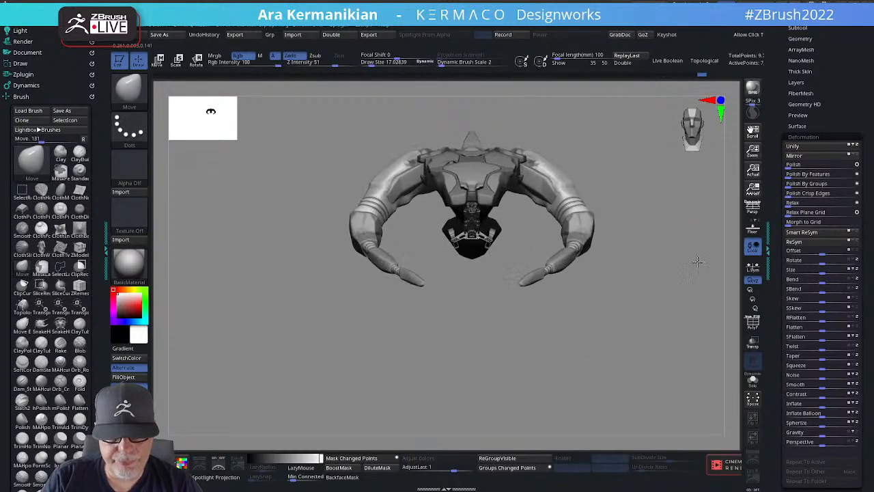
left_click_drag(685, 190, 654, 225, "alt")
left_click_drag(524, 226, 514, 220, "shift")
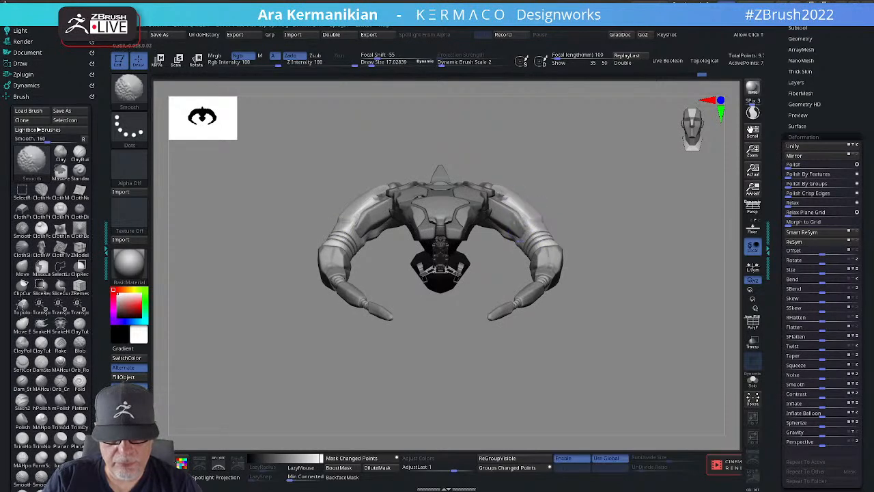
Switch to the Dam Standard brush and subdivide the upper-arm mesh to give it a denser surface.
left_click_drag(604, 202, 593, 241)
right_click(528, 217)
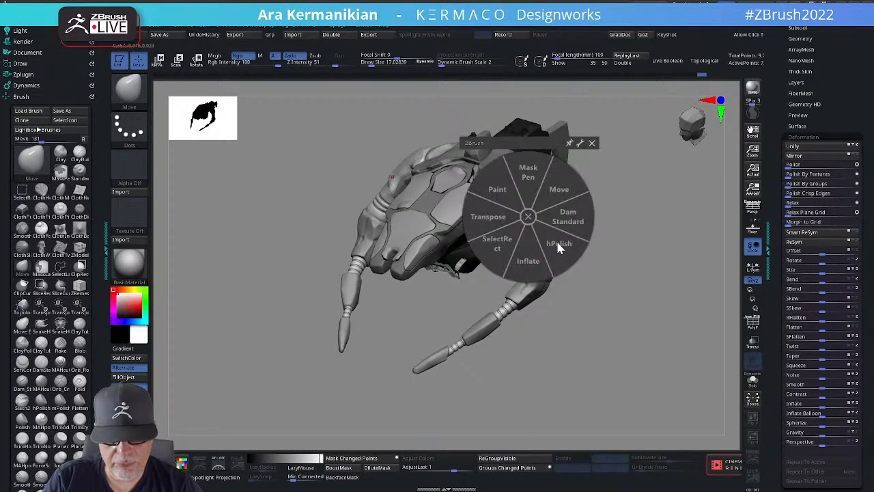
left_click(558, 247)
right_click(552, 229)
left_click(592, 234)
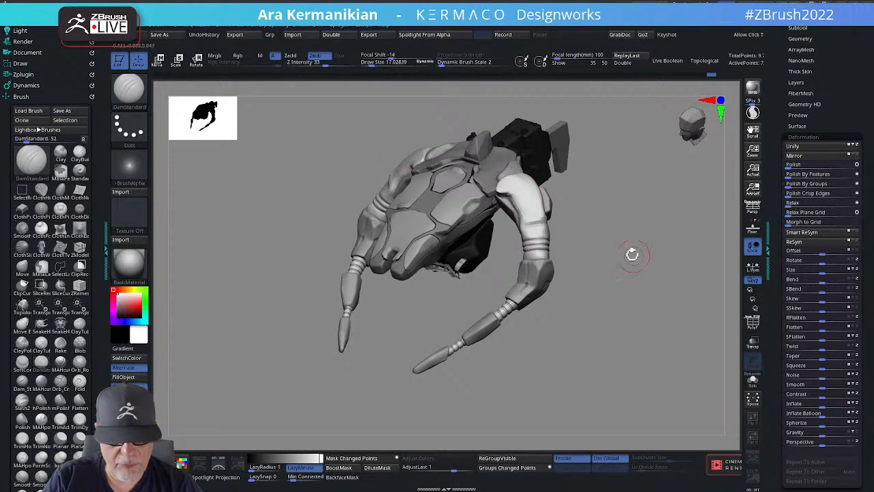
left_click_drag(595, 254, 529, 228)
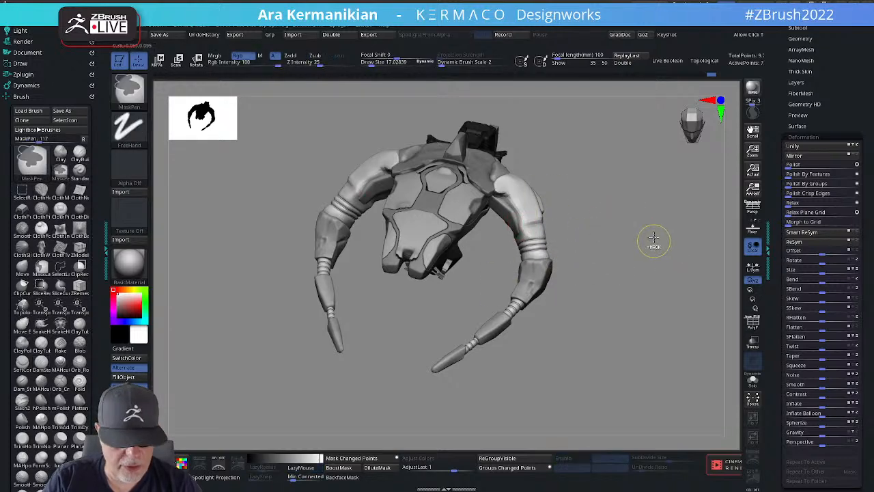
key("ctrl+space")
left_click(632, 142)
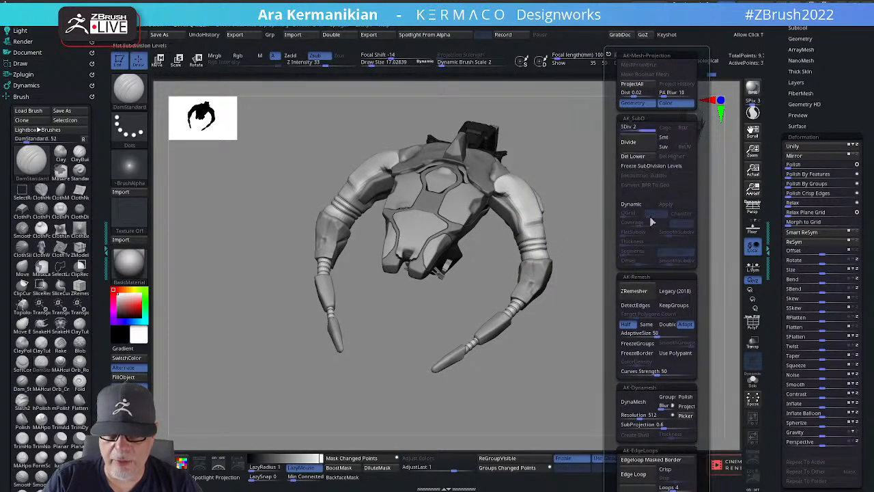
left_click(633, 145)
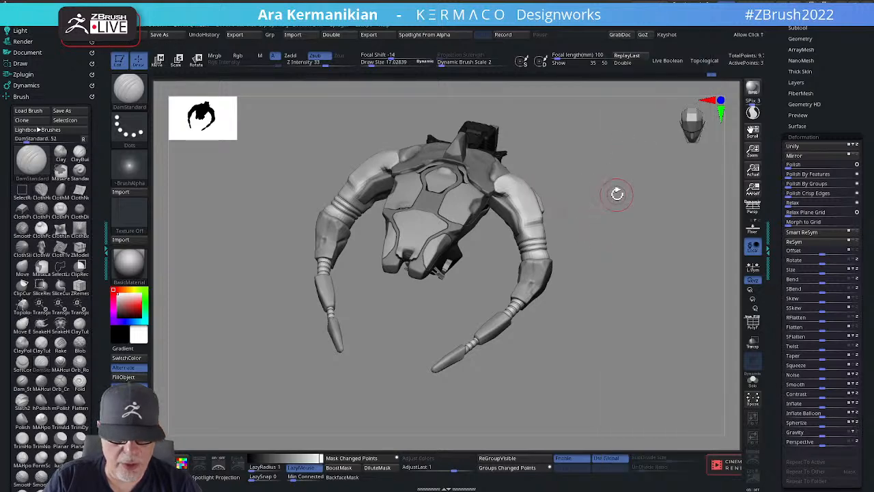
key("ctrl+1")
left_click(600, 144)
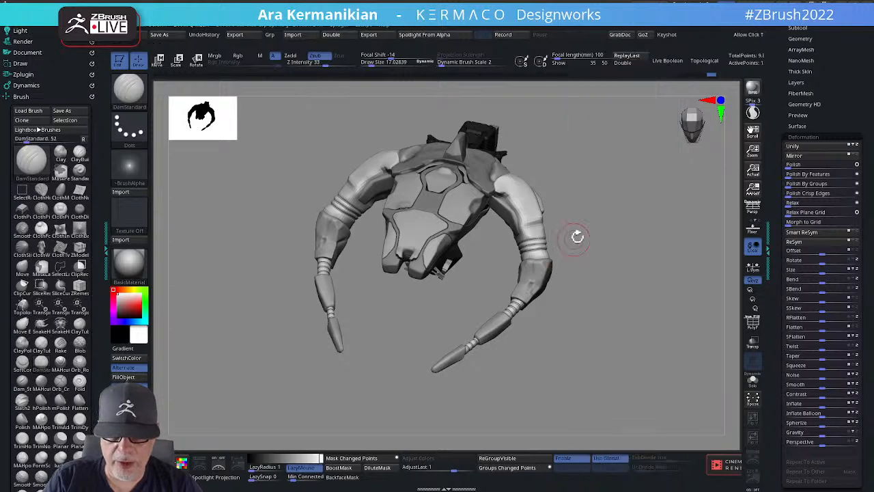
Define the edge of the upper arm just above the ribbed rings with Dam Standard at draw size 10.99.
left_click_drag(604, 206, 531, 230, "alt")
key("s")
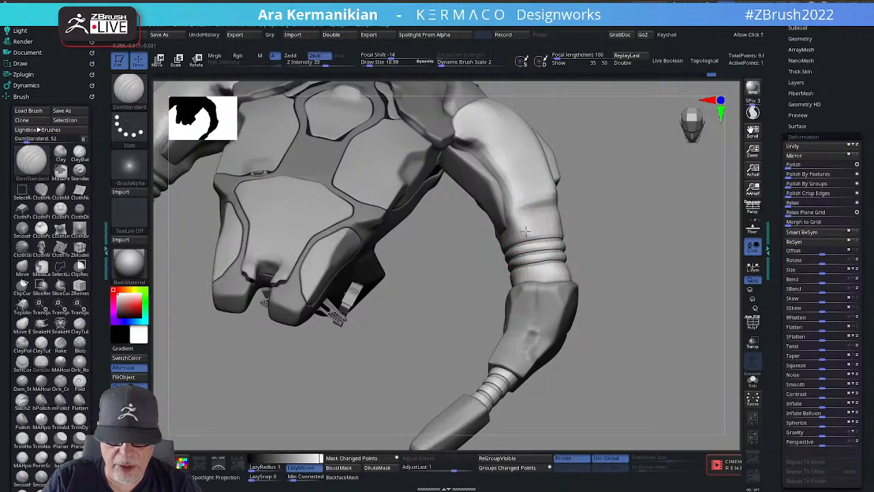
key("ctrl")
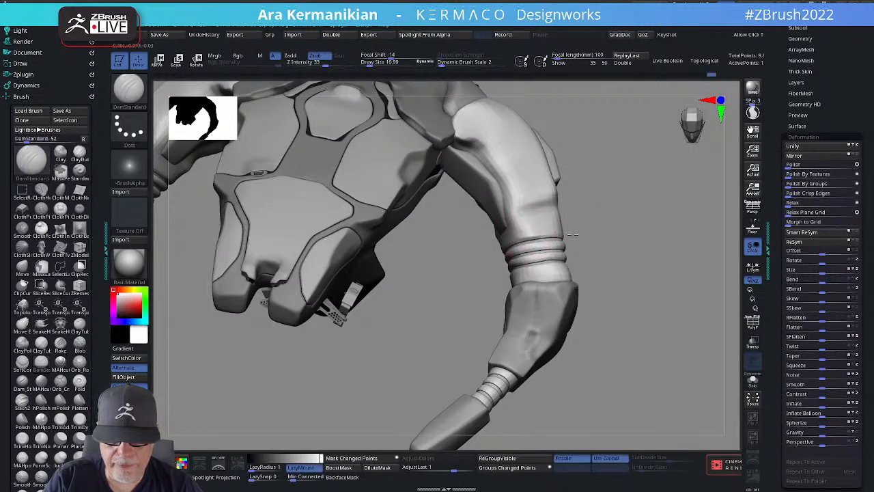
left_click_drag(668, 260, 615, 288, "alt")
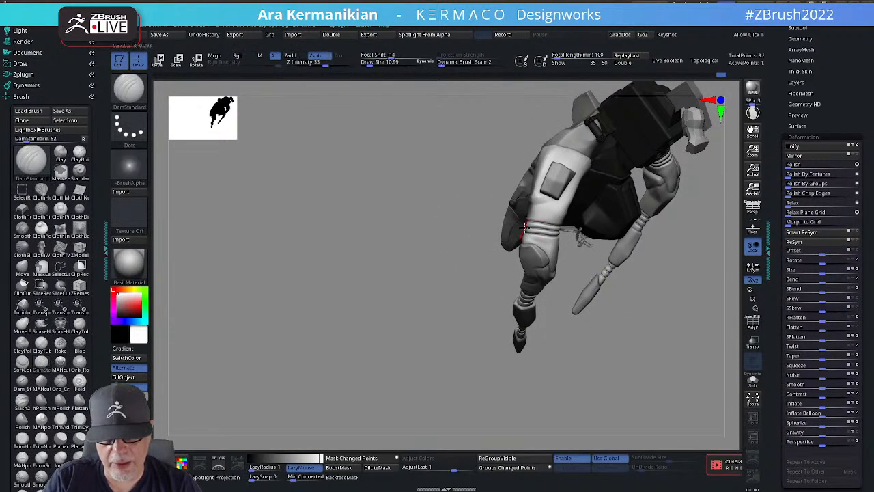
key("shift")
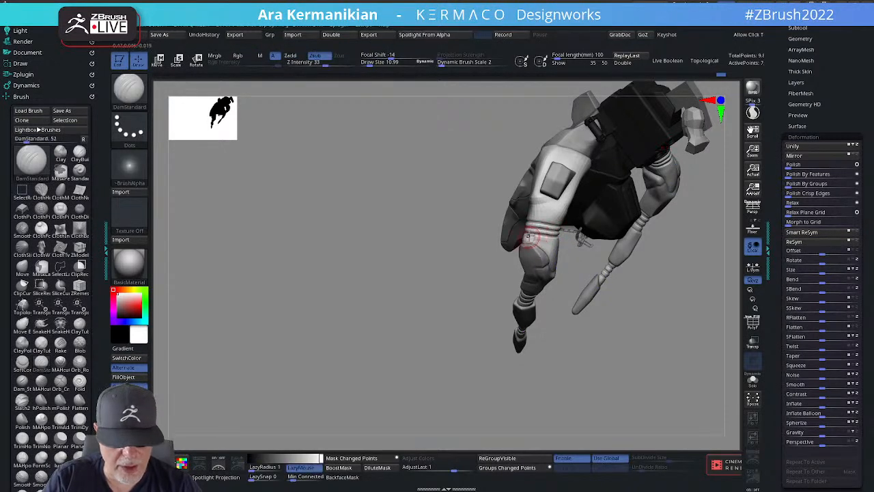
Adjust the outline of the arm's ribbed section above the elbow cover with the Move brush.
key("b")
key("m")
key("v")
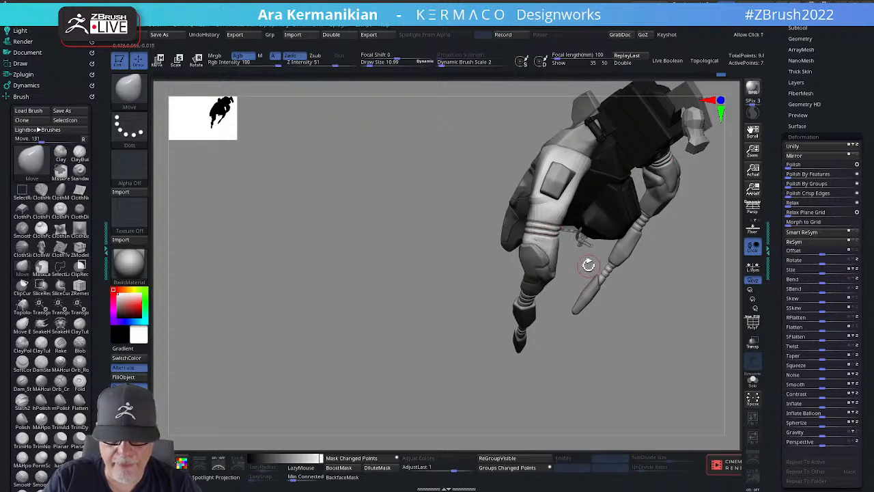
left_click_drag(431, 362, 543, 235)
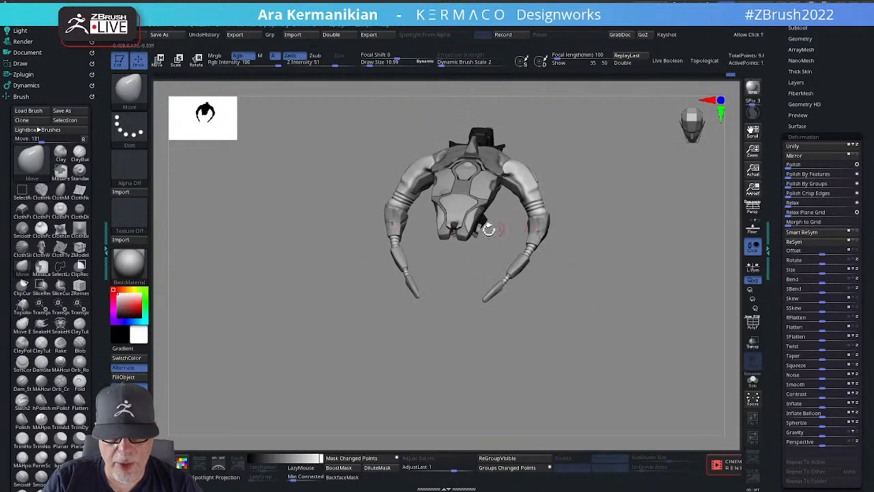
left_click_drag(603, 260, 519, 246, "alt")
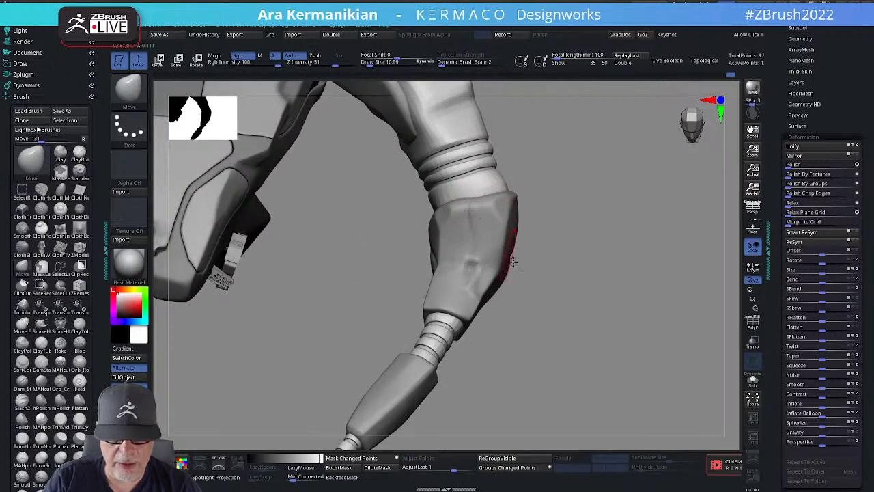
Turn on the PolyFrame display, make the elbow cover active and isolate it in Solo mode.
left_click(754, 321)
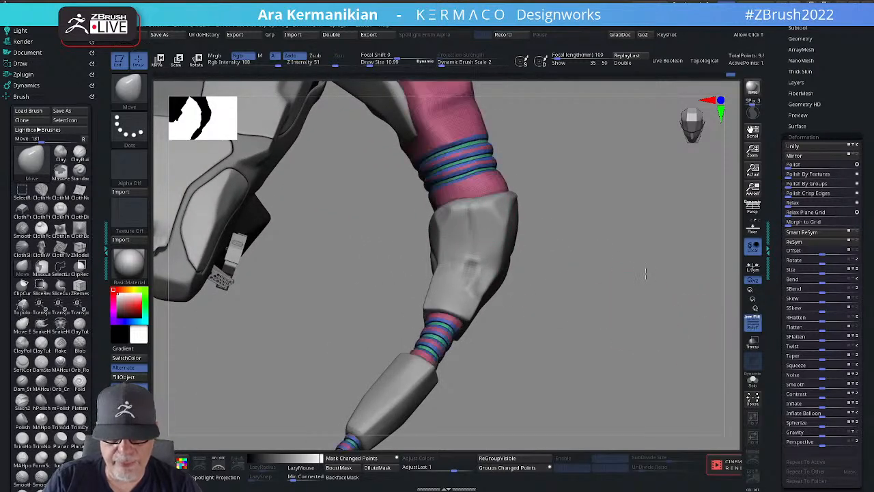
left_click_drag(646, 273, 756, 325, "alt")
left_click(497, 220, "alt")
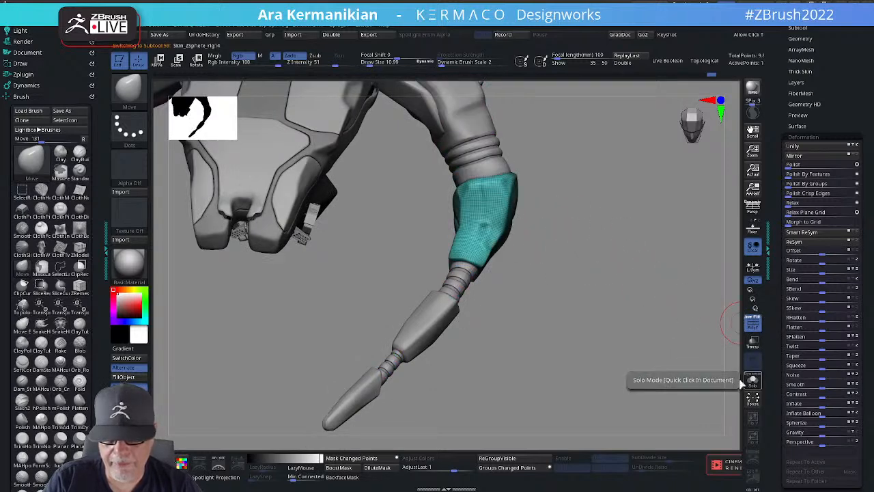
left_click(752, 379)
Carve a lengthwise crease into the side of the isolated elbow cover with Dam Standard at draw size 6.3724.
left_click_drag(630, 311, 587, 266)
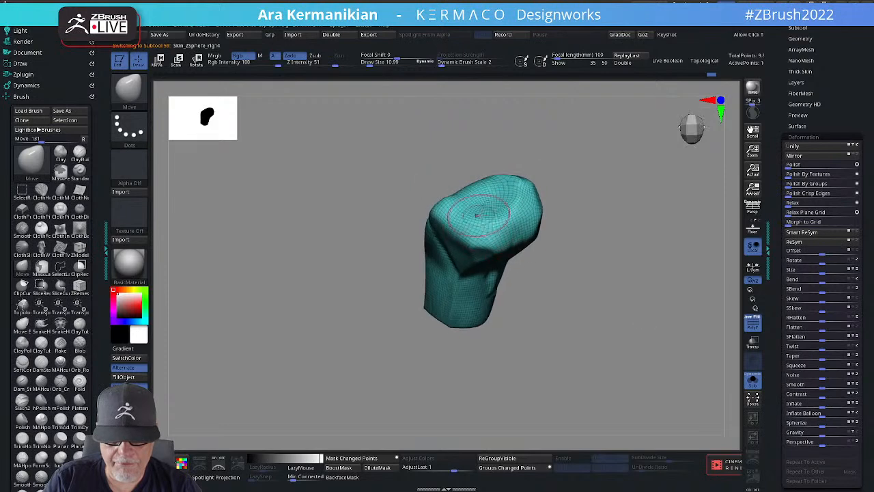
right_click(508, 234)
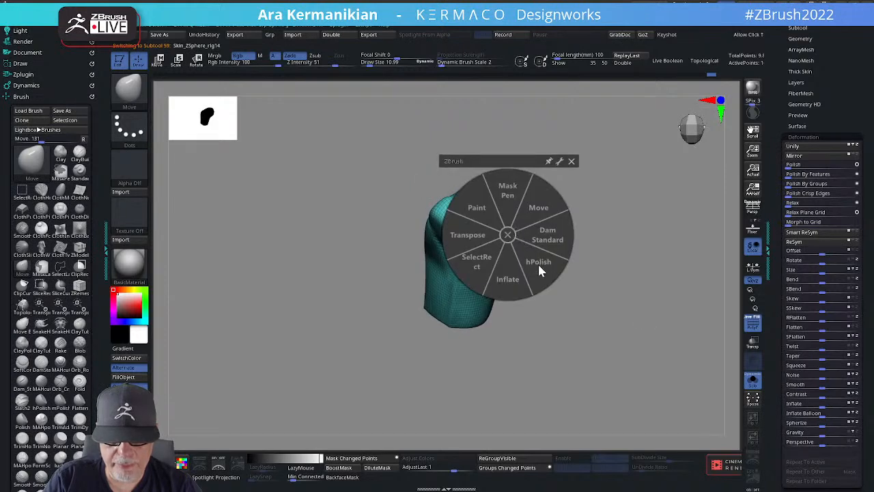
left_click(552, 238)
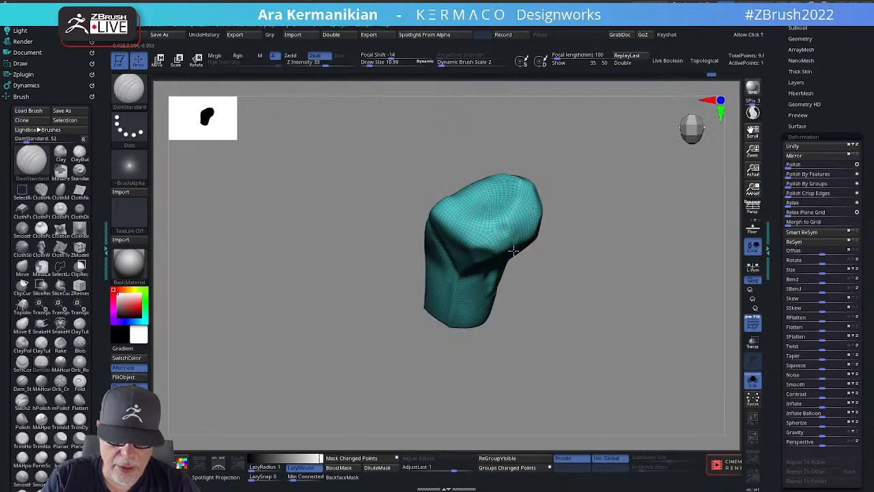
left_click_drag(553, 281, 528, 215)
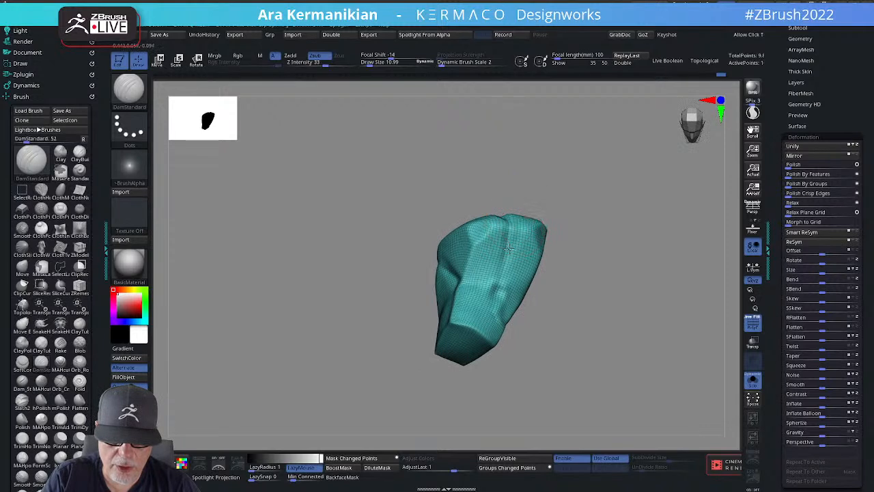
mouse_move(613, 313)
left_mouse_down()
mouse_move(599, 279)
mouse_move(617, 312)
mouse_move(658, 256)
mouse_move(672, 267)
mouse_move(664, 280)
mouse_move(601, 246)
mouse_move(649, 291)
mouse_move(620, 296)
mouse_move(651, 286)
mouse_move(607, 221)
mouse_move(653, 322)
mouse_move(484, 212)
left_mouse_up()
key("s")
left_click_drag(632, 229, 586, 217)
left_click_drag(471, 211, 524, 203)
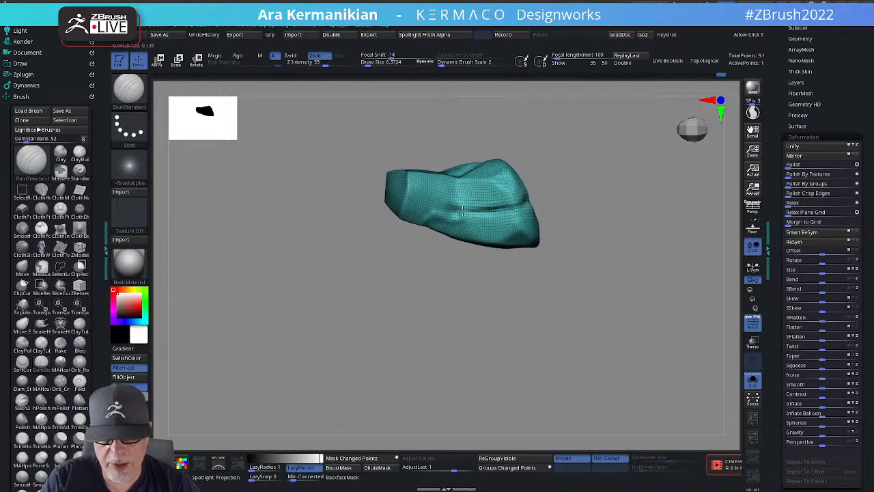
Examine the new crease on the elbow cover with the PolyFrame display off, and turn the wireframe back on.
left_click_drag(590, 217, 492, 207)
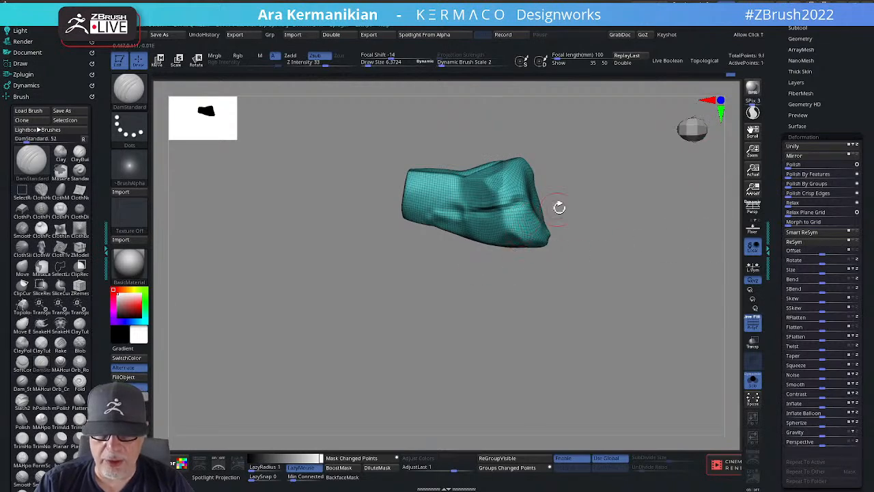
left_click_drag(624, 191, 627, 234)
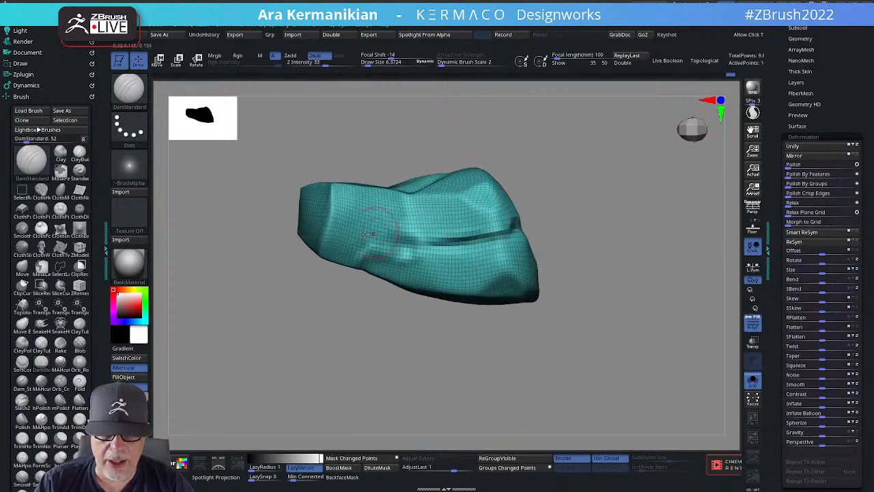
mouse_move(560, 239)
left_mouse_down("alt")
mouse_move(597, 234)
mouse_move(551, 198)
left_mouse_up("alt")
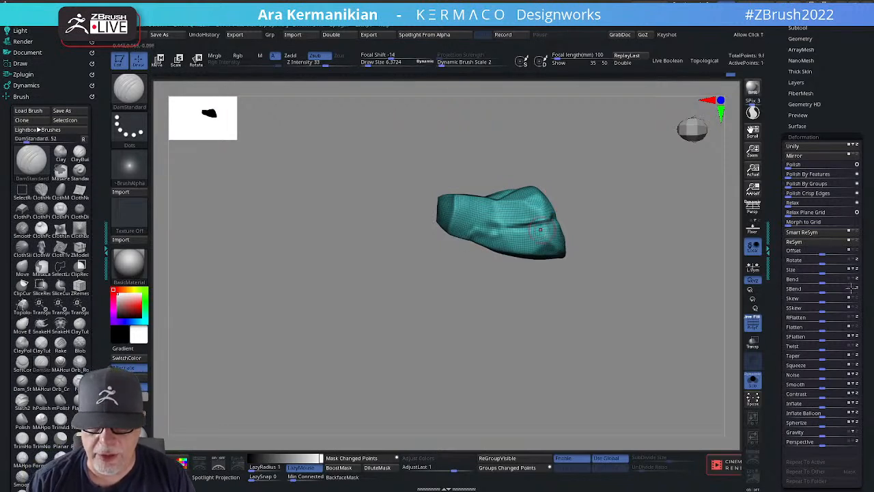
left_click(753, 327)
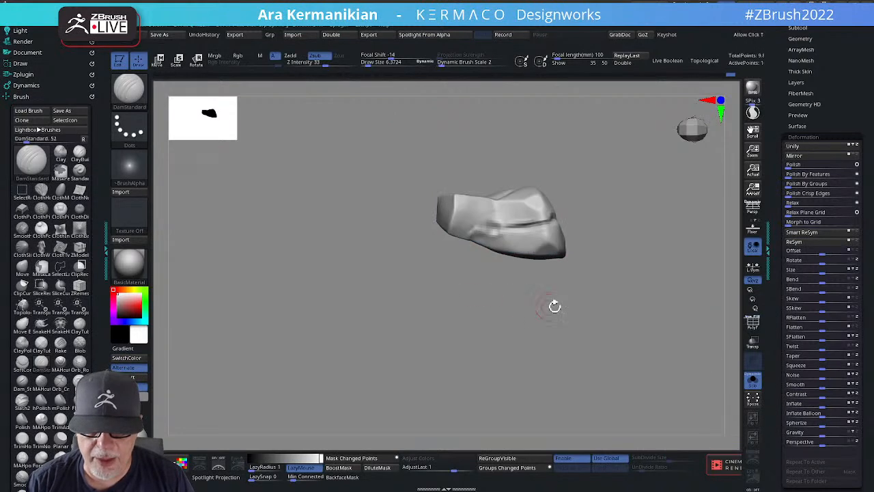
left_click_drag(556, 305, 640, 311)
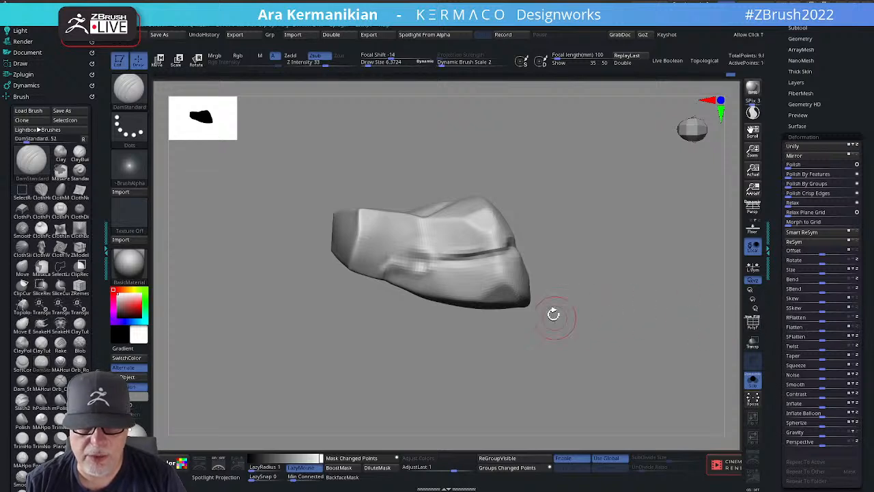
left_click_drag(554, 312, 594, 294)
left_click(751, 321)
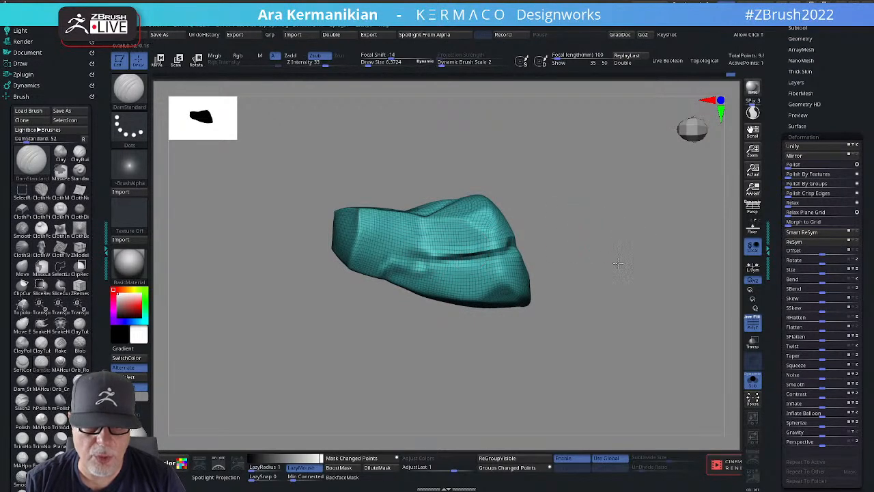
Smooth the crease along the elbow cover and subdivide the mesh once.
mouse_move(618, 264)
left_mouse_down()
mouse_move(495, 249)
mouse_move(494, 241)
left_mouse_up()
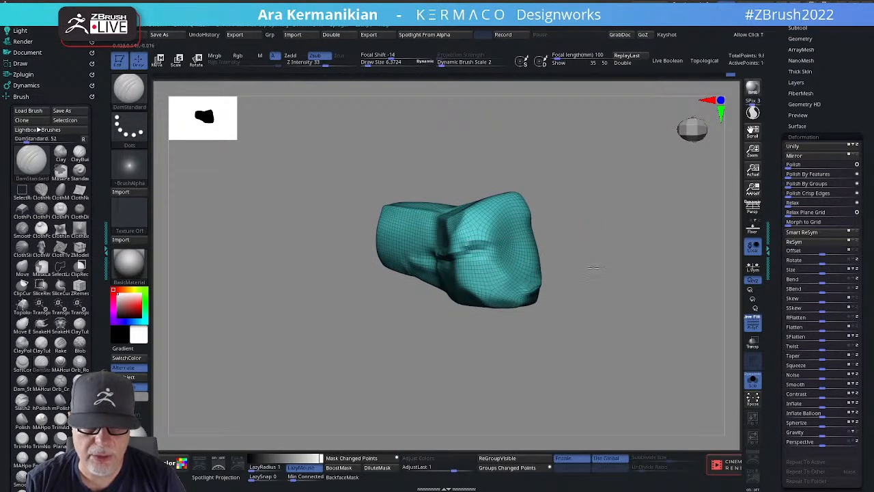
mouse_move(591, 263)
left_mouse_down("alt")
mouse_move(557, 268)
mouse_move(647, 280)
mouse_move(526, 259)
left_mouse_up("alt")
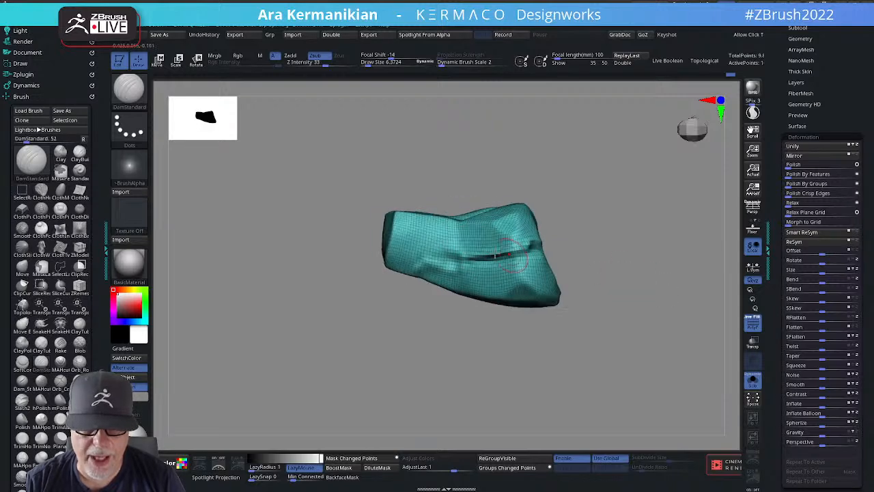
left_click_drag(473, 251, 509, 246, "shift")
left_click_drag(597, 267, 687, 277)
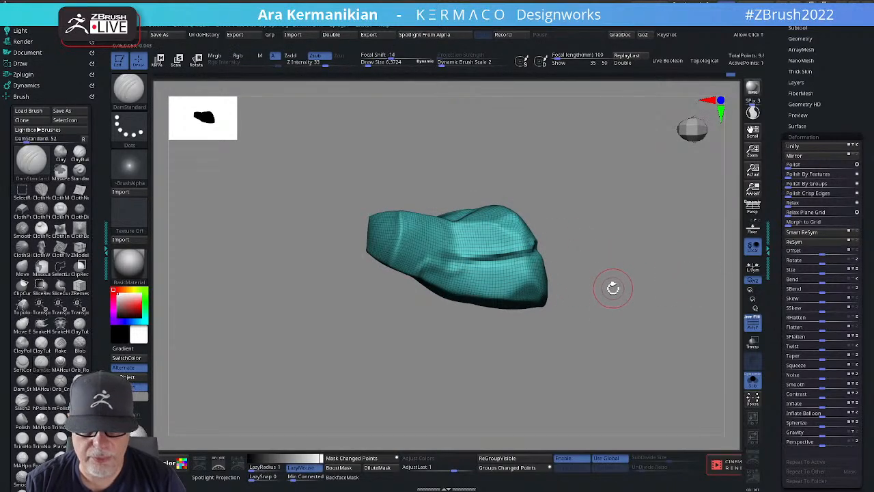
key("ctrl")
left_click_drag(600, 283, 568, 277)
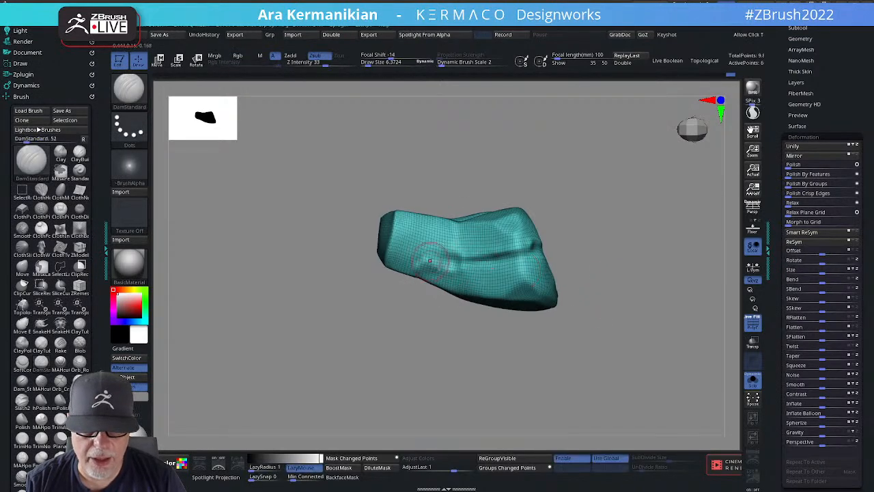
Retrace the crease on the subdivided elbow cover with Dam Standard, extending it toward the wide end.
right_click(475, 267)
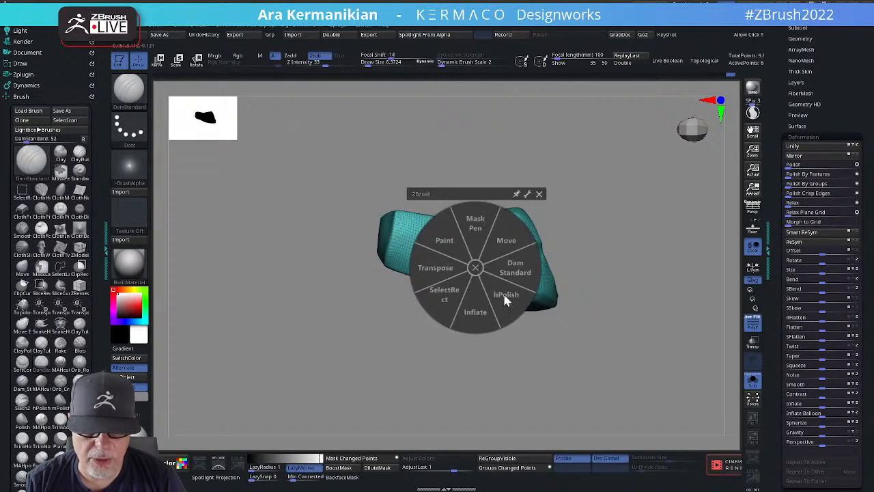
left_click(515, 273)
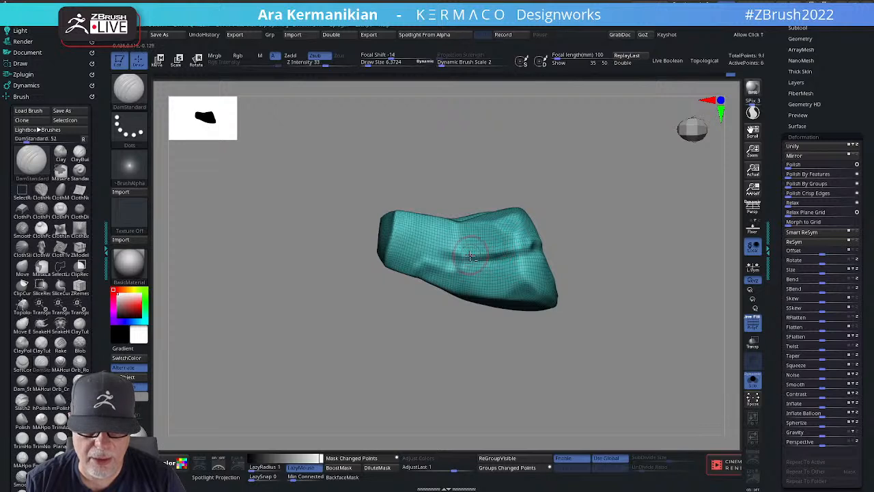
mouse_move(516, 256)
left_mouse_down()
mouse_move(476, 261)
mouse_move(486, 261)
left_mouse_up()
left_click_drag(644, 259, 579, 263)
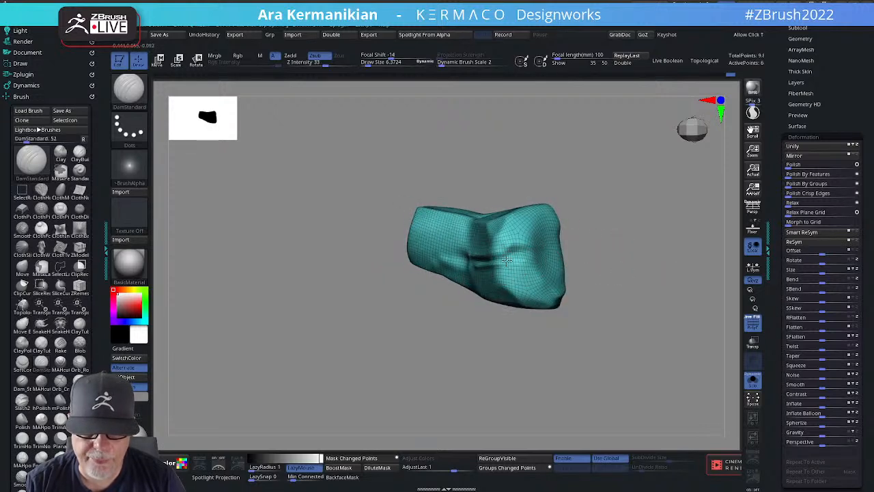
left_click_drag(516, 256, 517, 255)
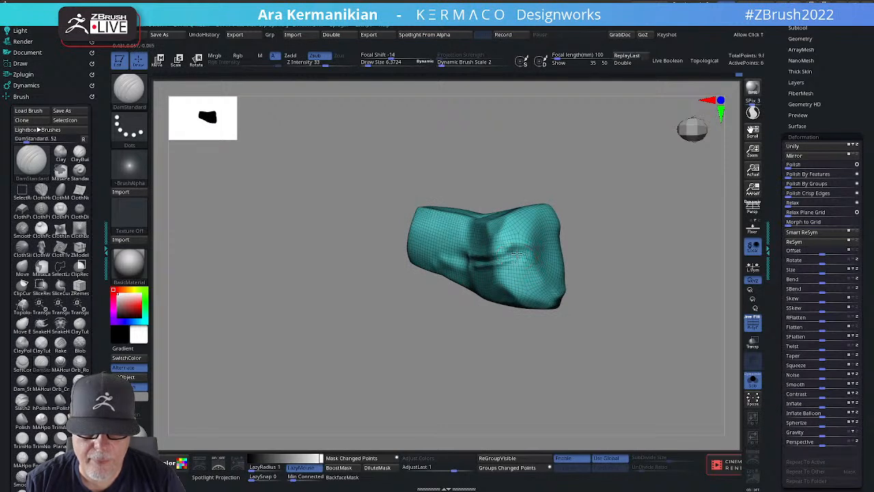
Smooth the surface around the elbow cover's crease and recut the groove's inner end with Dam Standard.
mouse_move(649, 273)
left_mouse_down()
mouse_move(649, 287)
mouse_move(584, 273)
left_mouse_up()
key("shift")
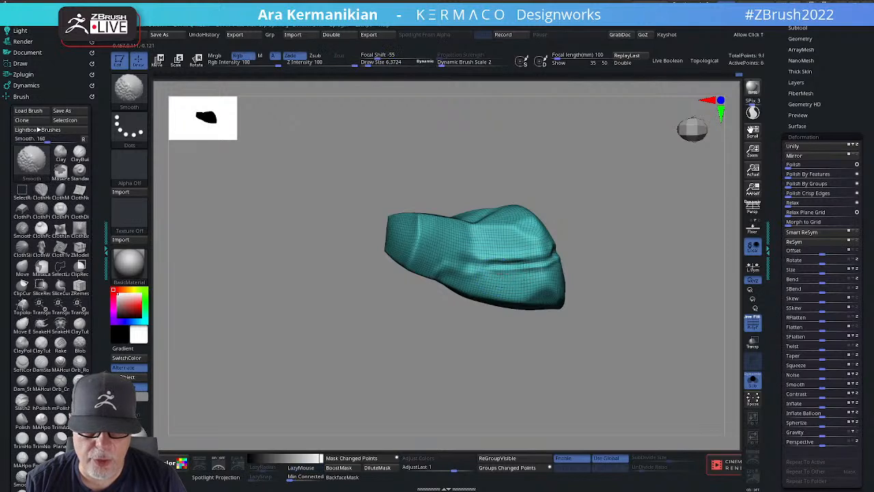
left_click_drag(475, 262, 552, 260)
left_click_drag(482, 262, 459, 260)
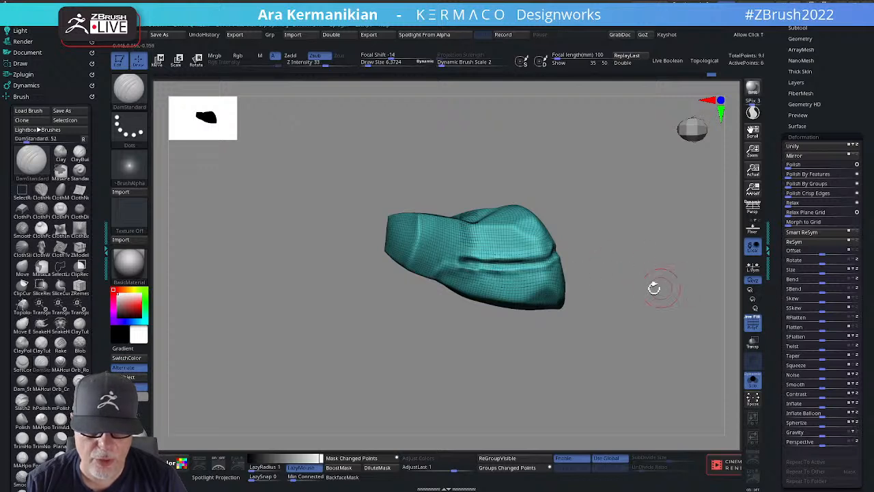
Turn off the PolyFrame display and flatten the surface beside the elbow cover's crease with the hPolish brush.
key("shift")
key("f")
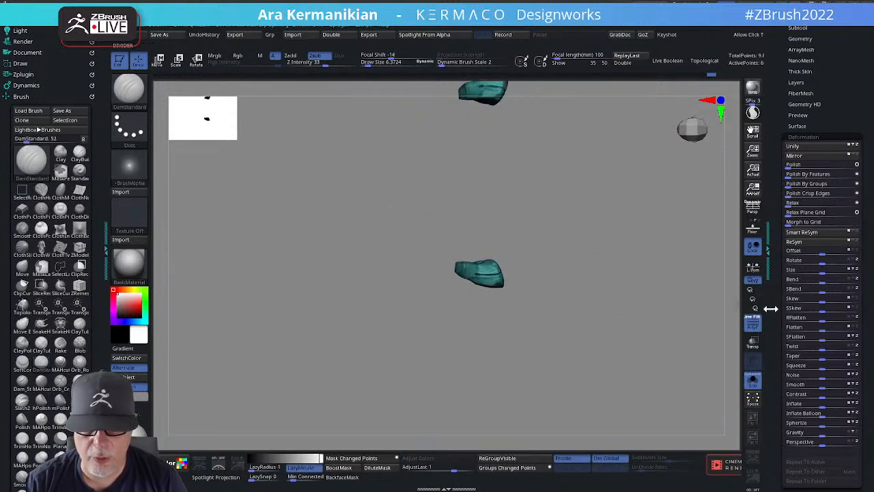
left_click(757, 328)
mouse_move(655, 338)
left_mouse_down()
mouse_move(679, 310)
mouse_move(618, 294)
left_mouse_up()
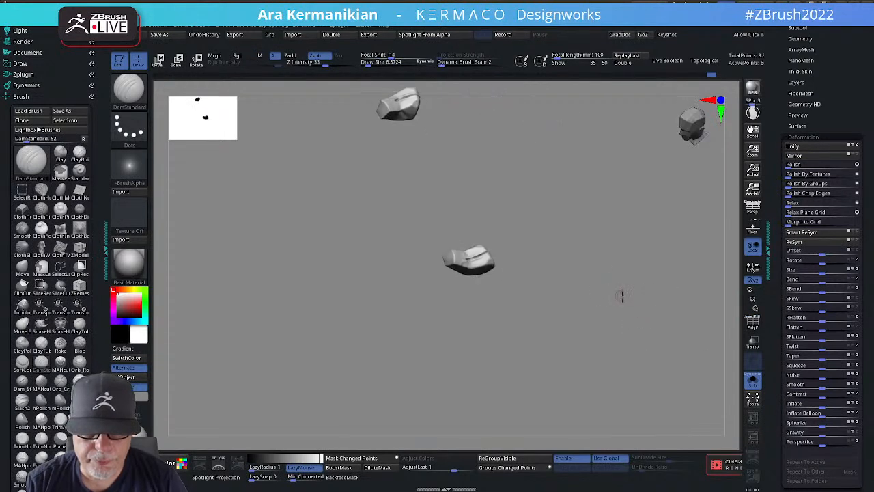
key("f")
right_click(502, 249)
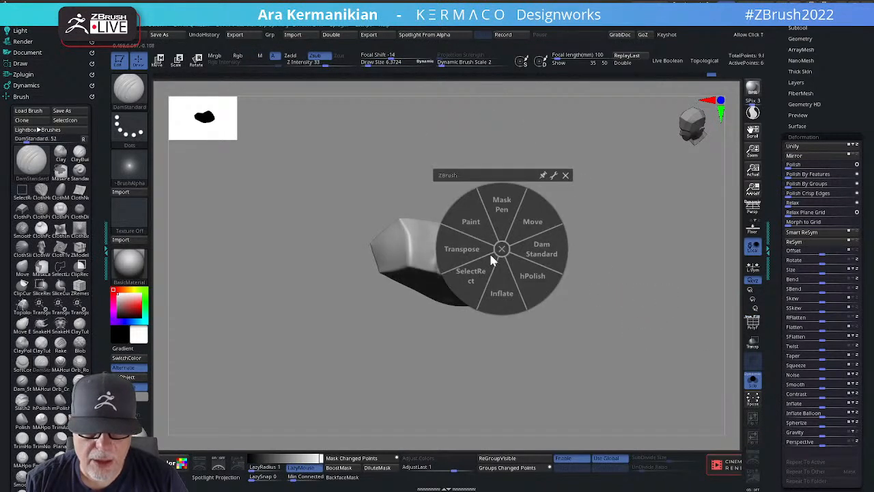
left_click(537, 276)
mouse_move(506, 251)
left_mouse_down()
mouse_move(482, 256)
mouse_move(509, 243)
mouse_move(477, 254)
mouse_move(514, 236)
mouse_move(474, 223)
mouse_move(461, 237)
mouse_move(472, 230)
mouse_move(452, 232)
mouse_move(471, 247)
left_mouse_up()
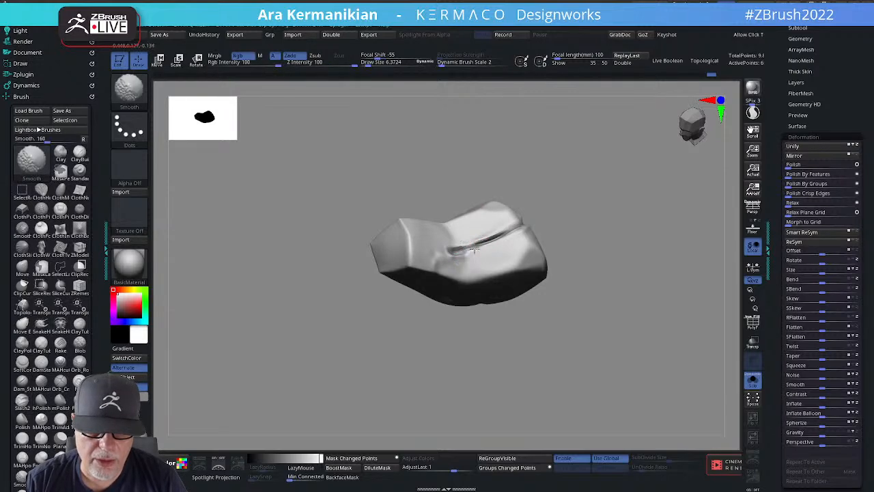
mouse_move(619, 225)
left_mouse_down()
mouse_move(668, 237)
mouse_move(574, 250)
left_mouse_up()
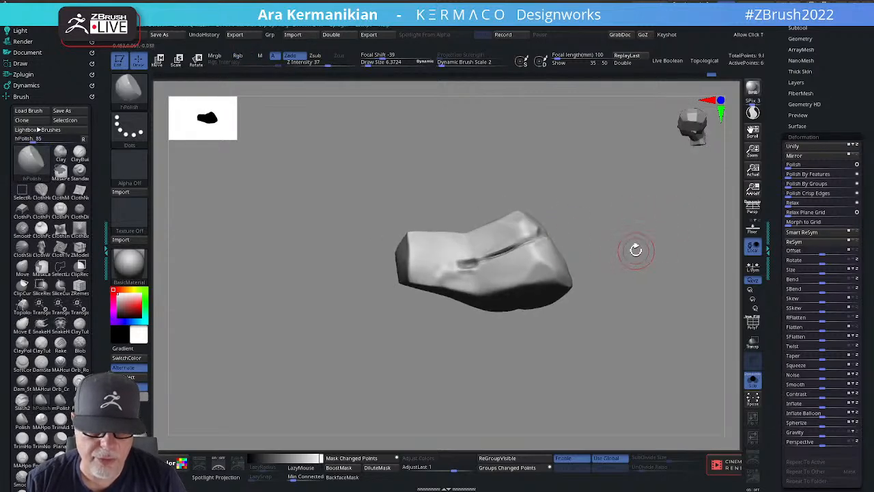
Delete the lower subdivision levels of the elbow cover.
key("ctrl+e")
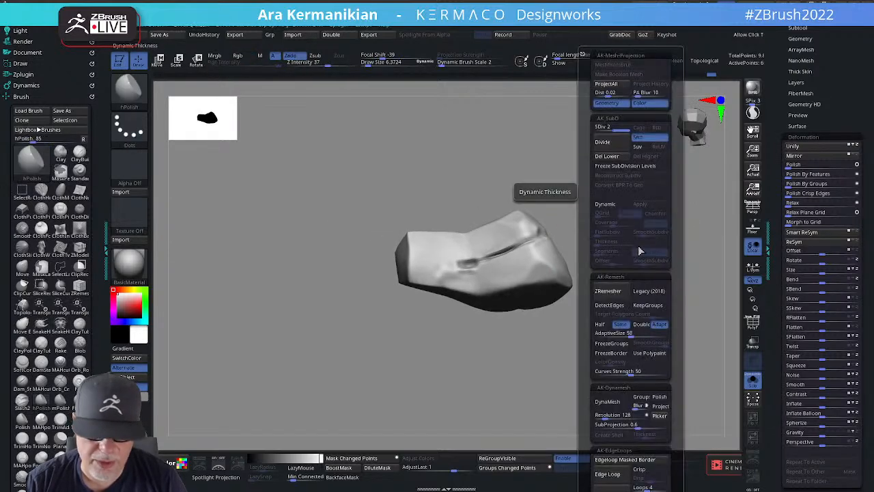
left_click(607, 158)
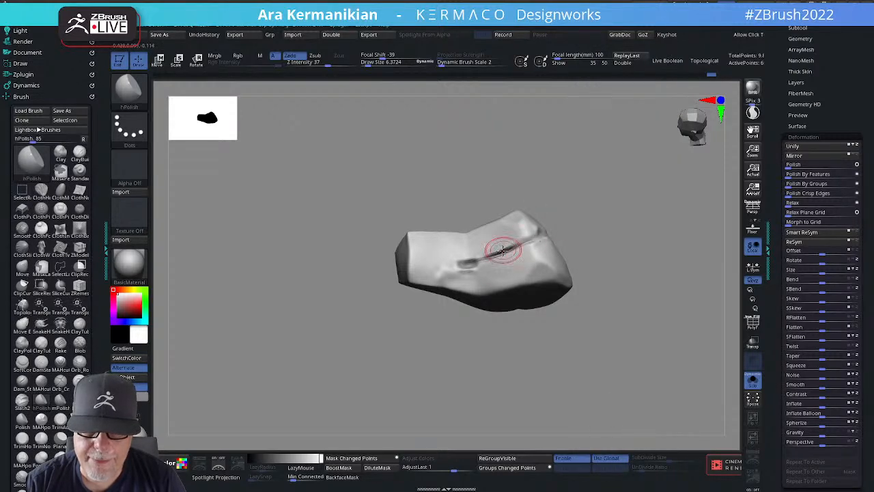
mouse_move(504, 248)
left_mouse_down()
mouse_move(523, 244)
mouse_move(517, 247)
left_mouse_up()
Rebuild the elbow cover's topology with ZRemesher and save the project.
key("ctrl+e")
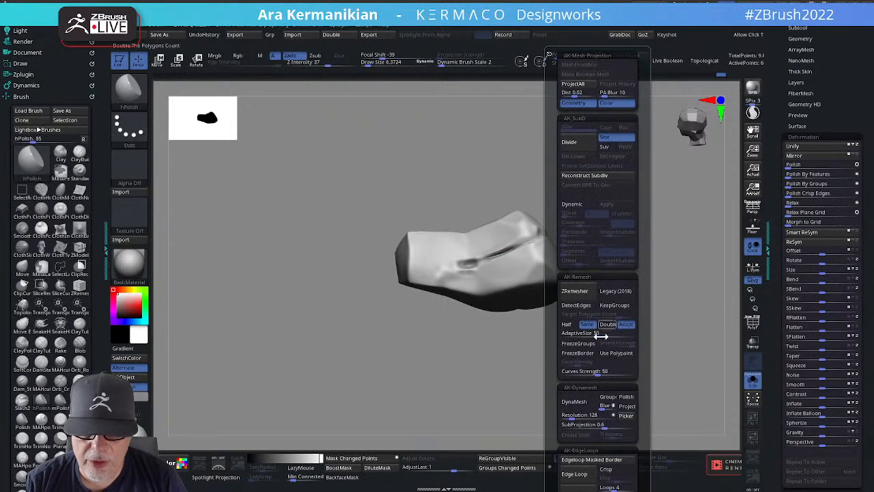
left_click(572, 301)
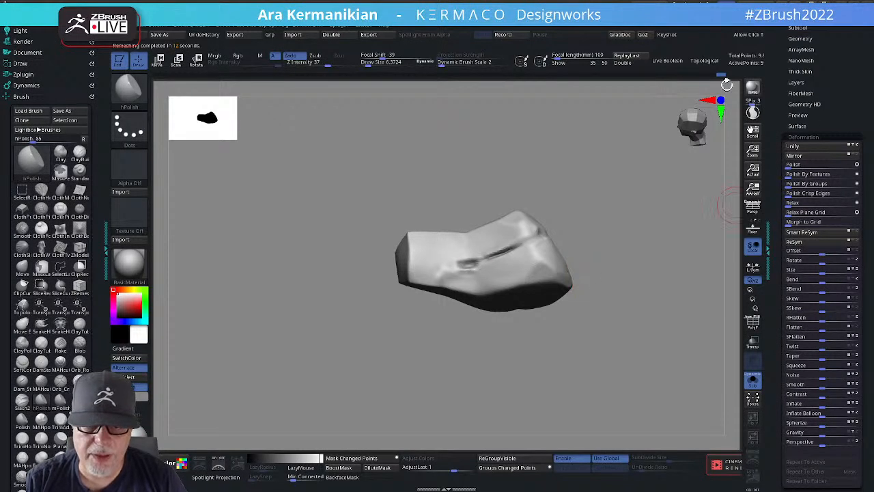
key("ctrl+s")
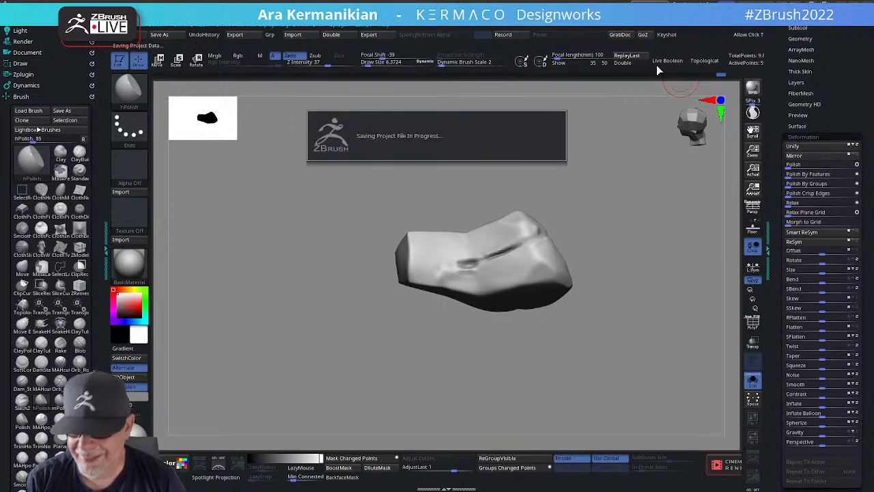
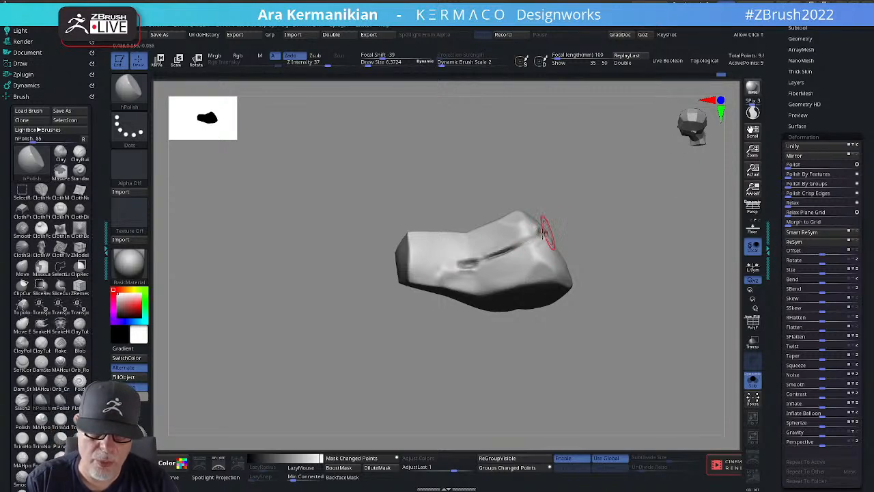
Deepen and sharpen the full length of the crease on the remeshed elbow cover with Dam Standard.
right_click(524, 239)
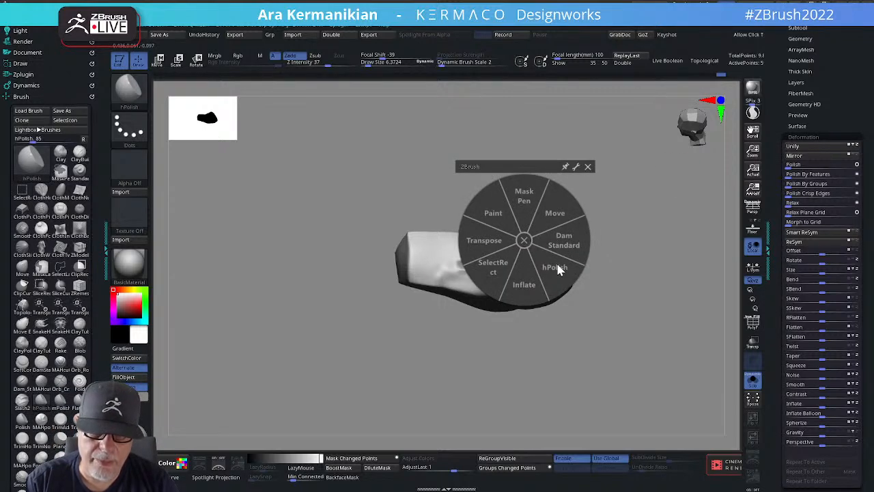
left_click(557, 244)
left_click_drag(471, 263, 531, 238)
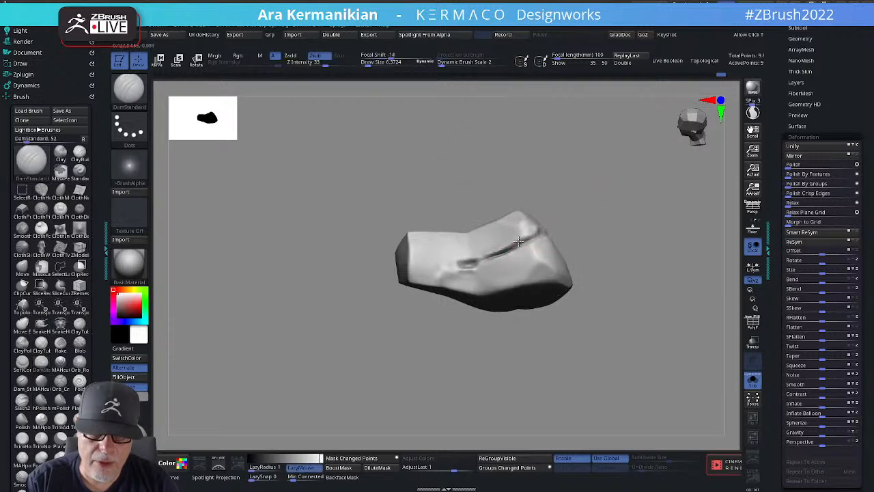
left_click_drag(518, 241, 538, 234)
mouse_move(477, 263)
left_mouse_down()
mouse_move(491, 259)
mouse_move(458, 266)
left_mouse_up()
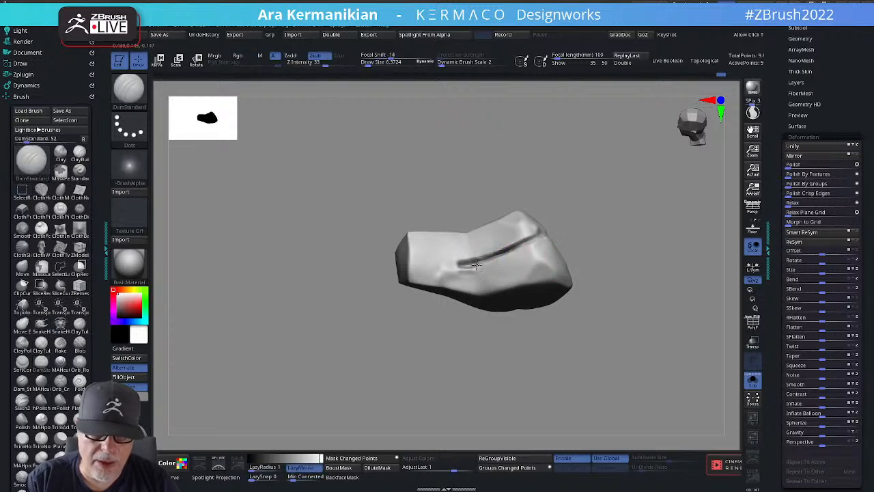
Carve the elbow cover's crease deeper with Dam Standard at its forearm end and smooth the surface around that end.
mouse_move(649, 289)
left_mouse_down()
mouse_move(634, 338)
mouse_move(634, 303)
mouse_move(516, 282)
left_mouse_up()
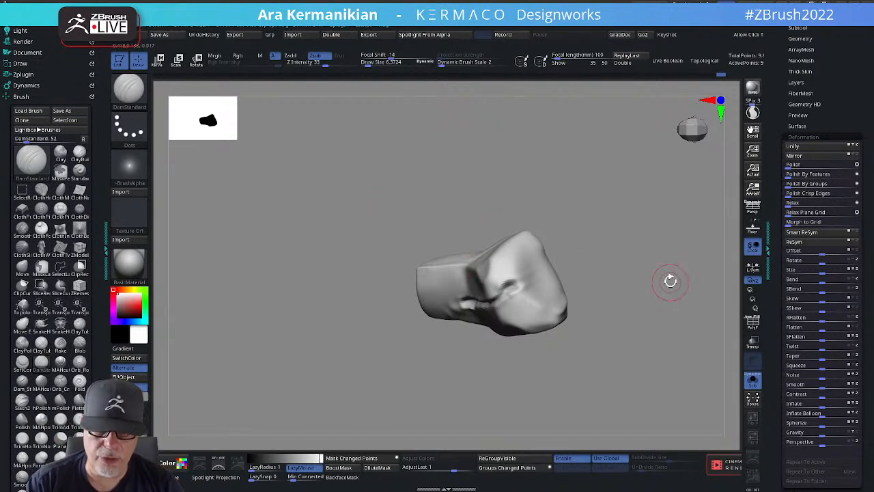
mouse_move(670, 280)
left_mouse_down("alt")
mouse_move(621, 273)
mouse_move(613, 311)
left_mouse_up("alt")
left_click_drag(448, 276, 472, 267)
left_click_drag(477, 272, 457, 293)
left_click_drag(575, 279, 496, 249, "alt")
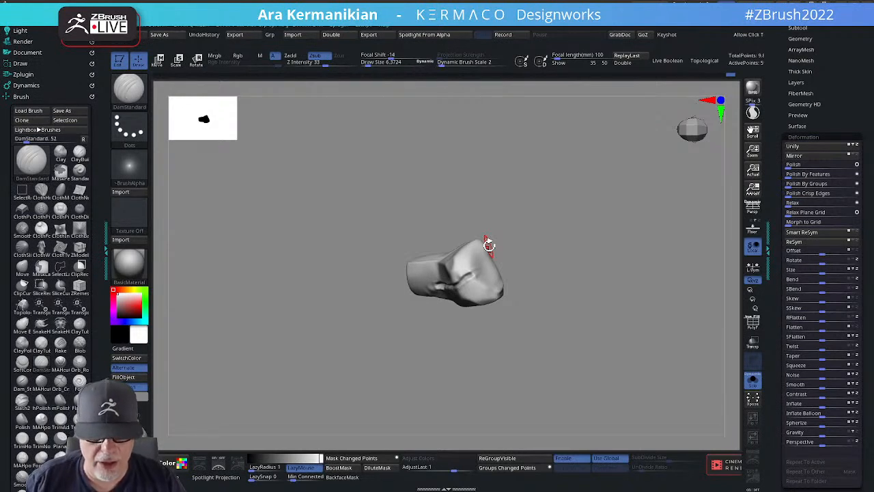
mouse_move(593, 201)
left_mouse_down()
mouse_move(525, 226)
mouse_move(559, 242)
mouse_move(600, 235)
mouse_move(589, 211)
mouse_move(600, 213)
mouse_move(577, 217)
left_mouse_up()
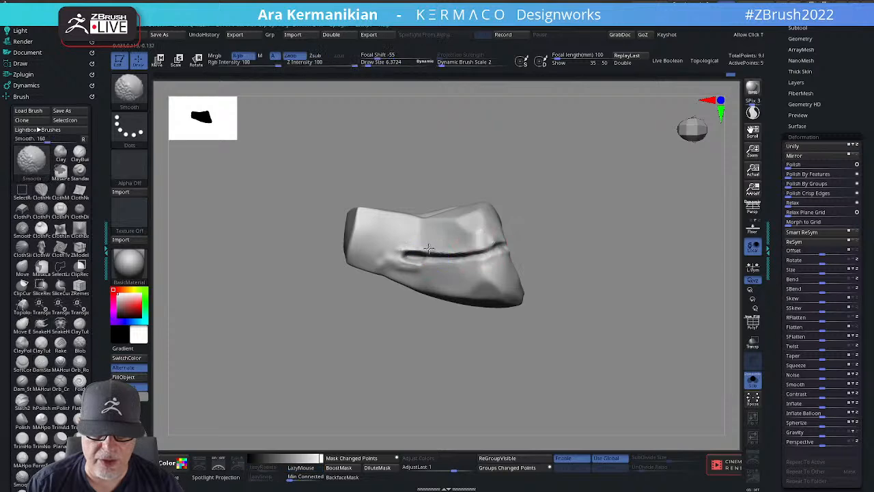
left_click_drag(399, 252, 411, 269, "shift")
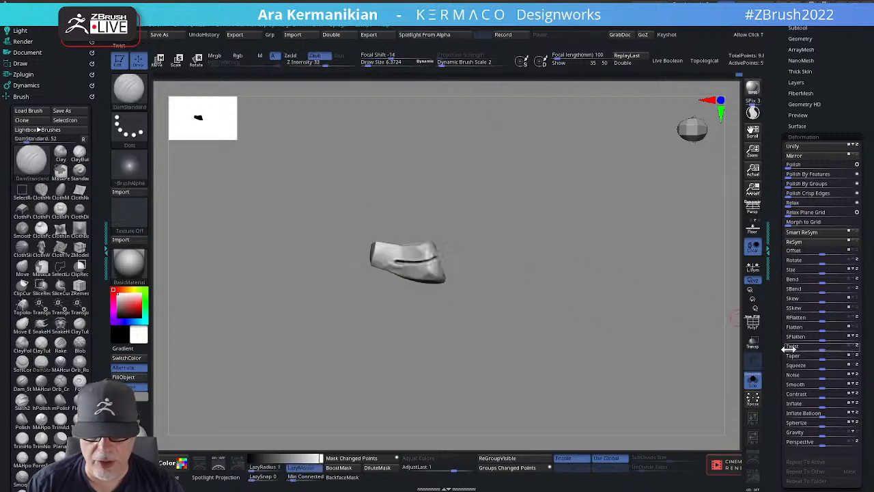
Show the whole figure again and undo the recent crease strokes on the elbow cover.
left_click(753, 379)
mouse_move(707, 352)
left_mouse_down()
mouse_move(632, 340)
mouse_move(605, 312)
mouse_move(614, 307)
mouse_move(574, 313)
left_mouse_up()
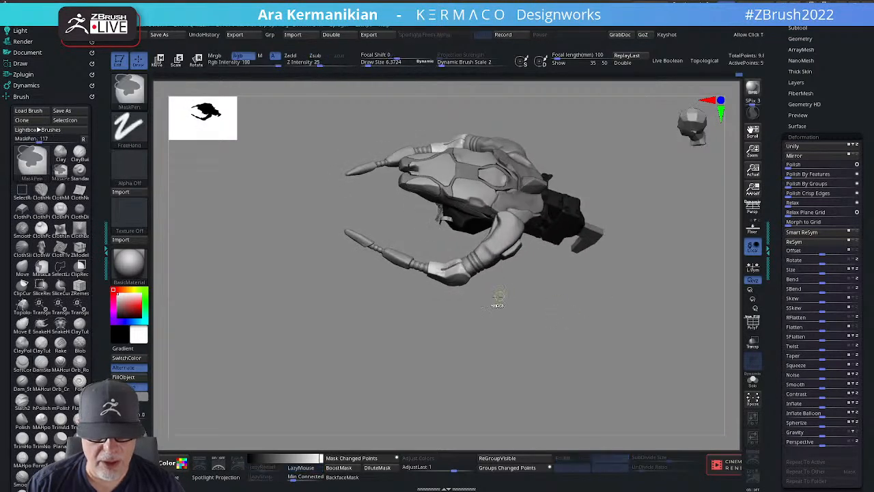
key("ctrl+z")
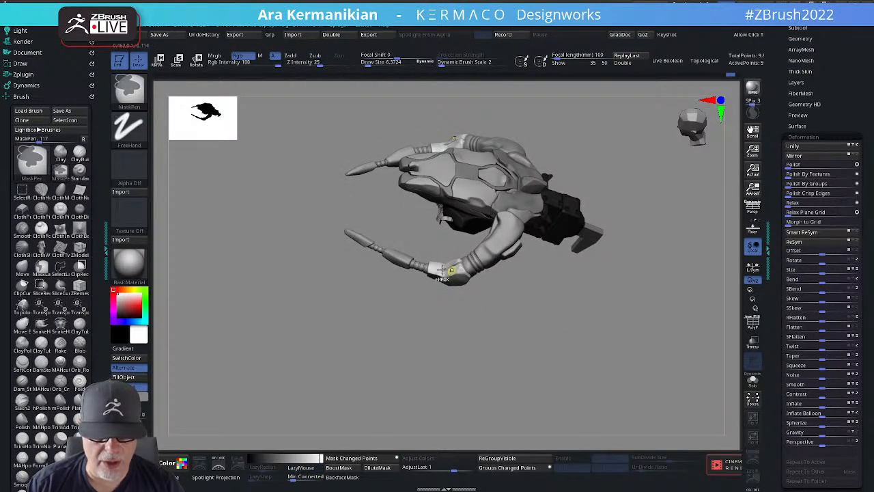
mouse_move(531, 316)
left_mouse_down()
mouse_move(527, 328)
mouse_move(586, 326)
mouse_move(588, 338)
left_mouse_up()
key("ctrl+z")
key("ctrl+z")
key("ctrl+z")
key("ctrl+z")
key("ctrl+z")
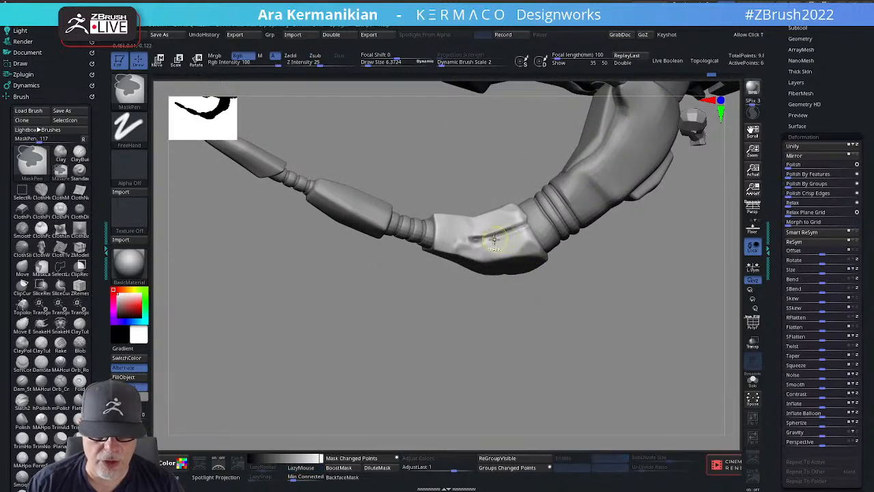
key("ctrl+z")
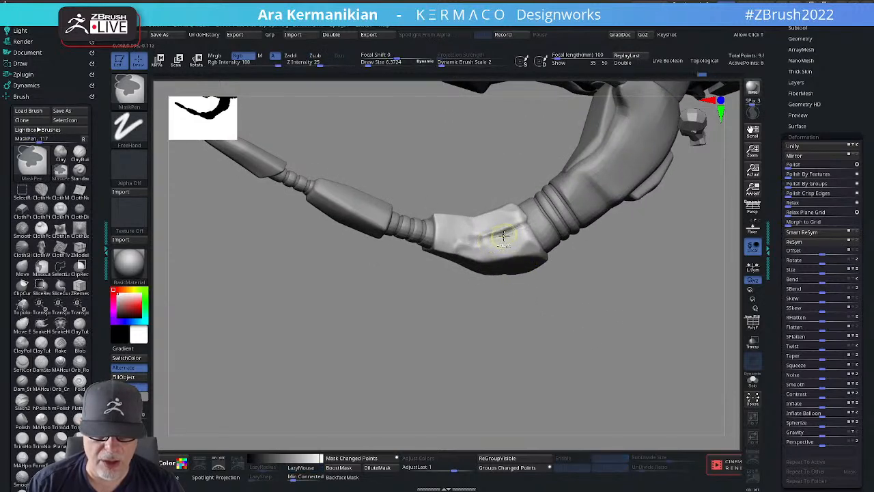
key("ctrl+z")
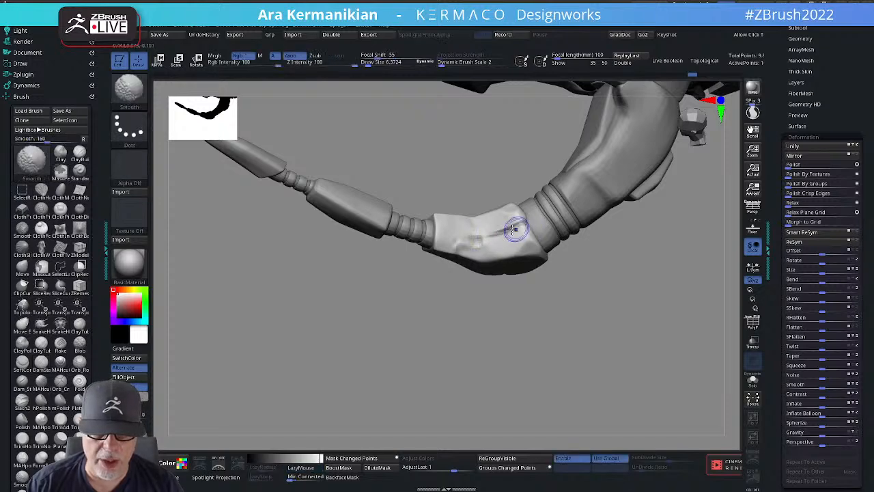
Smooth away the remaining crease on the elbow cover and accept discarding the newer undo history.
mouse_move(514, 230)
left_mouse_down("shift")
mouse_move(523, 224)
mouse_move(480, 238)
left_mouse_up("shift")
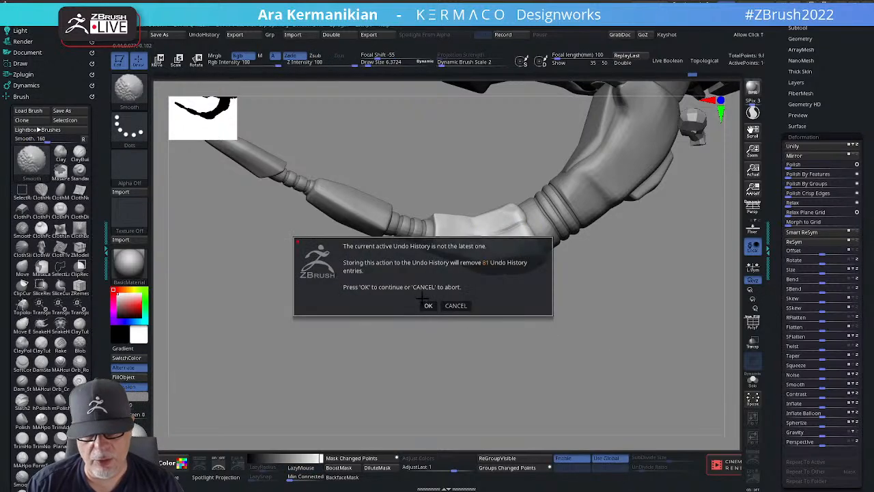
left_click(424, 304)
left_click_drag(531, 352, 593, 293)
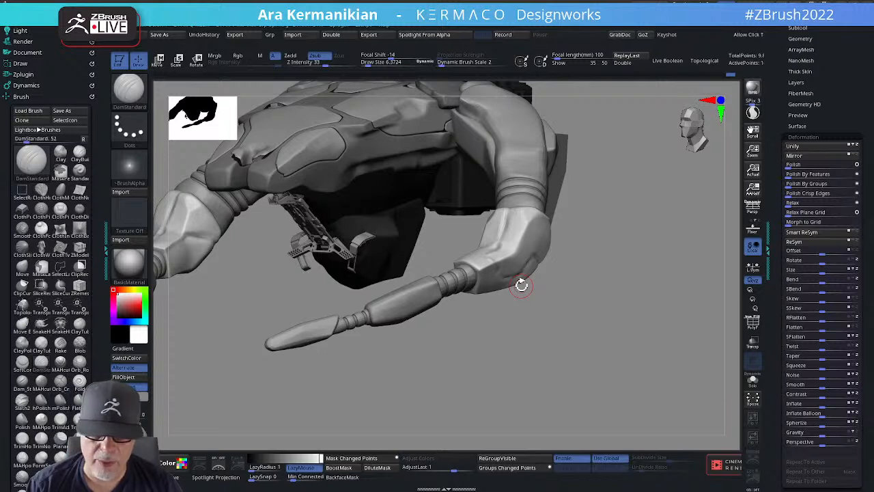
left_click_drag(557, 325, 537, 331)
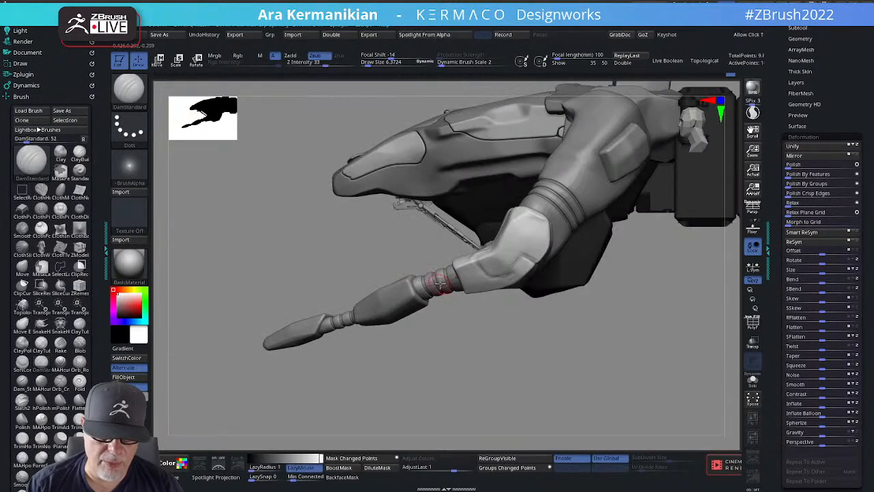
Adjust the elbow cover's shape near the forearm joint with the Move brush.
key("b")
key("m")
key("v")
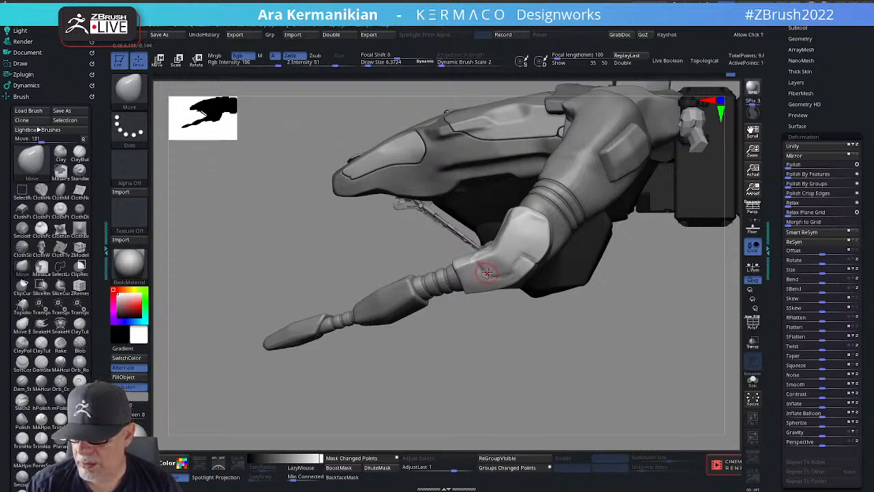
key("s")
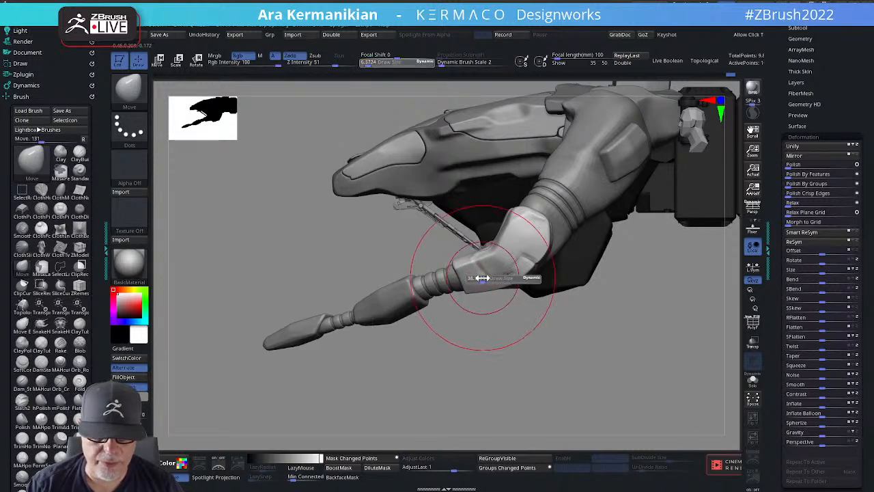
mouse_move(482, 278)
left_mouse_down()
mouse_move(456, 274)
mouse_move(466, 293)
left_mouse_up()
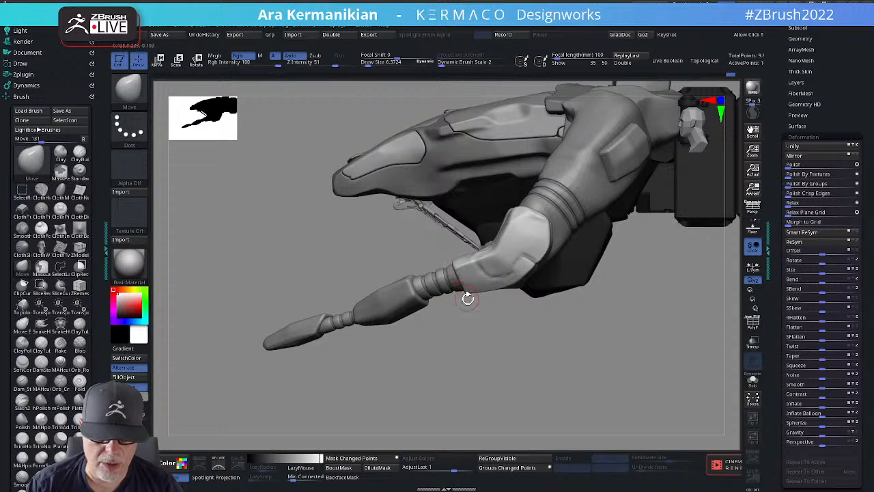
mouse_move(489, 342)
left_mouse_down()
mouse_move(488, 273)
mouse_move(501, 285)
mouse_move(451, 258)
left_mouse_up()
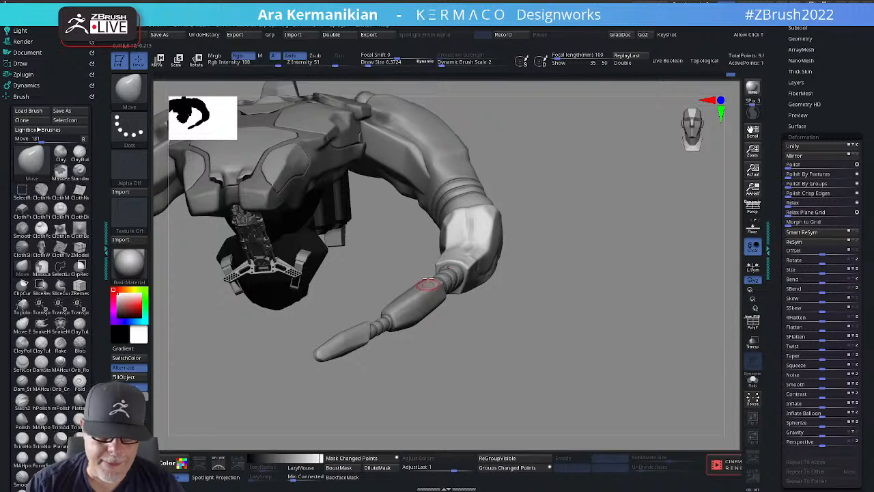
left_click_drag(611, 316, 518, 382)
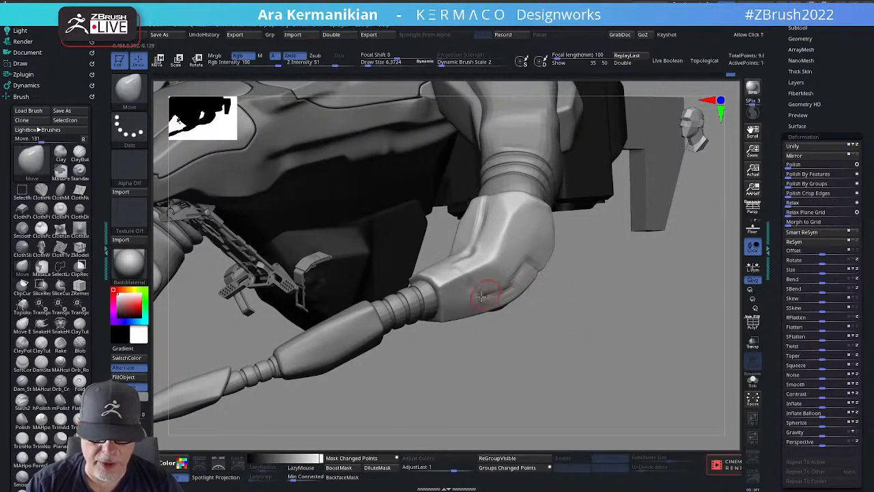
Carve a short groove along the lower outer side of the elbow cover with Dam Standard.
right_click(473, 247)
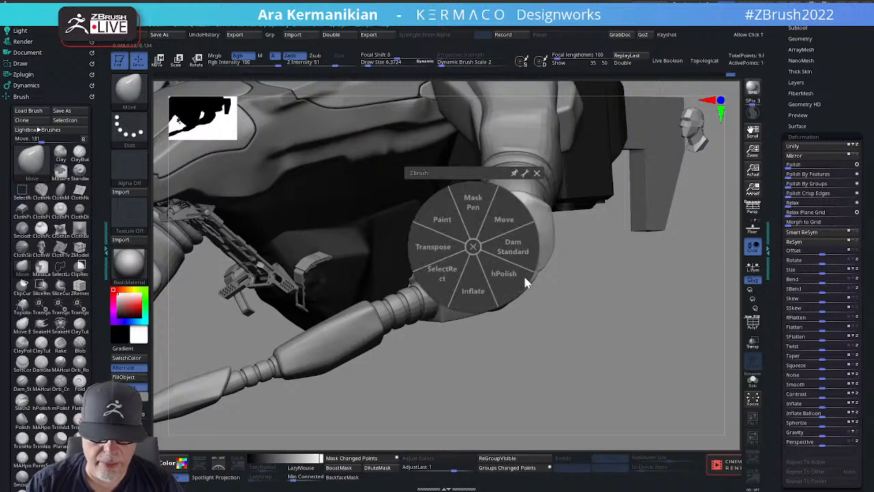
left_click(516, 253)
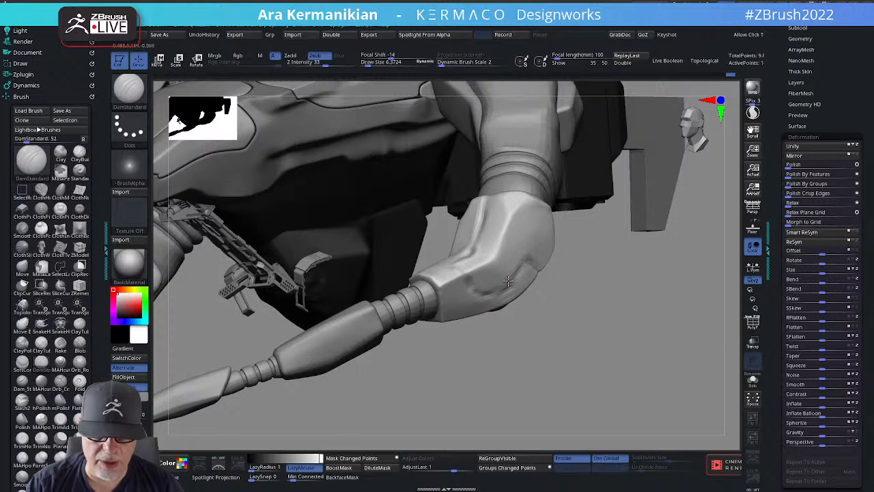
mouse_move(605, 312)
left_mouse_down()
mouse_move(572, 314)
mouse_move(581, 355)
mouse_move(567, 332)
mouse_move(593, 317)
mouse_move(595, 269)
left_mouse_up()
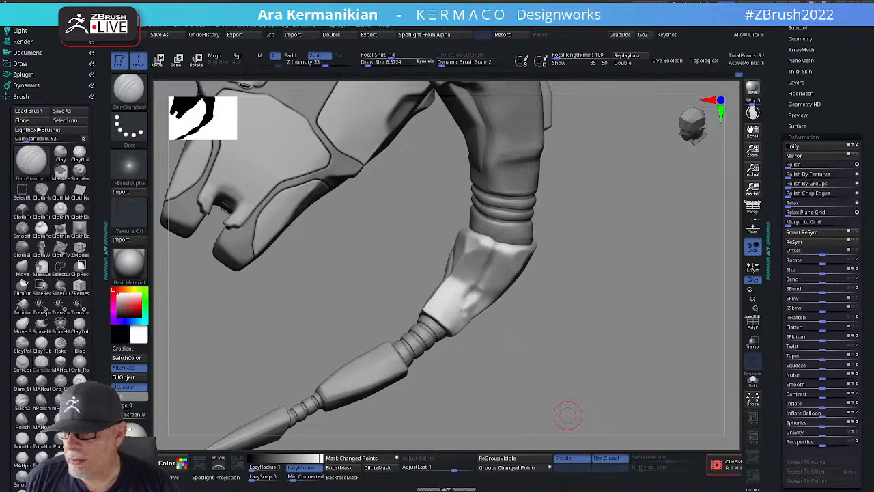
Switch to the browser, look through the image results for "azeron cyborg gaming keypad", and return to ZBrush.
left_click_drag(307, 491, 527, 1)
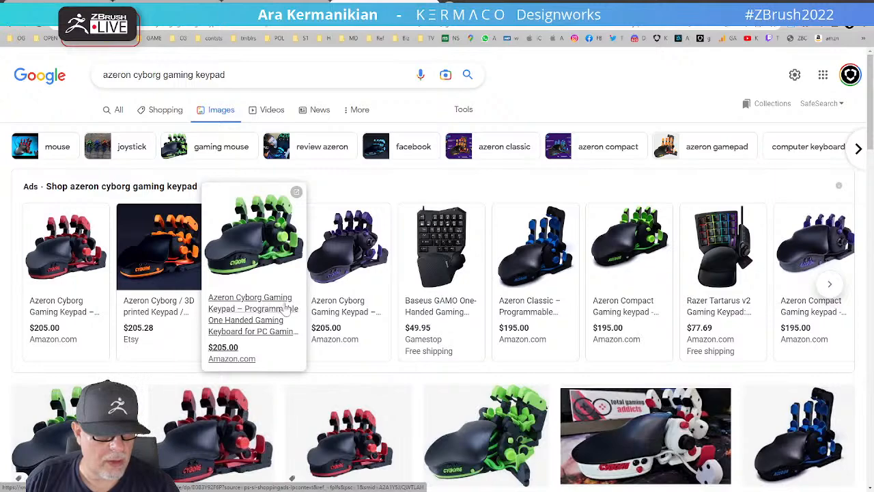
scroll(301, 327, "down", 3)
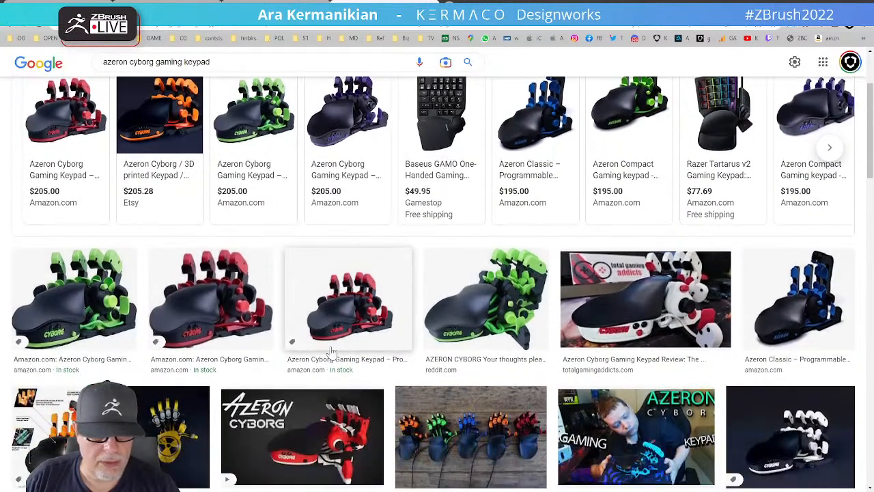
scroll(330, 351, "down", 3)
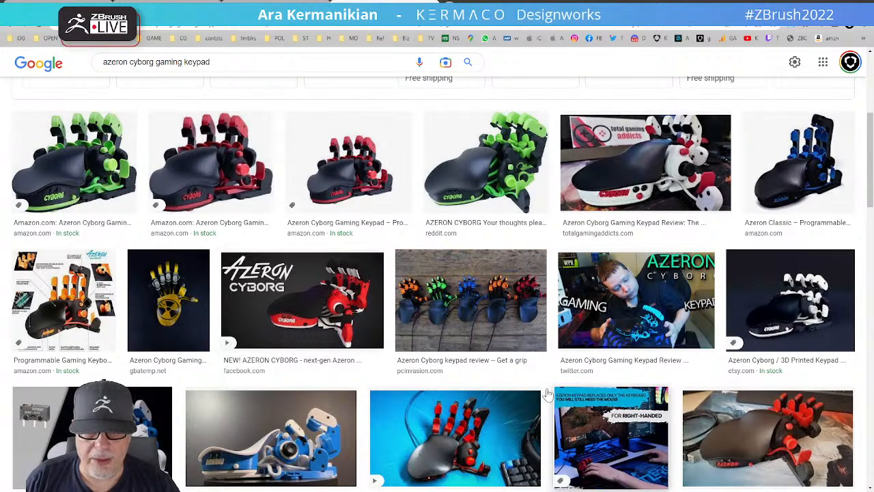
scroll(374, 329, "up", 5)
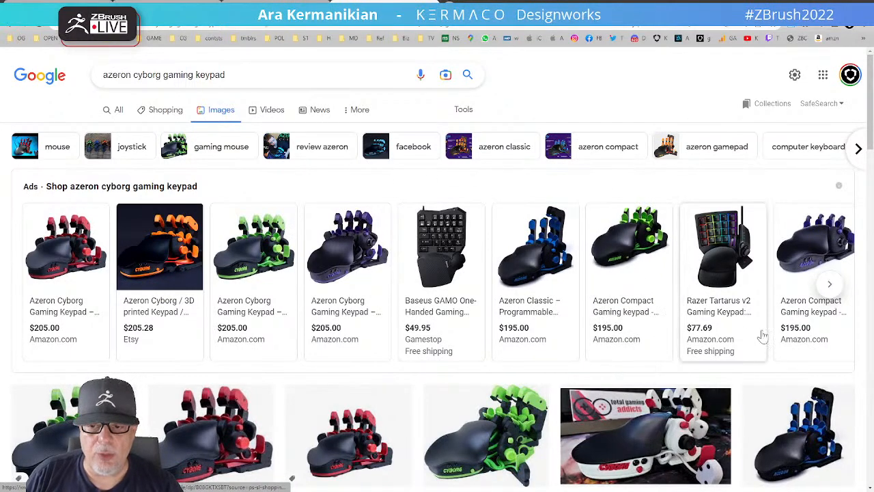
mouse_move(748, 253)
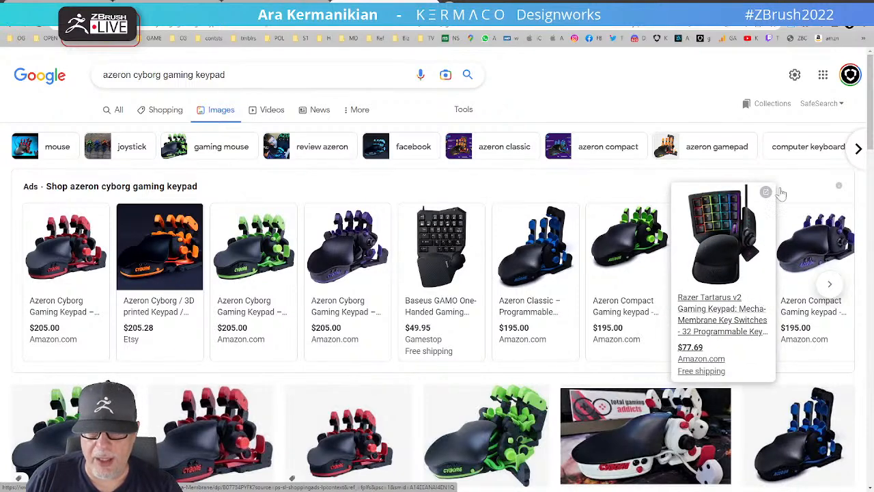
left_click_drag(758, 8, 873, 220)
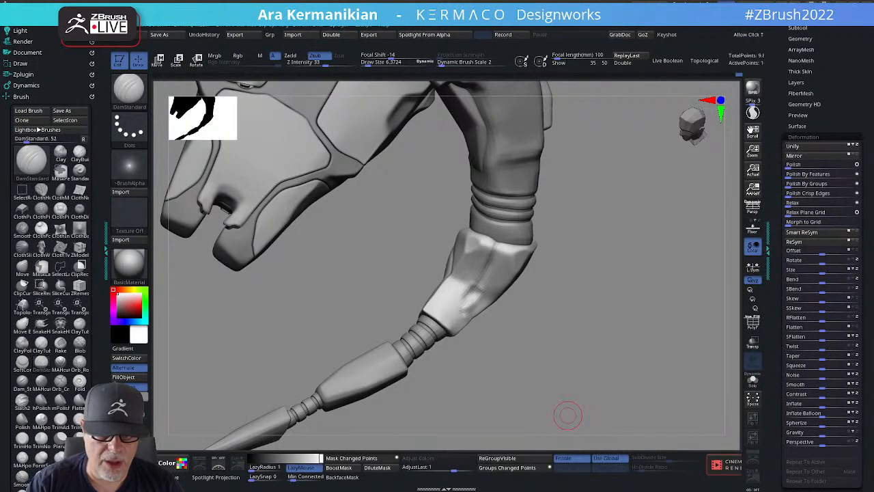
Mask the outer face of the elbow cover from the upper-arm rim down to the carved groove with MaskPen.
left_click_drag(555, 318, 513, 289)
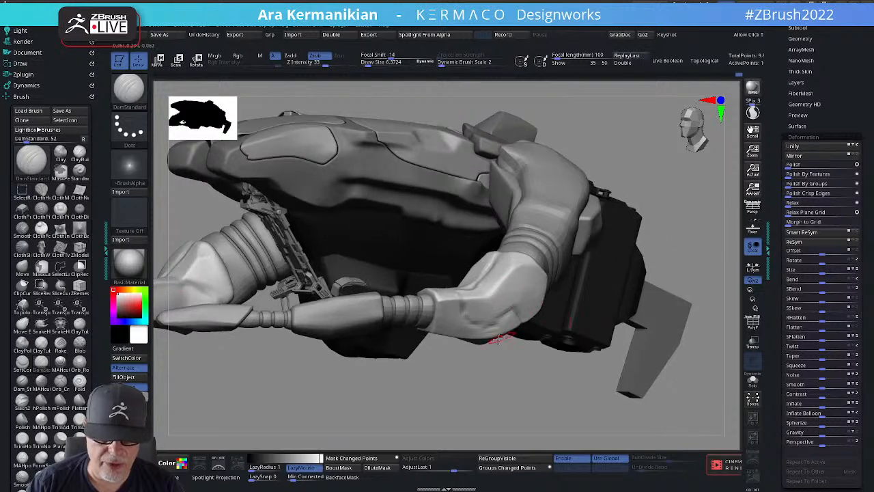
mouse_move(519, 386)
left_mouse_down()
mouse_move(555, 370)
mouse_move(533, 356)
mouse_move(572, 360)
mouse_move(579, 350)
left_mouse_up()
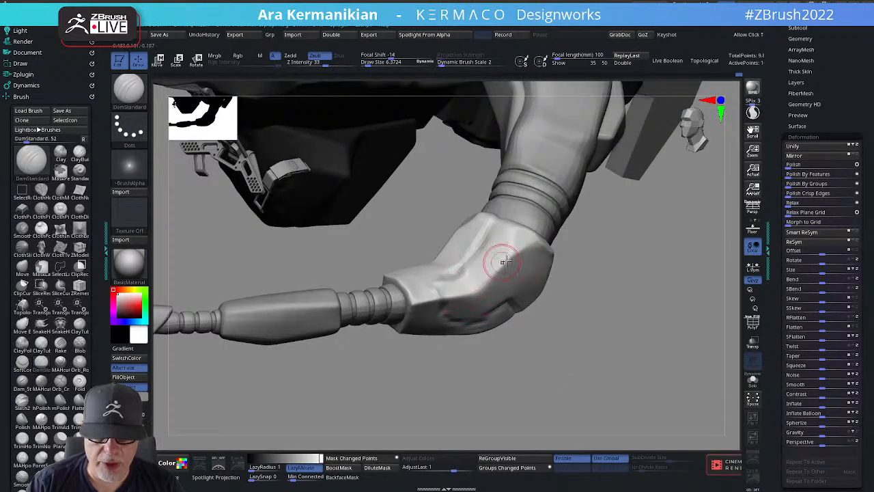
key("ctrl")
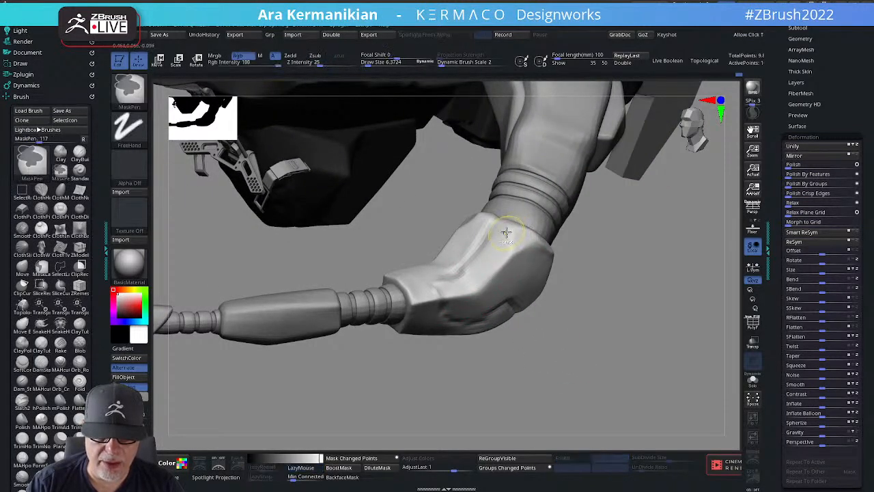
mouse_move(507, 238)
left_mouse_down("ctrl")
mouse_move(501, 225)
mouse_move(472, 272)
mouse_move(480, 278)
mouse_move(437, 292)
mouse_move(435, 283)
mouse_move(483, 280)
mouse_move(460, 302)
mouse_move(476, 310)
mouse_move(512, 287)
mouse_move(496, 268)
left_mouse_up("ctrl")
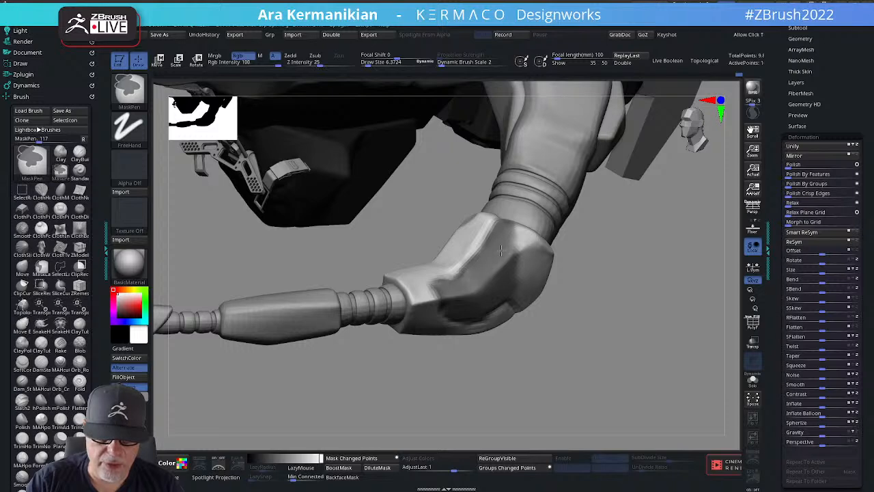
left_click_drag(616, 357, 577, 374)
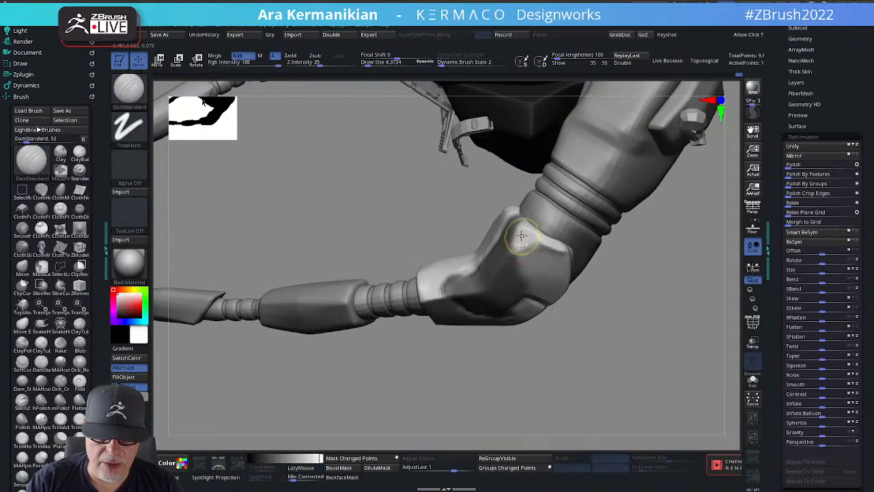
left_click_drag(523, 237, 525, 226, "ctrl")
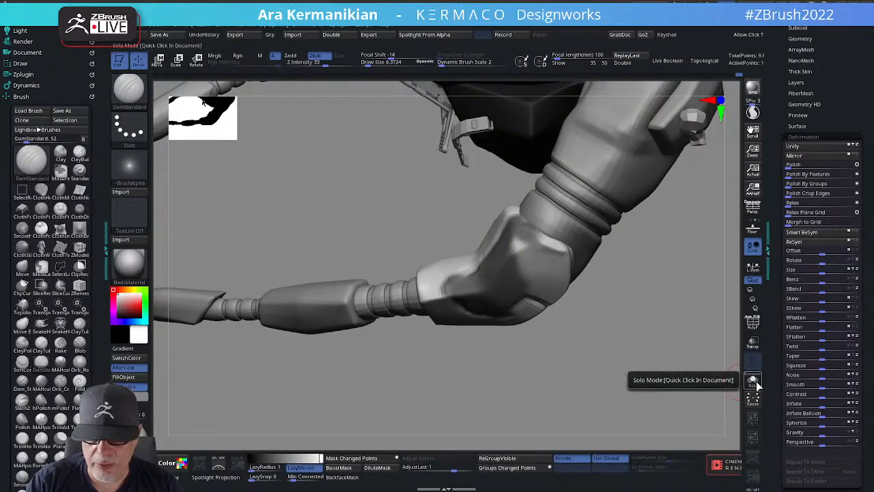
Isolate the elbow covers in Solo mode and extend the painted mask across the outer face.
left_click(753, 380)
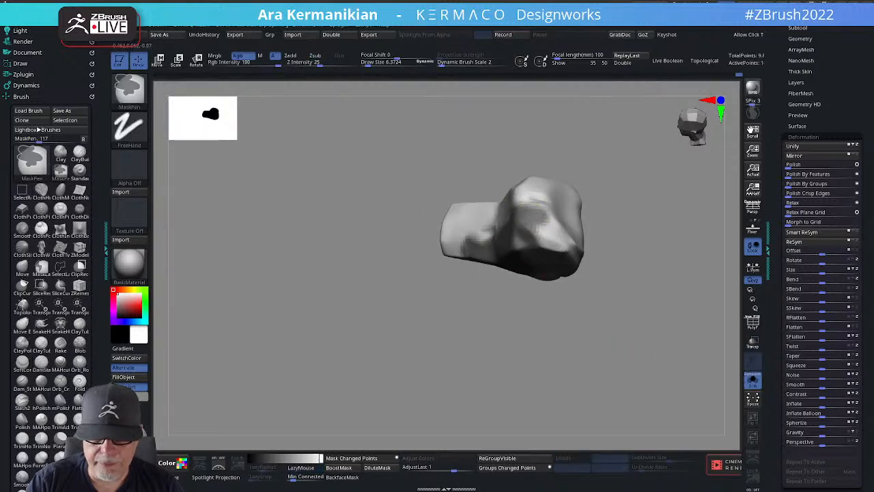
mouse_move(539, 216)
left_mouse_down("ctrl")
mouse_move(550, 235)
mouse_move(522, 241)
mouse_move(549, 247)
mouse_move(576, 275)
mouse_move(596, 341)
mouse_move(580, 355)
left_mouse_up("ctrl")
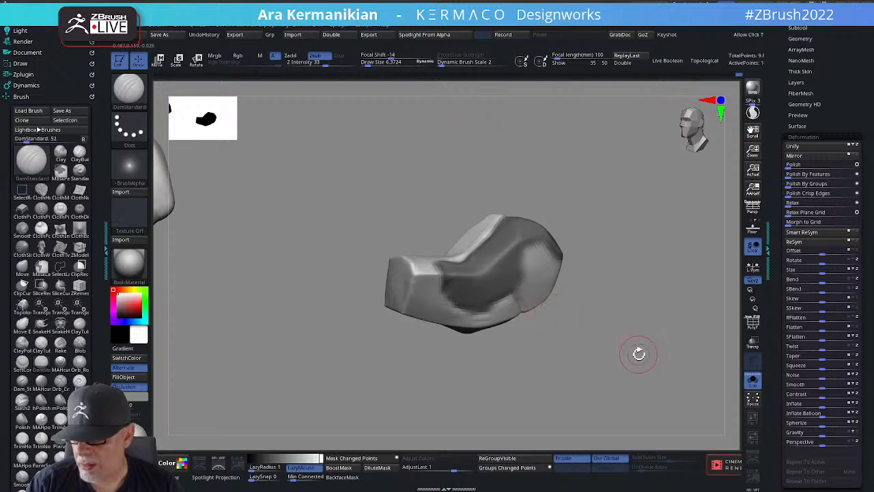
left_click_drag(638, 354, 632, 362)
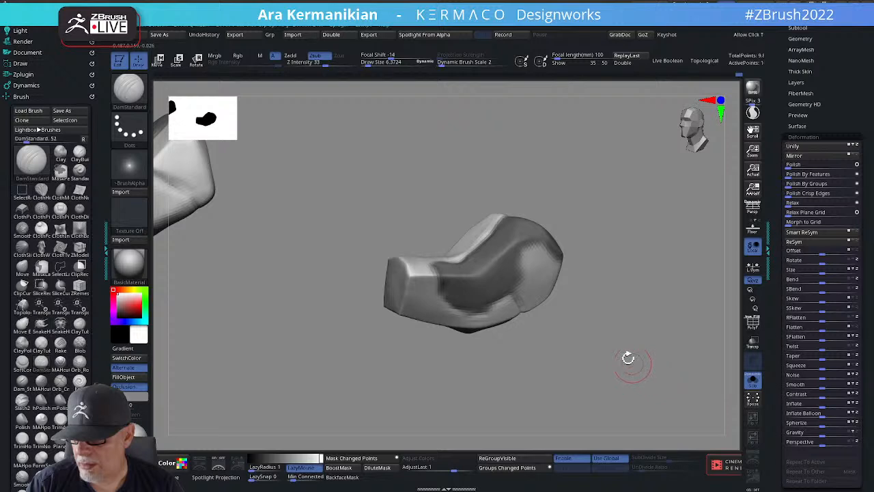
Extend the painted mask around the elbow cover's upper rim and side, convert it to a polygroup and display the polyframe.
key("ctrl")
mouse_move(533, 250)
left_mouse_down("ctrl")
mouse_move(519, 269)
mouse_move(526, 300)
mouse_move(541, 284)
mouse_move(544, 252)
mouse_move(533, 299)
mouse_move(485, 253)
mouse_move(459, 264)
left_mouse_up("ctrl")
key("ctrl")
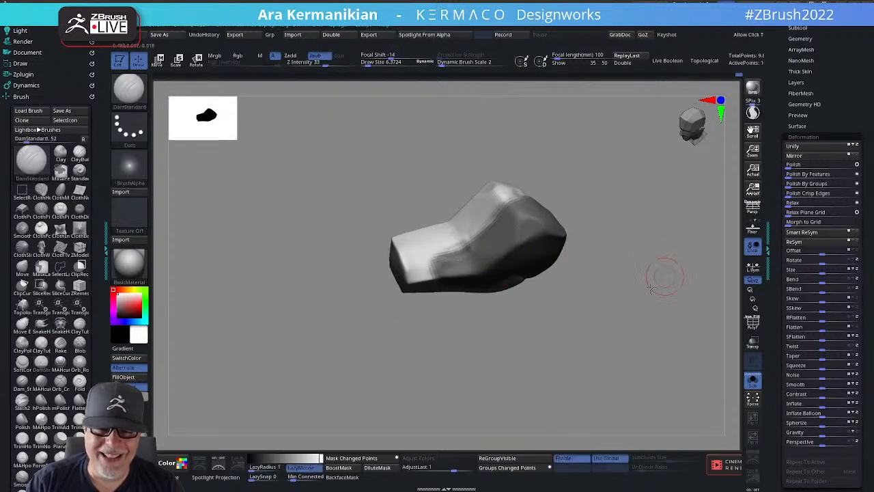
left_click_drag(665, 278, 601, 336)
left_click_drag(519, 242, 502, 228, "ctrl")
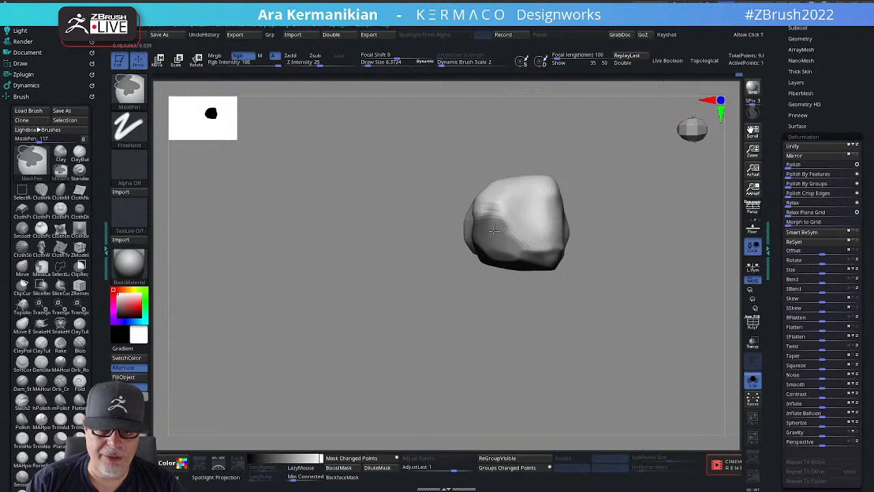
left_click_drag(649, 262, 593, 219)
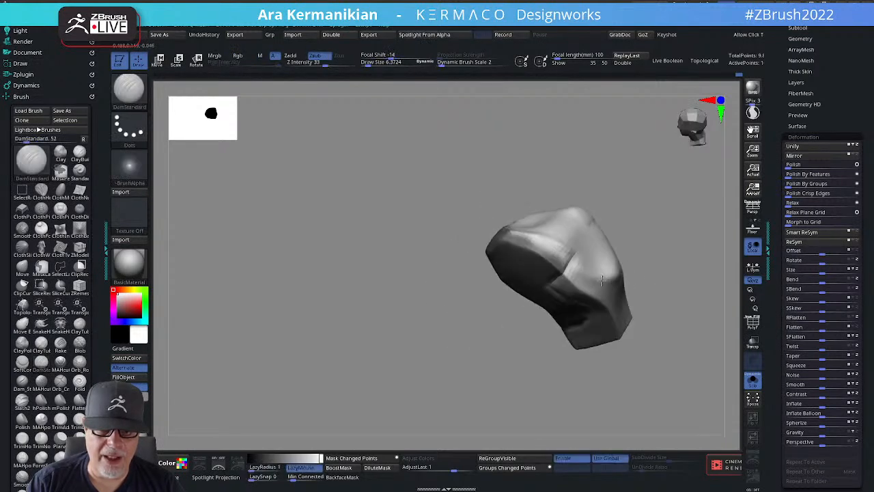
mouse_move(508, 230)
left_mouse_down("ctrl")
mouse_move(553, 258)
mouse_move(536, 239)
mouse_move(555, 255)
mouse_move(556, 246)
mouse_move(566, 261)
left_mouse_up("ctrl")
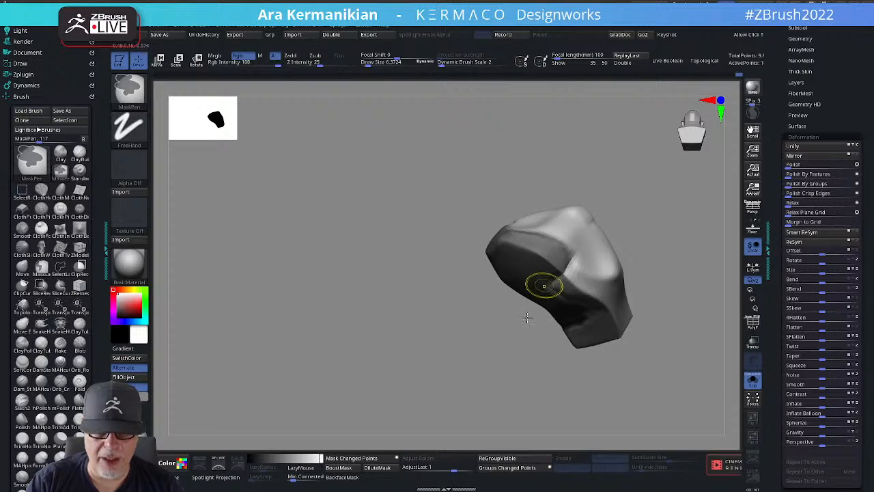
mouse_move(526, 318)
left_mouse_down()
mouse_move(507, 360)
mouse_move(614, 311)
mouse_move(605, 315)
mouse_move(665, 305)
mouse_move(668, 320)
left_mouse_up()
left_click(751, 324)
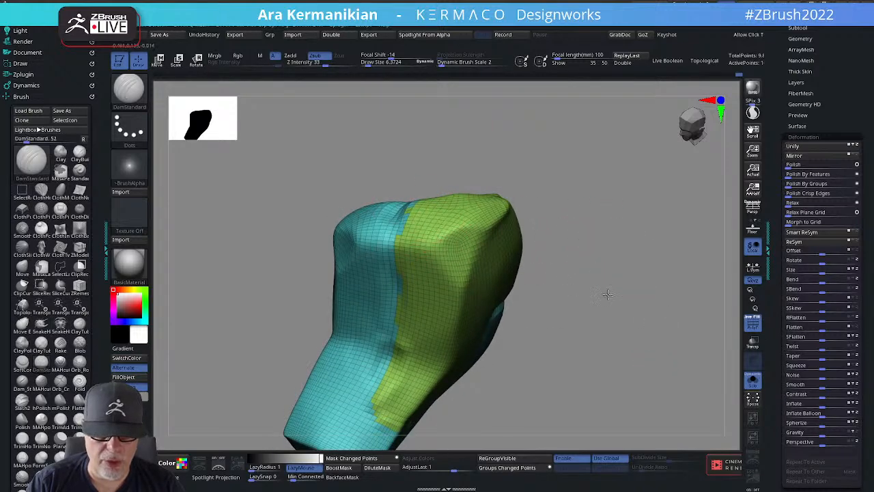
Carve a bent groove across the elbow cover's ungrouped side and down the forearm edge with Dam Standard, smoothing beside its bend.
left_click_drag(605, 297, 409, 342)
left_click_drag(631, 258, 602, 321, "alt")
left_click_drag(676, 243, 640, 249)
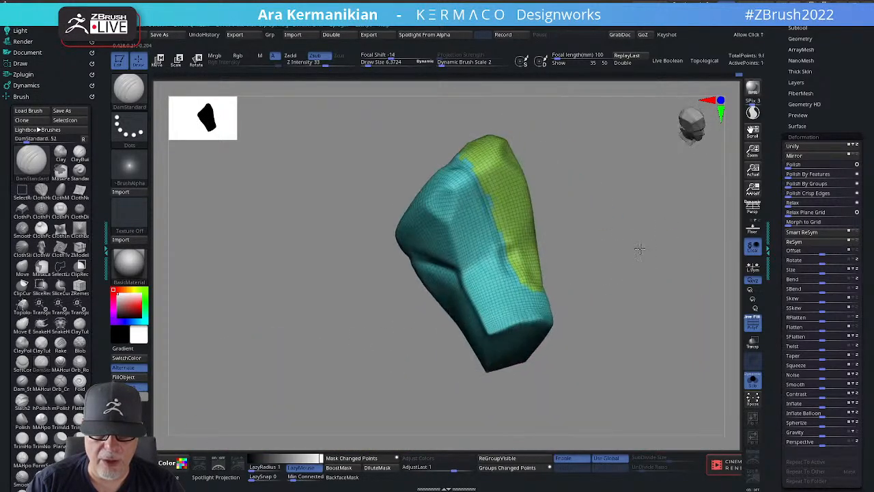
left_click_drag(651, 313, 666, 275)
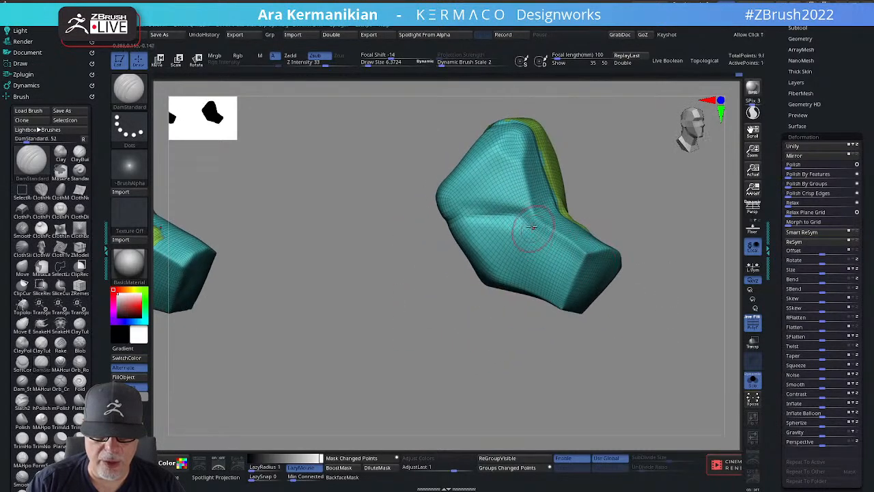
right_click(523, 236)
left_click(562, 243)
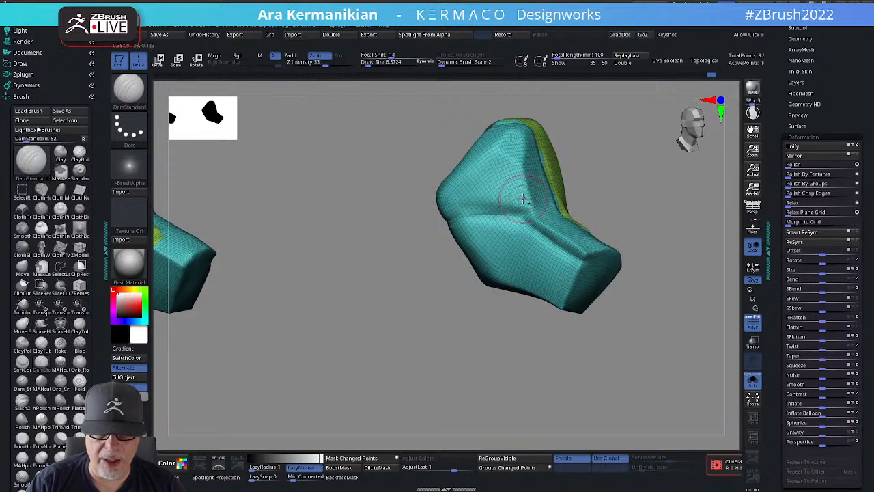
left_click_drag(467, 205, 515, 209)
left_click_drag(467, 206, 512, 209)
left_click_drag(467, 205, 517, 208)
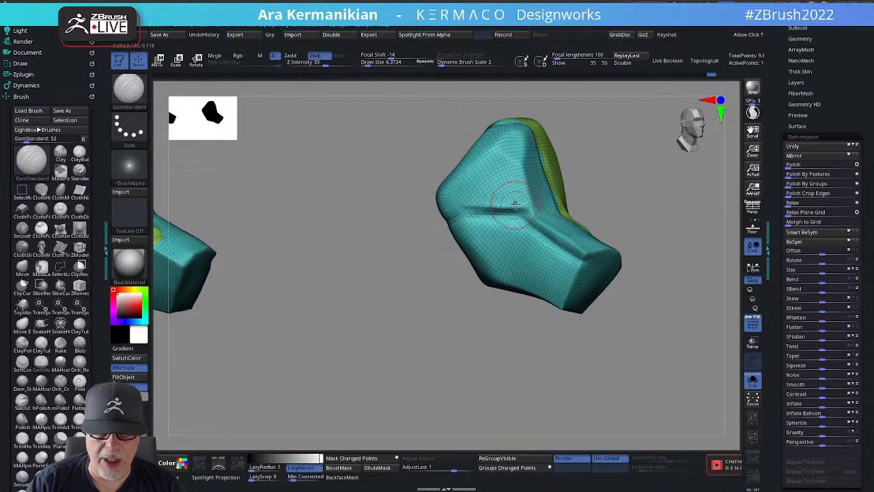
left_click_drag(635, 215, 610, 224)
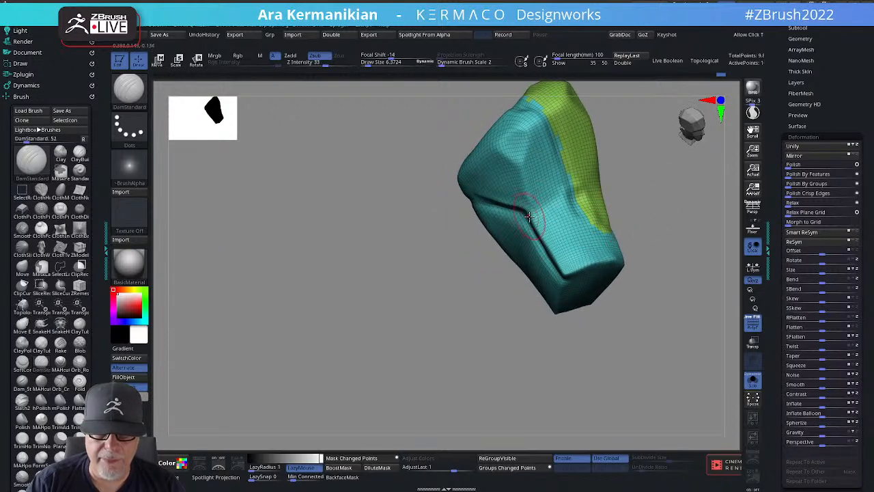
left_click_drag(679, 215, 615, 242)
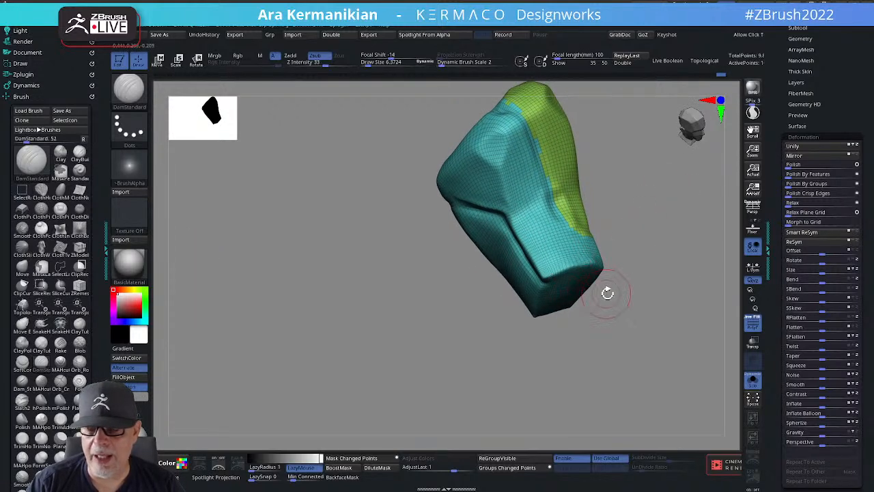
mouse_move(635, 309)
left_mouse_down()
mouse_move(647, 273)
mouse_move(636, 317)
left_mouse_up()
left_click_drag(533, 240, 506, 250, "shift")
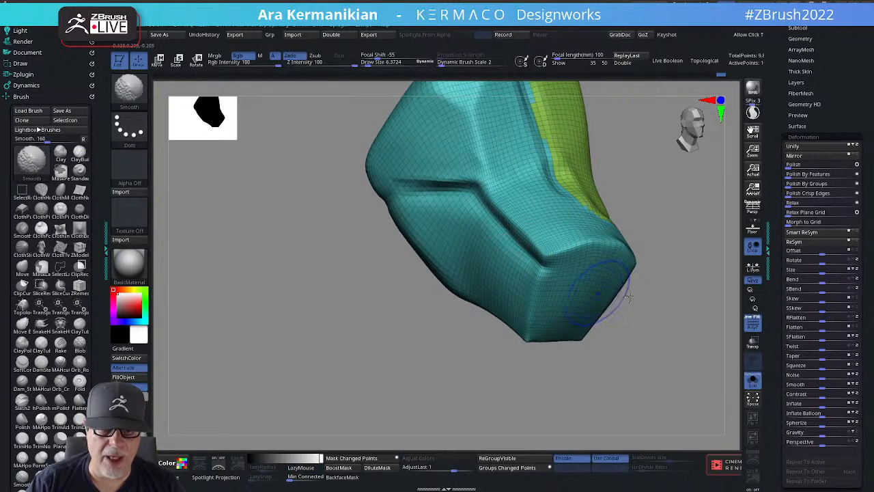
Carve a groove across the opposite side of the elbow cover and a diagonal one over its underside into the forearm groove.
mouse_move(682, 314)
left_mouse_down("alt")
mouse_move(648, 302)
mouse_move(547, 312)
mouse_move(599, 323)
mouse_move(621, 306)
left_mouse_up("alt")
left_click_drag(589, 345, 460, 283)
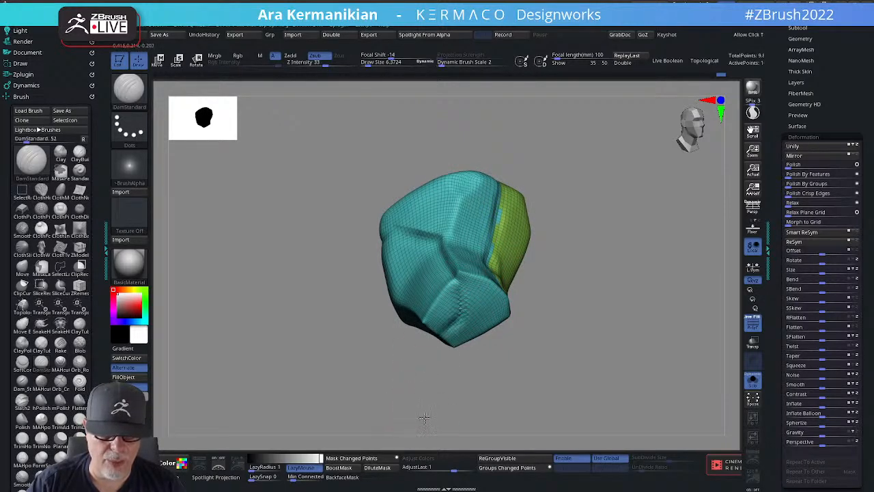
mouse_move(424, 417)
left_mouse_down()
mouse_move(429, 338)
mouse_move(469, 330)
left_mouse_up()
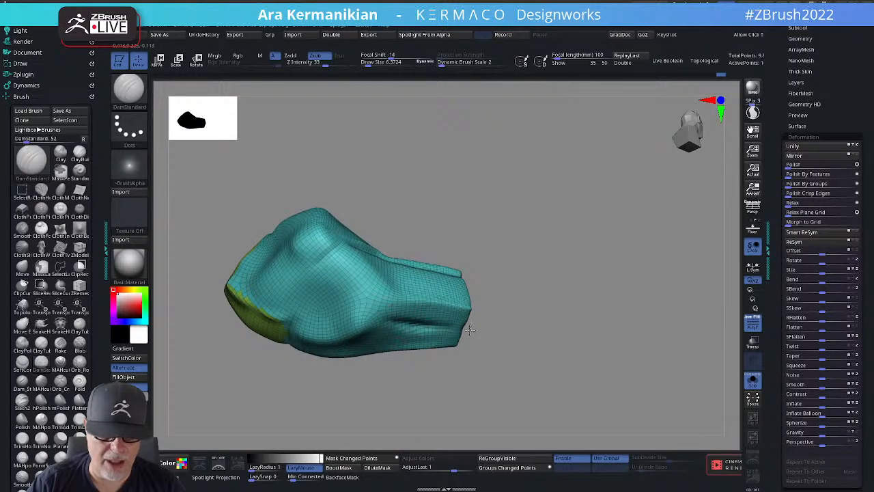
left_click_drag(549, 347, 462, 353)
left_click_drag(402, 236, 347, 240)
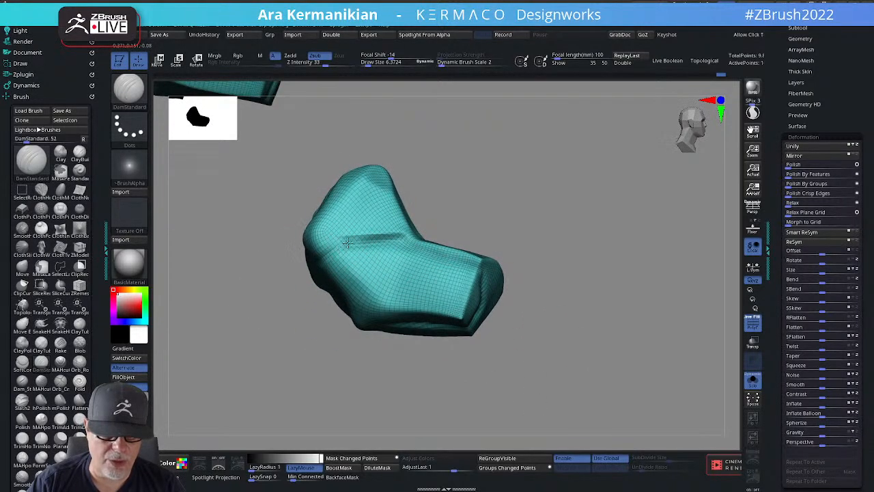
left_click_drag(304, 262, 474, 232)
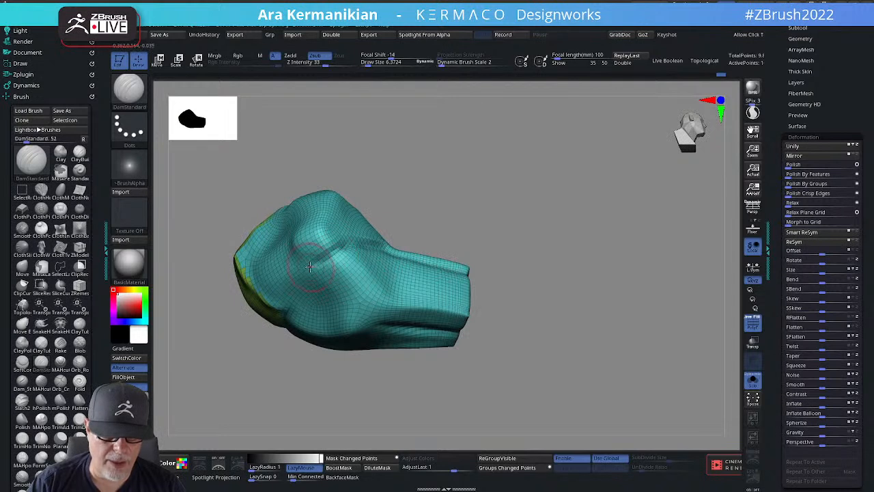
left_click_drag(321, 273, 379, 329)
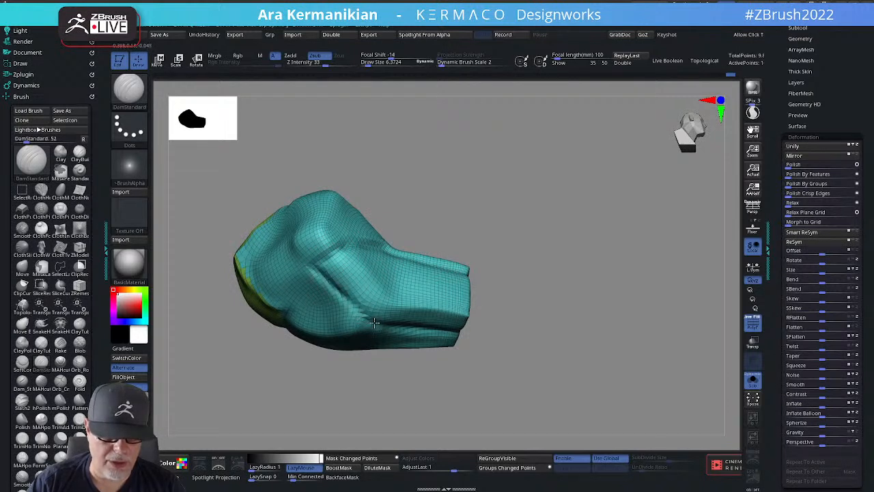
left_click_drag(322, 272, 375, 324)
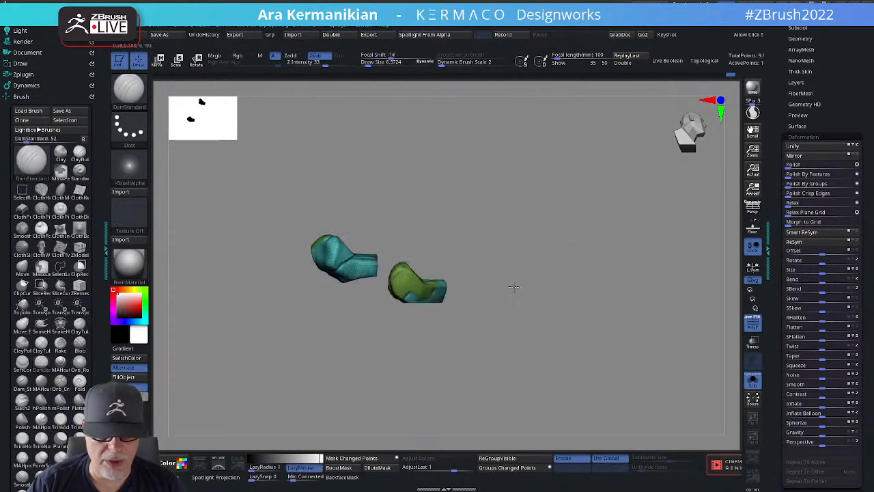
left_click_drag(513, 287, 588, 229)
mouse_move(653, 275)
left_mouse_down()
mouse_move(649, 240)
mouse_move(614, 253)
mouse_move(362, 222)
mouse_move(398, 218)
mouse_move(465, 232)
mouse_move(485, 227)
mouse_move(489, 239)
mouse_move(403, 241)
mouse_move(350, 230)
mouse_move(409, 273)
mouse_move(450, 246)
mouse_move(440, 255)
mouse_move(488, 266)
left_mouse_up()
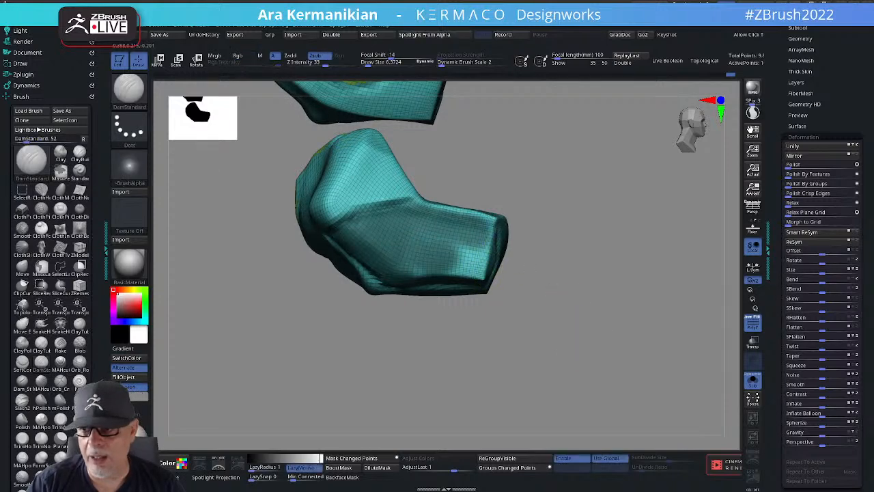
Mask the underside panel between the carved grooves down to the forearm end with MaskPen and convert it to a polygroup.
mouse_move(478, 305)
left_mouse_down()
mouse_move(589, 278)
mouse_move(587, 260)
left_mouse_up()
mouse_move(384, 275)
left_mouse_down("ctrl")
mouse_move(367, 244)
mouse_move(345, 237)
left_mouse_up("ctrl")
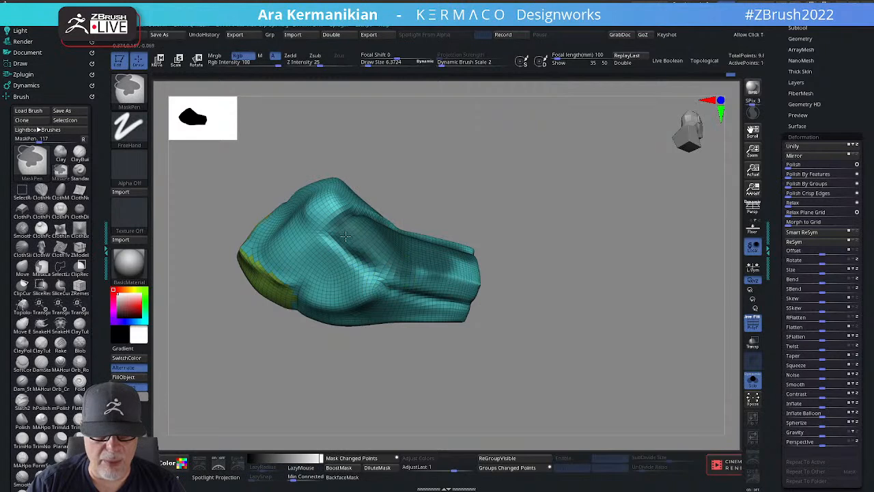
mouse_move(393, 257)
left_mouse_down("ctrl")
mouse_move(375, 273)
mouse_move(410, 285)
mouse_move(473, 276)
left_mouse_up("ctrl")
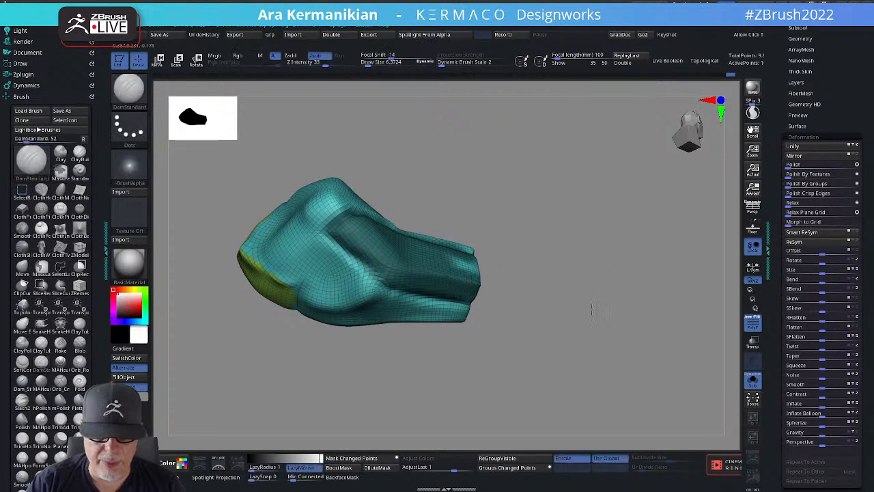
left_click_drag(594, 310, 522, 303)
left_click_drag(446, 282, 436, 267, "ctrl")
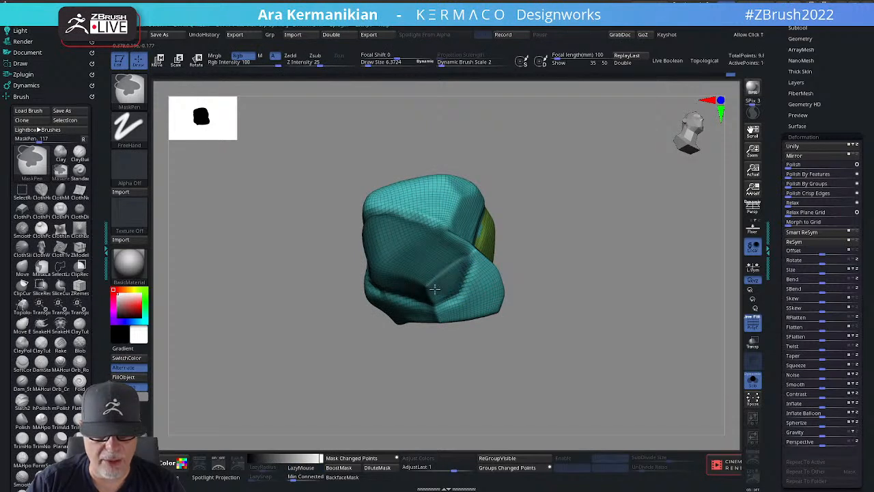
left_click_drag(422, 284, 439, 298, "ctrl")
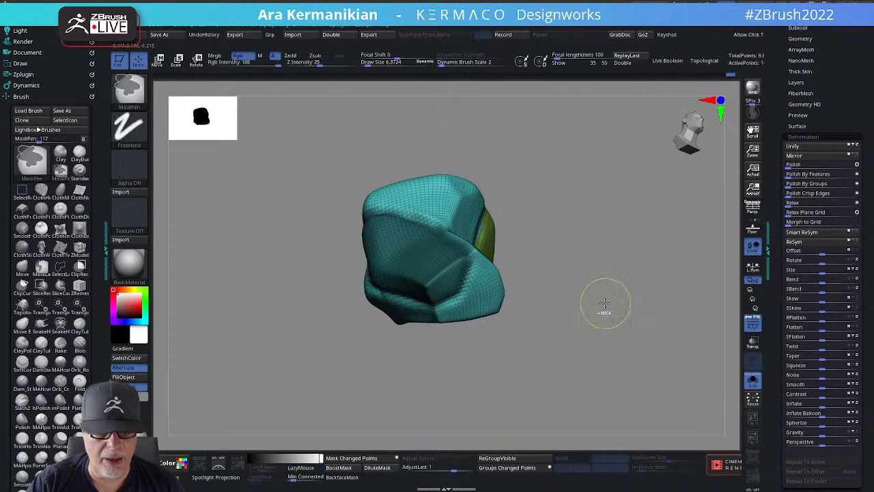
key("ctrl+w")
Mask the jagged strip beside the green outer polygroup, and mask that polygroup too using ZModeler's Mask action with Polygroup Island.
mouse_move(605, 267)
left_mouse_down()
mouse_move(610, 295)
mouse_move(595, 300)
mouse_move(592, 199)
mouse_move(557, 191)
mouse_move(523, 232)
mouse_move(556, 259)
mouse_move(567, 289)
mouse_move(635, 261)
left_mouse_up()
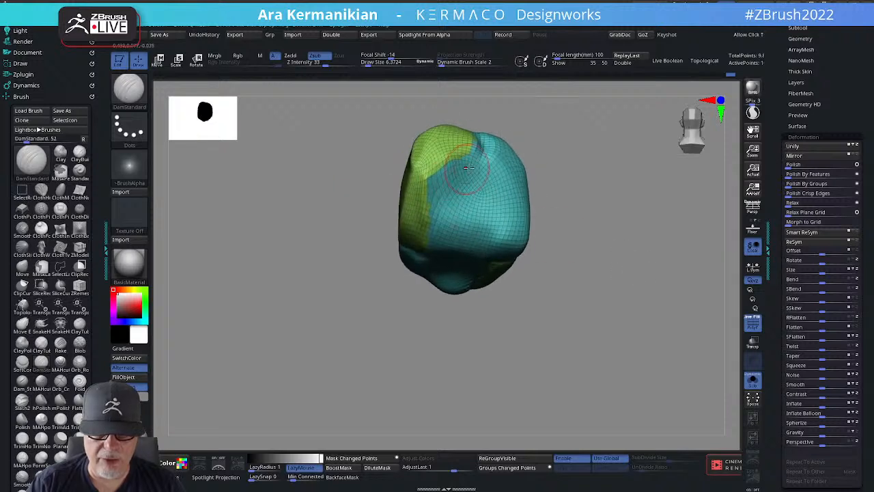
left_click_drag(446, 158, 428, 202, "ctrl")
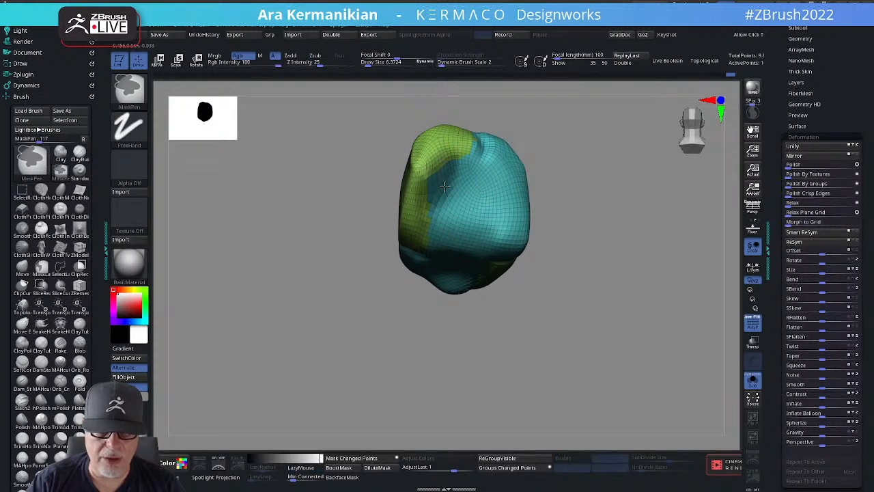
mouse_move(550, 217)
left_mouse_down()
mouse_move(598, 240)
mouse_move(601, 222)
left_mouse_up()
key("b")
key("z")
key("m")
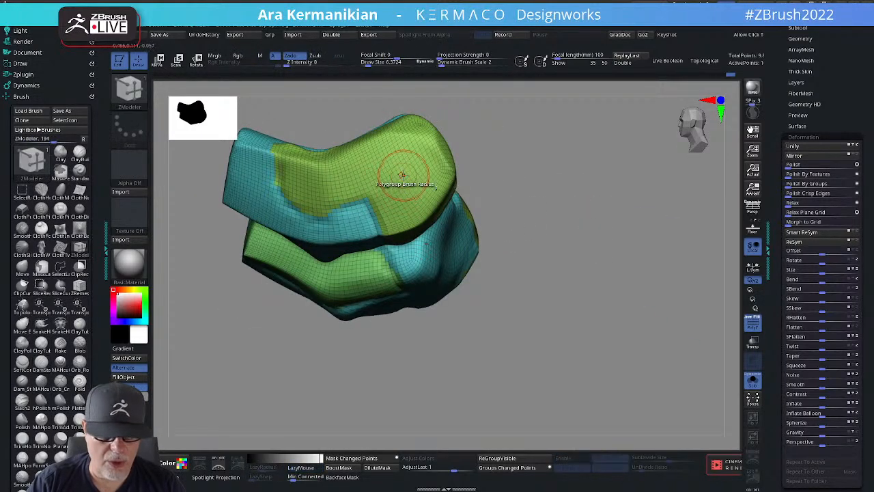
key("space")
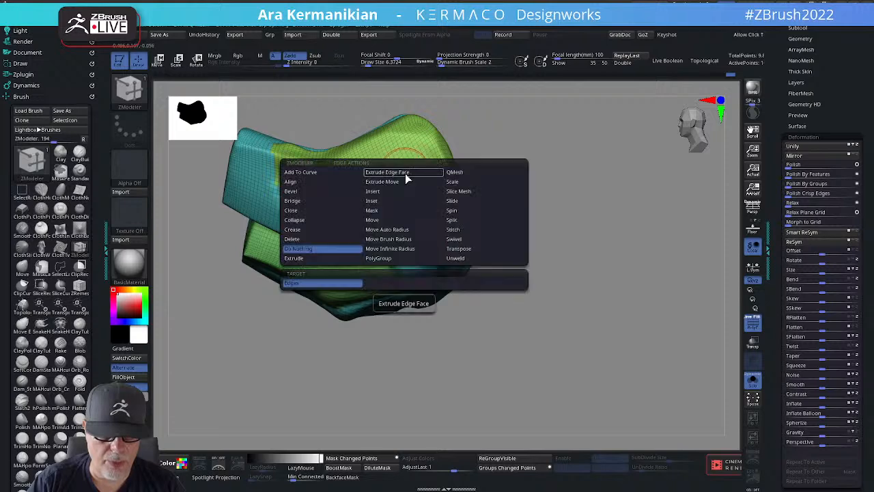
left_click(383, 211)
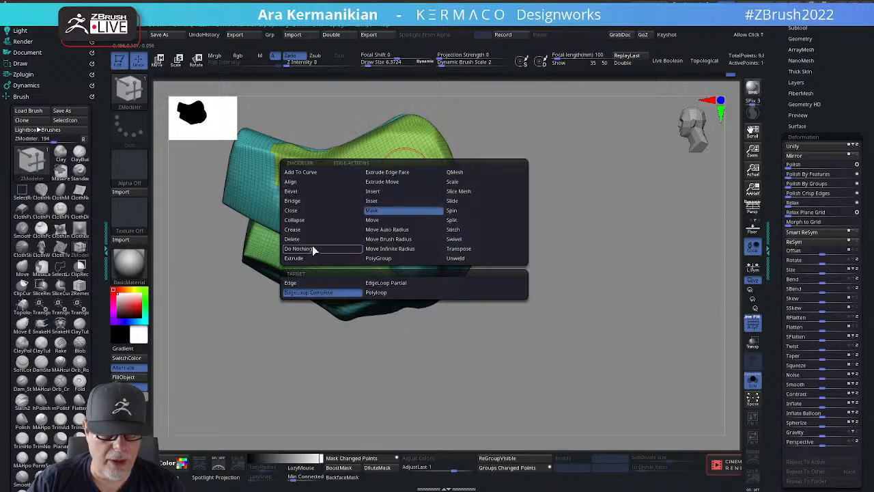
key("space")
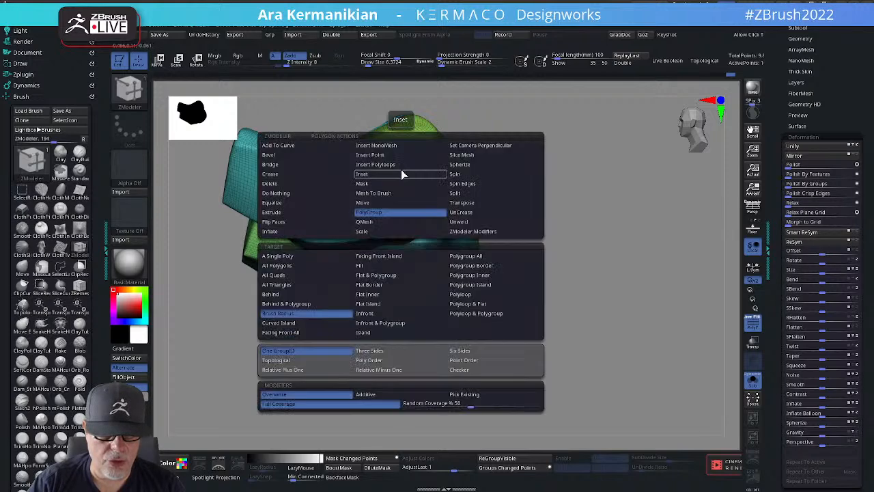
left_click(372, 184)
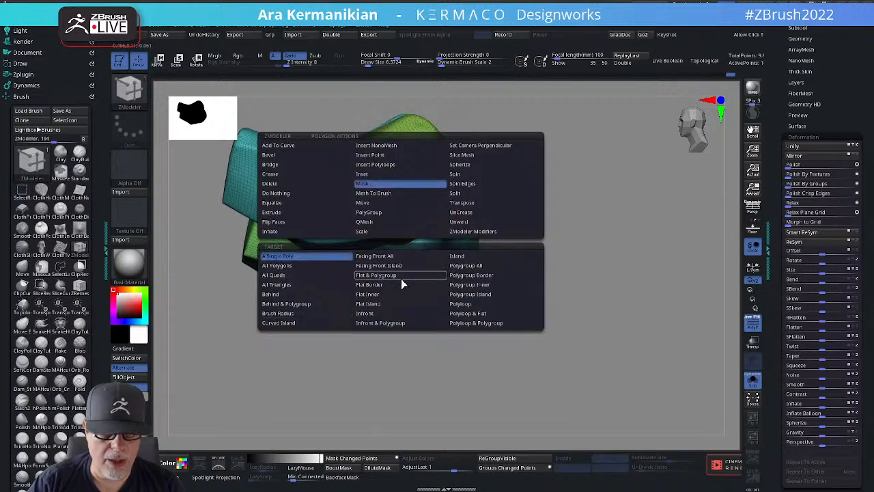
left_click(487, 296)
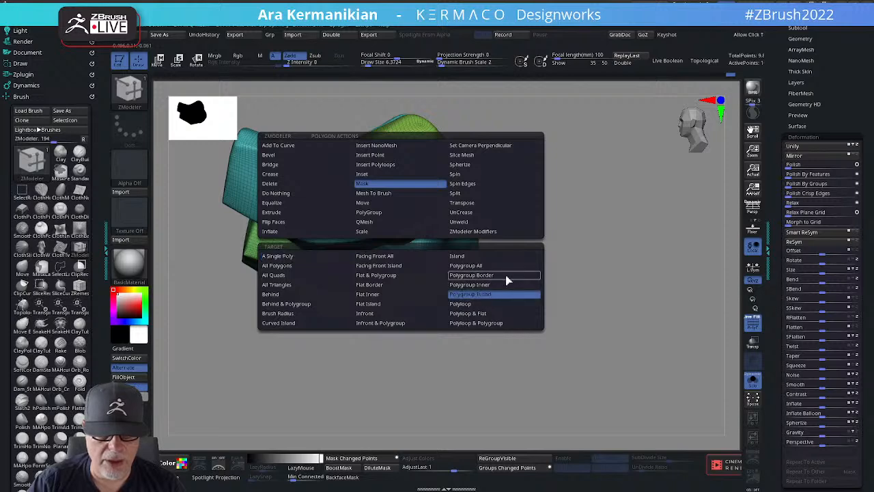
left_click(430, 173)
Extend the mask along the outer group's rear border and regroup the masked area as a single polygroup.
mouse_move(595, 197)
left_mouse_down()
mouse_move(567, 164)
mouse_move(532, 159)
left_mouse_up()
mouse_move(444, 176)
left_mouse_down("ctrl")
mouse_move(463, 167)
mouse_move(470, 225)
left_mouse_up("ctrl")
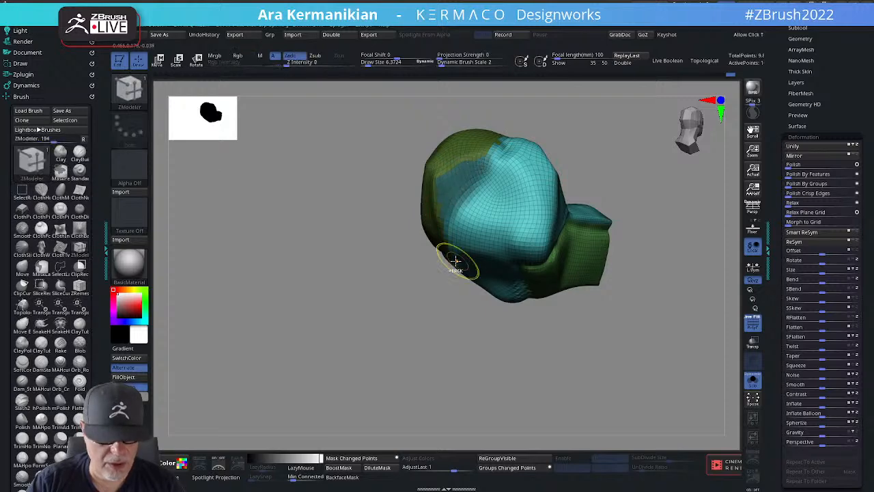
key("ctrl+w")
Smooth the polygroup borders of the elbow covers with Polish By Groups.
left_click_drag(688, 236, 444, 205)
left_click_drag(539, 205, 708, 275)
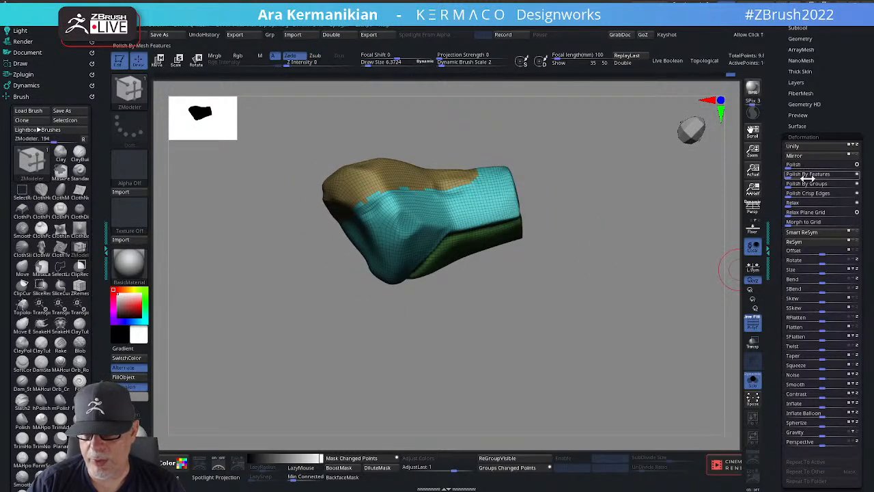
left_click_drag(792, 184, 817, 184)
mouse_move(611, 250)
left_mouse_down()
mouse_move(575, 268)
mouse_move(613, 294)
mouse_move(614, 95)
mouse_move(574, 218)
mouse_move(590, 216)
mouse_move(551, 269)
mouse_move(521, 265)
mouse_move(619, 242)
mouse_move(591, 273)
mouse_move(628, 214)
left_mouse_up()
Pull the rounded polygroup border on the outer face into a sharp corner using the Move brush at draw size 3.1756.
key("b")
key("m")
key("v")
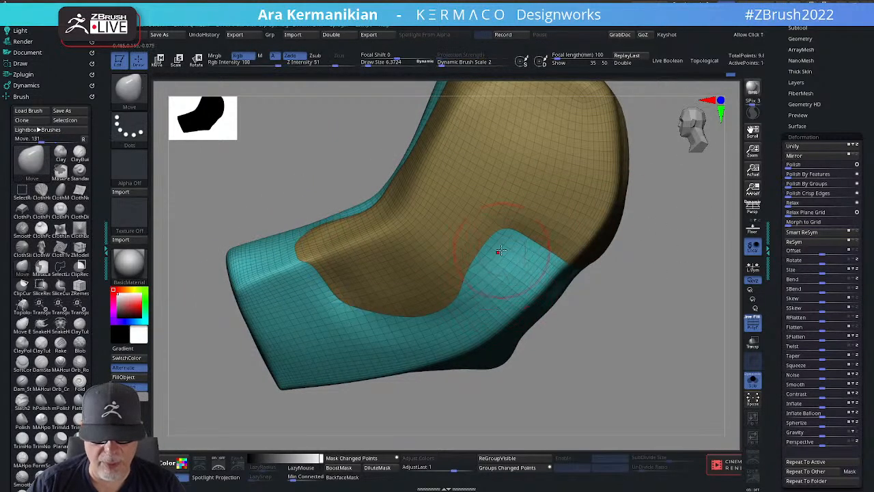
key("s")
left_click_drag(500, 251, 494, 248)
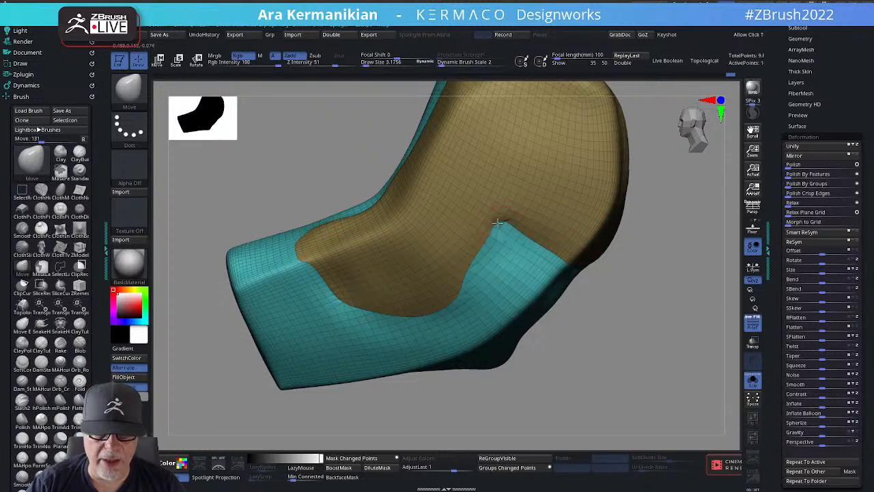
Reshape the inner corner and lower edge of the tan polygroup's border on the outer face with the Move and Smooth brushes.
key("shift")
left_click_drag(497, 225, 490, 240, "shift")
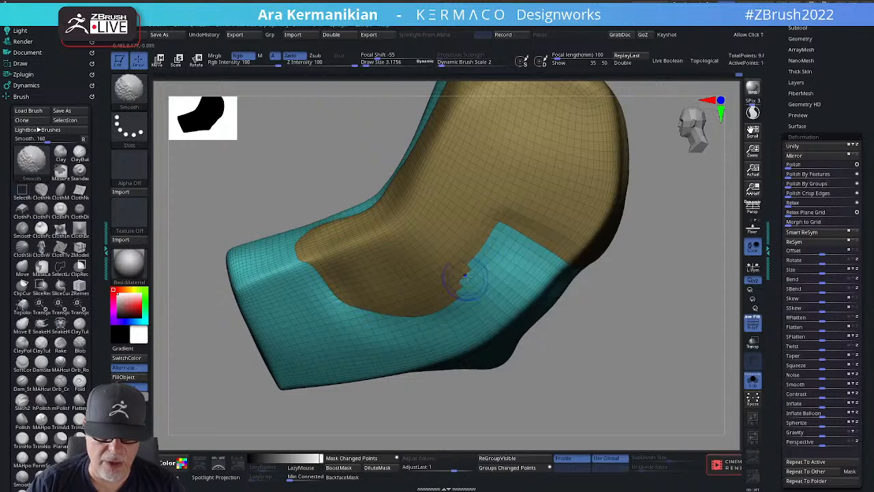
key("ctrl")
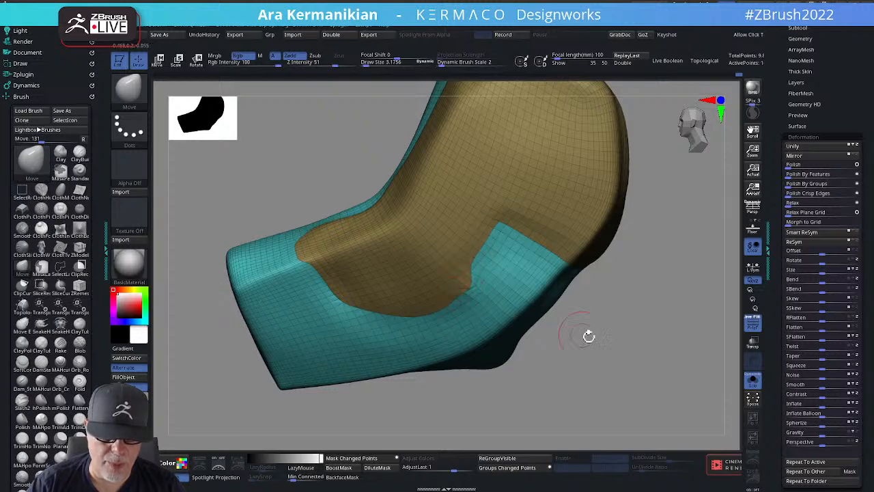
left_click_drag(589, 336, 448, 294)
key("shift")
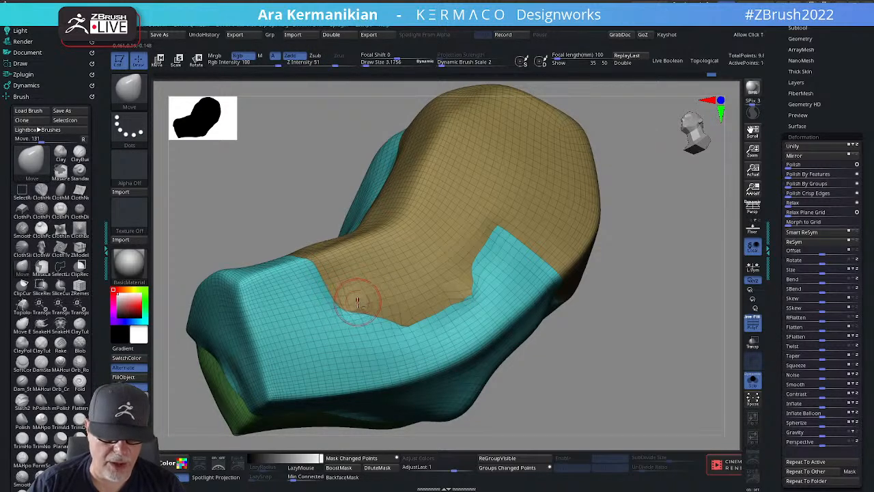
key("shift")
left_click_drag(400, 323, 350, 295, "shift")
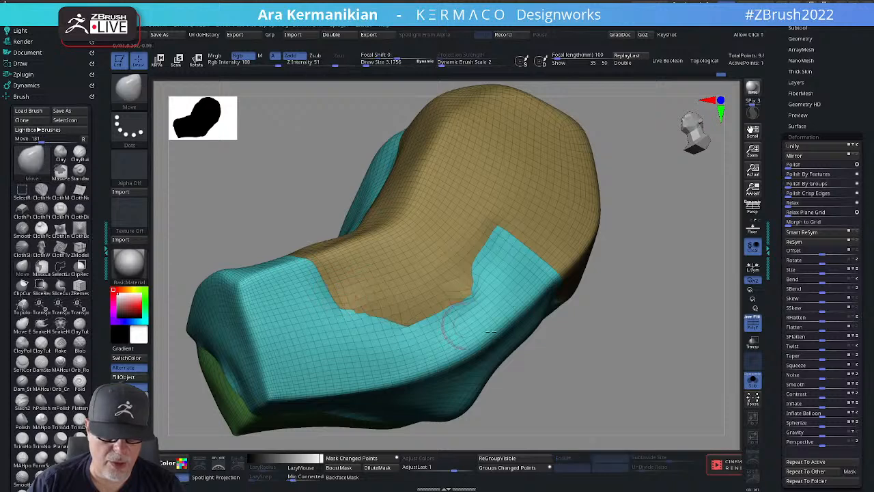
Smooth the border between the teal and tan polygroups along the back of the elbow cover.
mouse_move(491, 331)
right_mouse_down("ctrl")
mouse_move(492, 351)
mouse_move(530, 301)
mouse_move(532, 312)
mouse_move(433, 228)
mouse_move(472, 283)
mouse_move(470, 252)
right_mouse_up("ctrl")
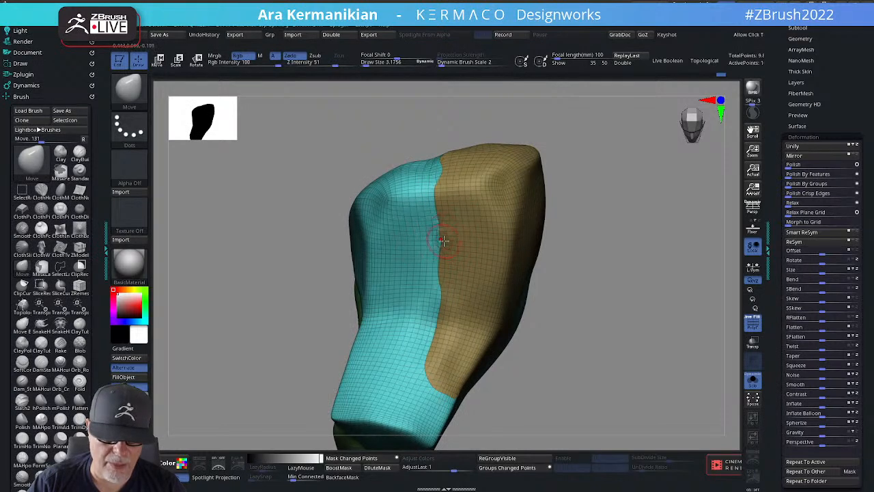
right_click_drag(596, 139, 489, 183)
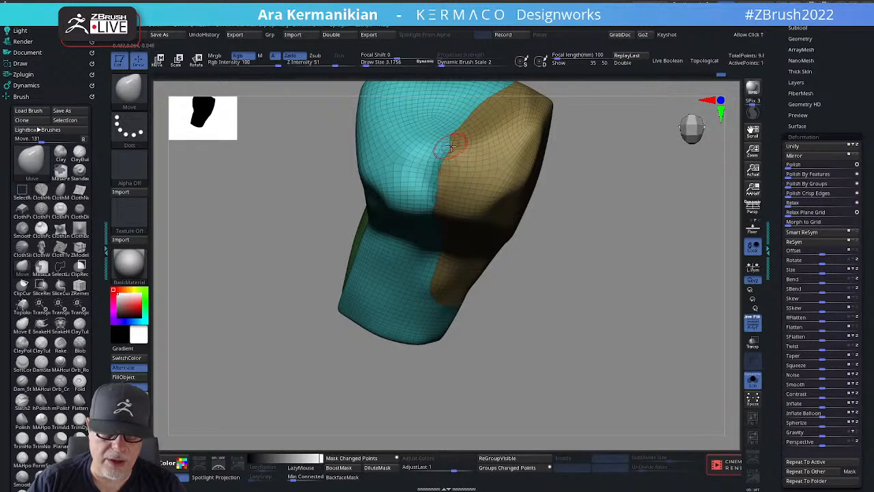
key("shift")
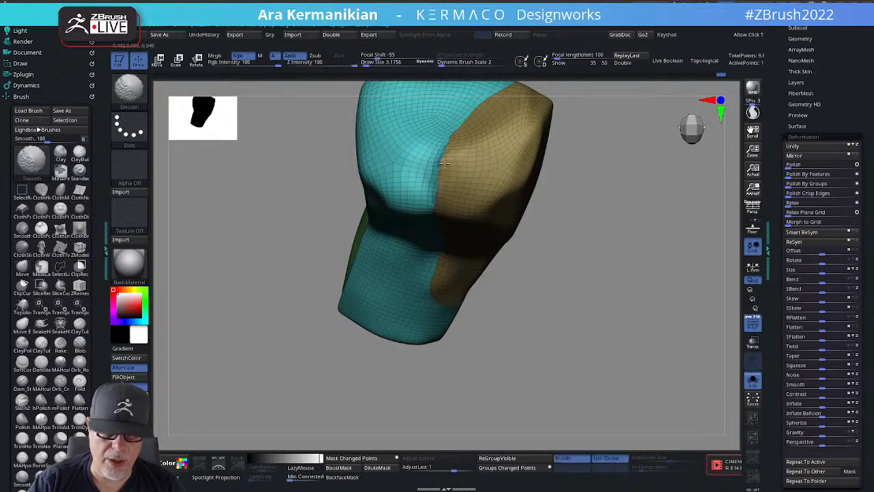
left_click_drag(441, 164, 438, 175)
key("shift")
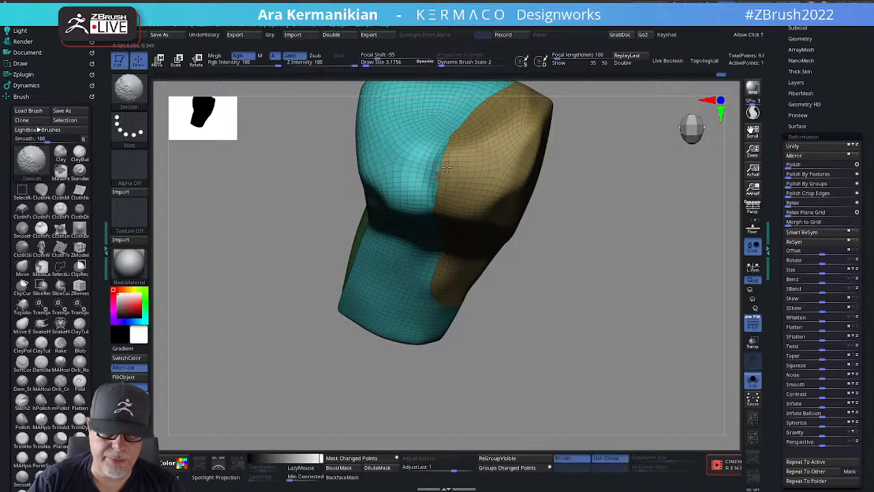
right_click_drag(513, 144, 575, 130, "ctrl")
Smooth the upper border of the green polygroup on the inner face of the elbow cover.
key("shift")
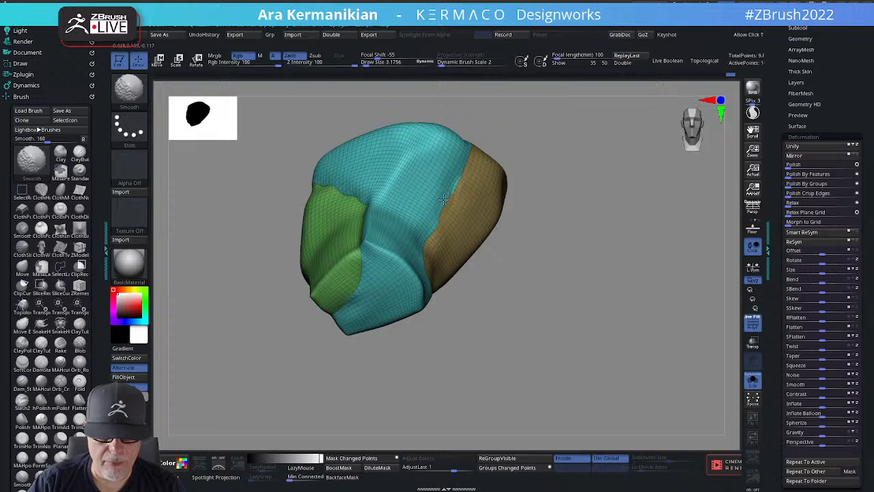
right_click_drag(565, 259, 432, 257)
right_click_drag(418, 340, 405, 257)
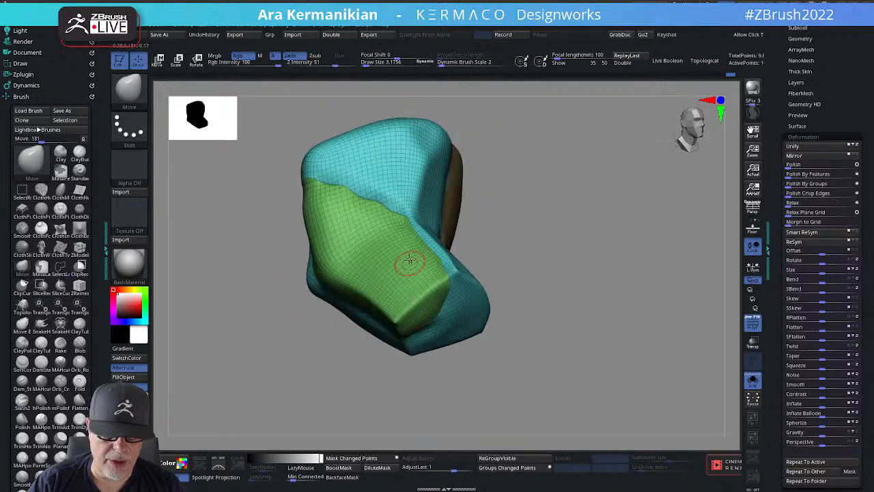
key("shift")
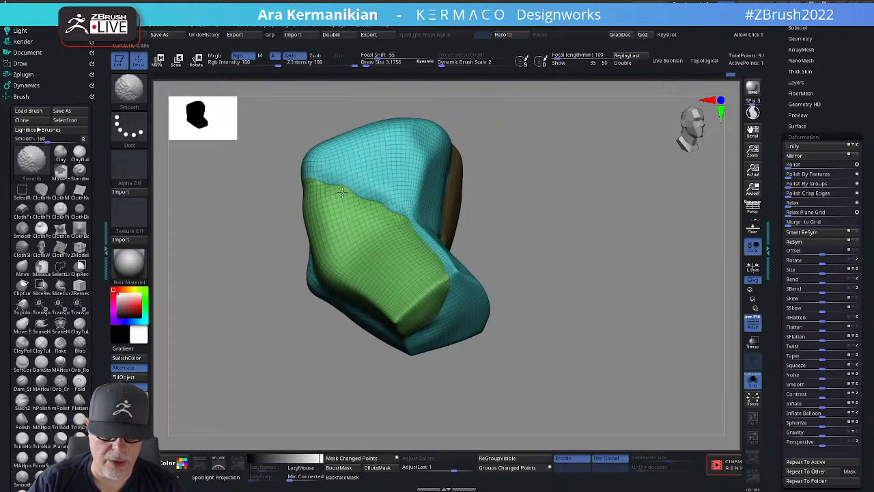
mouse_move(284, 170)
right_mouse_down("ctrl")
mouse_move(294, 123)
mouse_move(525, 203)
right_mouse_up("ctrl")
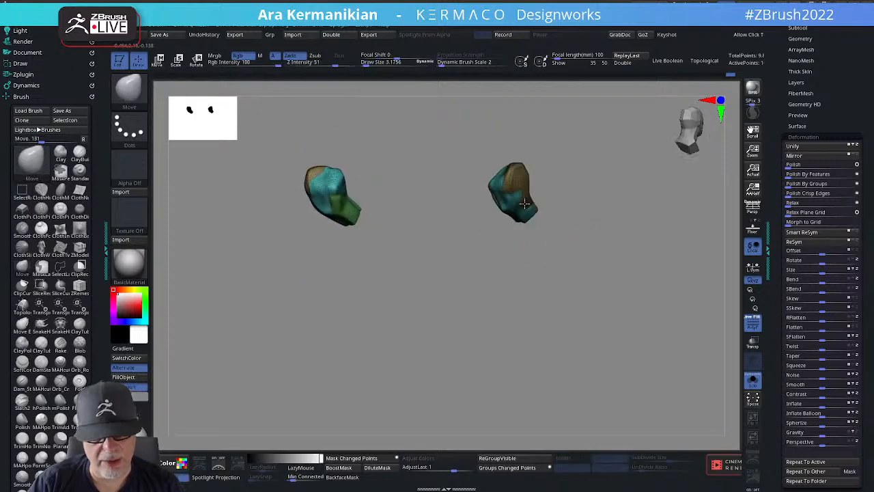
Check both elbow covers with and without the polyframe, and divide their mesh once more.
right_click_drag(444, 278, 540, 303, "ctrl")
right_click_drag(593, 287, 514, 172)
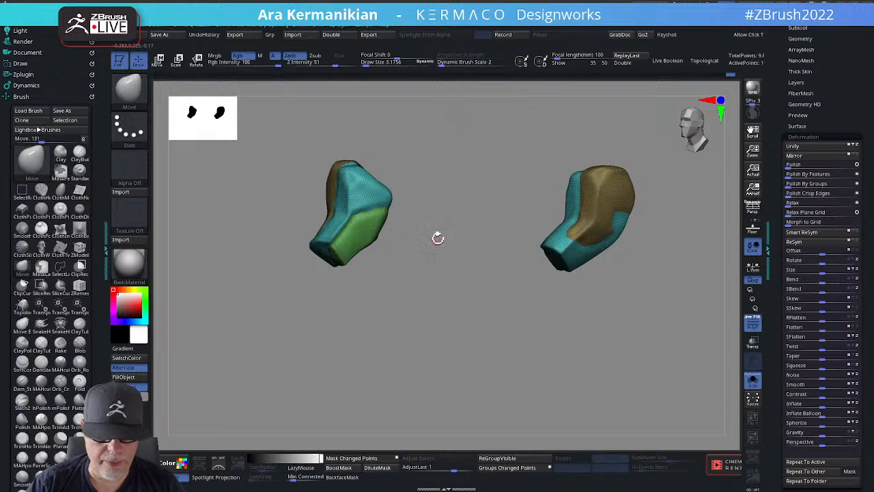
key("ctrl")
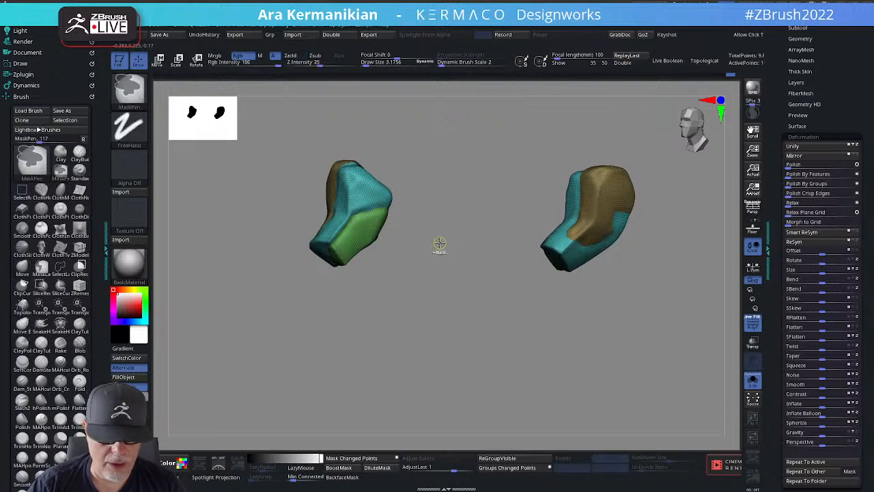
key("shift+f")
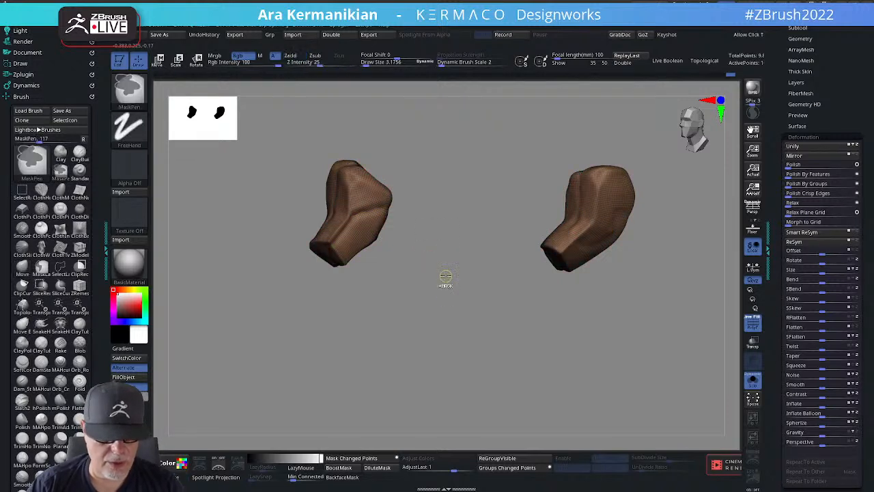
key("shift+f")
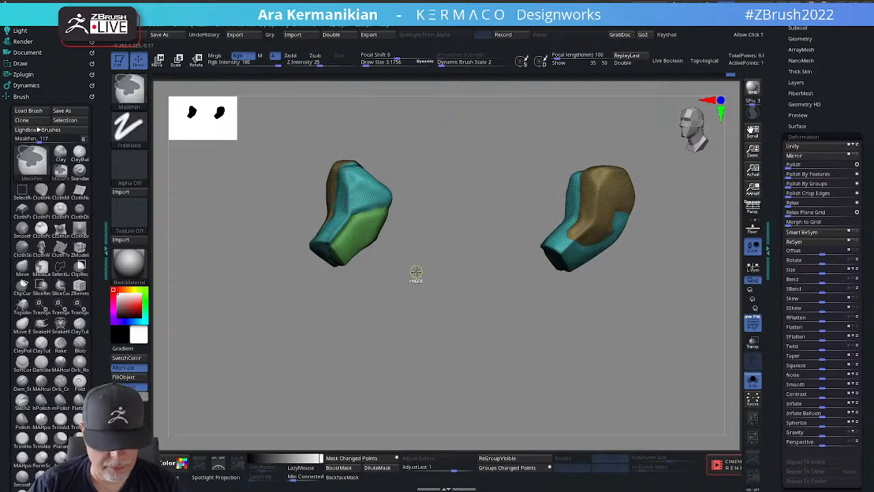
left_click_drag(437, 290, 469, 290, "alt")
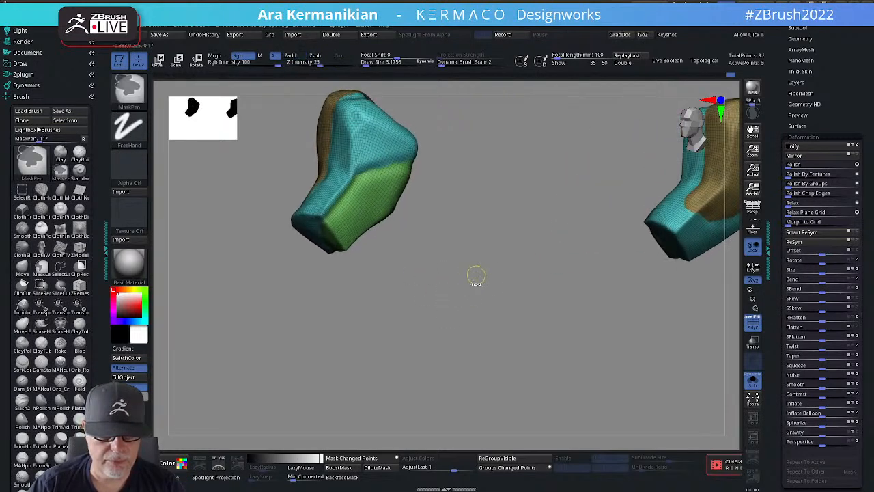
key("ctrl+space")
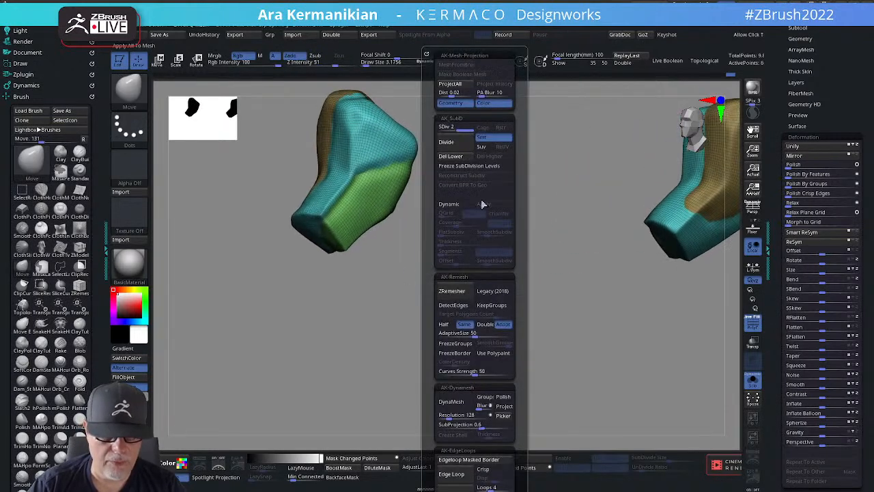
left_click(453, 143)
Even out the jagged polygroup borders of the divided elbow covers with Polish By Groups.
left_click_drag(521, 317, 554, 337, "alt")
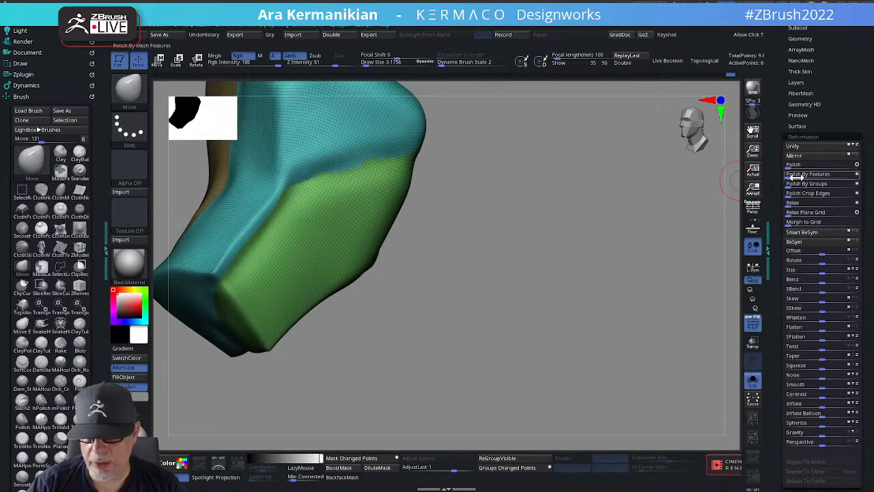
left_click_drag(795, 176, 799, 176)
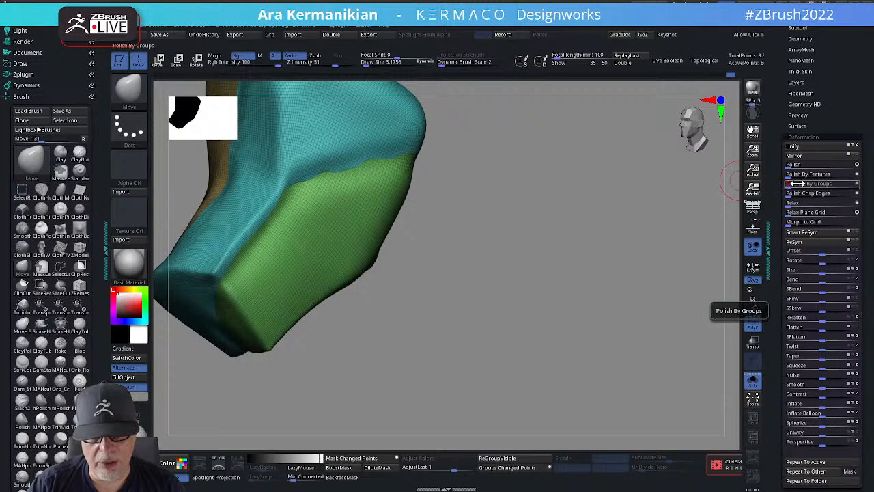
left_click_drag(521, 252, 443, 266)
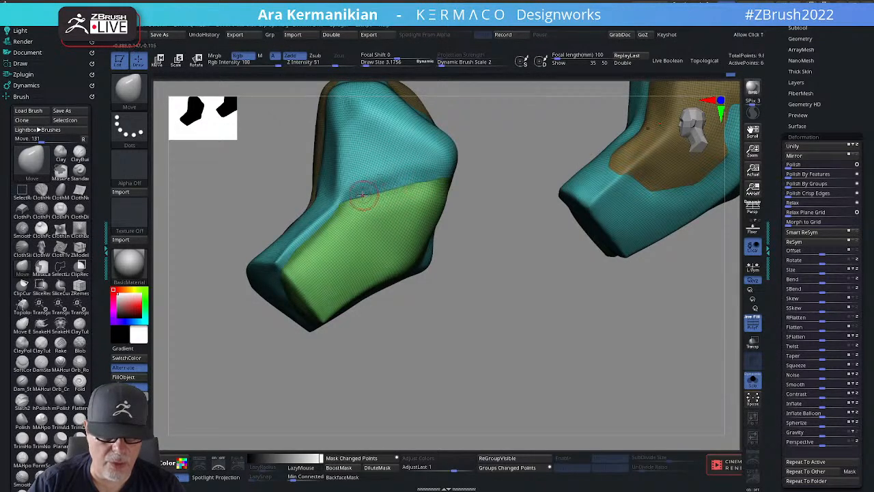
left_click_drag(404, 299, 432, 287)
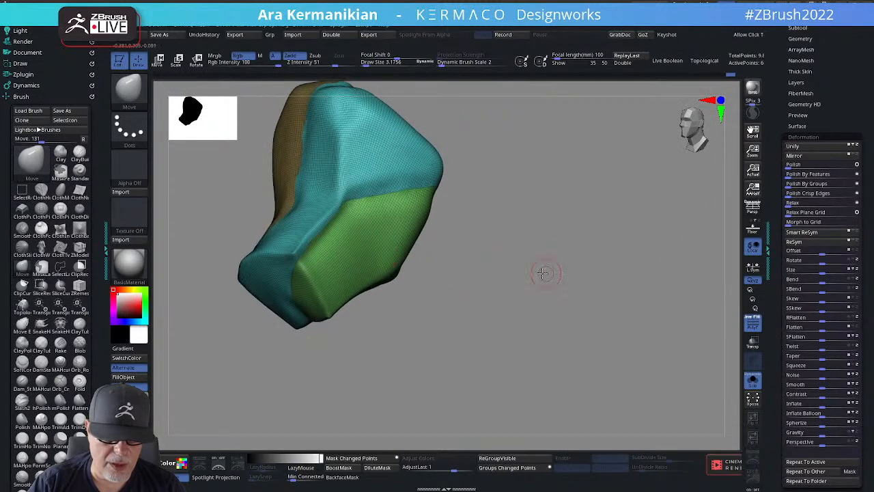
Smooth the green panel's border along the front edge of the elbow cover with the Smooth brush.
left_click_drag(543, 273, 535, 216)
left_click_drag(290, 198, 311, 199, "shift")
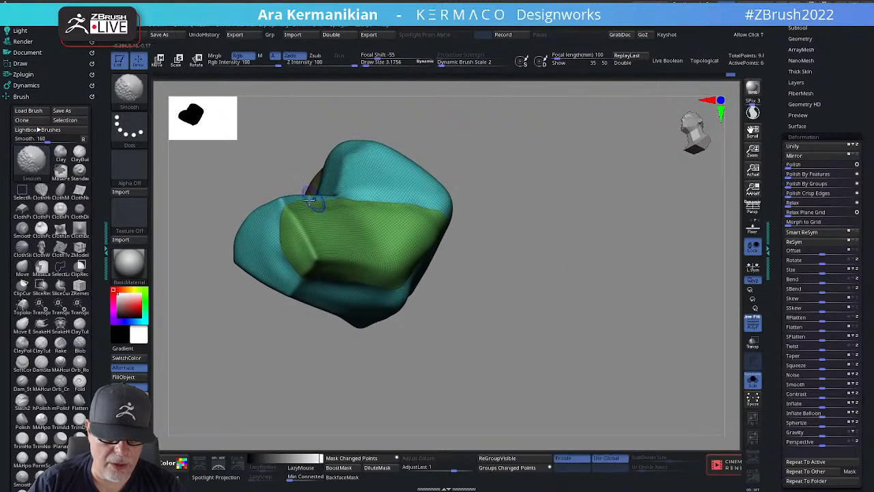
left_click_drag(556, 195, 413, 164)
left_click_drag(437, 239, 437, 242)
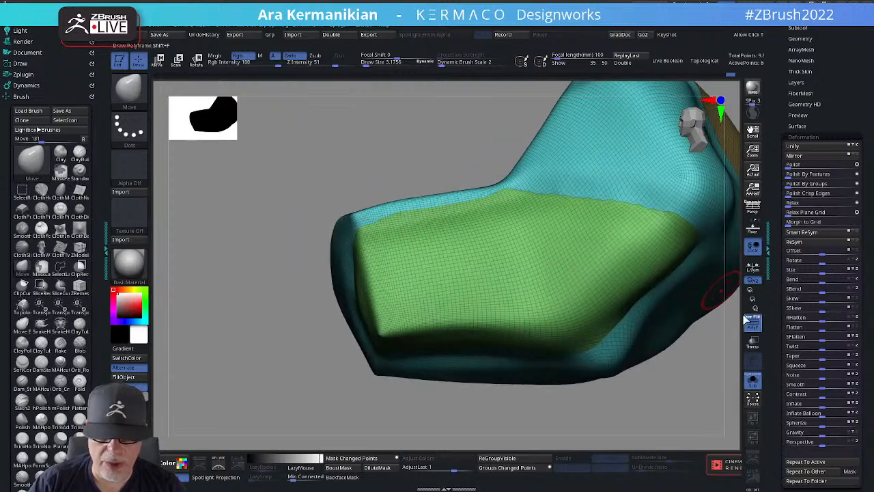
Hide the polyframe and carve a groove along the inner panel's front border using DamStandard at Z intensity 33 and draw size 3.1756.
left_click(753, 328)
right_click(433, 212)
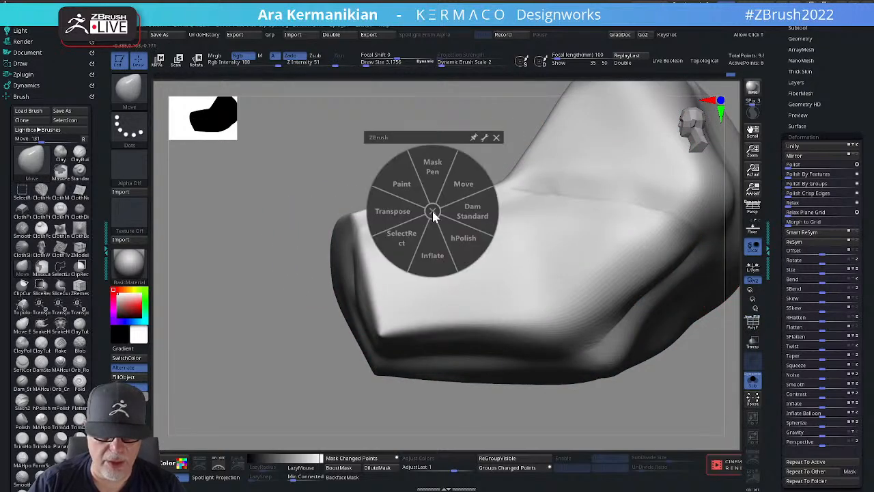
left_click(467, 218)
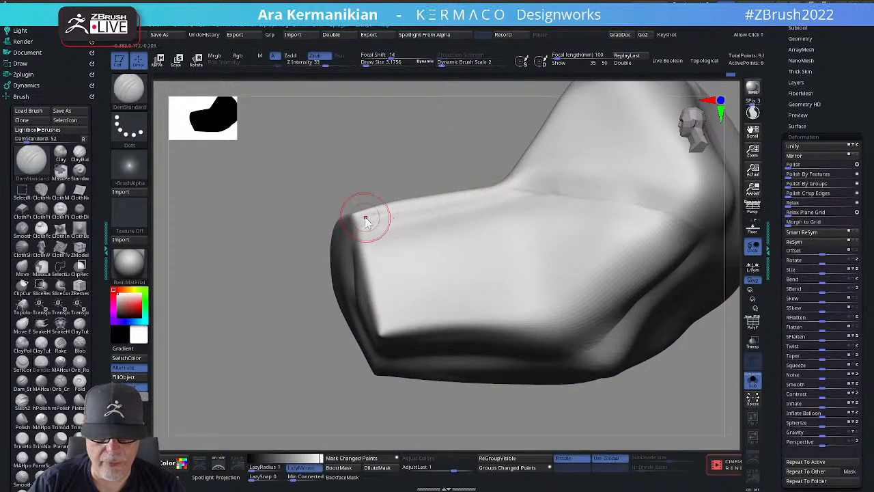
left_click_drag(359, 222, 504, 194)
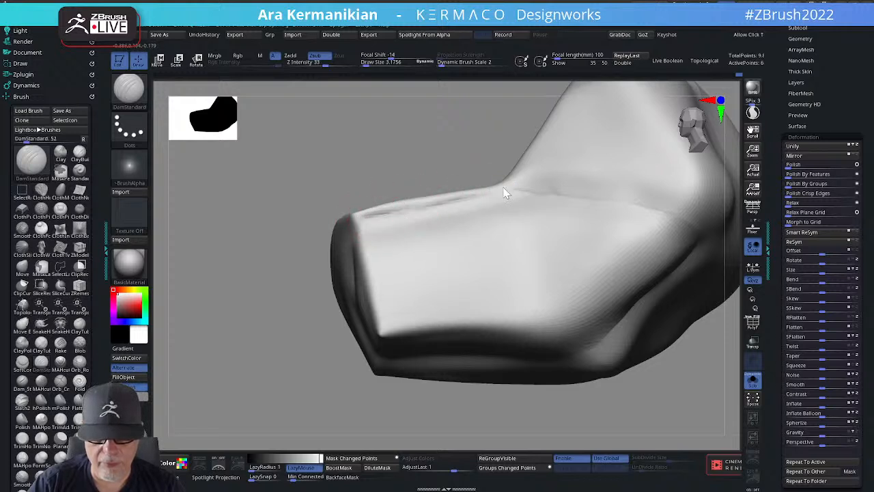
left_click_drag(423, 208, 483, 198)
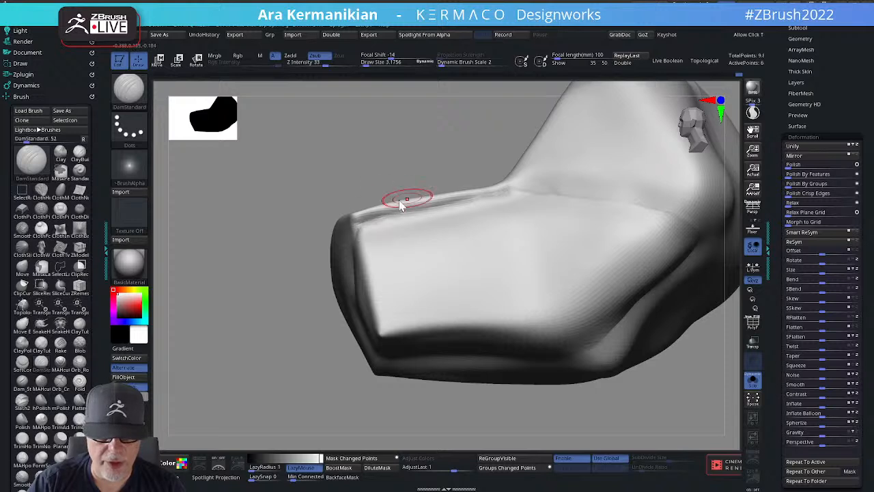
left_click_drag(359, 216, 517, 181)
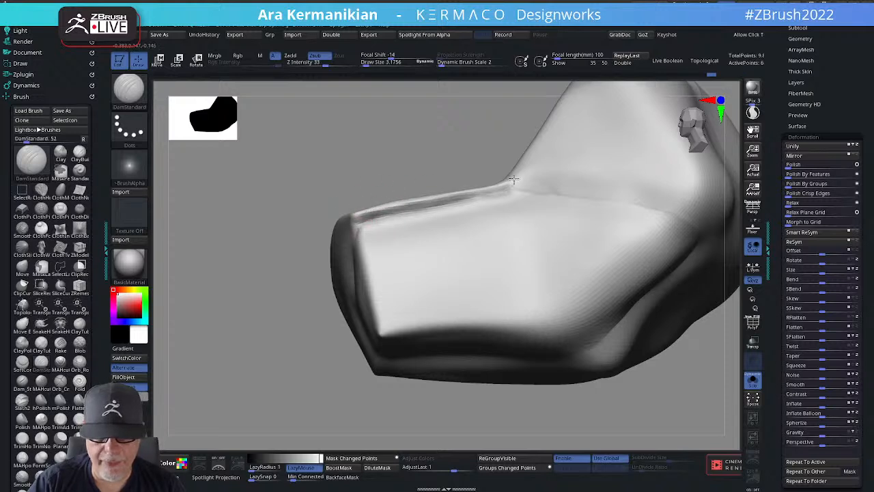
Turn off Solo mode and view the carved elbow cover together with the rest of the arm.
left_click_drag(365, 171, 308, 166, "alt")
left_click_drag(373, 207, 786, 332)
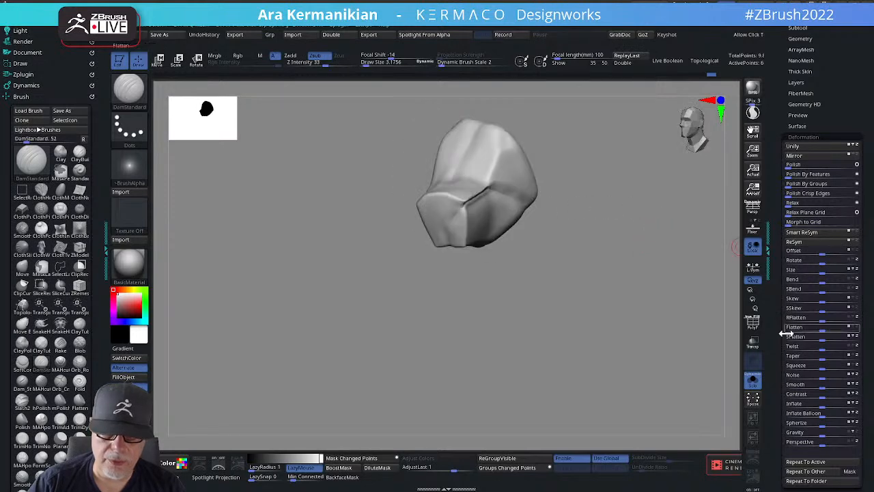
left_click(752, 382)
mouse_move(636, 362)
left_mouse_down("alt")
mouse_move(615, 345)
mouse_move(522, 328)
mouse_move(504, 367)
mouse_move(545, 379)
mouse_move(533, 351)
mouse_move(482, 325)
mouse_move(601, 392)
left_mouse_up("alt")
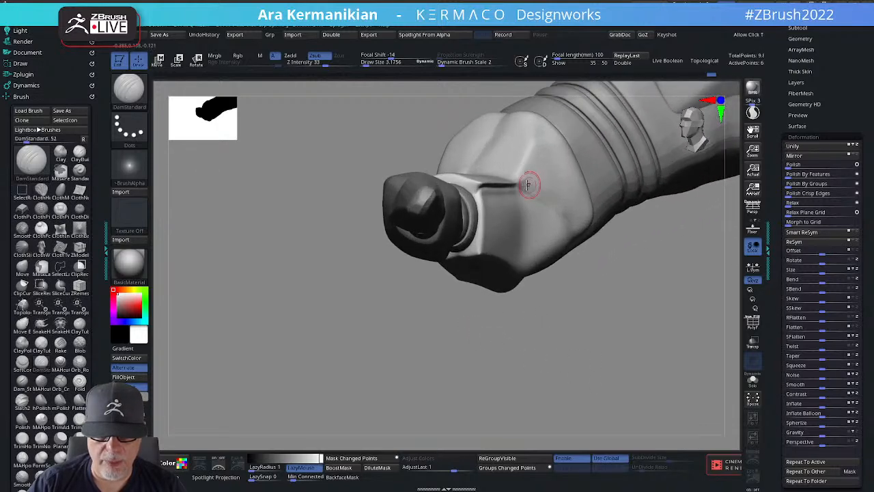
key("shift")
mouse_move(635, 294)
left_mouse_down()
mouse_move(581, 345)
mouse_move(556, 351)
left_mouse_up()
Mask the strip just below the carved groove and flatten the panel edge along it with the hPolish brush.
right_click(472, 175)
left_click(494, 207)
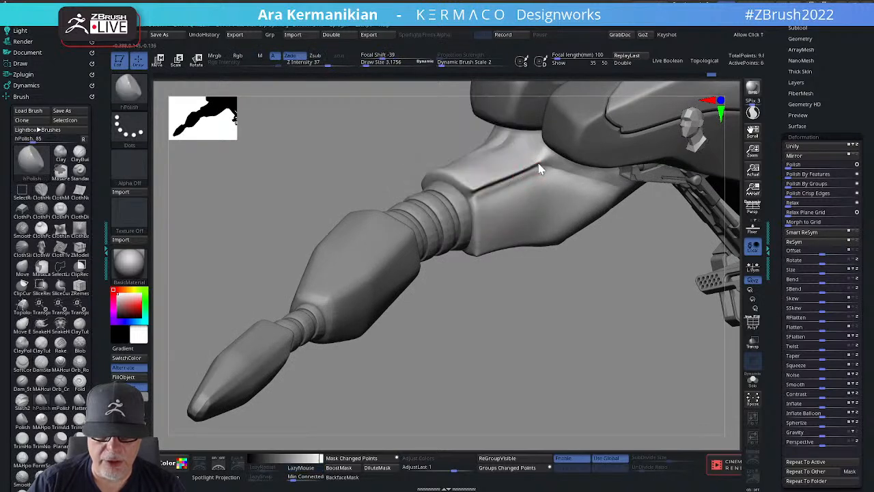
key("ctrl")
mouse_move(507, 185)
left_mouse_down("ctrl")
mouse_move(530, 177)
mouse_move(478, 201)
mouse_move(535, 174)
left_mouse_up("ctrl")
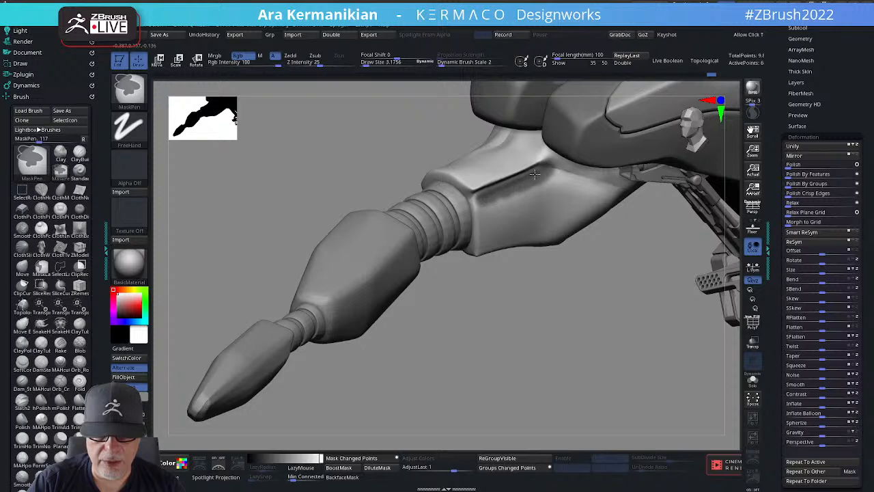
left_click_drag(479, 200, 474, 199, "ctrl")
left_click_drag(541, 175, 556, 166, "ctrl")
left_click_drag(477, 186, 501, 176)
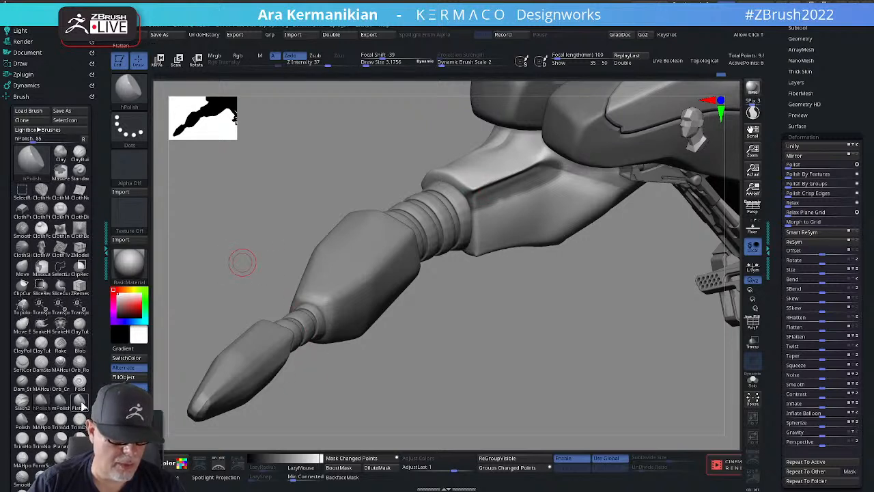
Refine the elbow cover's edge above the carved groove using the TrimDynamic, Smooth and hPolish brushes.
left_click(80, 424)
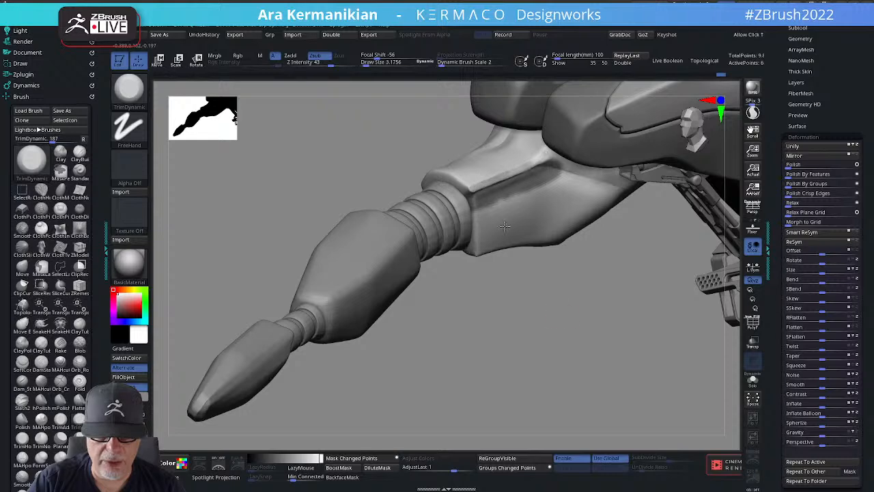
left_click_drag(586, 290, 494, 195)
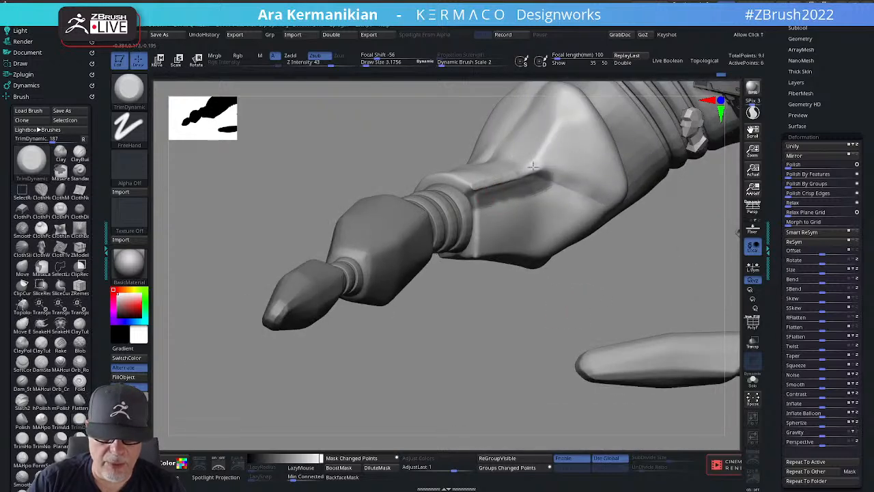
key("shift")
right_click(510, 173)
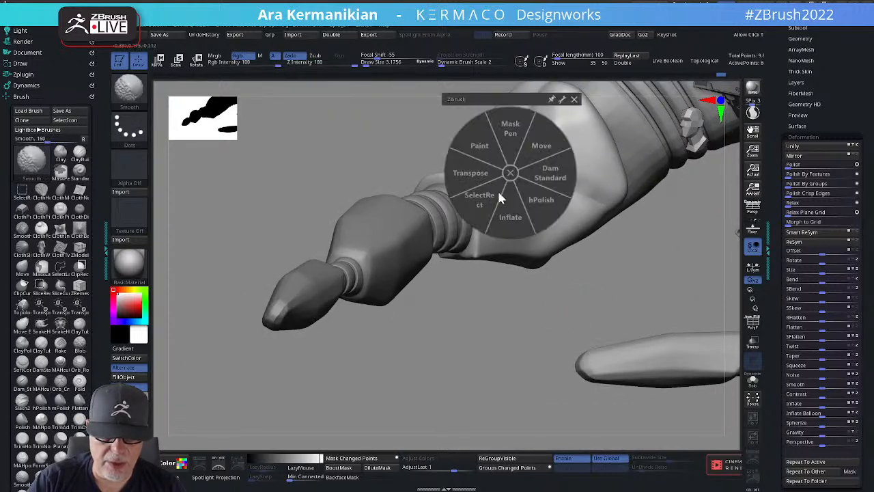
left_click(546, 195)
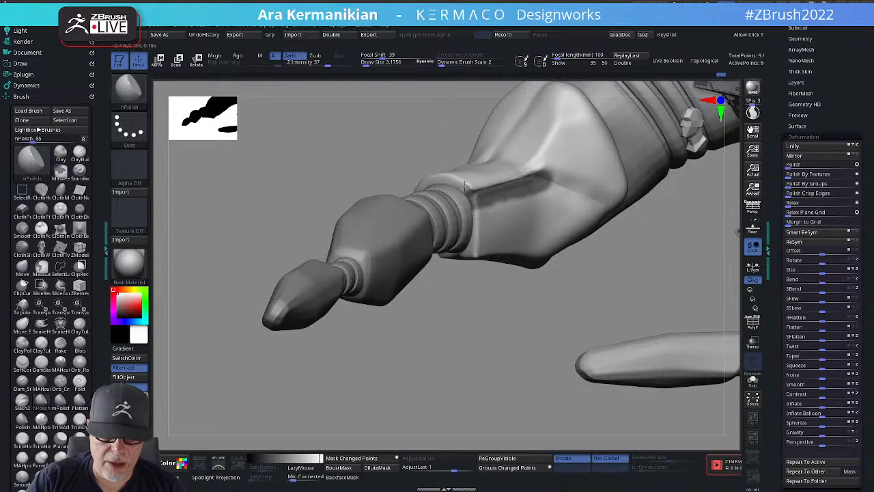
mouse_move(515, 230)
right_mouse_down()
mouse_move(511, 240)
mouse_move(460, 189)
right_mouse_up()
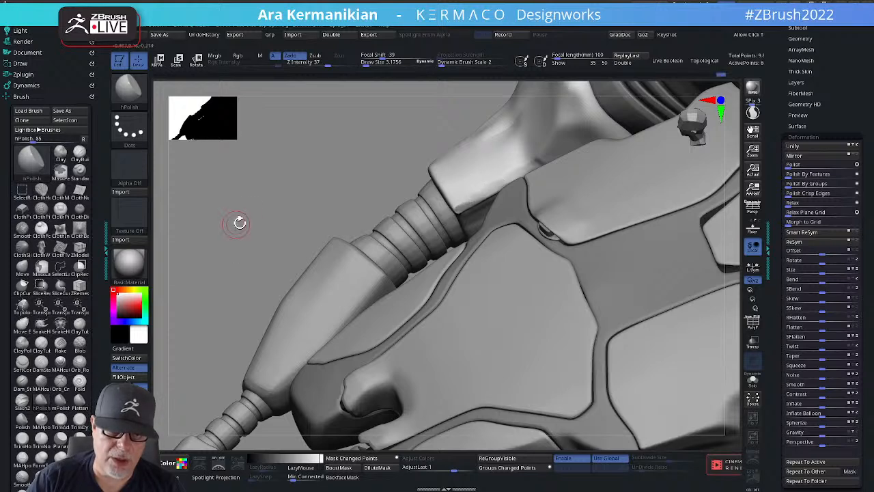
Trim the elbow cover's surface beside the groove using TrimDynamic at draw size 2.5984, and soften it with the Smooth brush.
left_click_drag(239, 222, 255, 216)
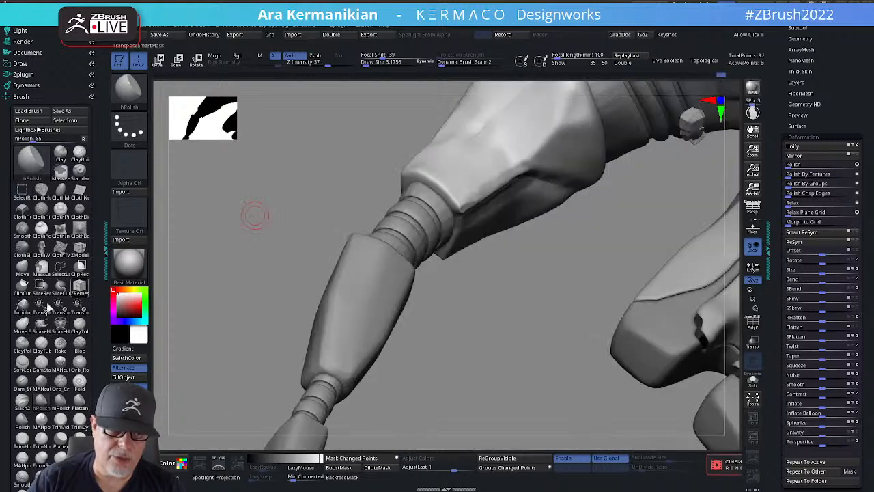
left_click(81, 421)
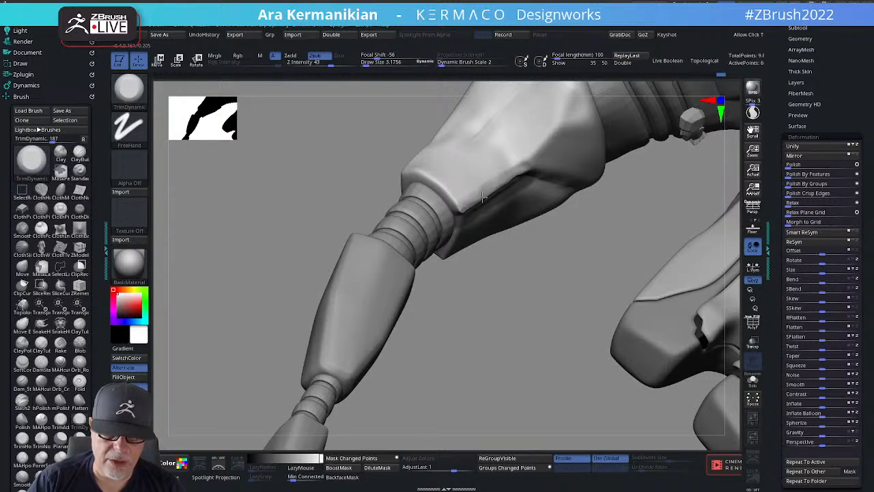
key("s")
mouse_move(486, 185)
left_mouse_down()
mouse_move(496, 182)
mouse_move(482, 186)
left_mouse_up()
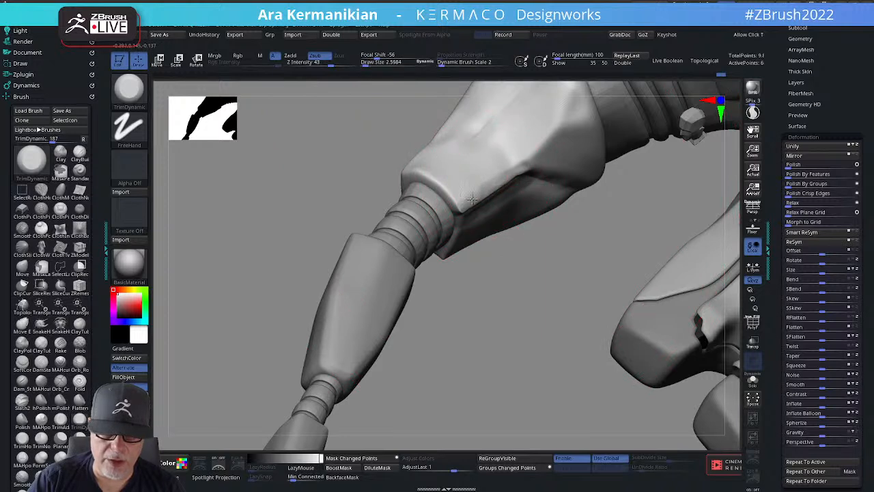
key("shift")
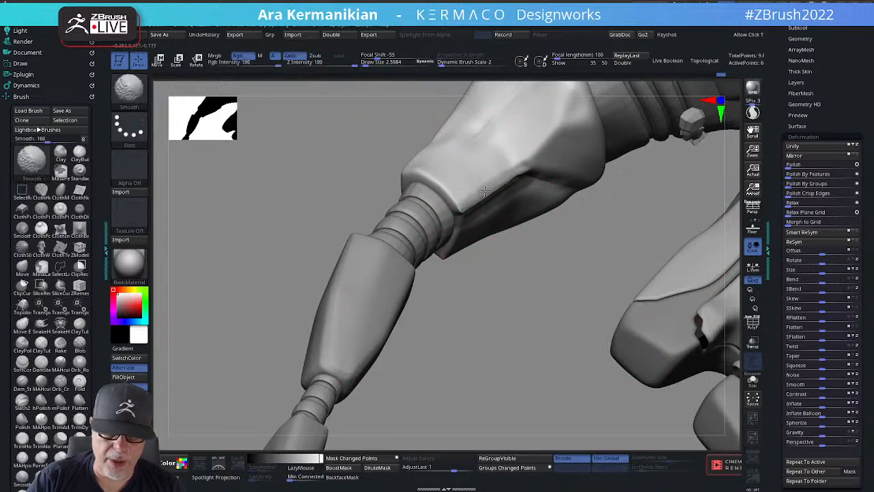
mouse_move(511, 380)
left_mouse_down("alt")
mouse_move(489, 335)
mouse_move(471, 326)
mouse_move(473, 264)
mouse_move(456, 295)
mouse_move(387, 323)
mouse_move(455, 330)
mouse_move(583, 242)
mouse_move(518, 201)
left_mouse_up("alt")
key("shift")
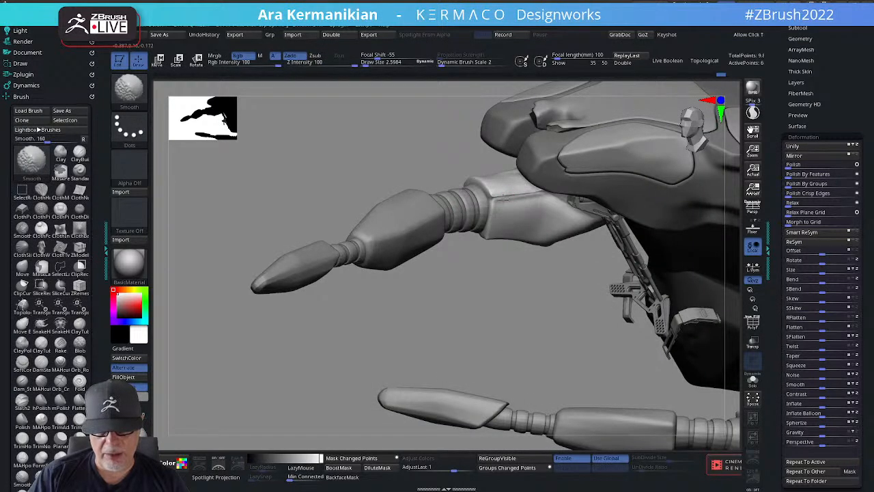
Remesh the elbow covers with ZRemesher and display the polyframe to check the new topology around the panels.
mouse_move(521, 292)
left_mouse_down()
mouse_move(524, 328)
mouse_move(450, 317)
left_mouse_up()
mouse_move(456, 267)
left_mouse_down()
mouse_move(488, 284)
mouse_move(477, 267)
left_mouse_up()
key("space")
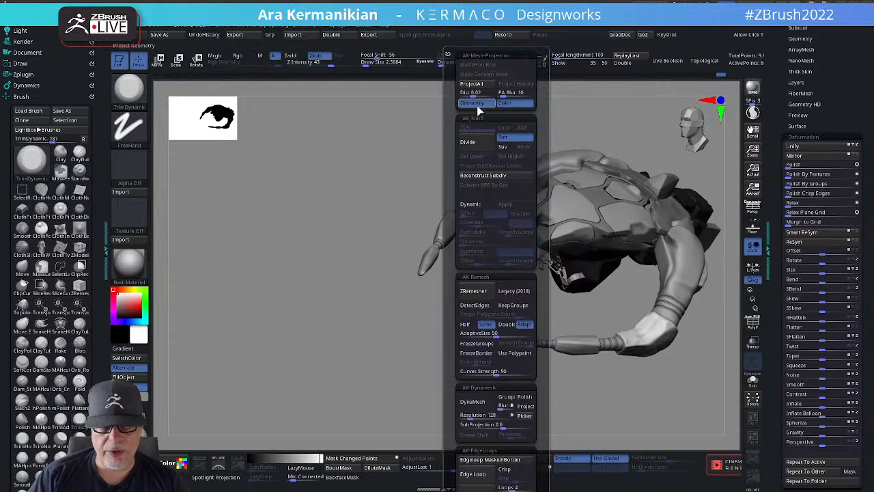
left_click(471, 290)
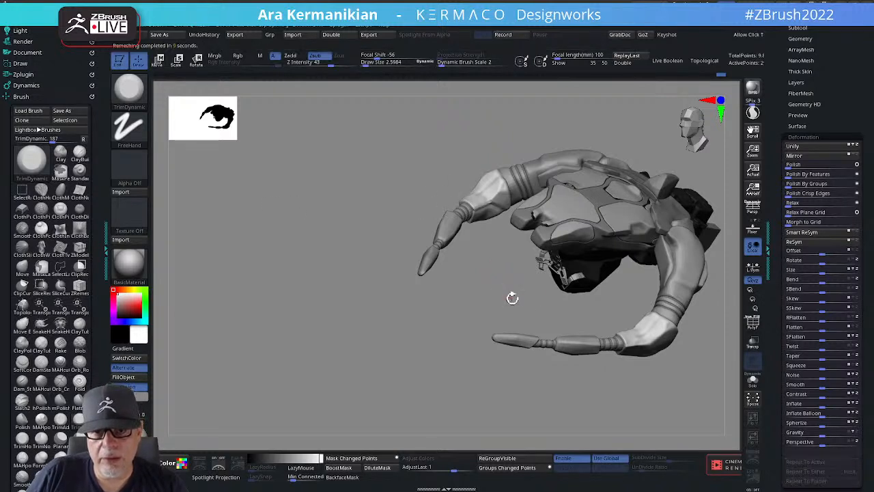
left_click(749, 326)
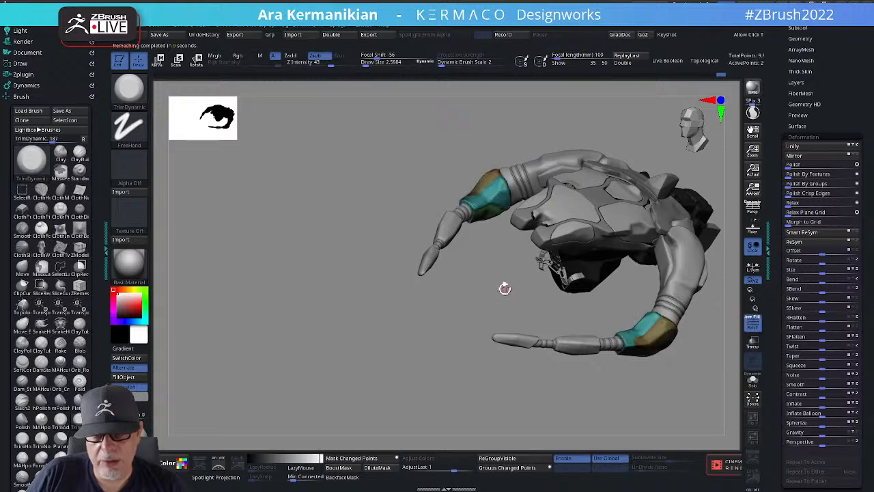
left_click_drag(502, 311, 536, 391, "alt")
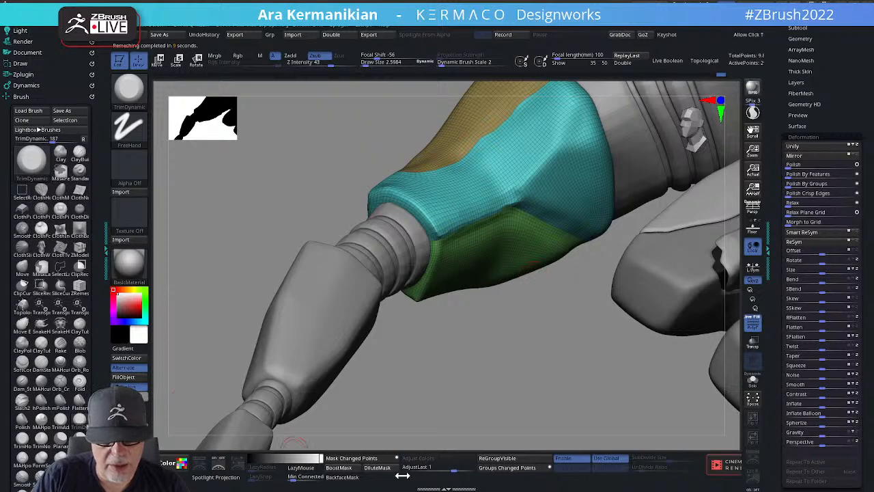
left_click_drag(534, 384, 475, 246)
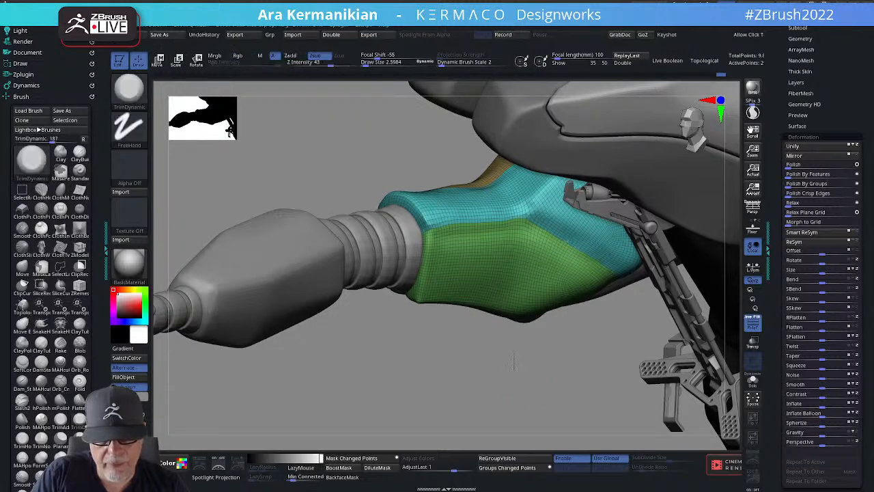
left_click_drag(533, 381, 470, 253)
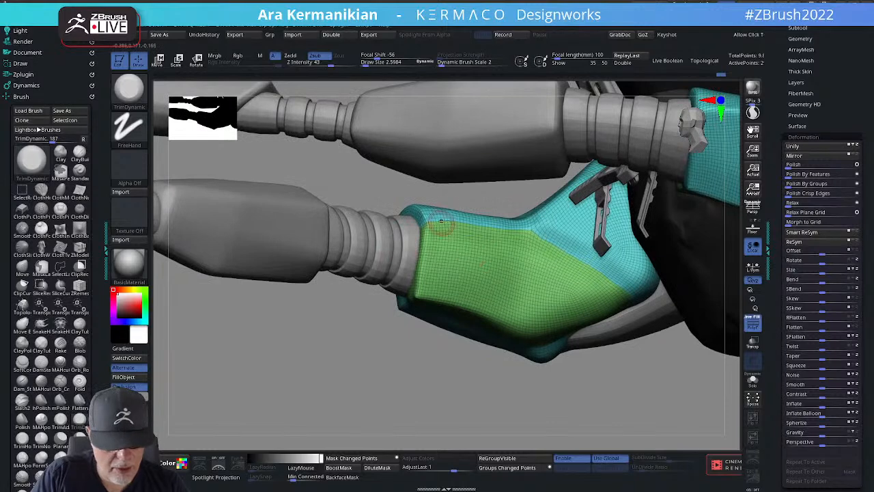
Switch to the Move brush and isolate the elbow covers in Solo mode.
key("b")
key("m")
key("v")
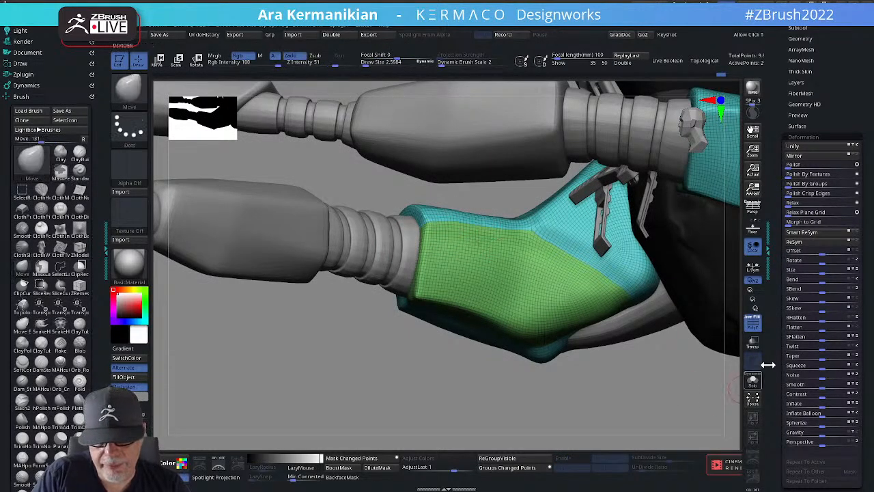
left_click(754, 384)
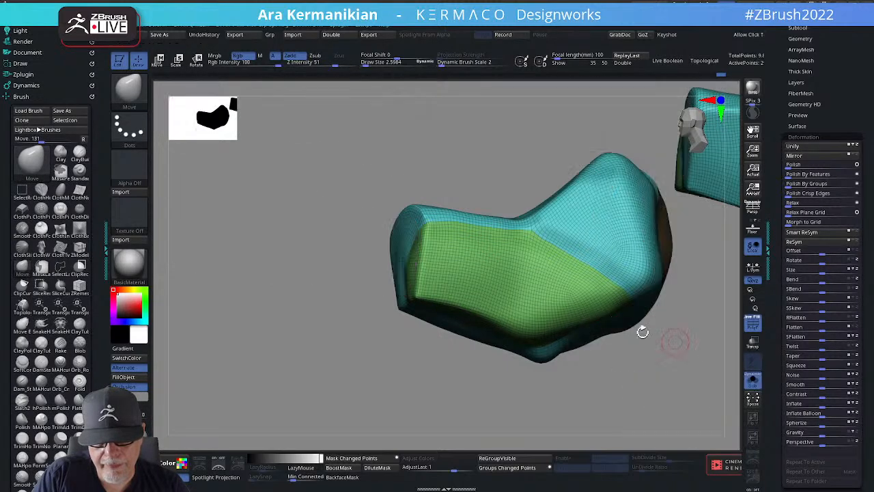
Try to shift the green panel's front corner with the Move brush at draw size 13.8316.
key("s")
left_click_drag(451, 228, 461, 230)
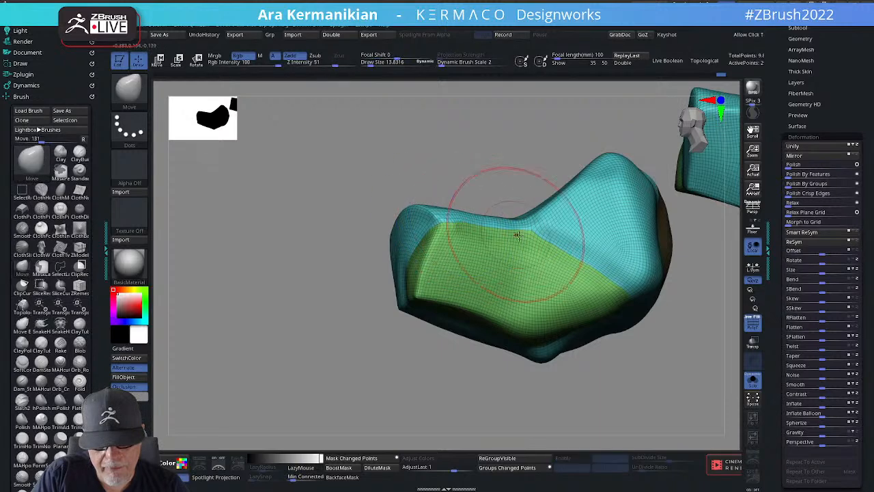
key("ctrl")
key("shift")
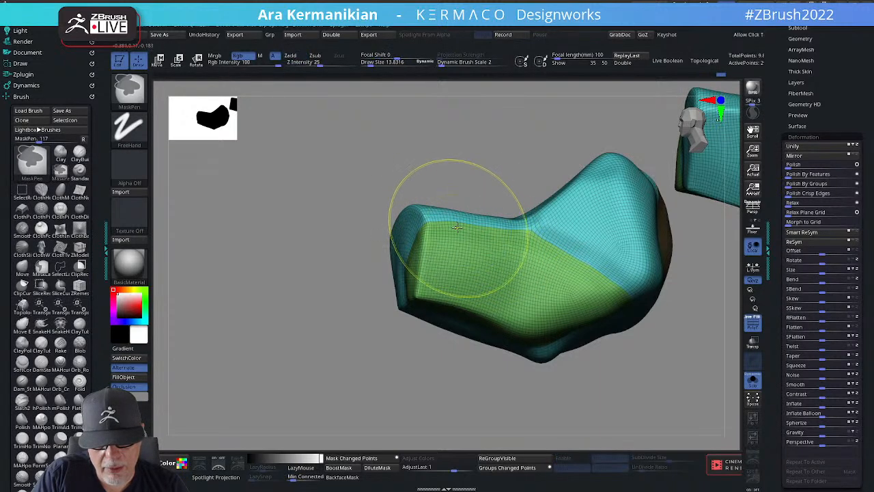
Set the draw size to 3.1756 and even out the green panel's border using the Move and Smooth brushes.
key("s")
left_click_drag(467, 225, 457, 222)
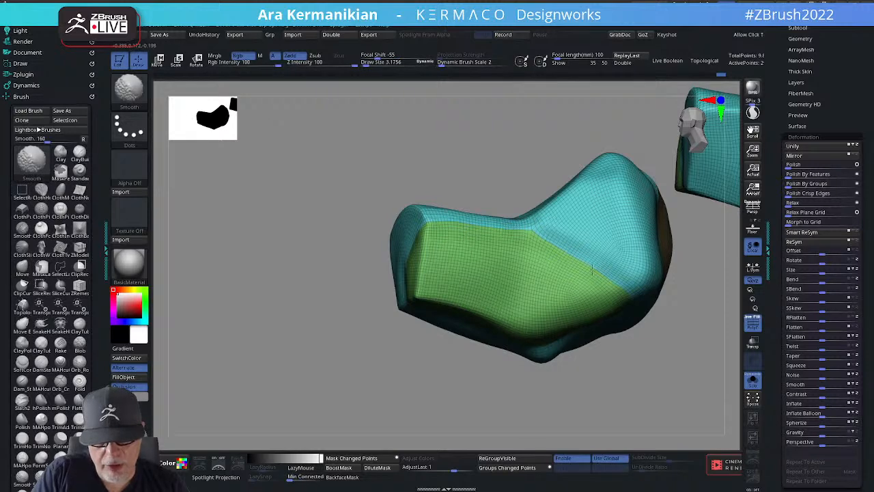
left_click_drag(659, 393, 641, 265)
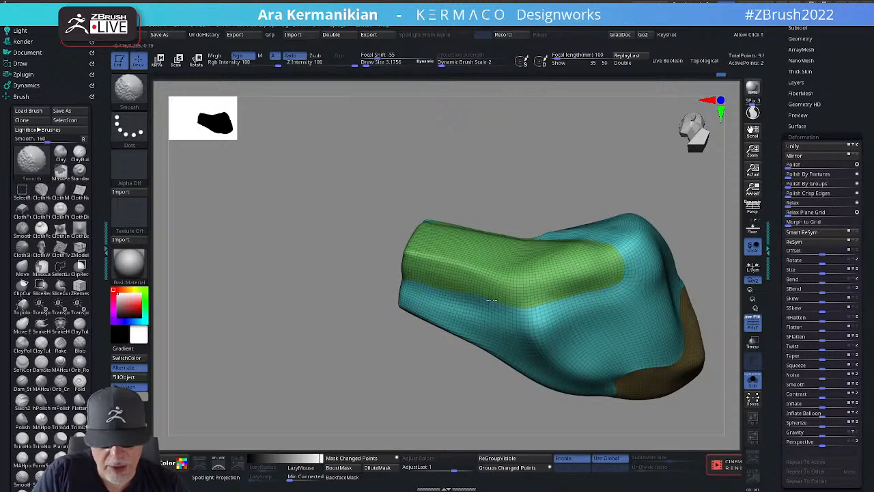
Reshape and smooth the jagged border between the brown and turquoise panels with the Move and Smooth brushes.
mouse_move(375, 375)
left_mouse_down()
mouse_move(671, 313)
mouse_move(564, 280)
left_mouse_up()
mouse_move(640, 293)
left_mouse_down("alt")
mouse_move(620, 274)
mouse_move(604, 298)
left_mouse_up("alt")
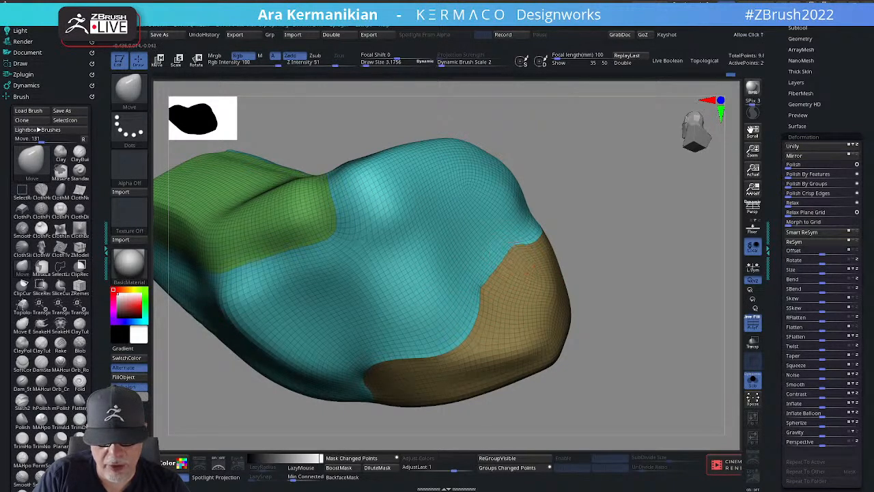
key("shift")
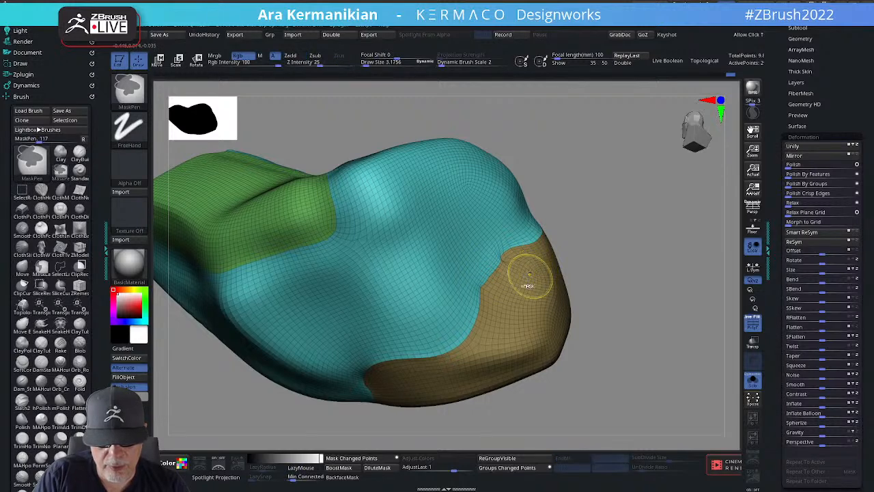
left_click_drag(507, 257, 485, 273, "shift")
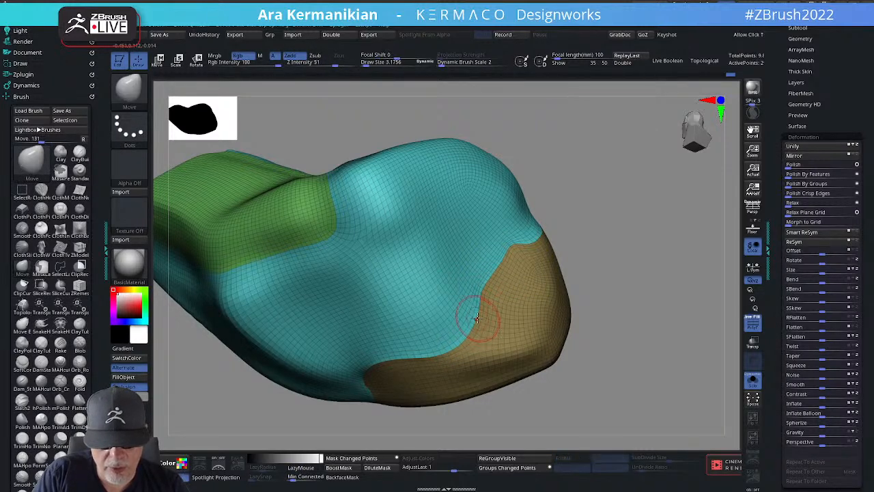
mouse_move(470, 318)
left_mouse_down()
mouse_move(482, 314)
mouse_move(464, 349)
mouse_move(490, 310)
left_mouse_up()
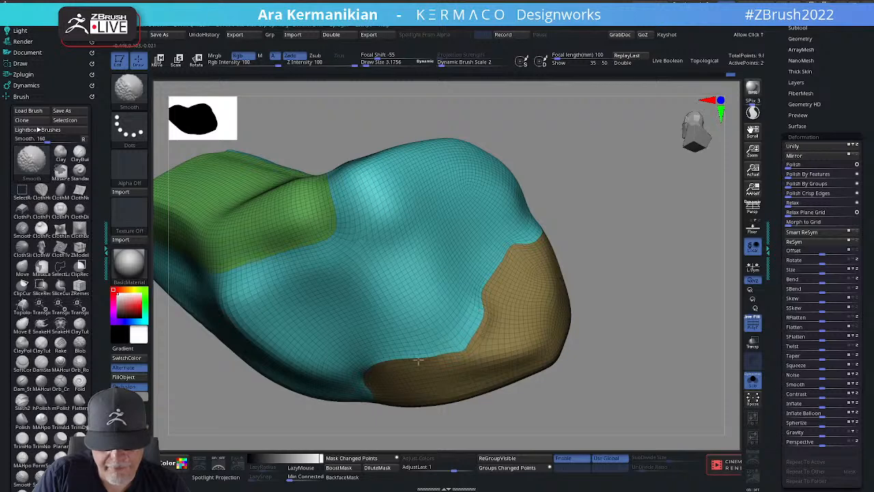
Merge the stray red polygroup face on the brown panel's side border into its neighbouring group with Merge Stray Groups.
mouse_move(556, 377)
left_mouse_down()
mouse_move(699, 328)
mouse_move(644, 347)
mouse_move(527, 304)
left_mouse_up()
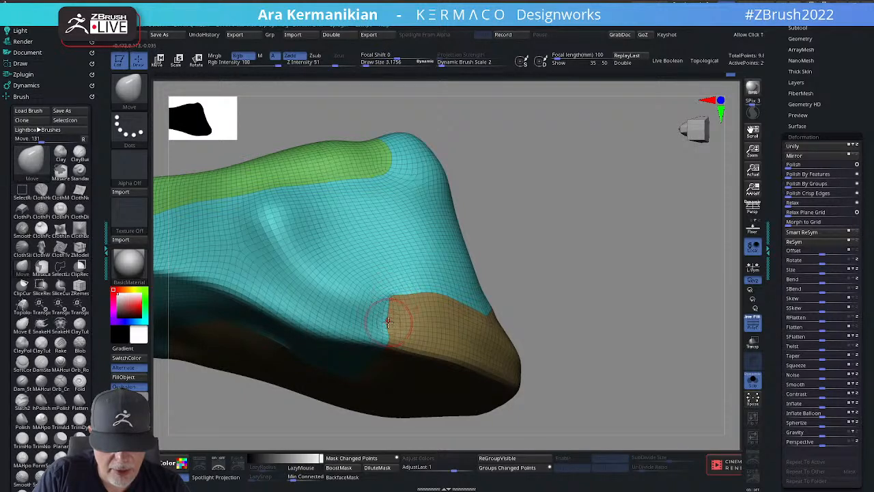
left_click_drag(621, 300, 544, 293, "alt")
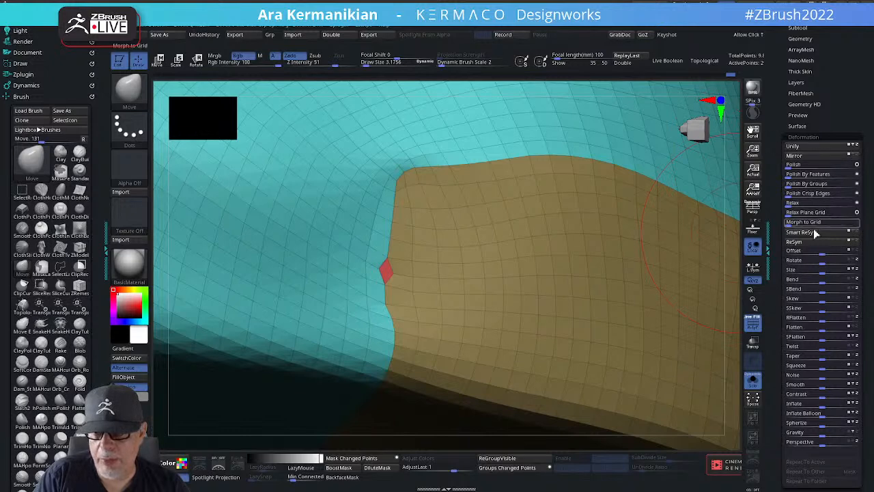
scroll(780, 220, "down", 5)
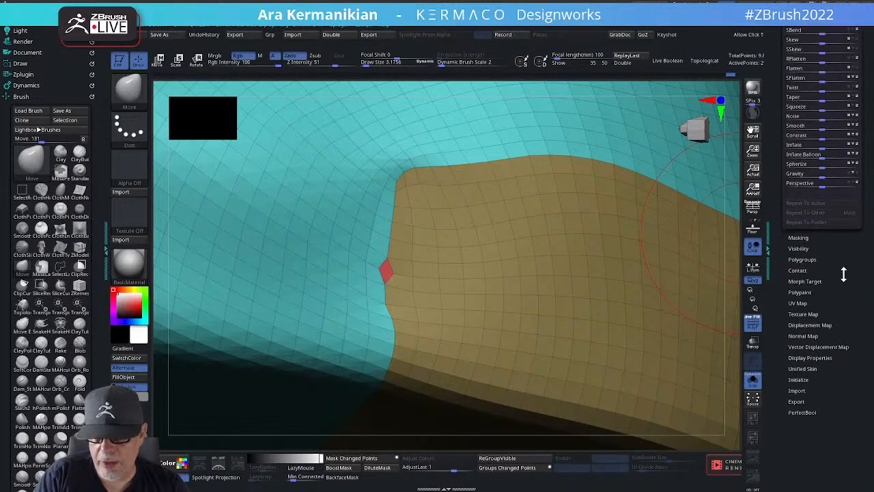
left_click_drag(842, 273, 827, 295)
left_click(803, 289)
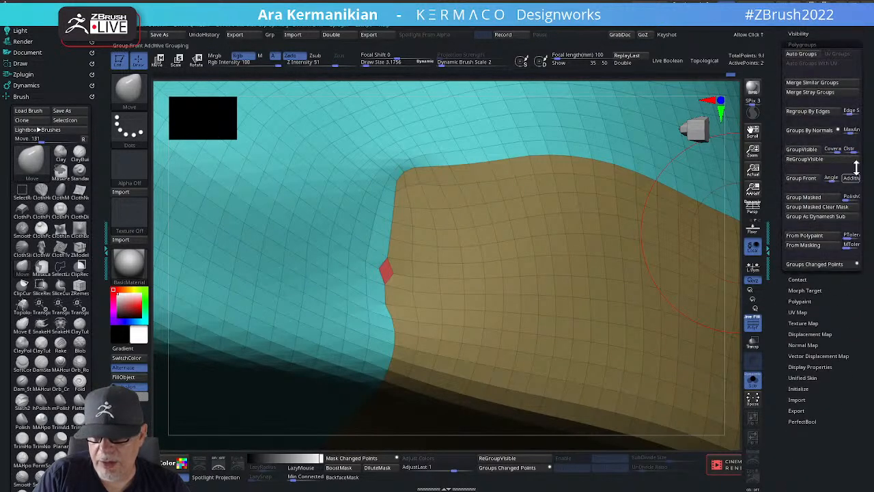
left_click(810, 92)
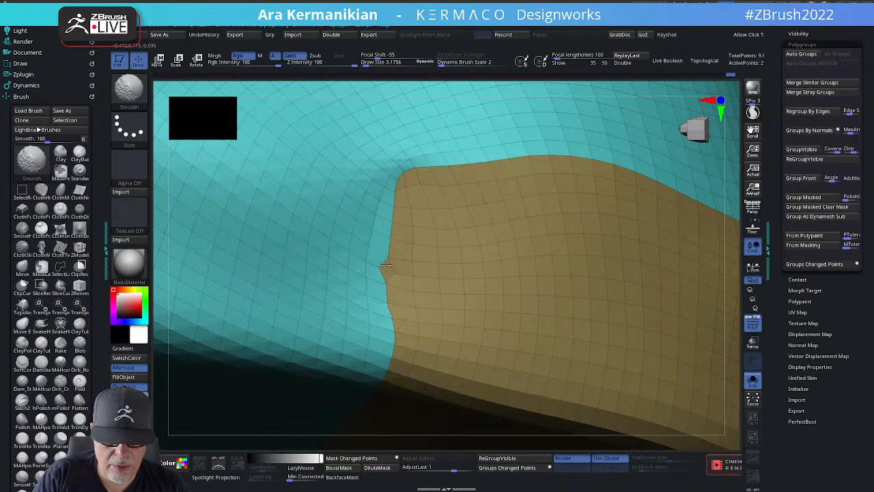
Try to straighten the small notch in the brown panel's side border with the Move brush at draw size 1.
left_click_drag(736, 280, 771, 295, "alt")
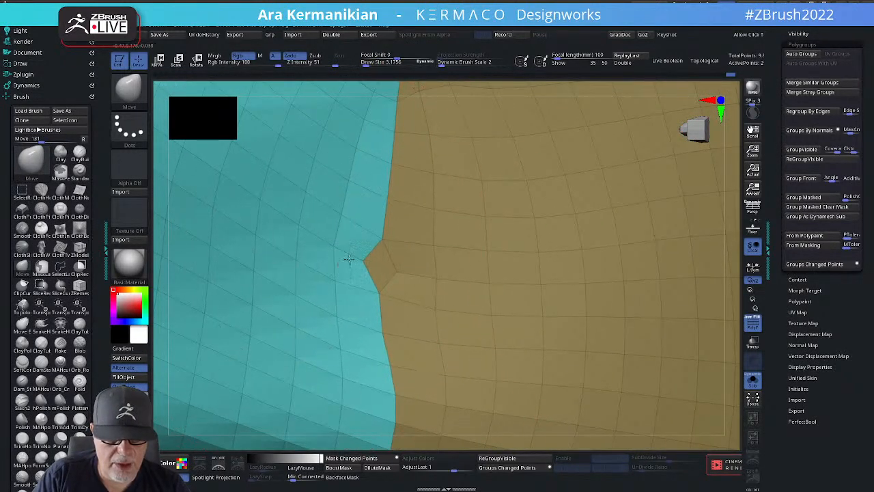
key("s")
left_click_drag(379, 255, 350, 258)
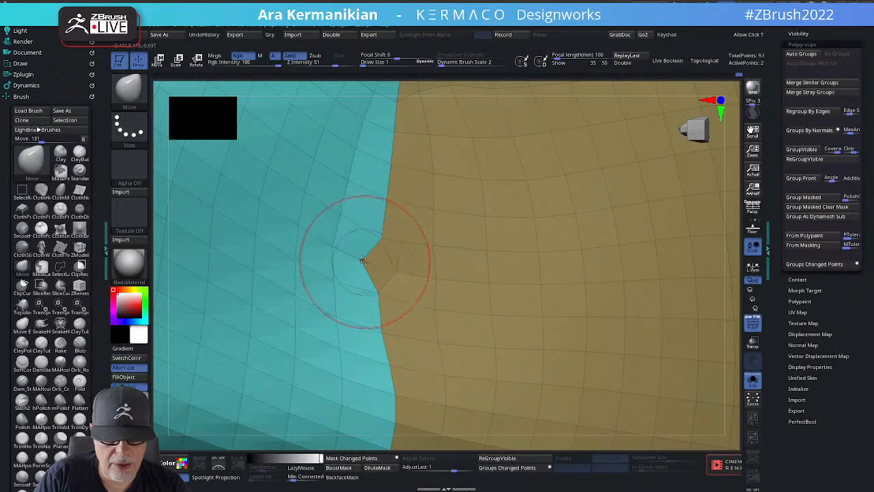
key("space")
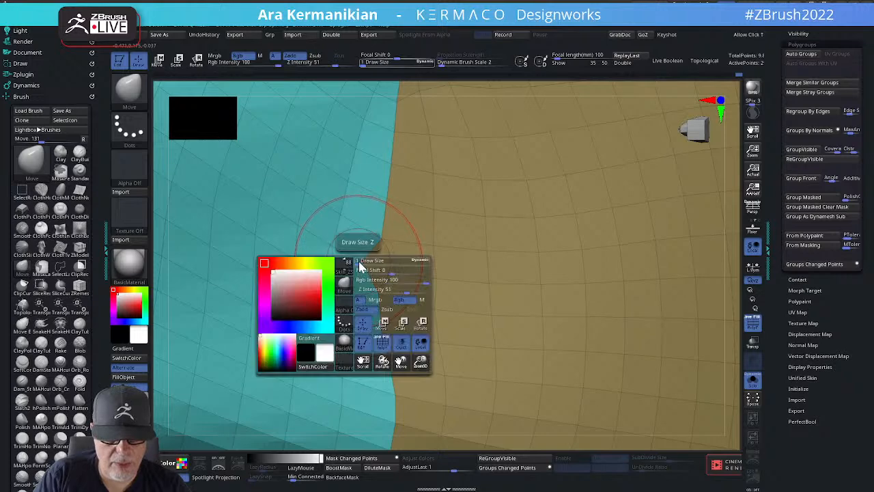
Stitch the protruding point of the notch into the brown panel using the ZModeler brush's Stitch point action.
key("b")
key("z")
key("m")
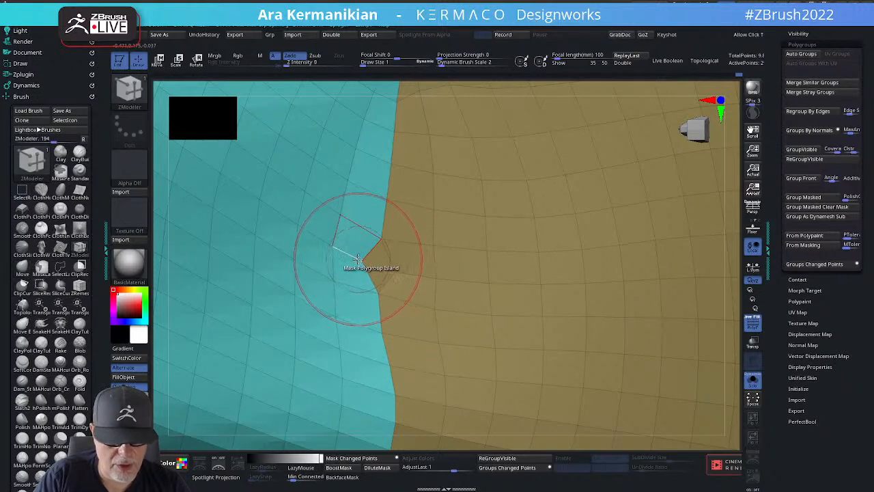
key("space")
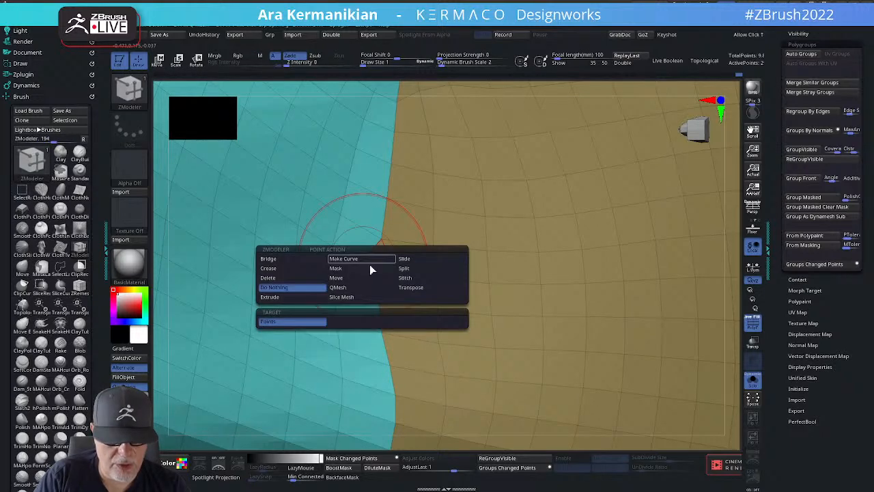
left_click(406, 281)
left_click(363, 262)
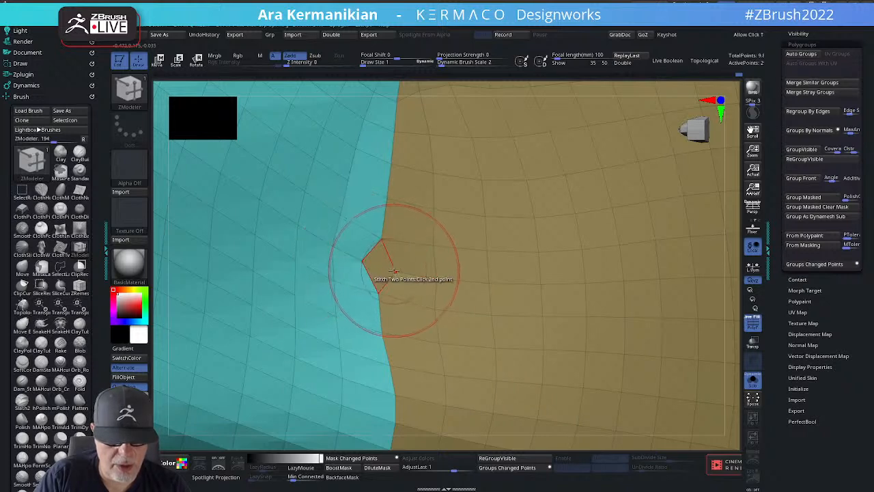
Stitch the notch point on the teal-tan polygroup border to its neighbour and smooth the border with the Move brush active.
left_click(393, 271)
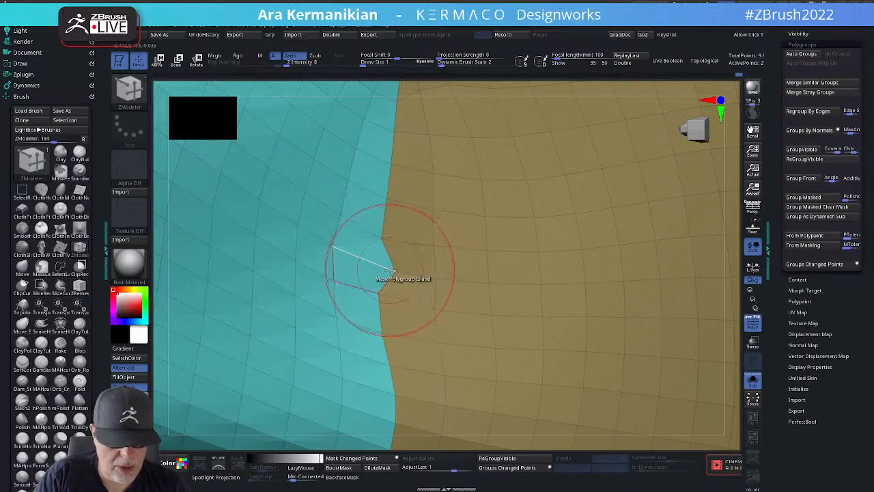
key("b")
key("m")
key("v")
left_click_drag(353, 257, 369, 255, "shift")
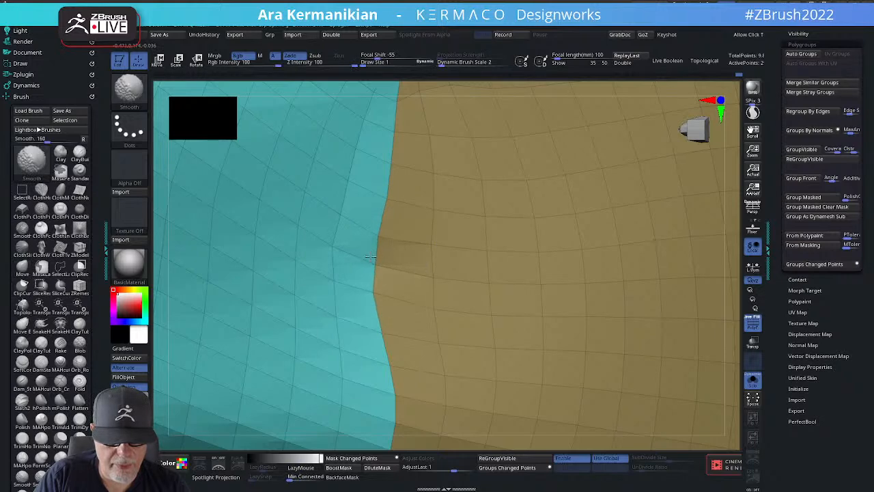
left_click_drag(384, 332, 399, 438, "shift")
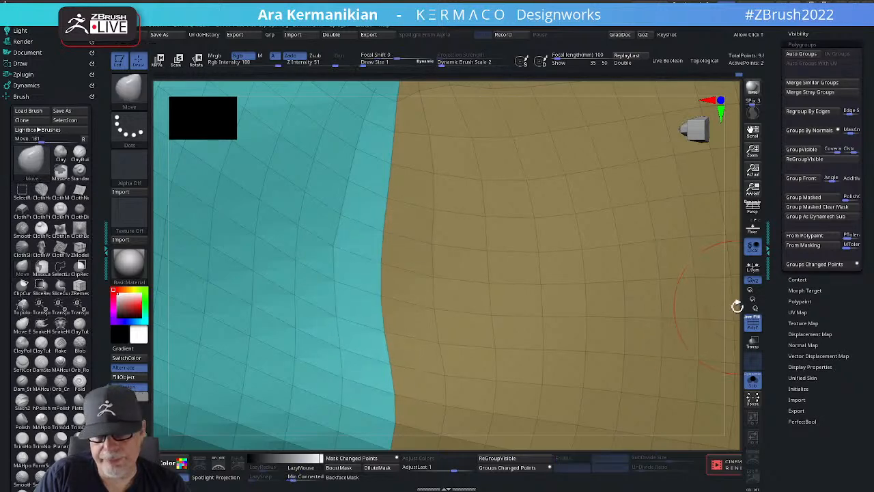
Enlarge the brush to a draw size of about 3.18 and smooth the upper teal-tan border around the form's rounded end.
mouse_move(737, 306)
left_mouse_down("alt")
mouse_move(480, 251)
mouse_move(427, 256)
left_mouse_up("alt")
left_click_drag(656, 266, 568, 263)
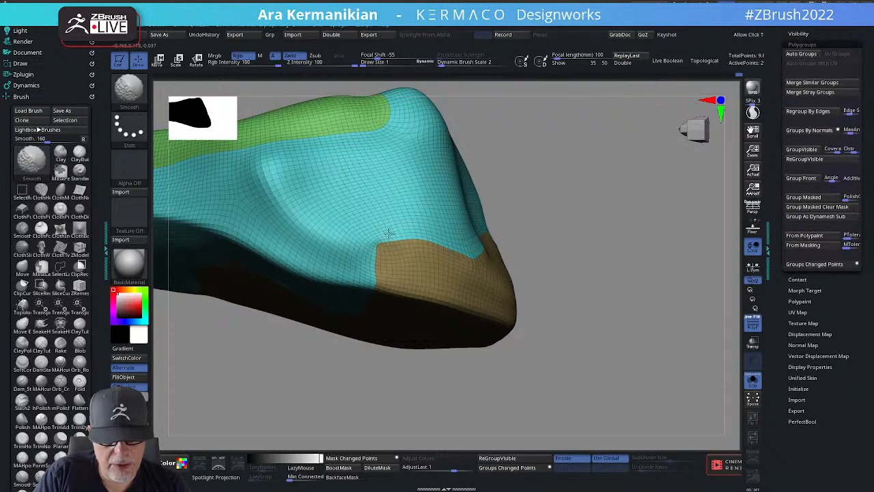
mouse_move(633, 275)
left_mouse_down()
mouse_move(485, 288)
mouse_move(469, 267)
mouse_move(422, 257)
left_mouse_up()
key("s")
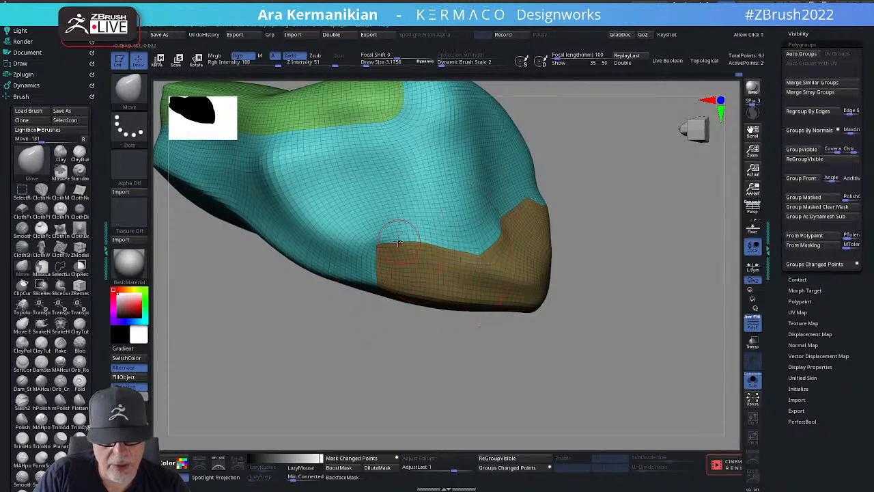
key("shift")
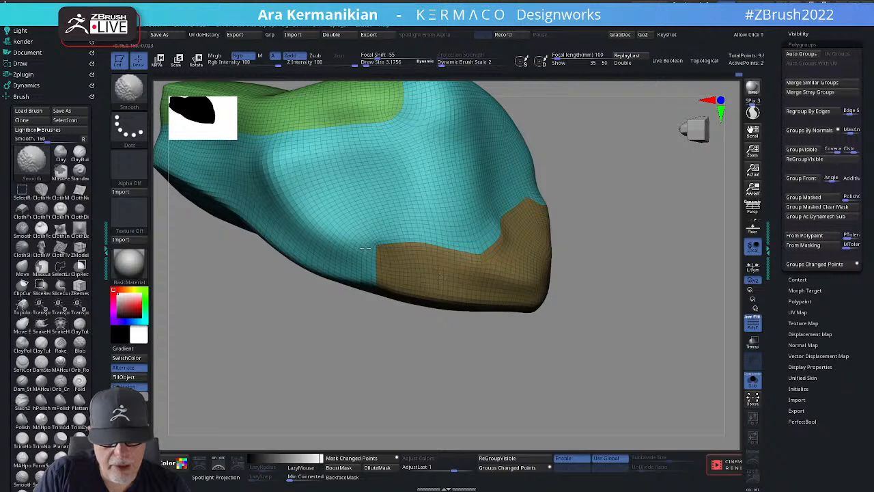
left_click_drag(576, 271, 527, 211)
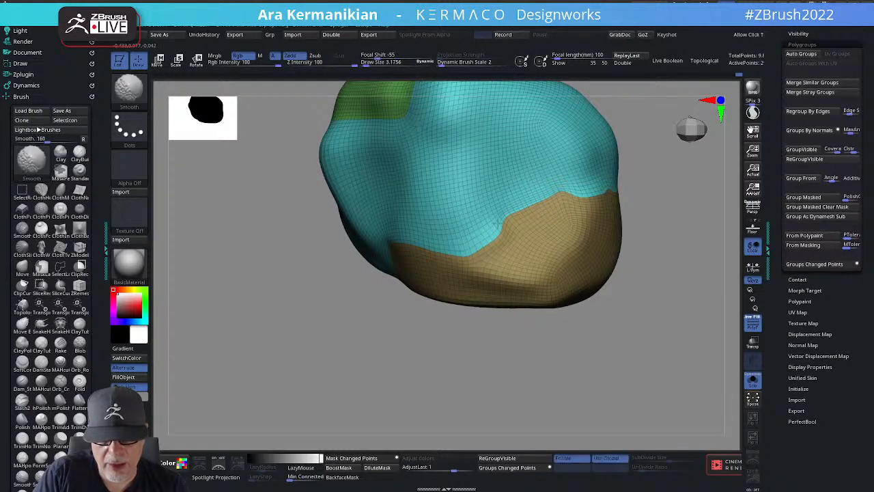
left_click_drag(619, 268, 567, 222)
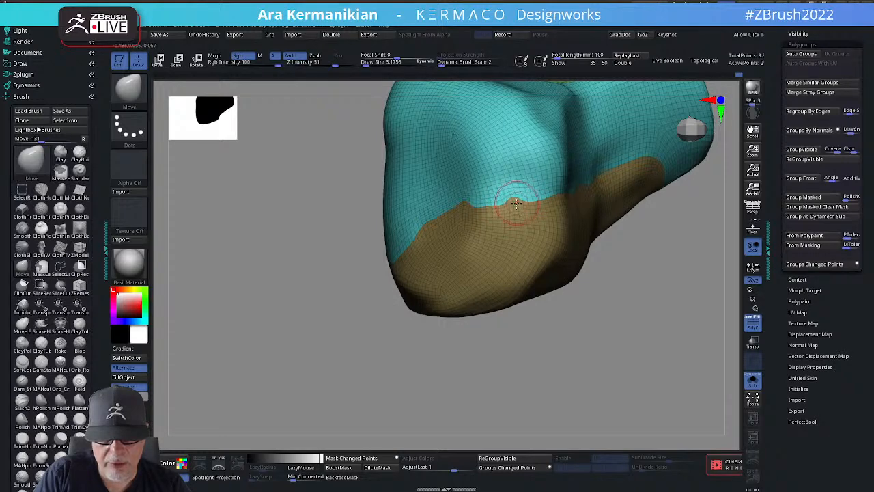
Even out the bumps in the teal-tan border along the form's long side with the Move and Smooth brushes.
left_click_drag(646, 263, 589, 289)
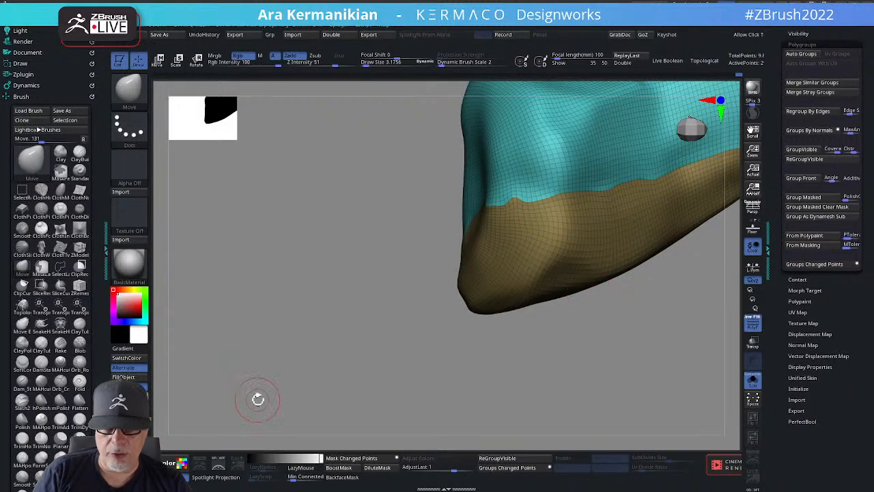
left_click_drag(527, 386, 547, 199)
key("shift")
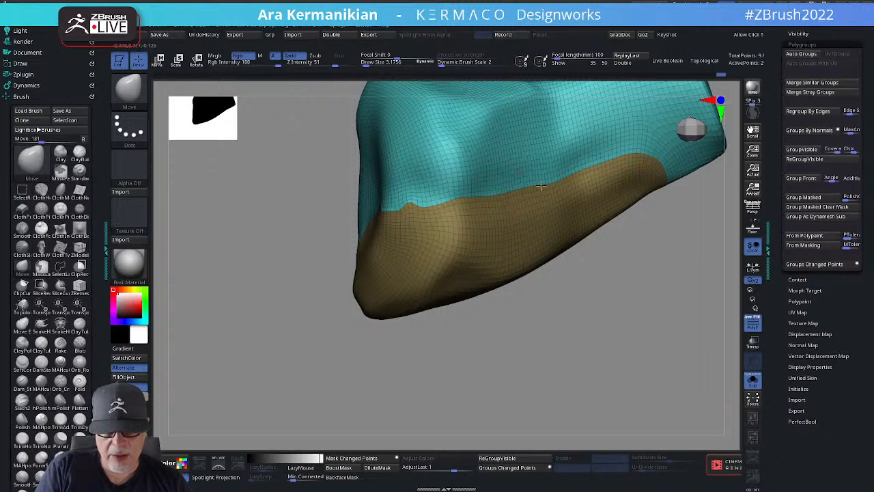
key("shift")
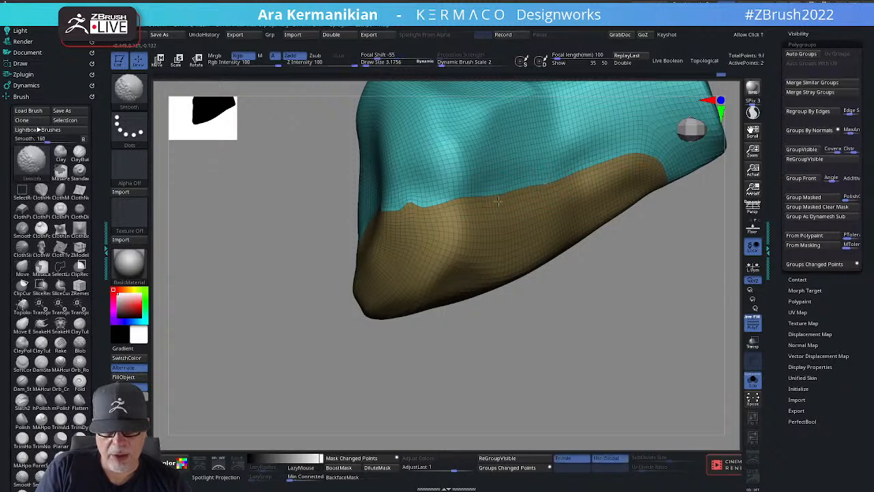
left_click_drag(605, 308, 633, 169)
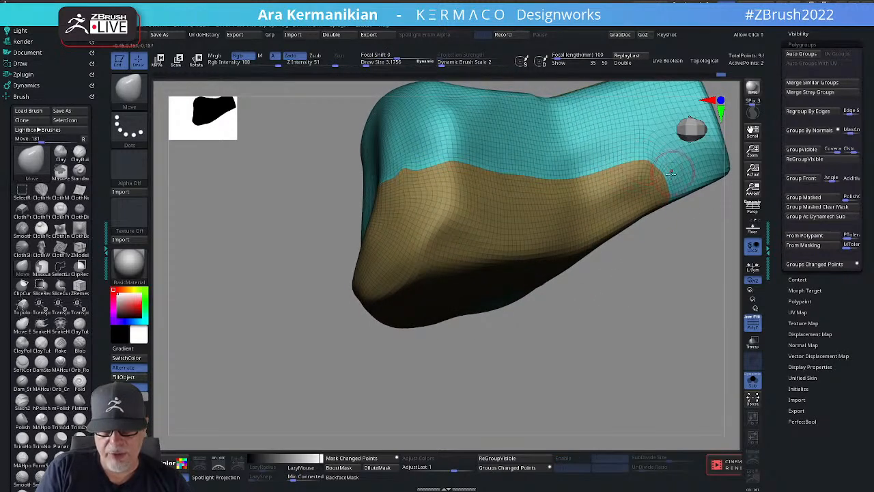
mouse_move(682, 279)
left_mouse_down("alt")
mouse_move(638, 280)
mouse_move(614, 236)
left_mouse_up("alt")
key("shift")
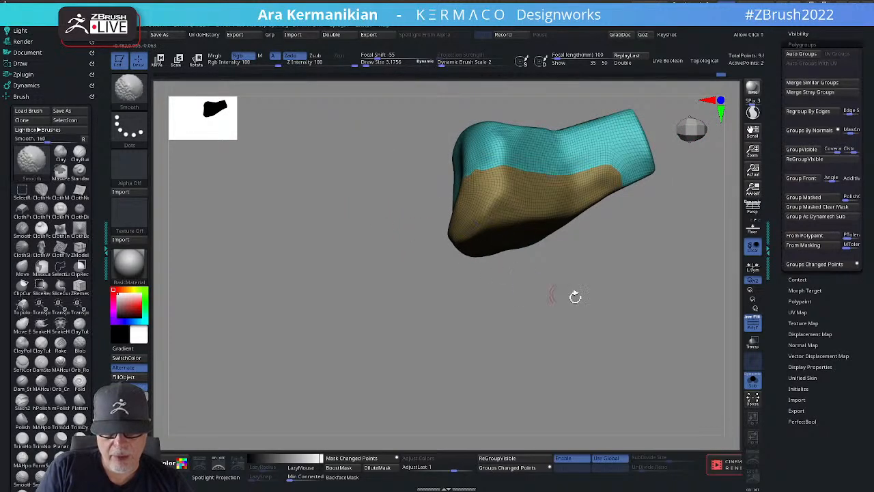
mouse_move(575, 297)
left_mouse_down("alt")
mouse_move(581, 314)
mouse_move(631, 279)
mouse_move(649, 279)
mouse_move(618, 307)
mouse_move(616, 321)
mouse_move(550, 328)
mouse_move(558, 302)
left_mouse_up("alt")
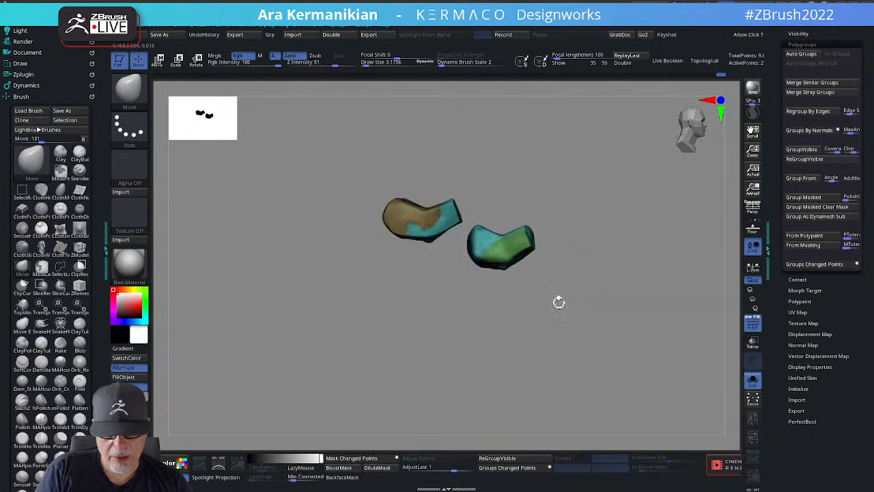
Polish the form's narrow teal and green end using hPolish at a draw size of about 6.37 and smooth its rim.
mouse_move(631, 216)
left_mouse_down()
mouse_move(605, 230)
mouse_move(489, 250)
mouse_move(384, 292)
mouse_move(464, 303)
mouse_move(511, 244)
left_mouse_up()
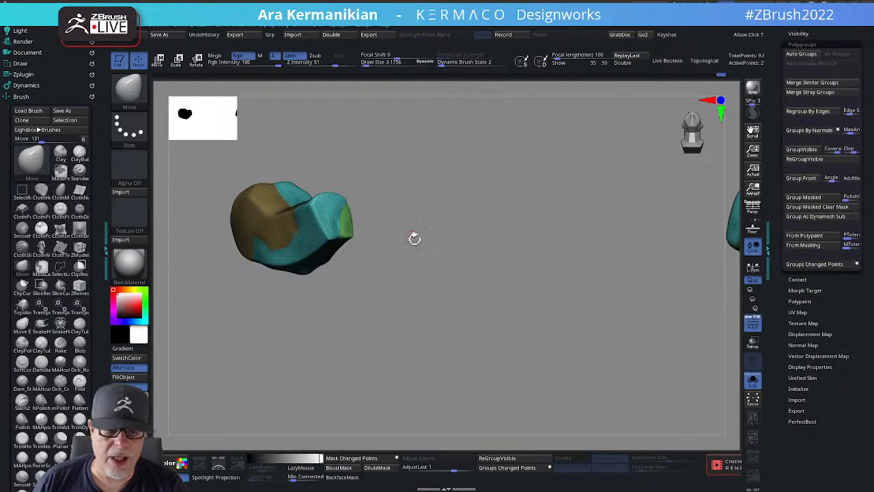
left_click_drag(372, 260, 331, 266)
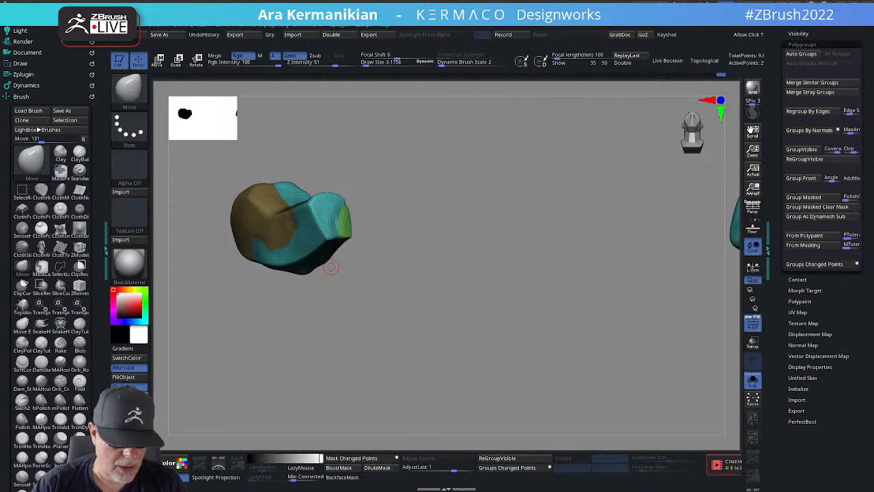
left_click_drag(458, 260, 456, 222, "alt")
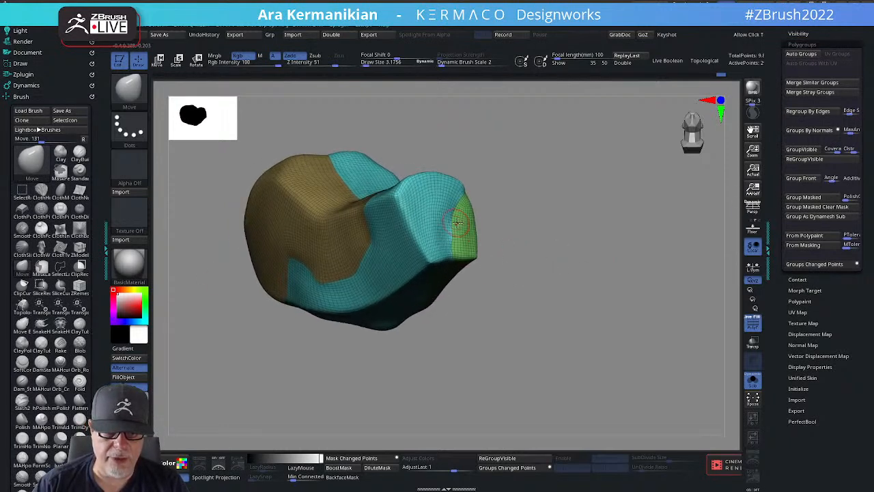
right_click(427, 222)
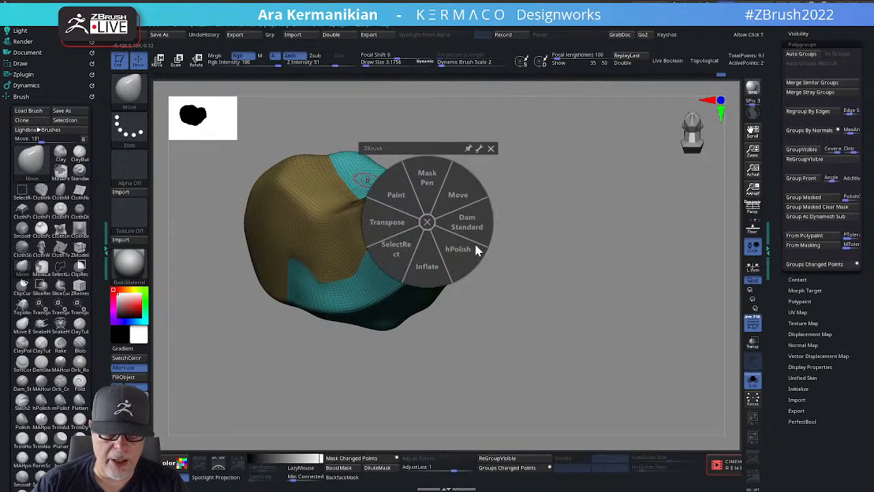
left_click(457, 251)
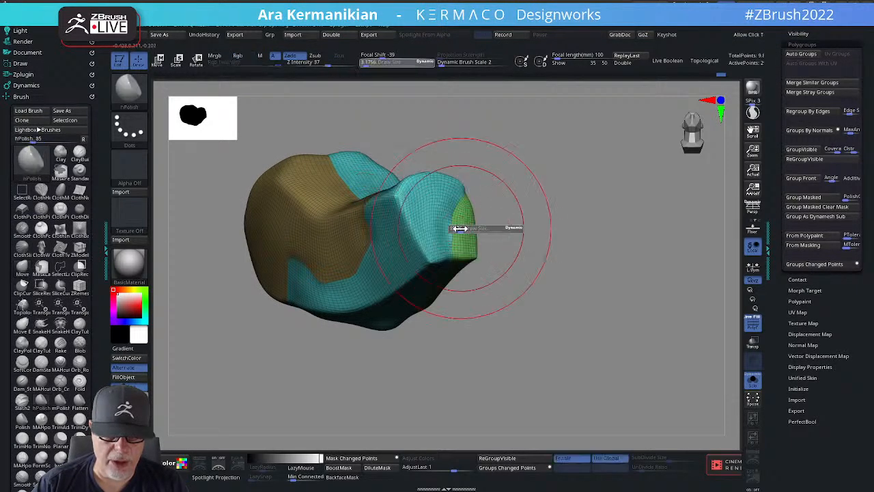
key("shift")
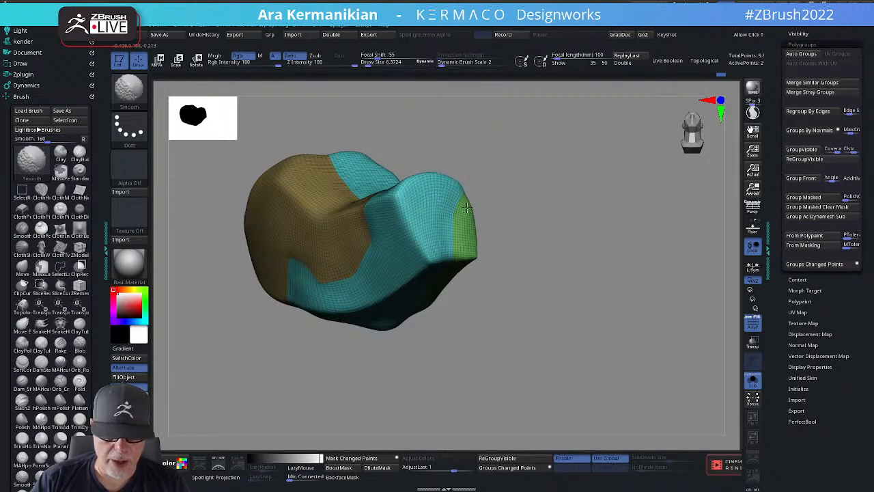
left_click_drag(587, 227, 536, 198)
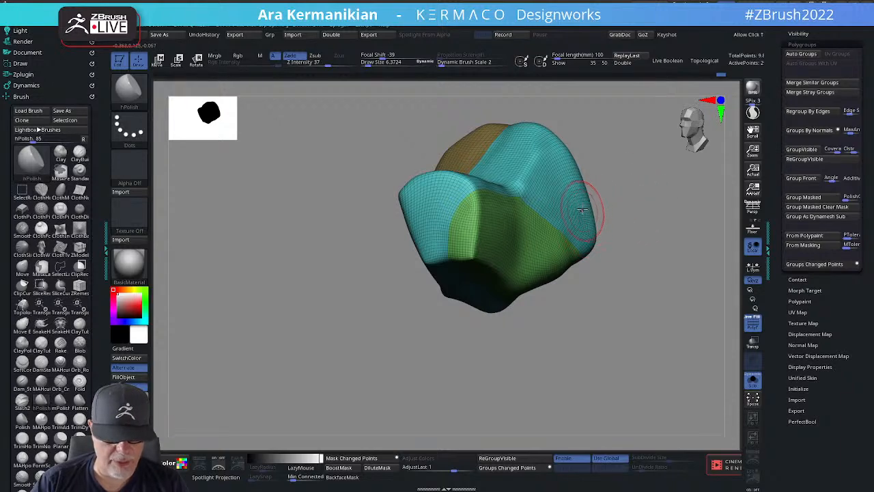
Refine the tan-teal border at the crest and the green corner of the narrow end with the Move and Smooth brushes.
key("b")
key("m")
key("v")
mouse_move(635, 217)
left_mouse_down()
mouse_move(664, 220)
mouse_move(611, 211)
left_mouse_up()
key("s")
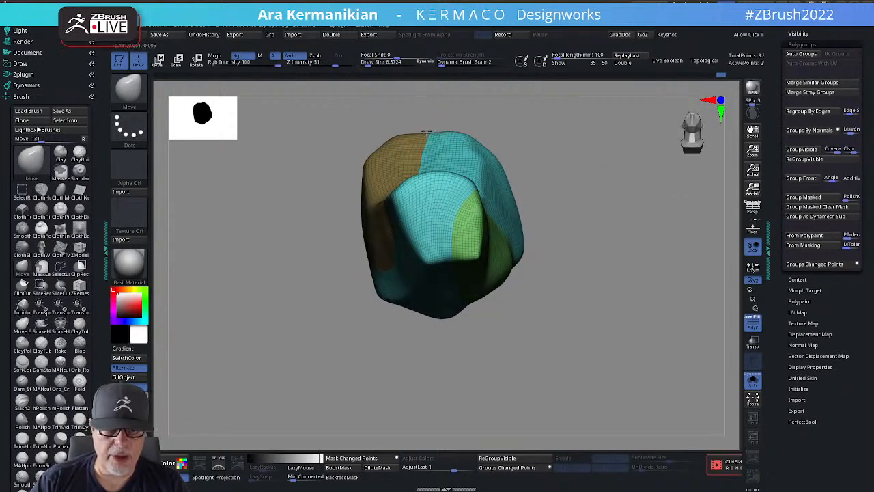
left_click_drag(418, 134, 405, 139, "shift")
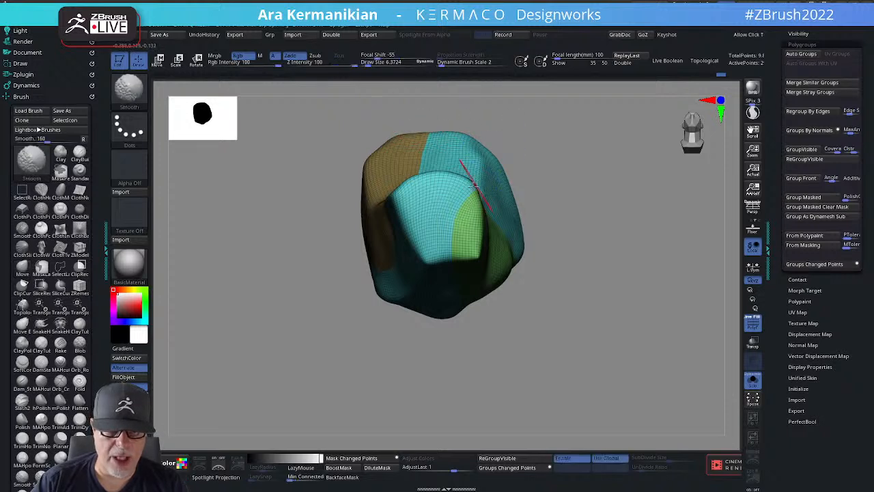
left_click_drag(456, 205, 456, 202)
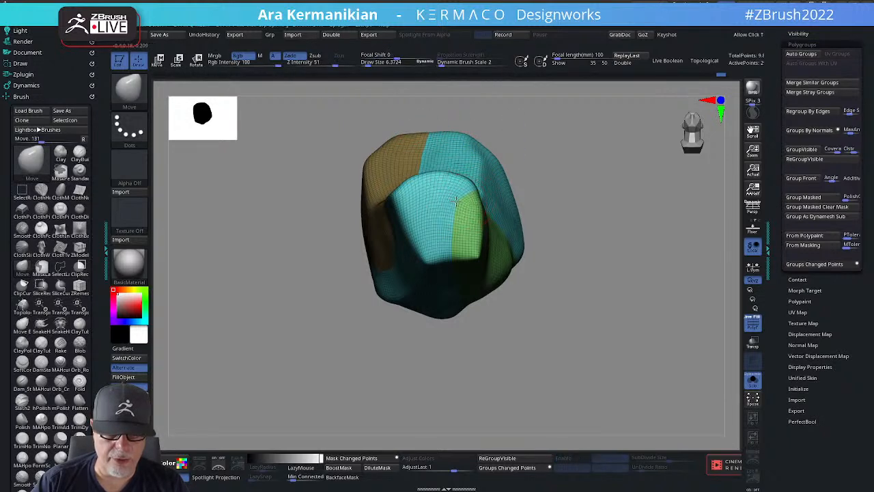
left_click_drag(631, 227, 601, 226)
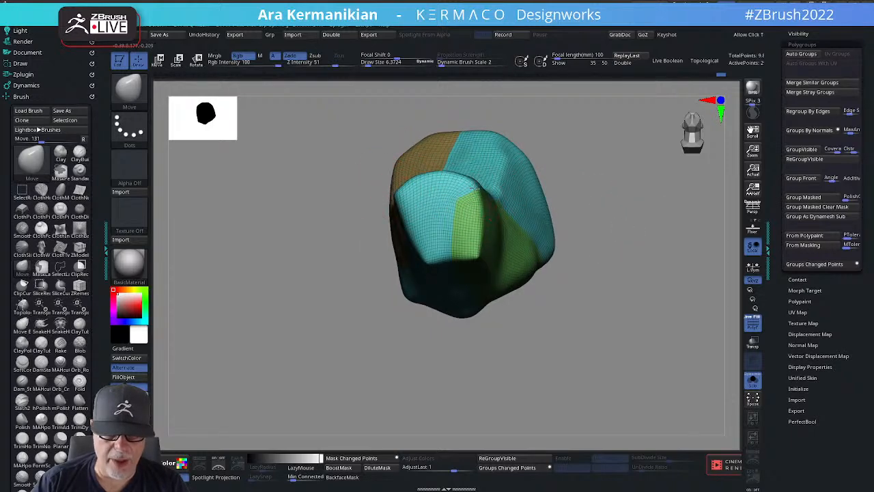
left_click_drag(605, 168, 493, 168)
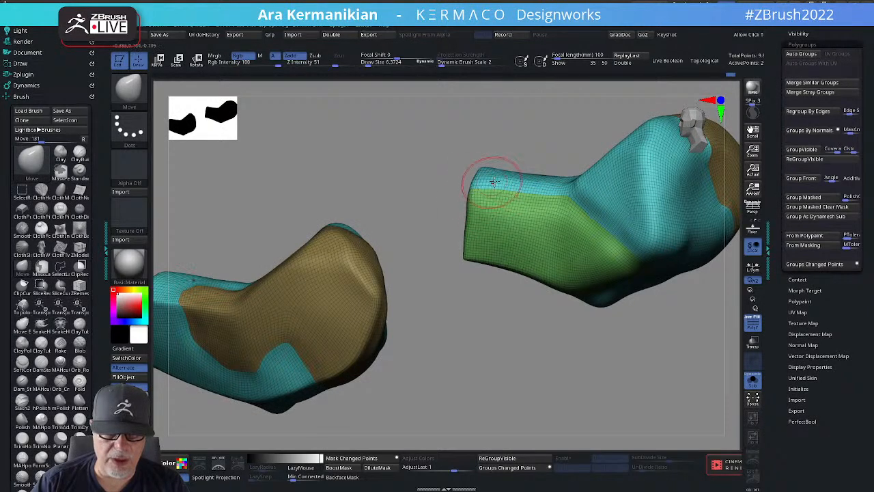
Straighten the edge of the green narrow end with the Move brush and smooth the adjoining teal face.
key("shift")
left_click_drag(470, 203, 465, 211, "shift")
left_click_drag(440, 315, 446, 298)
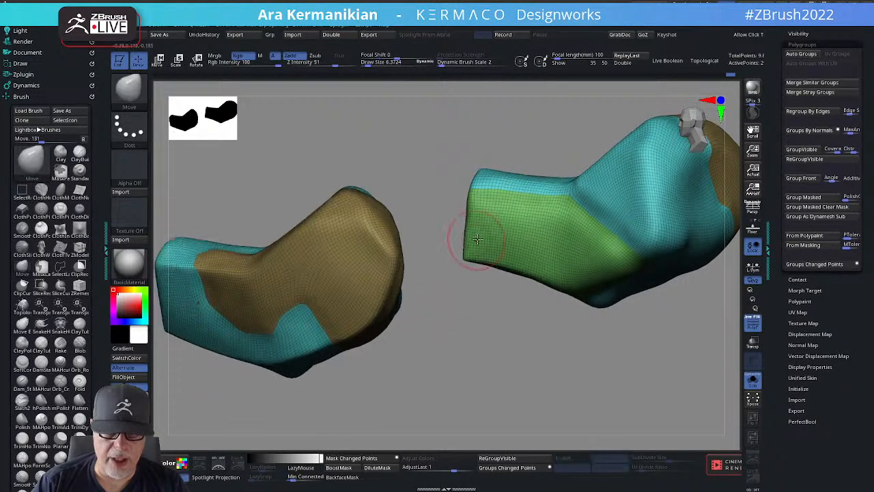
left_click_drag(475, 217, 465, 215)
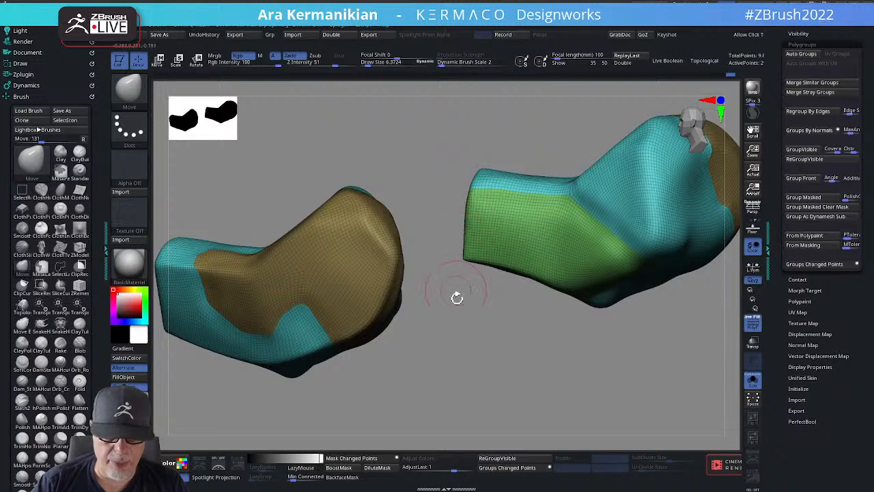
mouse_move(457, 298)
left_mouse_down()
mouse_move(523, 327)
mouse_move(517, 304)
left_mouse_up()
left_click_drag(443, 204, 435, 209, "shift")
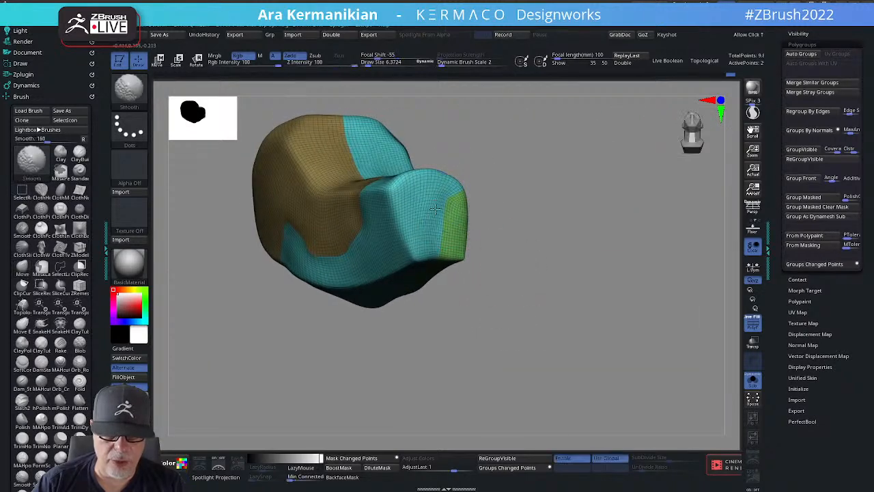
Pull the teal ridge beside the narrow end's face slightly outward with the Move brush.
left_click_drag(495, 249, 478, 219, "alt")
mouse_move(535, 240)
left_mouse_down()
mouse_move(548, 219)
mouse_move(517, 239)
left_mouse_up()
left_click_drag(392, 207, 379, 206)
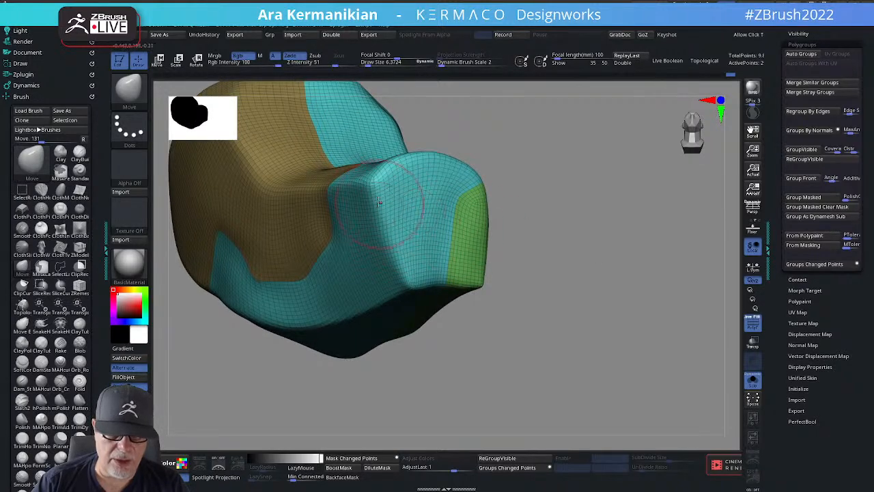
Remesh the form with ZRemesher using the Half, Adapt and KeepGroups options.
left_click_drag(573, 231, 536, 284, "alt")
key("shift")
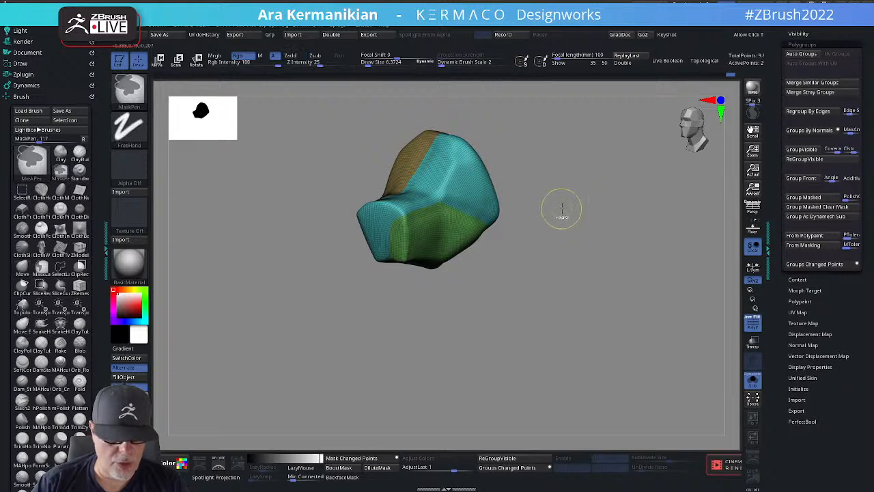
key("space")
left_click(554, 325)
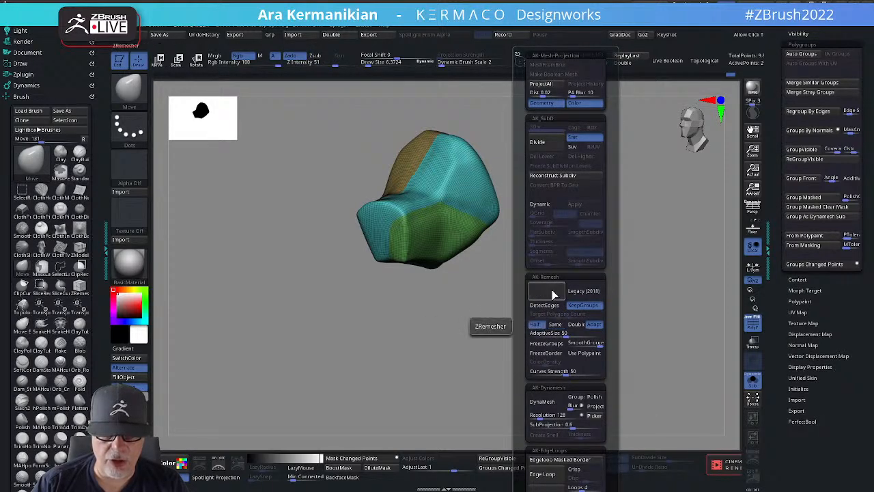
left_click(550, 290)
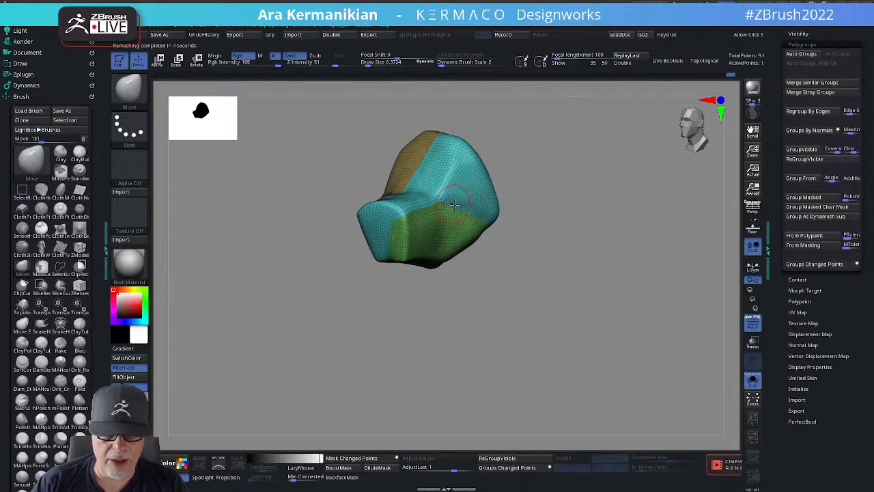
Smooth the remeshed surface near the narrow end and review the form from several sides.
left_click_drag(544, 314, 486, 311)
left_click_drag(411, 213, 453, 219, "shift")
mouse_move(558, 286)
left_mouse_down()
mouse_move(587, 287)
mouse_move(538, 254)
mouse_move(522, 270)
mouse_move(567, 259)
mouse_move(424, 234)
left_mouse_up()
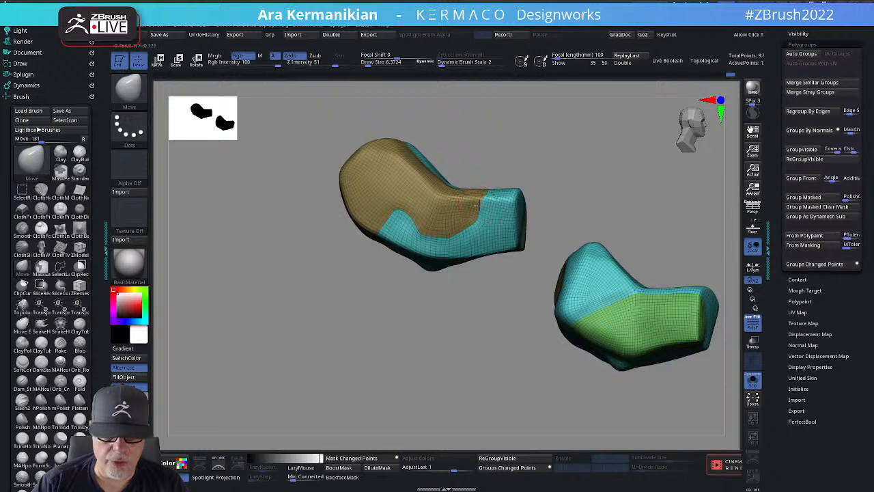
left_click_drag(585, 164, 550, 229)
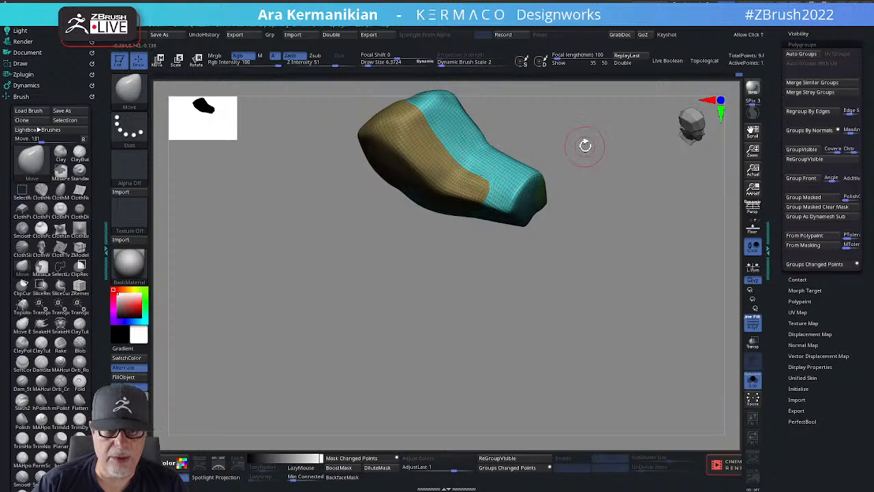
Smooth the teal and tan polygroup border across the form's broad end.
left_click_drag(585, 144, 626, 251)
key("shift")
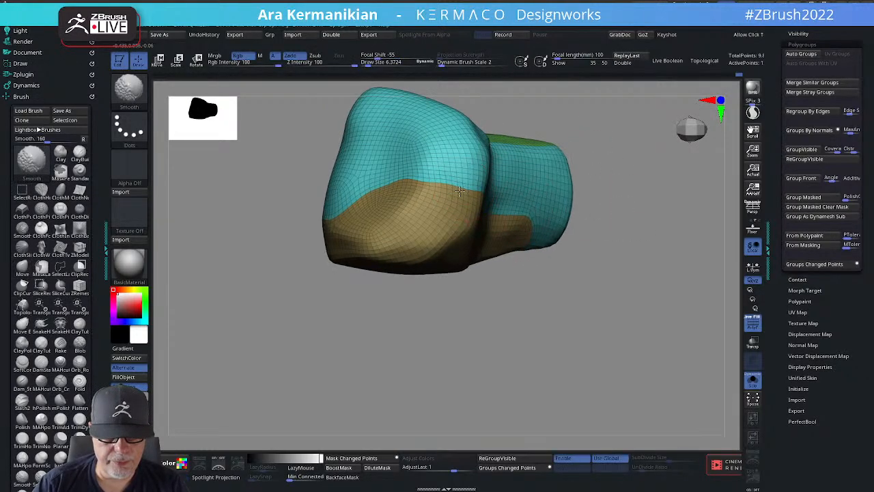
mouse_move(437, 188)
left_mouse_down("shift")
mouse_move(417, 182)
mouse_move(424, 183)
left_mouse_up("shift")
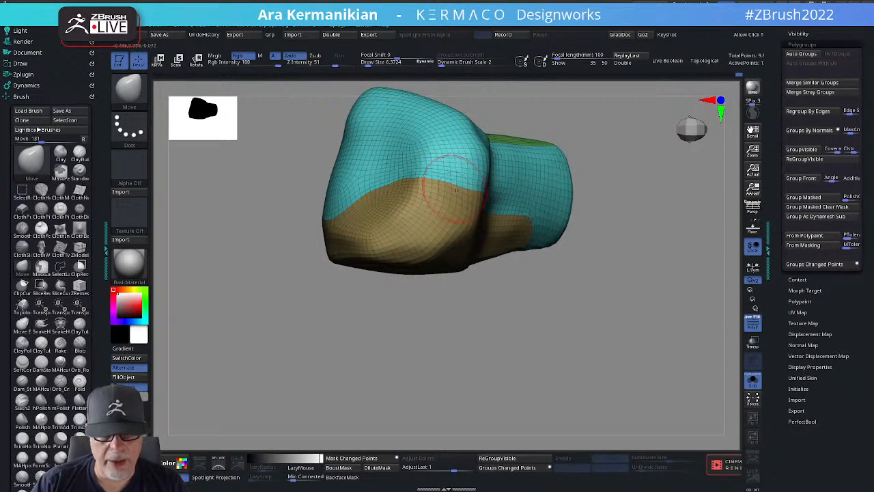
left_click_drag(424, 183, 422, 180, "shift")
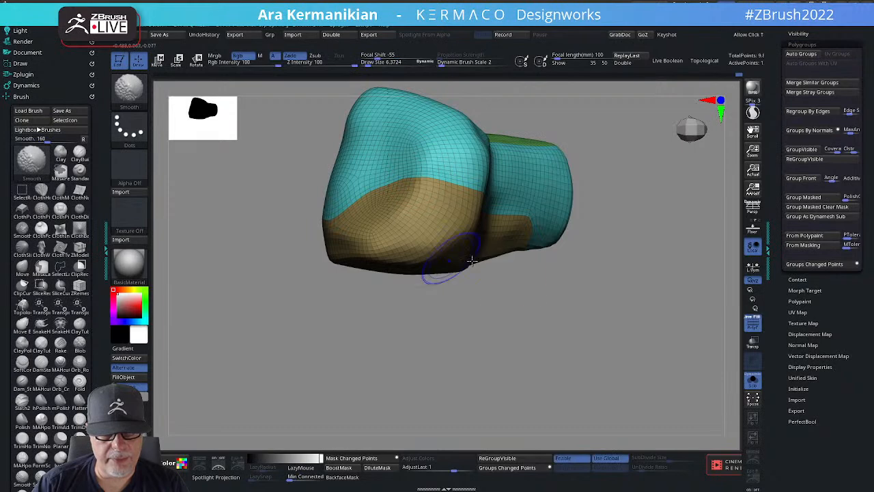
Refine the tan polygroup's upper border and smooth its bend where it wraps around the broad end.
mouse_move(562, 342)
left_mouse_down("alt")
mouse_move(566, 308)
mouse_move(601, 324)
mouse_move(523, 273)
mouse_move(499, 230)
mouse_move(573, 236)
mouse_move(462, 198)
left_mouse_up("alt")
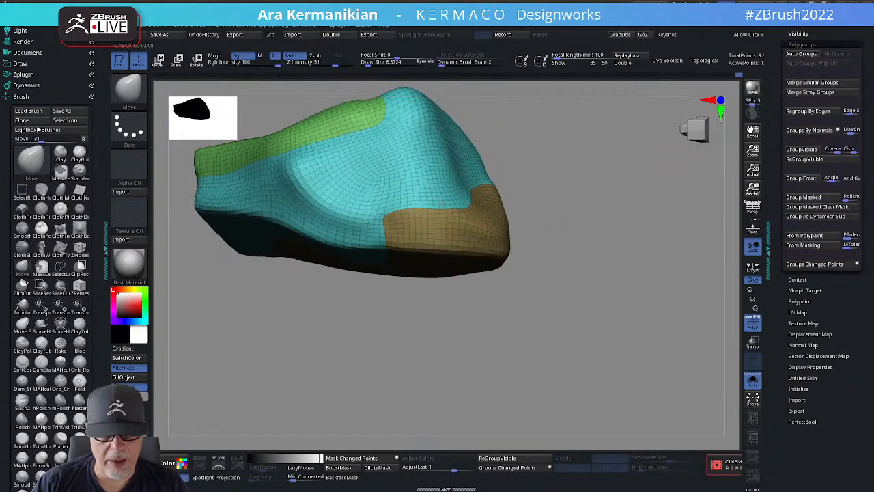
key("shift")
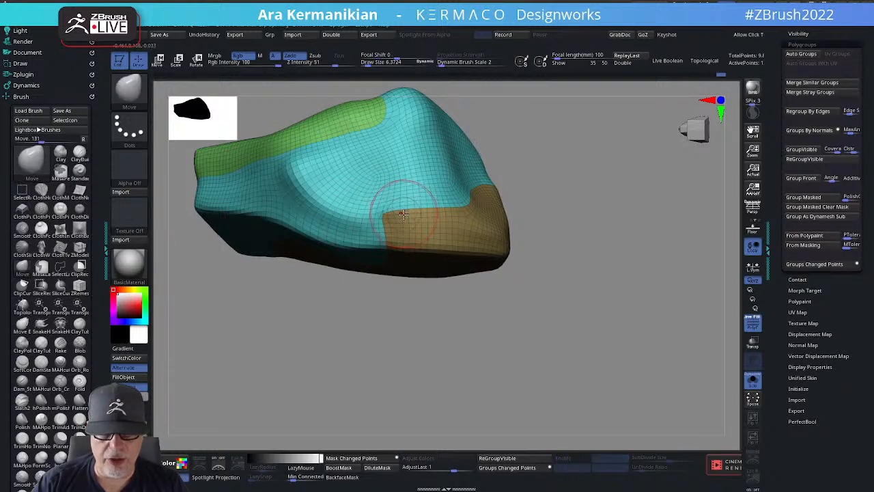
key("shift")
left_click_drag(595, 207, 536, 195)
key("shift")
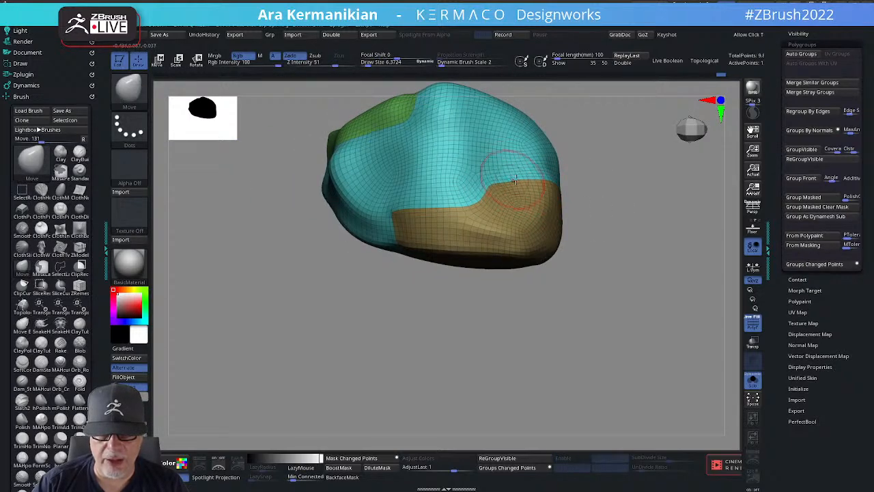
key("shift")
left_click_drag(507, 185, 516, 185, "shift")
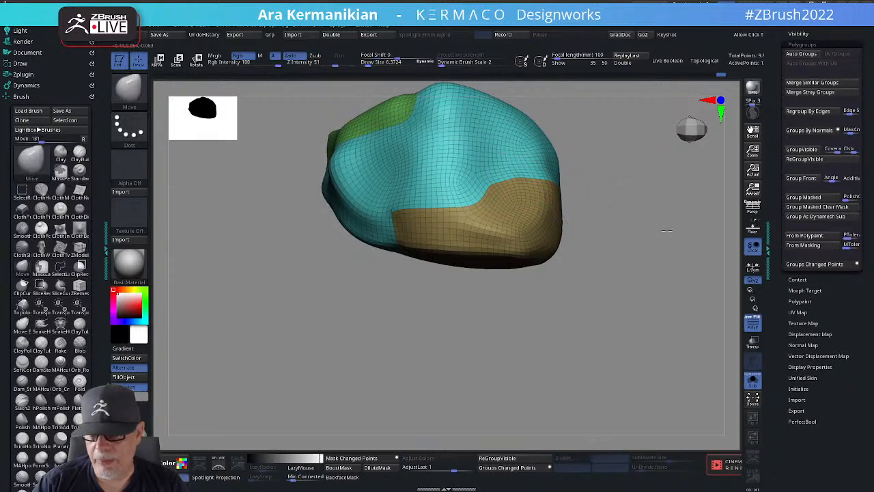
Reduce the draw size to 3.1756 and refine the teal point projecting into the tan polygroup by moving and smoothing it.
left_click_drag(605, 239, 625, 209, "alt")
mouse_move(656, 267)
left_mouse_down()
mouse_move(646, 267)
mouse_move(662, 238)
mouse_move(677, 246)
mouse_move(646, 212)
mouse_move(599, 205)
mouse_move(626, 232)
mouse_move(629, 280)
left_mouse_up()
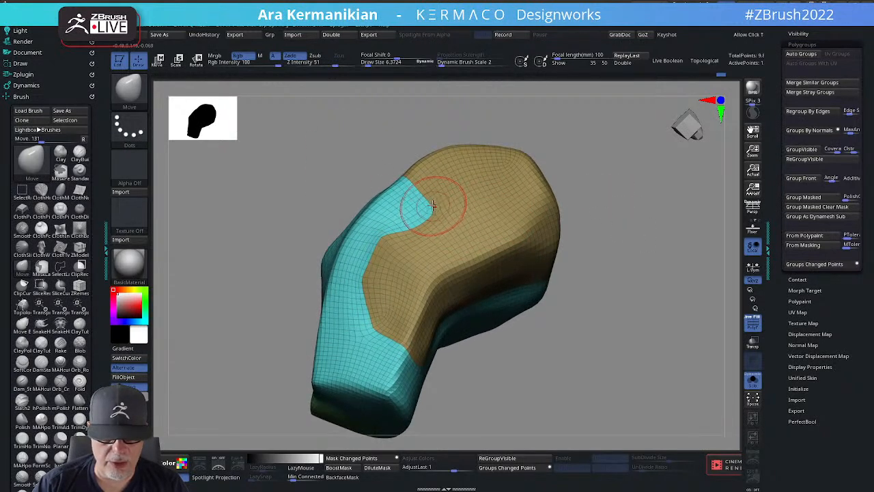
key("s")
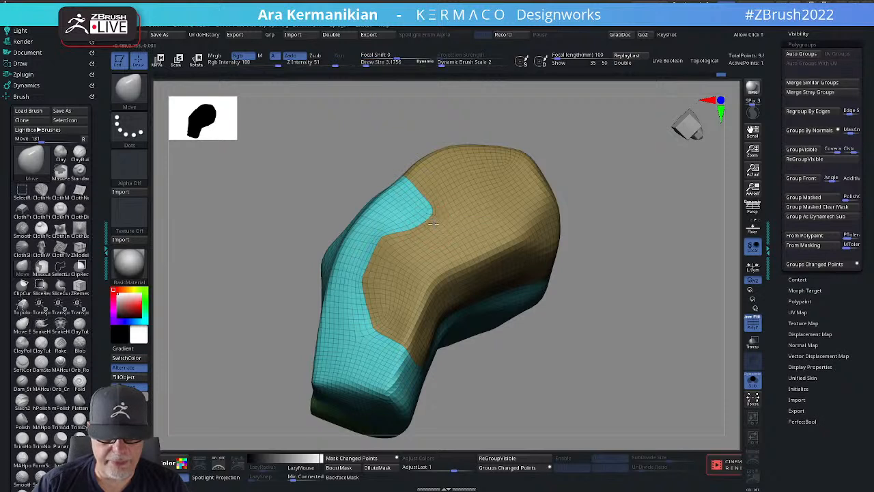
key("shift")
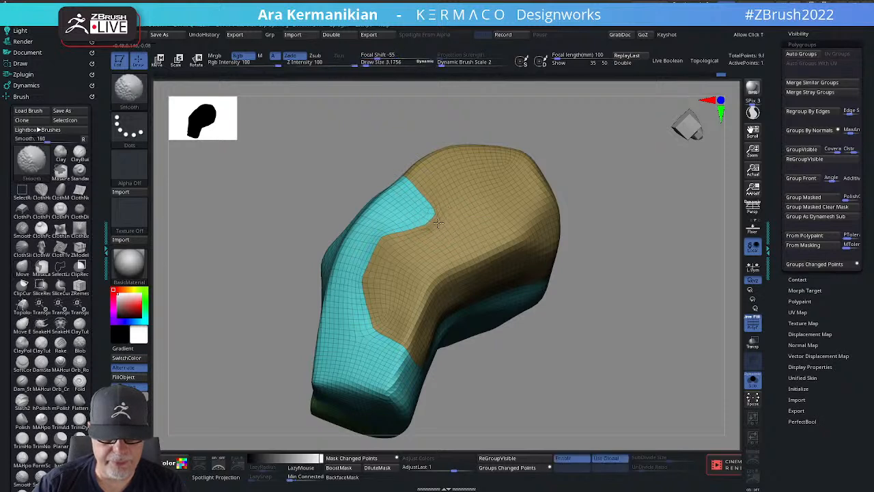
key("shift")
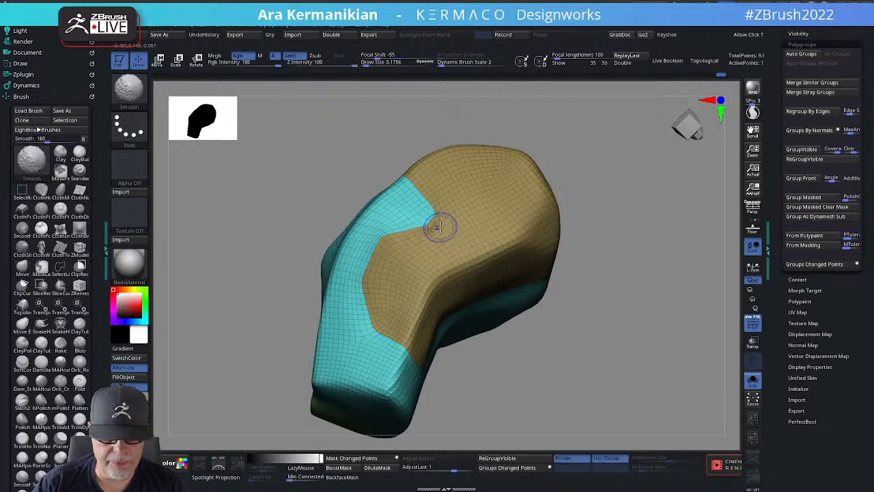
mouse_move(566, 191)
left_mouse_down()
mouse_move(598, 207)
mouse_move(429, 236)
left_mouse_up()
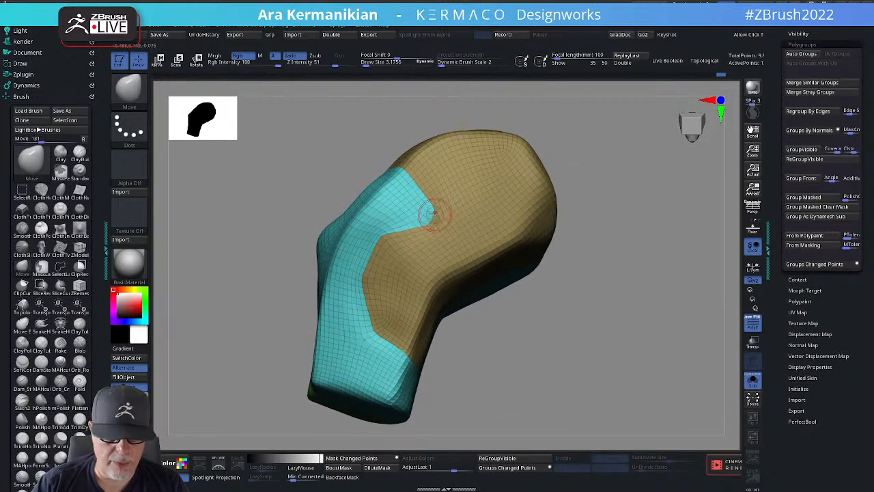
left_click_drag(440, 224, 430, 220, "shift")
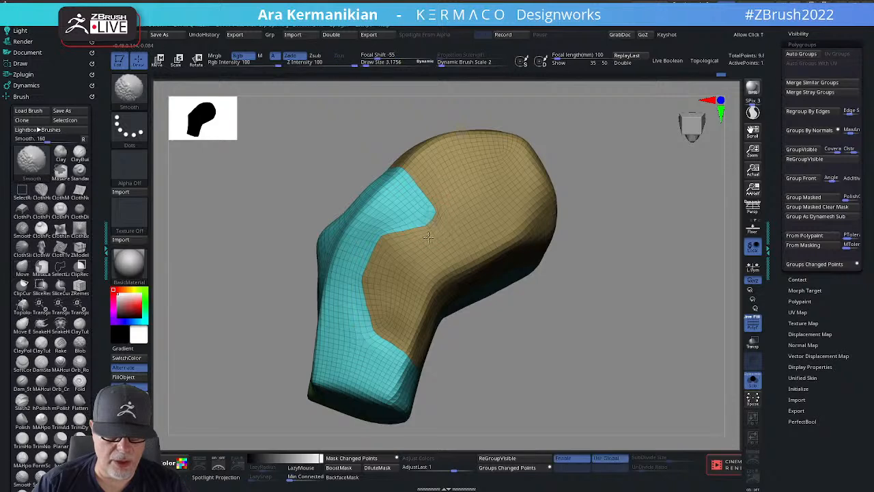
Remesh the form again with ZRemesher to lighten its topology.
mouse_move(563, 331)
left_mouse_down()
mouse_move(557, 337)
mouse_move(571, 271)
mouse_move(551, 242)
mouse_move(564, 232)
mouse_move(598, 254)
mouse_move(564, 253)
left_mouse_up()
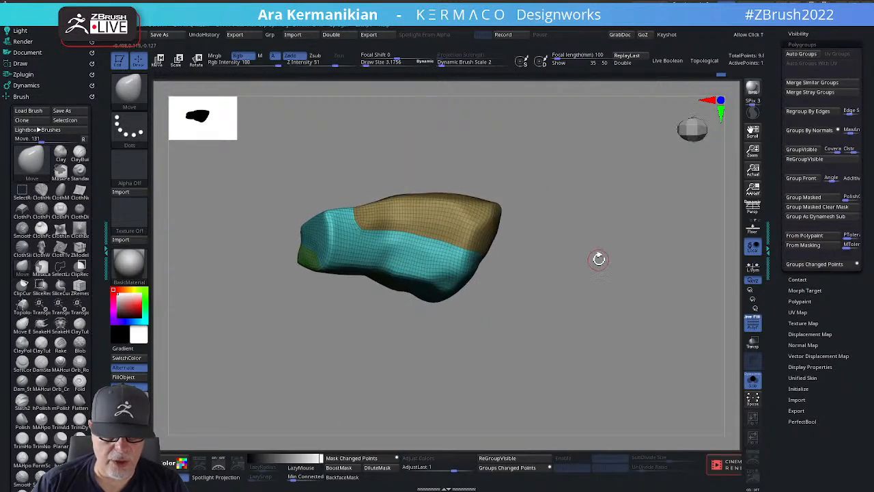
key("ctrl+space")
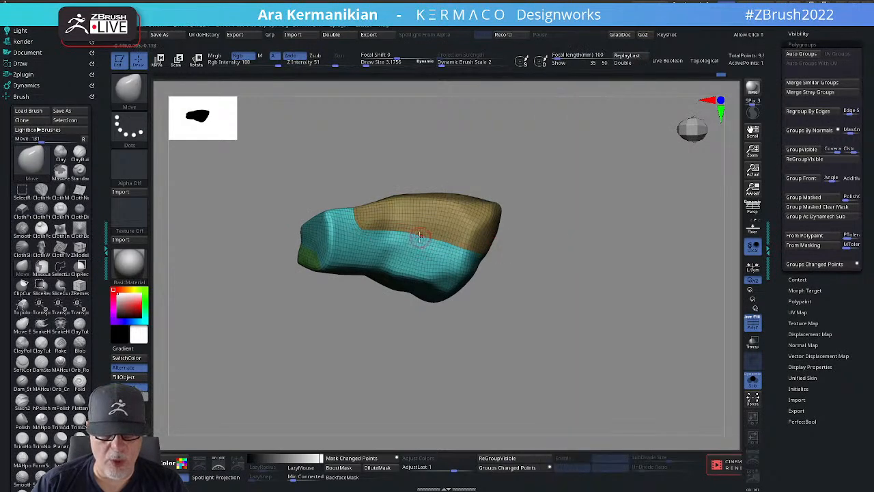
key("shift")
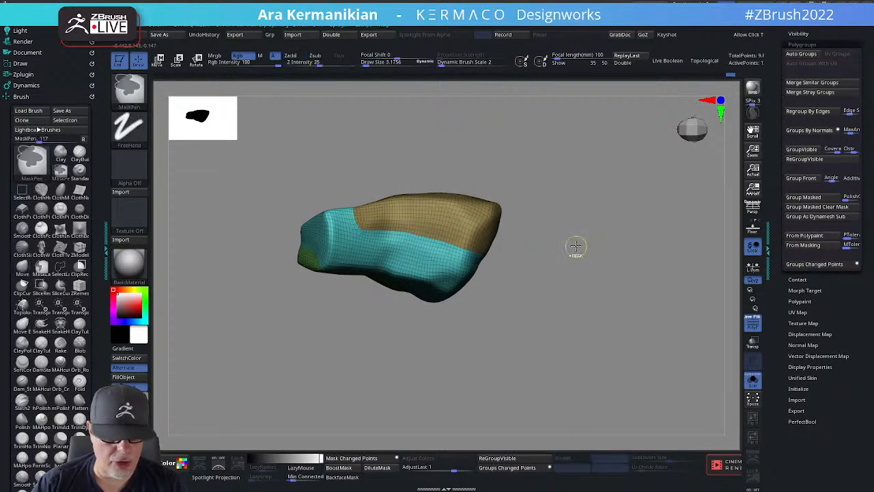
key("ctrl+space")
left_click(561, 290)
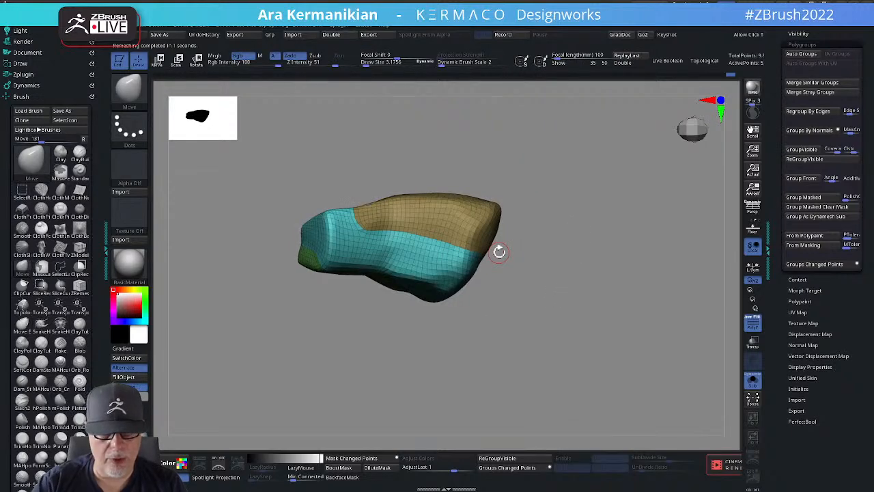
Compare the form before and after the remesh, and smooth the curved border between the teal and tan polygroups.
mouse_move(536, 148)
left_mouse_down()
mouse_move(617, 189)
mouse_move(585, 230)
mouse_move(526, 224)
mouse_move(581, 242)
left_mouse_up()
key("ctrl")
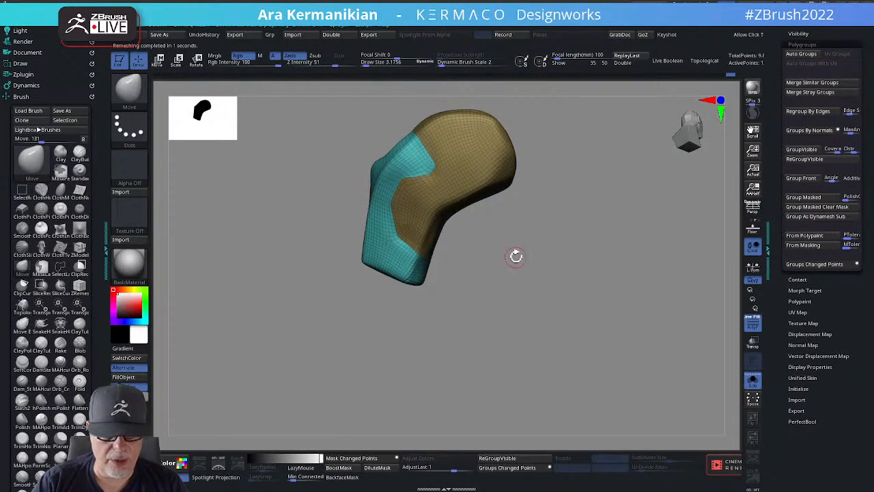
key("ctrl")
key("ctrl")
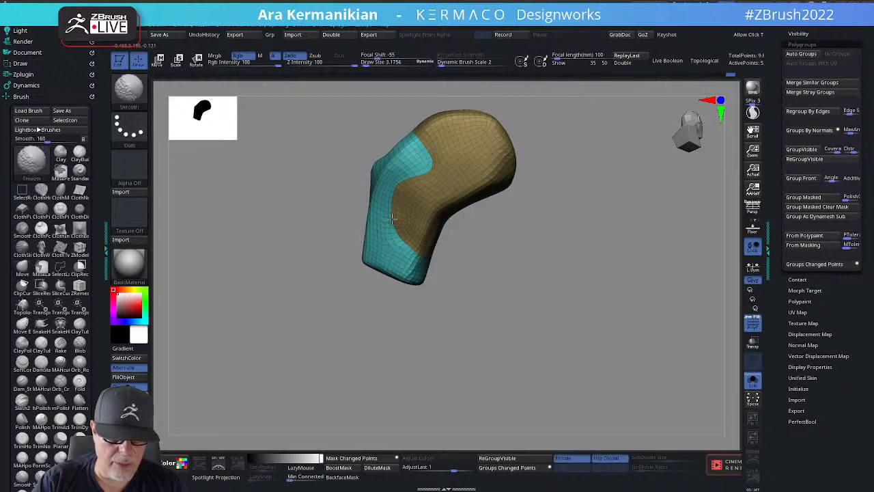
mouse_move(515, 265)
left_mouse_down()
mouse_move(585, 270)
mouse_move(562, 285)
mouse_move(578, 295)
left_mouse_up()
key("ctrl+z")
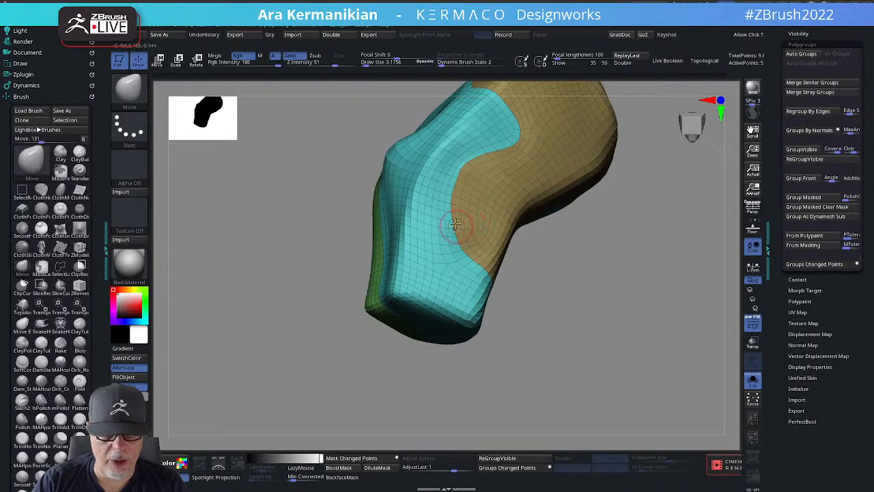
Push the tan polygroup's inner bulge slightly into the teal area with the Move brush and smooth that border.
left_click_drag(457, 224, 456, 220)
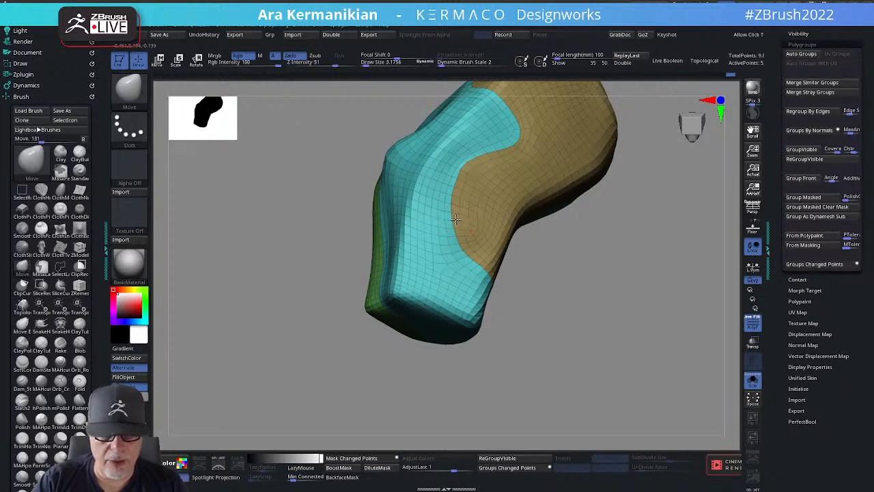
key("shift")
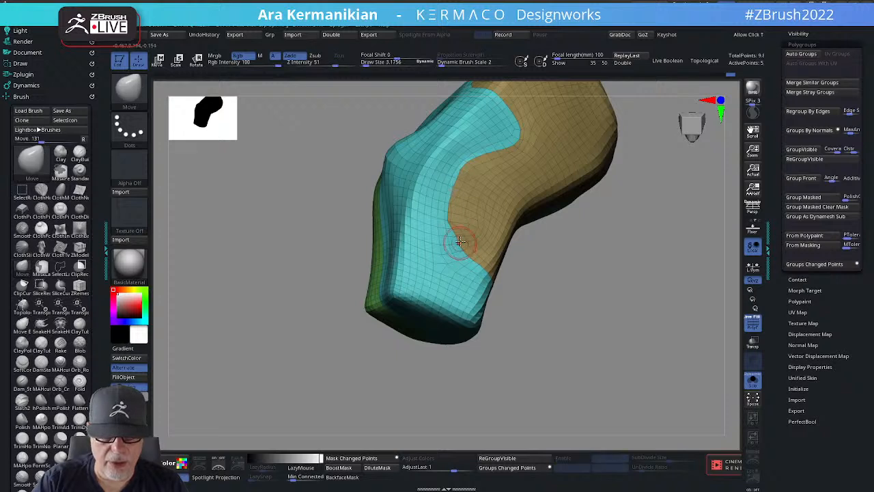
key("shift")
key("shift")
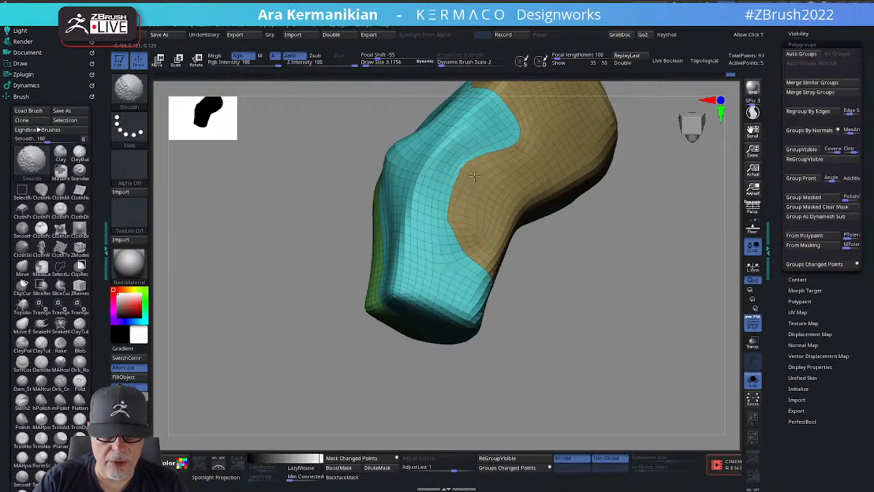
left_click_drag(475, 176, 451, 220, "shift")
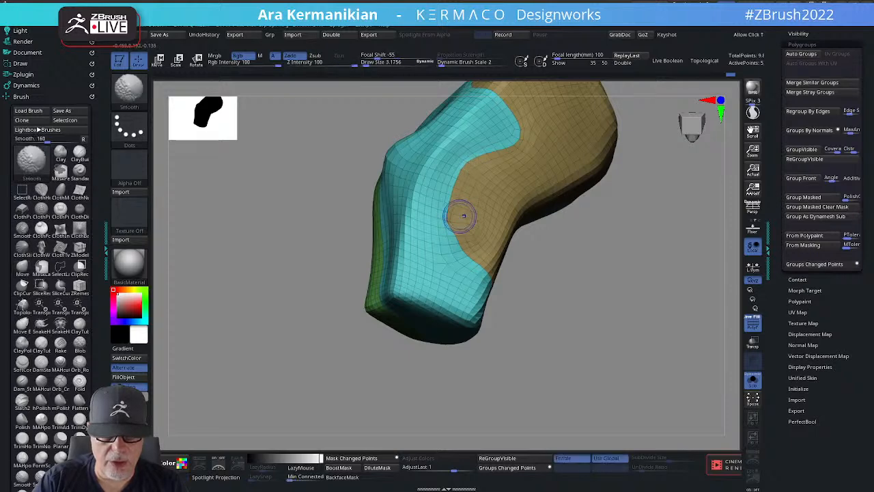
Smooth the remaining S-shaped stretch of the teal and tan border, checking it from several angles.
left_click_drag(605, 267, 486, 186)
key("shift")
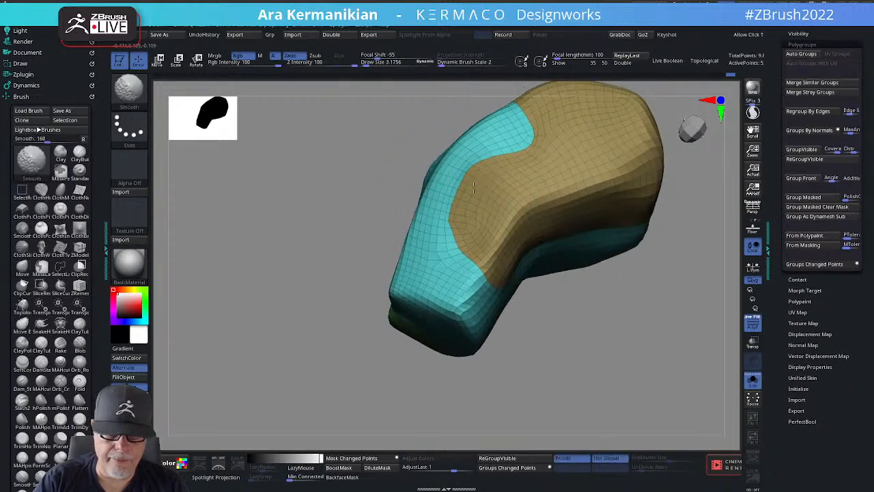
left_click_drag(610, 342, 600, 301)
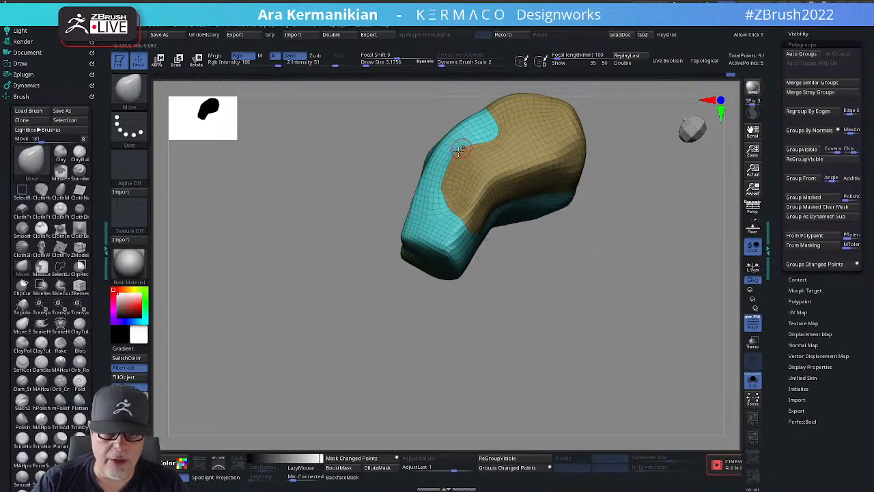
key("shift")
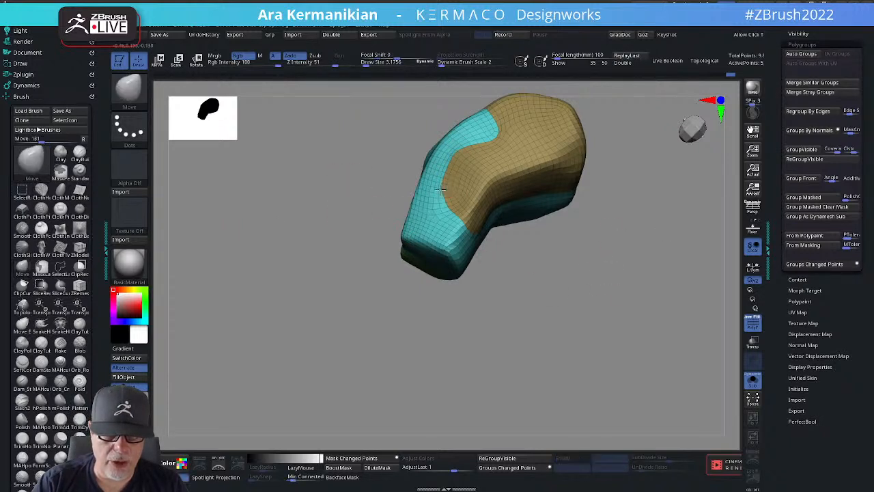
left_click_drag(549, 252, 510, 225)
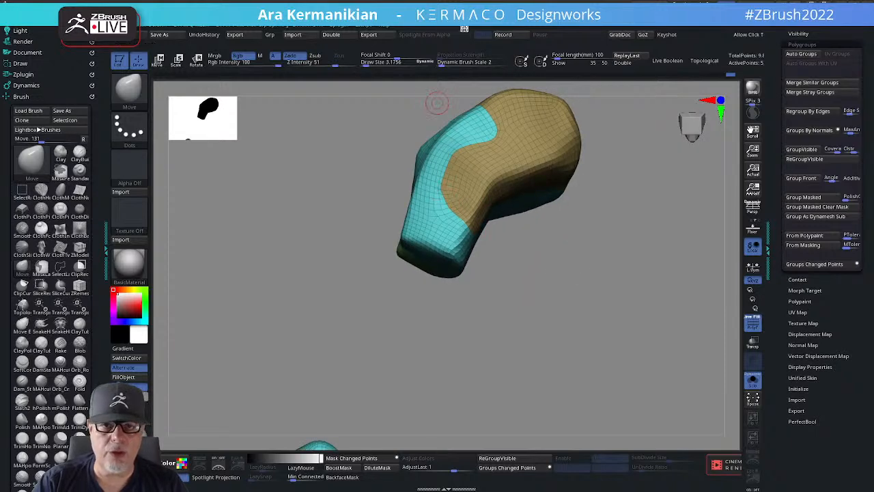
Expand the IColors settings in the preferences, and collapse the Visibility section and the Tool palette in the tray.
left_click(469, 30)
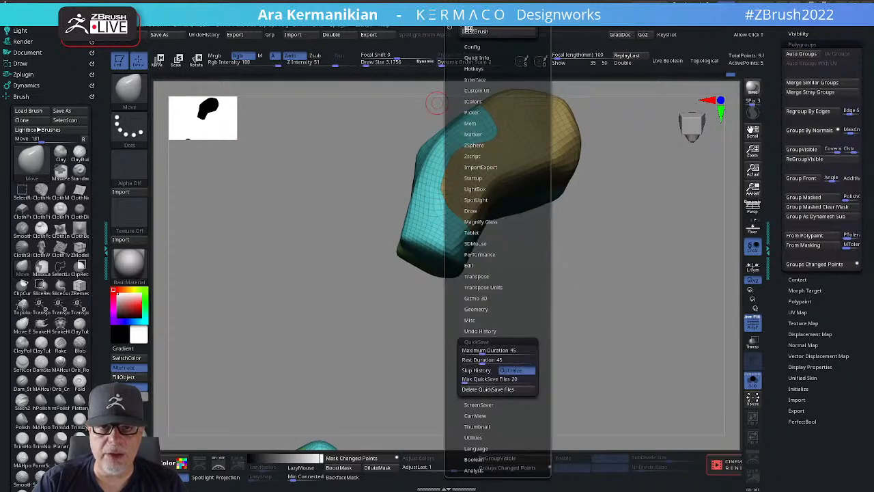
left_click(472, 102)
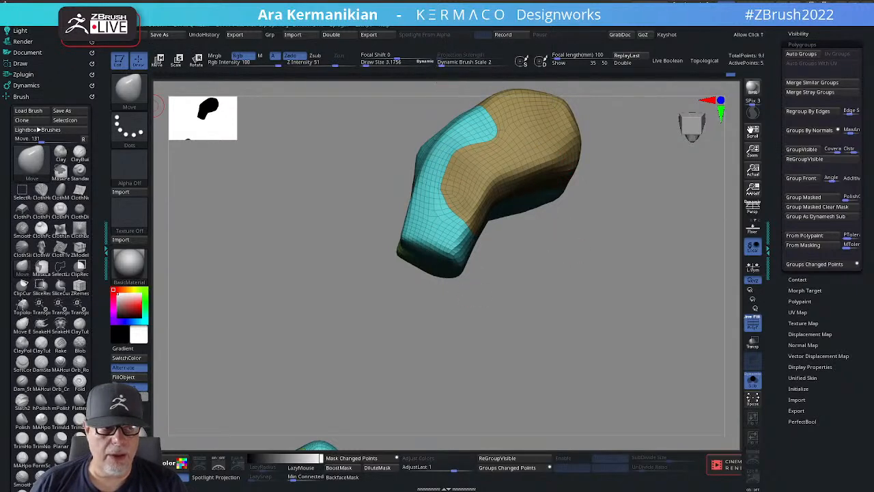
left_click(803, 33)
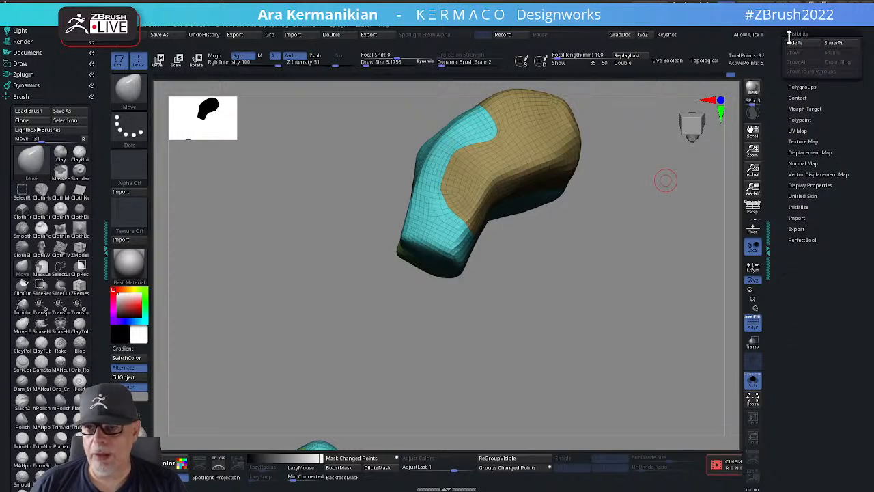
left_click(797, 31)
left_click_drag(851, 67, 834, 368)
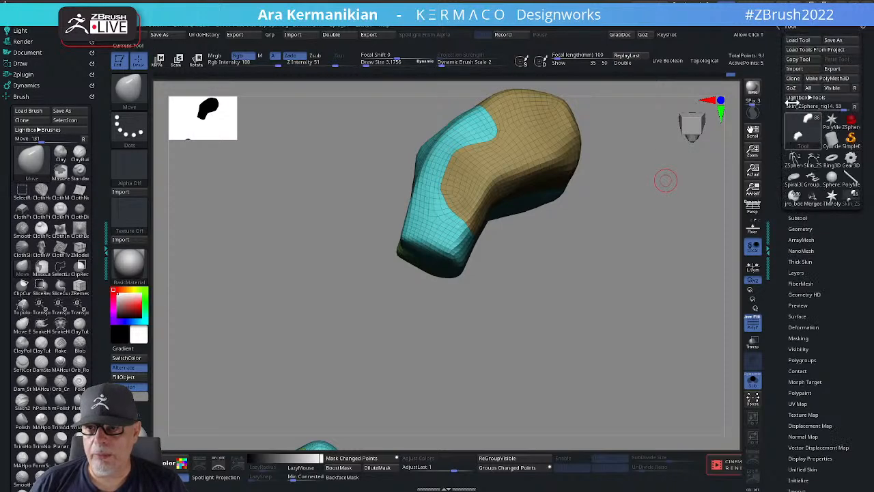
left_click(788, 26)
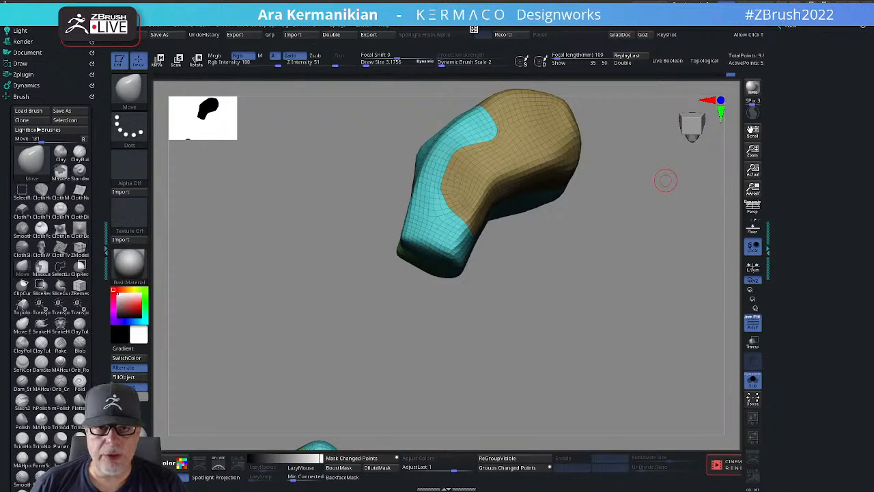
Dock the Preferences palette in the tray beneath the Tool palette and collapse its IColors section.
left_click(446, 27)
left_click_drag(450, 31, 795, 78)
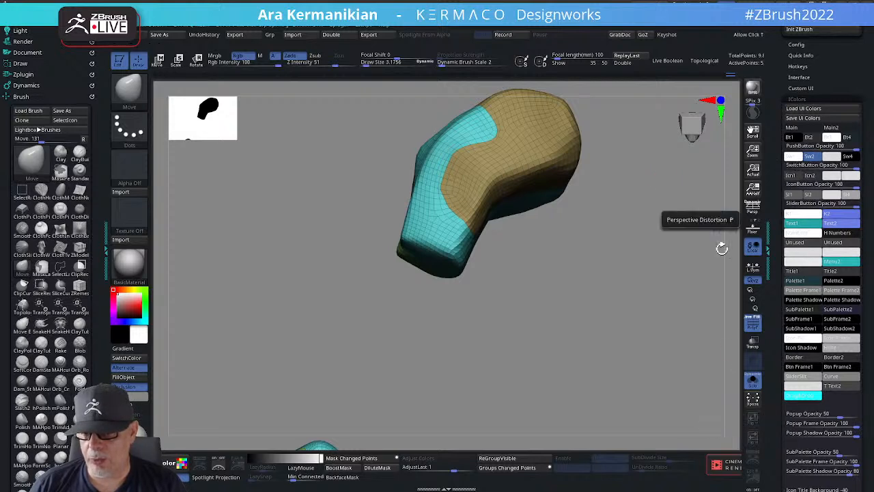
left_click(794, 99)
scroll(779, 31, "up", 3)
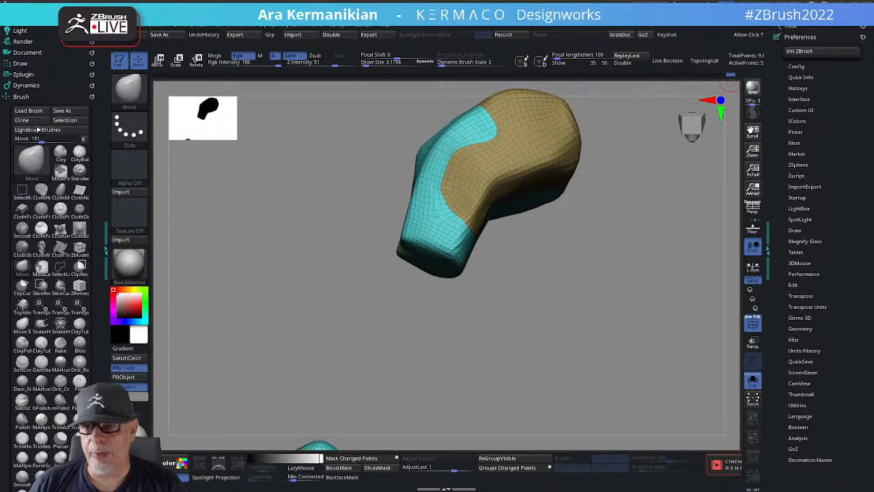
Cycle repeatedly through the preset interface colour schemes, including Z4R8_default and the Z3.1_Gray variants.
left_click(785, 2)
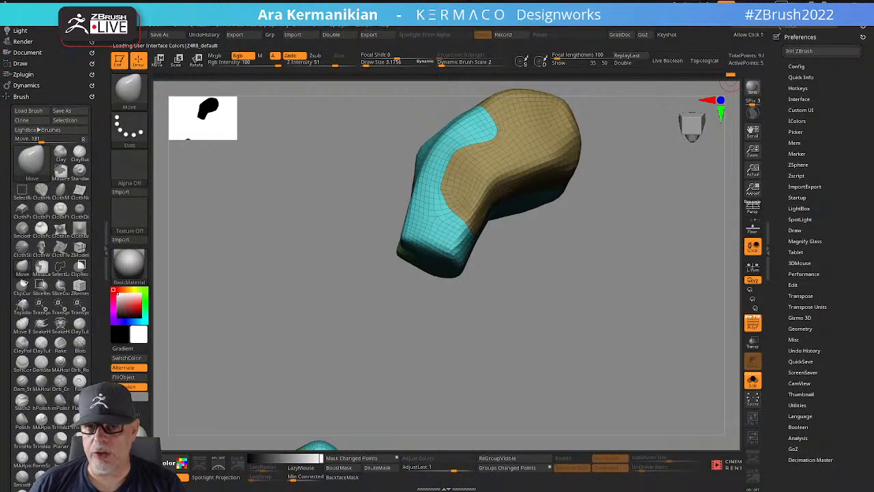
left_click(785, 3)
left_click(785, 3)
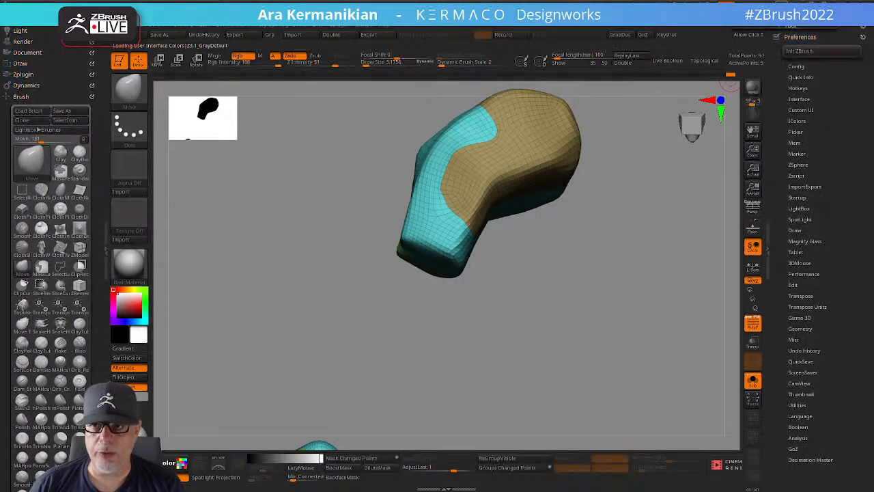
left_click(786, 3)
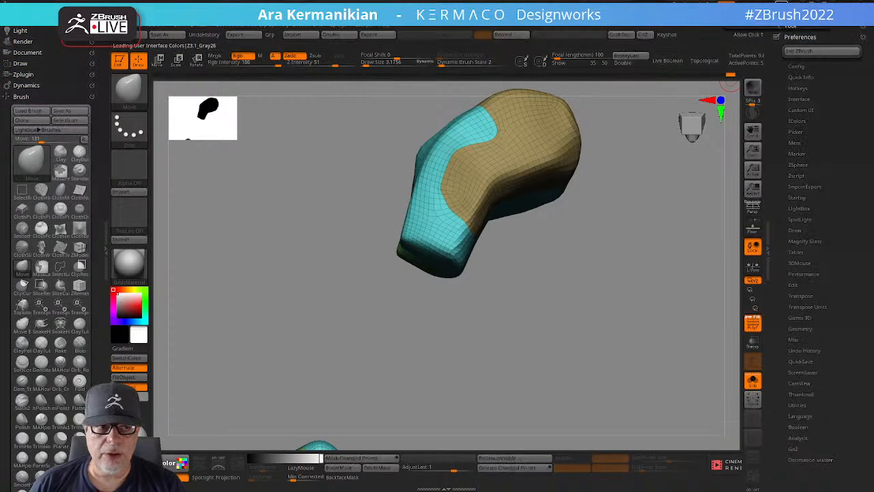
left_click(785, 3)
left_click(785, 3)
left_click(785, 3)
left_click(786, 3)
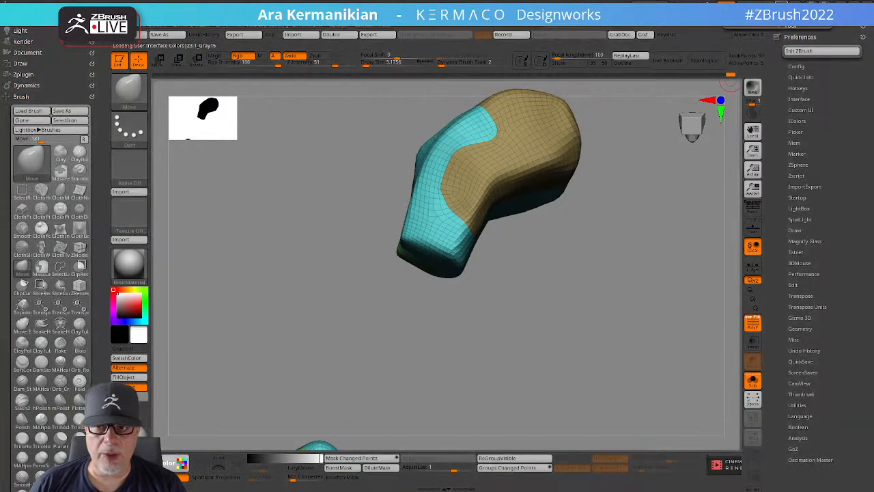
left_click(786, 3)
left_click(785, 3)
left_click(785, 3)
left_click(785, 3)
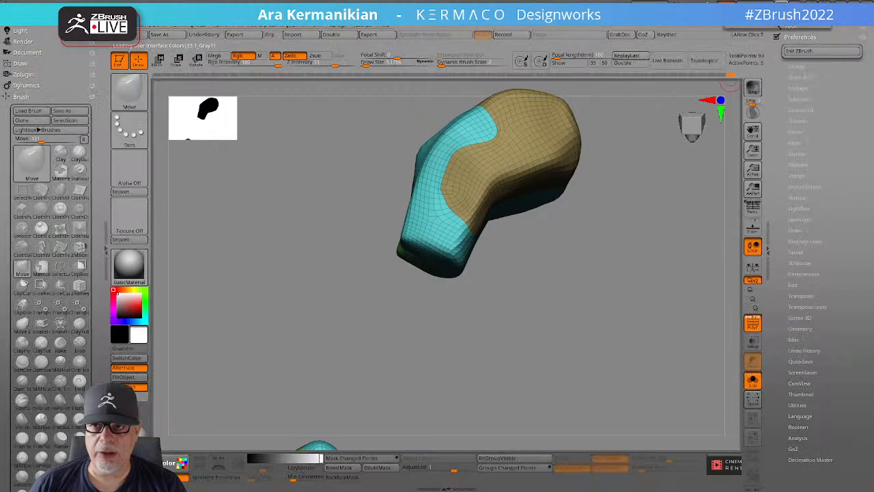
left_click(785, 3)
left_click(786, 3)
left_click(785, 3)
left_click(785, 3)
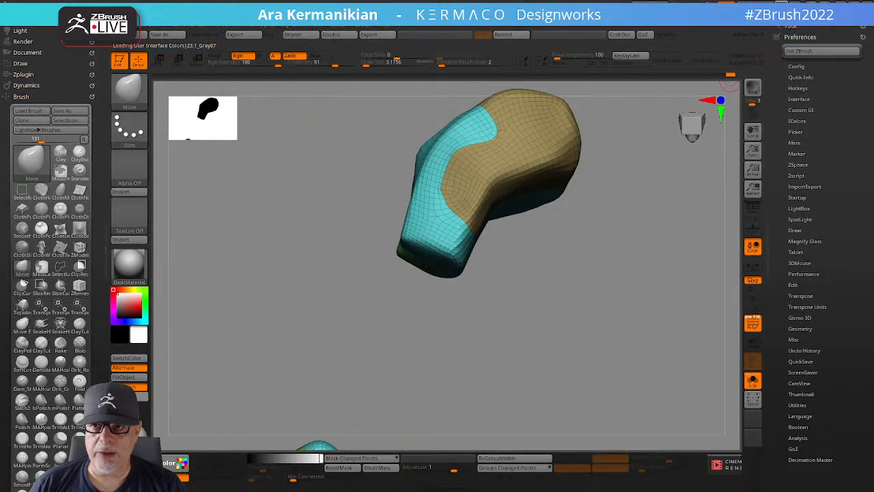
left_click(786, 3)
left_click(785, 3)
left_click(785, 3)
left_click(785, 3)
left_click(785, 2)
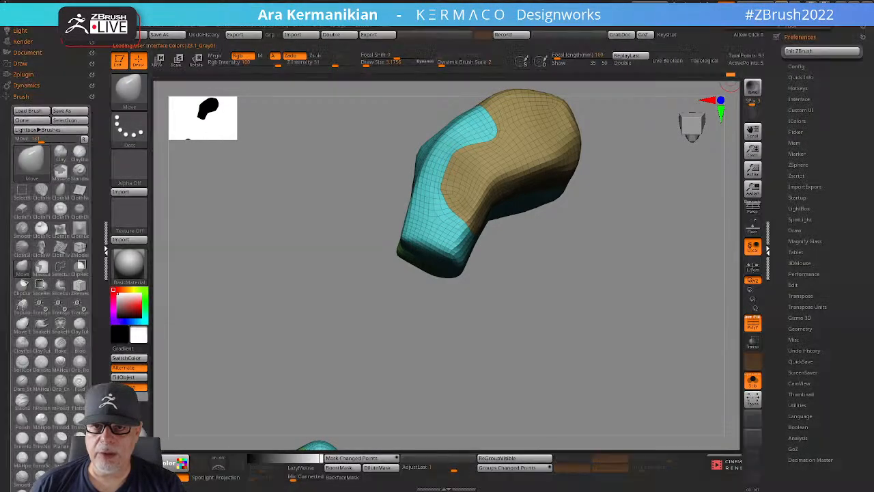
left_click(785, 3)
left_click(785, 3)
left_click(785, 3)
left_click(786, 3)
left_click(785, 3)
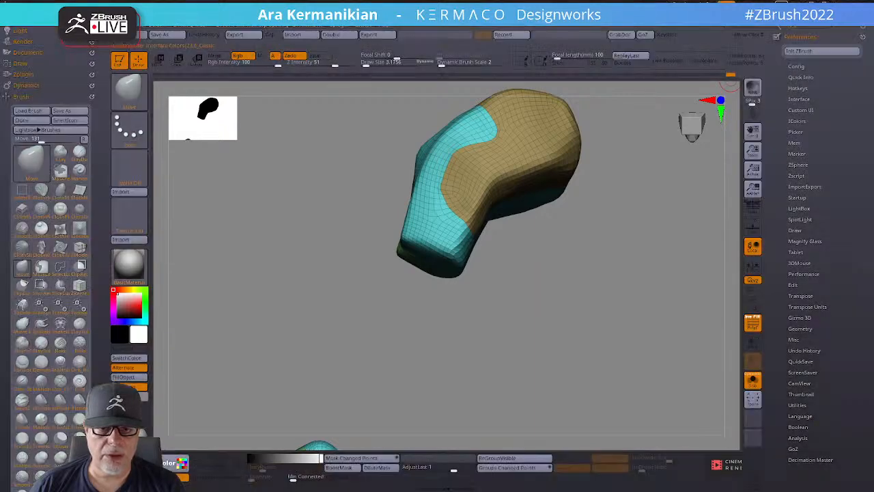
left_click(786, 3)
left_click(785, 3)
left_click(785, 3)
left_click(785, 3)
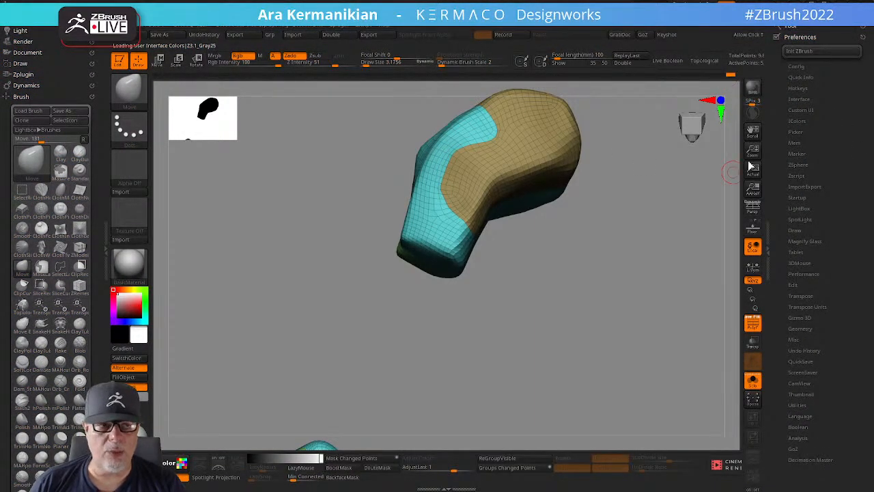
Look through the IColors settings and restore the interface layout and its blue-accented colours from the Config preferences.
left_click(796, 119)
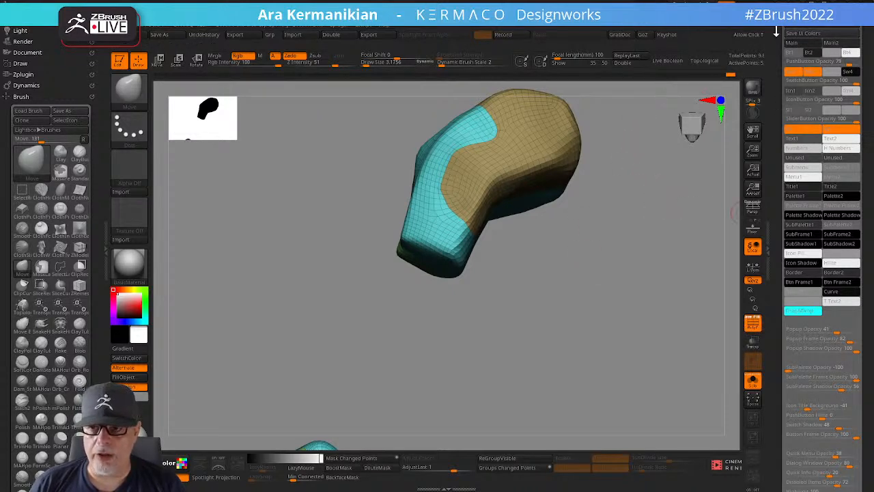
left_click_drag(783, 44, 758, 105)
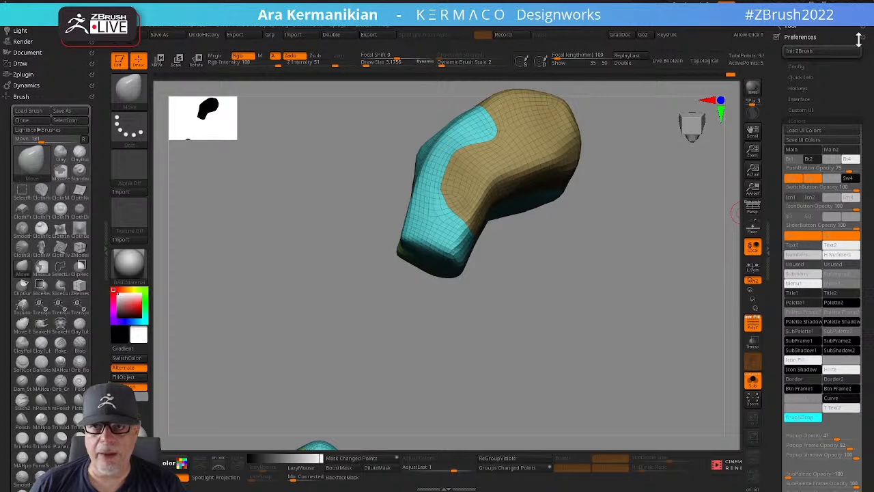
left_click(800, 67)
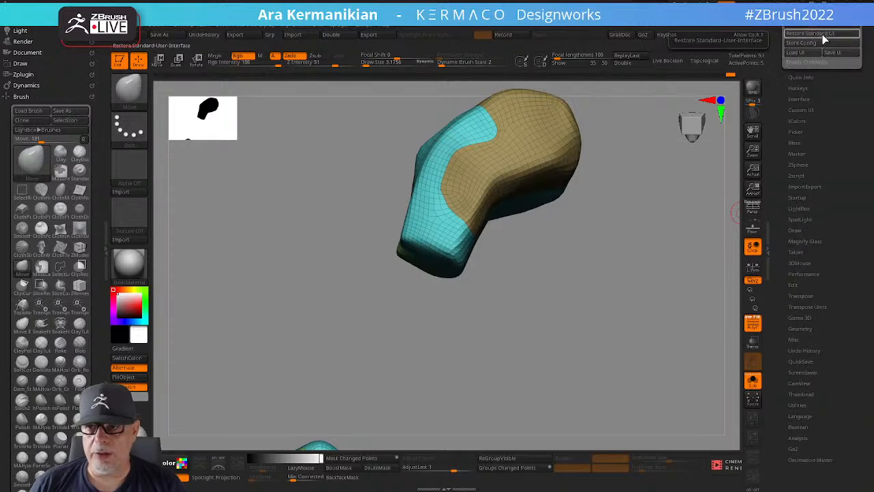
left_click(816, 33)
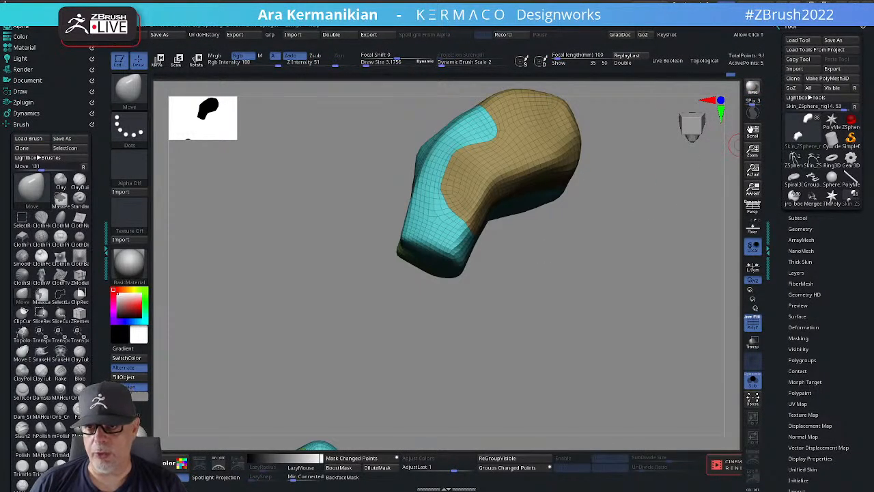
left_click(793, 29)
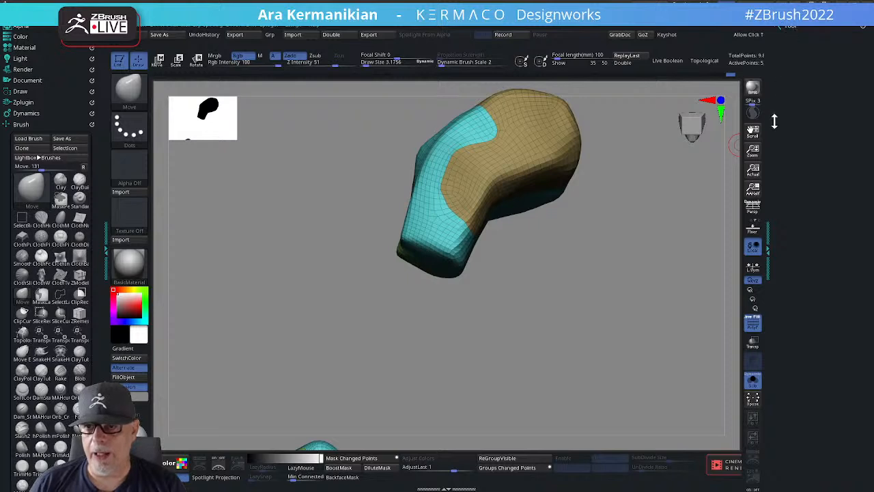
left_click(791, 28)
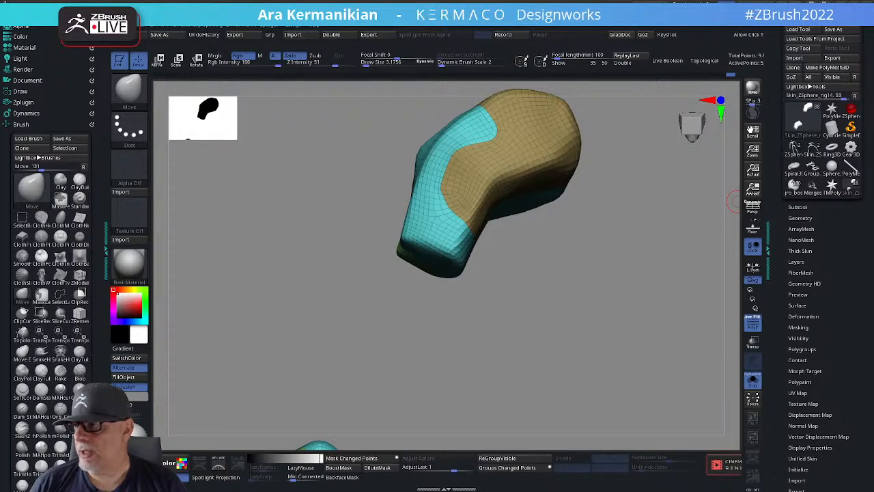
Switch to the browser, browse the KERMACO portfolio page and follow its Instagram and Linktree links to the Gumroad store.
left_click_drag(873, 249, 570, 3)
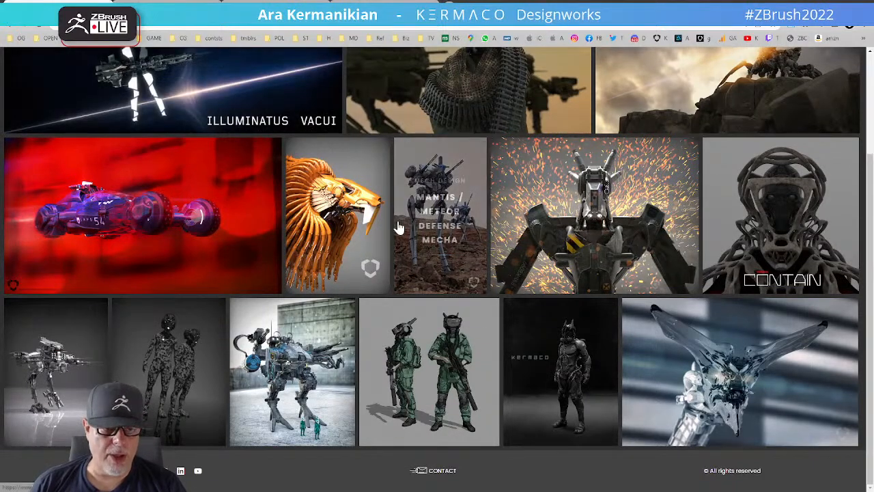
scroll(440, 215, "up", 2)
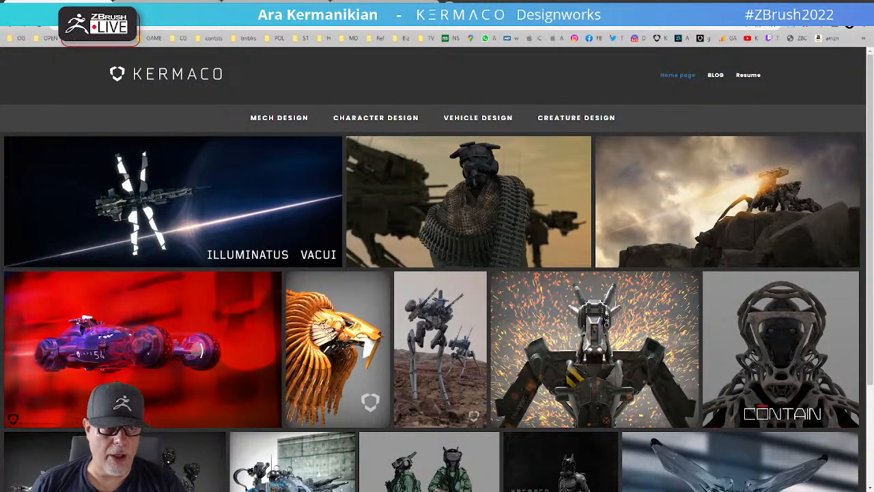
scroll(338, 348, "down", 2)
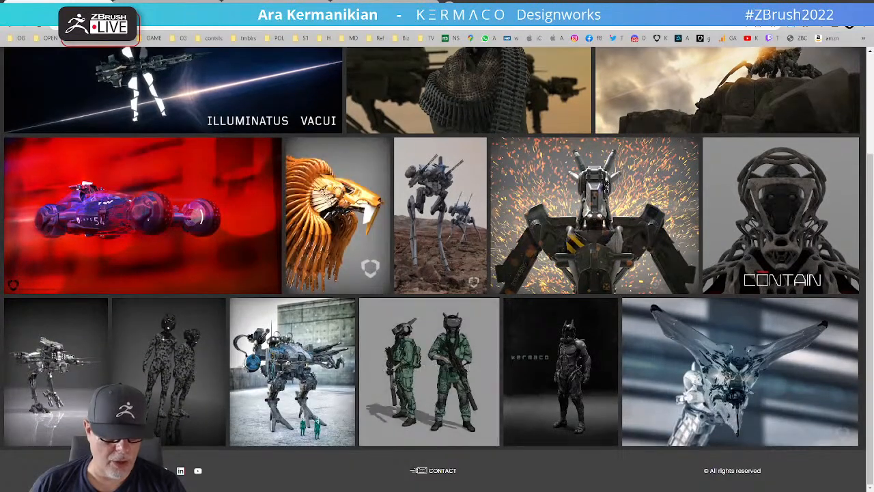
left_click(164, 471)
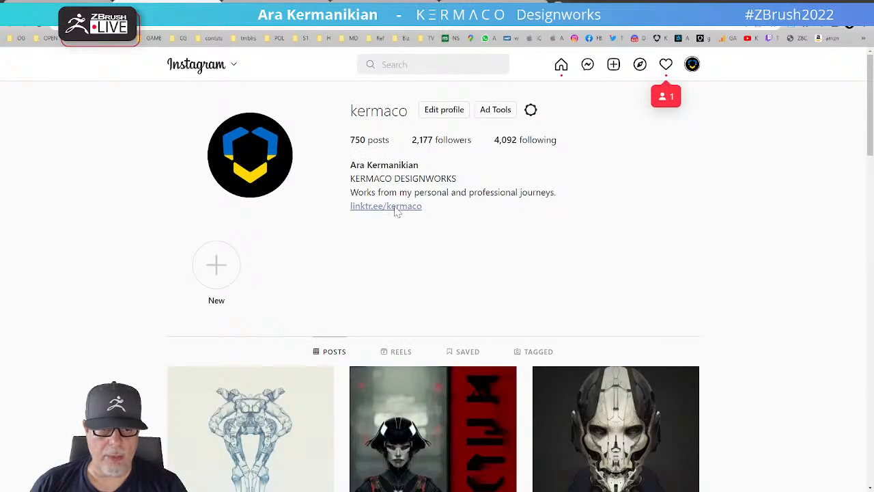
left_click(395, 208)
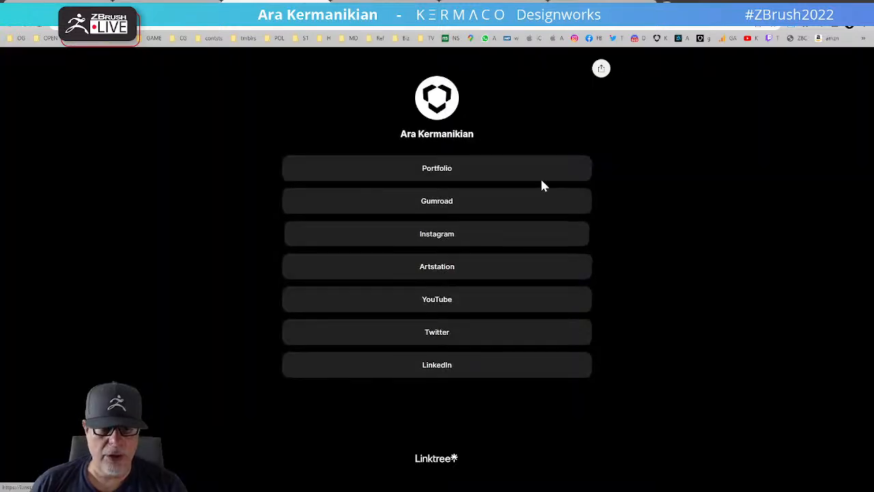
left_click(439, 204)
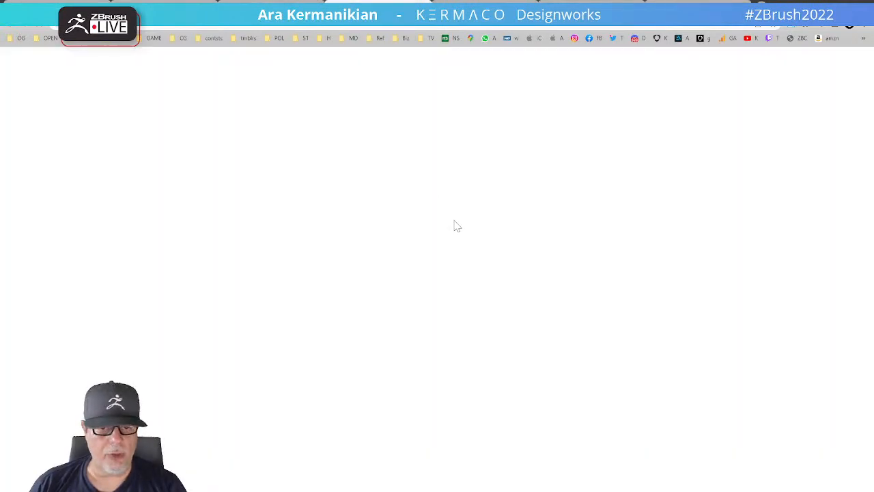
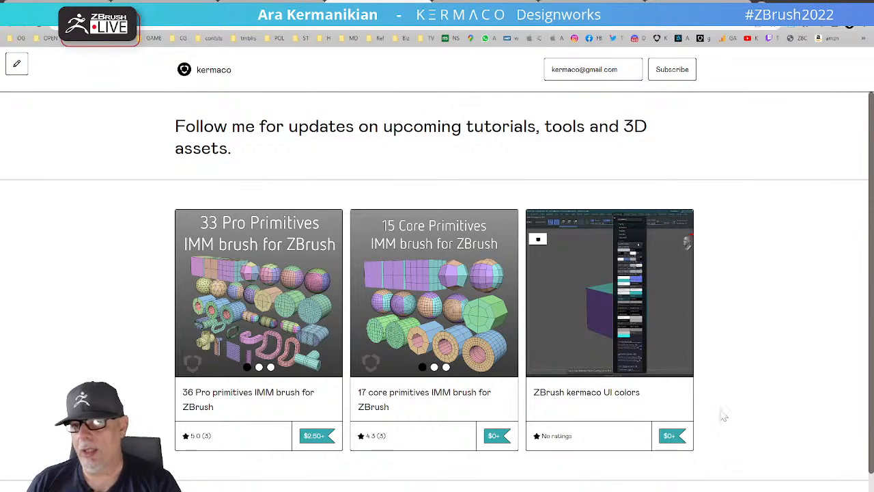
Return to ZBrush and smooth the upper curve of the border between the teal and tan polygroups.
left_click(182, 486)
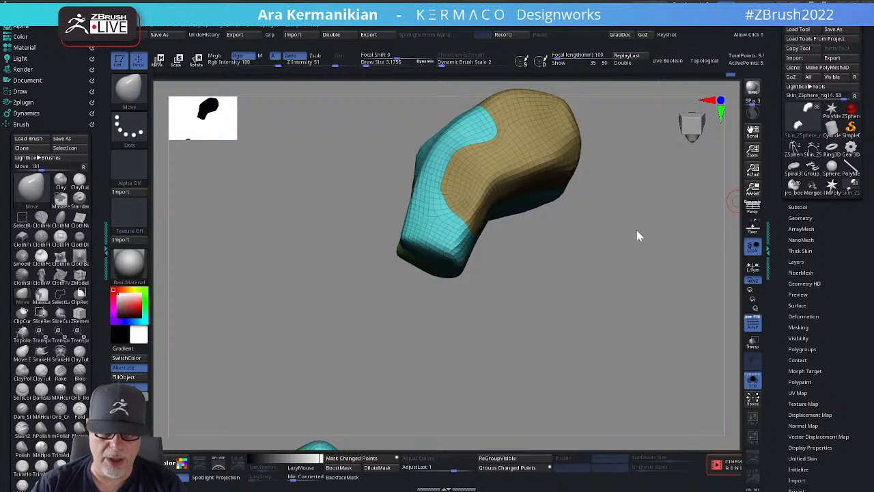
mouse_move(594, 255)
left_mouse_down()
mouse_move(579, 248)
mouse_move(599, 310)
mouse_move(515, 198)
left_mouse_up()
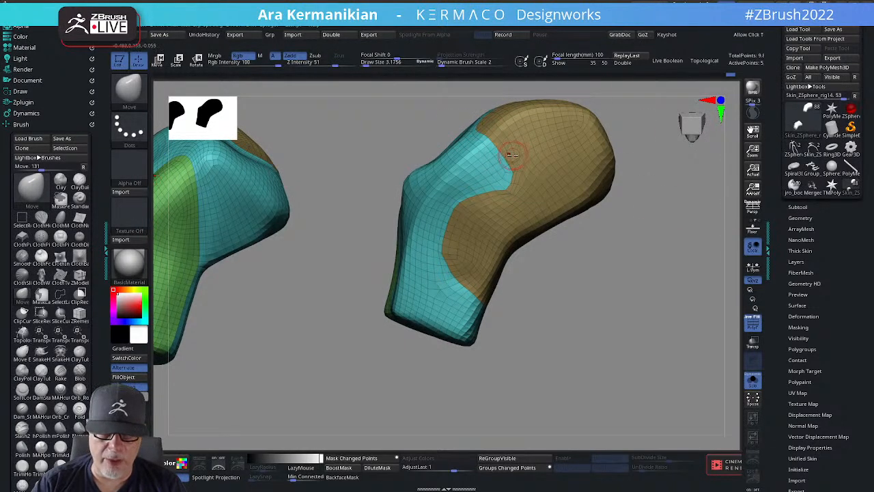
key("shift")
left_click_drag(498, 154, 509, 191, "shift")
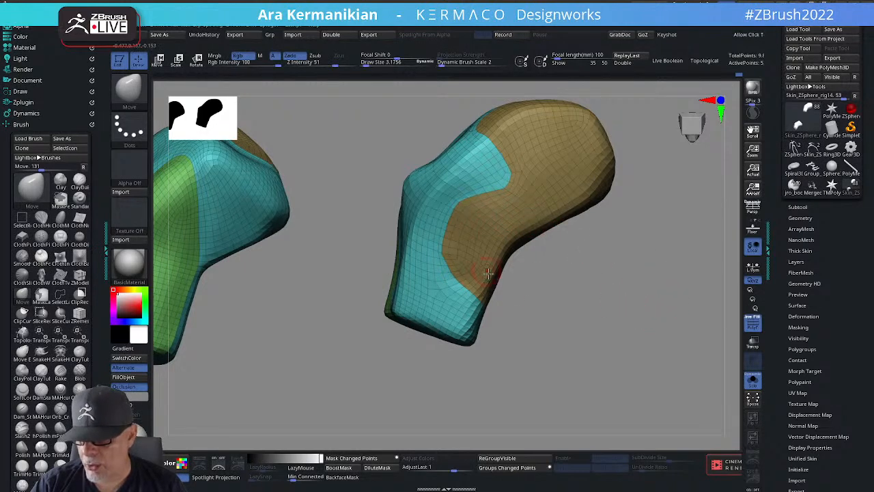
mouse_move(591, 300)
left_mouse_down()
mouse_move(599, 292)
mouse_move(521, 246)
left_mouse_up()
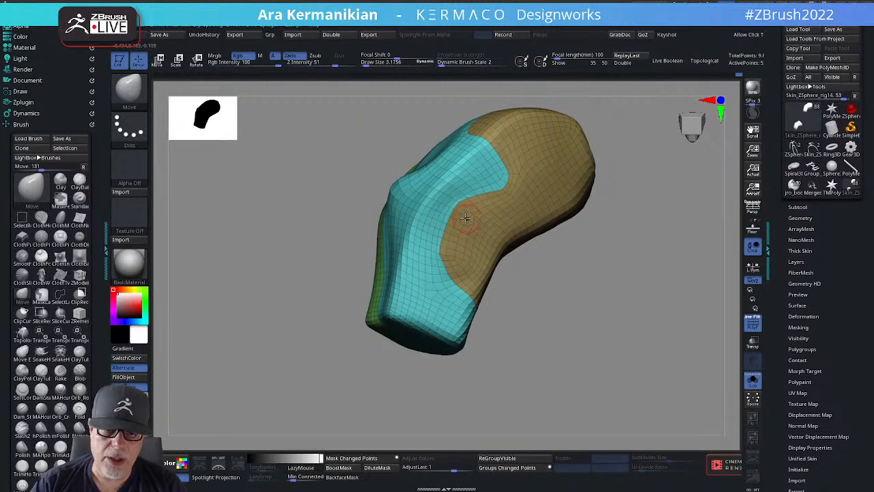
key("shift")
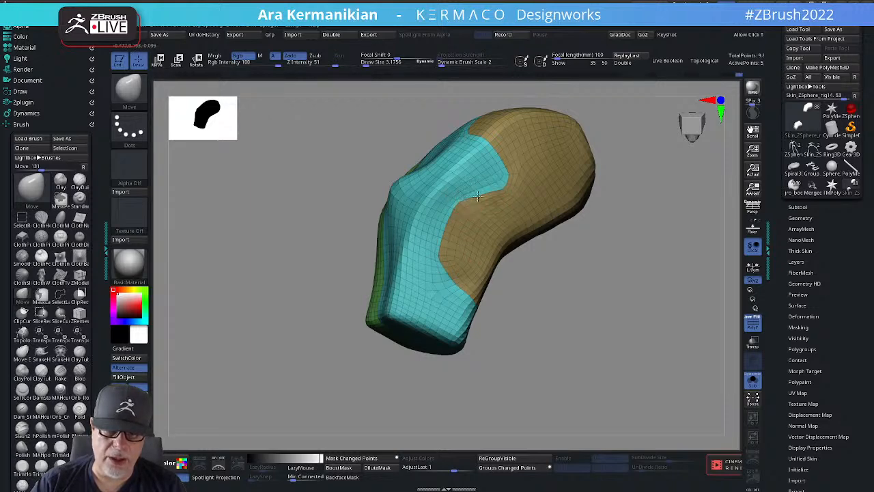
Inspect the form with perspective enabled, switch perspective back off and frame the mesh in the view.
left_click(752, 211)
mouse_move(670, 287)
left_mouse_down("alt")
mouse_move(591, 287)
mouse_move(624, 271)
mouse_move(610, 270)
left_mouse_up("alt")
key("shift")
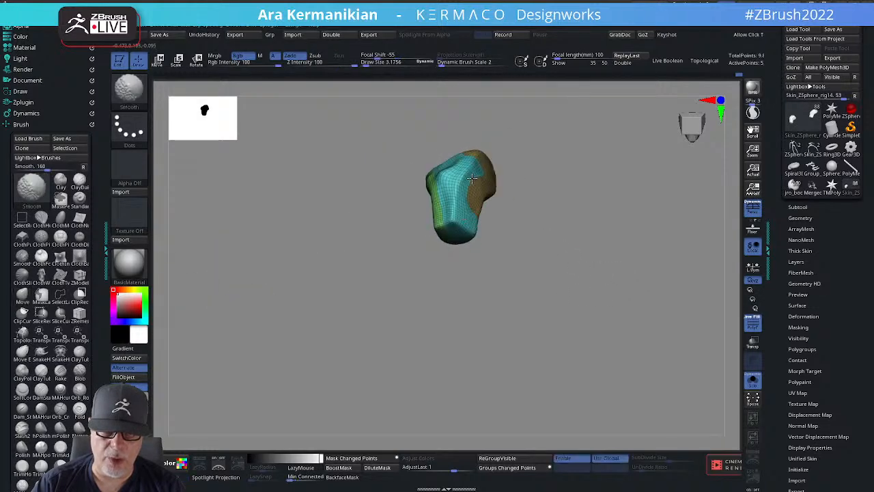
left_click_drag(534, 235, 598, 315, "shift")
left_click(749, 210)
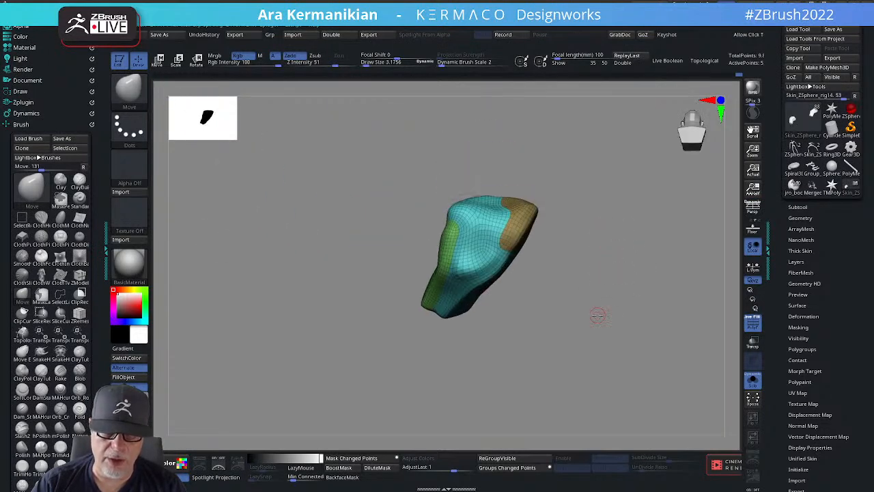
key("f")
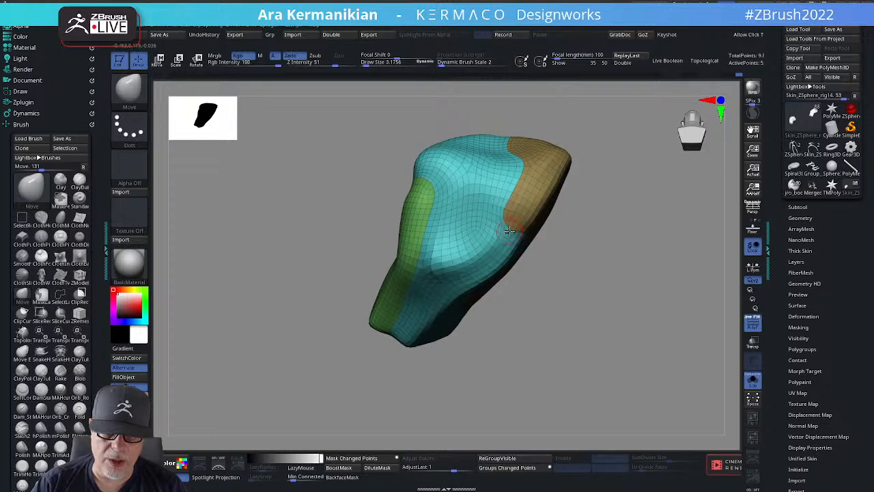
Smooth the teal and tan border around the teal bulge on the side of the form, checking it from another angle.
left_click_drag(525, 233, 553, 243)
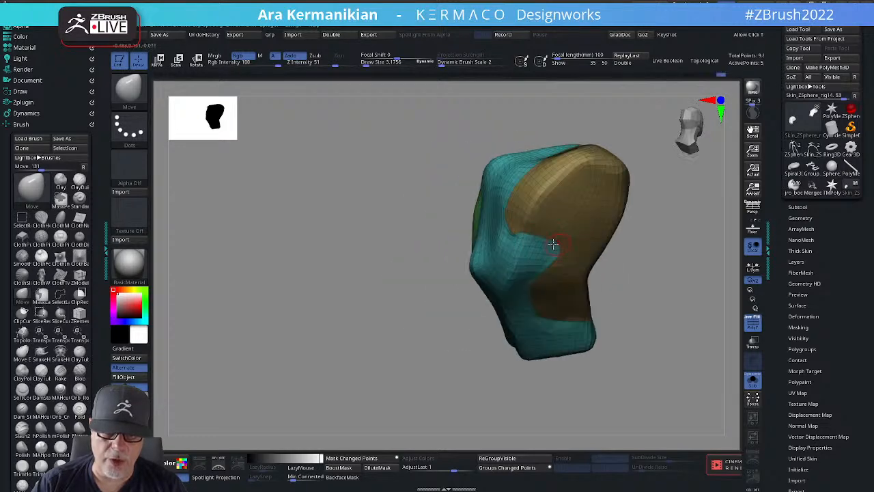
key("shift")
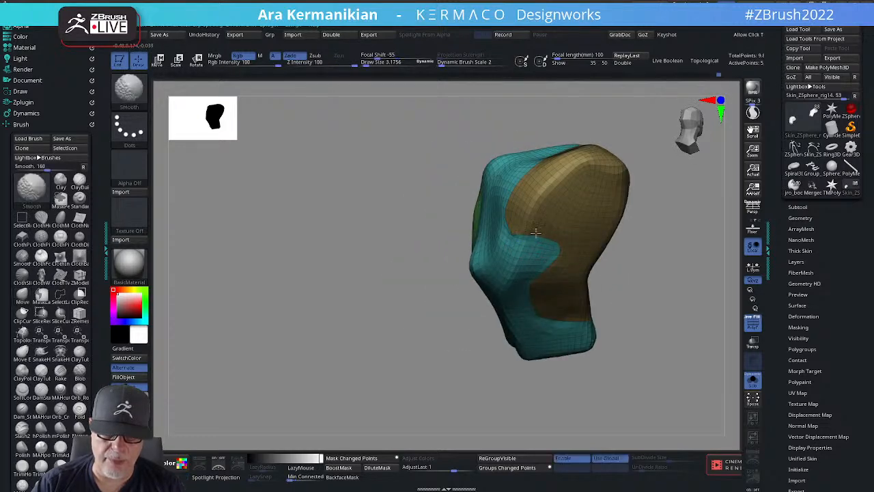
left_click_drag(664, 268, 589, 239)
key("shift")
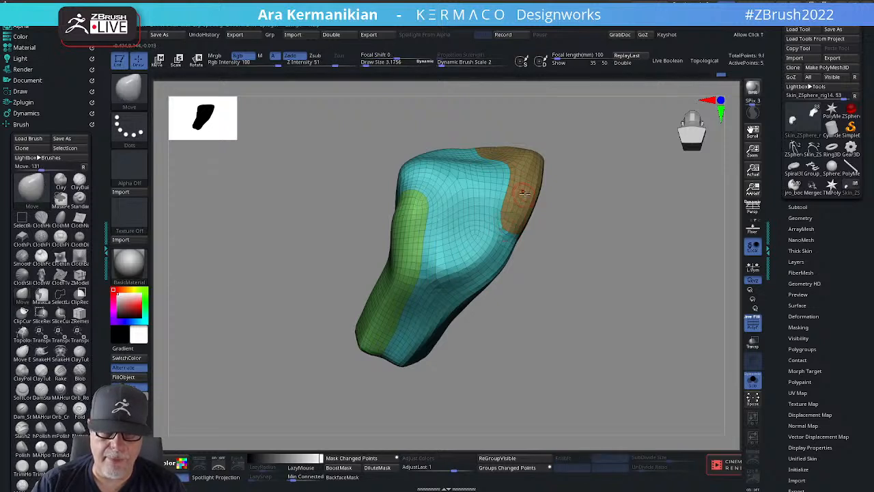
Set the camera's focal length to 50 mm.
left_click_drag(614, 240, 548, 154)
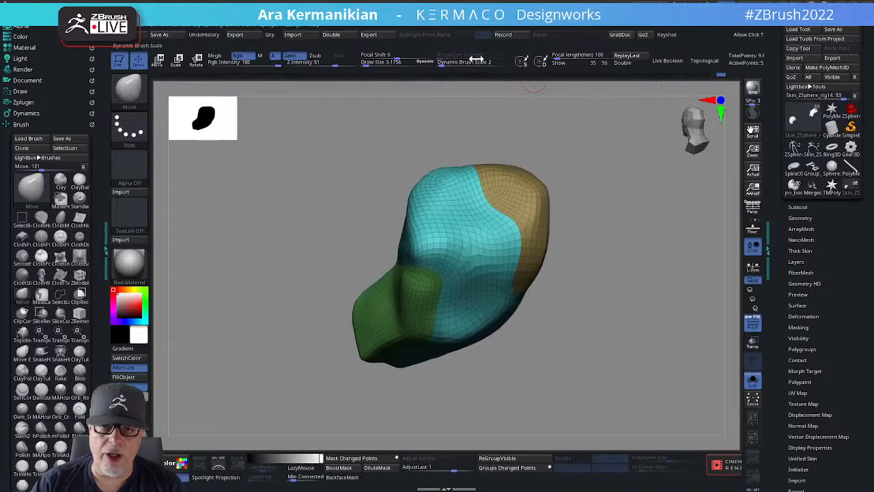
left_click(604, 63)
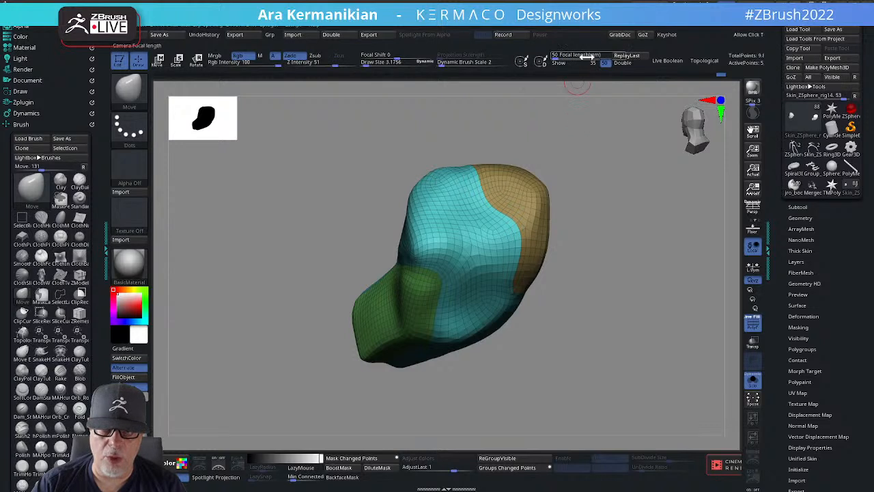
Compare the form in perspective at 35 and 50 mm, set the focal length to 120 mm and switch perspective off.
left_click(594, 63)
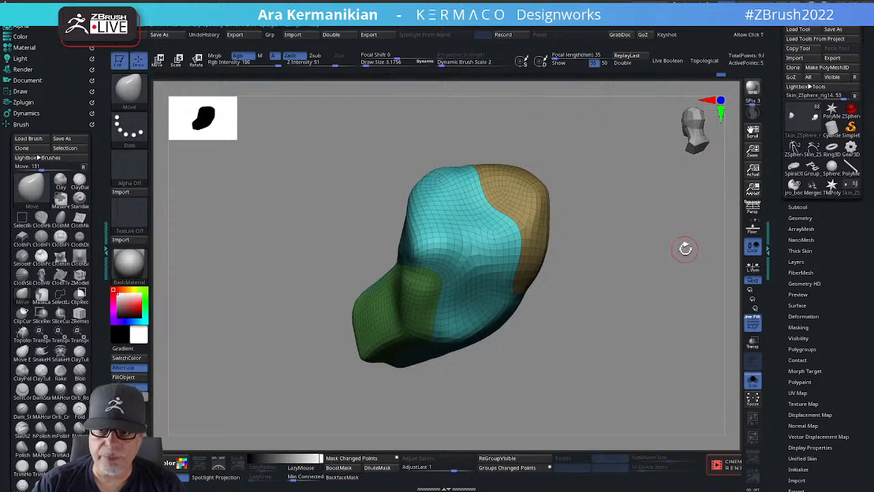
left_click_drag(664, 229, 570, 81)
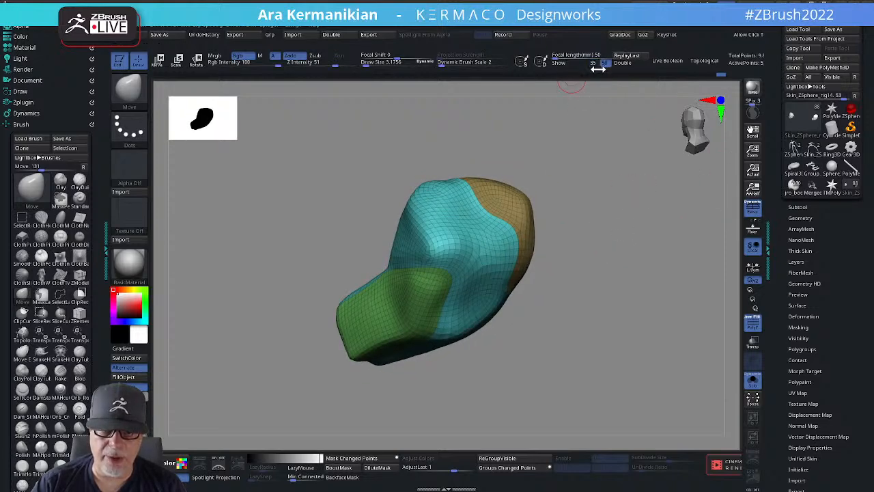
left_click(596, 52)
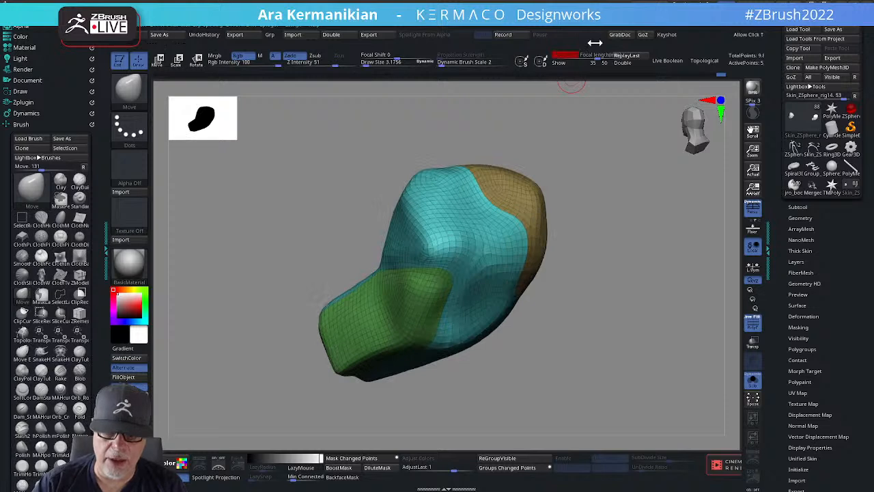
key("Return")
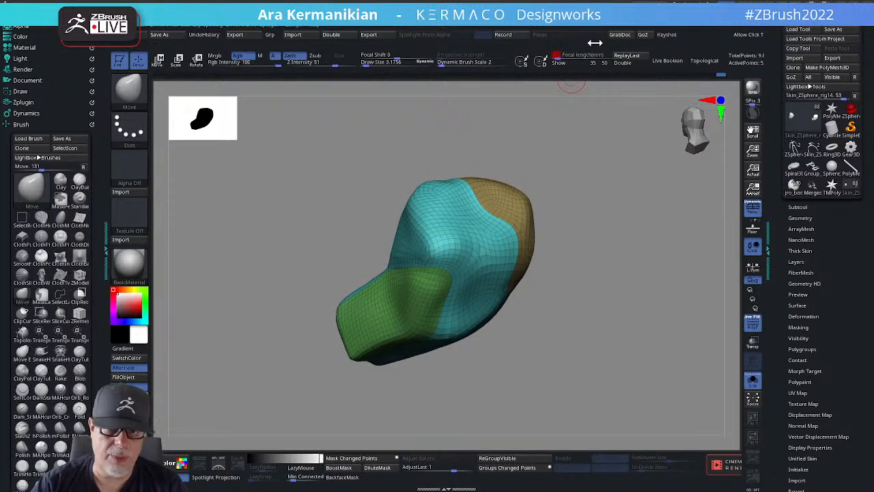
left_click(755, 211)
Smooth the teal area near the middle of the form and turn the mesh to view its opposite side.
left_click_drag(580, 294, 572, 254)
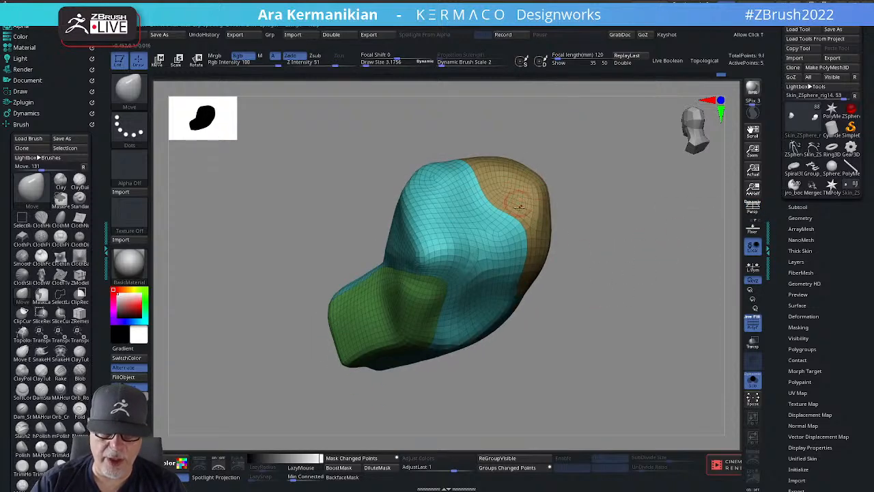
mouse_move(637, 310)
left_mouse_down()
mouse_move(631, 208)
mouse_move(662, 279)
mouse_move(629, 283)
mouse_move(609, 260)
mouse_move(584, 254)
mouse_move(586, 270)
mouse_move(591, 258)
mouse_move(604, 276)
left_mouse_up()
left_click_drag(453, 264, 471, 265, "shift")
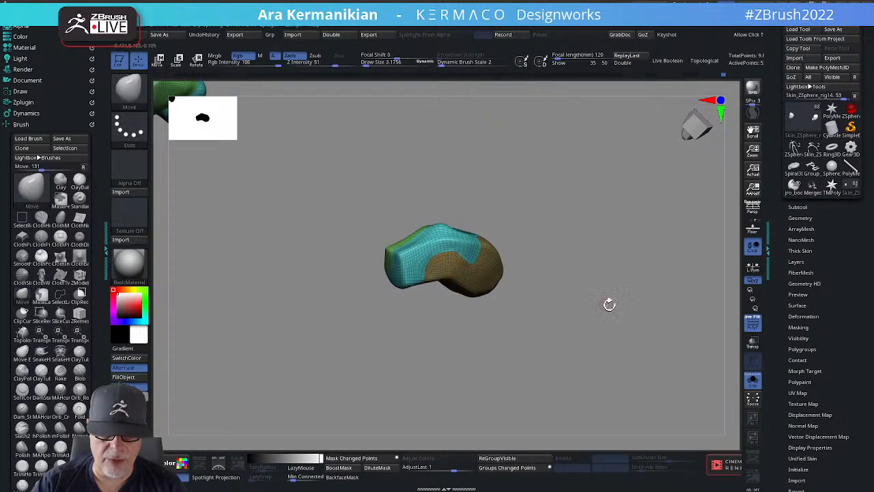
left_click_drag(609, 305, 696, 276)
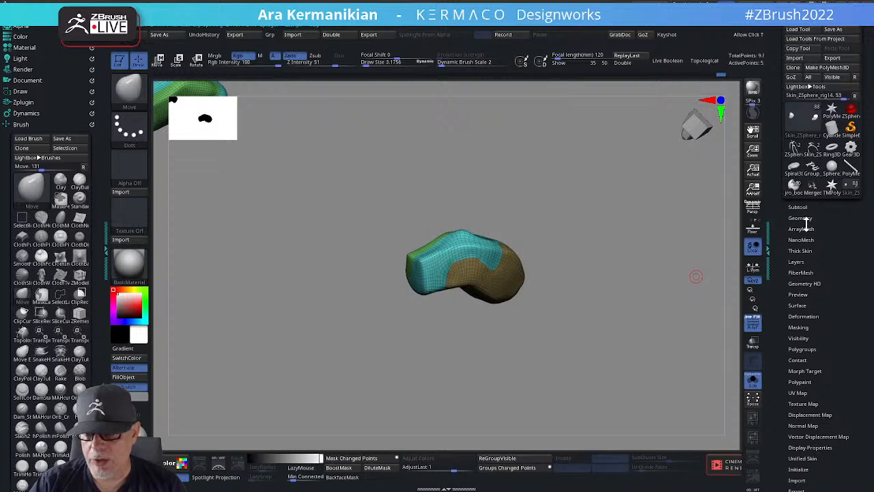
Find the PanelLoop Presets plugin among the installed plugins and launch it.
left_click(25, 126)
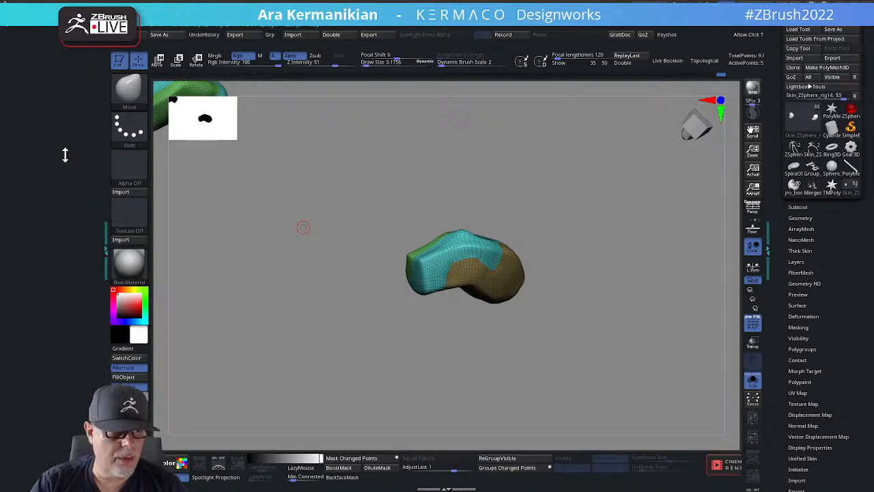
left_click_drag(57, 192, 13, 344)
left_click(38, 102)
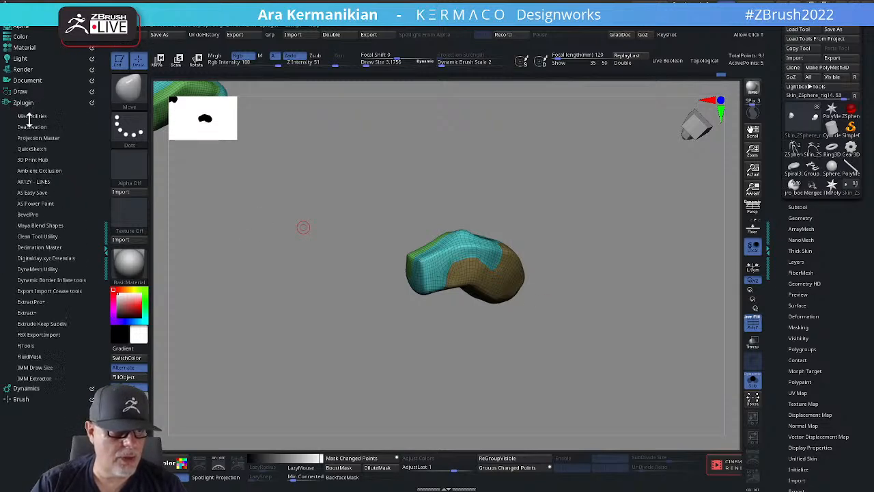
scroll(82, 254, "down", 2)
scroll(84, 252, "down", 1)
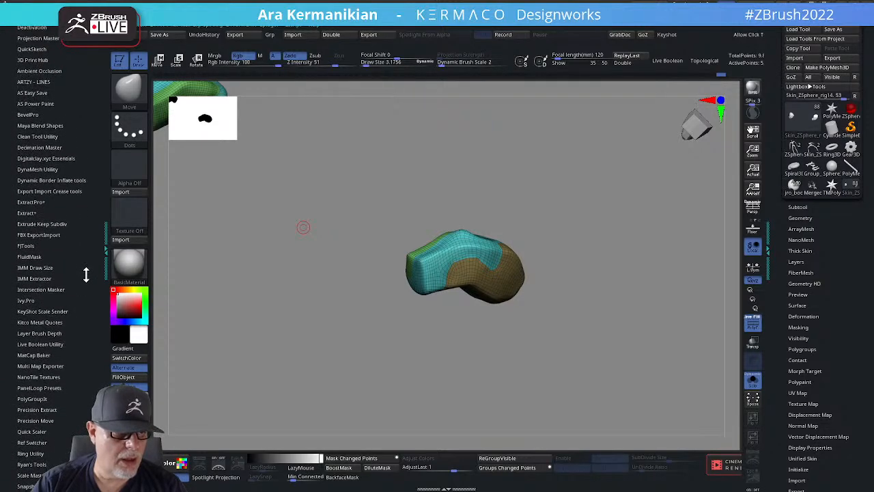
scroll(89, 235, "down", 4)
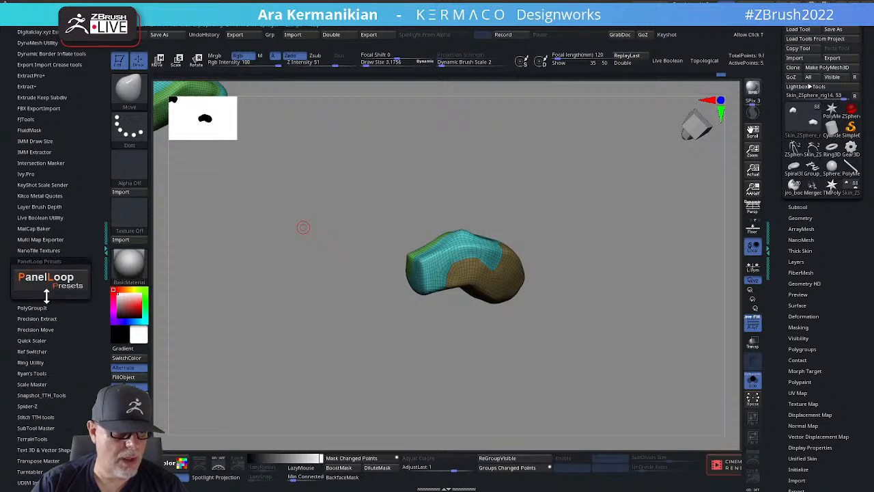
left_click(55, 282)
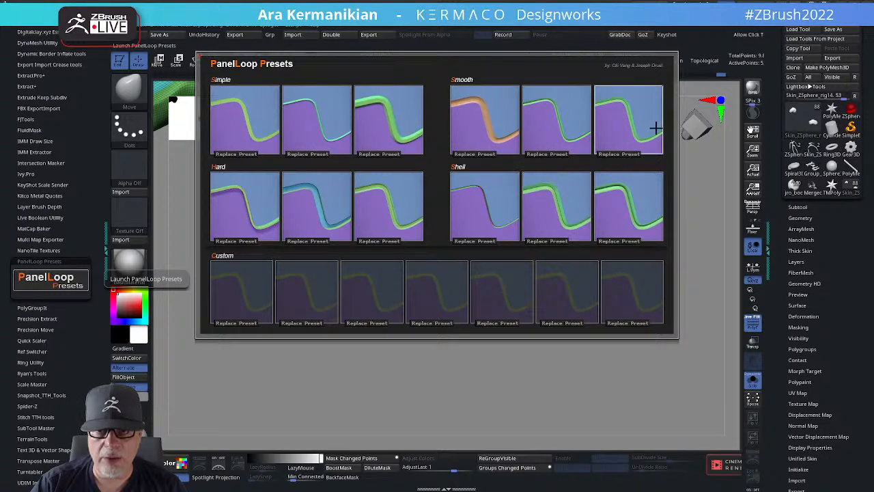
Preview the third Smooth panel loop preset, decline it and close the preset collection.
left_click(629, 122)
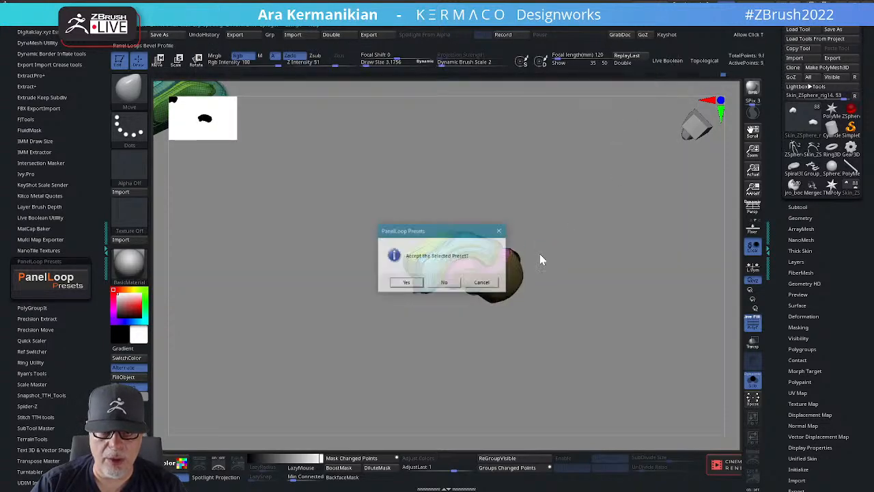
left_click(442, 284)
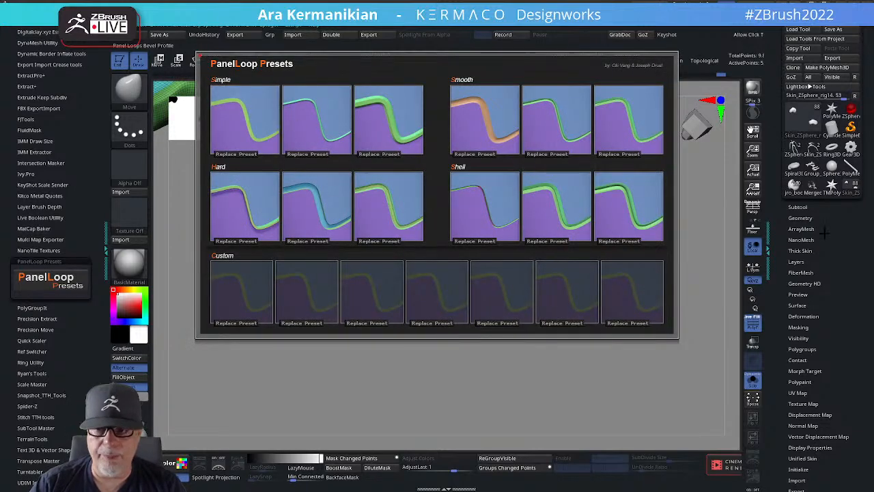
key("Escape")
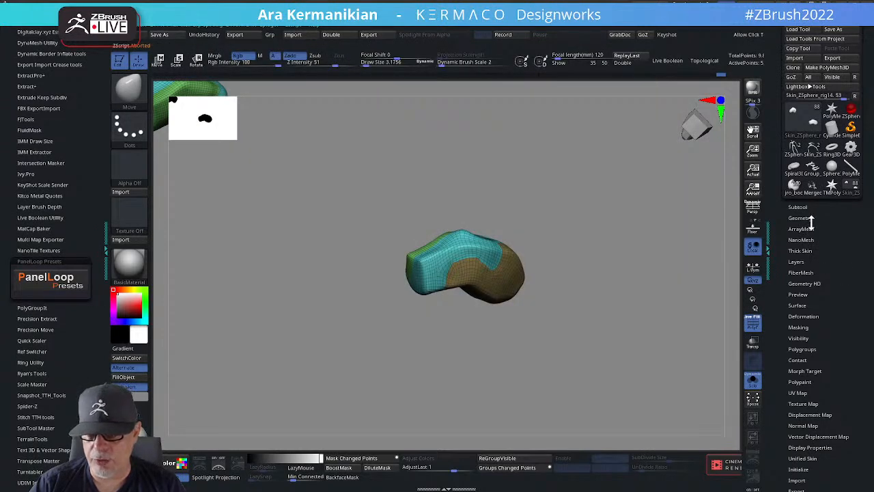
Open the geometry's EdgeLoop settings and set the Panel Loops thickness to 0.0001.
left_click_drag(846, 252, 844, 245)
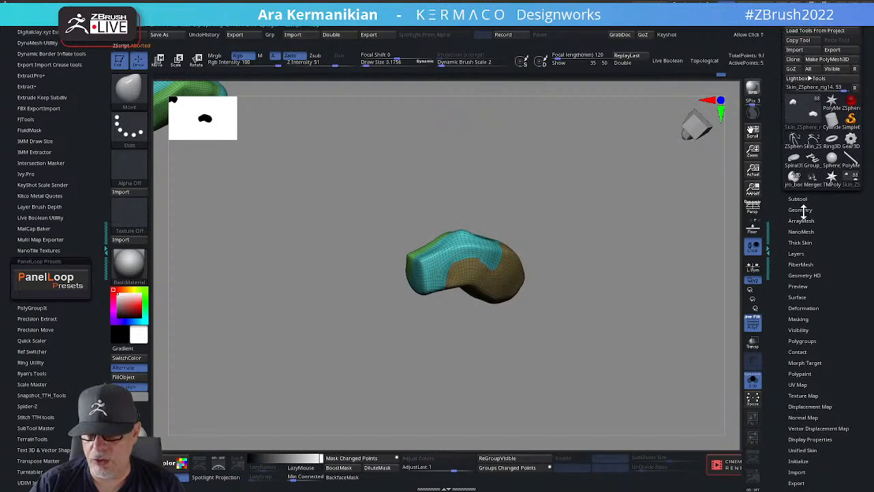
left_click(801, 210)
left_click(801, 281)
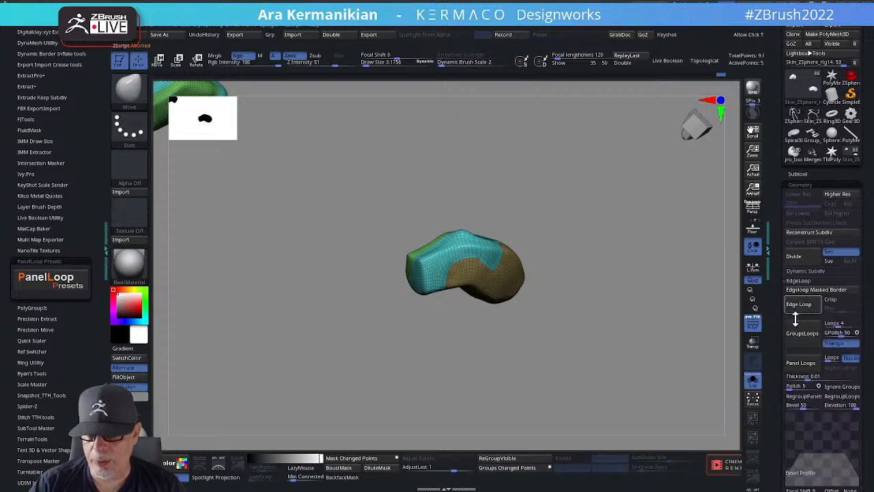
scroll(776, 308, "down", 4)
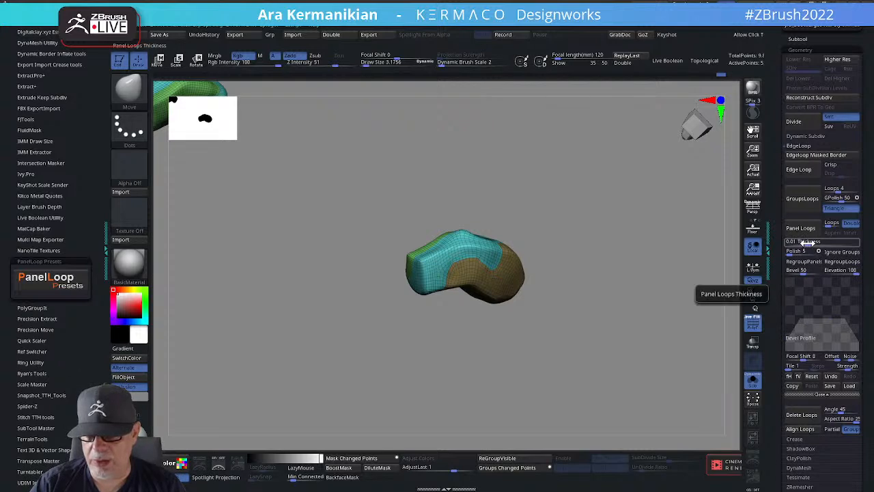
left_click_drag(803, 243, 801, 243)
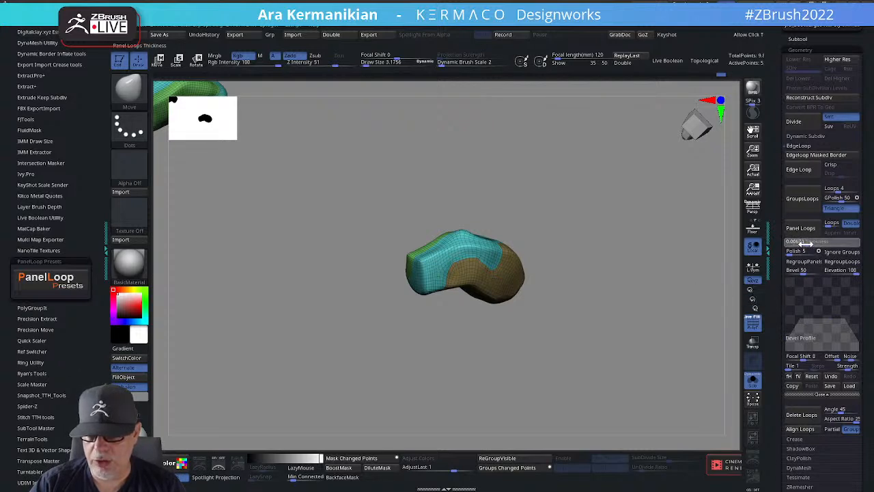
left_click(801, 244)
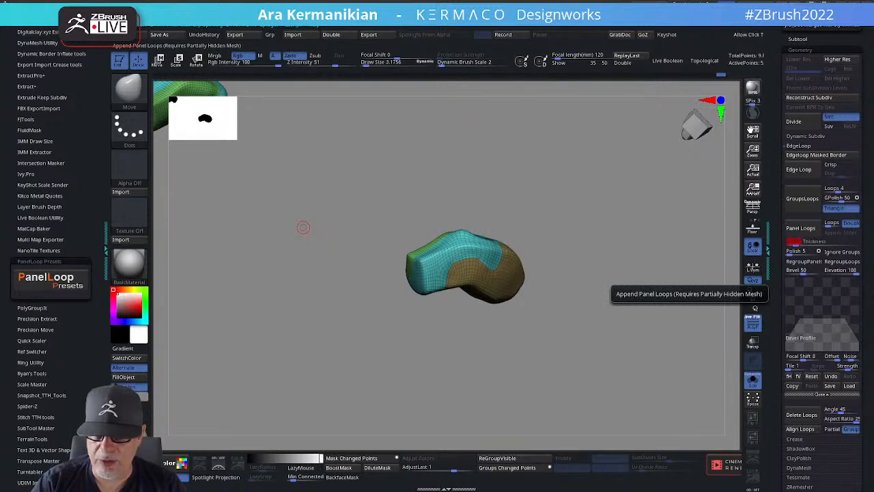
type("0.0001")
key("Return")
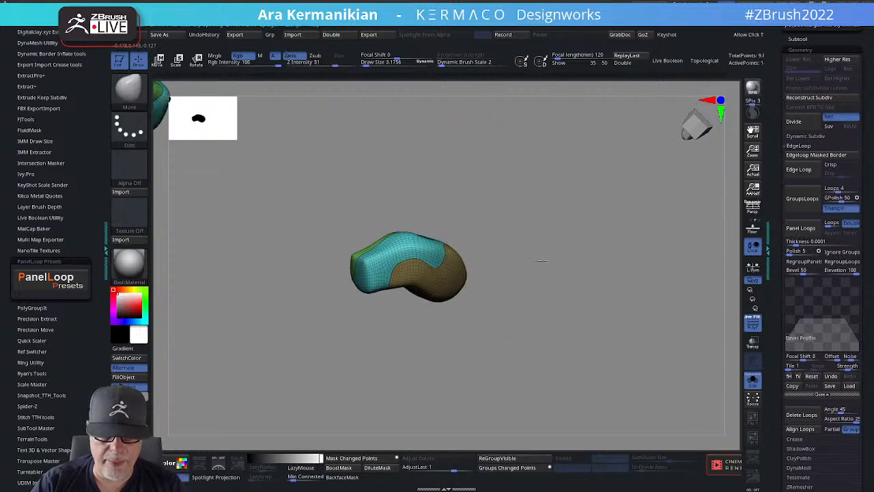
Set the thickness to 0.005, apply Panel Loops along the polygroup borders and inspect the form.
key("f")
left_click_drag(660, 229, 734, 222)
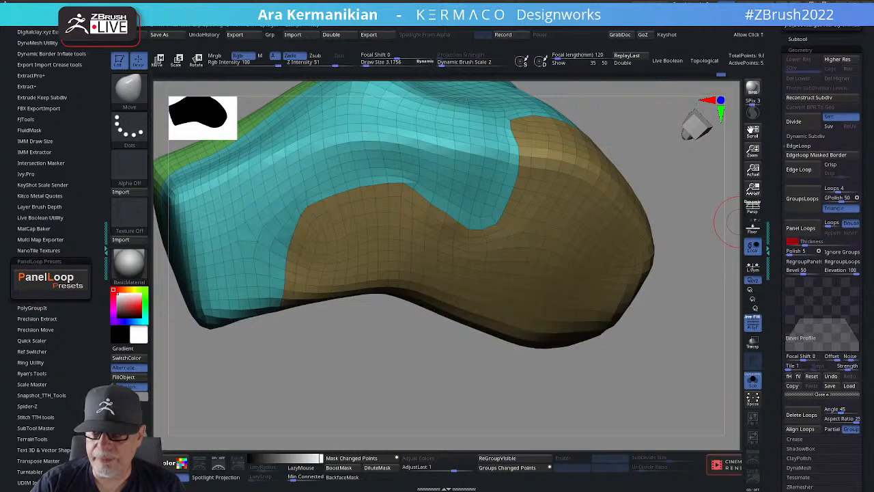
left_click(800, 227)
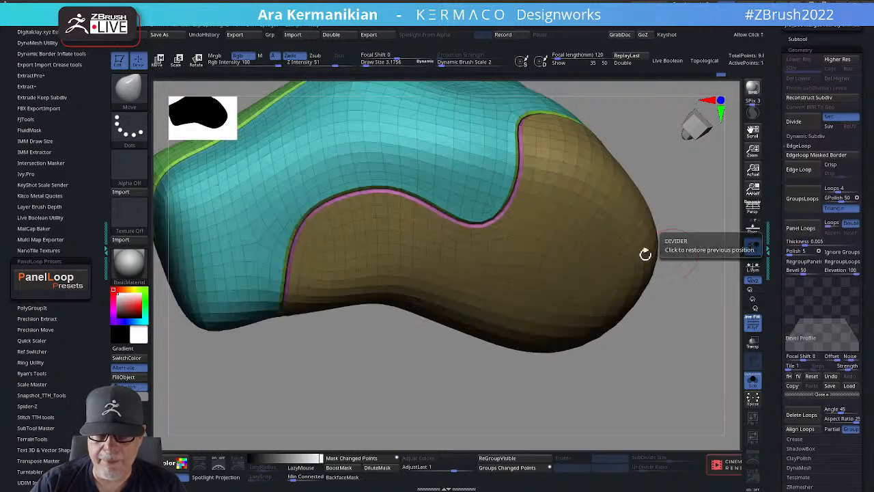
left_click_drag(697, 170, 586, 252, "alt")
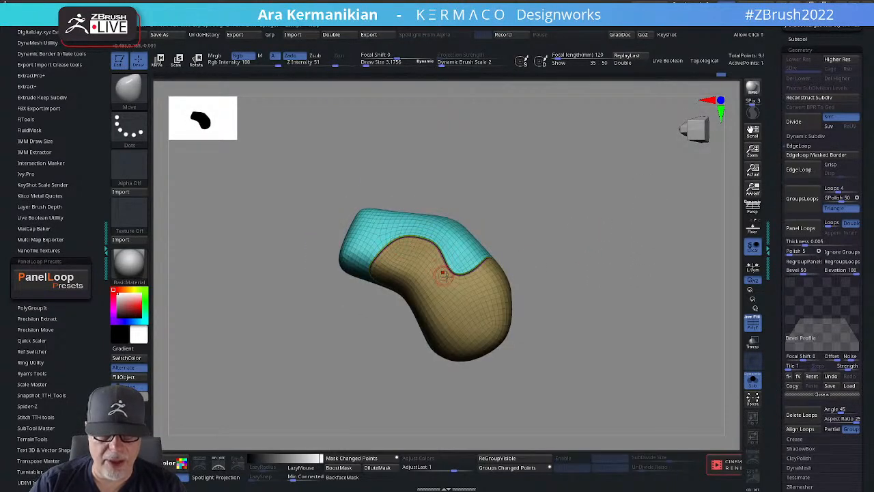
Undo the panel loops and reapply them with Polish set to 1.
left_click_drag(754, 265, 670, 258)
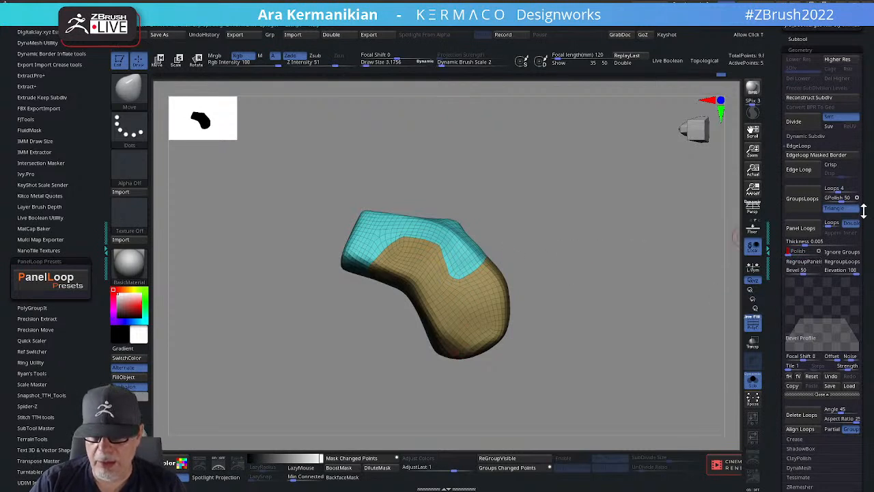
left_click(793, 233)
left_click_drag(552, 252, 488, 210, "alt")
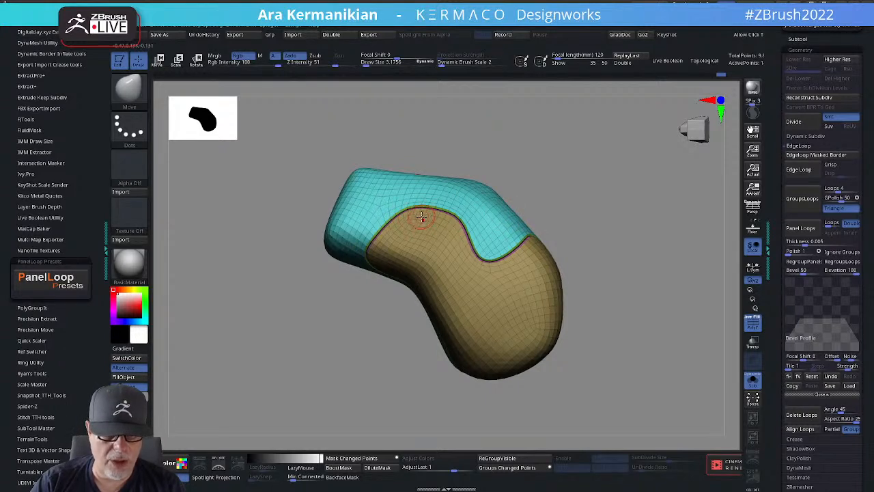
Enlarge the Move brush to a draw size of about 6.37 and push the teal and tan border's curves into sharper corners.
key("s")
mouse_move(421, 214)
left_mouse_down()
mouse_move(413, 203)
mouse_move(465, 222)
left_mouse_up()
left_click_drag(479, 255, 495, 266)
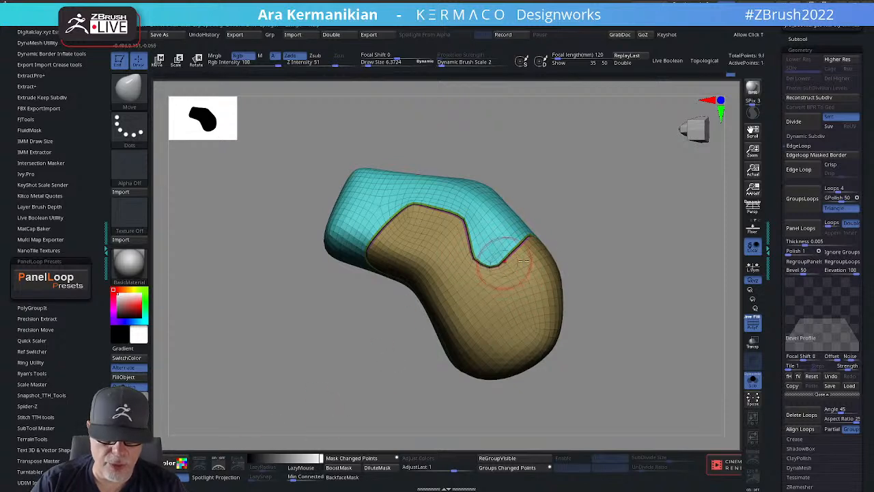
Check the panel borders from several angles and turn off the polyframe display to view the plain surface.
left_click_drag(662, 259, 615, 265)
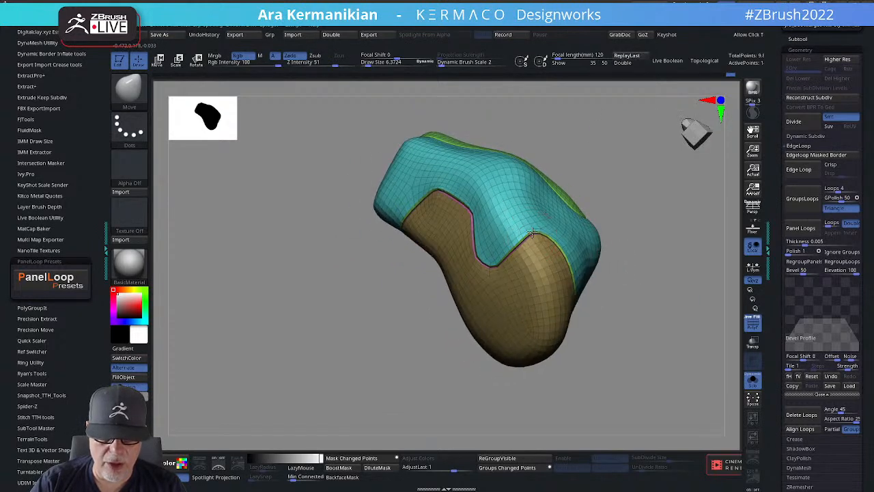
mouse_move(673, 219)
left_mouse_down()
mouse_move(577, 246)
mouse_move(556, 234)
left_mouse_up()
left_click_drag(705, 324, 674, 307, "alt")
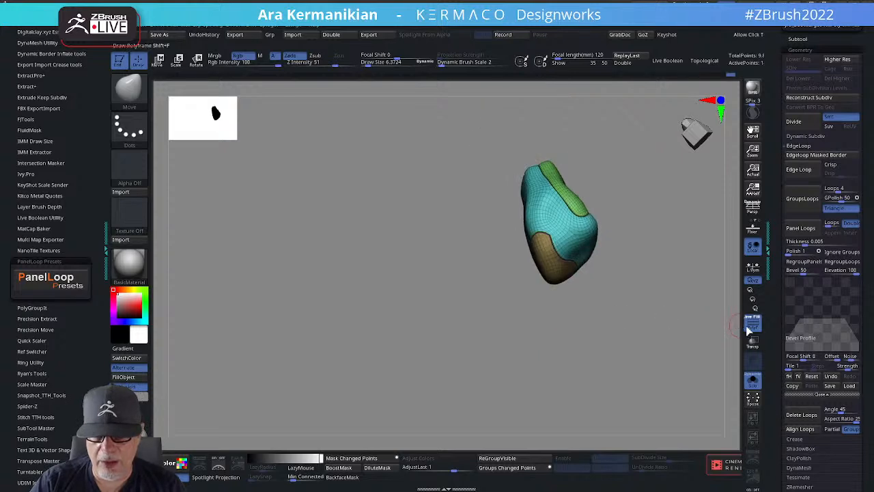
left_click(752, 323)
left_click_drag(648, 340, 511, 250)
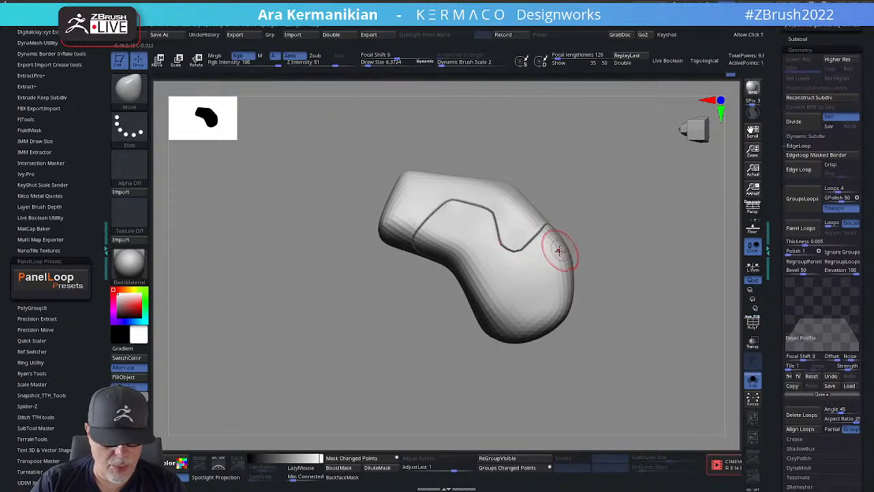
Activate Dynamic Subdiv on the mesh and set its QGrid to 0.
key("d")
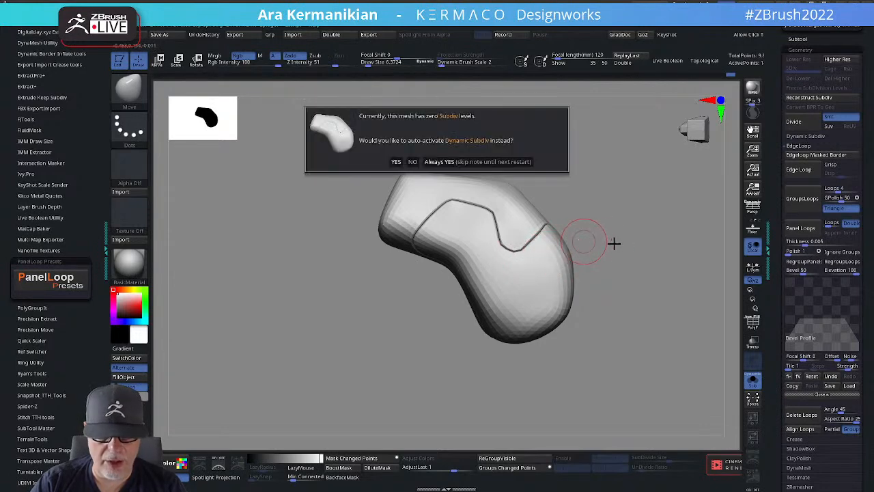
left_click(399, 163)
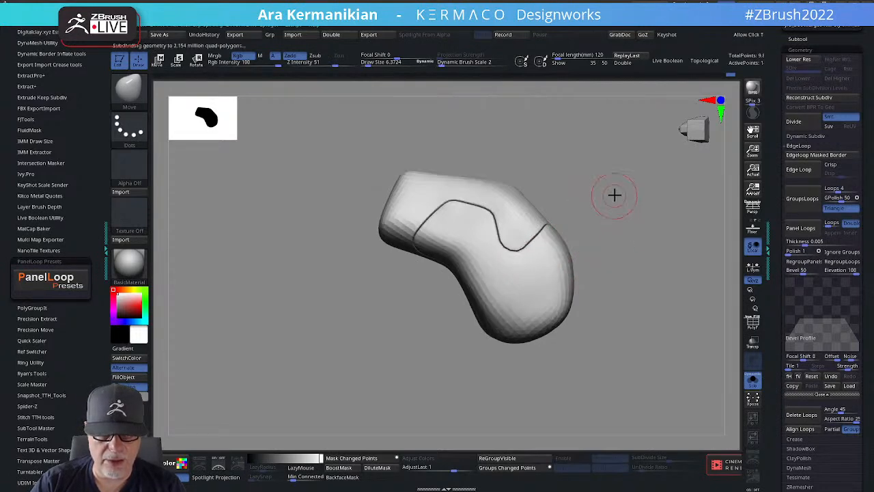
left_click_drag(614, 196, 645, 180)
left_click_drag(646, 186, 615, 182, "alt")
key("ctrl+space")
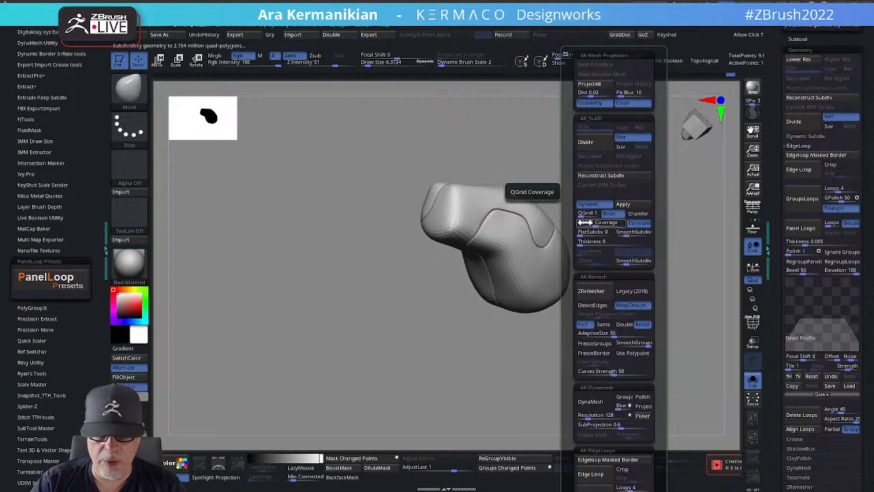
left_click_drag(574, 214, 571, 215)
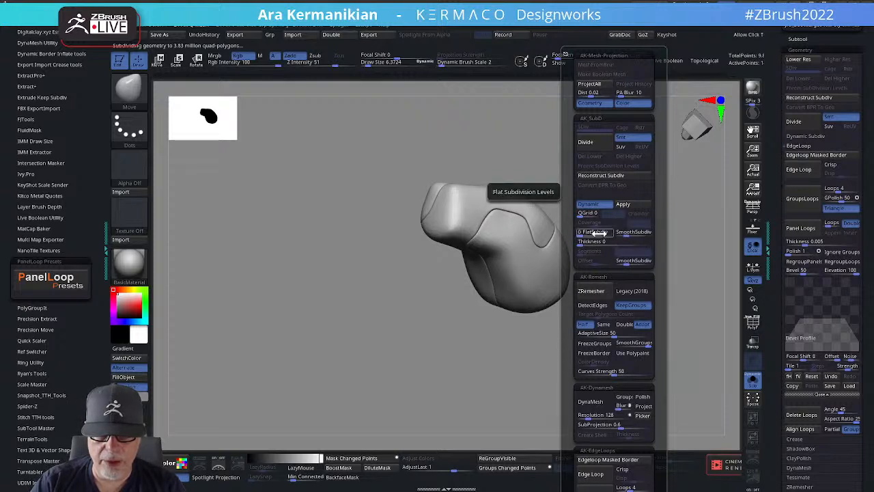
left_click_drag(582, 234, 617, 236)
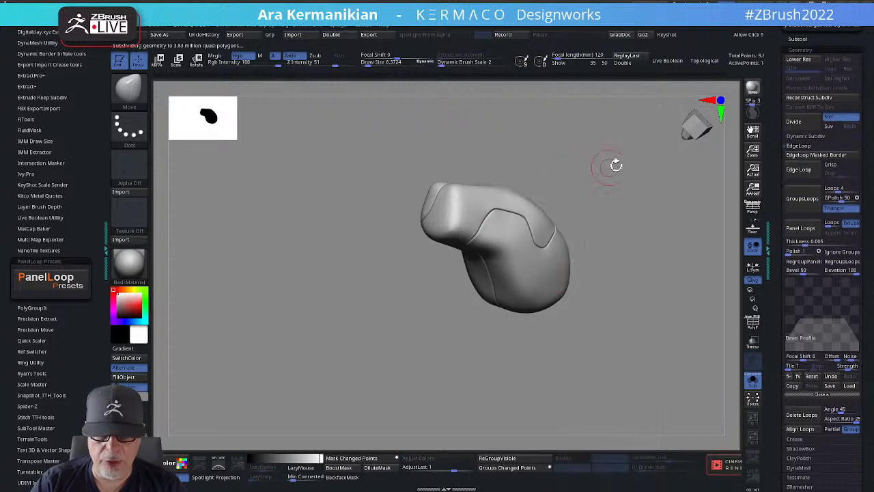
Adjust the curved seam on the broad end of the form with the Move brush.
mouse_move(615, 164)
left_mouse_down()
mouse_move(595, 182)
mouse_move(659, 235)
mouse_move(610, 225)
left_mouse_up()
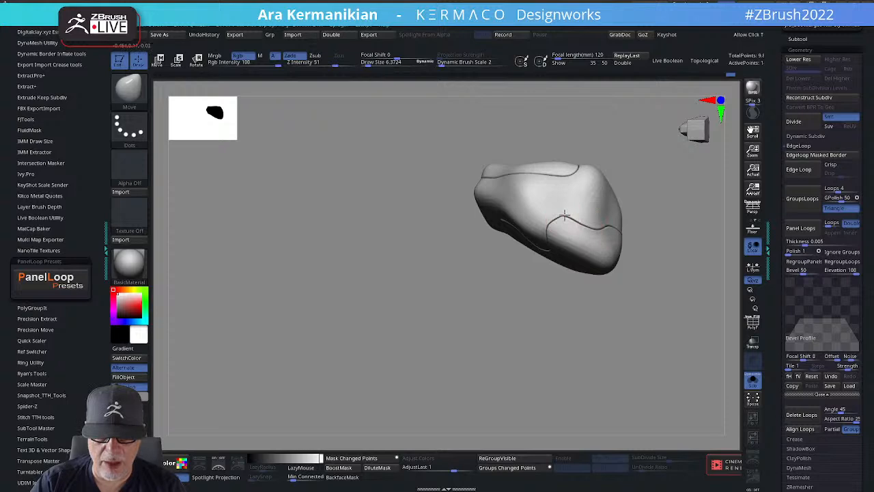
mouse_move(558, 230)
left_mouse_down()
mouse_move(574, 217)
mouse_move(583, 225)
left_mouse_up()
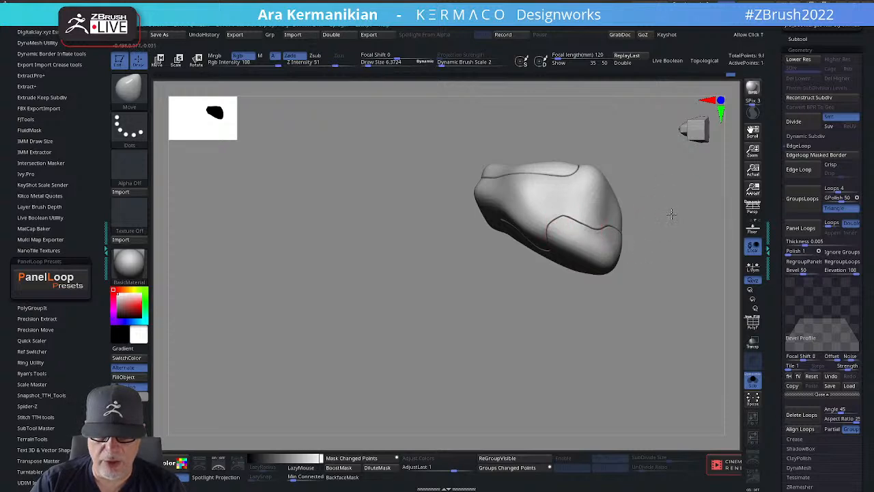
left_click_drag(671, 214, 615, 191)
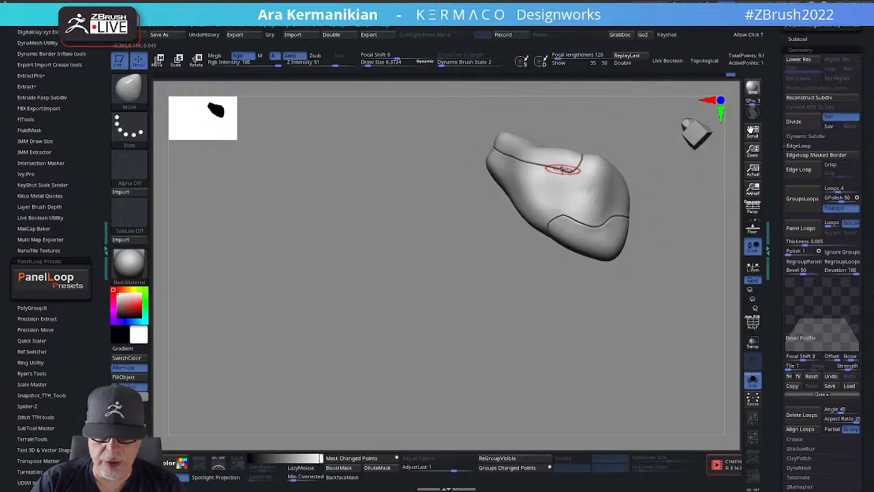
Push the bends of the zigzag seam along the form's side into crisper corners with the Move brush.
left_click_drag(675, 251, 634, 256, "alt")
left_click_drag(620, 314, 558, 236)
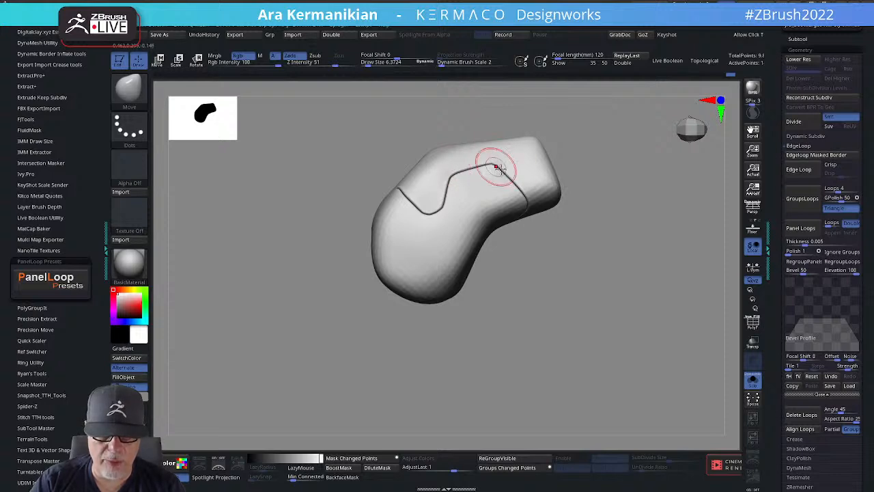
mouse_move(428, 212)
left_mouse_down()
mouse_move(437, 204)
mouse_move(422, 213)
left_mouse_up()
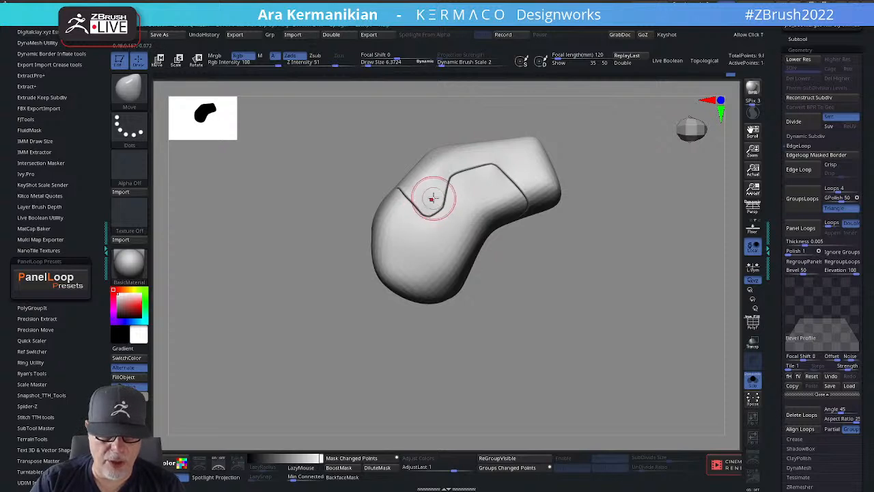
left_click_drag(569, 292, 582, 320)
left_click_drag(395, 185, 408, 198)
Pull the rounded end of the long panel's seam outward into a more angular corner with the Move brush.
left_click_drag(551, 281, 509, 225)
mouse_move(640, 256)
left_mouse_down()
mouse_move(620, 265)
mouse_move(608, 250)
mouse_move(600, 208)
mouse_move(615, 185)
mouse_move(591, 229)
left_mouse_up()
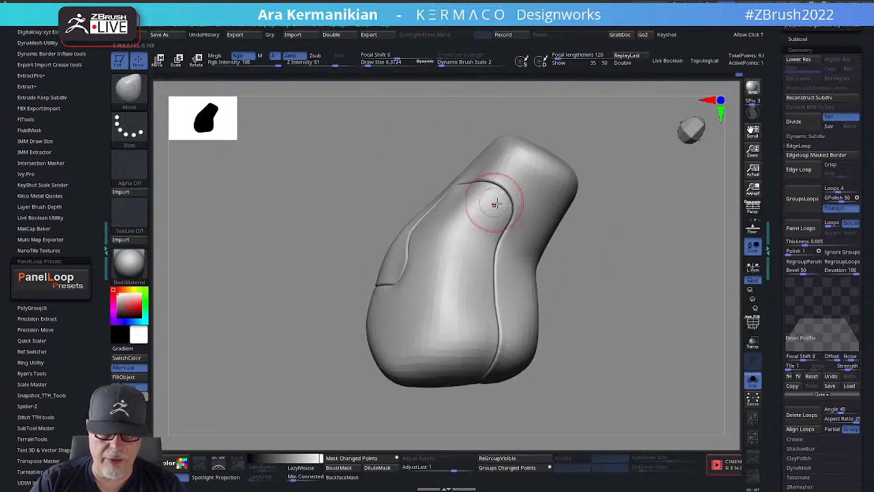
left_click_drag(511, 193, 510, 192)
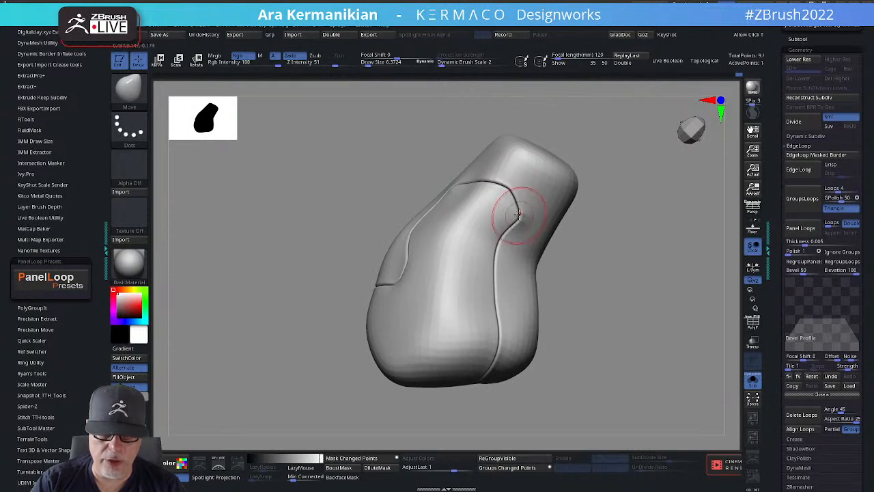
left_click_drag(516, 200, 523, 230)
Isolate the elongated panel, change the selection brush to SelectRect, and show the whole mesh again.
mouse_move(586, 250)
left_mouse_down("alt")
mouse_move(594, 247)
mouse_move(585, 280)
mouse_move(554, 319)
mouse_move(580, 307)
mouse_move(497, 254)
left_mouse_up("alt")
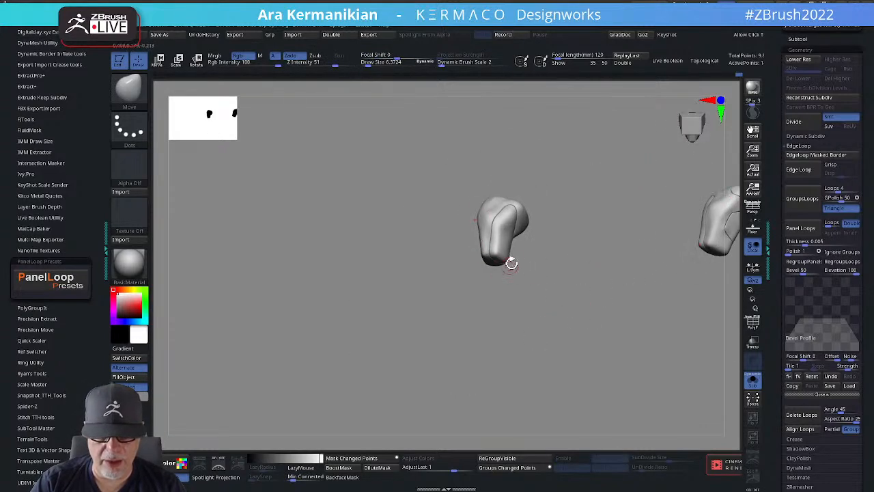
mouse_move(560, 269)
left_mouse_down("alt")
mouse_move(554, 258)
mouse_move(575, 289)
mouse_move(579, 274)
mouse_move(640, 296)
mouse_move(650, 274)
left_mouse_up("alt")
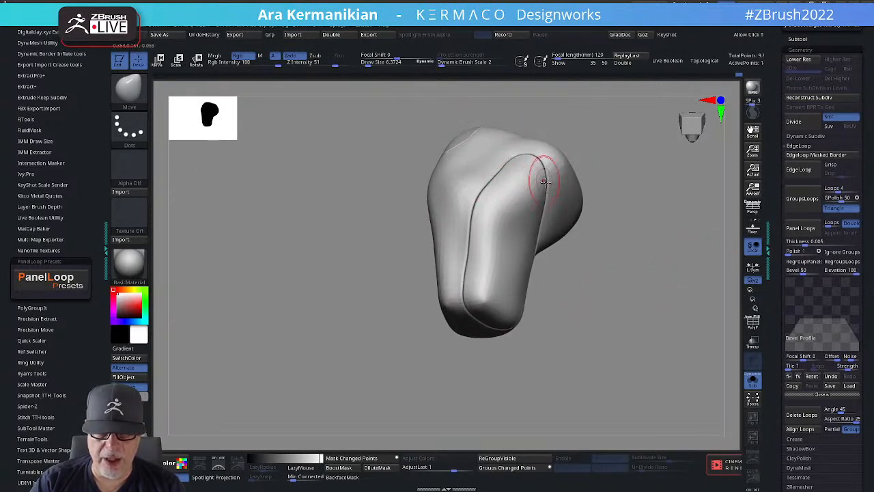
left_click_drag(580, 131, 575, 191, "alt")
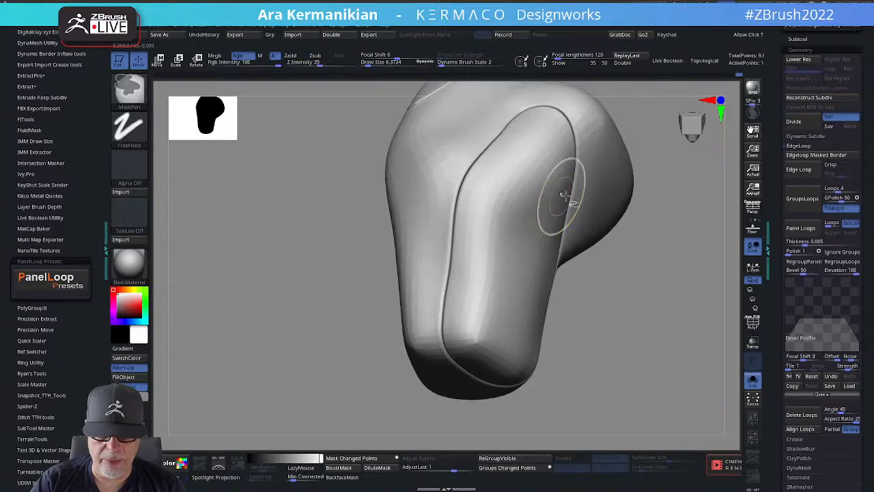
key("ctrl+shift")
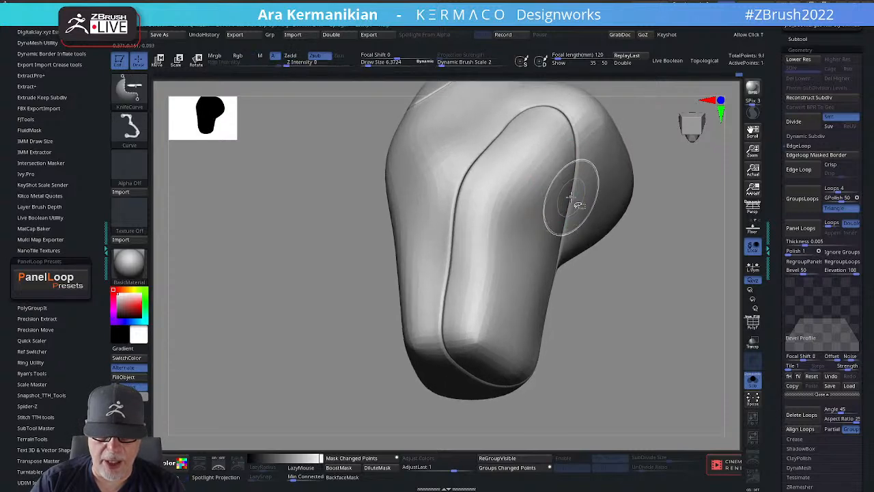
left_click(522, 202, "ctrl+shift")
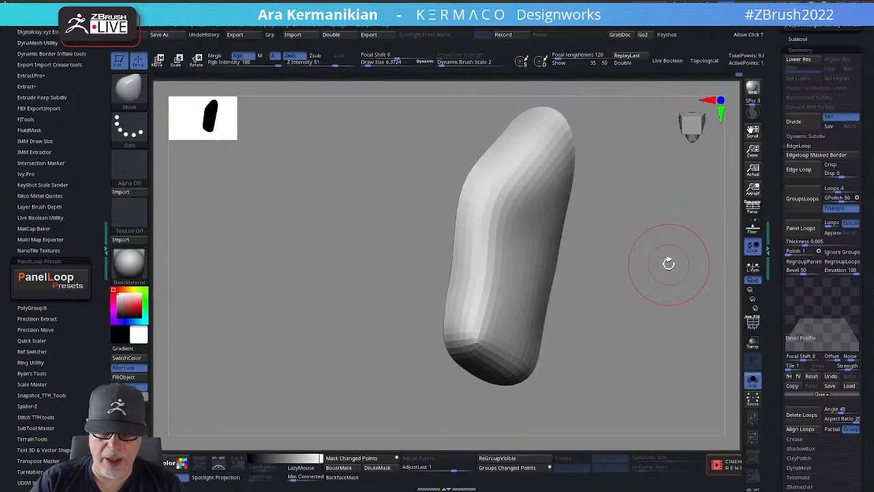
key("ctrl+shift")
key("ctrl+shift+b")
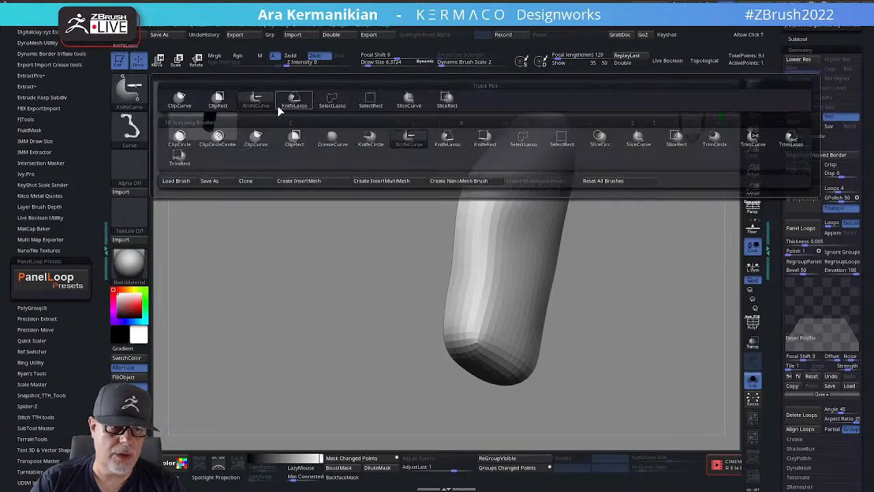
left_click(369, 99)
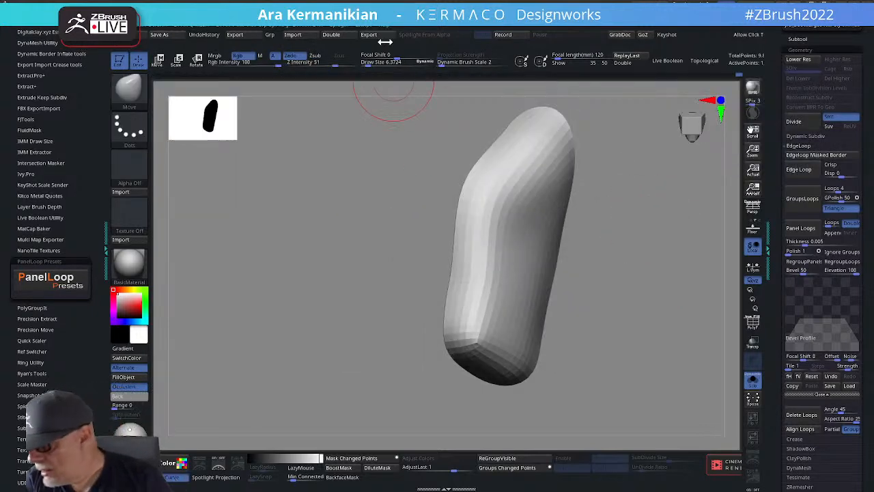
left_click(677, 258, "ctrl+shift")
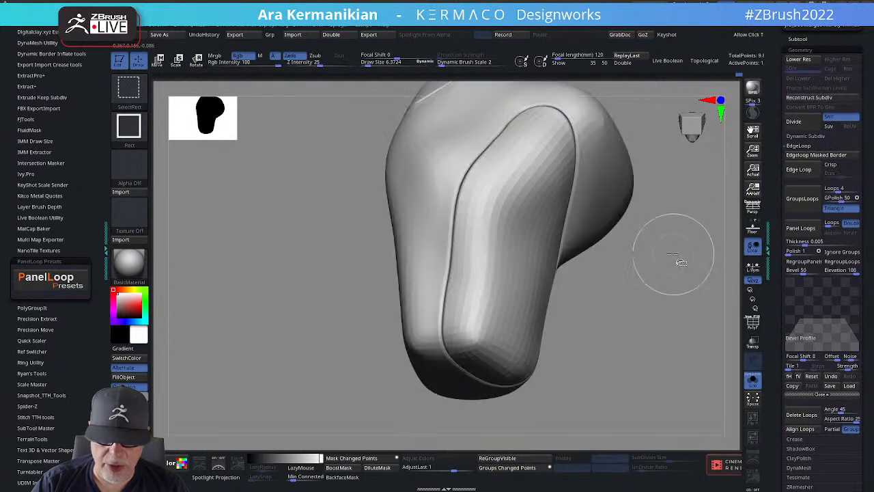
Hide all the smooth panels on both mirrored forms, leaving only the panel loop strips visible.
left_click_drag(640, 304, 540, 262)
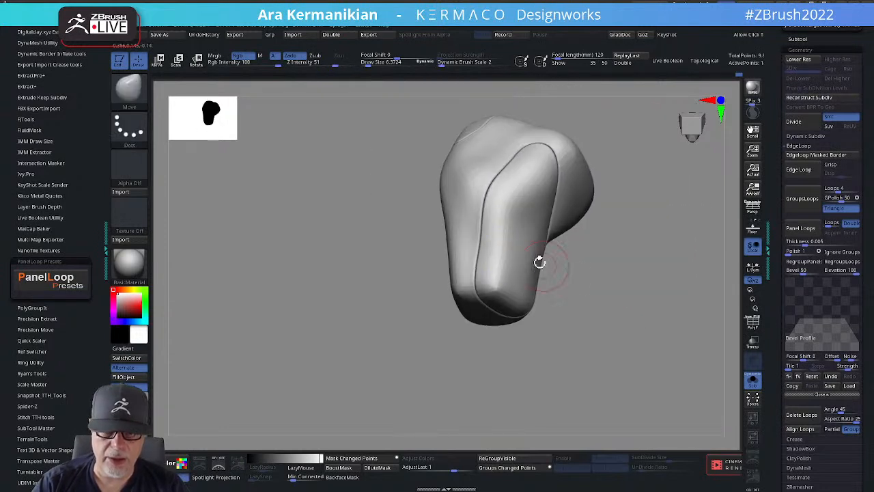
left_click(513, 247, "ctrl+shift")
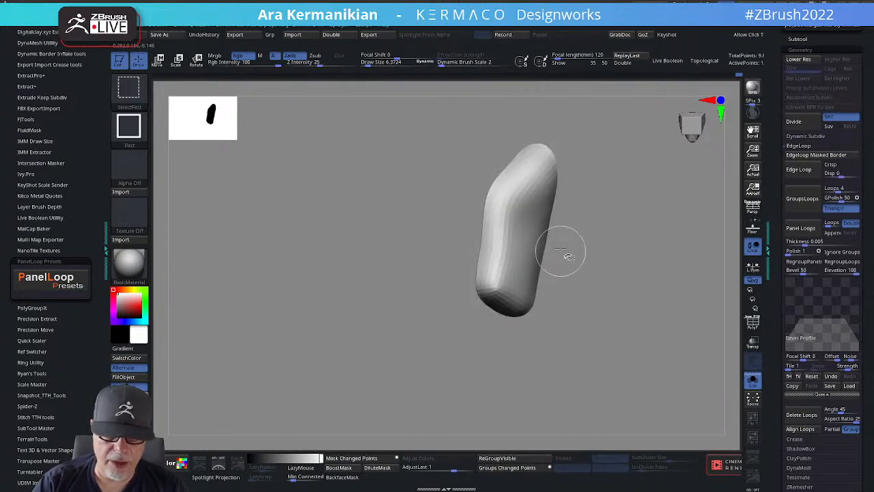
left_click_drag(627, 243, 656, 300, "ctrl+shift")
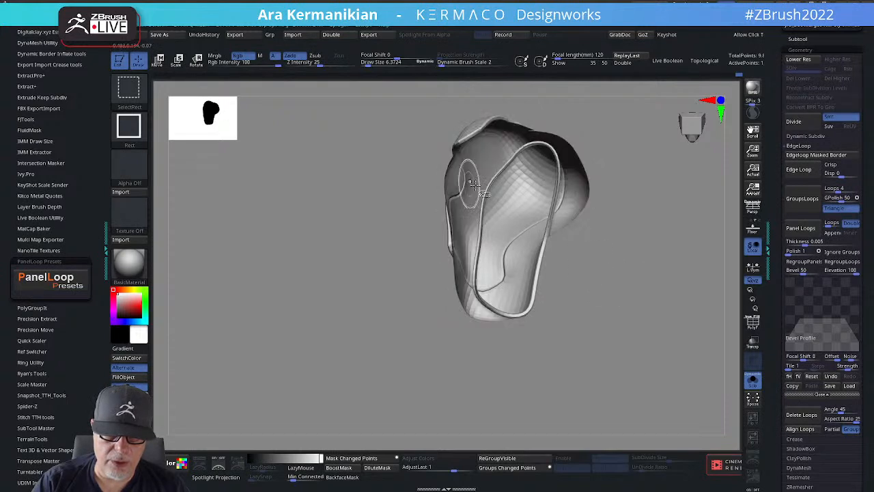
left_click(519, 201, "ctrl+shift")
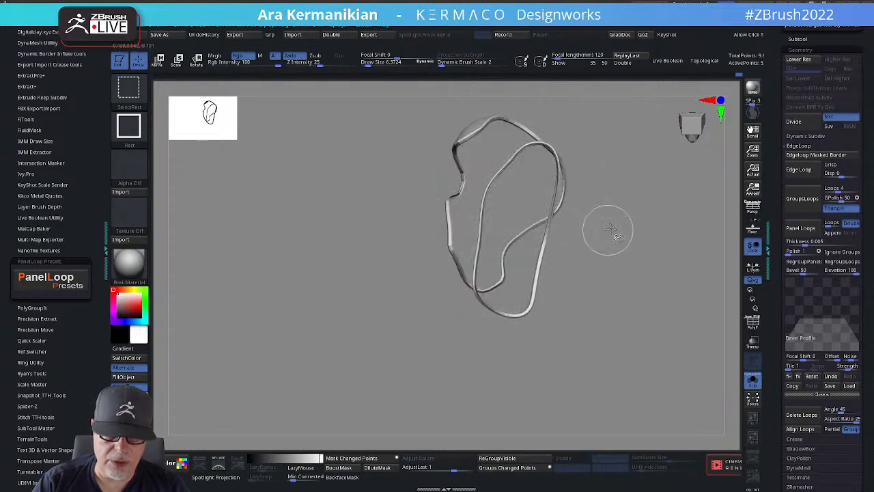
left_click_drag(641, 226, 601, 250, "ctrl+shift")
key("ctrl+z")
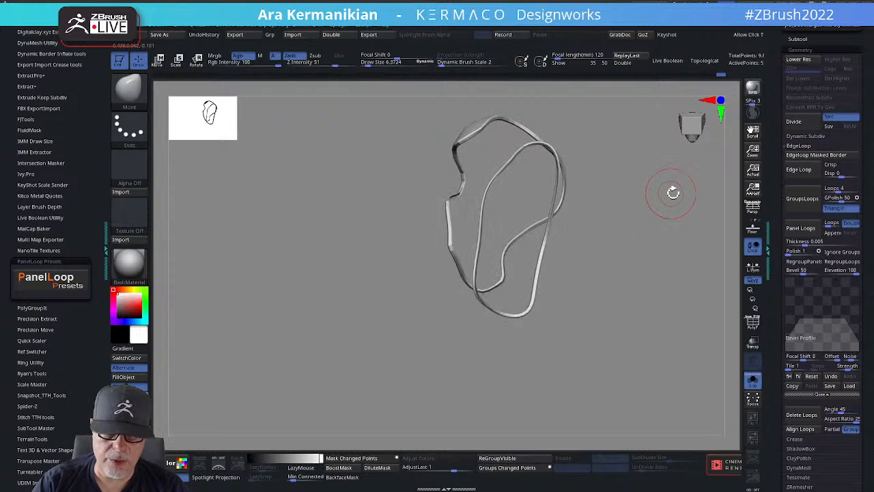
left_click_drag(672, 193, 583, 196)
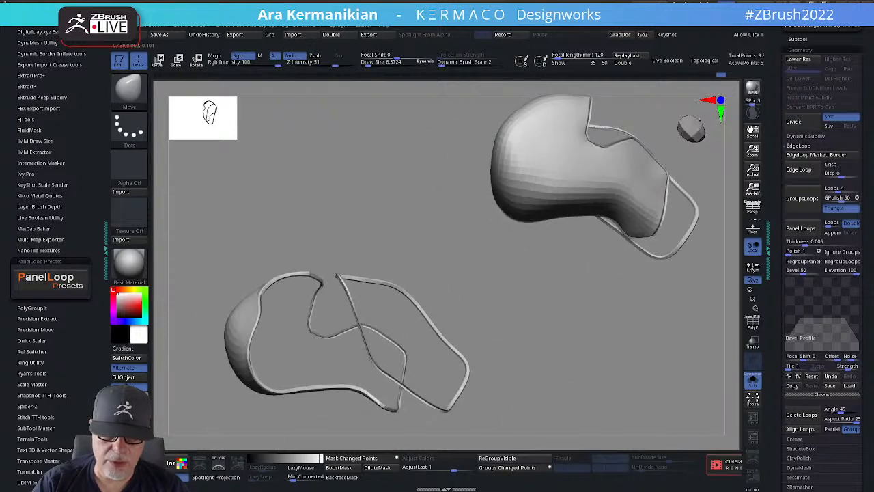
left_click(555, 174, "ctrl+shift")
left_click_drag(578, 307, 453, 273)
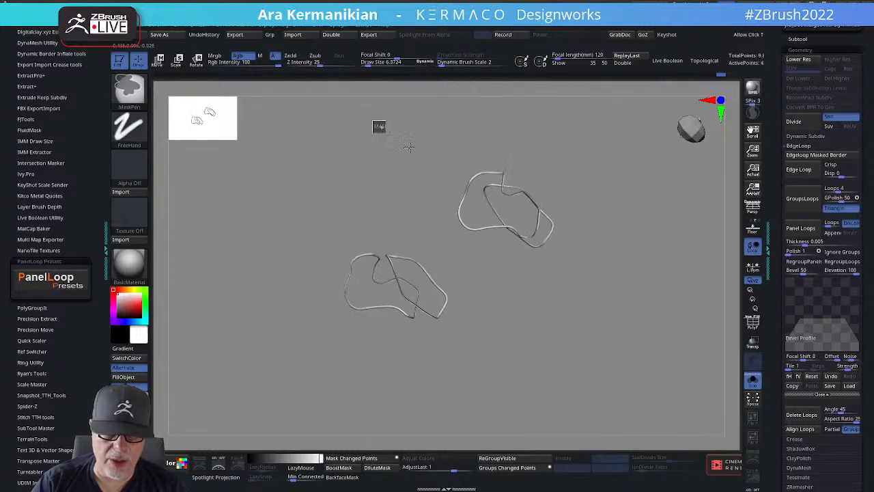
Mask the isolated loop strips on both forms and unhide the rest of the mesh.
left_click_drag(409, 147, 653, 417, "ctrl")
left_click(656, 285, "ctrl+shift")
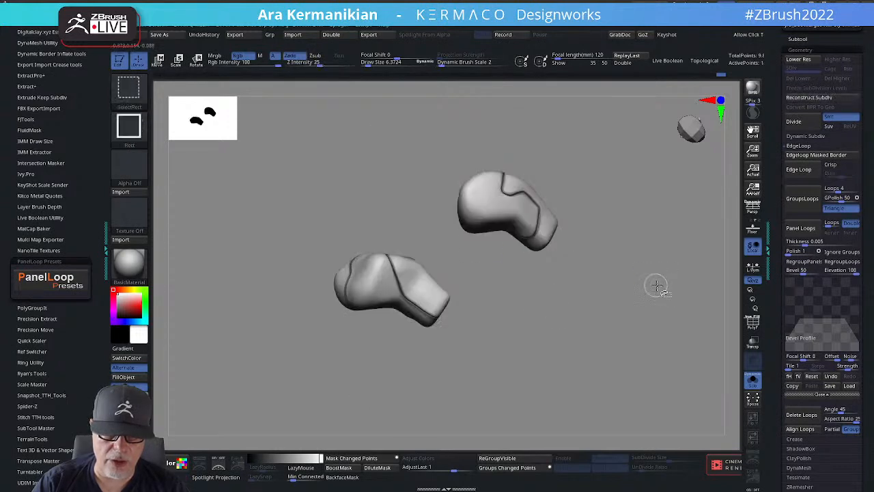
mouse_move(656, 285)
left_mouse_down()
mouse_move(594, 306)
mouse_move(550, 294)
mouse_move(559, 236)
mouse_move(562, 272)
left_mouse_up()
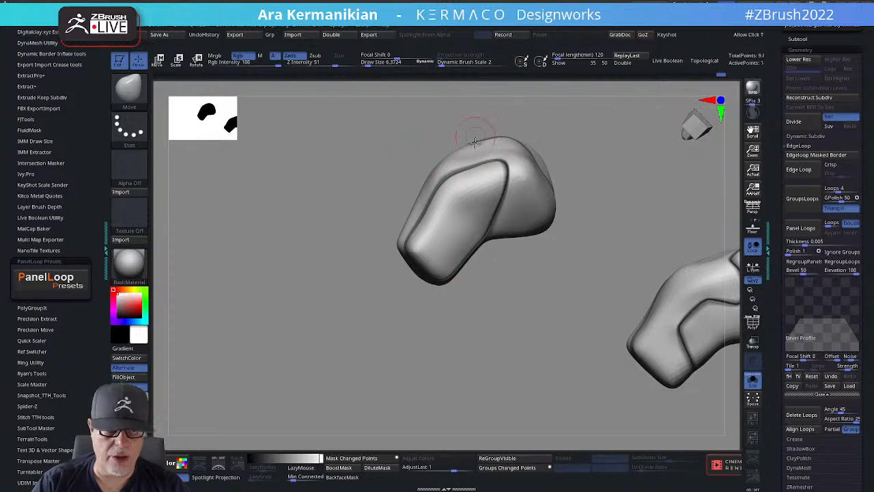
Switch to the hPolish brush and apply Dynamic Subdiv to convert it into real subdivision levels.
right_click(465, 186)
left_click(492, 220)
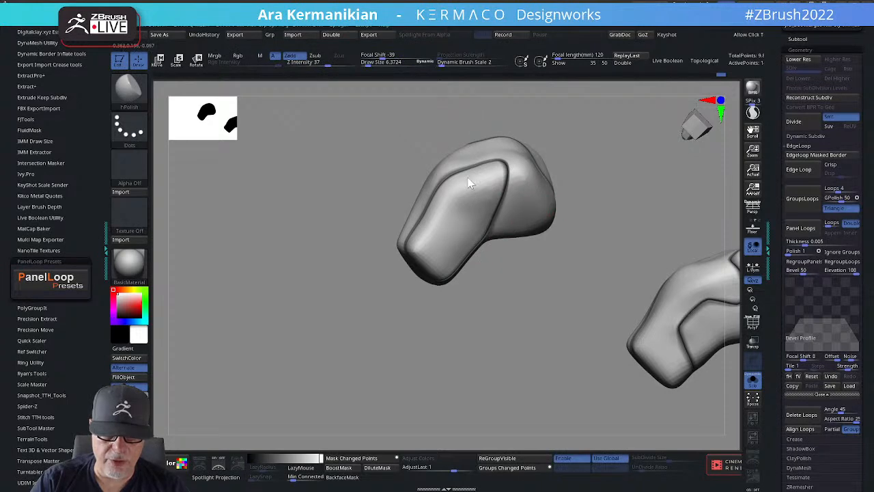
left_click_drag(599, 190, 536, 191)
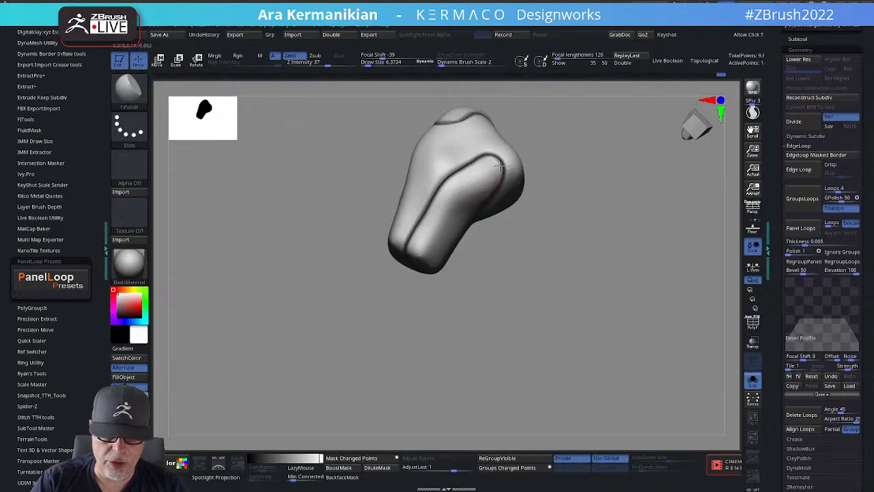
key("space")
key("space")
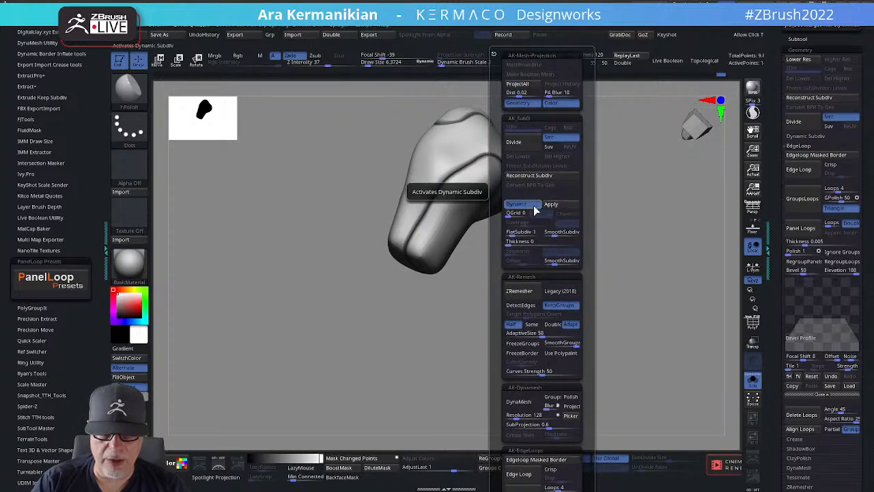
left_click(554, 202)
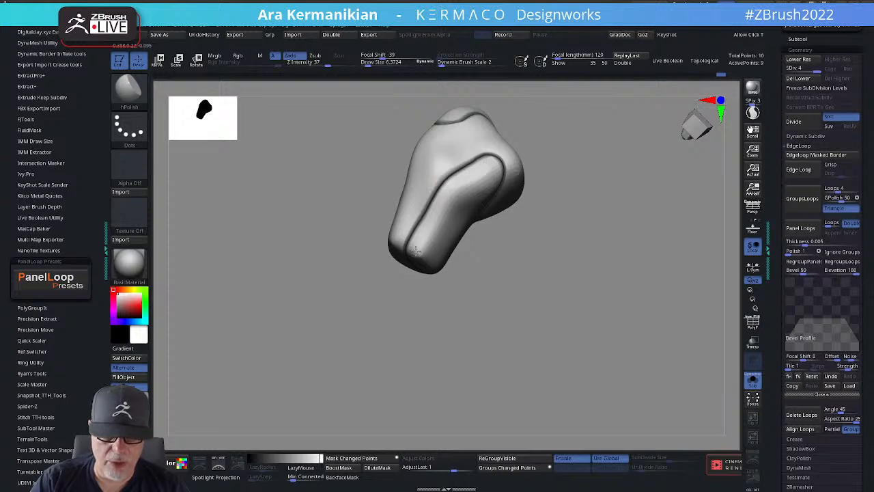
Flatten and polish the surface of the elongated panel up to its masked seams with the hPolish brush.
left_click_drag(537, 281, 505, 293)
left_click_drag(489, 189, 471, 194)
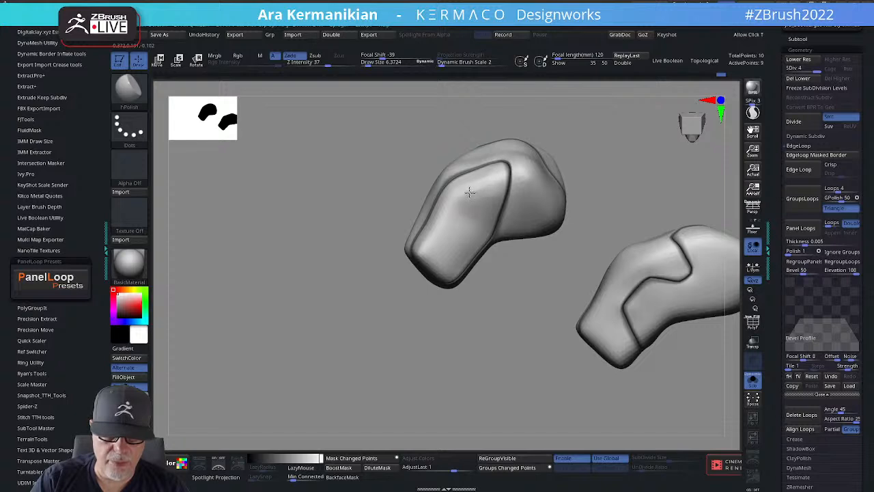
left_click_drag(535, 274, 502, 294)
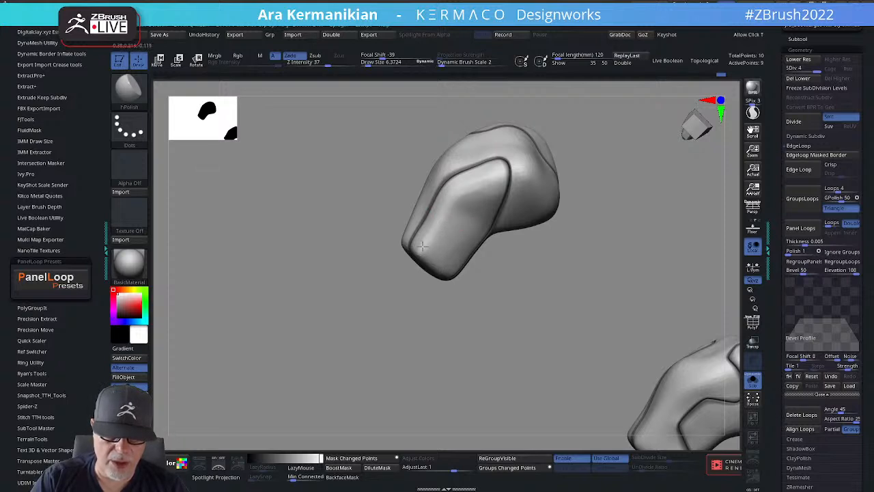
left_click_drag(508, 321, 475, 297)
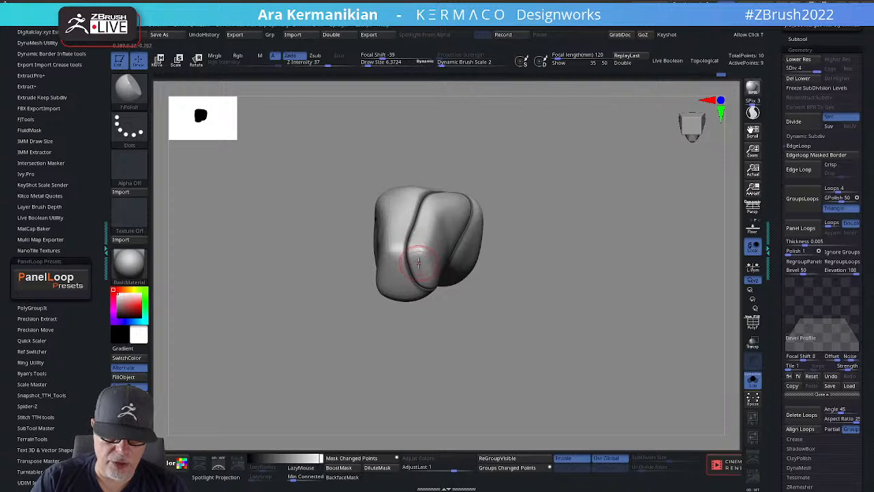
left_click_drag(461, 317, 488, 301, "alt")
left_click_drag(625, 335, 696, 318)
Turn off Solo mode and examine the paneled arm joint on the full model from several angles.
left_click(754, 380)
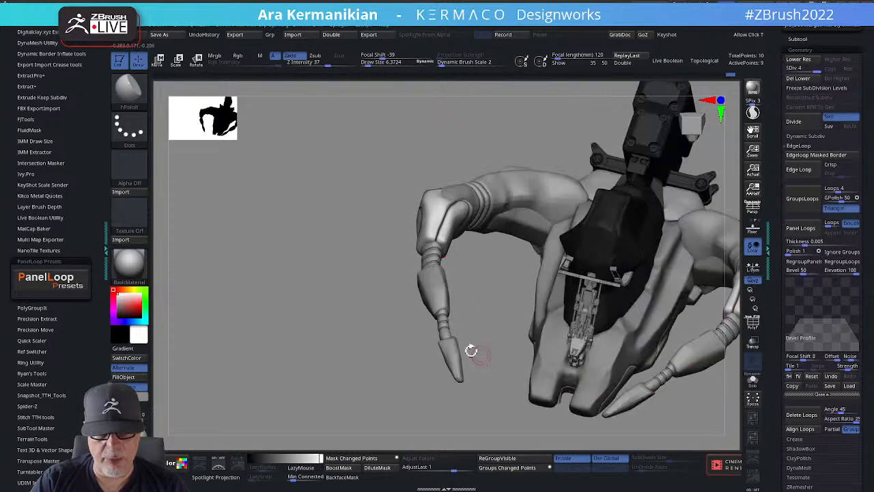
left_click_drag(442, 254, 600, 357, "alt")
left_click_drag(650, 344, 727, 290, "alt")
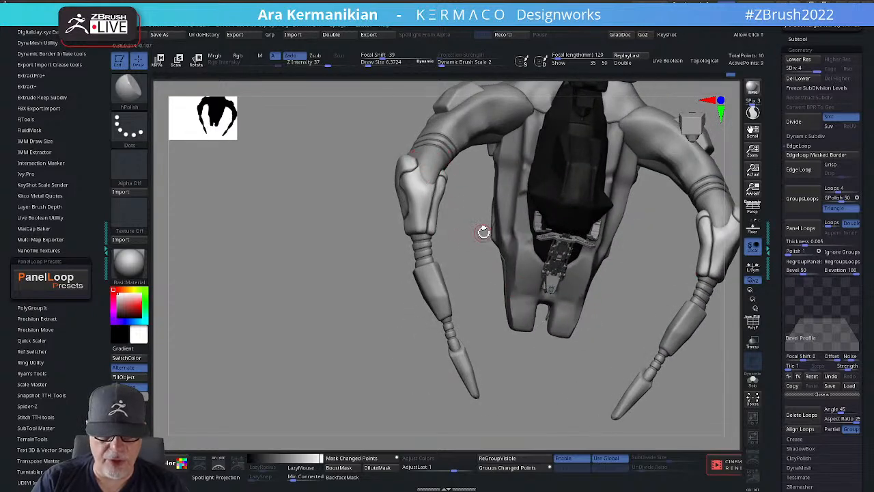
left_click_drag(483, 233, 429, 175)
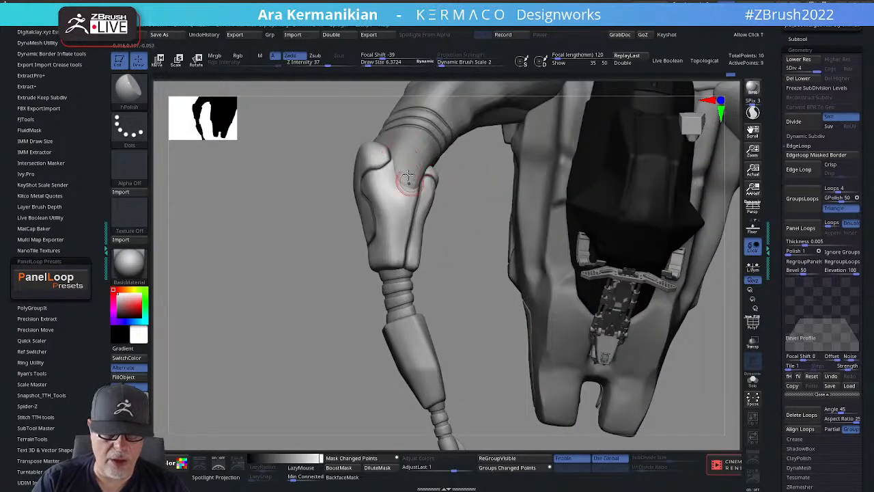
left_click_drag(467, 254, 362, 246)
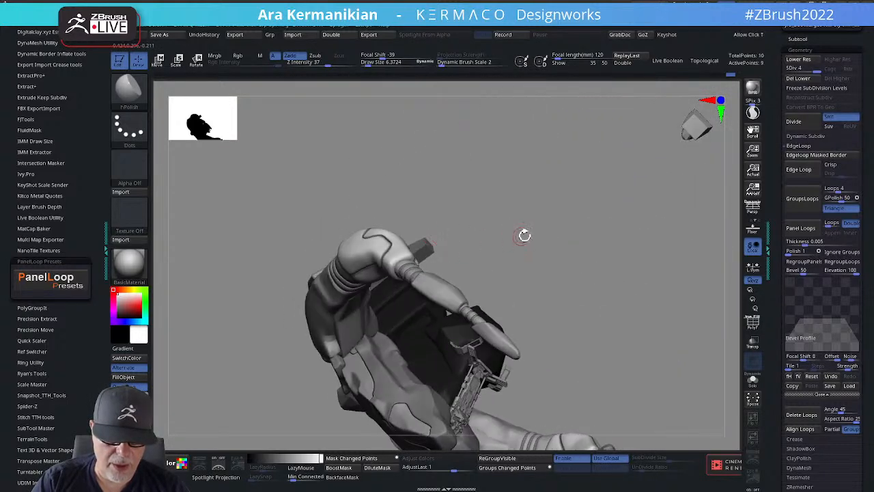
Polish and smooth the end of the arm joint where it meets the ribbed wrist section with the hPolish brush.
left_click_drag(523, 235, 437, 205)
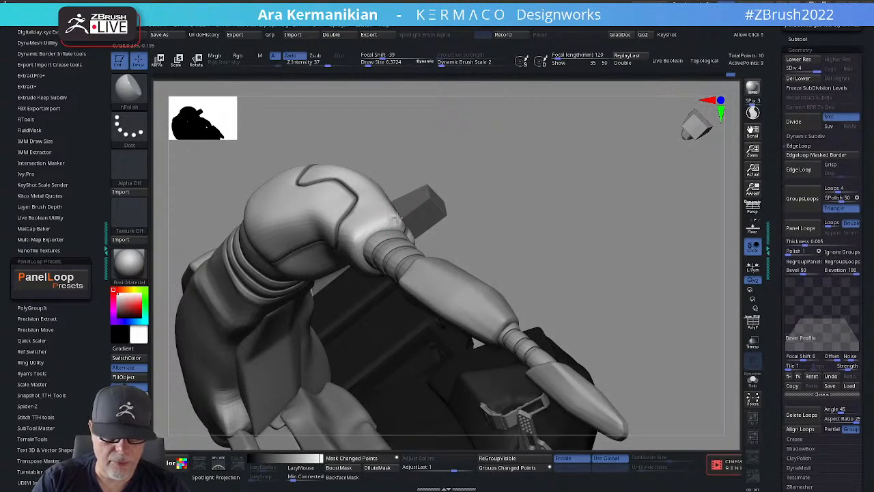
key("shift")
left_click_drag(389, 218, 378, 227, "shift")
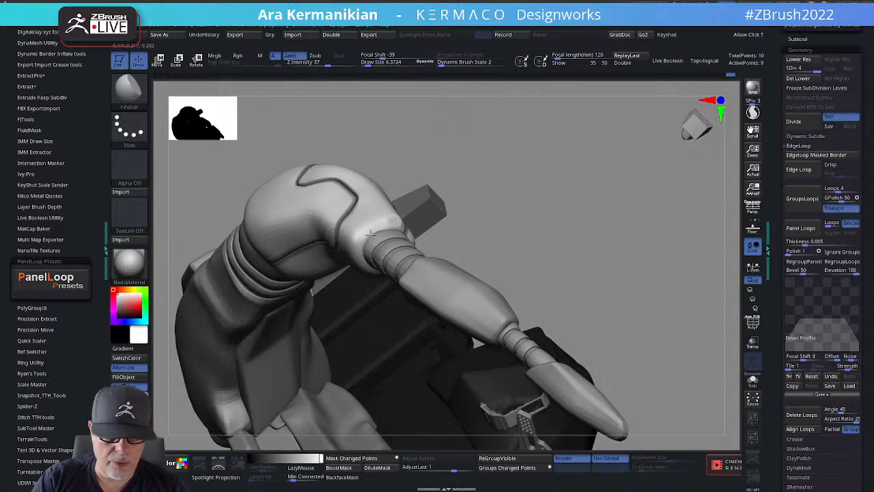
left_click_drag(601, 242, 581, 226)
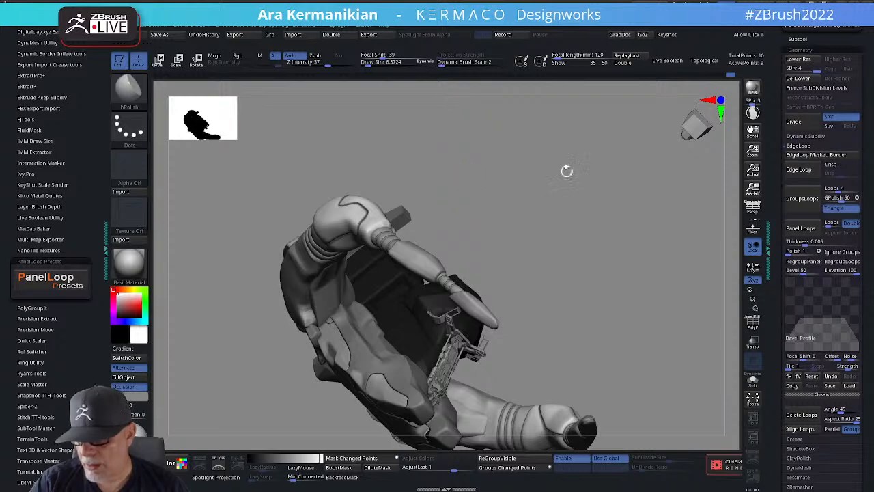
left_click_drag(571, 231, 568, 280)
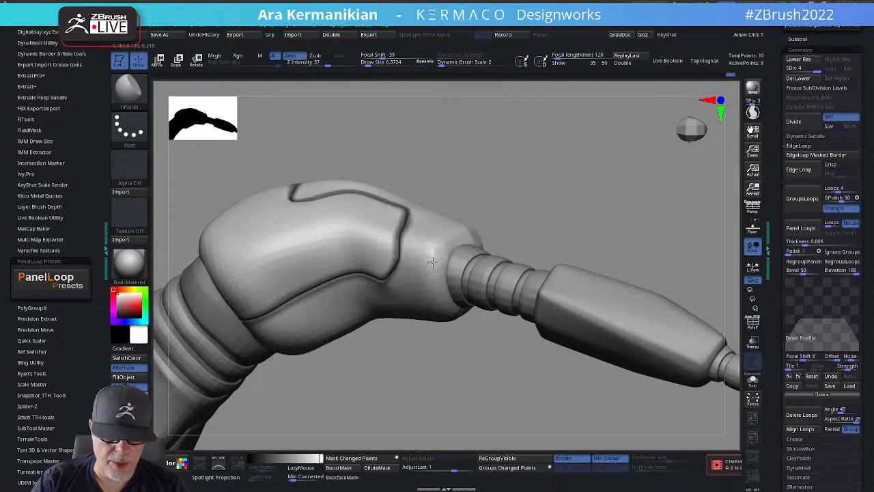
mouse_move(429, 257)
left_mouse_down()
mouse_move(431, 263)
mouse_move(443, 254)
mouse_move(416, 260)
left_mouse_up()
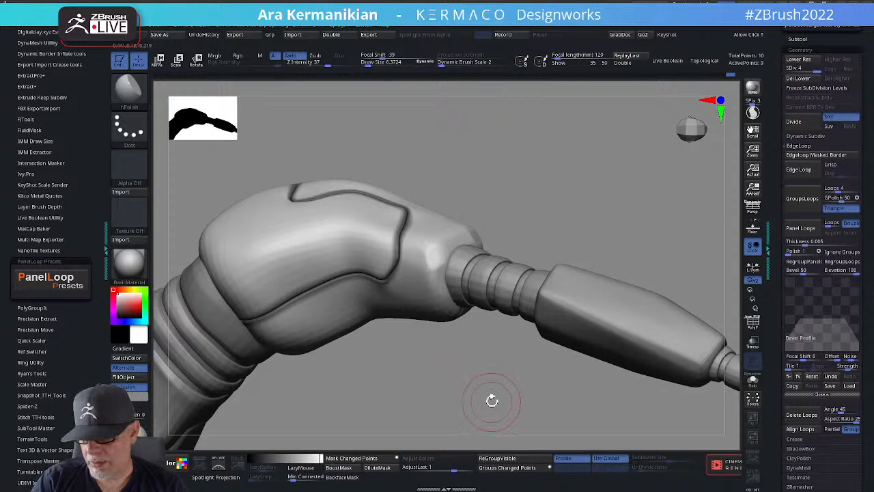
left_click_drag(468, 396, 438, 247)
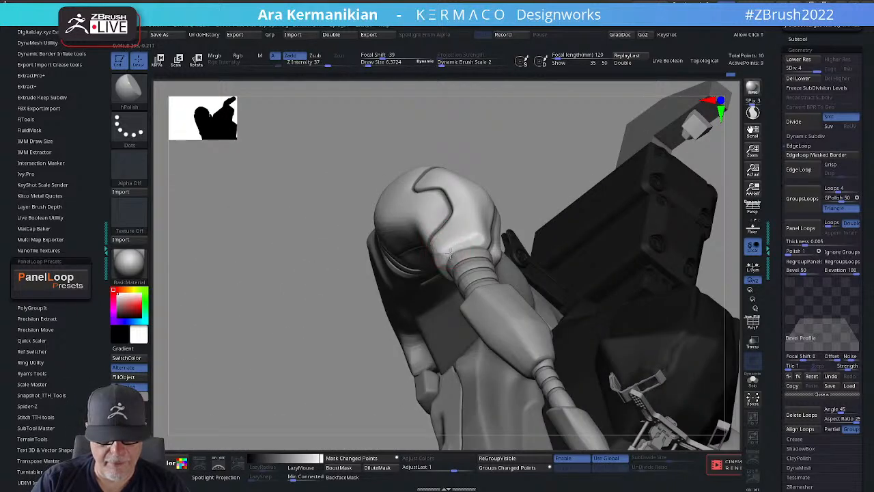
left_click_drag(527, 177, 455, 230)
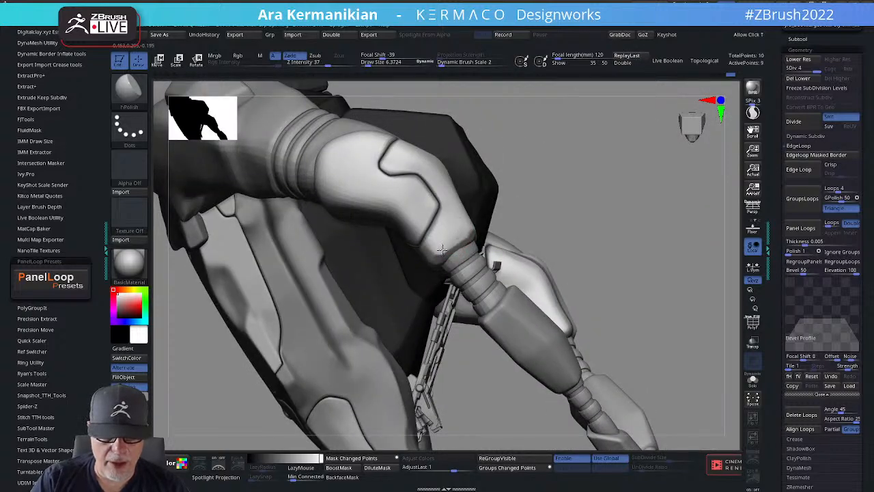
Flatten the seamed panels along the outer side and underside of the arm joint with the hPolish brush.
left_click_drag(549, 216, 406, 233)
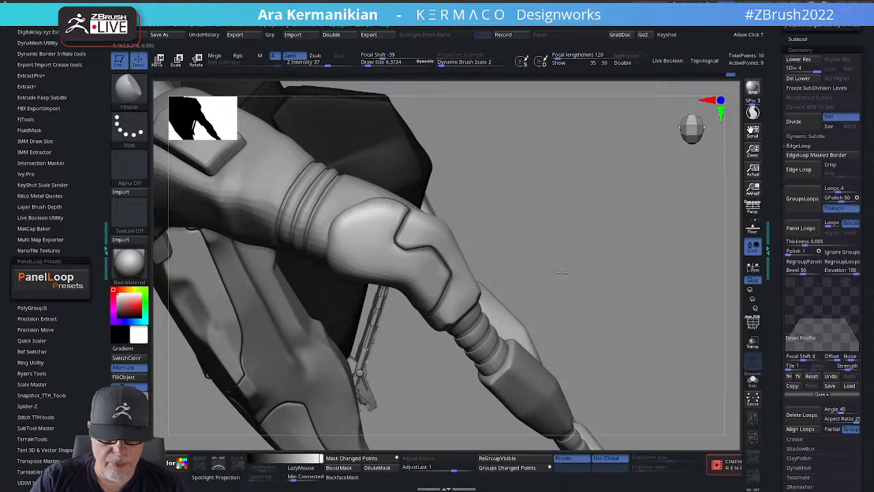
left_click_drag(562, 273, 413, 220)
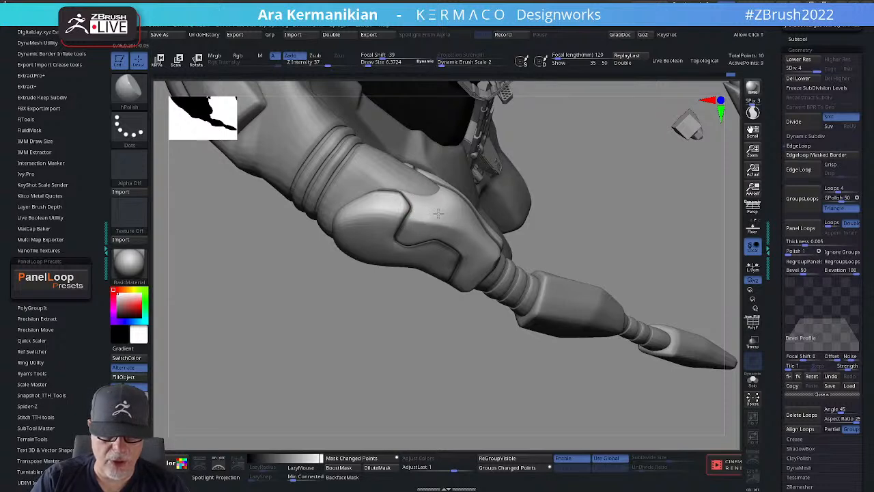
left_click_drag(464, 232, 456, 204)
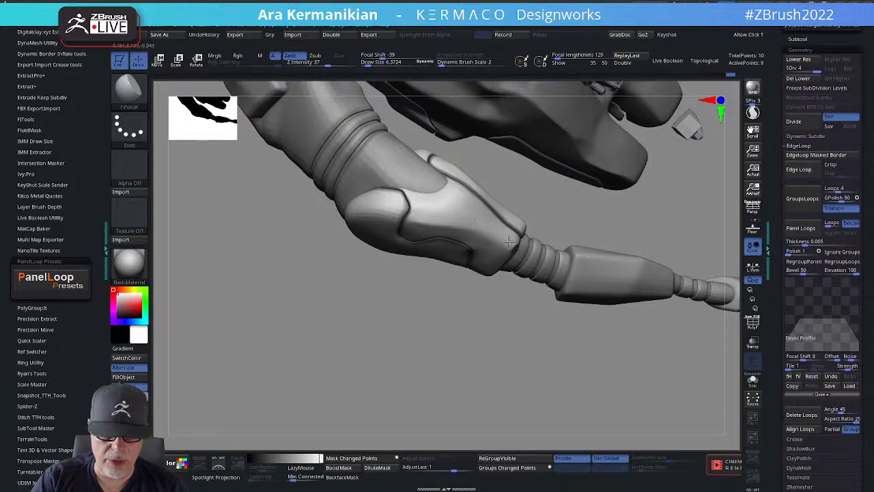
left_click_drag(539, 194, 465, 168)
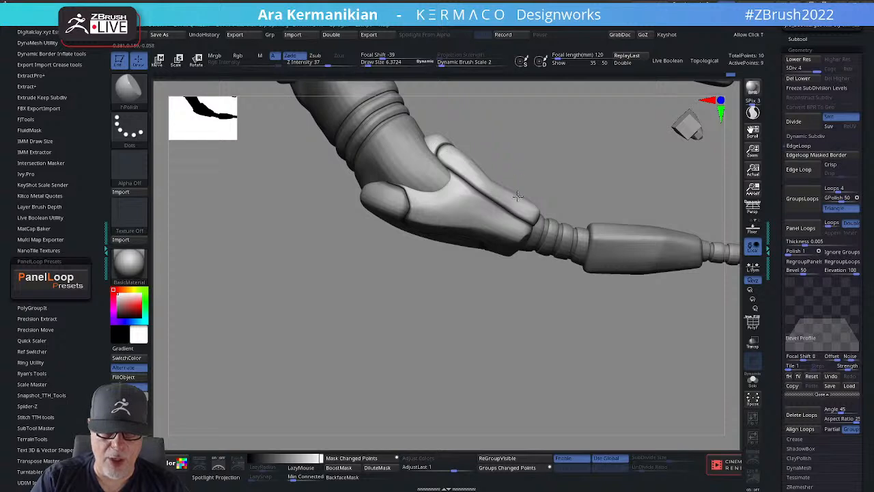
left_click_drag(566, 169, 463, 150)
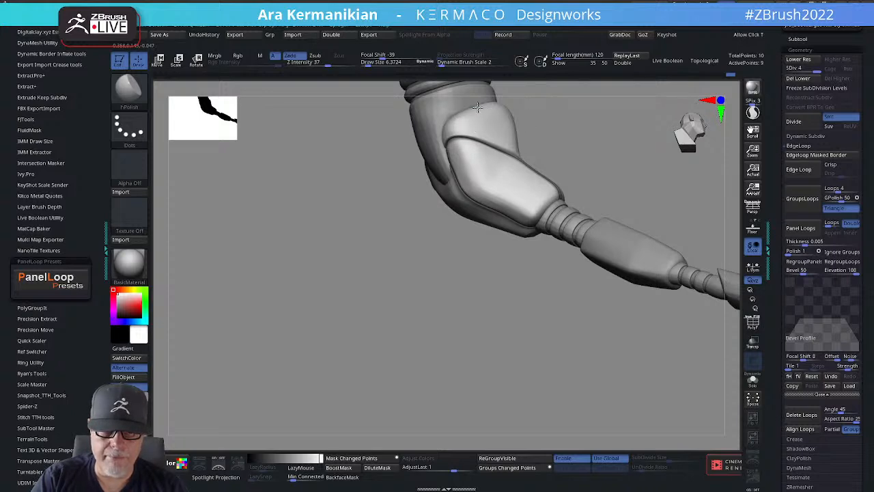
Switch to the DamStandard brush, undo the last stroke, and lower the joint to subdivision level 2.
left_click_drag(610, 191, 519, 221, "alt")
mouse_move(489, 248)
left_mouse_down()
mouse_move(521, 242)
mouse_move(542, 201)
left_mouse_up()
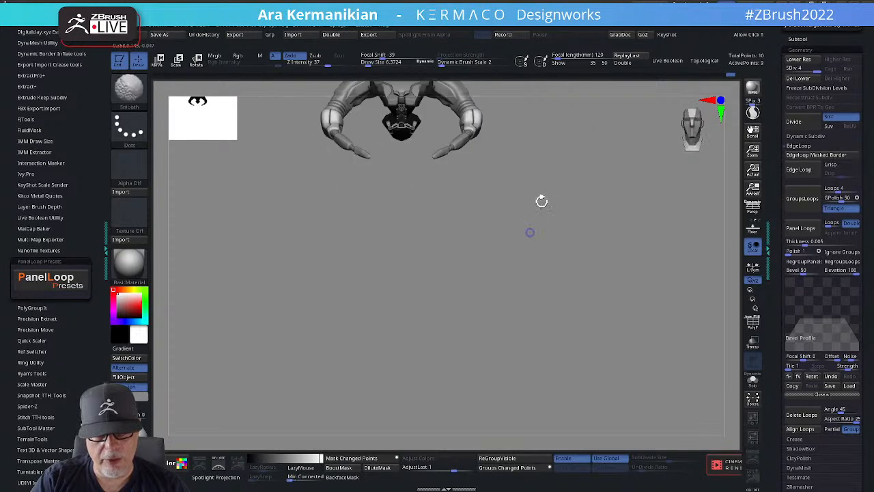
left_click_drag(580, 182, 593, 255, "alt")
mouse_move(650, 254)
left_mouse_down()
mouse_move(648, 302)
mouse_move(635, 269)
mouse_move(554, 196)
mouse_move(581, 212)
mouse_move(586, 237)
mouse_move(521, 163)
mouse_move(550, 172)
left_mouse_up()
mouse_move(596, 203)
left_mouse_down()
mouse_move(591, 244)
mouse_move(569, 244)
mouse_move(560, 267)
mouse_move(557, 229)
left_mouse_up()
right_click(459, 211)
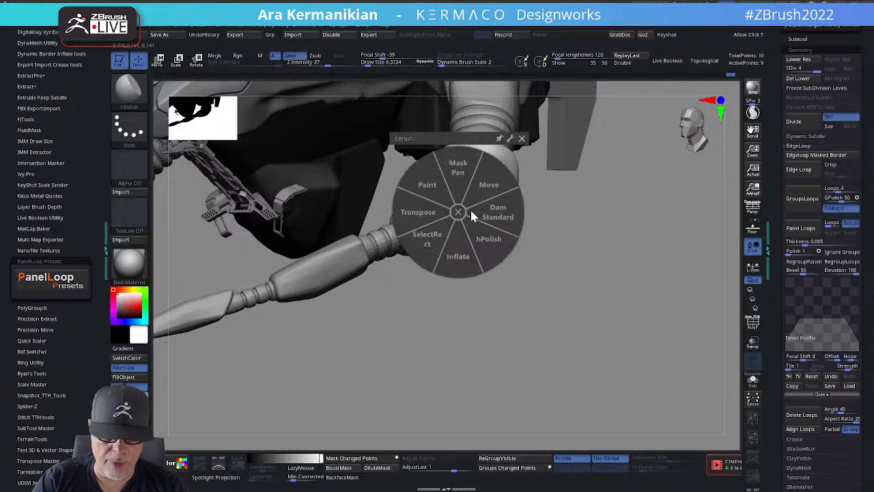
left_click(497, 214)
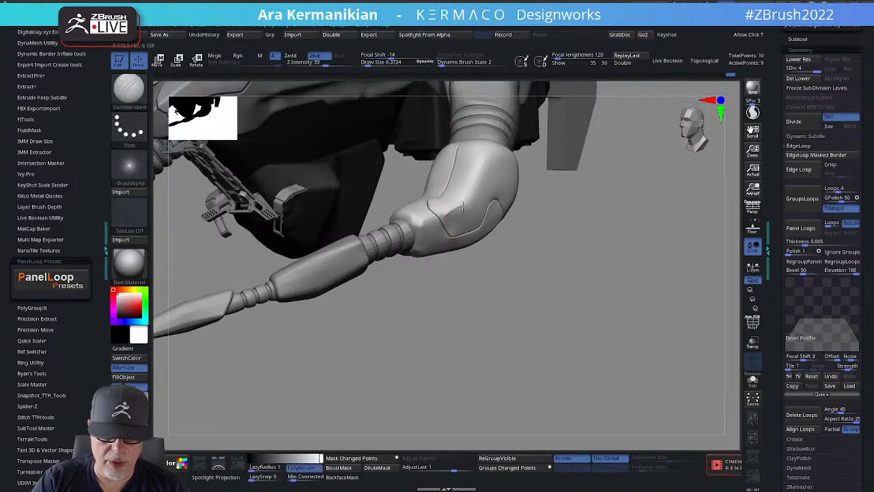
key("ctrl")
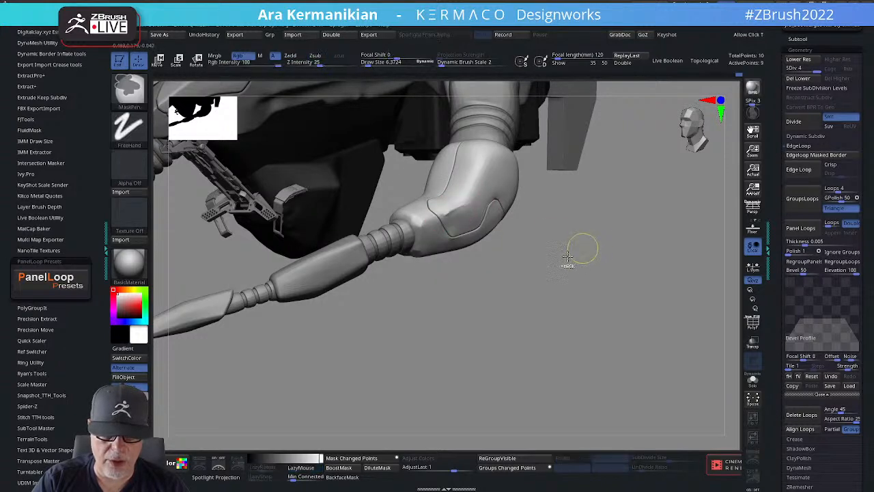
key("ctrl+z")
key("space")
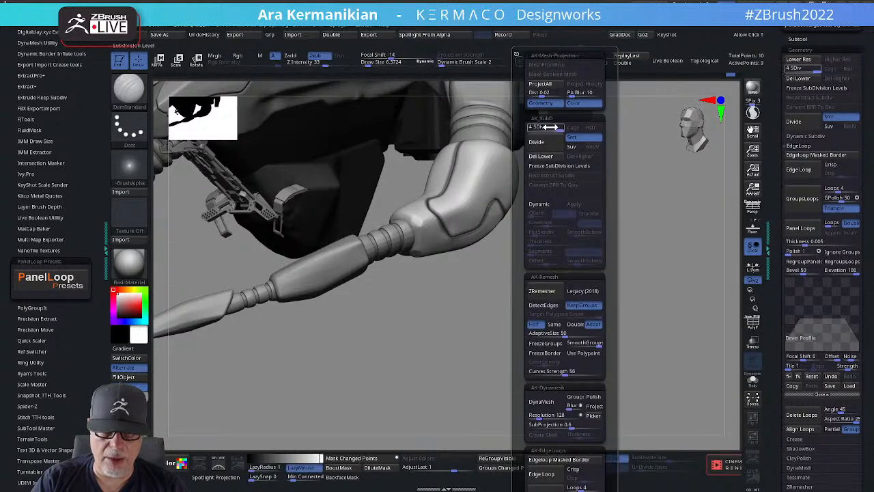
left_click_drag(550, 127, 539, 127)
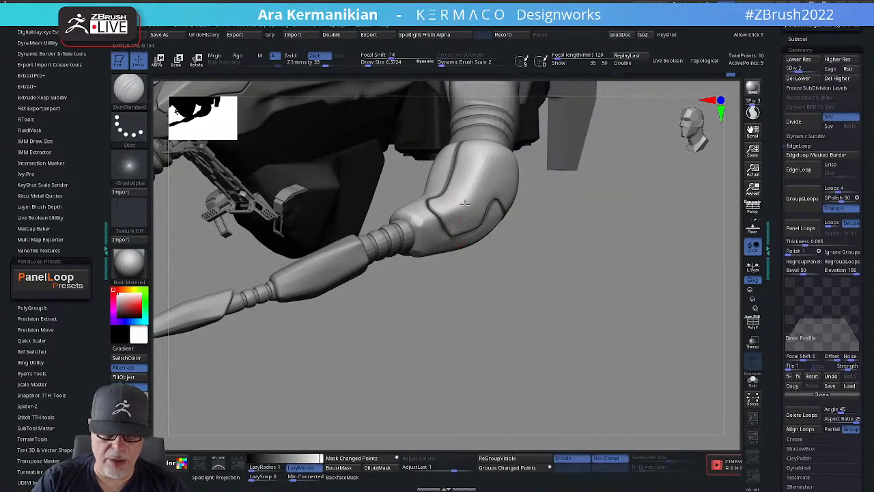
Define the plane change across the joint's large front panel with DamStandard strokes and smooth the surrounding surface.
mouse_move(456, 202)
left_mouse_down()
mouse_move(444, 211)
mouse_move(466, 203)
left_mouse_up()
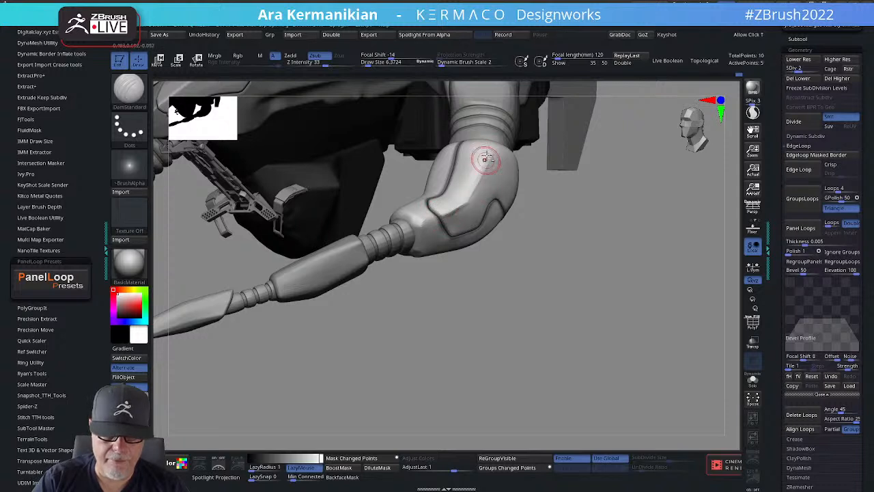
left_click_drag(485, 160, 469, 199)
mouse_move(517, 228)
left_mouse_down()
mouse_move(551, 278)
mouse_move(568, 265)
left_mouse_up()
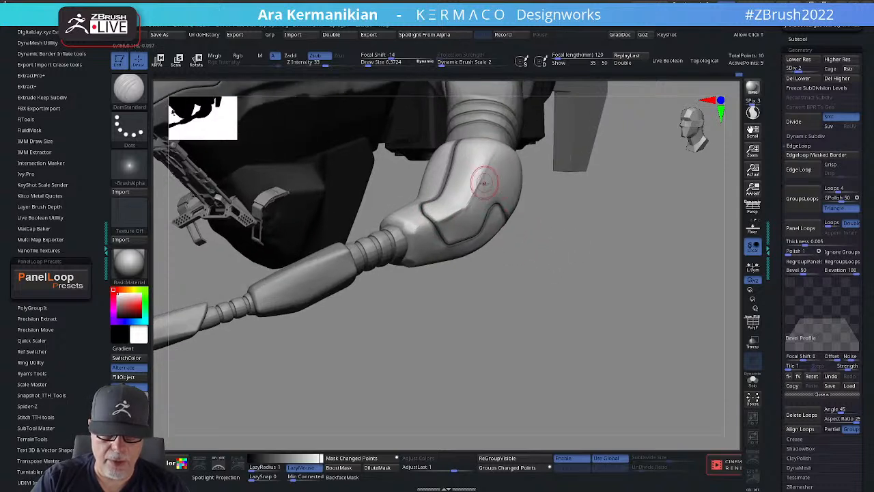
left_click_drag(483, 181, 456, 221, "shift")
mouse_move(605, 250)
left_mouse_down()
mouse_move(585, 238)
mouse_move(589, 310)
left_mouse_up()
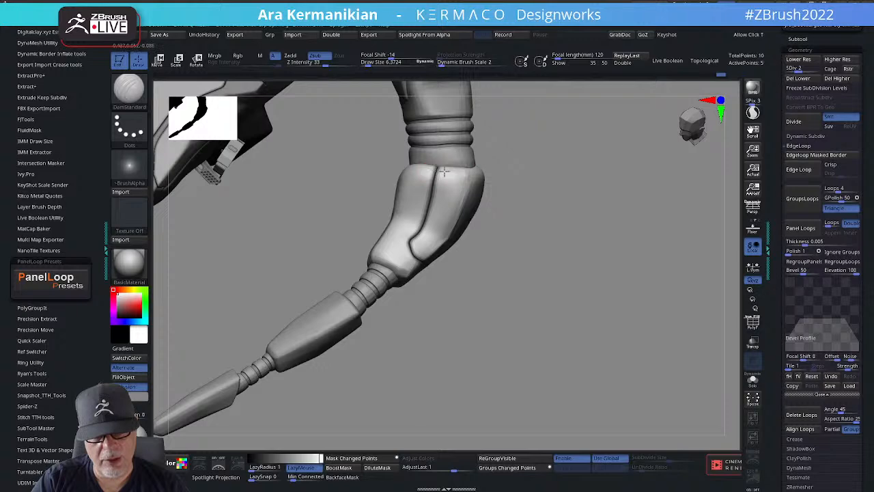
key("shift")
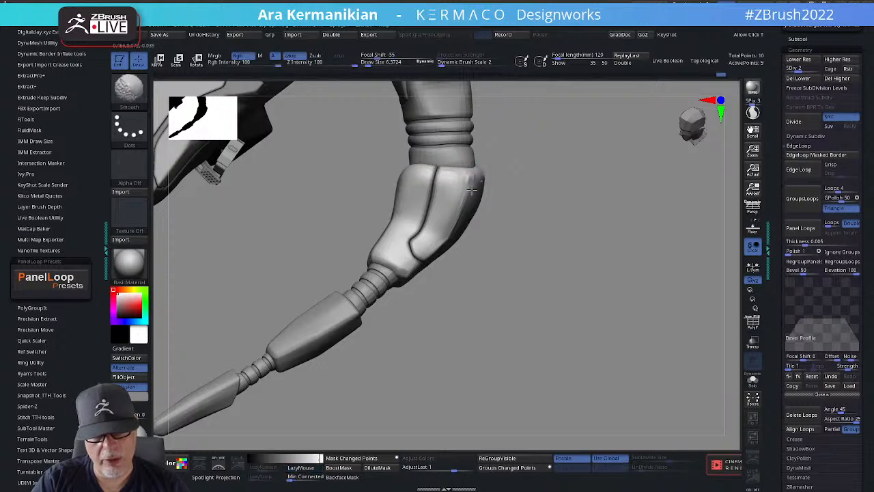
mouse_move(505, 206)
left_mouse_down()
mouse_move(570, 238)
mouse_move(568, 211)
mouse_move(546, 187)
left_mouse_up()
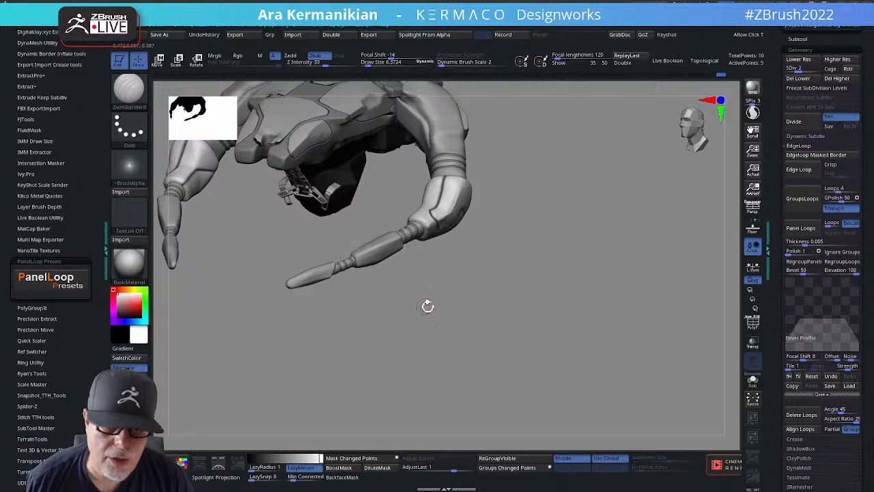
Switch to the hPolish brush and flatten the joint's front panel near its upper rim.
left_click_drag(578, 299, 535, 289)
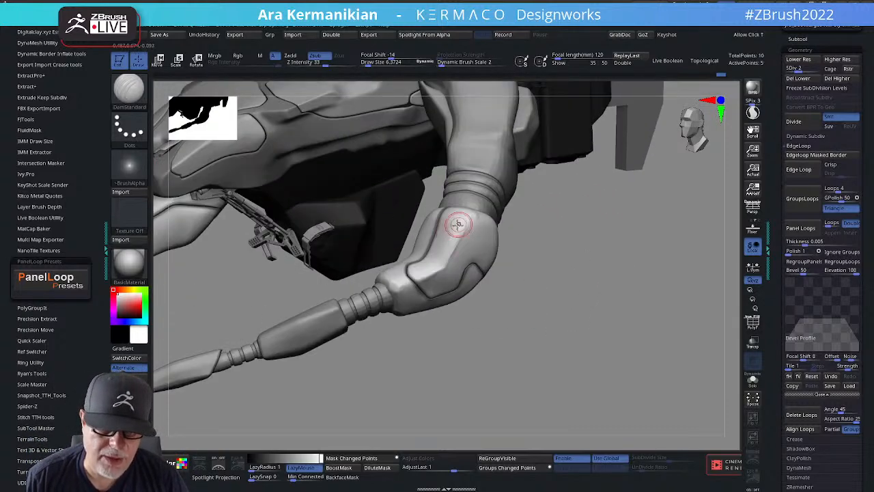
left_click_drag(523, 250, 444, 226)
right_click(422, 230)
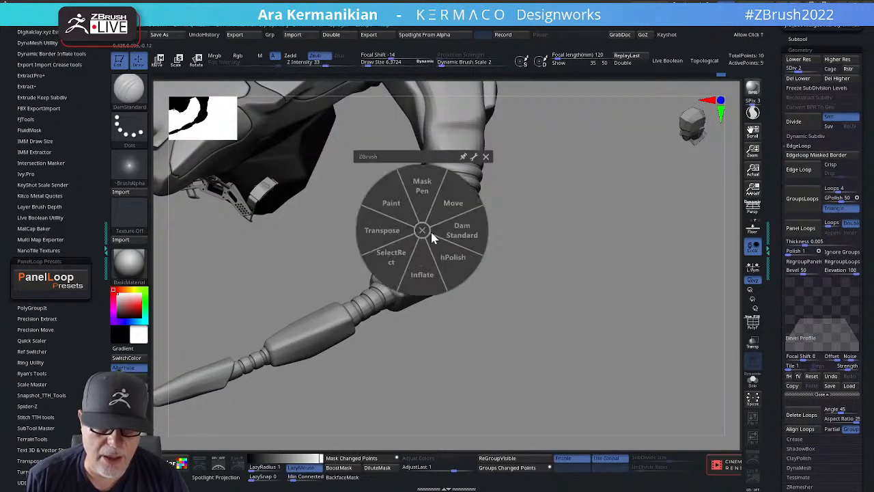
left_click(452, 260)
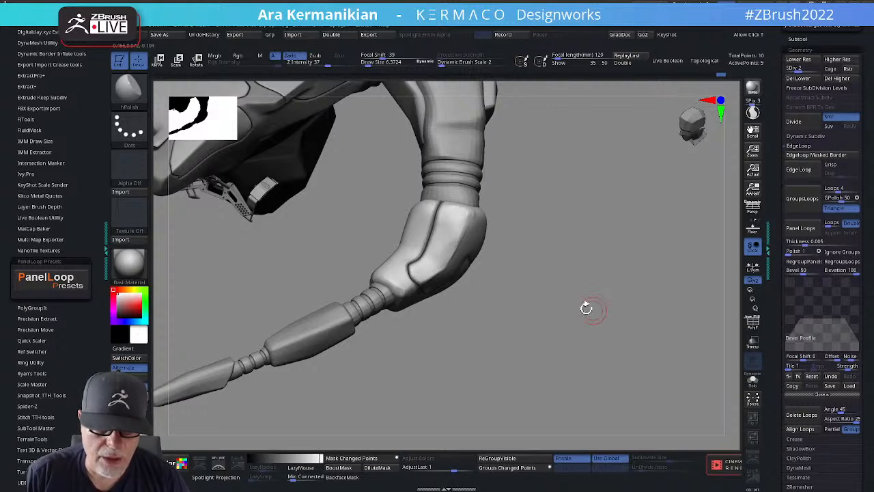
left_click_drag(586, 308, 550, 296)
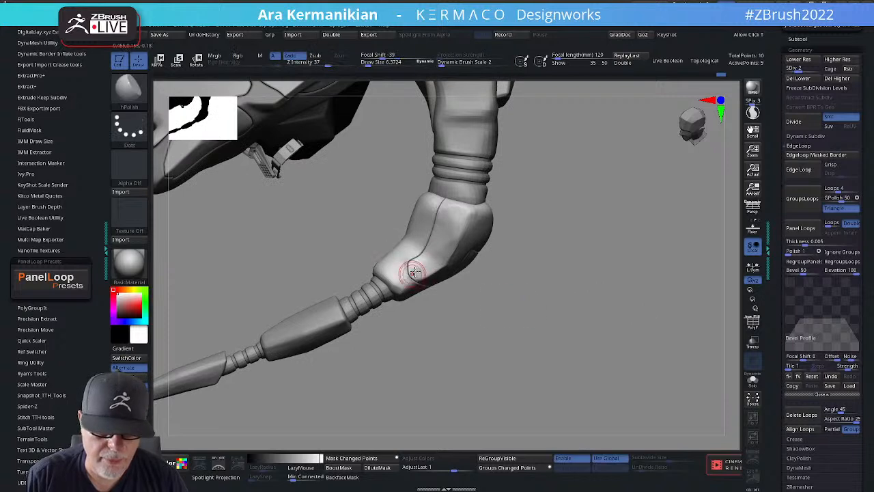
Adjust the joint's shape around the panel seam and upper rim with the Move brush.
key("b")
key("m")
key("v")
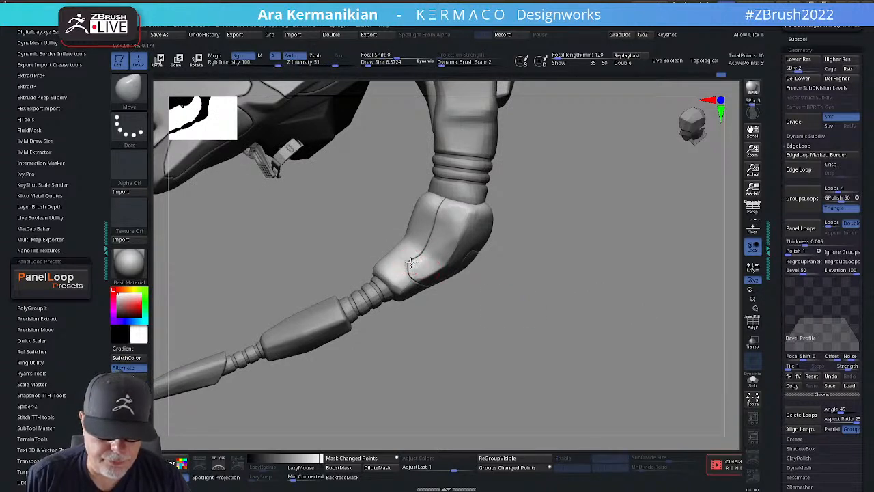
key("shift")
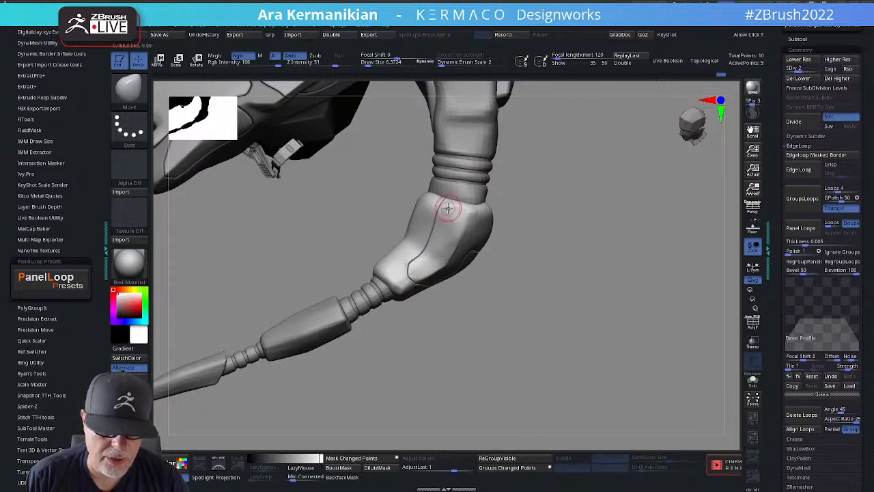
mouse_move(576, 232)
left_mouse_down()
mouse_move(597, 235)
mouse_move(517, 211)
mouse_move(453, 209)
left_mouse_up()
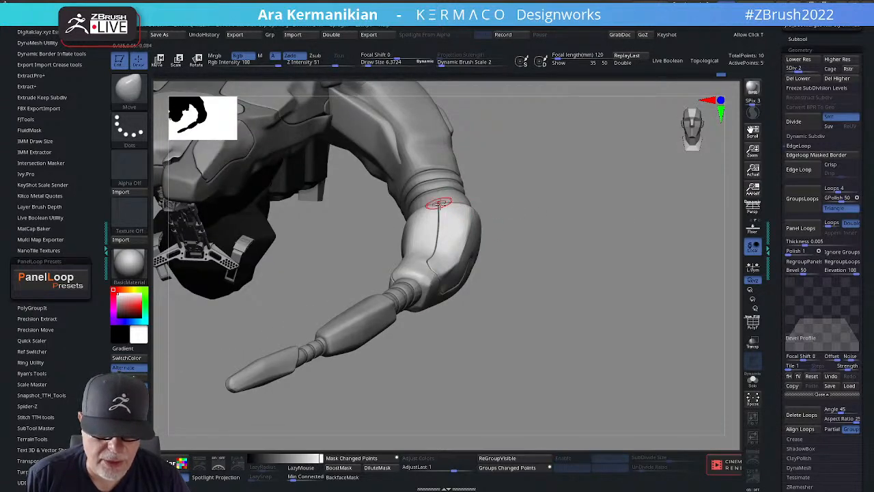
left_click_drag(525, 262, 491, 229, "alt")
left_click_drag(490, 229, 378, 191)
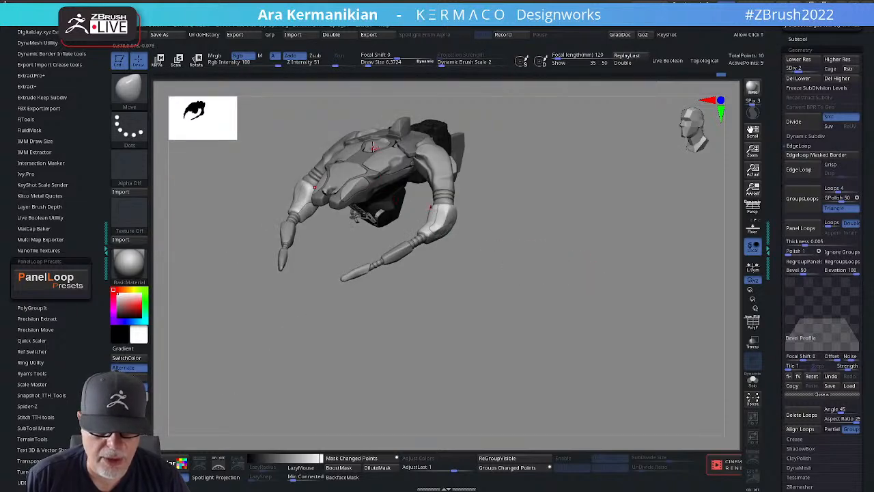
left_click_drag(515, 259, 491, 237)
Reposition the arm joint along the arm with the transpose gizmo and narrow it along its sideways axis.
key("w")
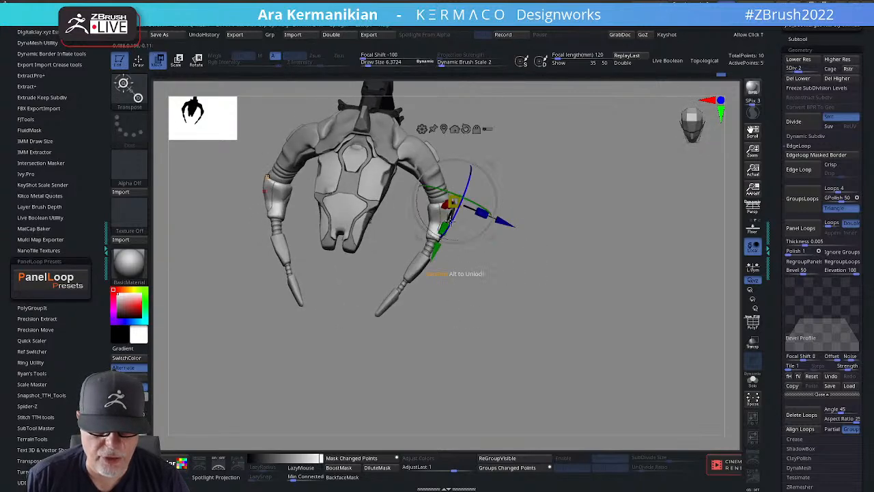
left_click_drag(434, 254, 427, 282)
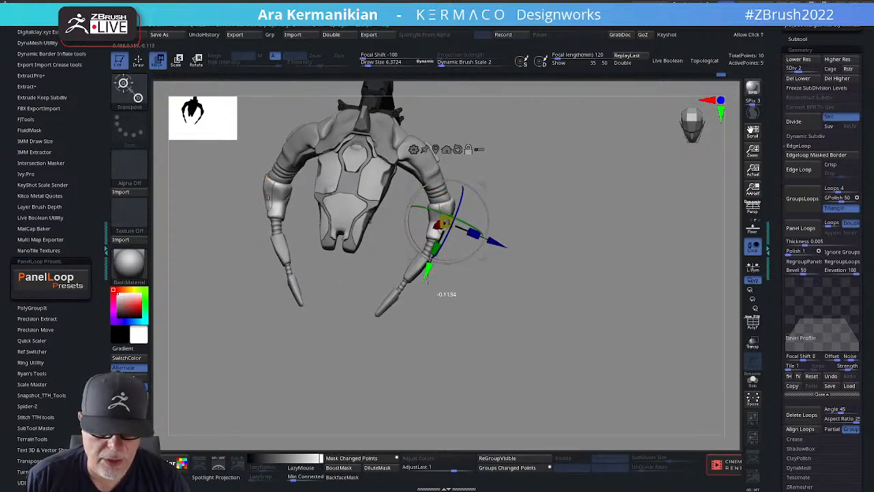
left_click_drag(505, 243, 495, 240)
left_click_drag(446, 260, 452, 254)
left_click_drag(467, 223, 467, 224)
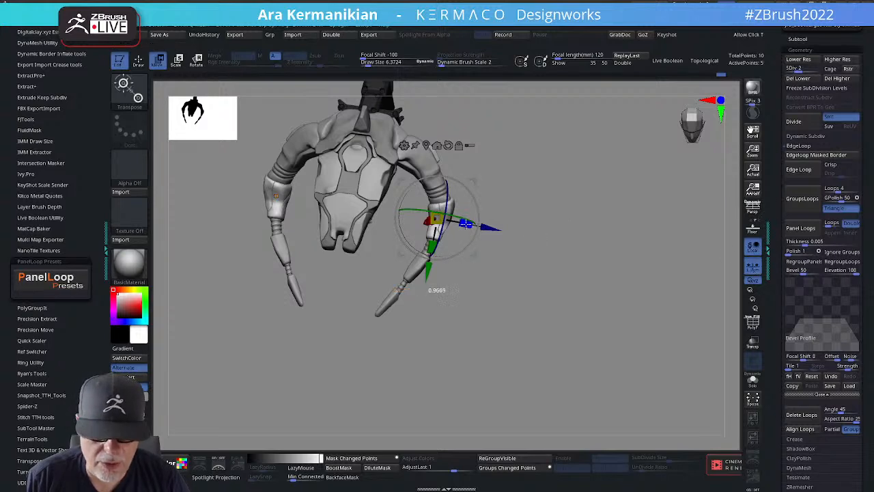
left_click_drag(464, 223, 456, 221)
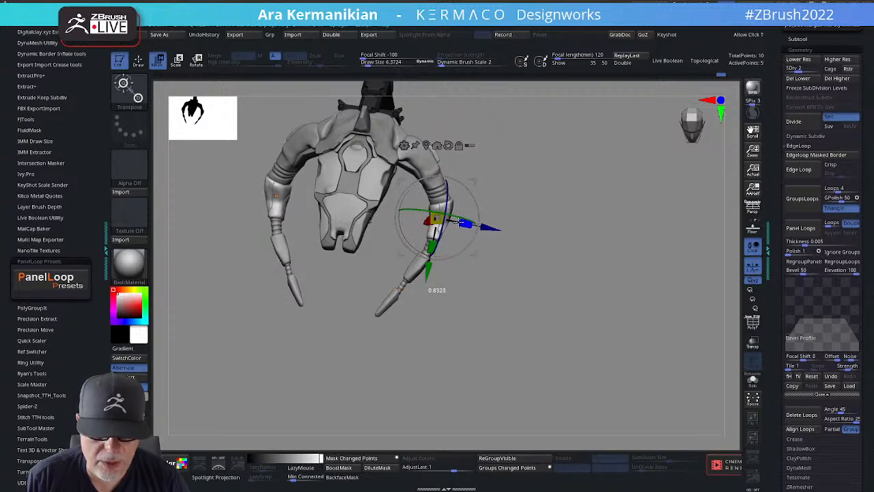
mouse_move(590, 201)
left_mouse_down()
mouse_move(638, 193)
mouse_move(276, 183)
left_mouse_up()
key("q")
Select the ribbed cable piece above the joint and switch to the hPolish brush.
left_click(335, 151, "alt")
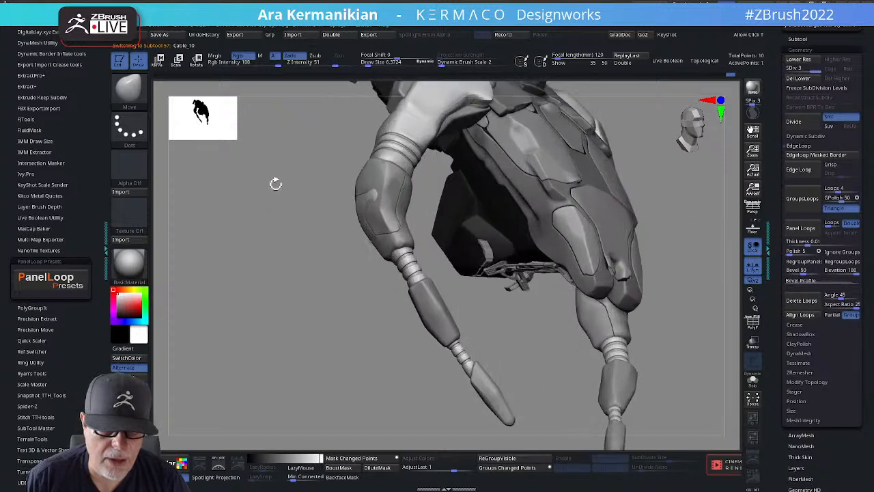
left_click_drag(286, 230, 386, 198)
right_click(384, 195)
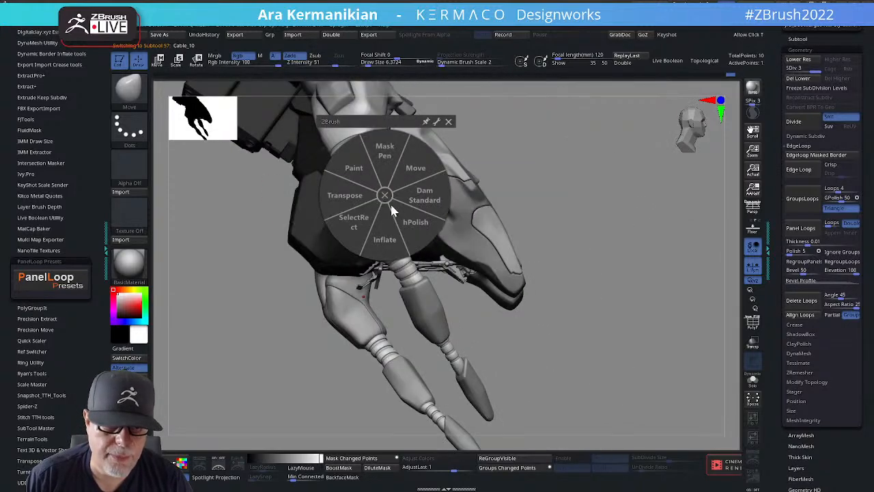
left_click(412, 233)
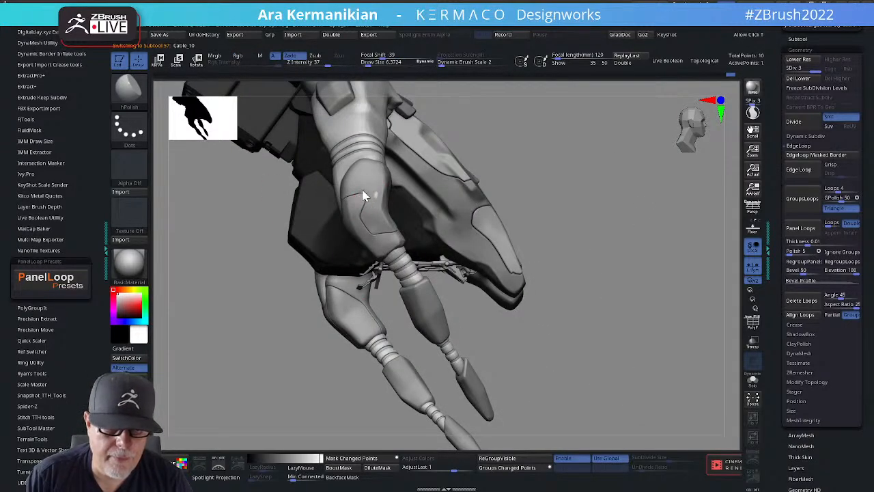
left_click_drag(670, 194, 551, 271)
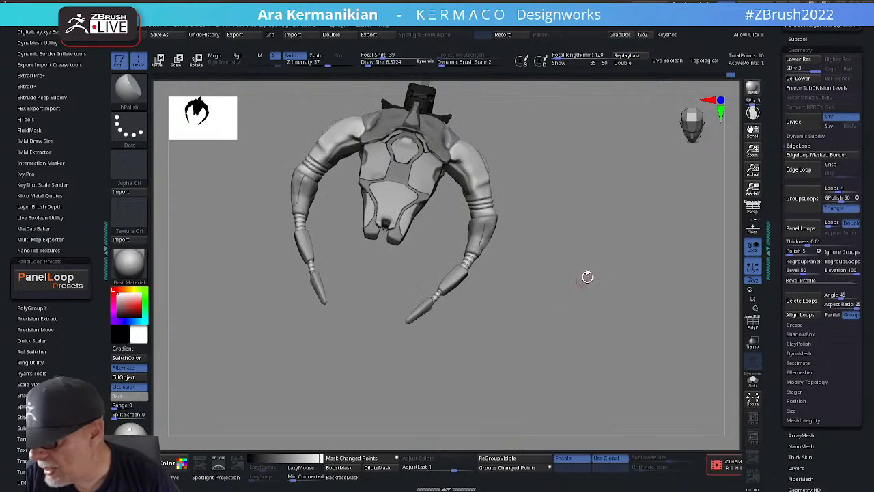
mouse_move(593, 301)
left_mouse_down("shift")
mouse_move(569, 252)
mouse_move(598, 239)
left_mouse_up("shift")
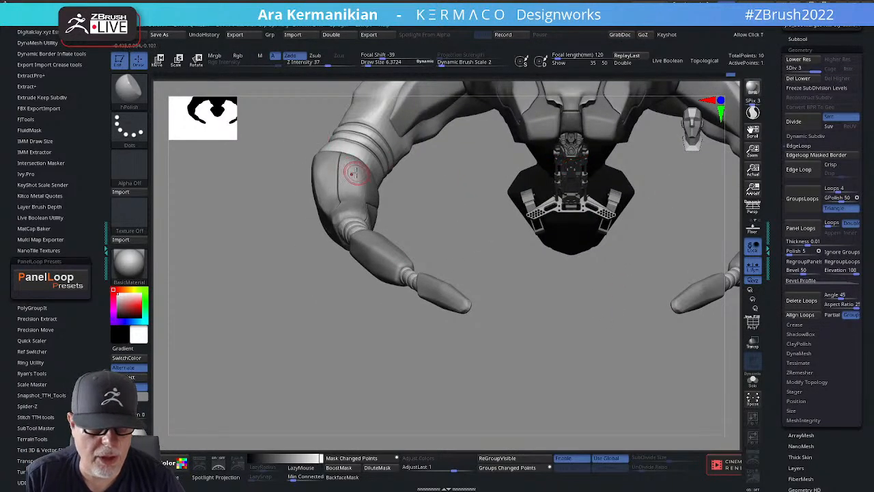
Make the arm joint the active subtool and flatten its front panel with the hPolish brush.
left_click(363, 174, "alt")
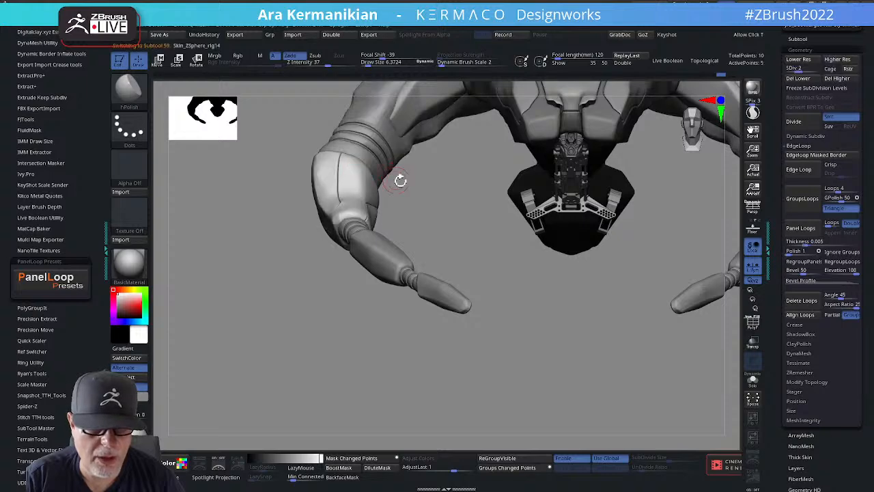
left_click_drag(444, 211, 375, 172)
right_click(340, 174)
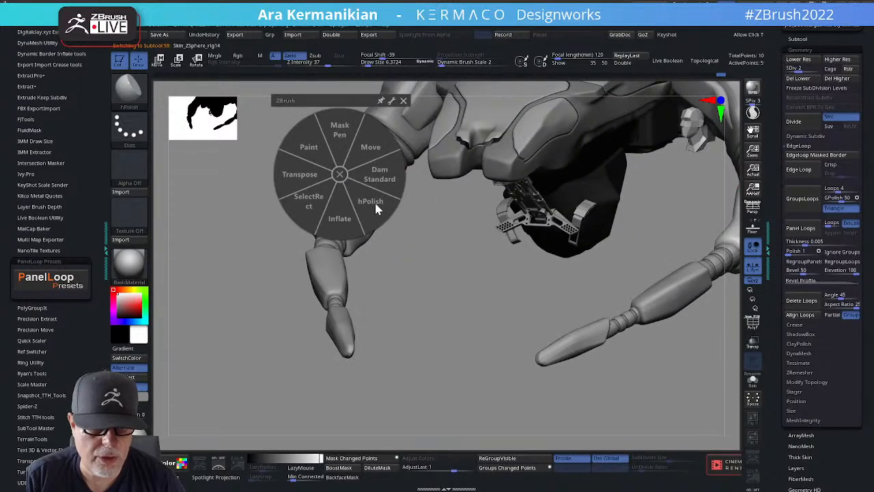
left_click(376, 208)
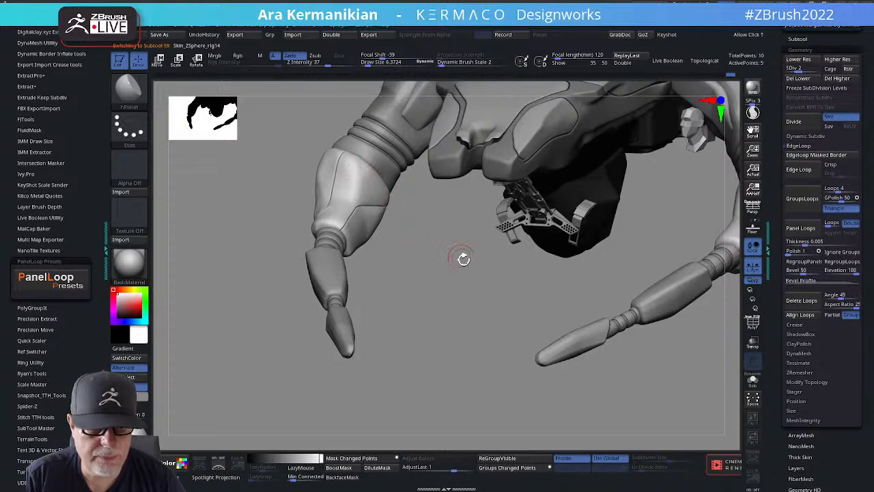
left_click_drag(464, 259, 410, 265, "alt")
mouse_move(554, 275)
left_mouse_down()
mouse_move(444, 263)
mouse_move(543, 280)
mouse_move(478, 176)
left_mouse_up()
left_click_drag(561, 217, 464, 181)
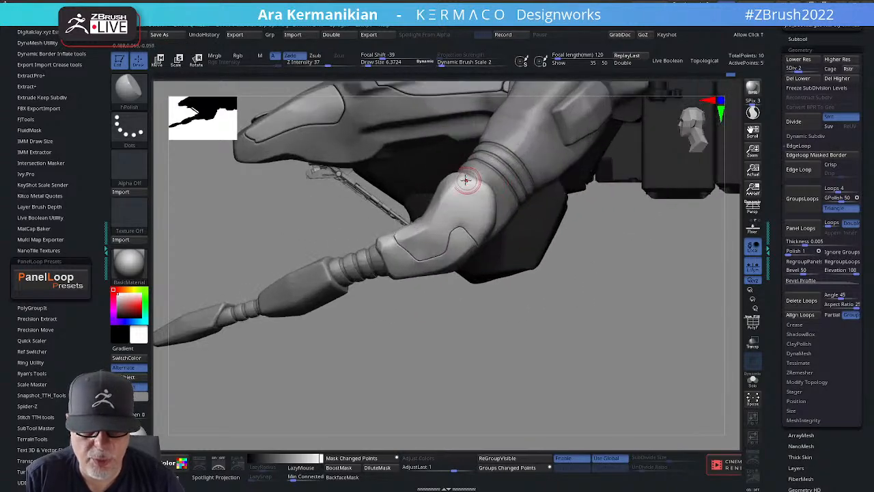
Raise the hPolish brush's draw size to about 13.8 and make the arm joint the active subtool again.
left_click(486, 177, "alt")
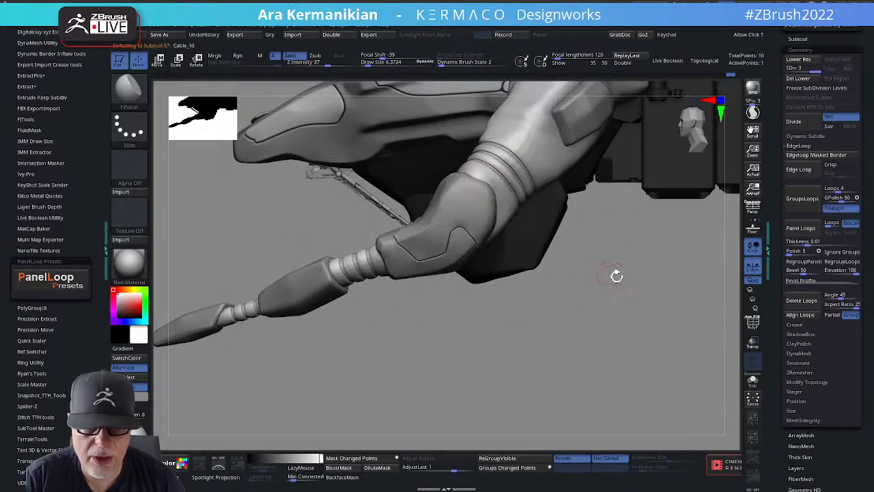
mouse_move(615, 275)
left_mouse_down("alt")
mouse_move(562, 259)
mouse_move(579, 312)
mouse_move(566, 303)
mouse_move(471, 157)
mouse_move(527, 168)
mouse_move(526, 209)
mouse_move(617, 254)
mouse_move(575, 256)
mouse_move(496, 228)
left_mouse_up("alt")
left_click_drag(521, 268, 463, 160, "alt")
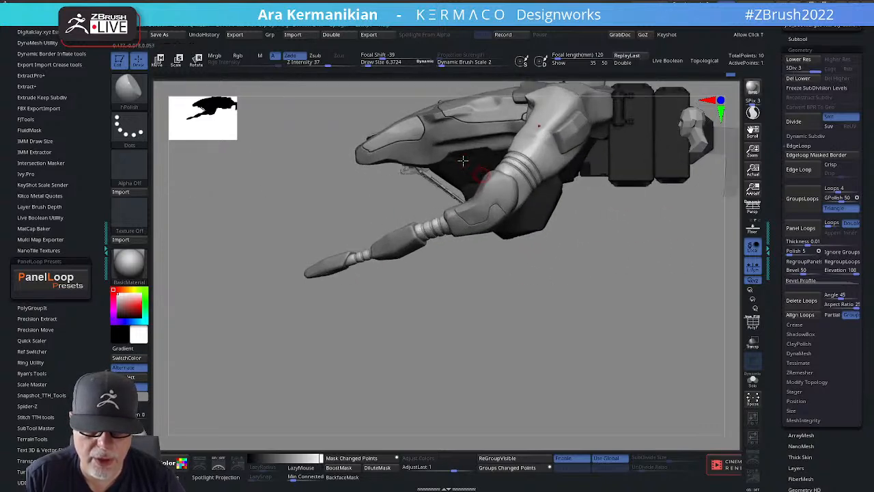
right_click(489, 189)
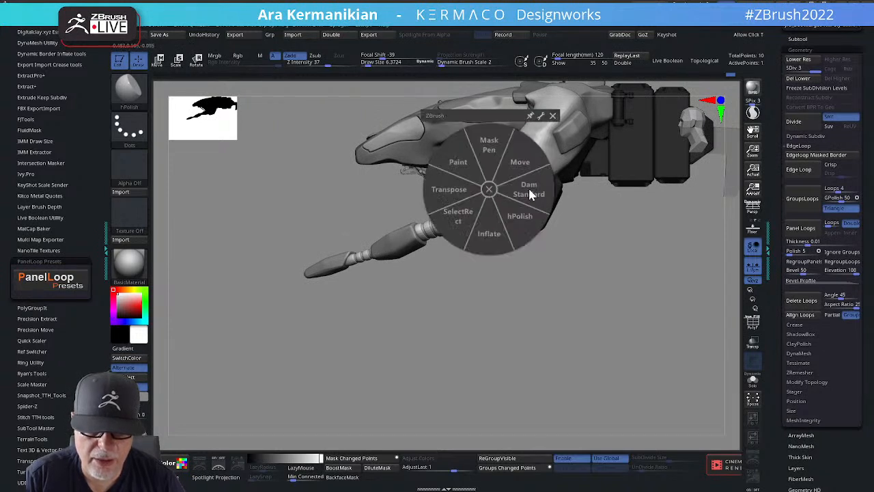
left_click(529, 192)
right_click(504, 199)
left_click(529, 193)
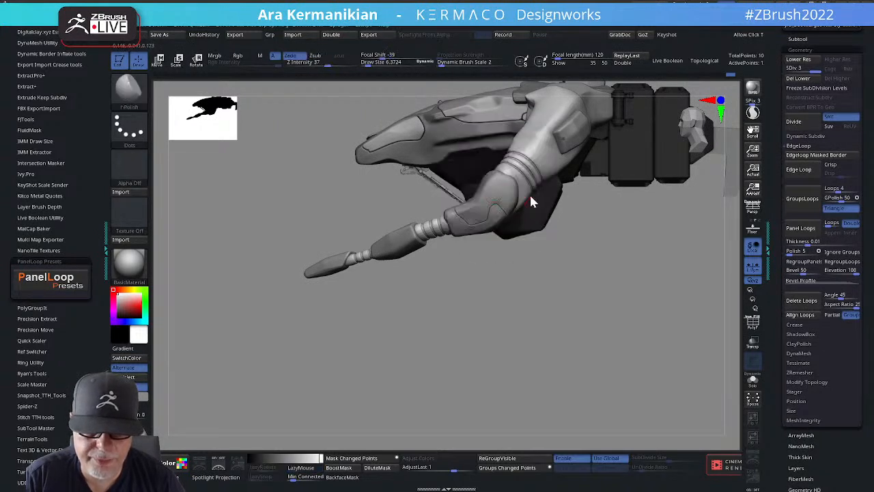
key("s")
left_click_drag(497, 194, 497, 194)
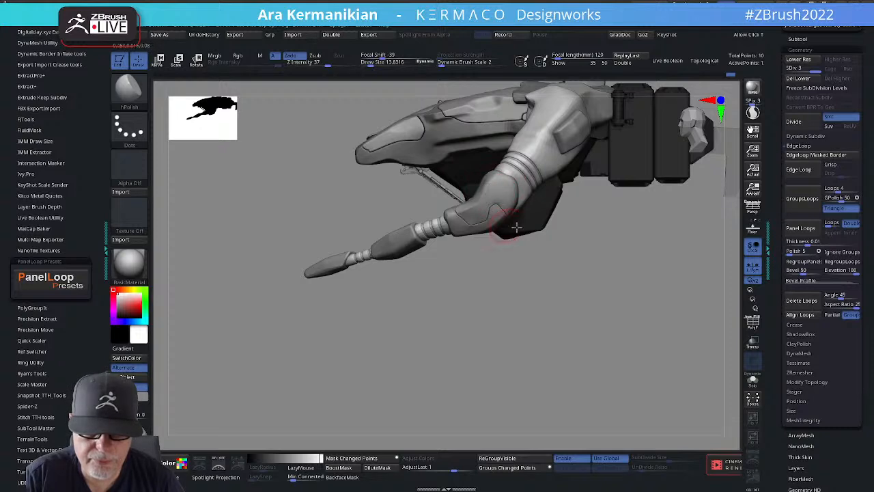
left_click(493, 183, "alt")
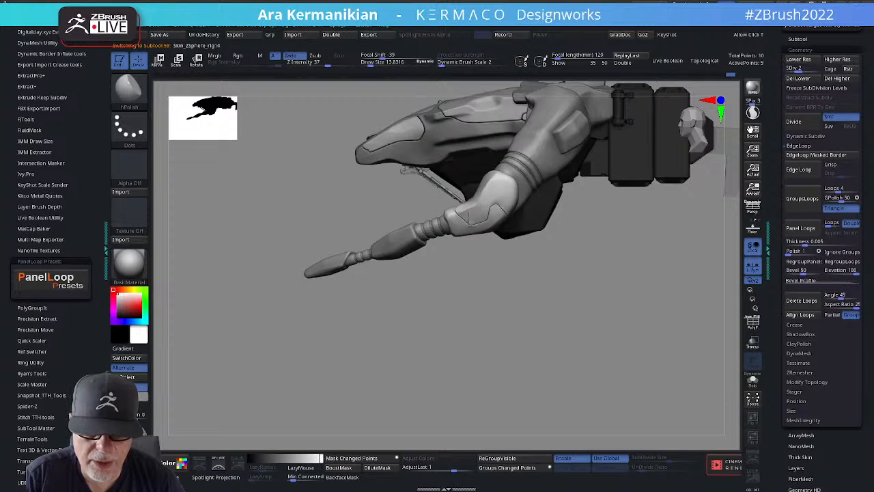
Isolate the seam loop around the joint's side panel, mask it, and show the whole joint again.
left_click_drag(588, 292, 717, 304, "alt")
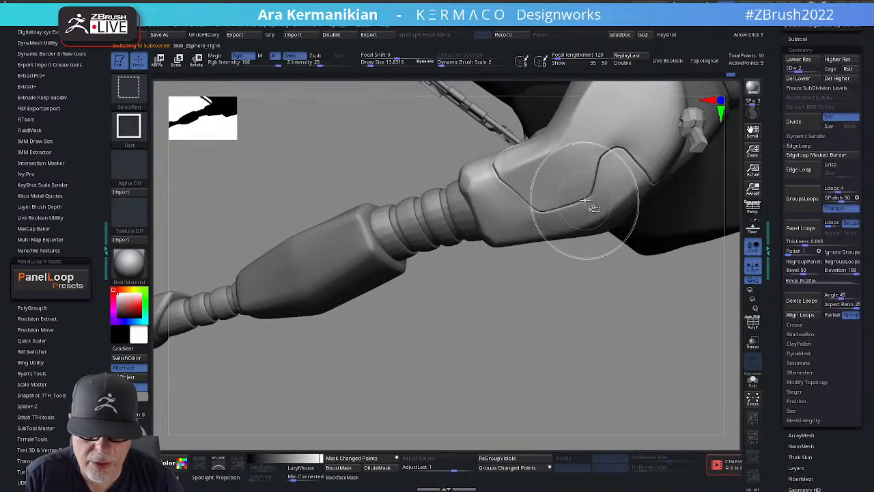
left_click(587, 198, "ctrl+alt+shift")
left_click_drag(601, 319, 438, 263, "alt")
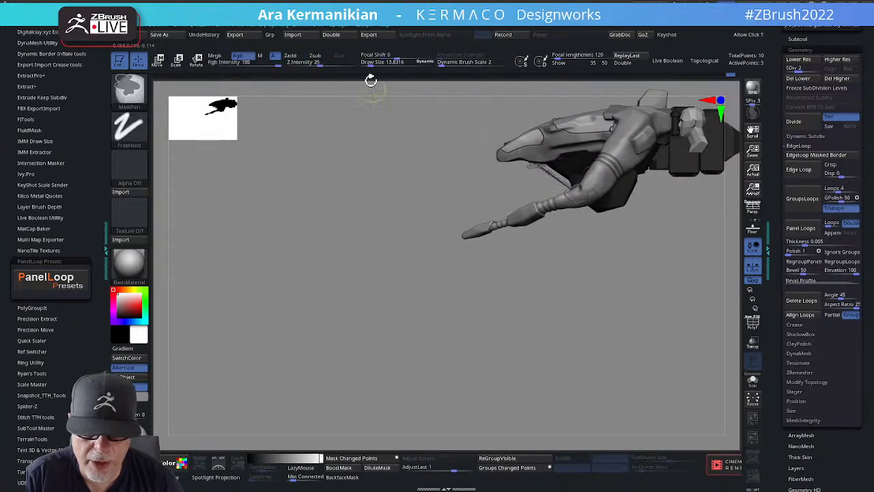
left_click(375, 63, "ctrl")
mouse_move(701, 269)
left_mouse_down("ctrl")
mouse_move(584, 182)
mouse_move(342, 82)
left_mouse_up("ctrl")
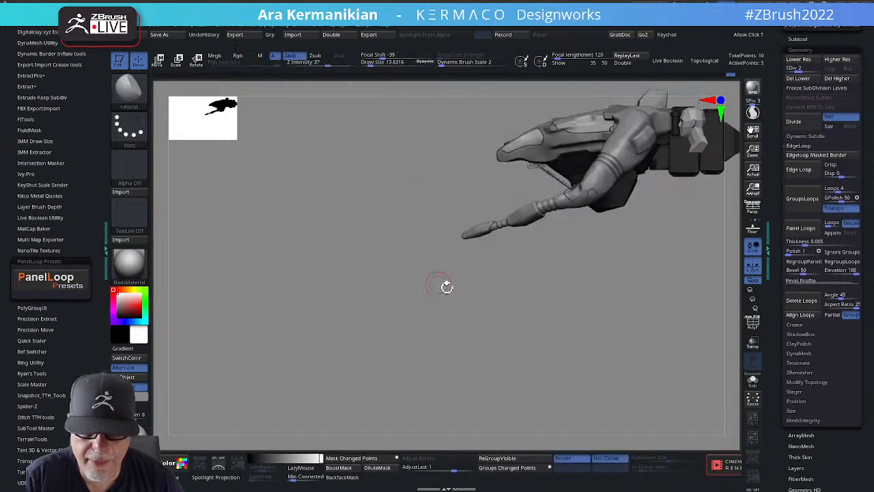
left_click(517, 312, "ctrl+shift")
Turn on PolyFrame and isolate the purple polygroup loop bordering the joint's large panel.
mouse_move(517, 312)
left_mouse_down("alt")
mouse_move(504, 312)
mouse_move(630, 346)
mouse_move(532, 293)
left_mouse_up("alt")
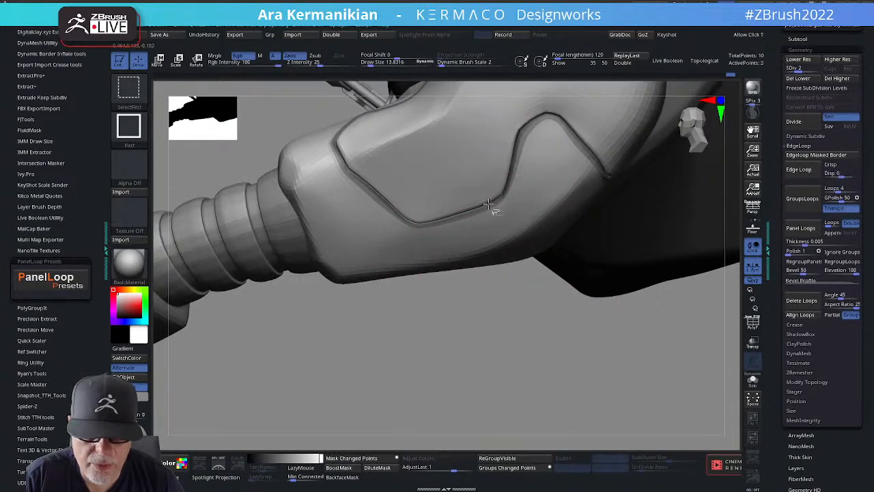
left_click(486, 202, "ctrl+shift")
left_click(517, 339, "ctrl+shift")
left_click_drag(564, 322, 812, 308, "alt")
left_click(752, 324)
left_click_drag(556, 313, 655, 349, "alt")
key("ctrl+shift")
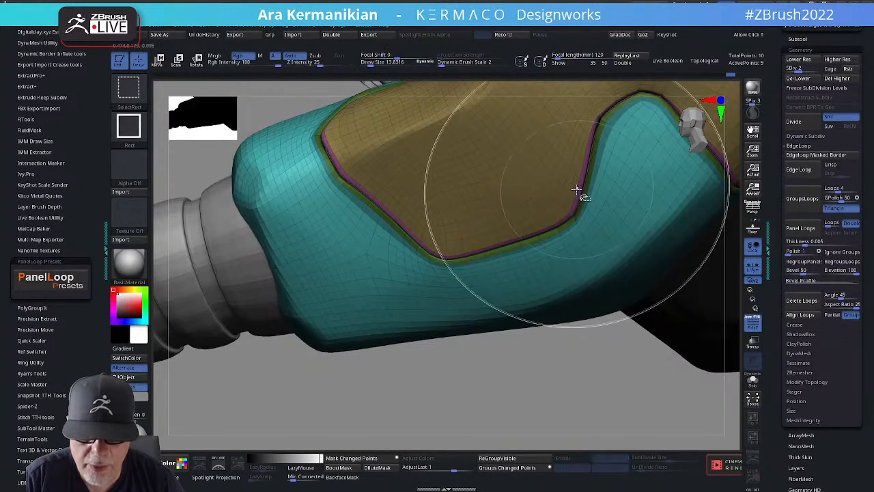
left_click(578, 193, "ctrl+shift")
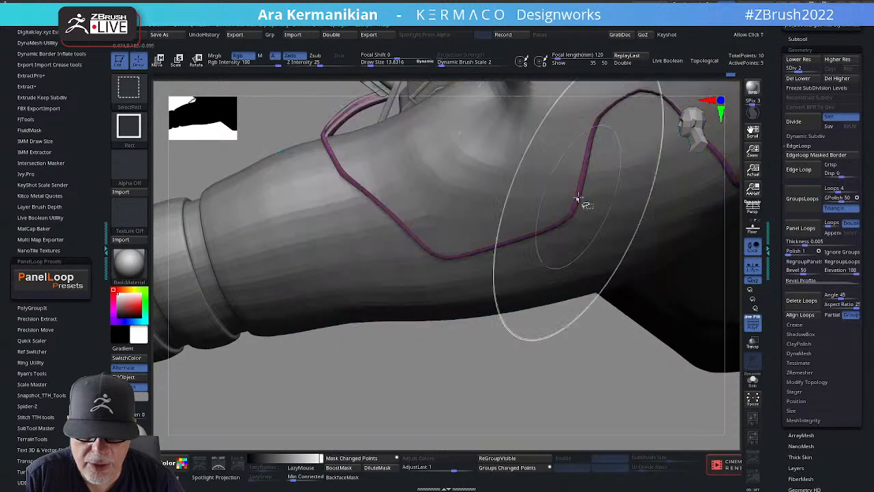
Mask the isolated purple loop and unhide the rest of the joint.
mouse_move(544, 347)
left_mouse_down("alt")
mouse_move(530, 348)
mouse_move(410, 192)
left_mouse_up("alt")
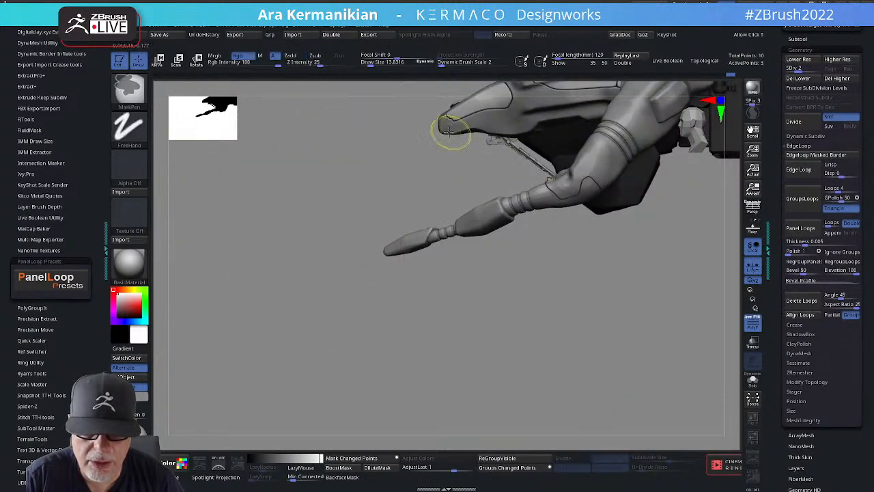
left_click_drag(725, 290, 337, 120, "ctrl")
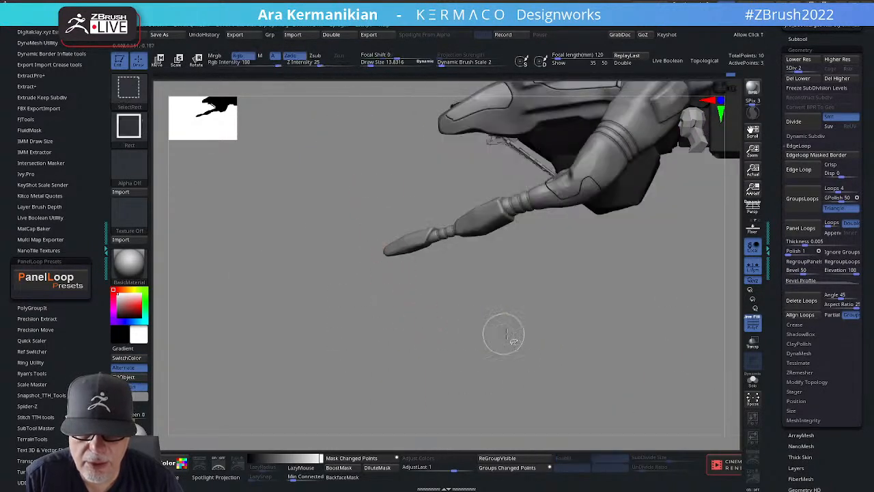
left_click(522, 338, "ctrl+shift")
Inspect the joint's panels from several sides and turn off PolyFrame.
mouse_move(596, 348)
left_mouse_down()
mouse_move(572, 310)
mouse_move(572, 250)
mouse_move(605, 239)
mouse_move(607, 229)
left_mouse_up()
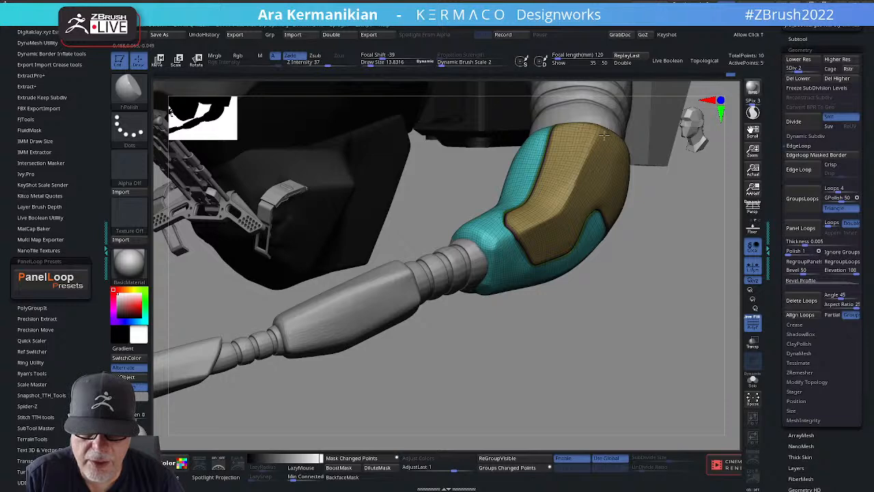
left_click_drag(626, 300, 616, 159)
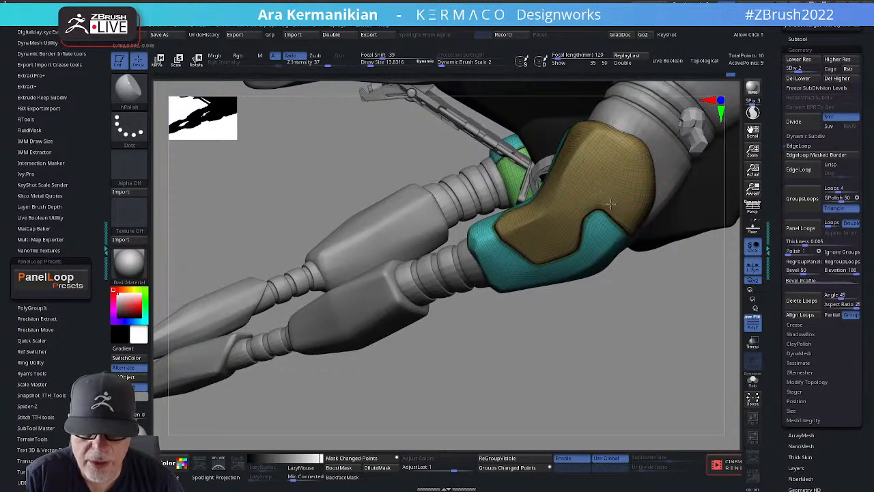
left_click_drag(695, 353, 705, 346, "shift")
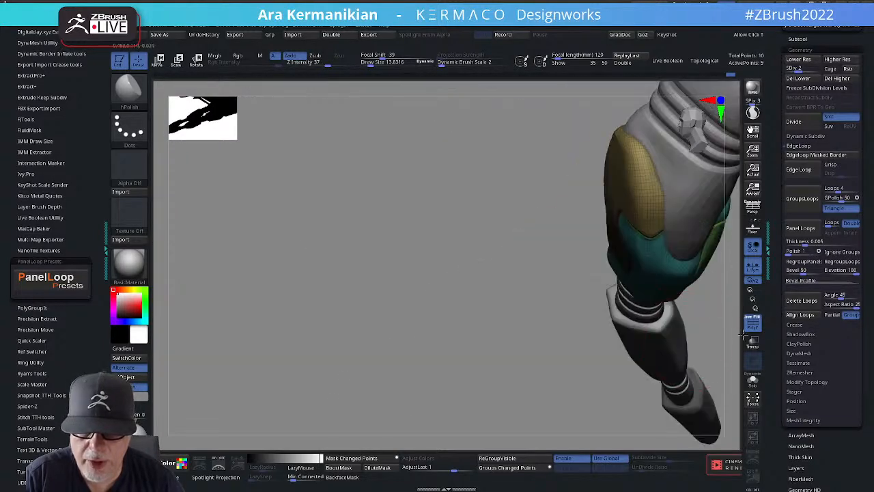
left_click(760, 322)
left_click_drag(440, 351, 437, 253, "alt")
Set the hPolish brush's draw size to about 11 and polish the arm joint's panels from several angles.
mouse_move(239, 338)
left_mouse_down()
mouse_move(457, 336)
mouse_move(622, 318)
mouse_move(574, 198)
mouse_move(553, 192)
left_mouse_up()
key("s")
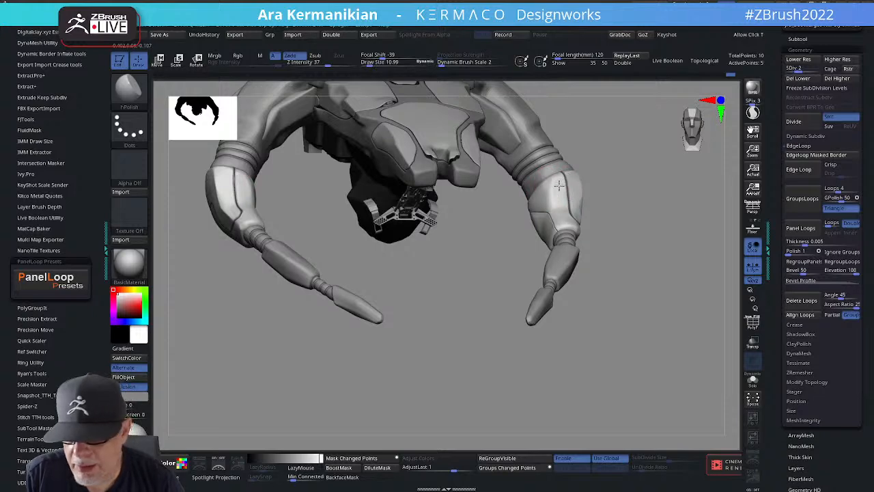
left_click_drag(713, 244, 537, 195)
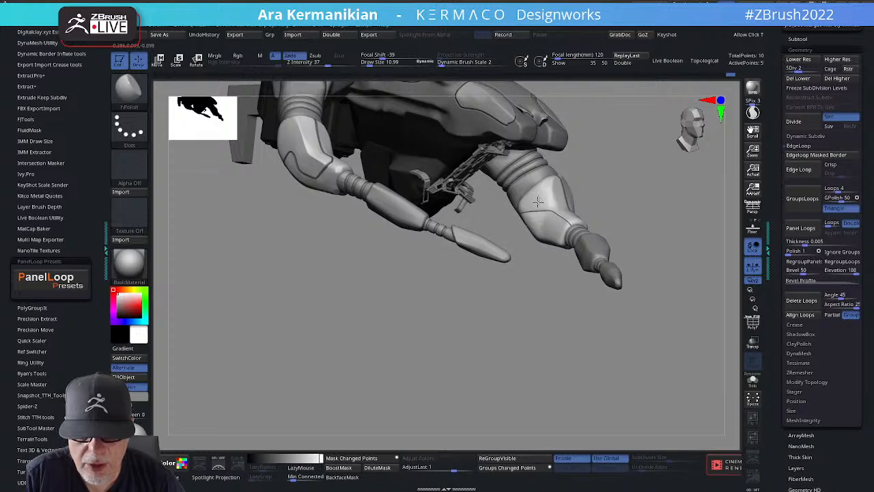
left_click_drag(665, 230, 552, 196)
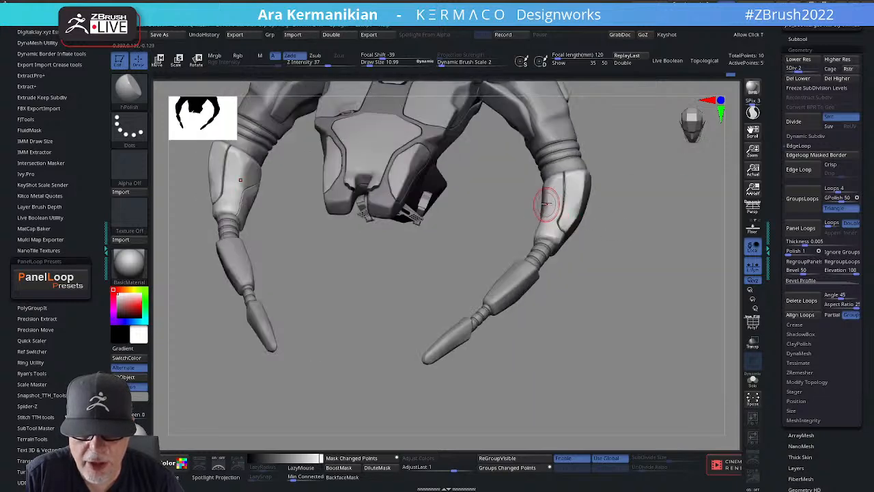
left_click_drag(636, 187, 564, 173)
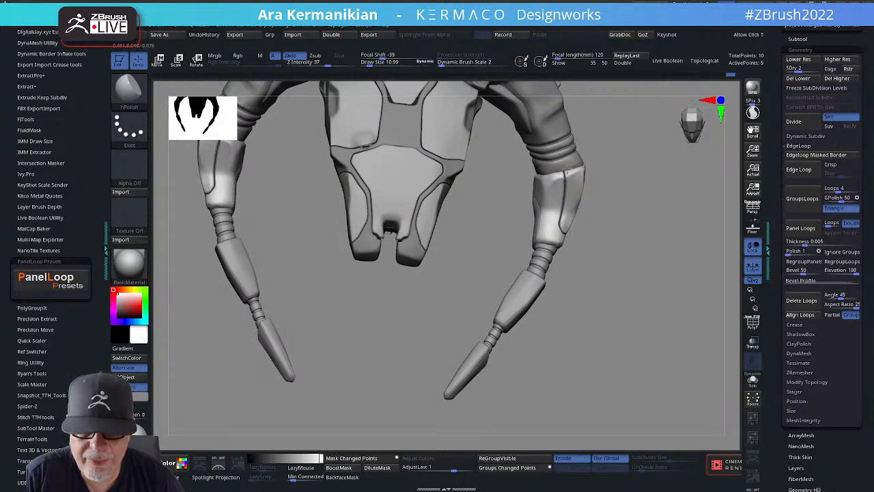
left_click_drag(683, 218, 575, 190)
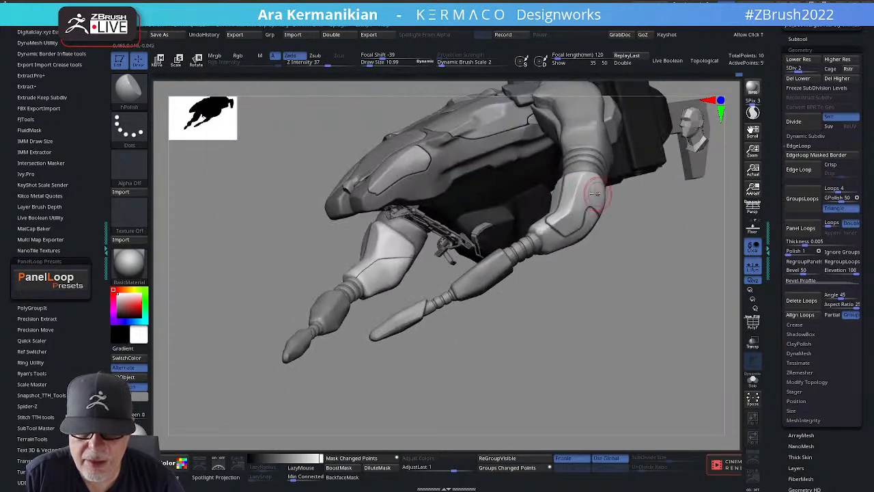
key("shift")
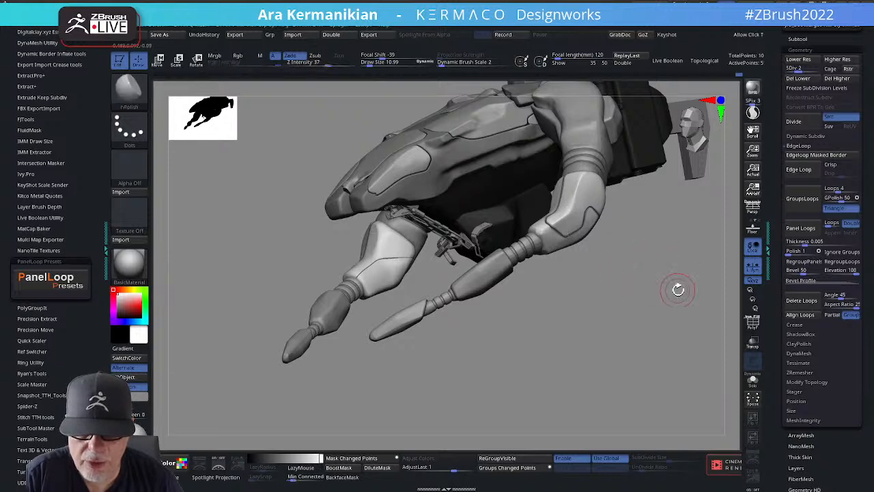
Examine the arm joint's panels and proportions against the body and the rest of the arm from several angles.
left_click_drag(677, 288, 594, 195)
left_click_drag(654, 256, 602, 201)
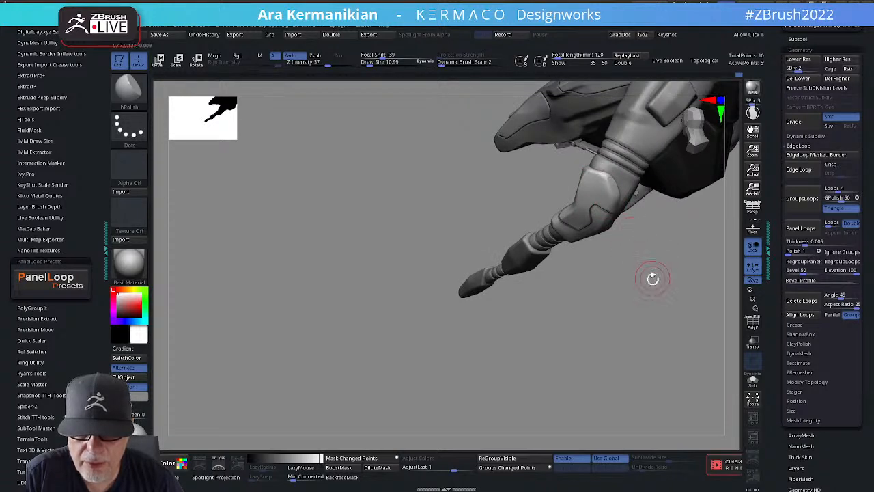
left_click_drag(653, 277, 619, 203)
left_click_drag(494, 331, 517, 323)
left_click_drag(669, 301, 580, 300, "alt")
left_click_drag(580, 301, 655, 226)
left_click_drag(615, 194, 540, 200)
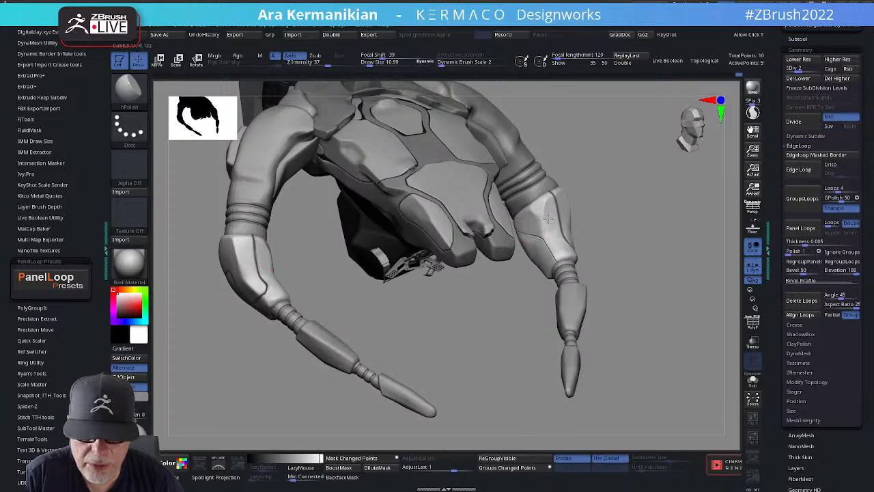
mouse_move(661, 247)
left_mouse_down("alt")
mouse_move(659, 261)
mouse_move(632, 239)
left_mouse_up("alt")
Switch to the Nash-Extrude stamp brush and set its draw size to about 4.6.
right_click(543, 222)
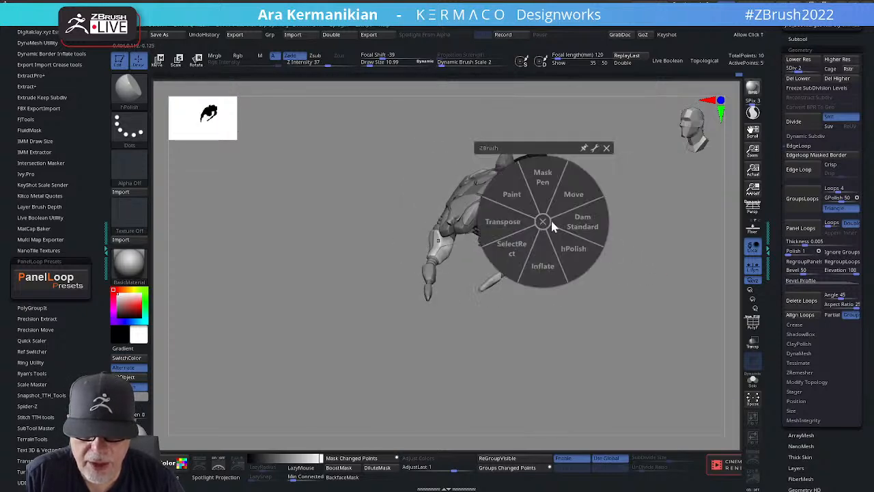
key("b")
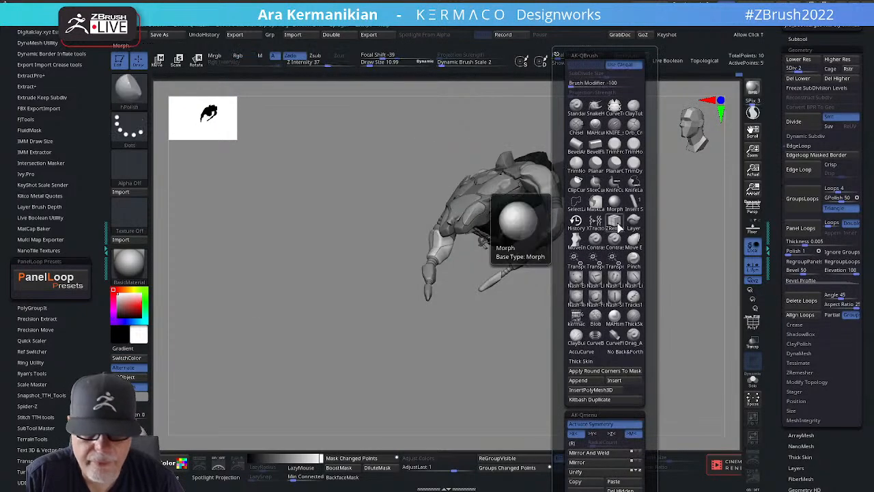
left_click(610, 287)
mouse_move(521, 341)
left_mouse_down()
mouse_move(601, 316)
mouse_move(619, 337)
mouse_move(588, 321)
left_mouse_up()
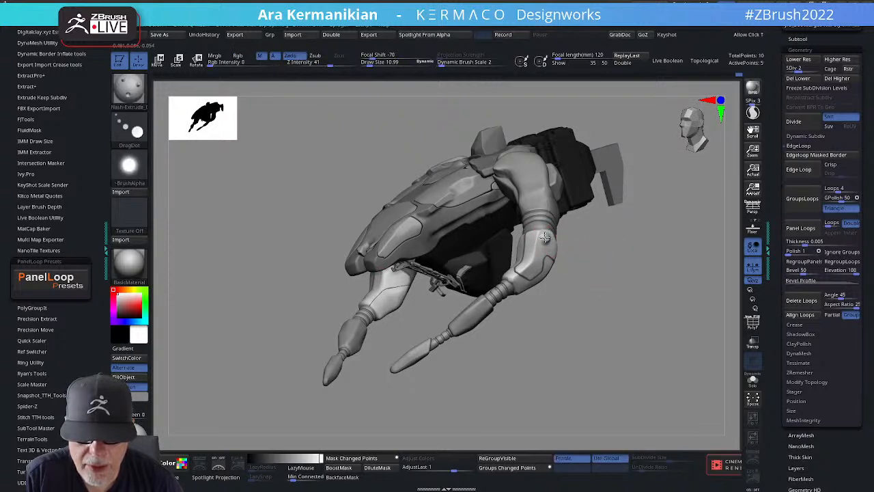
left_click_drag(649, 291, 671, 298)
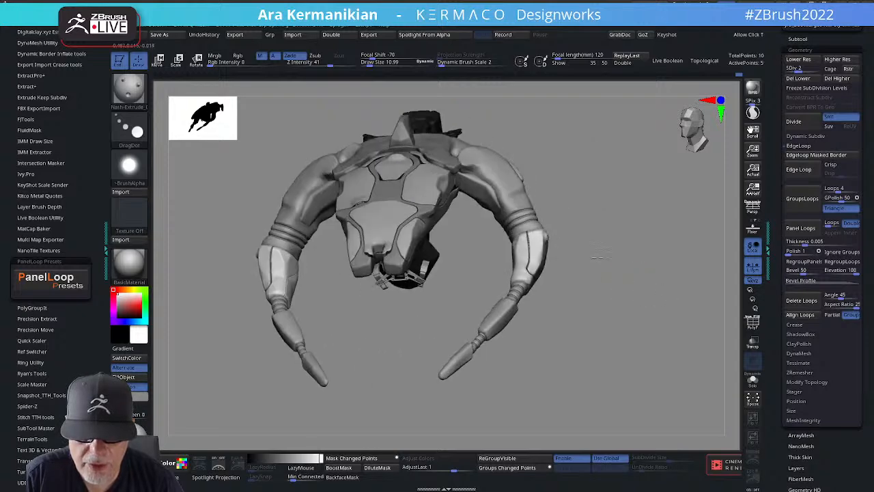
mouse_move(624, 274)
left_mouse_down()
mouse_move(599, 290)
mouse_move(547, 238)
left_mouse_up()
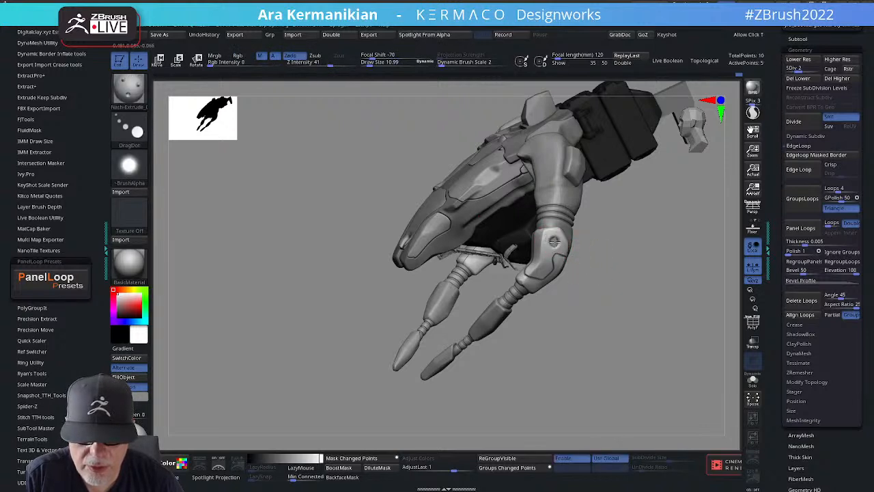
mouse_move(664, 288)
left_mouse_down()
mouse_move(603, 267)
mouse_move(423, 355)
mouse_move(380, 334)
mouse_move(571, 287)
mouse_move(599, 275)
mouse_move(601, 245)
mouse_move(624, 276)
mouse_move(643, 277)
left_mouse_up()
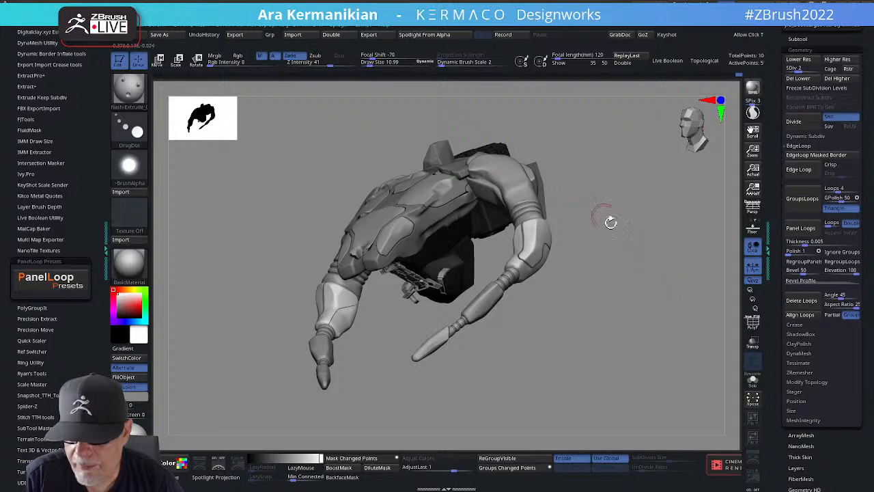
key("s")
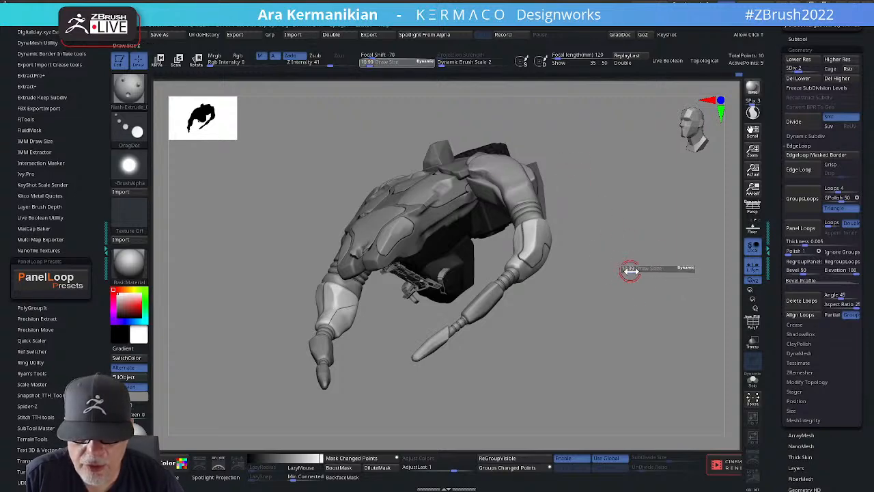
left_click_drag(630, 271, 627, 272)
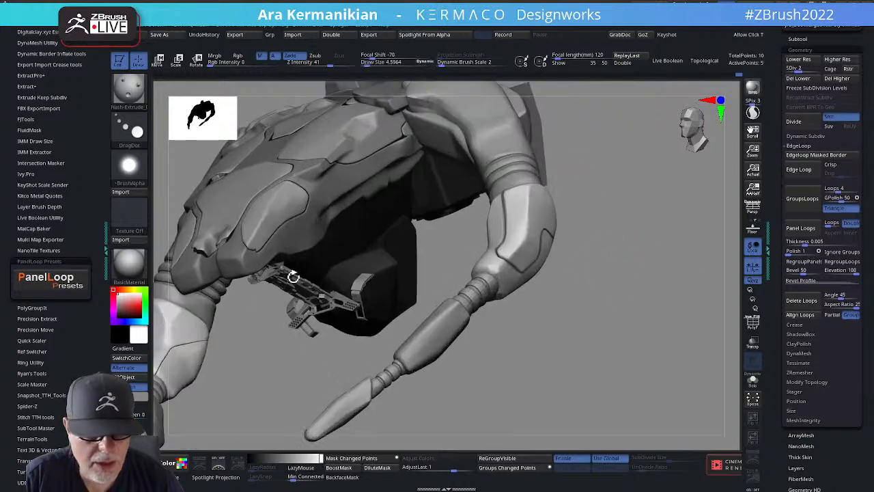
Try stamping a small round stud near the lower corner of the joint's side panel.
left_click_drag(579, 268, 514, 250)
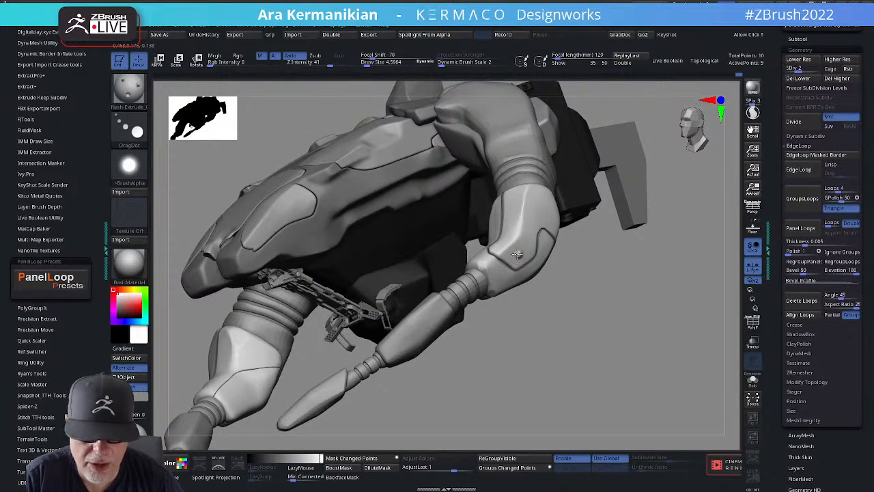
key("s")
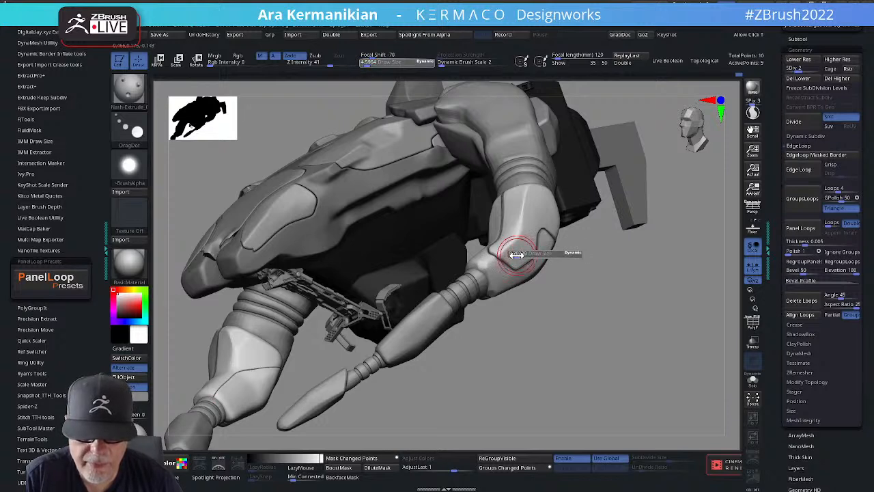
left_click_drag(517, 255, 514, 256)
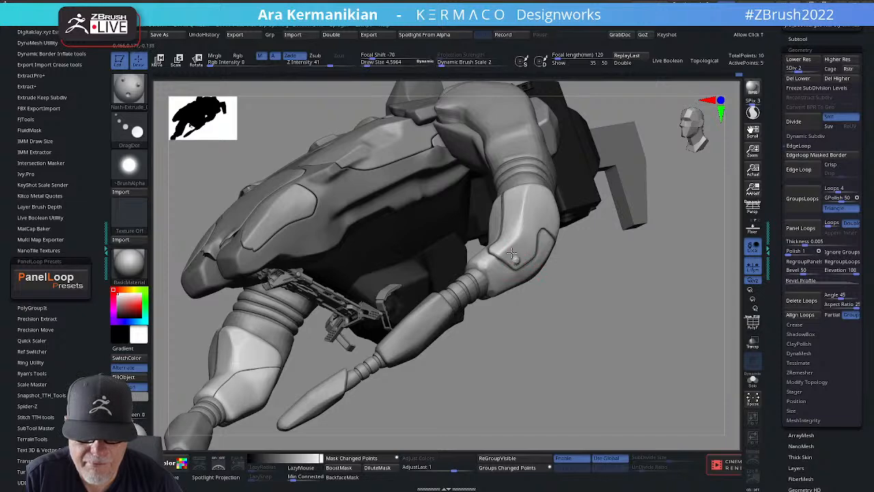
mouse_move(650, 277)
left_mouse_down()
mouse_move(556, 228)
mouse_move(557, 267)
left_mouse_up()
key("shift")
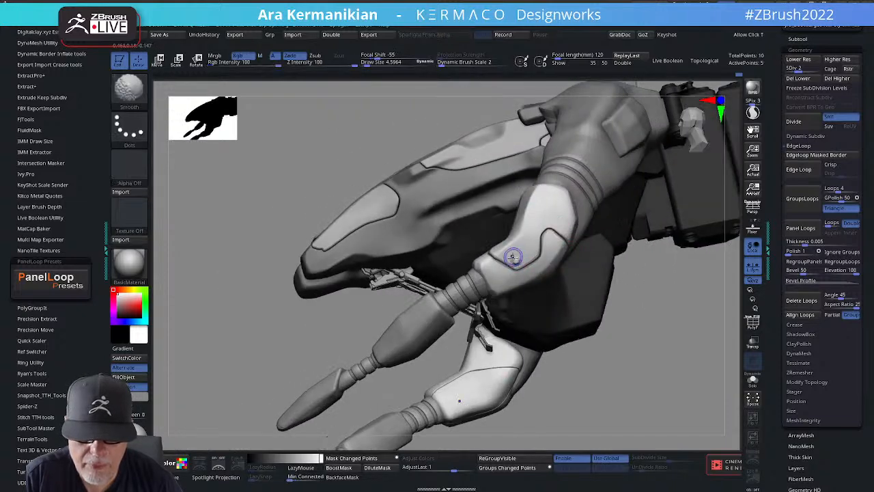
key("ctrl")
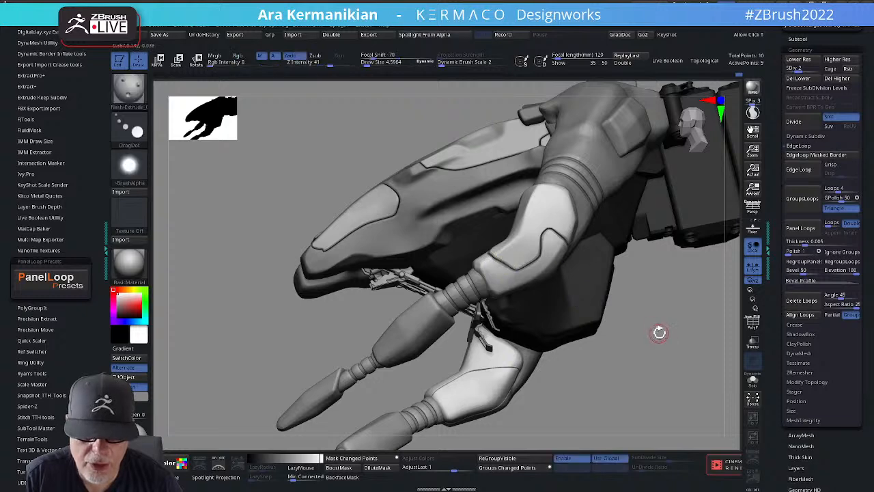
Try raising the arm mesh to subdivision level 4, then return it to level 2.
mouse_move(659, 333)
left_mouse_down()
mouse_move(624, 312)
mouse_move(635, 335)
mouse_move(650, 339)
mouse_move(549, 281)
left_mouse_up()
key("ctrl")
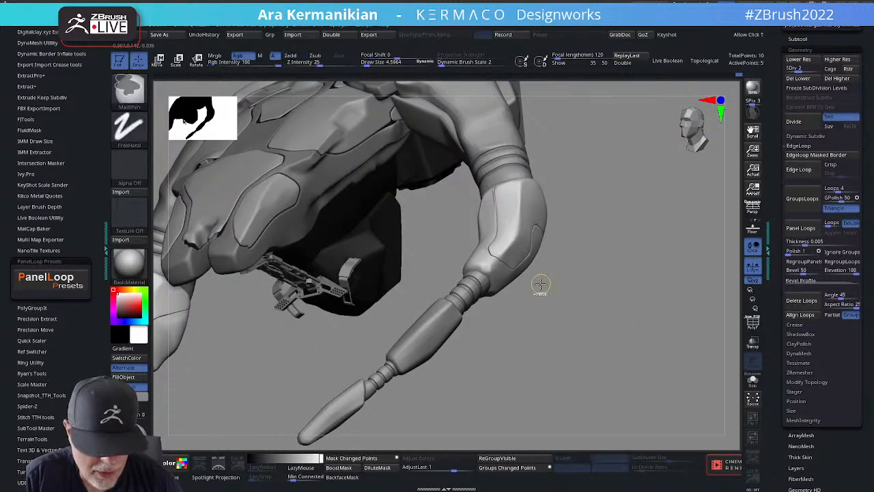
key("ctrl+d")
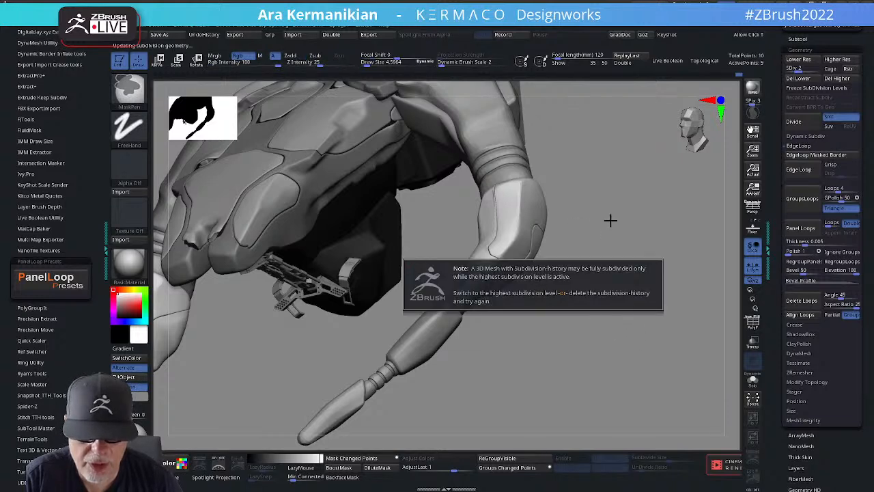
key("ctrl+g")
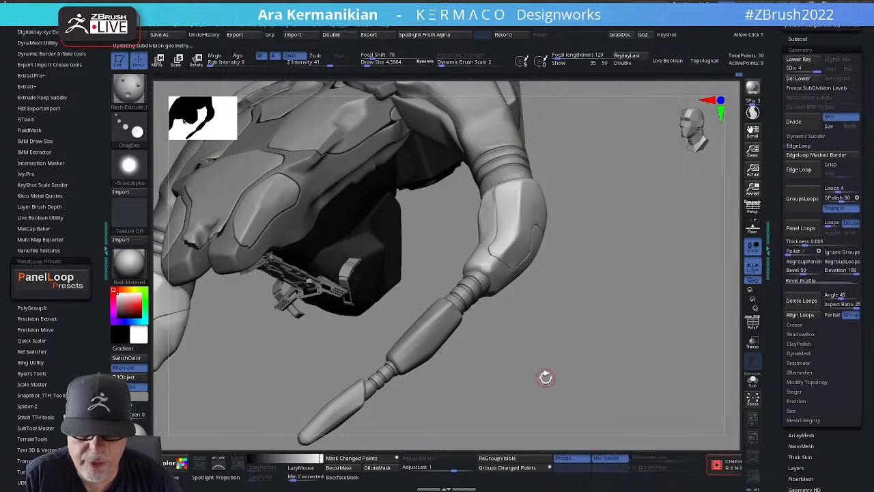
left_click_drag(545, 377, 573, 299)
key("ctrl")
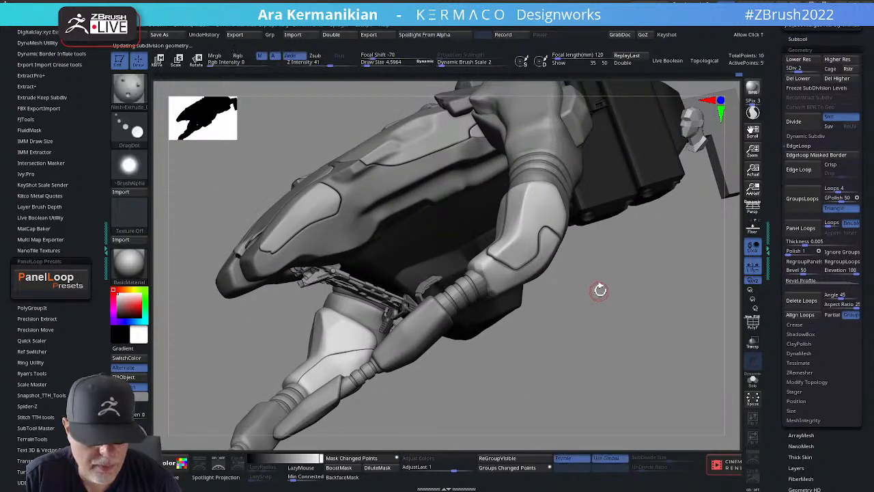
key("ctrl+shift")
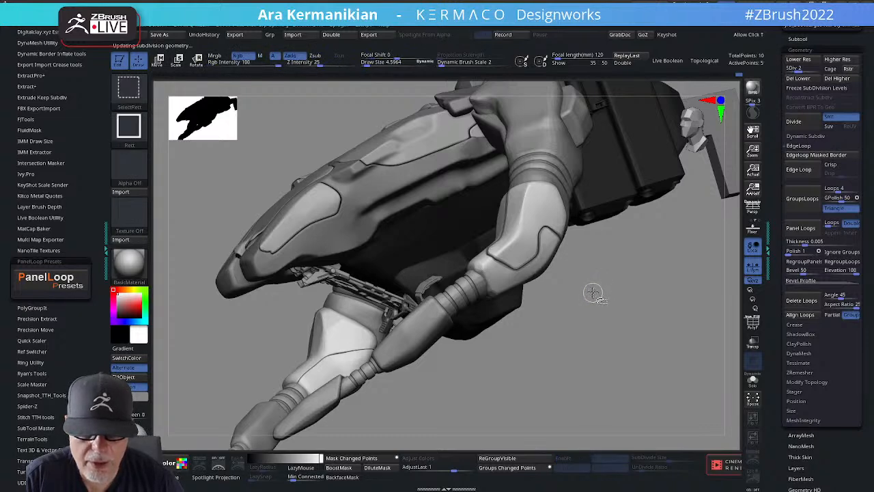
key("ctrl")
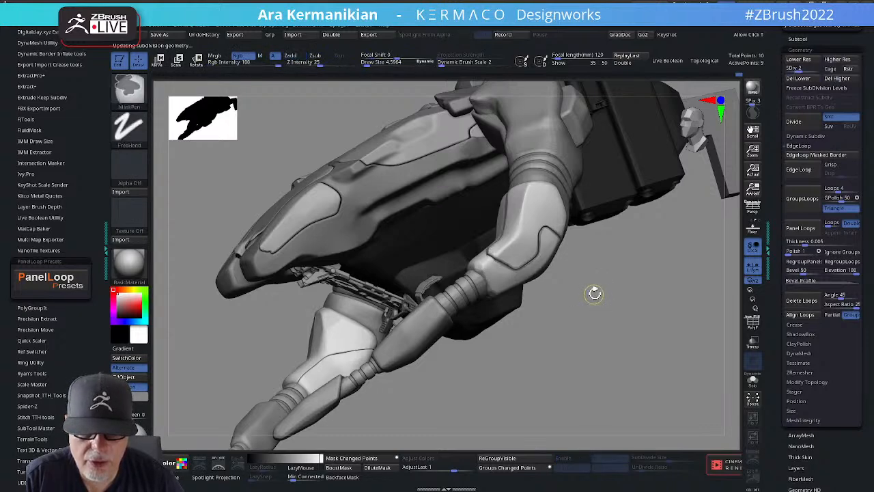
Set the arm mesh to subdivision level 4, then test a small round stud on the joint's side panel and undo it.
key("ctrl+1")
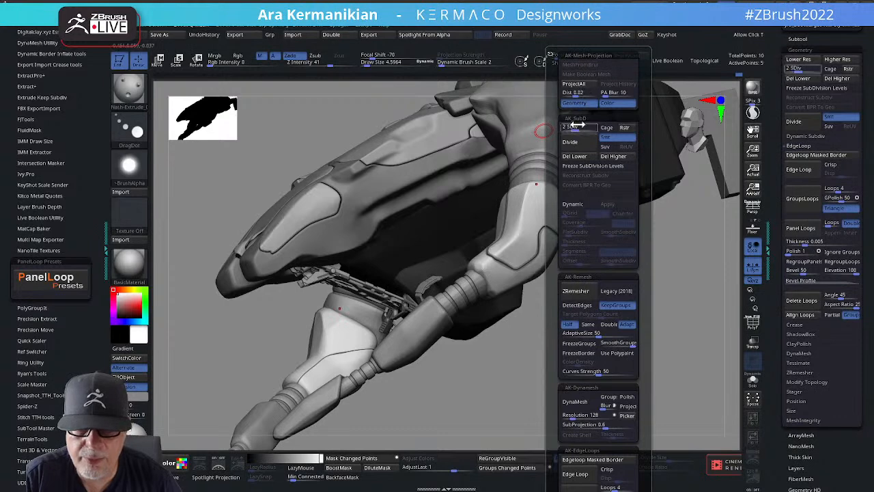
left_click_drag(580, 126, 591, 129)
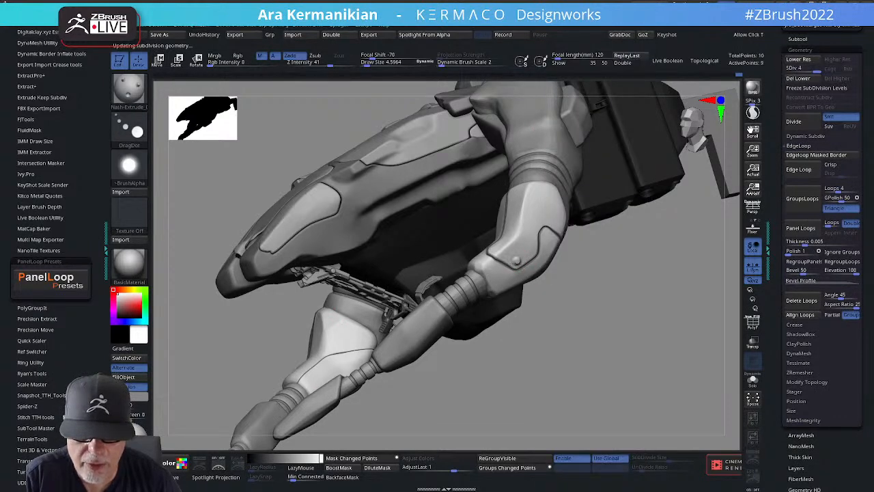
left_click_drag(622, 320, 499, 277)
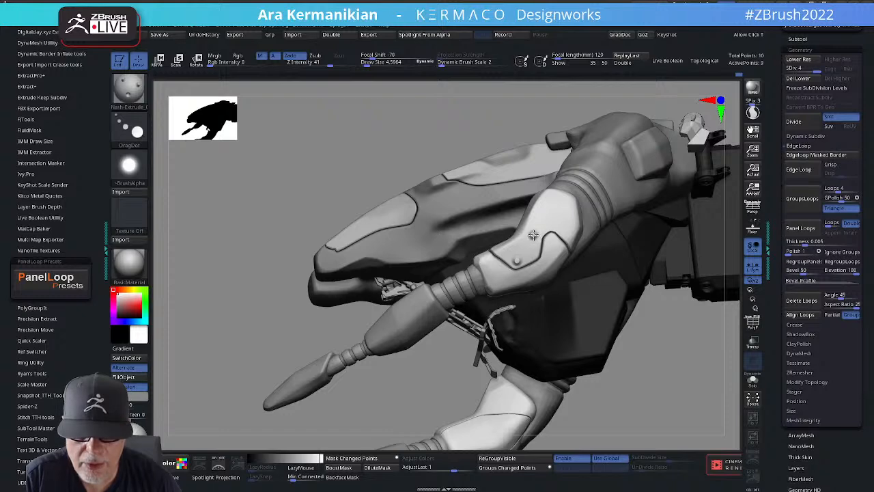
left_click_drag(402, 127, 559, 227, "alt")
left_click_drag(565, 262, 611, 270)
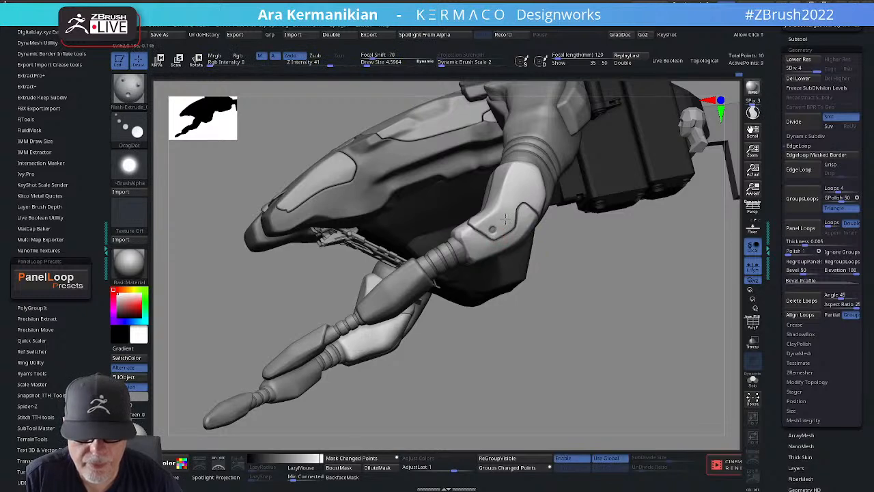
key("ctrl+z")
Switch to the Nash-Line cylinder brush and draw a short straight line detail on the joint's large upper panel.
key("space")
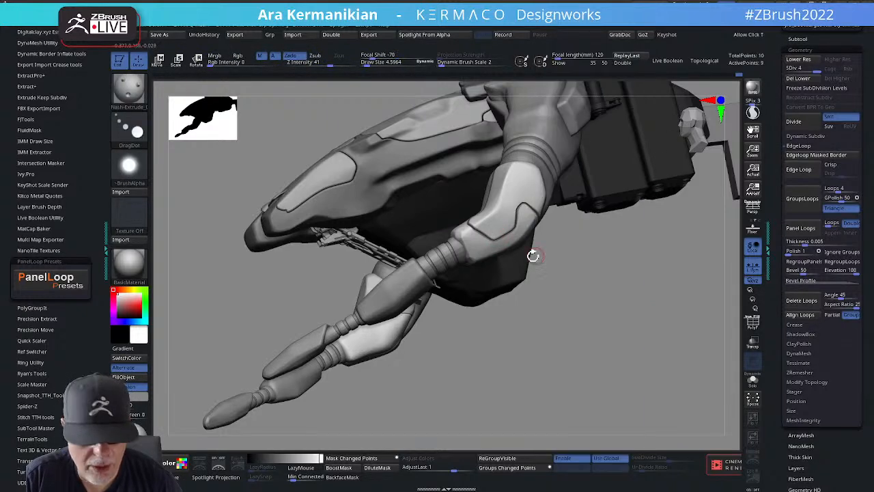
key("space")
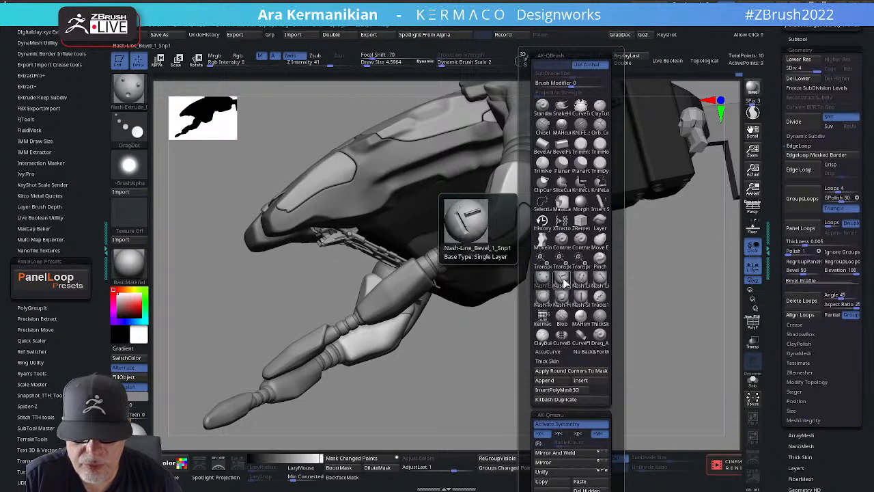
left_click(601, 280)
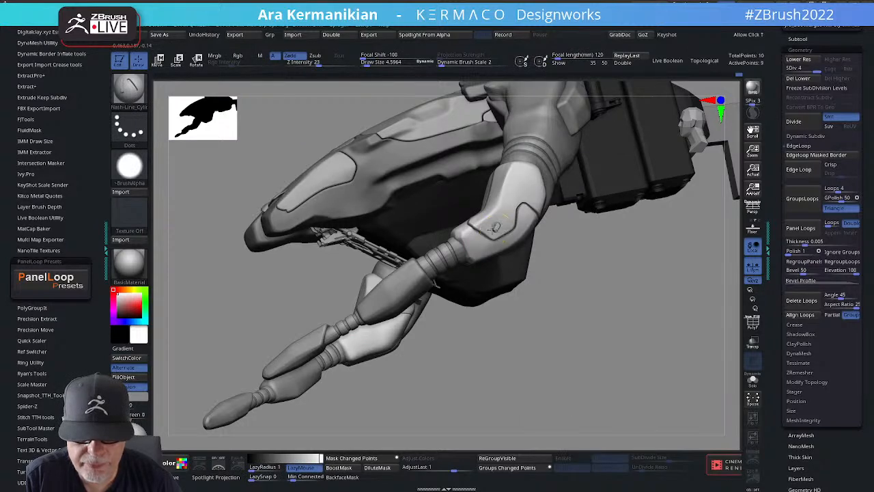
left_click_drag(597, 291, 577, 322)
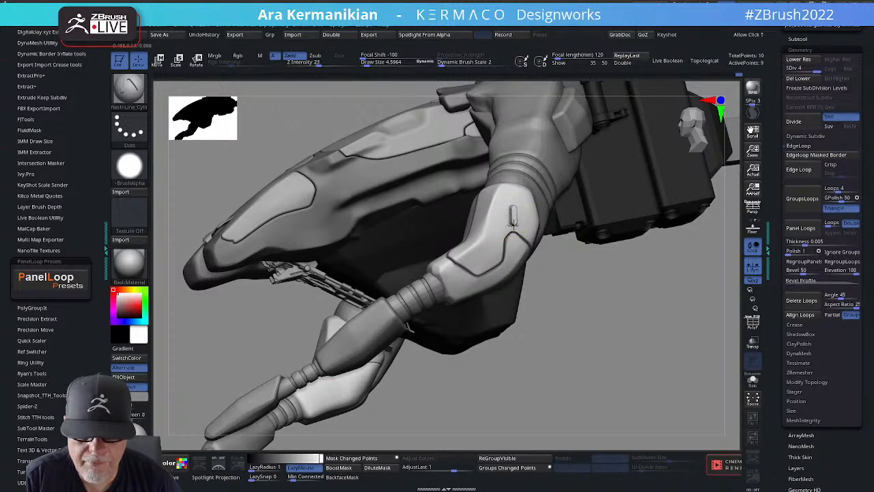
Try larger cylinder-line slots on the joint's upper panel, including a side-by-side pair, and check them from several angles.
key("shift")
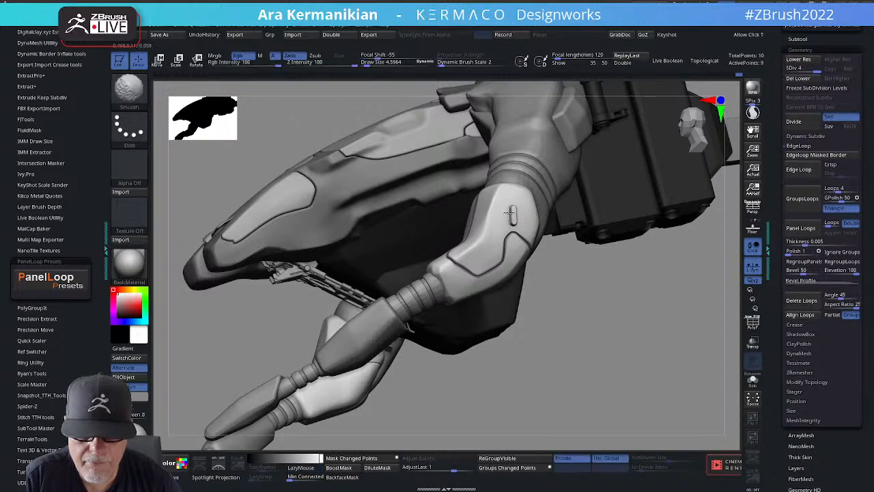
mouse_move(651, 325)
left_mouse_down("alt")
mouse_move(576, 325)
mouse_move(581, 334)
mouse_move(666, 293)
mouse_move(657, 275)
mouse_move(600, 277)
mouse_move(644, 264)
mouse_move(589, 251)
mouse_move(547, 196)
left_mouse_up("alt")
key("shift")
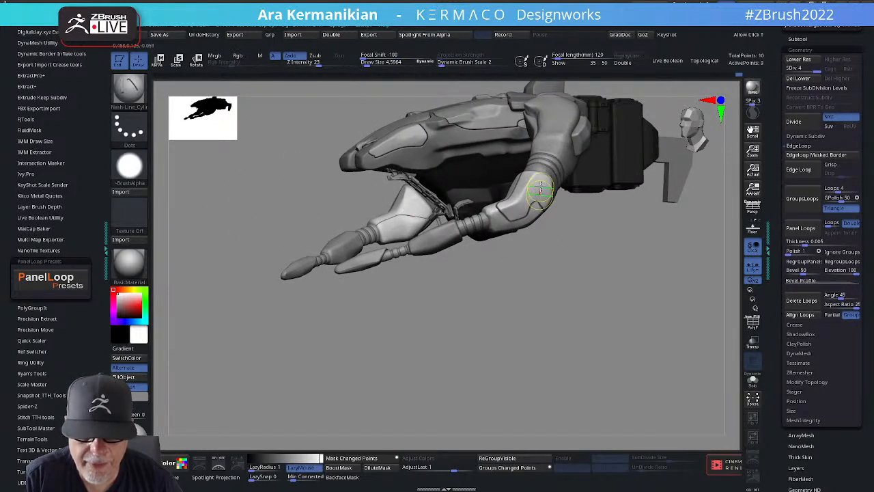
left_click_drag(596, 242, 621, 262)
key("shift")
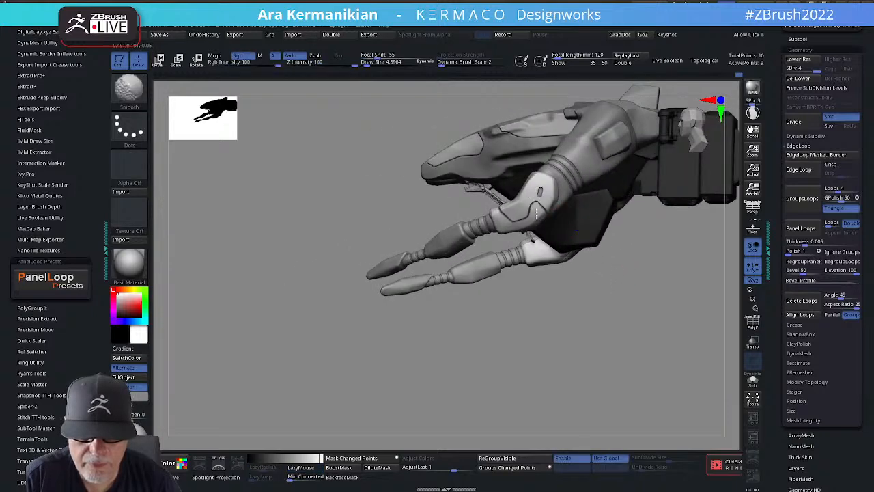
mouse_move(631, 337)
left_mouse_down("alt")
mouse_move(554, 328)
mouse_move(617, 311)
mouse_move(567, 275)
mouse_move(655, 336)
mouse_move(548, 242)
left_mouse_up("alt")
key("shift")
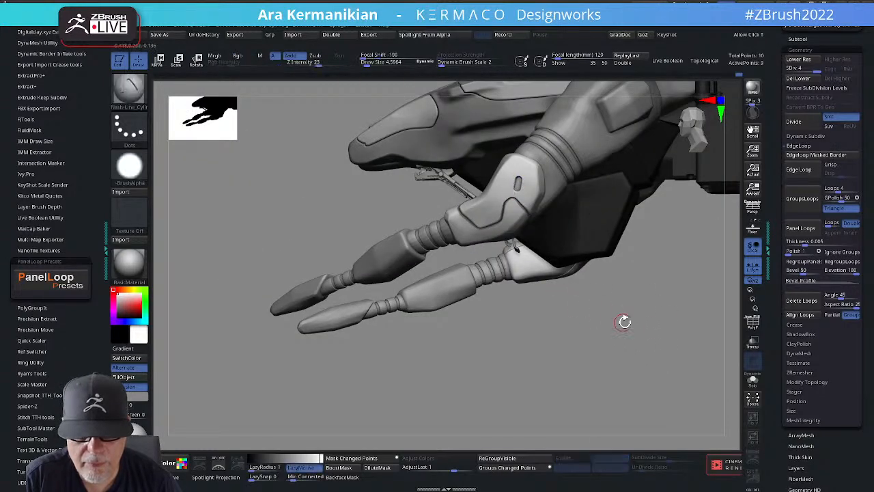
mouse_move(624, 322)
right_mouse_down("alt")
mouse_move(651, 308)
mouse_move(632, 314)
mouse_move(642, 311)
mouse_move(630, 296)
mouse_move(630, 270)
mouse_move(657, 266)
mouse_move(594, 275)
mouse_move(662, 320)
mouse_move(659, 382)
right_mouse_up("alt")
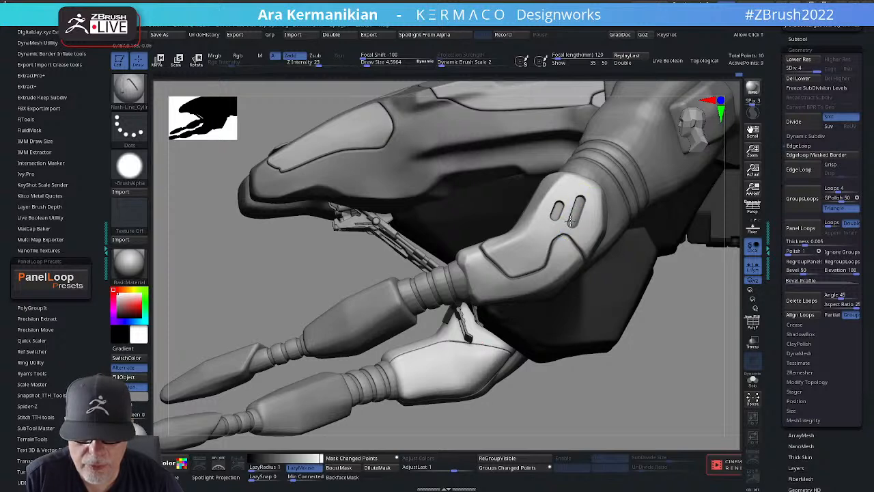
left_click_drag(649, 302, 614, 347)
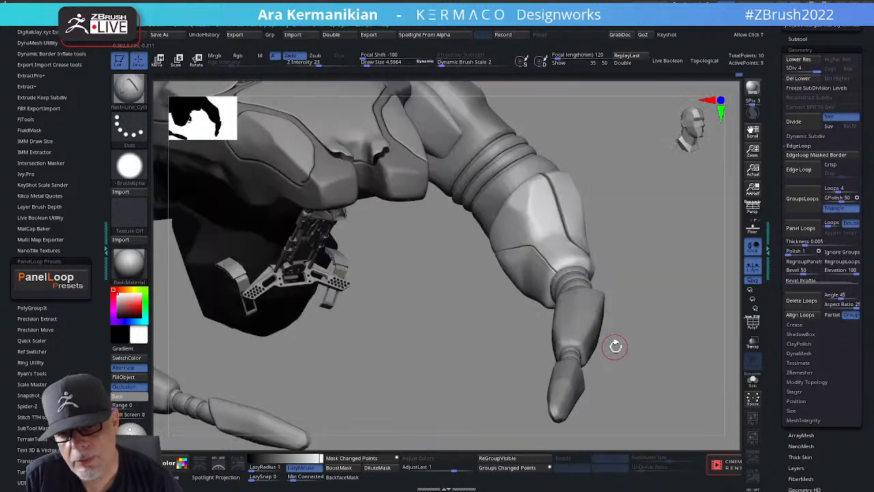
mouse_move(693, 301)
left_mouse_down("alt")
mouse_move(628, 297)
mouse_move(589, 307)
mouse_move(620, 302)
mouse_move(615, 317)
mouse_move(624, 289)
left_mouse_up("alt")
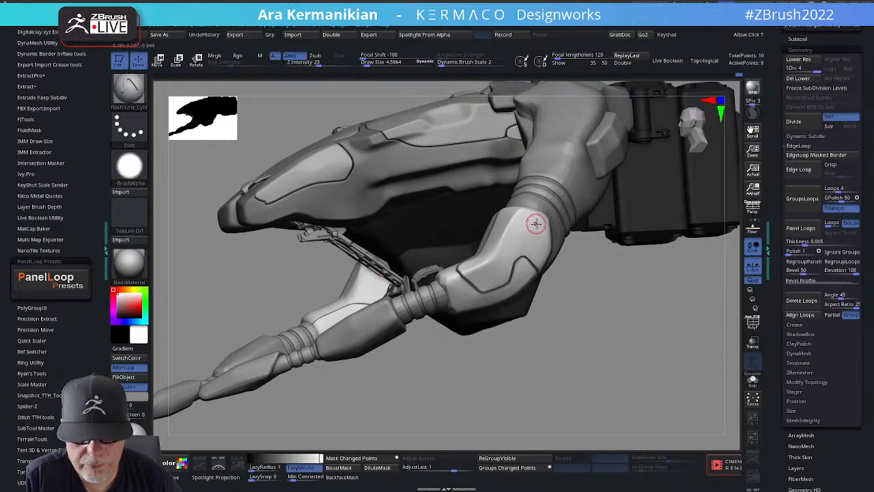
Reduce the draw size to 2.11 and draw one small, short slot on the joint's upper panel.
key("s")
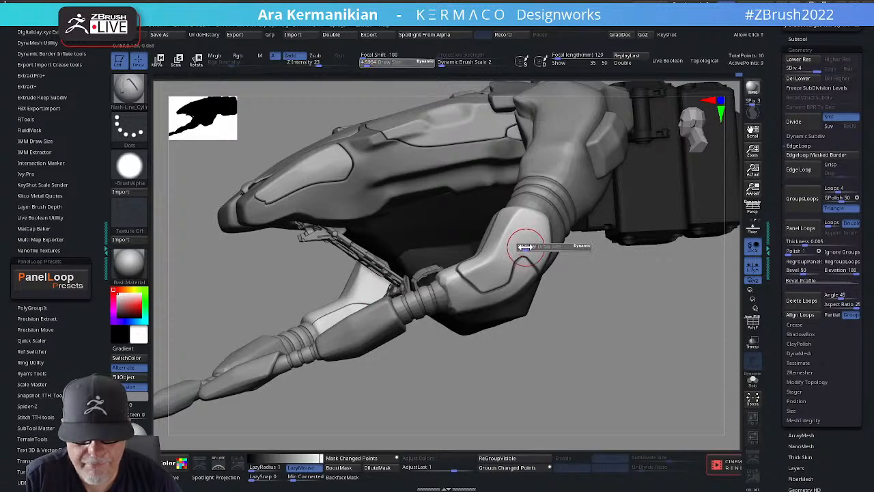
left_click(523, 247)
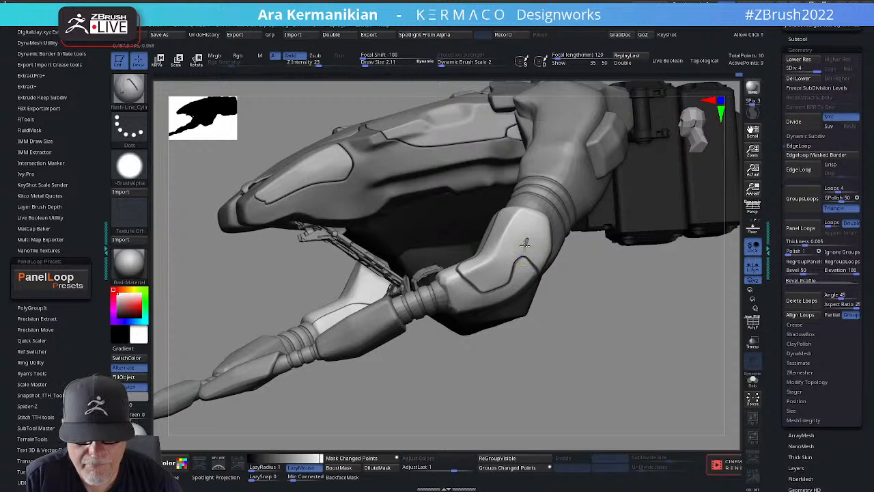
key("shift")
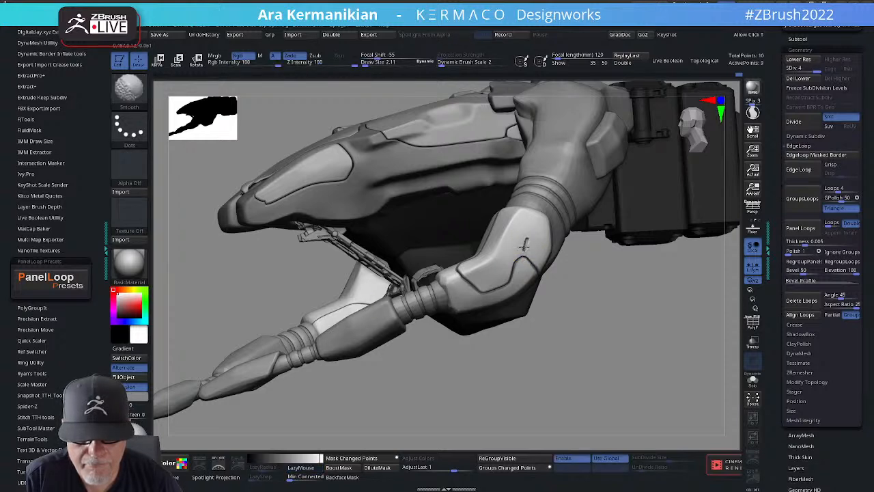
mouse_move(603, 324)
left_mouse_down()
mouse_move(597, 344)
mouse_move(620, 318)
mouse_move(587, 321)
mouse_move(624, 308)
mouse_move(588, 272)
left_mouse_up()
key("f")
key("f")
key("f")
left_click_drag(613, 307, 613, 376)
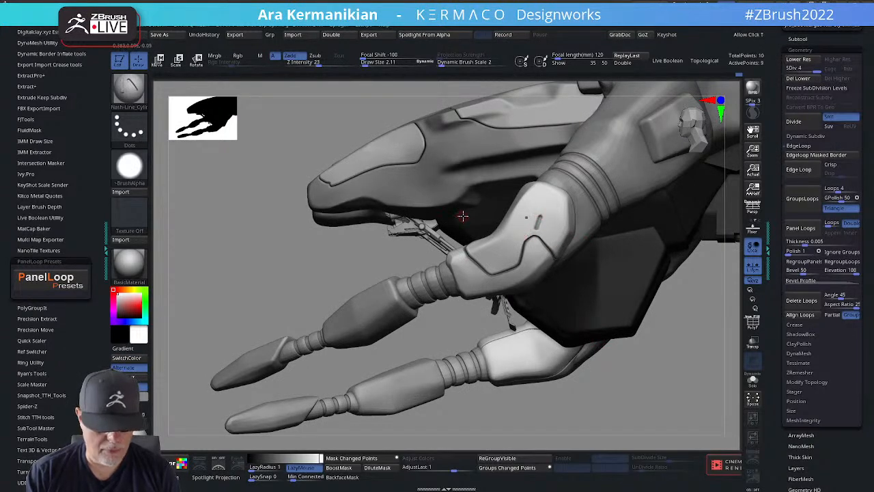
Adjust the upper contour of the joint with the Move brush at draw size 9.70239 and smooth its edge.
key("b")
key("m")
key("v")
key("s")
left_click_drag(522, 210, 527, 211)
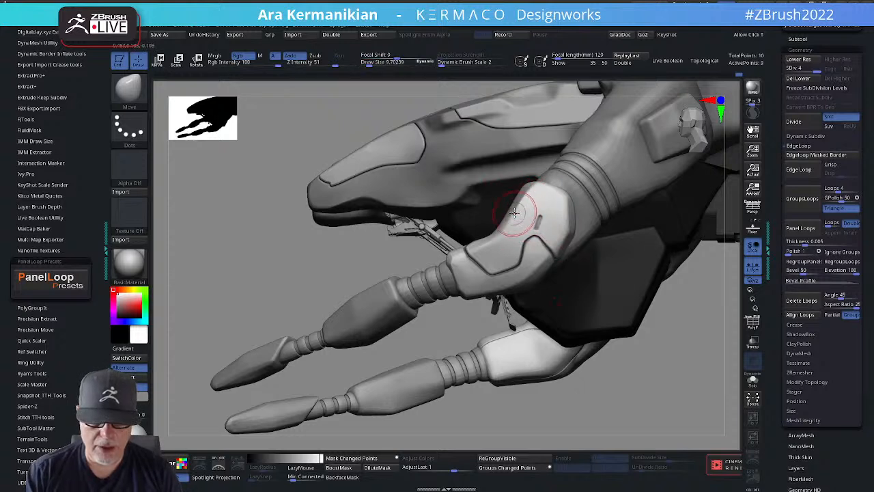
key("shift")
left_click_drag(522, 198, 515, 217, "shift")
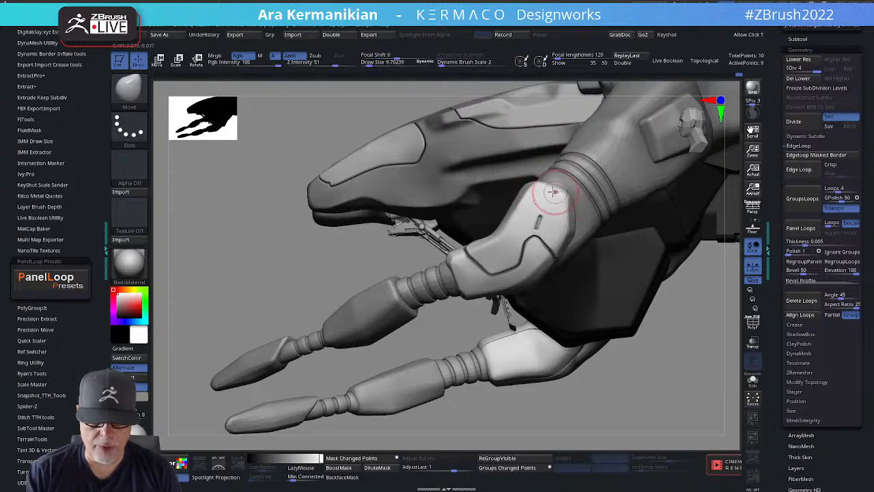
left_click_drag(566, 188, 568, 192, "shift")
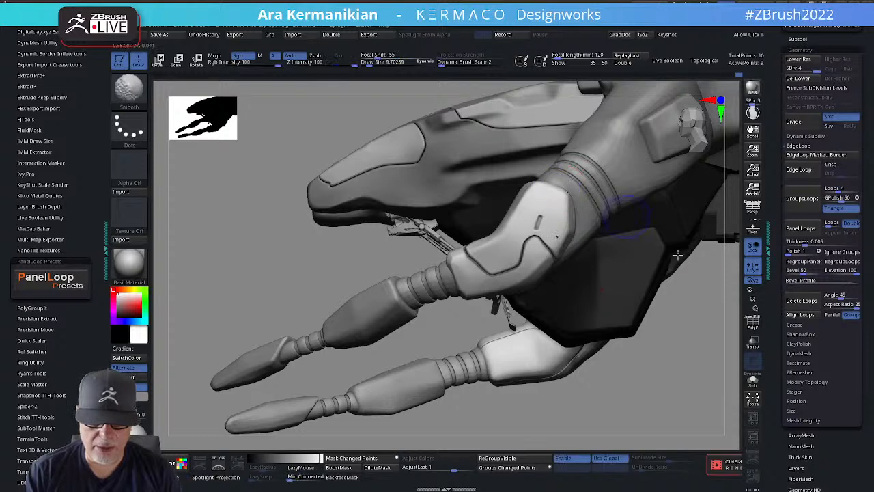
mouse_move(720, 353)
left_mouse_down("alt")
mouse_move(622, 396)
mouse_move(665, 366)
left_mouse_up("alt")
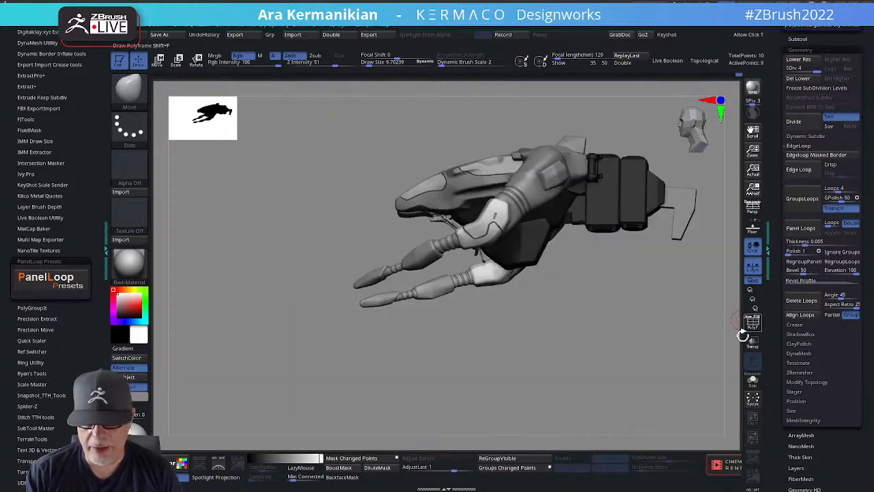
Isolate the joint, clip its upper end with a slanted ClipCurve line, and smooth the trimmed area.
left_click(751, 385)
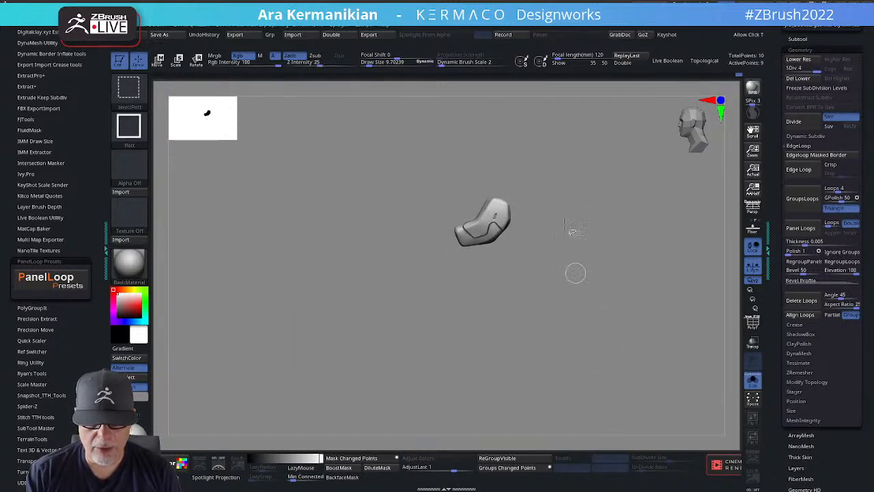
left_click_drag(382, 135, 471, 155, "ctrl+shift")
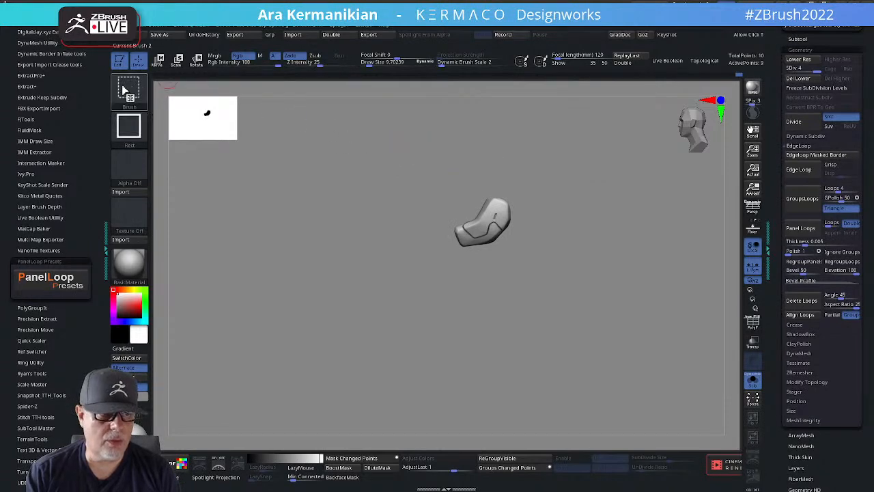
left_click(128, 89)
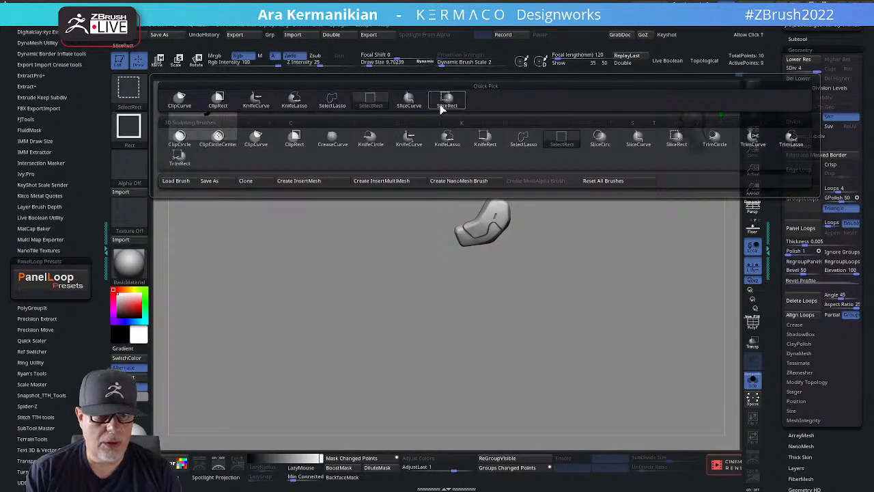
left_click(180, 101)
mouse_move(418, 149)
left_mouse_down("ctrl+shift")
mouse_move(607, 210)
mouse_move(608, 239)
left_mouse_up("ctrl+shift")
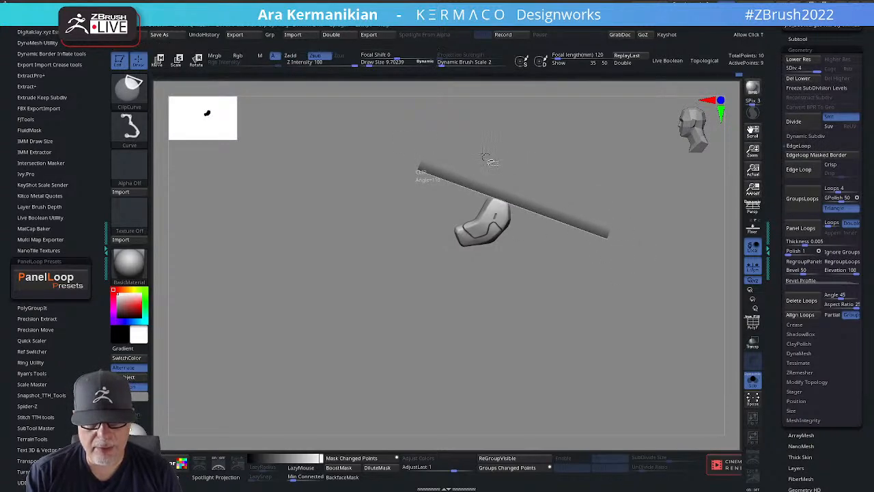
mouse_move(626, 223)
left_mouse_down()
mouse_move(581, 250)
mouse_move(585, 217)
left_mouse_up()
left_click_drag(496, 192, 502, 196, "shift")
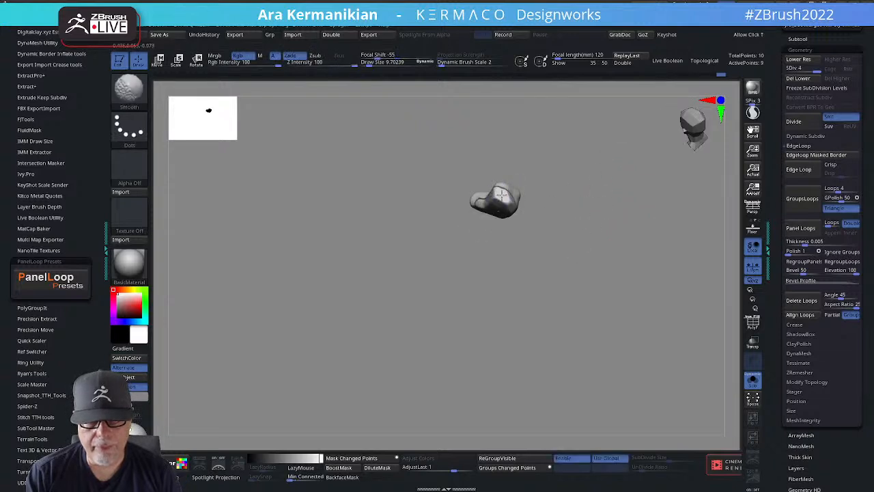
Carve a straight crease along the ridge of the joint's upper panel with DamStandard at draw size 3.1756.
mouse_move(626, 209)
left_mouse_down()
mouse_move(628, 234)
mouse_move(605, 243)
mouse_move(602, 271)
left_mouse_up()
right_click(495, 200)
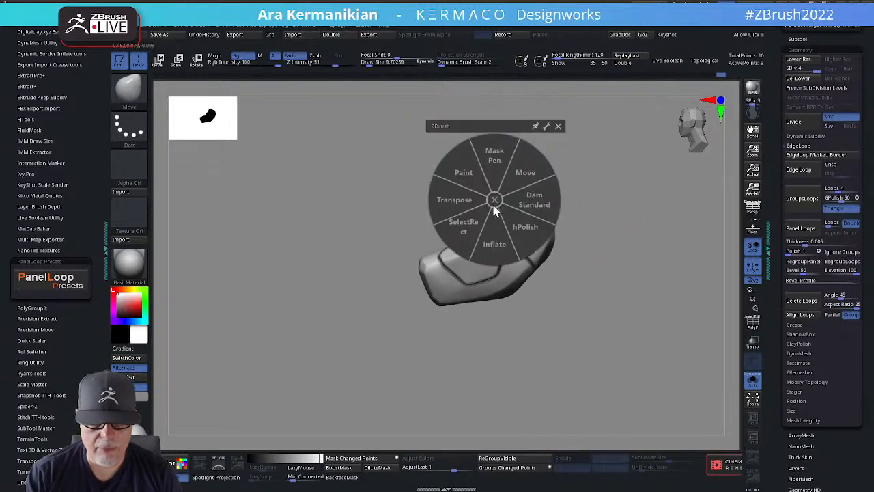
left_click(537, 202)
mouse_move(601, 222)
left_mouse_down()
mouse_move(592, 274)
mouse_move(586, 232)
mouse_move(619, 254)
mouse_move(580, 232)
mouse_move(633, 258)
mouse_move(630, 287)
left_mouse_up()
key("s")
left_click_drag(473, 241, 471, 241)
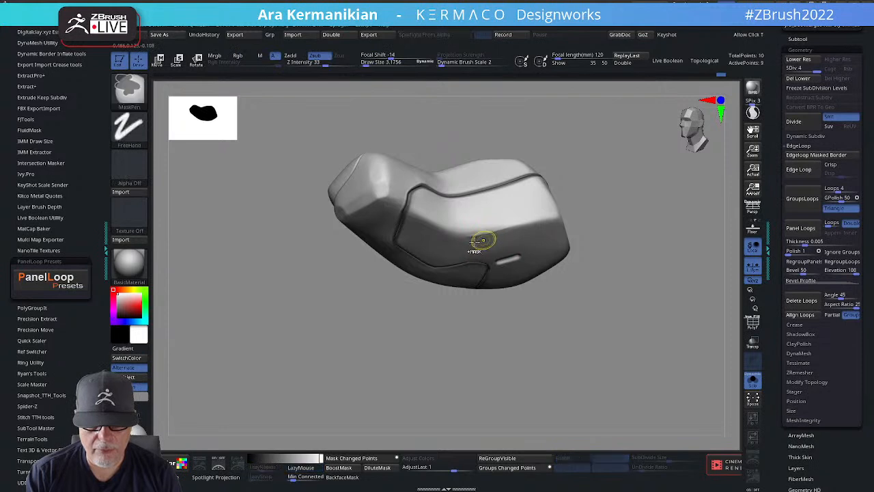
key("ctrl+shift")
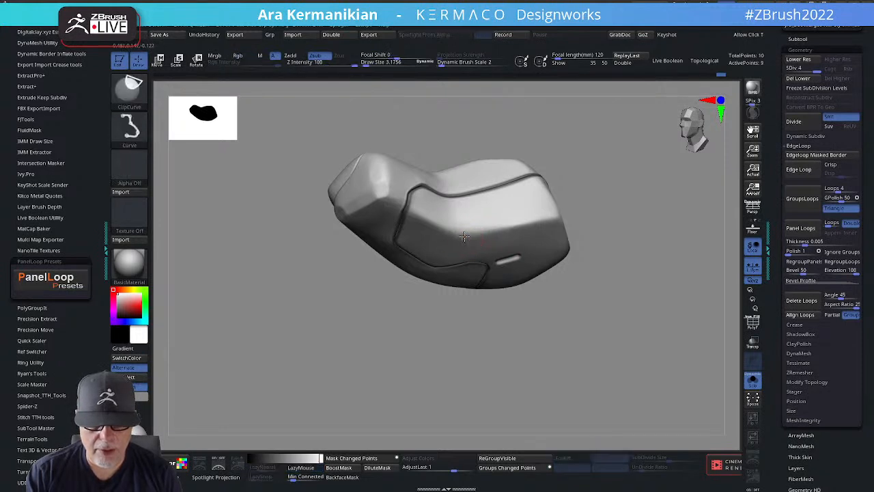
left_click_drag(524, 220, 540, 223, "ctrl+shift")
key("ctrl+z")
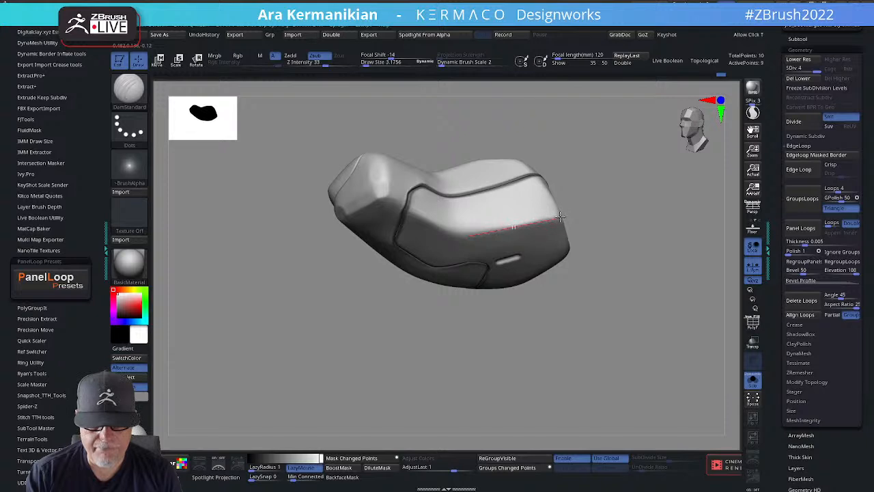
left_click_drag(560, 217, 561, 217, "shift")
key("ctrl+z")
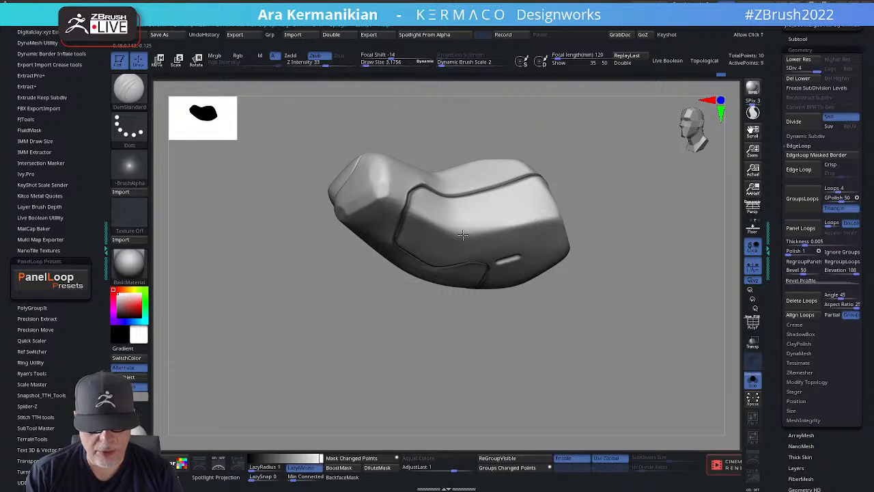
left_click_drag(498, 232, 559, 218, "shift")
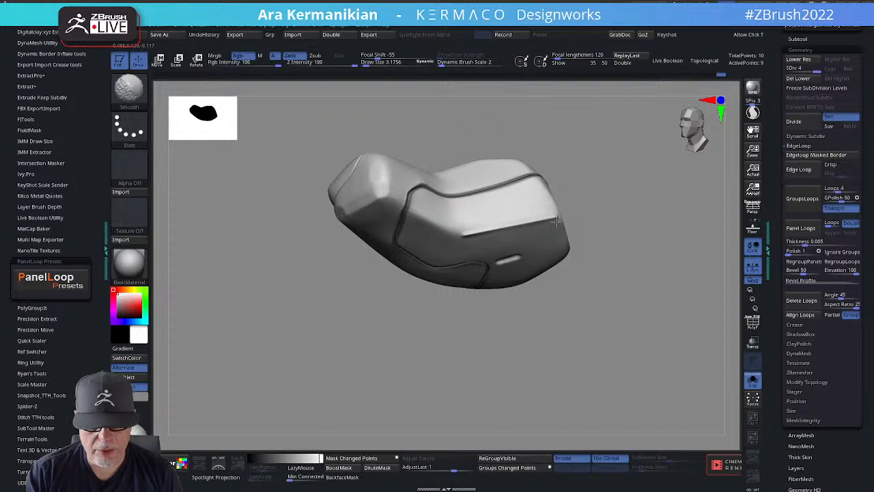
Polish the surfaces along the upper panel's new crease with hPolish to form a crisp ridge.
mouse_move(655, 239)
left_mouse_down()
mouse_move(580, 263)
mouse_move(498, 228)
left_mouse_up()
right_click(493, 246)
left_click(550, 271)
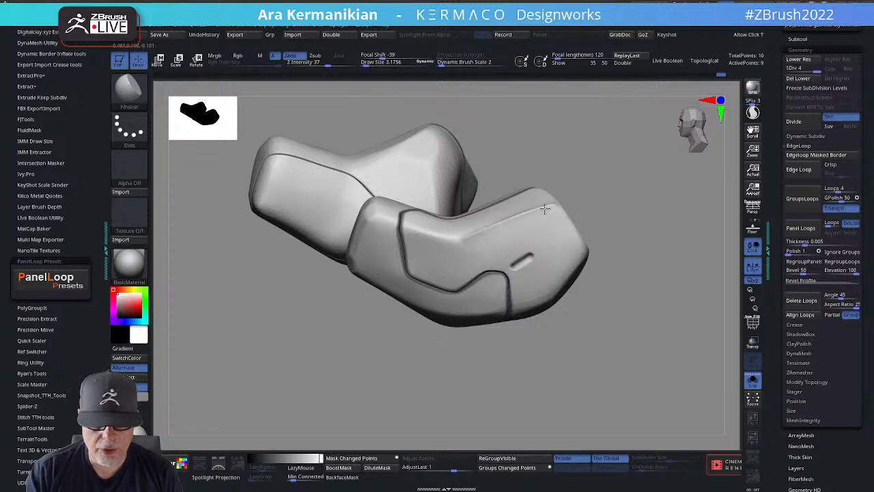
left_click_drag(544, 208, 513, 205)
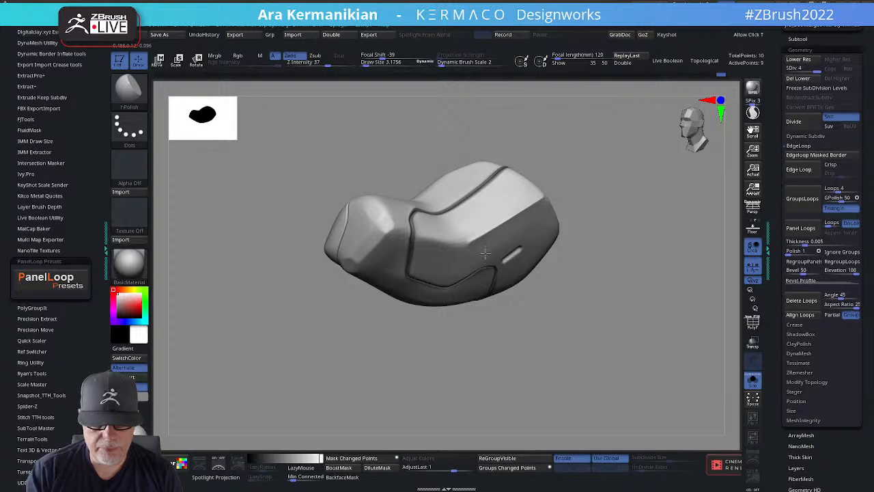
left_click_drag(655, 229, 635, 286)
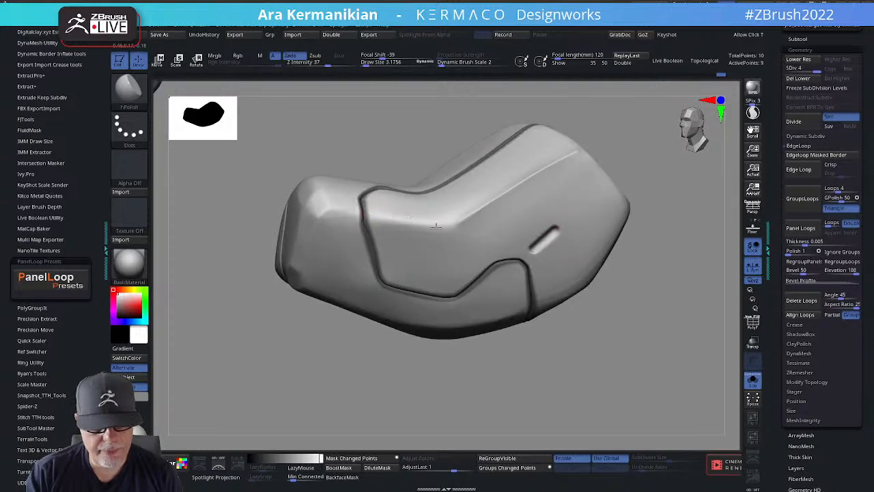
Try to carve a straight DamStandard crease along the lower end of the upper panel's ridge, up to the panel seam.
key("space")
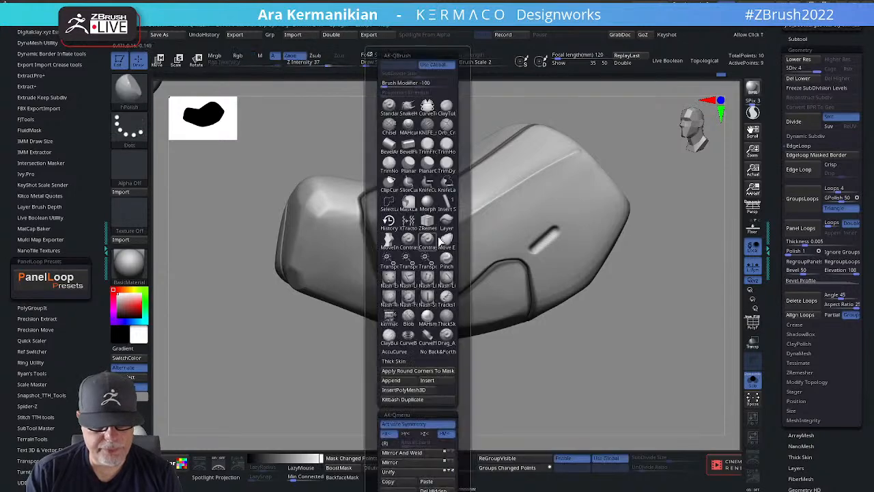
right_click(549, 190)
left_click(584, 194)
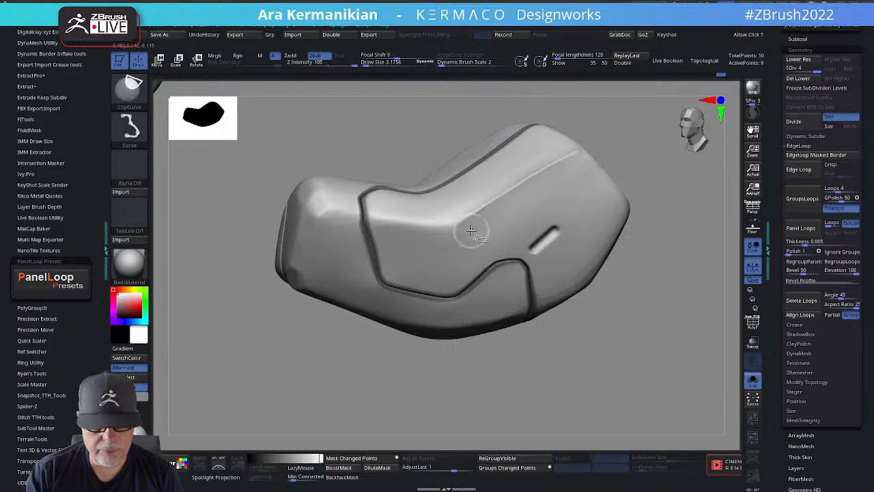
left_click_drag(373, 216, 370, 218)
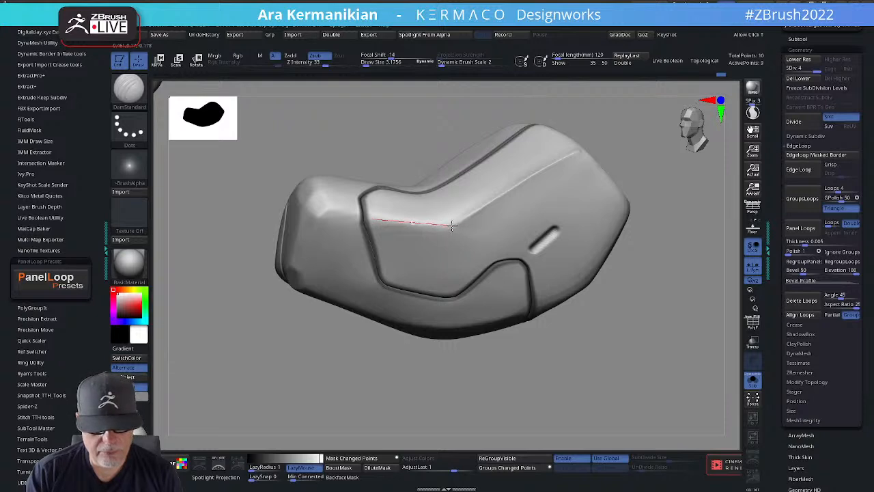
left_click_drag(452, 225, 454, 226, "shift")
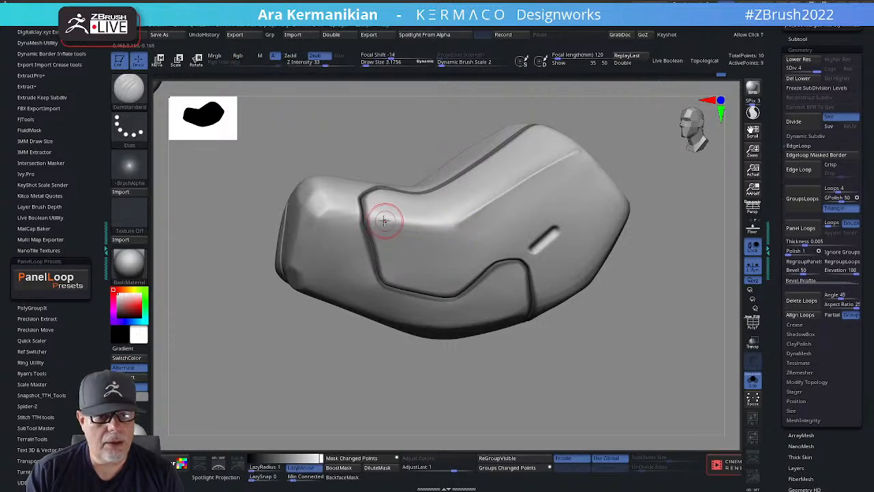
mouse_move(378, 216)
left_mouse_down()
mouse_move(446, 230)
mouse_move(372, 216)
left_mouse_up()
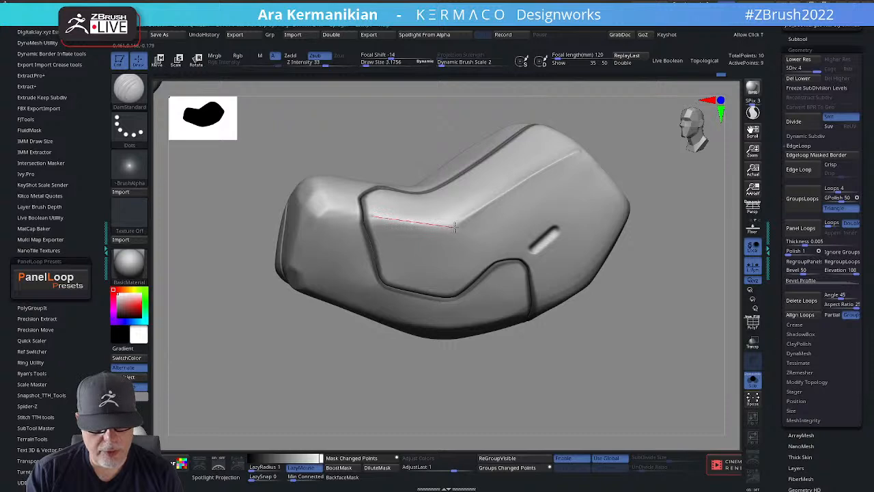
left_click_drag(454, 225, 423, 224)
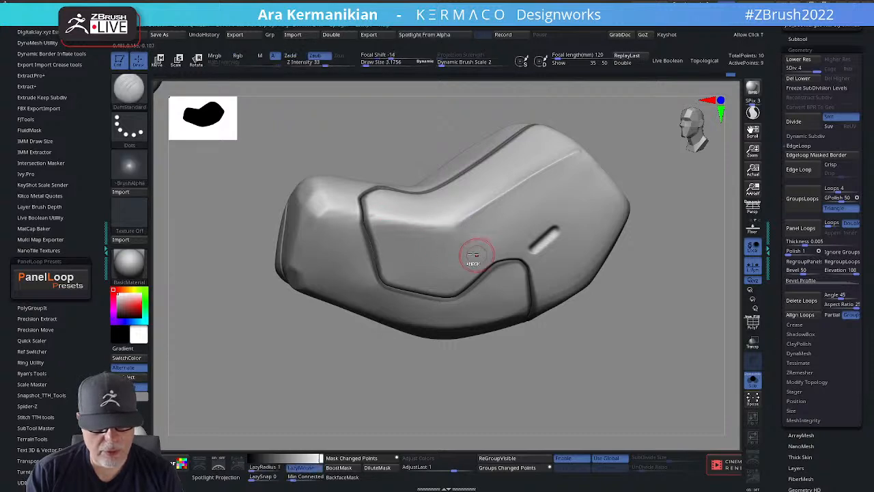
key("ctrl+z")
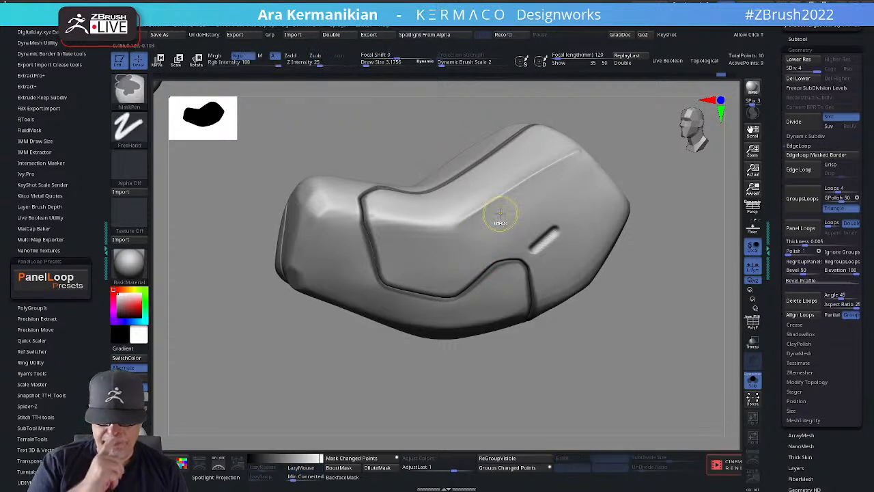
left_click_drag(285, 400, 297, 376)
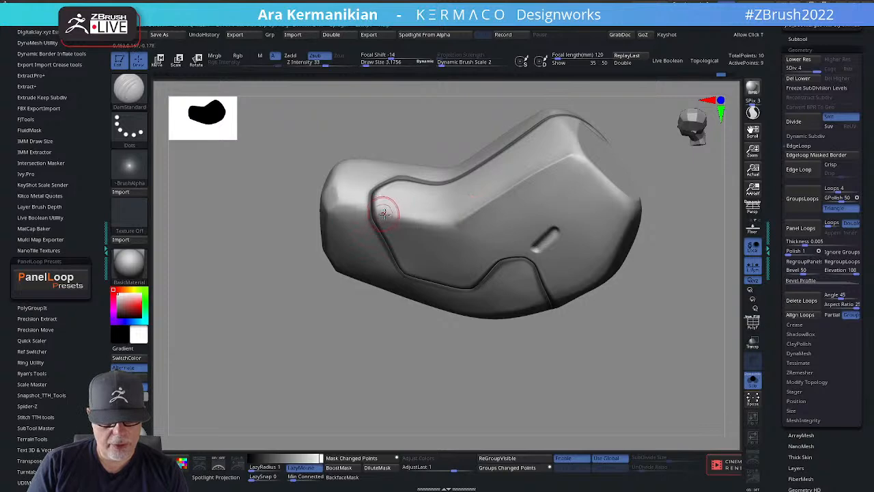
left_click_drag(381, 214, 390, 218)
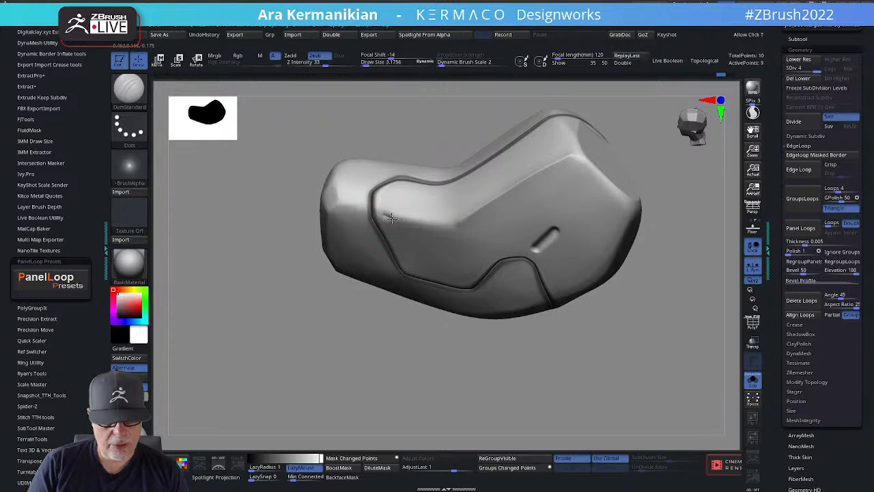
key("ctrl+z")
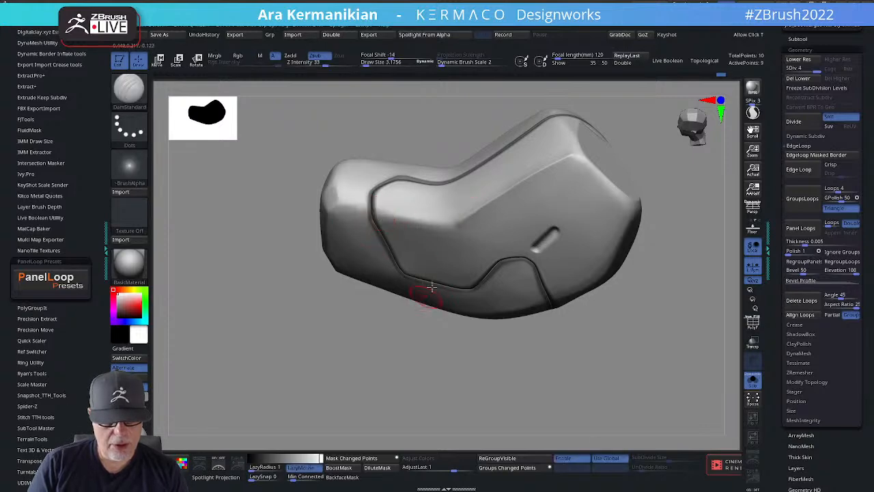
Raise the LazyRadius to 200 and carve a straight DamStandard crease from the panel seam to the ridge's bend.
key("space")
scroll(498, 434, "down", 5)
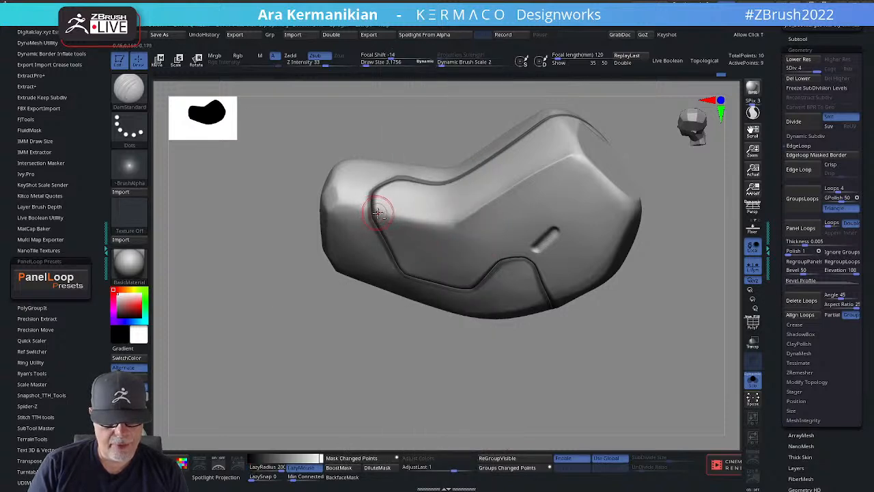
left_click_drag(380, 217, 449, 226)
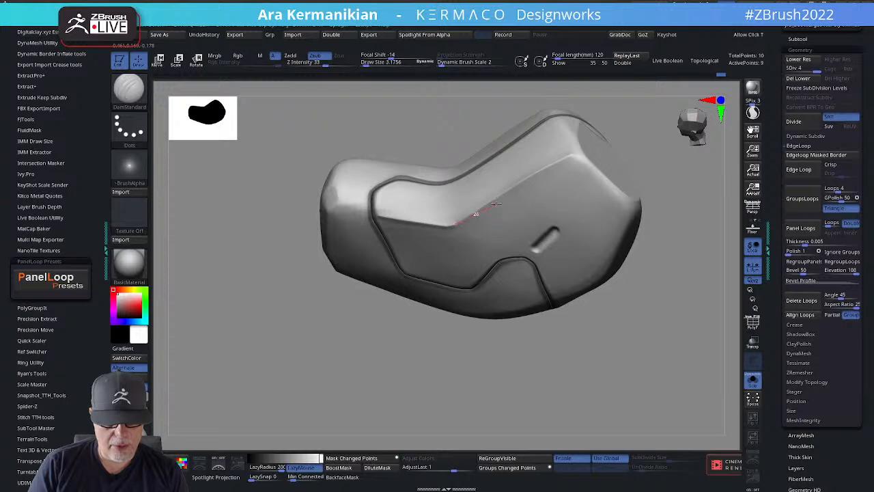
left_click_drag(460, 227, 452, 223, "shift")
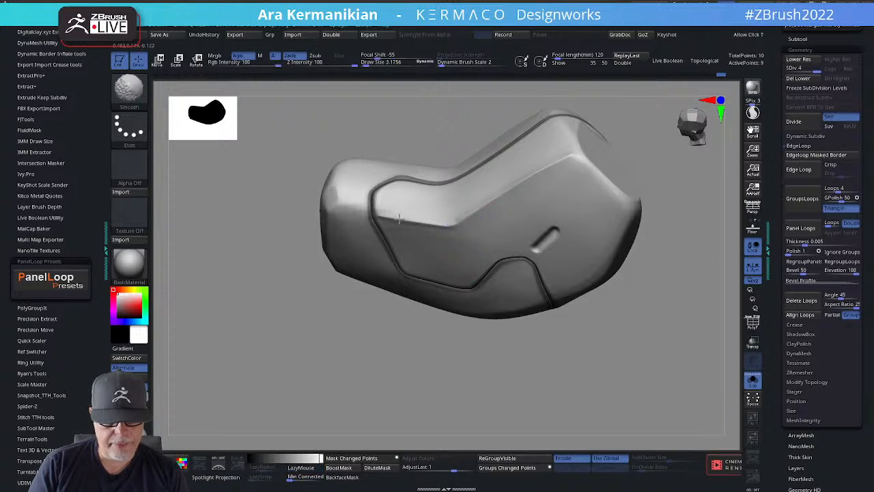
Polish the surfaces along the new crease with hPolish so it blends into the existing ridge.
right_click(399, 245)
left_click(434, 277)
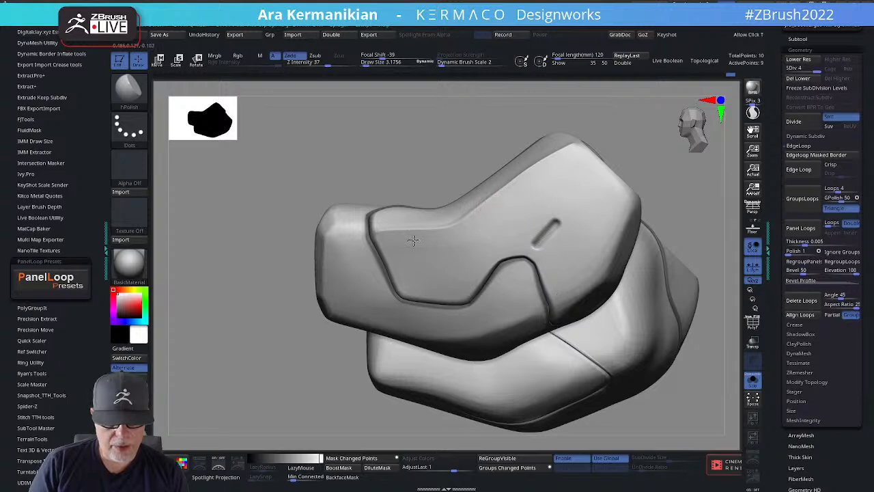
mouse_move(607, 230)
right_mouse_down("ctrl")
mouse_move(615, 185)
mouse_move(648, 230)
mouse_move(617, 211)
mouse_move(594, 217)
right_mouse_up("ctrl")
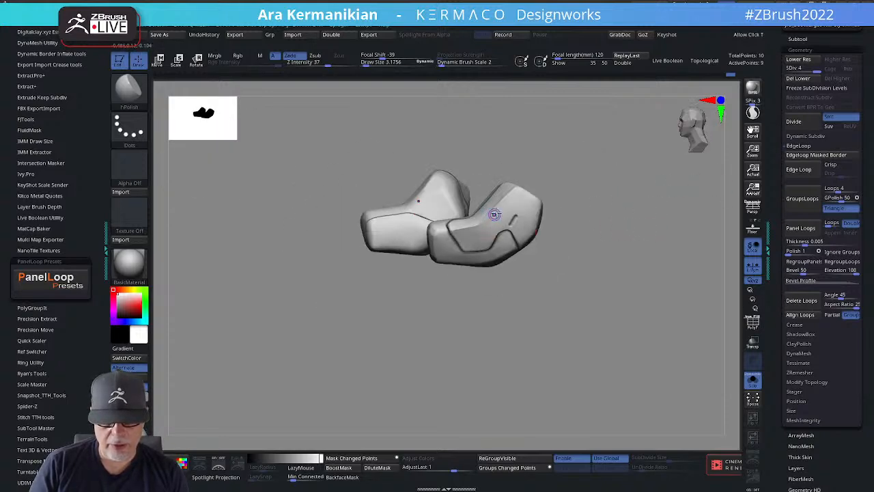
left_click_drag(494, 215, 478, 219, "shift")
right_click_drag(681, 286, 447, 292, "alt")
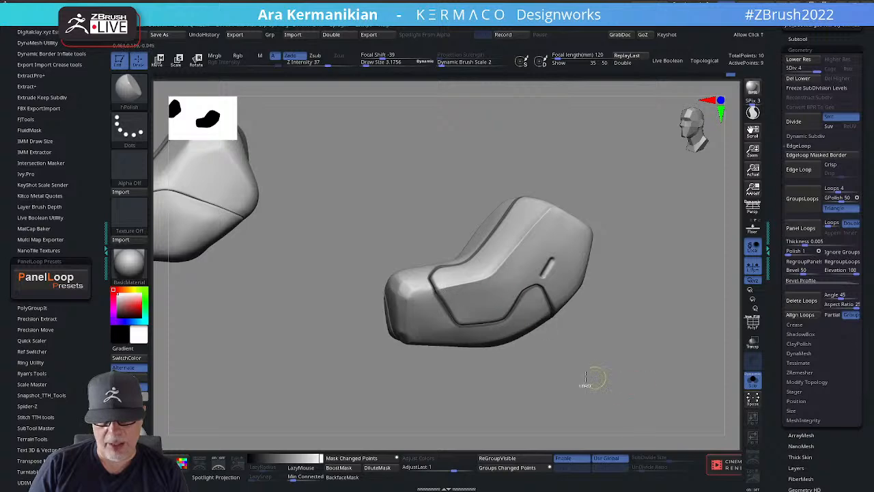
key("ctrl+z")
left_click_drag(653, 379, 677, 327, "alt")
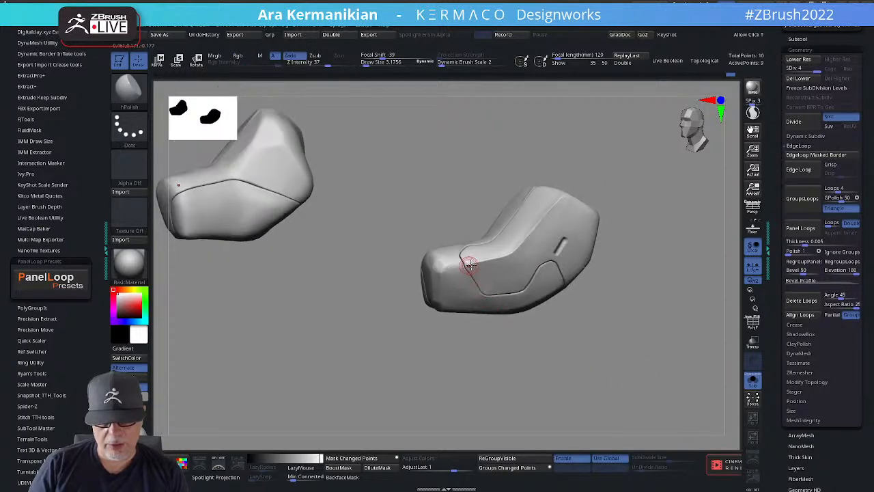
Redefine the panel seam with short DamStandard strokes where the ridge crease meets it, and smooth that spot.
left_click_drag(435, 368, 557, 426, "alt")
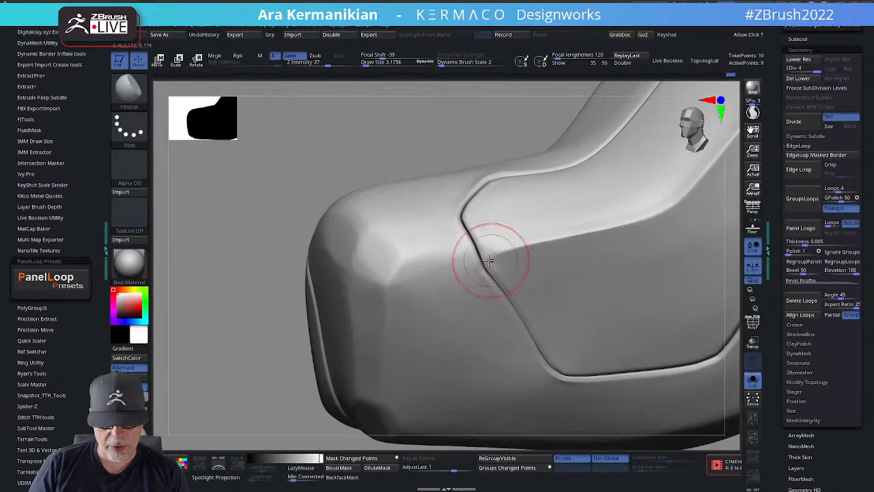
right_click(492, 259)
left_click(539, 258)
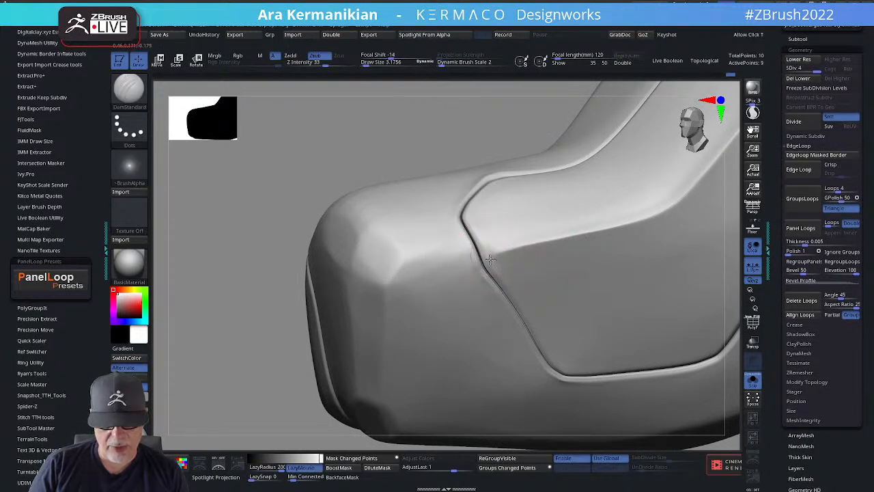
left_click_drag(477, 277, 475, 281)
left_click_drag(495, 251, 489, 260)
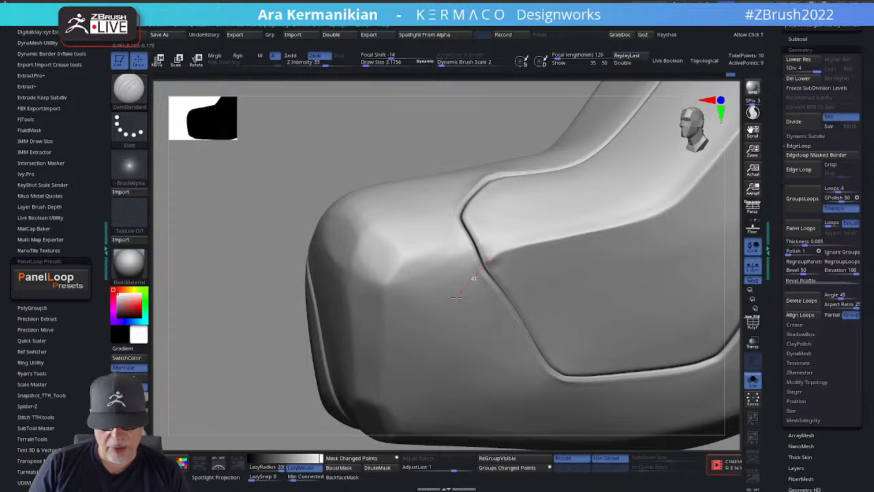
mouse_move(478, 306)
left_mouse_down("shift")
mouse_move(497, 250)
mouse_move(482, 283)
mouse_move(491, 258)
mouse_move(475, 256)
mouse_move(487, 255)
left_mouse_up("shift")
Straighten the kinked panel seam beside the ridge's end with the Move brush at draw size 3.1756.
key("b")
key("m")
key("v")
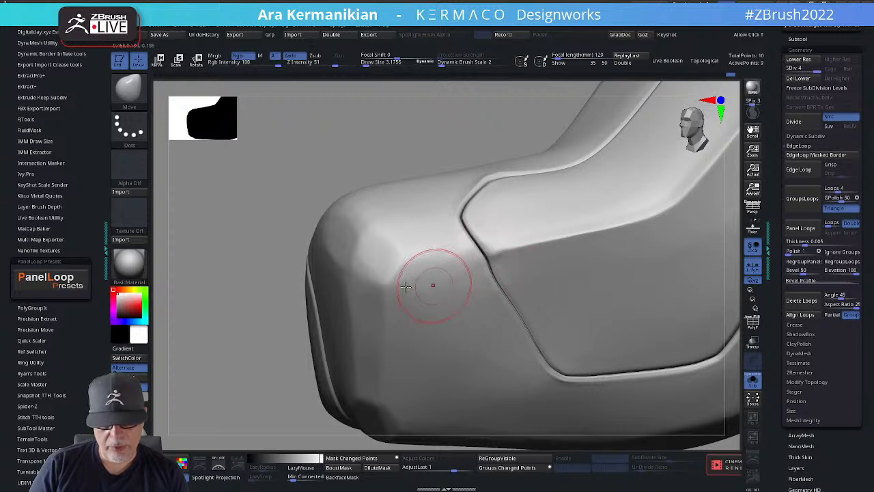
key("ctrl")
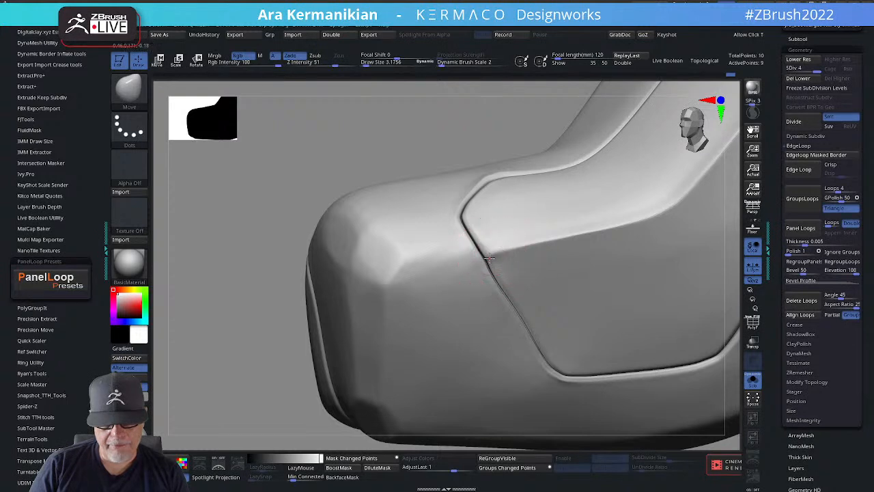
left_click_drag(431, 148, 378, 184, "alt")
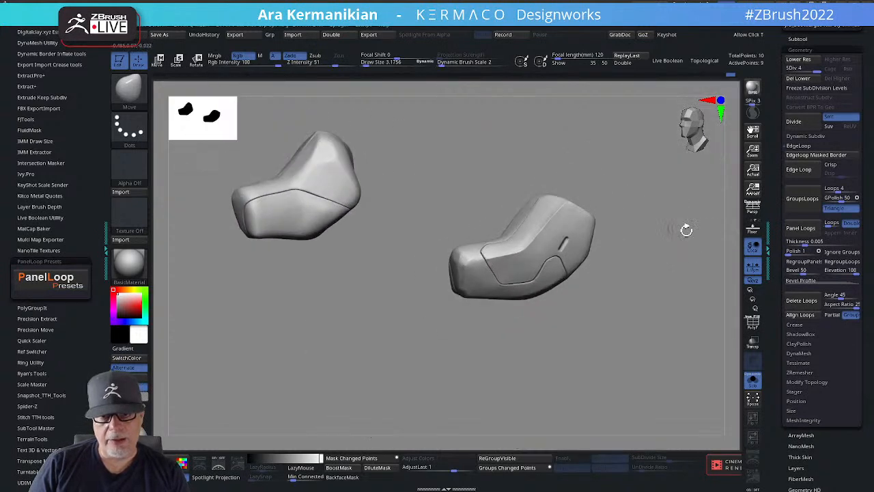
left_click_drag(694, 282, 517, 304)
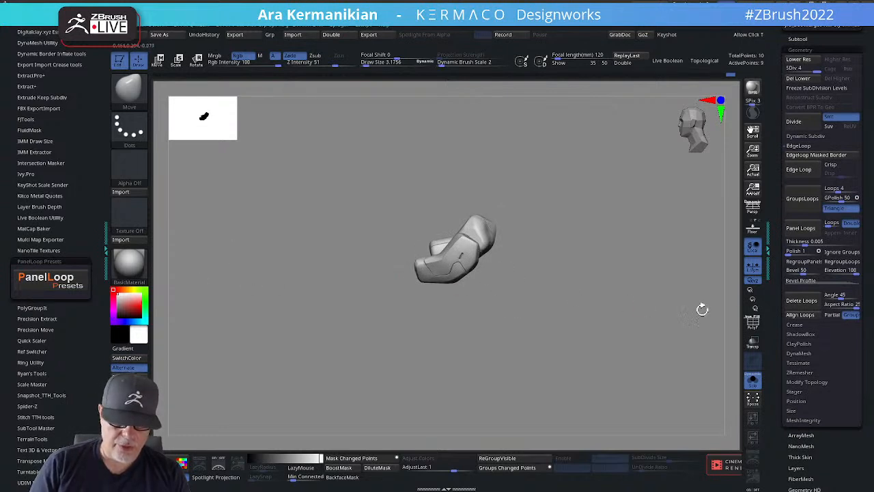
Bring the rest of the model back into view and refine the joint's upper surface beside the seam with smoothing and hPolish.
left_click(752, 382)
mouse_move(611, 385)
left_mouse_down()
mouse_move(577, 374)
mouse_move(617, 376)
mouse_move(523, 359)
mouse_move(535, 339)
mouse_move(577, 340)
mouse_move(560, 346)
mouse_move(586, 355)
mouse_move(566, 323)
mouse_move(559, 342)
left_mouse_up()
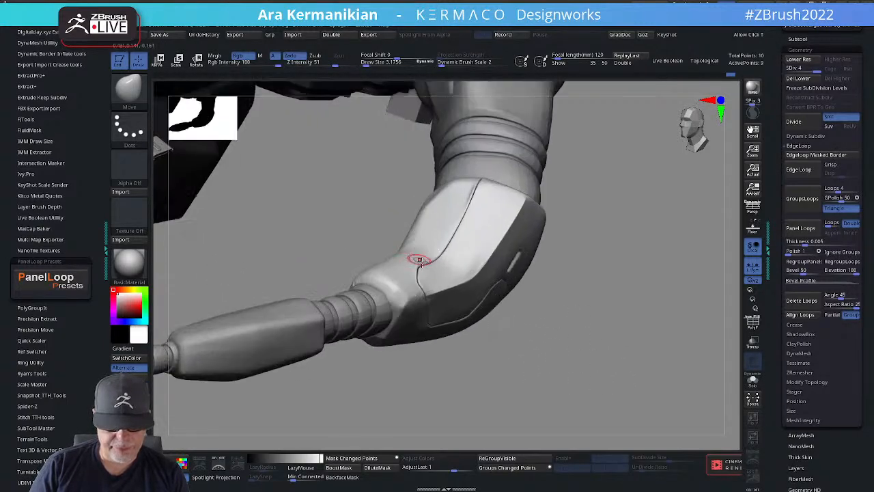
left_click_drag(468, 183, 451, 227, "shift")
right_click(446, 203)
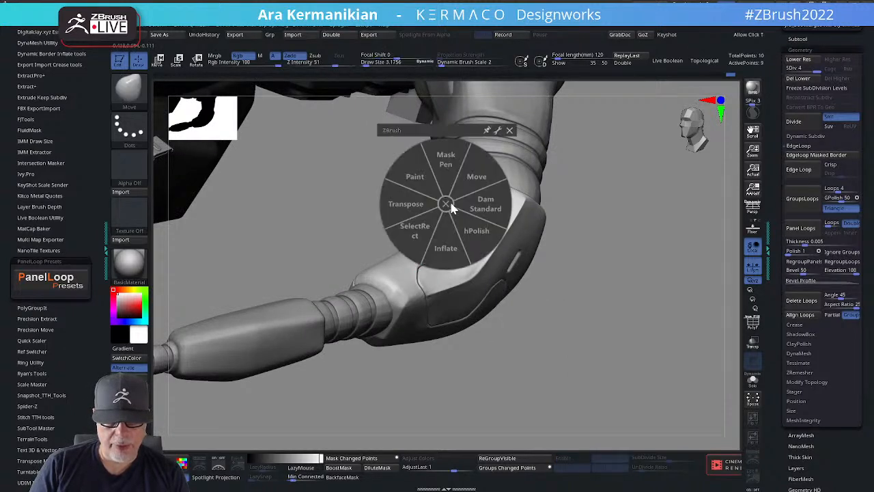
left_click(475, 230)
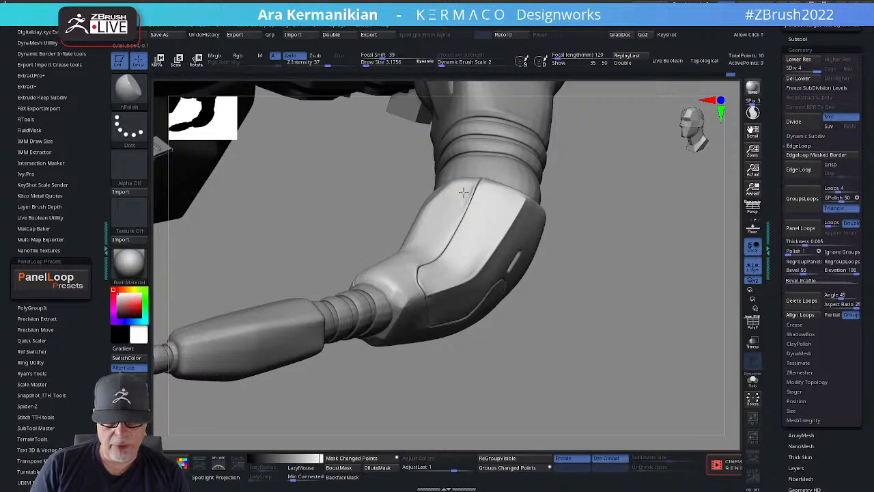
key("shift")
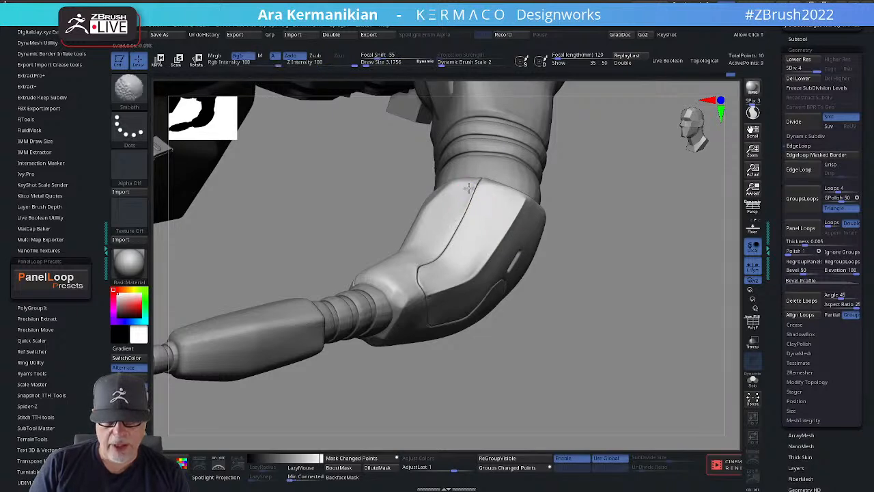
Examine the arm joint's shape and proportions on the whole model from several angles.
mouse_move(515, 339)
left_mouse_down()
mouse_move(560, 346)
mouse_move(518, 301)
mouse_move(543, 301)
mouse_move(521, 353)
mouse_move(504, 353)
mouse_move(559, 366)
mouse_move(528, 382)
mouse_move(477, 264)
mouse_move(505, 325)
mouse_move(527, 305)
left_mouse_up()
key("f")
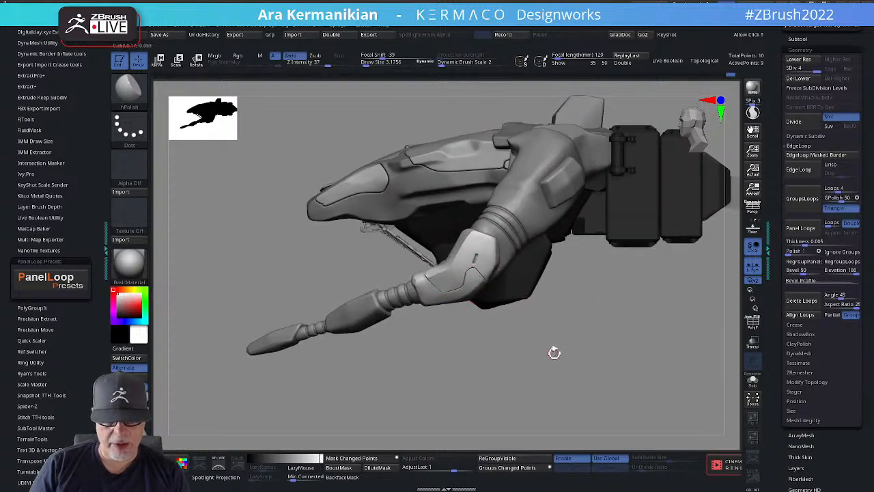
left_click_drag(554, 352, 519, 314)
key("shift")
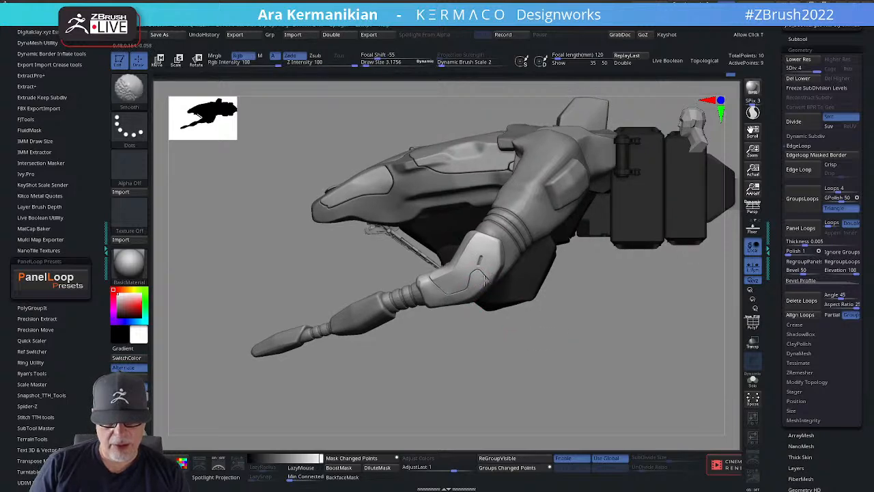
key("f")
mouse_move(540, 318)
left_mouse_down()
mouse_move(589, 351)
mouse_move(577, 376)
mouse_move(567, 377)
mouse_move(549, 350)
mouse_move(546, 312)
mouse_move(441, 207)
left_mouse_up()
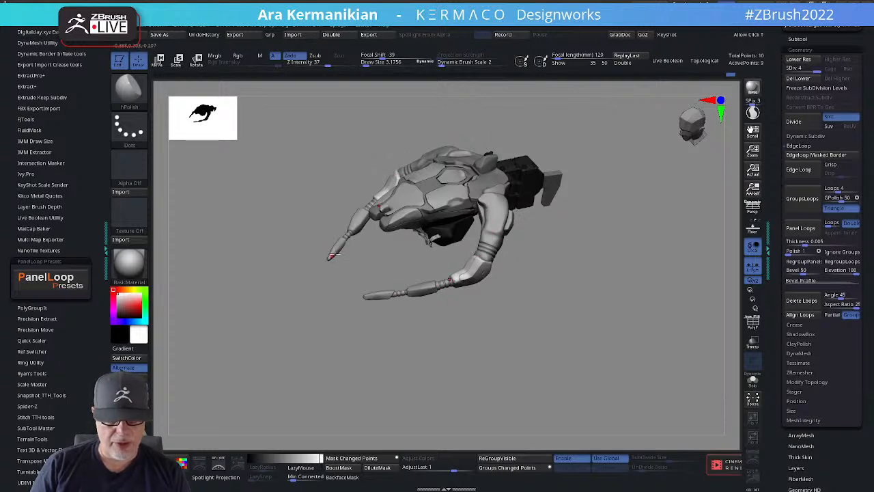
left_click_drag(385, 322, 402, 304)
left_click_drag(515, 367, 648, 318)
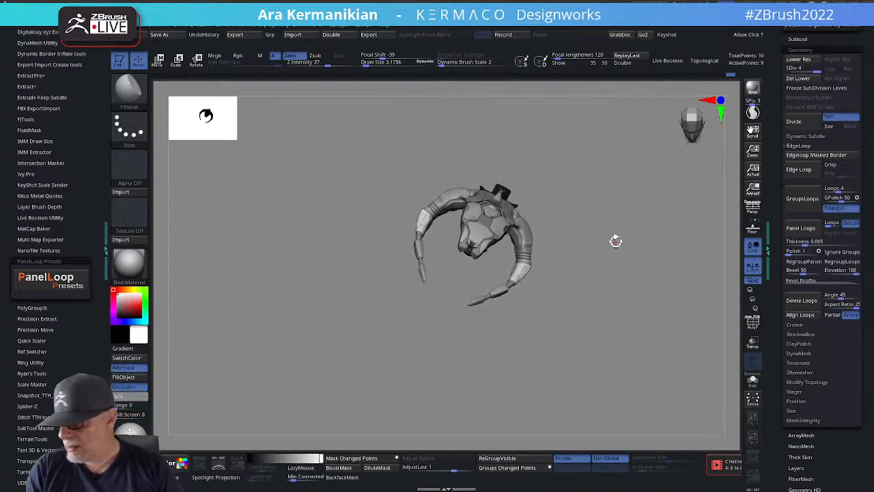
mouse_move(661, 313)
left_mouse_down("shift")
mouse_move(644, 278)
mouse_move(713, 251)
left_mouse_up("shift")
Show the "arms 3 hanging" and "Top arms" subtool folders alongside the hull and second arms.
left_click(796, 39)
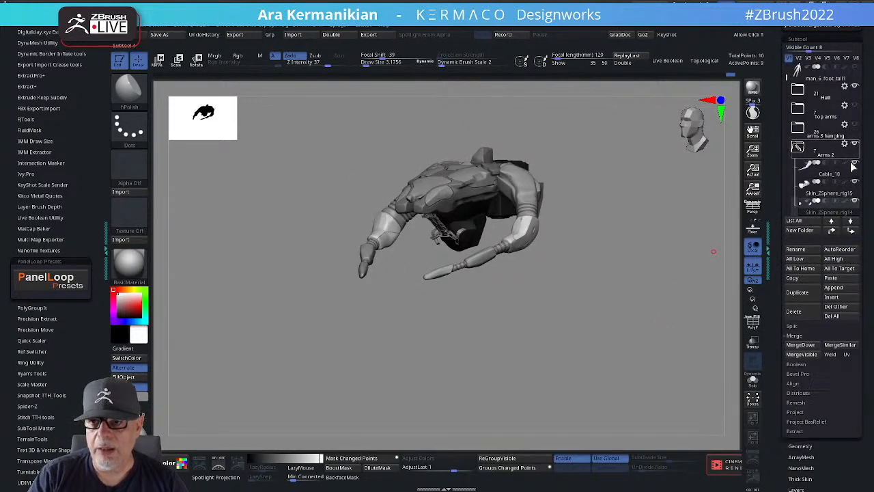
left_click(855, 124)
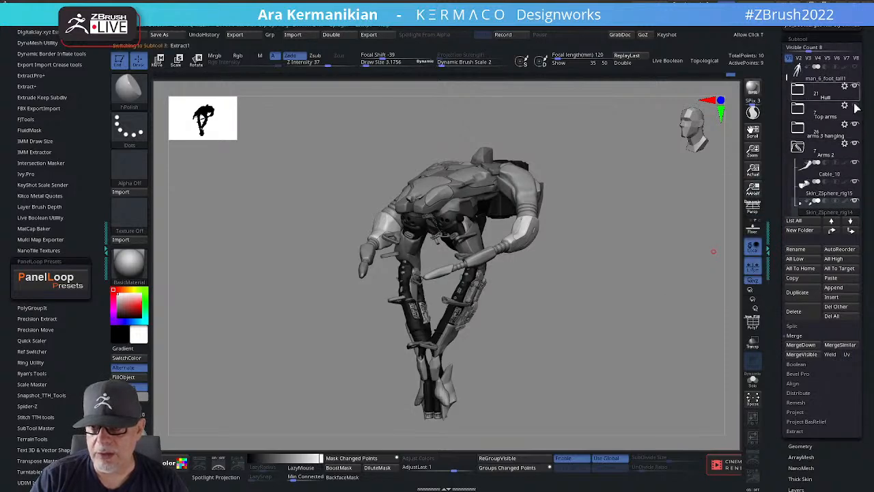
left_click(854, 105)
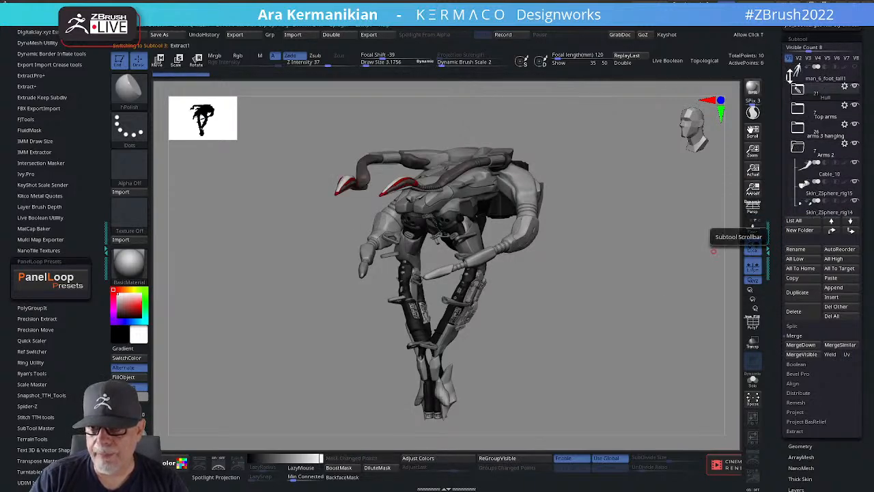
Show the "legs" subtool folder, and turn the "builders" folder on and back off.
left_click_drag(790, 75, 808, 140)
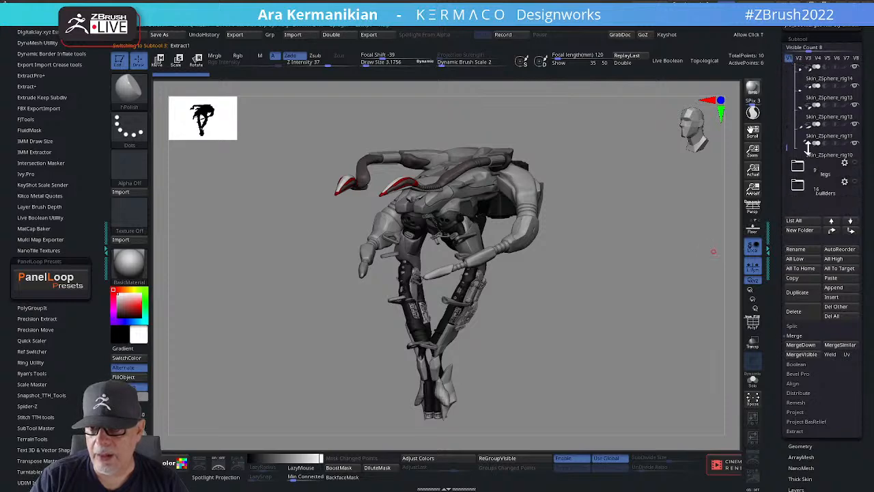
left_click(854, 163)
left_click(855, 182)
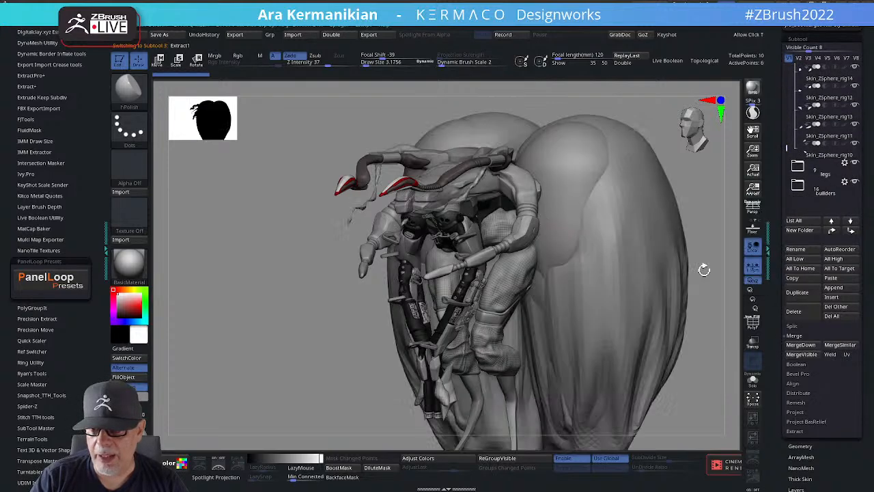
left_click(857, 181)
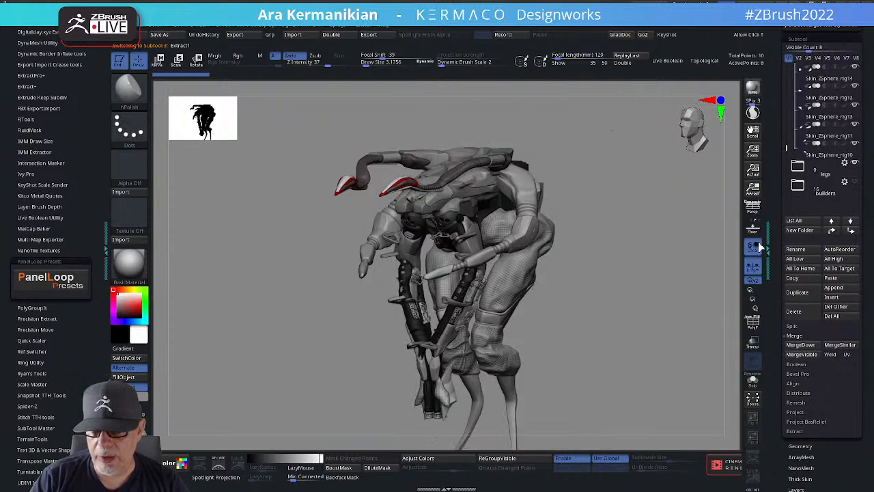
Collapse the "Arms 2" subtool folder and show the PolyMesh3D5_4 subtool with the rest of the model.
left_click_drag(684, 211, 587, 274, "alt")
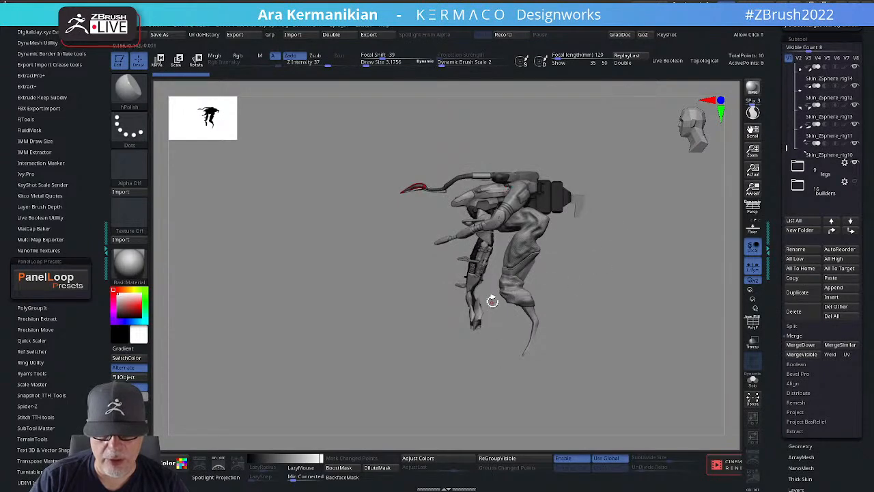
left_click_drag(607, 323, 504, 286)
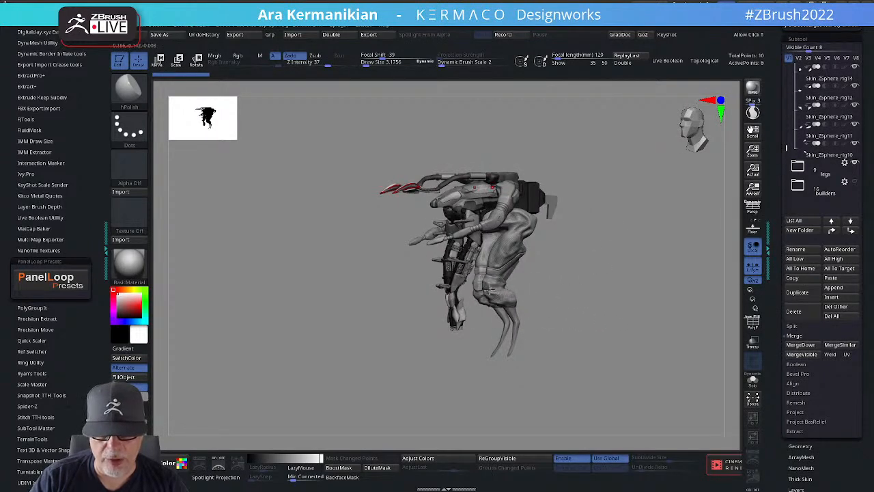
left_click_drag(667, 275, 619, 271)
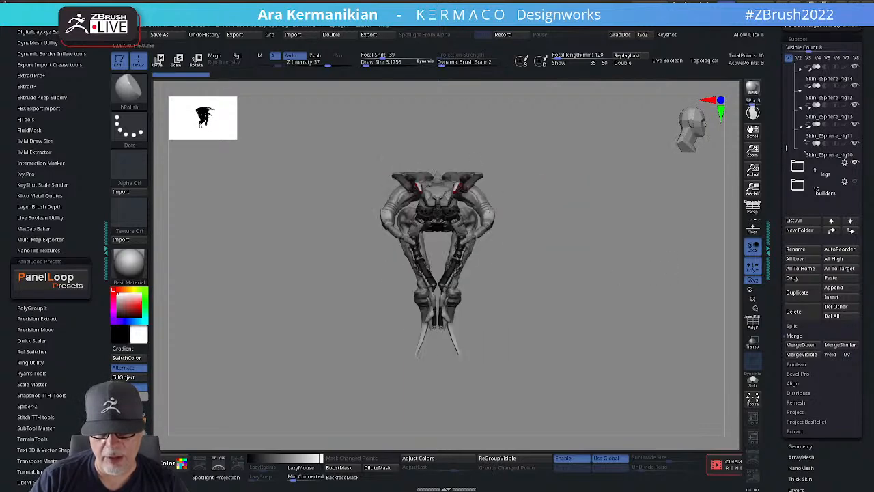
left_click_drag(771, 123, 798, 256)
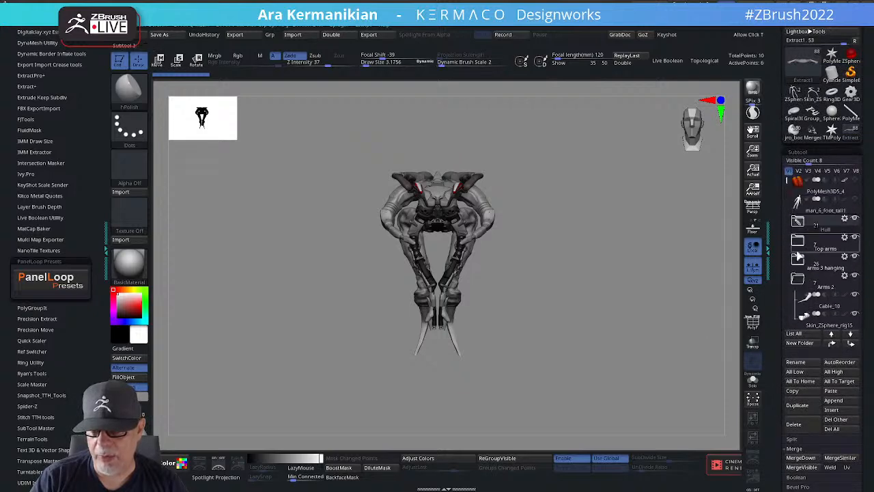
left_click(798, 279)
left_click(854, 180)
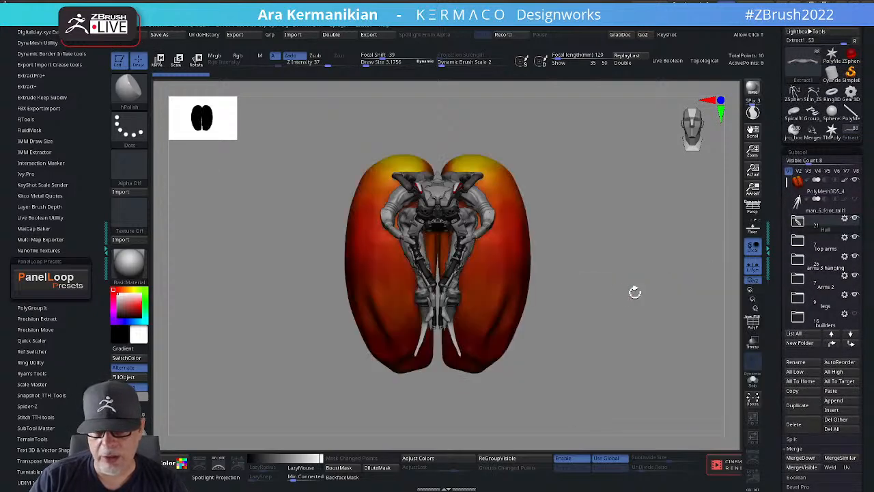
Examine the proportions of the large orange shells against the arms, legs and hull from the side and front.
left_click_drag(635, 292, 541, 220)
left_click_drag(611, 216, 591, 256)
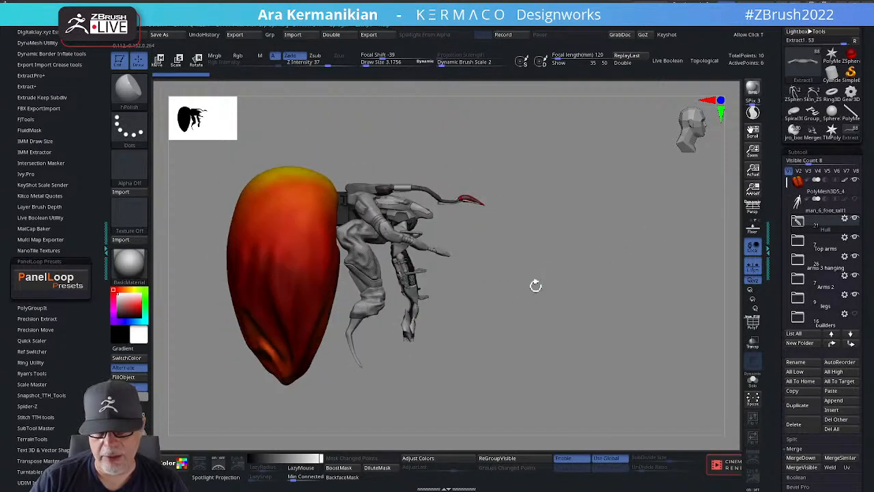
left_click_drag(537, 285, 562, 264)
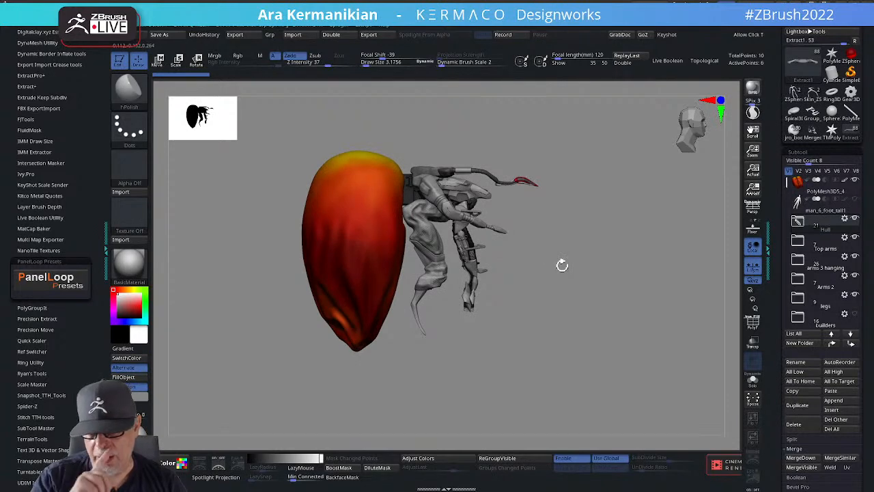
left_click_drag(614, 275, 501, 218)
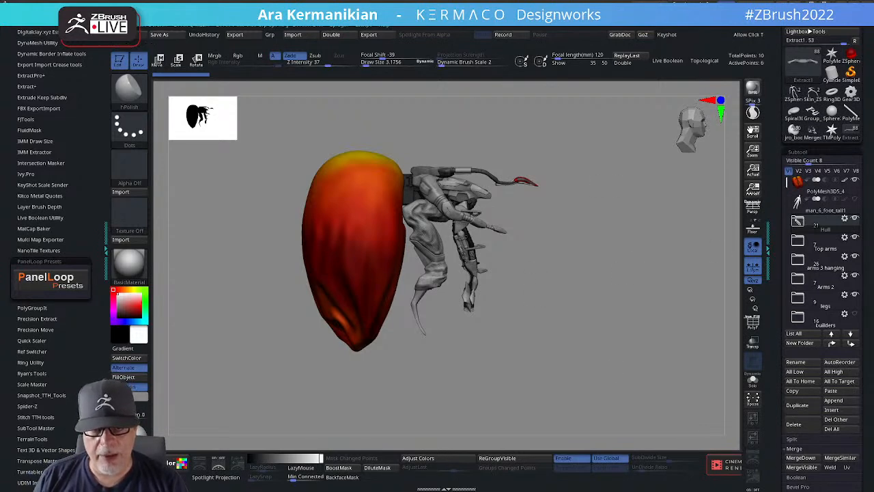
left_click_drag(666, 334, 685, 305)
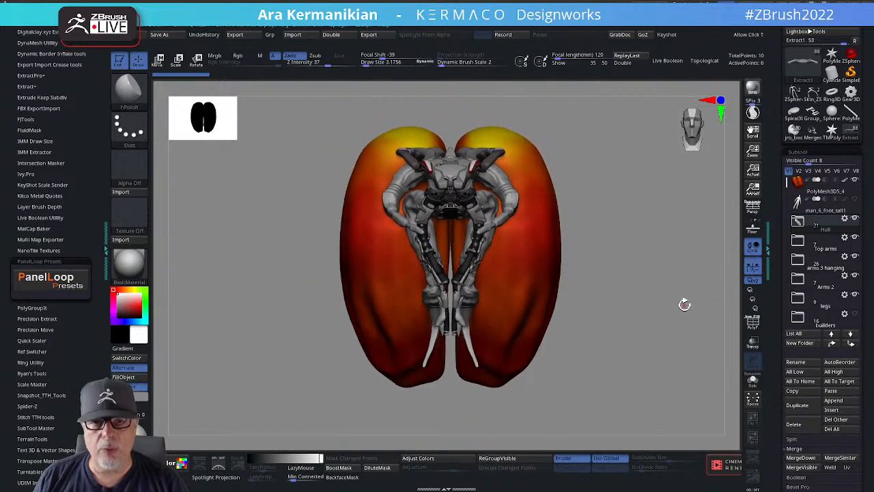